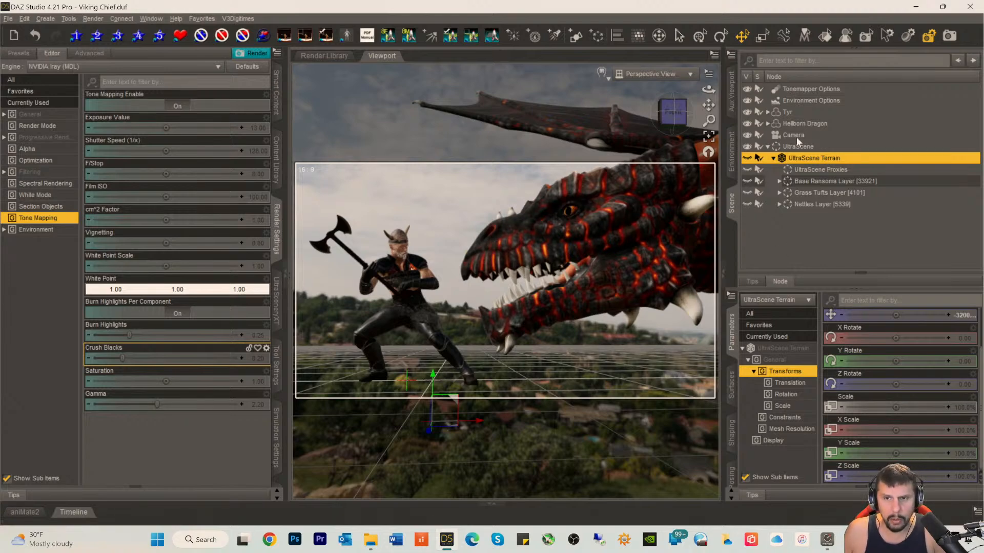
# - In the Environment Options, load 3dLab_WCsky.jpg from the HDRI JPG NEW folder as the Environment Map
pyautogui.click(794, 101)
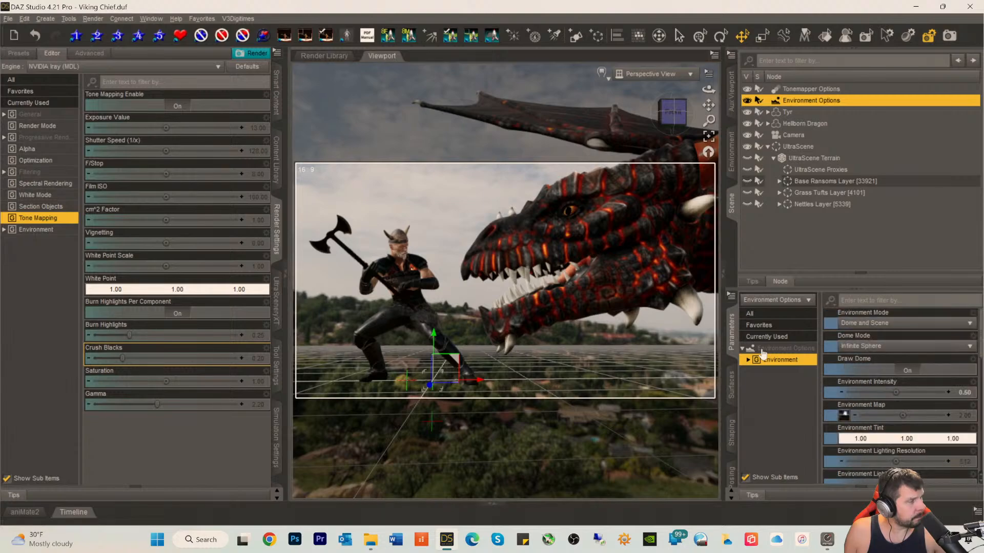
pyautogui.click(773, 349)
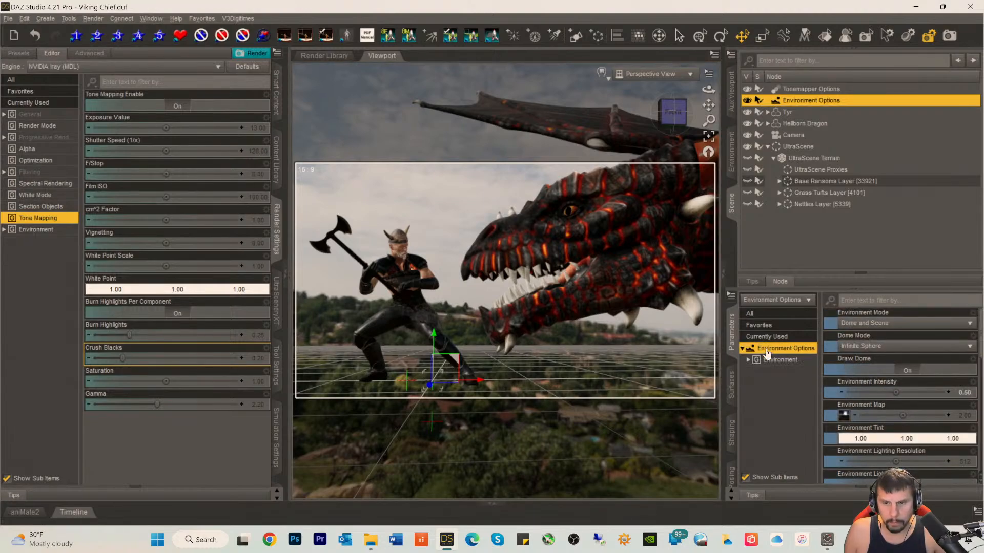
pyautogui.click(843, 416)
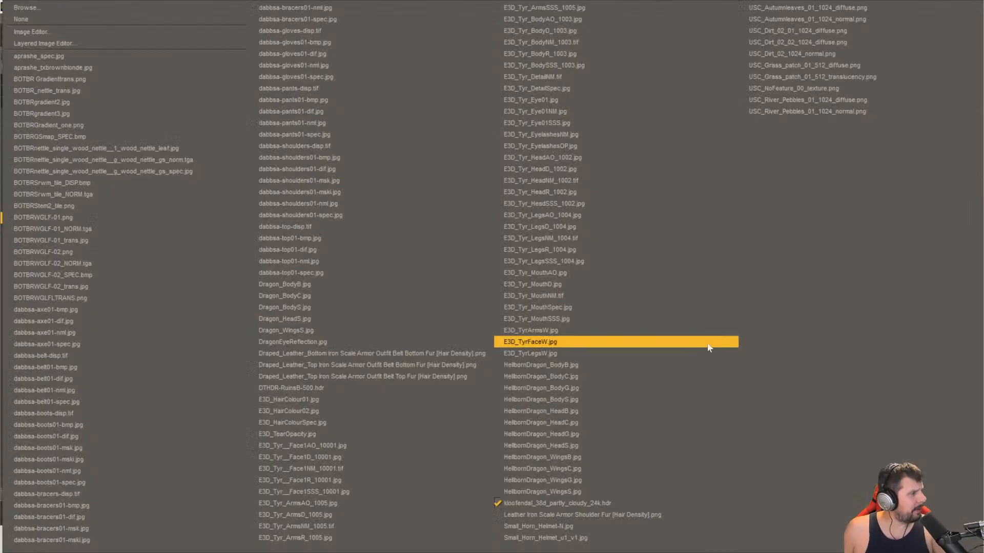
pyautogui.click(34, 9)
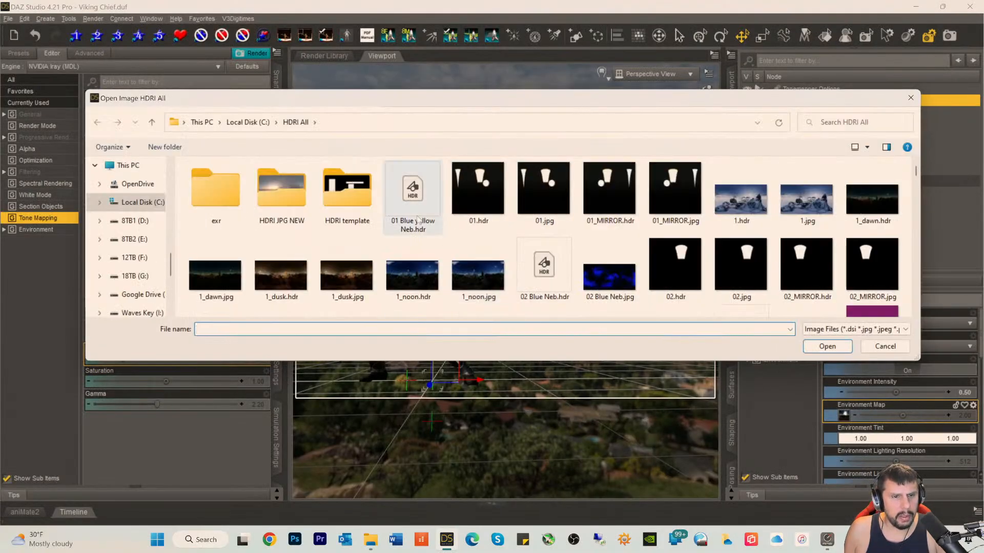
pyautogui.doubleClick(287, 201)
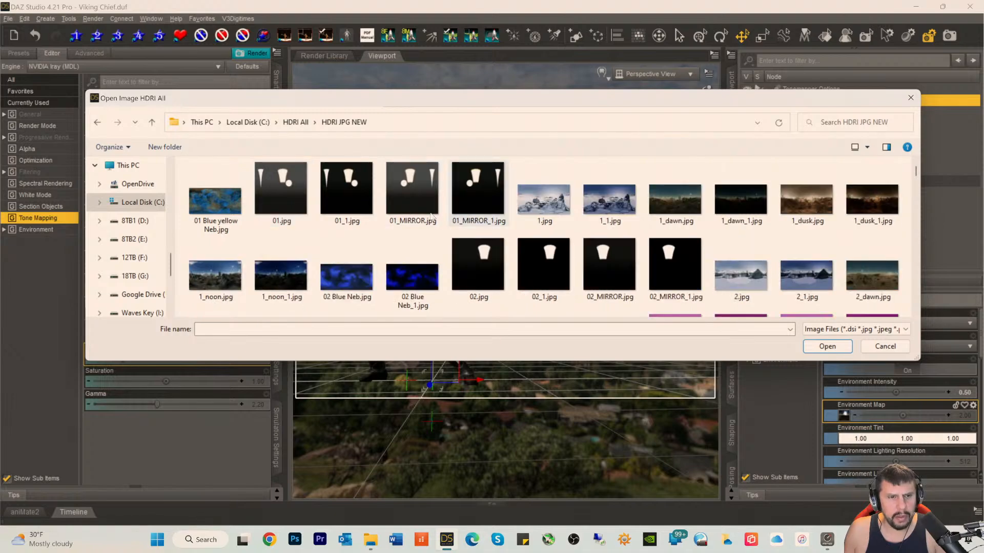
pyautogui.scroll(-3, 433, 222)
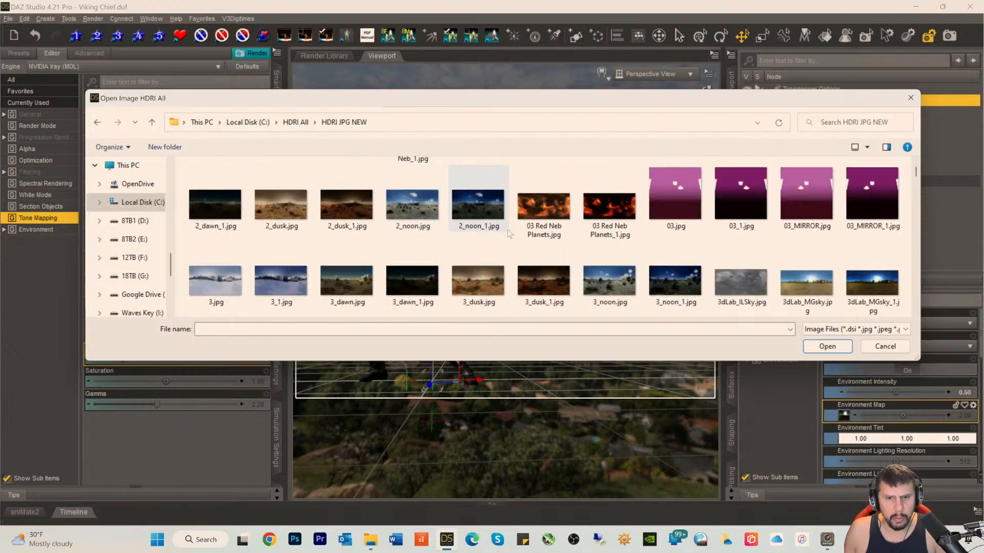
pyautogui.scroll(-2, 511, 229)
pyautogui.scroll(-1, 511, 229)
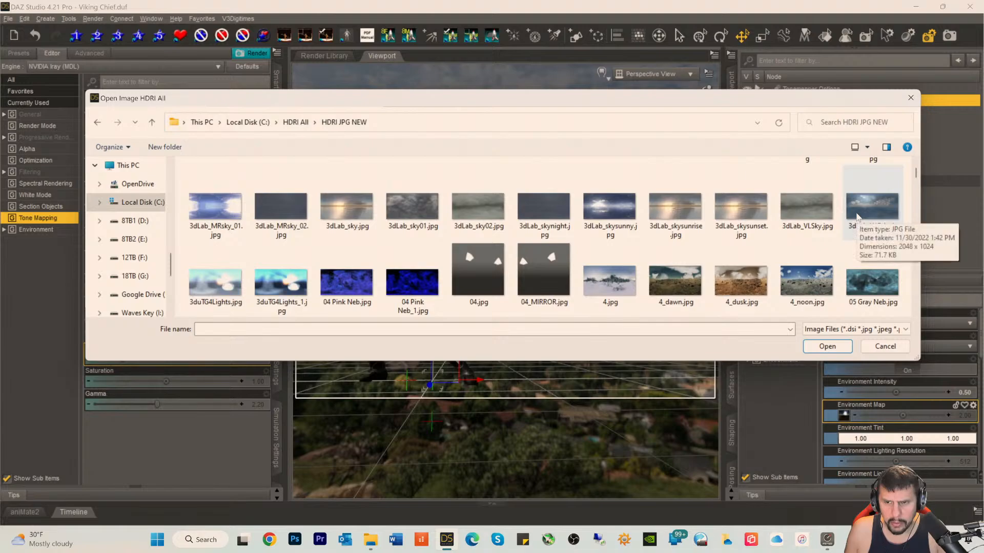
pyautogui.doubleClick(872, 208)
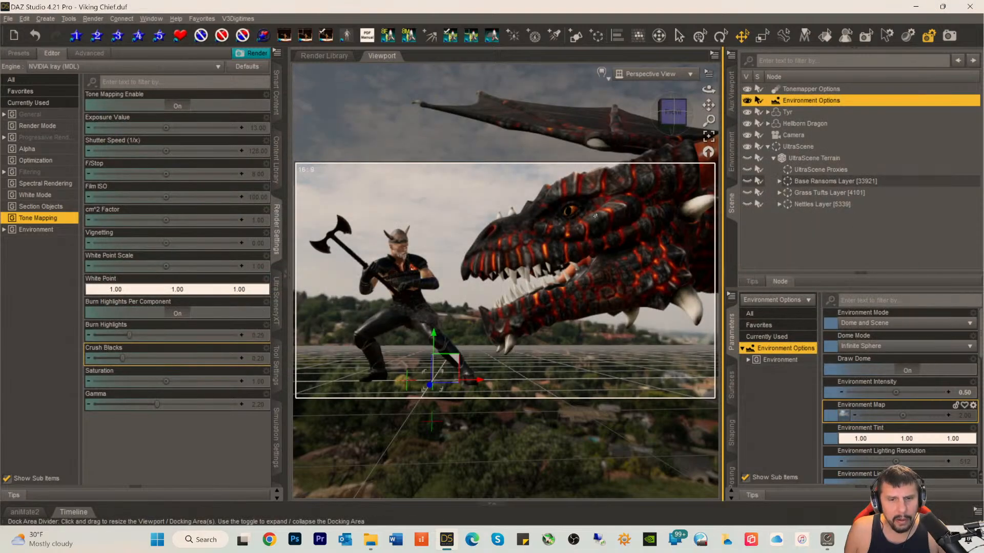
pyautogui.moveTo(842, 416)
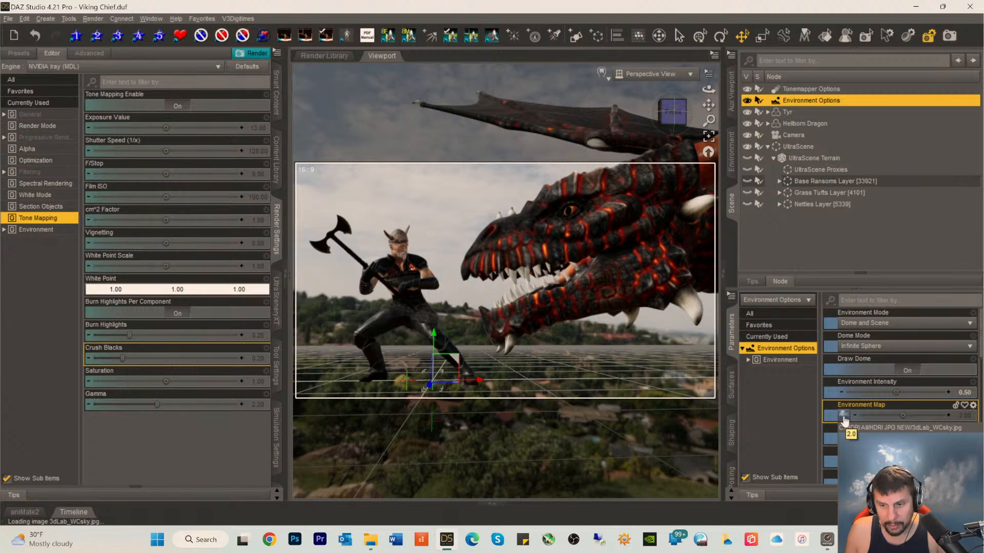
# - Browse for another Environment Map and preview 3dLab_WCsky.jpg at full size in the image viewer
pyautogui.click(845, 420)
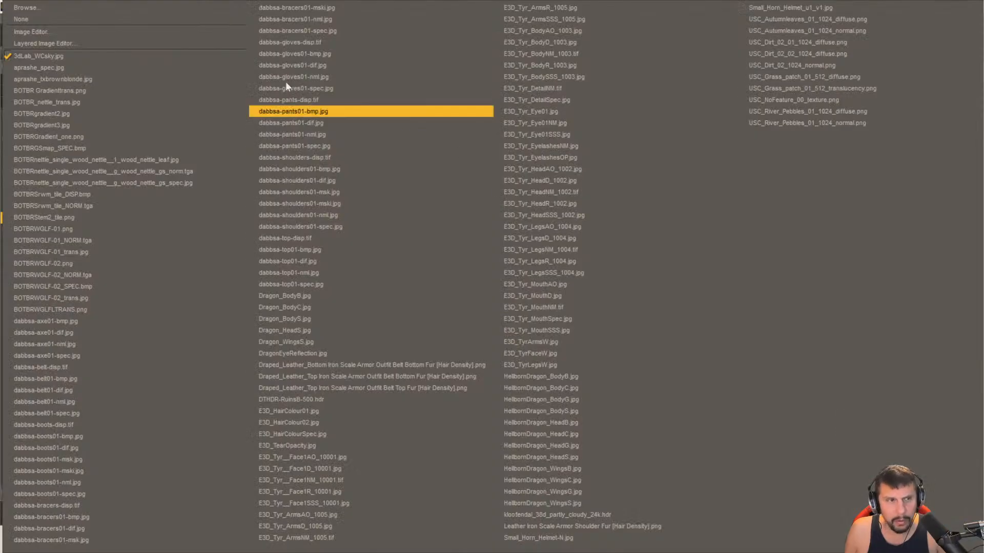
pyautogui.click(36, 9)
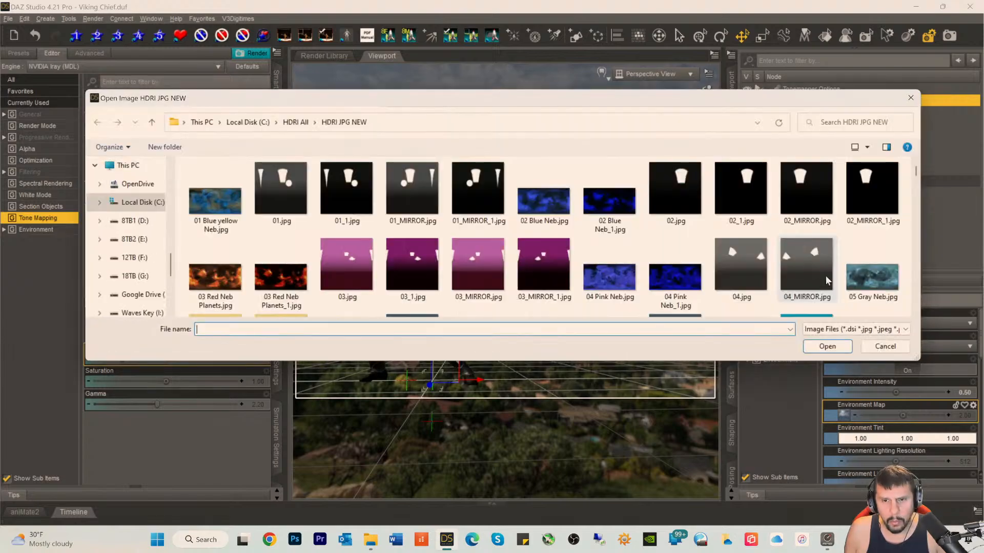
pyautogui.scroll(-3, 830, 282)
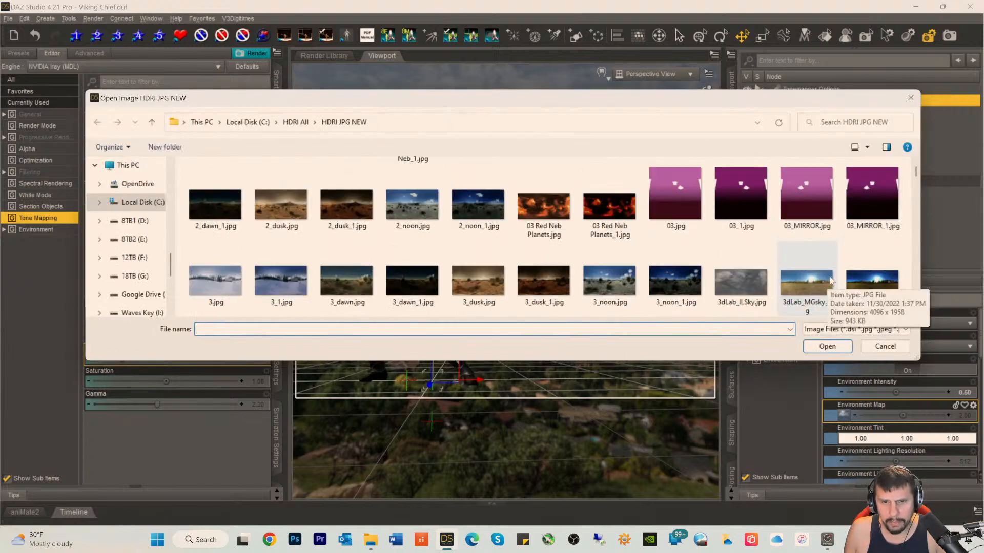
pyautogui.scroll(-3, 831, 281)
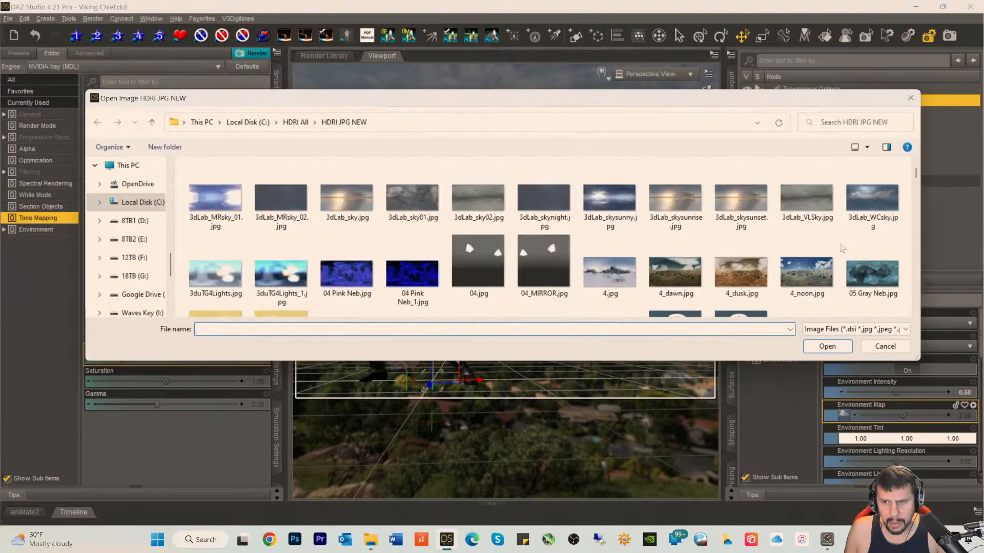
pyautogui.click(853, 201)
pyautogui.rightClick(853, 201)
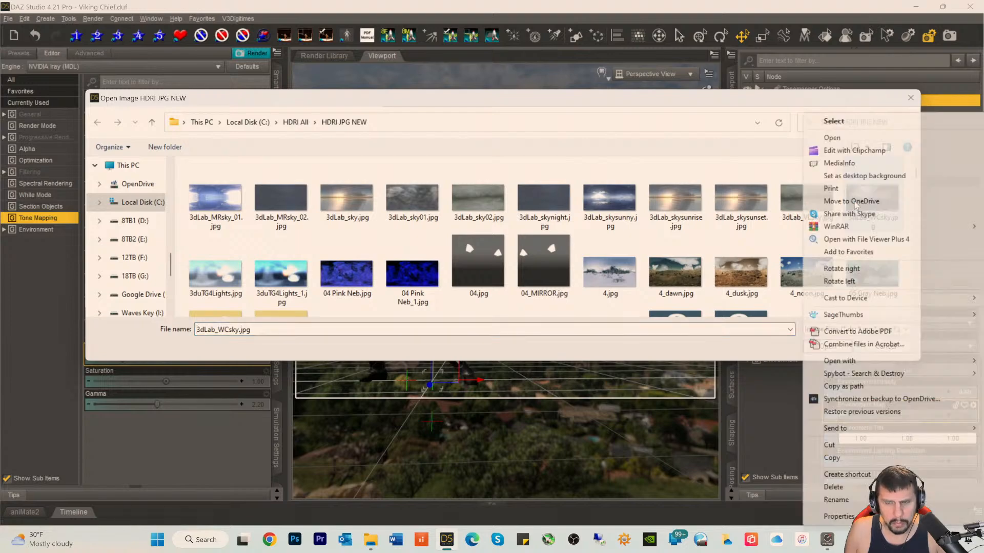
pyautogui.click(831, 139)
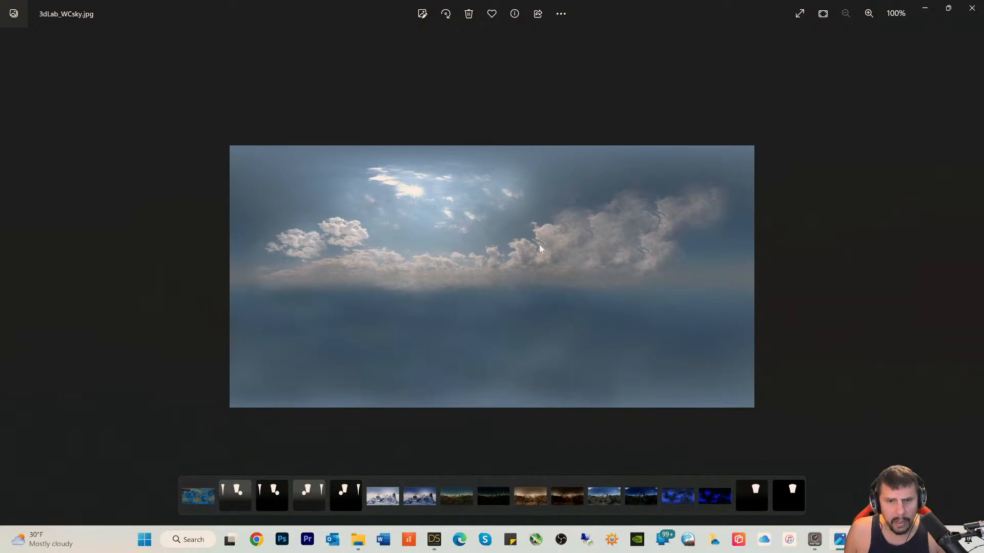
pyautogui.click(964, 18)
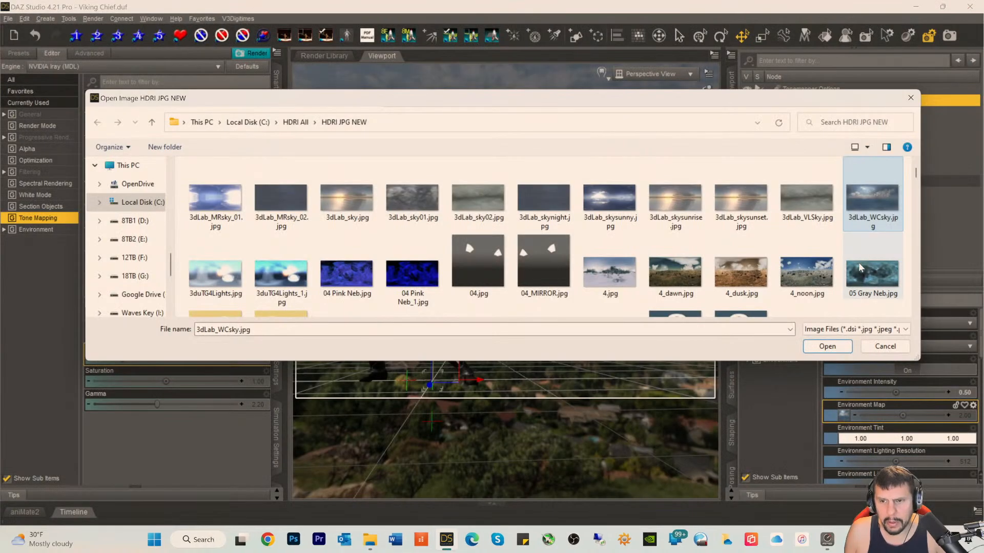
# - Copy the name 3dLab_WCsky, search the HDRI All folder for it and load 3dLab_WCsky.exr as the Environment Map
pyautogui.click(856, 223)
pyautogui.hotkey('ctrl', 'c')
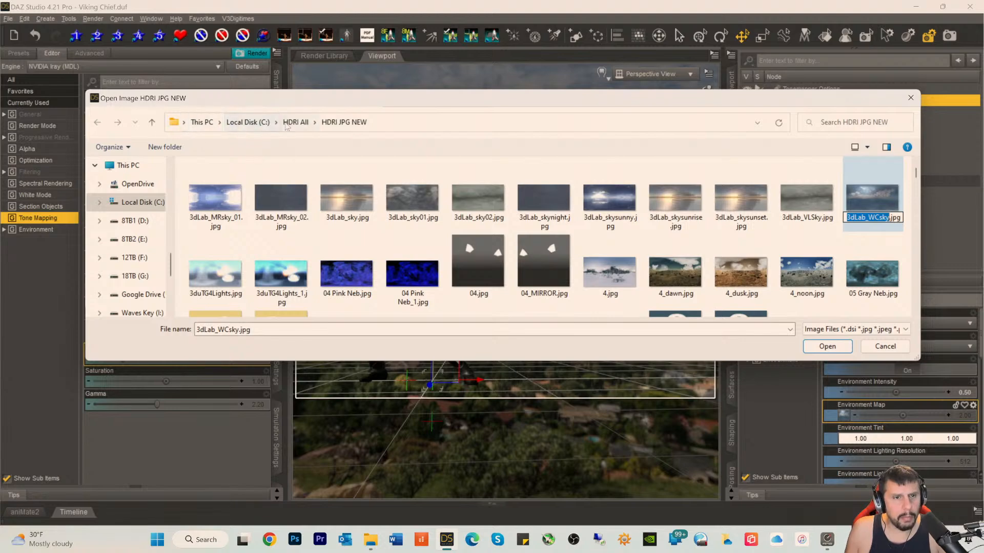
pyautogui.click(295, 122)
pyautogui.click(829, 123)
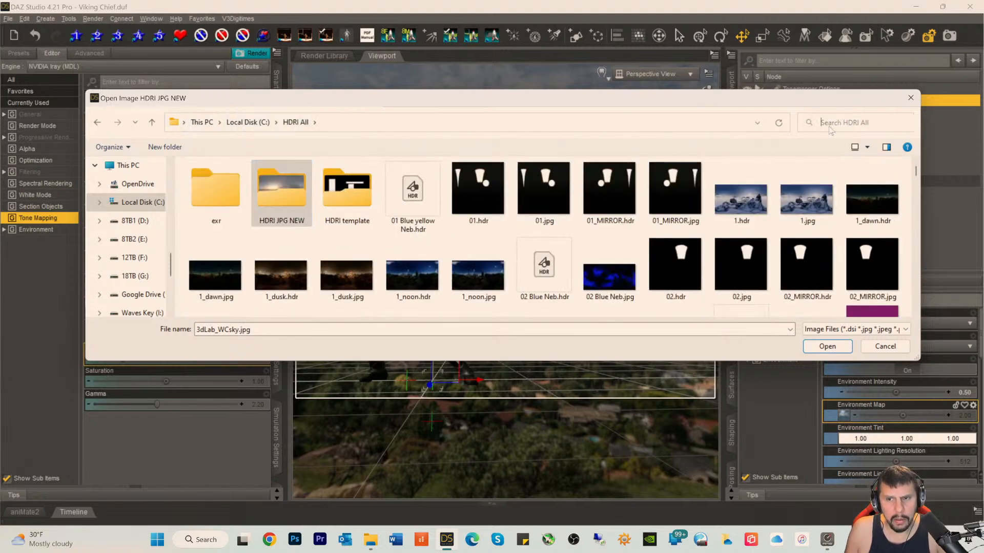
pyautogui.hotkey('ctrl', 'v')
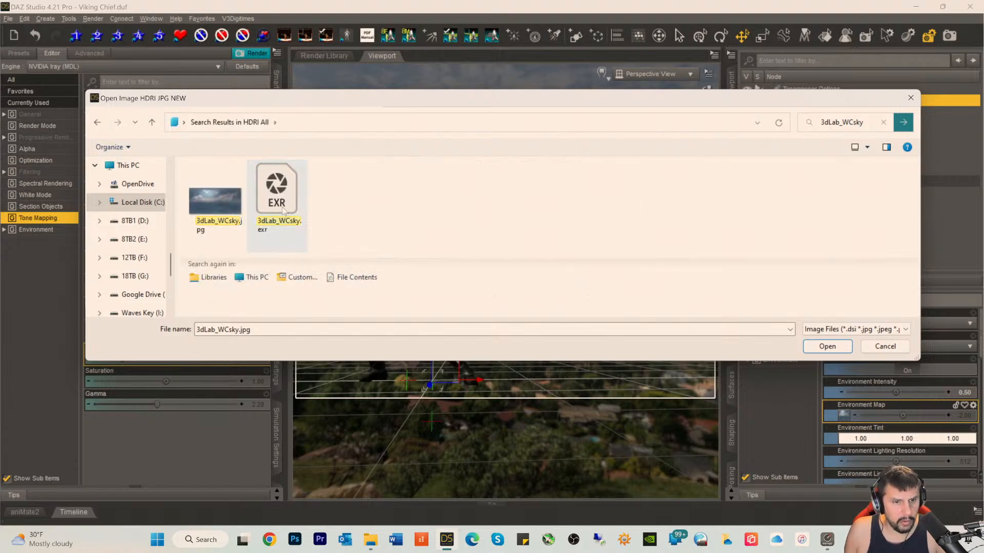
pyautogui.click(283, 211)
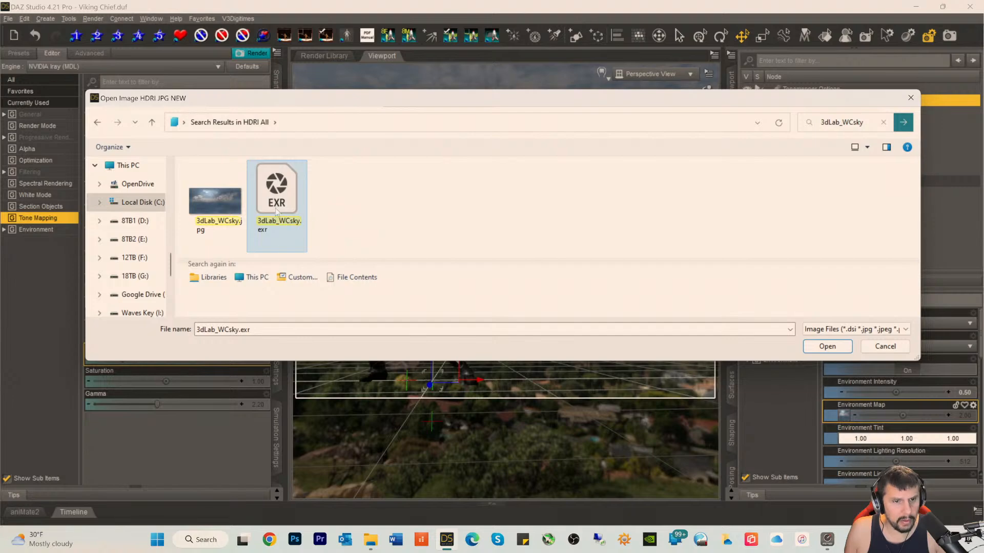
pyautogui.click(827, 347)
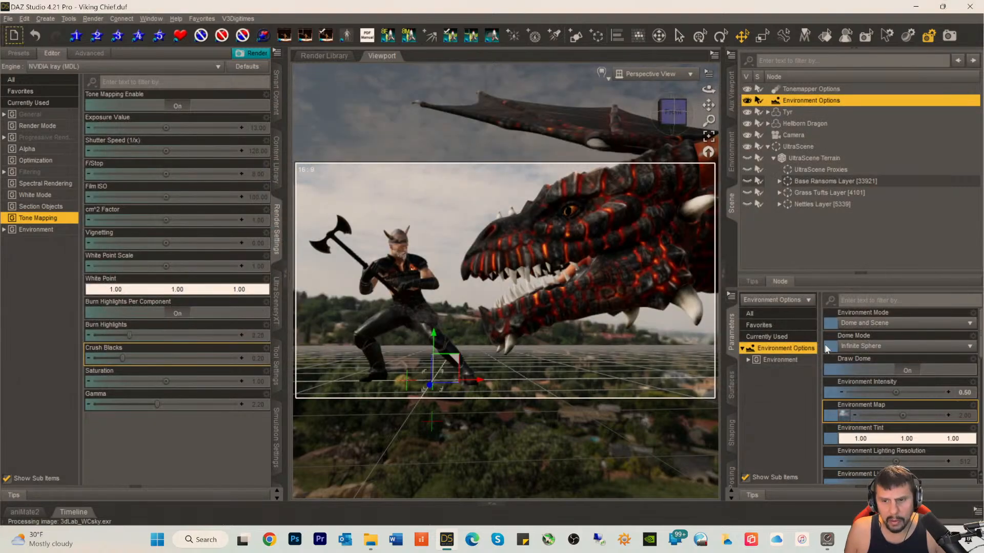
pyautogui.moveTo(845, 416)
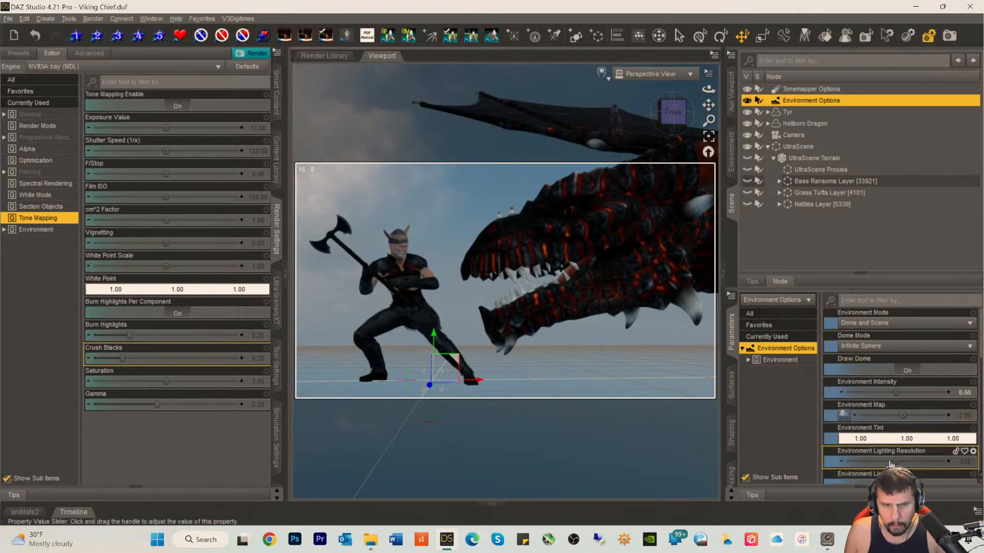
# - Try a Dome Rotation of about 298.95 for the sky environment
pyautogui.scroll(-3, 889, 462)
pyautogui.scroll(-1, 887, 460)
pyautogui.moveTo(889, 439); pyautogui.dragTo(929, 442)
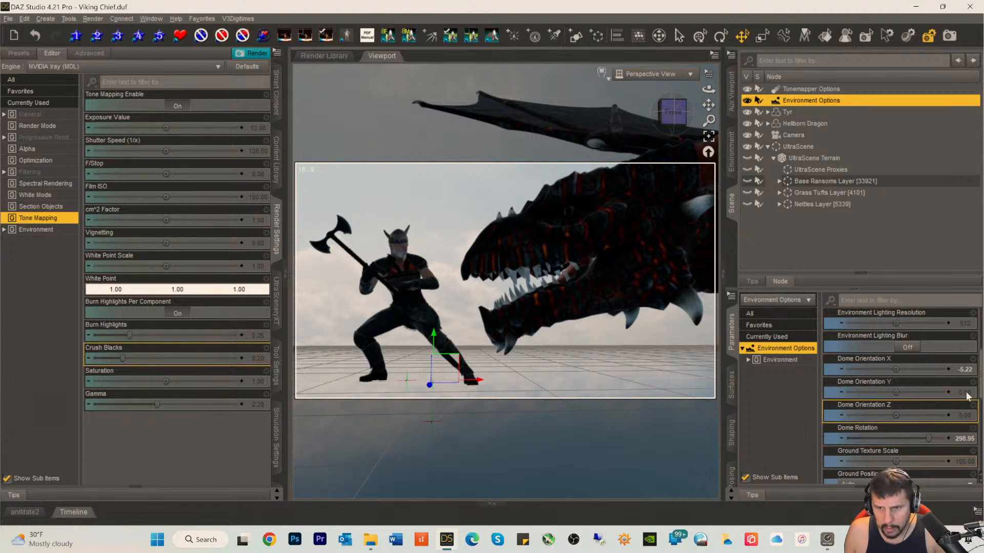
# - Try tilting the sky with a Dome Orientation X of about -27 and reset that parameter
pyautogui.moveTo(896, 369)
pyautogui.mouseDown()
pyautogui.moveTo(867, 369)
pyautogui.moveTo(877, 370)
pyautogui.mouseUp()
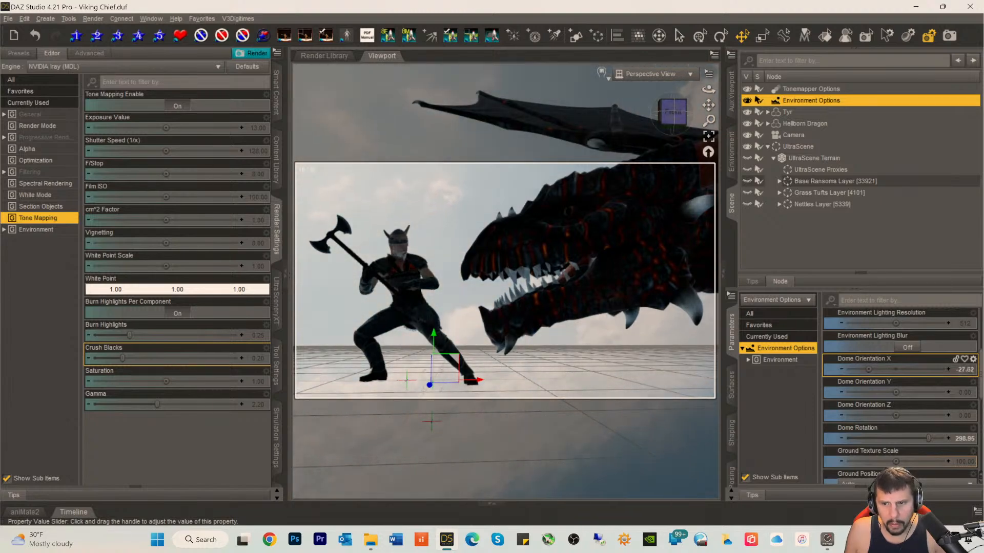
pyautogui.click(973, 360)
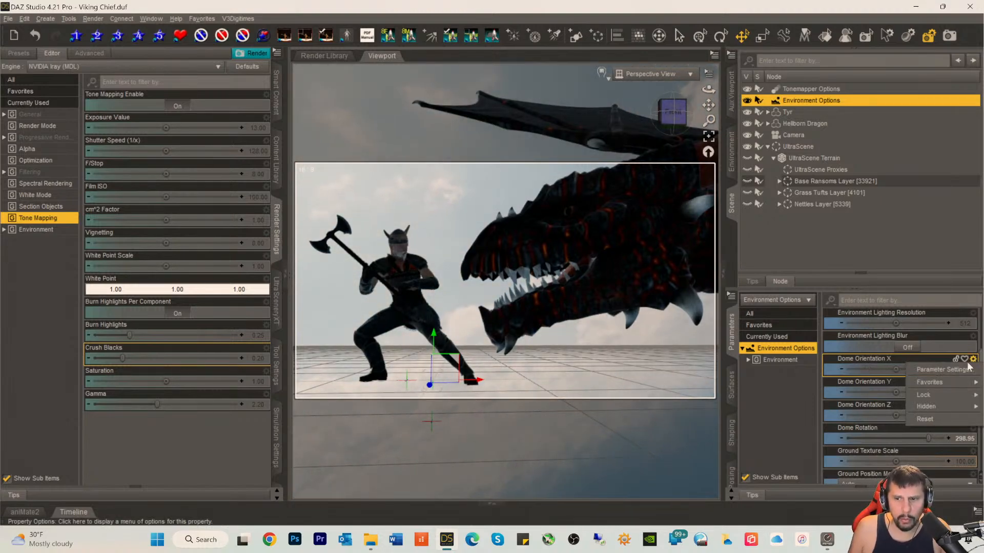
pyautogui.click(922, 412)
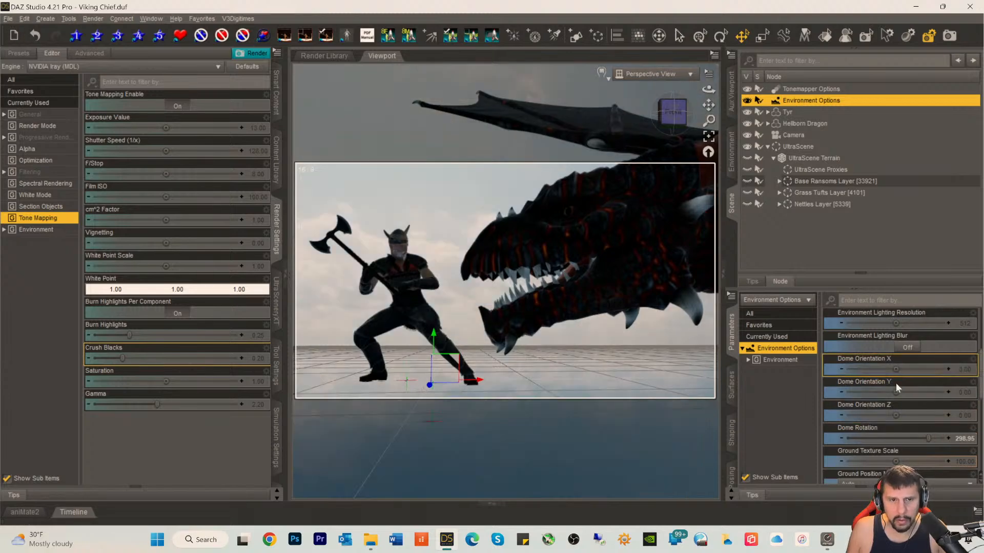
# - Set the Dome Rotation to about 136.84 so the sky lights the figures from another direction
pyautogui.moveTo(932, 439); pyautogui.dragTo(885, 437)
pyautogui.scroll(6, 874, 359)
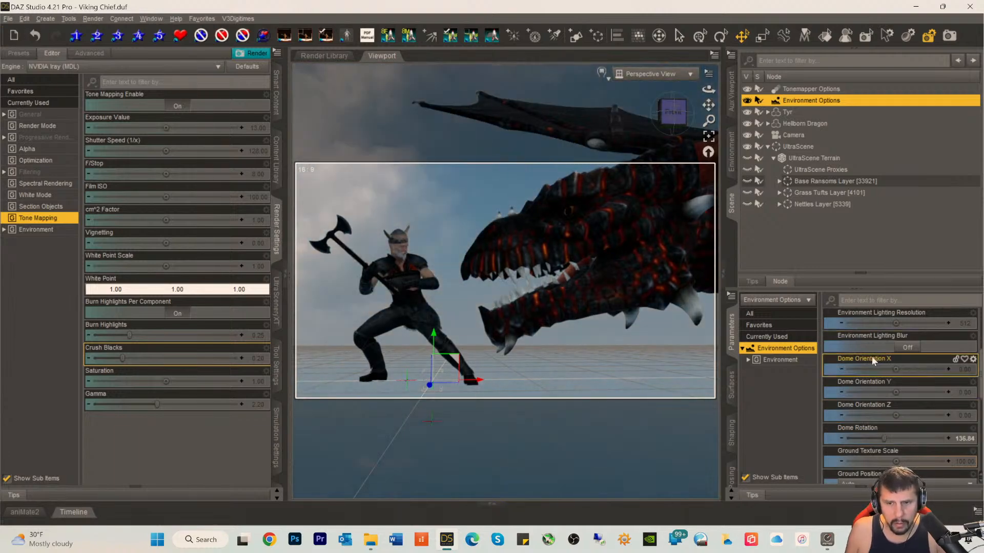
pyautogui.click(881, 369)
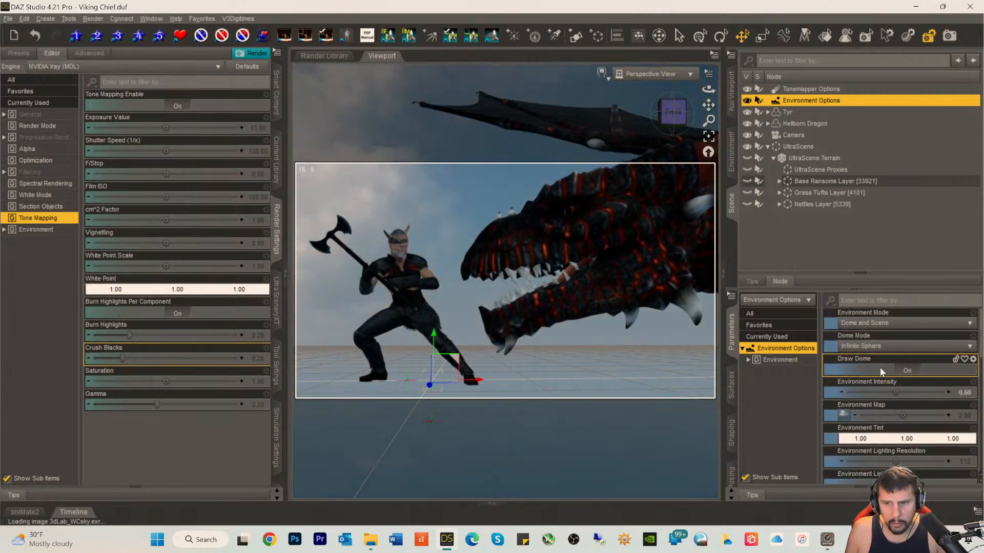
# - Browse the HDRI JPG NEW folder for another Environment Map and preview 7.jpg at full size
pyautogui.click(843, 415)
pyautogui.click(71, 8)
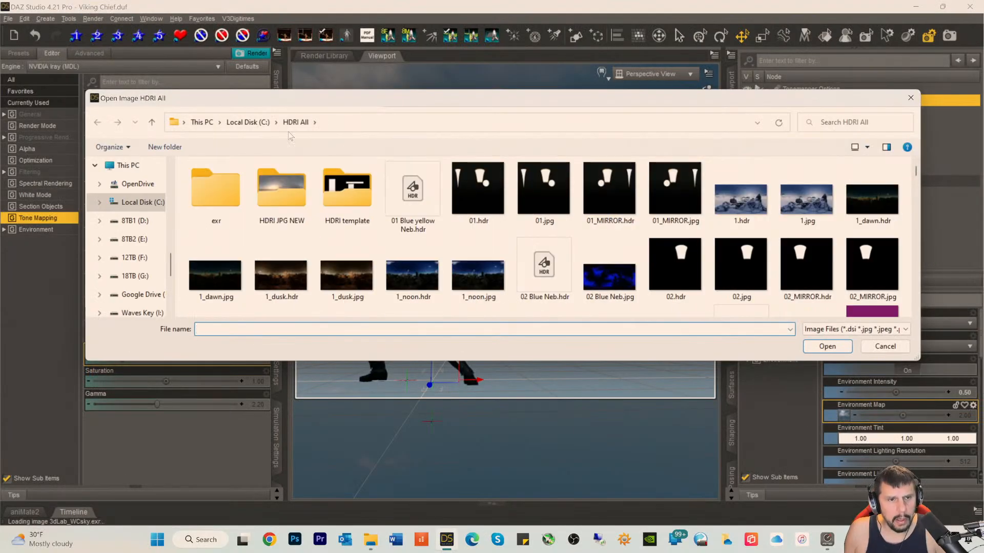
pyautogui.doubleClick(281, 190)
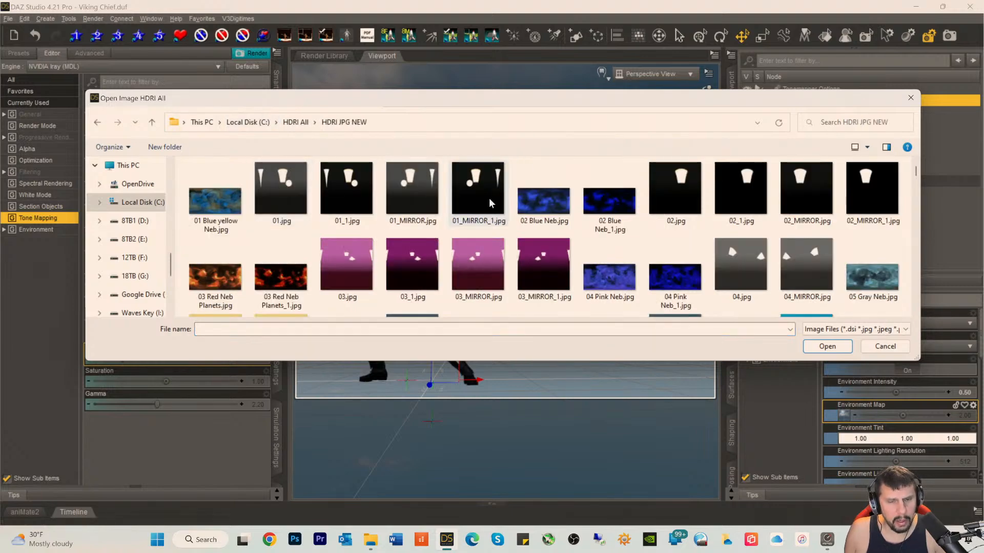
pyautogui.scroll(-15, 605, 225)
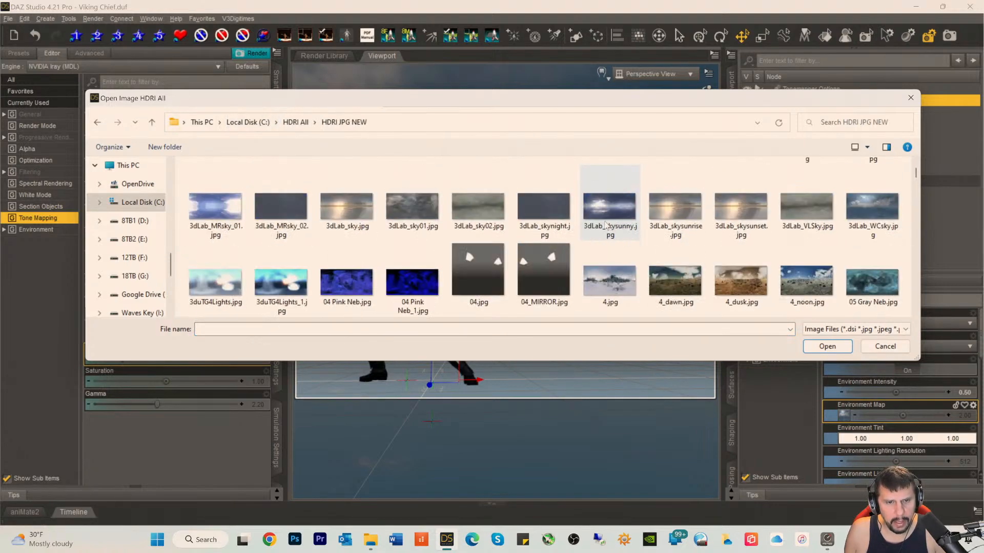
pyautogui.scroll(-3, 605, 224)
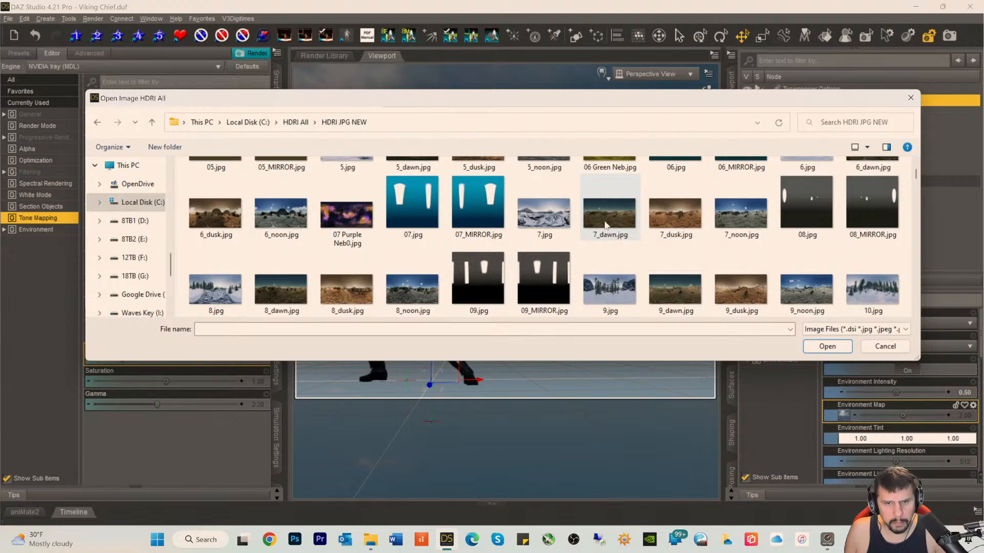
pyautogui.click(540, 220)
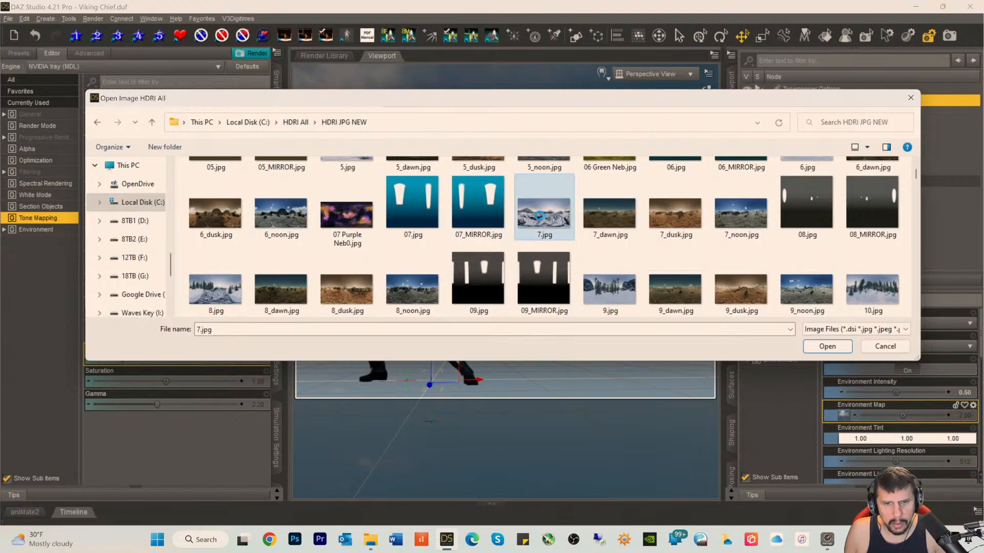
pyautogui.rightClick(540, 216)
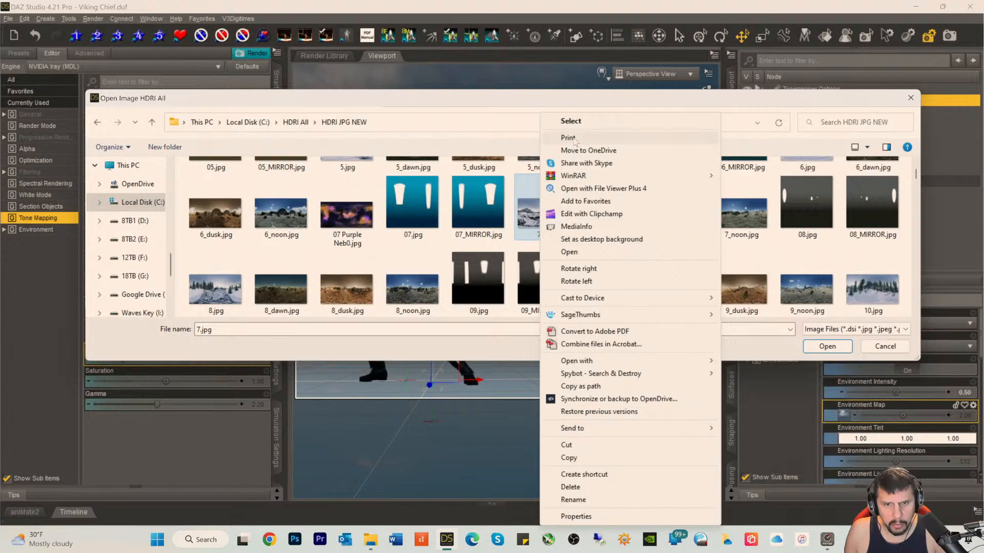
pyautogui.click(578, 254)
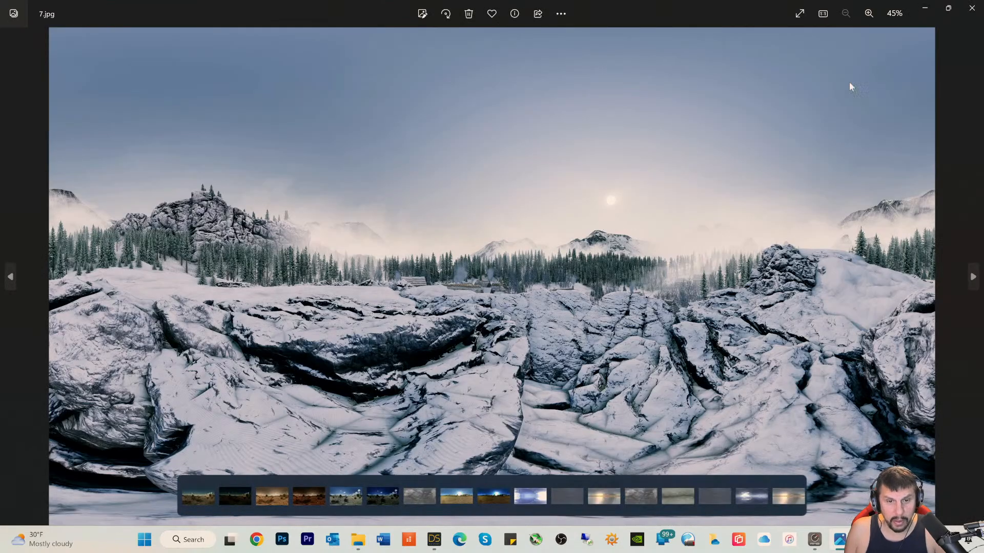
# - Close the image preview and load 7.hdr from the HDRI All folder as the Environment Map
pyautogui.click(972, 8)
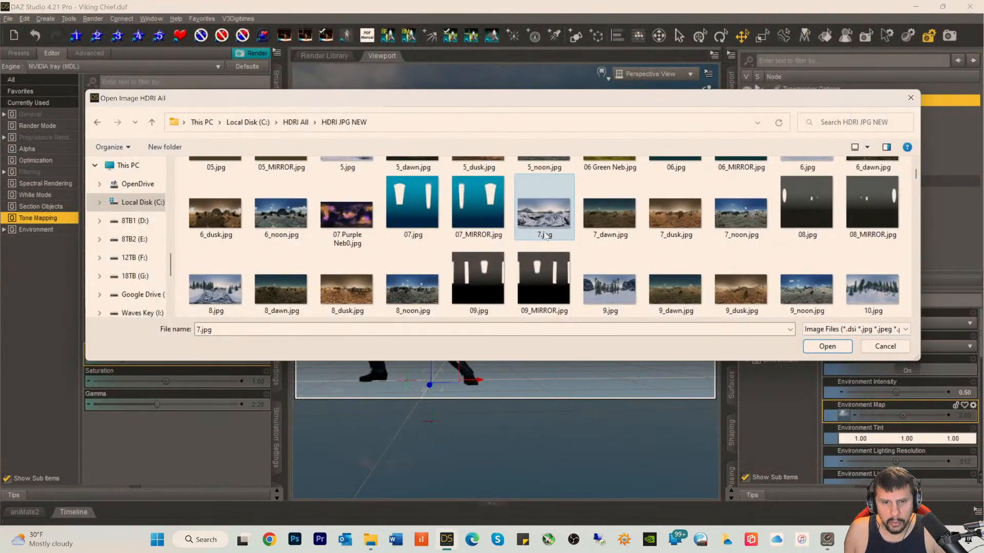
pyautogui.click(290, 123)
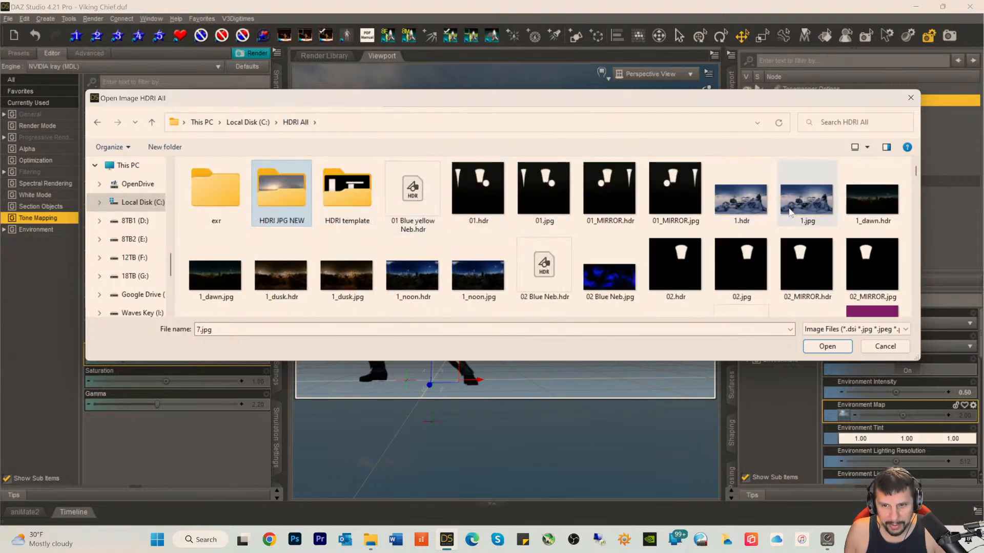
pyautogui.scroll(-1, 714, 212)
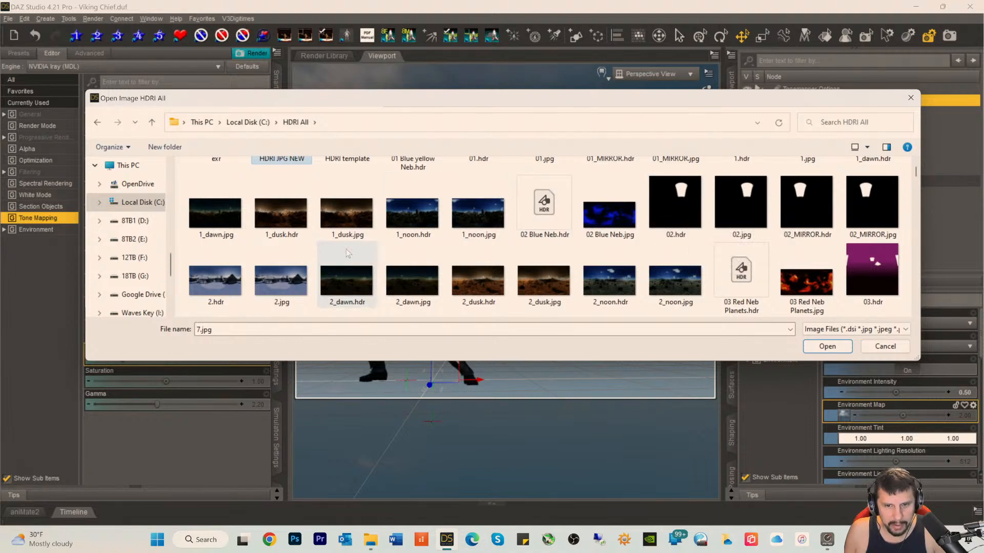
pyautogui.scroll(-1, 347, 253)
pyautogui.scroll(-1, 466, 249)
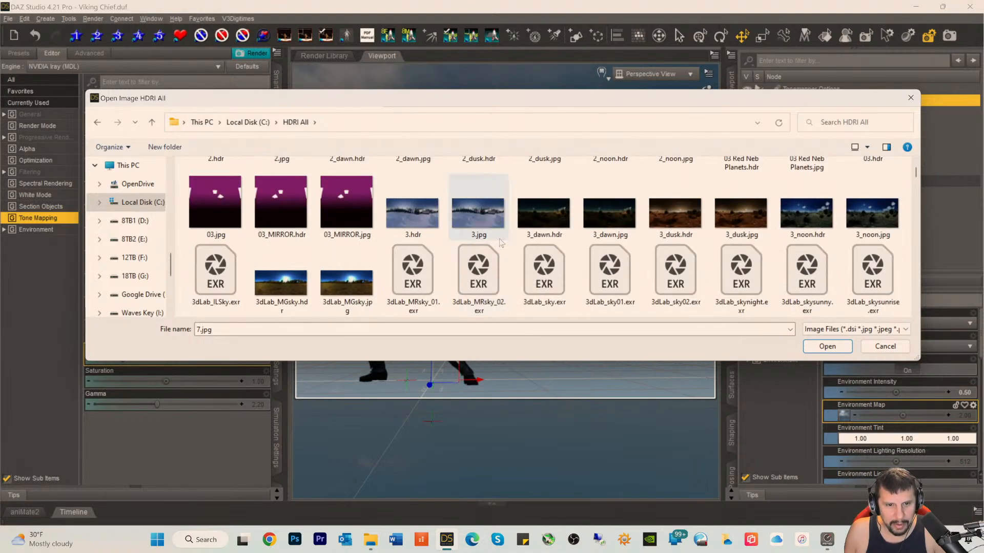
pyautogui.scroll(-2, 606, 247)
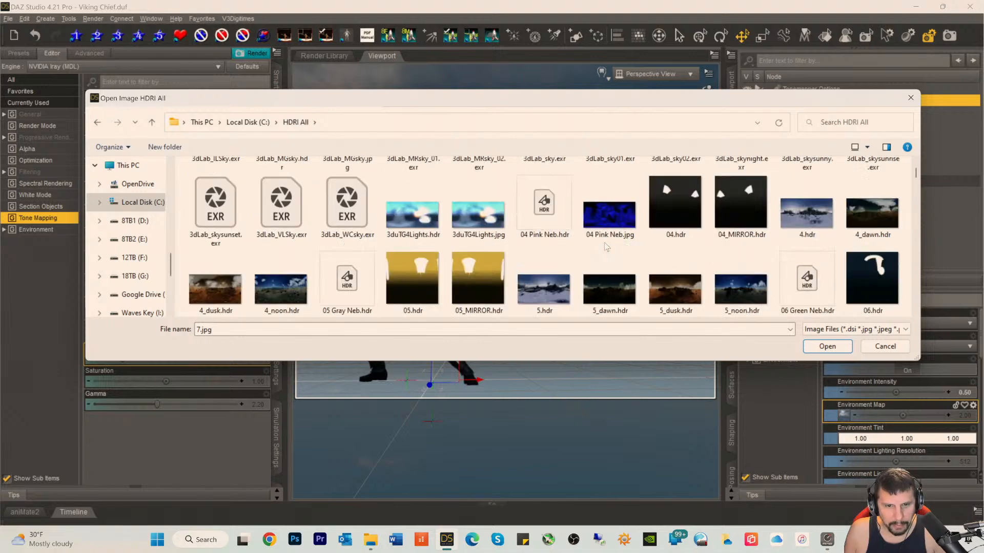
pyautogui.scroll(-2, 602, 250)
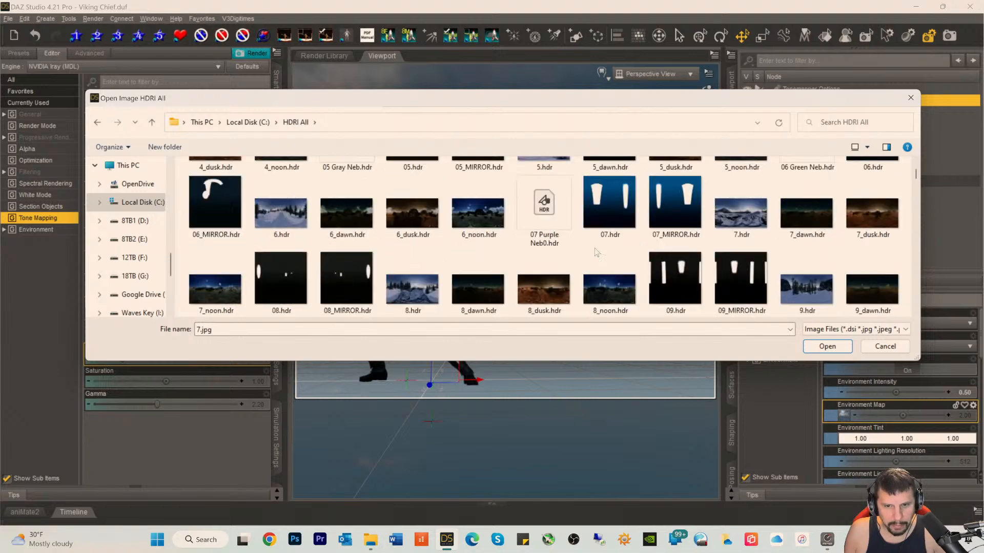
pyautogui.click(733, 226)
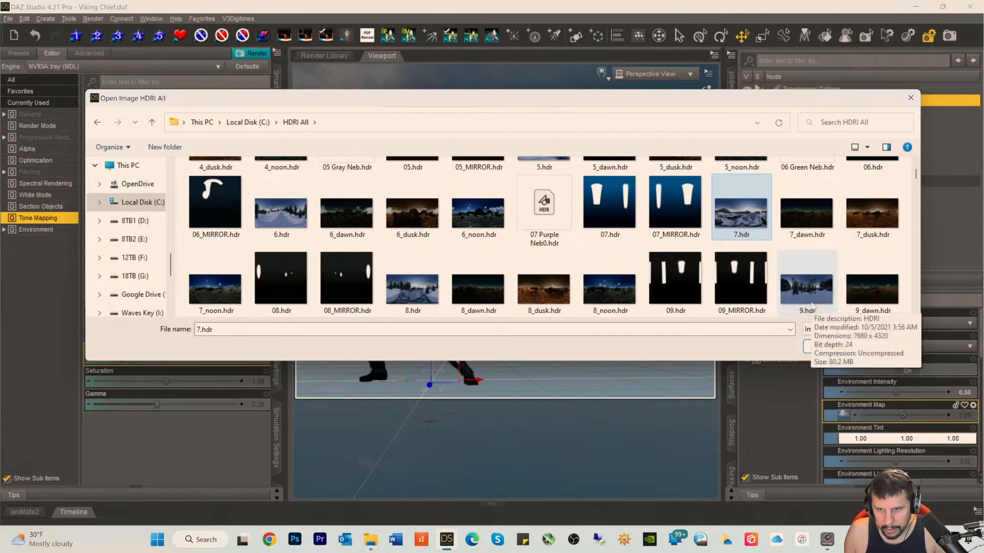
pyautogui.doubleClick(742, 226)
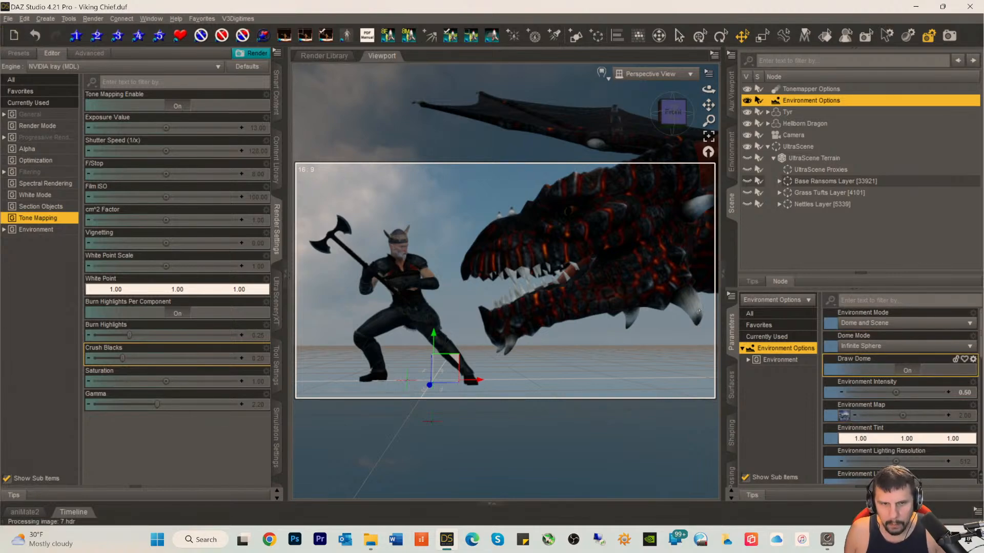
# - Switch the viewport draw style to NVIDIA Iray to preview the snowy environment behind the Viking and dragon
pyautogui.scroll(-1, 887, 477)
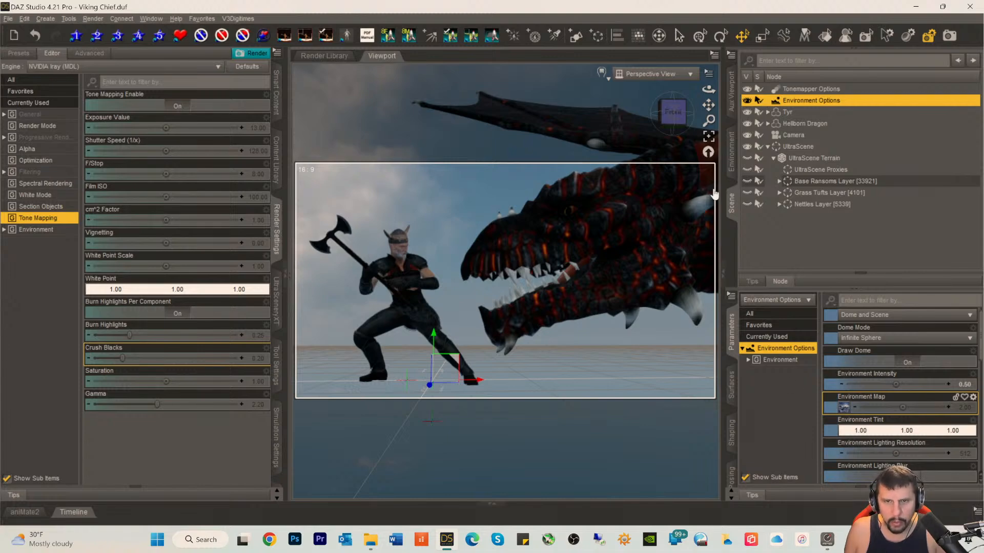
pyautogui.click(602, 74)
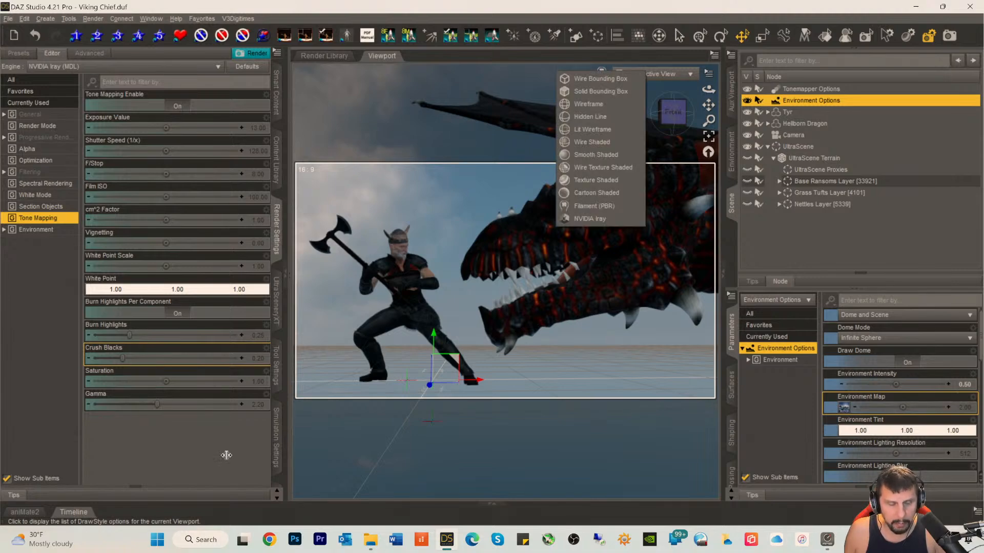
pyautogui.click(197, 451)
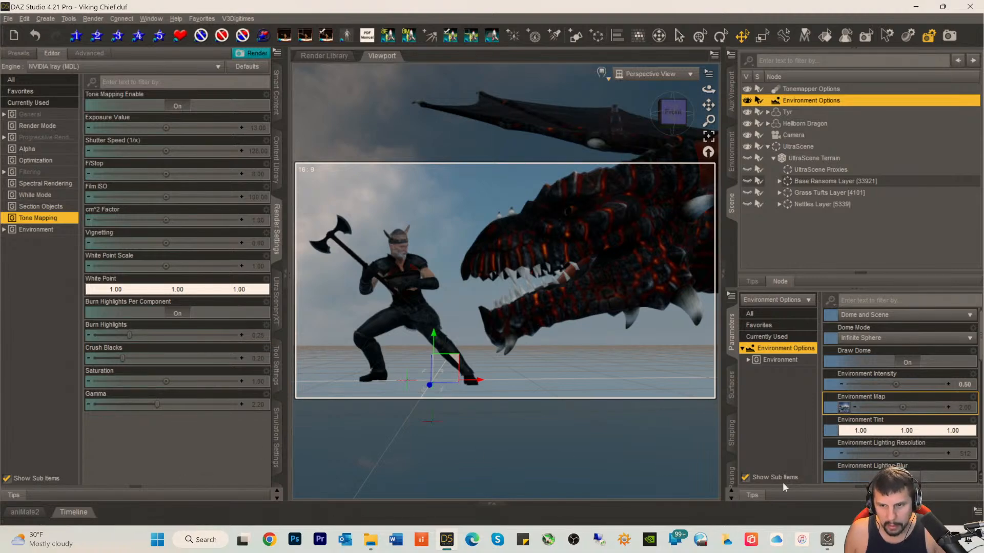
pyautogui.moveTo(841, 418)
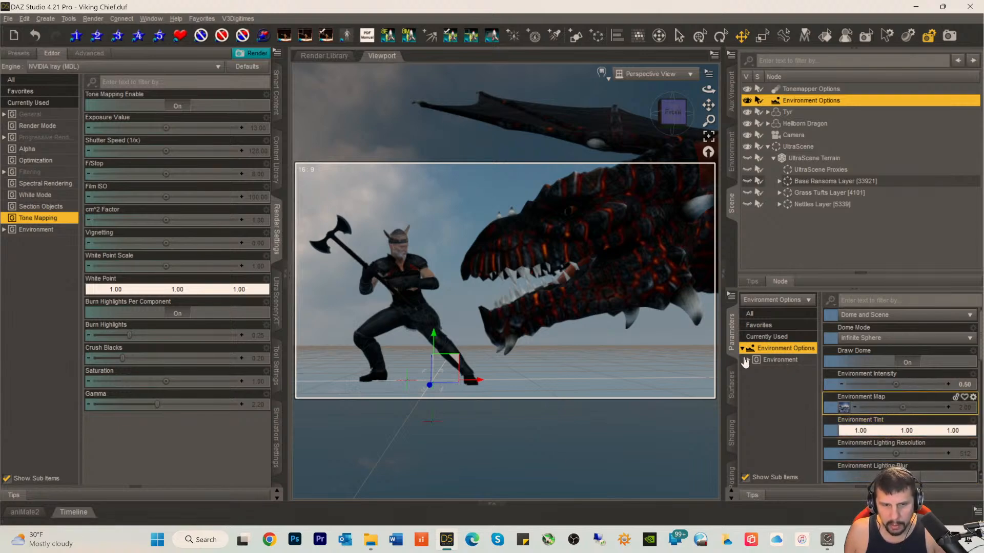
pyautogui.click(602, 72)
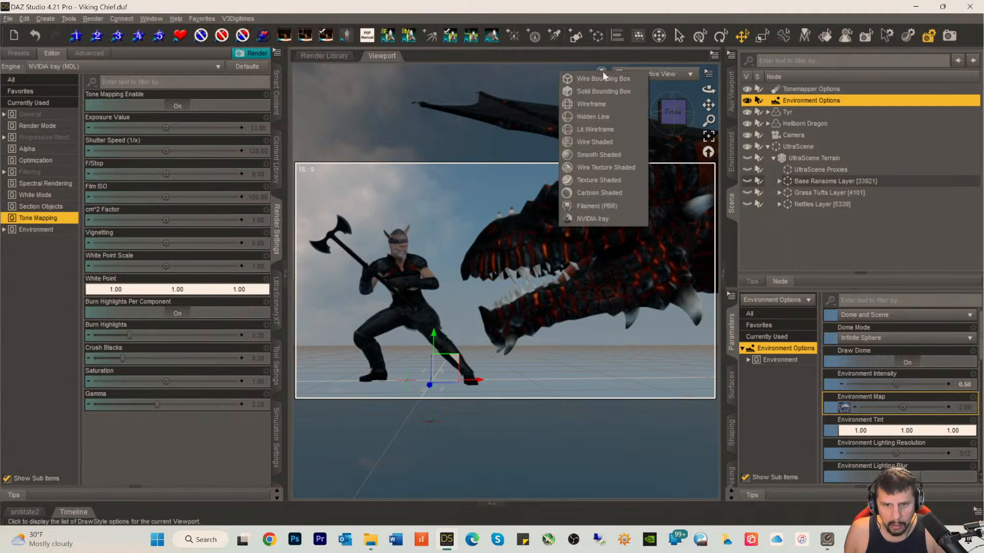
pyautogui.click(580, 217)
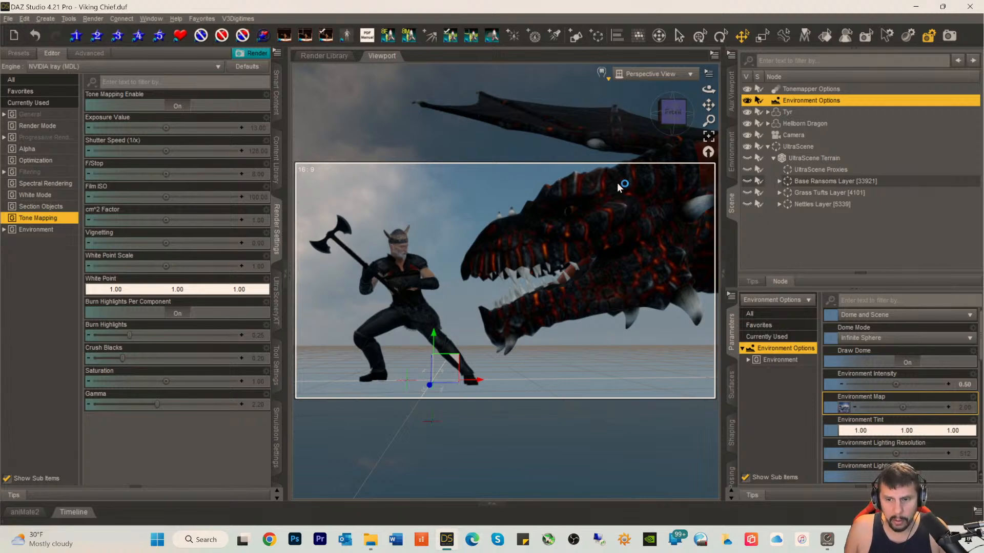
pyautogui.hotkey('ctrl', '0')
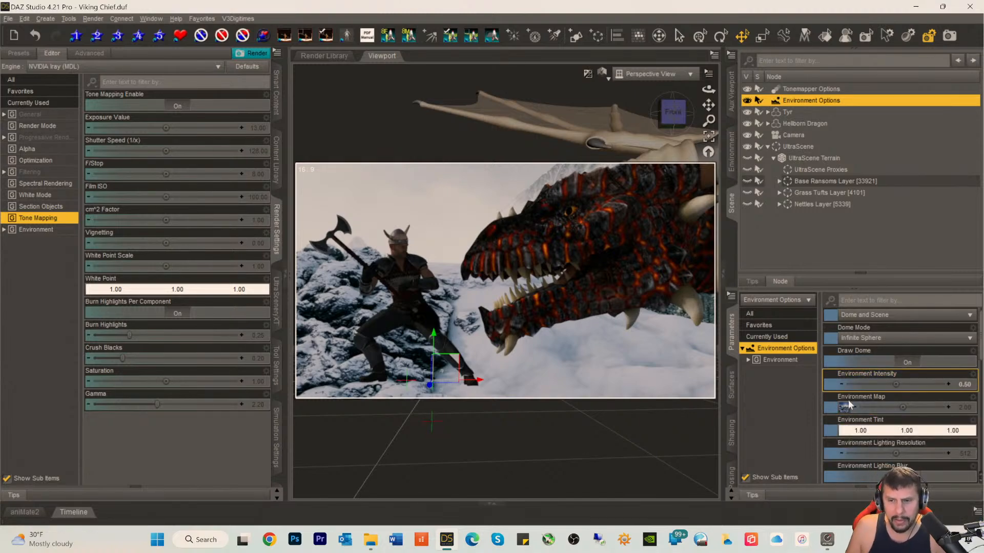
# - Set the scene's environment type to Backdrop
pyautogui.scroll(1, 831, 316)
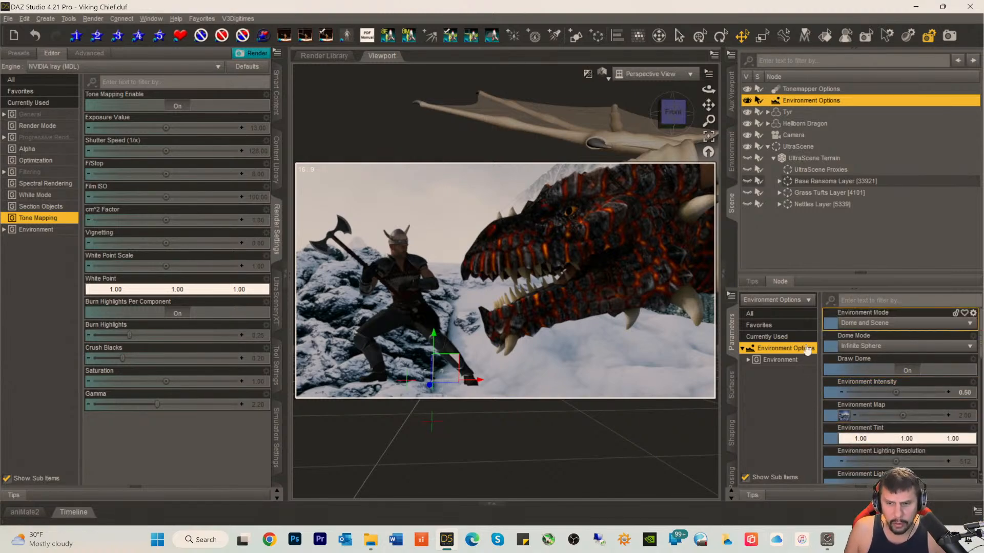
pyautogui.click(771, 362)
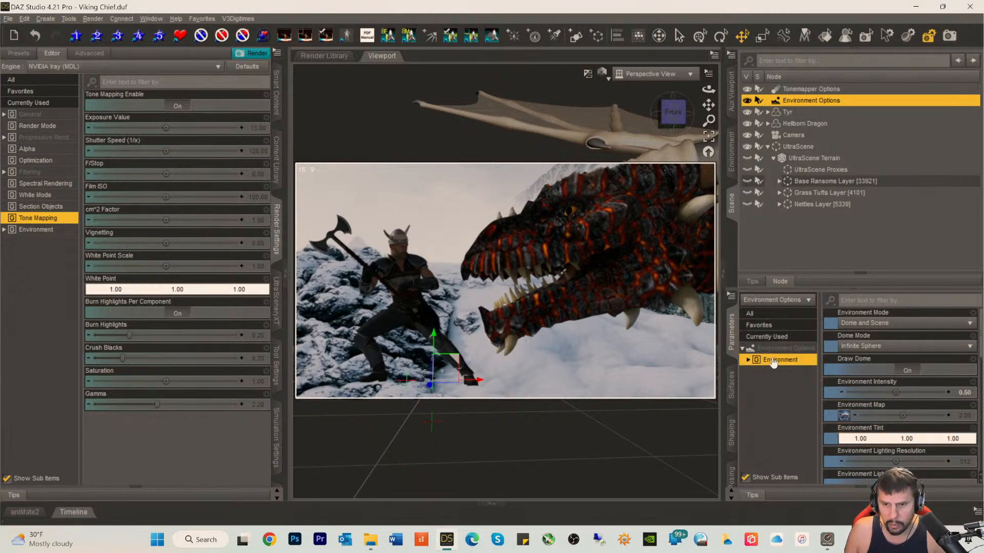
pyautogui.click(773, 349)
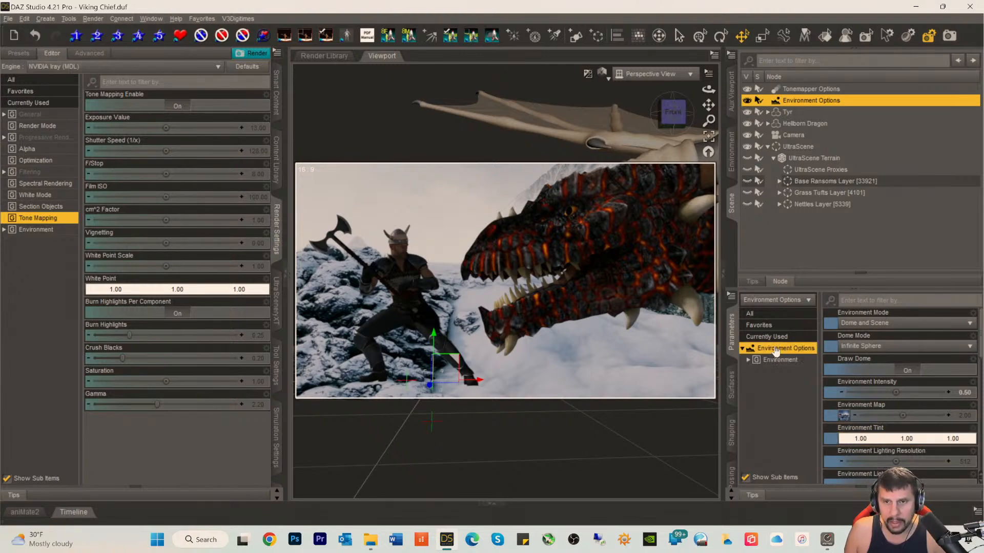
pyautogui.click(733, 159)
pyautogui.click(784, 60)
pyautogui.click(781, 85)
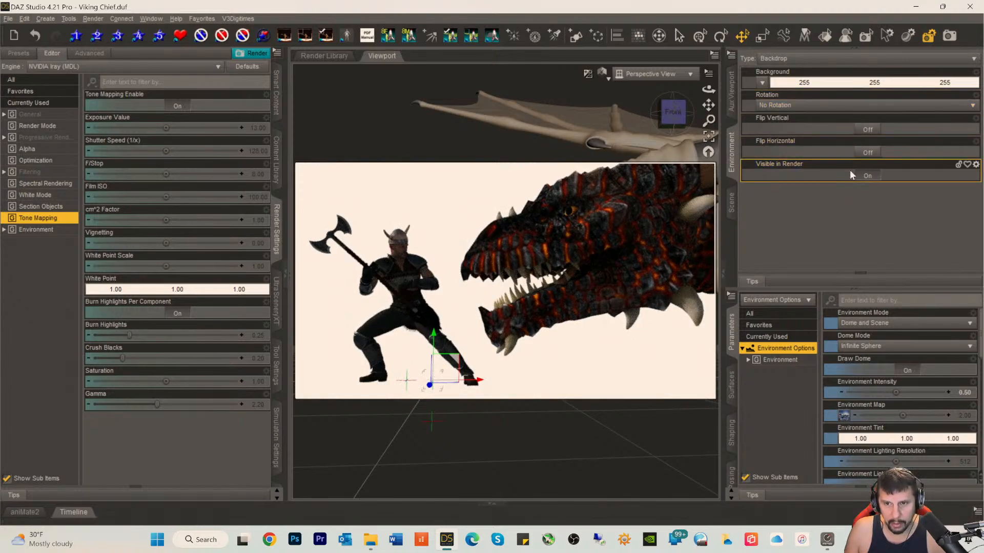
# - Load 7.hdr from the HDRI All folder as the backdrop's Background image
pyautogui.click(762, 83)
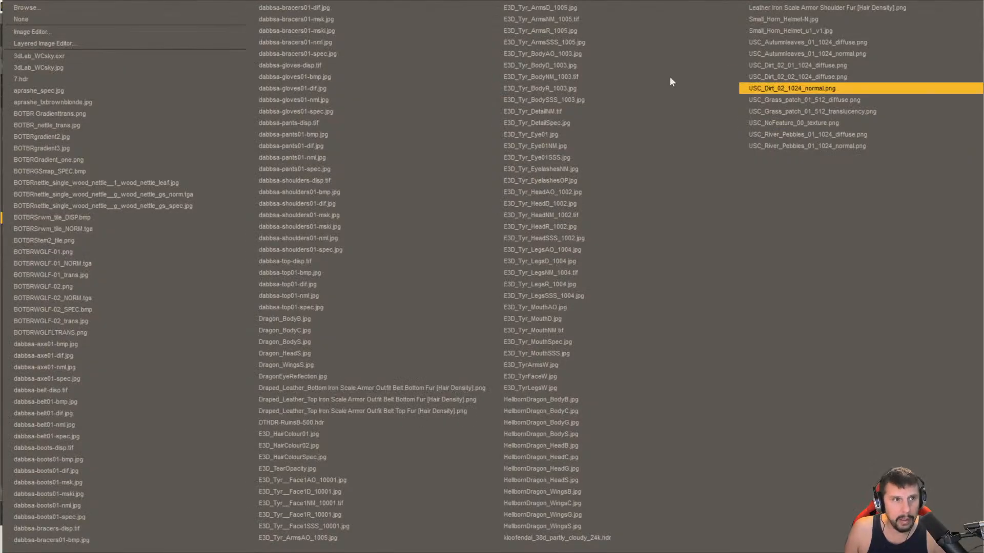
pyautogui.click(40, 8)
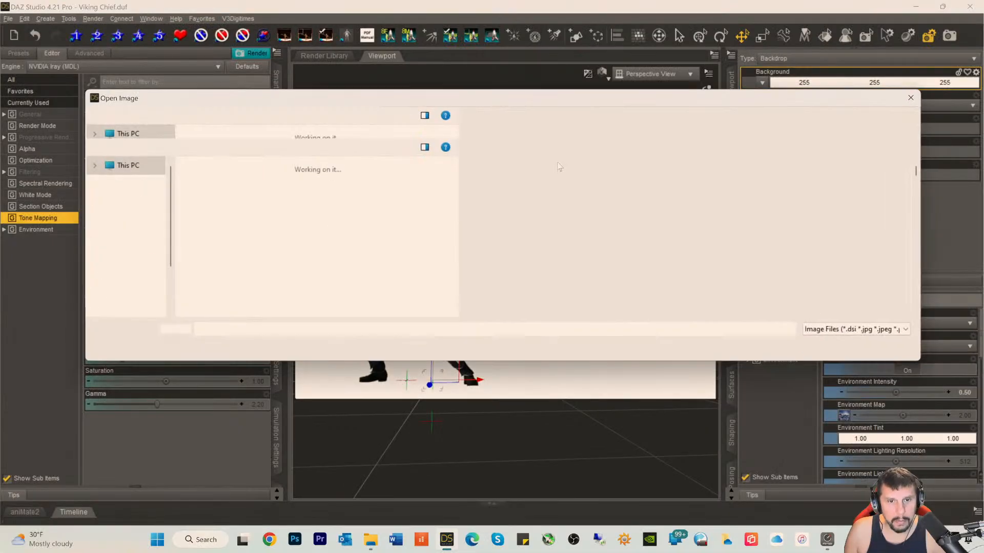
pyautogui.scroll(-2, 692, 237)
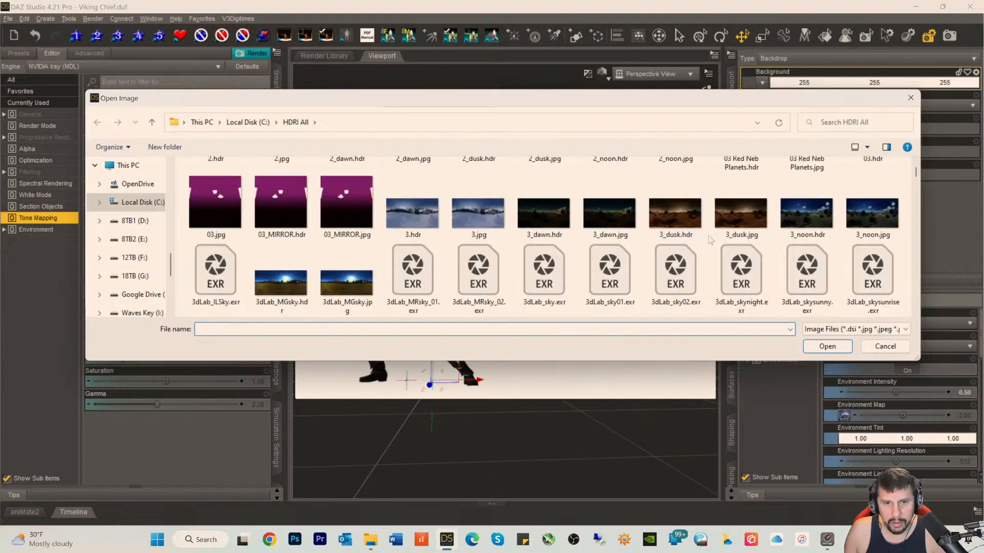
pyautogui.scroll(2, 724, 235)
pyautogui.scroll(-2, 725, 241)
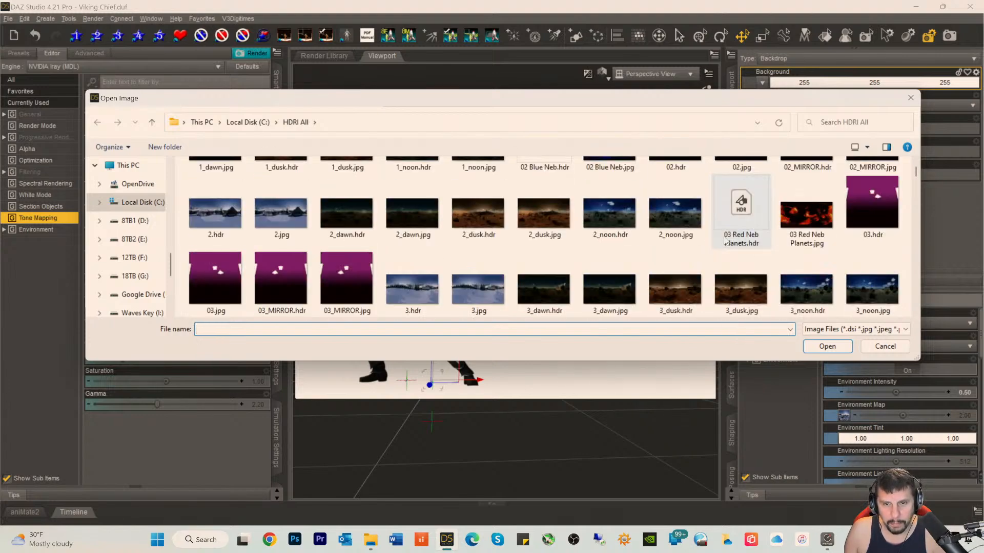
pyautogui.scroll(-5, 682, 236)
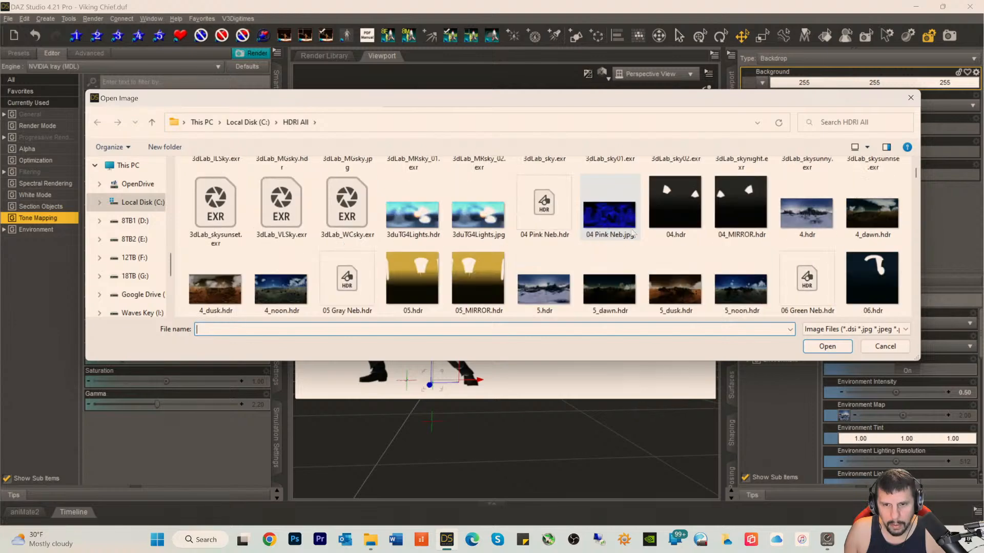
pyautogui.scroll(1, 635, 233)
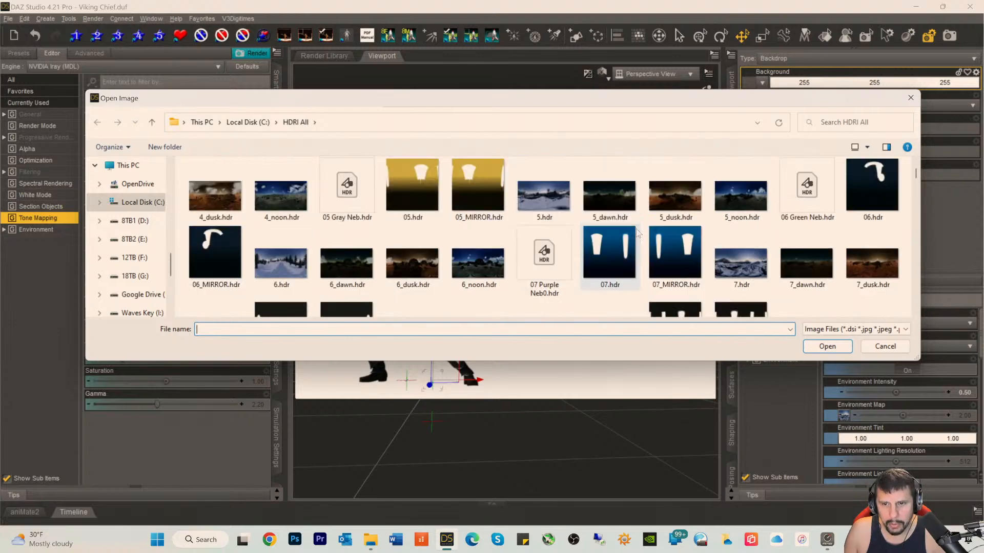
pyautogui.click(750, 269)
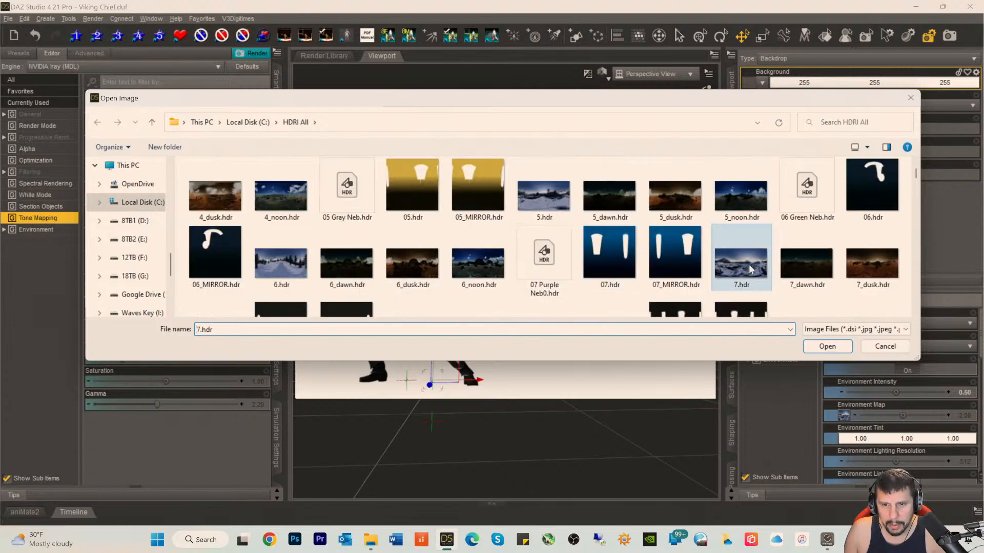
pyautogui.click(824, 346)
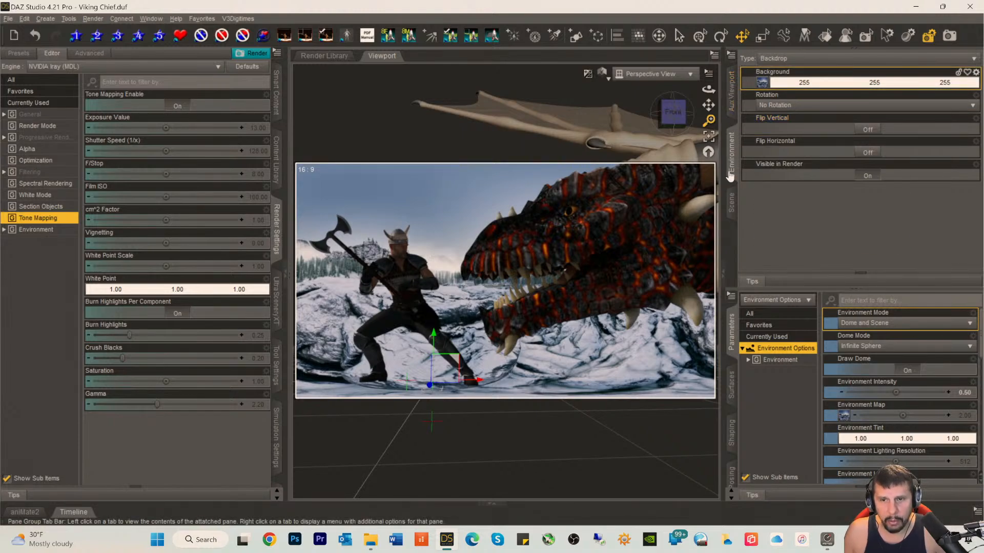
# - Make the UltraScene group visible together with its terrain, proxies, and plant layers
pyautogui.click(731, 202)
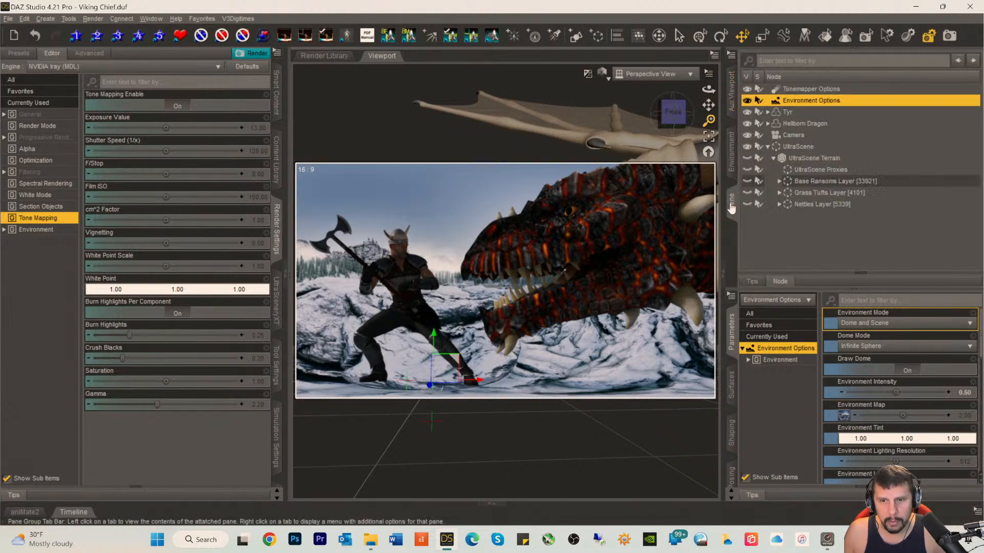
pyautogui.click(789, 146)
pyautogui.click(747, 147)
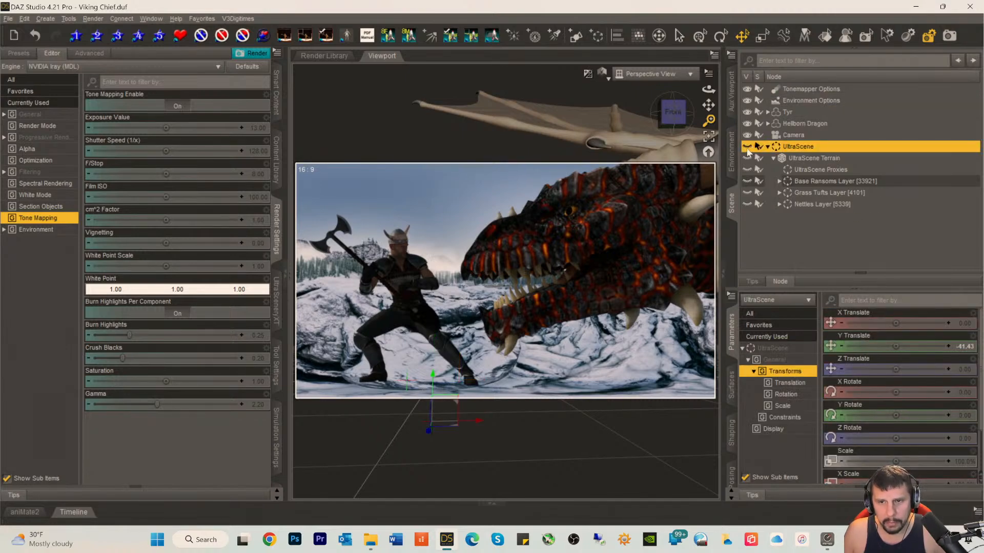
pyautogui.click(747, 147)
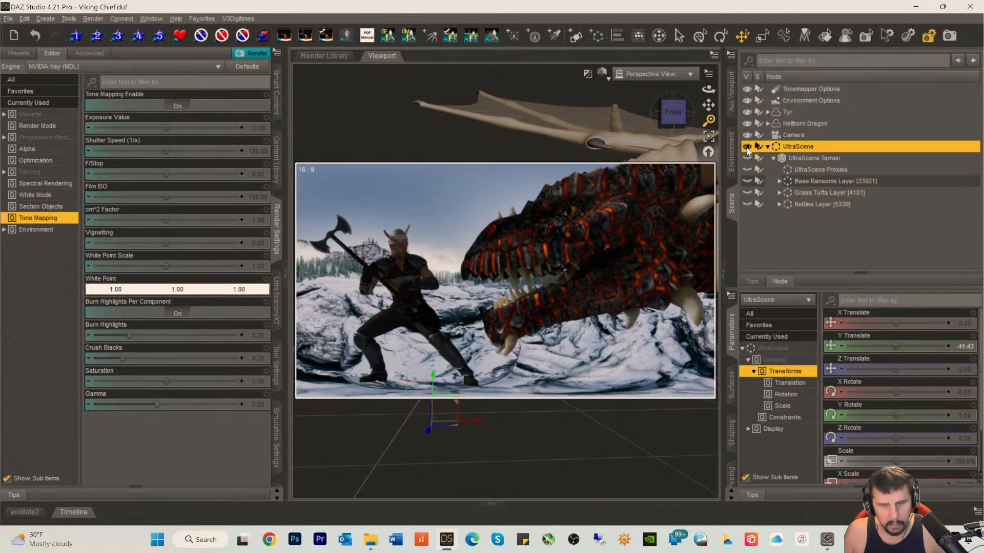
pyautogui.click(747, 147)
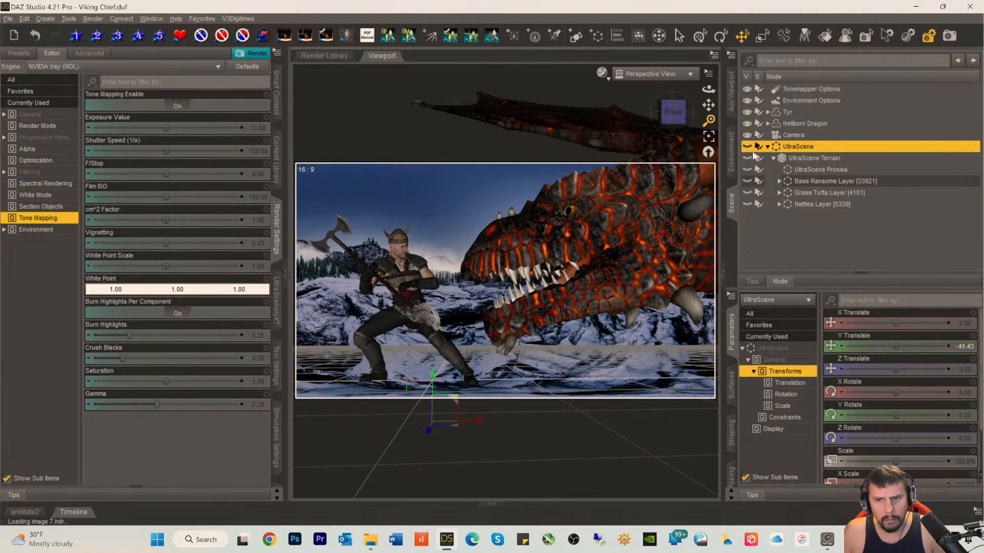
pyautogui.click(747, 147)
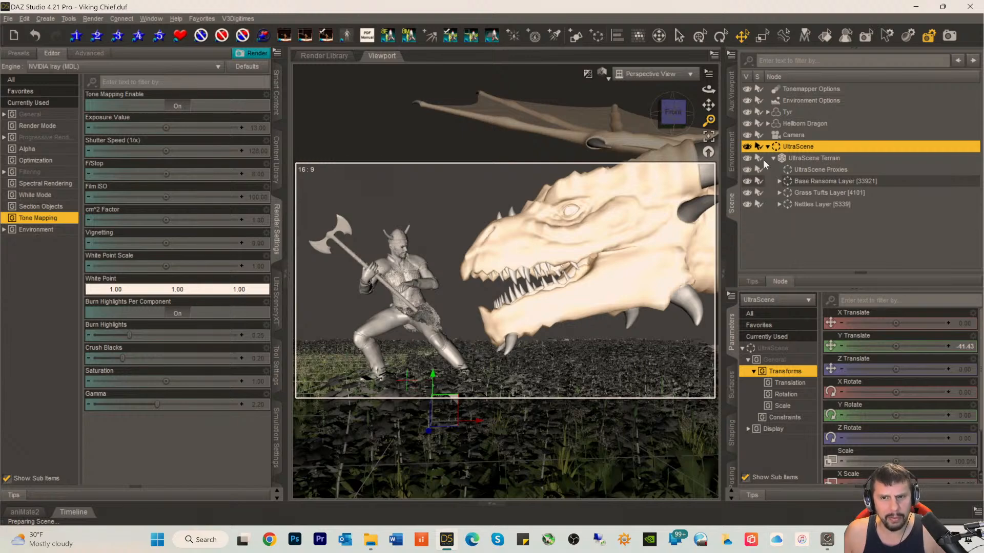
# - Review the Rotation options available for the backdrop image
pyautogui.click(731, 153)
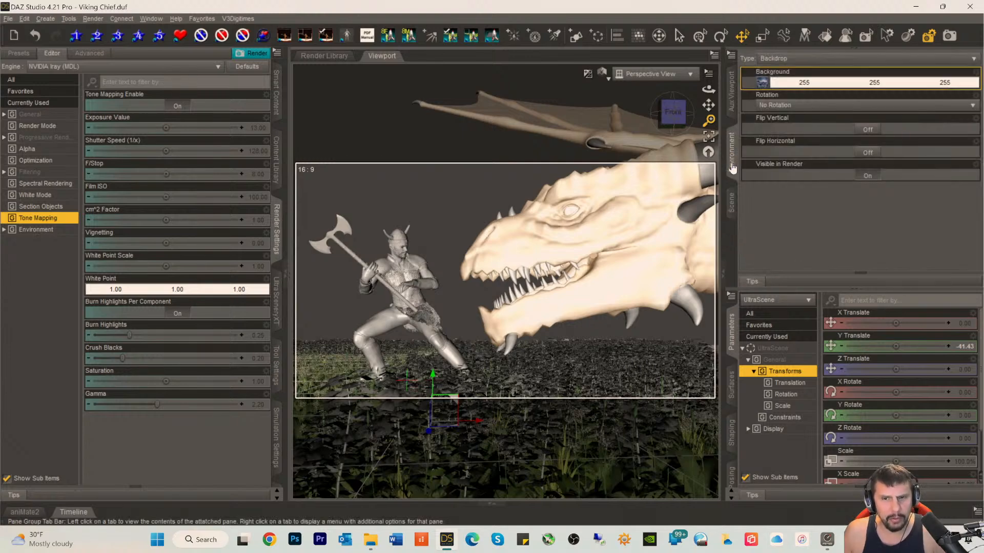
pyautogui.click(787, 106)
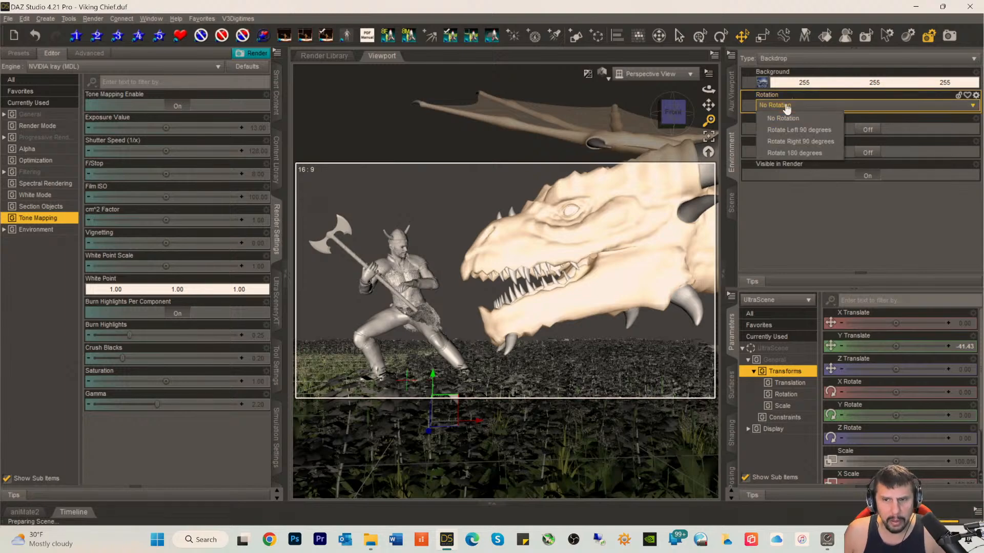
pyautogui.click(773, 217)
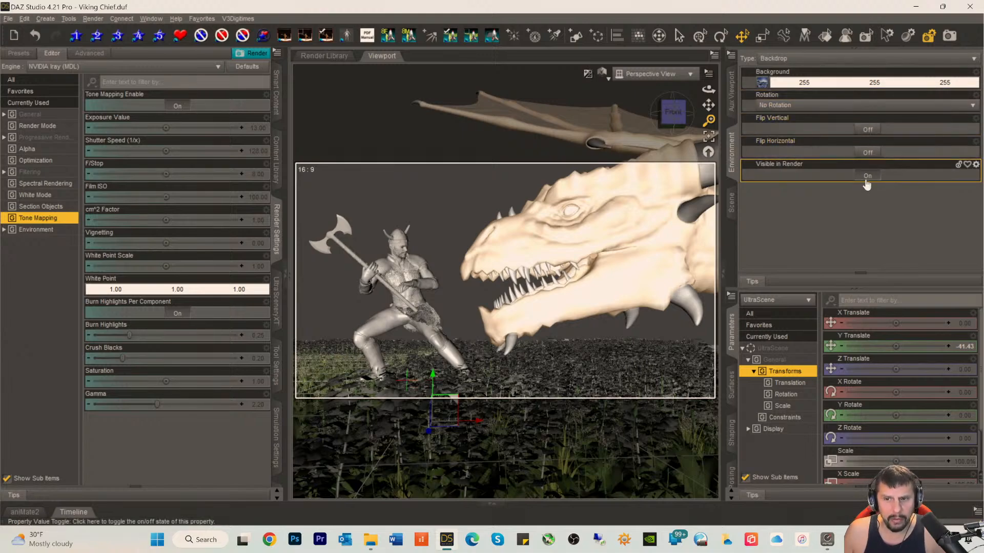
# - Preview the backdrop scene in Iray and add a distant light named DistantLight
pyautogui.moveTo(763, 84)
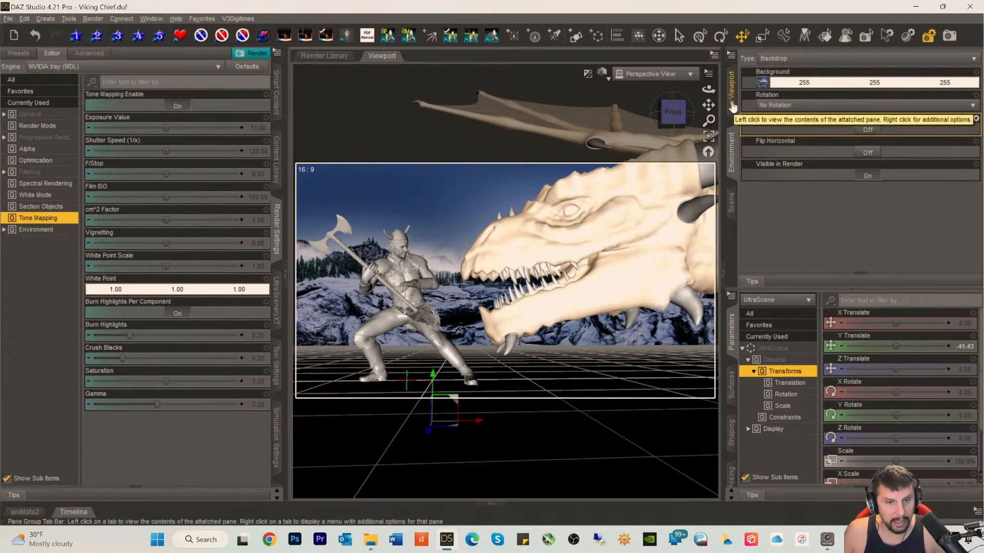
pyautogui.hotkey('ctrl', 'r')
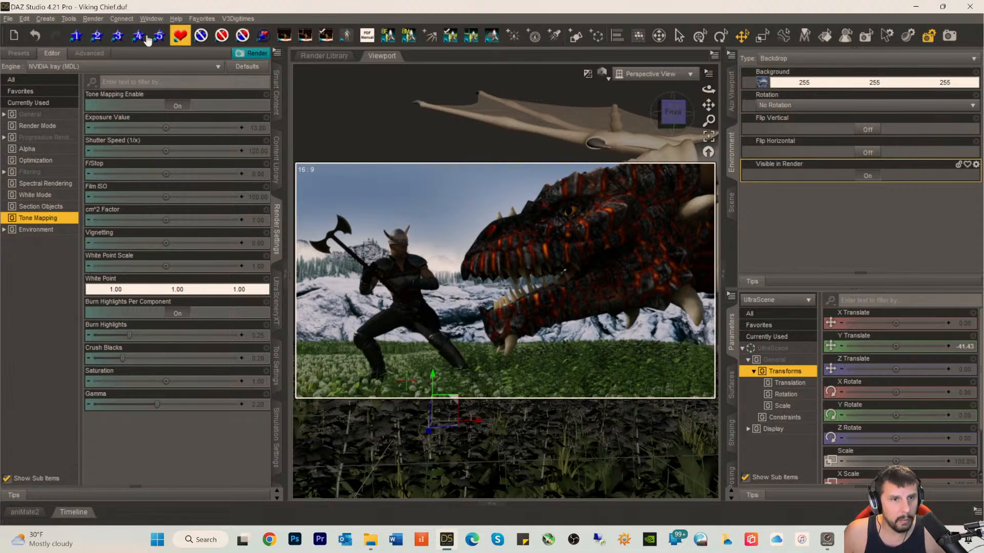
pyautogui.click(433, 37)
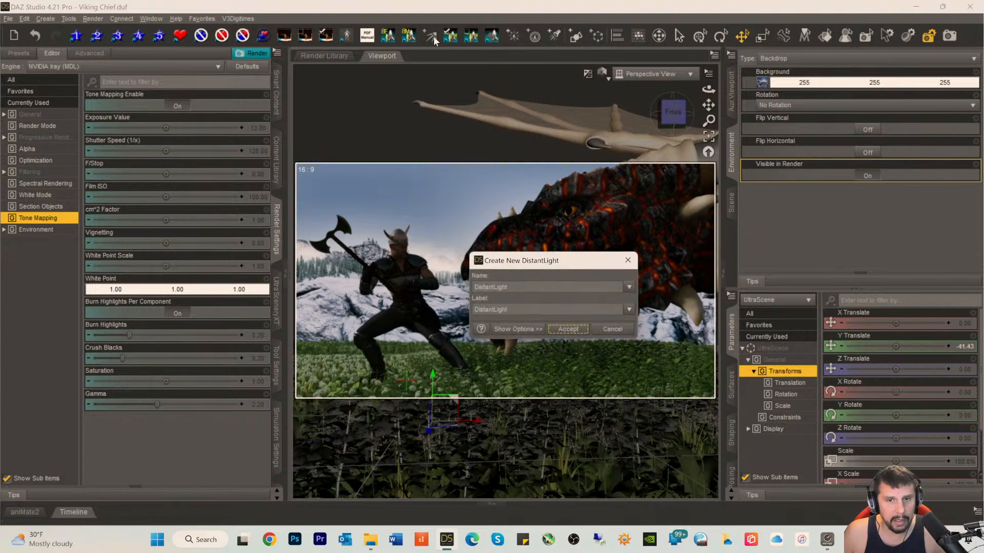
pyautogui.click(564, 328)
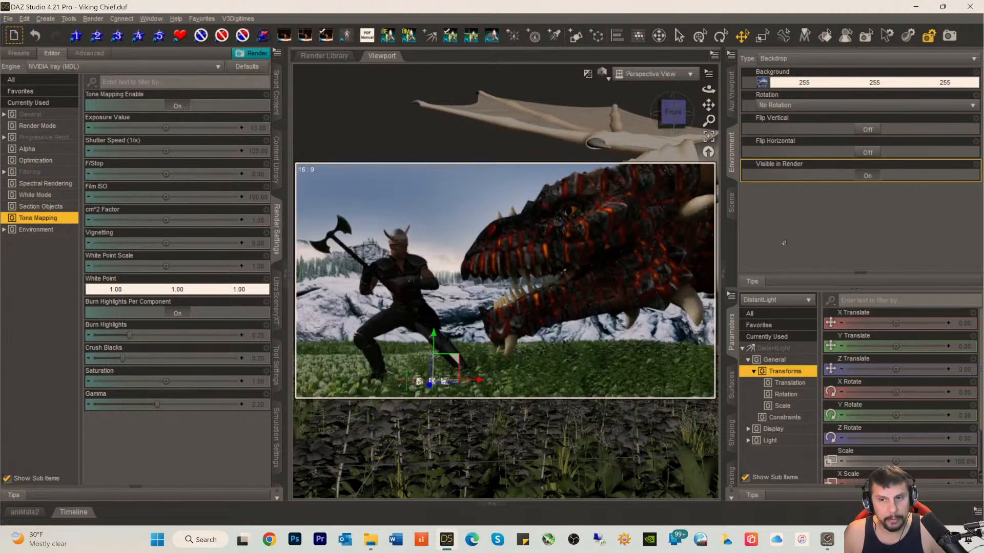
pyautogui.click(733, 215)
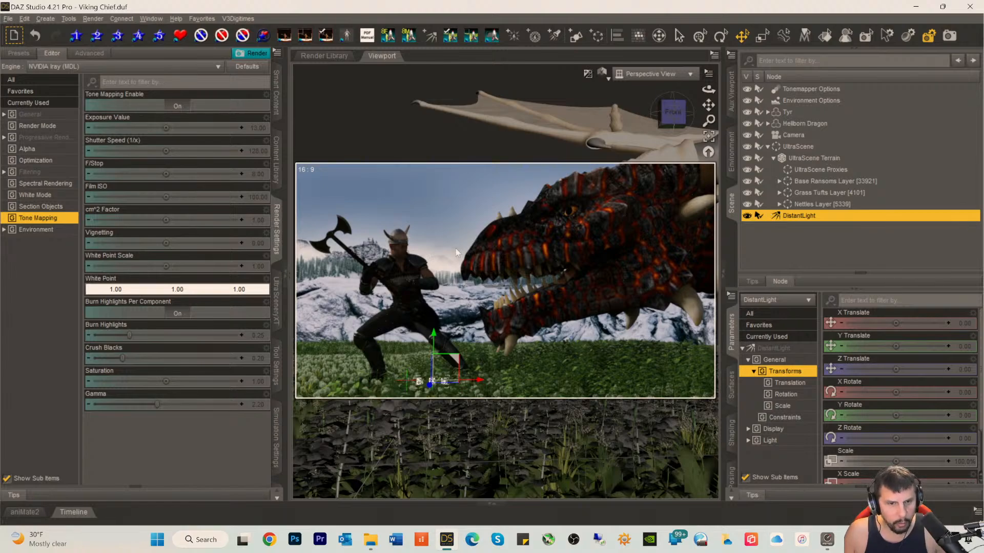
# - Look through the DistantLight, rotate it to about -4.81° in X and -17.99° in Y, and return to the Camera view
pyautogui.hotkey('ctrl', '9')
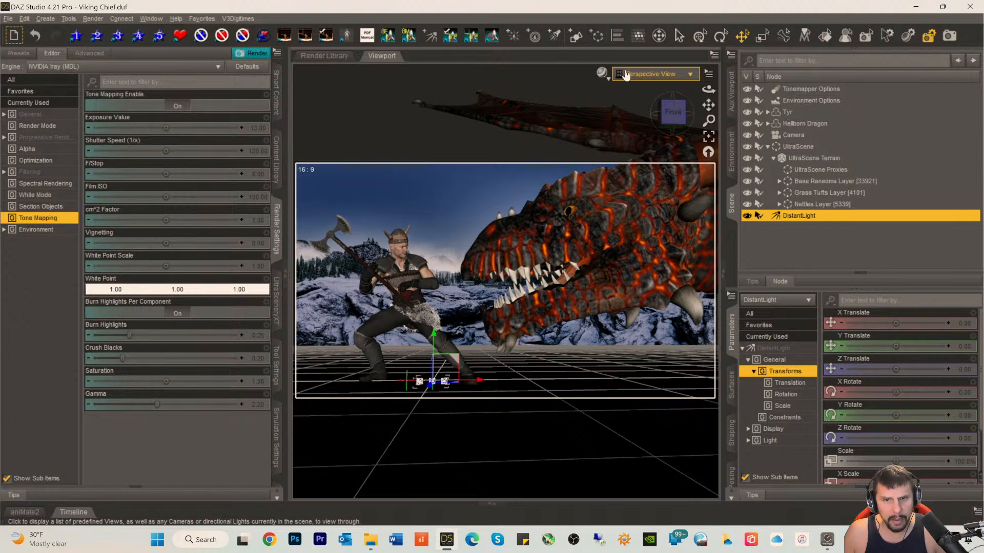
pyautogui.click(625, 74)
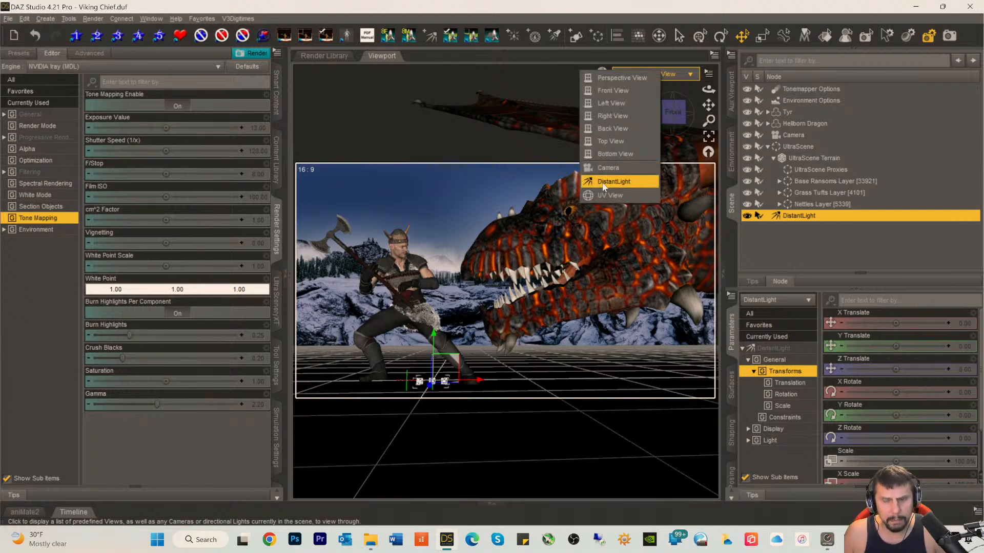
pyautogui.click(603, 185)
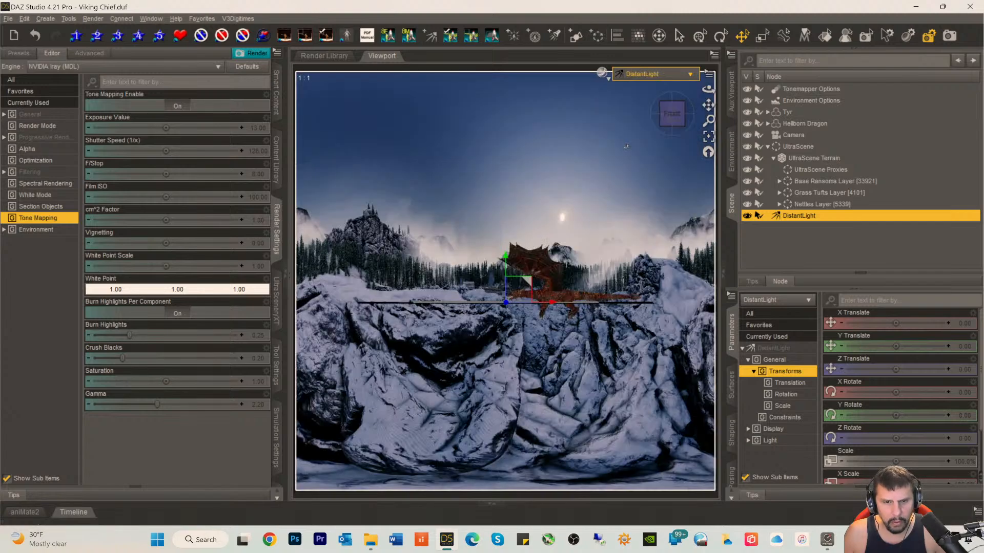
pyautogui.moveTo(666, 114); pyautogui.dragTo(662, 120)
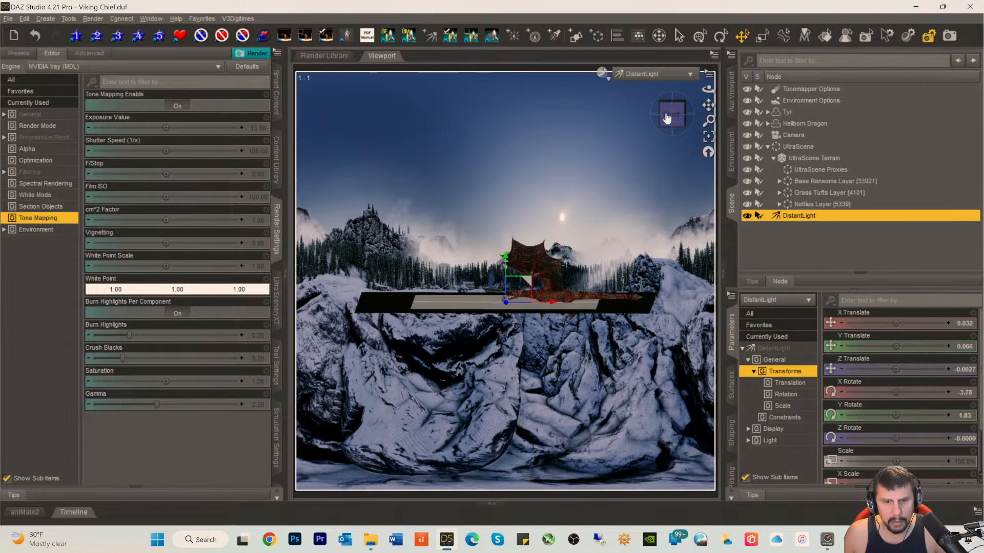
pyautogui.moveTo(666, 118); pyautogui.dragTo(666, 118)
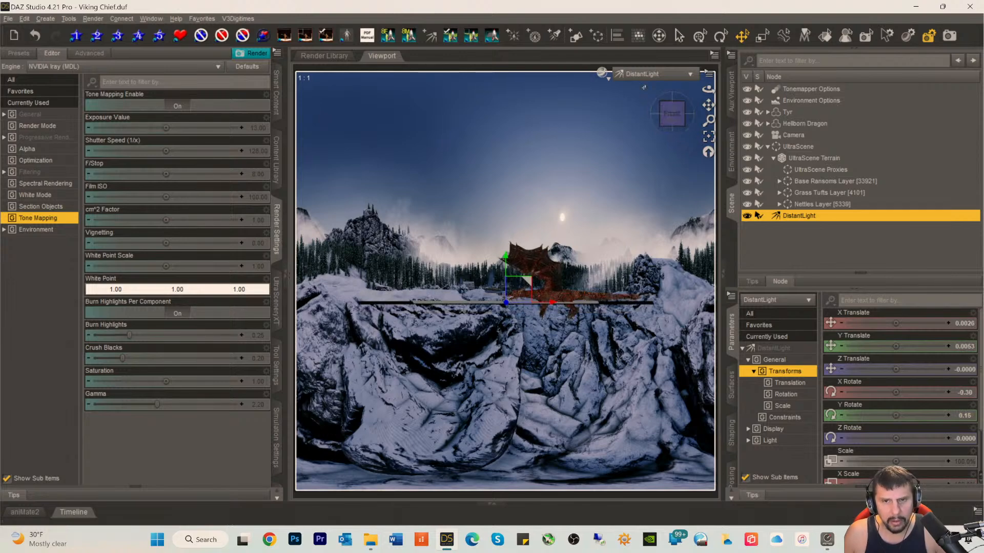
pyautogui.moveTo(676, 122); pyautogui.dragTo(647, 119)
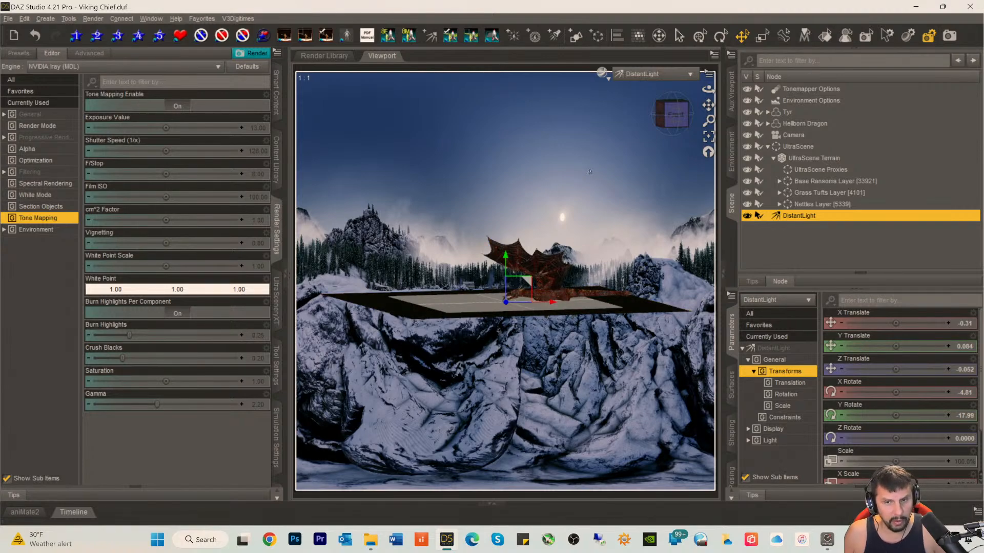
pyautogui.click(652, 79)
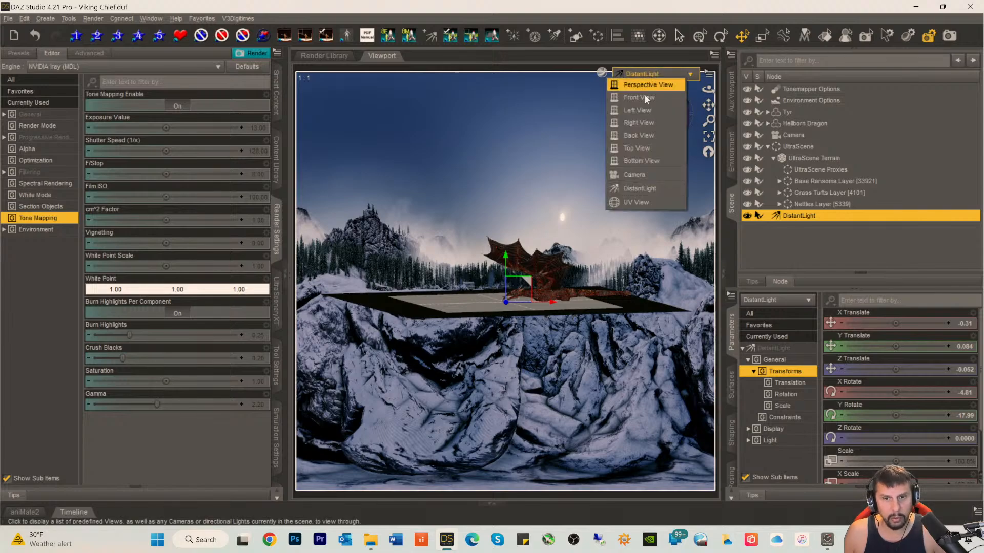
pyautogui.click(635, 175)
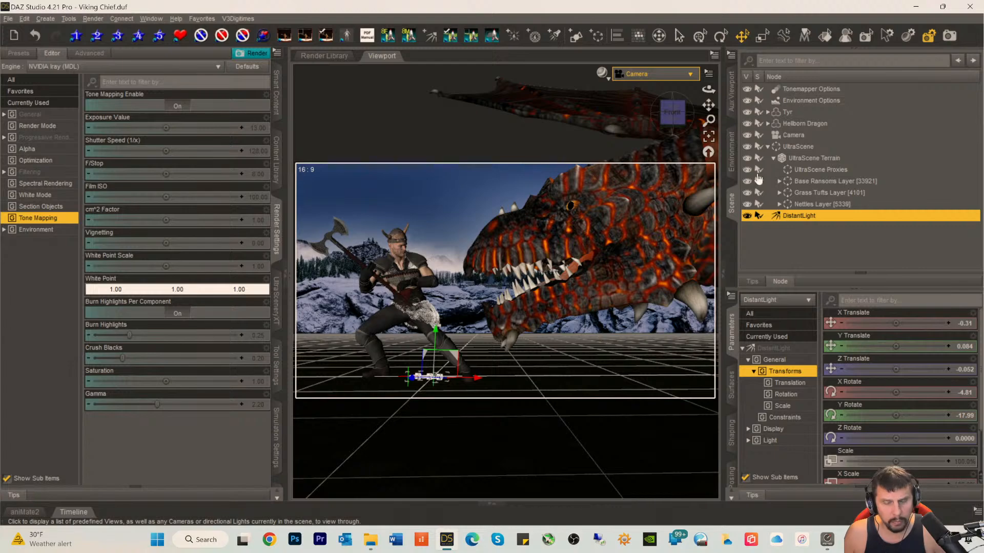
# - Set the DistantLight's luminous flux to 21500 lumens and its temperature to about 3041 K
pyautogui.click(768, 349)
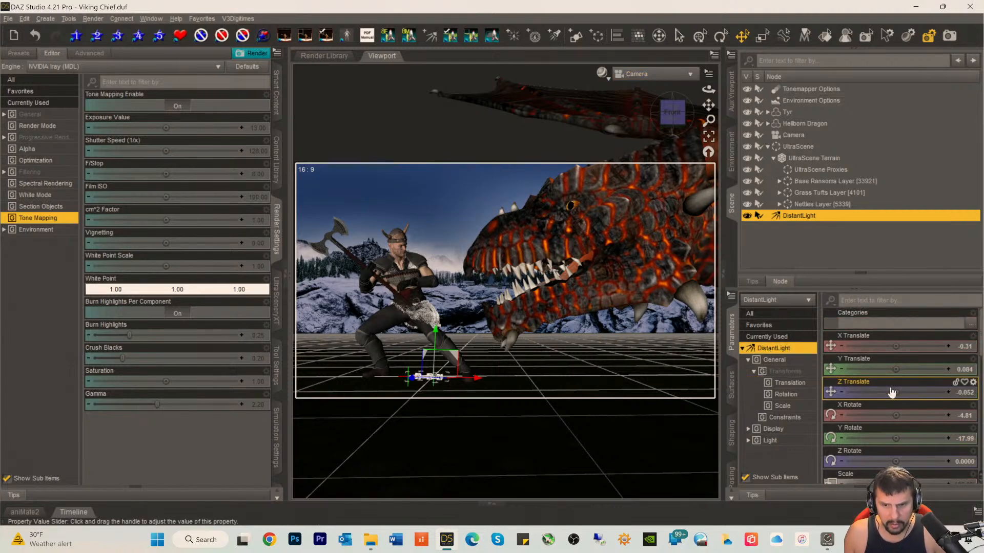
pyautogui.scroll(-5, 891, 393)
pyautogui.click(961, 454)
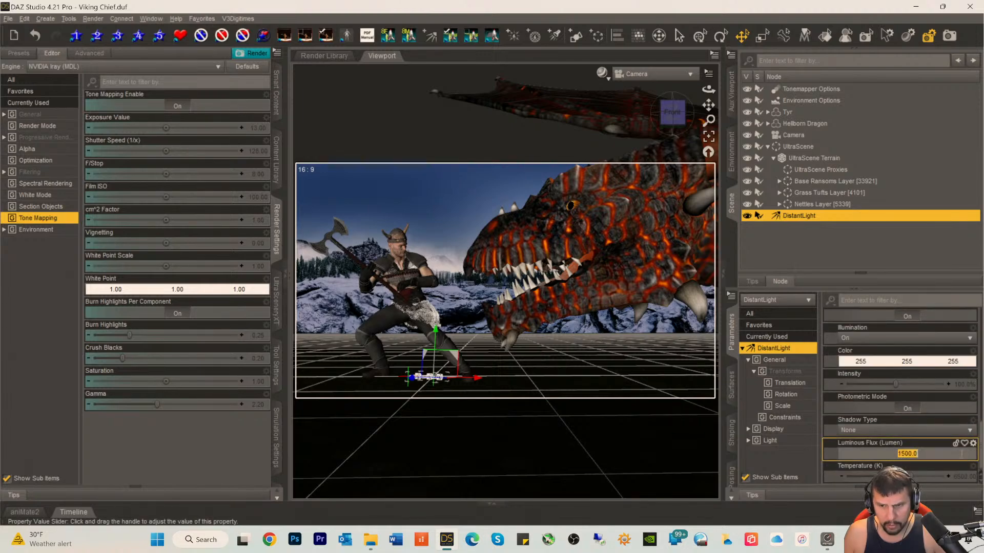
pyautogui.write('2')
pyautogui.press('Return')
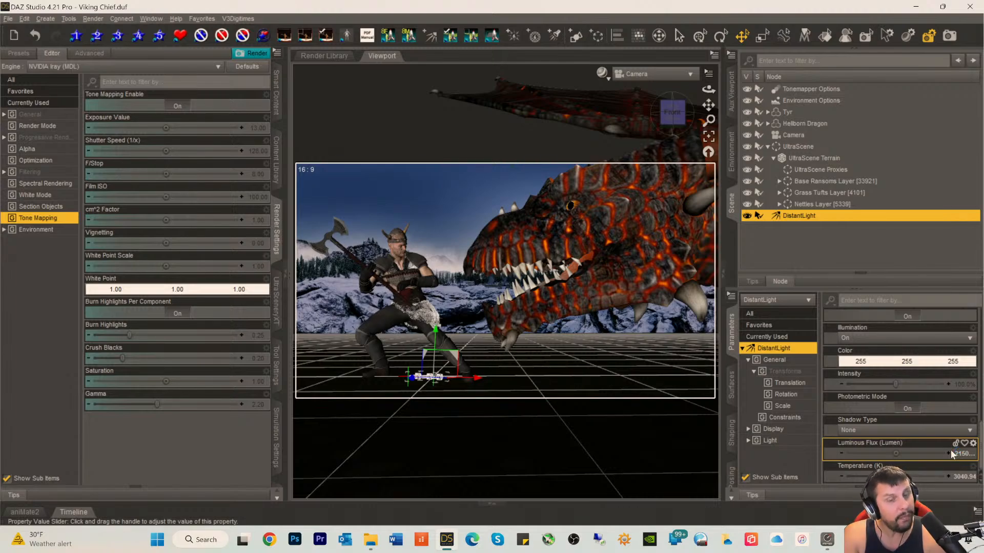
# - Preview the distant light's effect in Iray through the Camera and check the backdrop settings
pyautogui.hotkey('ctrl', '0')
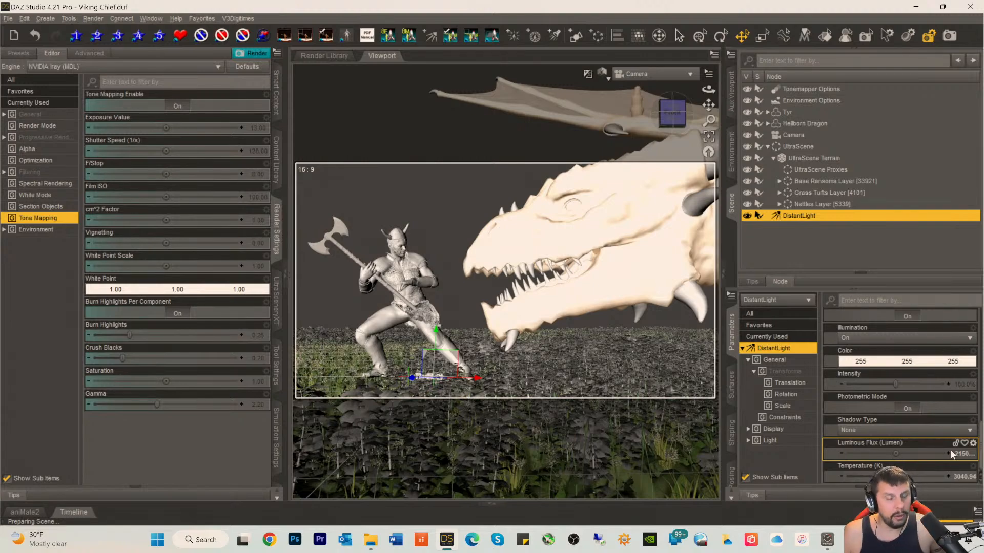
pyautogui.scroll(1, 943, 468)
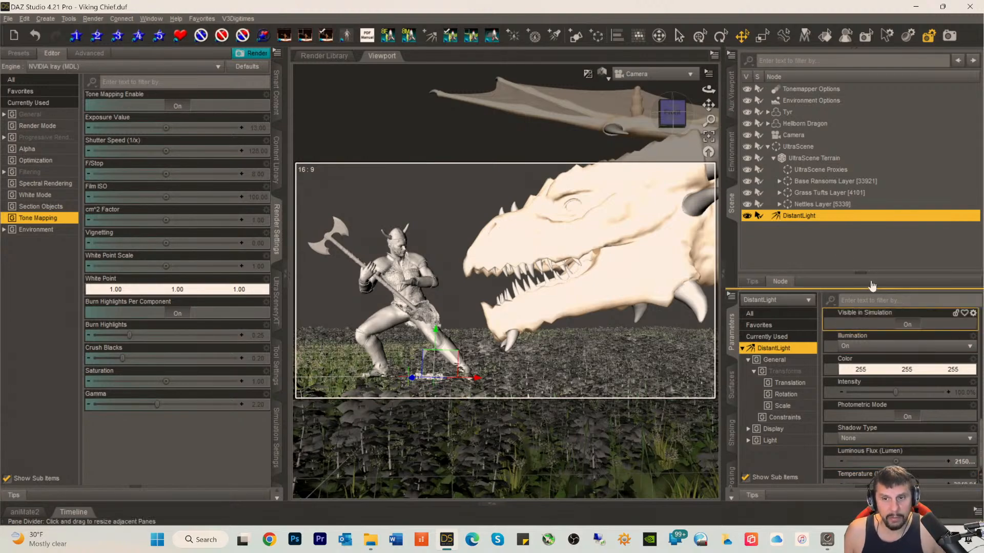
pyautogui.click(733, 182)
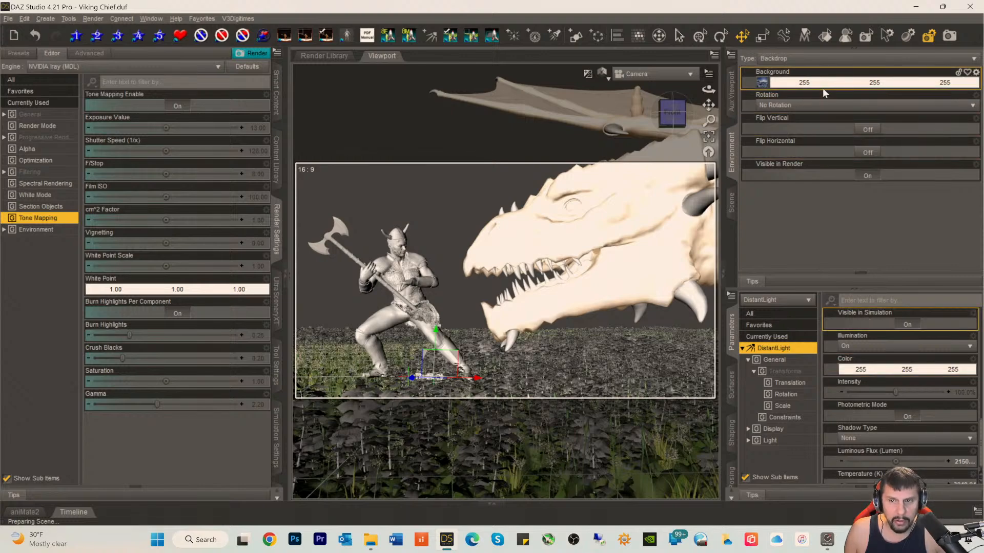
pyautogui.click(760, 86)
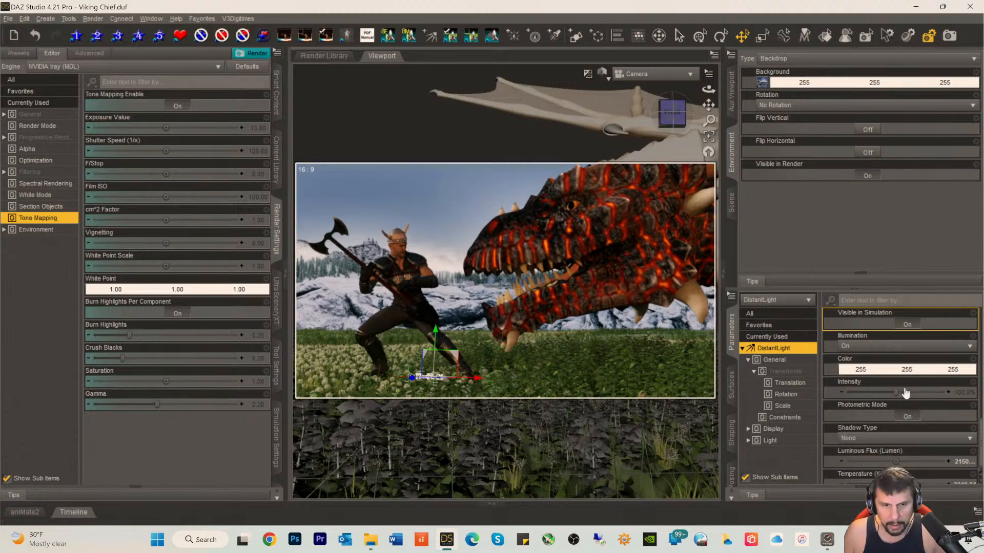
# - Set the DistantLight's luminous flux to 51500 lumens and its temperature to about 2164 K
pyautogui.scroll(-1, 901, 426)
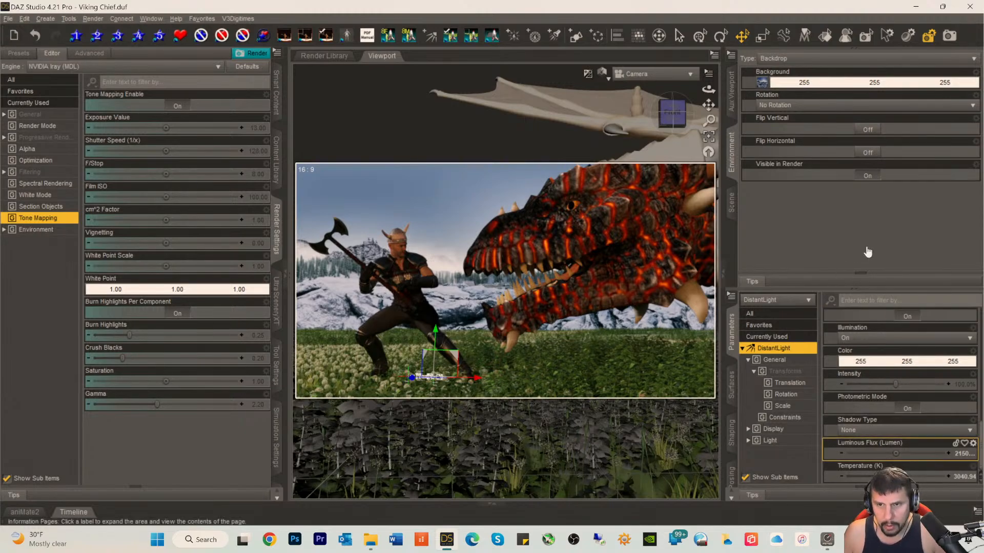
pyautogui.click(732, 203)
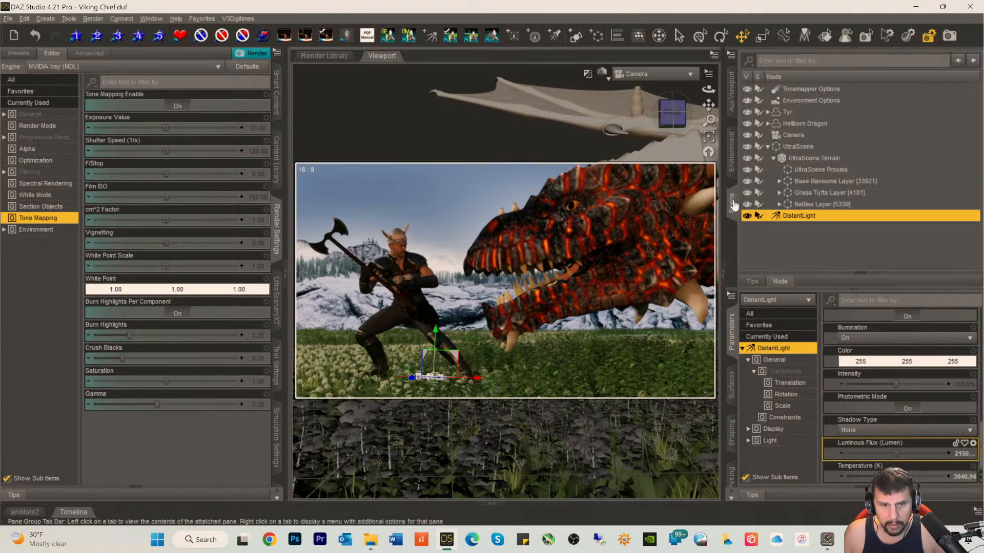
pyautogui.click(957, 454)
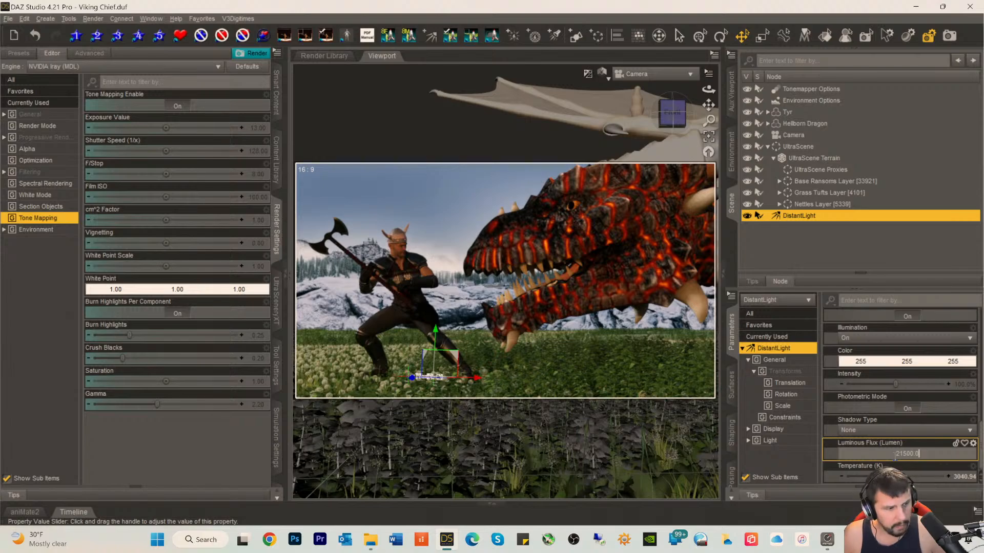
pyautogui.press('Return')
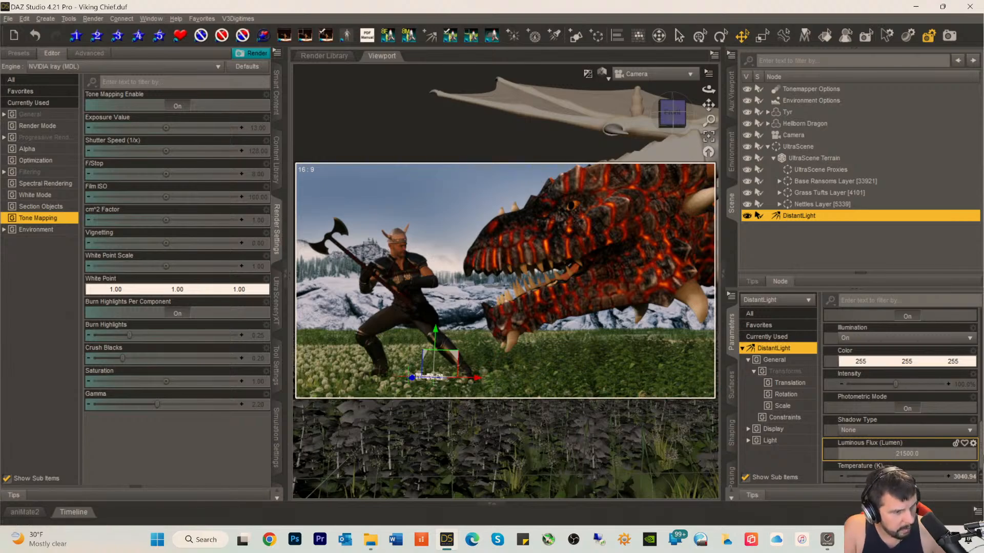
pyautogui.click(899, 453)
pyautogui.press('BackSpace')
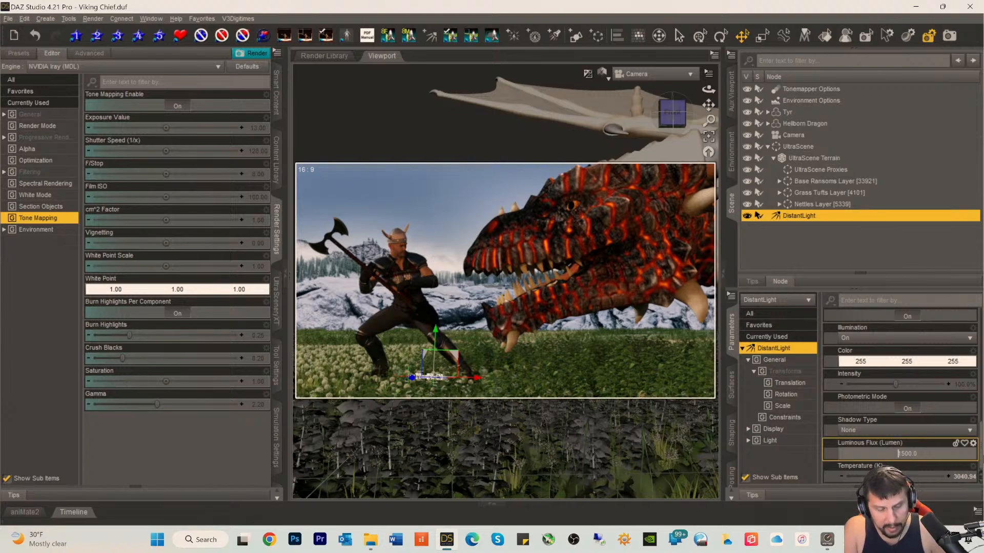
pyautogui.press('Return')
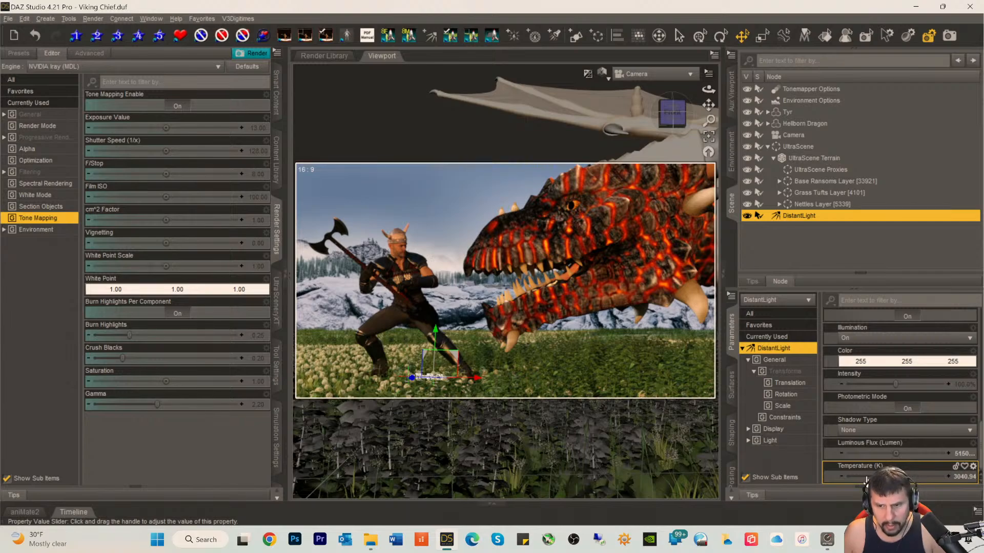
pyautogui.moveTo(867, 481); pyautogui.dragTo(866, 477)
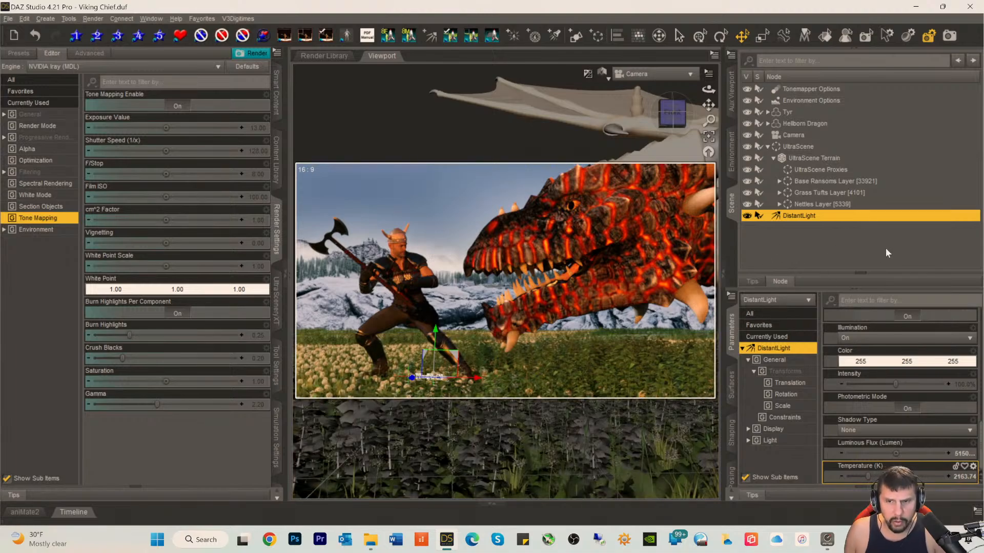
# - Hide the UltraScene group together with its terrain, proxies, and plant layers
pyautogui.click(782, 147)
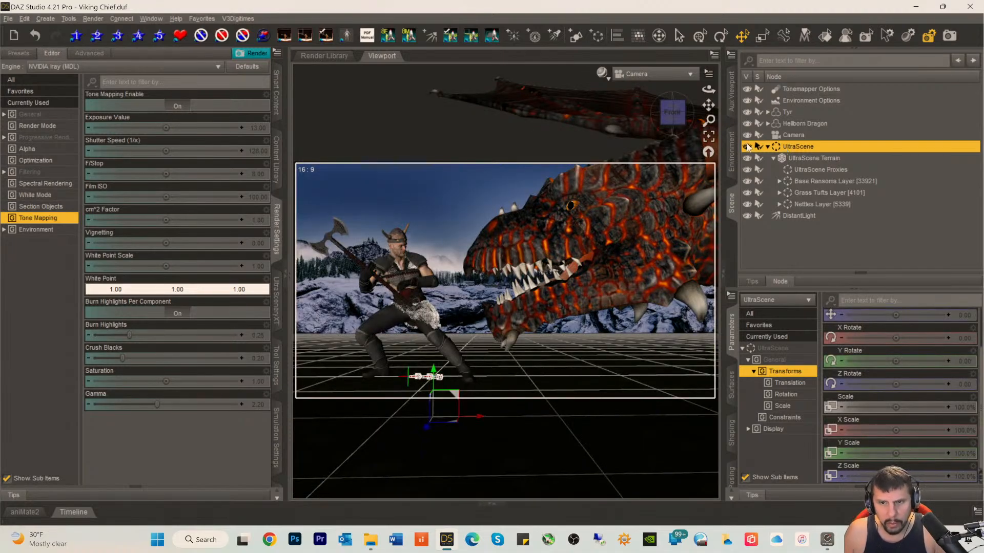
pyautogui.click(747, 148)
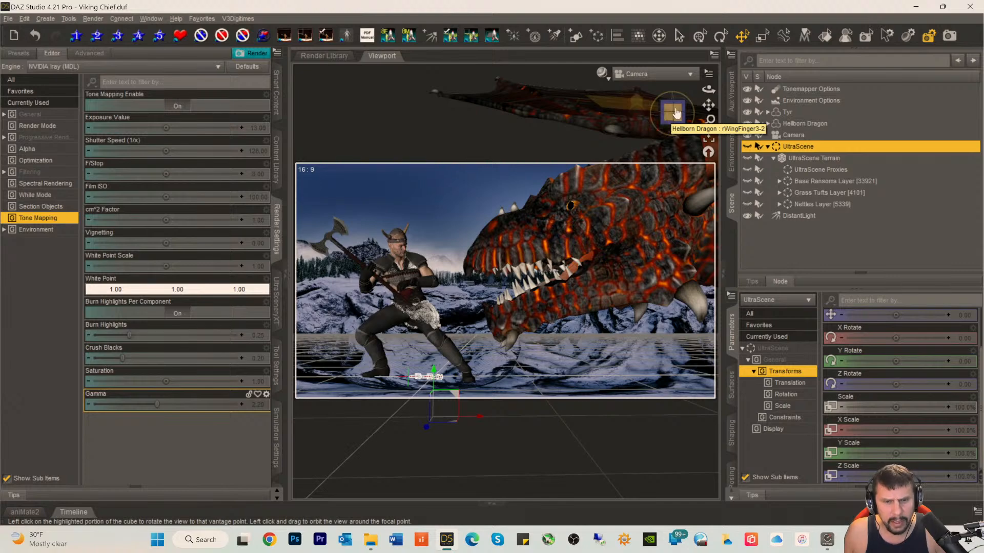
# - Set the Environment Intensity in Environment Options to 2
pyautogui.click(786, 101)
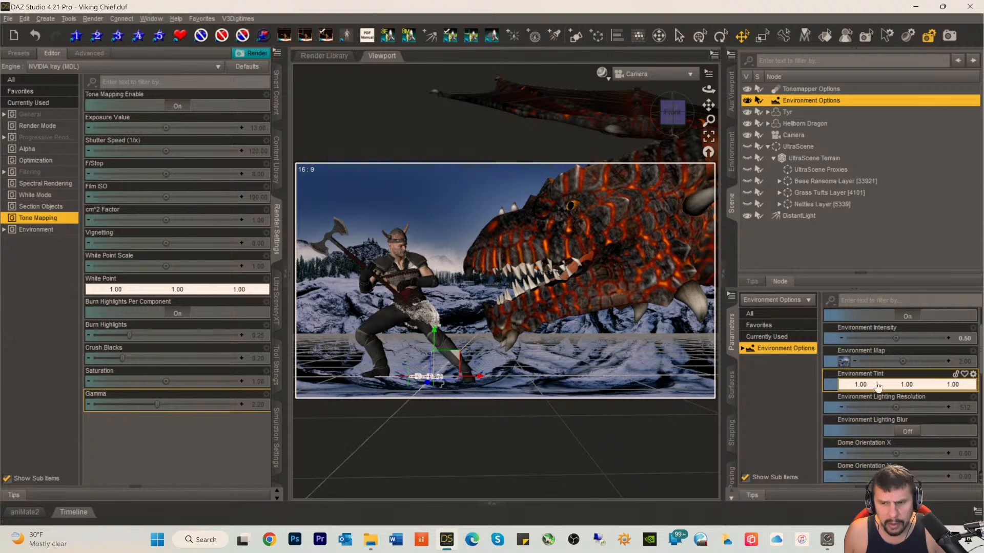
pyautogui.click(967, 339)
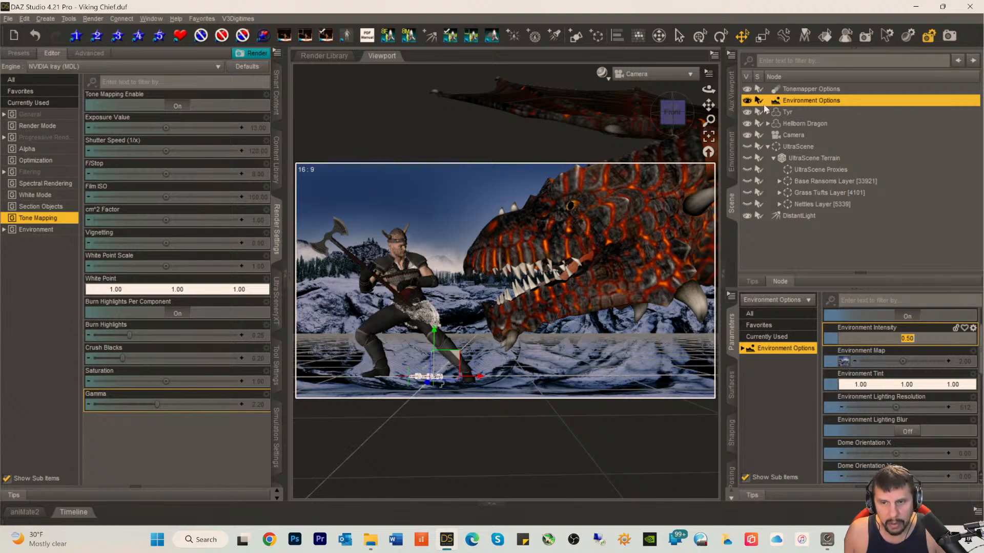
pyautogui.click(732, 151)
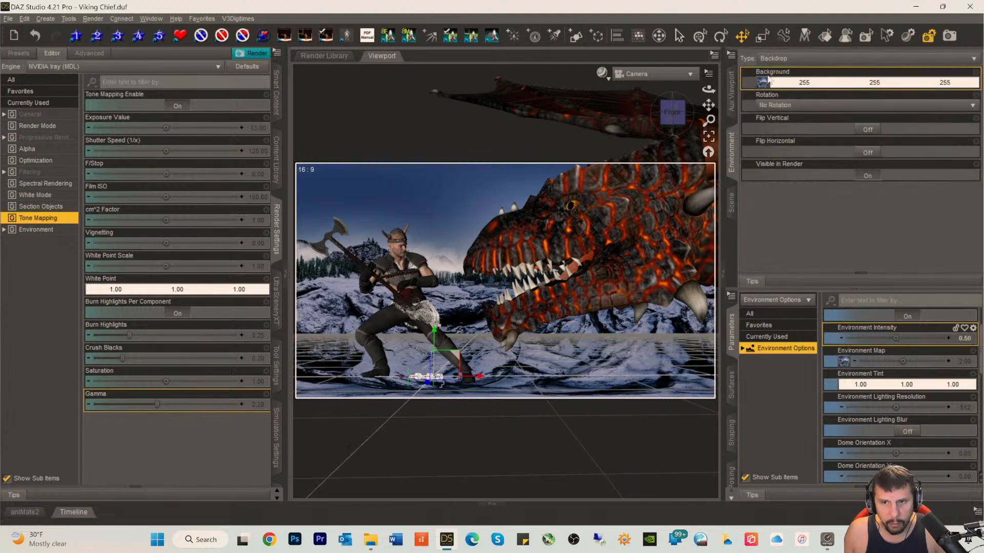
pyautogui.moveTo(846, 365)
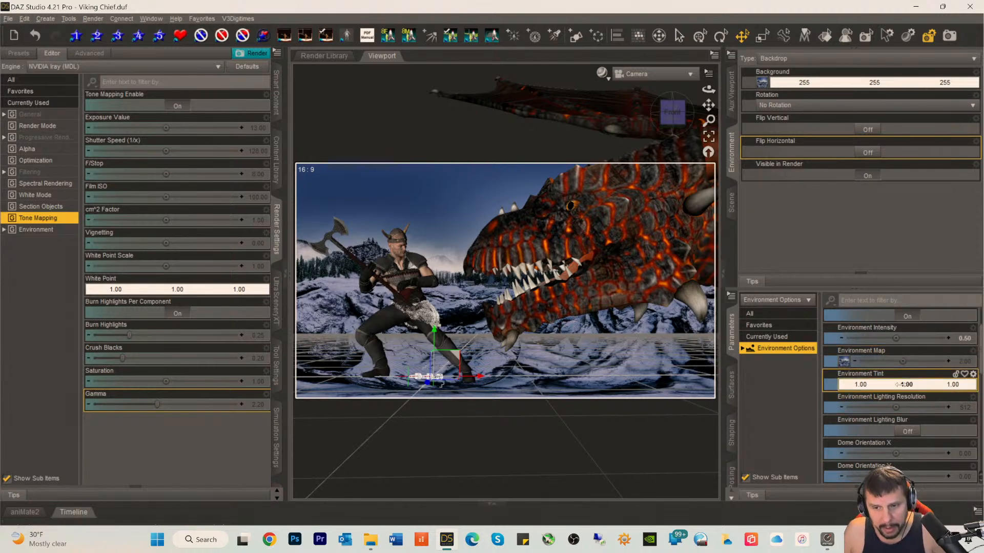
pyautogui.click(964, 338)
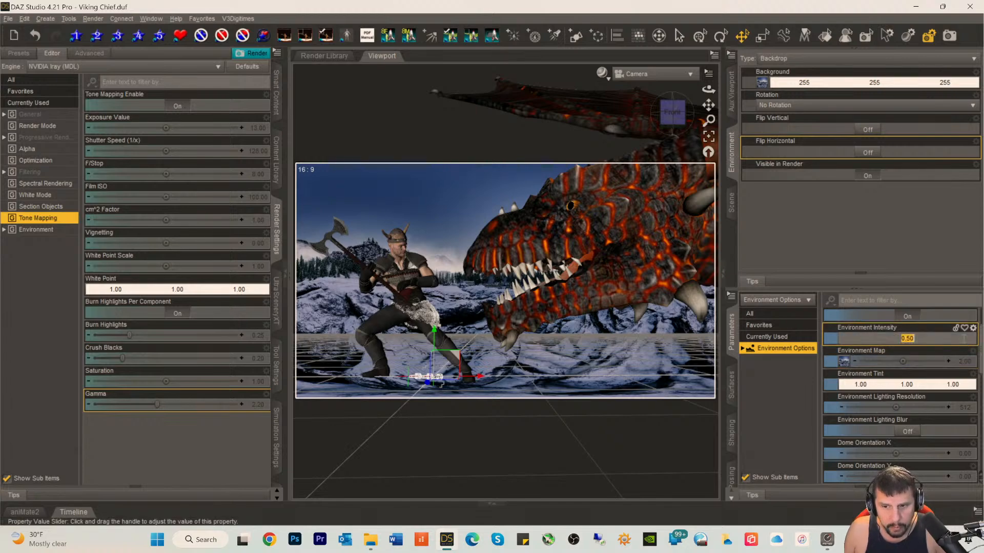
pyautogui.write('2')
pyautogui.press('Return')
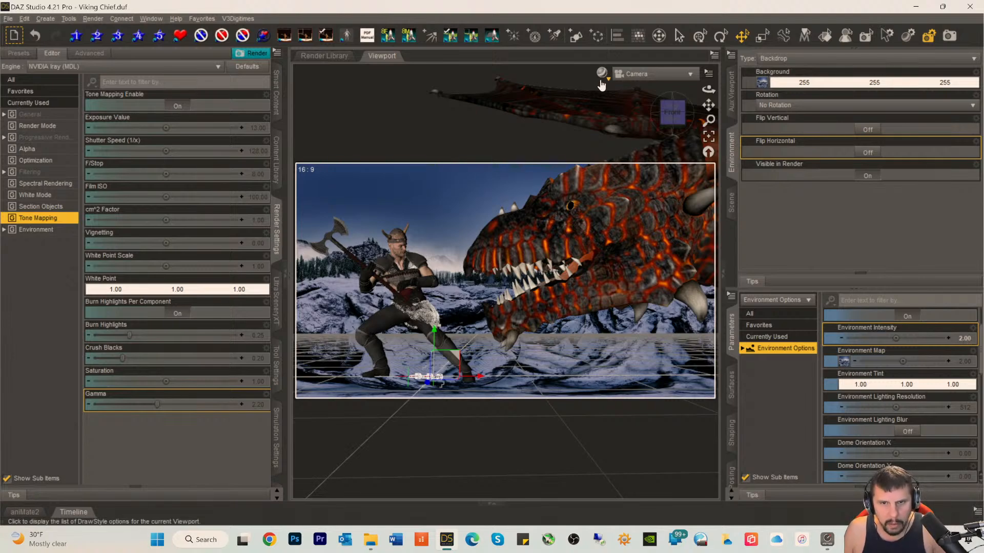
# - Raise the Environment Intensity to about 8.41 and the Environment Map value to about 6.83
pyautogui.doubleClick(965, 339)
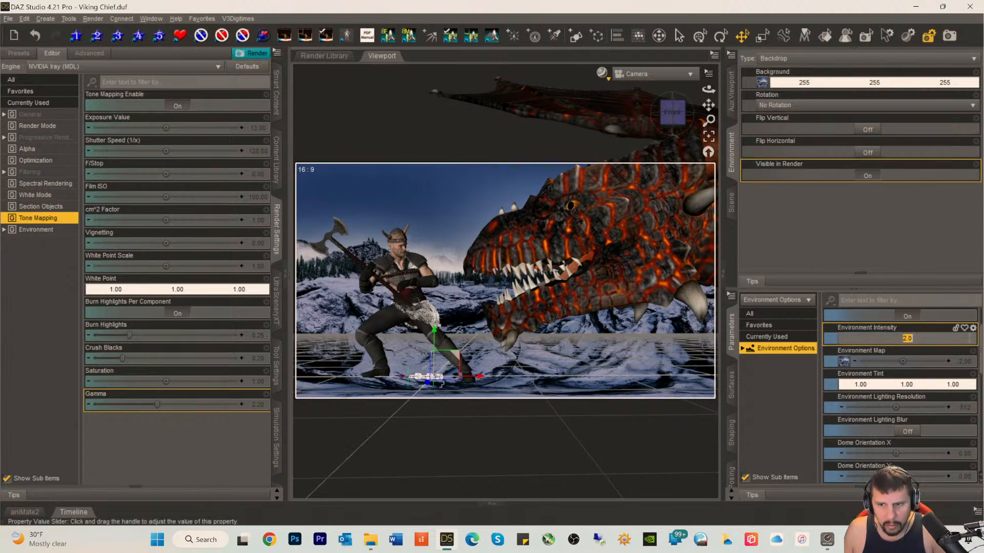
pyautogui.write('5')
pyautogui.press('Return')
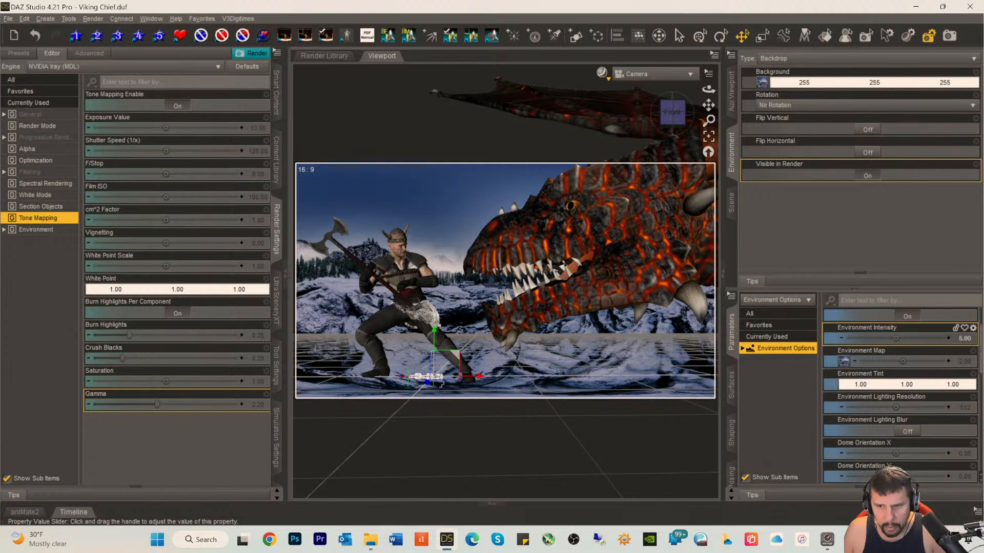
pyautogui.moveTo(877, 338); pyautogui.dragTo(910, 338)
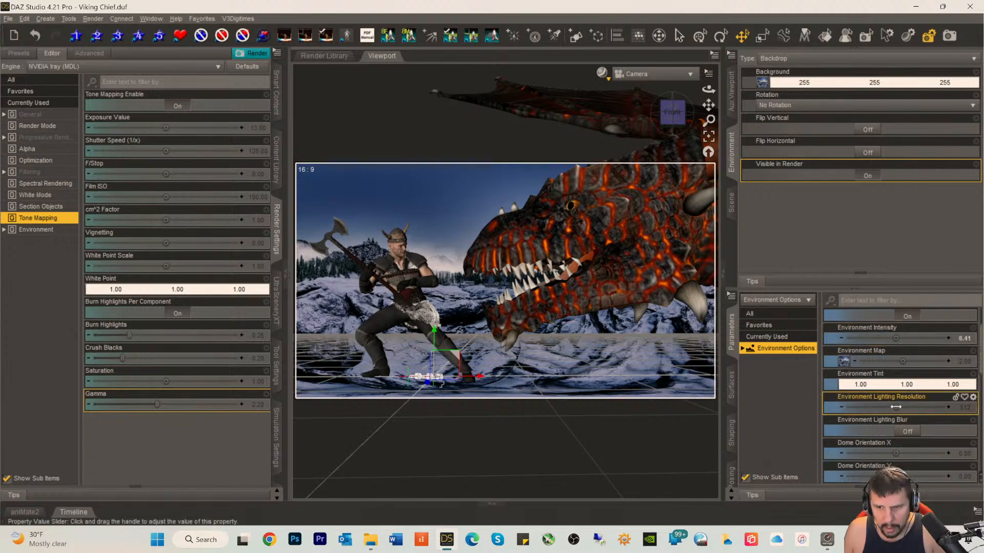
pyautogui.moveTo(899, 363); pyautogui.dragTo(926, 361)
pyautogui.scroll(-3, 875, 445)
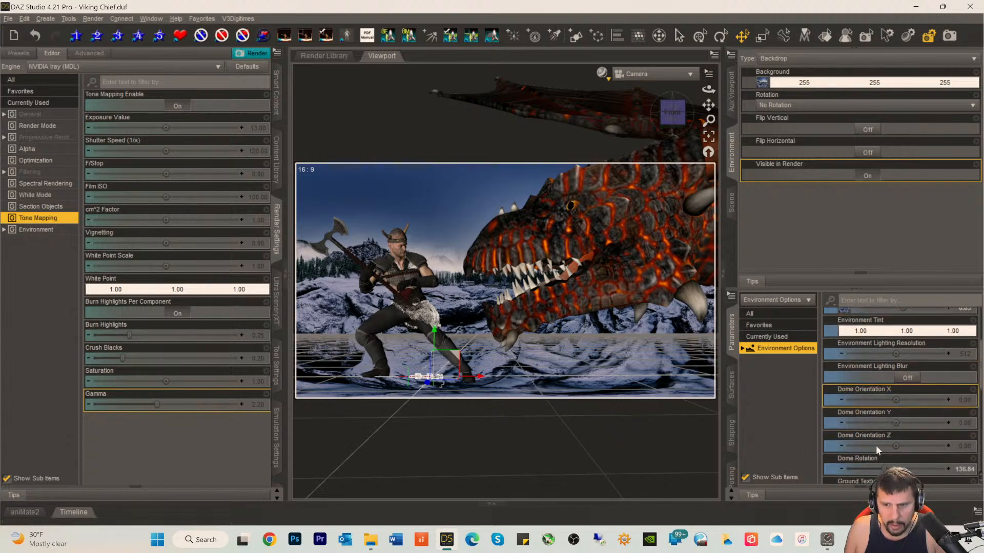
pyautogui.scroll(5, 881, 446)
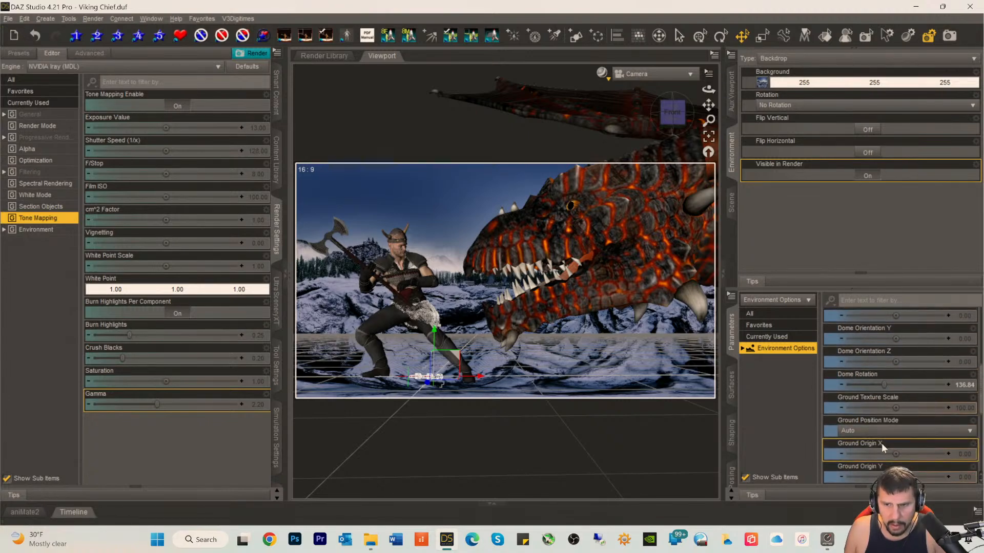
# - Try tinting the backdrop's background magenta (245, 97, 255) and crimson (255, 29, 78)
pyautogui.click(793, 85)
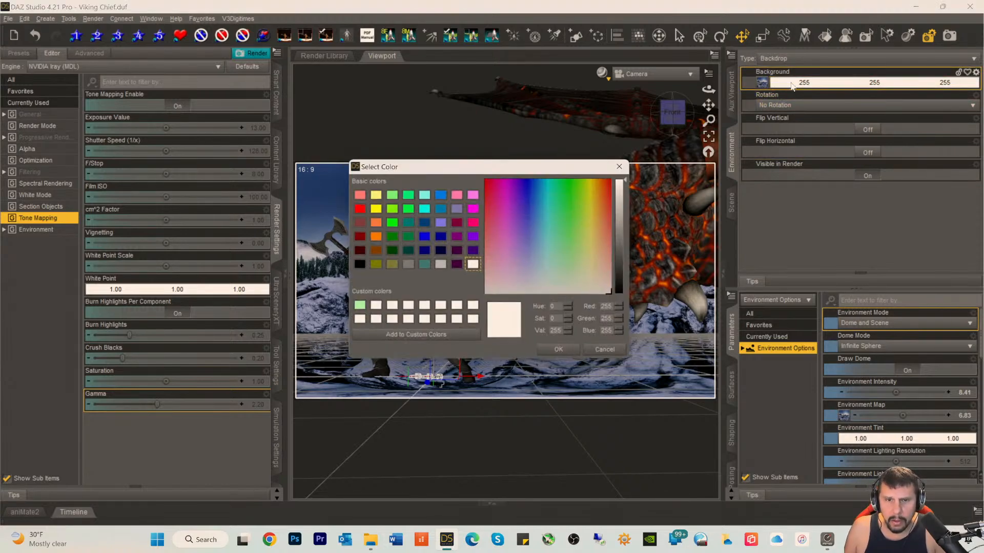
pyautogui.click(558, 349)
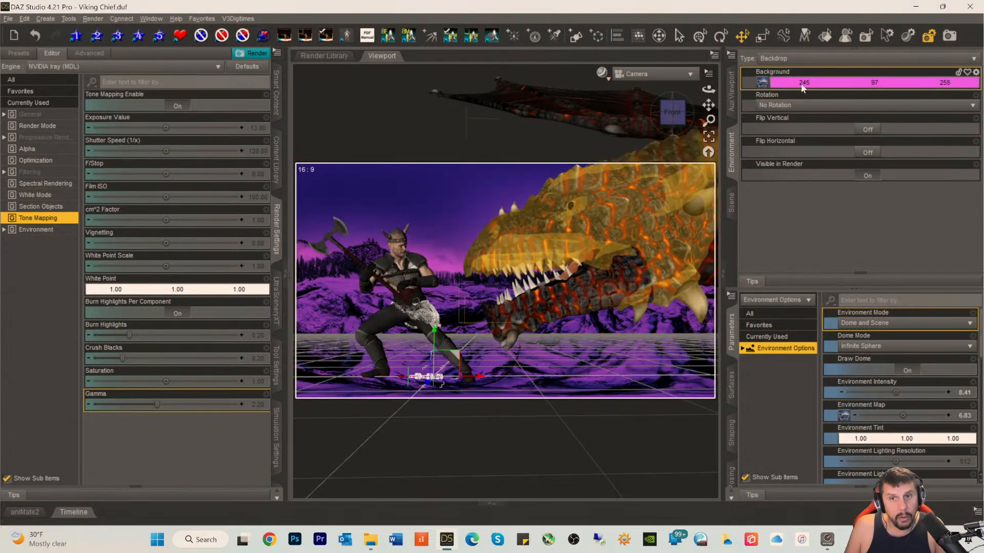
pyautogui.click(834, 83)
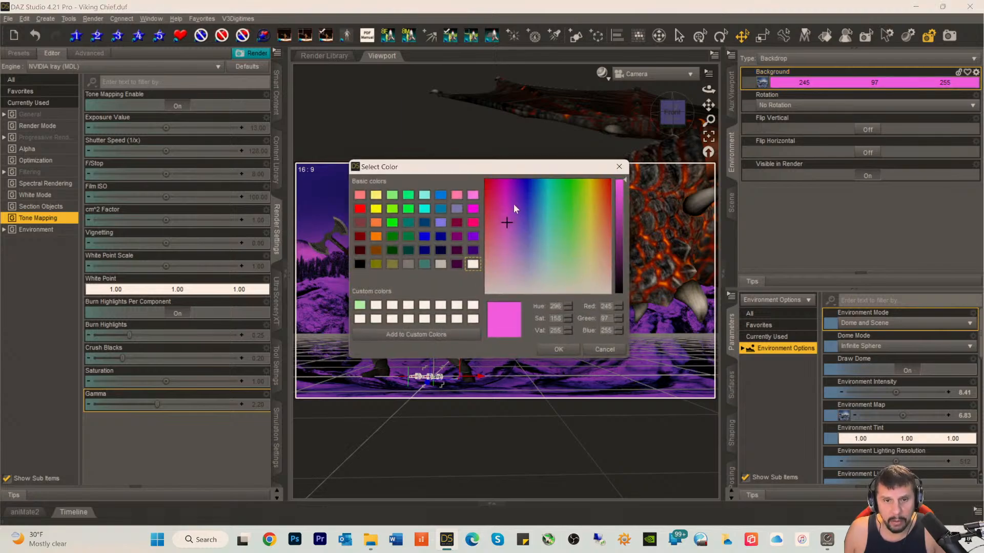
pyautogui.click(491, 193)
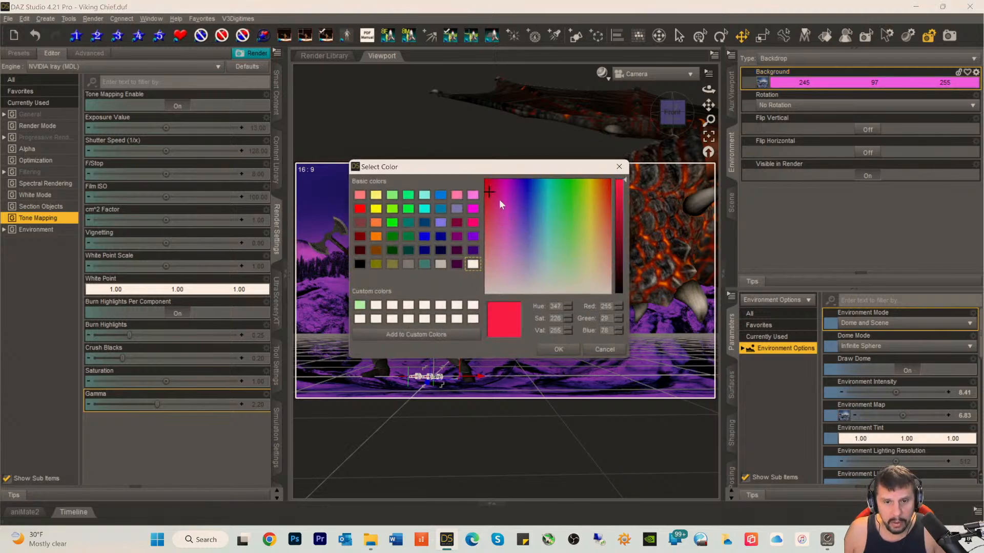
pyautogui.click(558, 349)
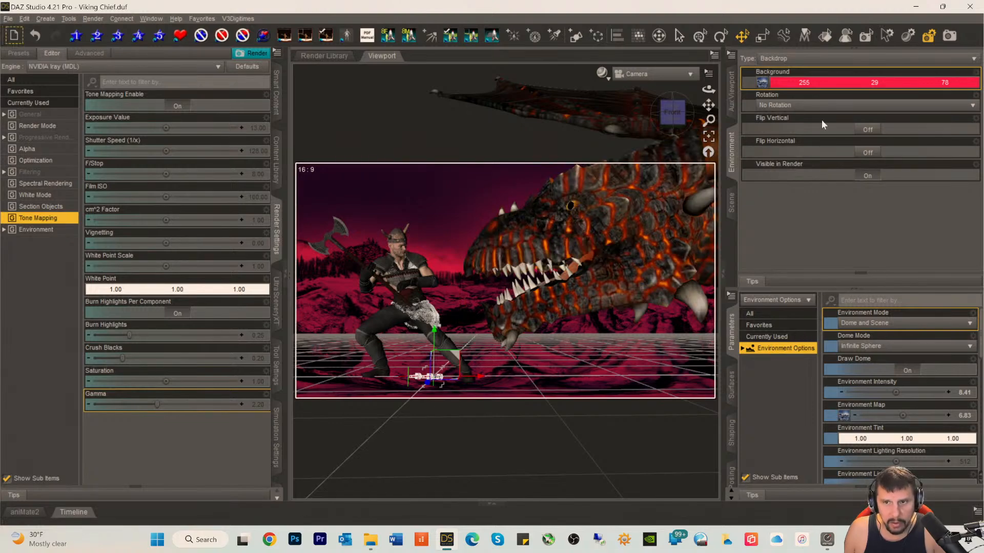
# - Try pure red (255, 0, 0) and light red (255, 140, 140) as the backdrop's background color
pyautogui.click(828, 86)
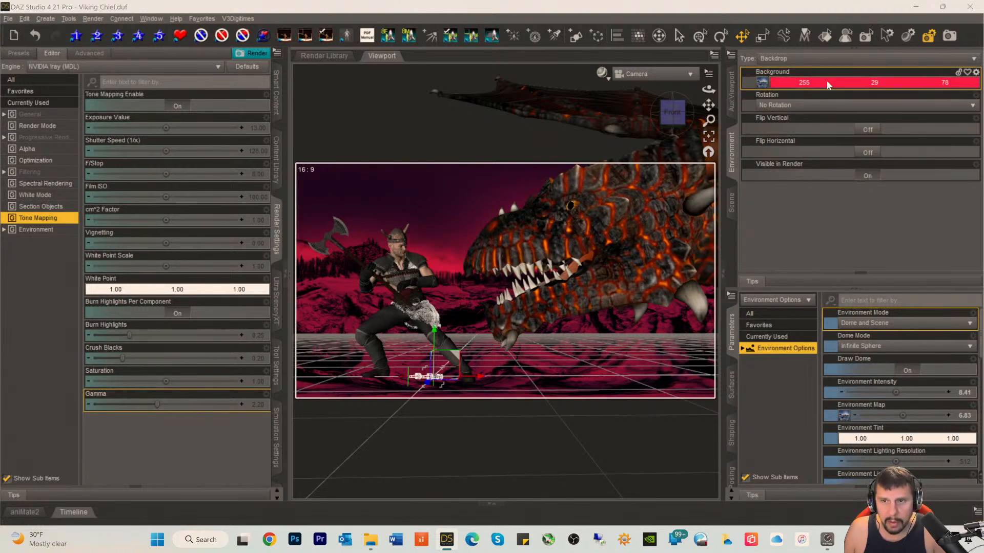
pyautogui.click(487, 180)
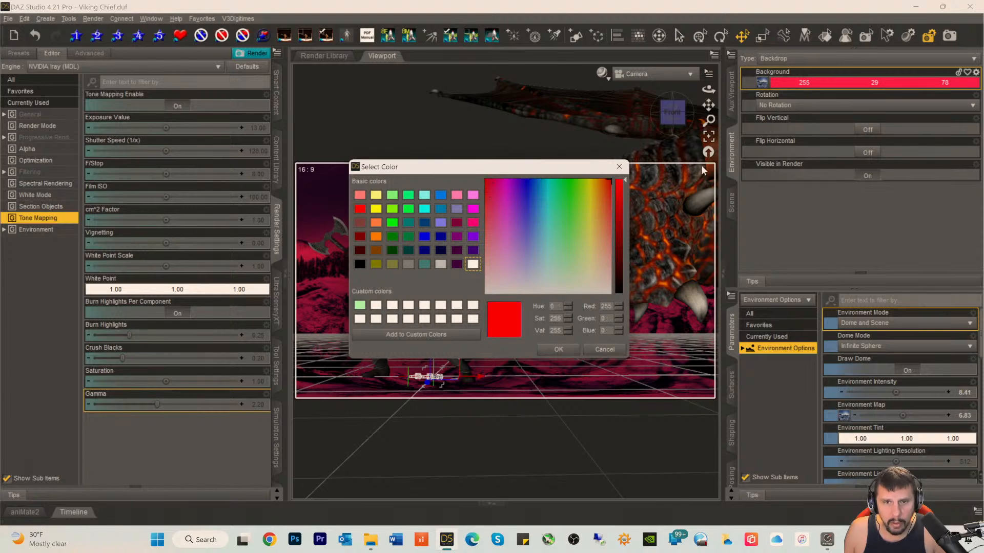
pyautogui.click(566, 350)
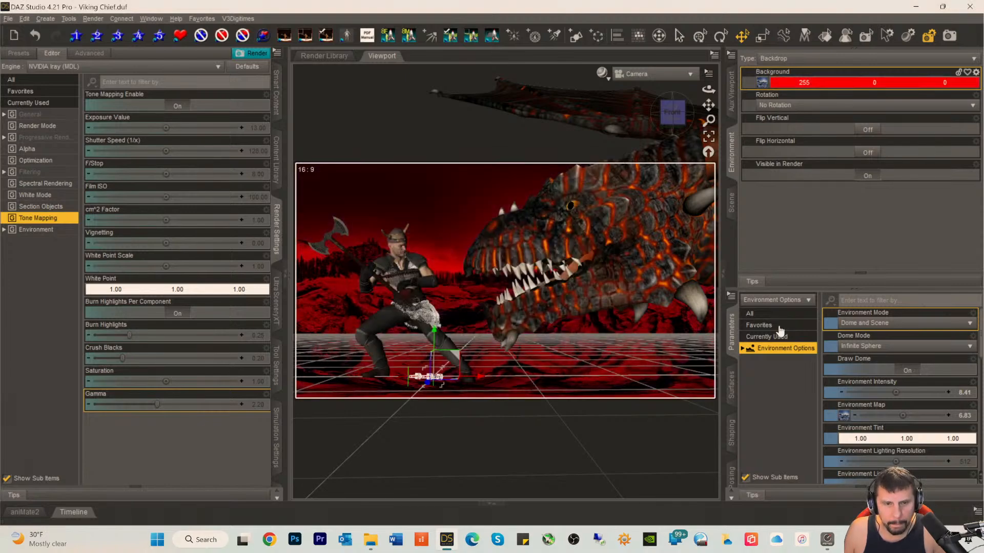
pyautogui.click(833, 84)
pyautogui.click(610, 240)
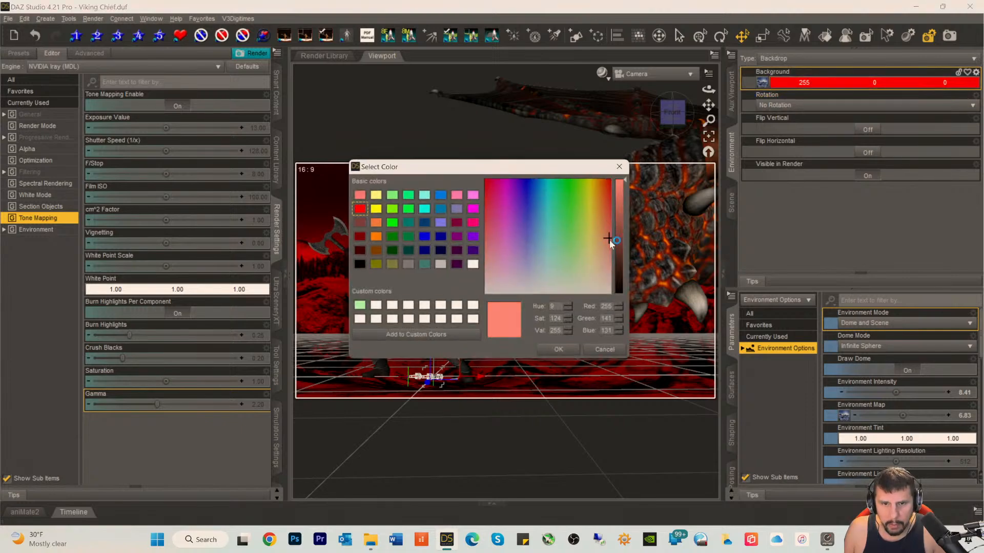
pyautogui.click(558, 350)
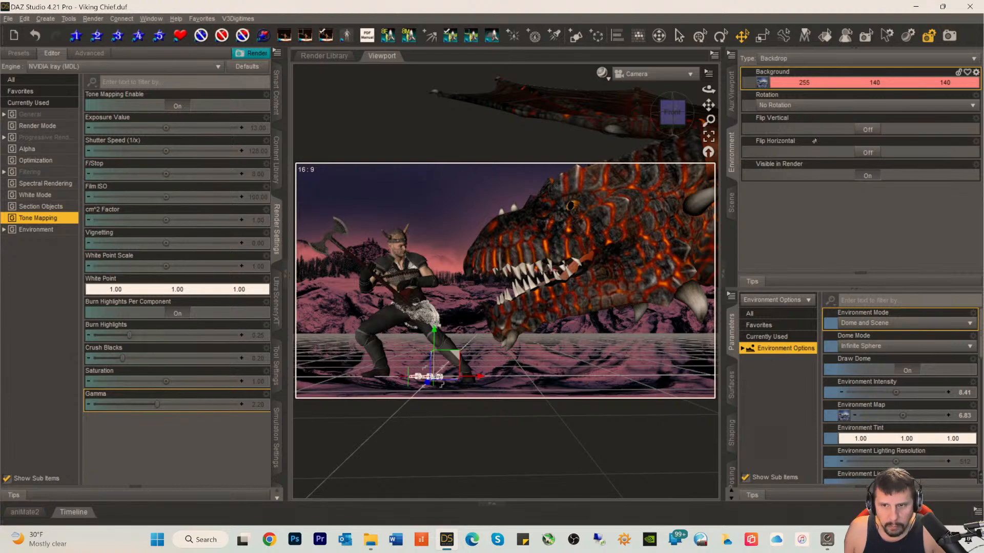
# - Set the backdrop's background color to orange (255, 120, 52)
pyautogui.click(830, 83)
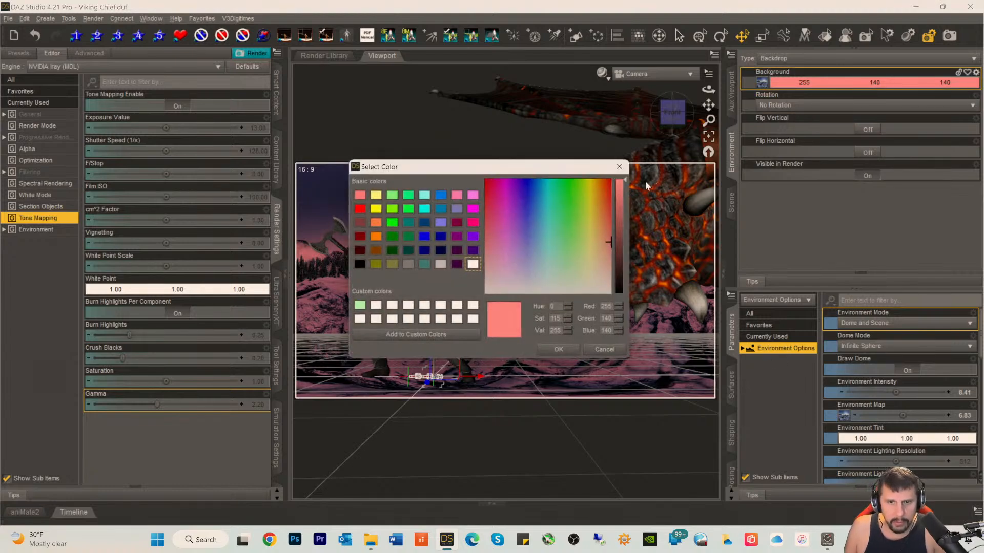
pyautogui.moveTo(607, 202); pyautogui.dragTo(604, 201)
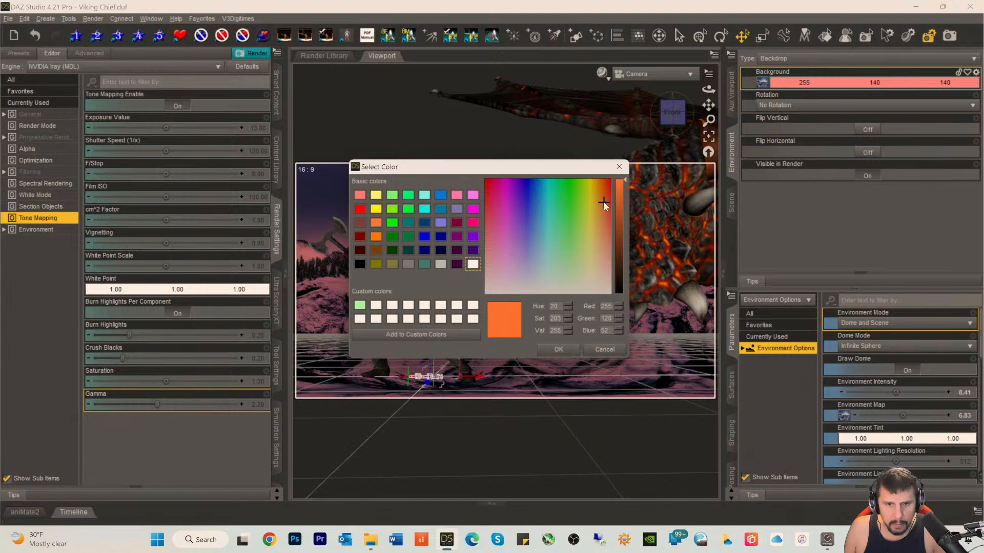
pyautogui.click(554, 349)
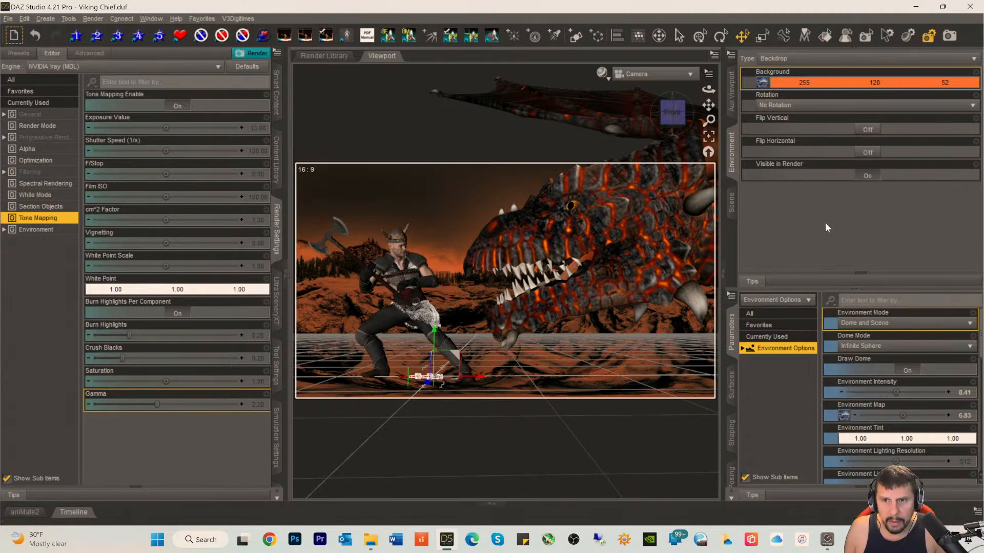
pyautogui.click(866, 130)
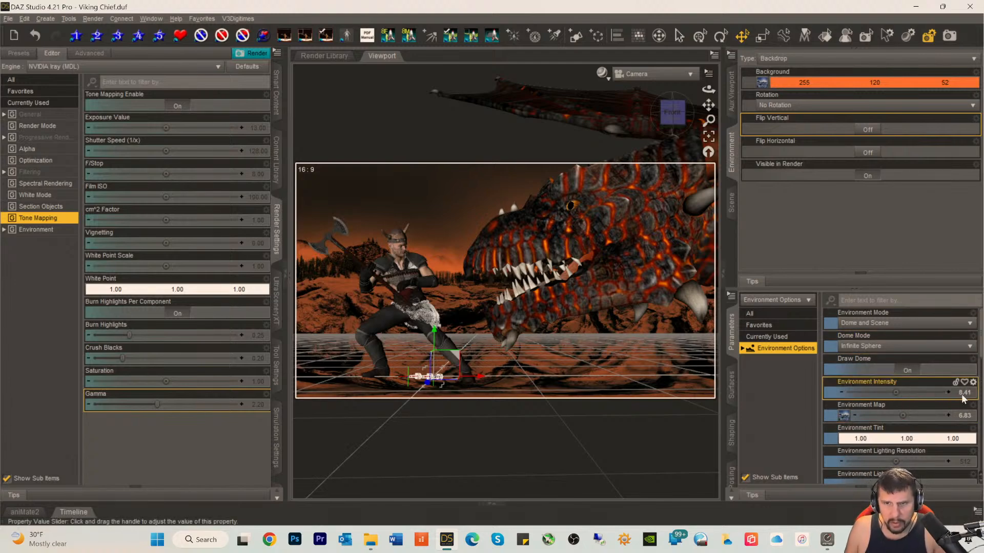
pyautogui.click(779, 83)
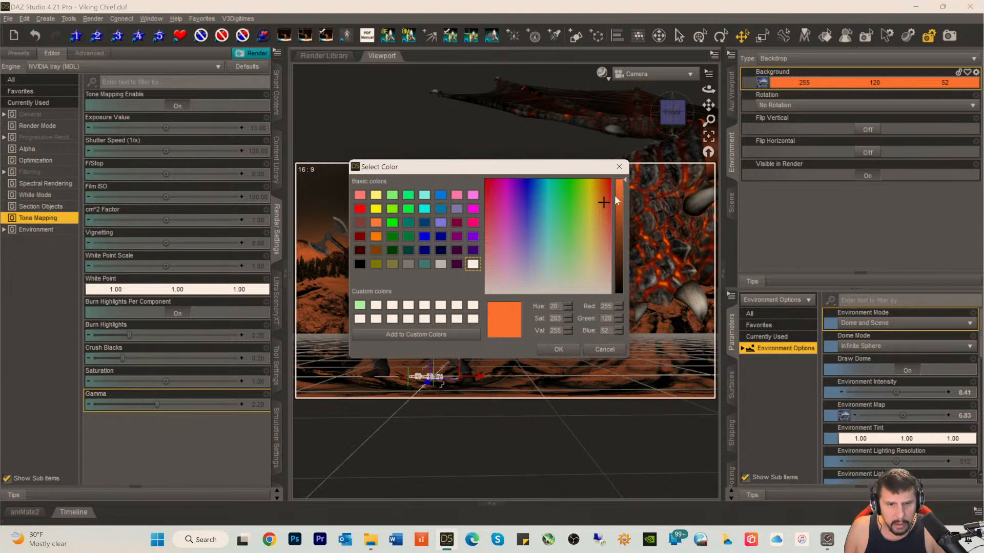
pyautogui.click(598, 349)
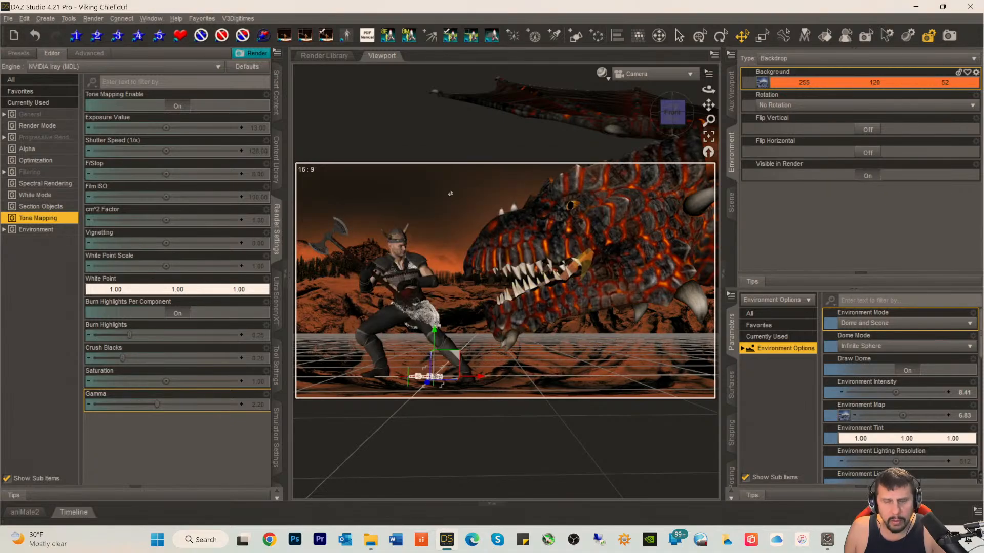
# - Reset the Environment Map and Environment Intensity in Environment Options to their default values
pyautogui.scroll(-3, 917, 385)
pyautogui.scroll(-4, 927, 392)
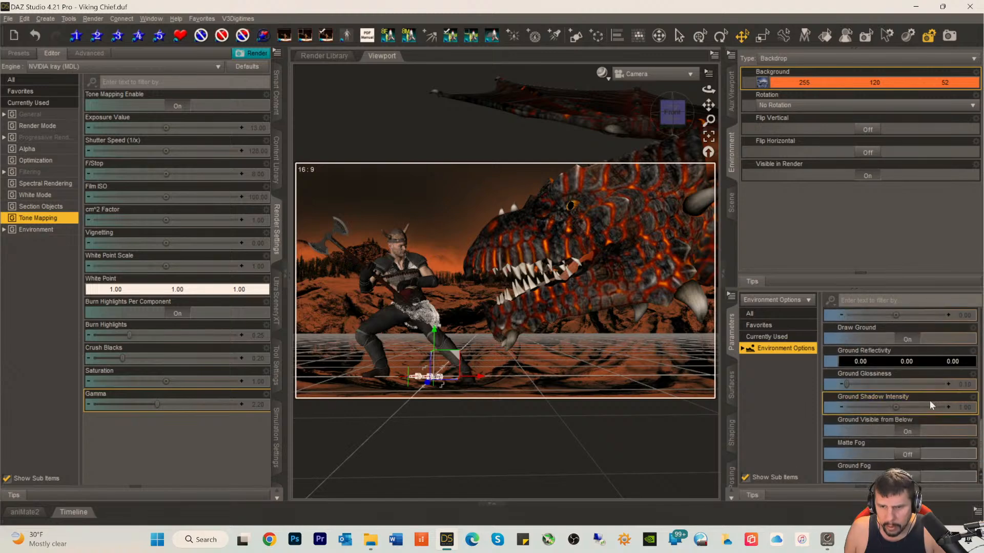
pyautogui.scroll(3, 905, 415)
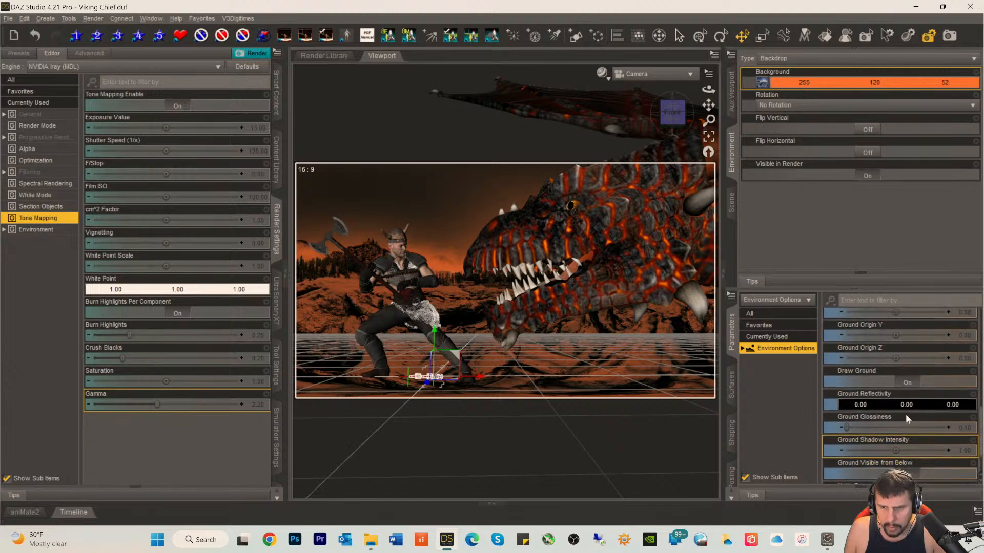
pyautogui.scroll(2, 905, 418)
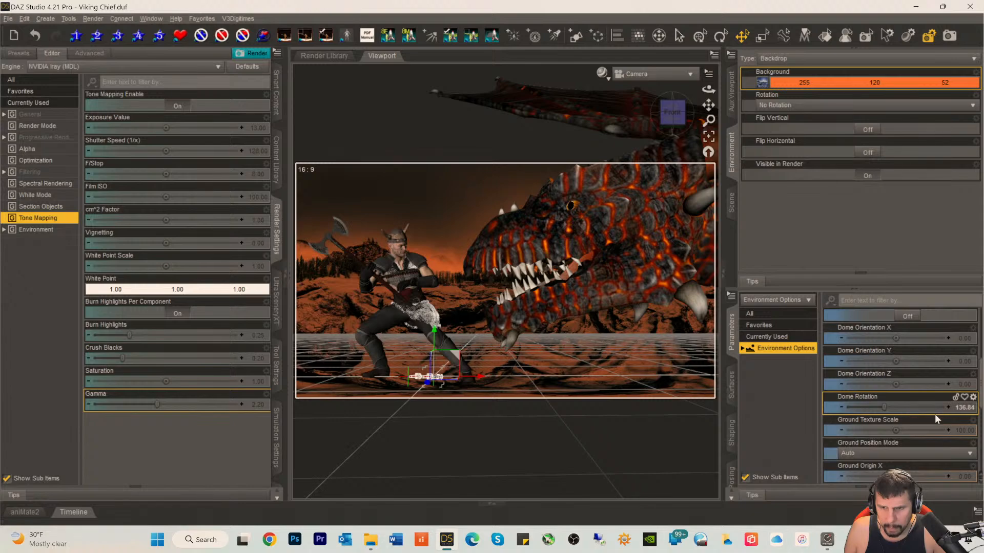
pyautogui.scroll(5, 897, 373)
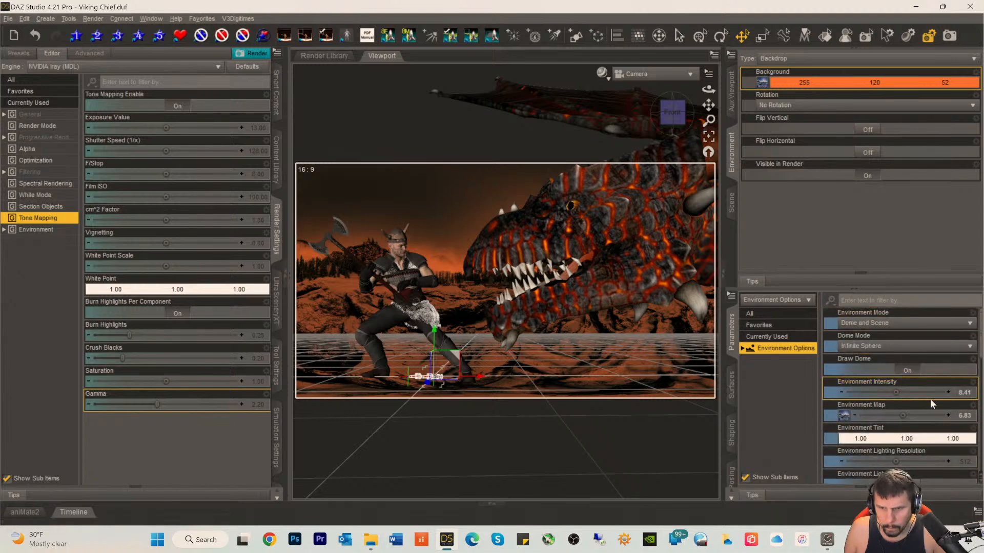
pyautogui.moveTo(966, 420)
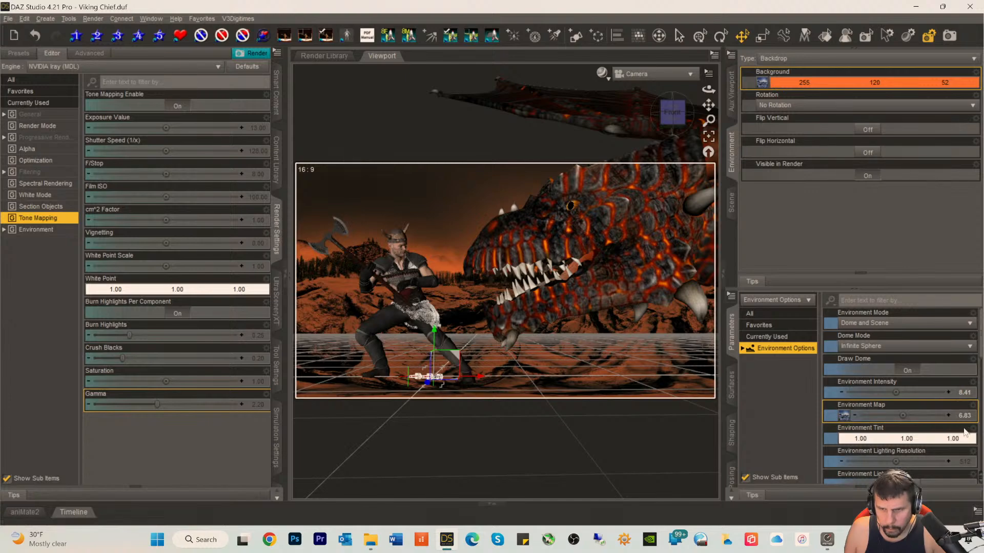
pyautogui.click(972, 407)
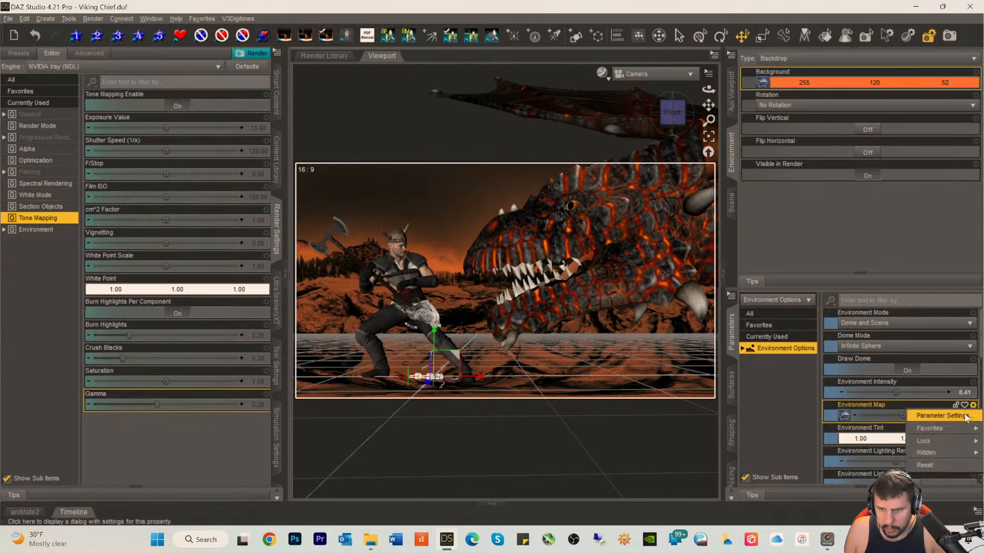
pyautogui.click(937, 446)
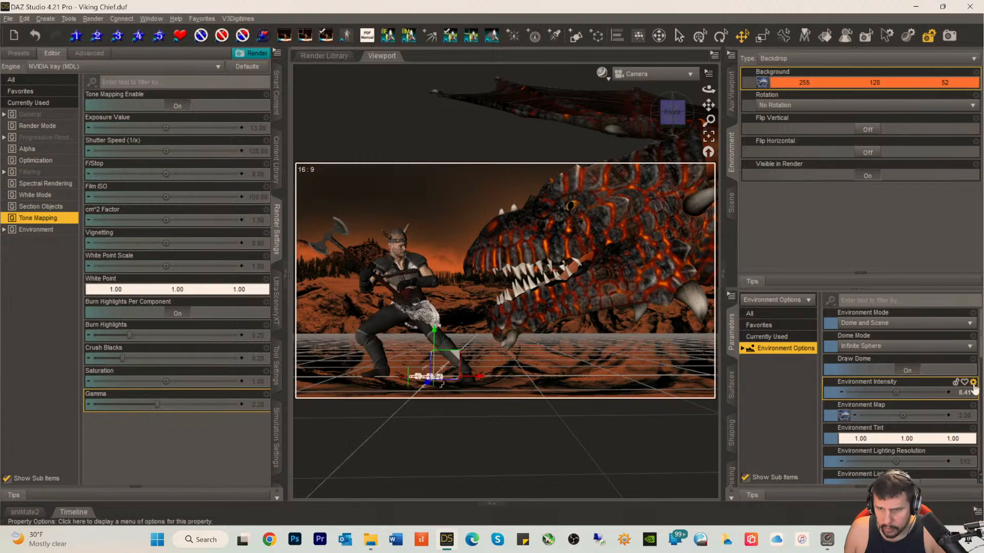
pyautogui.click(972, 382)
pyautogui.click(930, 443)
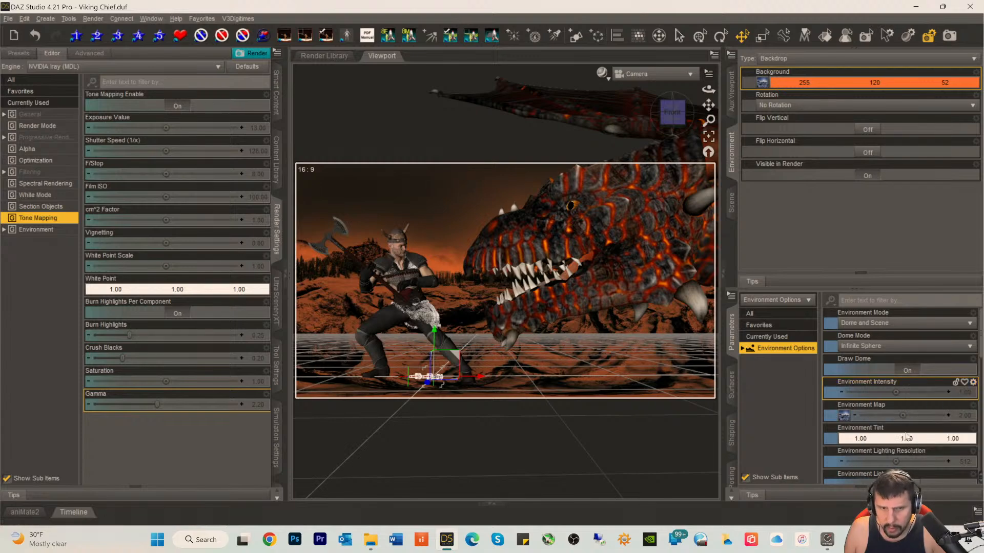
# - Raise the Environment Intensity in Environment Options to about 5.05 while previewing the scene in Iray
pyautogui.click(756, 401)
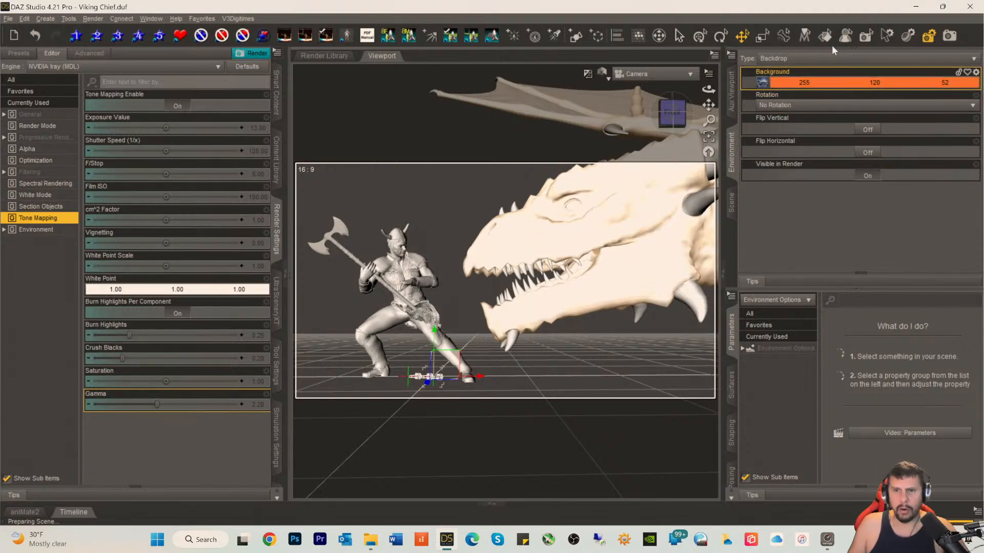
pyautogui.click(781, 60)
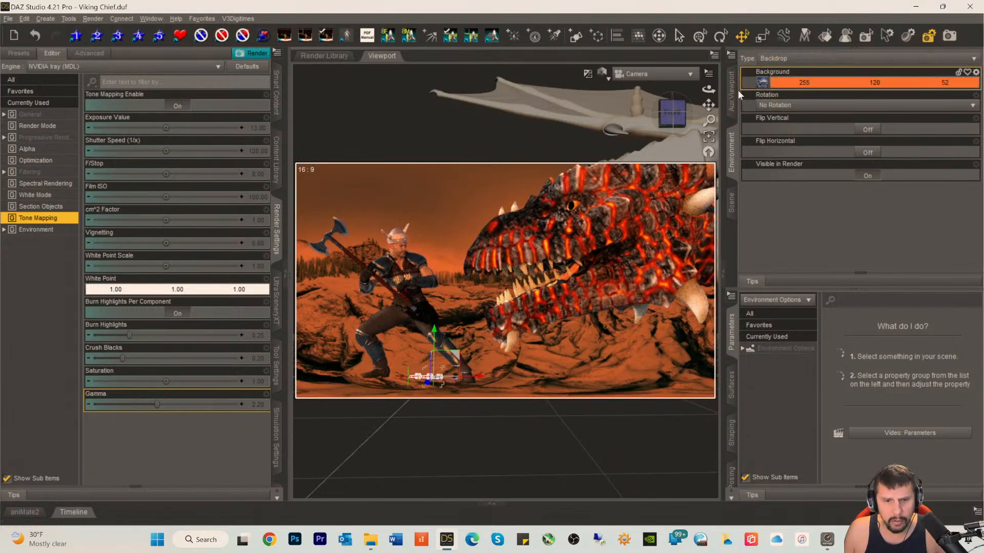
pyautogui.click(767, 349)
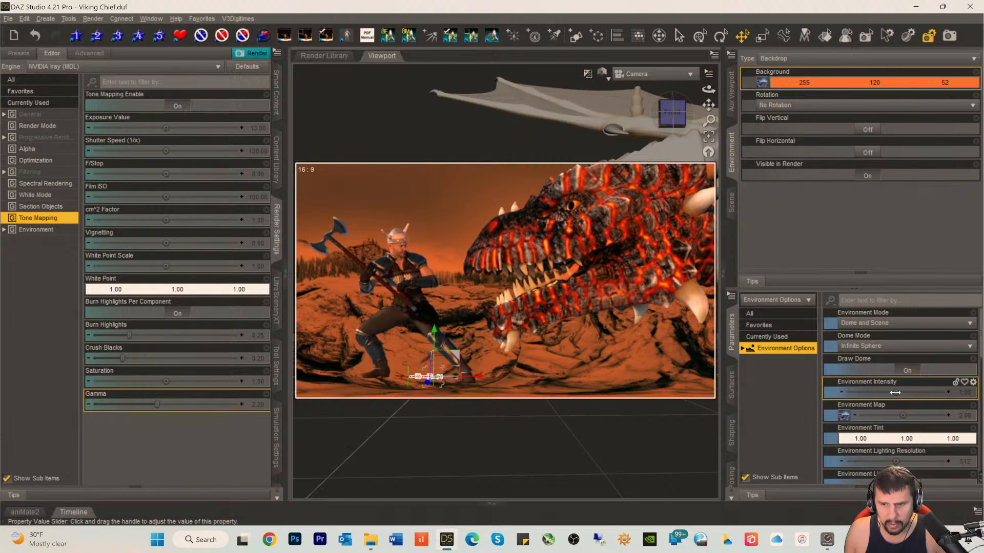
pyautogui.moveTo(895, 392); pyautogui.dragTo(912, 392)
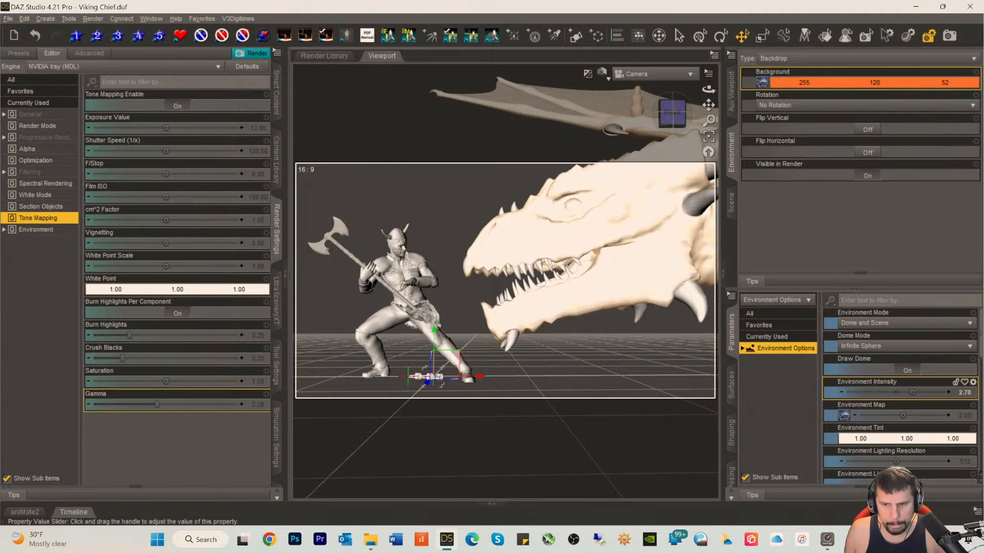
pyautogui.moveTo(912, 392); pyautogui.dragTo(895, 393)
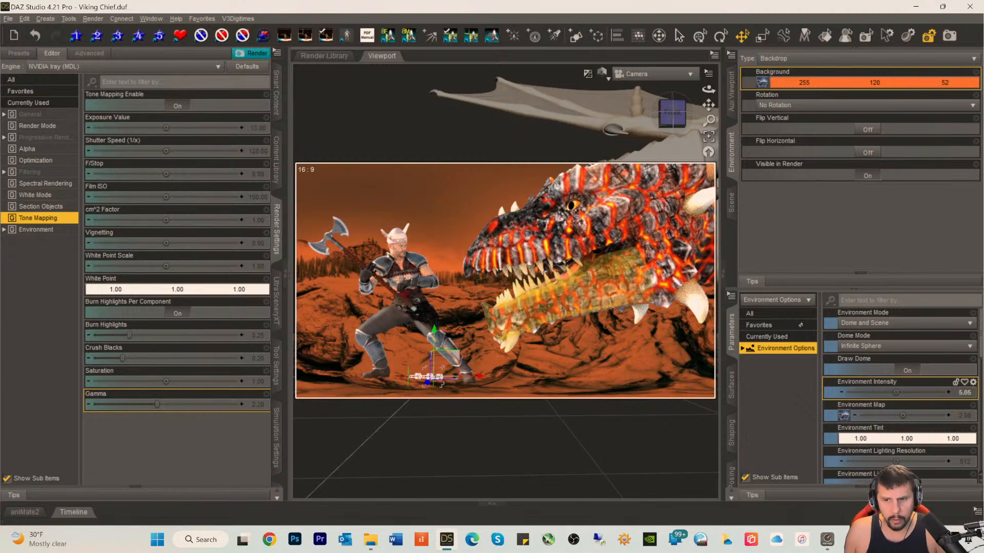
# - Reset the Environment Intensity in Environment Options to its default value
pyautogui.click(973, 384)
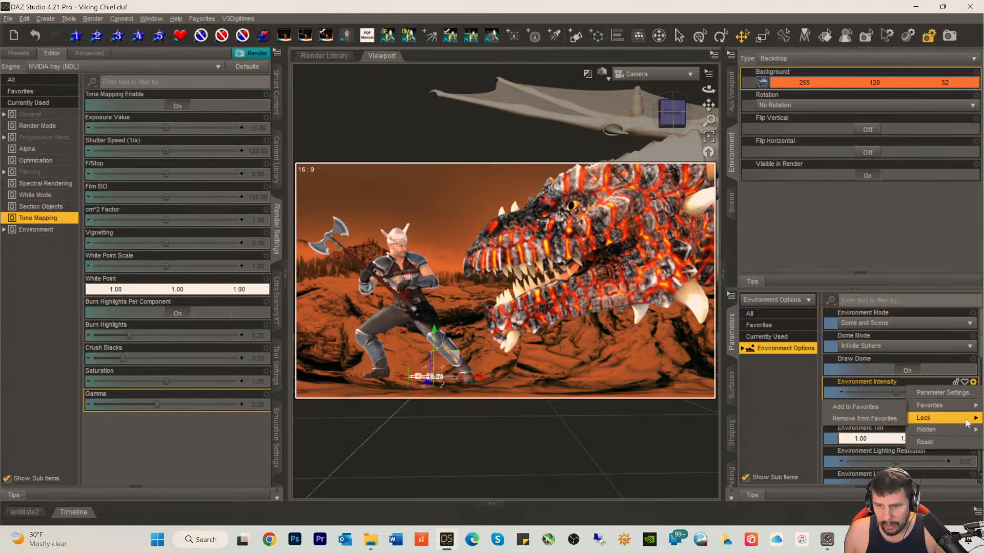
pyautogui.click(781, 432)
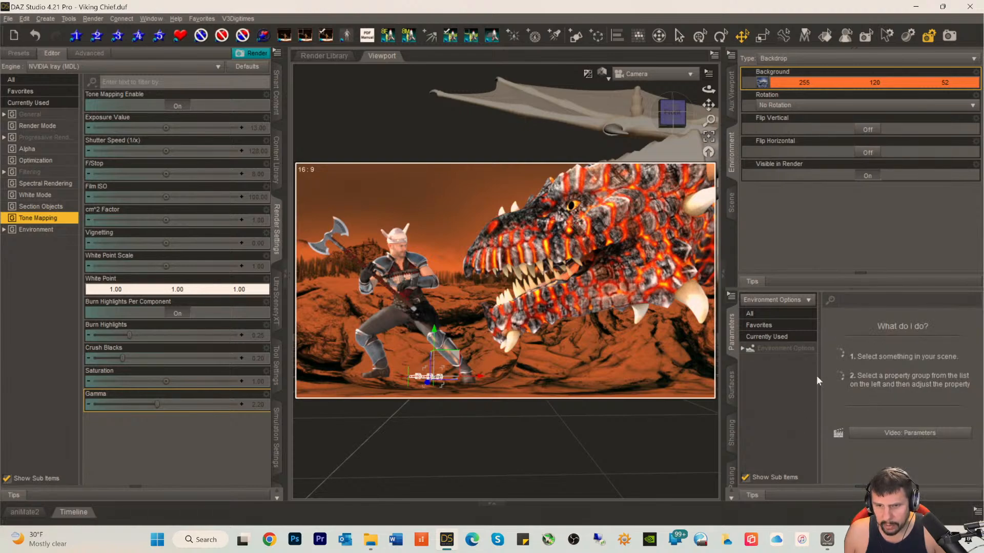
pyautogui.click(782, 348)
pyautogui.click(966, 394)
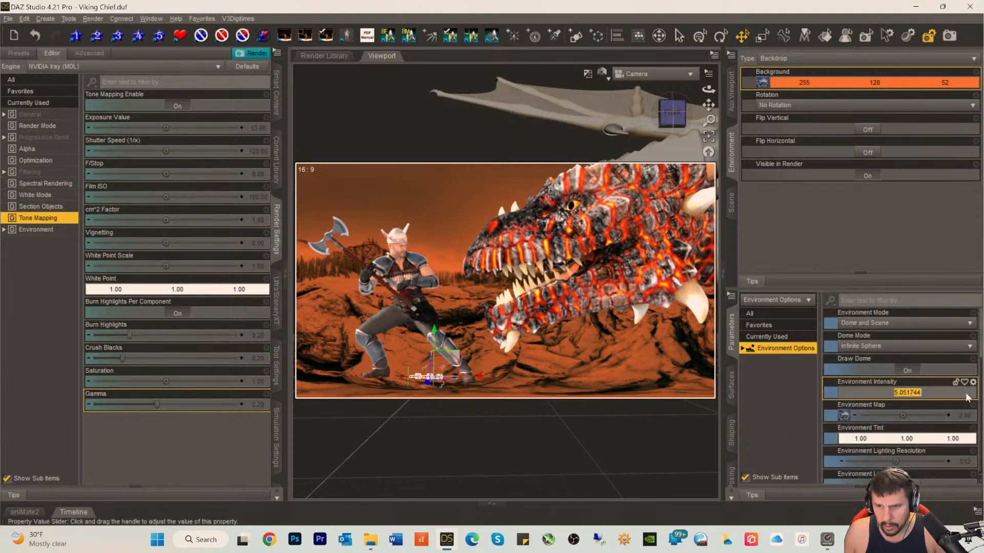
pyautogui.click(973, 382)
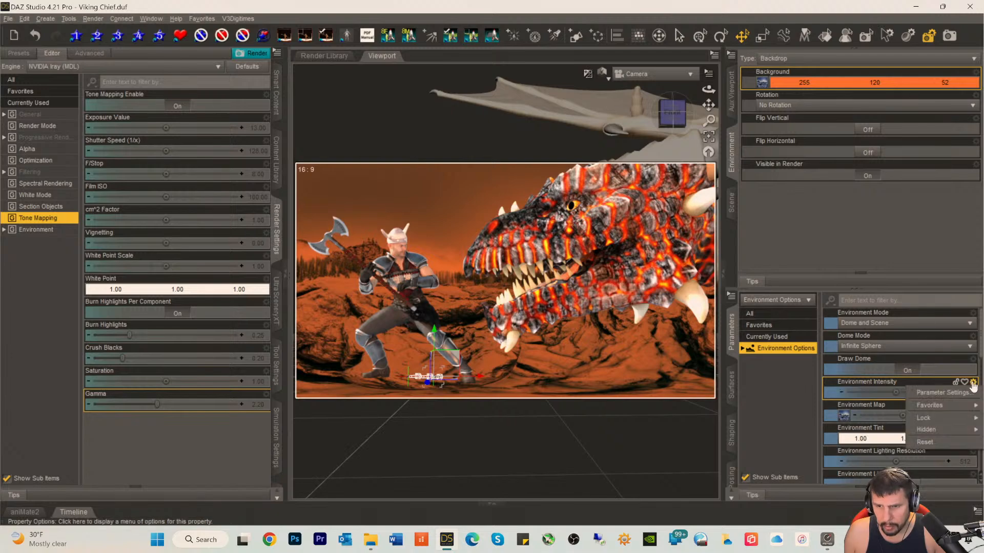
pyautogui.click(925, 441)
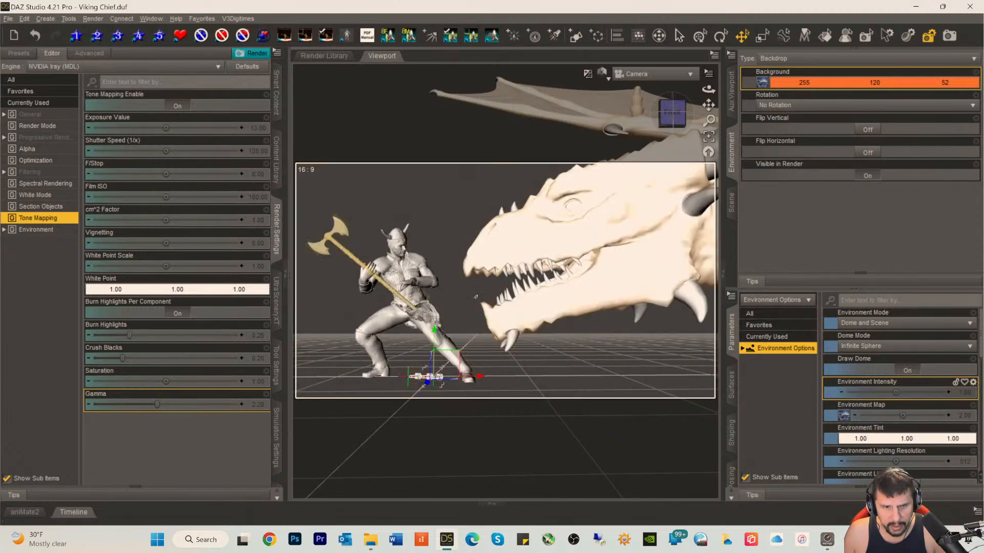
# - Try the scene with Draw Dome switched off in Environment Options, and switch it back on
pyautogui.click(910, 369)
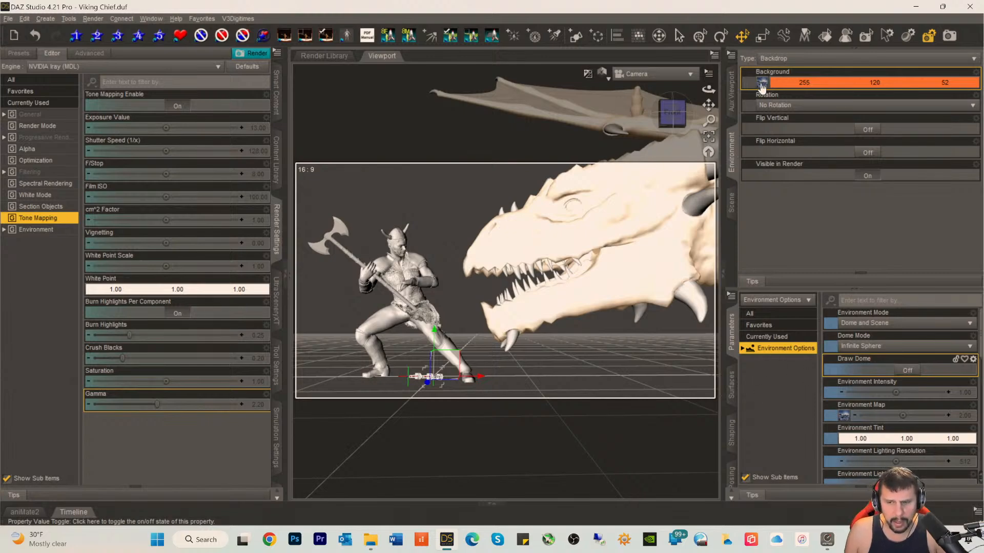
pyautogui.click(878, 328)
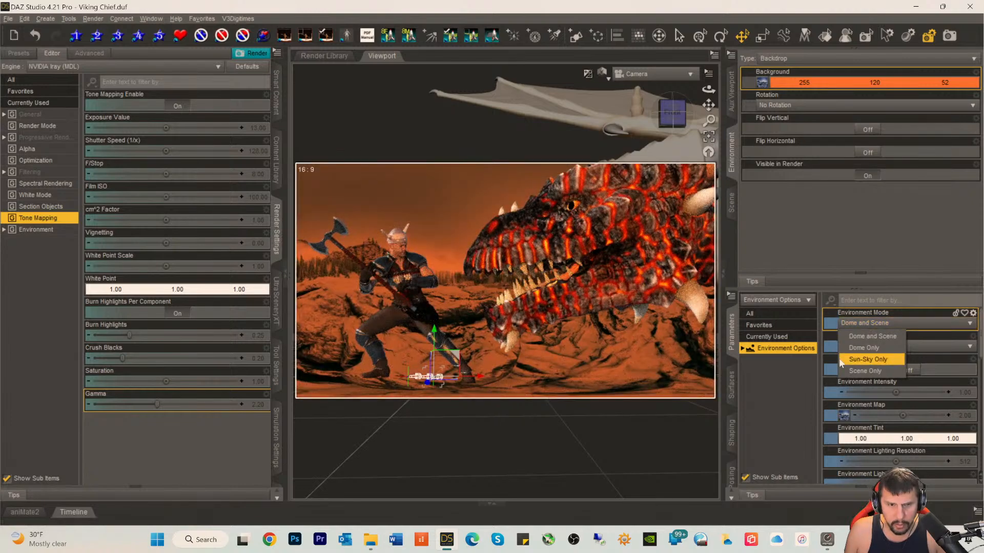
pyautogui.click(791, 379)
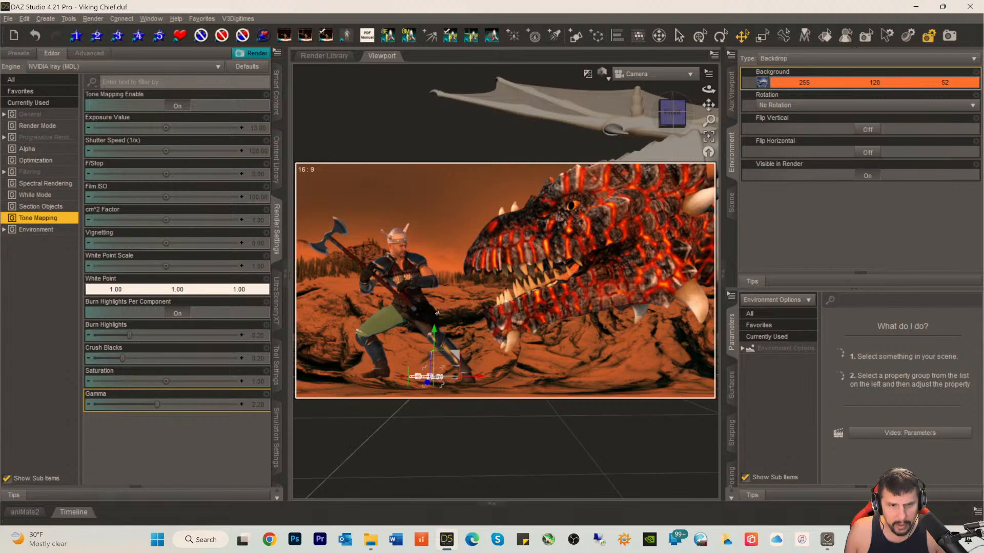
pyautogui.click(779, 349)
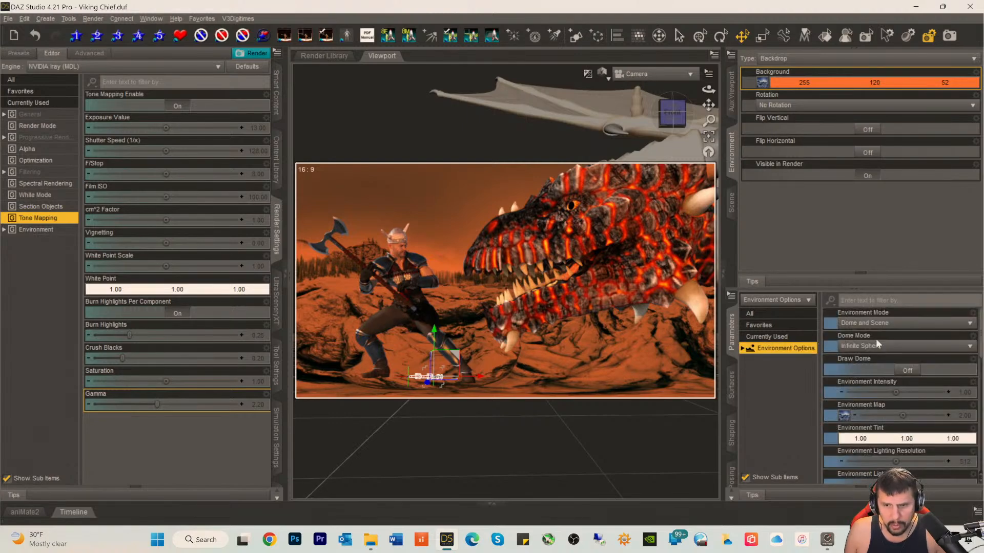
pyautogui.click(907, 370)
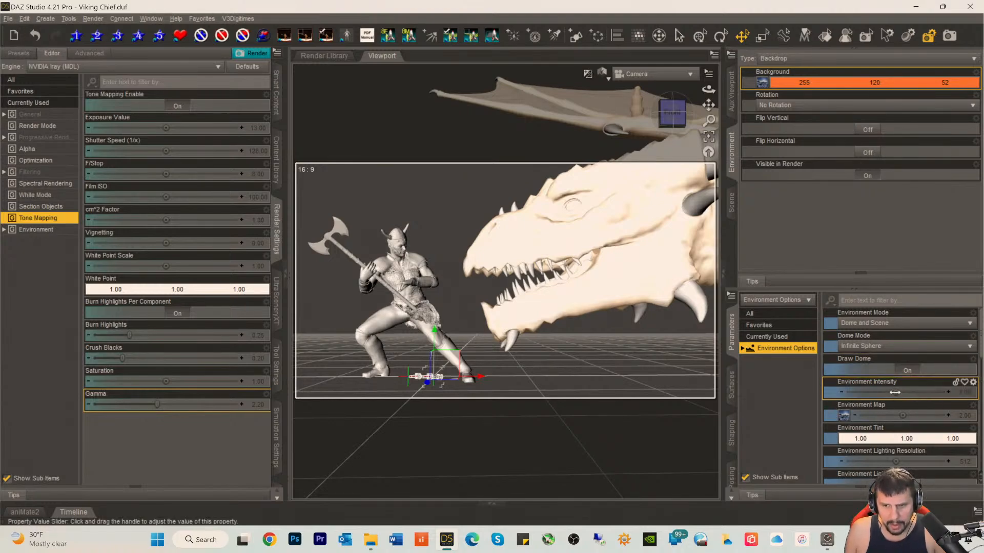
# - Try an Environment Intensity of 20 in the Iray preview, and reset it to its default
pyautogui.moveTo(894, 393)
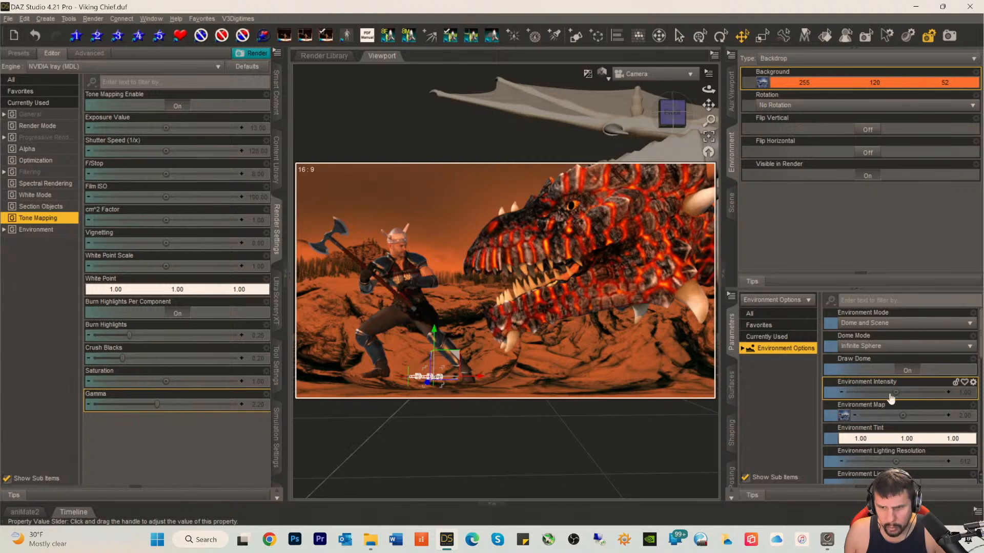
pyautogui.click(964, 393)
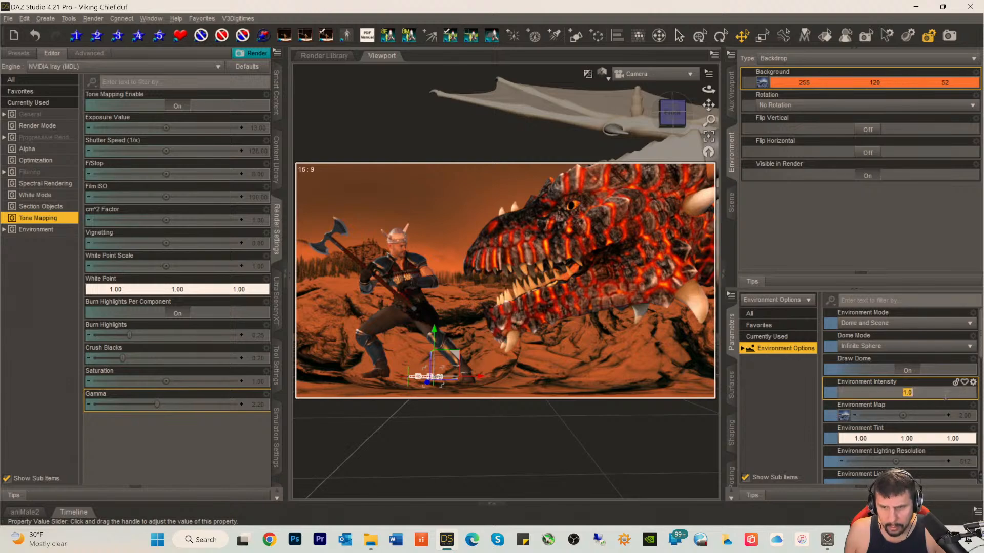
pyautogui.write('20')
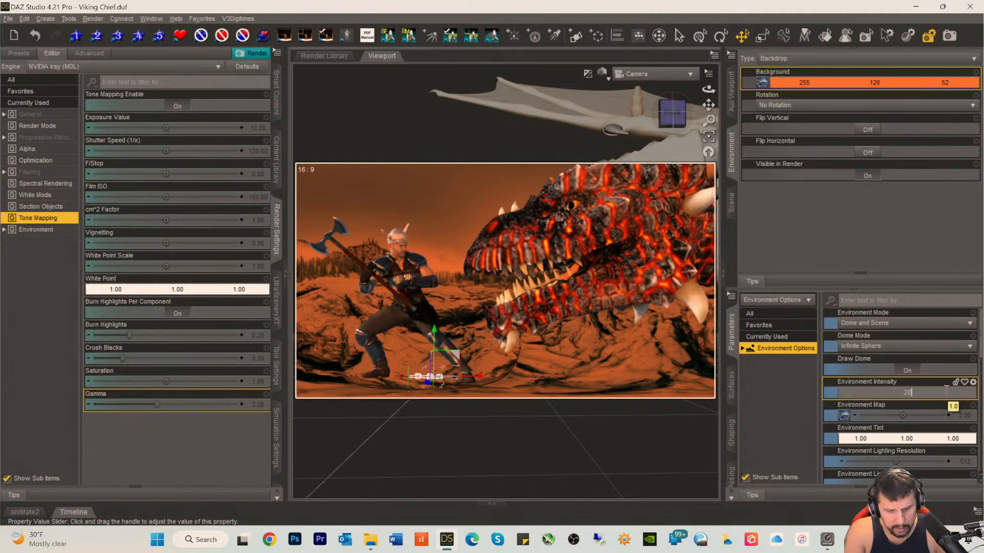
pyautogui.press('Return')
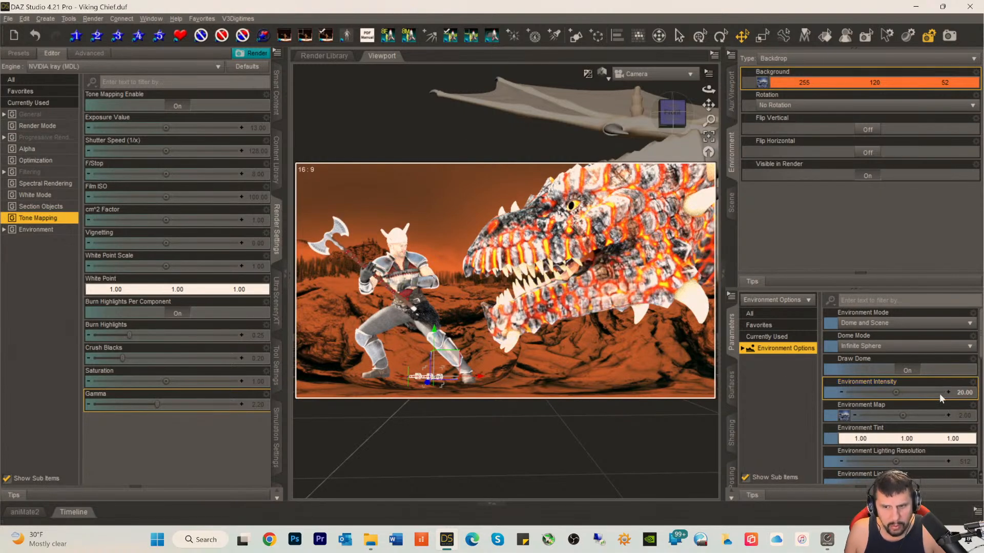
pyautogui.click(973, 383)
pyautogui.click(930, 442)
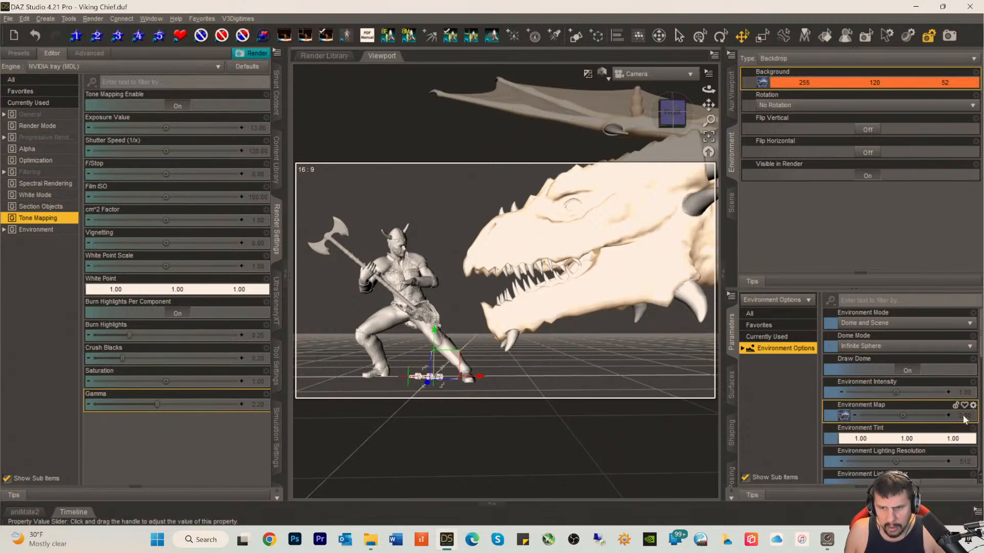
# - Try an Environment Map value of 20 in the Iray preview, and reset it to its default
pyautogui.moveTo(963, 418)
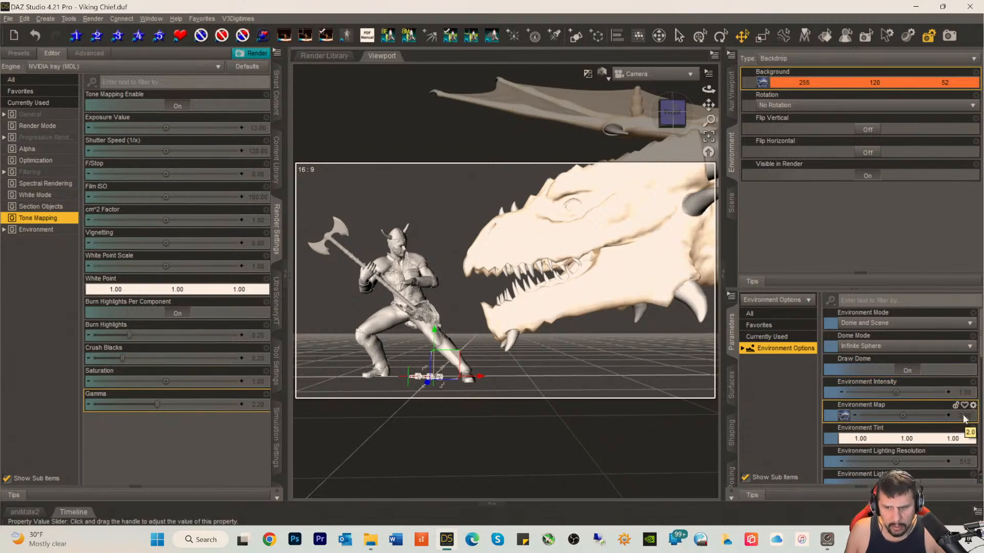
pyautogui.click(964, 416)
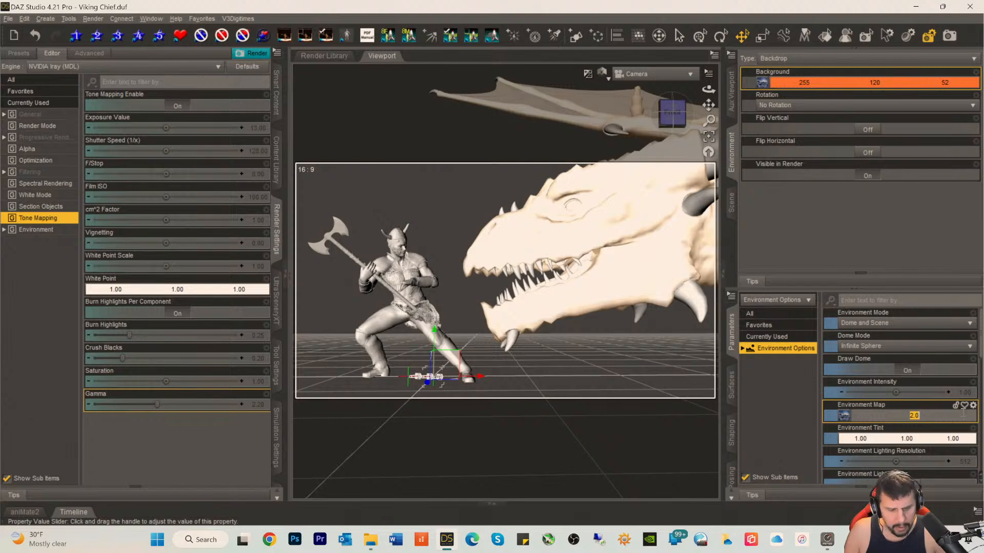
pyautogui.write('2')
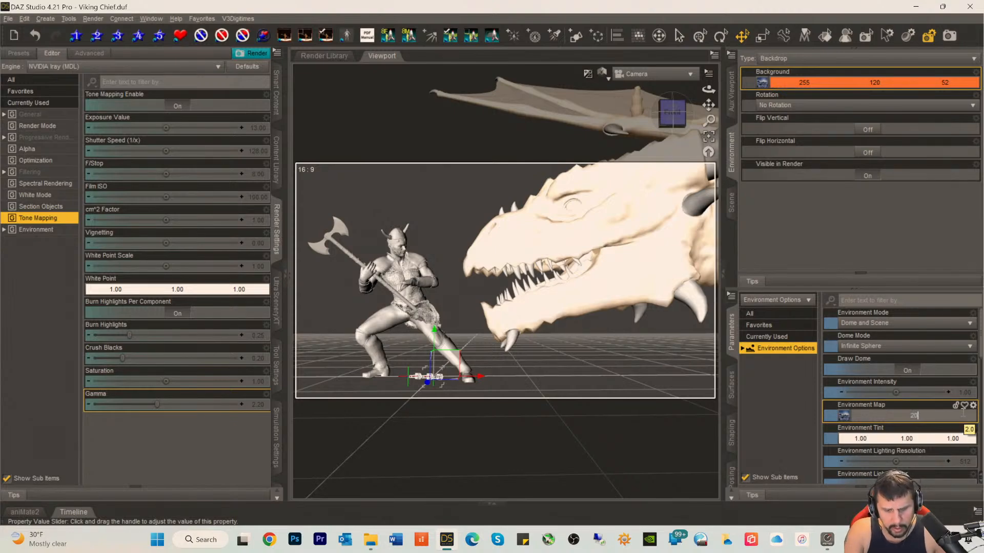
pyautogui.press('Return')
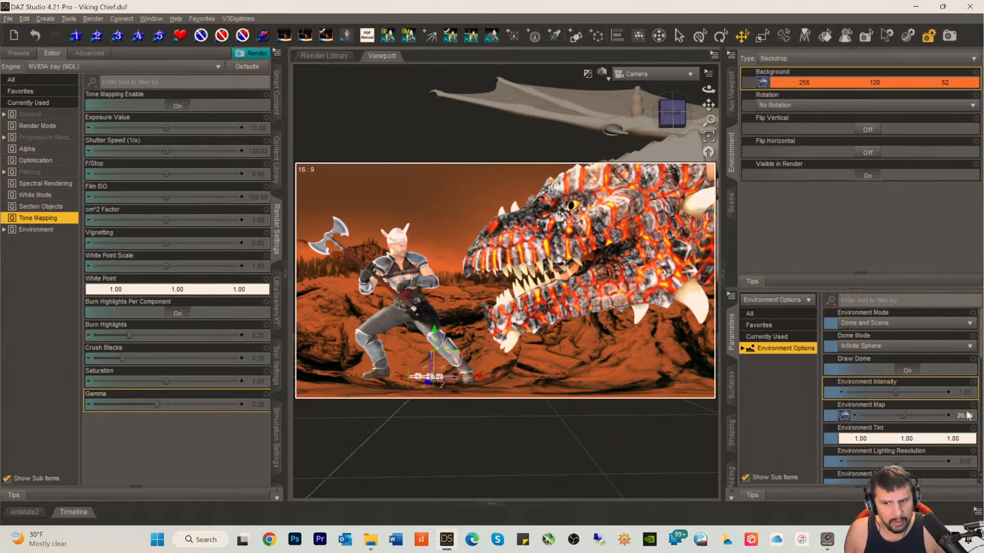
pyautogui.click(965, 416)
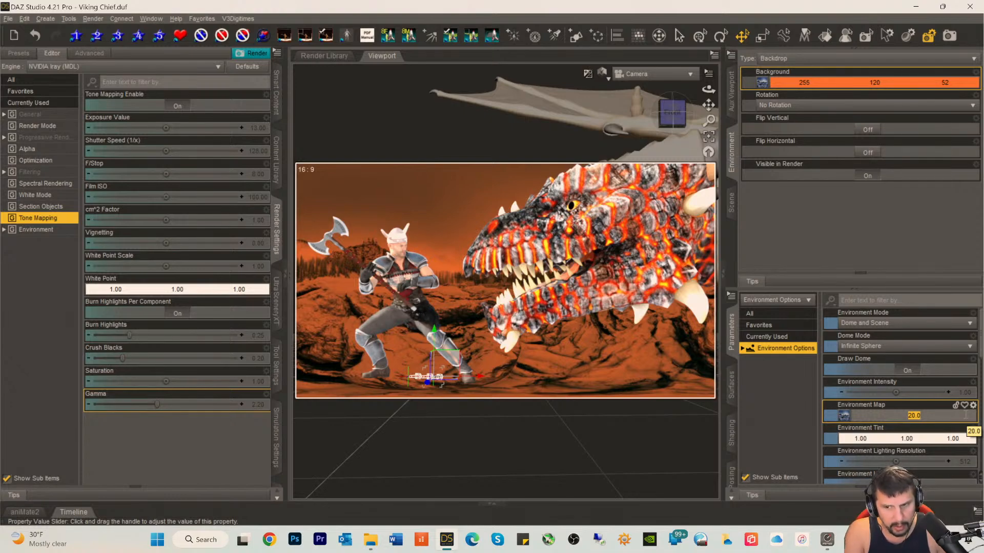
pyautogui.click(773, 420)
pyautogui.click(801, 349)
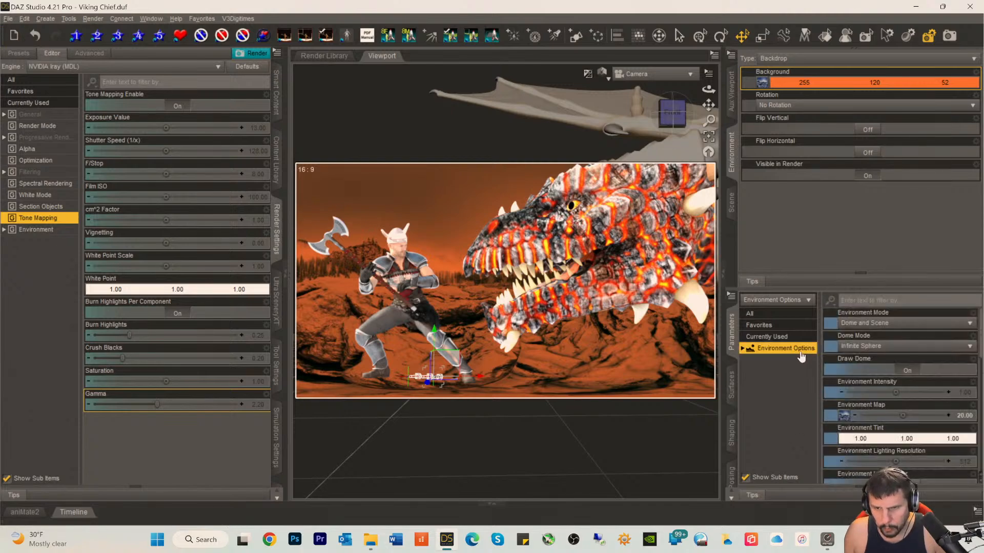
pyautogui.click(973, 405)
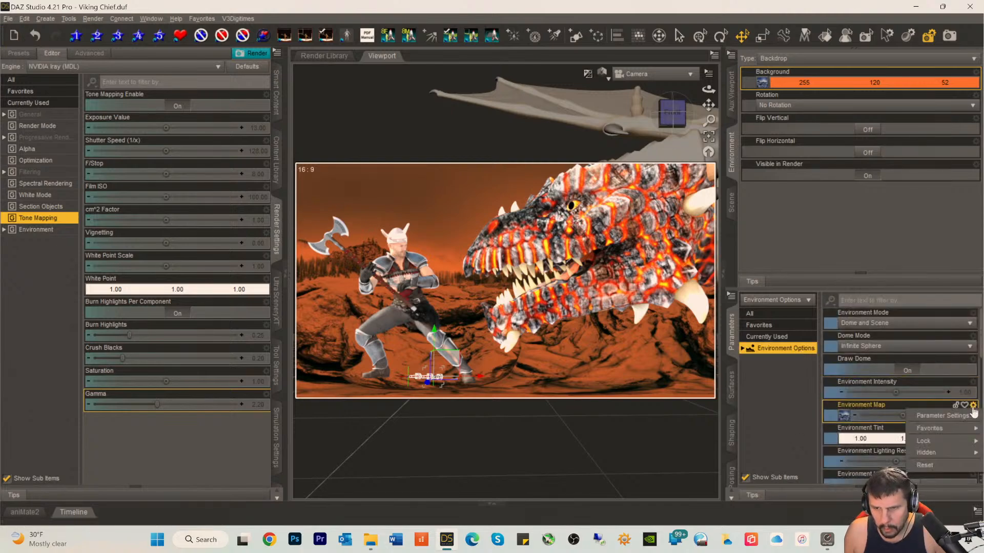
pyautogui.click(925, 465)
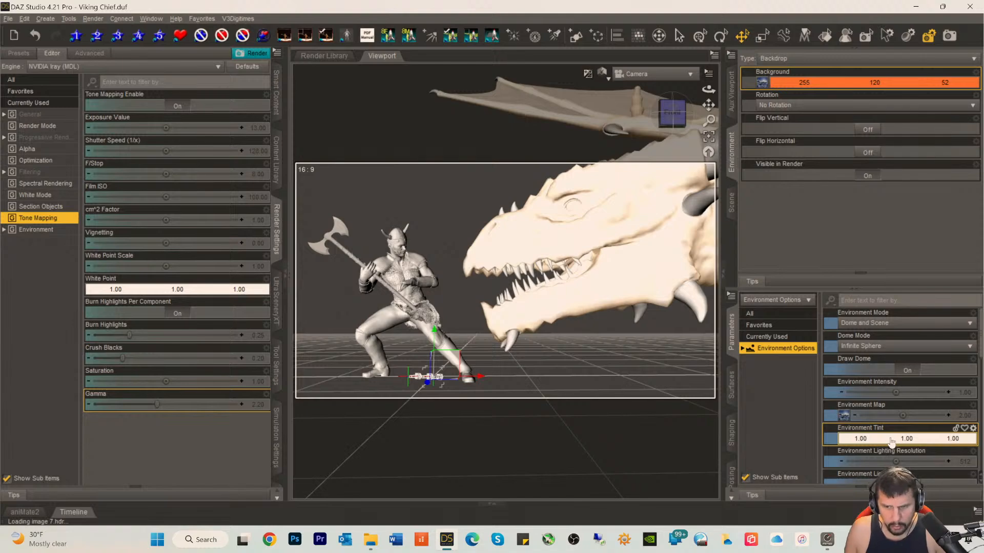
# - Darken the backdrop's background color to a brownish orange (117, 54, 12)
pyautogui.scroll(-2, 892, 441)
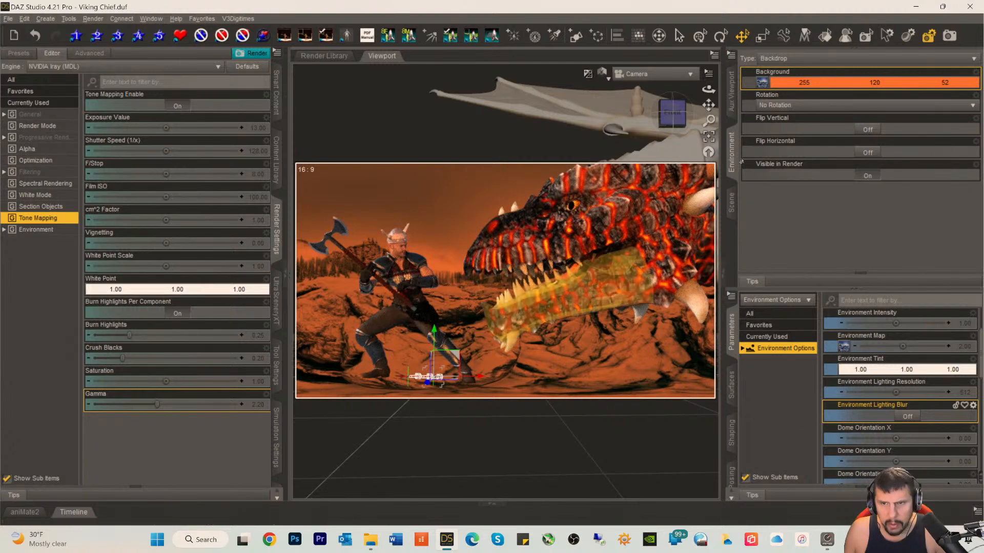
pyautogui.click(841, 83)
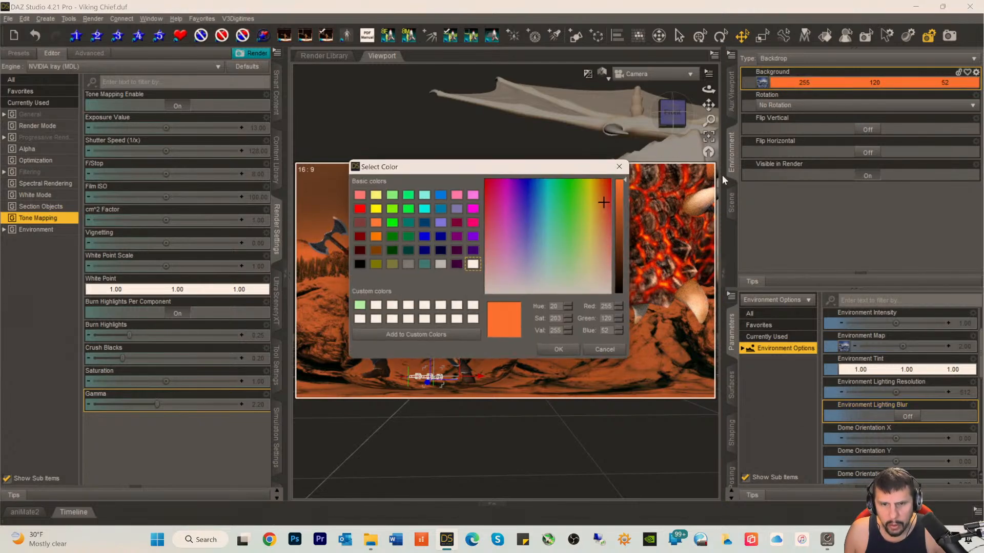
pyautogui.moveTo(601, 201); pyautogui.dragTo(602, 192)
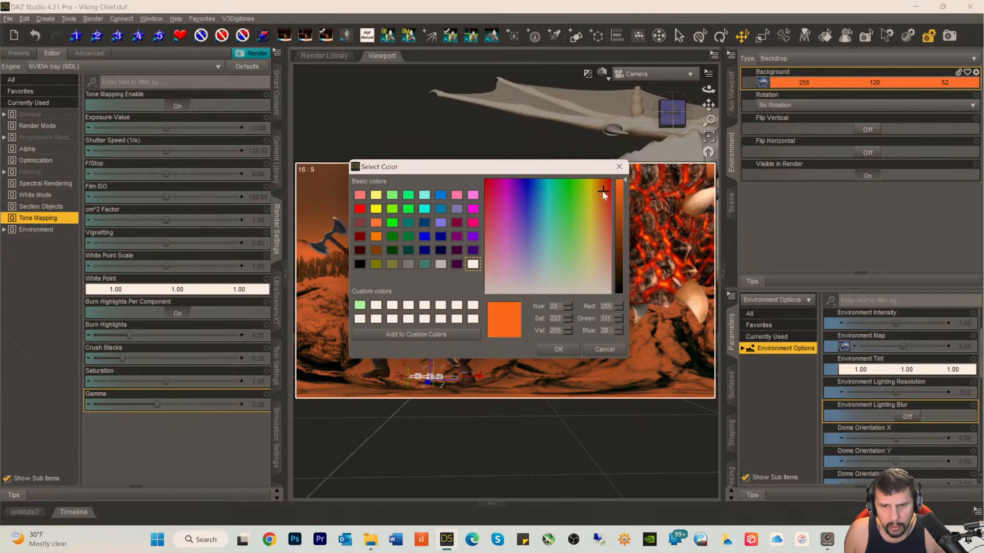
pyautogui.click(620, 241)
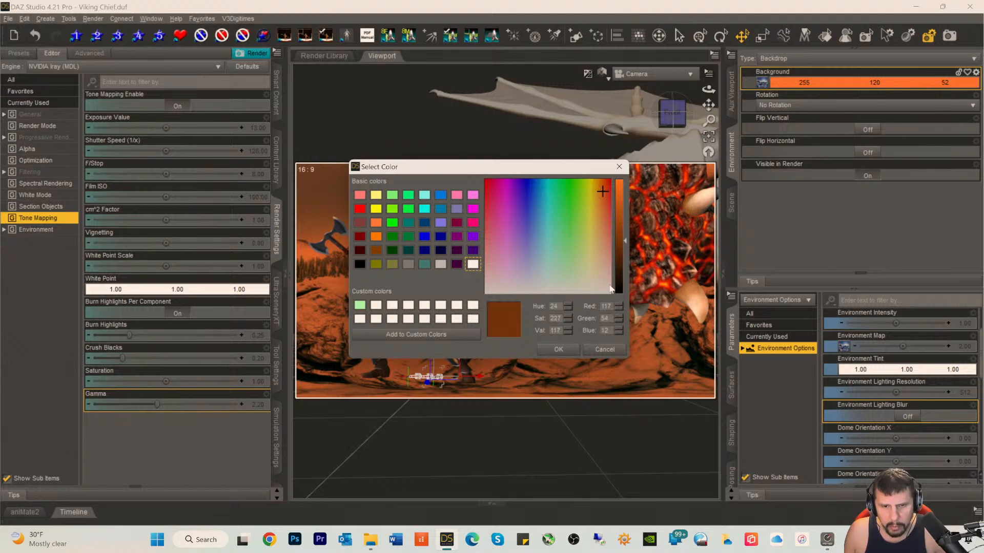
pyautogui.click(559, 350)
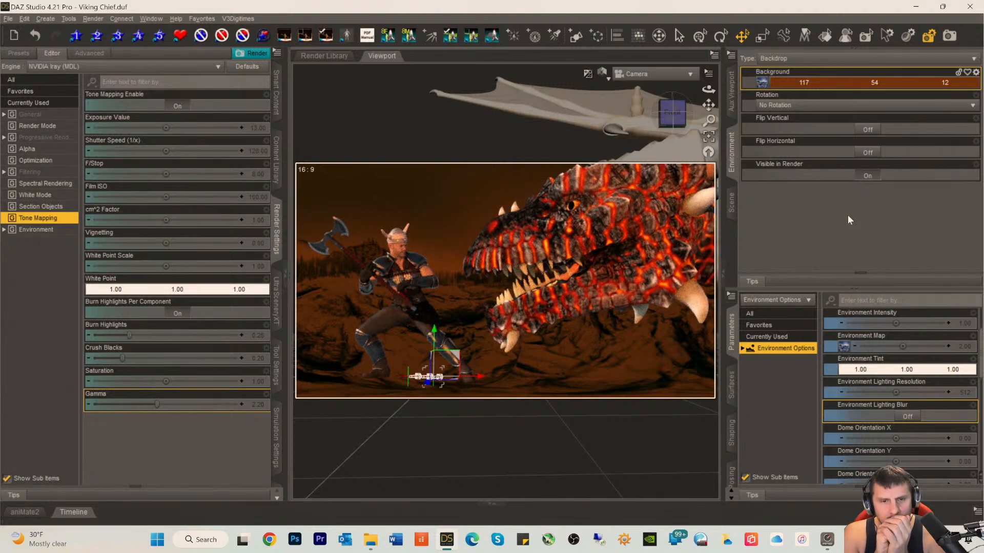
# - Set the backdrop's background color to dark red (117, 13, 9)
pyautogui.click(830, 85)
pyautogui.moveTo(609, 183); pyautogui.dragTo(609, 186)
pyautogui.click(560, 352)
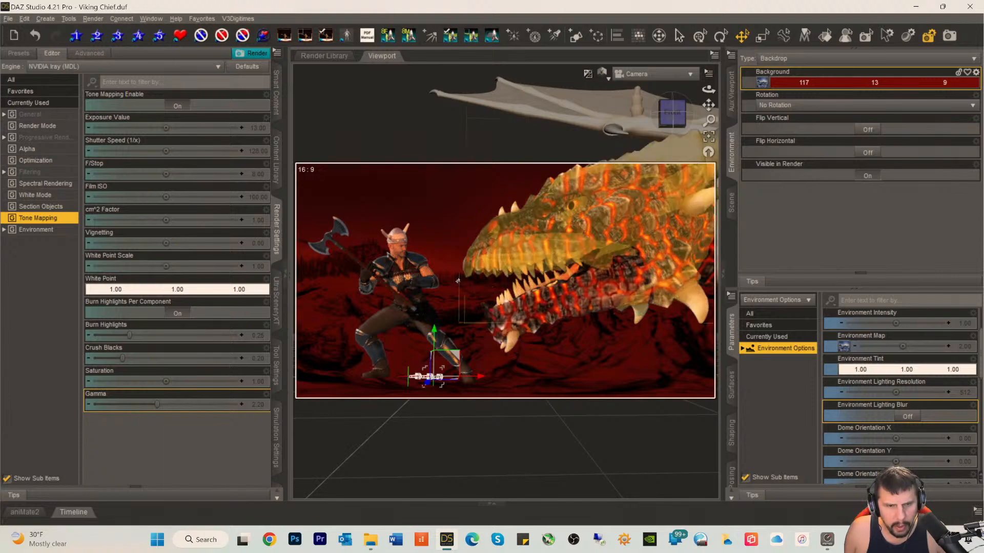
# - Make the hidden UltraScene group with its terrain and plant layers visible in the scene
pyautogui.click(731, 201)
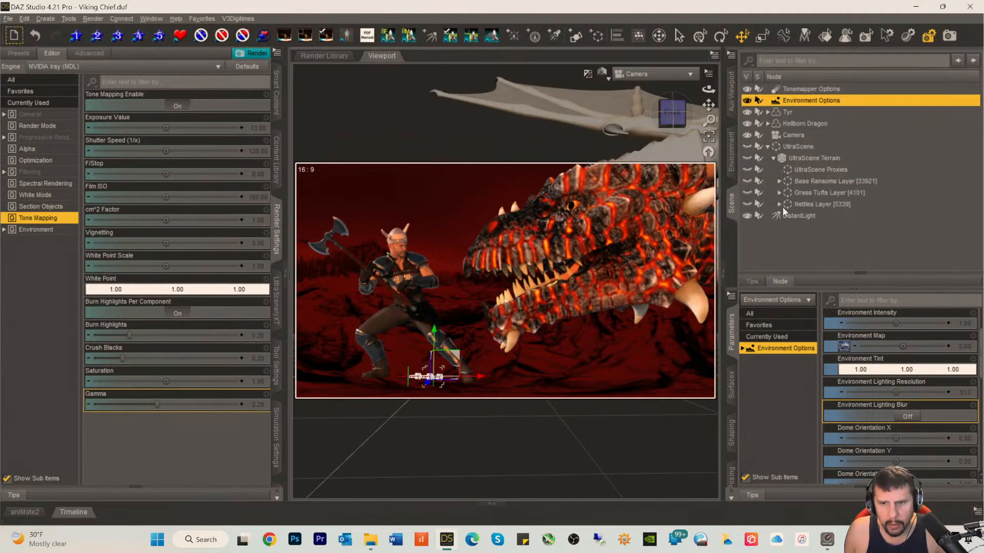
pyautogui.click(784, 147)
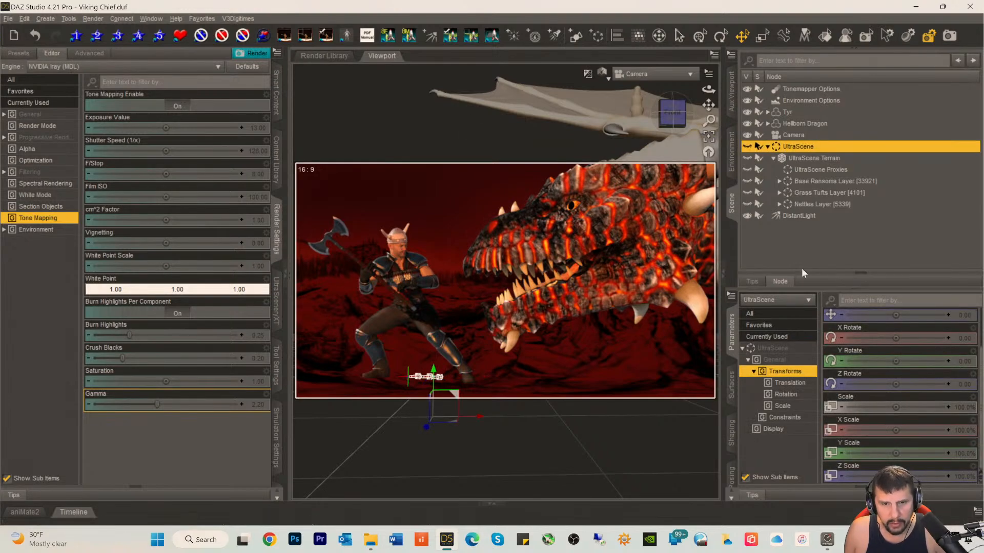
pyautogui.click(749, 146)
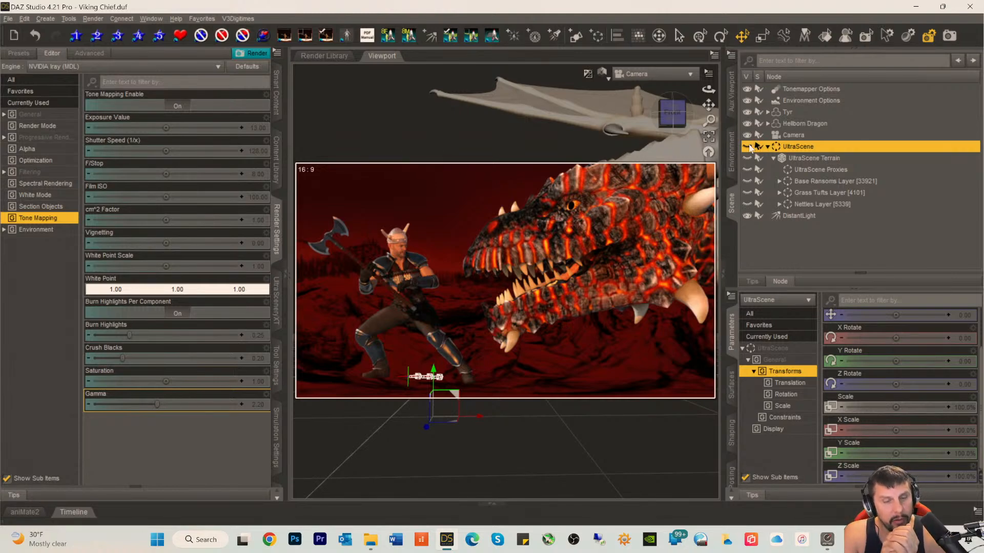
pyautogui.click(749, 146)
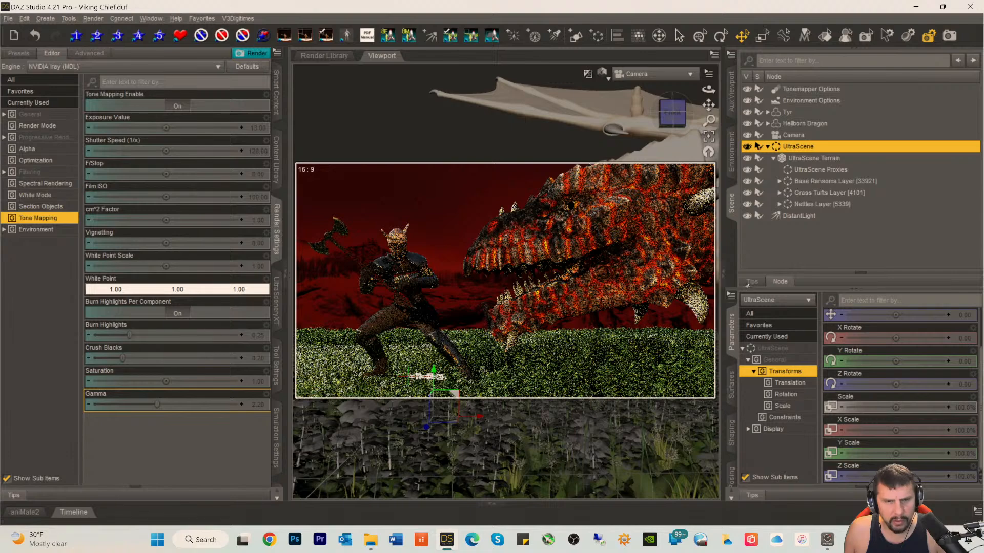
# - Set the DistantLight's color to a reddish orange (255, 109, 52)
pyautogui.click(798, 215)
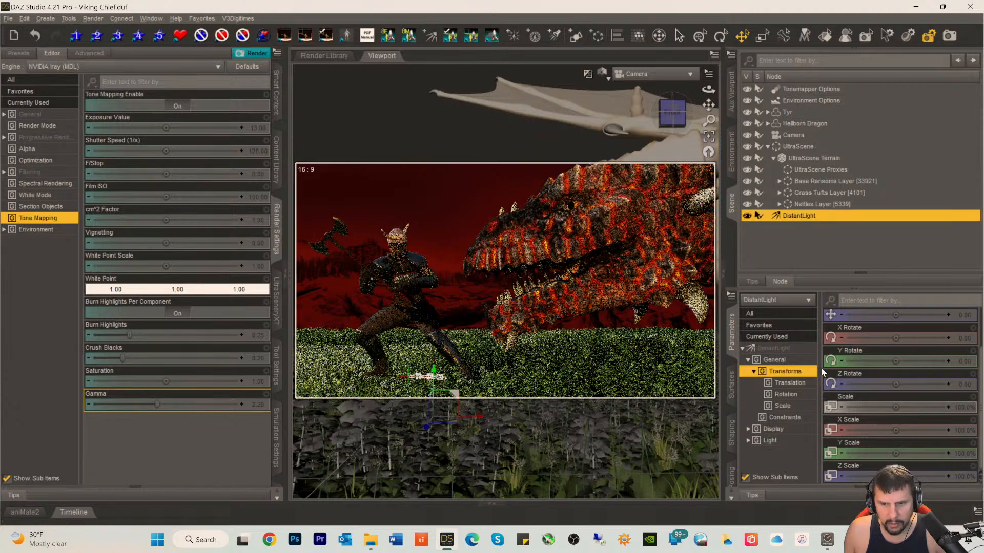
pyautogui.click(773, 348)
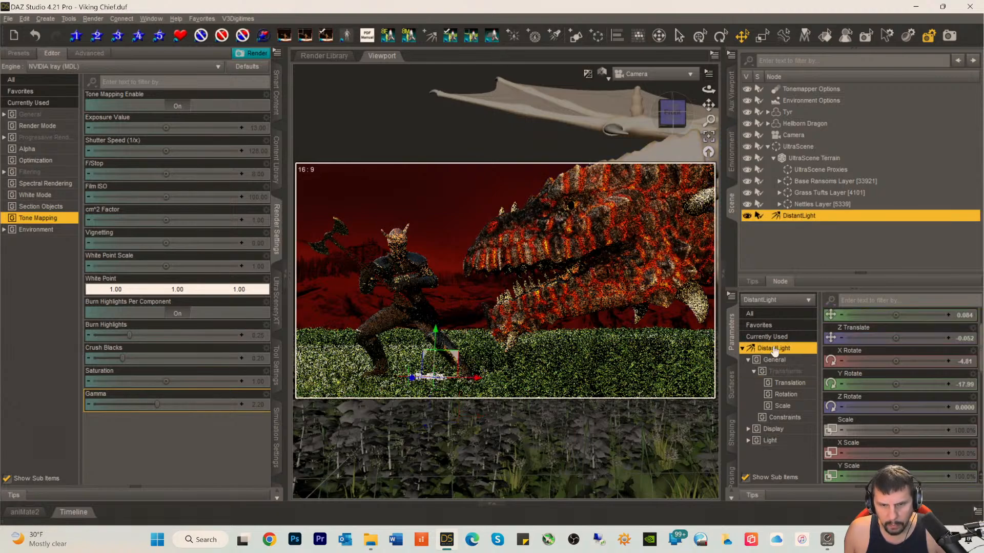
pyautogui.scroll(5, 911, 419)
pyautogui.scroll(-4, 917, 422)
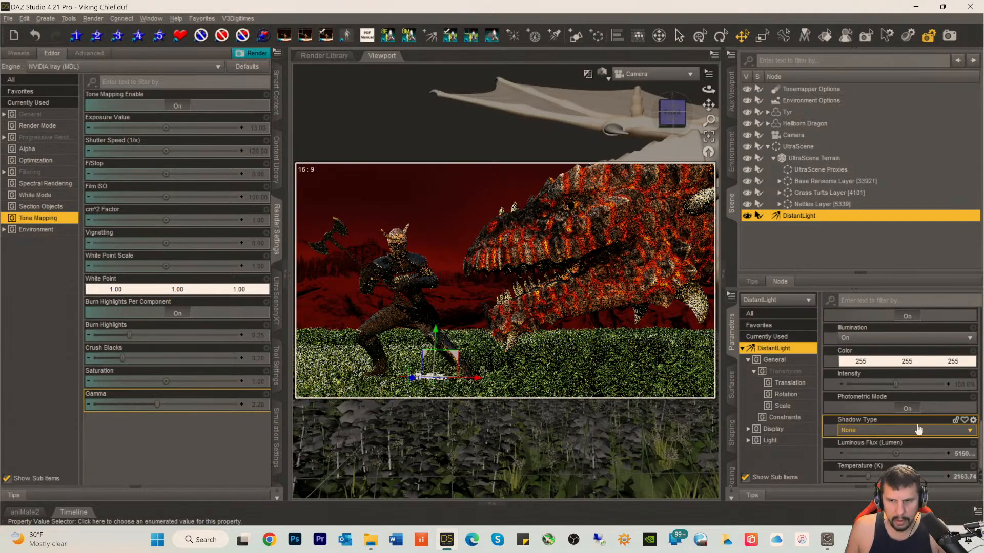
pyautogui.click(877, 363)
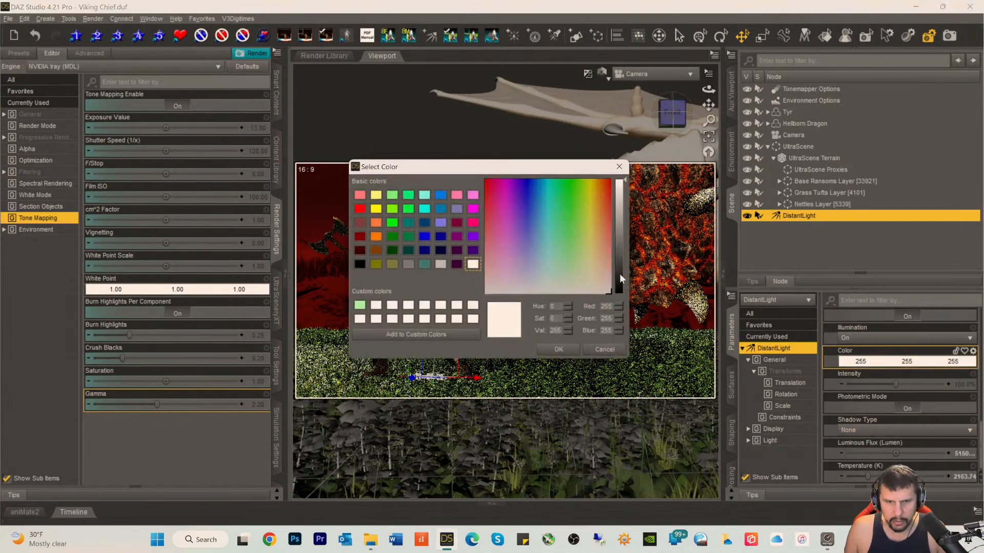
pyautogui.click(599, 211)
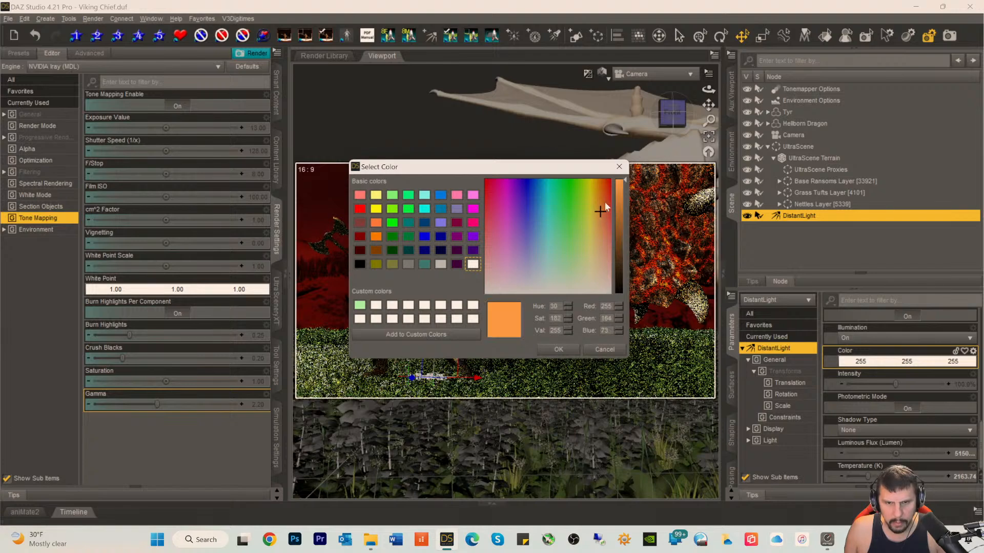
pyautogui.click(605, 202)
pyautogui.click(559, 350)
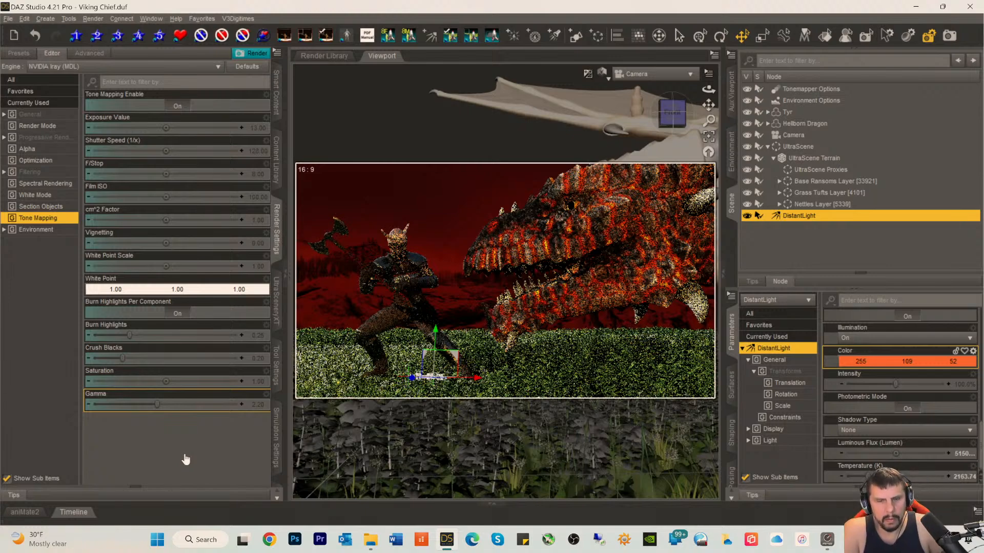
pyautogui.hotkey('ctrl', '9')
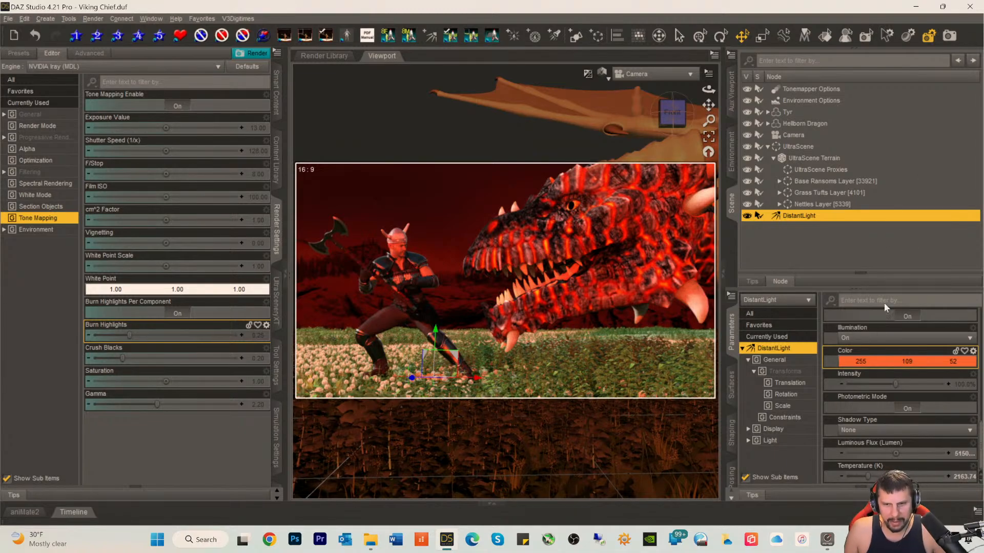
# - Change the Environment Mode in the Environment Options to Scene Only
pyautogui.click(868, 337)
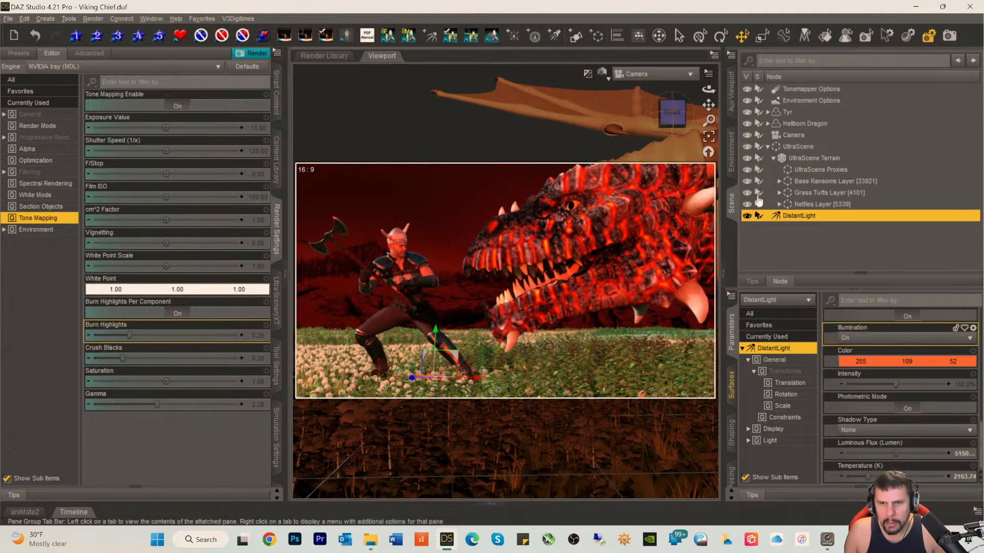
pyautogui.click(801, 101)
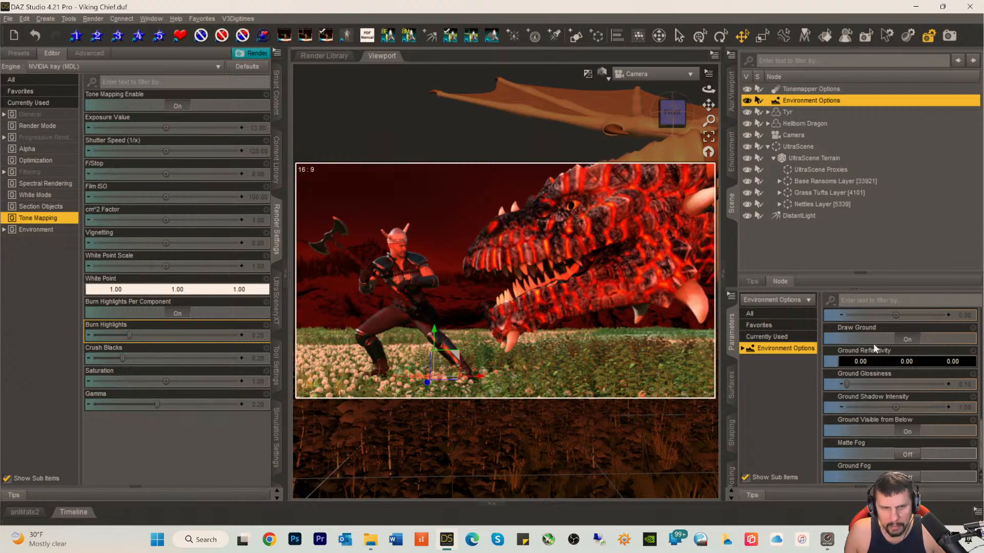
pyautogui.scroll(3, 872, 344)
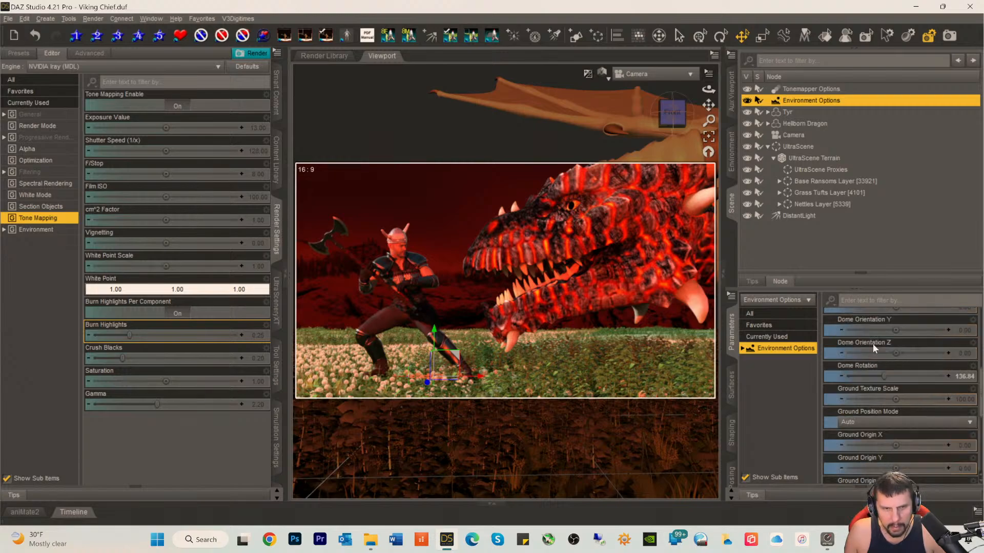
pyautogui.scroll(3, 876, 343)
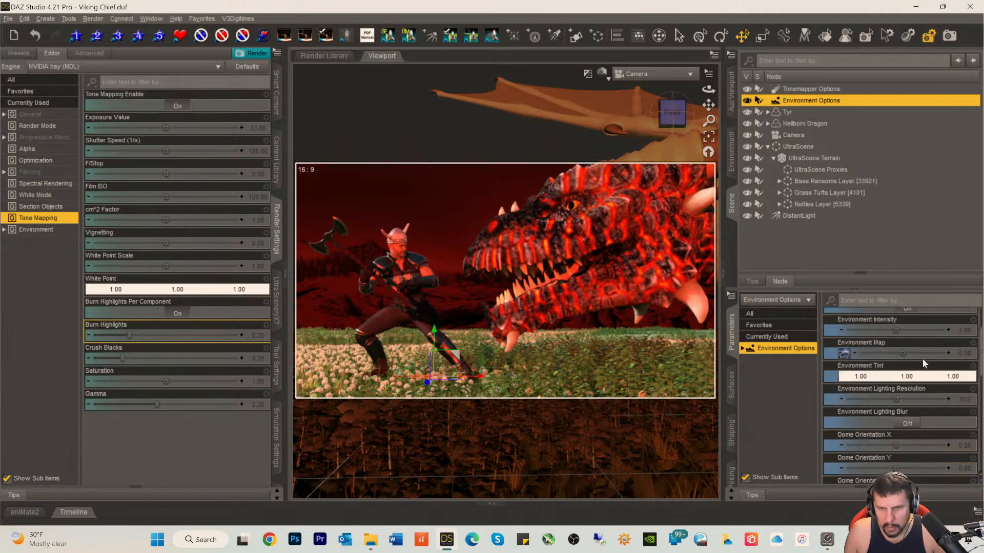
pyautogui.scroll(1, 886, 341)
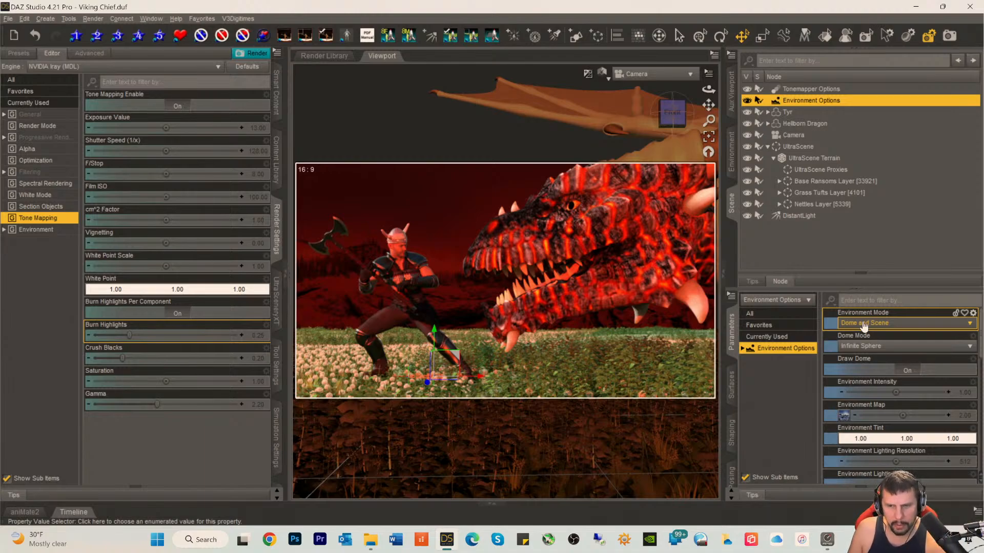
pyautogui.click(864, 325)
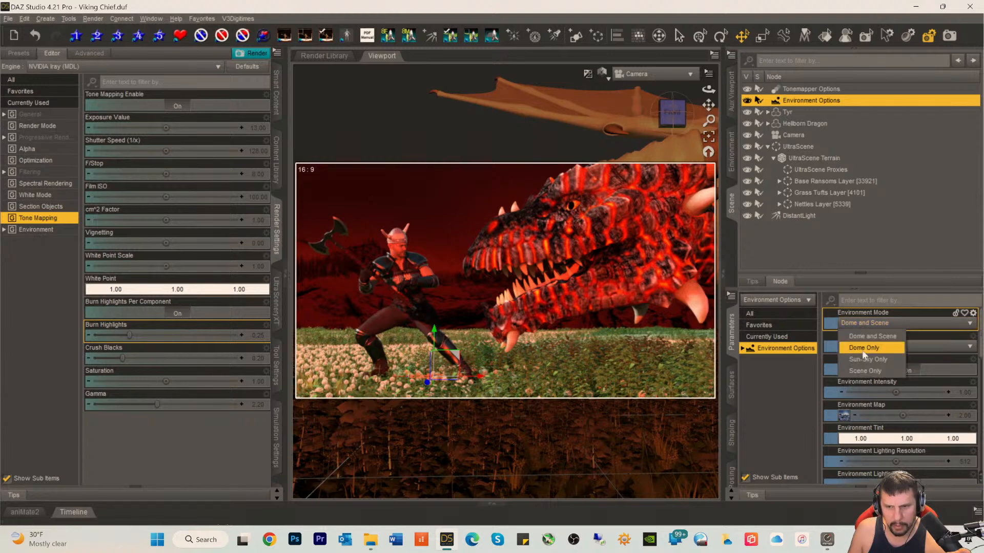
pyautogui.click(865, 372)
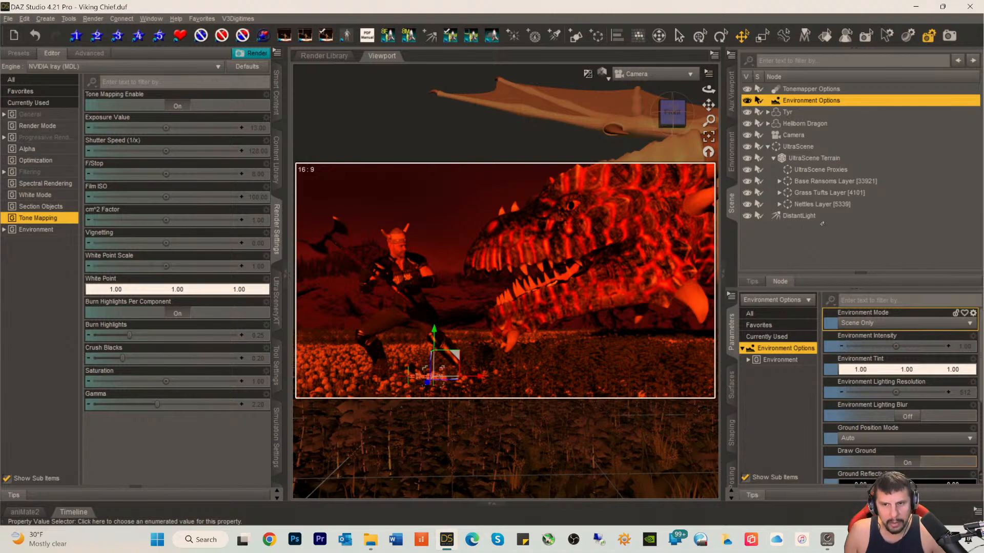
# - Set the DistantLight's luminous flux to 91500 lumens and save the scene
pyautogui.click(794, 216)
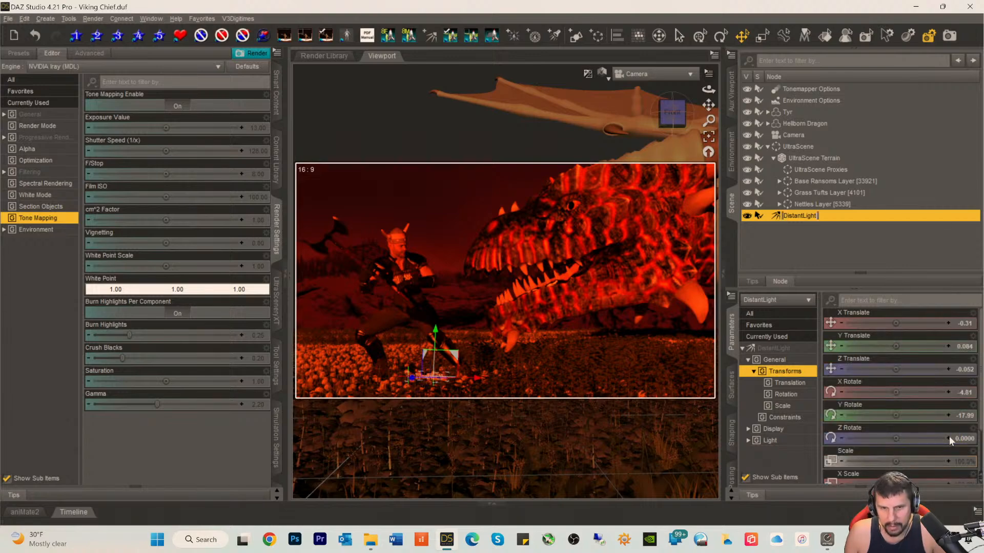
pyautogui.scroll(-1, 951, 438)
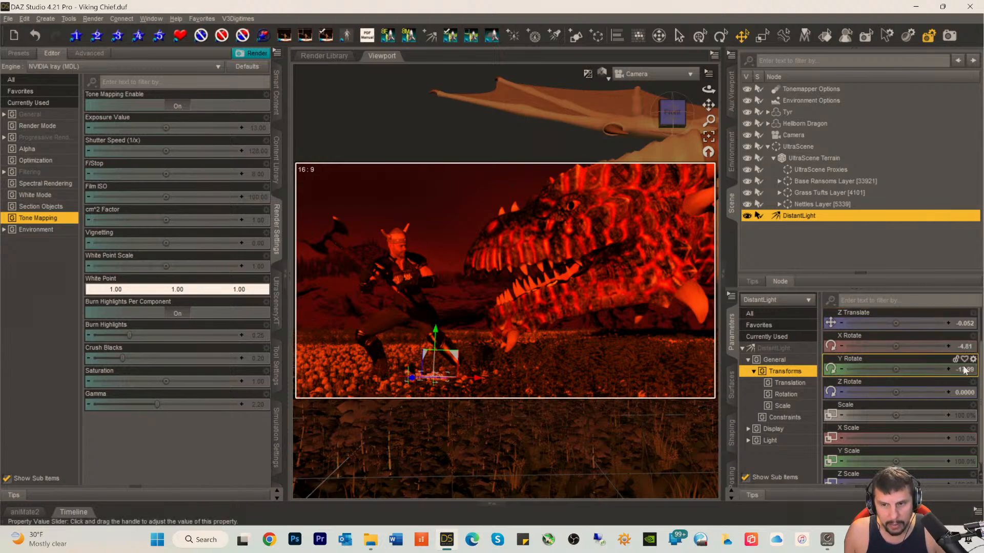
pyautogui.click(792, 350)
pyautogui.scroll(-5, 942, 431)
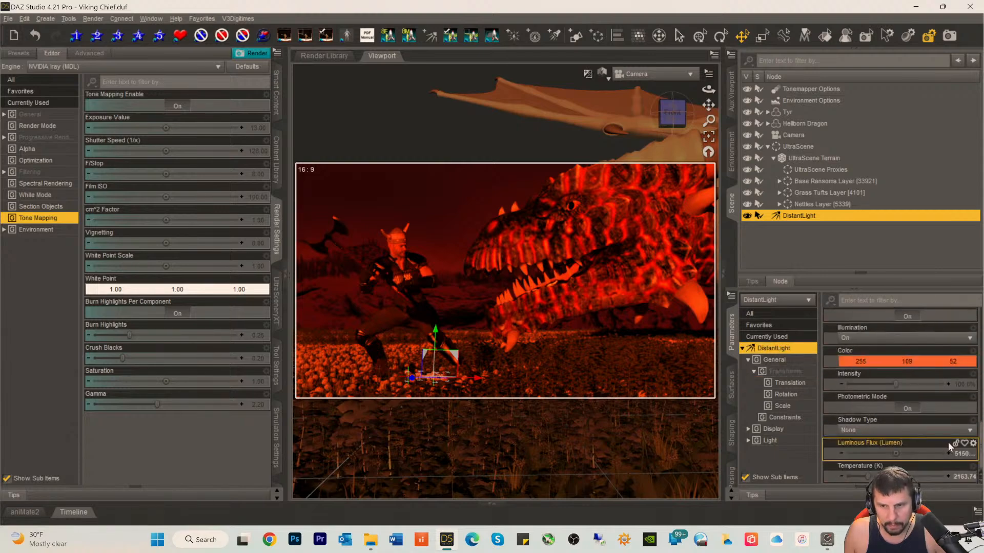
pyautogui.click(963, 454)
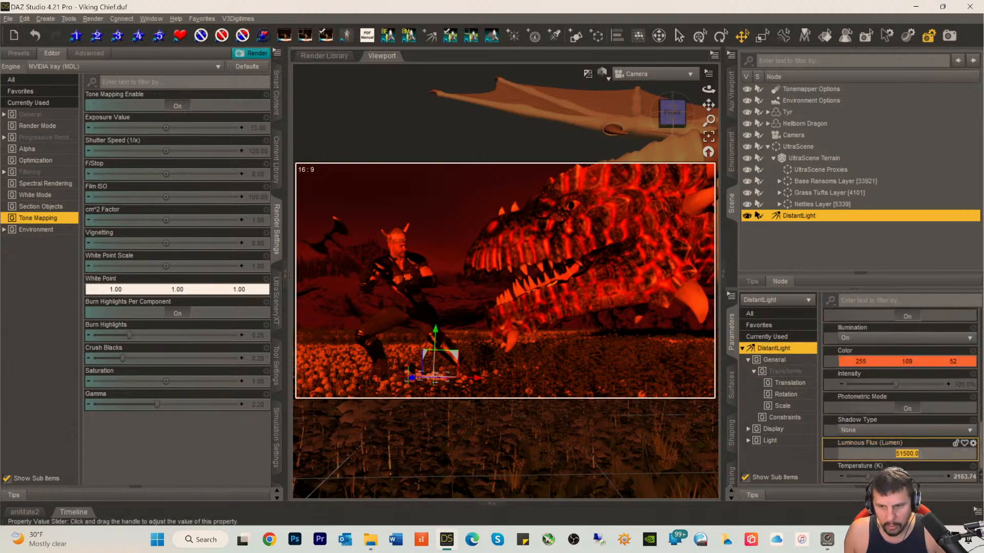
pyautogui.click(886, 453)
pyautogui.press('Delete')
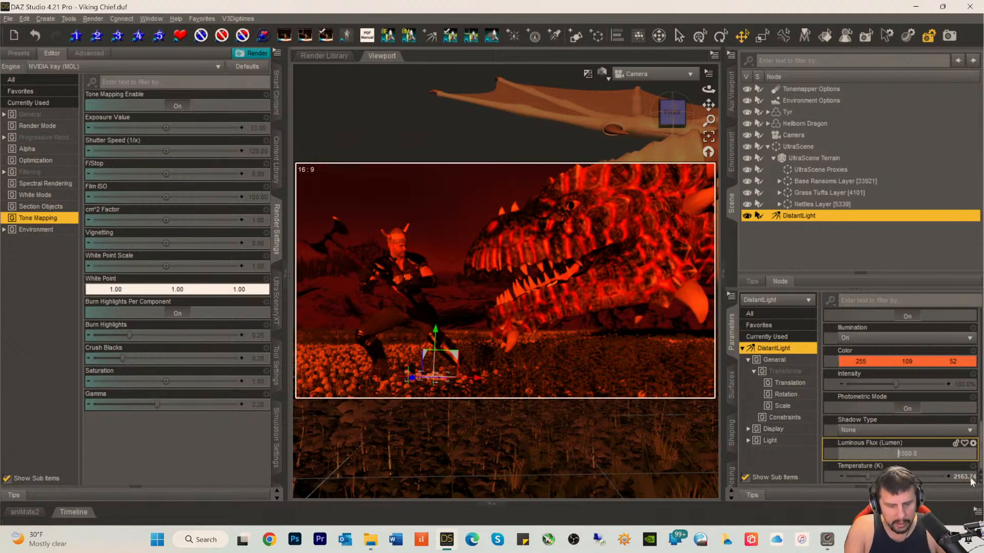
pyautogui.press('Return')
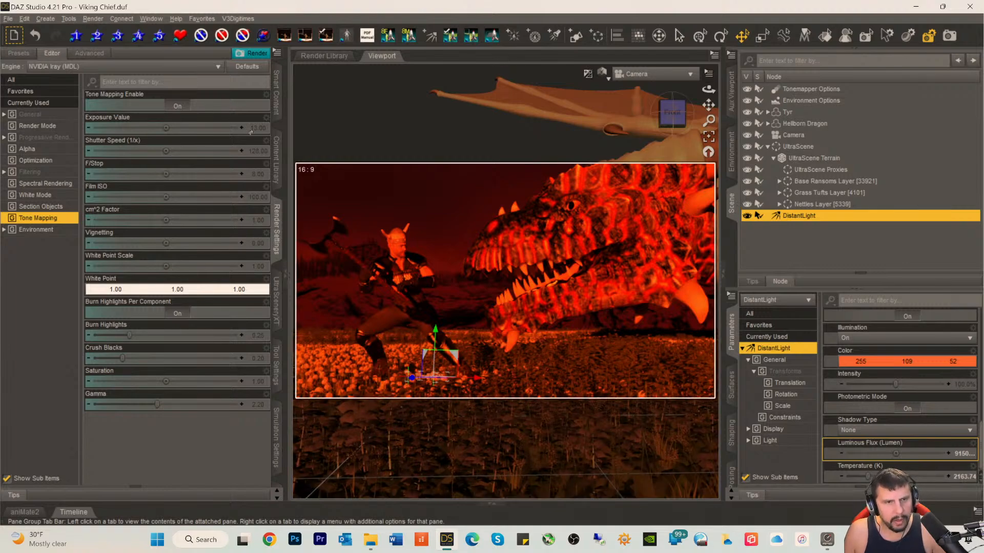
pyautogui.hotkey('ctrl', 's')
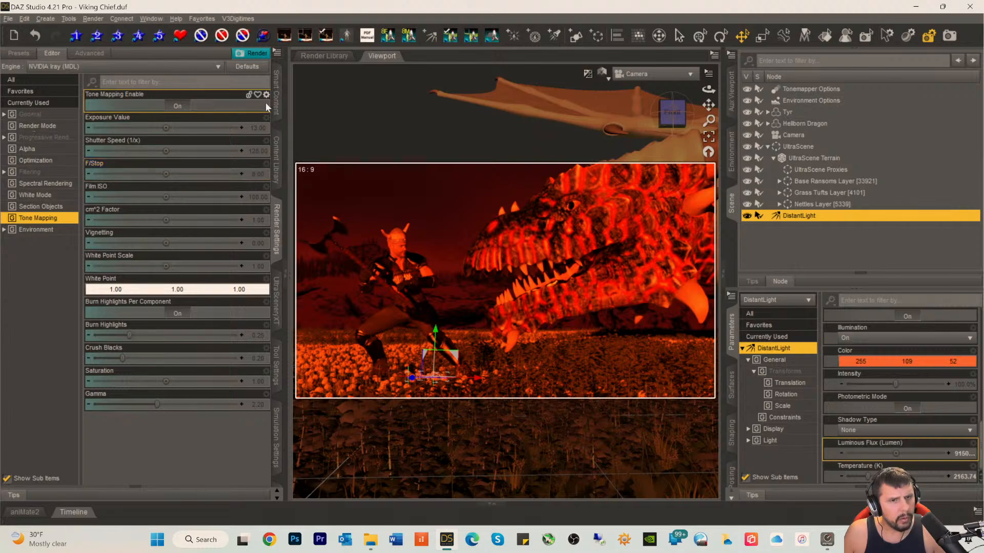
# - Search the product library for "vdb" and add the SYRF Fog Spindly prop from SY Real Fog Iray VDB to the scene
pyautogui.click(276, 94)
pyautogui.click(26, 82)
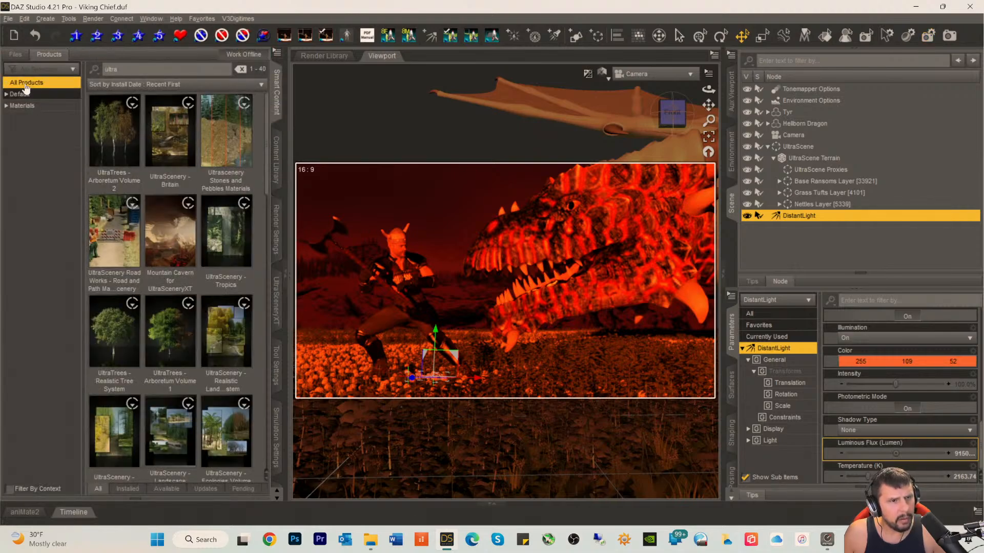
pyautogui.write('vdb')
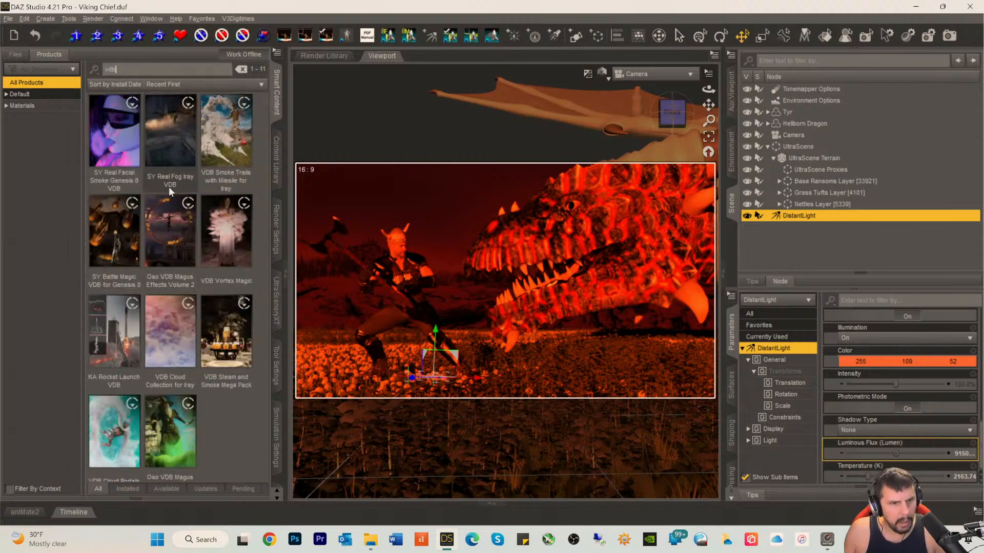
pyautogui.click(169, 145)
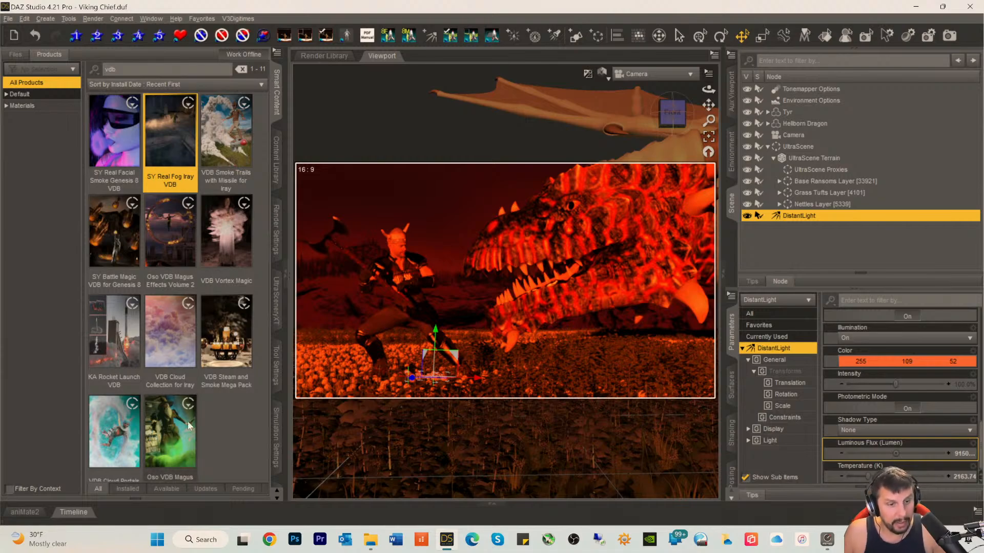
pyautogui.doubleClick(167, 131)
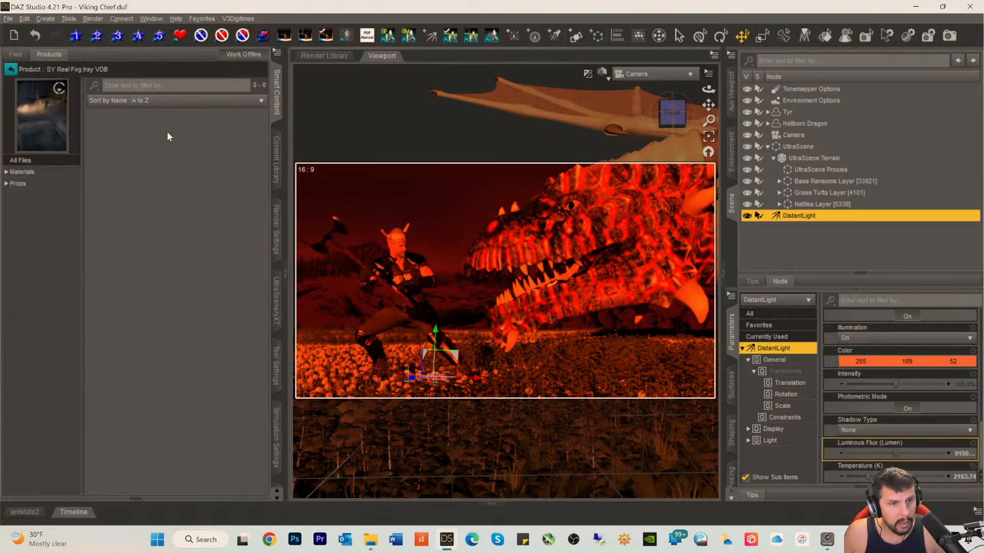
pyautogui.click(18, 185)
pyautogui.doubleClick(108, 146)
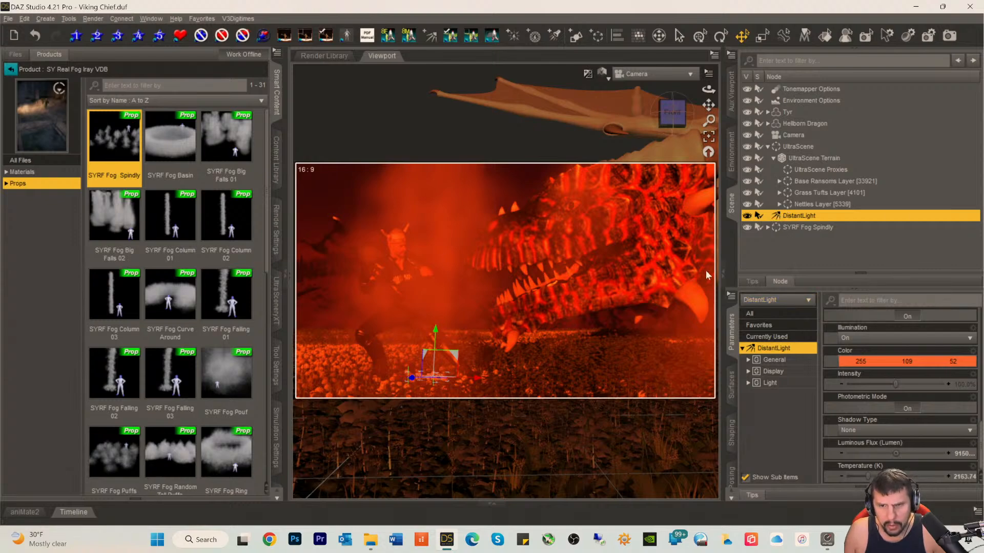
# - Hide the UltraScene group with its terrain and plant layers
pyautogui.click(791, 228)
pyautogui.doubleClick(792, 229)
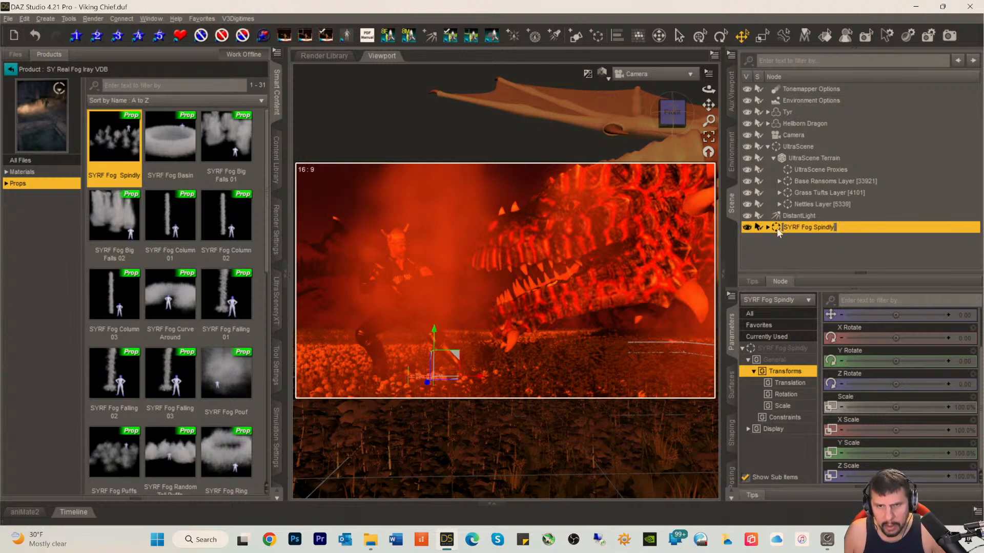
pyautogui.press('Return')
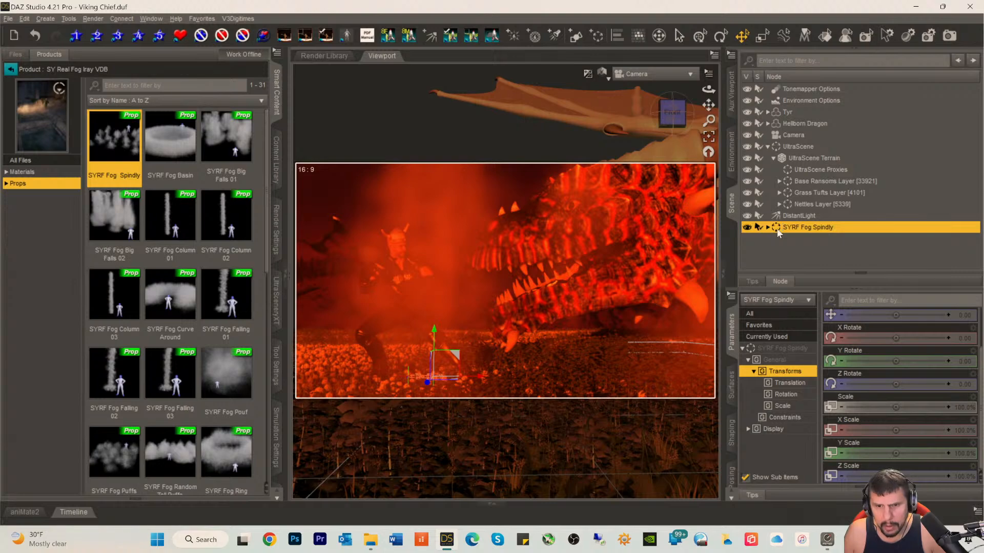
pyautogui.click(788, 147)
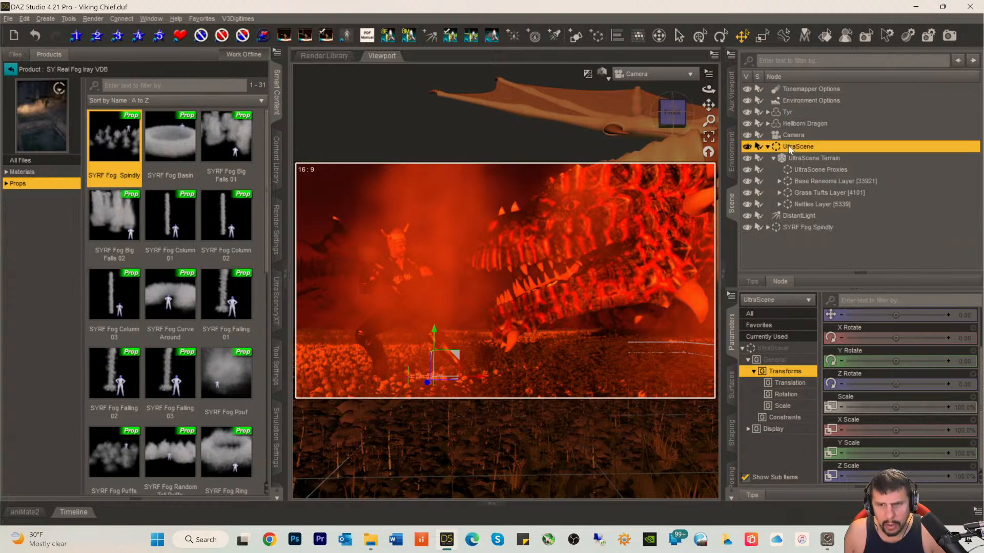
pyautogui.click(747, 147)
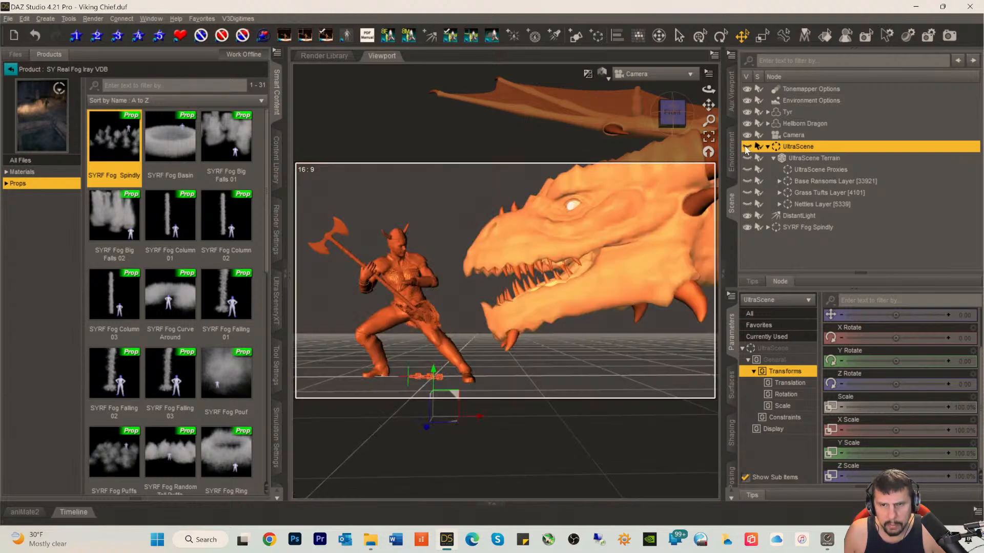
# - Move the SYRF Fog Spindly prop back behind the figures to a Z Translate of about -166
pyautogui.click(788, 227)
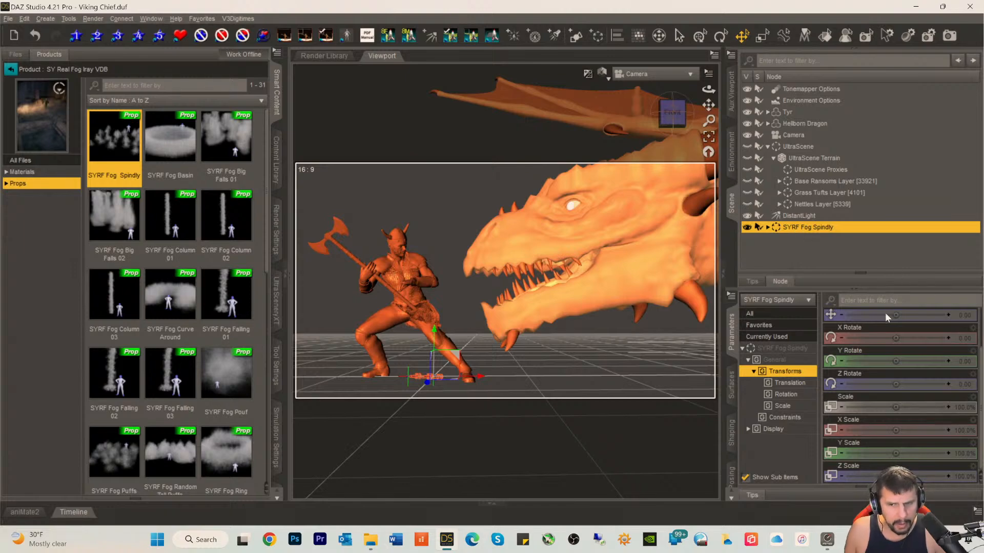
pyautogui.scroll(1, 885, 314)
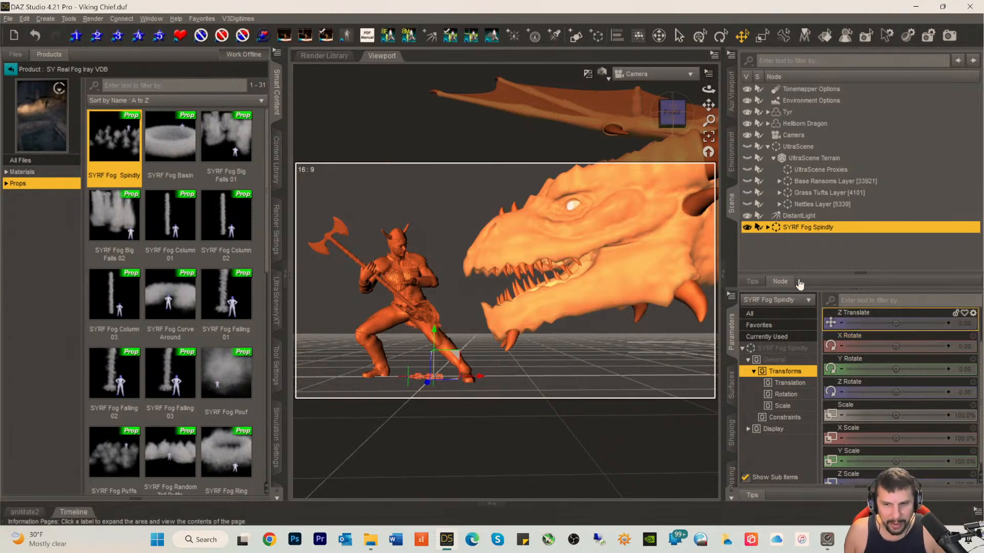
pyautogui.click(789, 349)
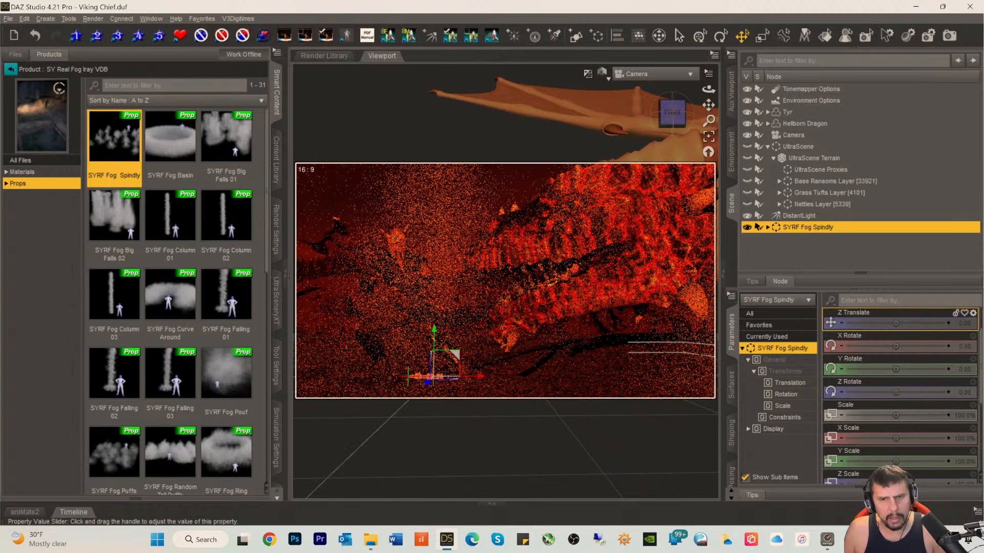
pyautogui.click(896, 324)
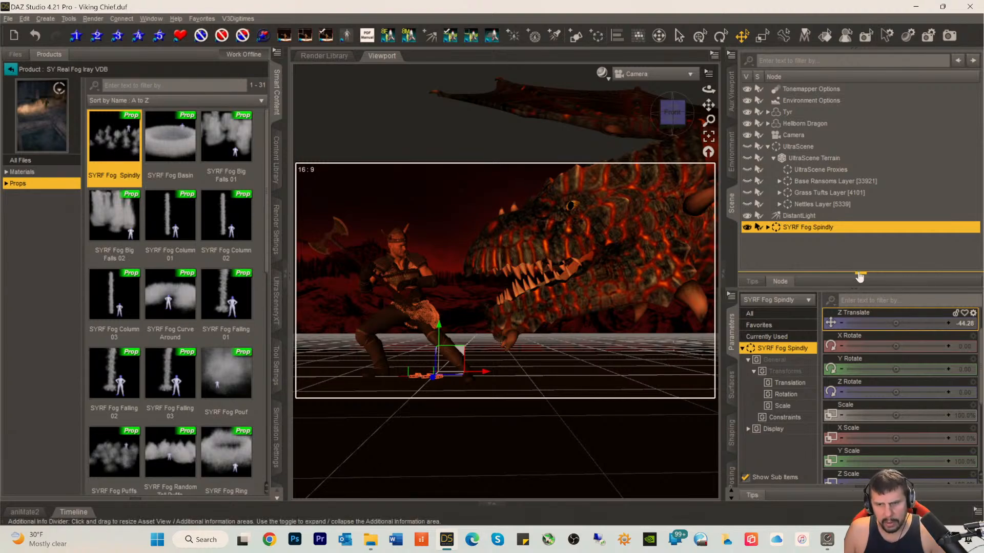
pyautogui.moveTo(894, 322); pyautogui.dragTo(869, 321)
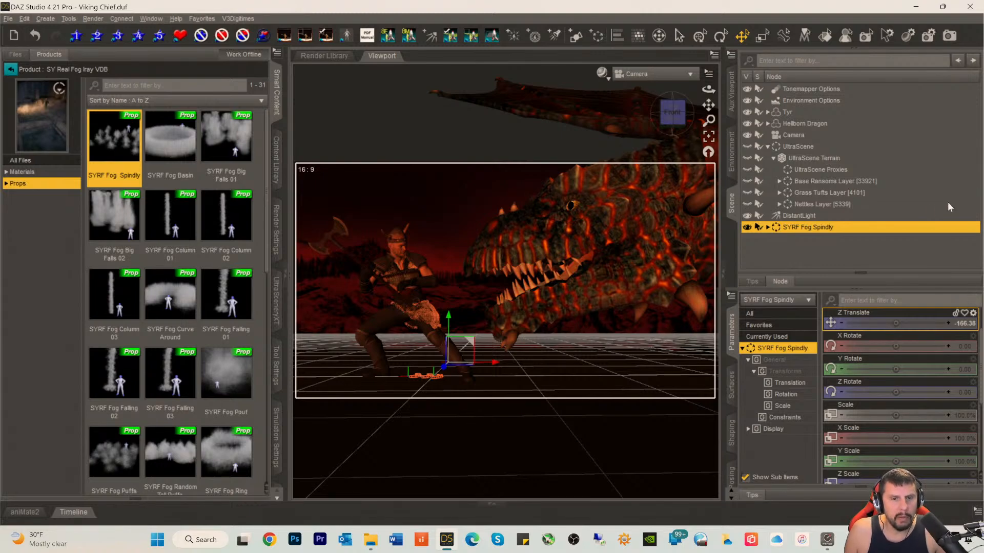
# - Preview the fog in Iray, and move the SYRF Fog Spindly prop farther back to a Z Translate of about -439
pyautogui.click(602, 73)
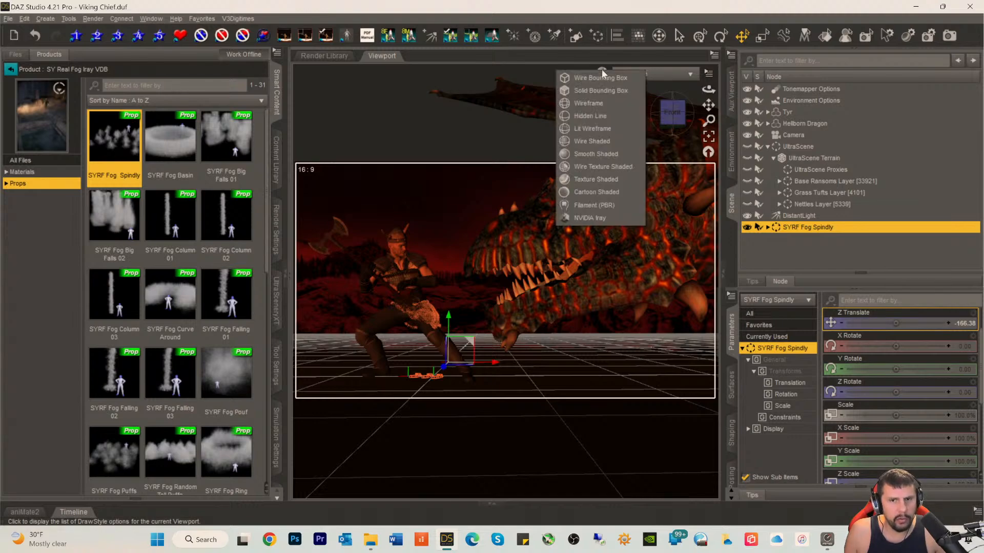
pyautogui.click(664, 14)
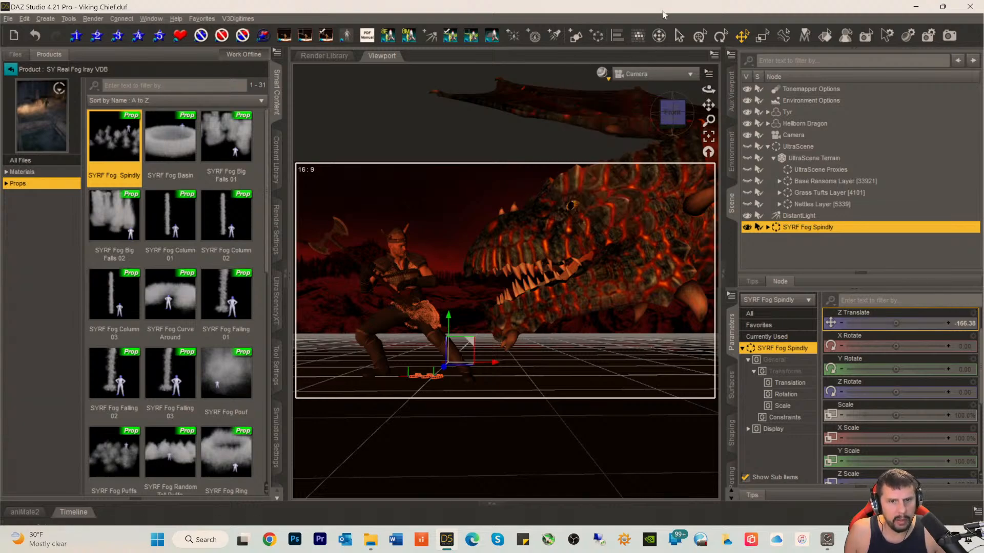
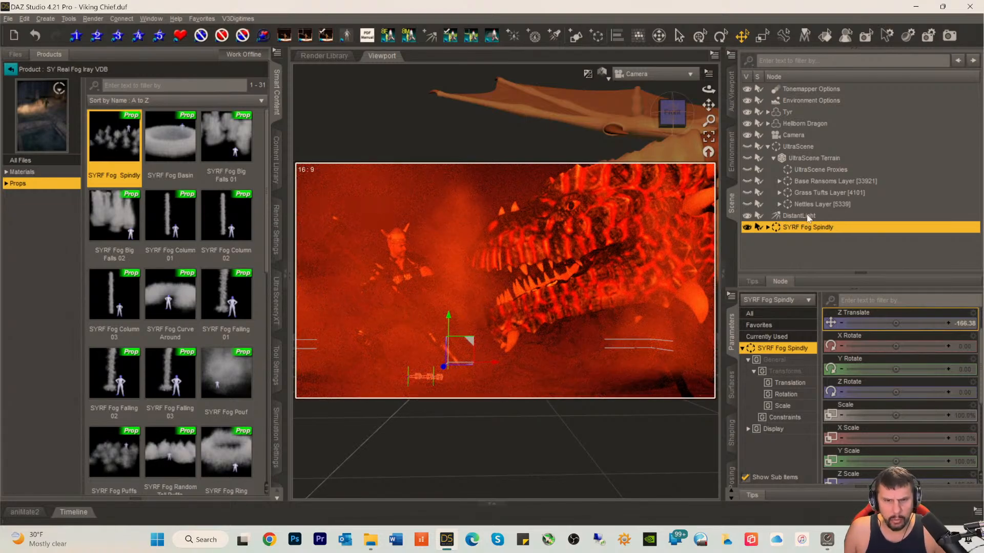
pyautogui.click(603, 76)
pyautogui.click(590, 204)
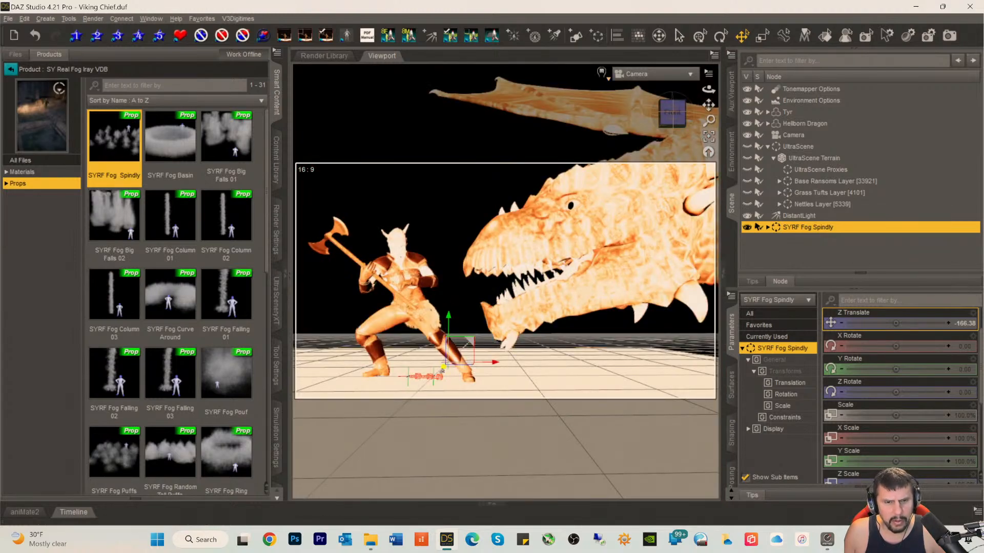
pyautogui.moveTo(443, 368); pyautogui.dragTo(453, 350)
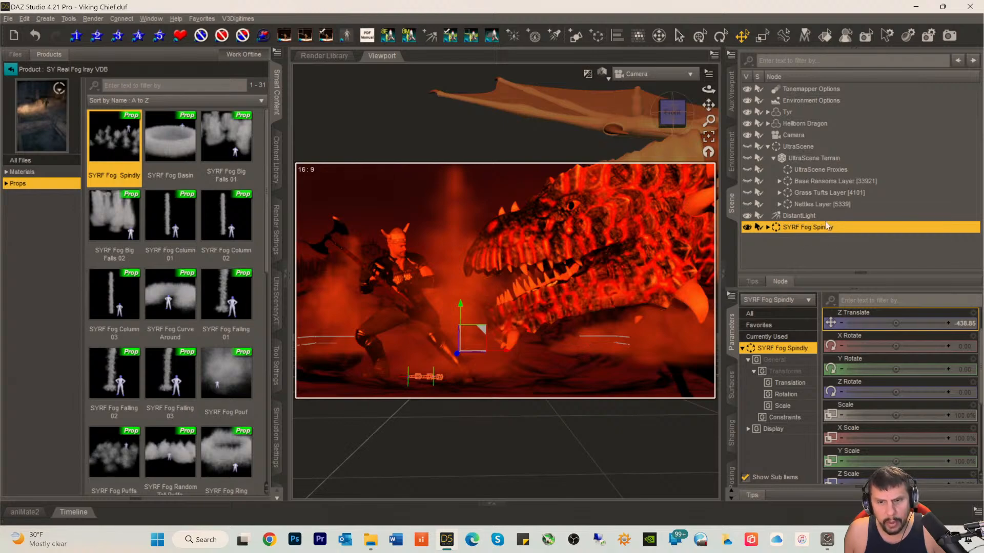
# - Set the Density Multiplier of the SYRF Invisible Smoke Cube surface, nested under the fog prop, to 1
pyautogui.click(767, 227)
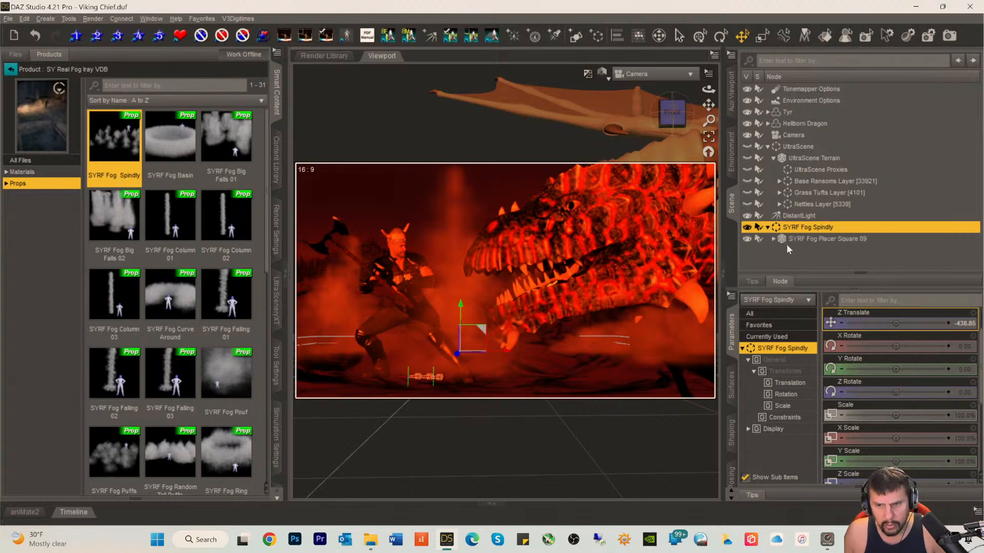
pyautogui.click(774, 240)
pyautogui.click(809, 250)
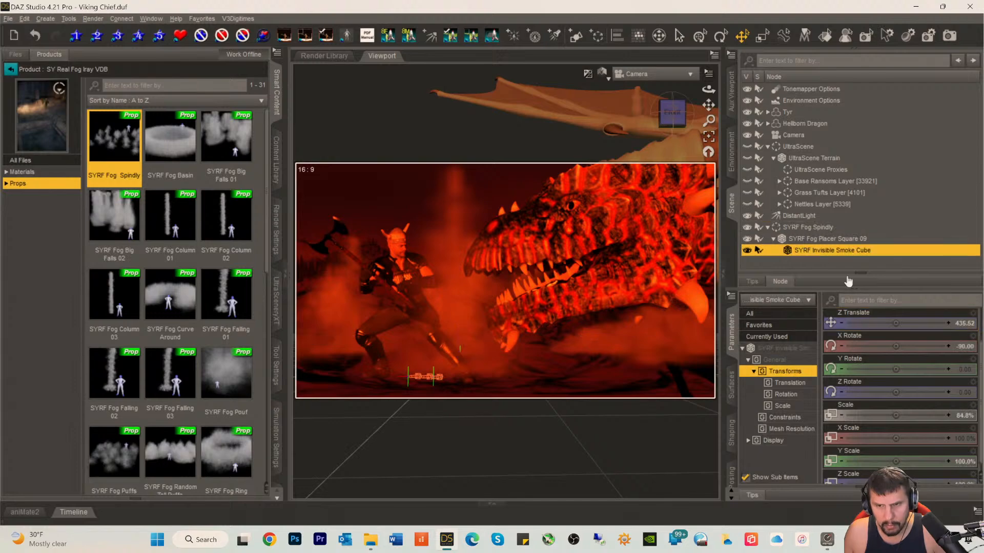
pyautogui.click(733, 379)
pyautogui.click(771, 358)
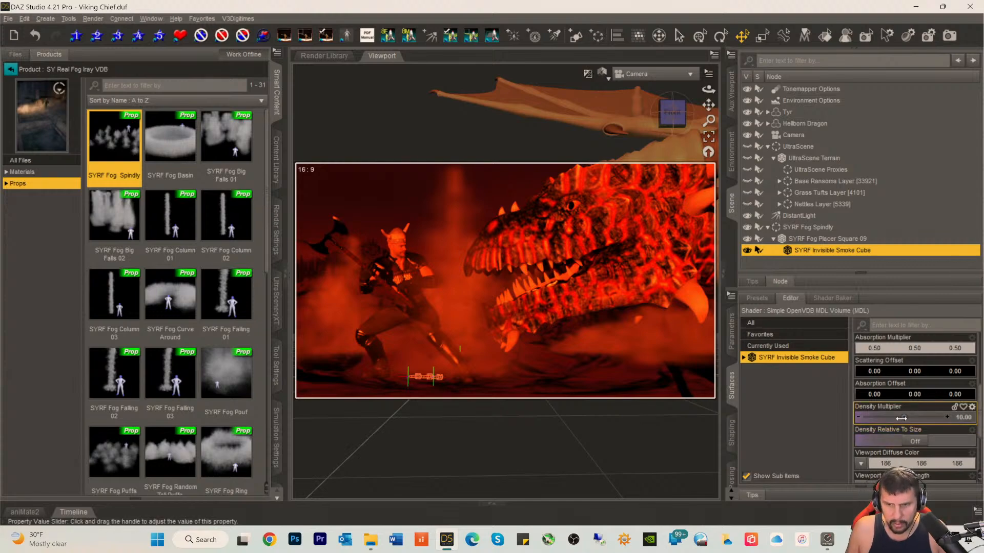
pyautogui.click(962, 418)
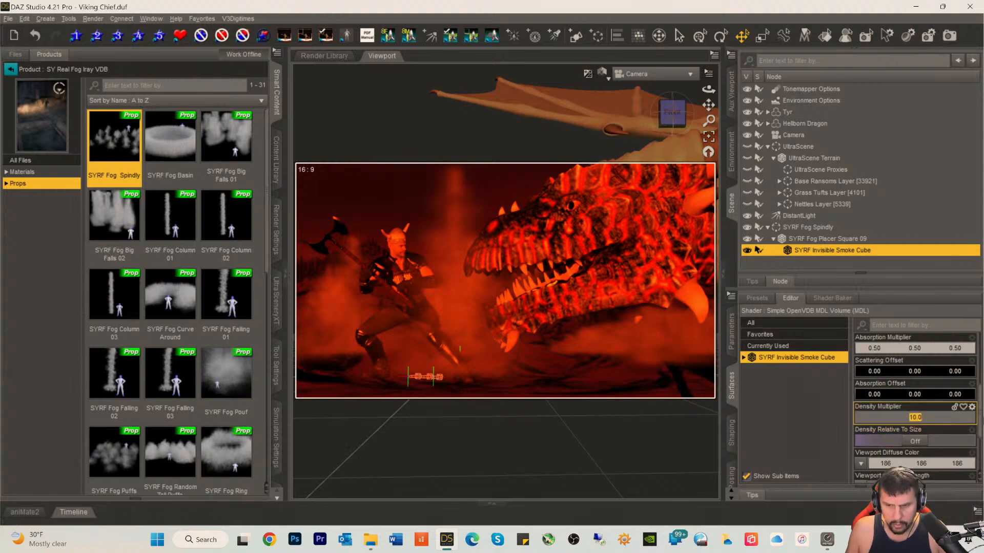
pyautogui.write('1')
pyautogui.press('Return')
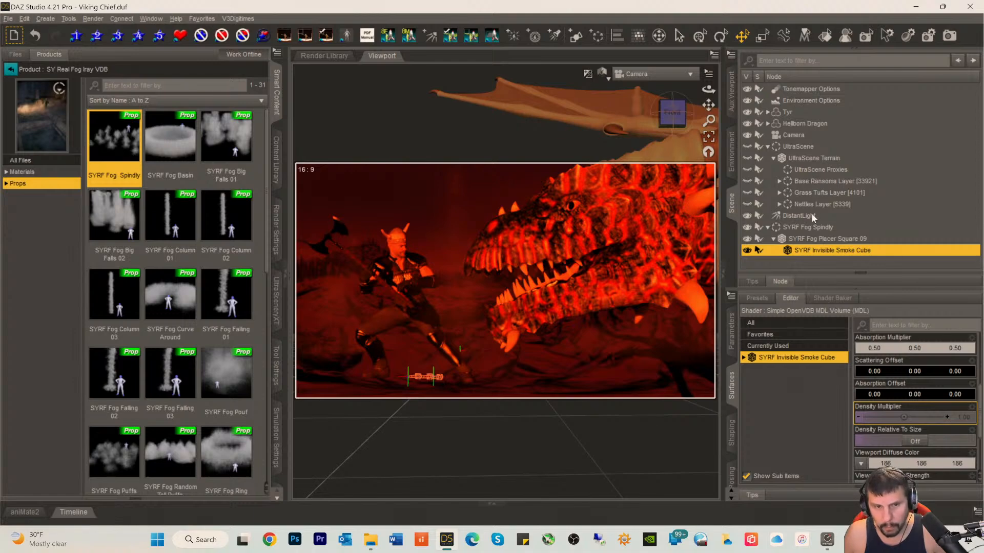
# - Show the UltraScene group with its terrain and plant layers again, and save the scene
pyautogui.click(784, 146)
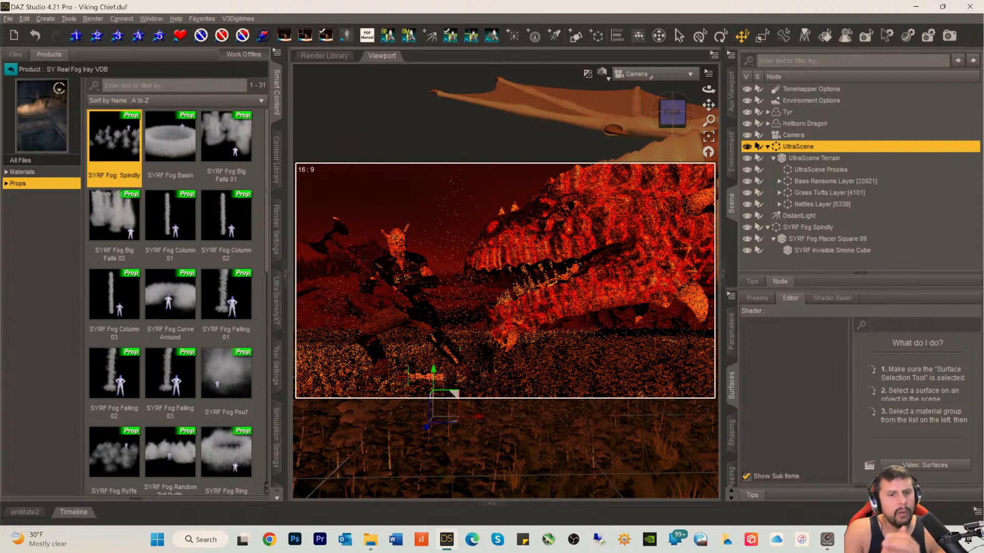
pyautogui.hotkey('ctrl', 's')
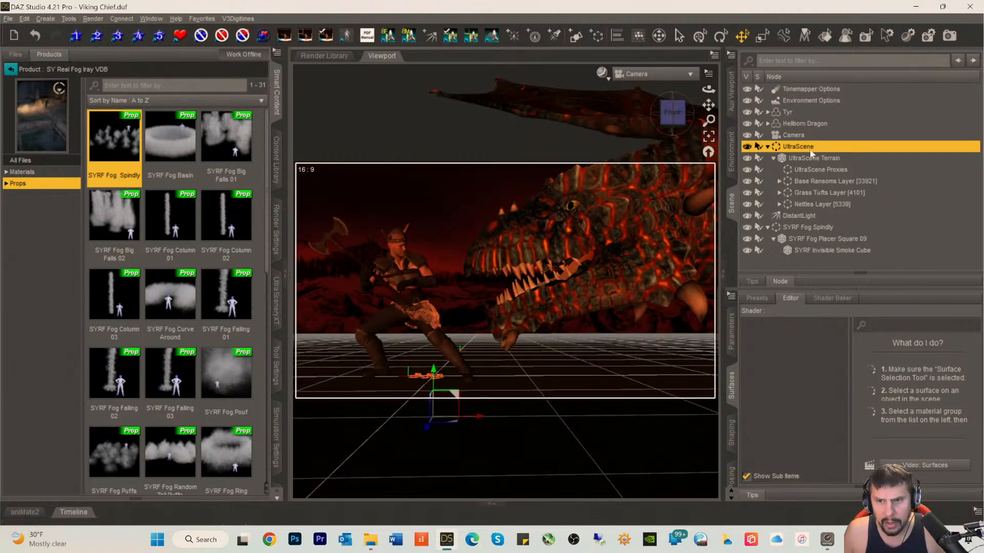
# - Brighten the environment backdrop's background colour to red 177, 18, 13
pyautogui.click(810, 101)
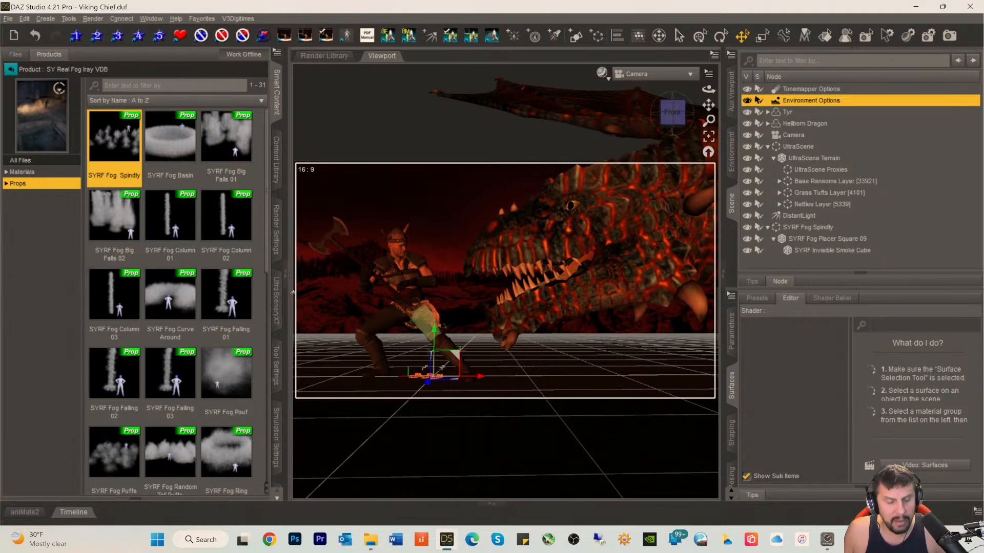
pyautogui.click(732, 163)
pyautogui.click(732, 163)
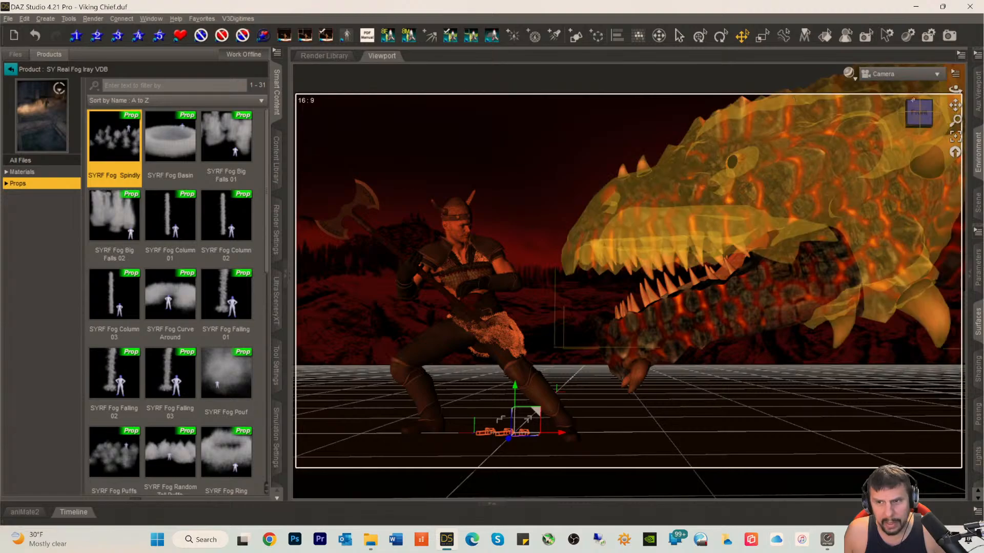
pyautogui.click(978, 153)
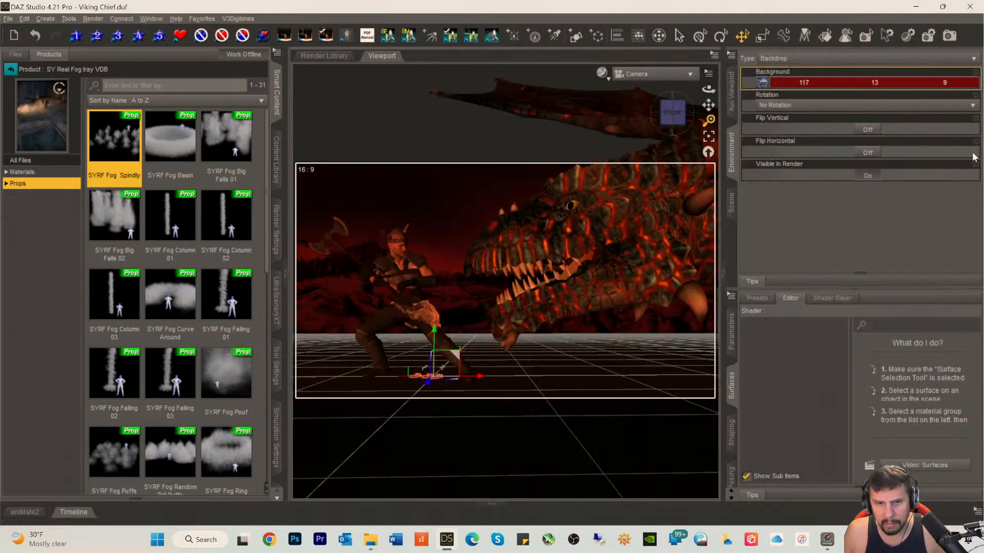
pyautogui.click(787, 83)
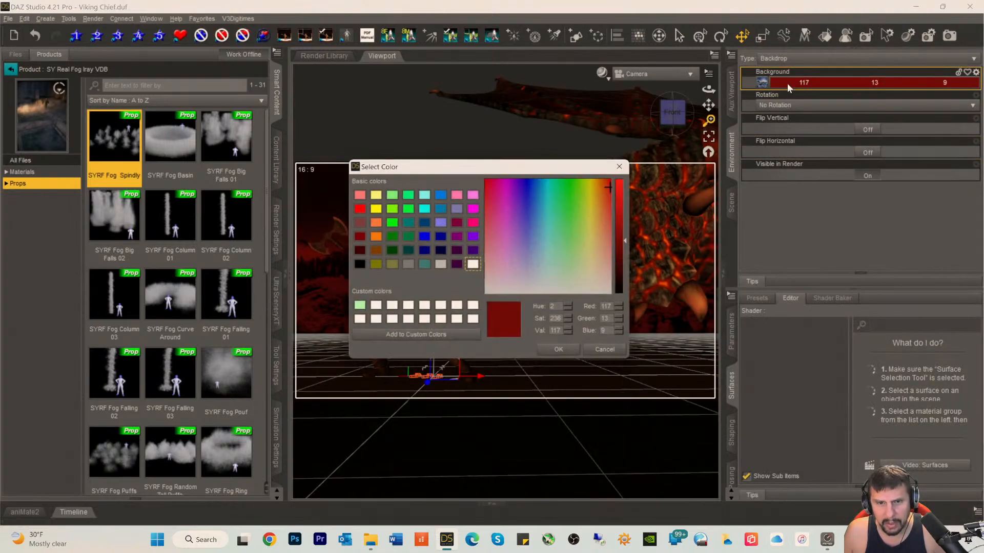
pyautogui.moveTo(625, 242); pyautogui.dragTo(627, 236)
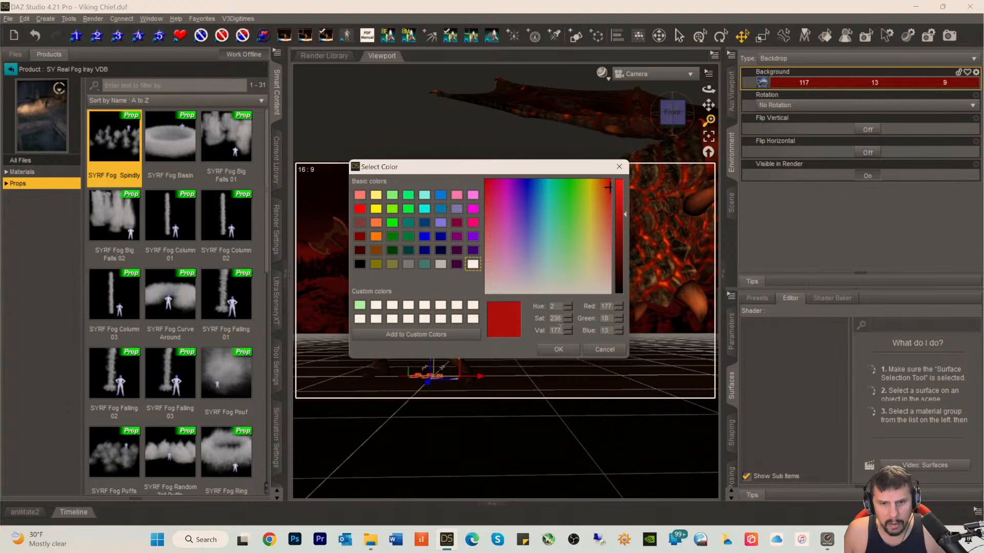
pyautogui.click(560, 349)
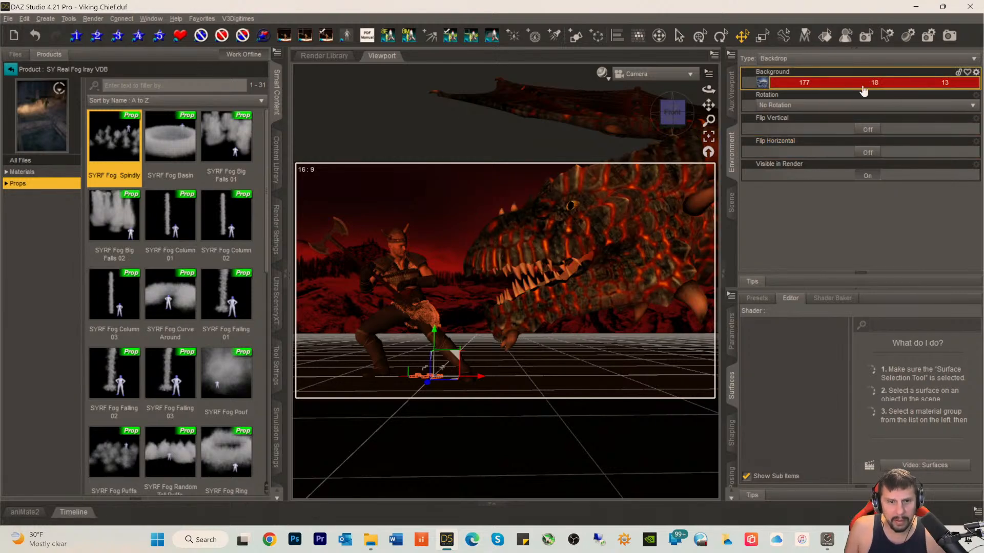
# - Shift the backdrop's background colour to an orange-red of 218, 51, 0 and save the scene
pyautogui.moveTo(944, 82); pyautogui.dragTo(936, 83)
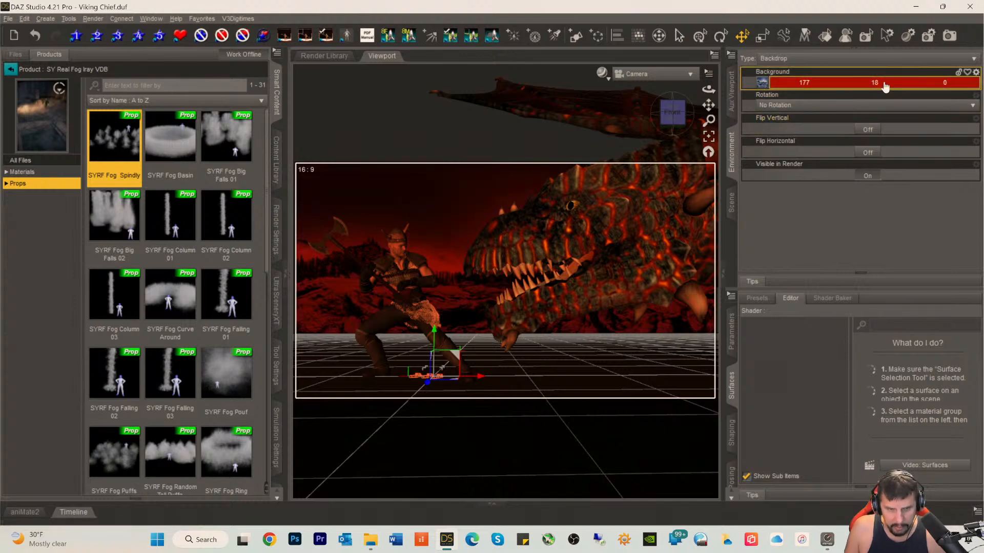
pyautogui.click(822, 83)
pyautogui.moveTo(623, 210); pyautogui.dragTo(605, 178)
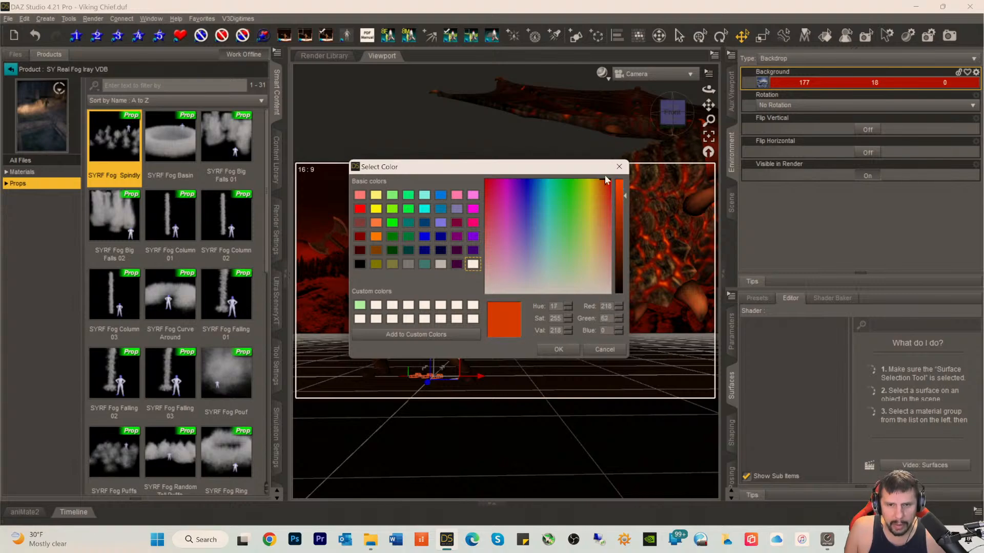
pyautogui.click(558, 350)
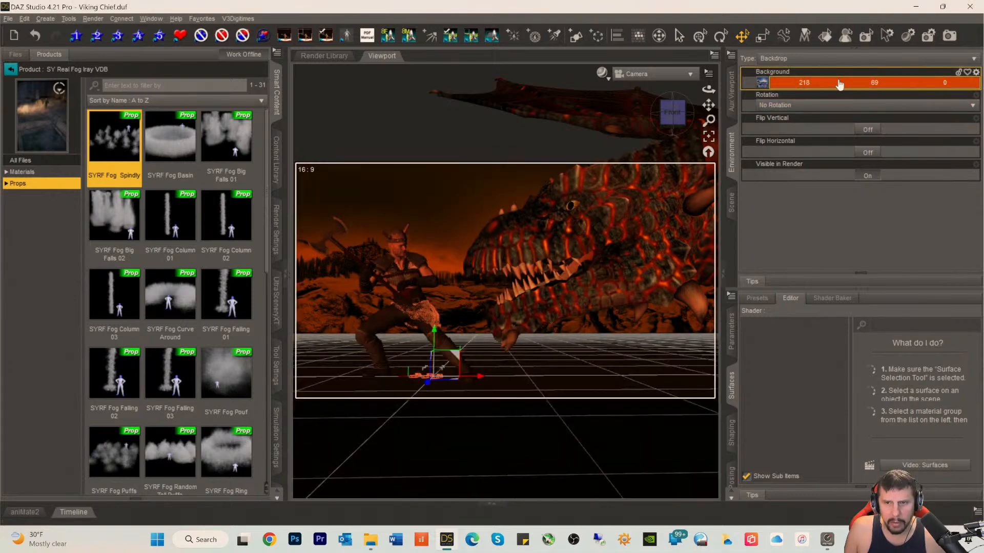
pyautogui.click(839, 84)
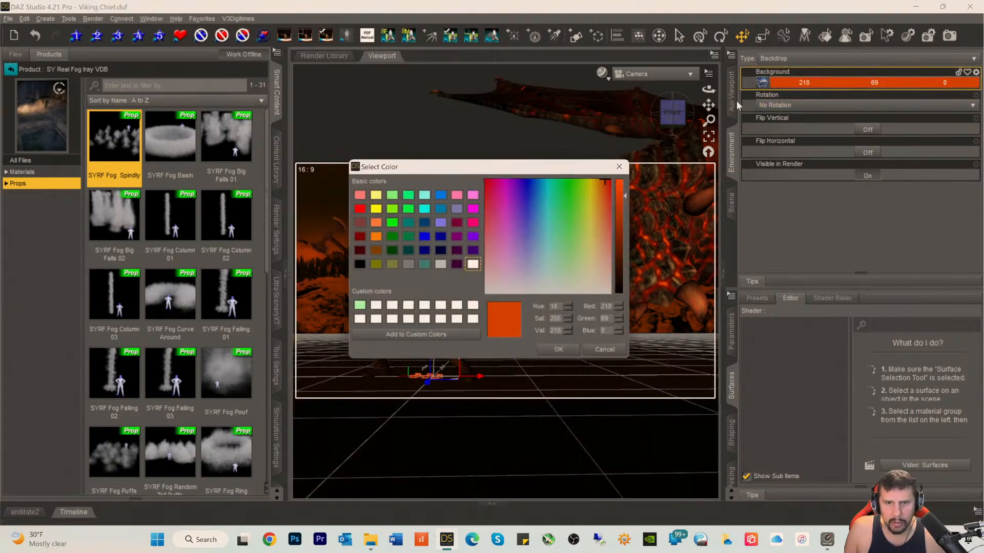
pyautogui.click(605, 179)
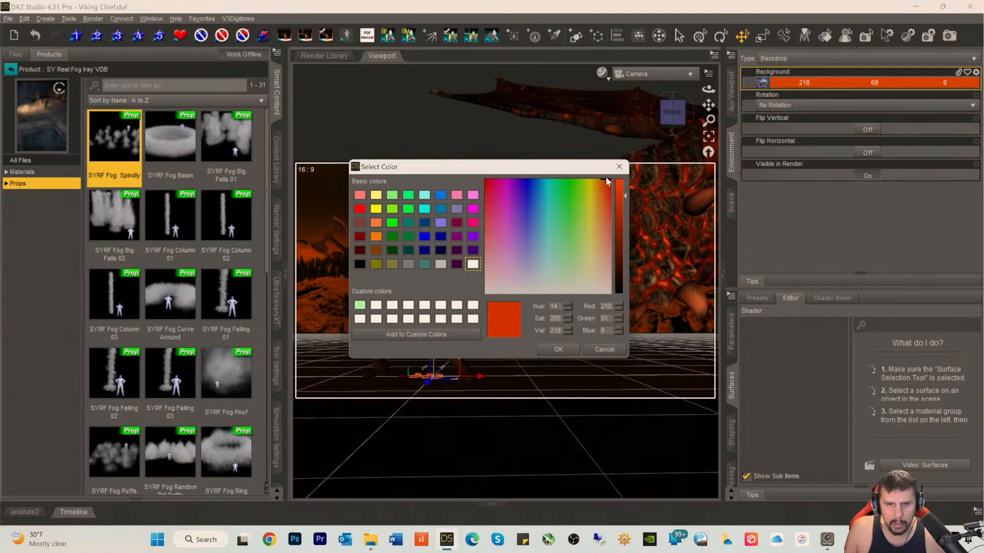
pyautogui.click(556, 349)
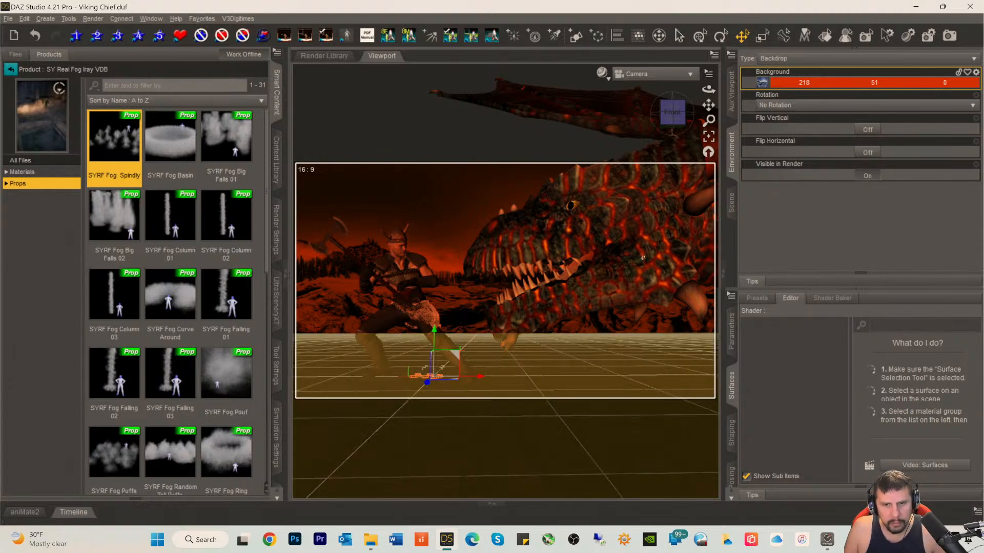
pyautogui.hotkey('ctrl', 's')
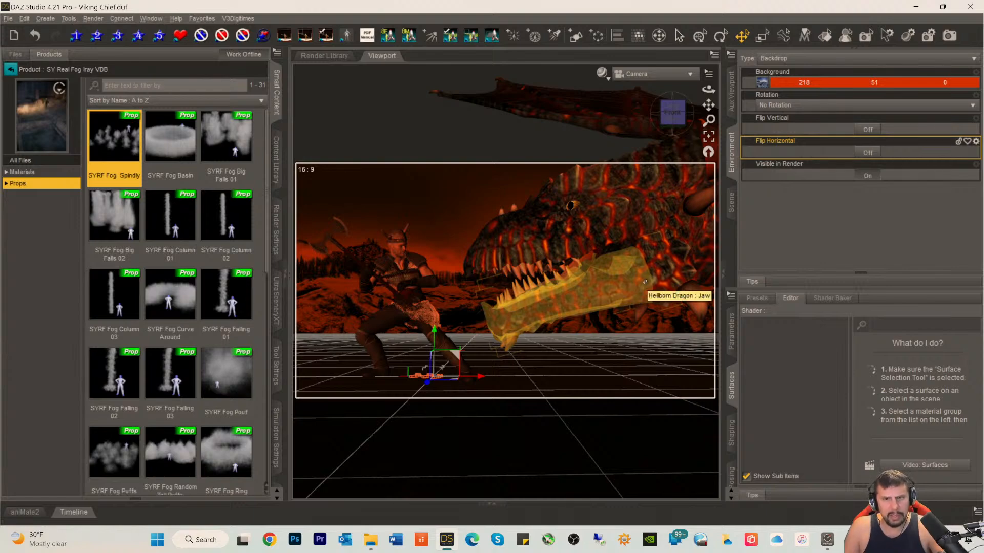
# - Switch the viewport to the Filament (PBR) draw style and check the image options of the backdrop background
pyautogui.click(603, 73)
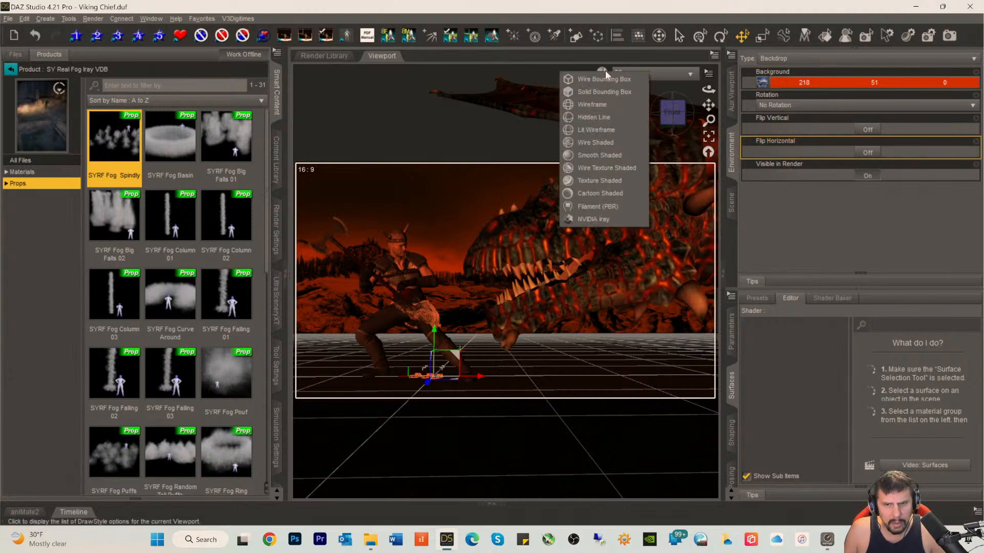
pyautogui.click(597, 208)
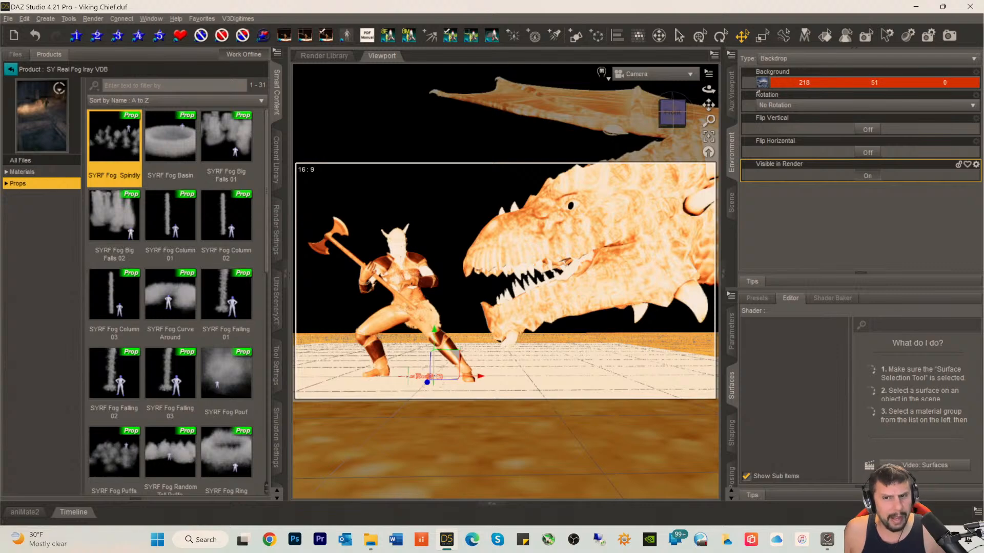
pyautogui.click(762, 83)
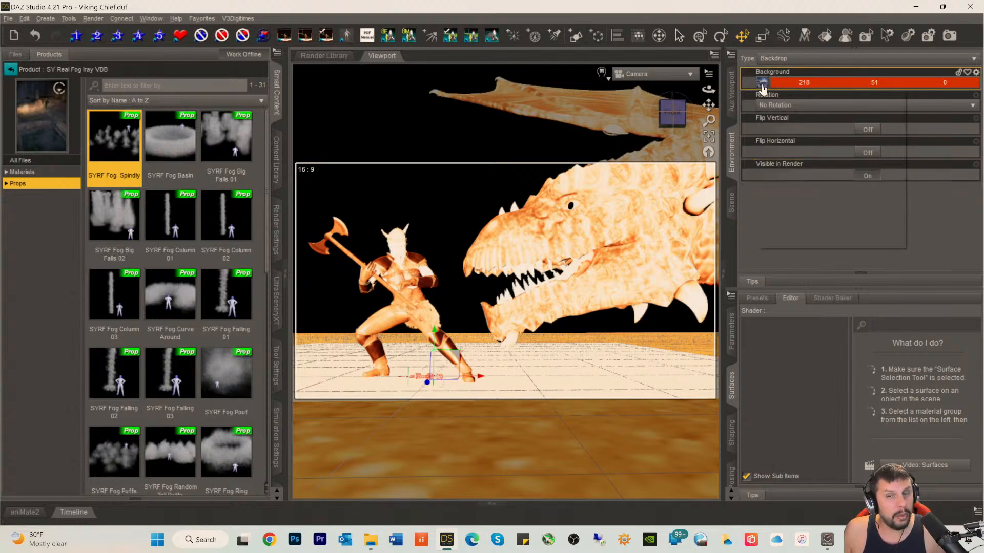
pyautogui.click(933, 224)
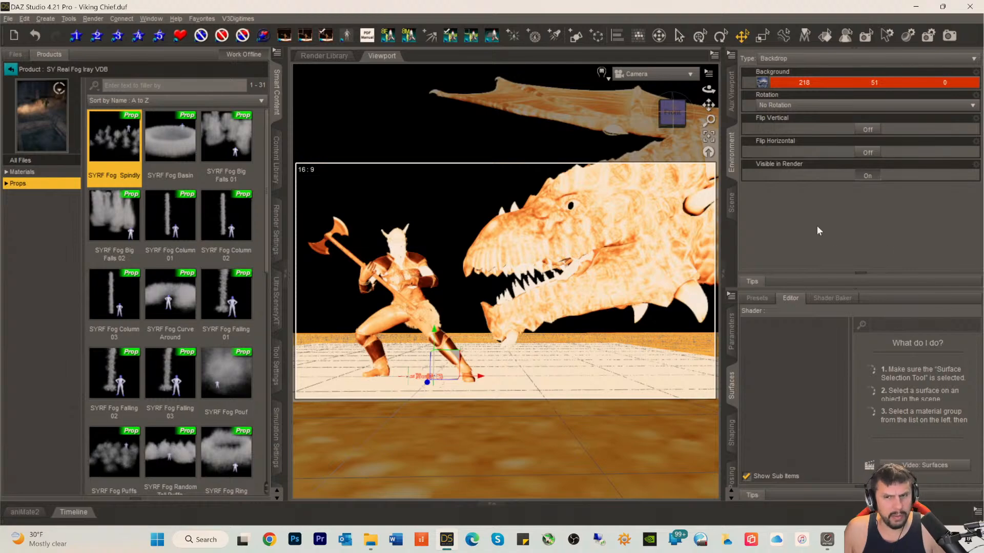
pyautogui.moveTo(765, 87)
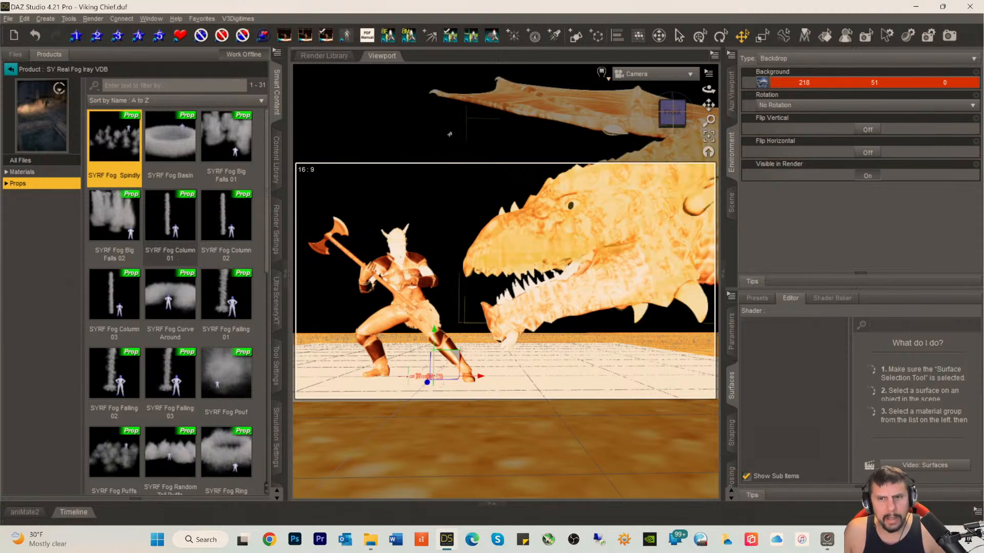
# - Set the global render pixel width to 2000, keeping the 16:9 proportions constrained
pyautogui.click(276, 220)
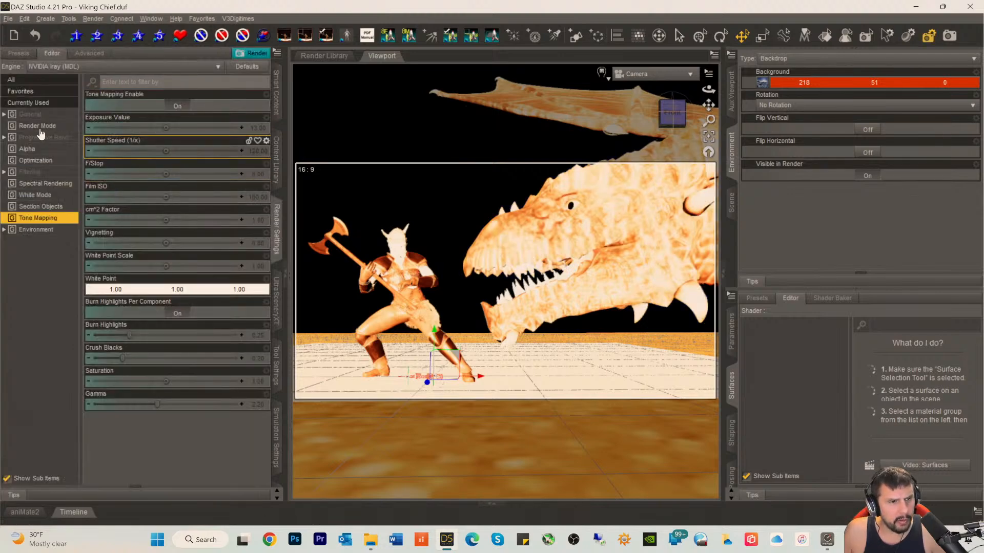
pyautogui.click(24, 115)
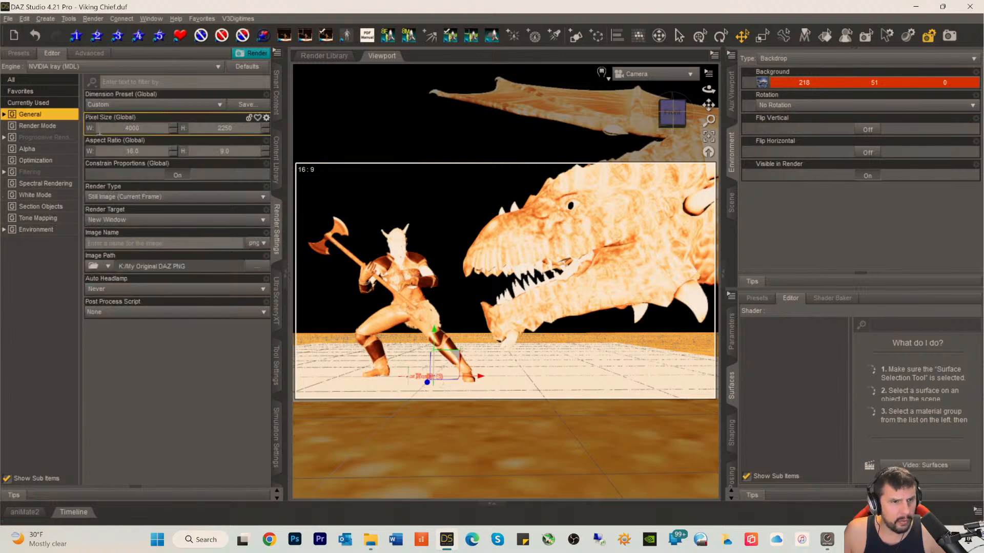
pyautogui.moveTo(143, 128); pyautogui.dragTo(77, 123)
pyautogui.write('20')
pyautogui.press('Return')
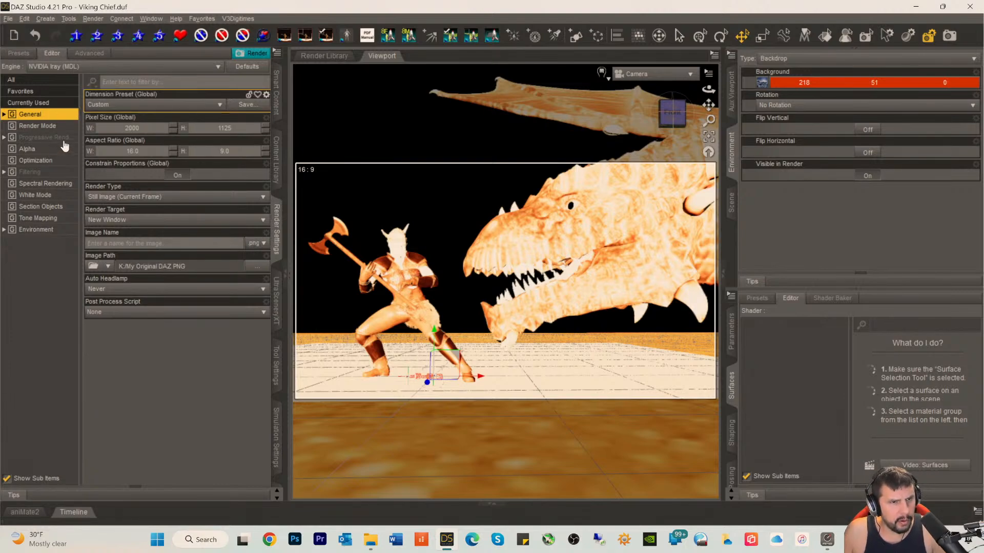
# - Raise the progressive rendering limits to 15000 max samples and 259200 seconds max time
pyautogui.click(28, 161)
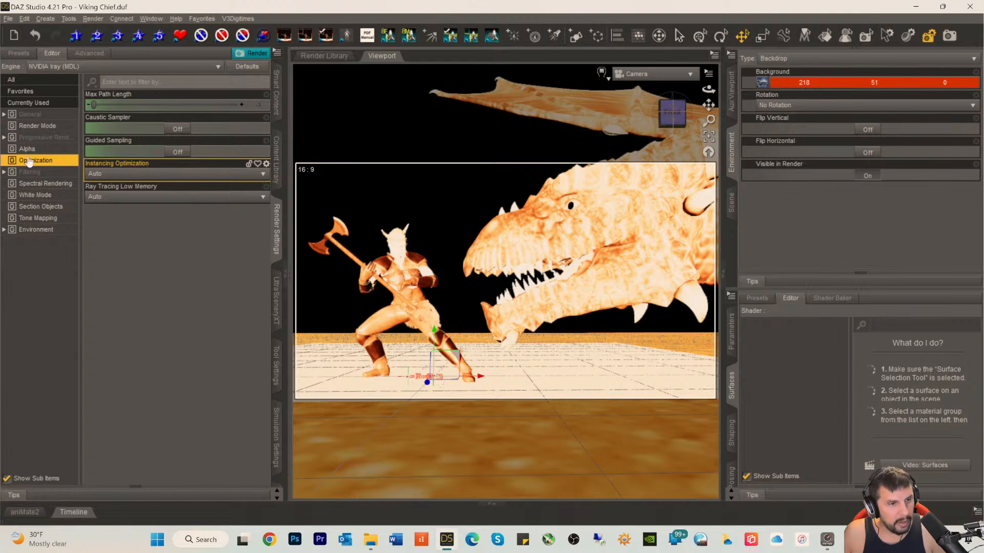
pyautogui.click(36, 140)
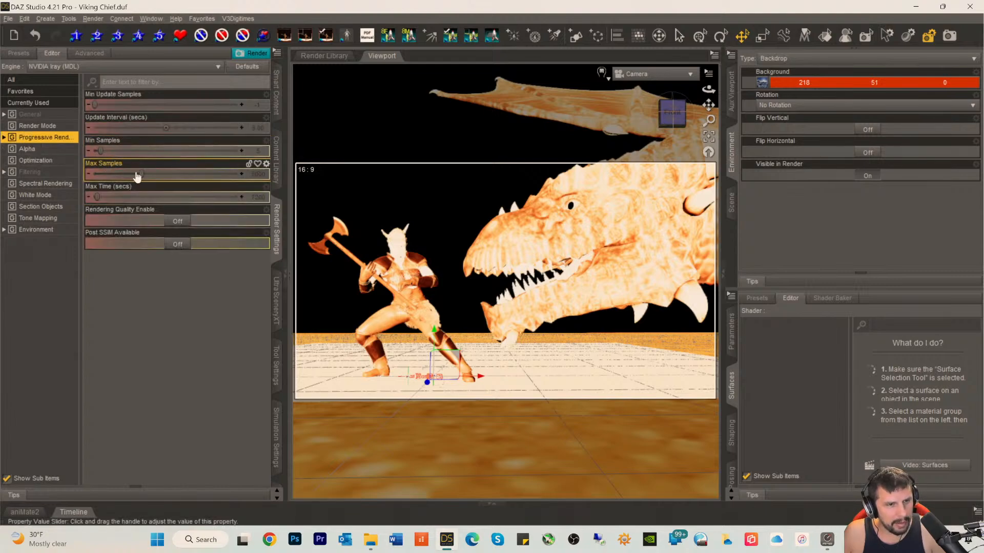
pyautogui.moveTo(137, 175); pyautogui.dragTo(135, 176)
pyautogui.moveTo(330, 182); pyautogui.dragTo(315, 181)
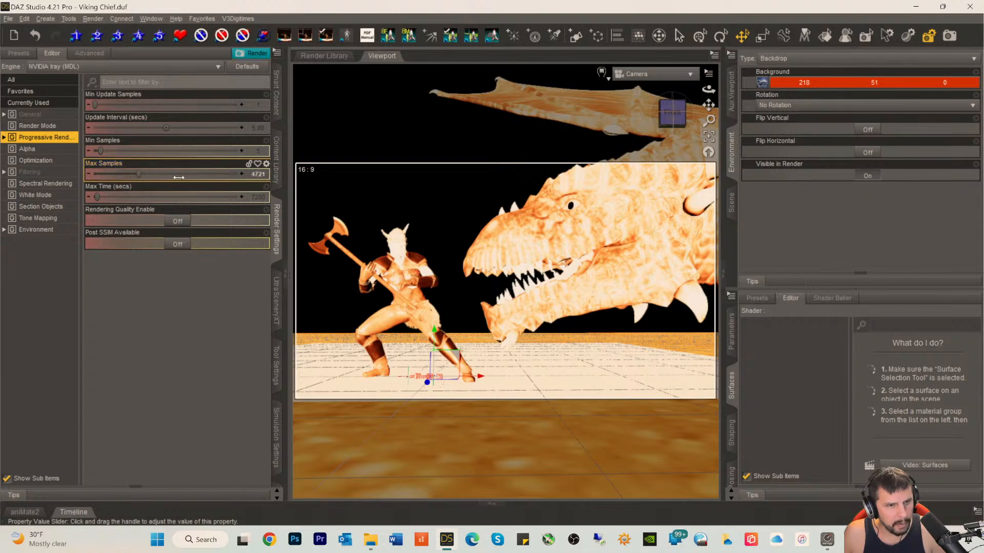
pyautogui.moveTo(96, 196); pyautogui.dragTo(95, 197)
pyautogui.moveTo(263, 209); pyautogui.dragTo(277, 209)
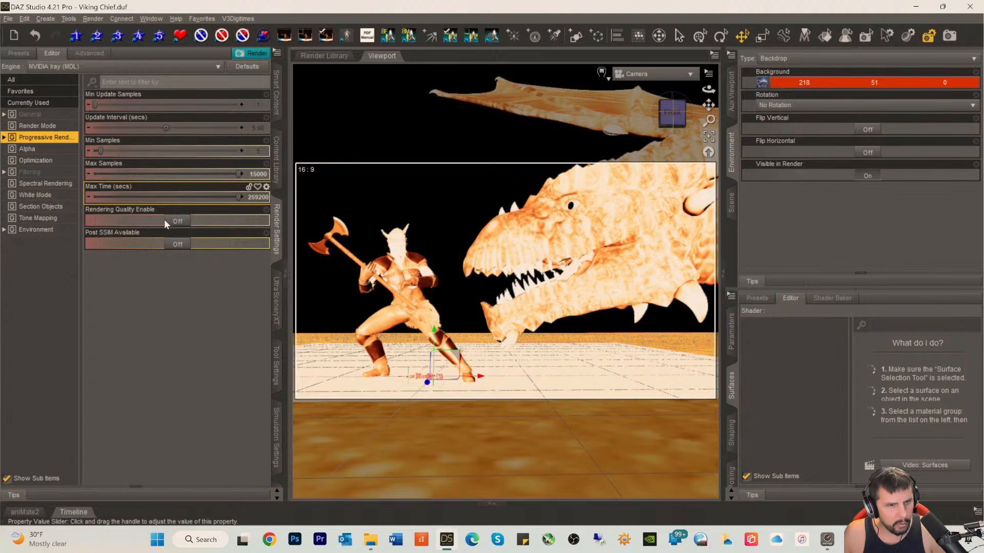
# - Start the Iray render in a new window and bring its progress log to the front
pyautogui.click(948, 37)
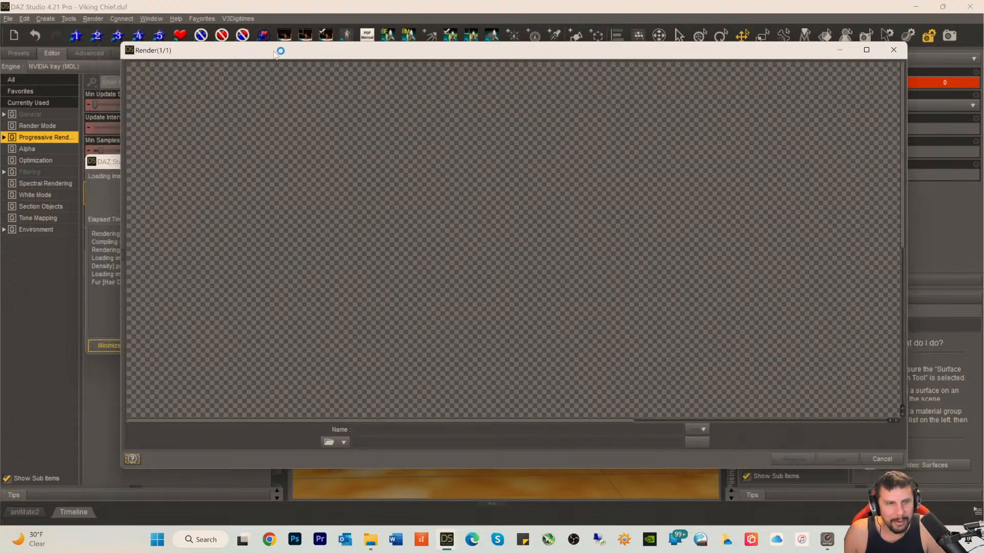
pyautogui.moveTo(274, 52); pyautogui.dragTo(307, 51)
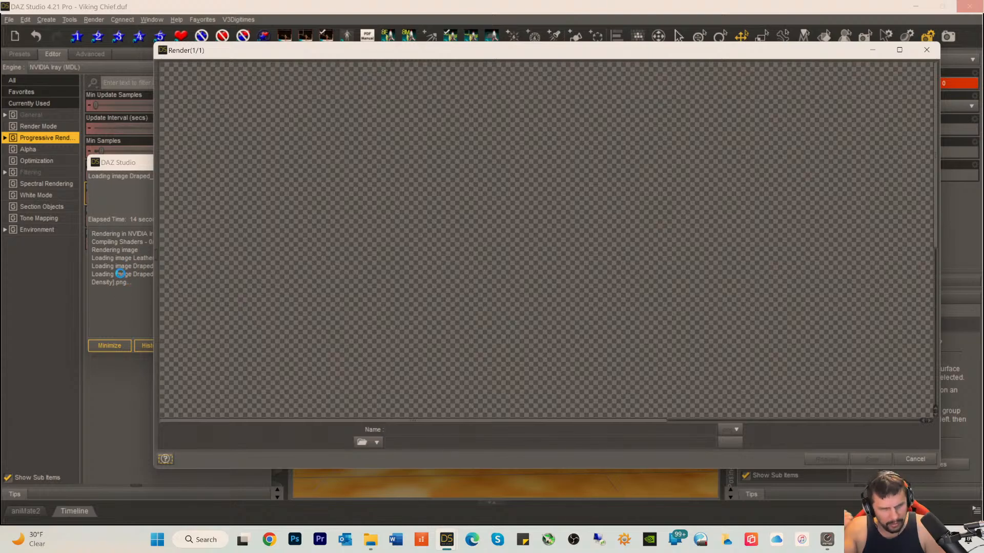
pyautogui.moveTo(106, 266); pyautogui.dragTo(119, 275)
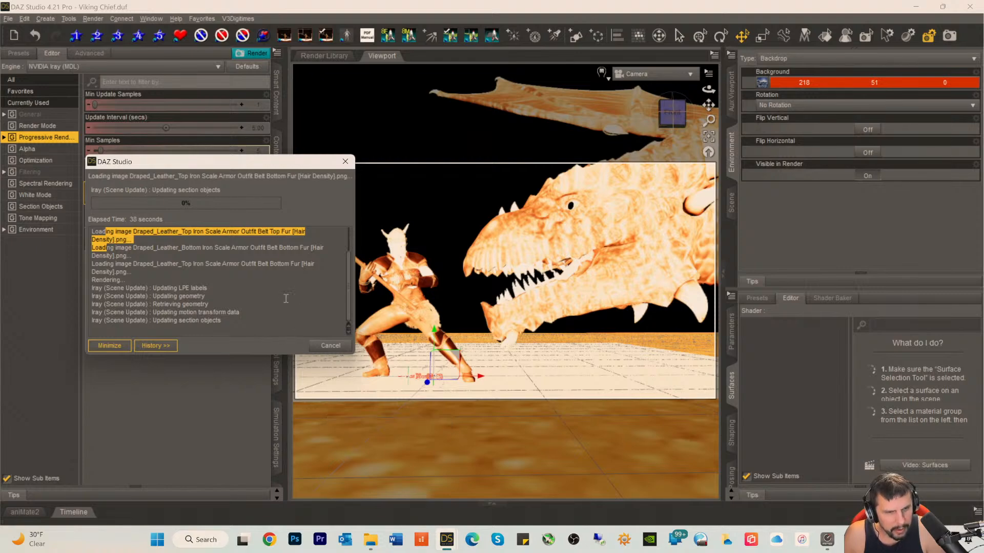
pyautogui.click(256, 292)
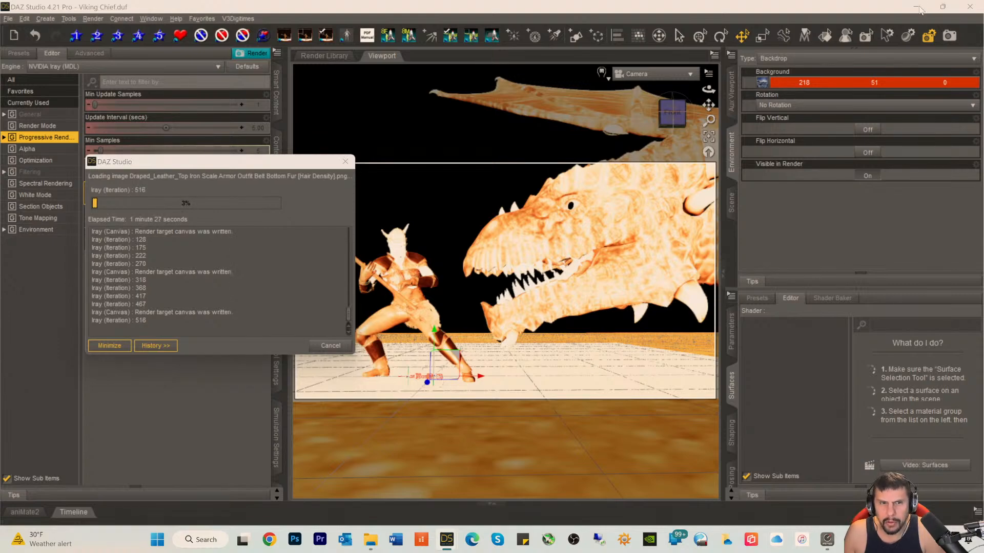
# - Switch from the render progress log to the render image window
pyautogui.rightClick(447, 541)
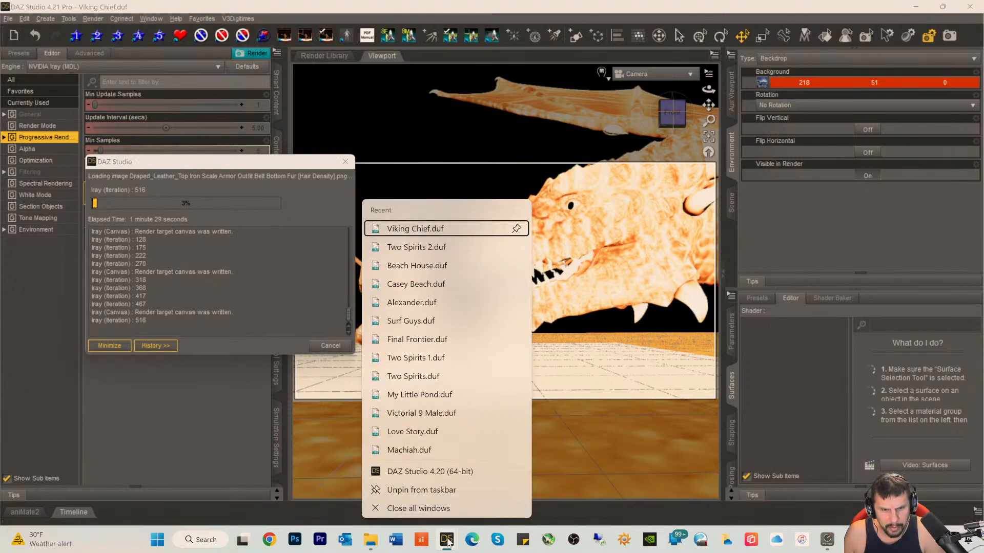
pyautogui.click(380, 471)
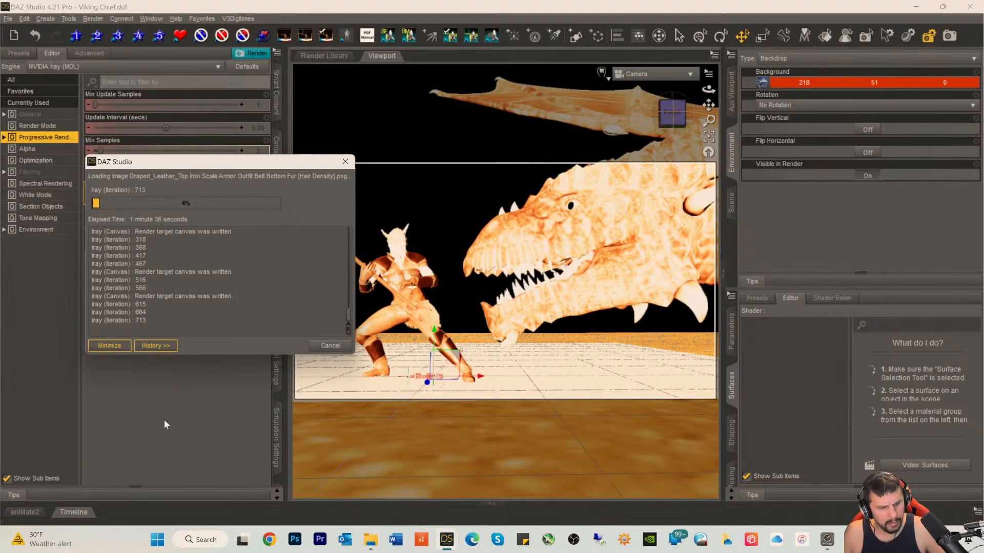
pyautogui.hotkey('alt', 'Tab')
pyautogui.click(388, 289)
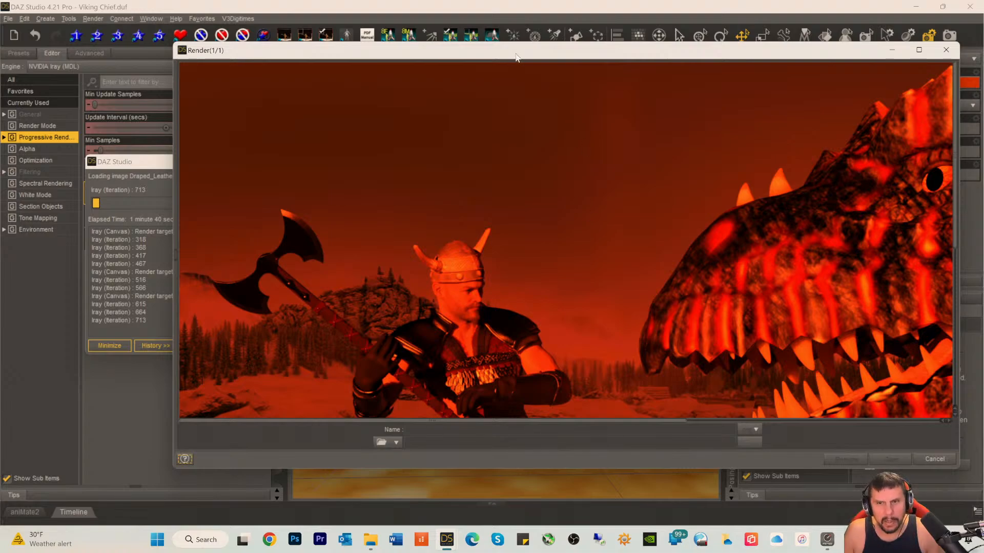
# - Examine the Viking, the background landscape and the flower field in the ongoing render
pyautogui.moveTo(520, 60); pyautogui.dragTo(411, 58)
pyautogui.scroll(-5, 458, 215)
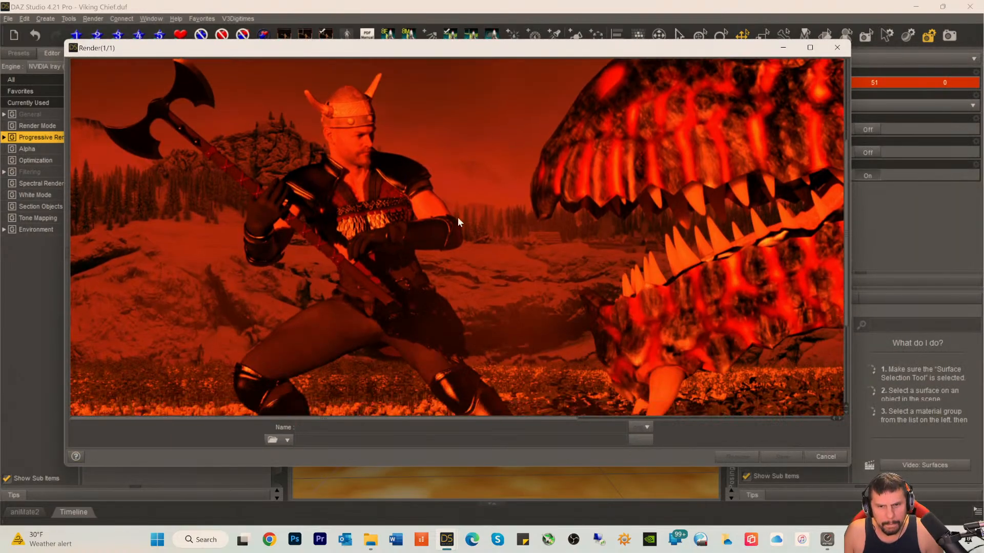
pyautogui.scroll(5, 456, 220)
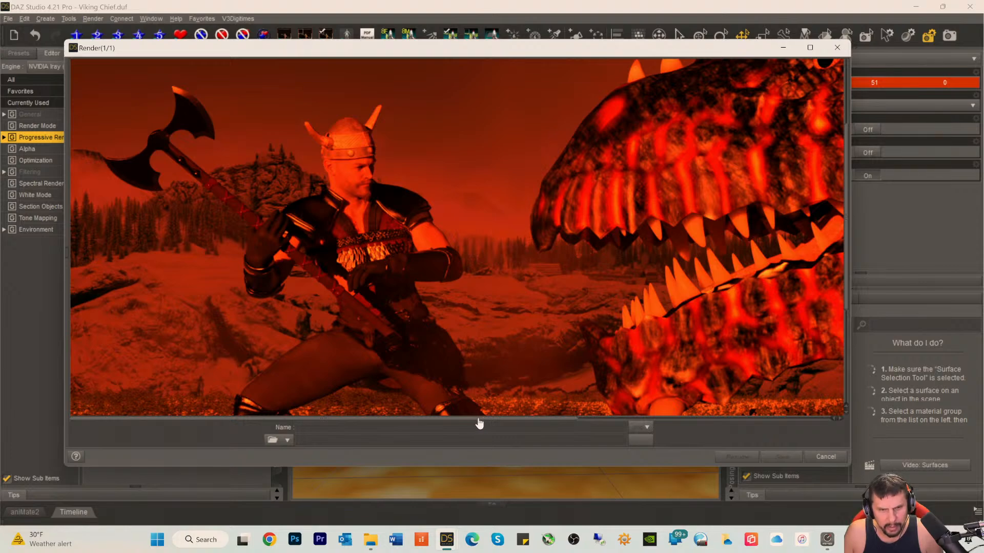
pyautogui.moveTo(477, 423)
pyautogui.mouseDown()
pyautogui.moveTo(630, 424)
pyautogui.moveTo(459, 424)
pyautogui.mouseUp()
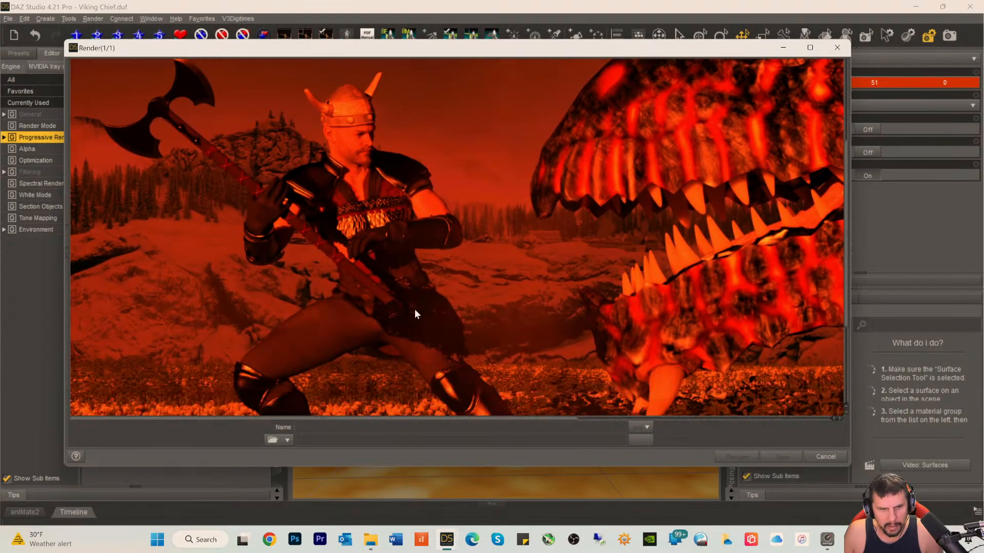
pyautogui.scroll(-3, 415, 314)
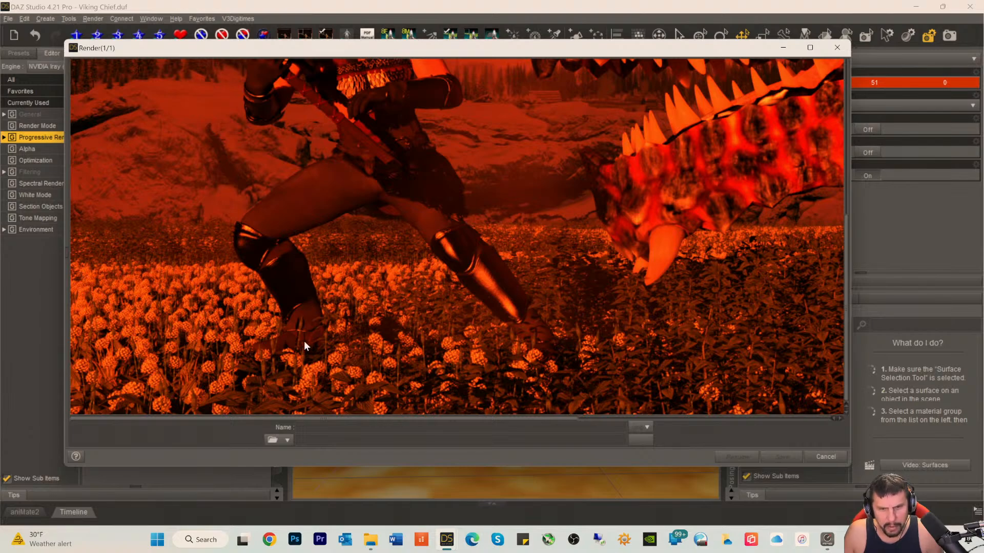
pyautogui.scroll(5, 303, 340)
pyautogui.scroll(1, 235, 300)
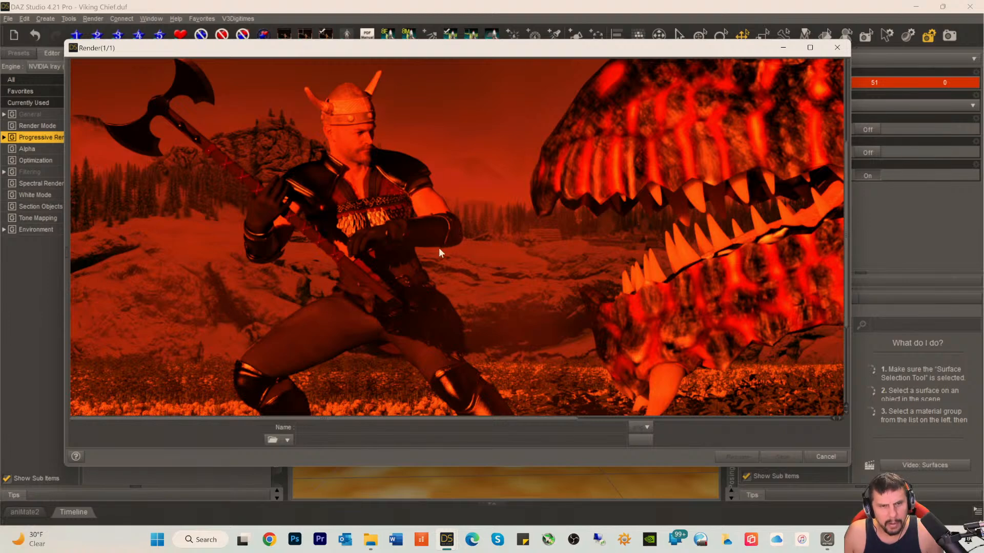
pyautogui.scroll(3, 478, 253)
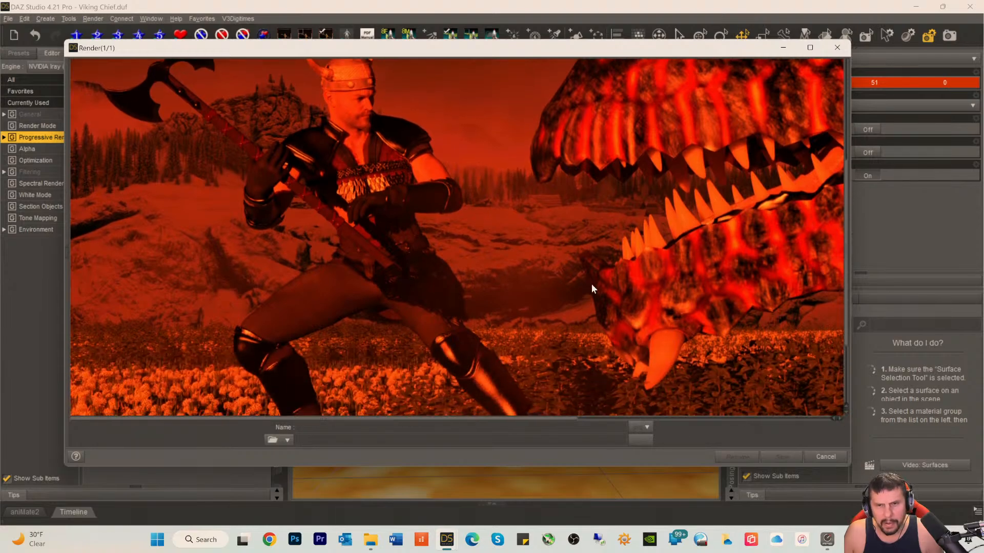
# - Examine the dragon's head, teeth, scales and lower jaw in the ongoing render
pyautogui.moveTo(456, 419); pyautogui.dragTo(726, 435)
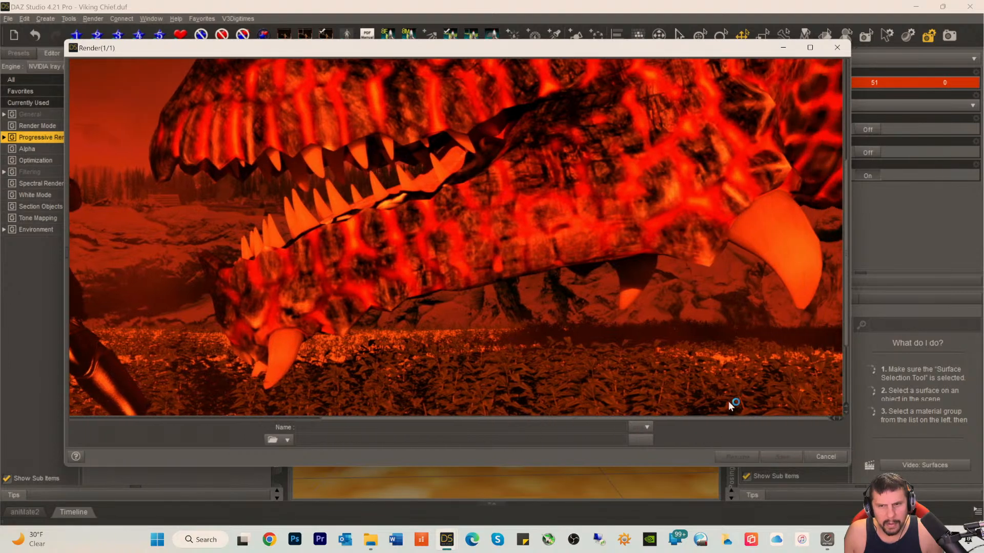
pyautogui.scroll(3, 692, 358)
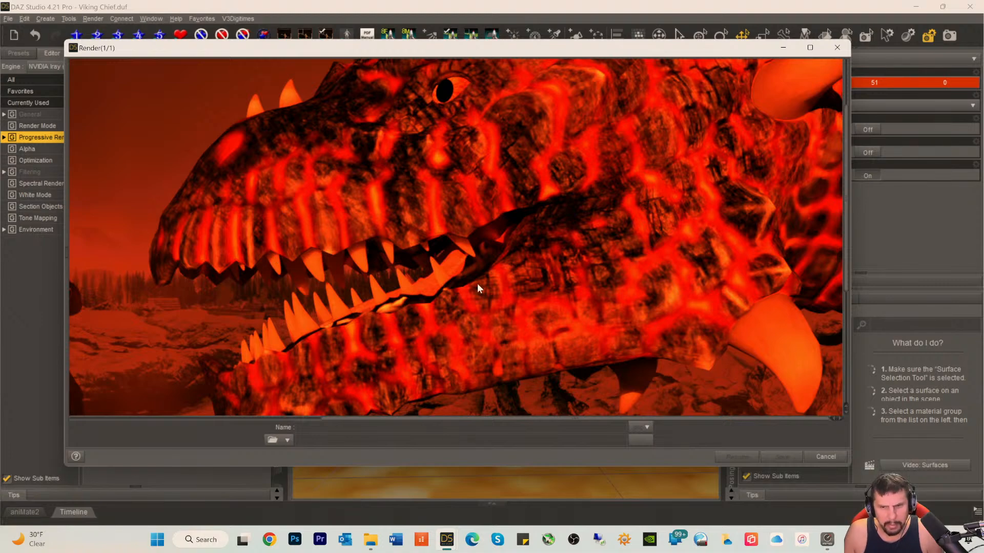
pyautogui.scroll(-3, 477, 284)
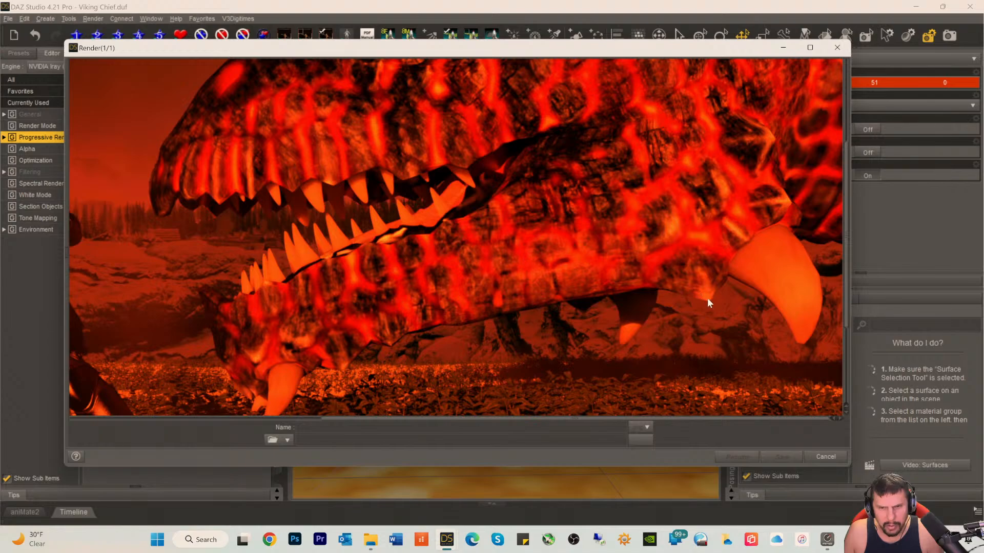
pyautogui.scroll(3, 425, 266)
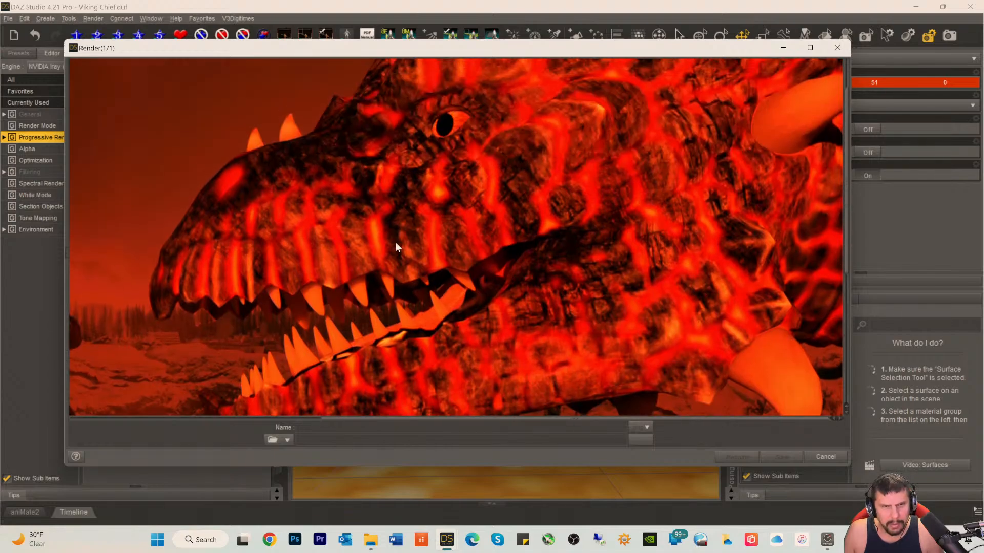
pyautogui.scroll(3, 507, 202)
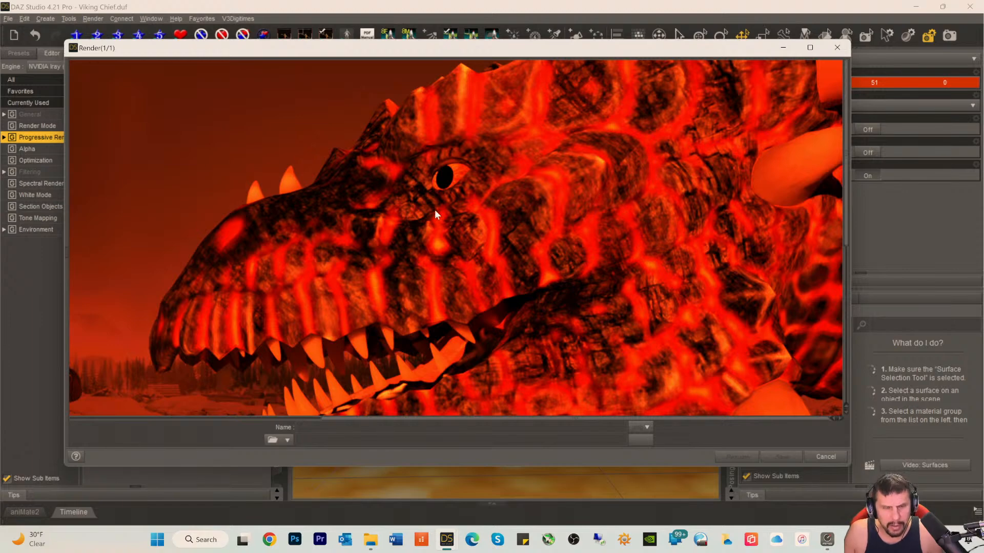
pyautogui.scroll(-3, 376, 223)
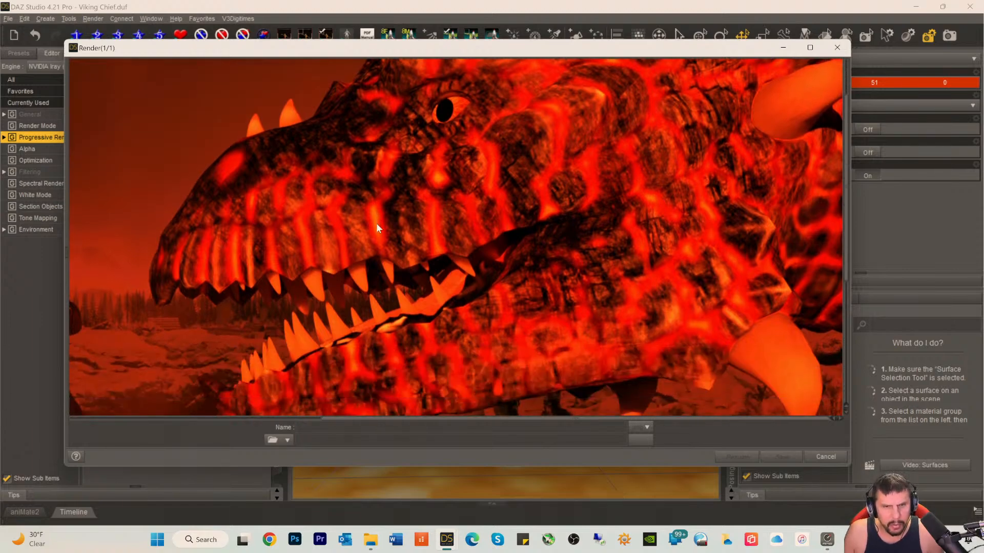
pyautogui.scroll(-2, 366, 224)
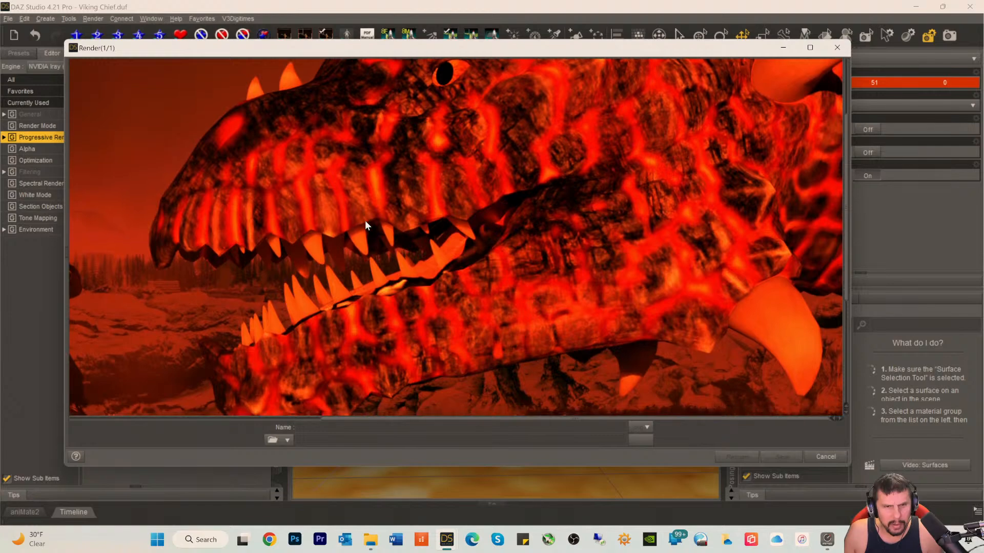
pyautogui.scroll(3, 442, 192)
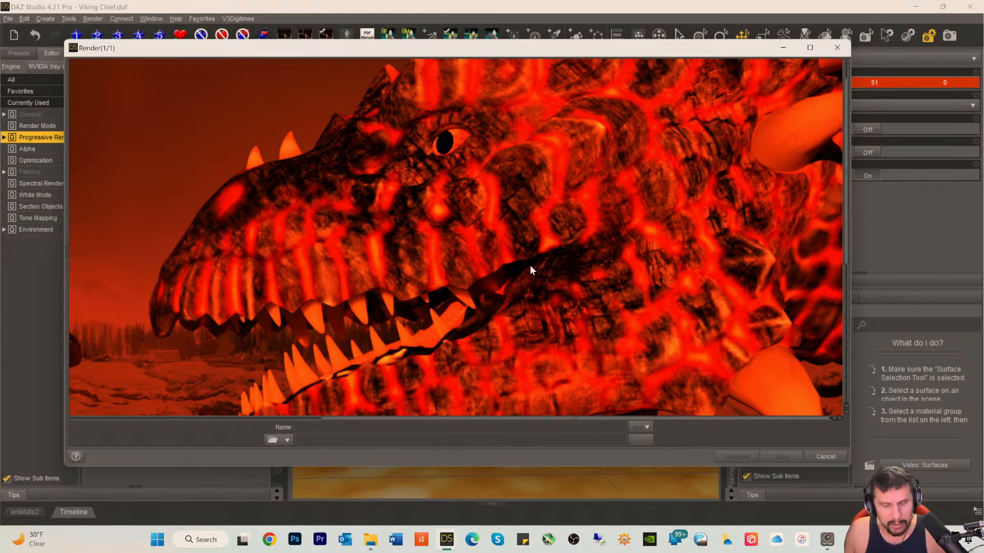
pyautogui.scroll(-5, 481, 208)
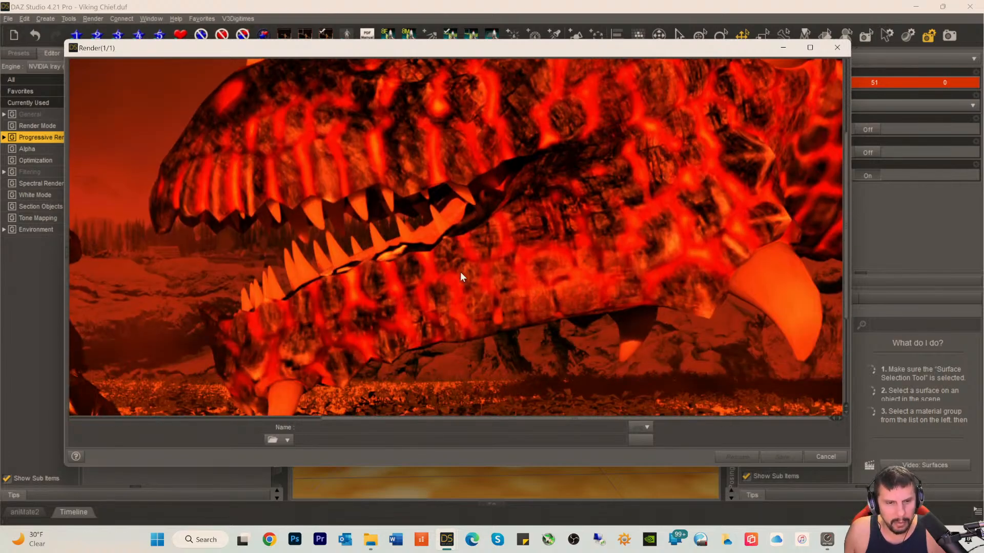
pyautogui.scroll(-2, 457, 273)
pyautogui.scroll(5, 457, 271)
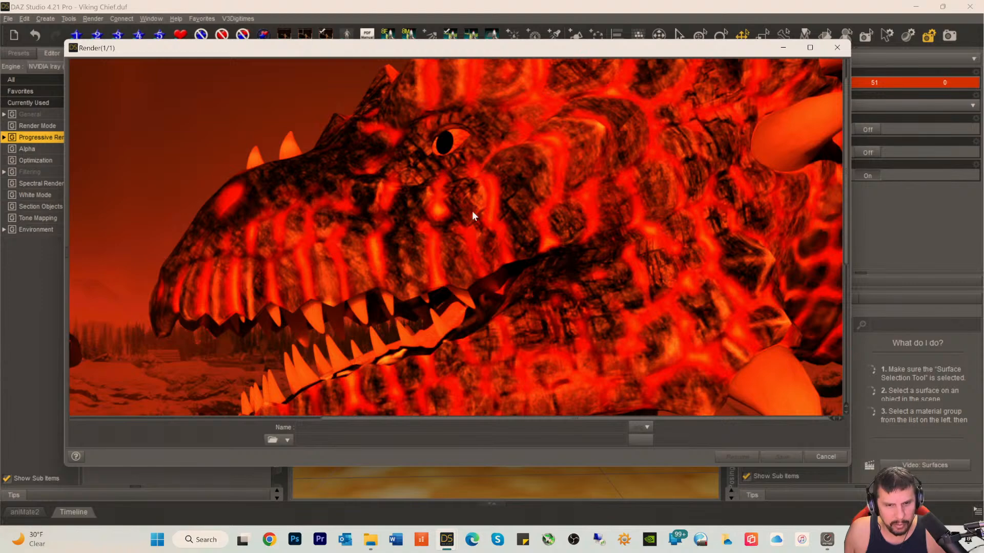
pyautogui.scroll(-3, 474, 221)
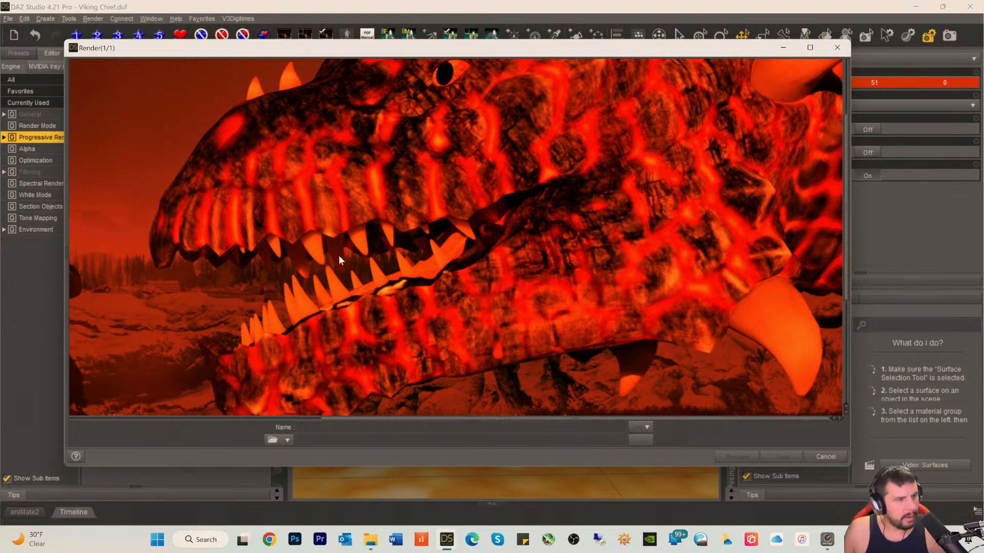
# - Recheck the Viking and flowers in the render and consult the iteration progress log
pyautogui.moveTo(496, 423); pyautogui.dragTo(192, 421)
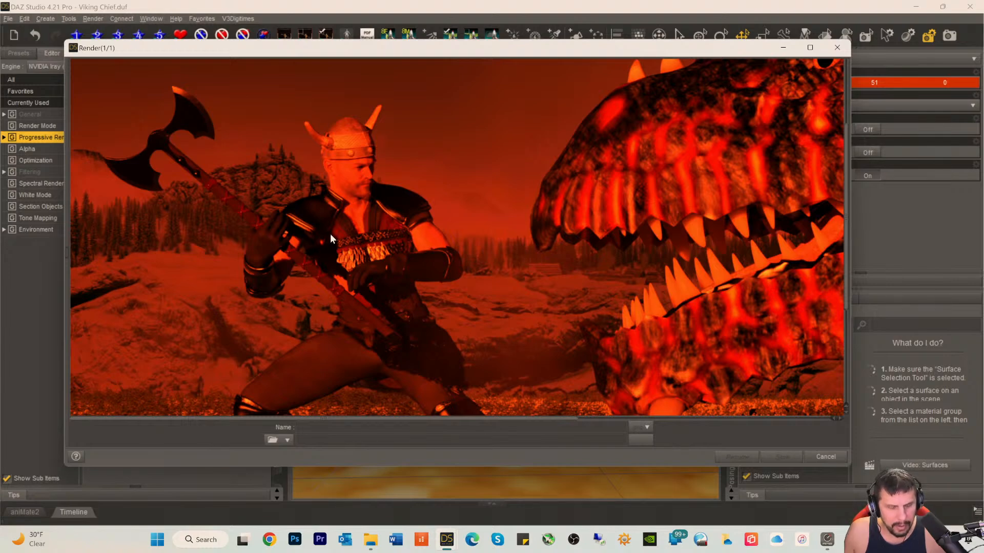
pyautogui.scroll(-5, 316, 266)
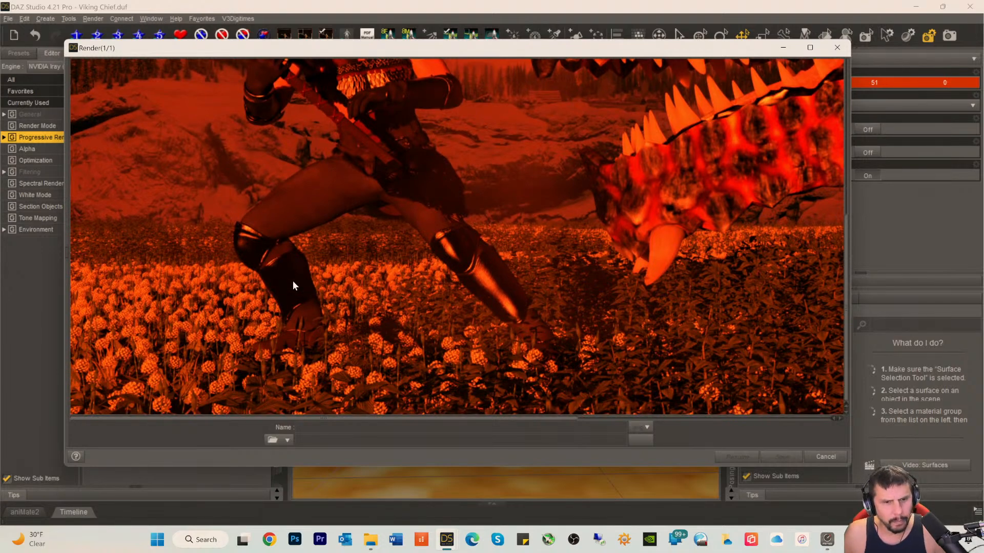
pyautogui.click(49, 313)
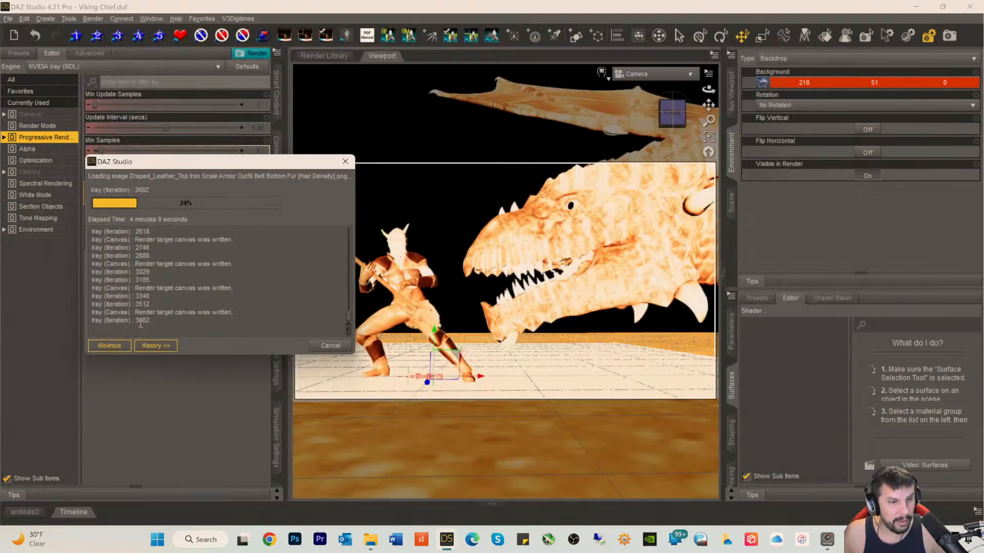
pyautogui.moveTo(194, 162); pyautogui.dragTo(172, 159)
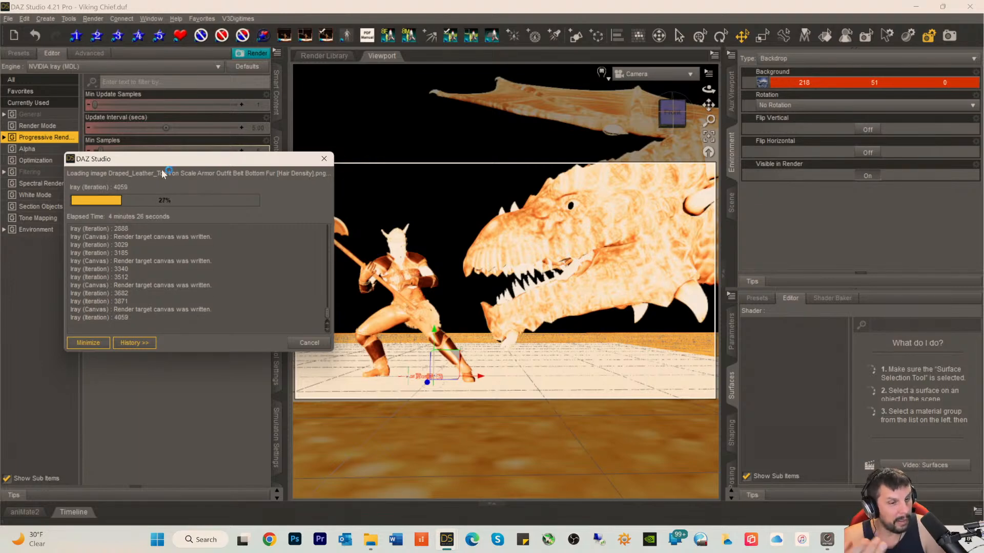
# - Stop the running render early and review the Viking and dragon in the resulting image
pyautogui.click(294, 341)
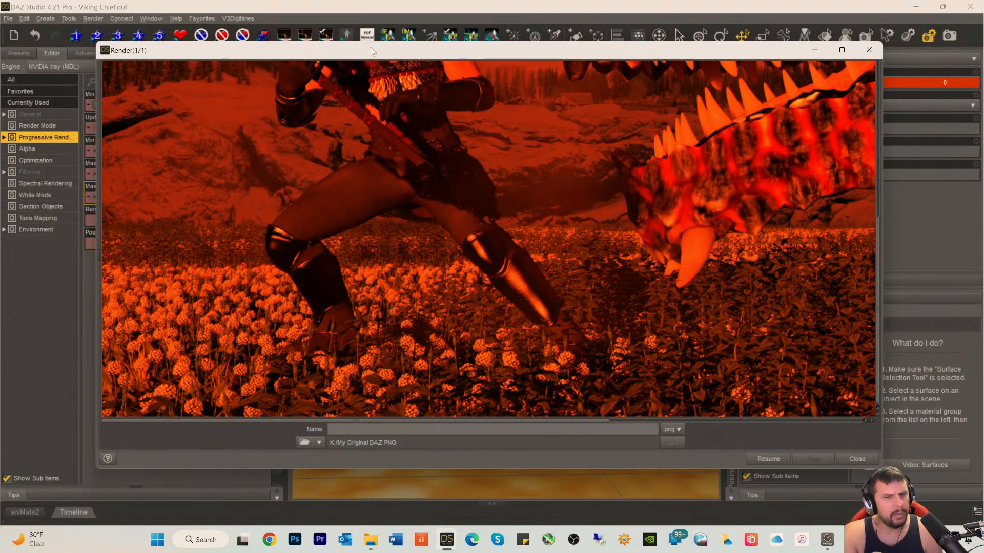
pyautogui.scroll(5, 472, 193)
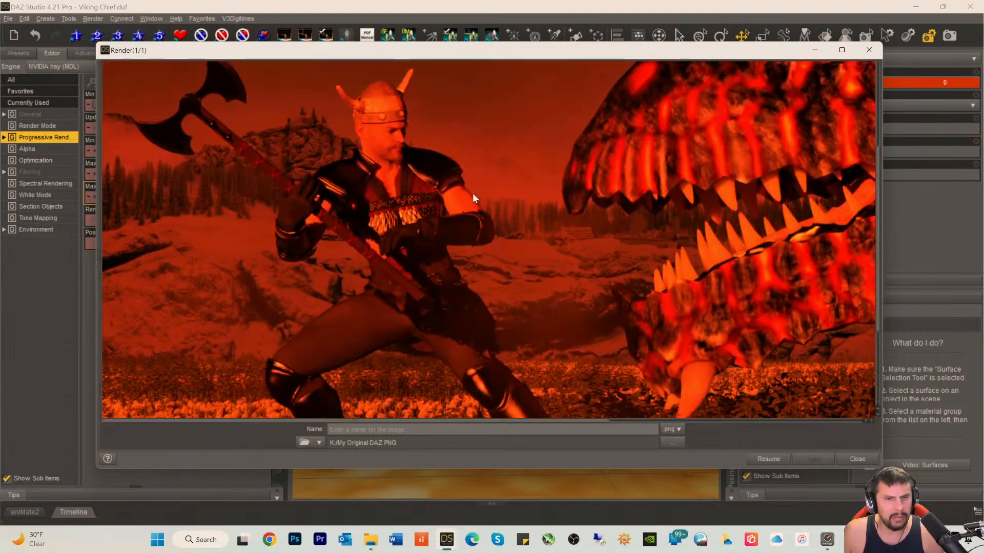
pyautogui.scroll(-4, 378, 191)
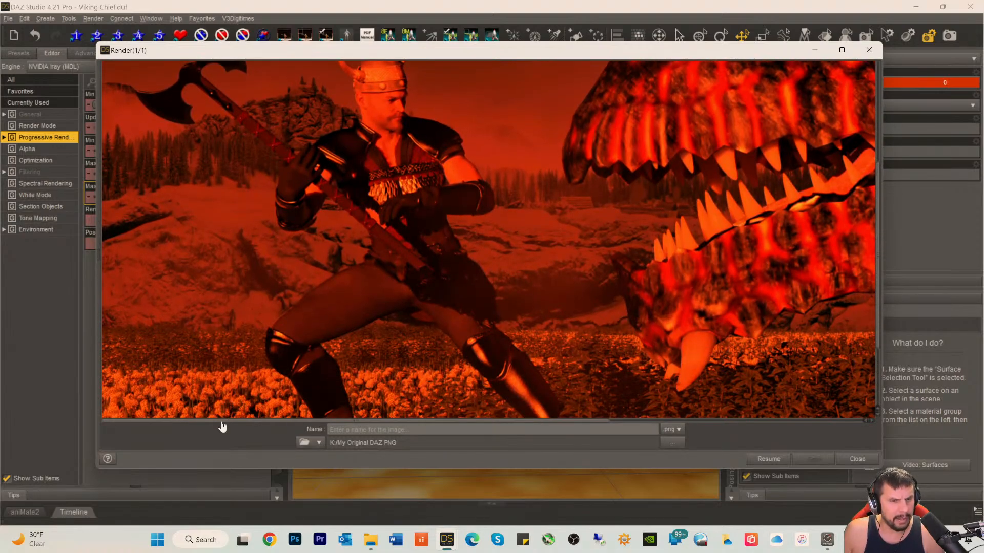
# - Review the Viking, his axe and the flower field beside the dragon's jaws in the stopped render
pyautogui.moveTo(222, 422); pyautogui.dragTo(189, 426)
pyautogui.scroll(4, 275, 300)
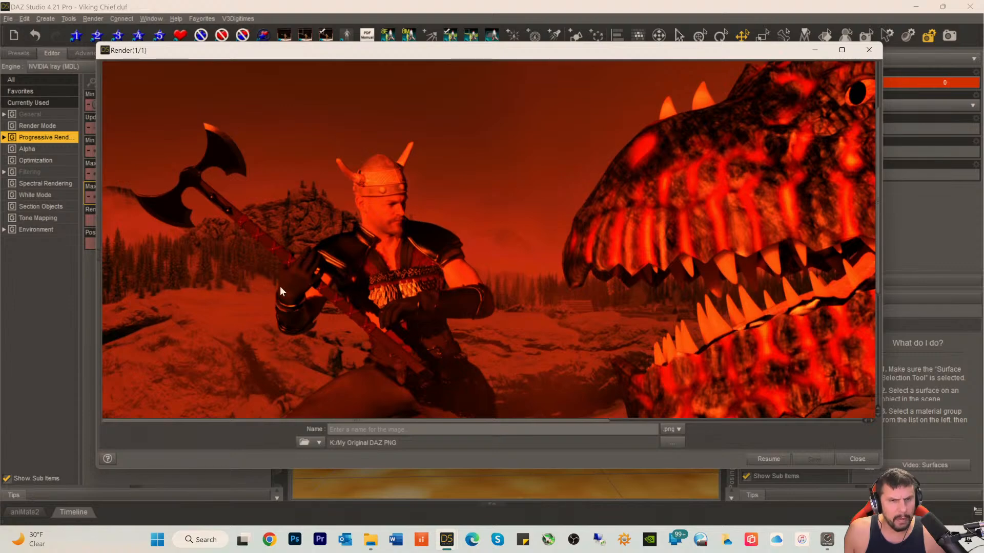
pyautogui.scroll(-6, 293, 276)
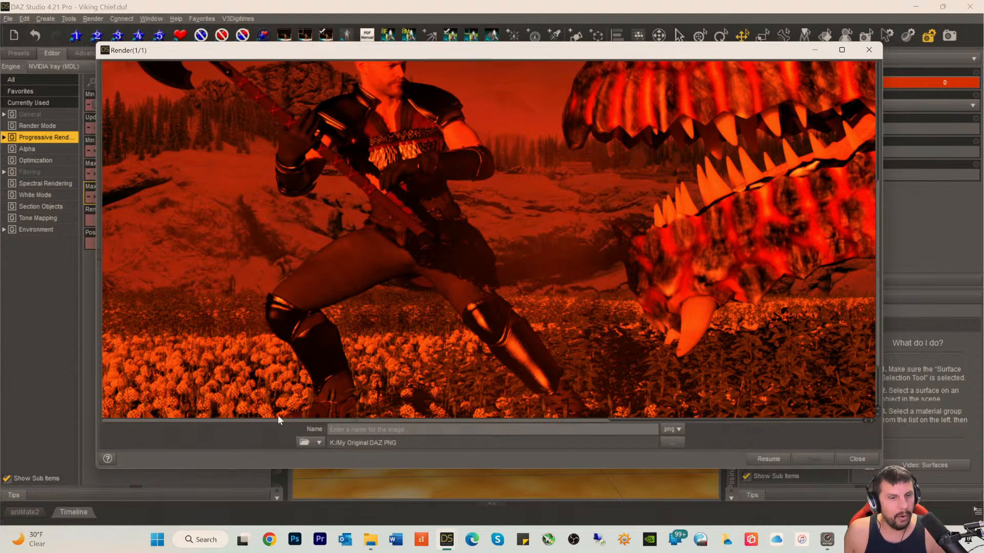
pyautogui.moveTo(273, 421); pyautogui.dragTo(299, 412)
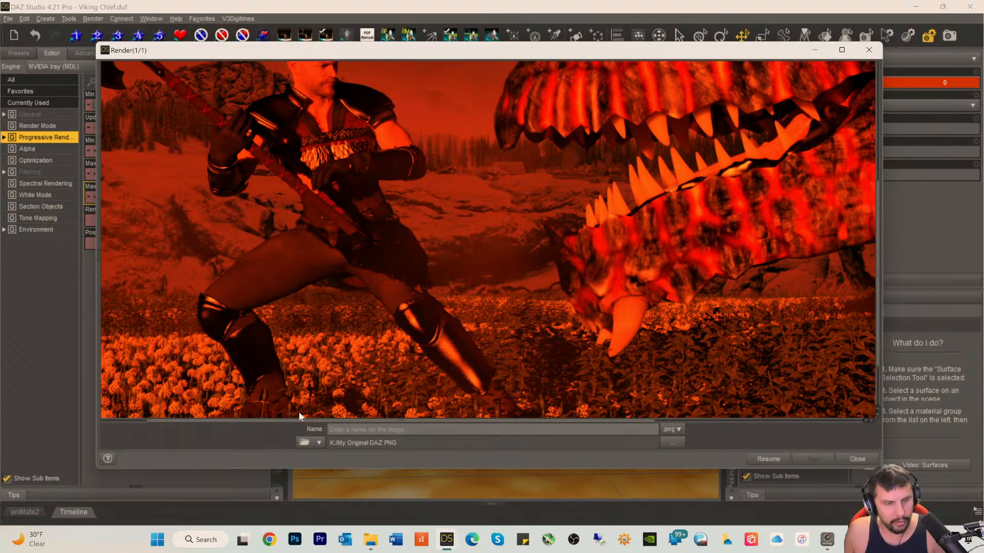
pyautogui.scroll(5, 331, 302)
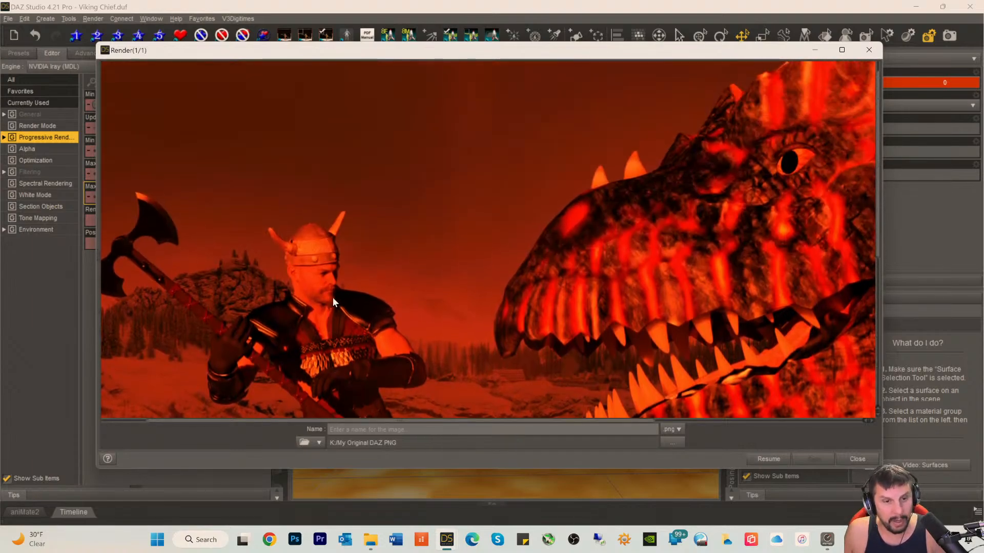
pyautogui.scroll(-5, 328, 306)
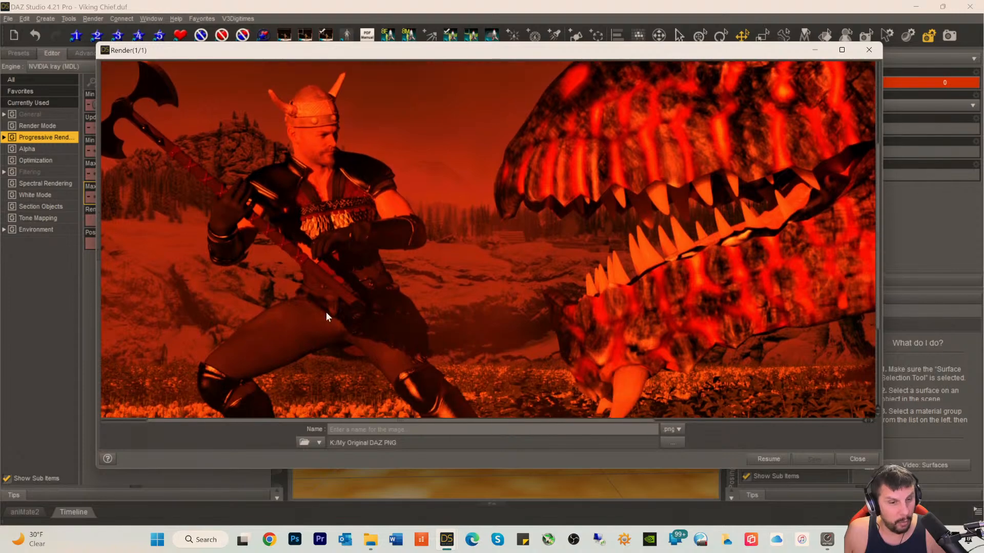
pyautogui.scroll(-1, 325, 321)
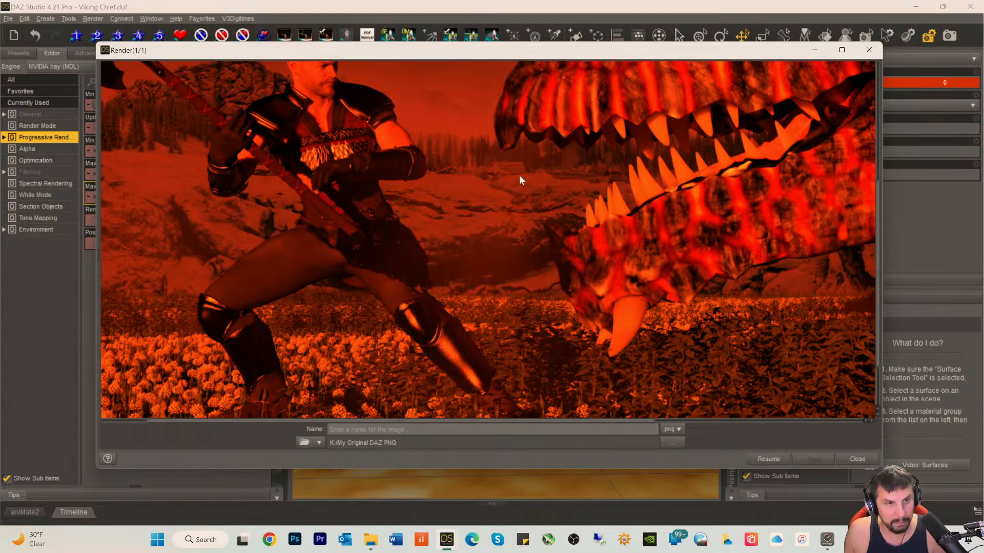
pyautogui.scroll(3, 519, 174)
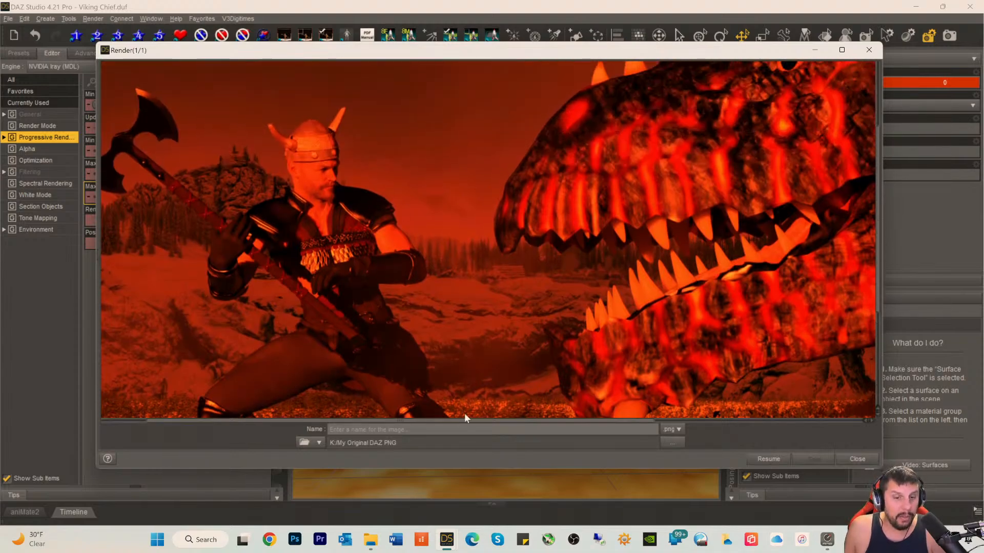
pyautogui.moveTo(455, 420); pyautogui.dragTo(309, 416)
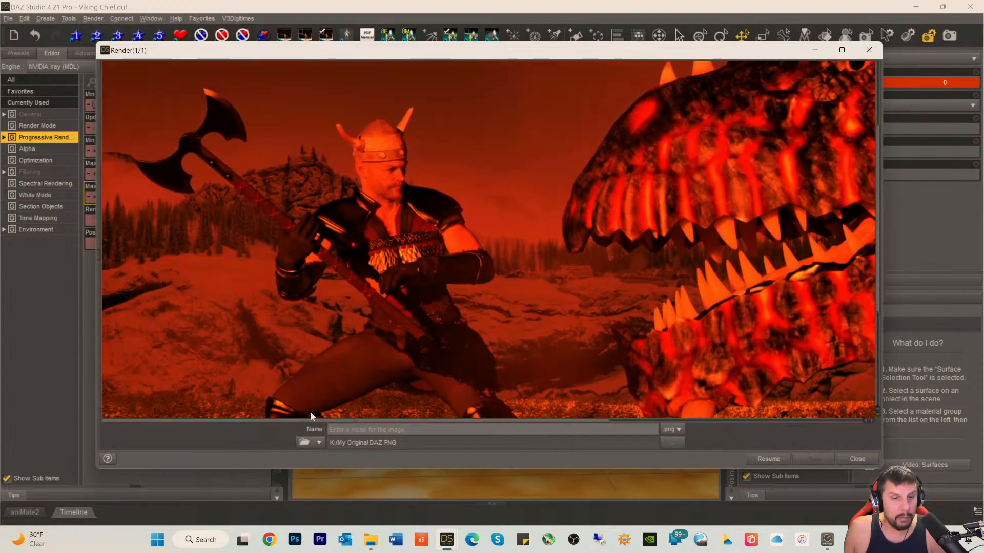
# - Inspect the dragon's head, eye, teeth and lava-like scales in the stopped render
pyautogui.moveTo(200, 421); pyautogui.dragTo(412, 421)
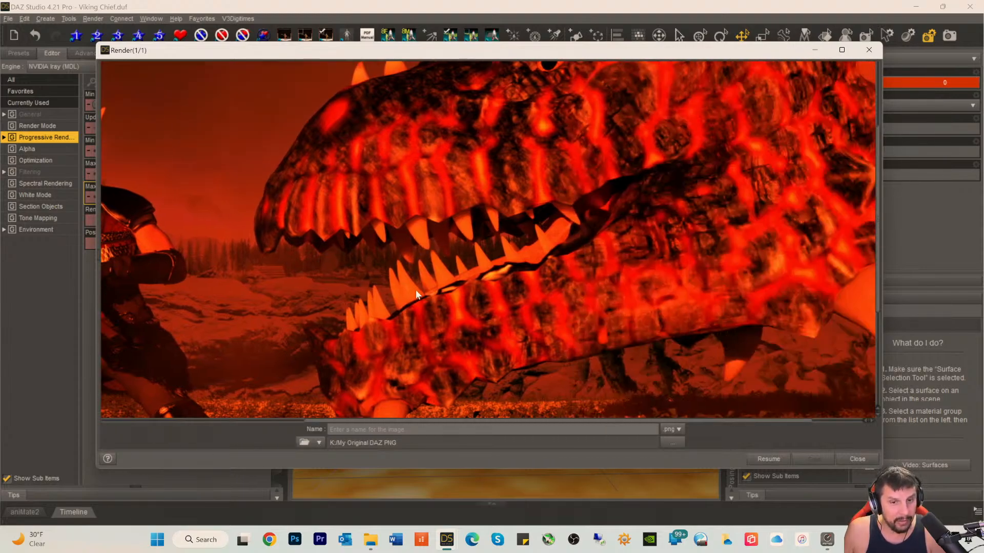
pyautogui.scroll(3, 416, 295)
pyautogui.scroll(1, 420, 231)
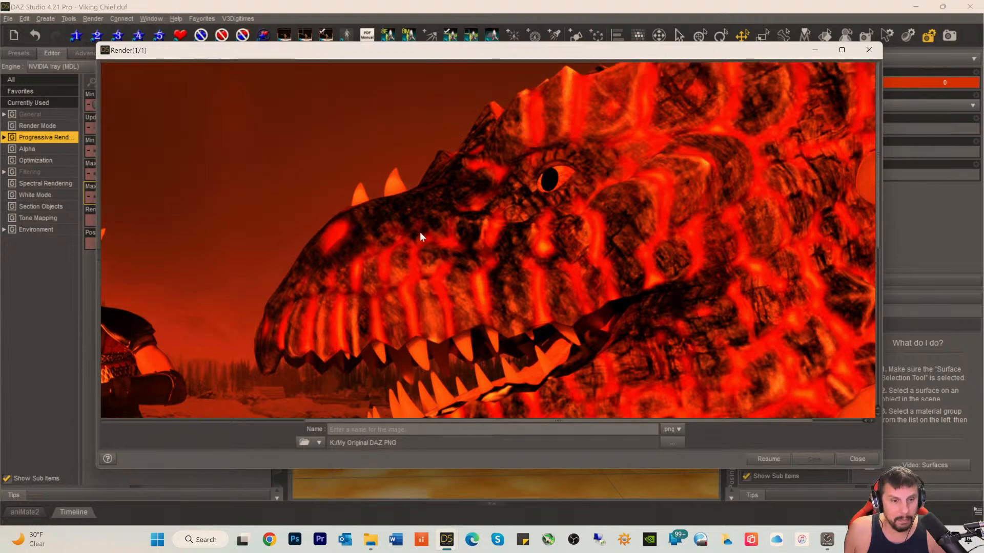
pyautogui.scroll(-2, 417, 238)
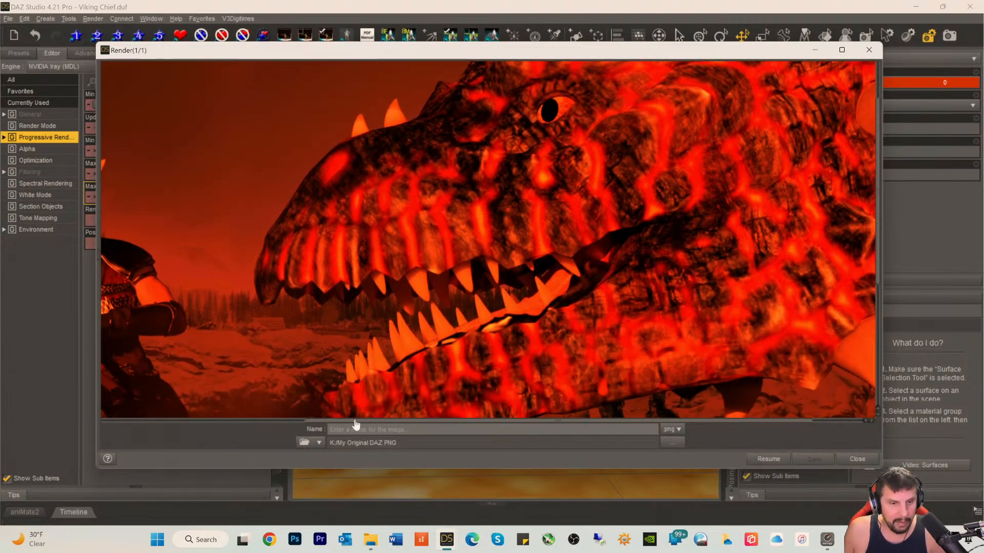
pyautogui.moveTo(352, 423); pyautogui.dragTo(425, 423)
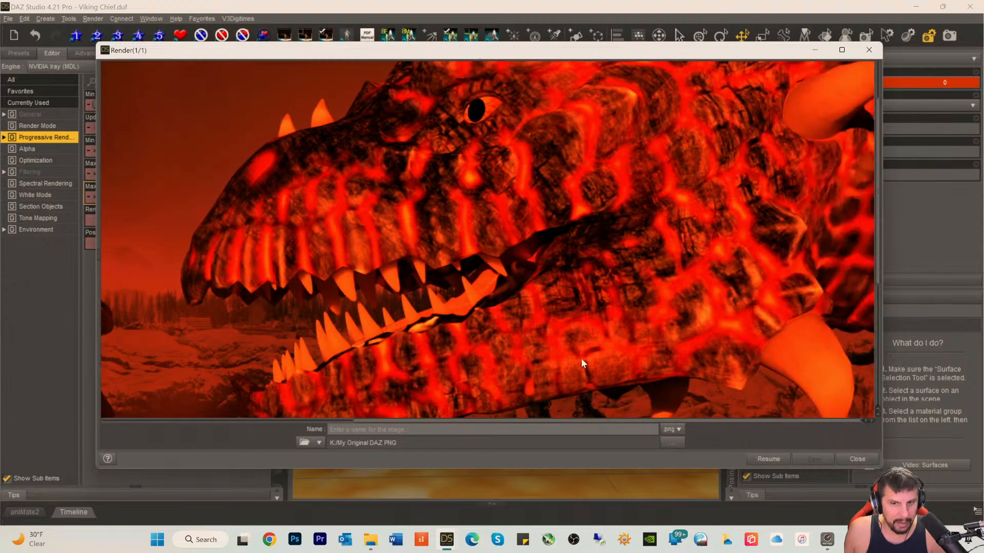
pyautogui.scroll(2, 610, 313)
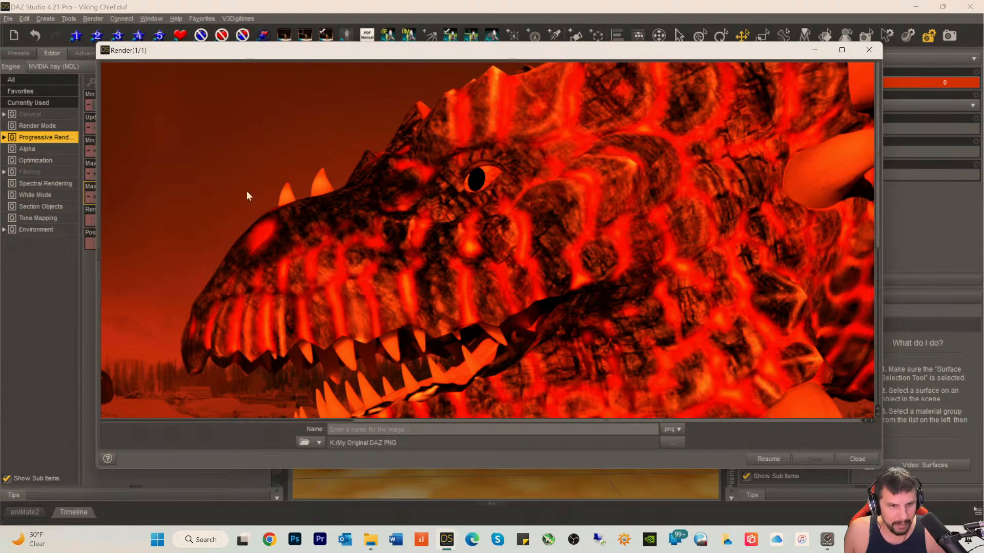
# - Look over the Viking from helmet to boots, including the flowers and the mountain background
pyautogui.moveTo(450, 423); pyautogui.dragTo(169, 417)
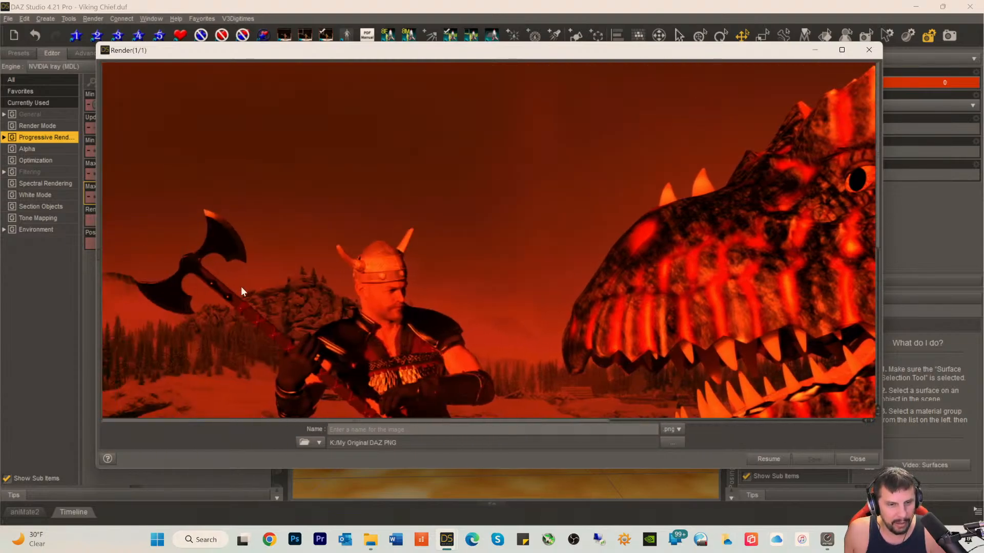
pyautogui.scroll(-5, 266, 297)
pyautogui.scroll(-1, 321, 285)
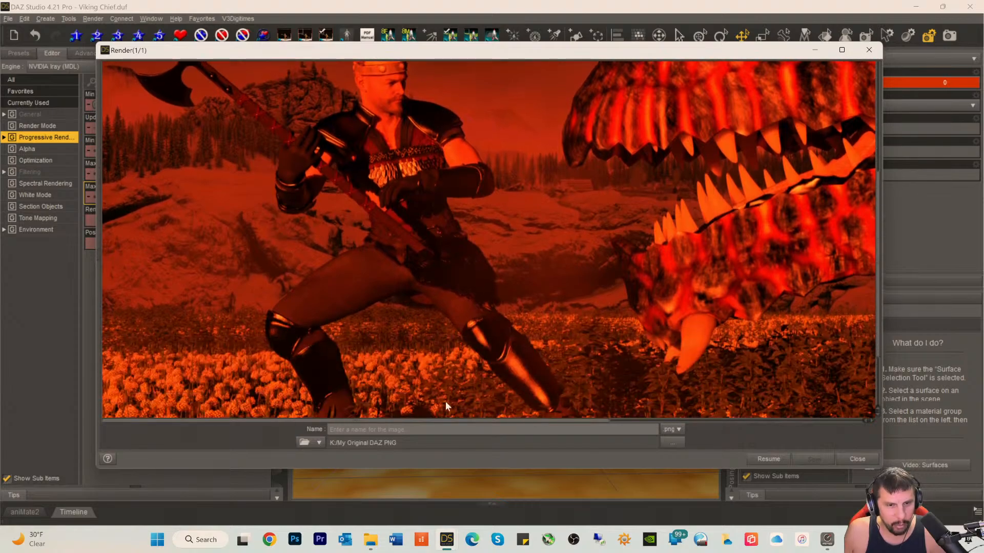
pyautogui.scroll(-4, 329, 407)
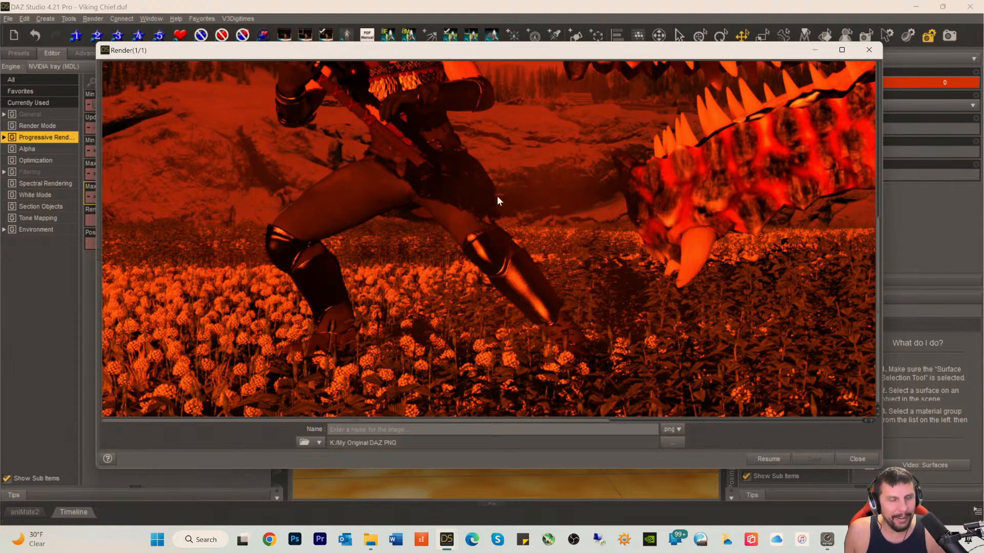
pyautogui.scroll(6, 497, 196)
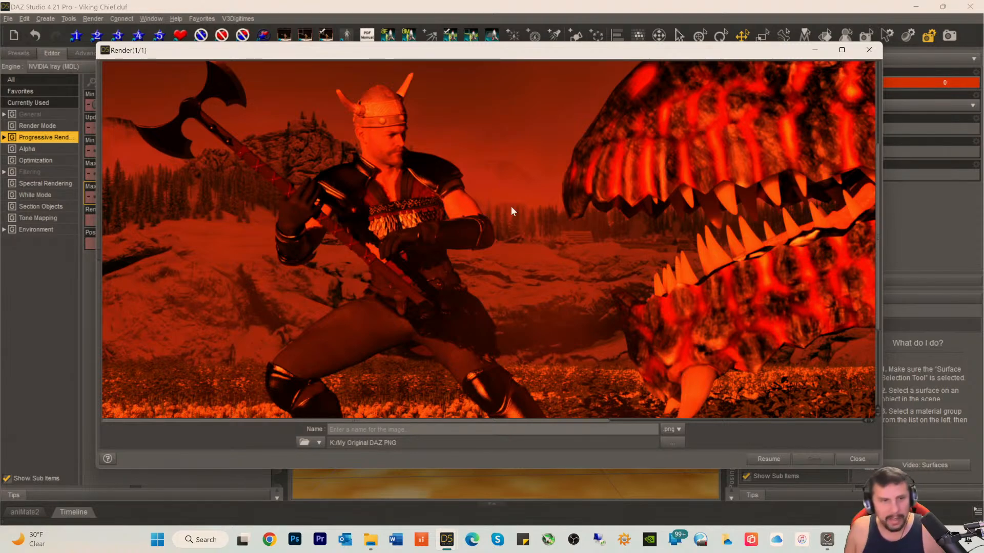
pyautogui.scroll(2, 576, 198)
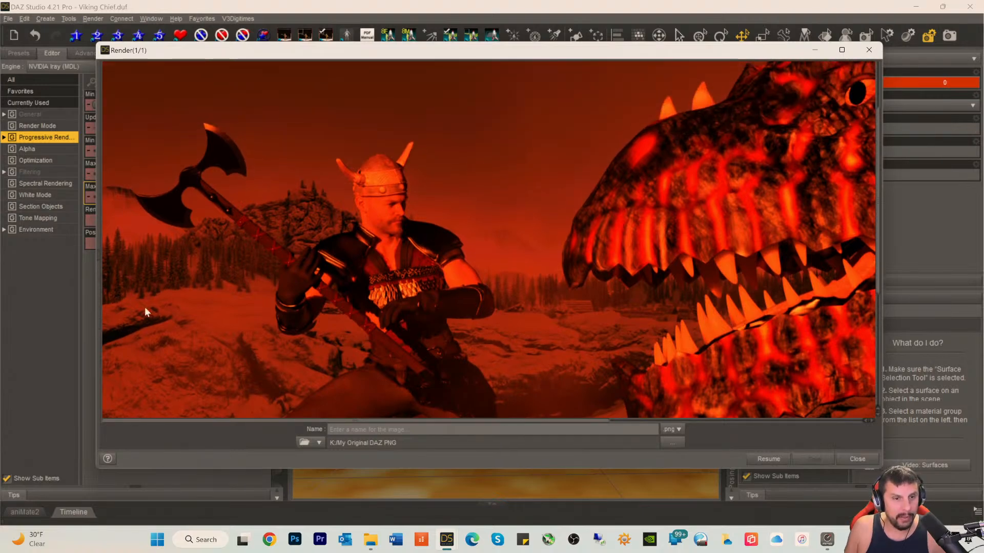
pyautogui.scroll(3, 574, 199)
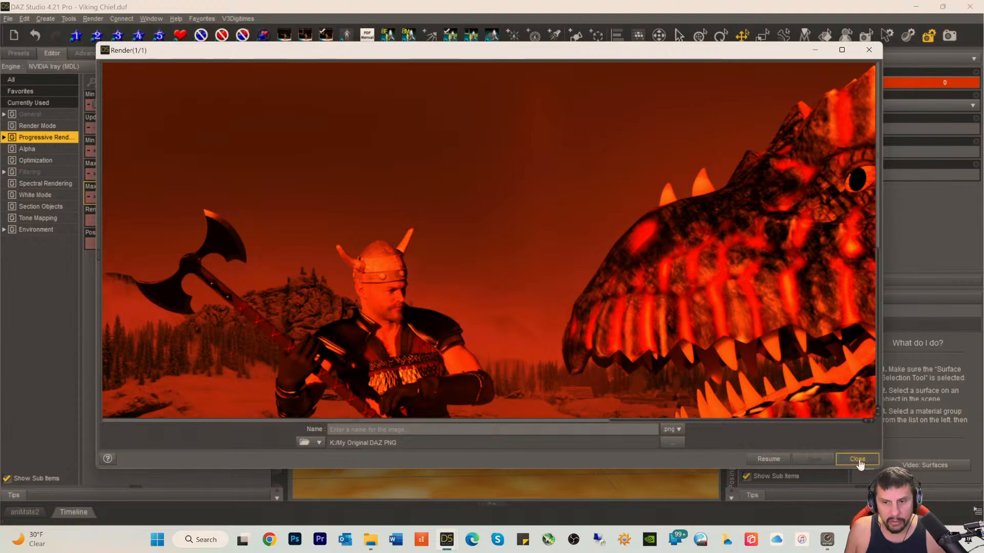
# - Name the rendered image Viking Chief and close the render window
pyautogui.click(328, 429)
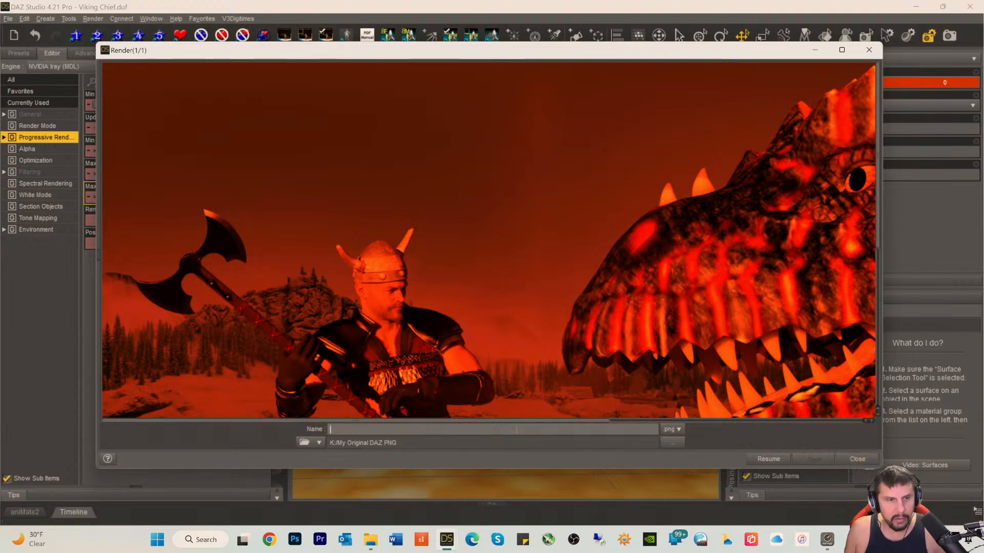
pyautogui.write('V')
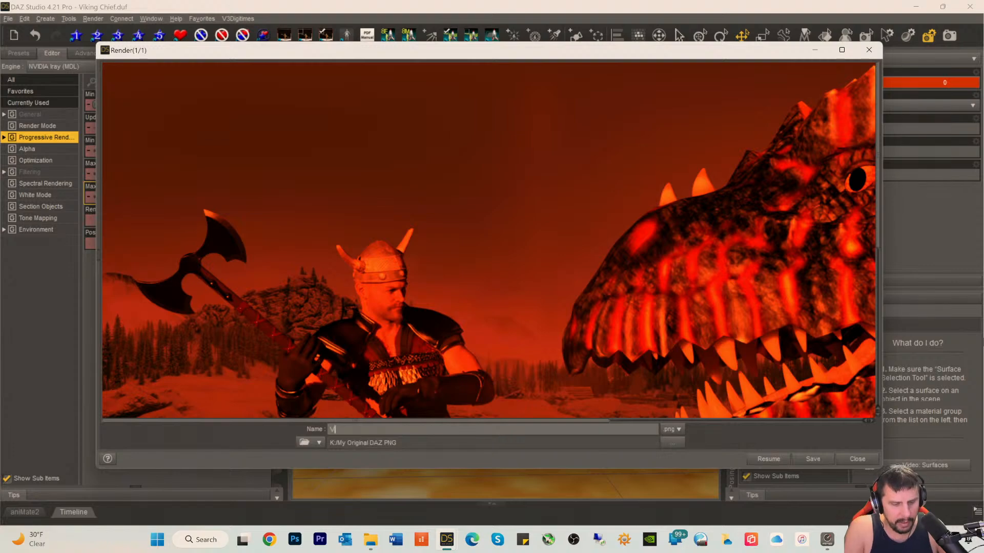
pyautogui.write('ik')
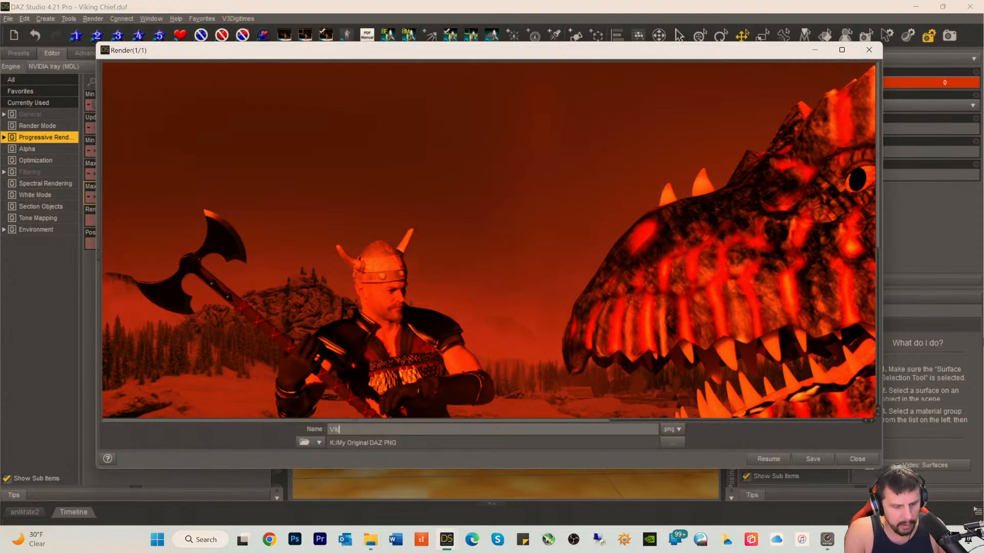
pyautogui.write('ing Chief')
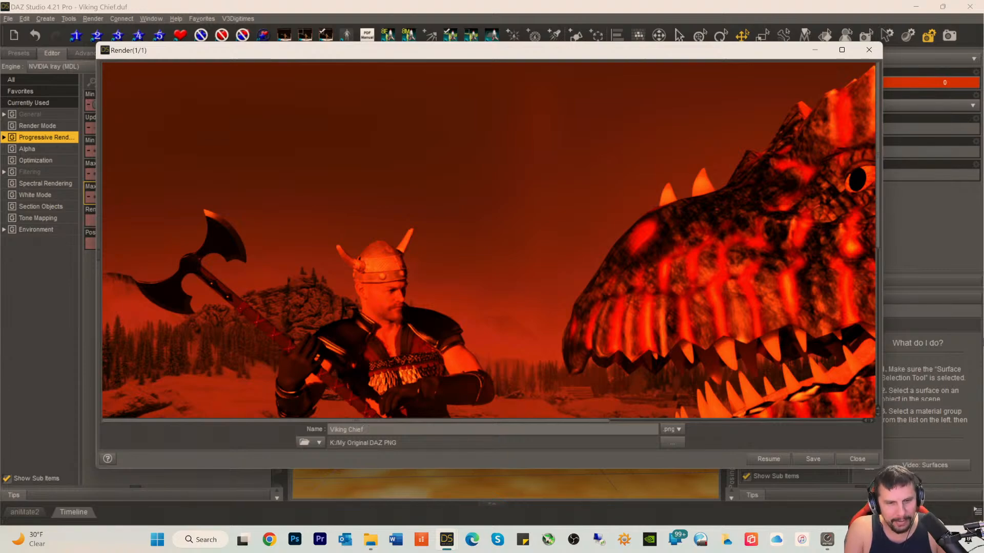
pyautogui.press('Escape')
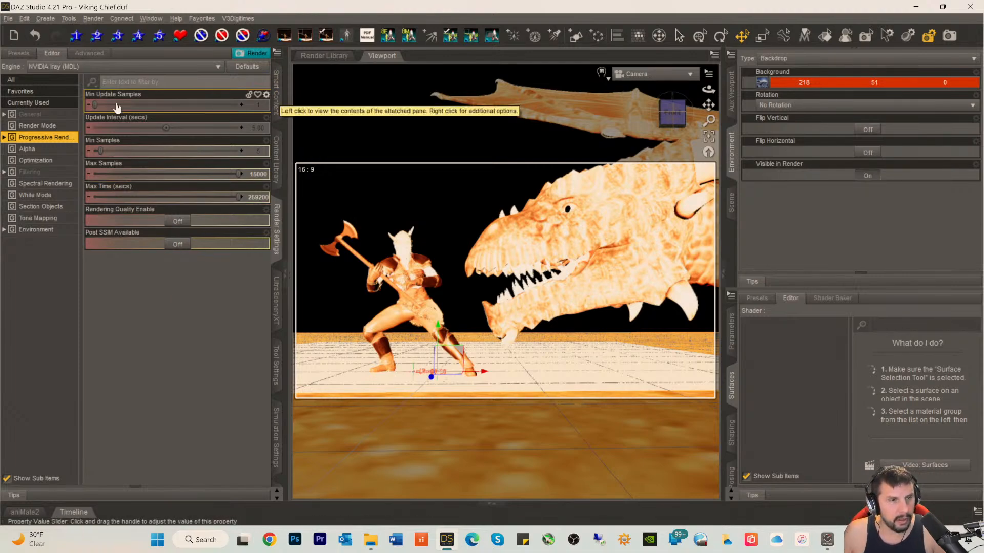
# - Set the render's pixel size to 10000 wide by 5625 high, keeping the 16:9 proportions
pyautogui.click(36, 115)
pyautogui.click(132, 128)
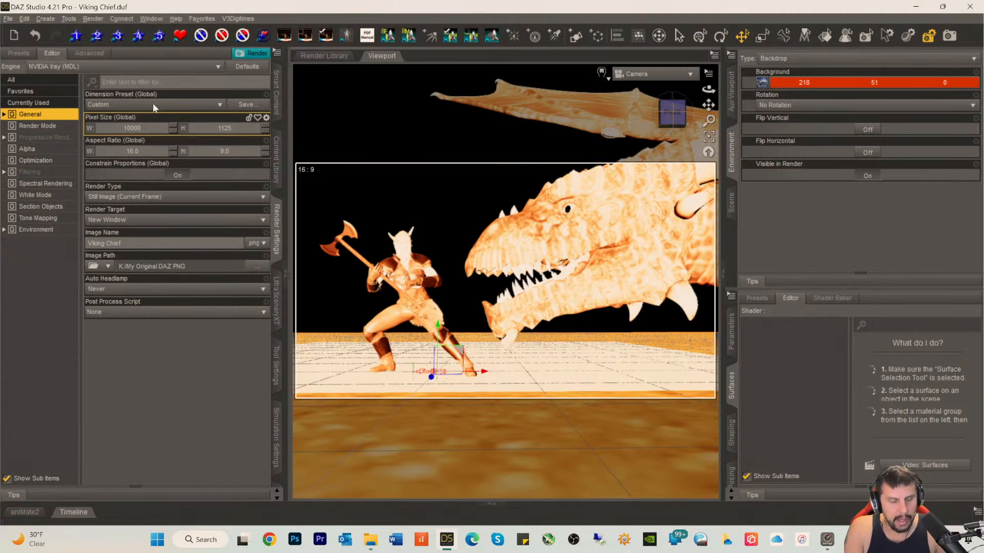
pyautogui.press('Return')
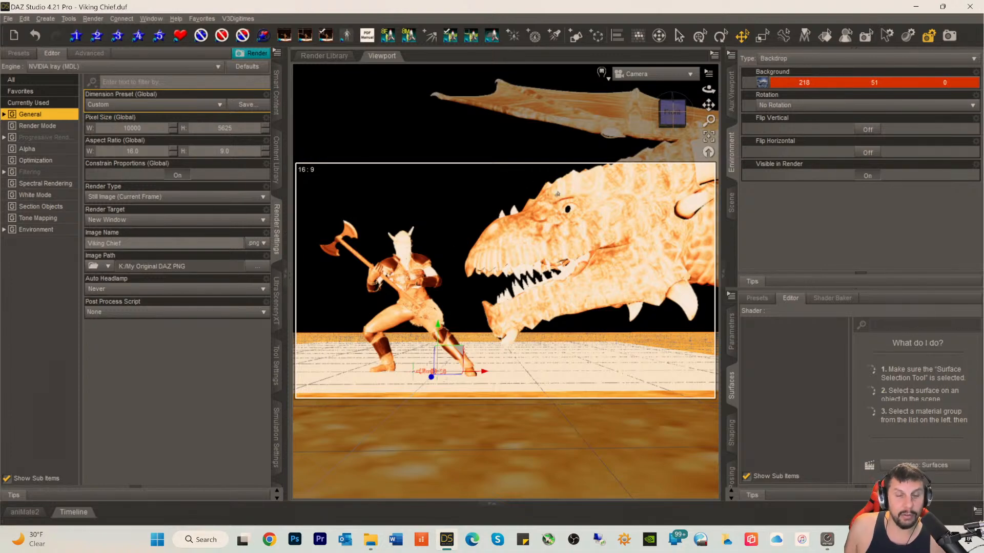
pyautogui.click(584, 221)
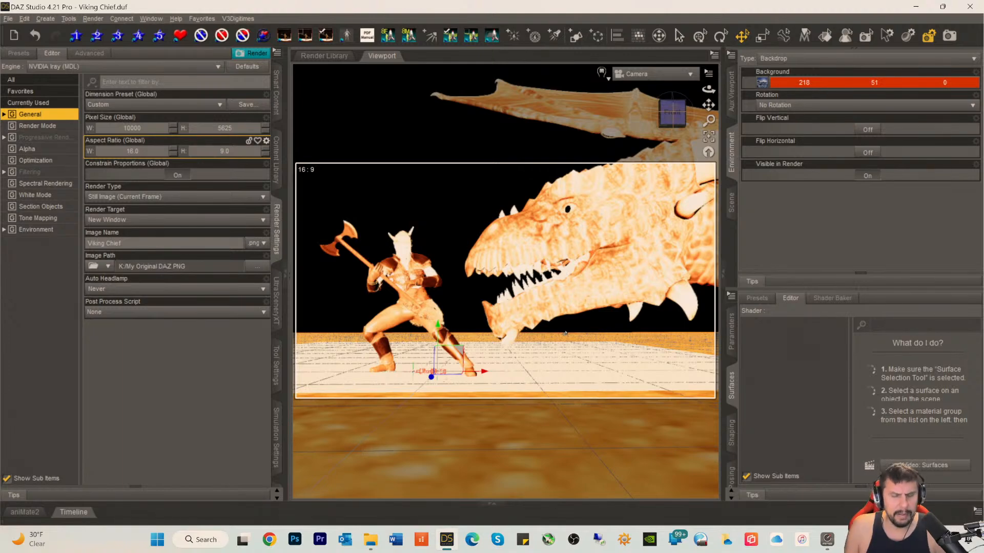
pyautogui.click(625, 240)
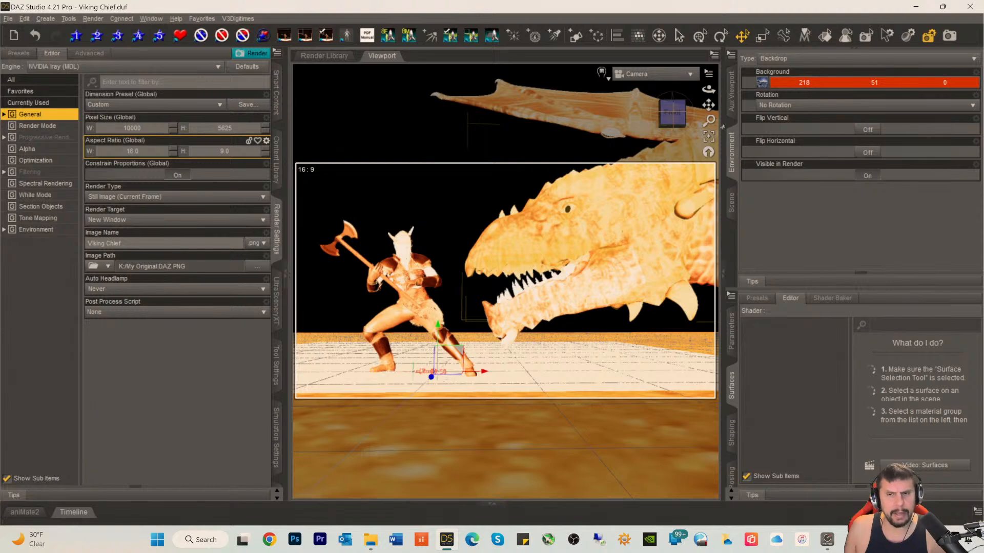
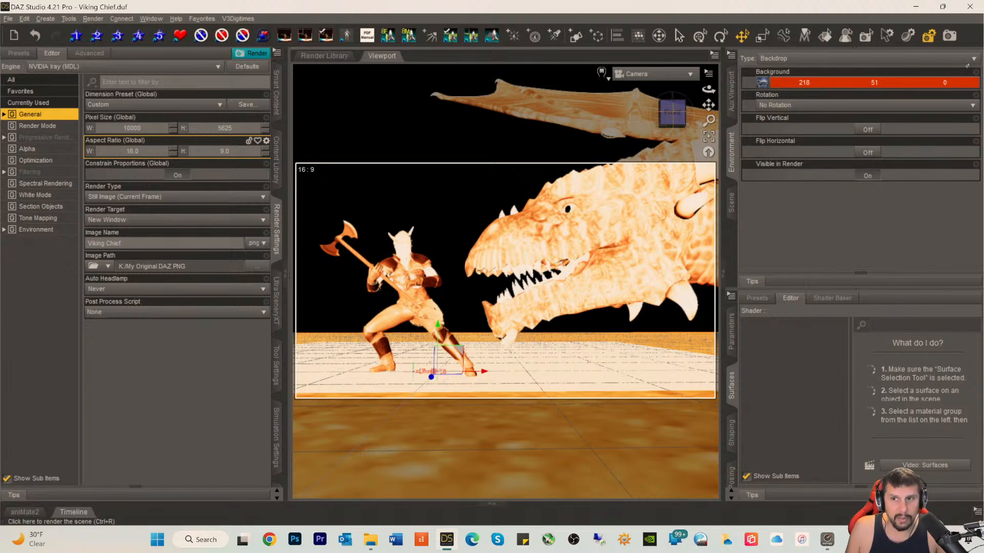
# - Start the high-resolution render of the scene and examine the sky and the Viking's face in it
pyautogui.click(950, 39)
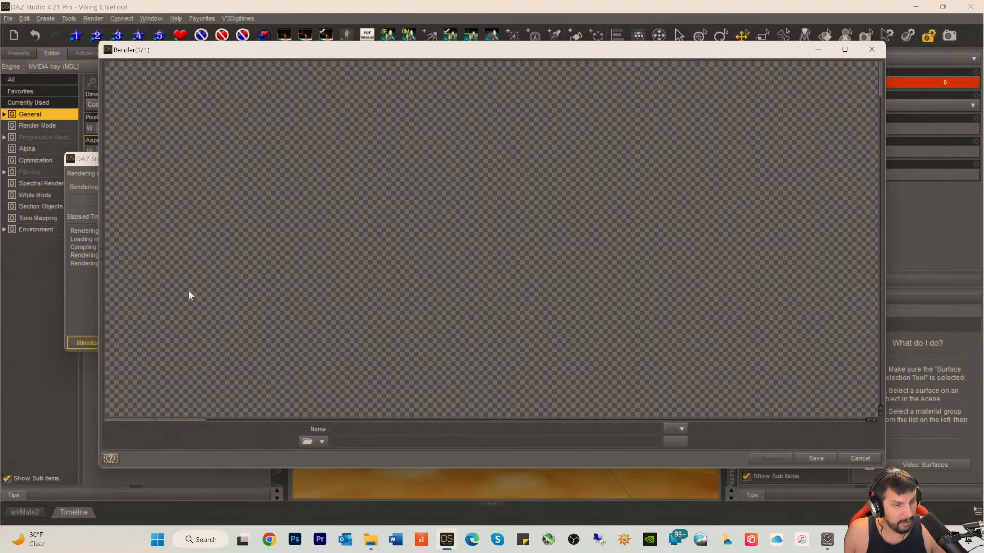
pyautogui.moveTo(165, 420); pyautogui.dragTo(140, 414)
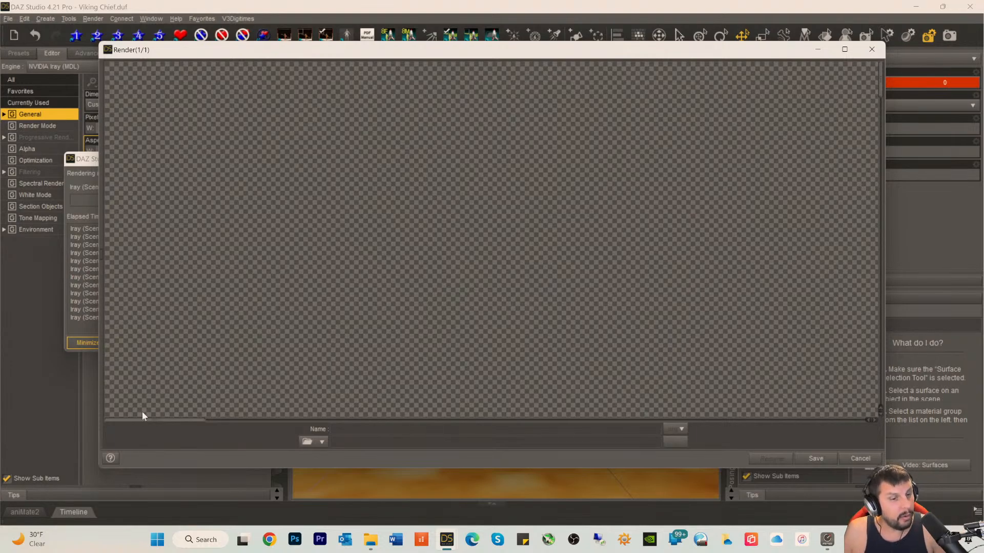
pyautogui.moveTo(144, 419)
pyautogui.mouseDown()
pyautogui.moveTo(287, 431)
pyautogui.moveTo(268, 419)
pyautogui.moveTo(125, 417)
pyautogui.mouseUp()
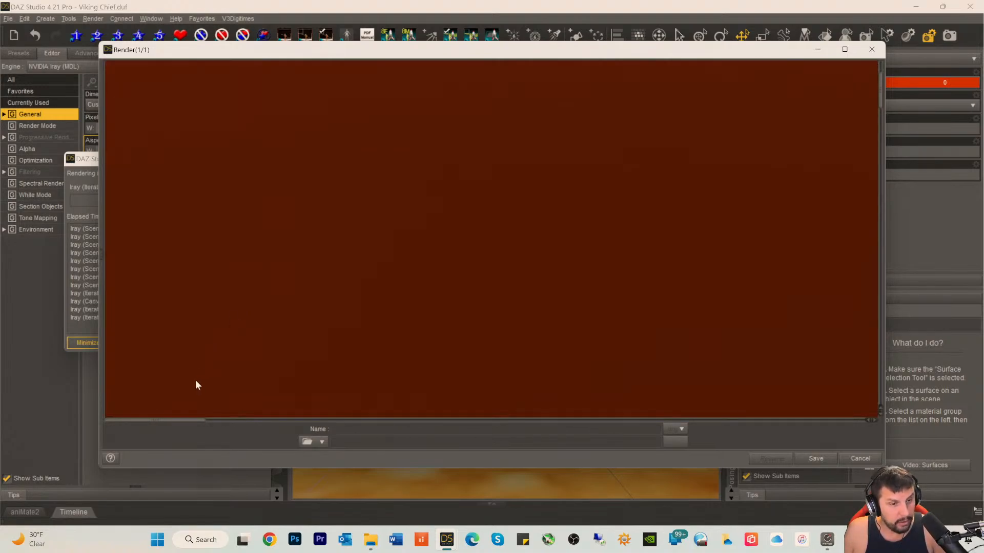
pyautogui.moveTo(152, 426); pyautogui.dragTo(366, 429)
pyautogui.scroll(-2, 388, 320)
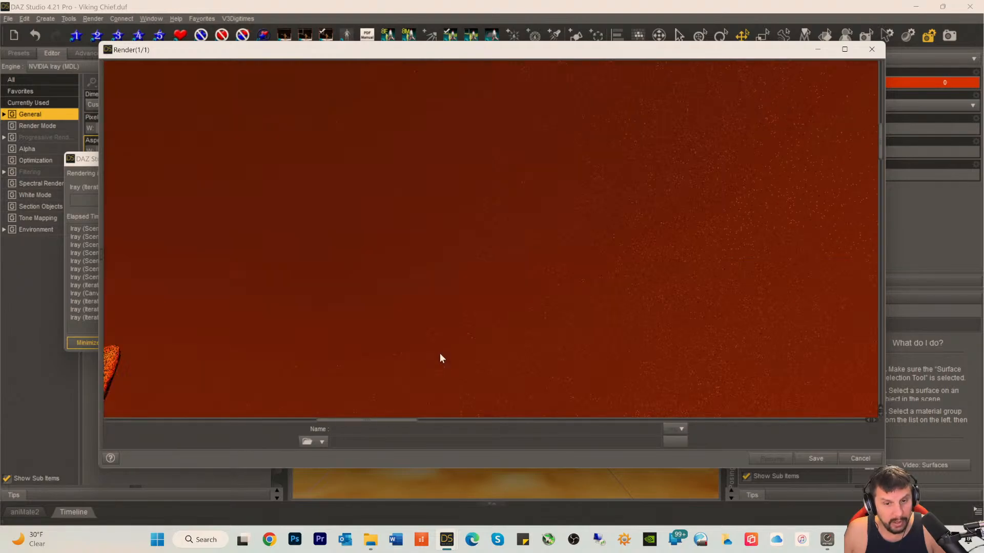
pyautogui.scroll(-3, 430, 358)
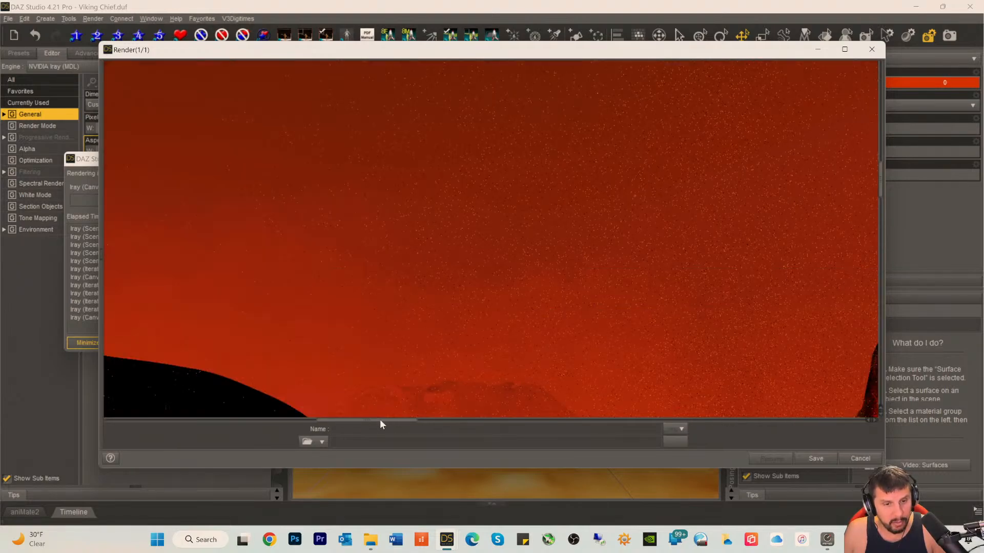
pyautogui.moveTo(378, 423); pyautogui.dragTo(306, 427)
pyautogui.scroll(-1, 435, 268)
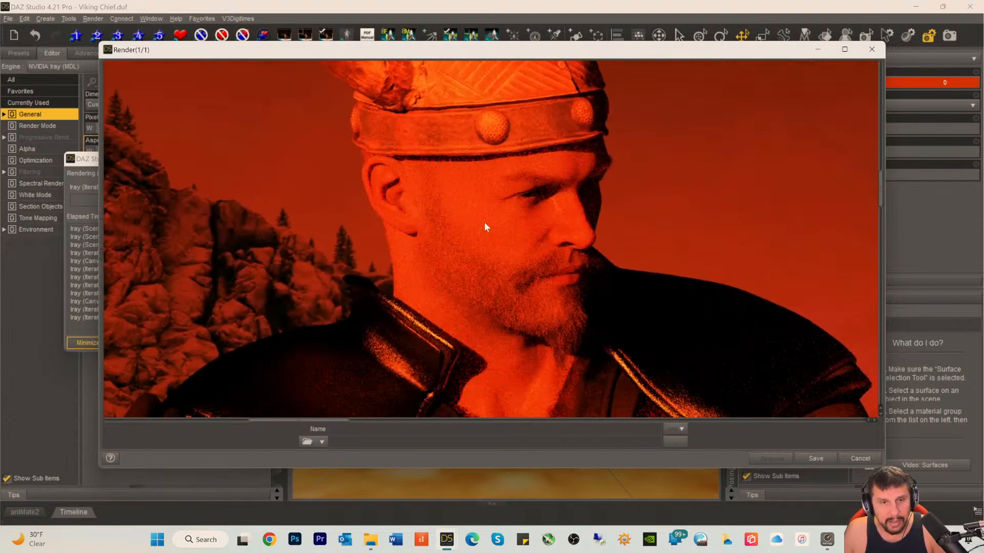
# - Examine the Viking's helmet, shoulder armor, chest scales and raised hand in the high-resolution render
pyautogui.scroll(2, 474, 165)
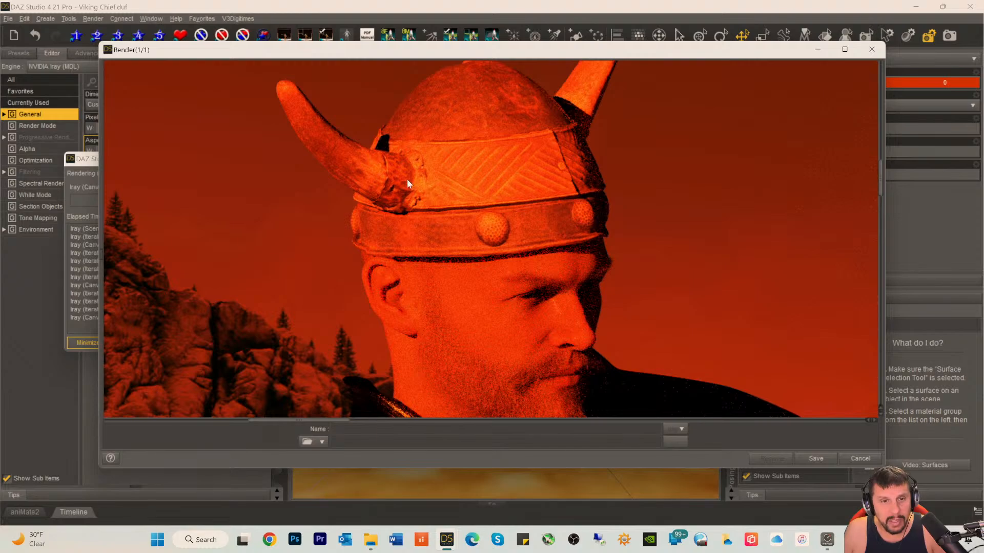
pyautogui.scroll(-5, 413, 213)
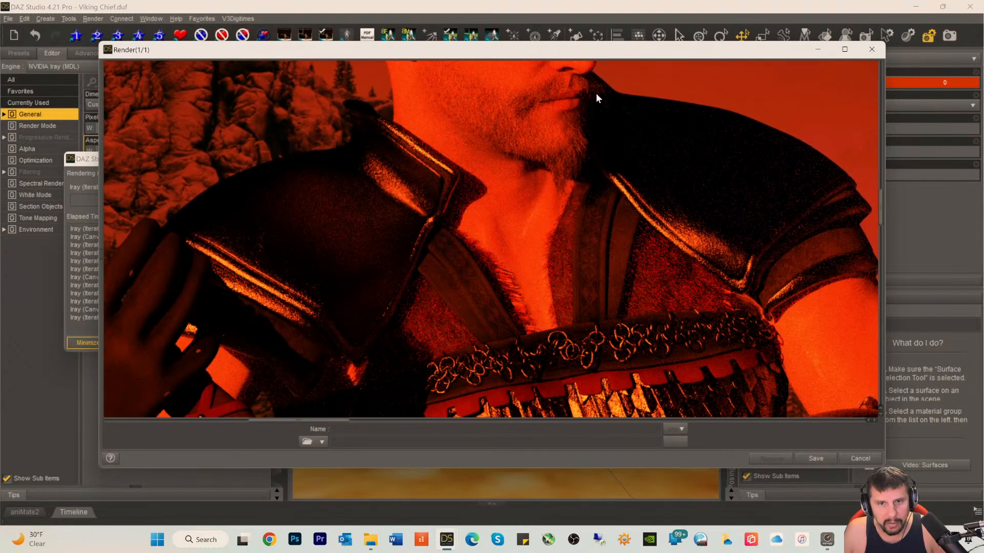
pyautogui.scroll(-3, 247, 290)
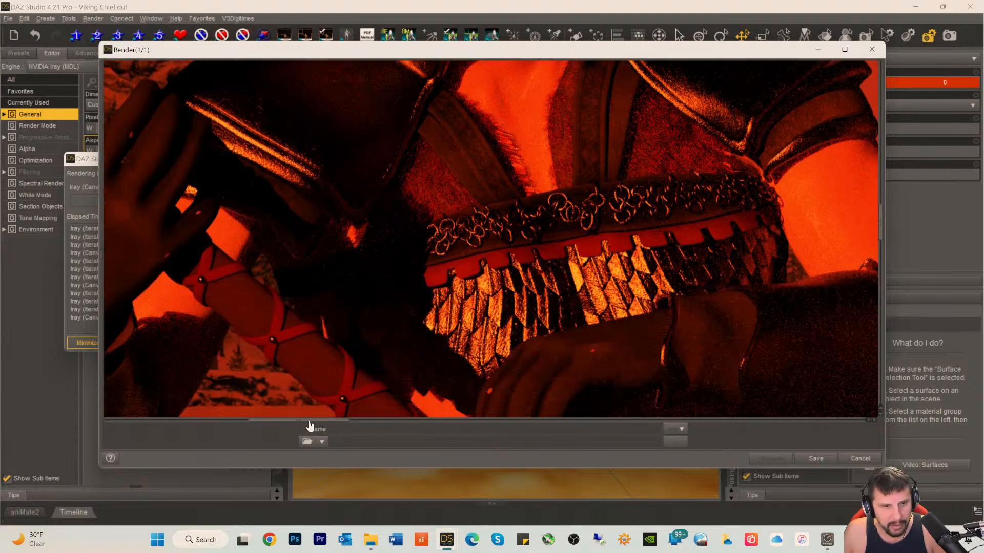
pyautogui.hscroll(-2, 303, 426)
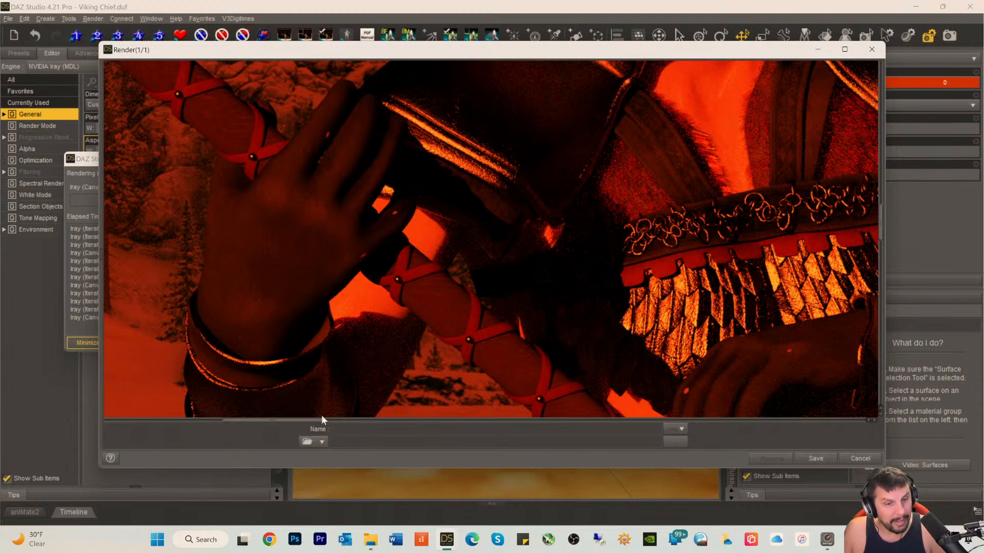
pyautogui.moveTo(286, 426); pyautogui.dragTo(253, 425)
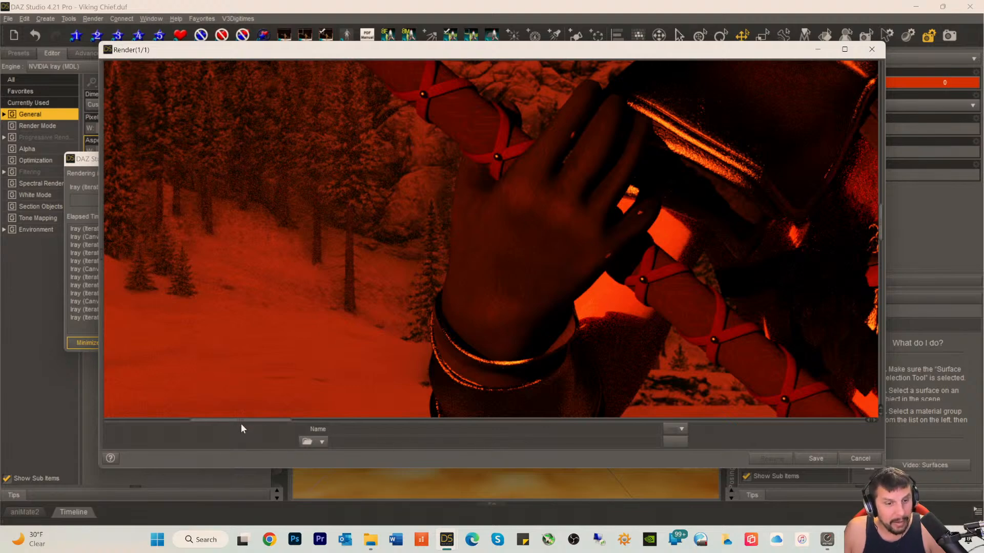
# - Inspect the pine forest and the snowy slopes behind the Viking in the render
pyautogui.moveTo(241, 424); pyautogui.dragTo(205, 426)
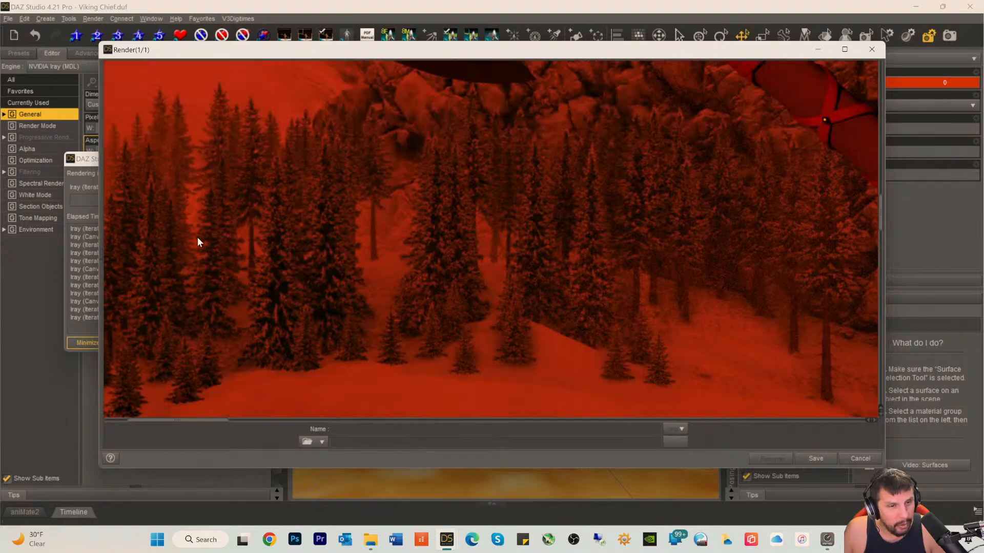
pyautogui.scroll(3, 197, 237)
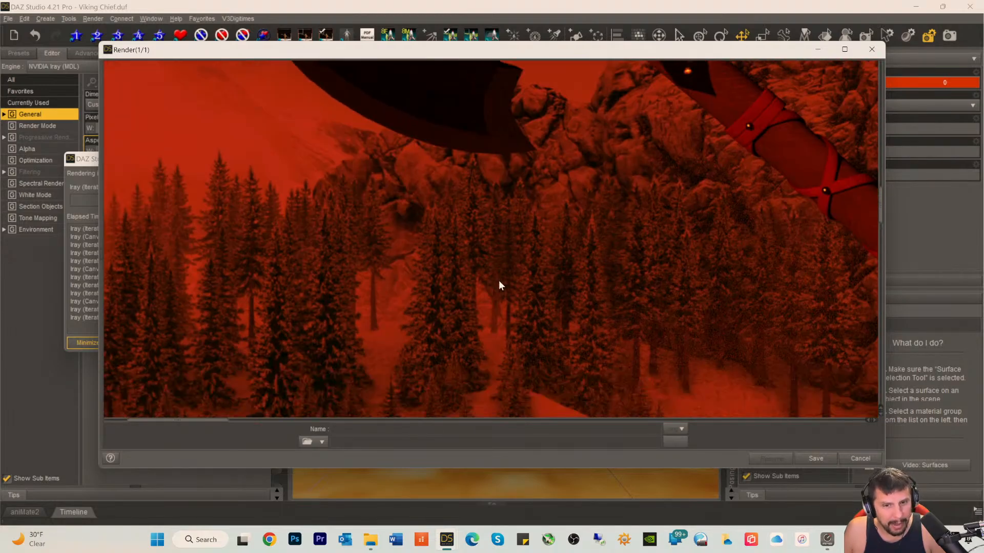
pyautogui.scroll(-2, 499, 284)
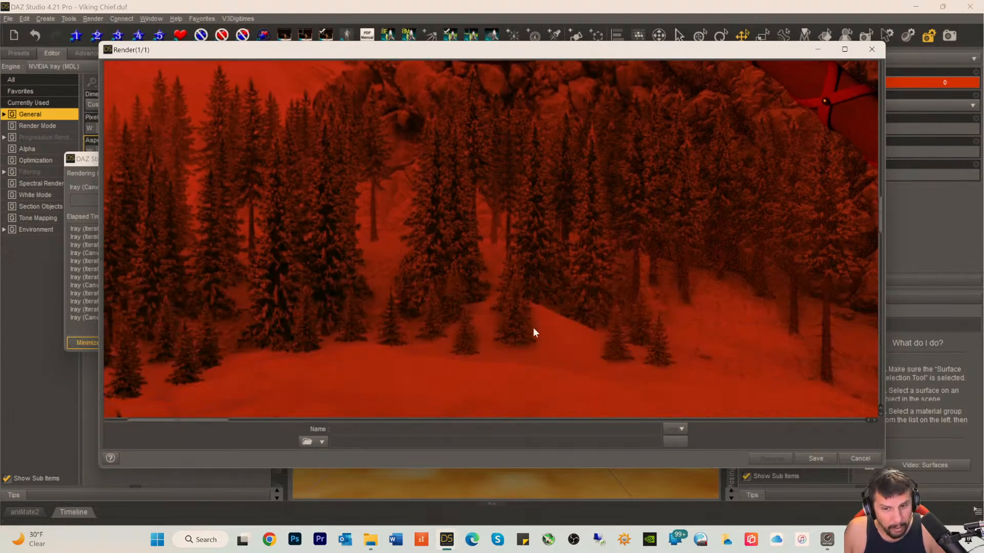
pyautogui.scroll(-5, 533, 332)
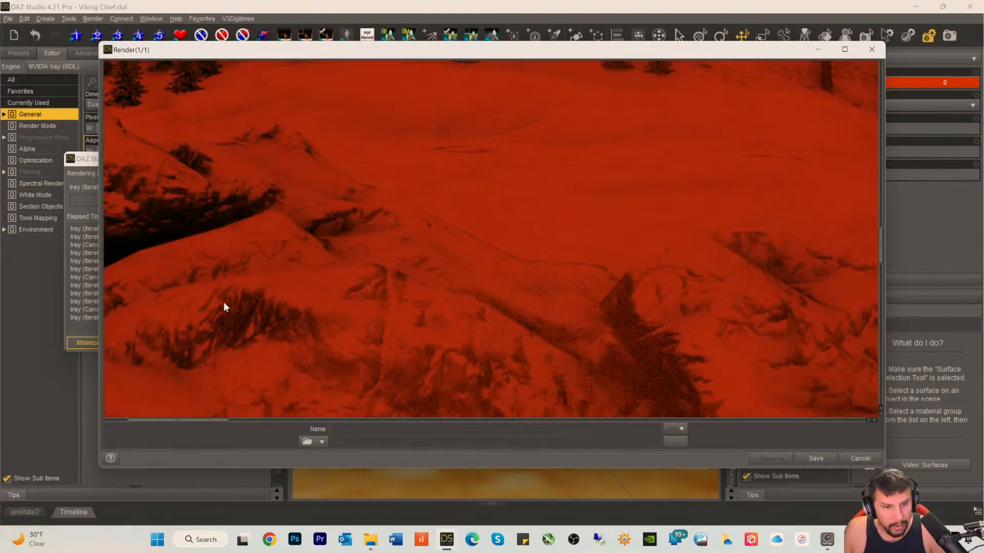
pyautogui.scroll(-4, 308, 309)
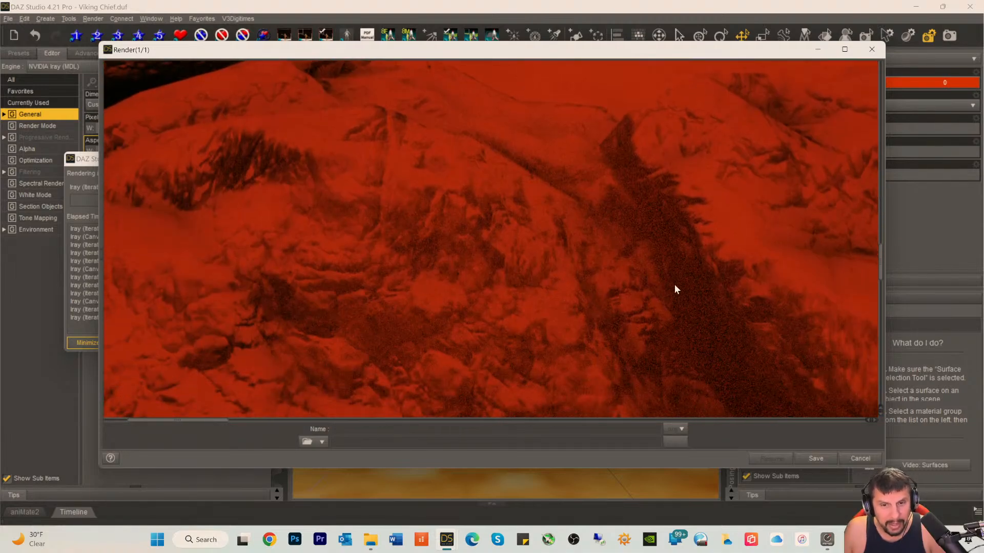
# - Inspect the shadowed rock face, the foreground plants and the Viking's leg in the render
pyautogui.moveTo(171, 54); pyautogui.dragTo(138, 60)
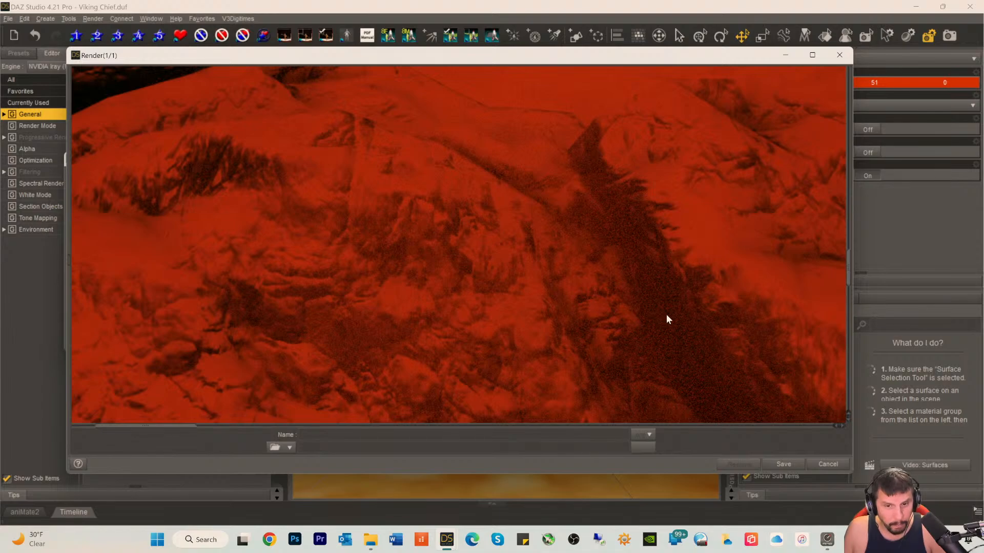
pyautogui.scroll(-10, 666, 313)
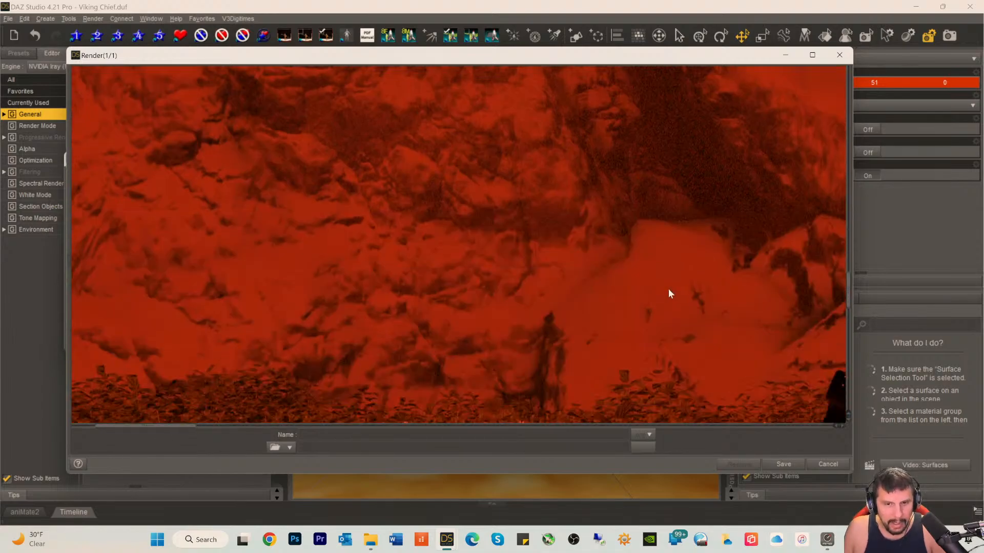
pyautogui.scroll(5, 656, 280)
pyautogui.scroll(-8, 651, 279)
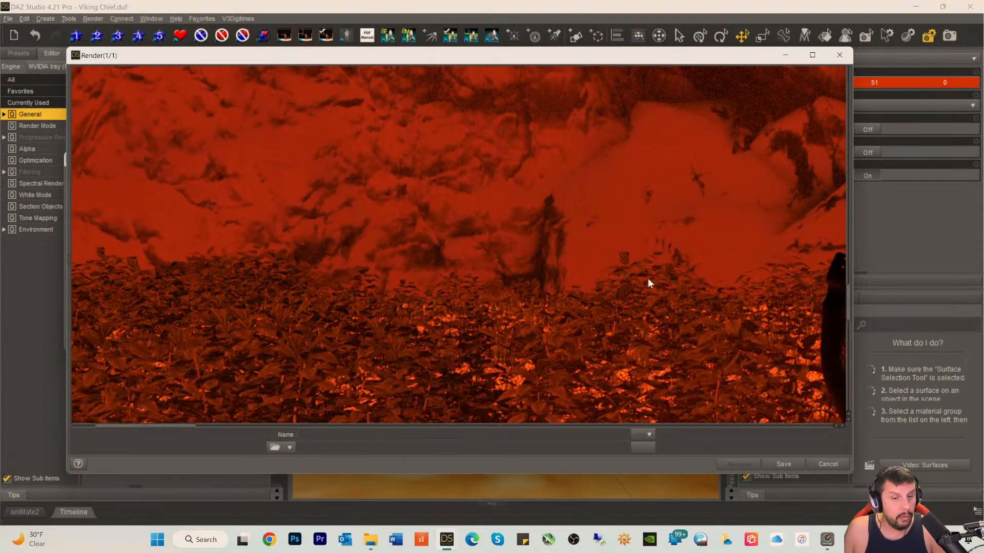
pyautogui.scroll(3, 645, 273)
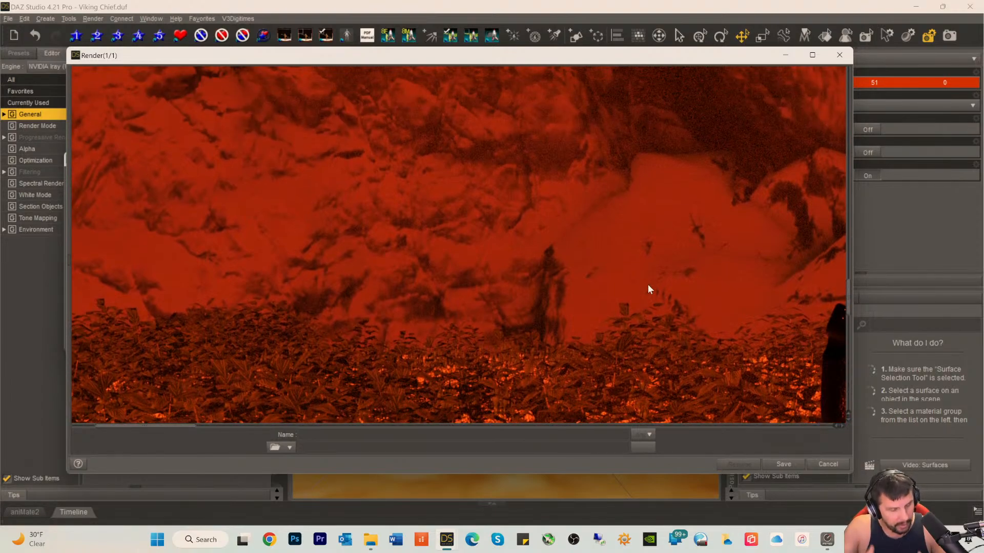
pyautogui.scroll(3, 648, 288)
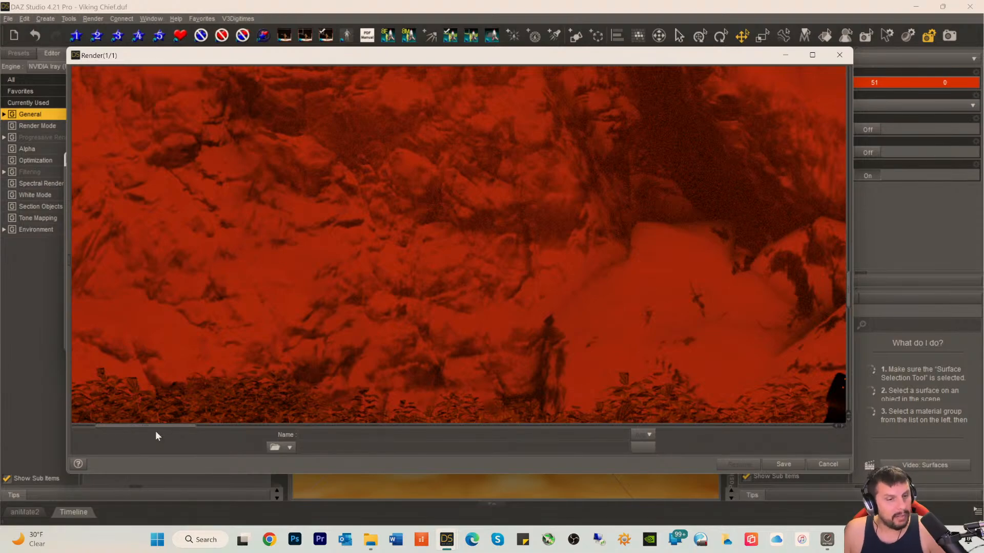
pyautogui.moveTo(149, 426); pyautogui.dragTo(245, 425)
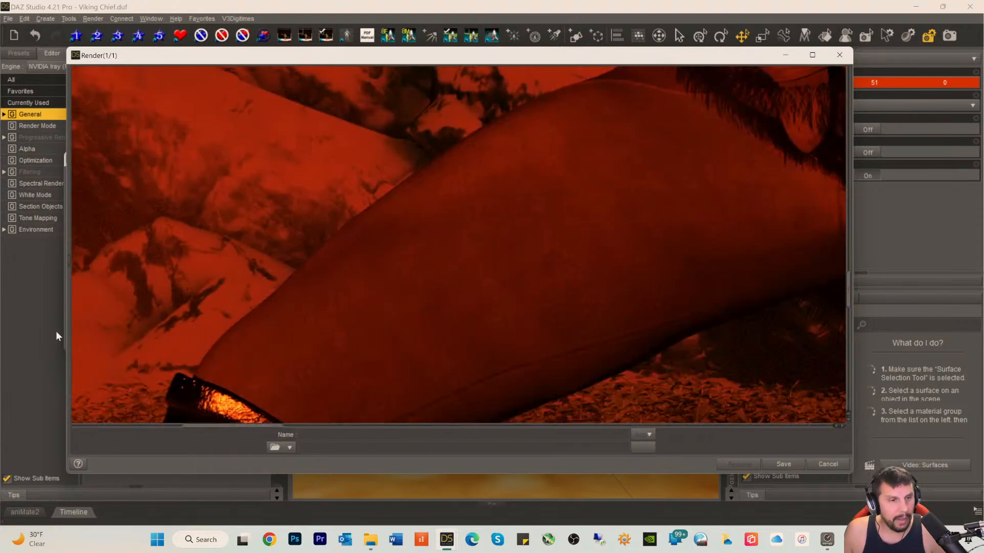
# - Check the render's iteration progress and elapsed time, and return to the rendered image
pyautogui.click(13, 320)
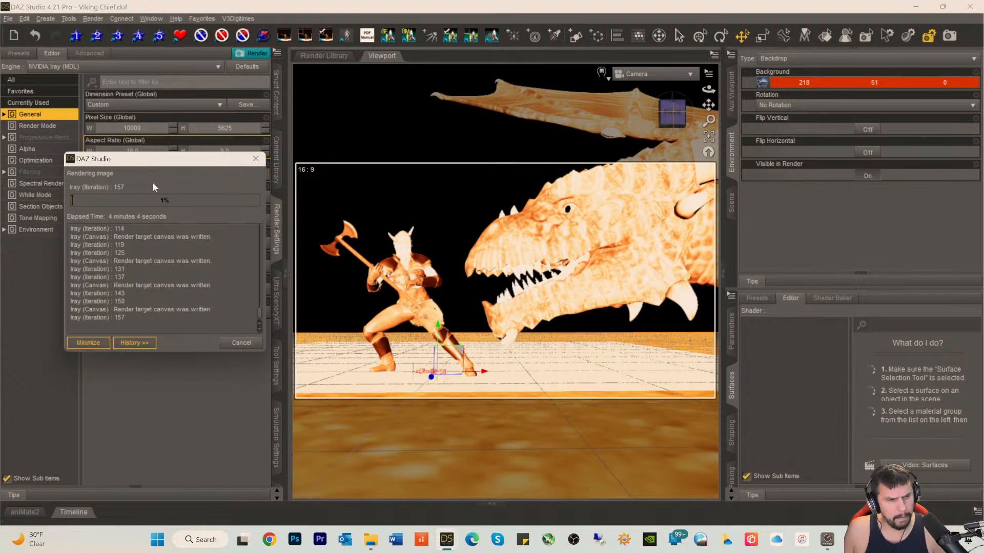
pyautogui.moveTo(138, 161); pyautogui.dragTo(164, 163)
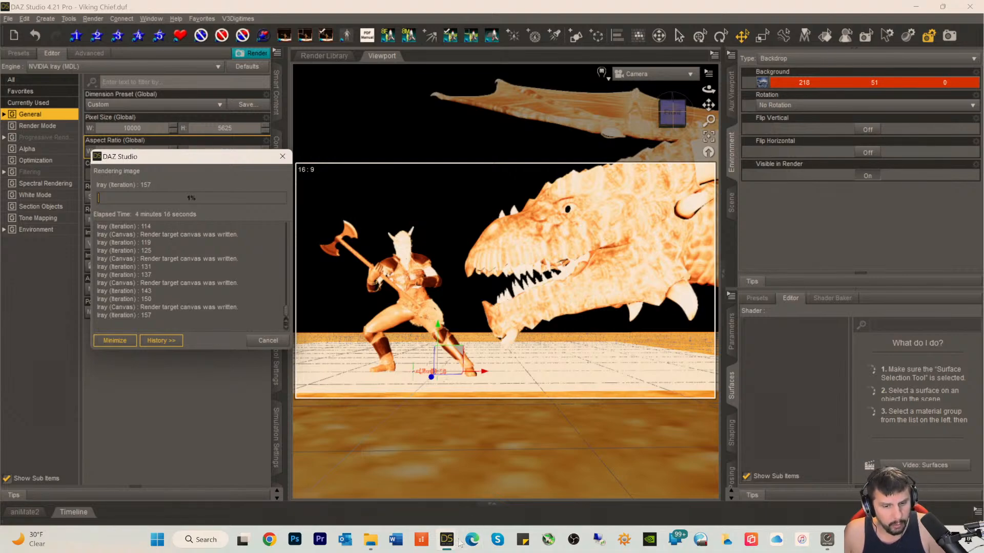
pyautogui.hotkey('alt', 'Tab')
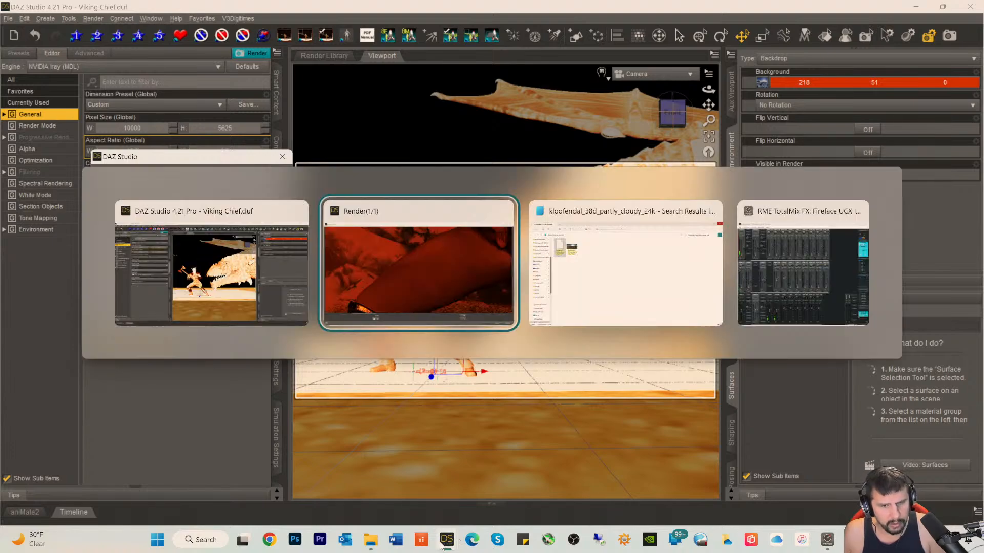
pyautogui.click(396, 261)
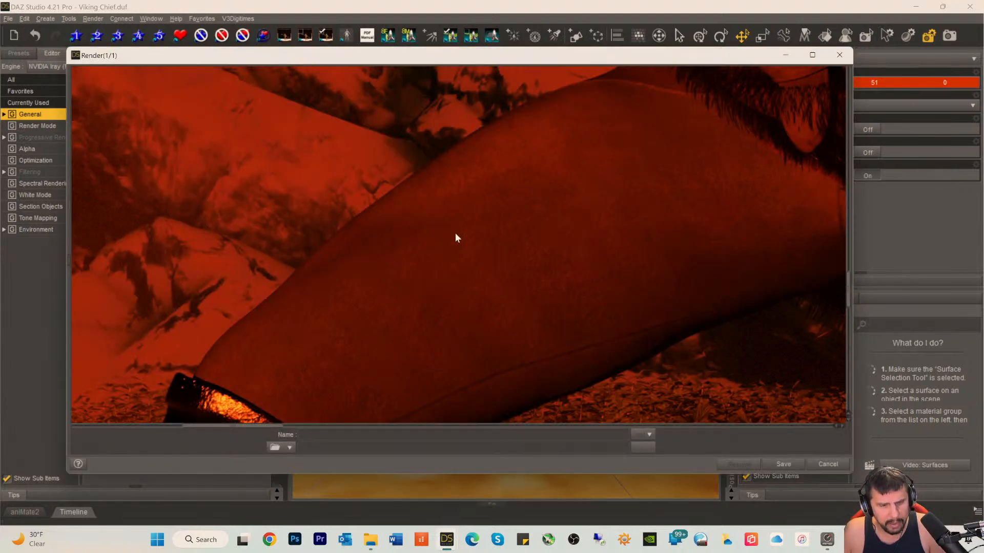
# - Examine the dragon's lower jaw, teeth and glowing lava skin up to the snout
pyautogui.moveTo(219, 429); pyautogui.dragTo(457, 440)
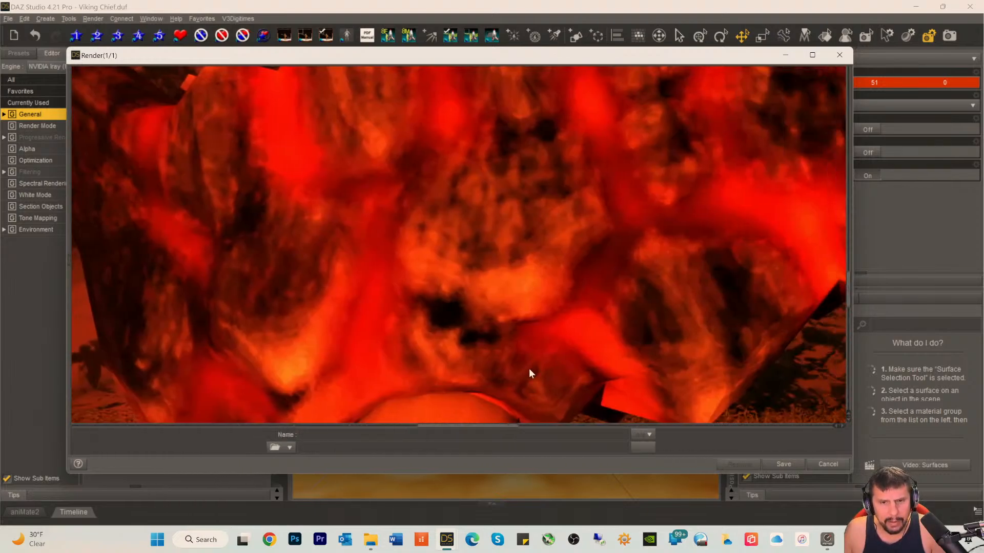
pyautogui.scroll(5, 529, 368)
pyautogui.scroll(5, 528, 364)
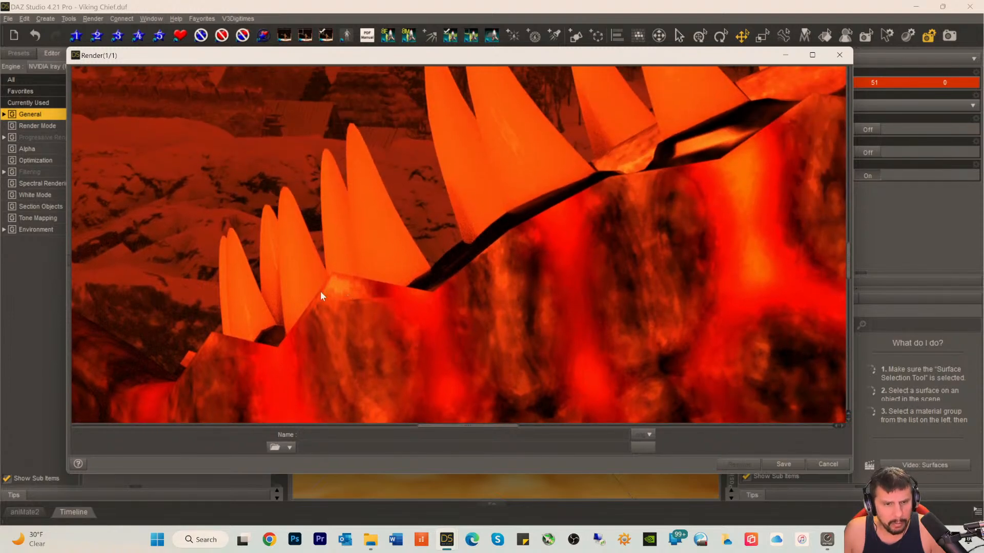
pyautogui.scroll(5, 546, 251)
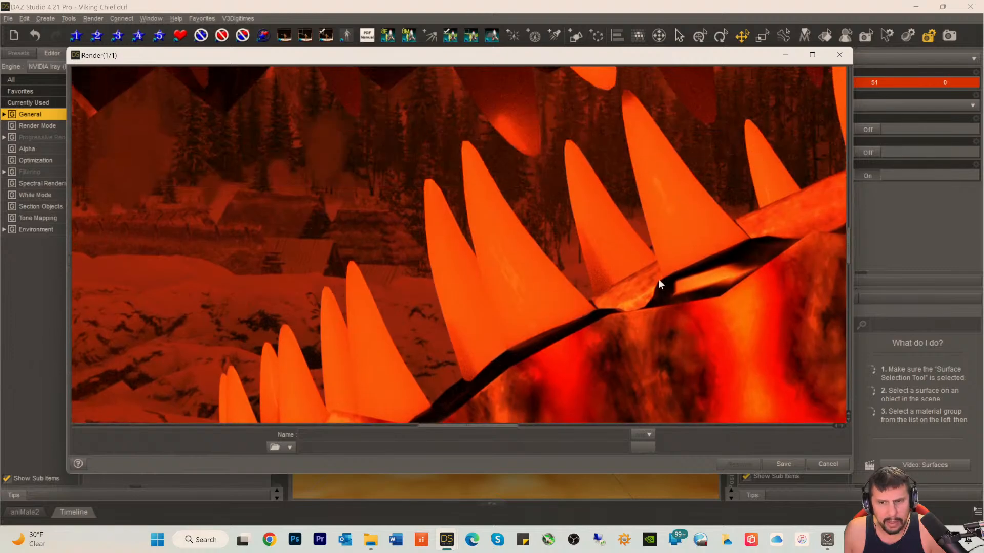
pyautogui.scroll(5, 699, 297)
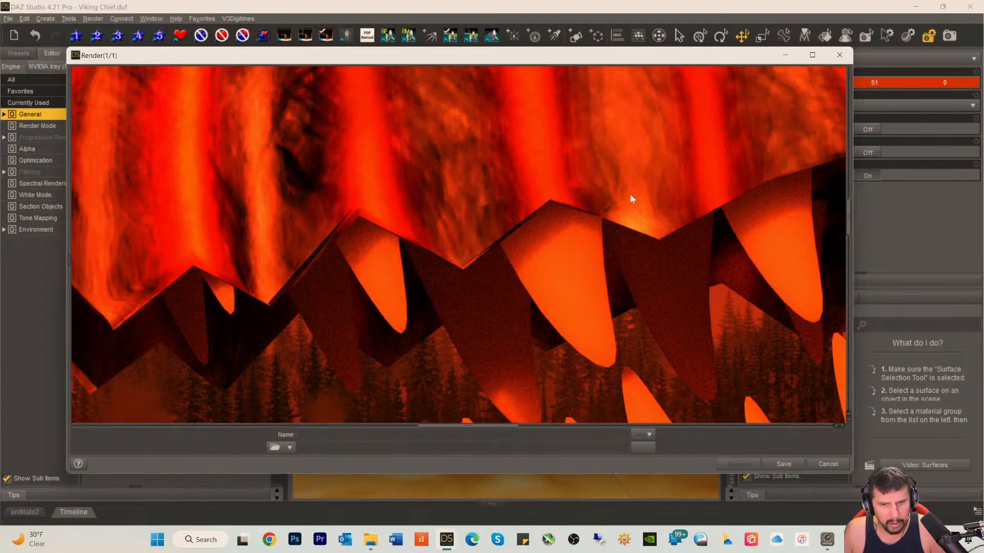
pyautogui.scroll(5, 654, 213)
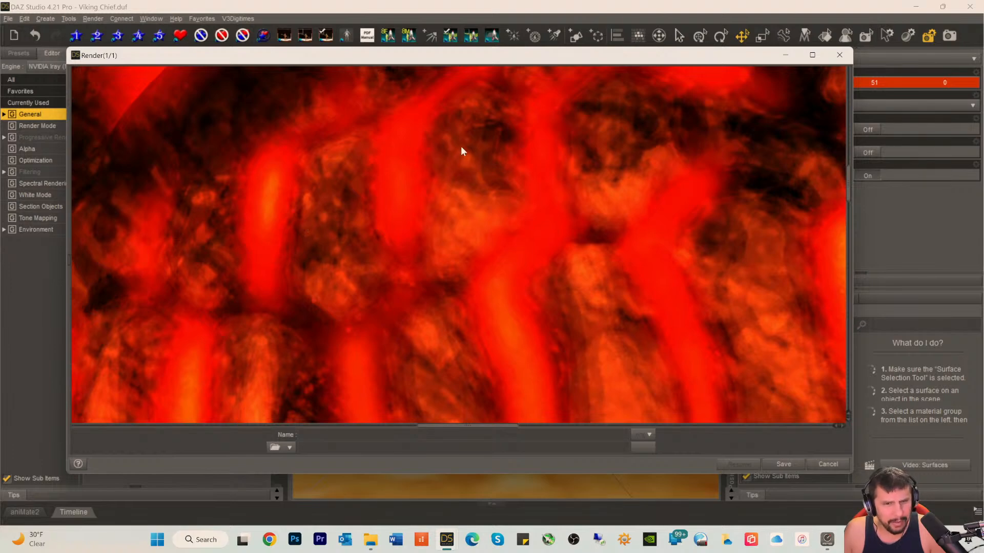
# - Examine the tip of the dragon's snout, the upper jaw and the corner of its mouth
pyautogui.moveTo(444, 426); pyautogui.dragTo(391, 426)
pyautogui.scroll(-5, 450, 286)
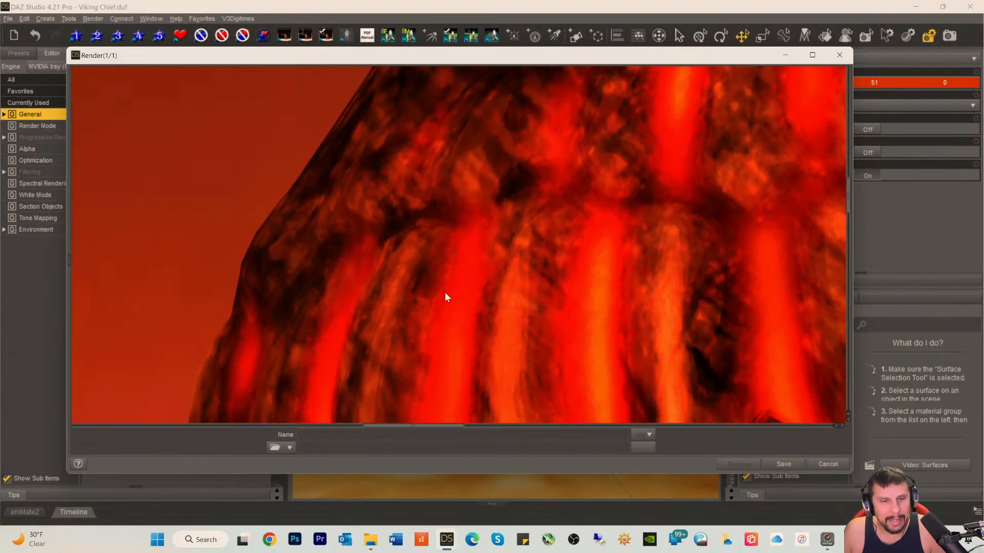
pyautogui.scroll(-3, 443, 293)
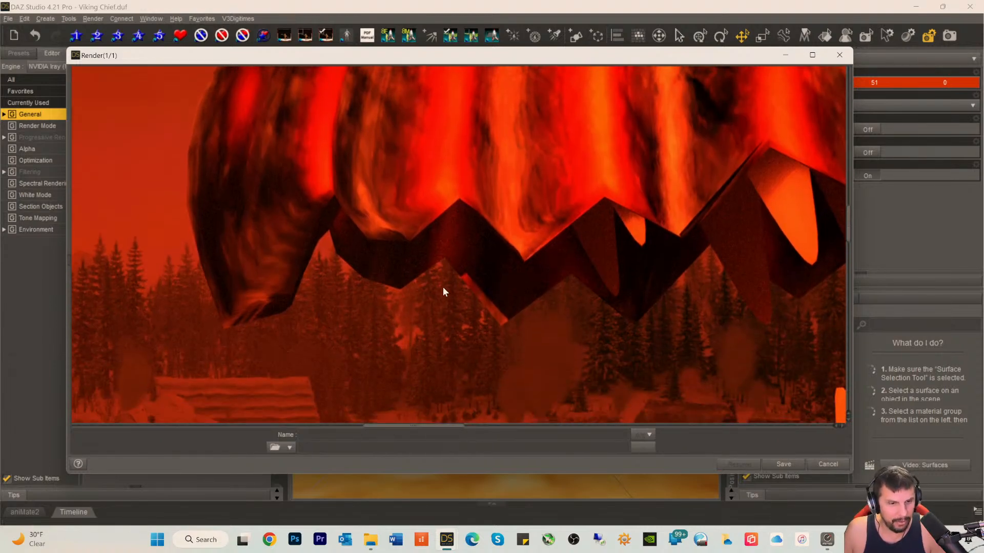
pyautogui.scroll(8, 435, 264)
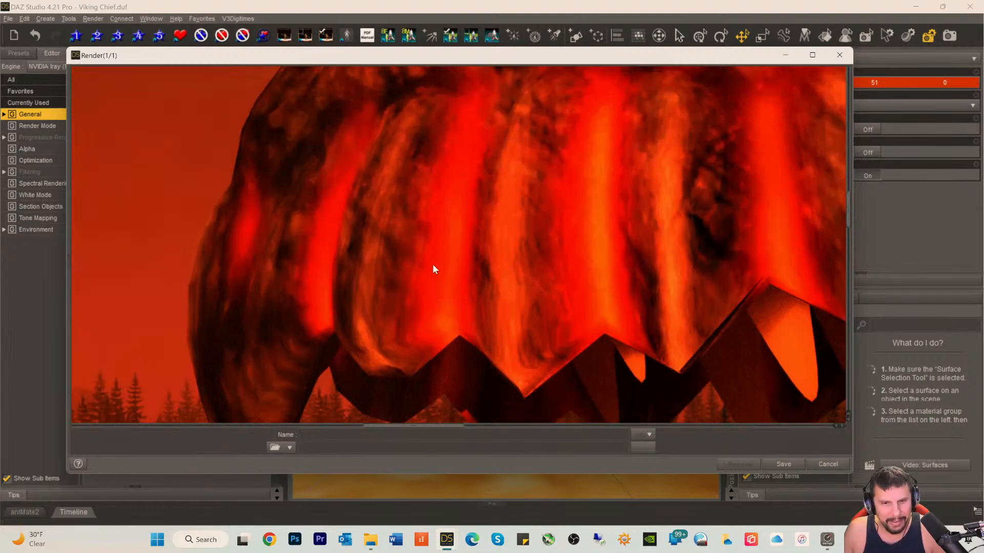
pyautogui.moveTo(376, 419); pyautogui.dragTo(549, 431)
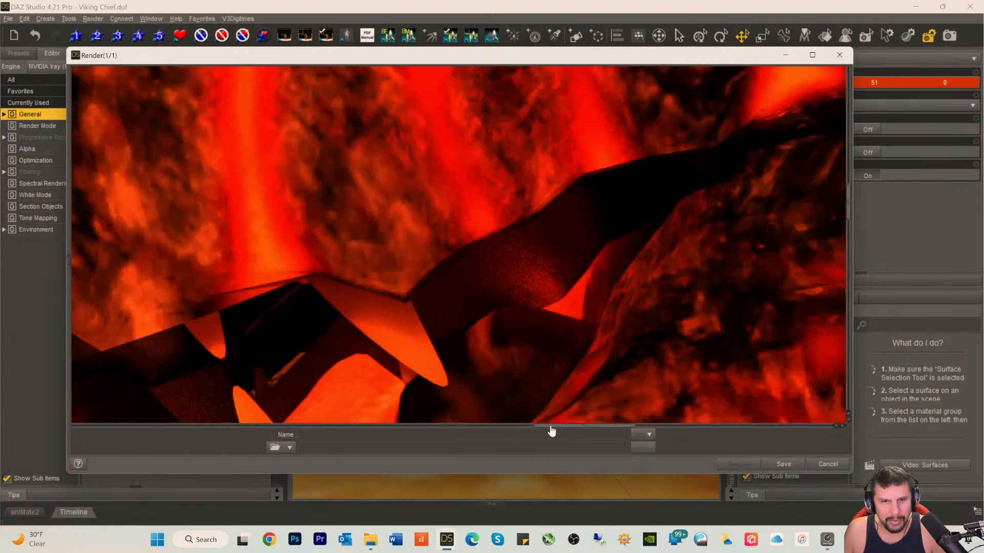
pyautogui.scroll(6, 659, 318)
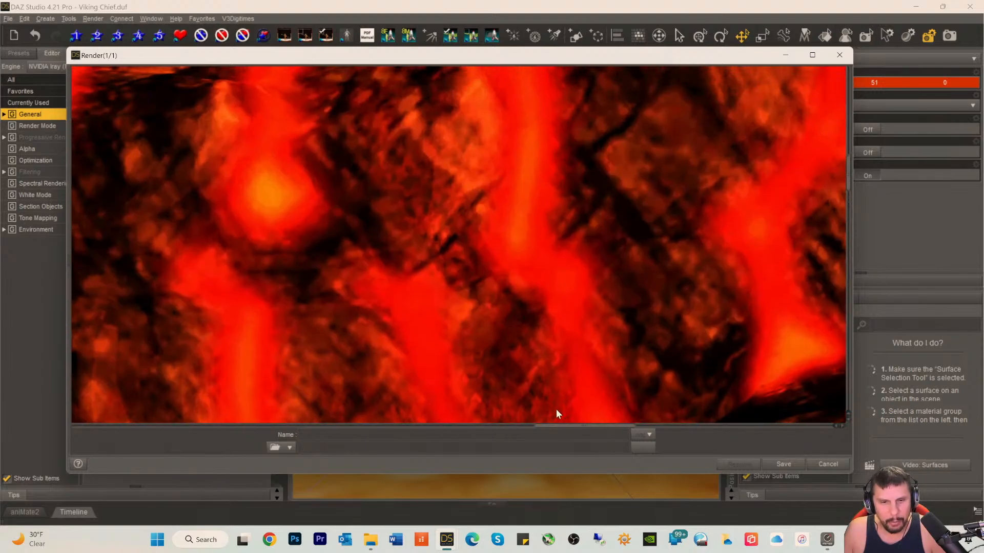
# - Review the Viking's helmet, lowered forearm and hand, chest armor and beard in the render
pyautogui.moveTo(569, 430); pyautogui.dragTo(352, 427)
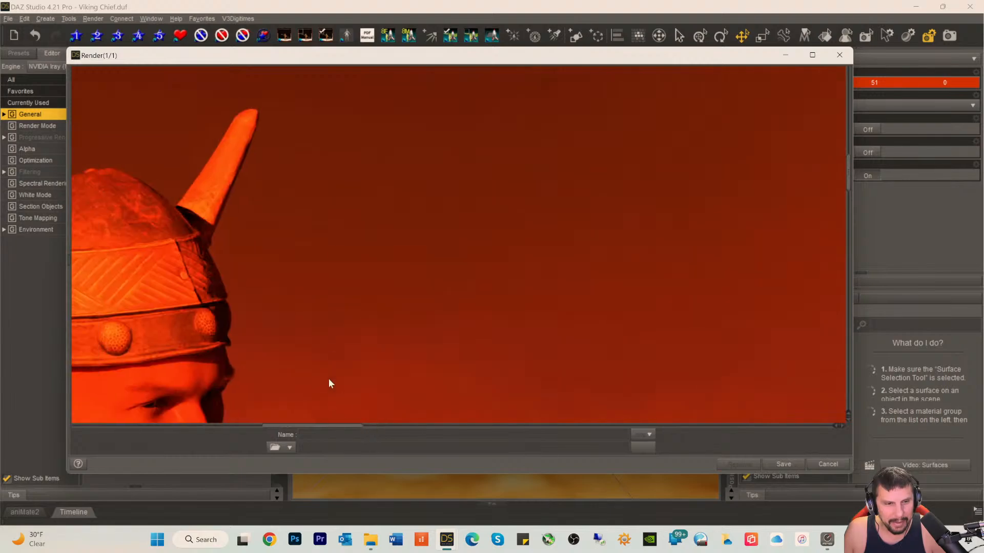
pyautogui.scroll(-10, 338, 379)
pyautogui.scroll(-5, 366, 388)
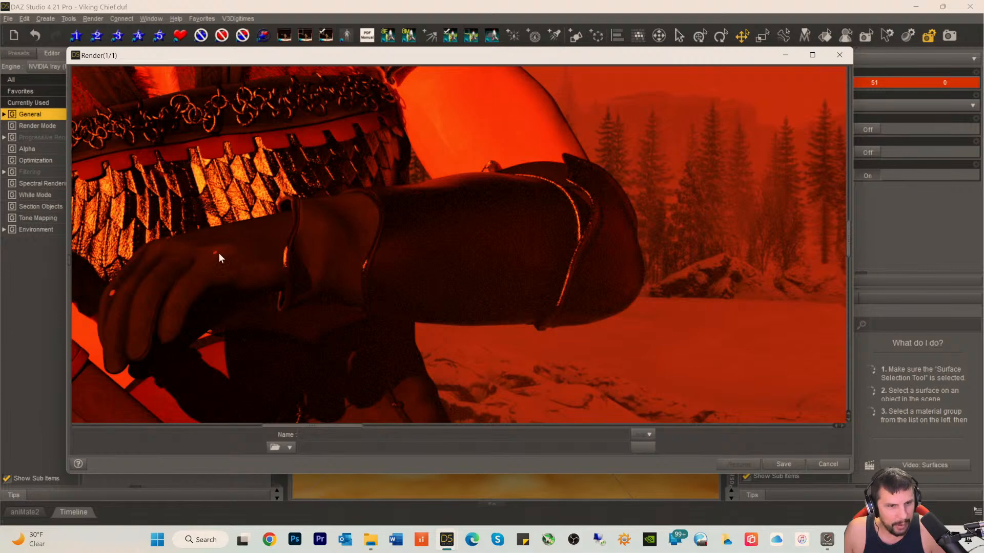
pyautogui.moveTo(329, 430); pyautogui.dragTo(291, 432)
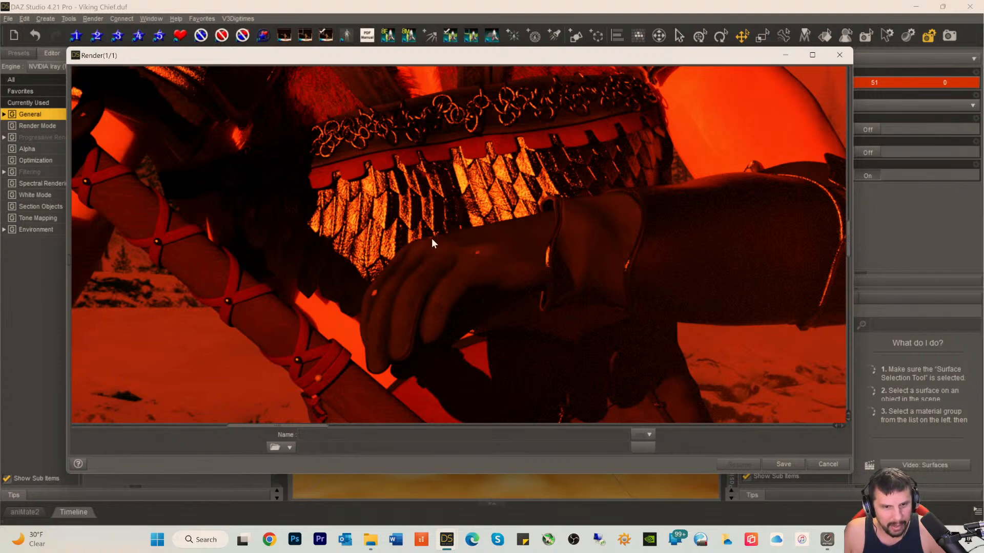
pyautogui.scroll(5, 497, 161)
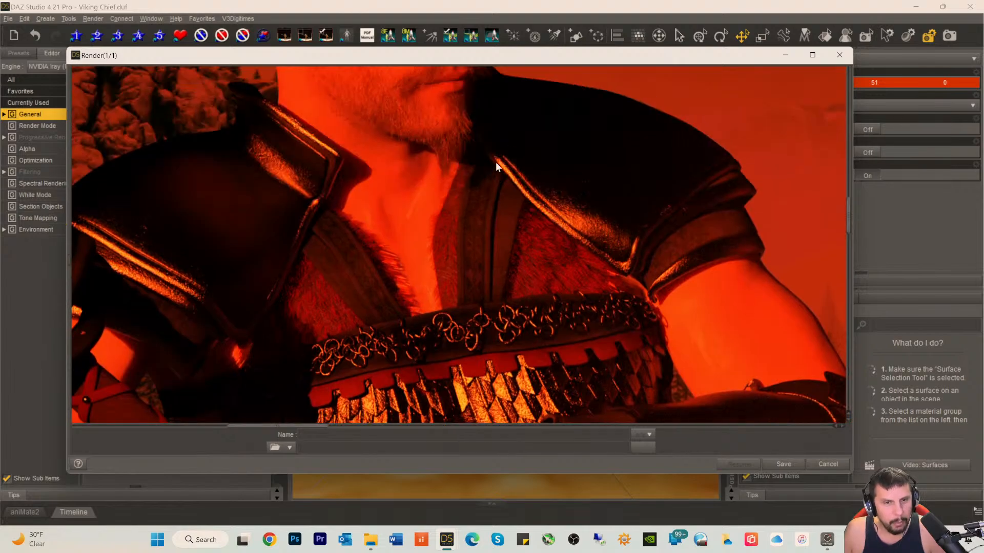
pyautogui.scroll(3, 495, 212)
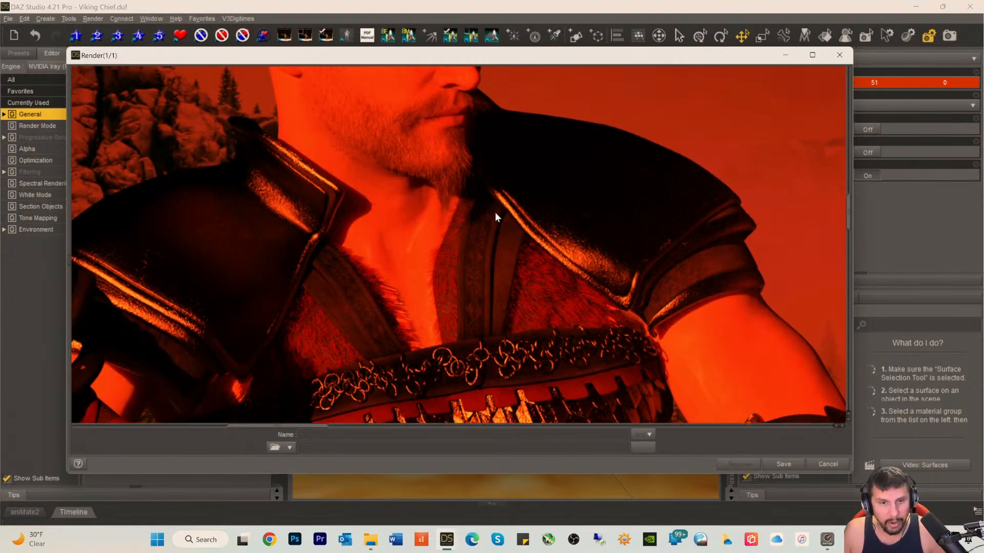
# - Review the Viking's chest armor, hands and axe handle in the render, down to the flowers between his legs
pyautogui.scroll(-2, 499, 210)
pyautogui.scroll(-2, 540, 237)
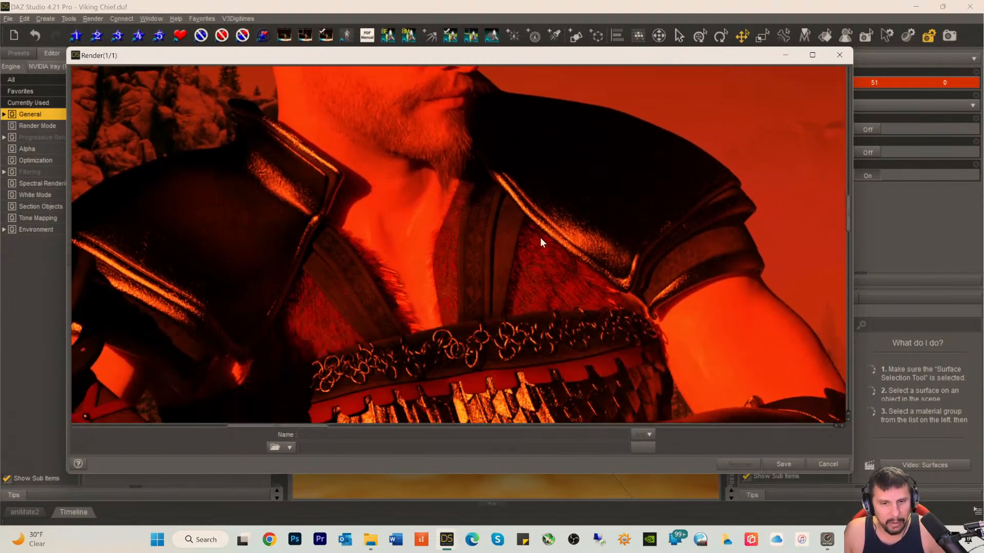
pyautogui.scroll(-3, 380, 293)
pyautogui.scroll(-5, 380, 292)
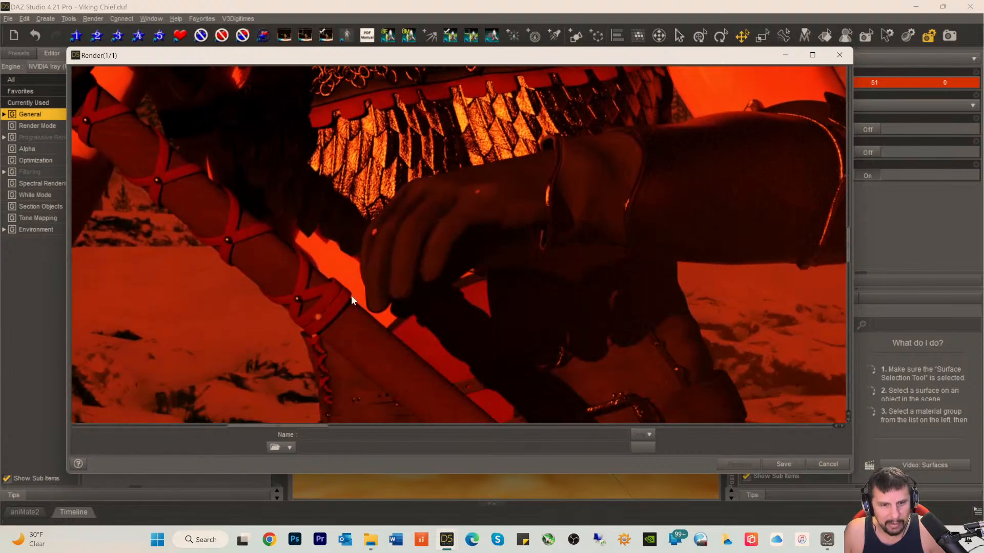
pyautogui.scroll(-3, 577, 384)
pyautogui.scroll(-6, 720, 394)
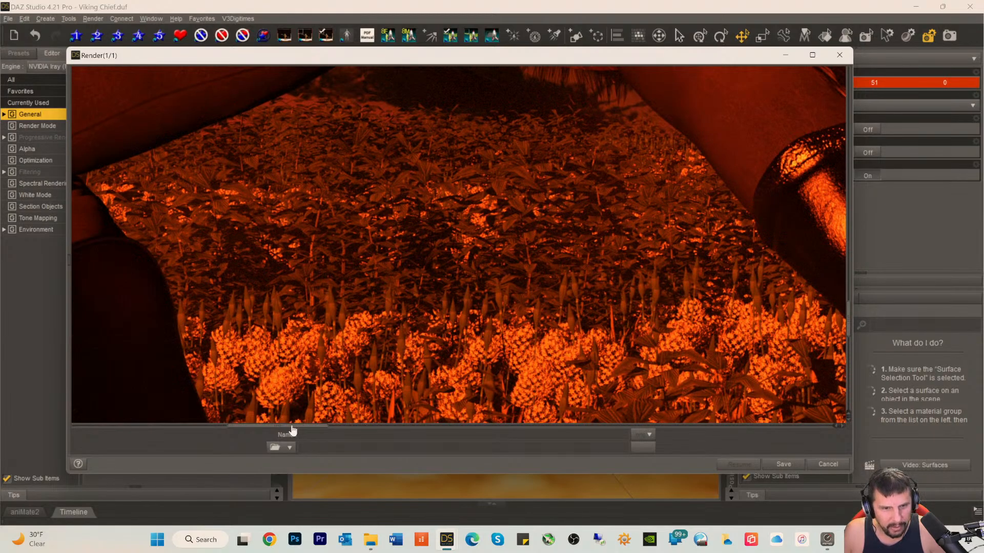
# - Examine the leafy foreground plants and flowers beneath the dragon's jaw in the render
pyautogui.moveTo(293, 430); pyautogui.dragTo(548, 435)
pyautogui.scroll(5, 625, 379)
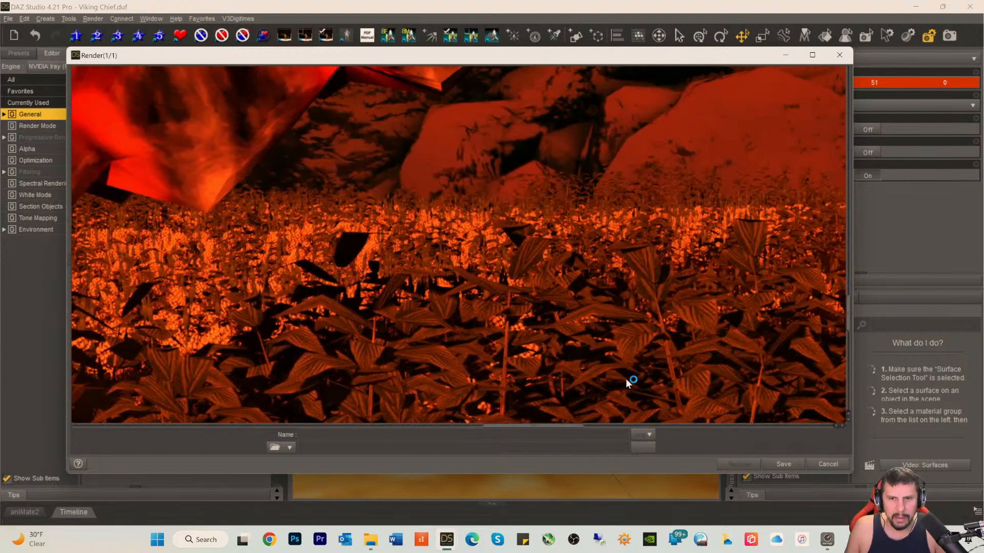
pyautogui.scroll(-3, 625, 371)
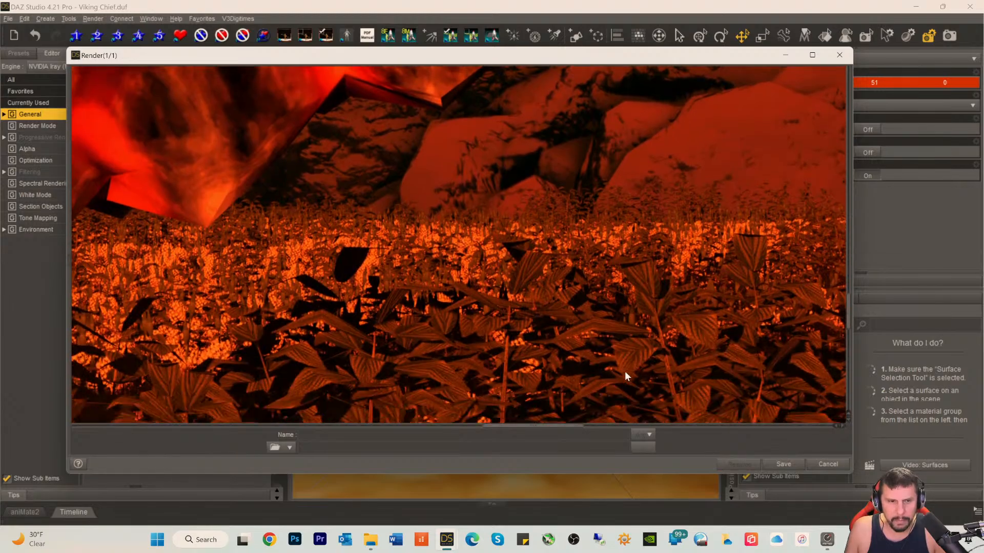
pyautogui.scroll(-5, 570, 371)
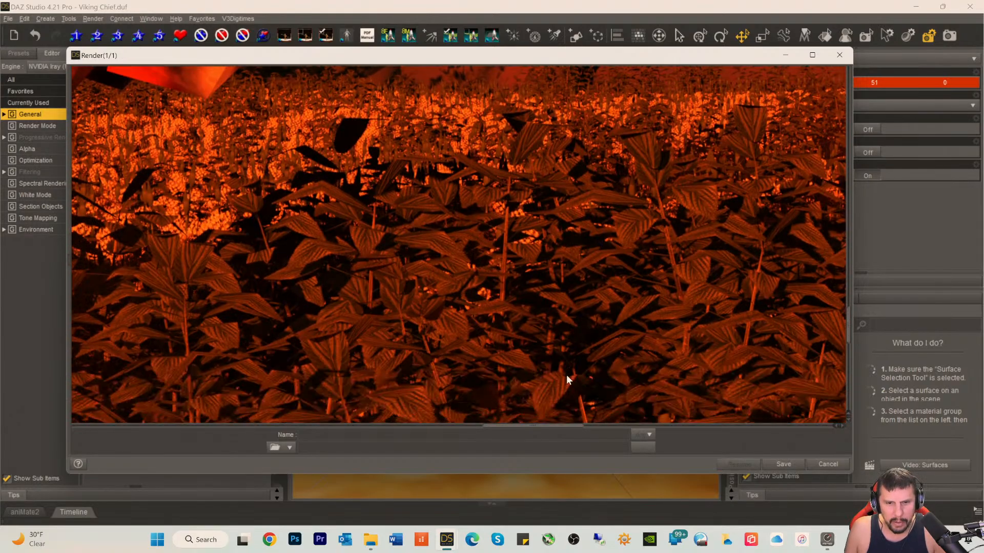
pyautogui.scroll(-5, 569, 382)
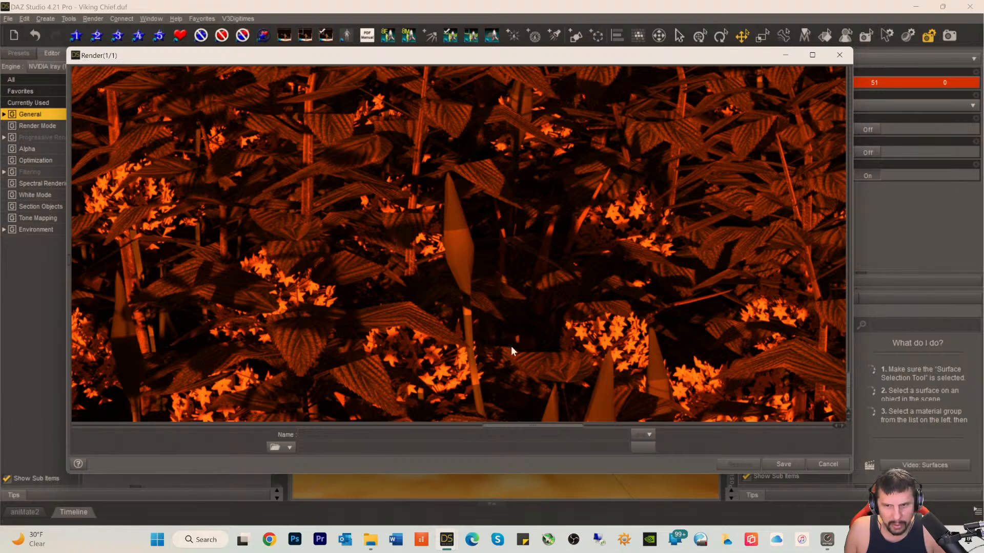
pyautogui.scroll(5, 391, 342)
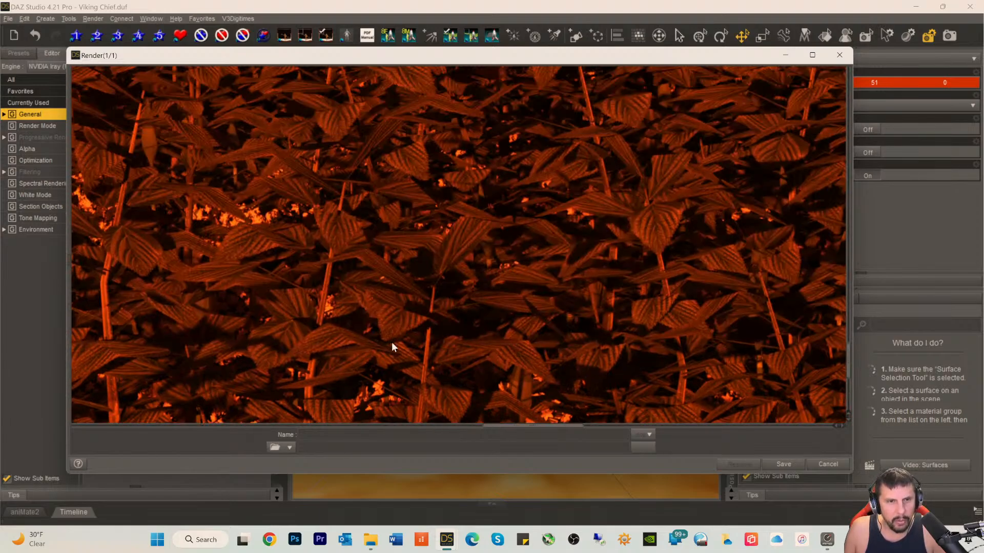
# - Inspect the dragon's chin and glowing lava skin up to the lower teeth
pyautogui.scroll(6, 391, 342)
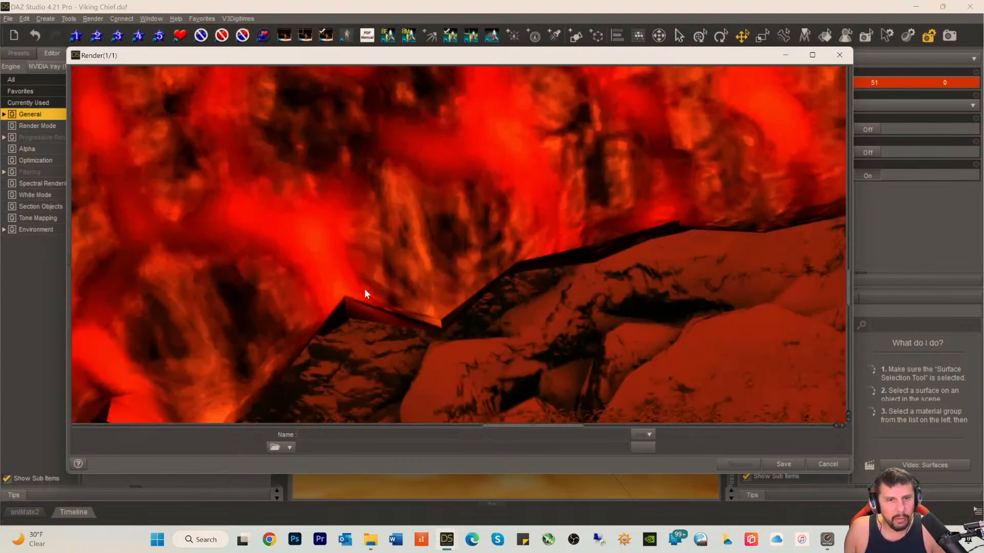
pyautogui.scroll(4, 364, 288)
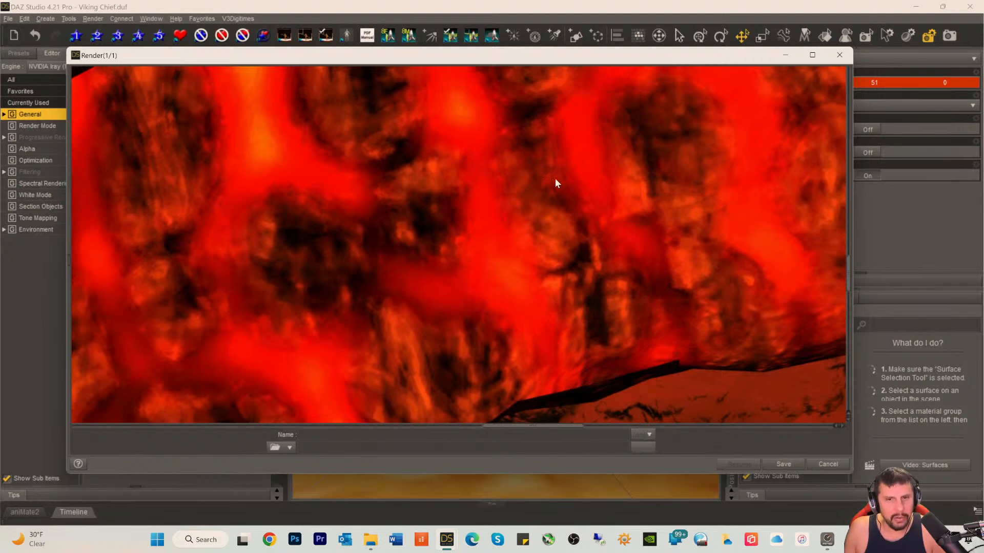
pyautogui.scroll(6, 556, 183)
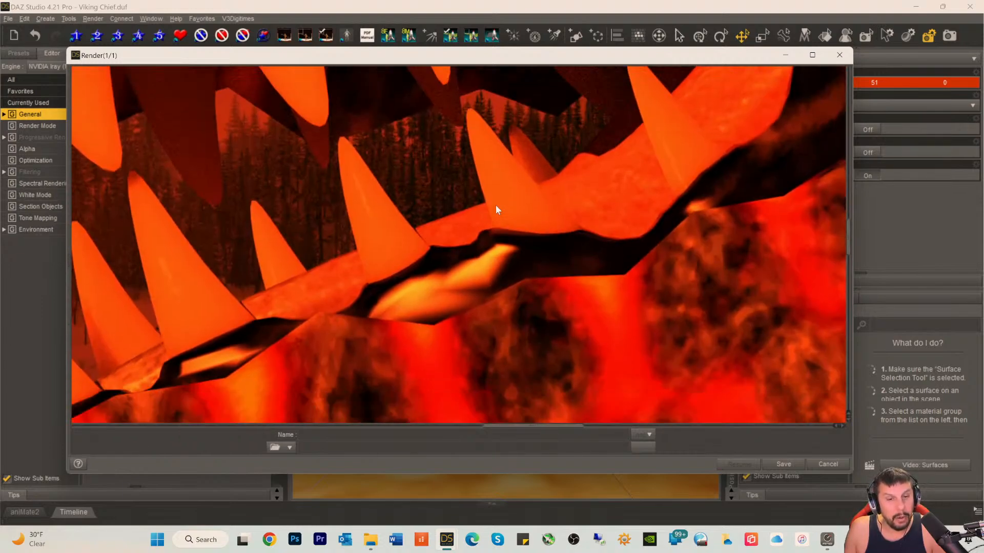
pyautogui.scroll(-2, 544, 321)
# - Check the render's iteration count and elapsed time, and bring the rendered image back into view
pyautogui.click(789, 56)
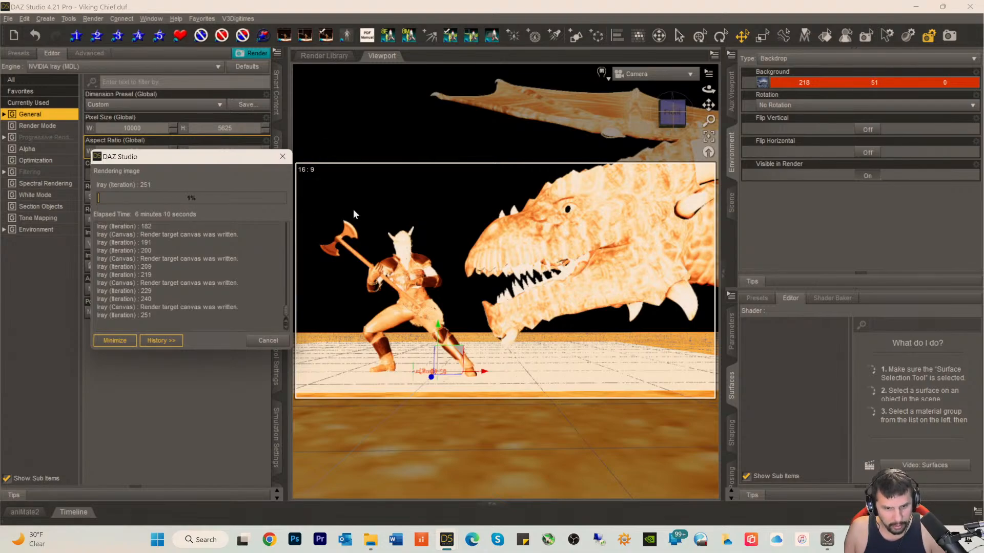
pyautogui.moveTo(454, 544)
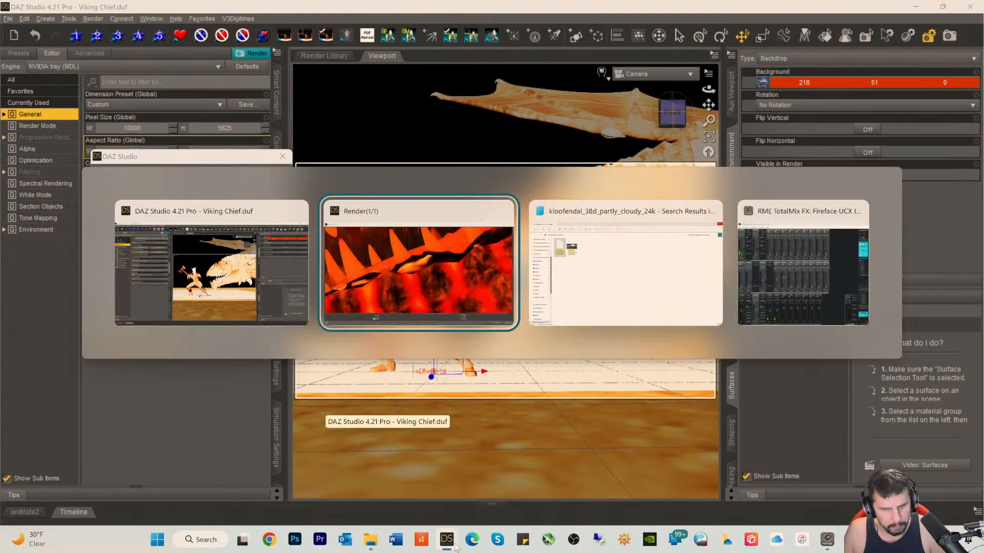
pyautogui.click(450, 285)
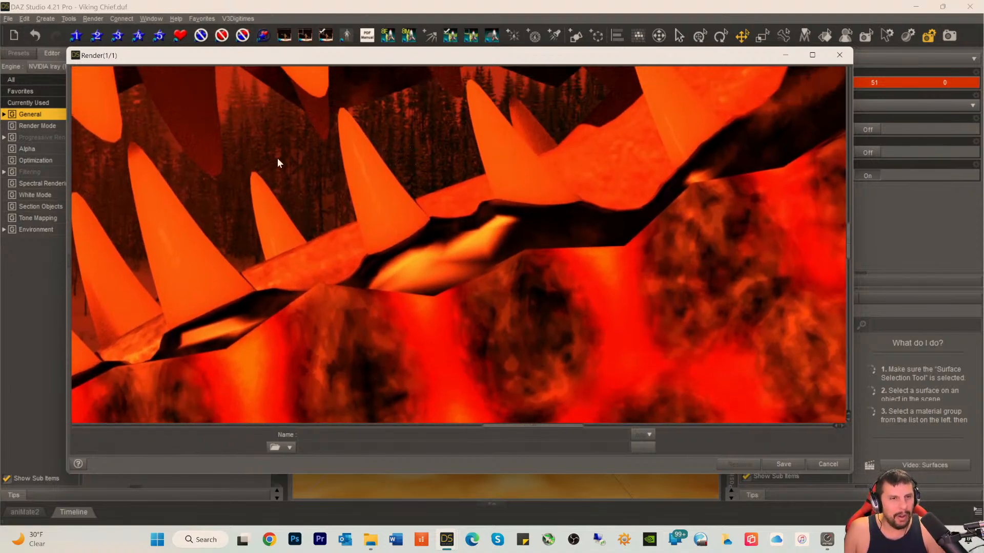
# - Examine the dragon's lava skin from the lower jaw and throat, past the corner of the mouth, to the top of the head
pyautogui.scroll(-5, 431, 328)
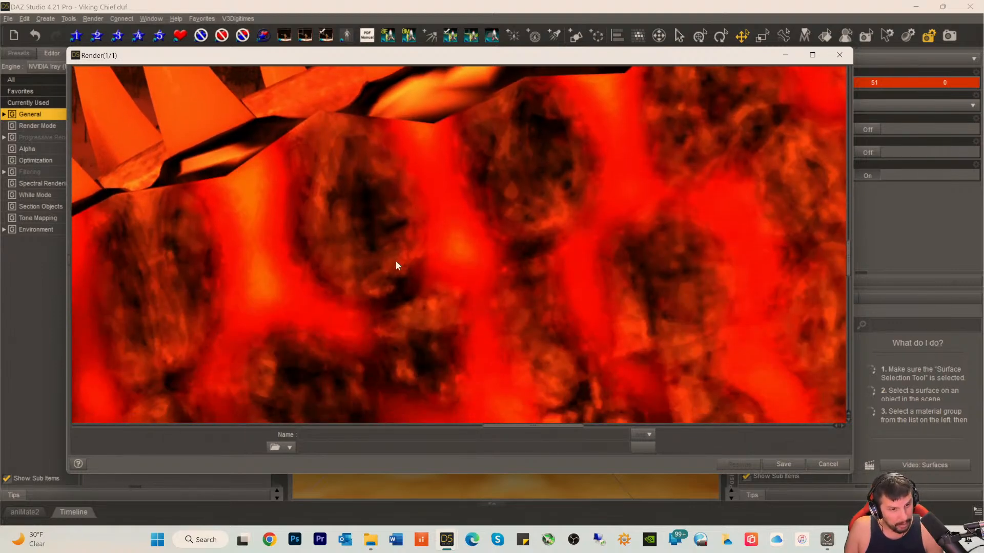
pyautogui.scroll(-5, 395, 265)
pyautogui.scroll(8, 506, 280)
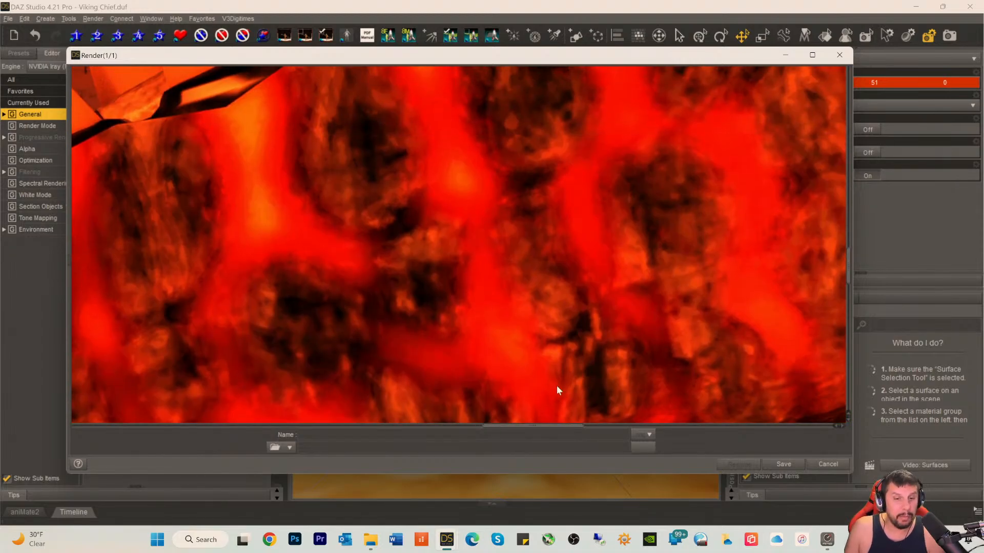
pyautogui.moveTo(508, 432); pyautogui.dragTo(620, 430)
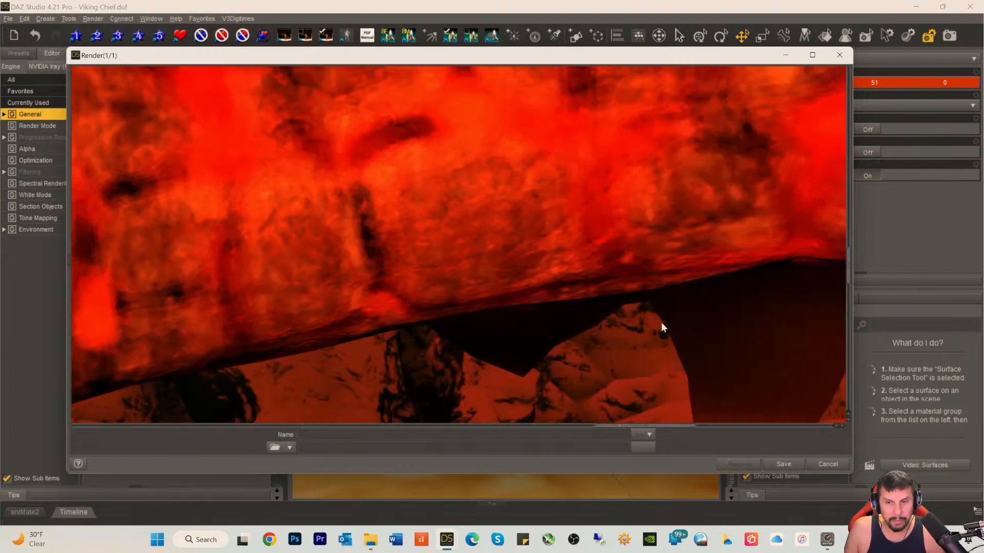
pyautogui.scroll(6, 652, 314)
pyautogui.scroll(8, 652, 317)
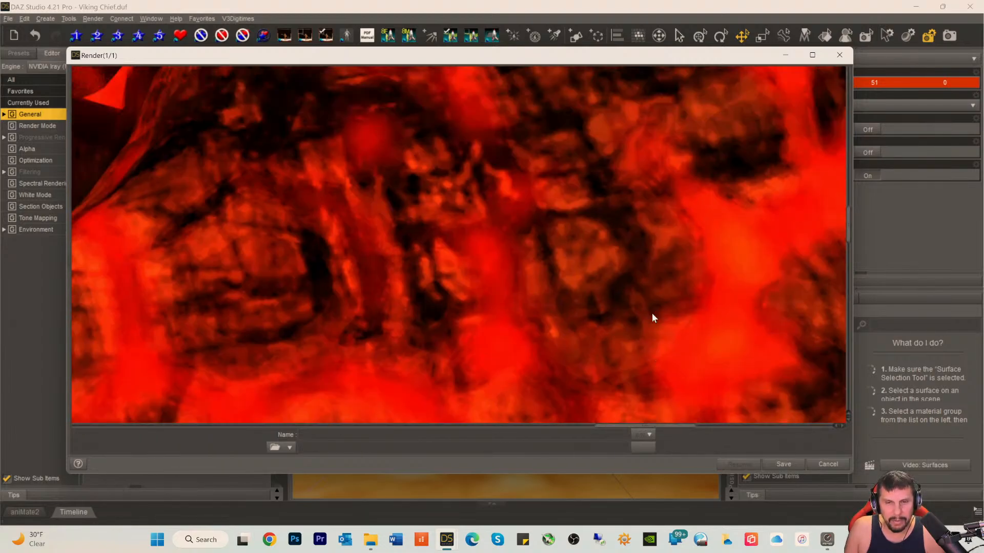
pyautogui.scroll(8, 649, 310)
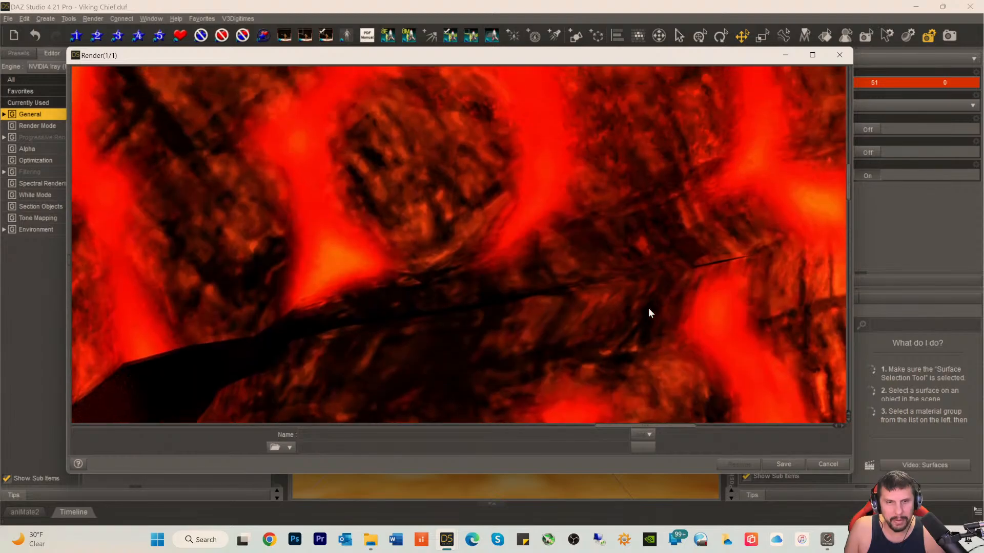
pyautogui.scroll(8, 648, 310)
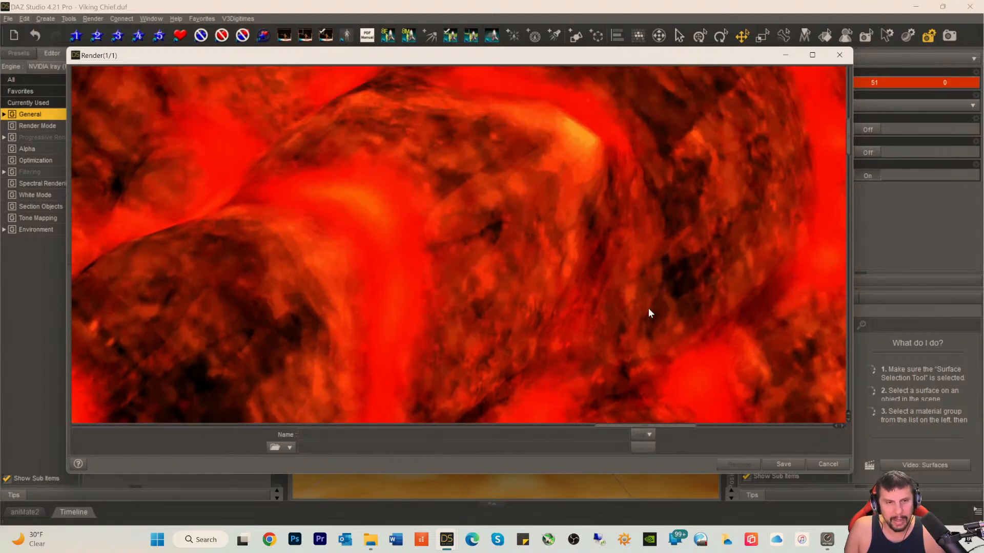
pyautogui.scroll(5, 648, 312)
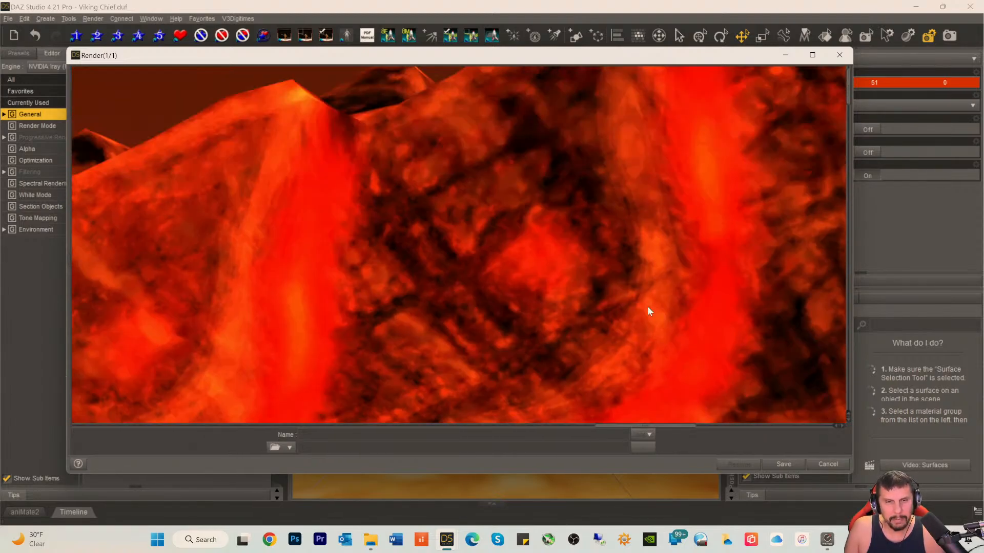
# - Review the dragon's brow ridge, eye and surrounding scales in the render
pyautogui.moveTo(601, 423); pyautogui.dragTo(518, 442)
pyautogui.scroll(-10, 503, 403)
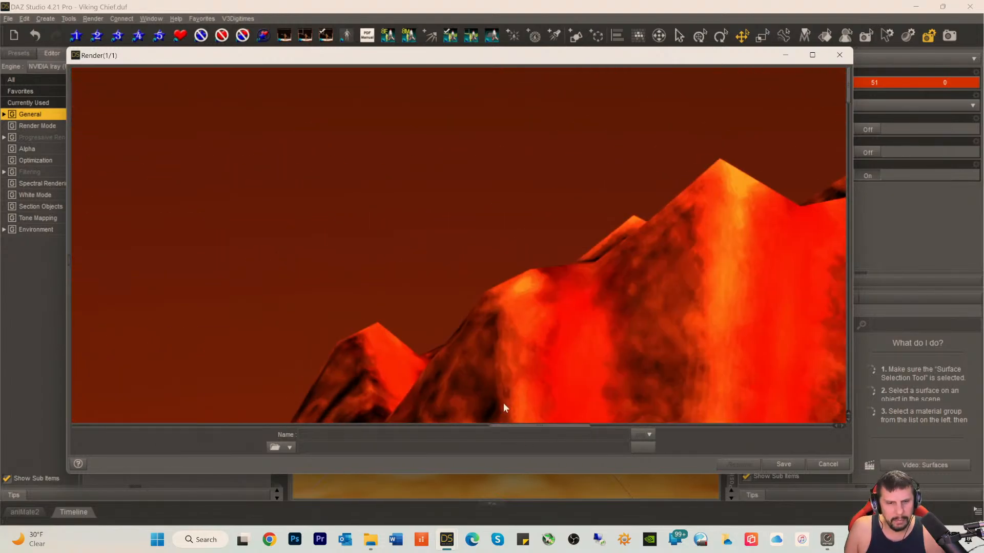
pyautogui.scroll(-3, 507, 390)
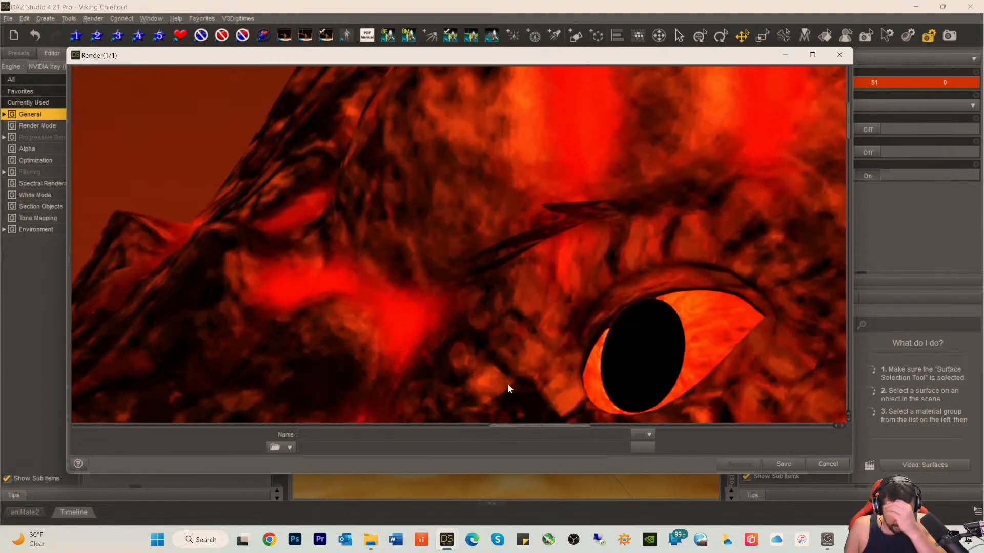
pyautogui.scroll(-9, 508, 379)
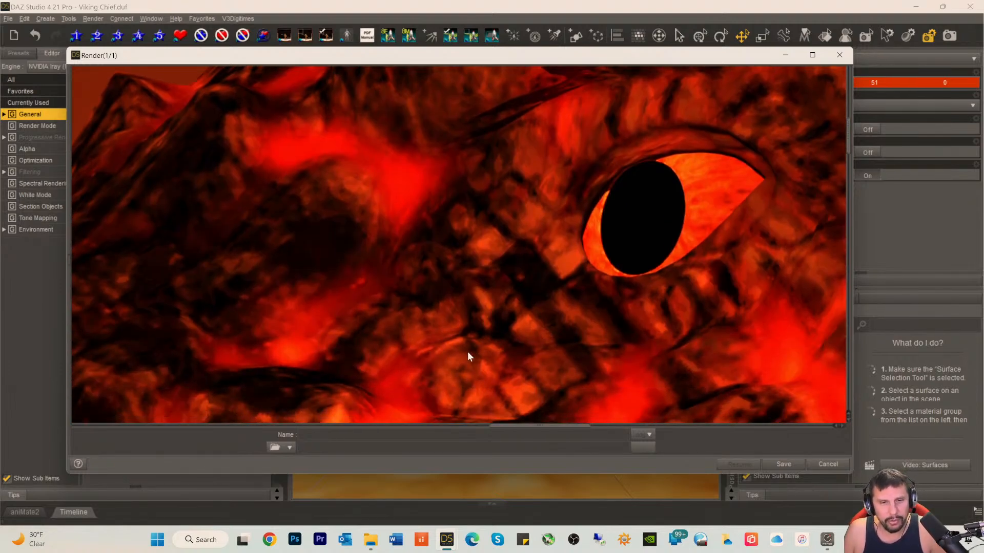
pyautogui.scroll(-1, 470, 350)
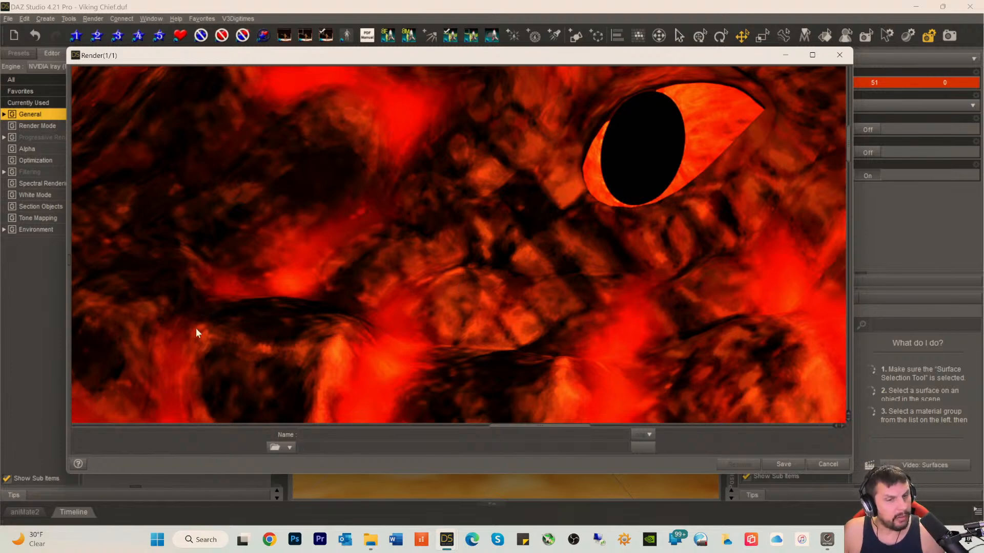
# - Inspect the Viking's axe blade tip and the two horns on the dragon's snout against the backdrop
pyautogui.moveTo(508, 428); pyautogui.dragTo(158, 425)
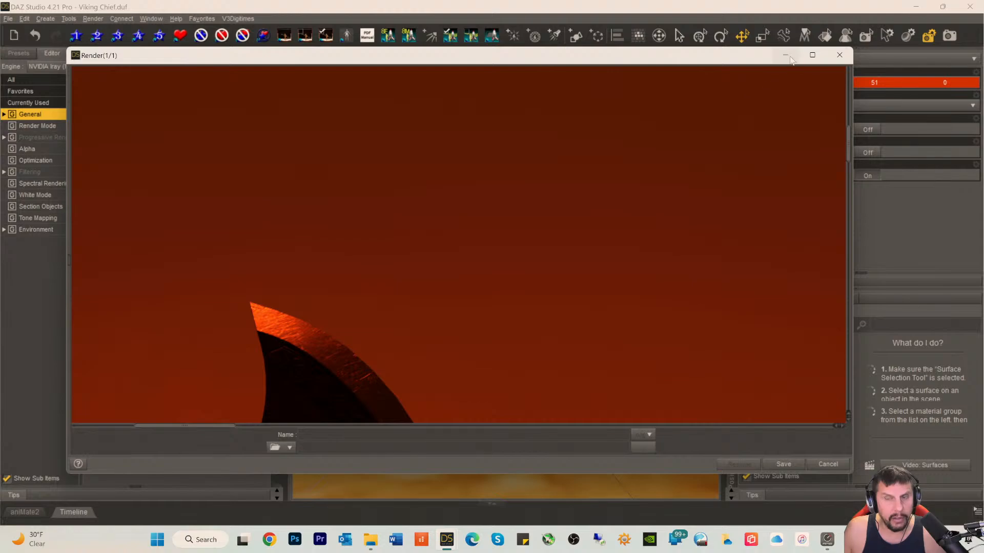
pyautogui.moveTo(174, 429); pyautogui.dragTo(186, 434)
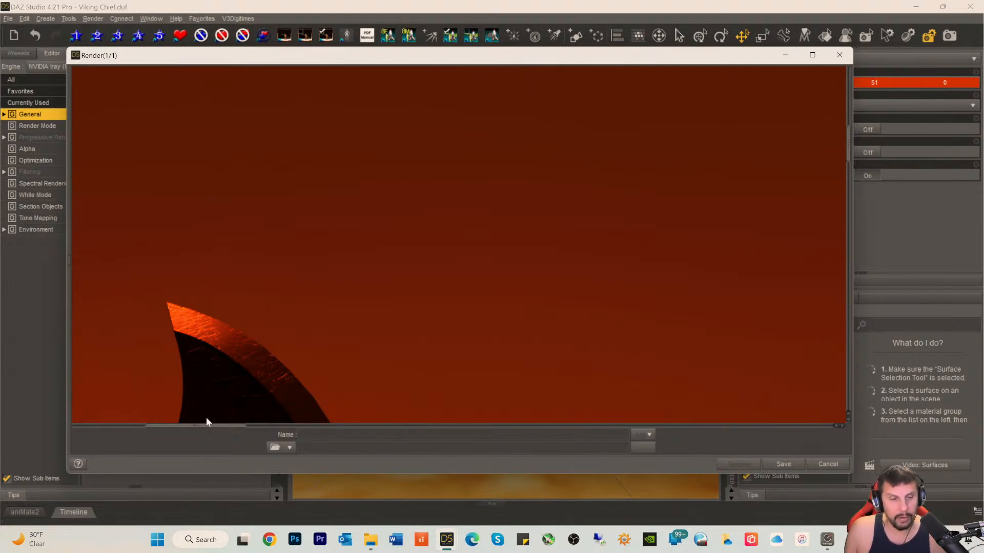
pyautogui.moveTo(207, 430); pyautogui.dragTo(459, 432)
pyautogui.scroll(-1, 500, 267)
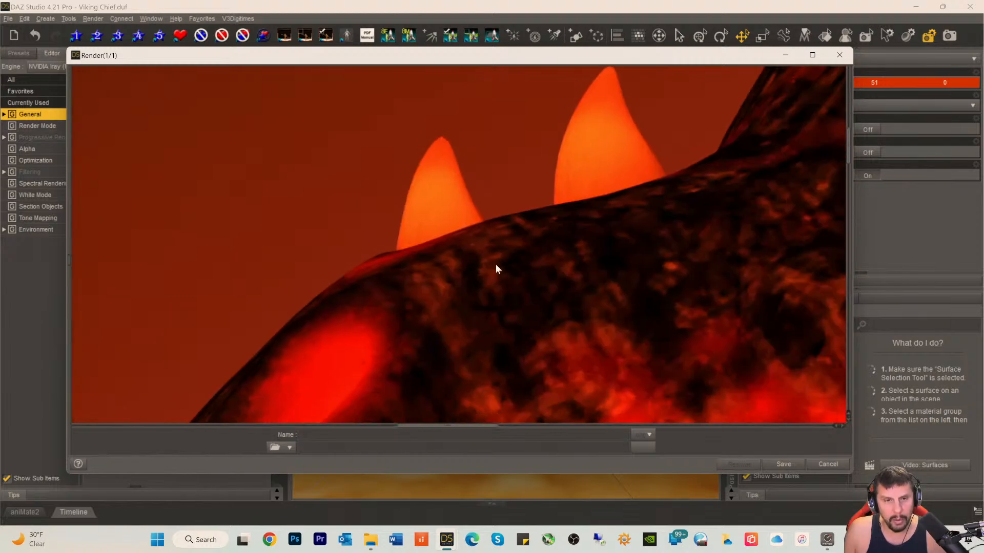
pyautogui.scroll(3, 454, 215)
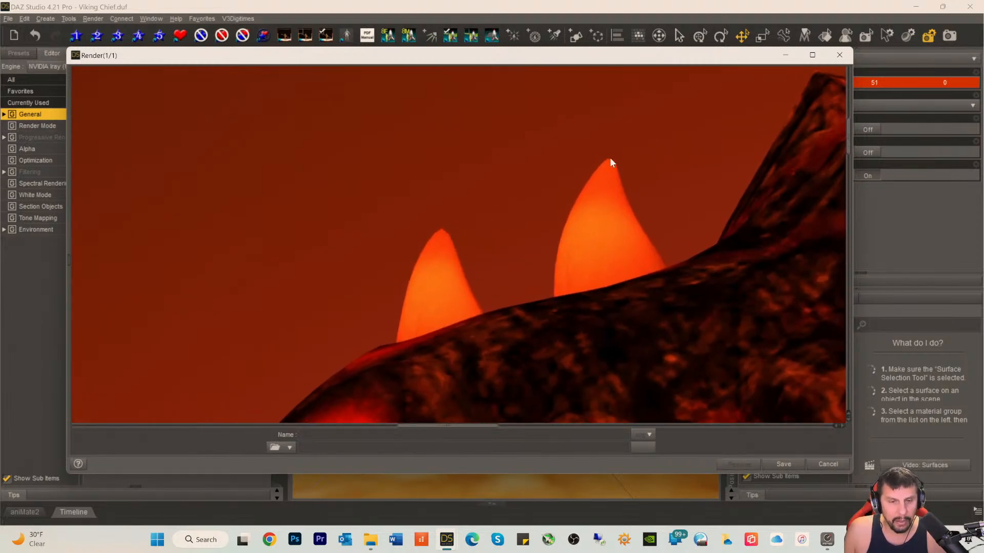
pyautogui.scroll(3, 429, 262)
pyautogui.scroll(-2, 427, 298)
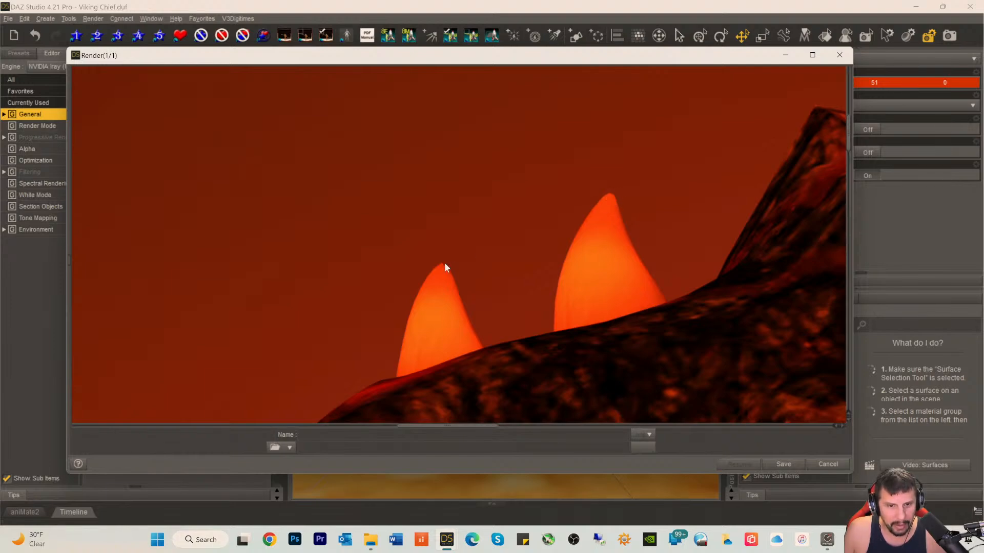
# - Cancel the running 10000-pixel-wide render and close its window without saving the image
pyautogui.click(828, 465)
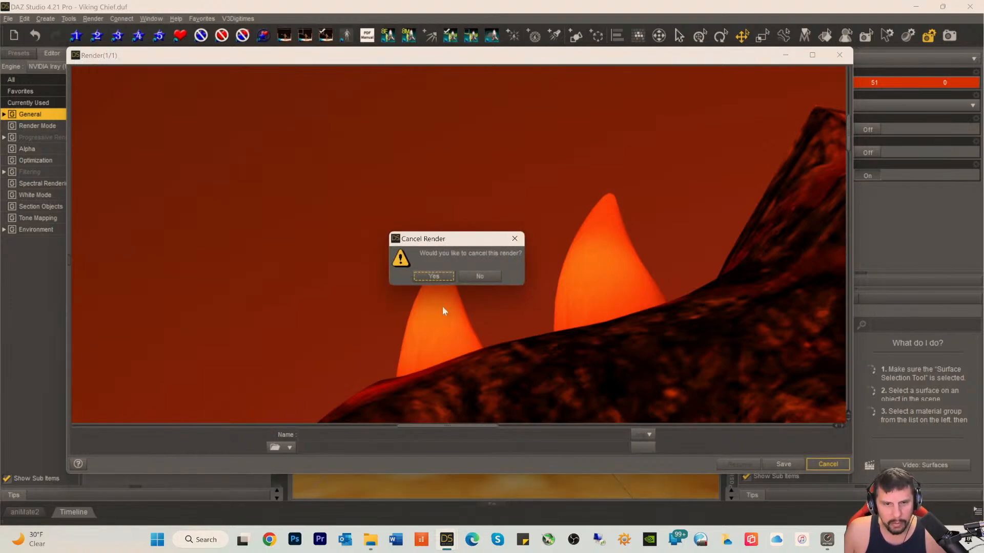
pyautogui.click(434, 277)
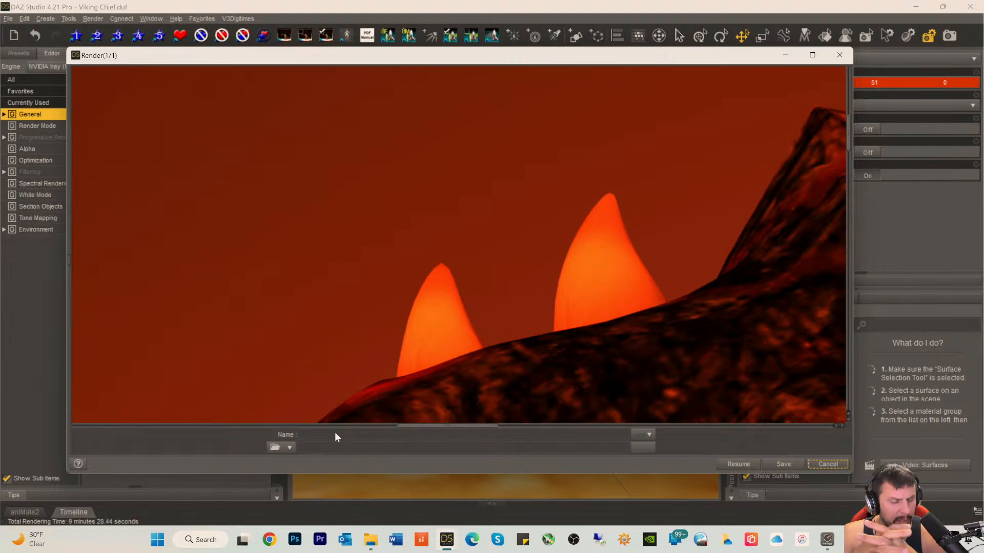
pyautogui.click(826, 464)
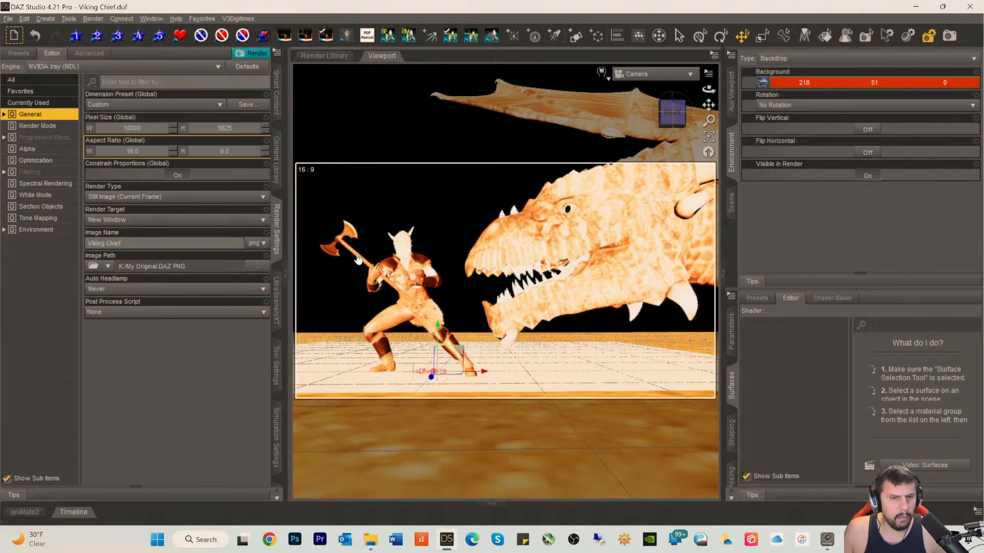
# - Switch the camera viewport's draw style to Texture Shaded
pyautogui.click(602, 73)
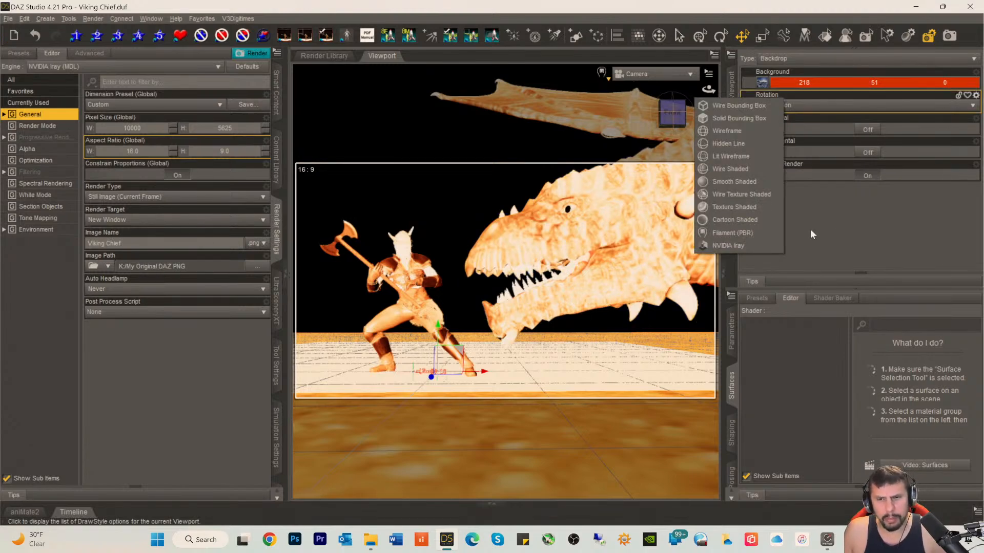
pyautogui.click(717, 210)
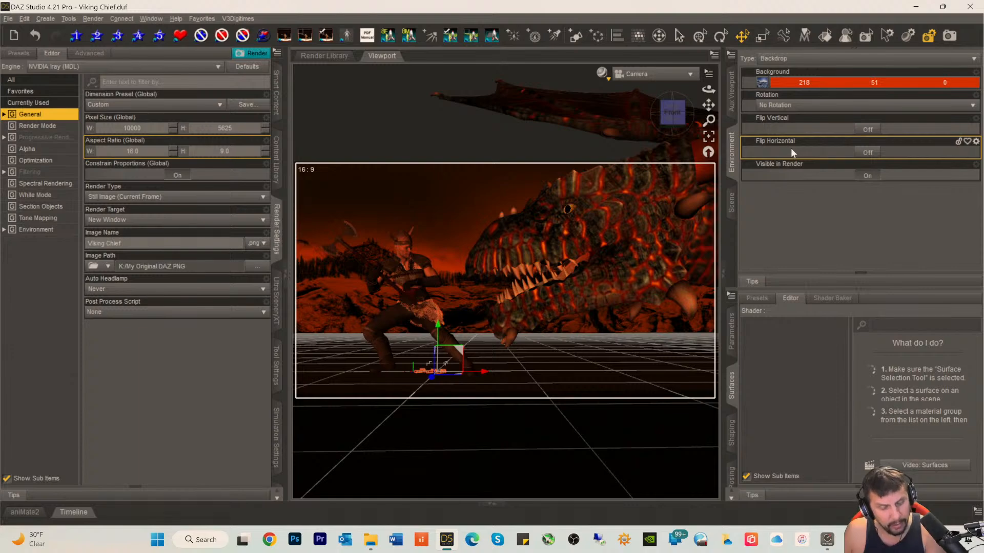
pyautogui.click(761, 83)
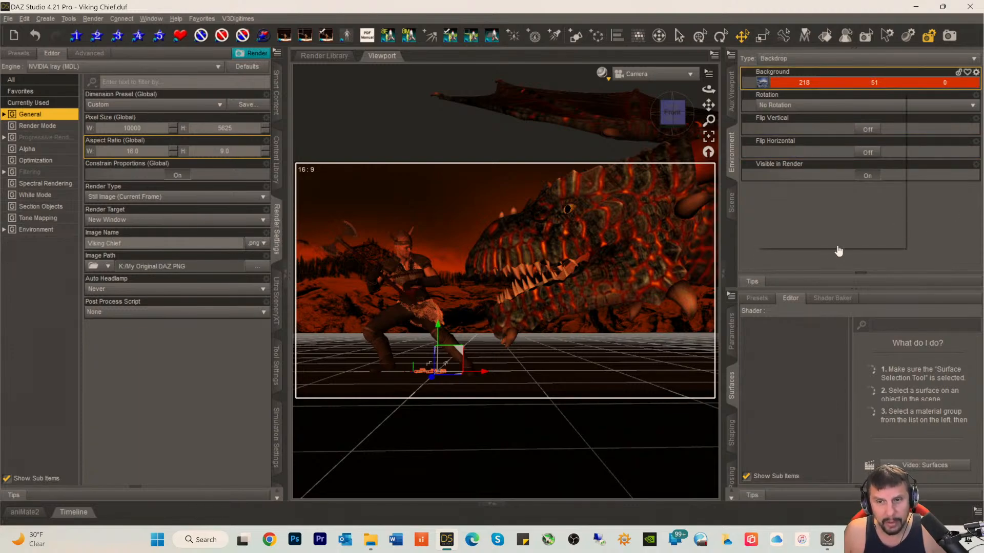
pyautogui.click(943, 228)
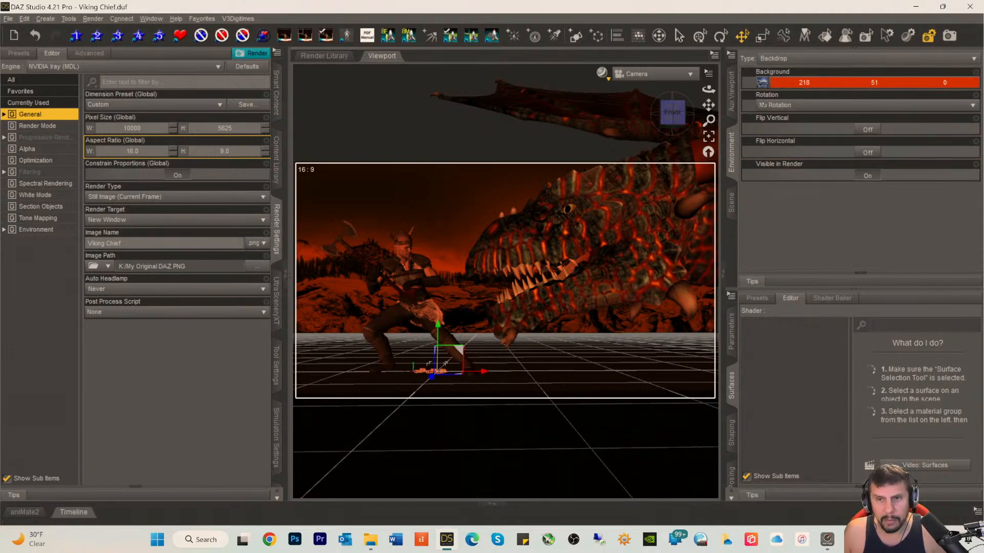
# - Select the Hellborn Dragon in the scene and try to convert its geometry to SubD
pyautogui.click(731, 202)
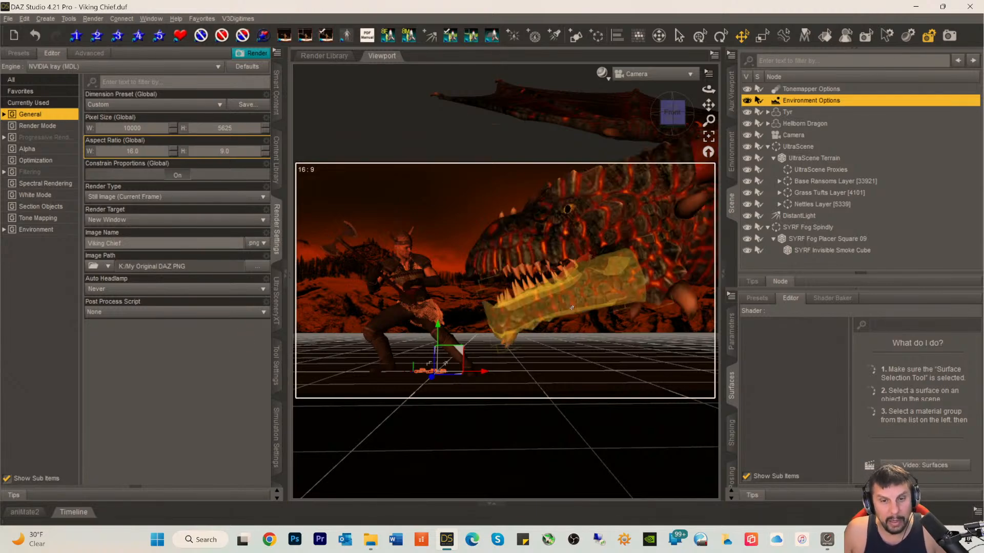
pyautogui.click(802, 126)
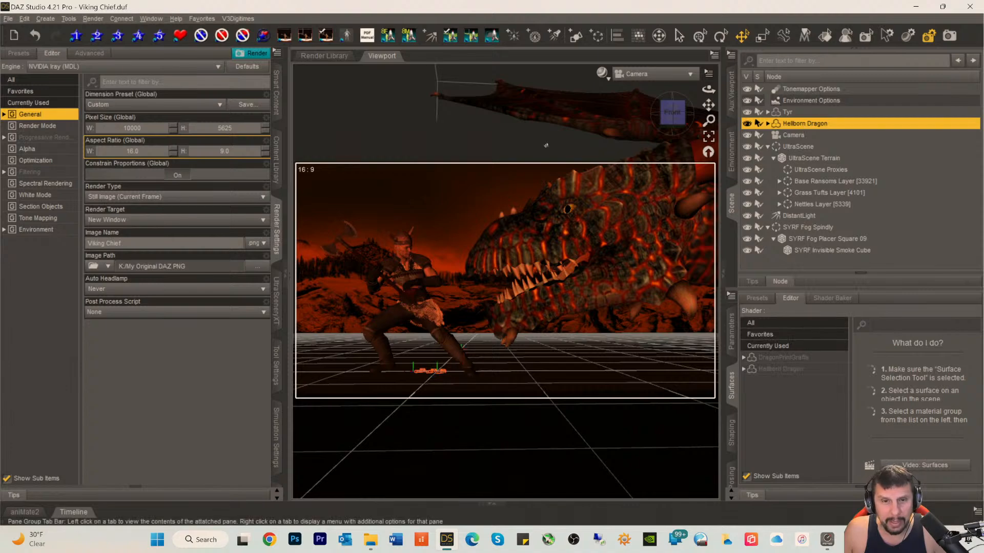
pyautogui.click(29, 20)
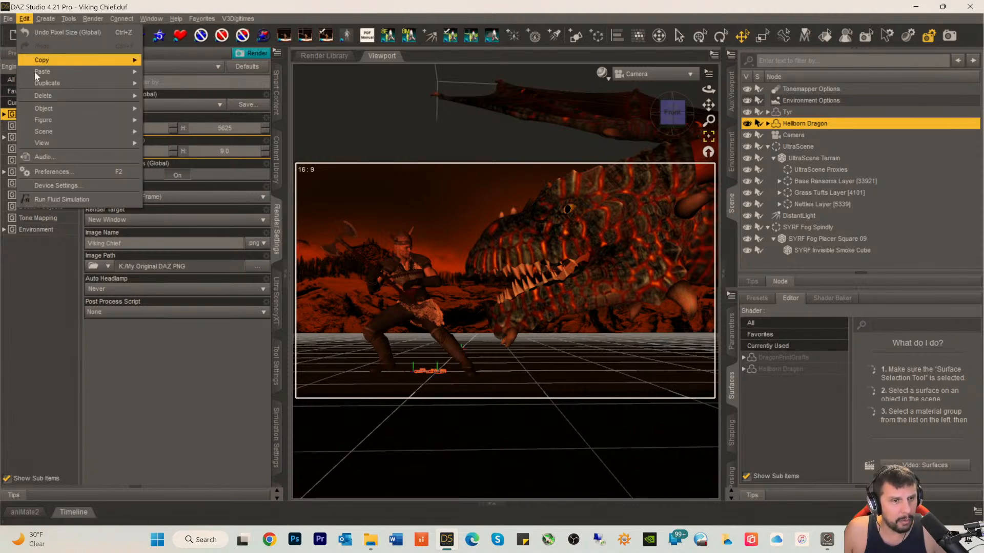
pyautogui.moveTo(46, 108)
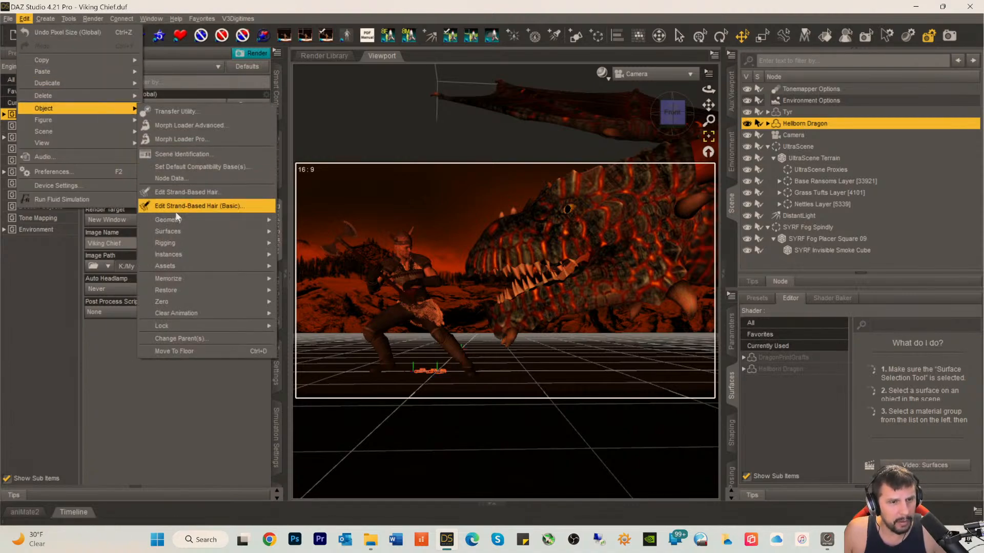
pyautogui.moveTo(177, 219)
pyautogui.click(301, 225)
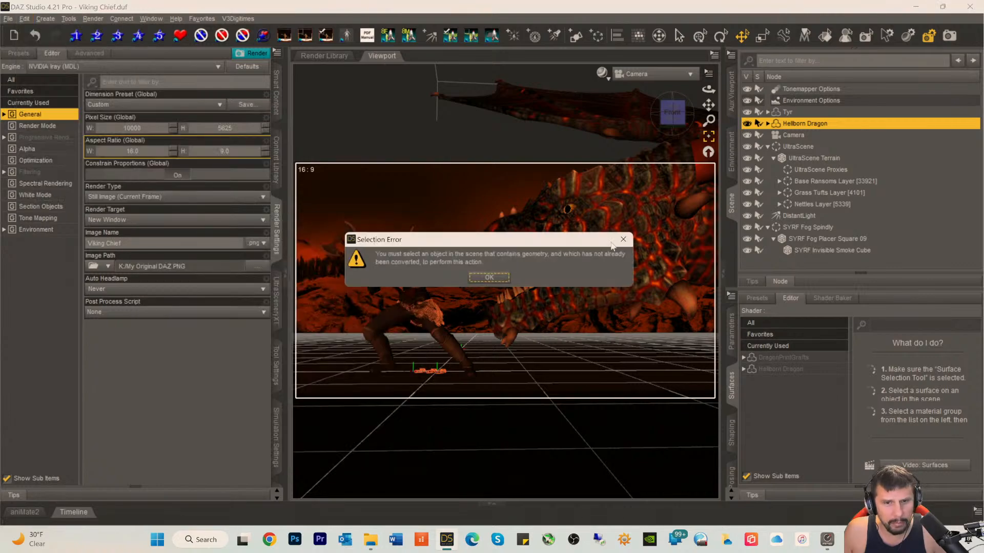
pyautogui.click(501, 281)
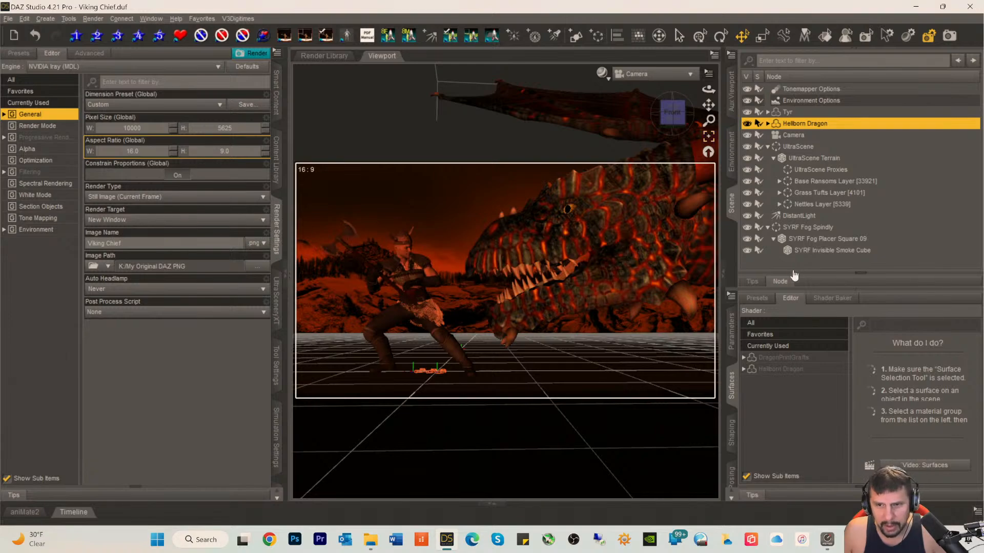
# - Set the Hellborn Dragon's SubDivision Level to 2 and its Render SubD Level (Minimum) to 5
pyautogui.click(774, 369)
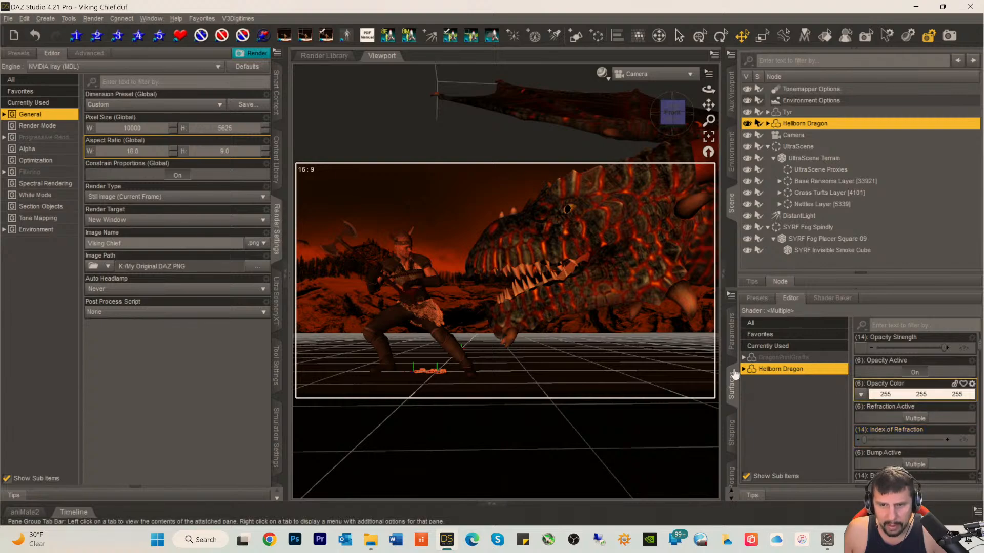
pyautogui.click(730, 343)
pyautogui.click(764, 348)
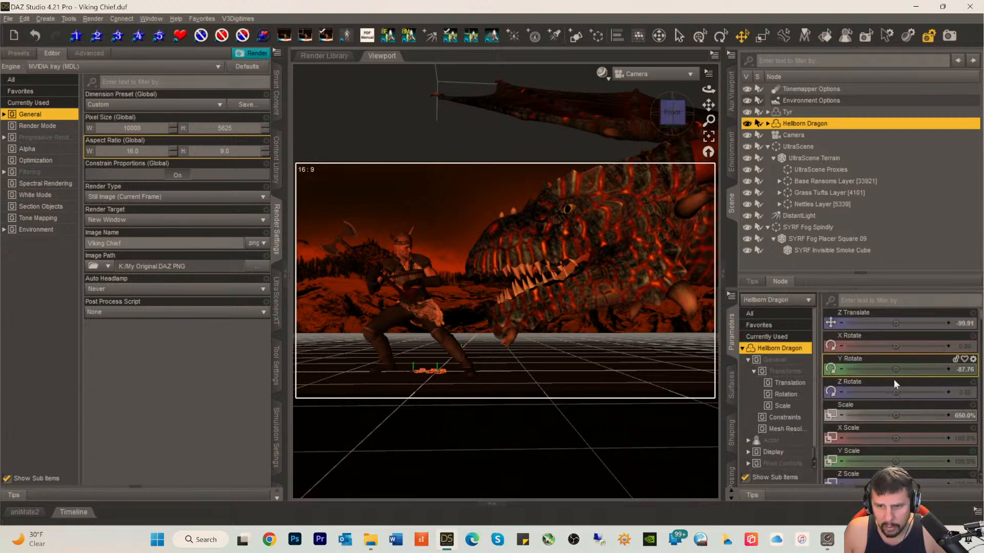
pyautogui.scroll(-5, 892, 389)
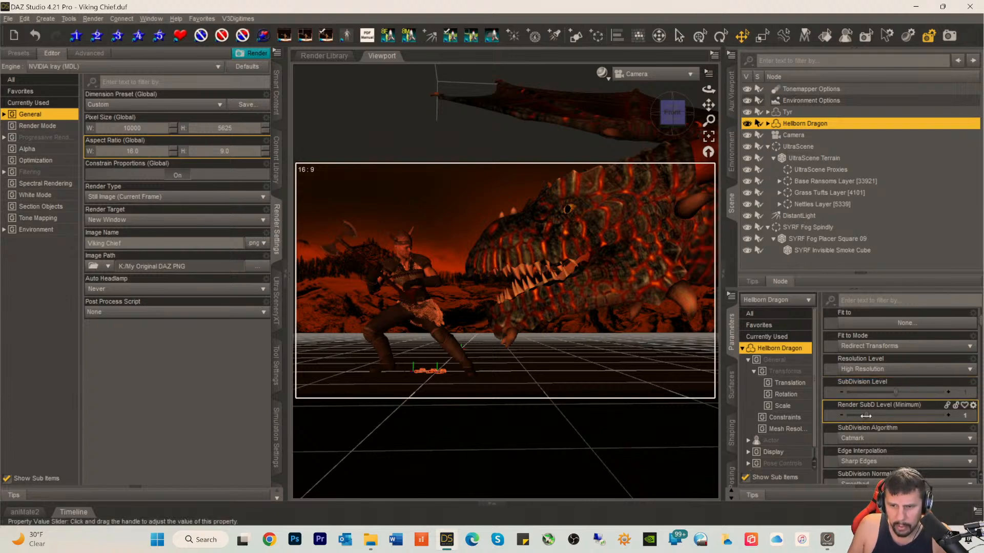
pyautogui.moveTo(866, 416); pyautogui.dragTo(939, 417)
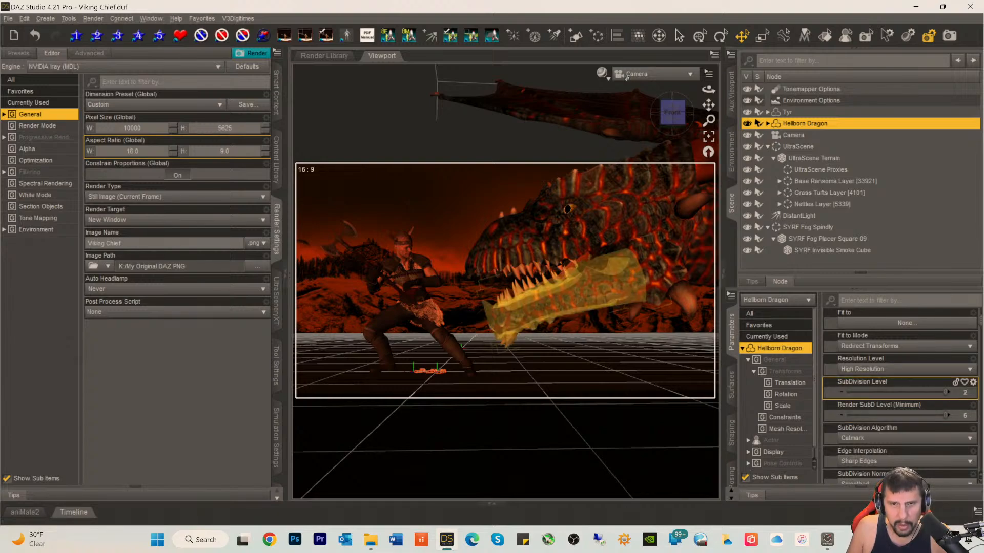
# - Switch the viewport to Perspective View and inspect the dragon's jaws and teeth up close
pyautogui.click(643, 76)
pyautogui.click(644, 81)
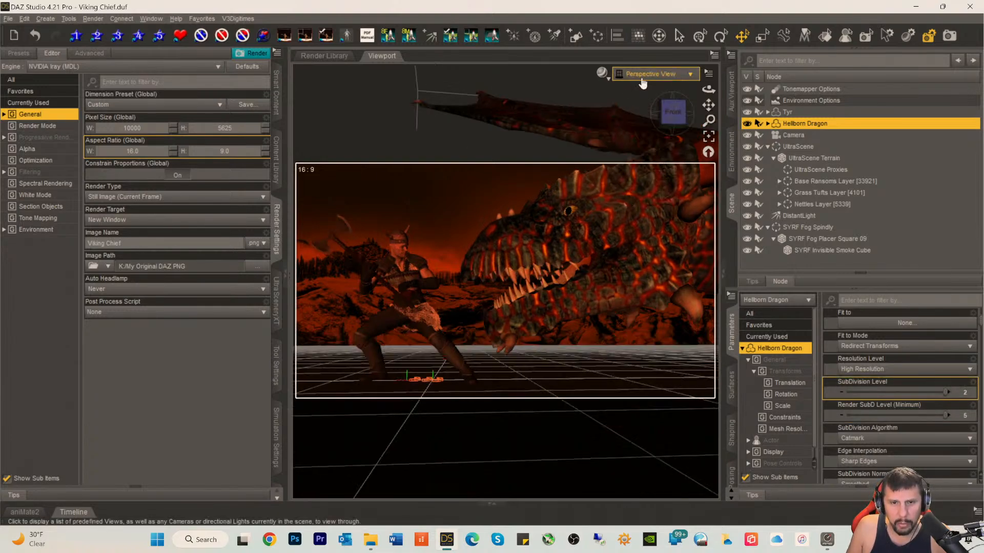
pyautogui.scroll(8, 605, 303)
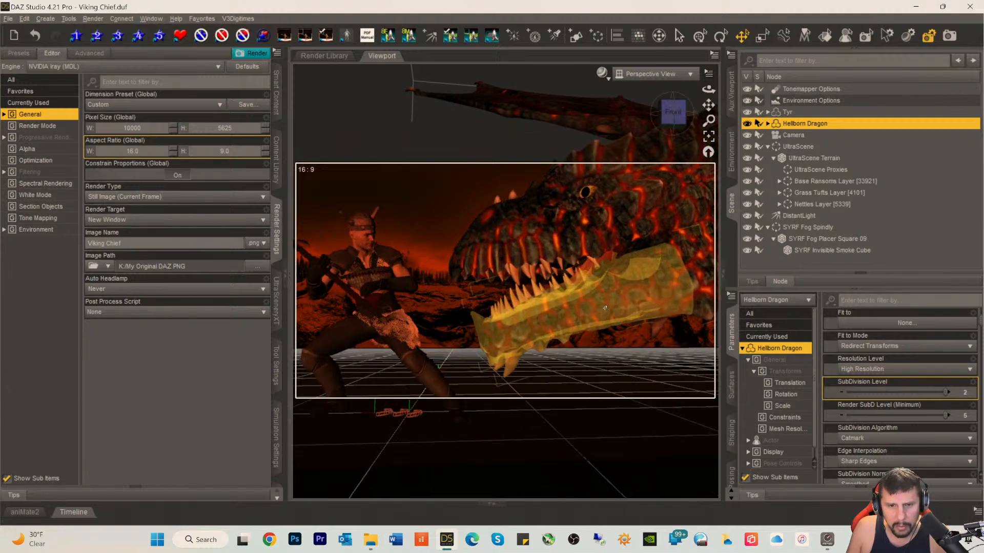
pyautogui.scroll(8, 605, 309)
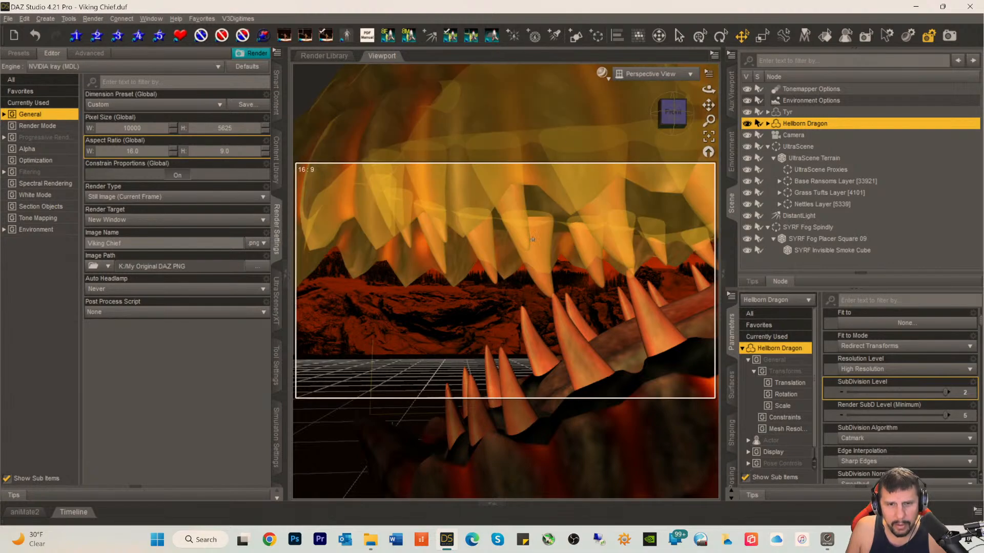
# - Examine the Hellborn Dragon's teeth and snout horns up close, and frame its head together with the Viking
pyautogui.scroll(-2, 537, 238)
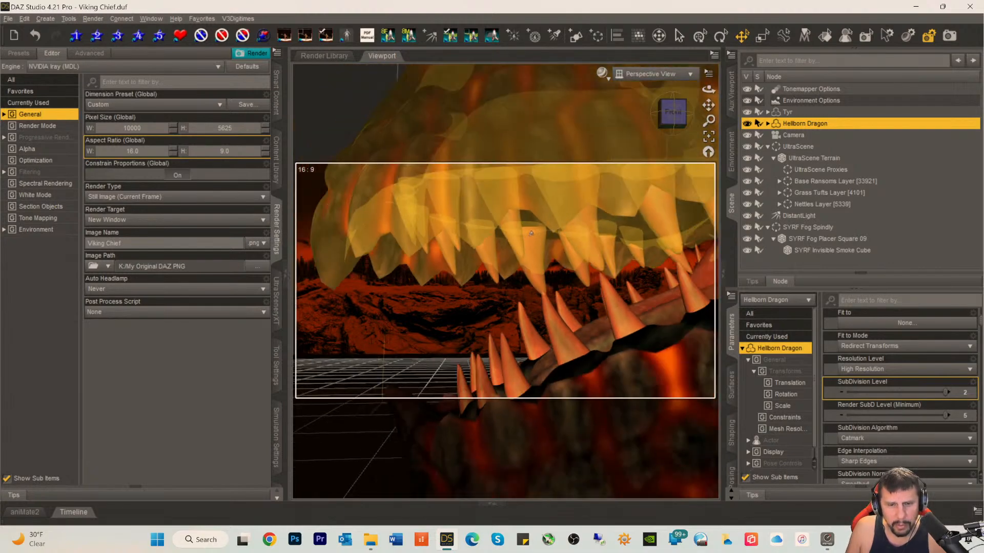
pyautogui.scroll(-2, 537, 230)
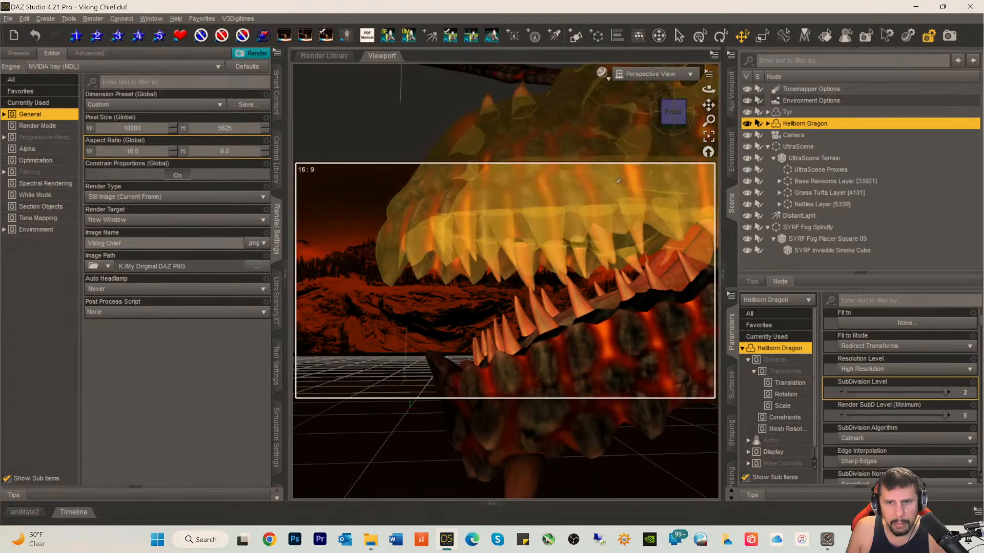
pyautogui.moveTo(709, 105); pyautogui.dragTo(689, 238)
pyautogui.scroll(2, 599, 224)
pyautogui.scroll(3, 599, 224)
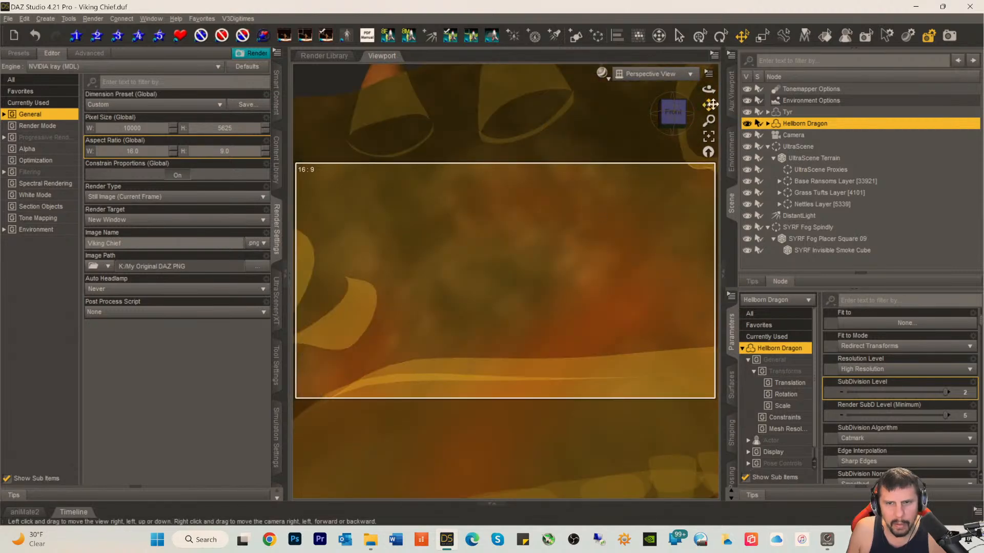
pyautogui.moveTo(708, 105); pyautogui.dragTo(709, 147)
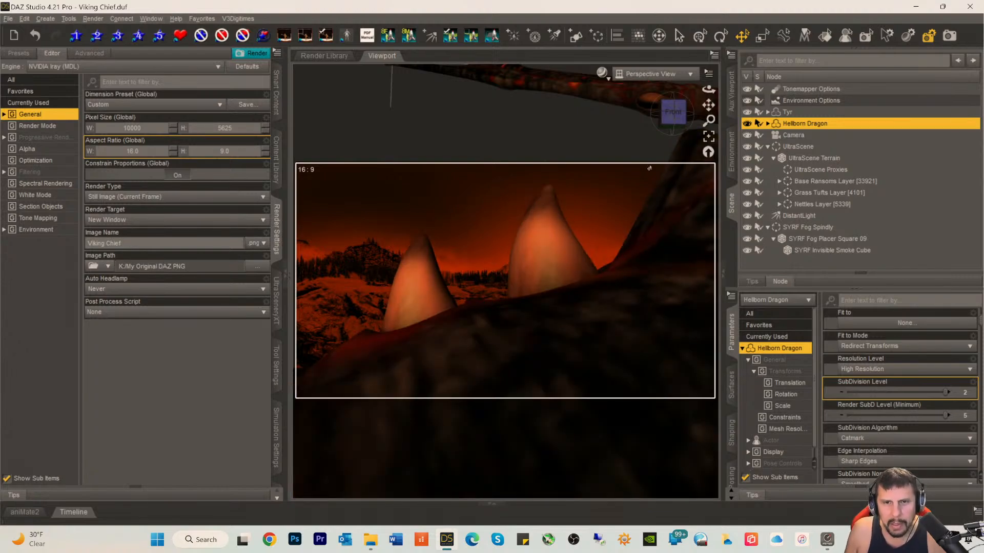
pyautogui.scroll(-2, 646, 167)
pyautogui.scroll(-5, 640, 168)
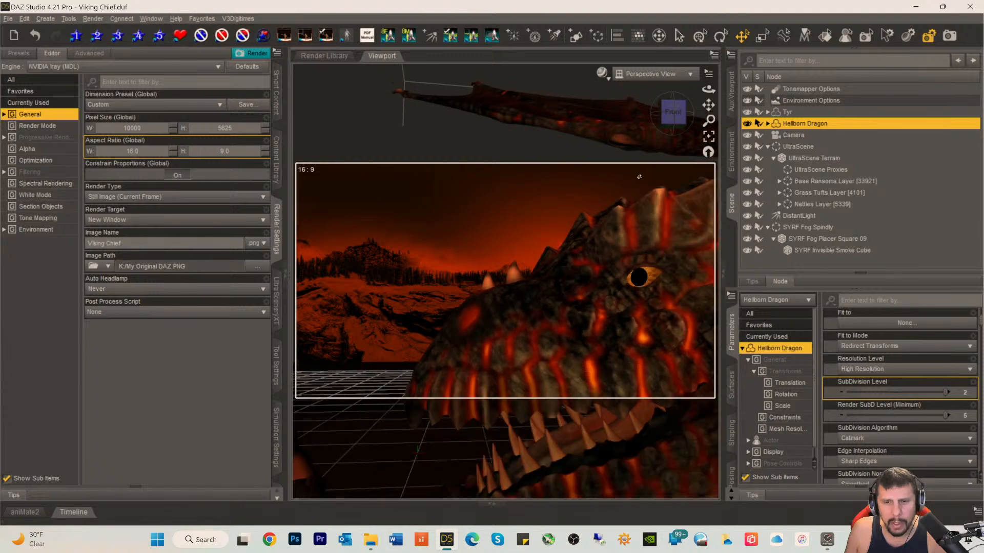
pyautogui.scroll(-5, 626, 171)
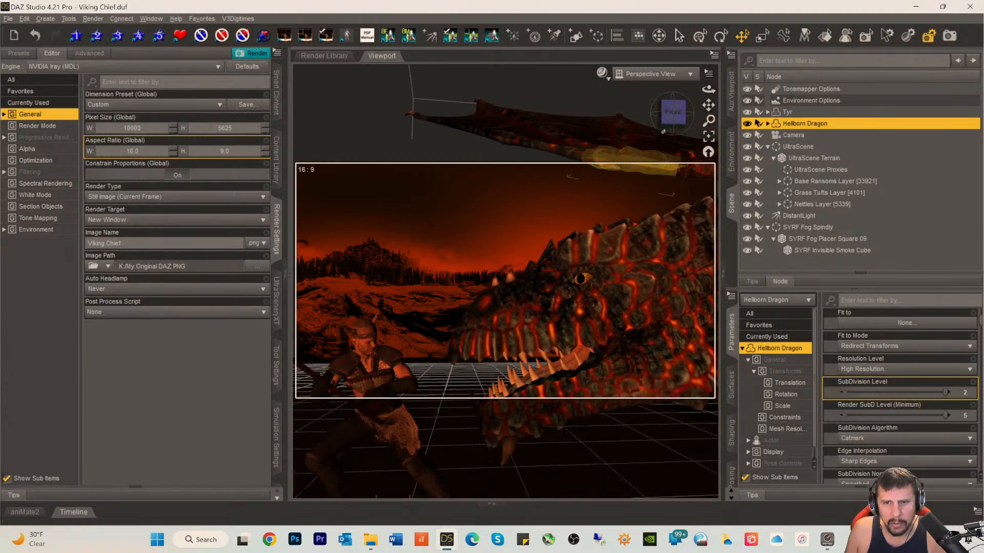
pyautogui.moveTo(707, 107); pyautogui.dragTo(688, 127)
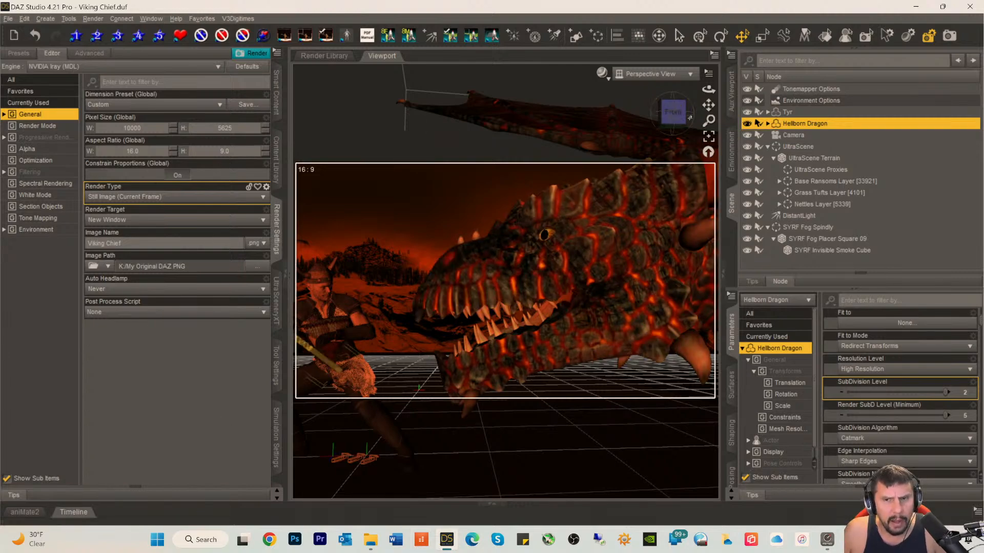
pyautogui.moveTo(708, 106); pyautogui.dragTo(716, 106)
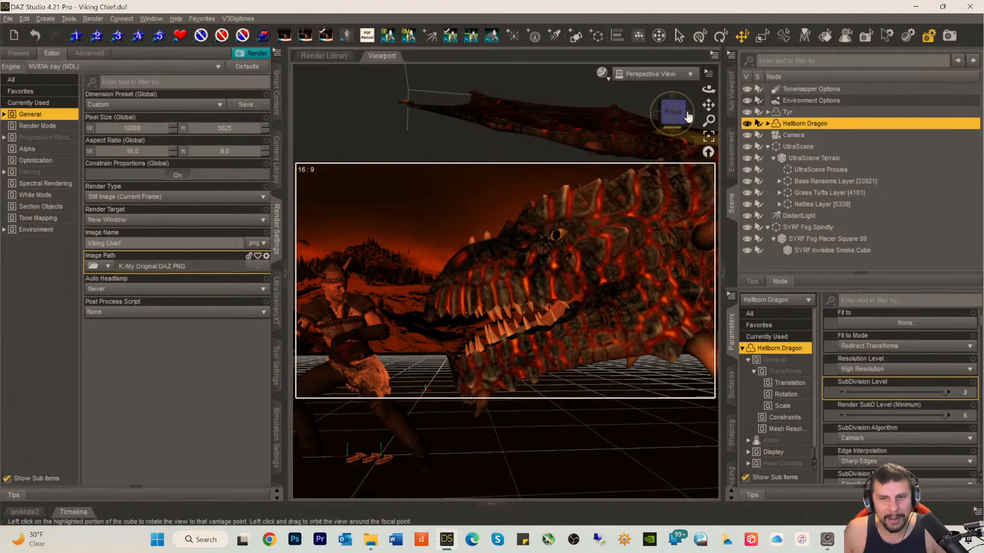
pyautogui.moveTo(708, 105); pyautogui.dragTo(691, 104)
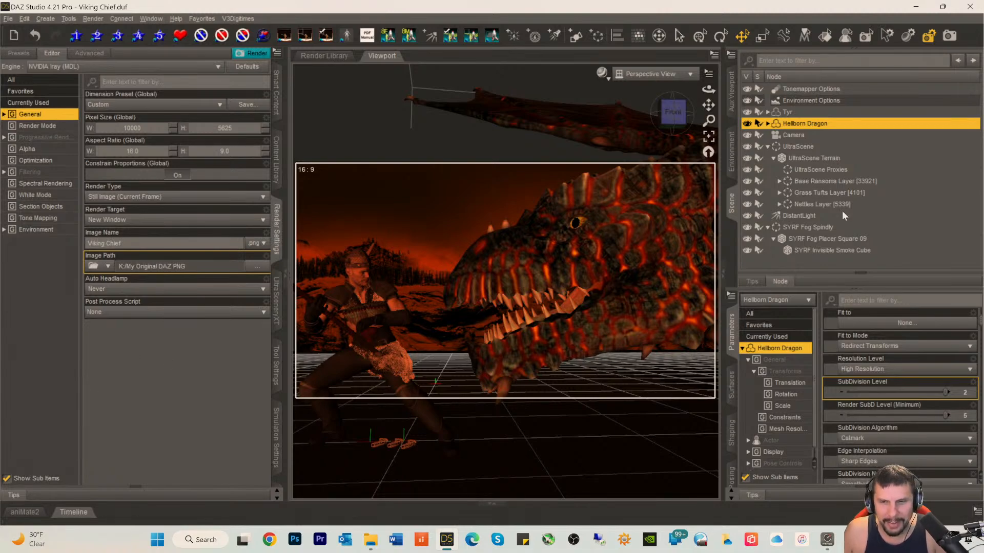
# - Select the Hellborn Dragon and show only the Materials products that match it, using Filter By Context
pyautogui.click(798, 226)
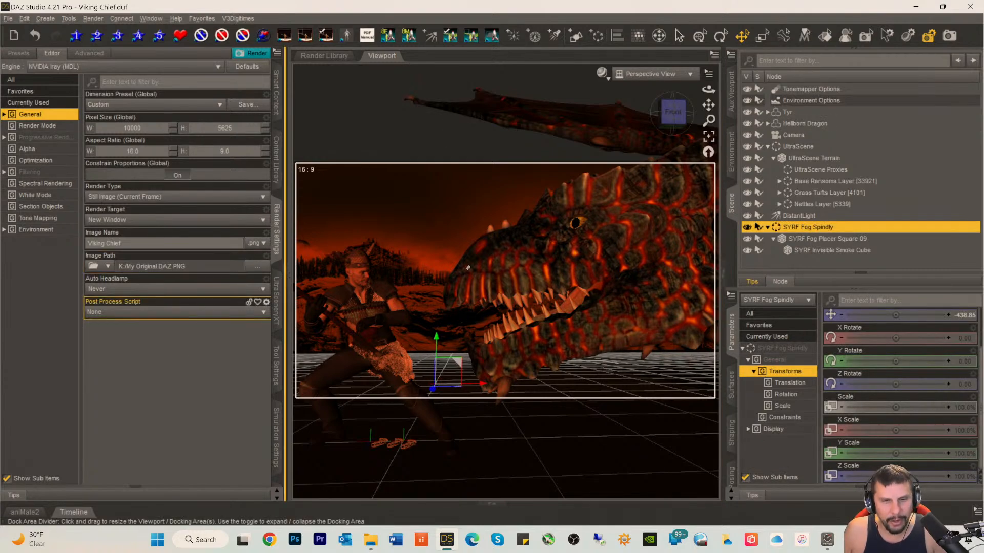
pyautogui.click(796, 124)
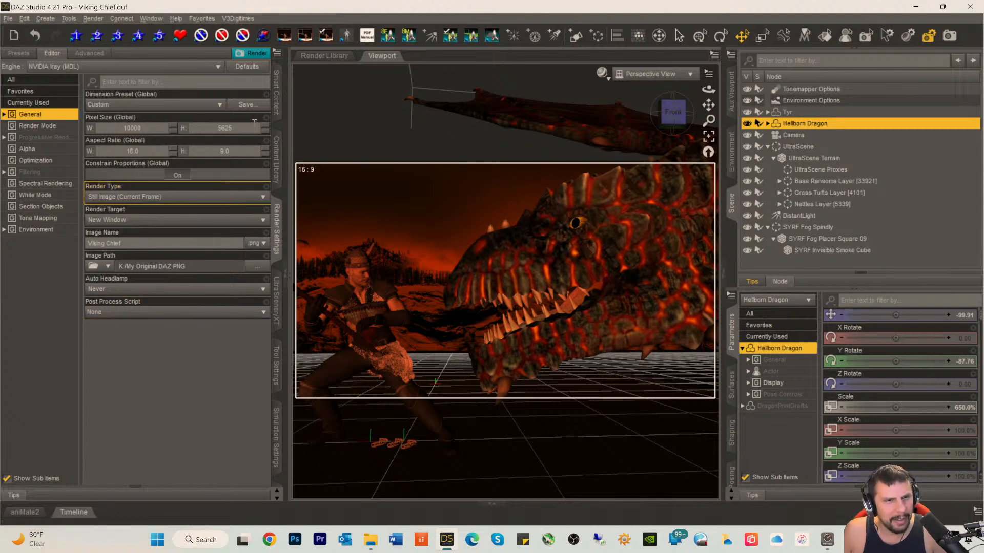
pyautogui.click(277, 95)
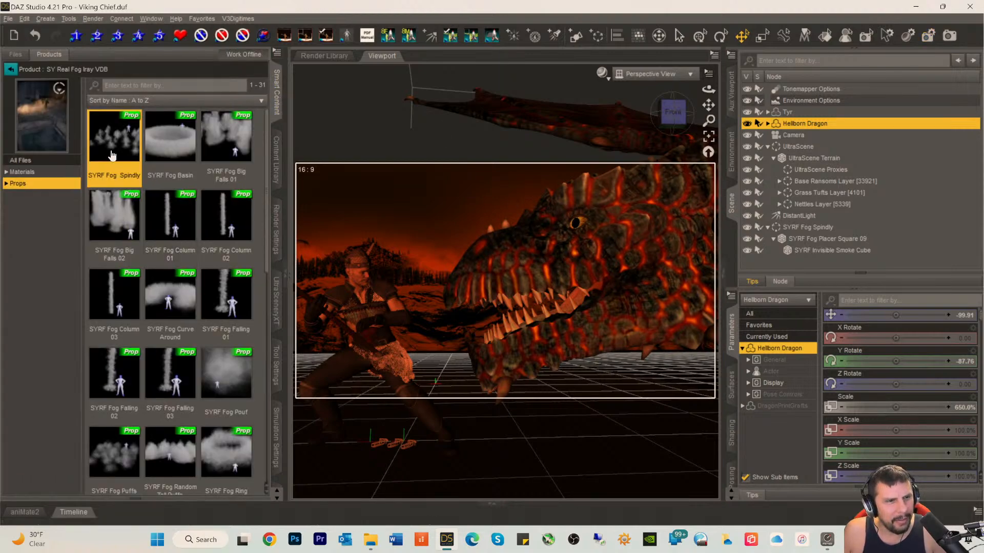
pyautogui.click(10, 68)
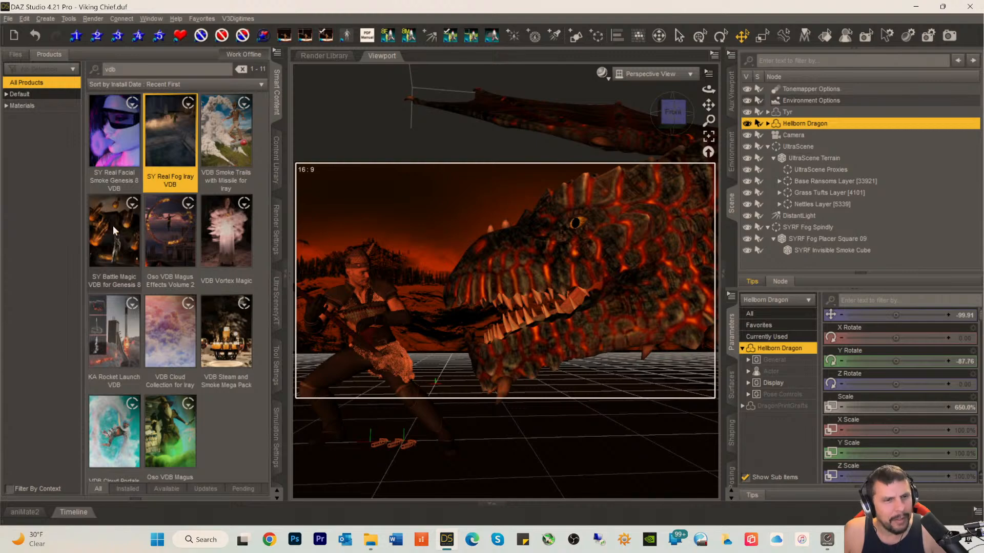
pyautogui.click(18, 106)
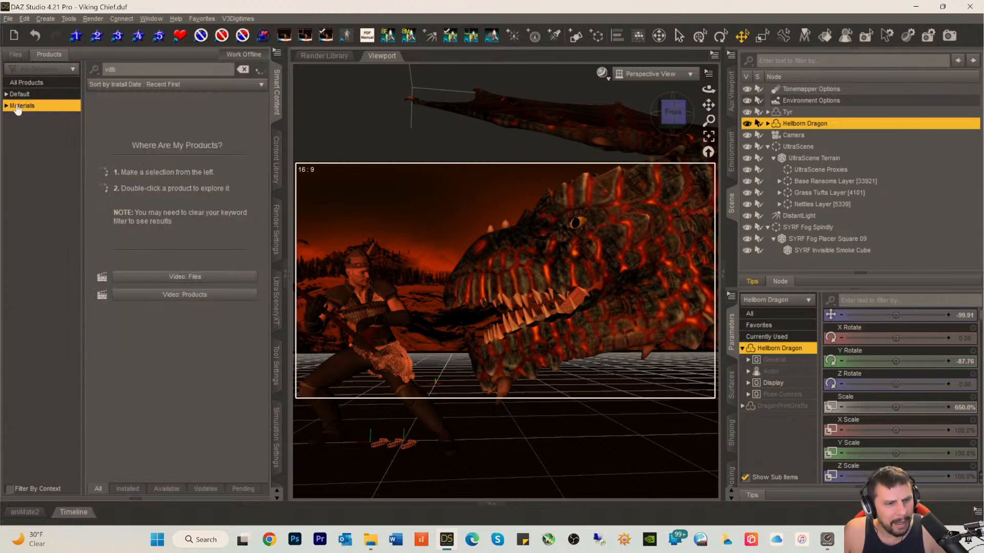
pyautogui.click(8, 489)
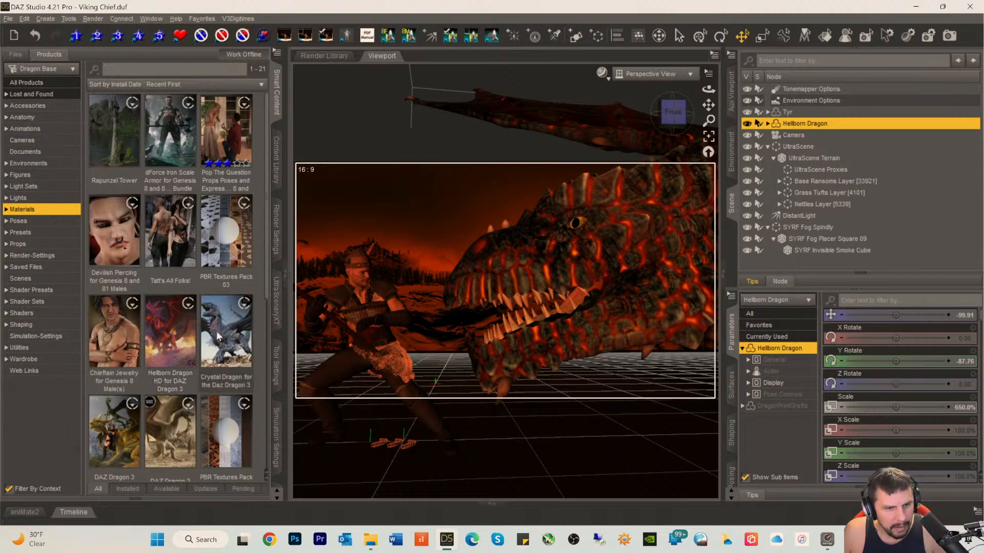
# - Open the DAZ Dragon 3 Textures product and apply the MAT Dragon Red Markings material to the Hellborn Dragon
pyautogui.scroll(-3, 229, 324)
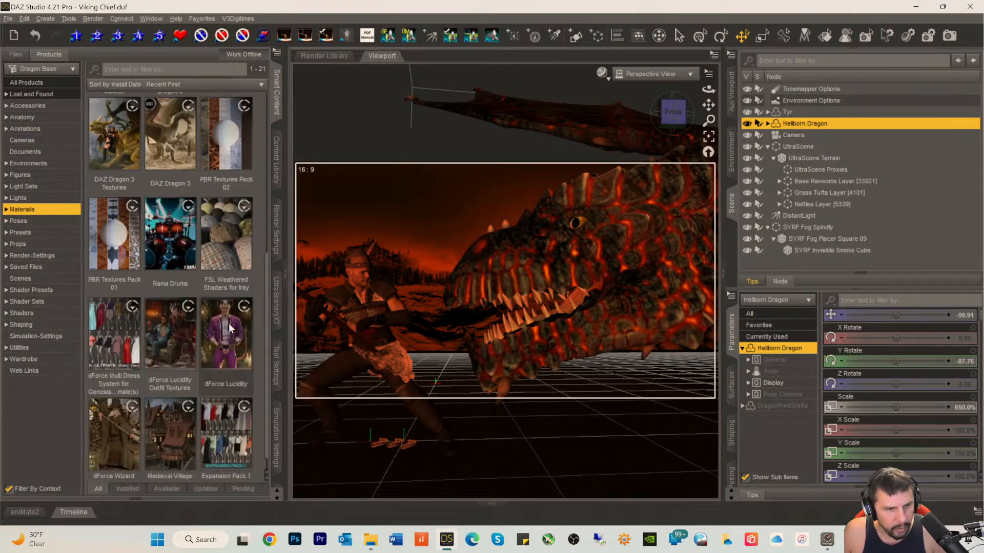
pyautogui.doubleClick(113, 146)
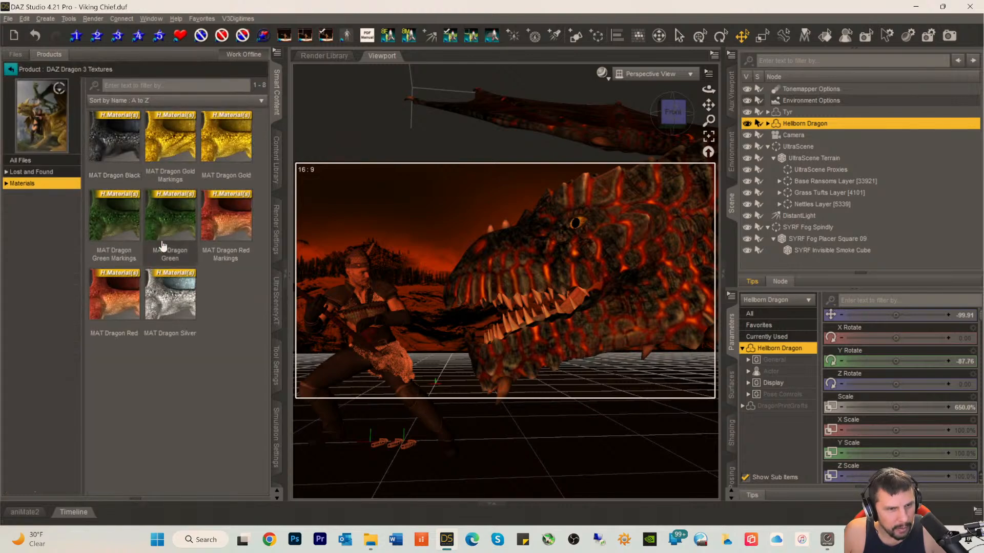
pyautogui.moveTo(237, 232)
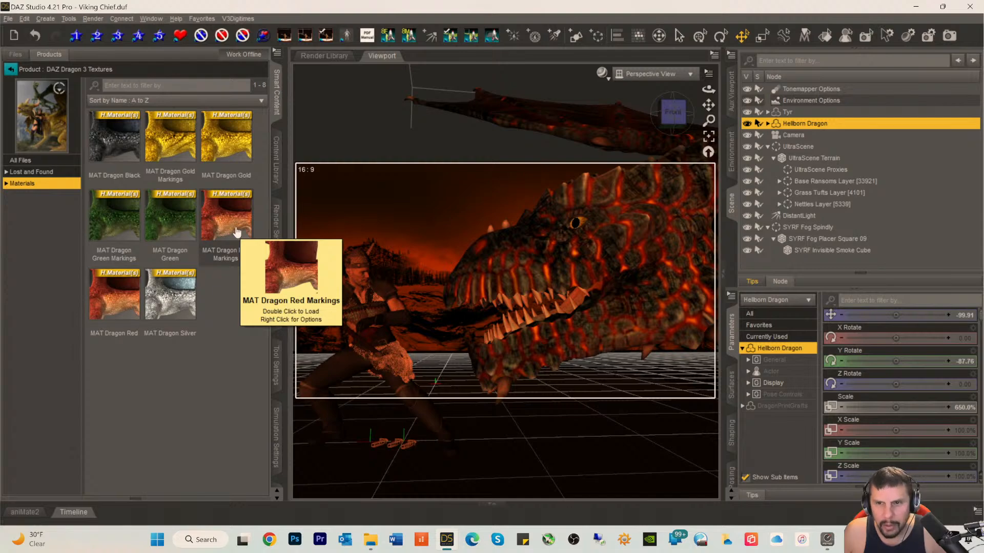
pyautogui.doubleClick(237, 233)
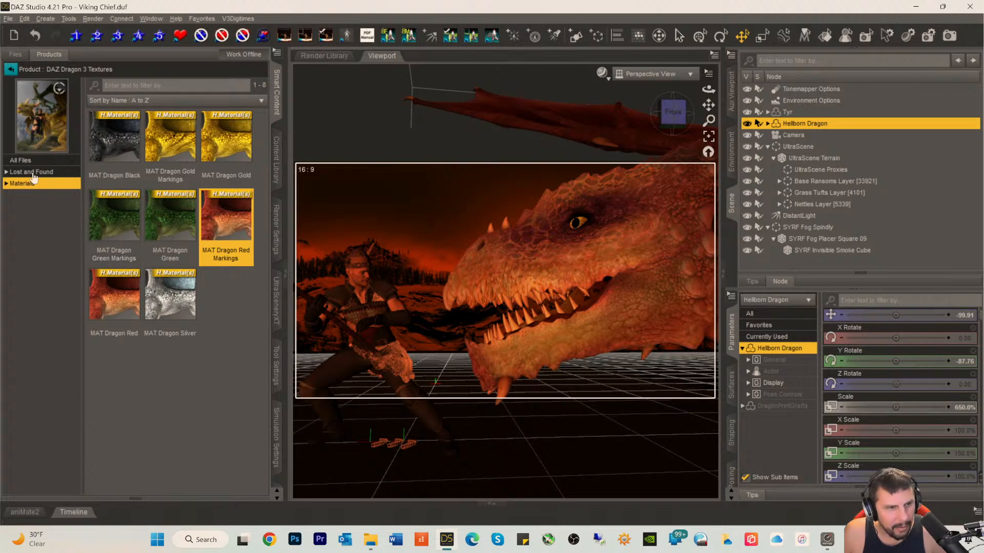
# - From all files of the product, try both MAT Dragon Red Markings variants and the MAT Dragon Red material on the dragon
pyautogui.click(24, 163)
pyautogui.scroll(-3, 171, 269)
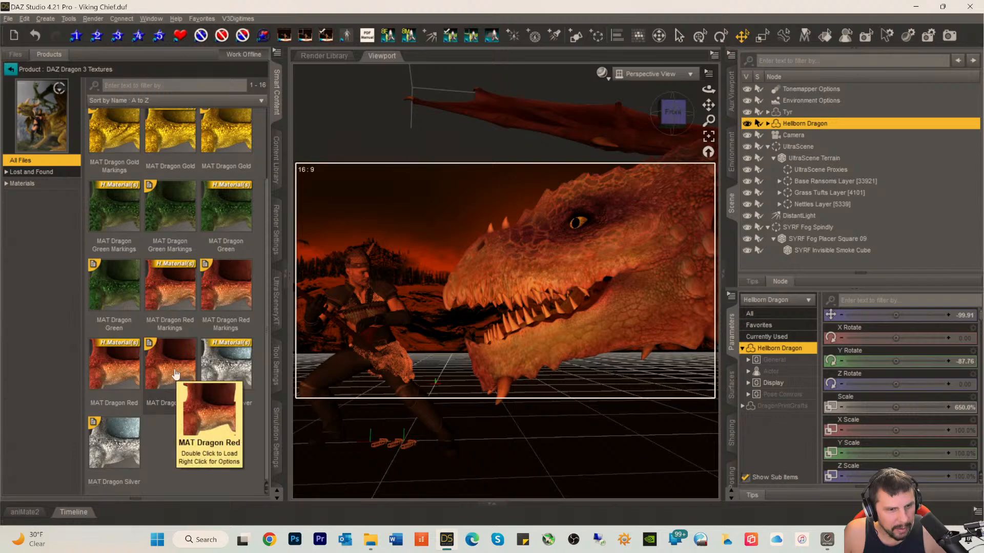
pyautogui.moveTo(129, 374)
pyautogui.moveTo(238, 296)
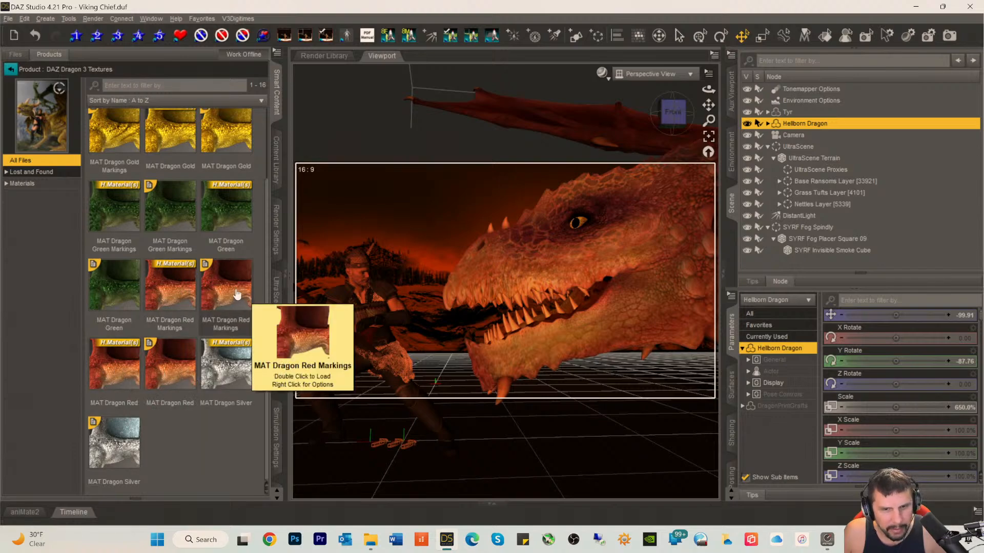
pyautogui.doubleClick(238, 296)
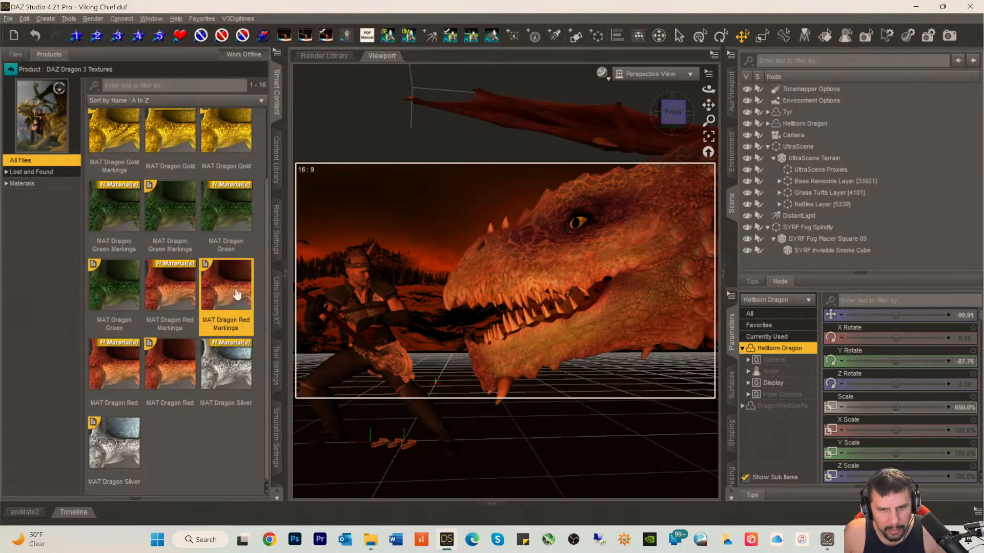
pyautogui.doubleClick(160, 289)
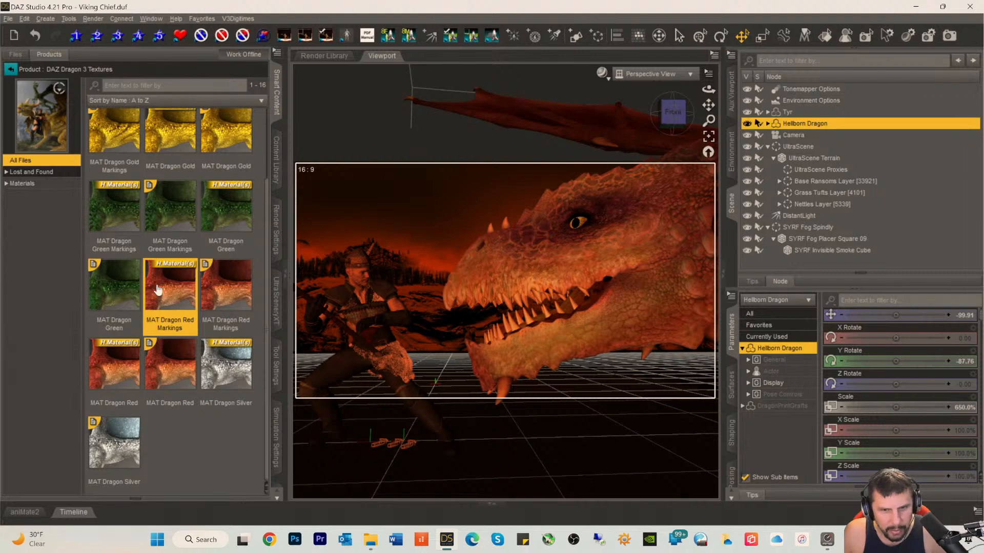
pyautogui.doubleClick(114, 378)
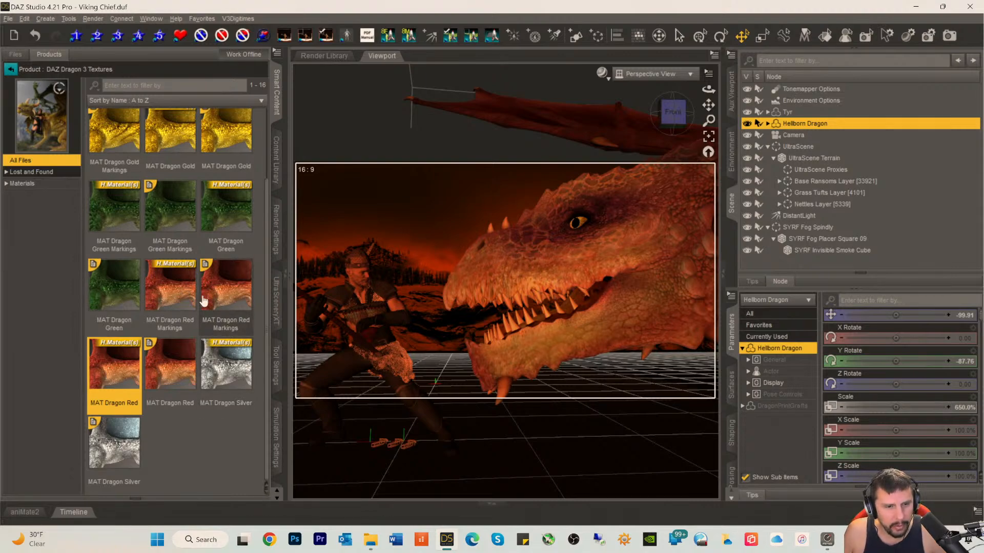
pyautogui.moveTo(225, 301); pyautogui.dragTo(440, 263)
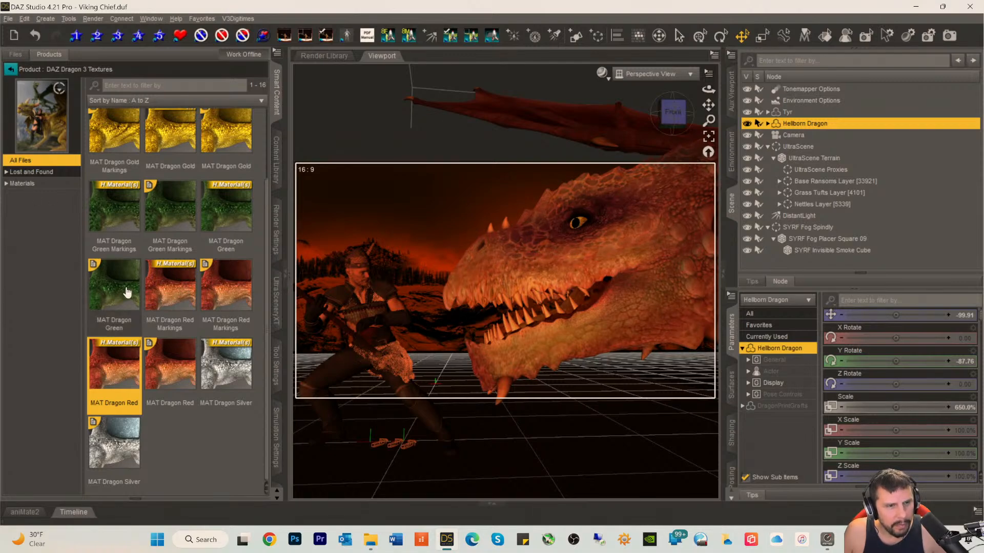
# - Look through the Materials, Skin and Lost and Found categories of DAZ Dragon 3 Textures, and return to the product list
pyautogui.scroll(2, 127, 282)
pyautogui.click(17, 184)
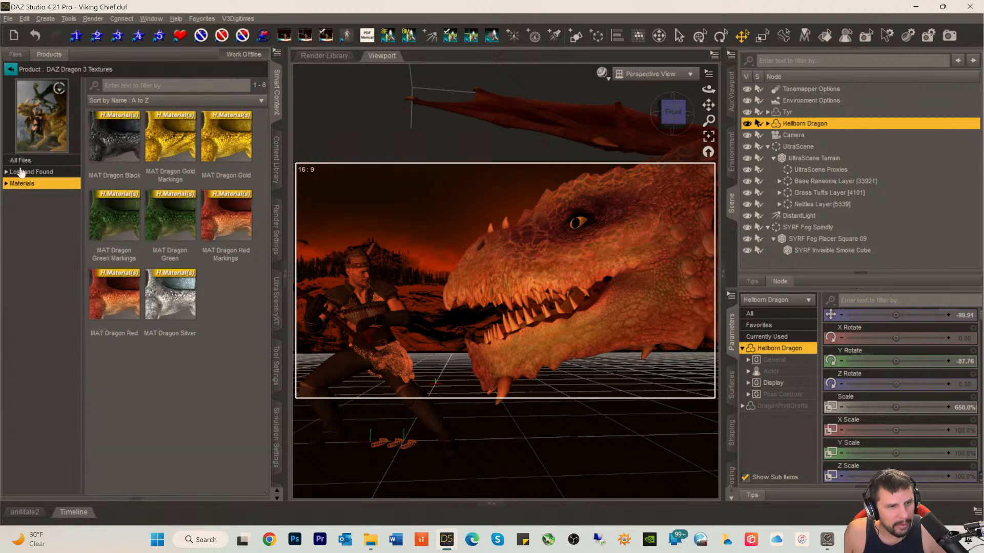
pyautogui.click(5, 184)
pyautogui.click(17, 196)
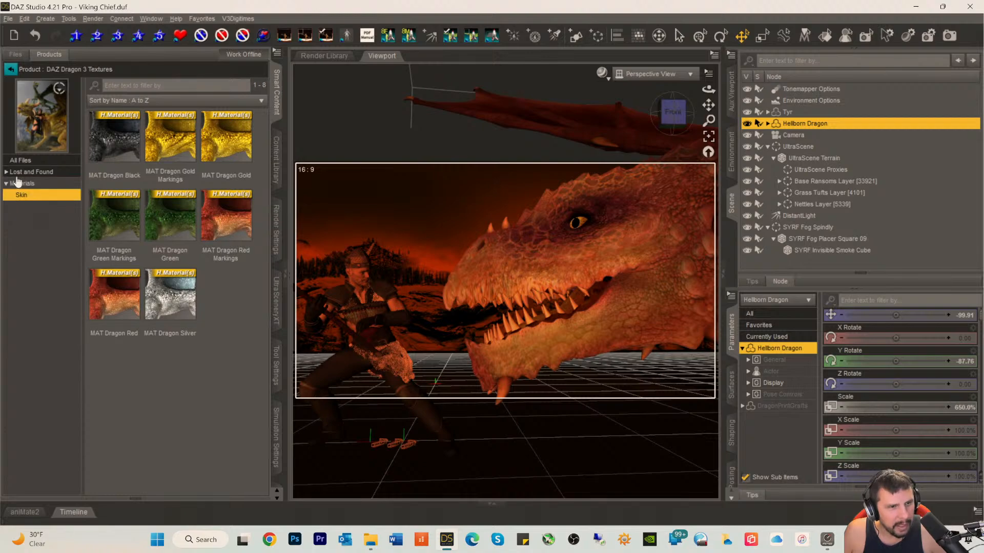
pyautogui.click(19, 173)
pyautogui.click(26, 185)
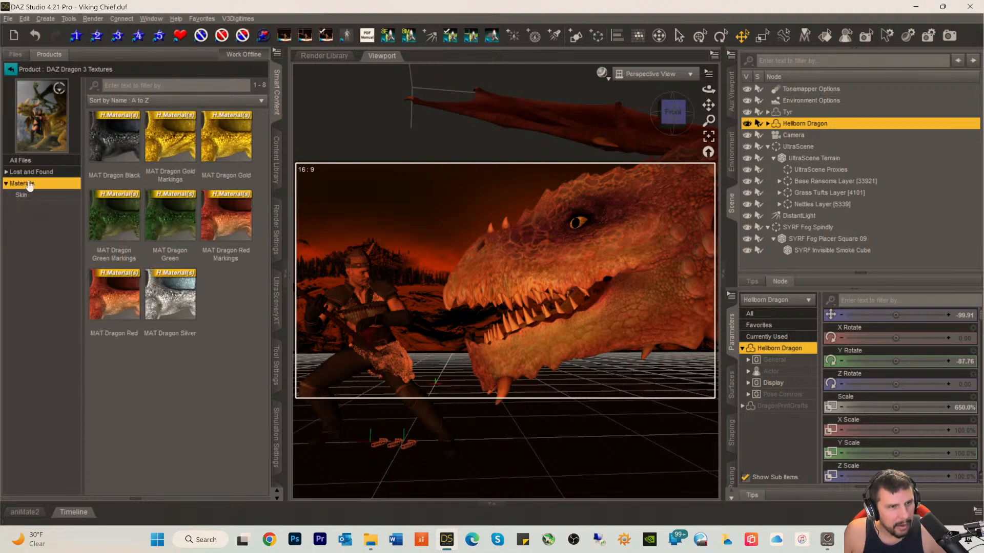
pyautogui.click(9, 70)
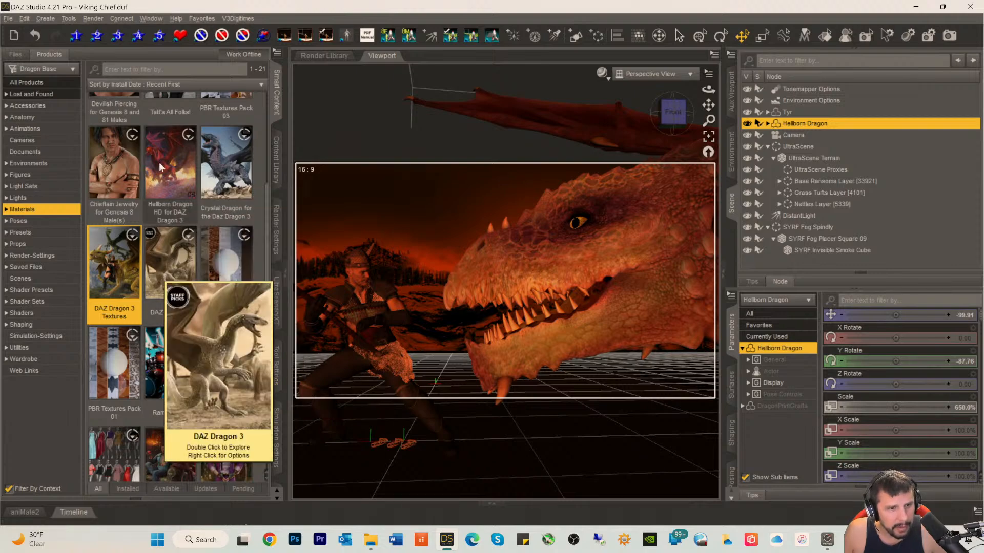
pyautogui.moveTo(165, 167)
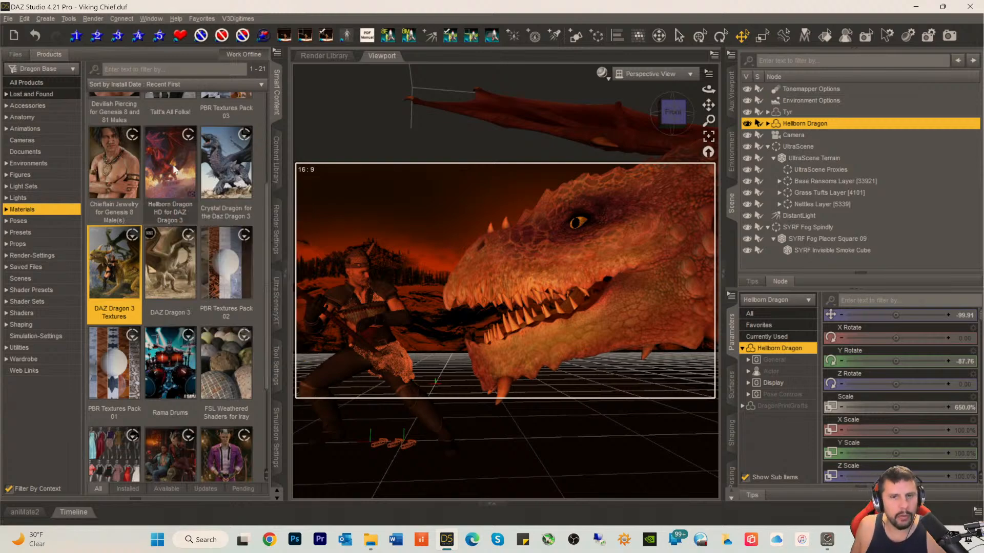
# - View the scene's mesh in the Wireframe draw style, and return the viewport to Texture Shaded
pyautogui.click(603, 75)
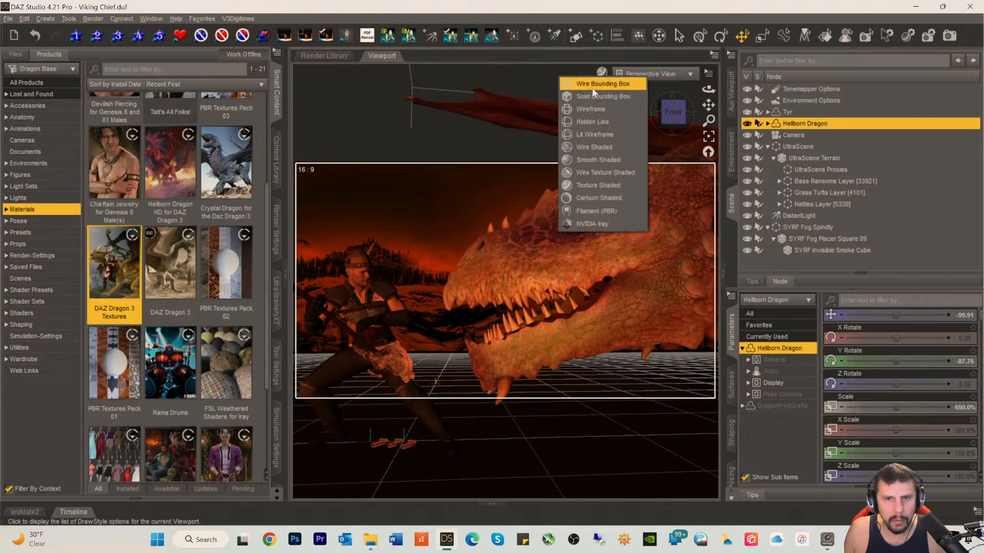
pyautogui.click(590, 109)
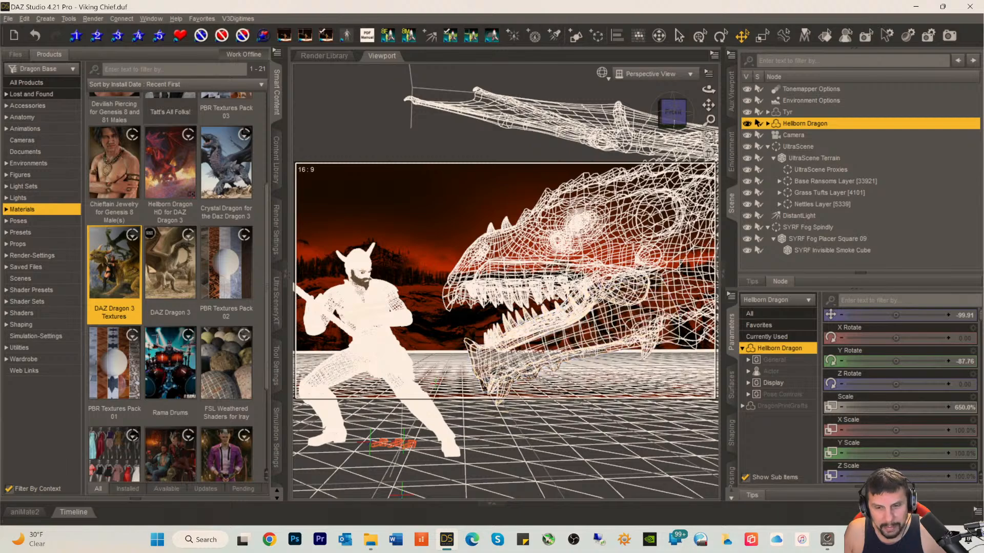
pyautogui.click(603, 74)
pyautogui.click(598, 182)
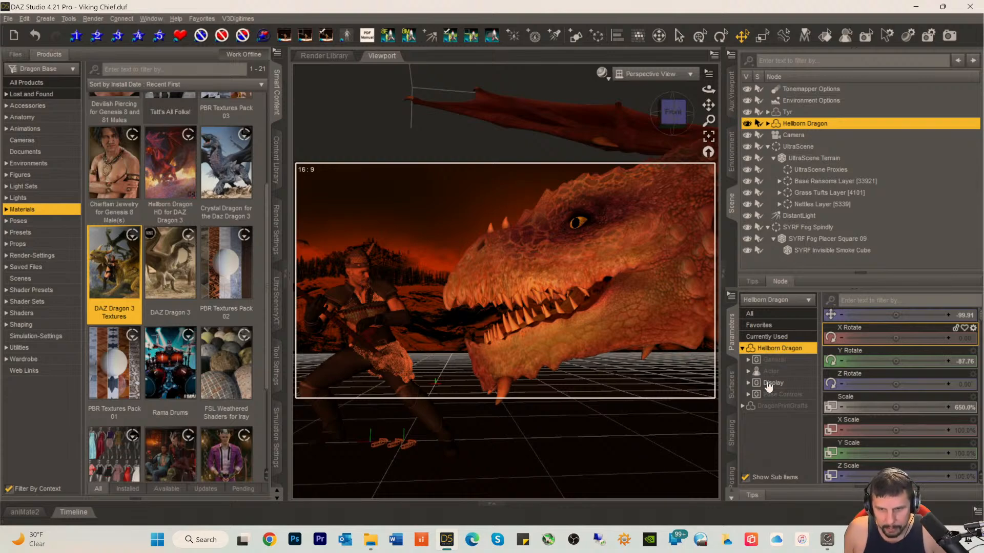
# - Set the Diffuse Color of the Hellborn Dragon's Skin and SkinHead surfaces to 255, 101, 90
pyautogui.click(729, 395)
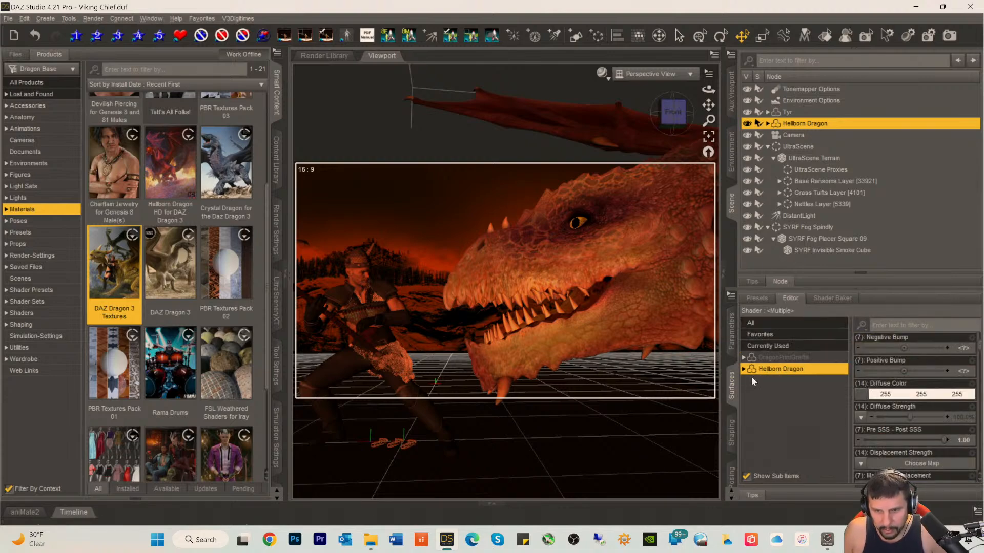
pyautogui.click(745, 371)
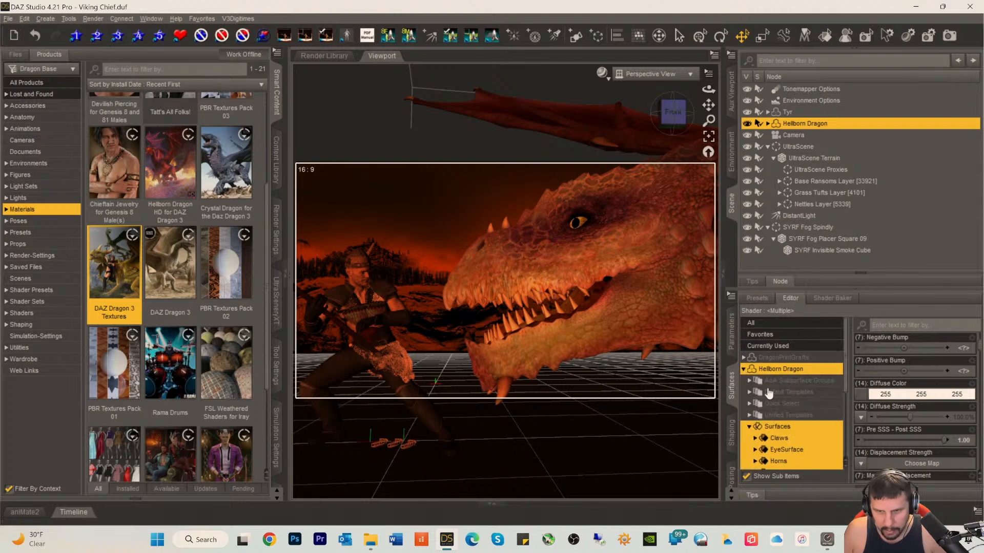
pyautogui.scroll(-3, 814, 411)
pyautogui.scroll(-2, 814, 410)
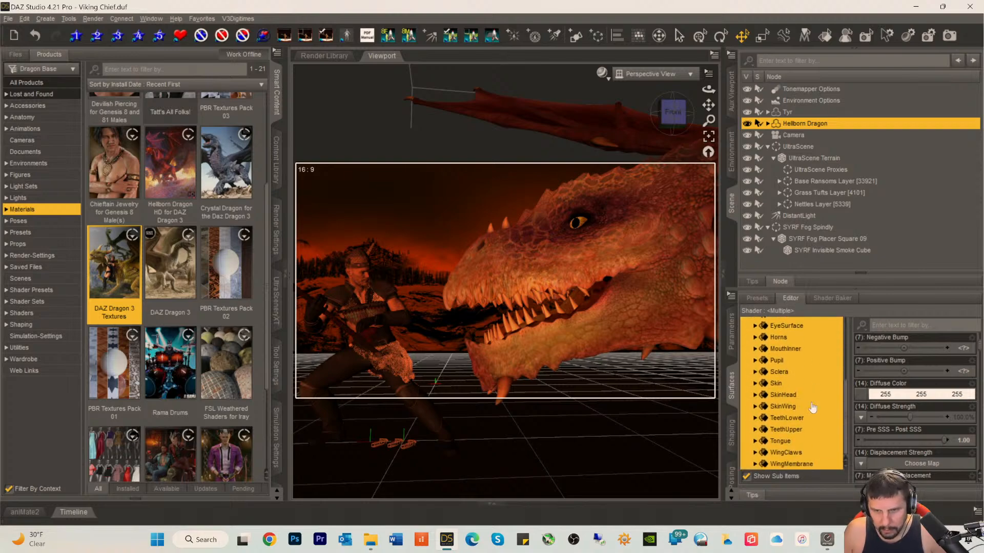
pyautogui.click(768, 386)
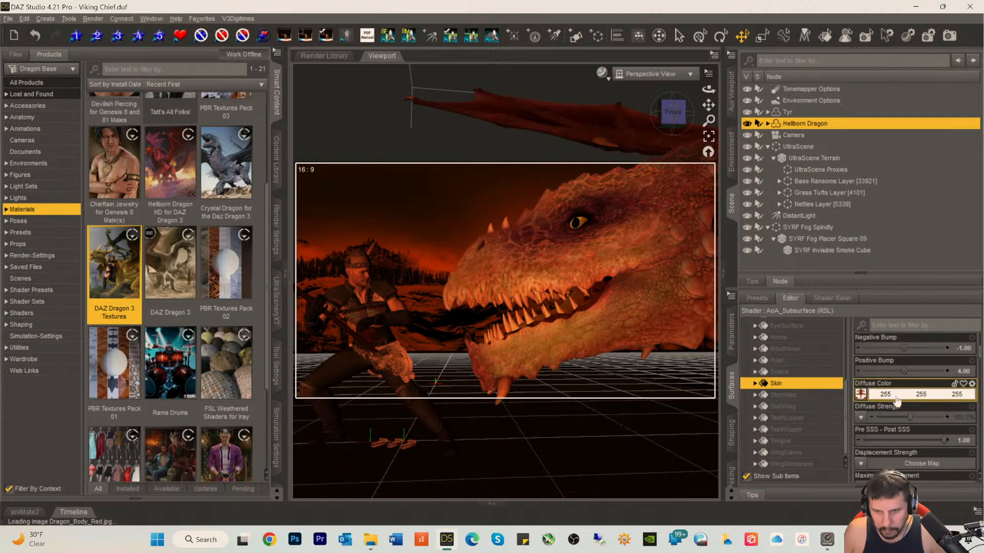
pyautogui.keyDown('ctrl'); pyautogui.click(787, 396); pyautogui.keyUp('ctrl')
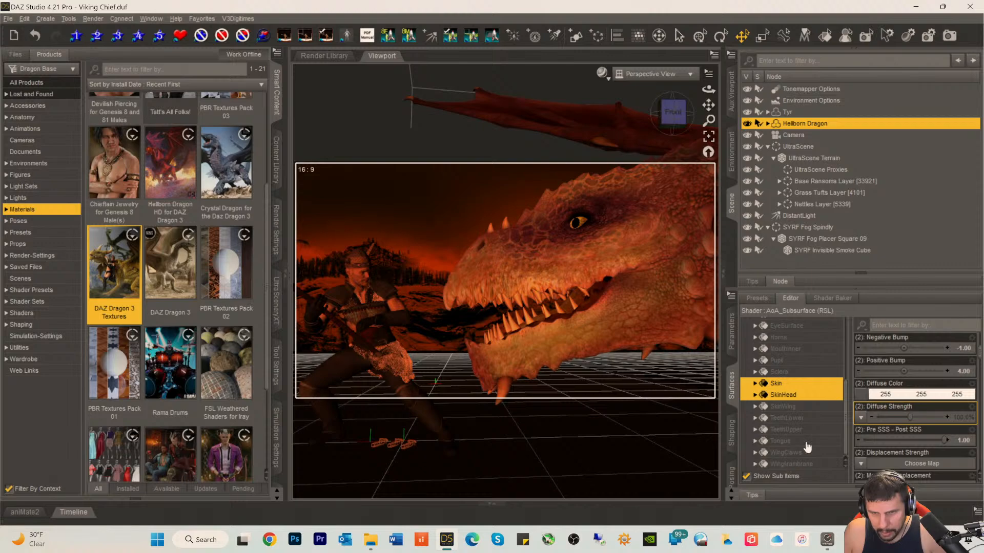
pyautogui.click(889, 394)
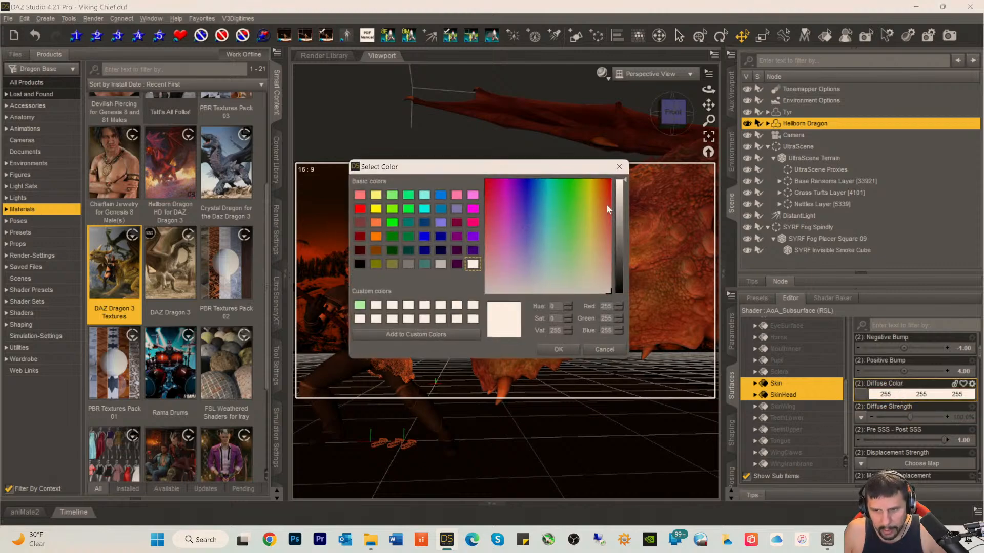
pyautogui.moveTo(606, 205); pyautogui.dragTo(608, 217)
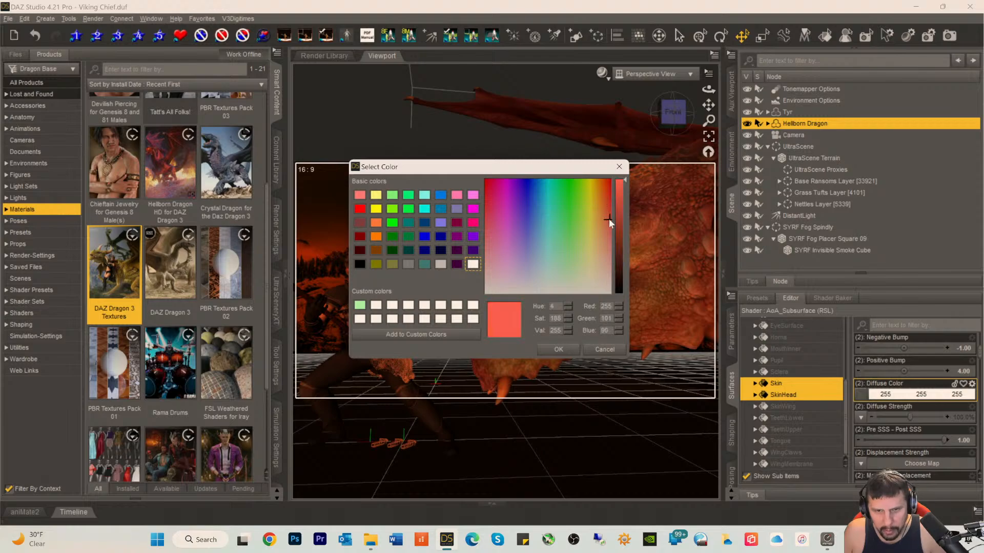
pyautogui.click(558, 348)
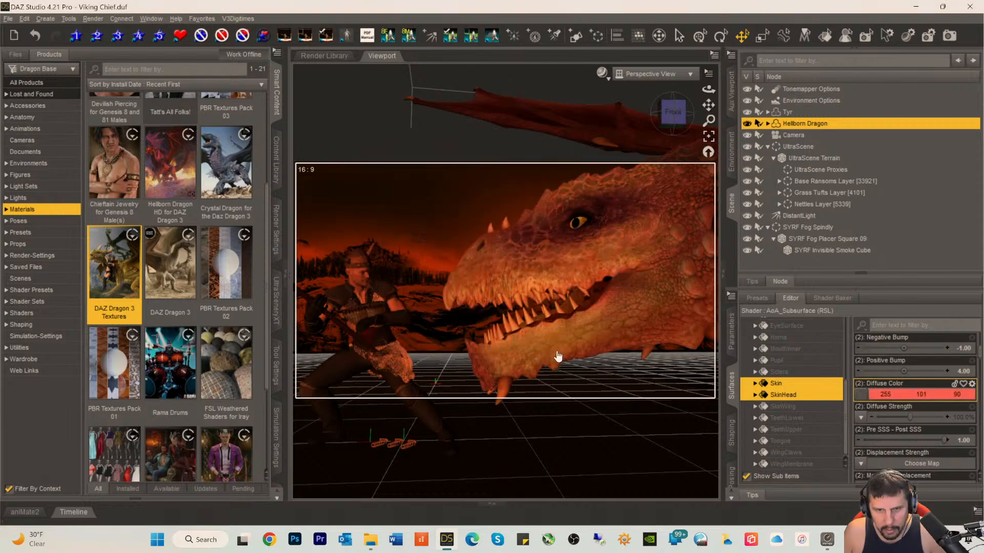
# - Change the Diffuse Color of the selected skin surfaces to 255, 10, 10, and darken it through 111, 4, 4 to 45, 1, 1
pyautogui.click(889, 394)
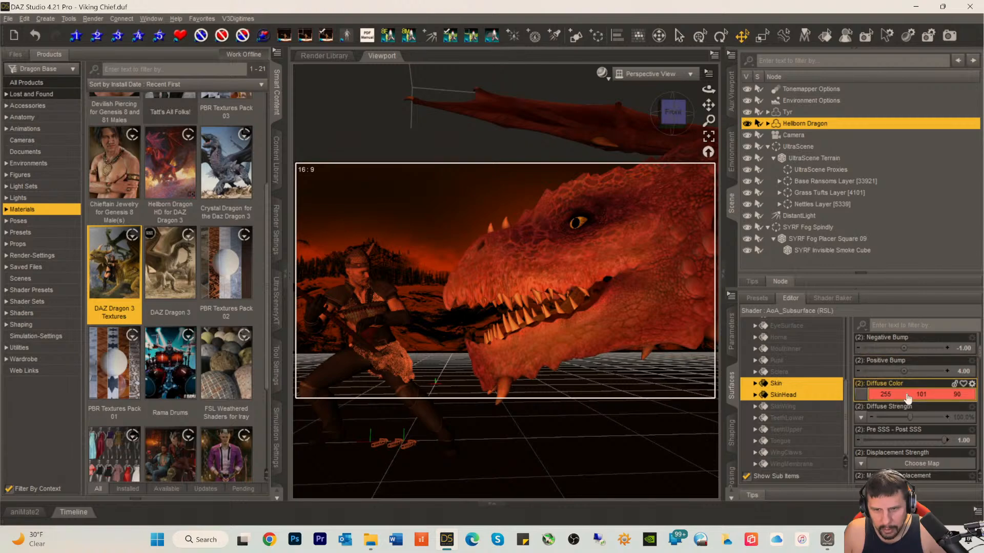
pyautogui.moveTo(597, 193); pyautogui.dragTo(610, 183)
pyautogui.click(564, 351)
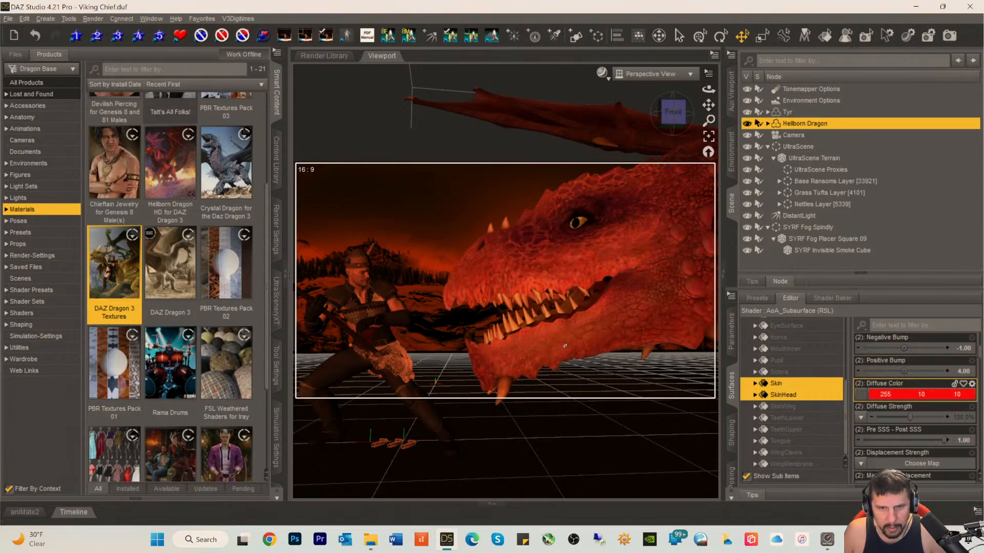
pyautogui.click(900, 396)
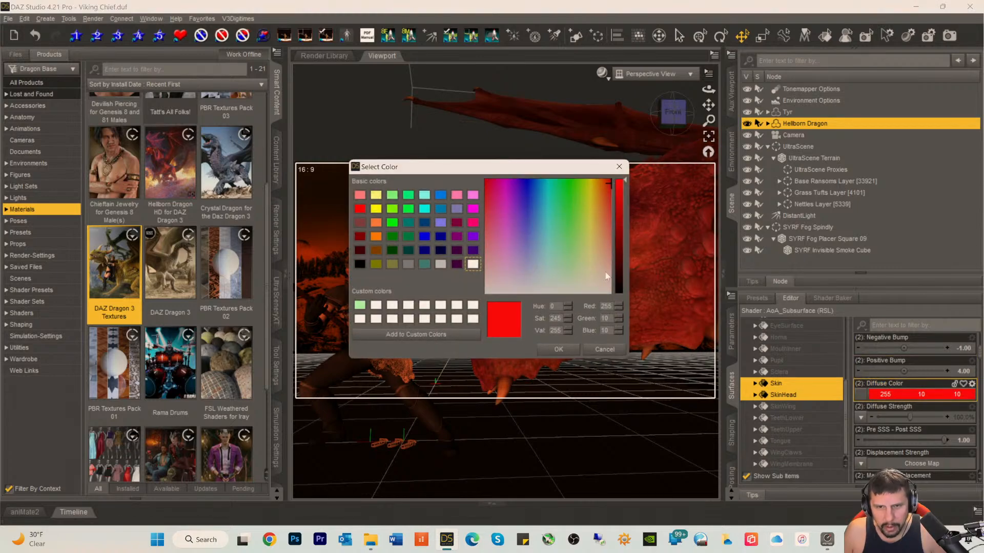
pyautogui.click(621, 228)
pyautogui.click(619, 243)
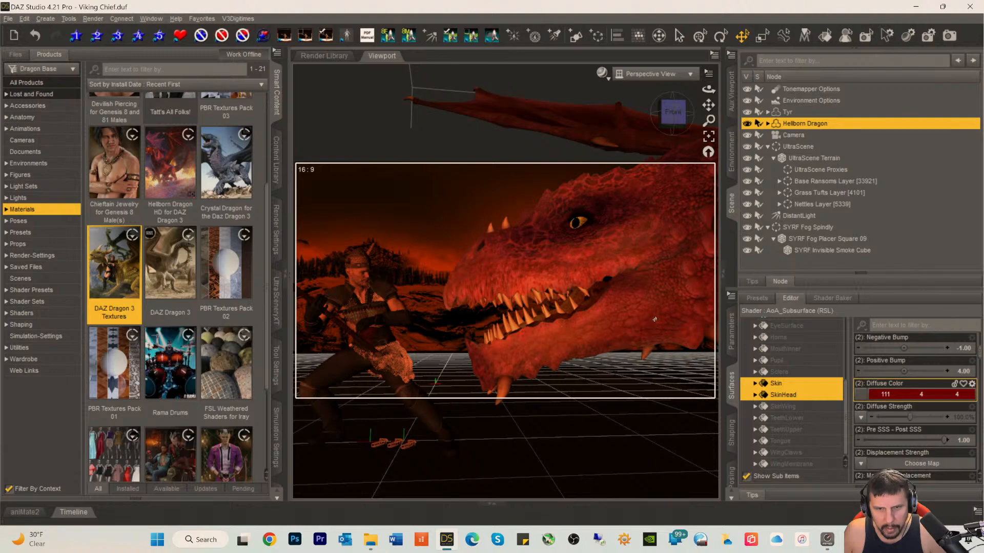
pyautogui.click(905, 398)
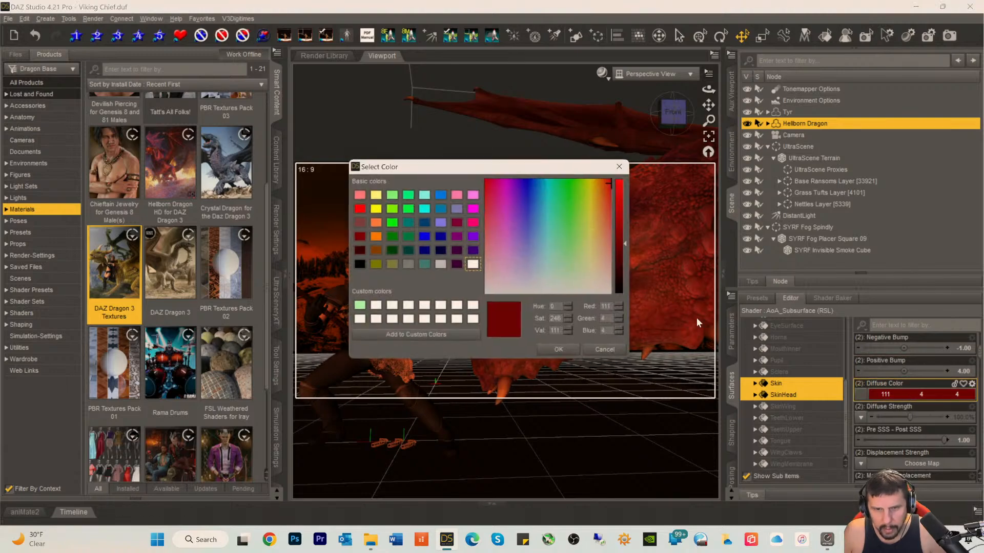
pyautogui.click(622, 272)
pyautogui.click(562, 350)
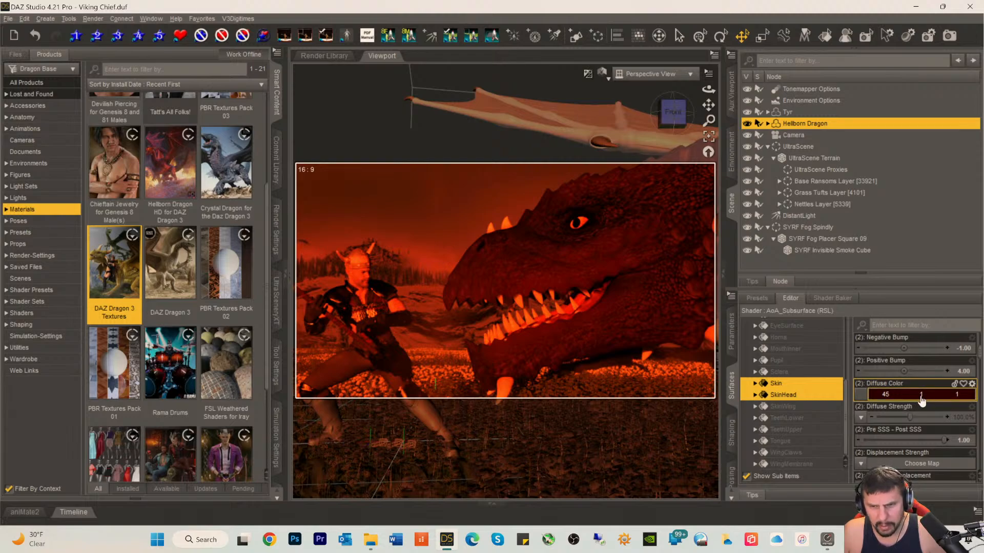
# - Brighten the Diffuse Color of Skin and SkinHead to 164, 3, 3, and reopen the color selection without changing it
pyautogui.click(905, 396)
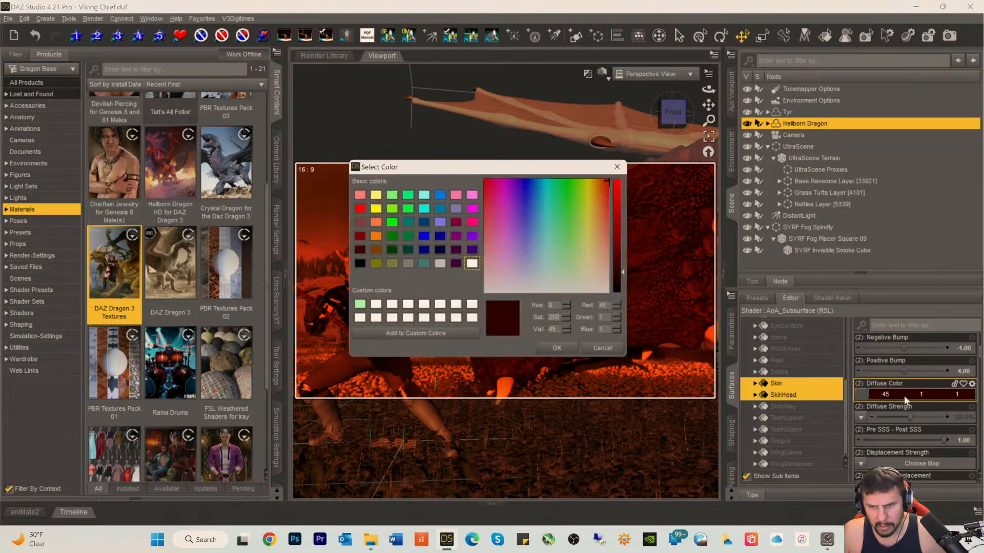
pyautogui.click(622, 220)
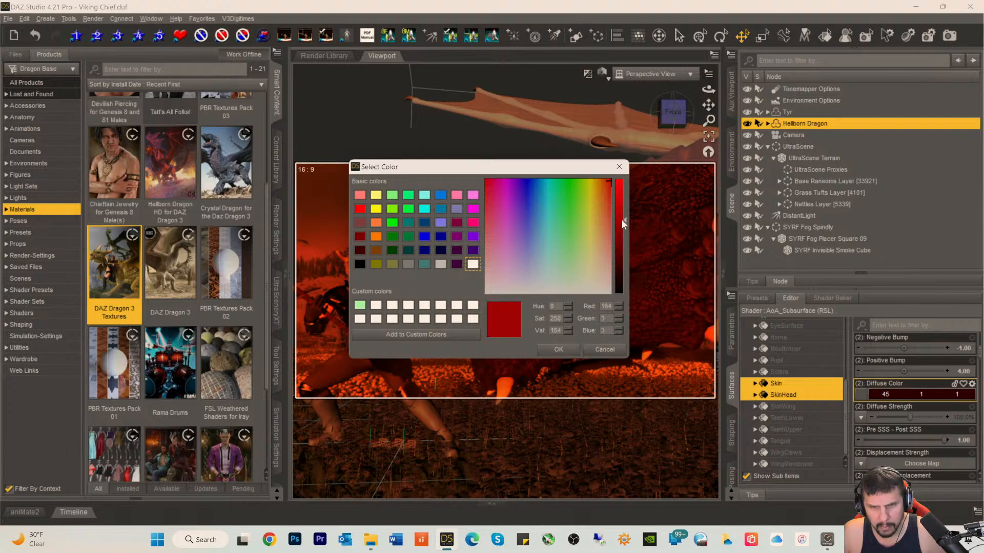
pyautogui.click(558, 349)
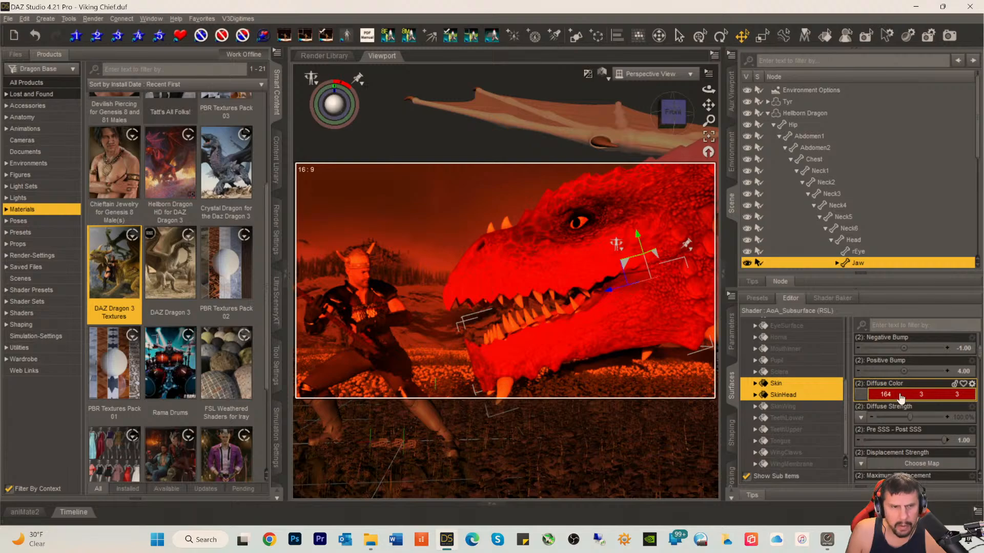
pyautogui.click(901, 397)
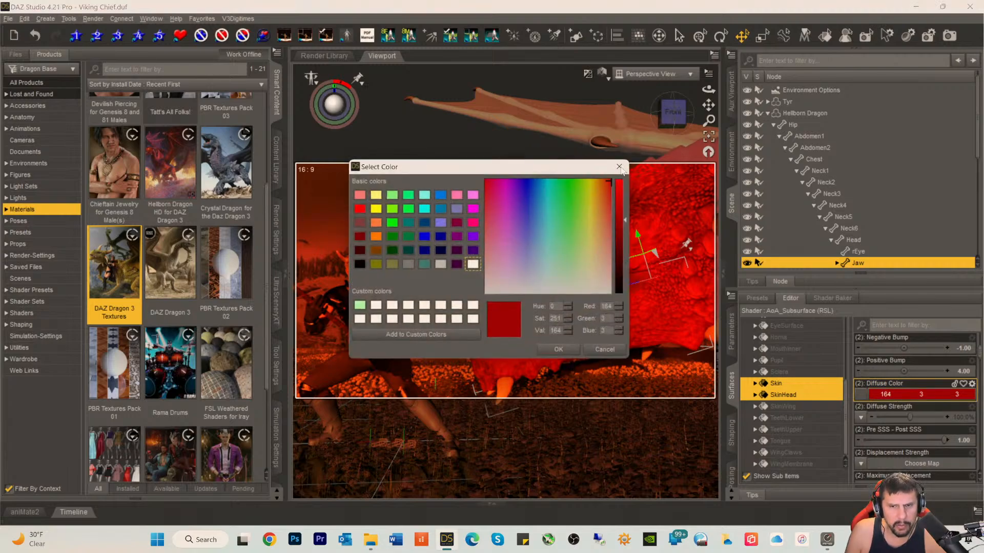
pyautogui.click(619, 167)
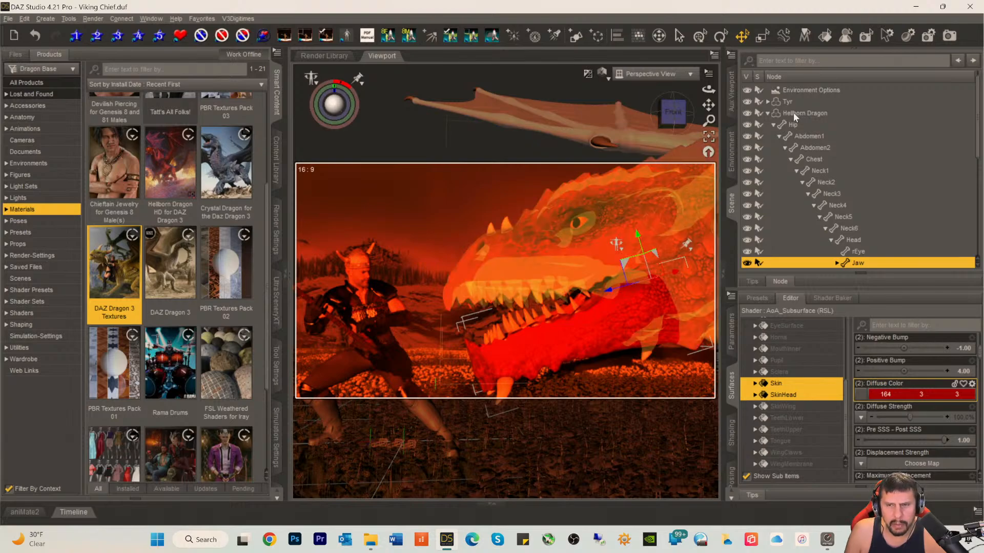
# - Select the whole Hellborn Dragon and reapply the MAT Dragon Red Markings material from DAZ Dragon 3 Textures
pyautogui.click(793, 113)
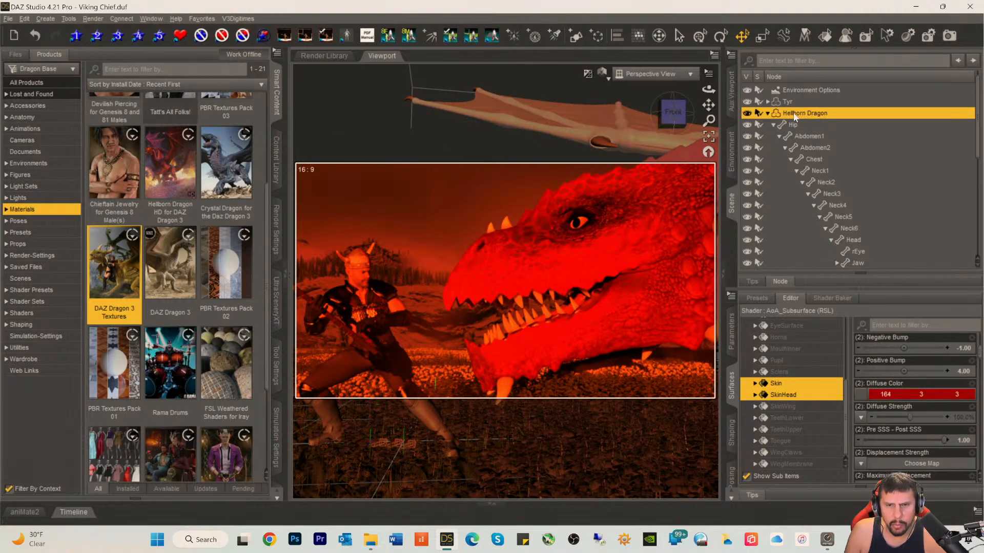
pyautogui.doubleClick(112, 271)
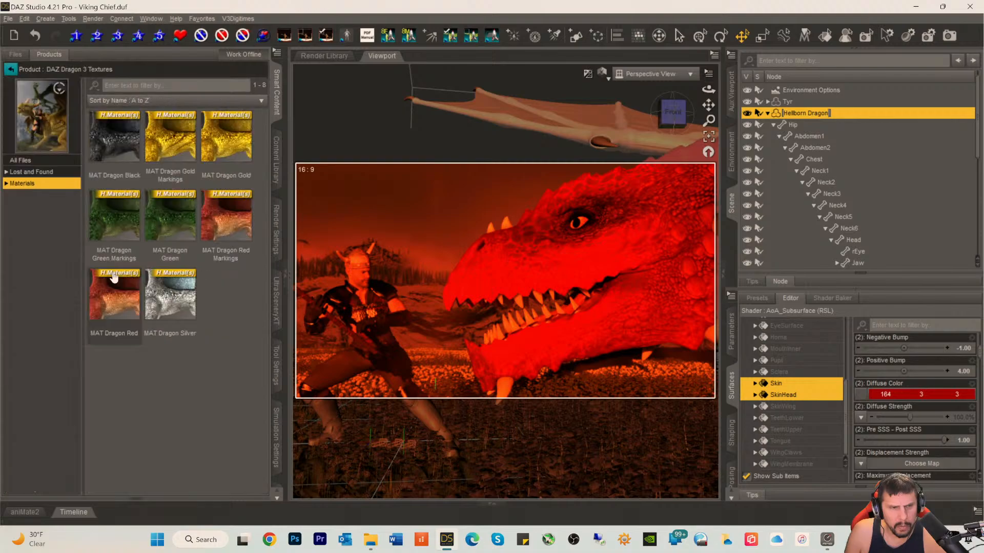
pyautogui.doubleClick(238, 232)
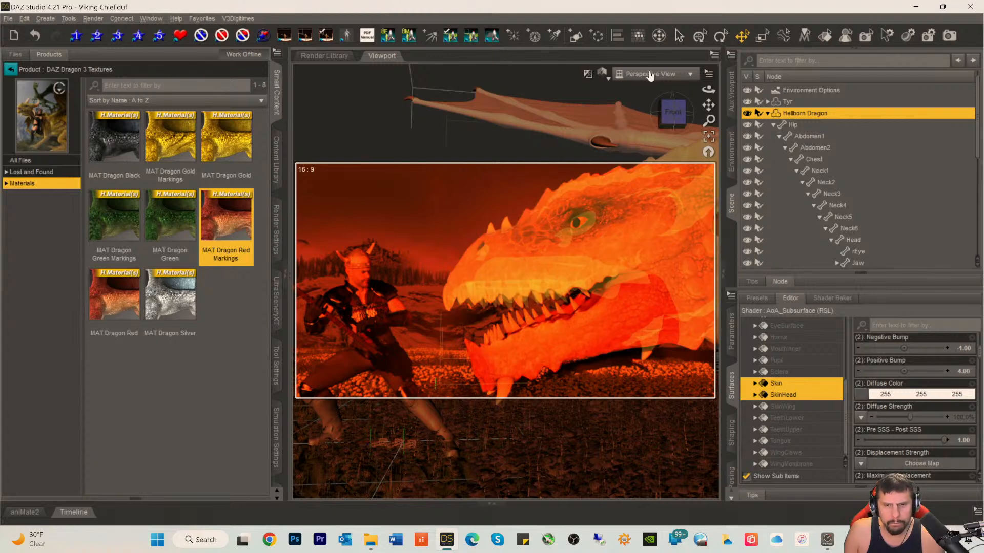
# - View the scene through the Camera, collapse the dragon's hierarchy and set the viewport to Texture Shaded
pyautogui.click(650, 75)
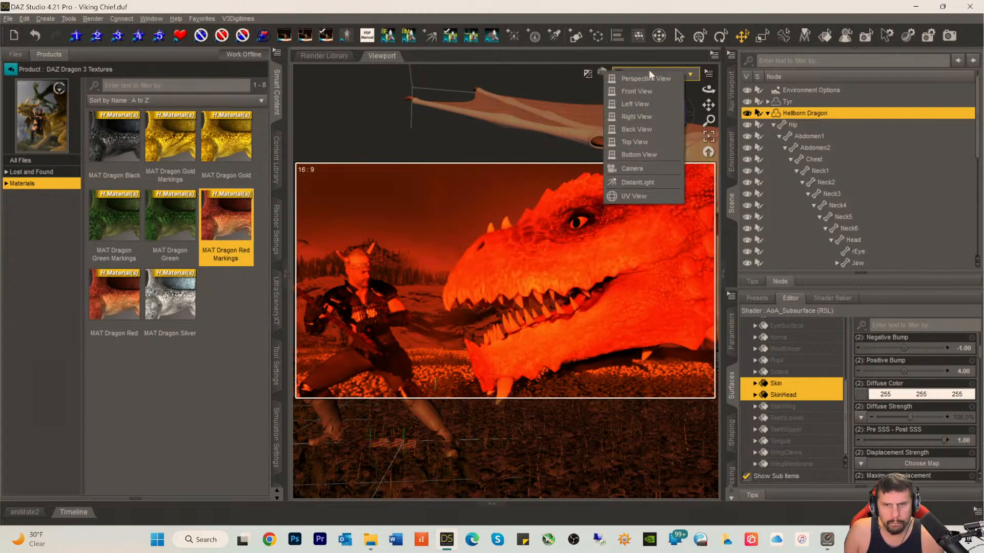
pyautogui.click(623, 168)
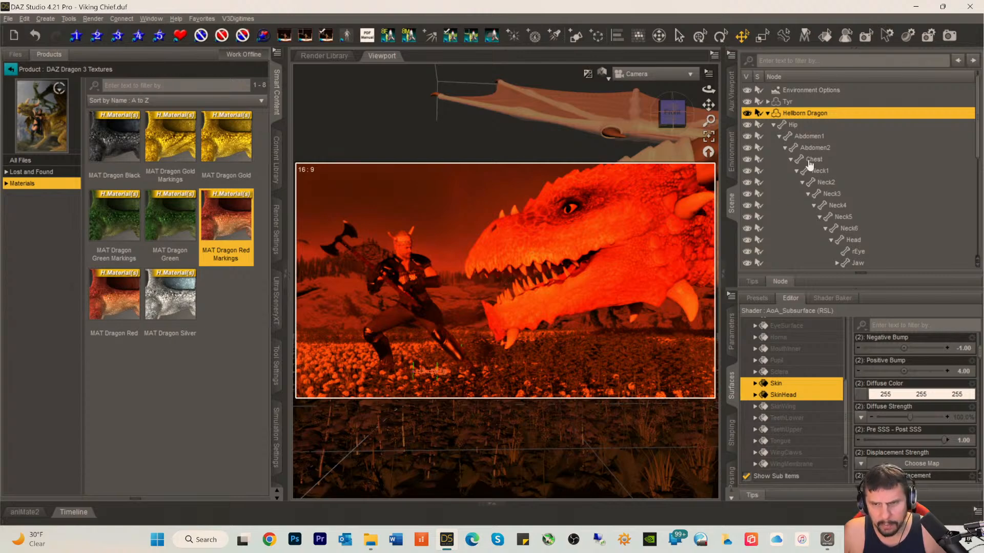
pyautogui.click(767, 113)
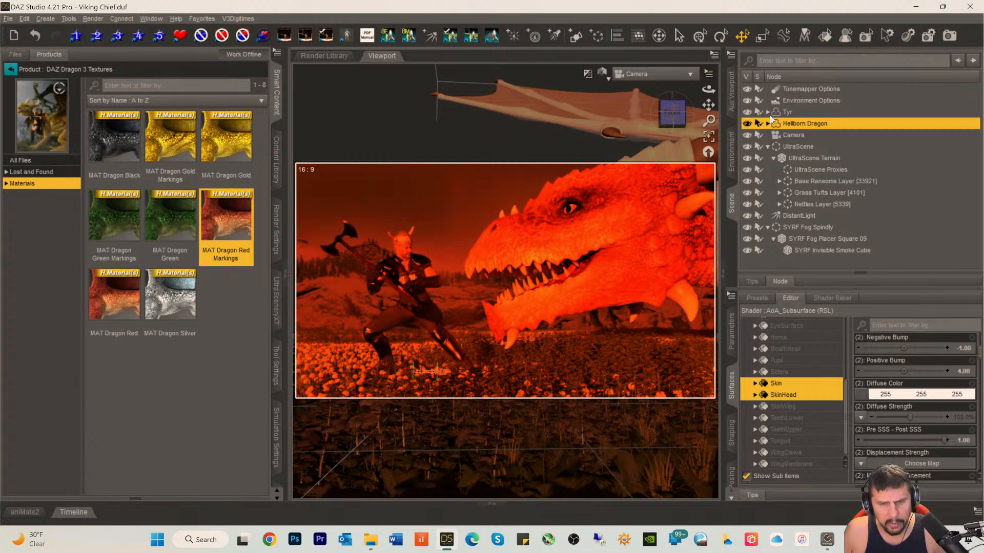
pyautogui.hotkey('ctrl', '9')
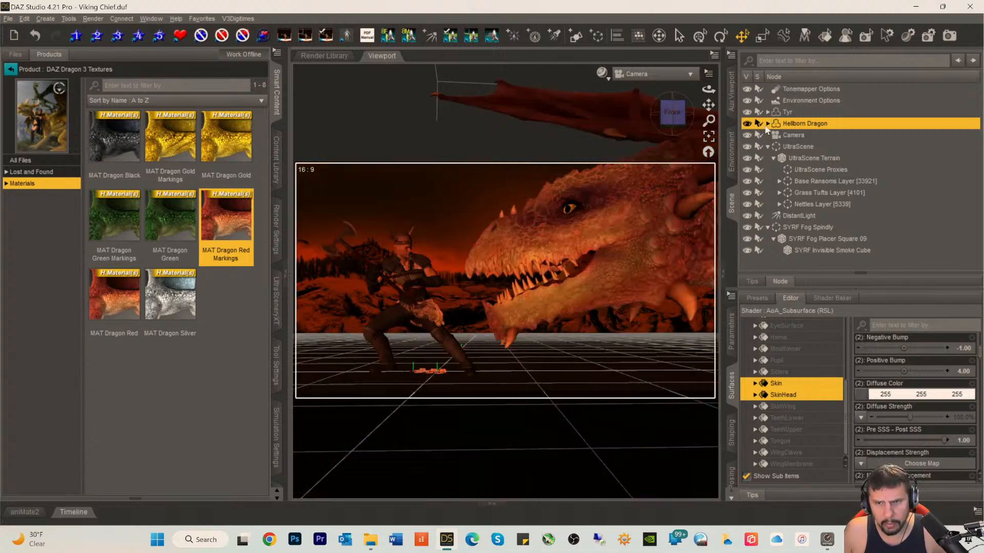
# - Hide the Hellborn Dragon and the UltraScene in the scene
pyautogui.click(747, 123)
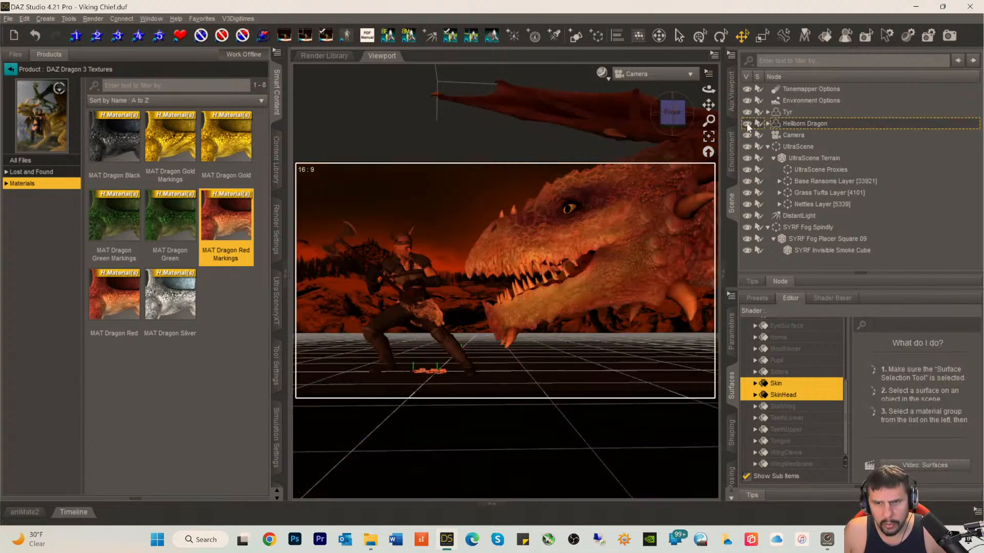
pyautogui.click(792, 146)
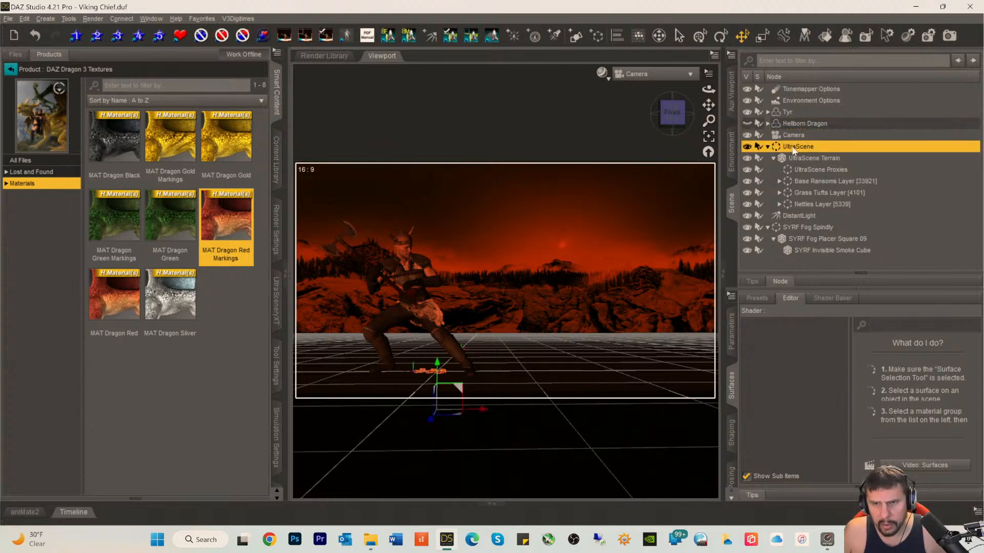
pyautogui.click(747, 147)
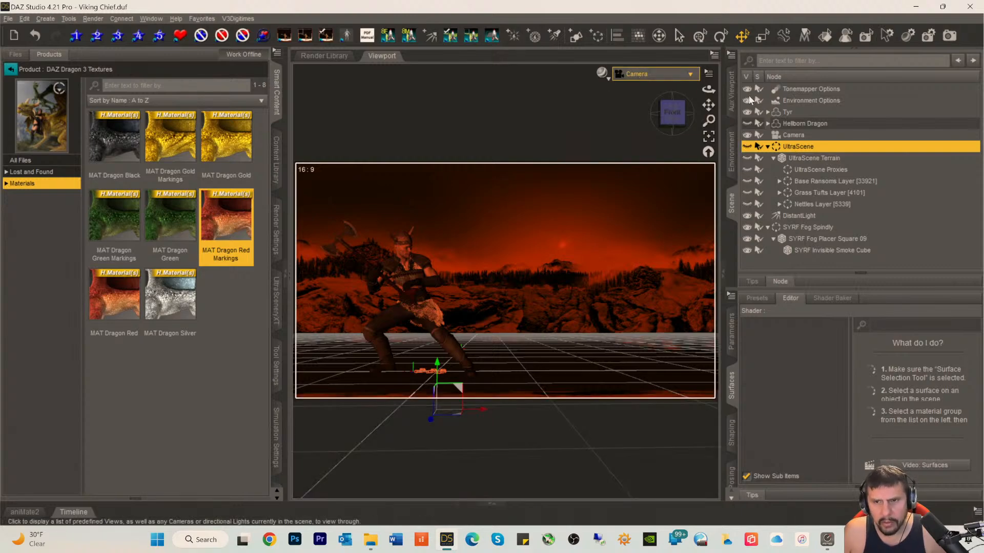
# - Lock all properties of the Camera node and switch the viewport to Perspective View
pyautogui.click(792, 135)
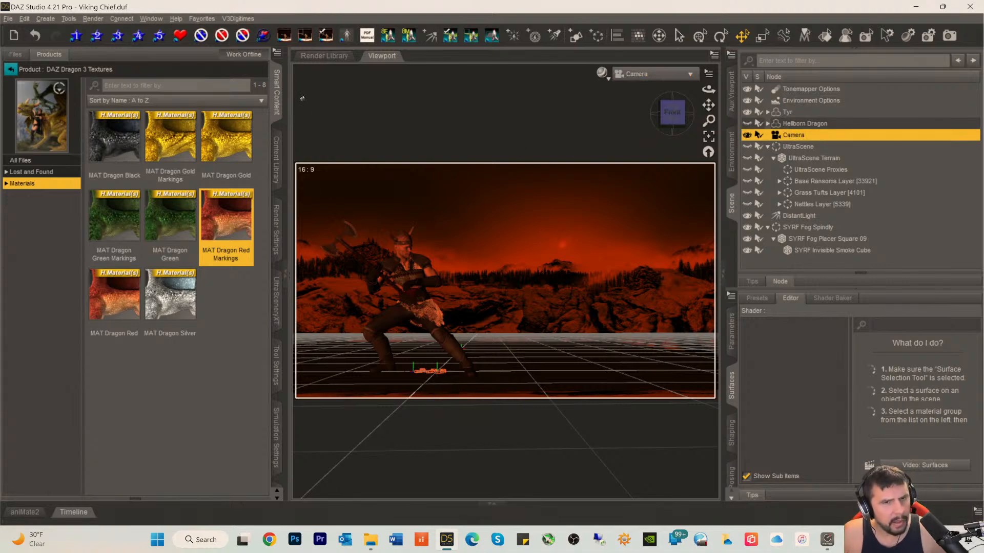
pyautogui.click(24, 19)
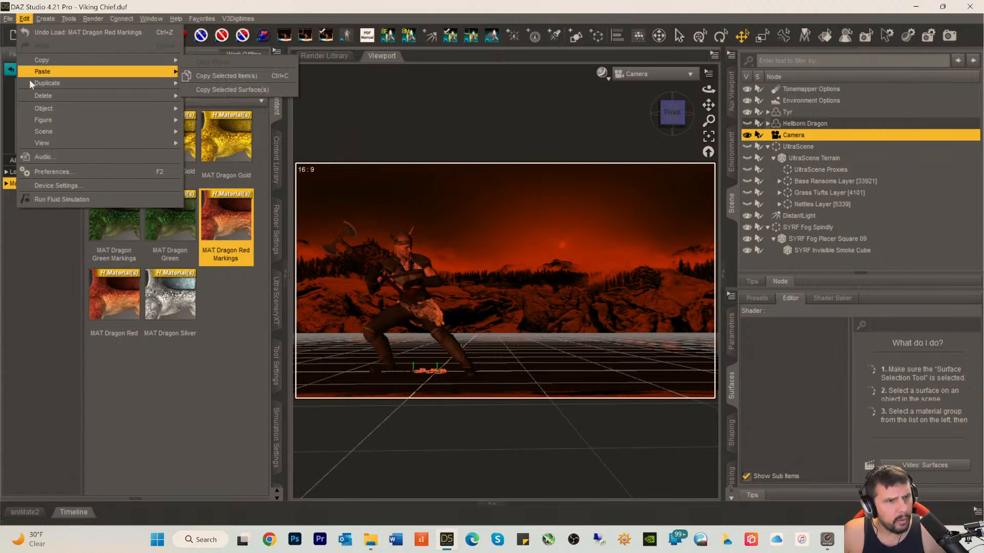
pyautogui.moveTo(61, 108)
pyautogui.moveTo(213, 305)
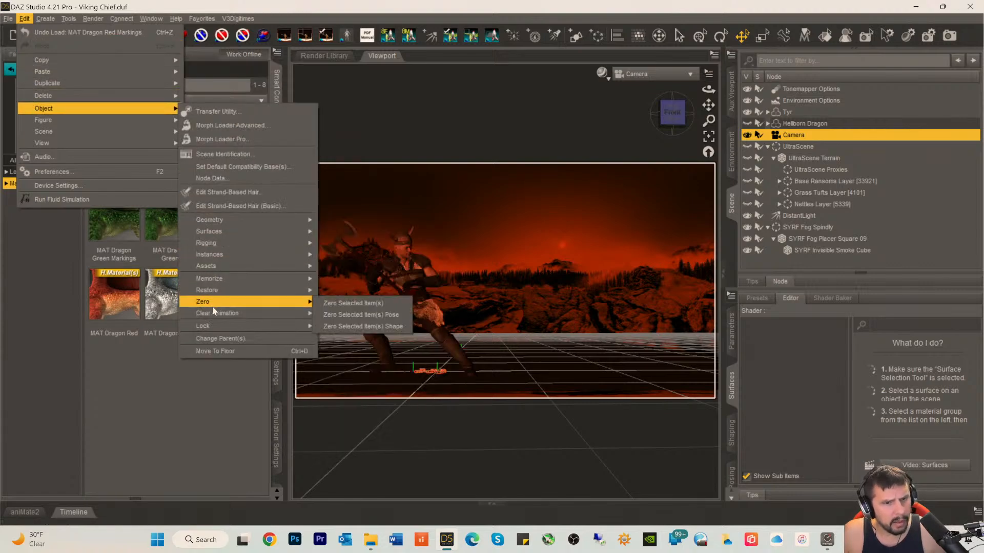
pyautogui.moveTo(215, 327)
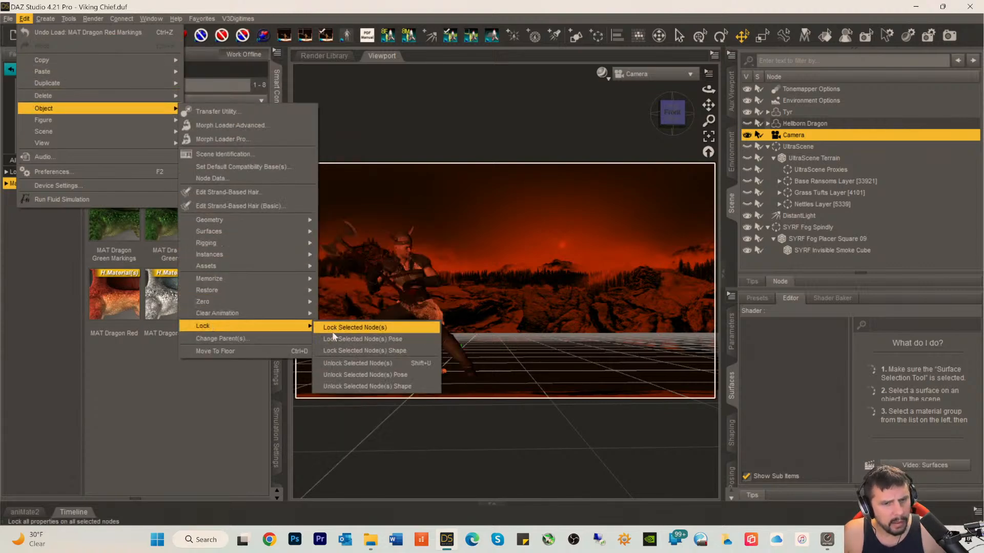
pyautogui.click(333, 332)
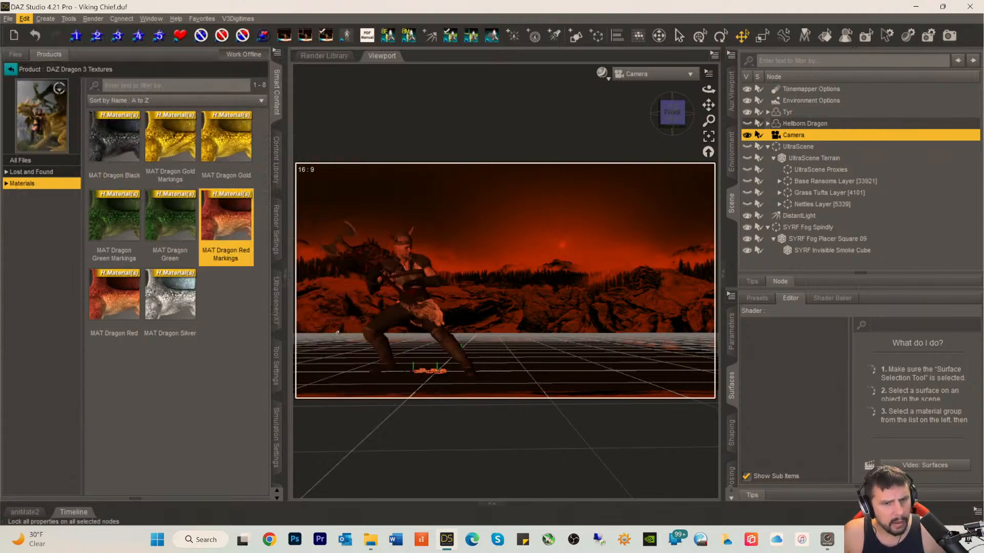
pyautogui.click(636, 76)
pyautogui.click(635, 87)
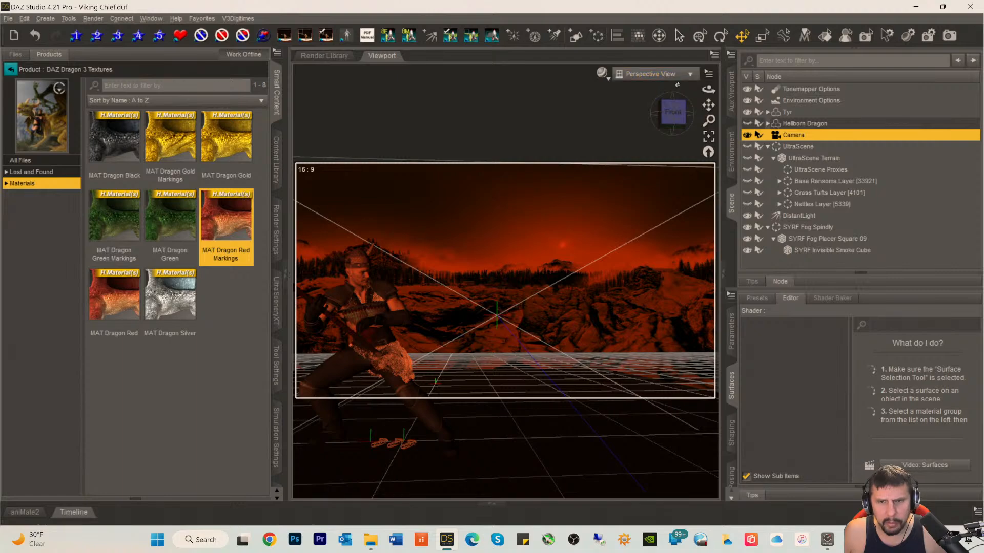
# - Expand Tyr in the scene hierarchy, select the Iron Scale Armor Gloves and inspect their surface settings
pyautogui.moveTo(708, 105); pyautogui.dragTo(709, 104)
pyautogui.scroll(10, 565, 222)
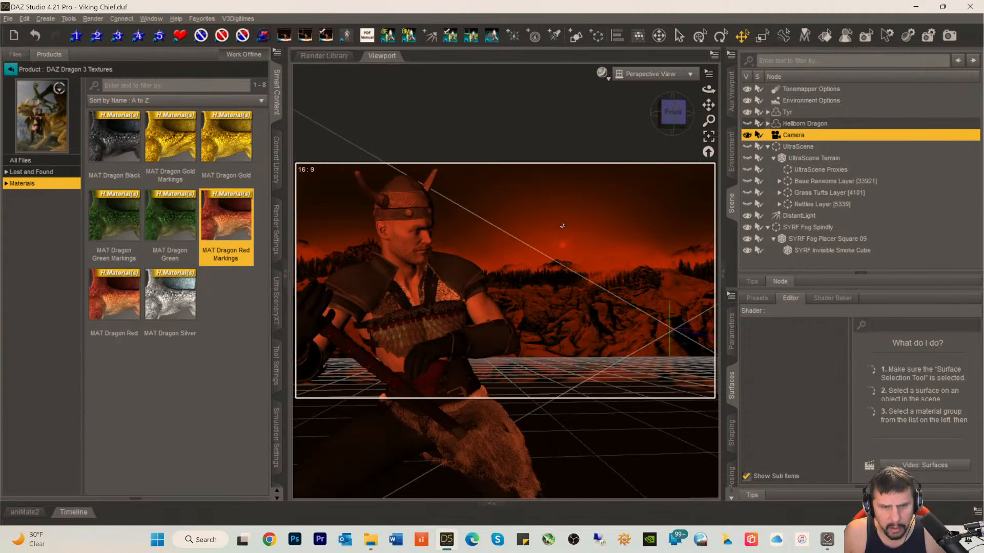
pyautogui.scroll(3, 563, 226)
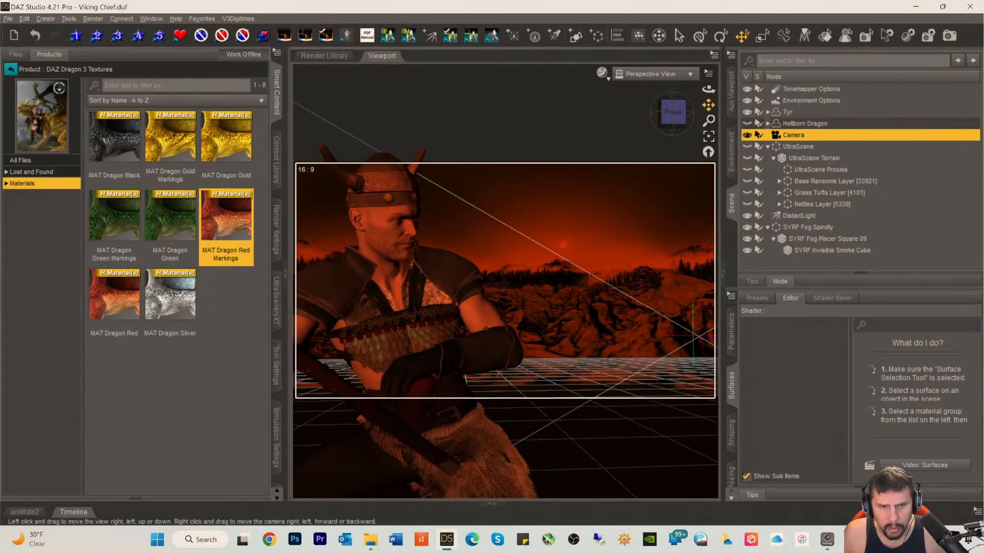
pyautogui.moveTo(709, 105); pyautogui.dragTo(670, 112)
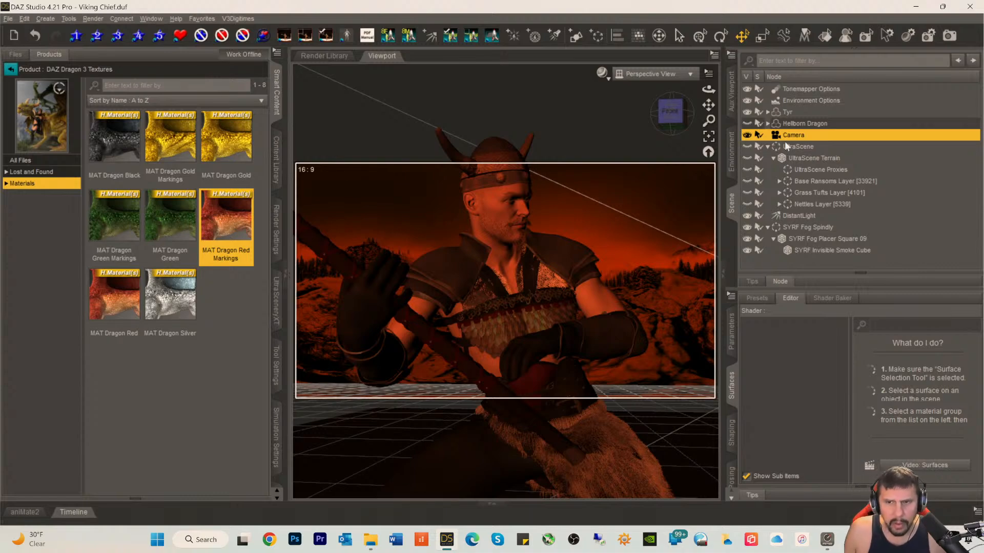
pyautogui.click(768, 112)
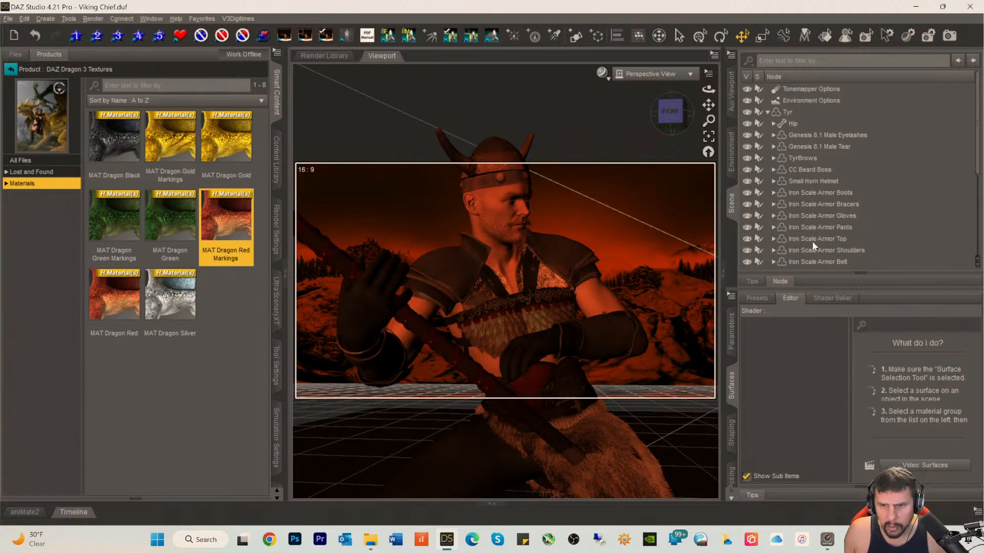
pyautogui.click(824, 217)
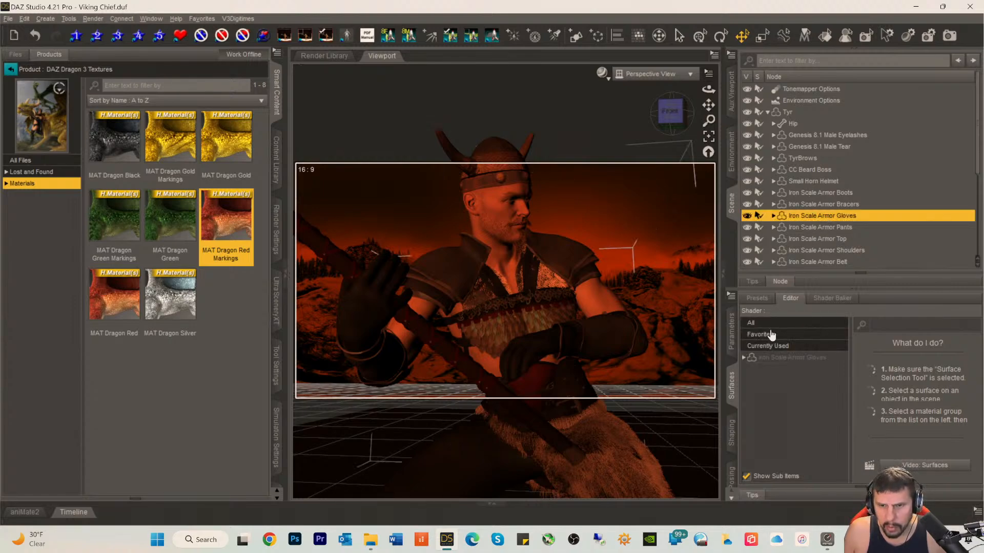
pyautogui.click(795, 359)
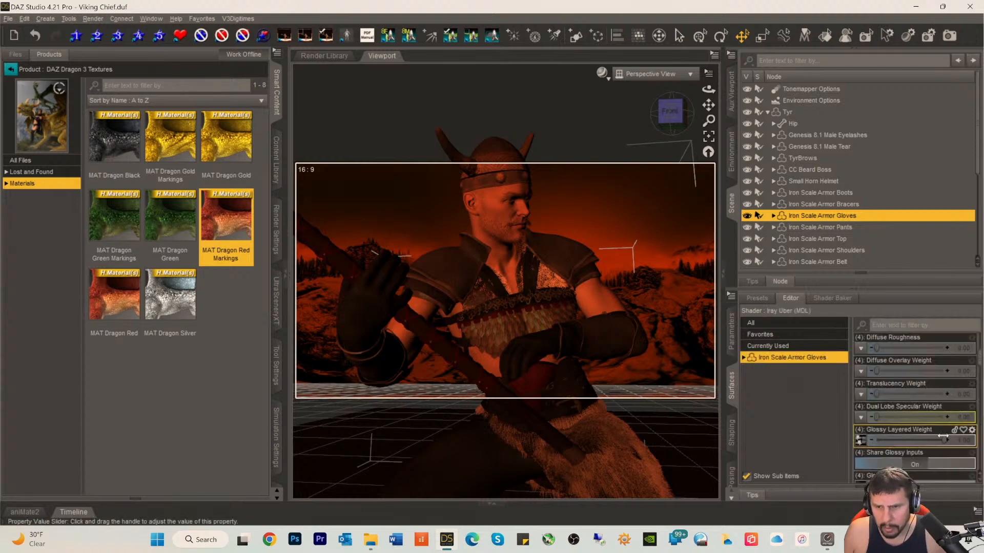
pyautogui.scroll(-3, 930, 382)
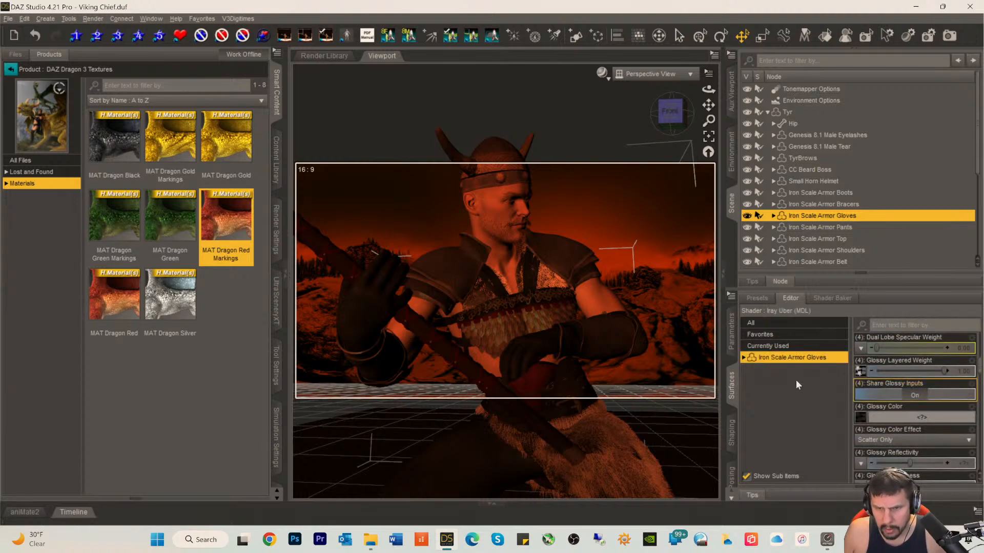
# - List all parameters of the Iron Scale Armor Gloves and set their Scale to 101.5%
pyautogui.click(730, 346)
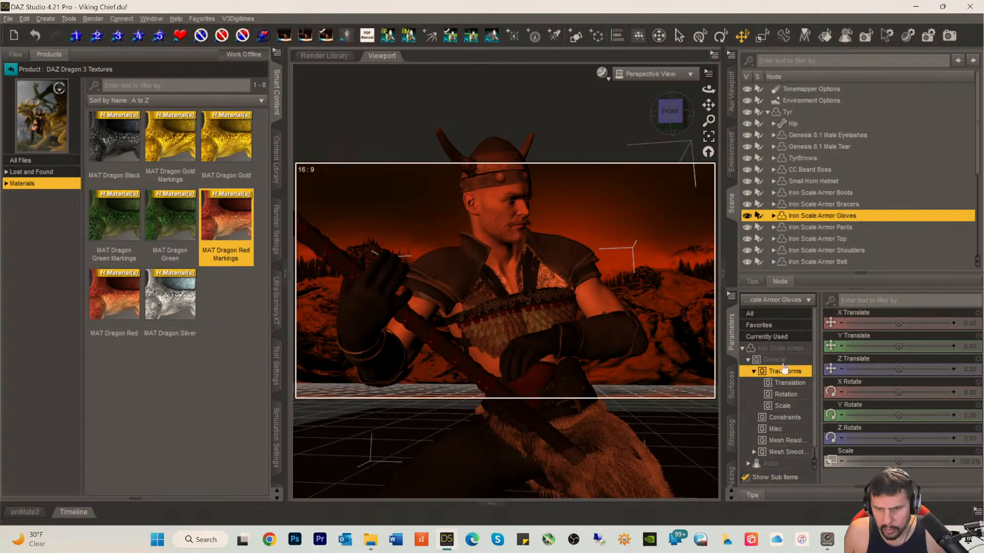
pyautogui.click(743, 351)
pyautogui.click(743, 351)
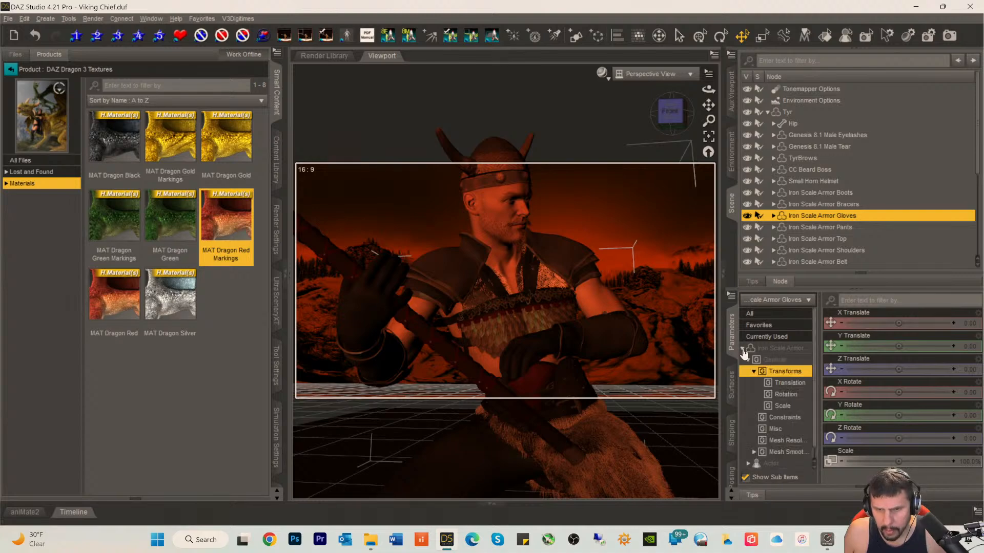
pyautogui.scroll(-1, 774, 385)
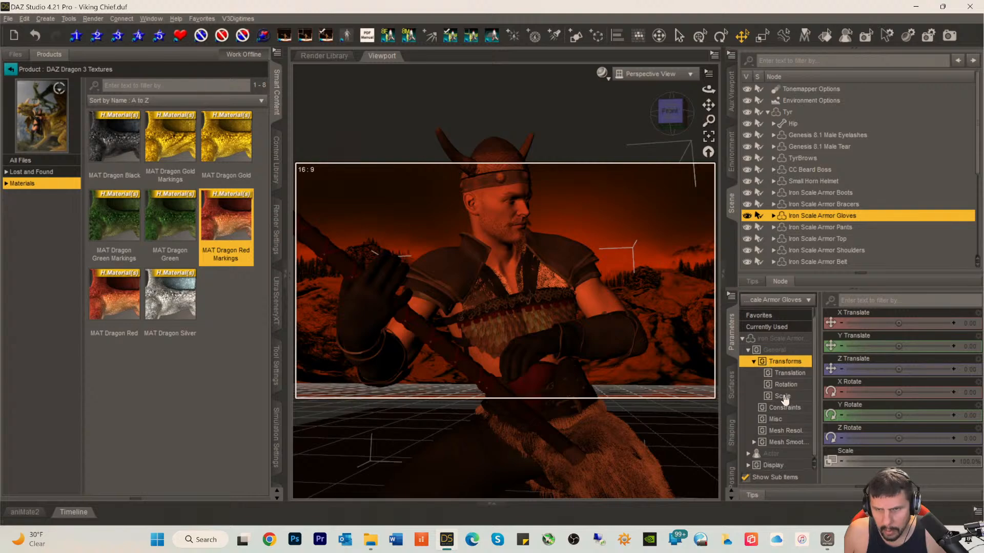
pyautogui.scroll(1, 779, 382)
pyautogui.scroll(1, 779, 382)
pyautogui.click(781, 348)
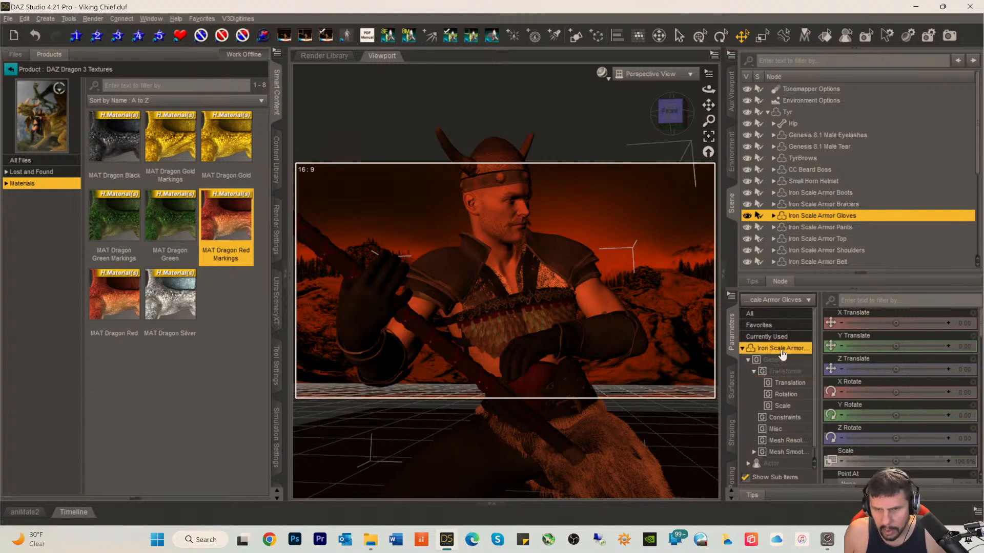
pyautogui.scroll(-1, 902, 433)
pyautogui.scroll(-1, 902, 429)
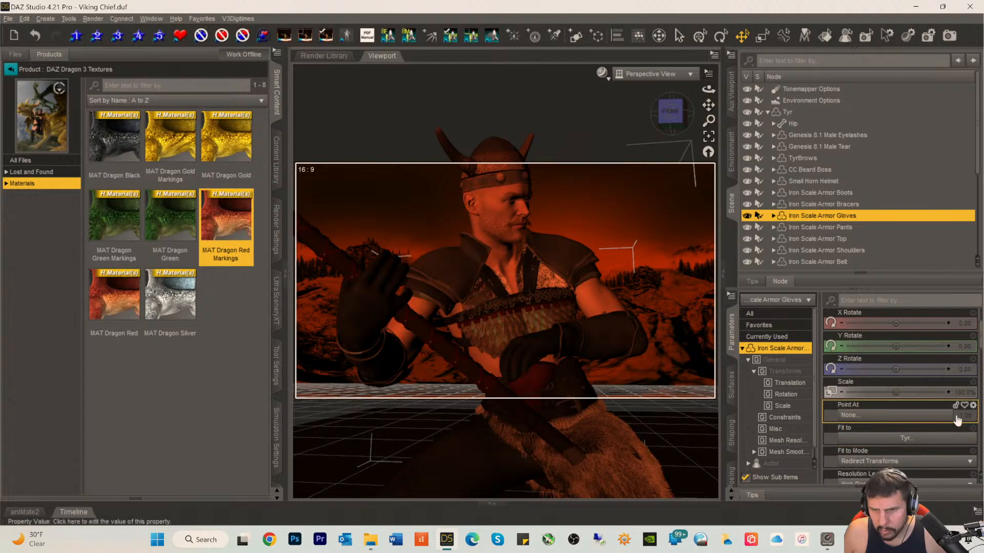
pyautogui.click(948, 393)
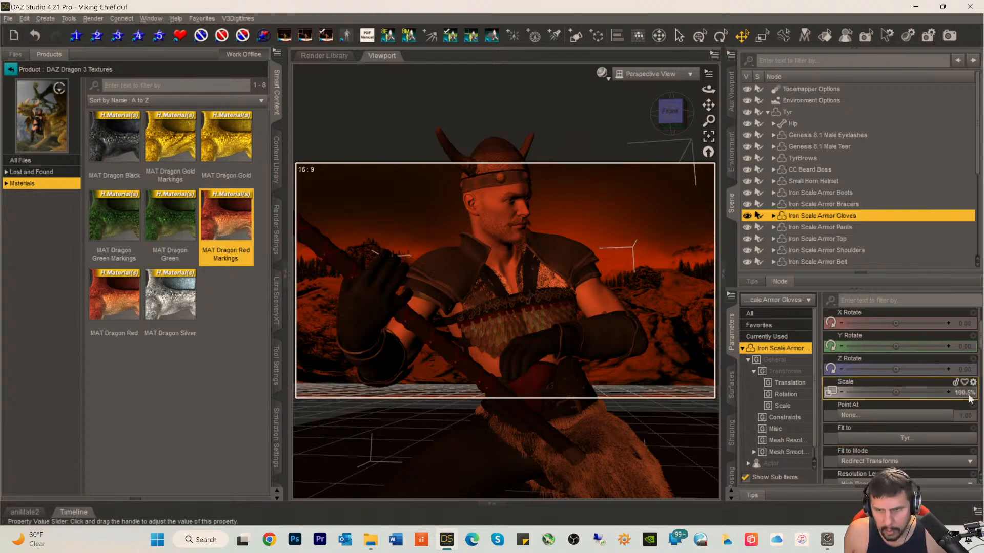
pyautogui.click(949, 392)
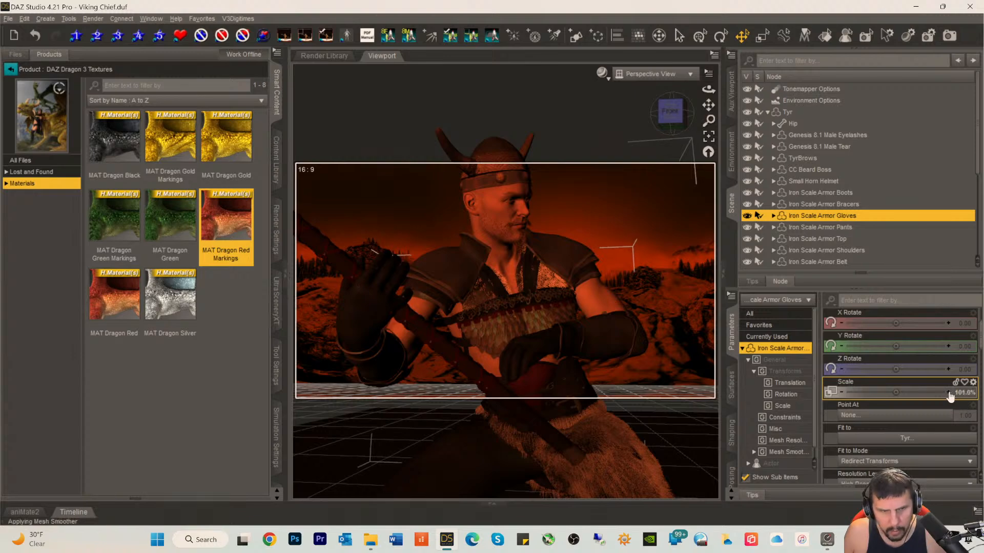
pyautogui.click(948, 392)
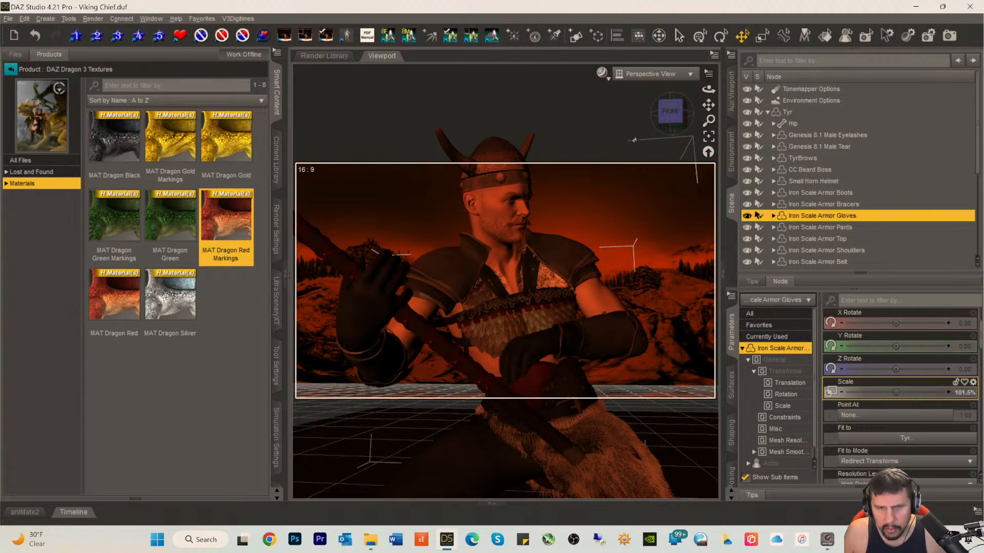
# - Select Tyr's Right Index 1 bone and set its Bend to 55.00
pyautogui.moveTo(659, 117)
pyautogui.mouseDown()
pyautogui.moveTo(679, 124)
pyautogui.moveTo(661, 117)
pyautogui.mouseUp()
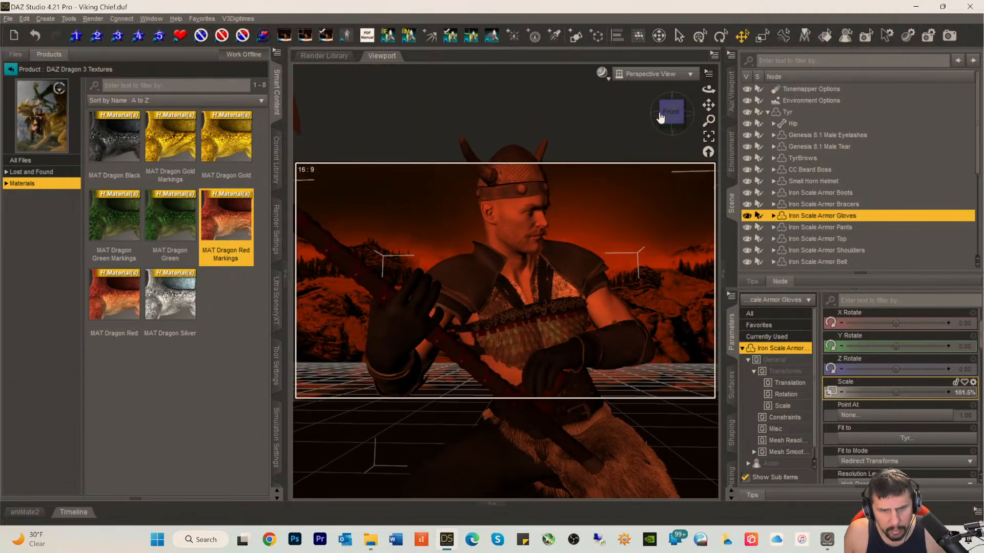
pyautogui.click(405, 296)
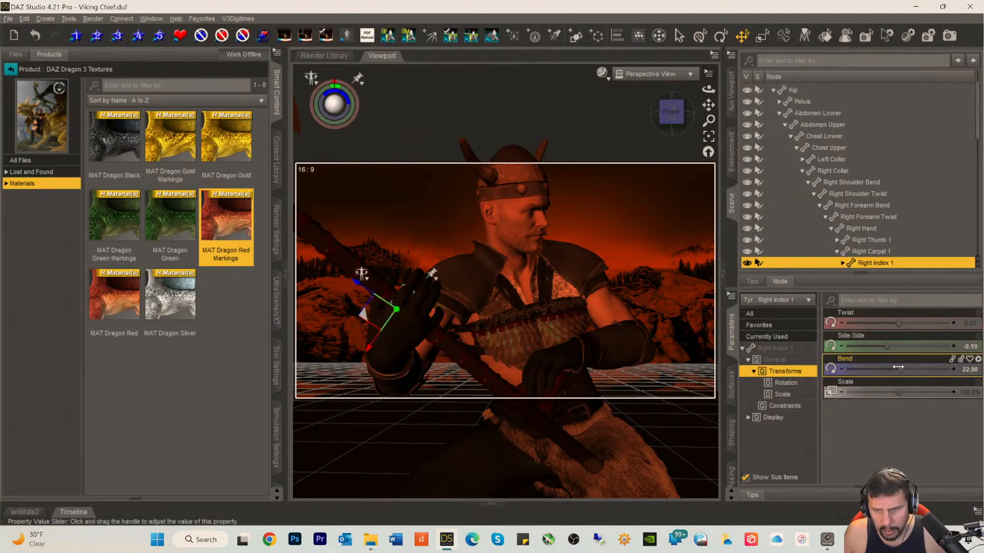
pyautogui.moveTo(898, 369); pyautogui.dragTo(924, 363)
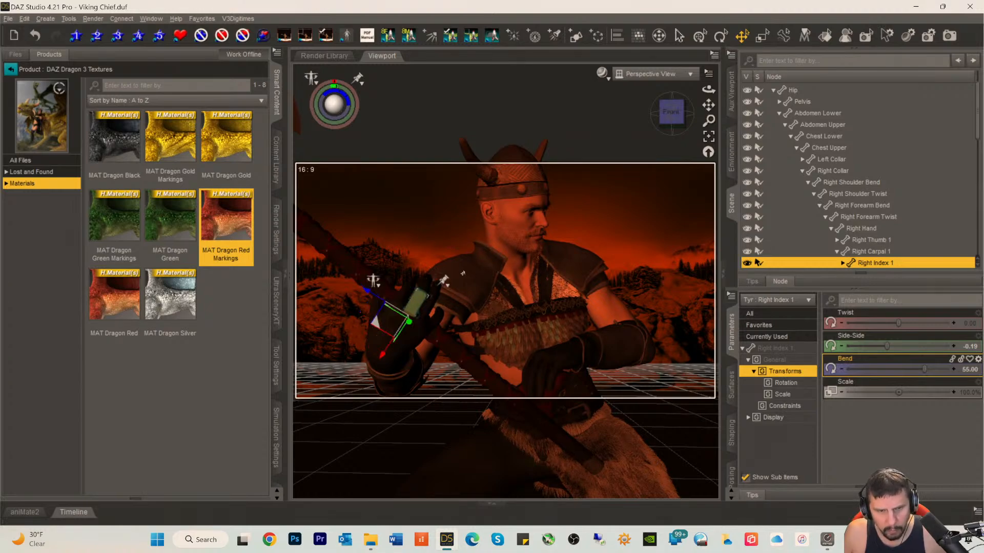
# - Select Tyr's Right Index 2 bone in a close view of the right hand and set its Bend to 40.00
pyautogui.click(410, 310)
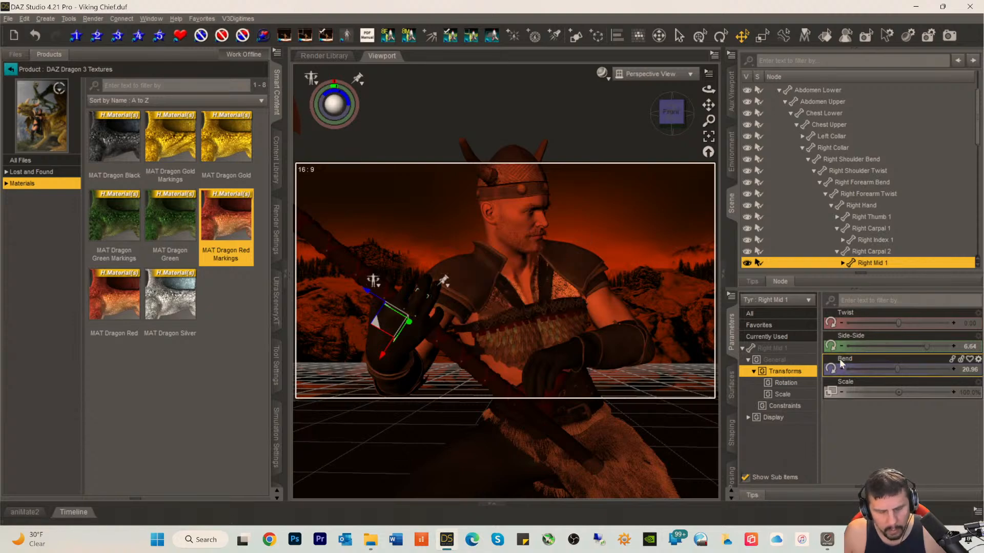
pyautogui.scroll(-4, 442, 274)
pyautogui.scroll(1, 439, 269)
pyautogui.scroll(6, 439, 268)
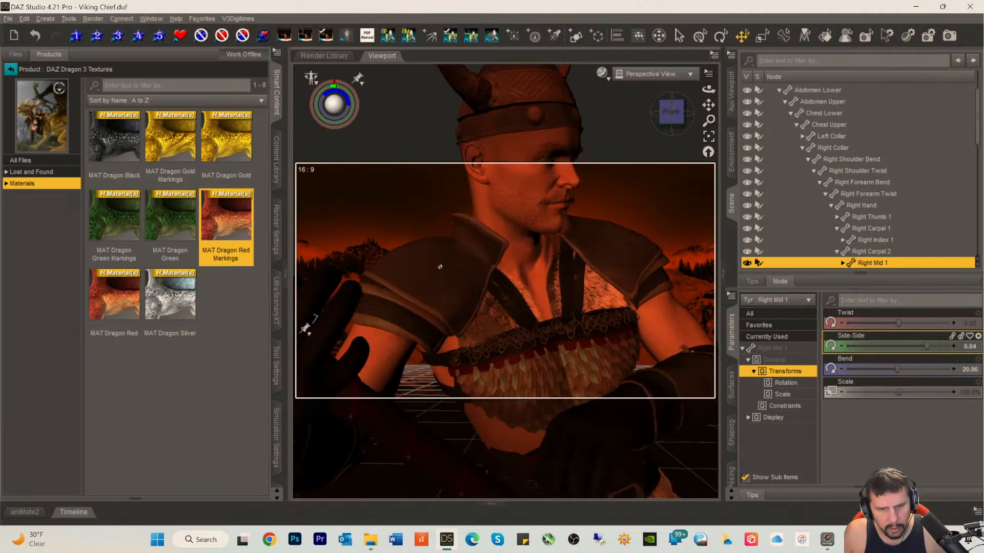
pyautogui.moveTo(709, 105); pyautogui.dragTo(793, 90)
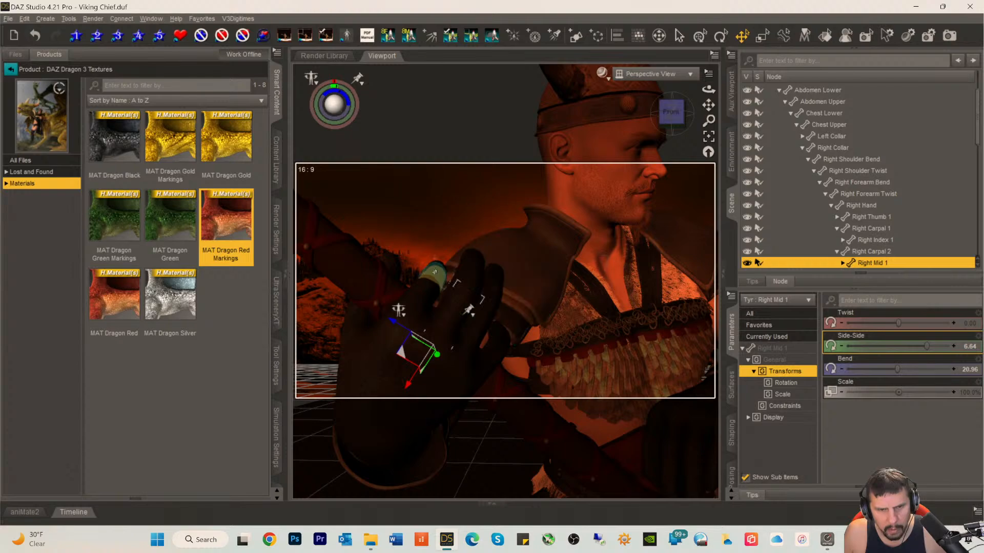
pyautogui.click(435, 272)
pyautogui.click(433, 272)
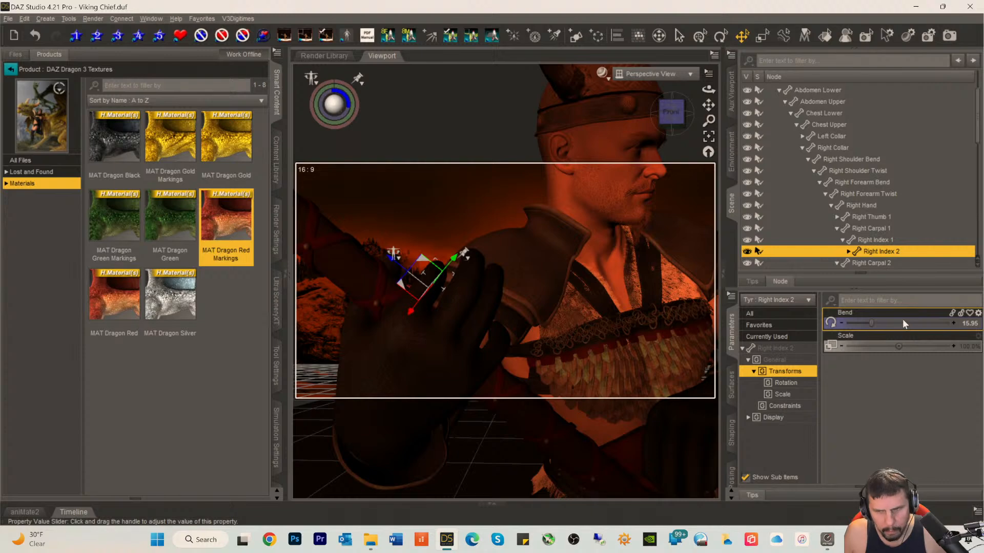
pyautogui.click(878, 322)
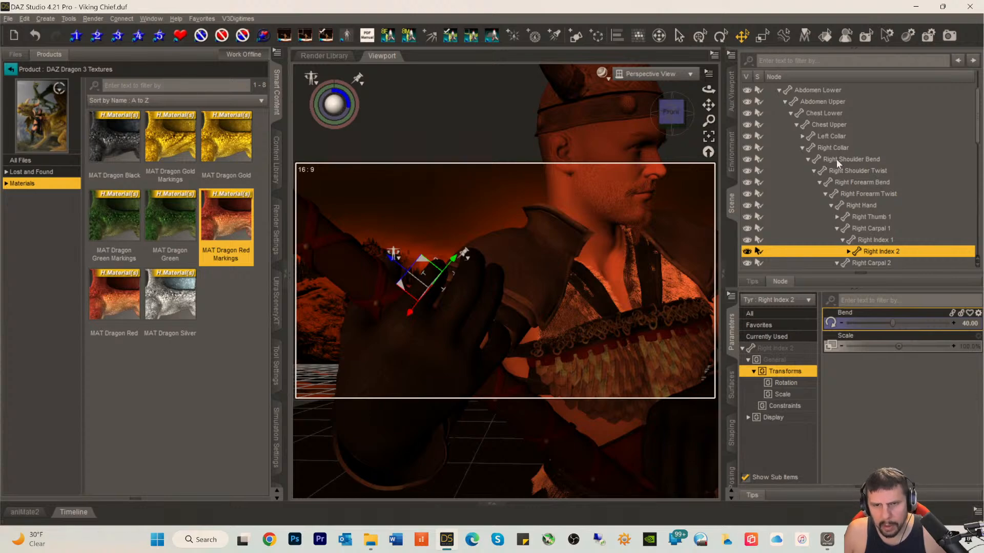
# - Hide Tyr's CC Beard Boss, Iron Scale Armor Bracers and Iron Scale Armor Shoulders in the scene
pyautogui.scroll(2, 841, 139)
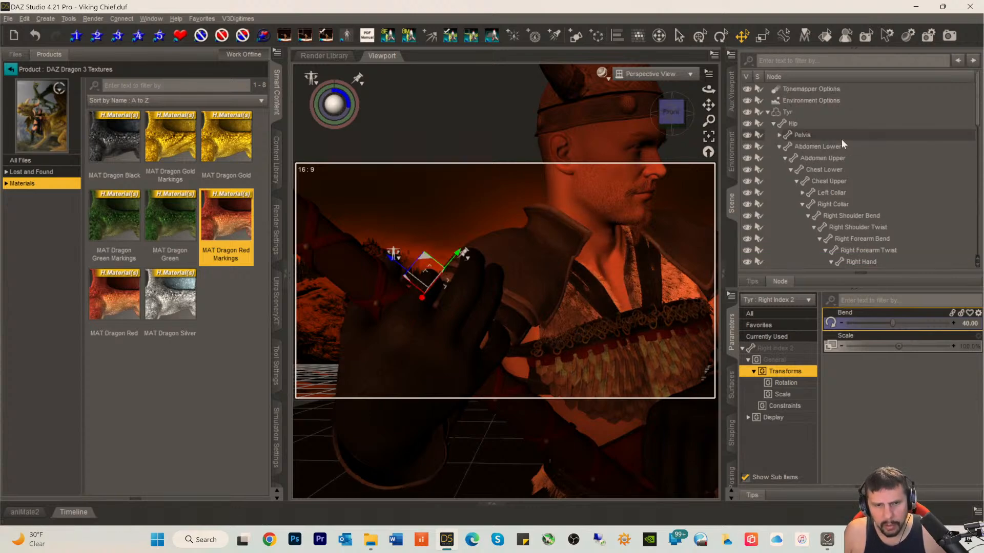
pyautogui.scroll(-5, 823, 165)
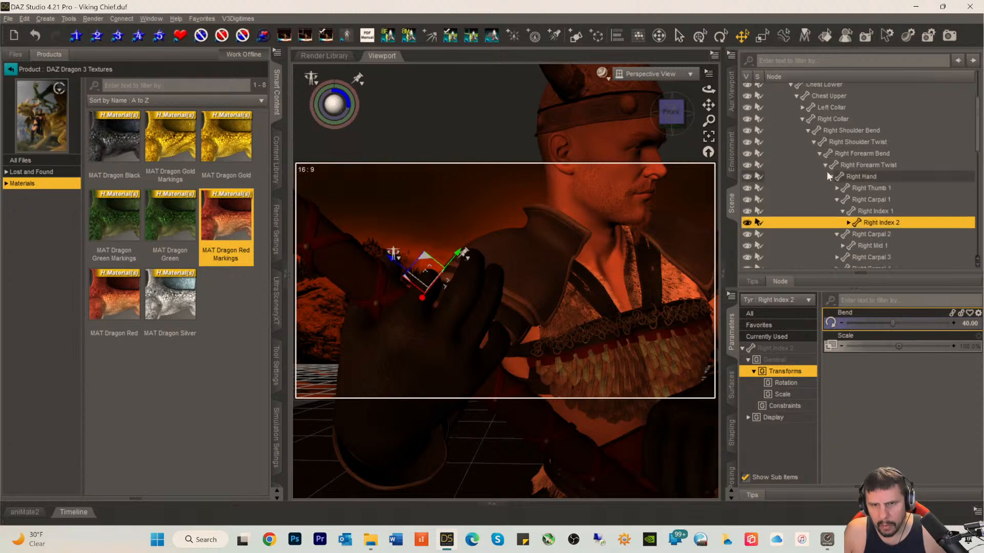
pyautogui.scroll(-3, 848, 190)
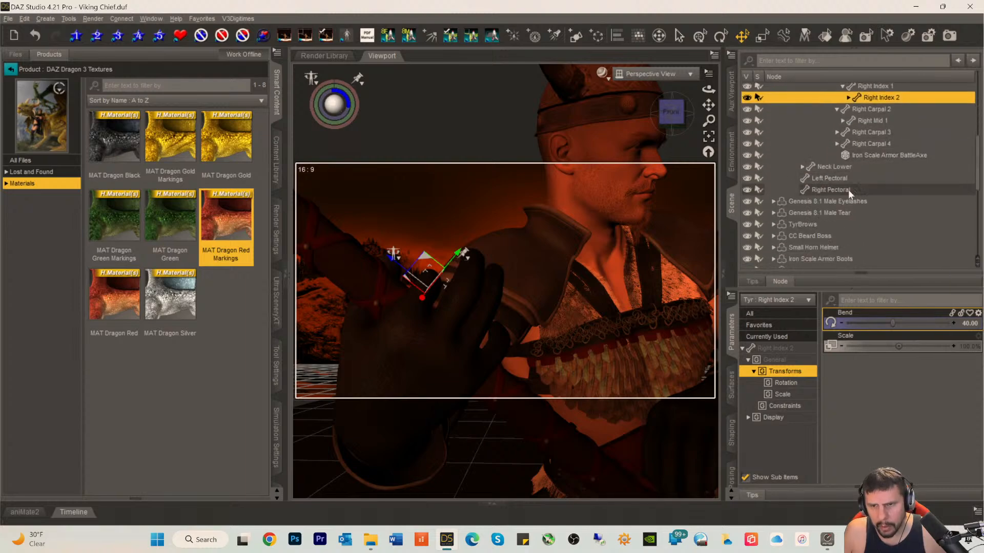
pyautogui.click(810, 167)
pyautogui.click(747, 166)
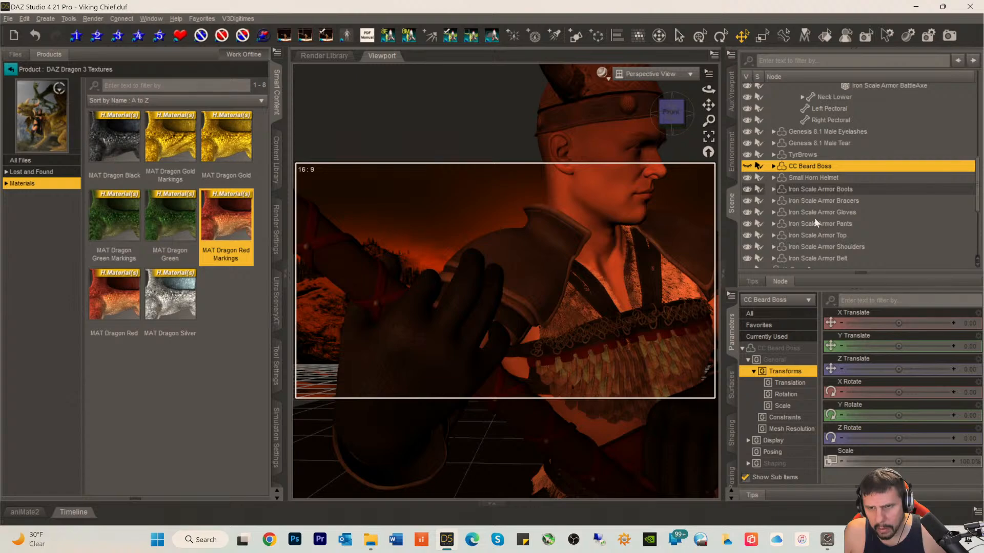
pyautogui.click(817, 201)
pyautogui.click(747, 201)
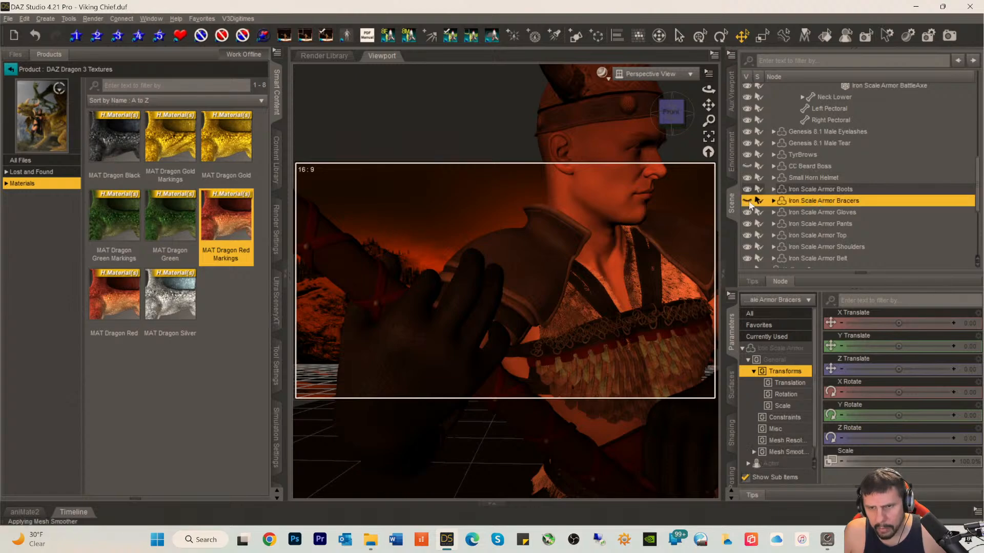
pyautogui.click(830, 248)
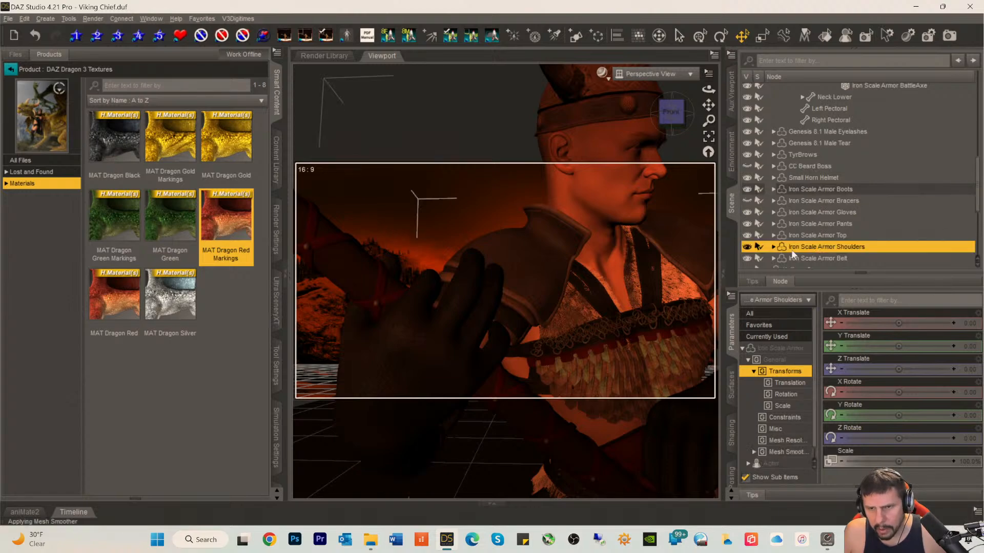
pyautogui.click(747, 246)
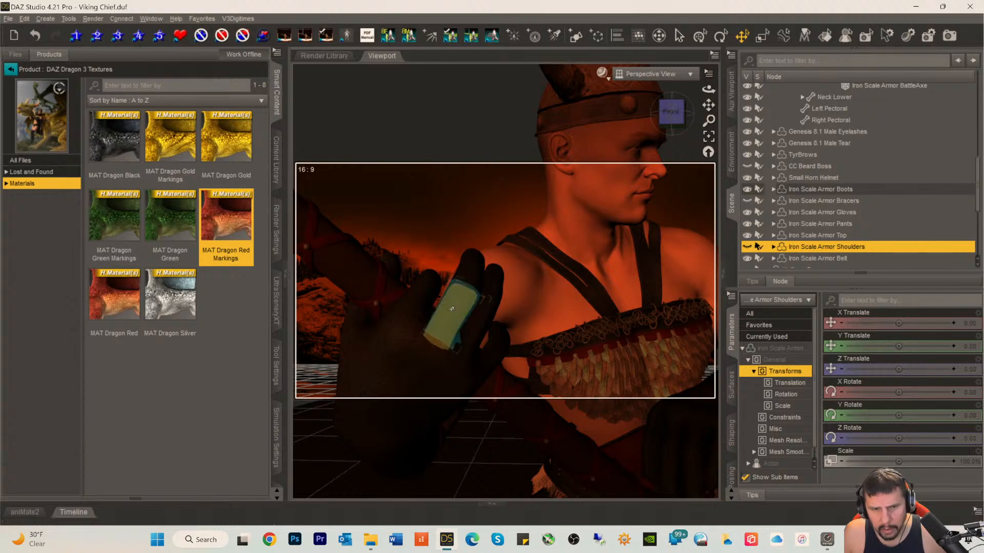
# - Select Tyr's Right Mid 1 bone and set its Bend to 57.94
pyautogui.click(451, 308)
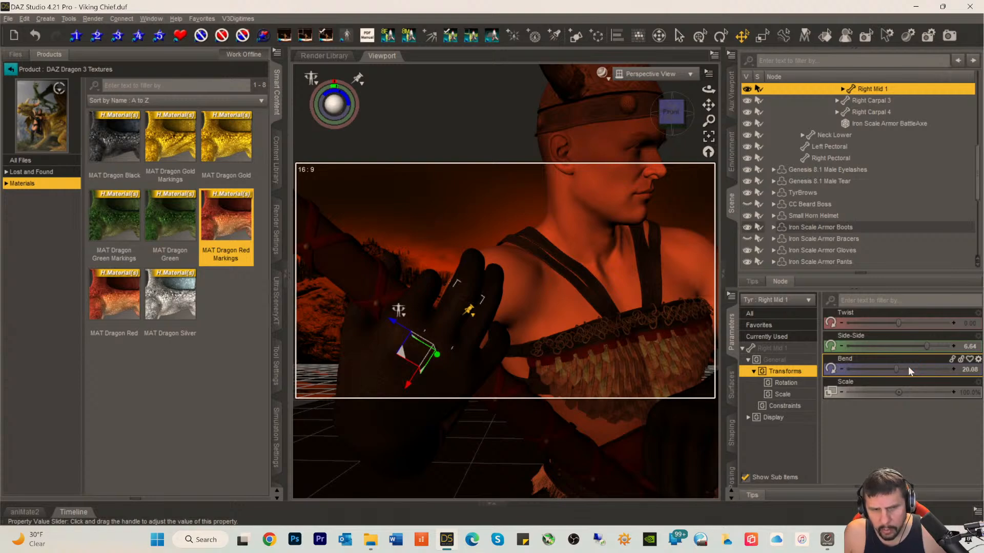
pyautogui.click(908, 367)
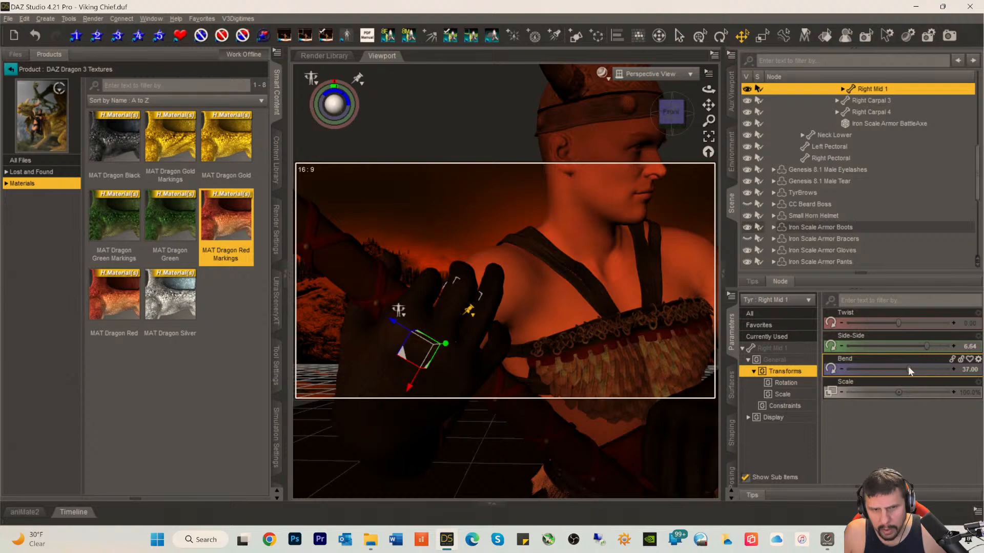
pyautogui.moveTo(911, 367); pyautogui.dragTo(922, 367)
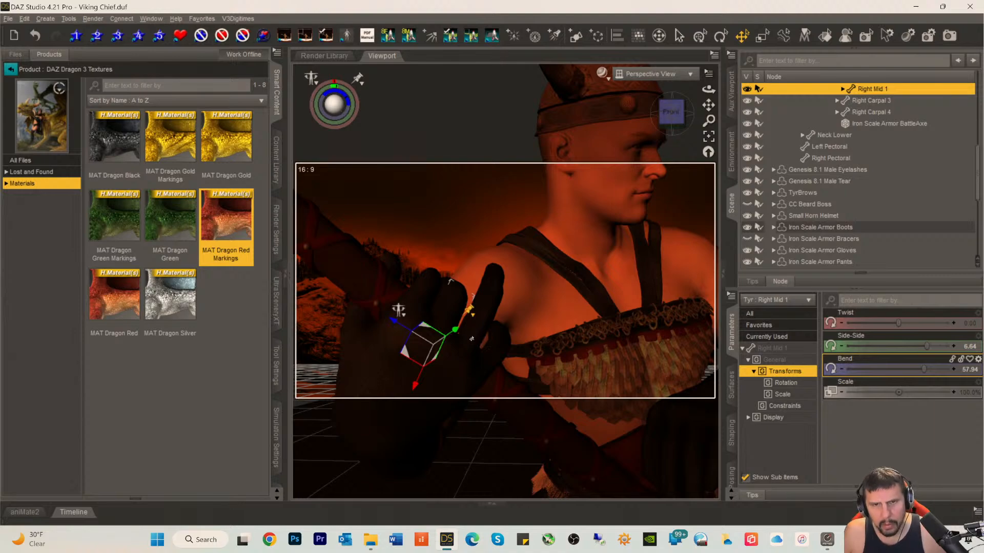
# - Select Tyr's Right Ring 1 bone and switch the viewport to a brighter draw style
pyautogui.click(483, 318)
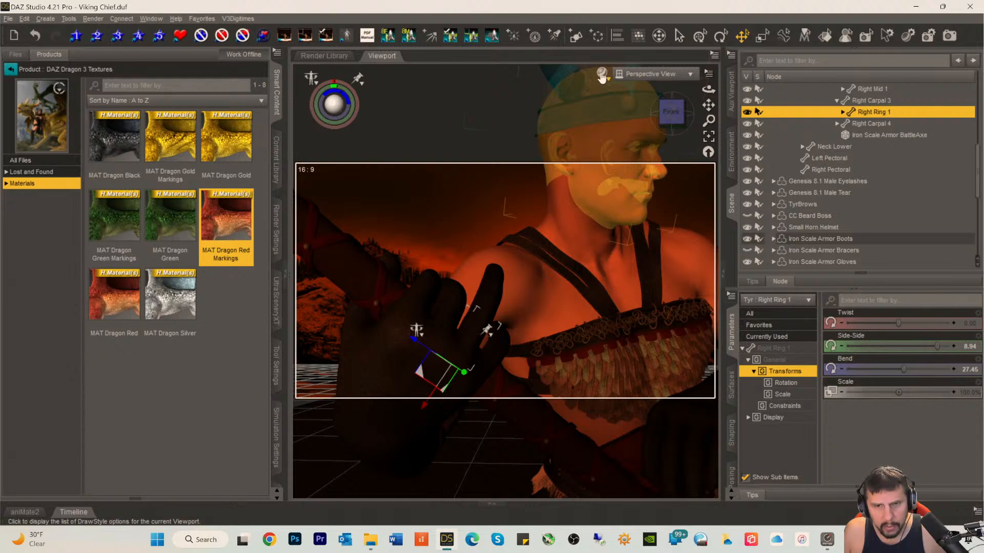
pyautogui.click(602, 73)
pyautogui.click(589, 195)
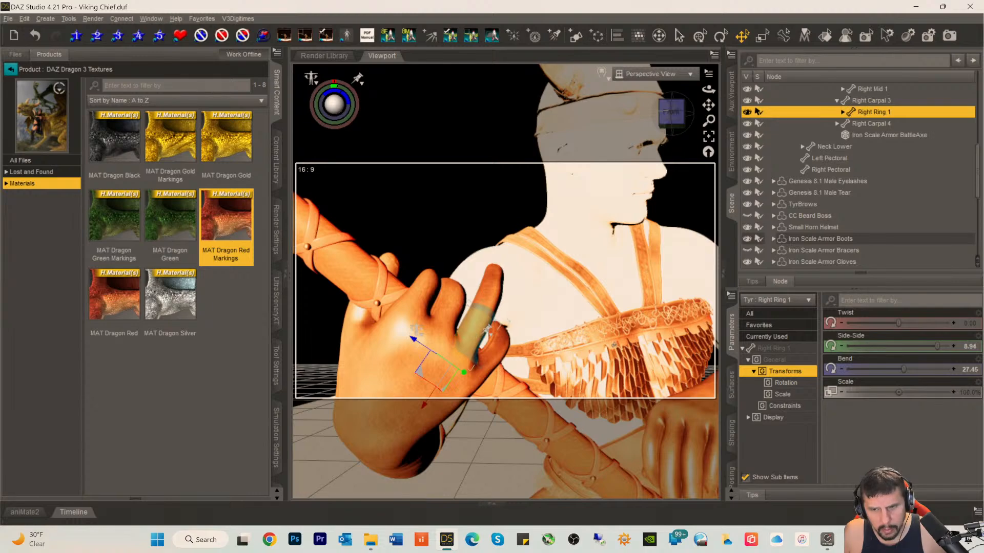
# - Curl Tyr's right ring finger closer around the axe handle by setting the Right Ring 1 Bend to 68.22
pyautogui.moveTo(902, 373); pyautogui.dragTo(920, 373)
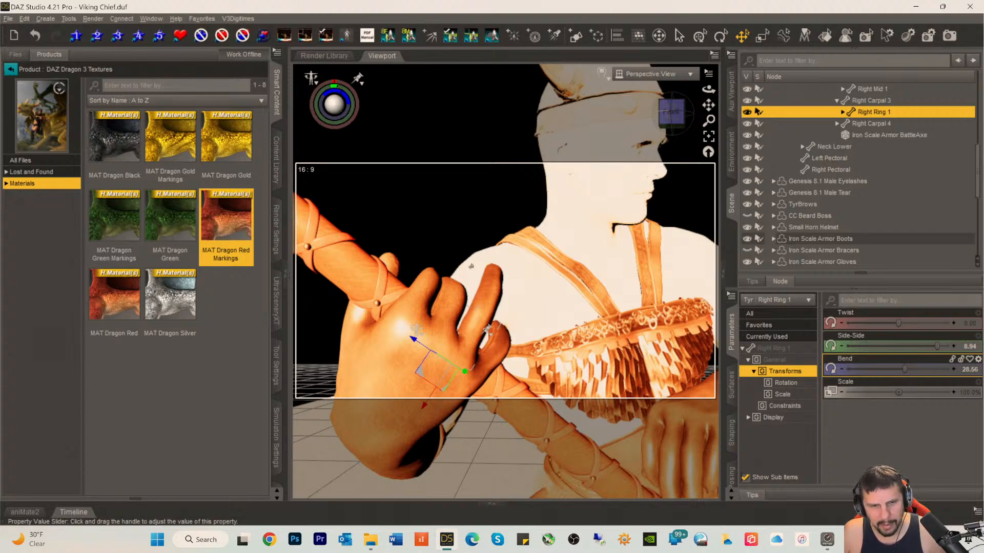
pyautogui.moveTo(476, 333); pyautogui.dragTo(471, 333)
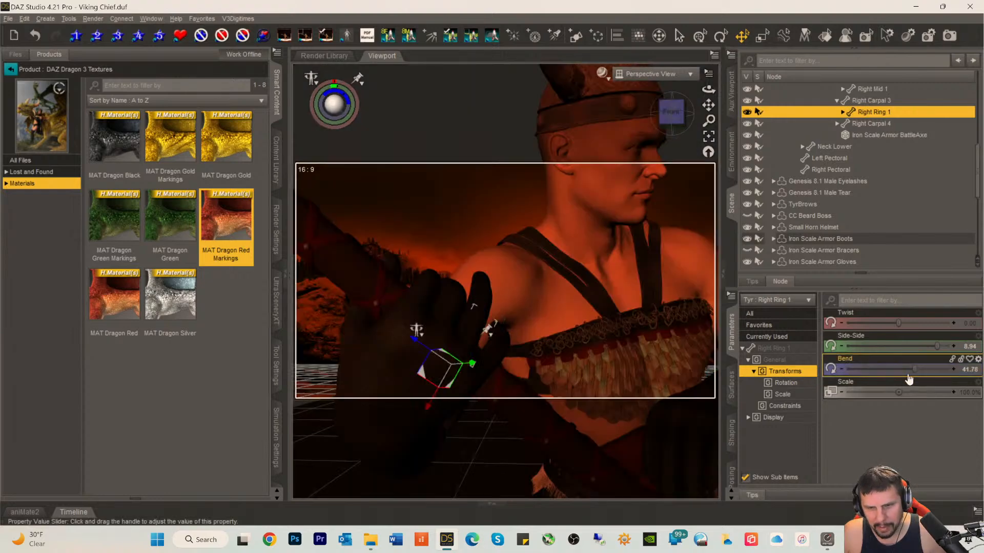
pyautogui.moveTo(913, 368); pyautogui.dragTo(926, 371)
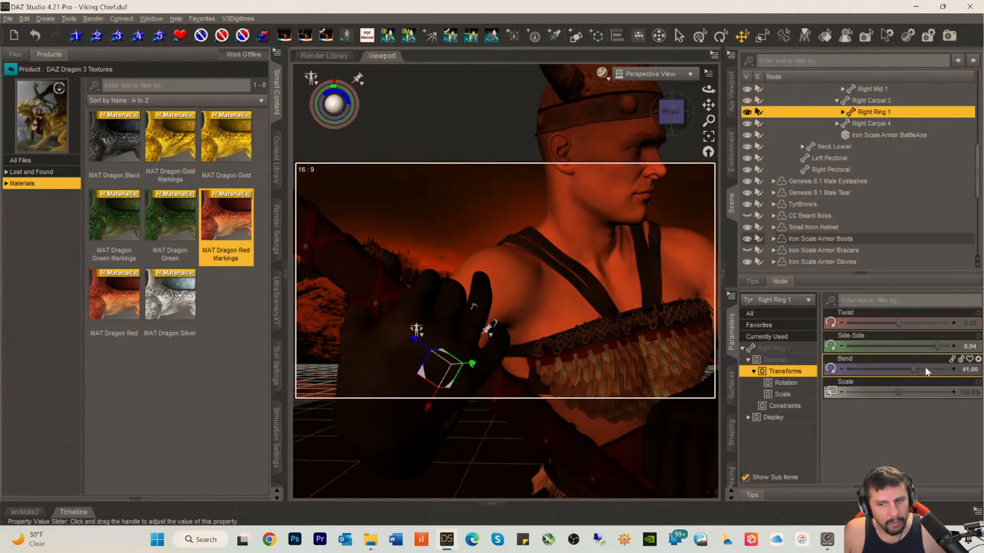
pyautogui.moveTo(926, 366); pyautogui.dragTo(933, 367)
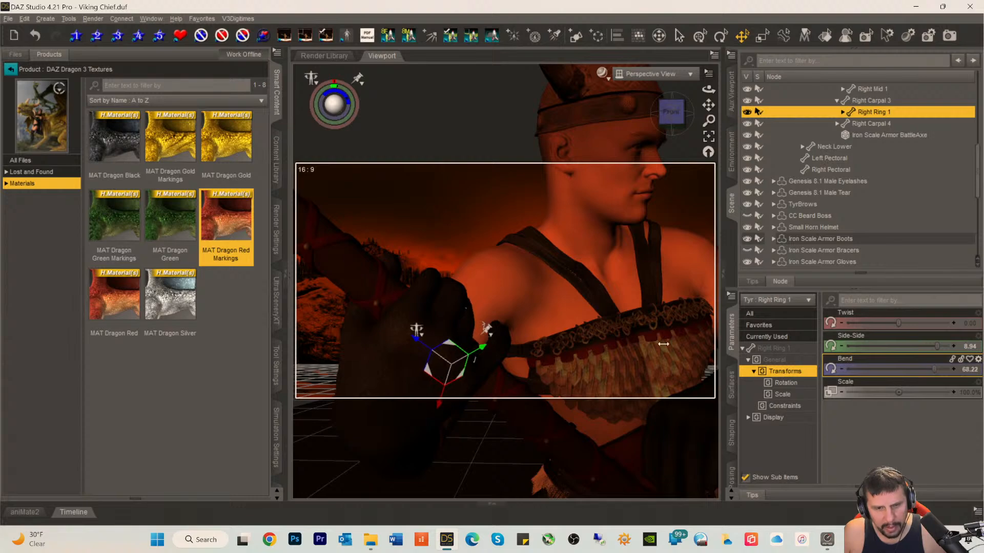
# - Select Tyr's Right Mid 1 bone and set its Bend to 67.61
pyautogui.click(451, 315)
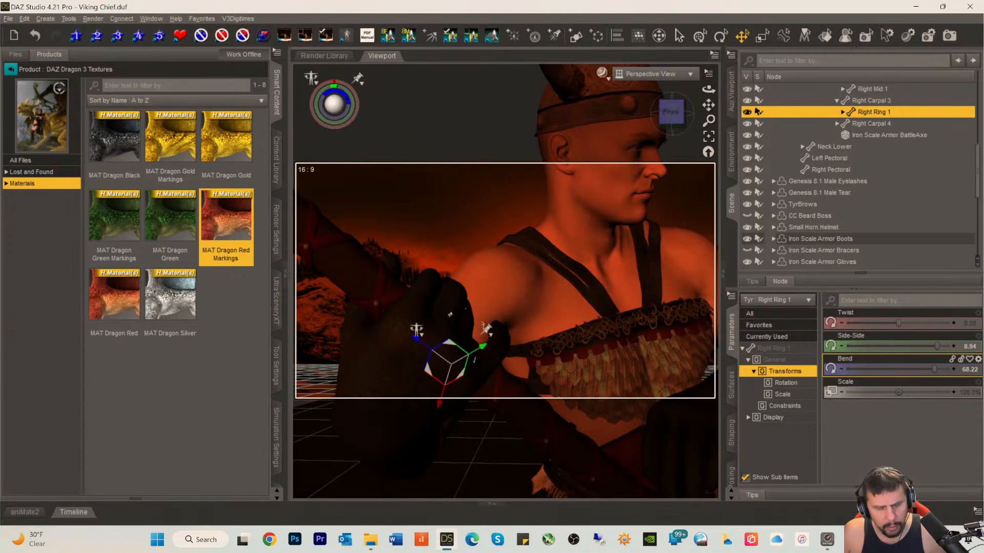
pyautogui.moveTo(924, 368); pyautogui.dragTo(927, 368)
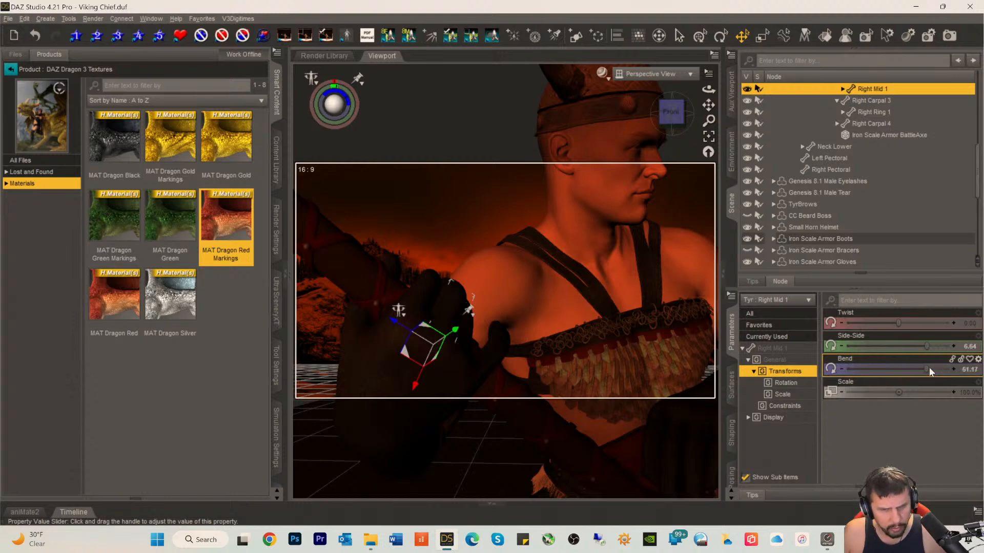
pyautogui.moveTo(930, 368); pyautogui.dragTo(933, 367)
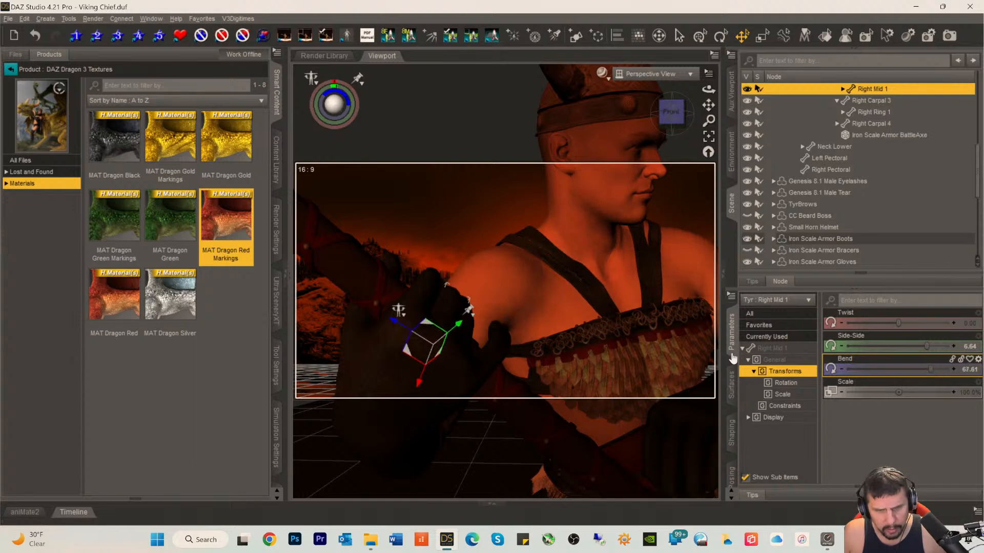
# - Select Tyr's Right Pinky 1 bone and set its Side-Side to -3.00 and its Bend to 55.78
pyautogui.click(493, 360)
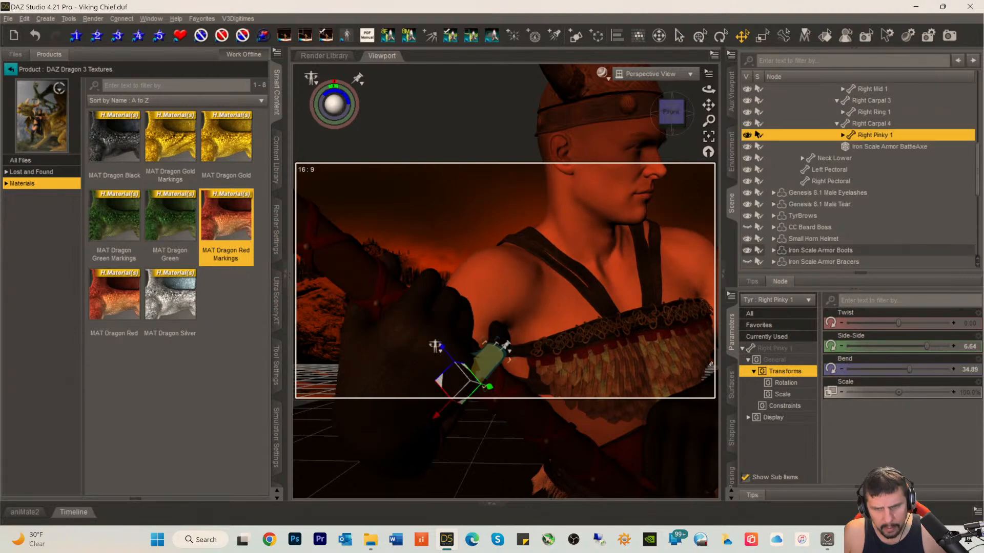
pyautogui.moveTo(932, 370); pyautogui.dragTo(924, 370)
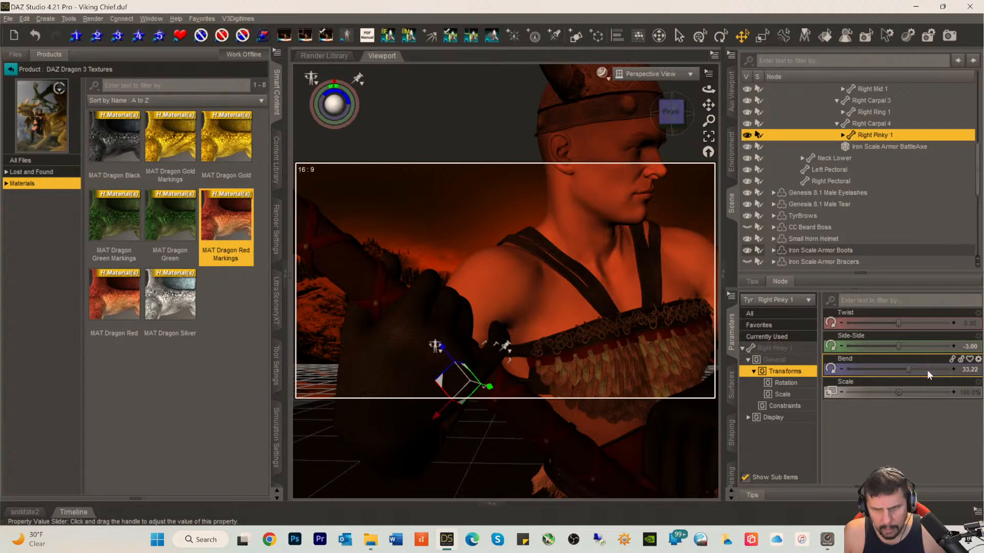
pyautogui.moveTo(927, 370); pyautogui.dragTo(924, 369)
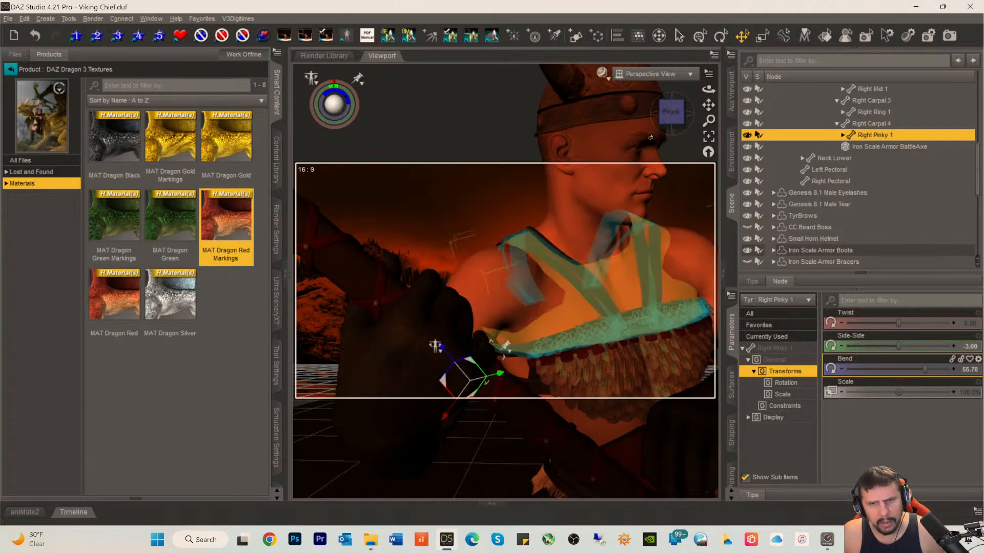
# - Select Tyr's Right Ring 2 bone and set its Bend to 31.55
pyautogui.moveTo(674, 118)
pyautogui.mouseDown()
pyautogui.moveTo(661, 123)
pyautogui.moveTo(675, 119)
pyautogui.mouseUp()
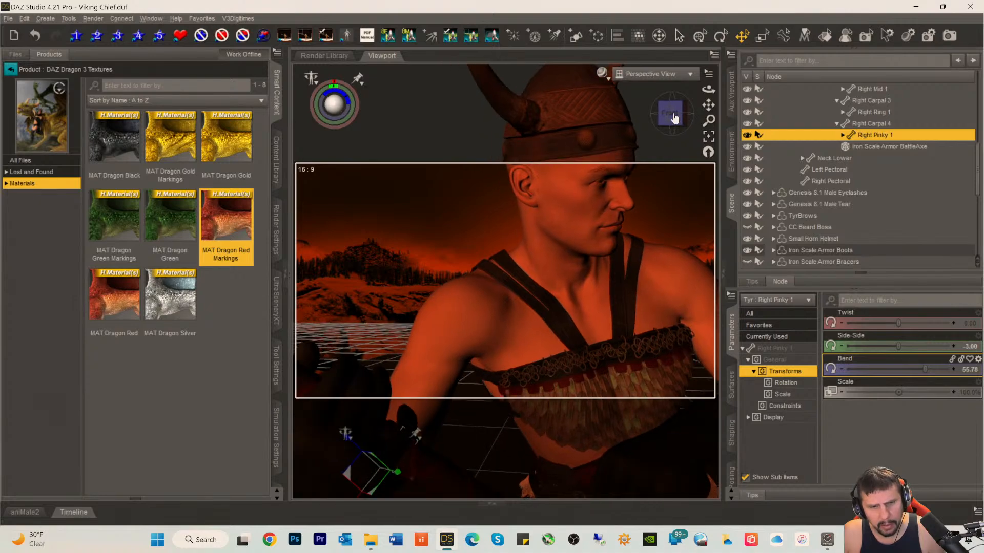
pyautogui.click(385, 385)
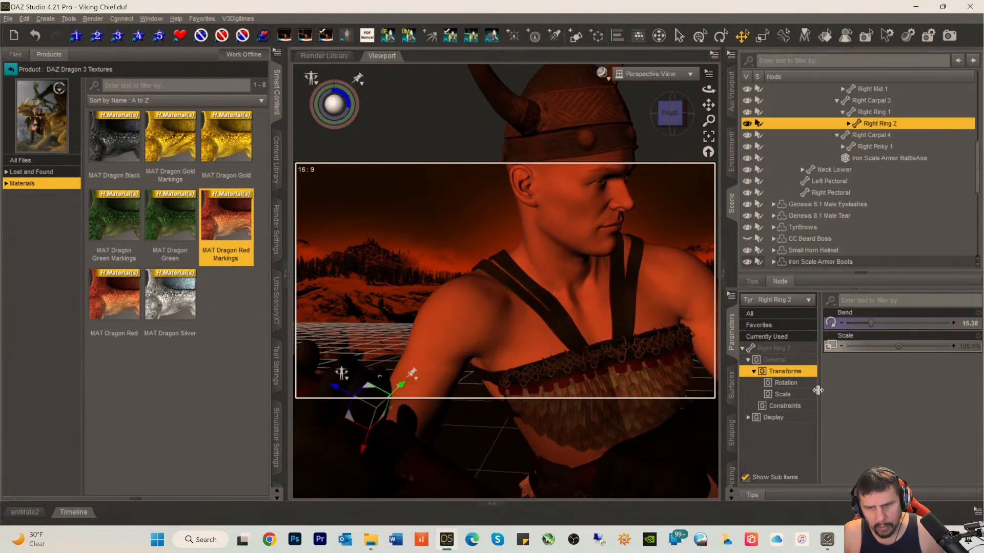
pyautogui.click(884, 323)
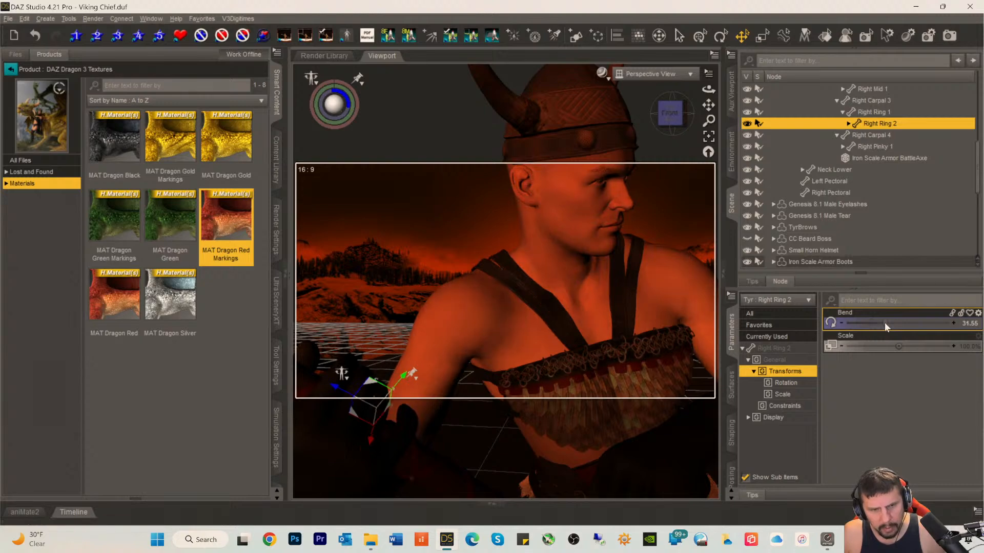
# - Select Tyr's Right Pinky 2 bone and set its Bend to 47.15
pyautogui.click(409, 424)
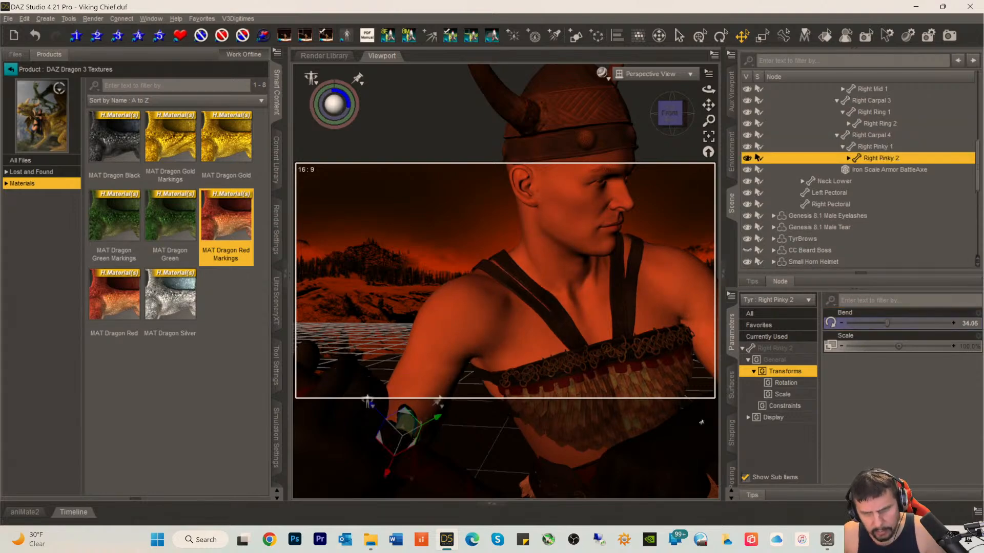
pyautogui.moveTo(888, 323); pyautogui.dragTo(887, 324)
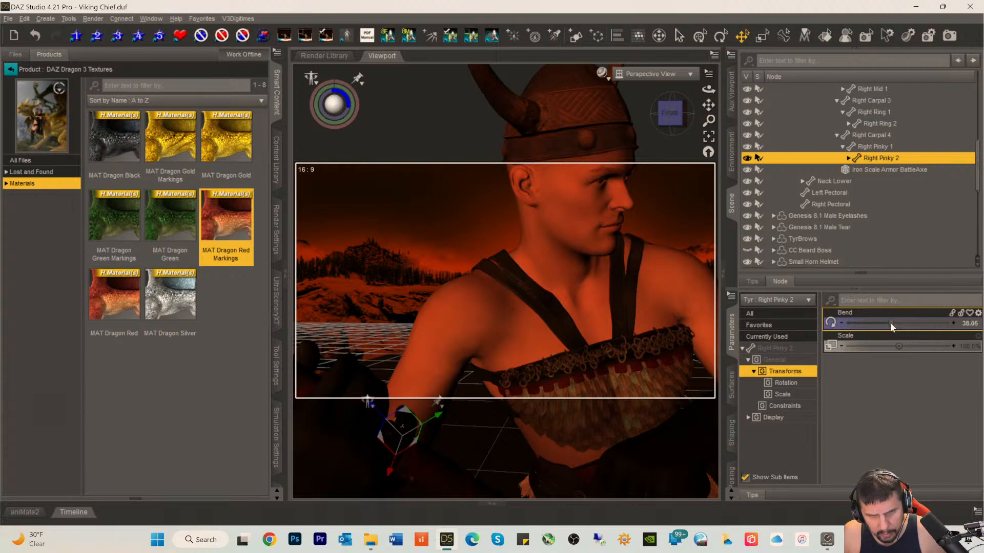
pyautogui.moveTo(893, 323); pyautogui.dragTo(899, 323)
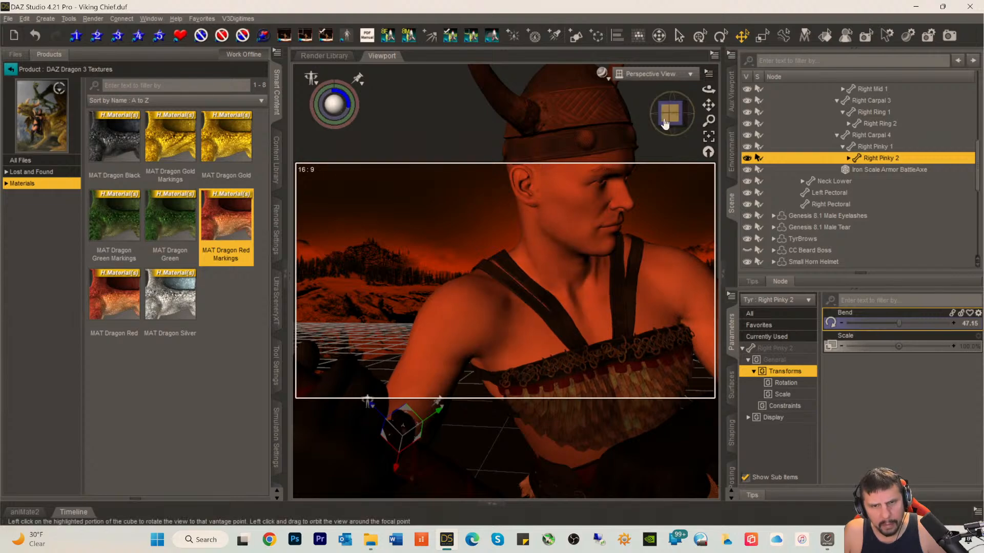
# - Look through the scene's Camera and save the Viking Chief scene
pyautogui.click(638, 74)
pyautogui.click(621, 168)
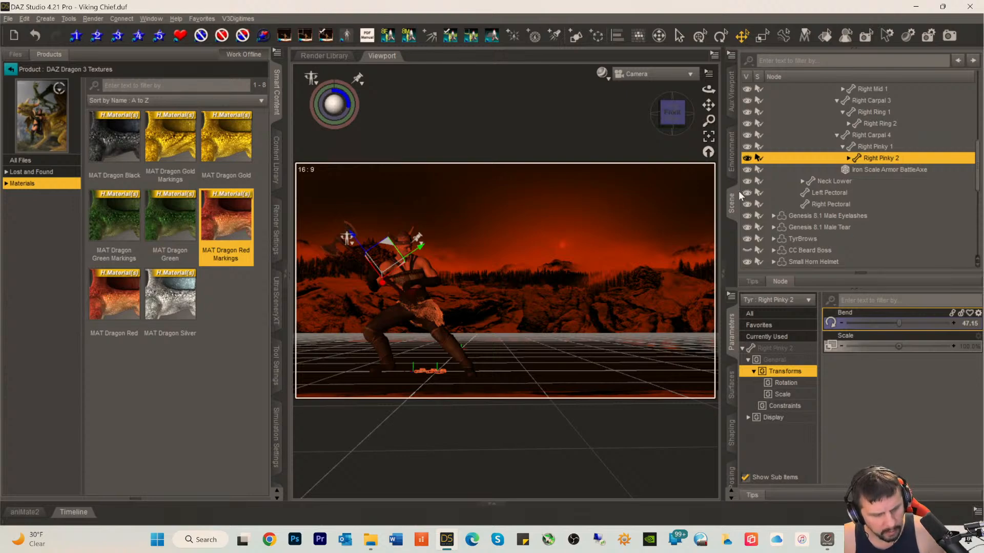
pyautogui.hotkey('ctrl', 's')
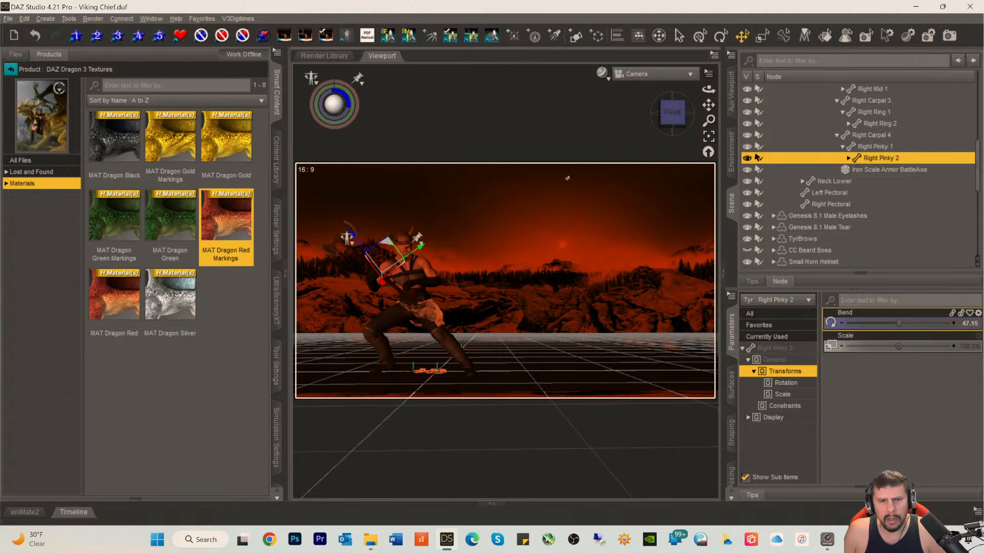
# - Return the viewport to Perspective View and frame Tyr's helmeted head and shoulders
pyautogui.click(646, 73)
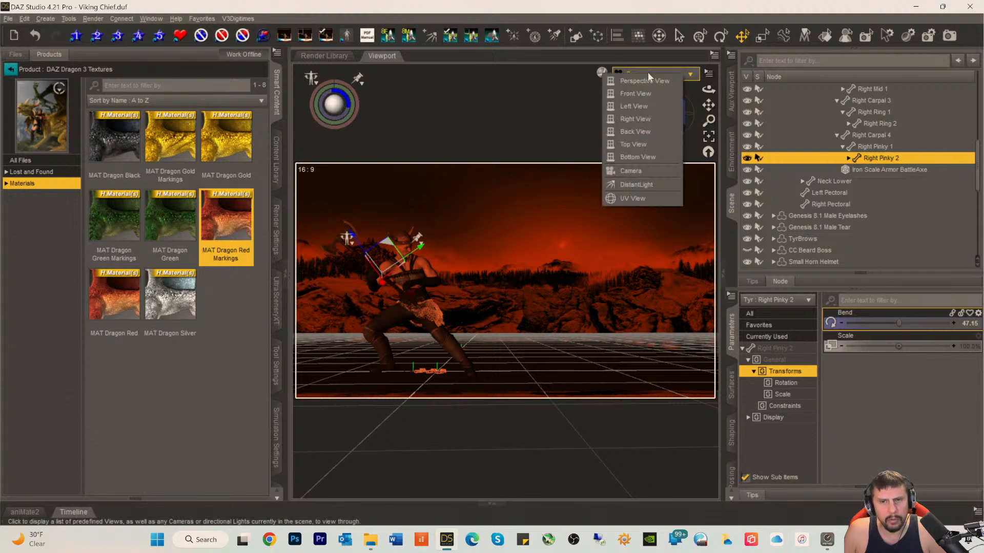
pyautogui.click(643, 82)
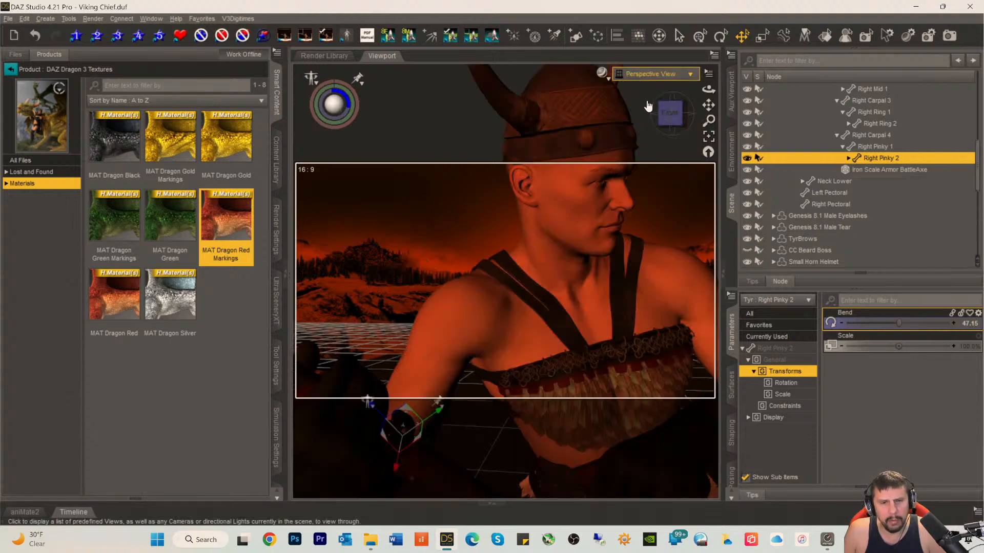
pyautogui.click(680, 117)
pyautogui.moveTo(709, 105)
pyautogui.mouseDown()
pyautogui.moveTo(694, 169)
pyautogui.moveTo(708, 114)
pyautogui.moveTo(669, 104)
pyautogui.moveTo(667, 93)
pyautogui.moveTo(706, 130)
pyautogui.moveTo(690, 140)
pyautogui.moveTo(706, 103)
pyautogui.moveTo(698, 96)
pyautogui.mouseUp()
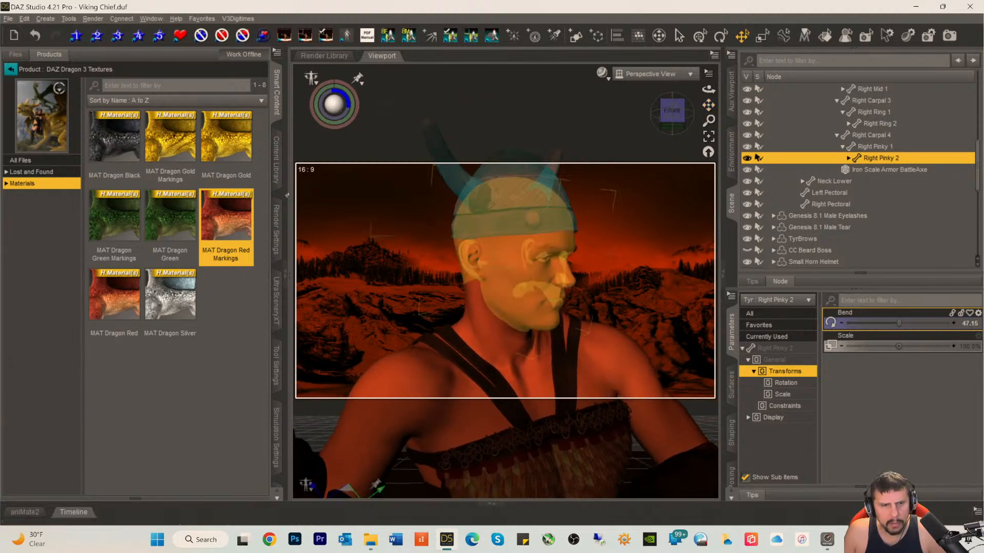
# - Search the male products for "deck" within the Hair category and open Deck Hand Hair for Genesis 3 and 8 Male(s)
pyautogui.click(10, 69)
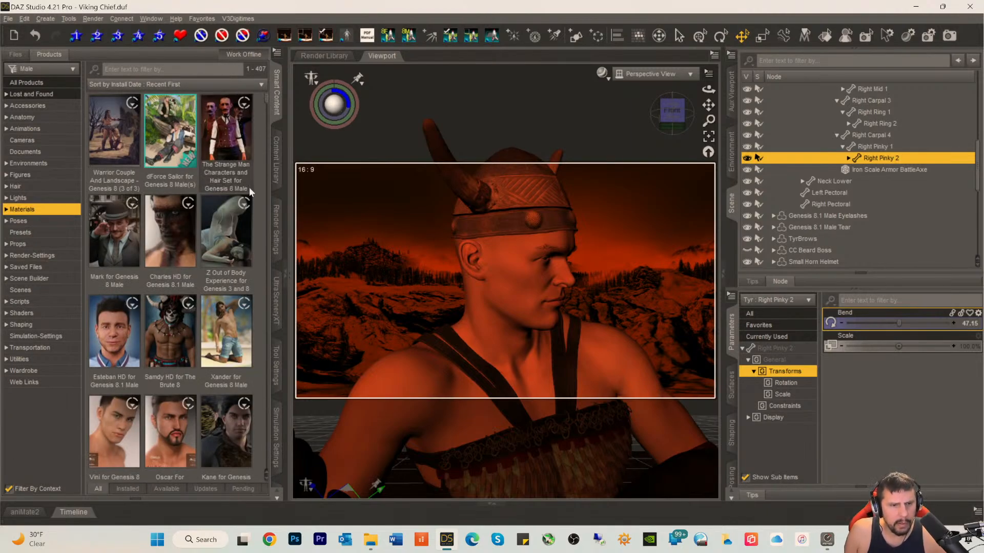
pyautogui.scroll(-1, 249, 187)
pyautogui.scroll(-5, 248, 196)
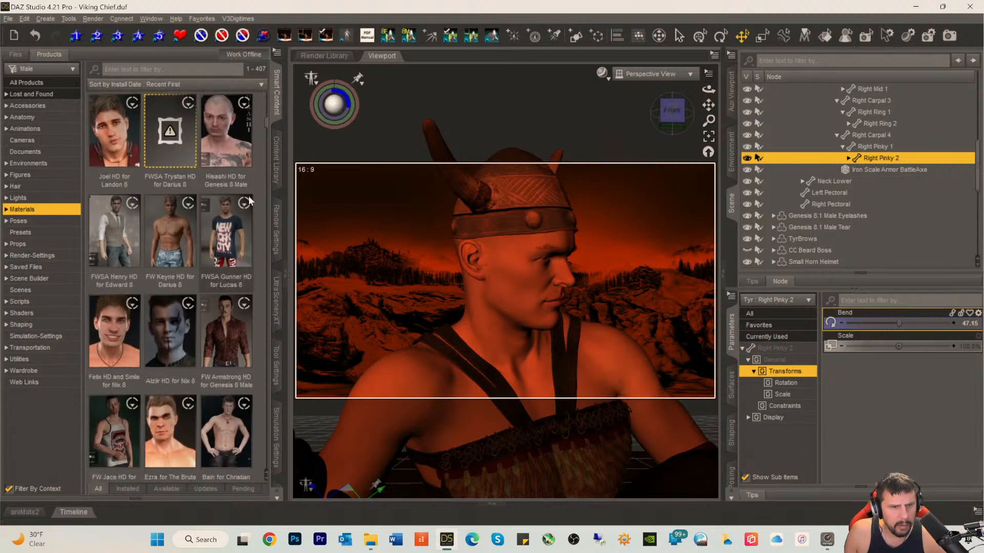
pyautogui.scroll(-3, 249, 201)
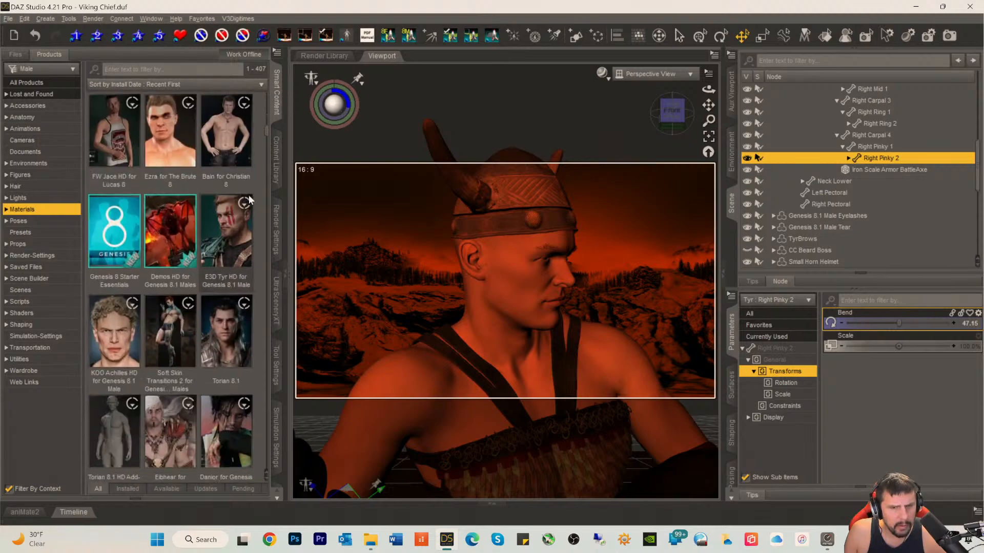
pyautogui.scroll(-3, 249, 201)
pyautogui.click(144, 71)
pyautogui.write('deck')
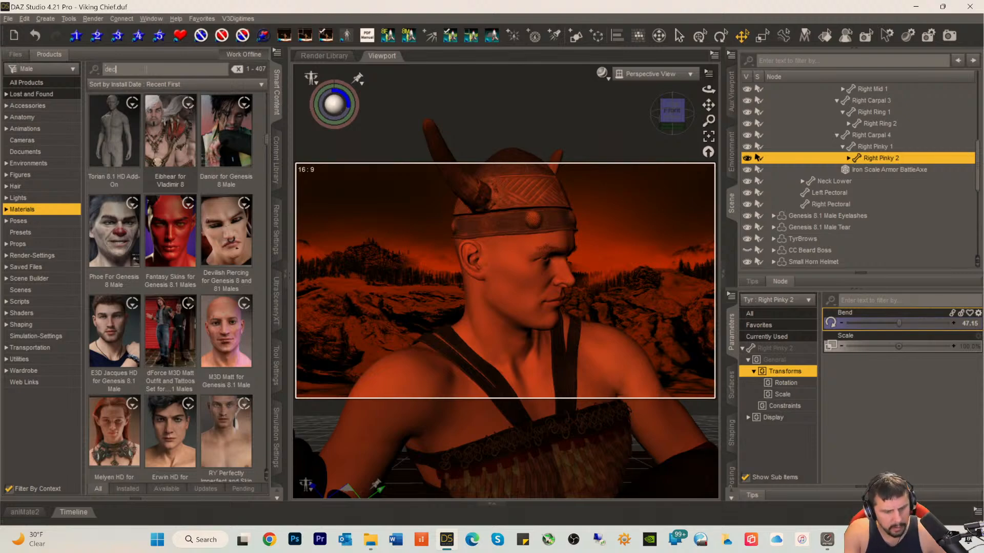
pyautogui.click(18, 187)
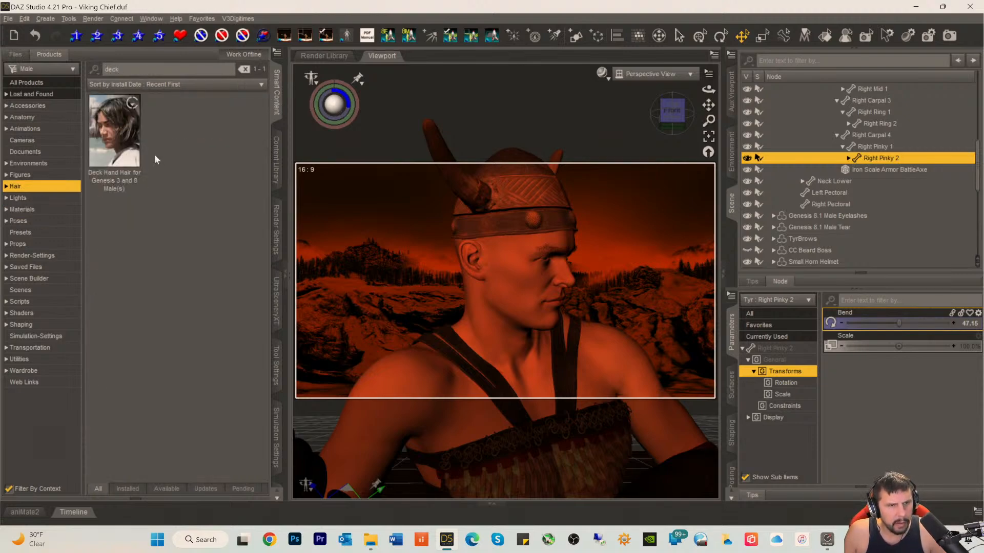
pyautogui.click(120, 140)
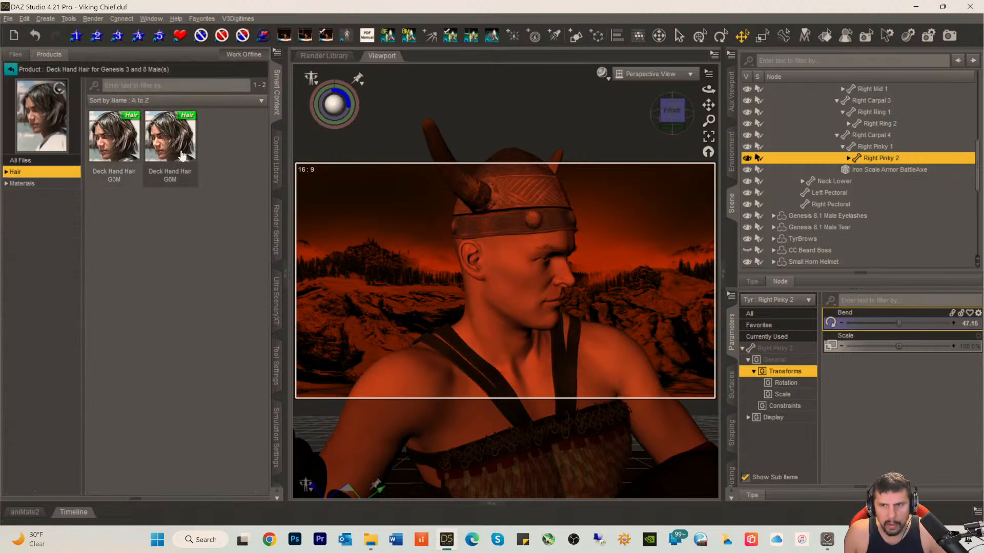
# - Select the Tyr figure in the scene and load Deck Hand Hair G8M onto it
pyautogui.scroll(10, 820, 206)
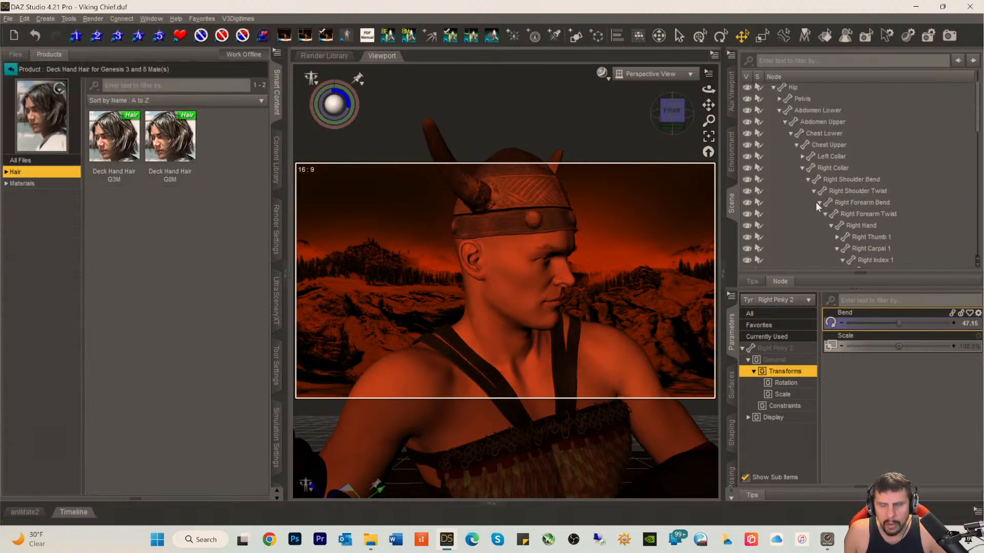
pyautogui.click(775, 112)
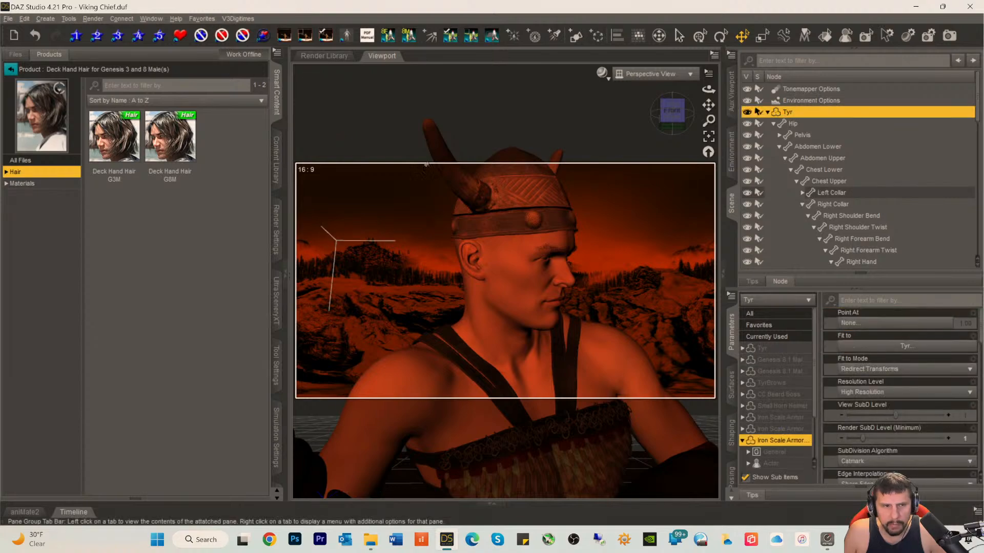
pyautogui.click(155, 149)
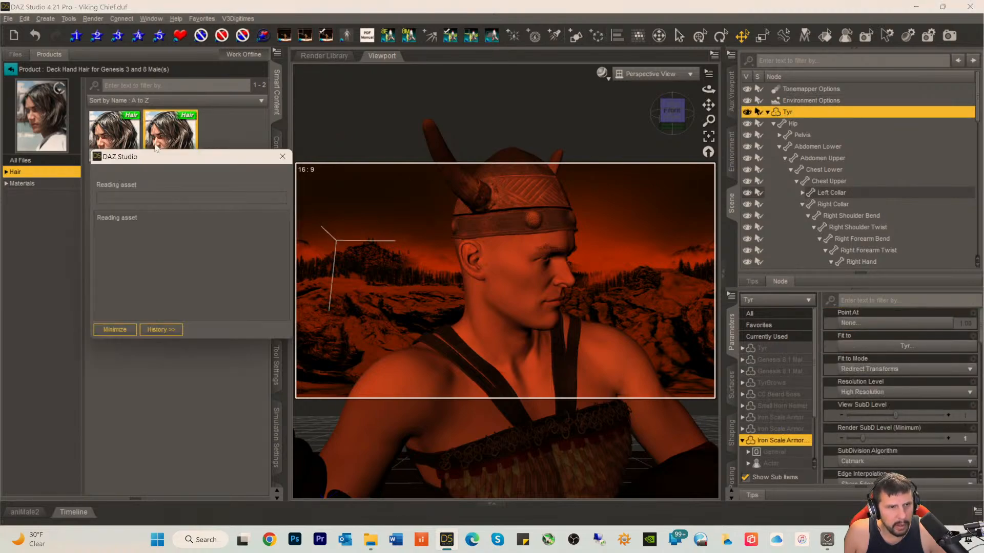
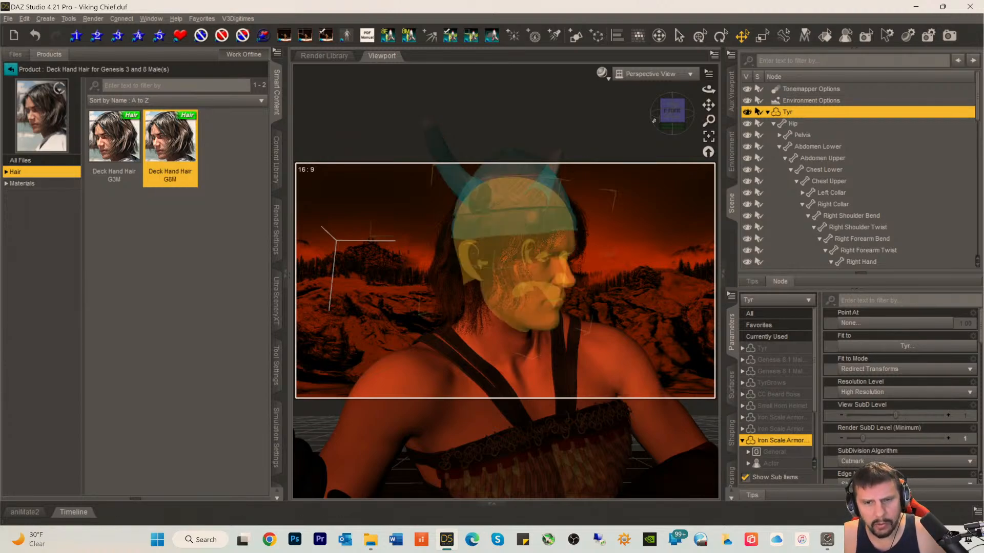
# - Inspect the hair under Tyr's helmet from the side and make the Geometry Editor the active tool
pyautogui.moveTo(675, 112)
pyautogui.mouseDown()
pyautogui.moveTo(637, 114)
pyautogui.moveTo(682, 109)
pyautogui.mouseUp()
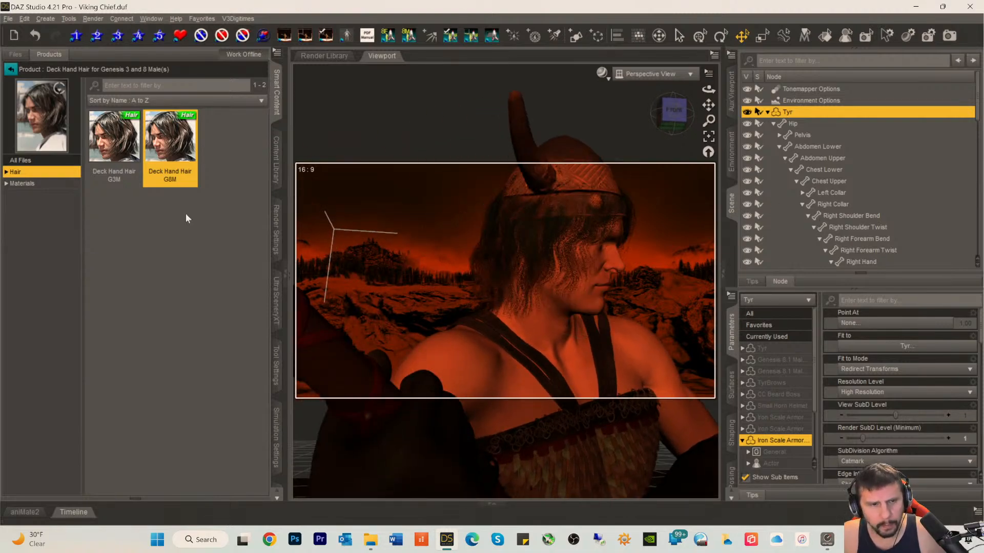
pyautogui.click(276, 364)
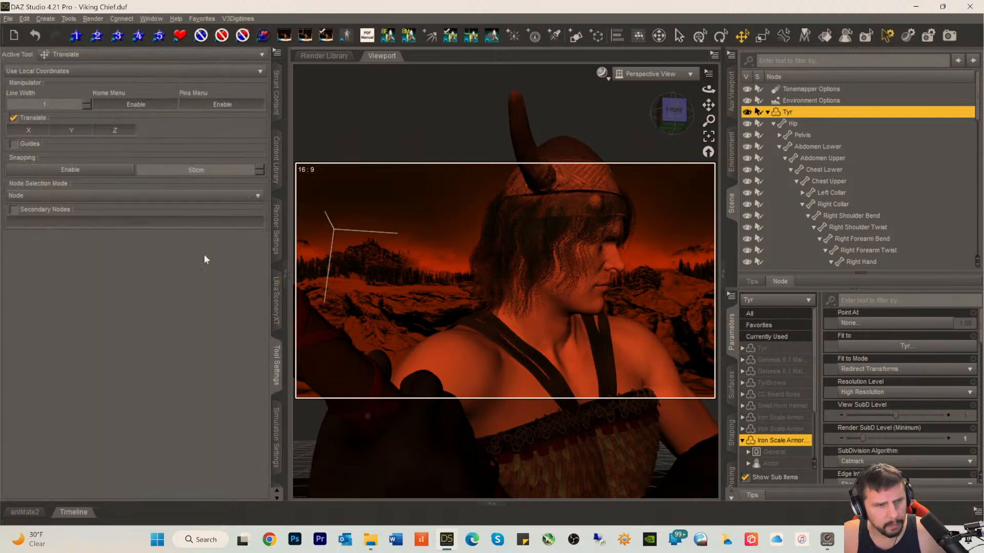
pyautogui.click(83, 55)
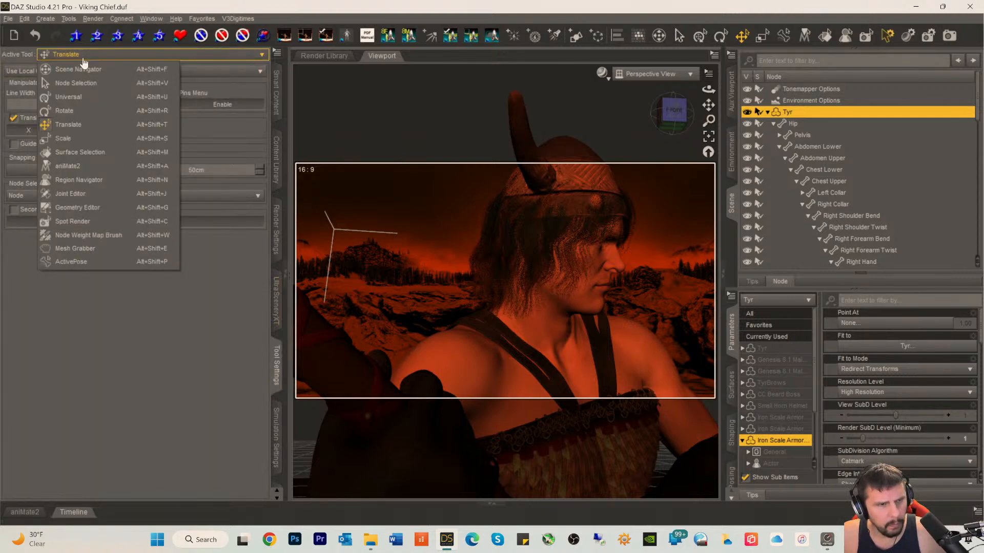
pyautogui.click(72, 206)
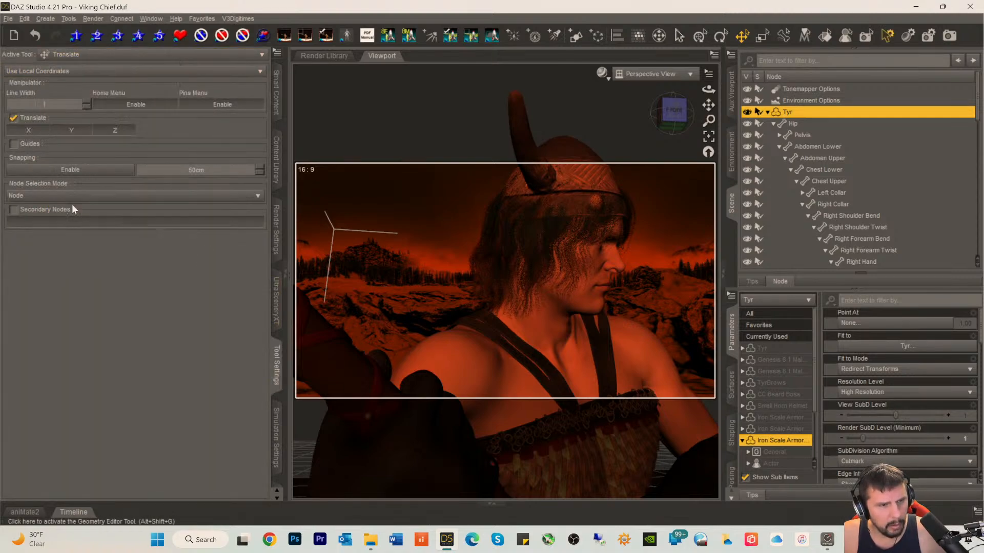
# - Switch the active tool to Mesh Grabber
pyautogui.click(83, 57)
pyautogui.click(75, 248)
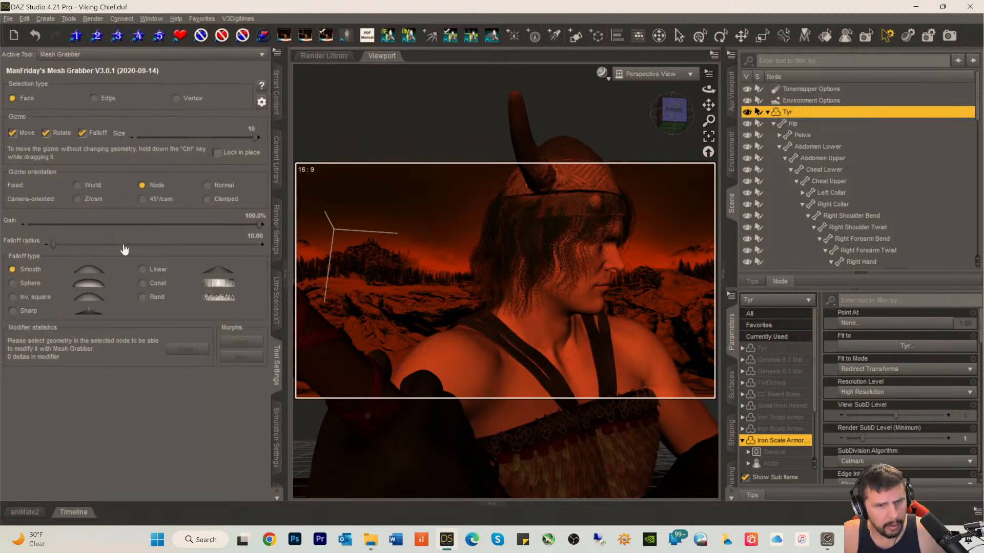
# - Try to move the mesh around Tyr's helmet with Mesh Grabber while the Tyr figure is selected
pyautogui.click(526, 210)
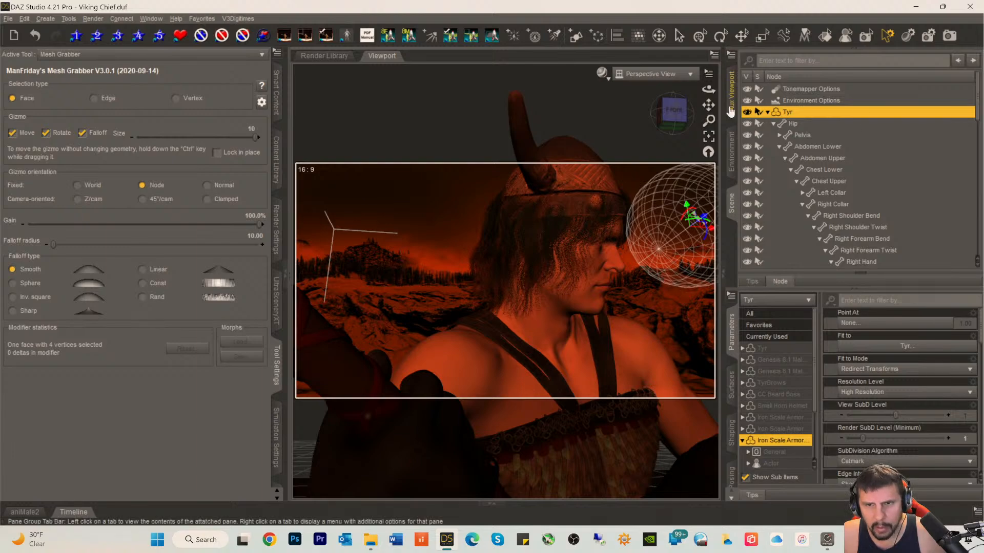
pyautogui.moveTo(667, 109); pyautogui.dragTo(628, 121)
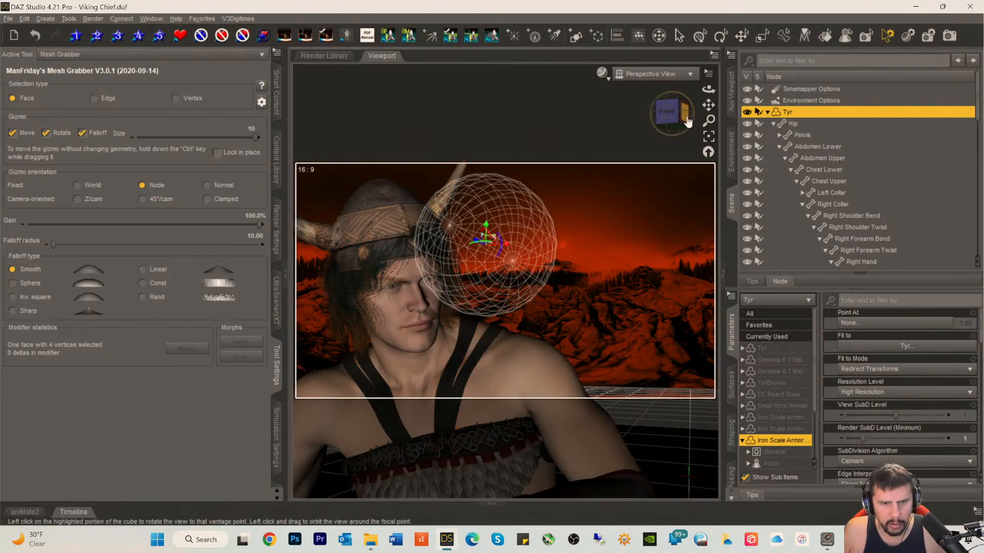
pyautogui.click(687, 119)
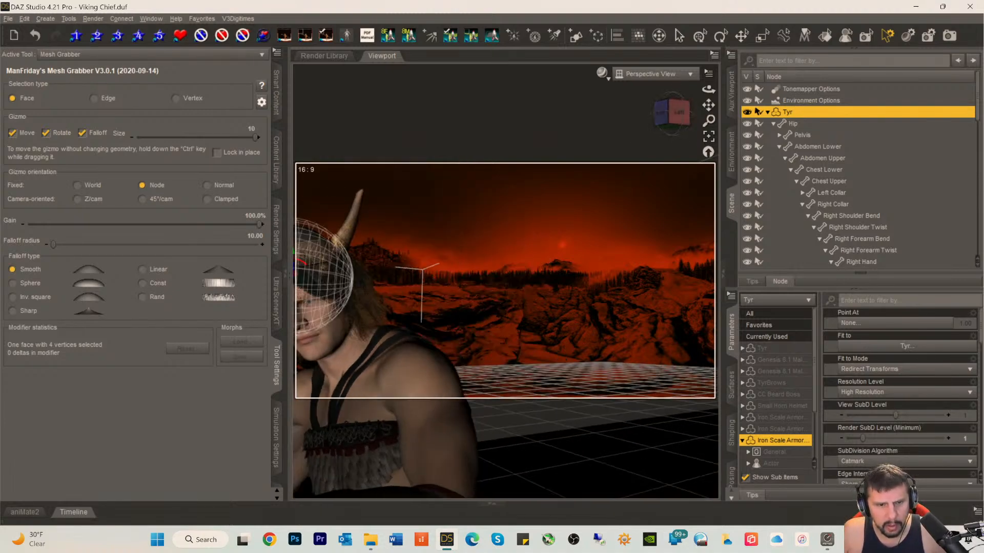
pyautogui.moveTo(708, 105); pyautogui.dragTo(729, 101)
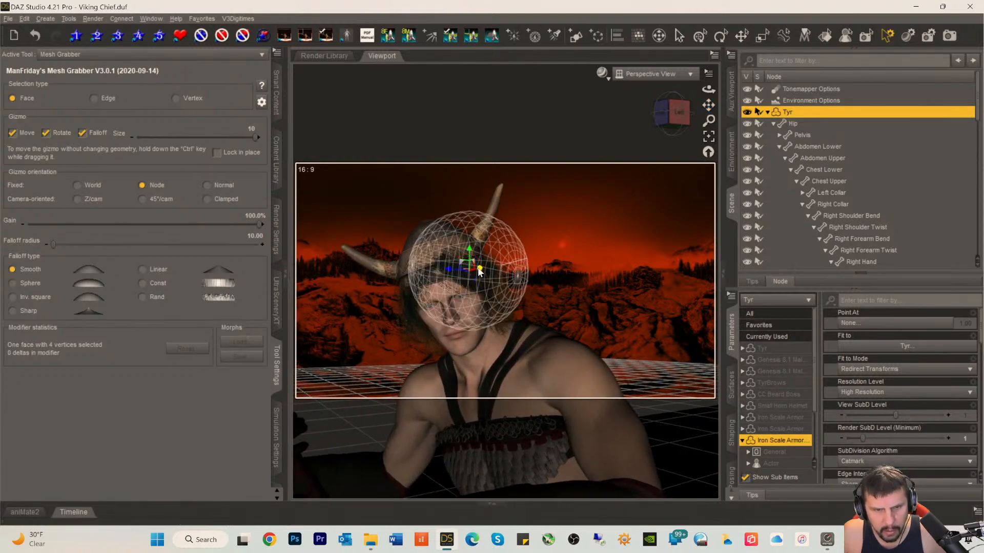
pyautogui.moveTo(479, 270); pyautogui.dragTo(450, 258)
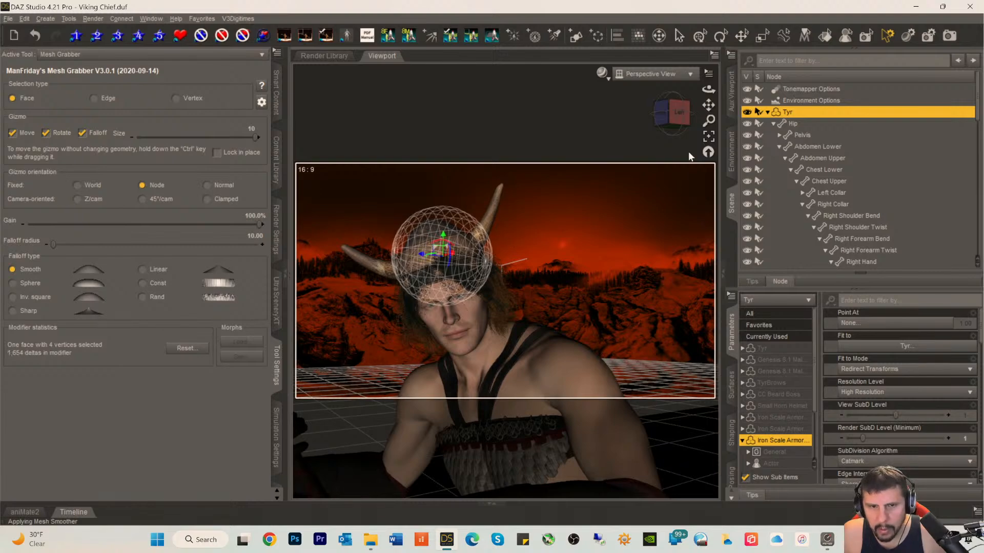
# - Undo the mesh grab made on the Tyr figure
pyautogui.click(24, 19)
pyautogui.click(39, 32)
pyautogui.click(24, 18)
pyautogui.click(38, 32)
pyautogui.click(34, 35)
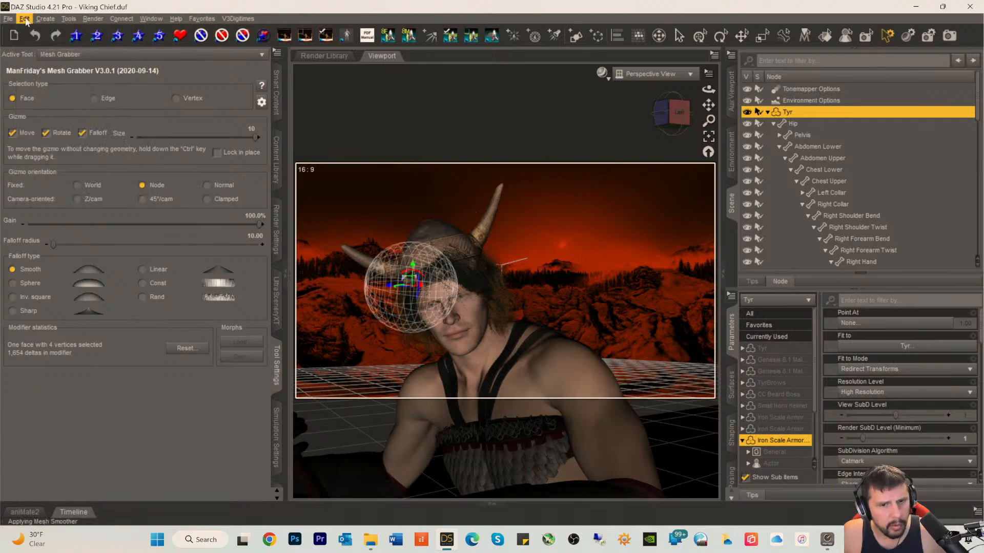
pyautogui.click(23, 19)
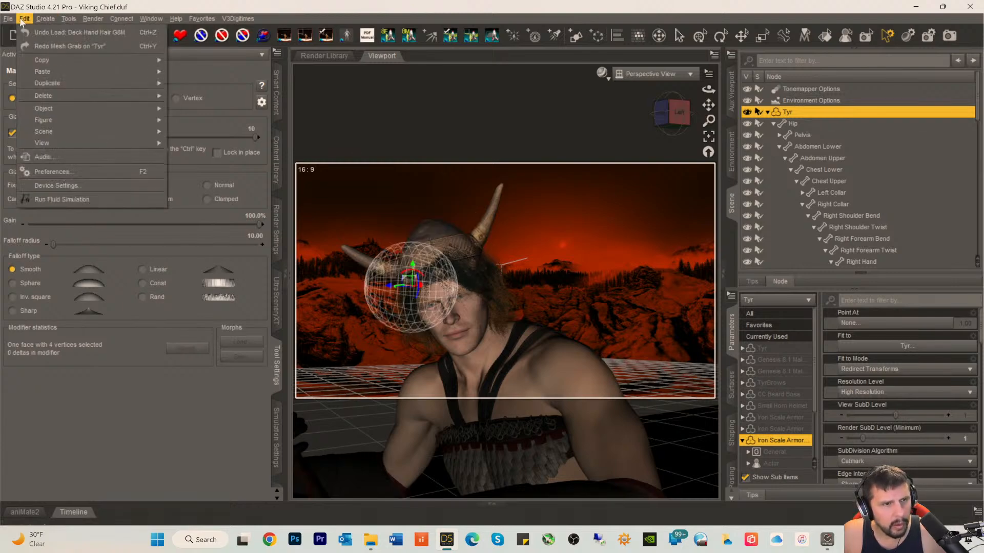
pyautogui.click(23, 19)
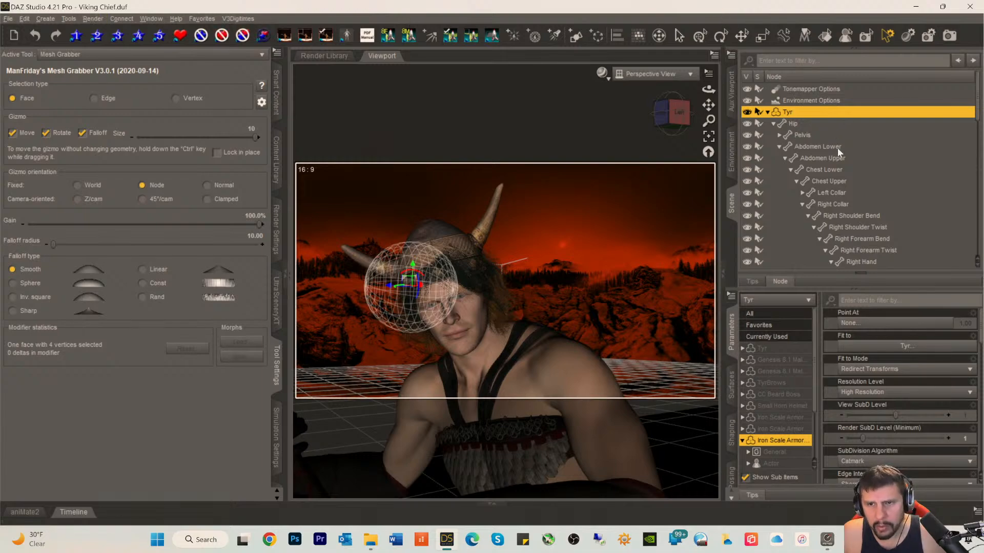
# - Select Deck Hand Hair G8M in the scene and push its front hair in under the helmet with Mesh Grabber
pyautogui.scroll(-10, 837, 148)
pyautogui.scroll(-2, 831, 175)
pyautogui.click(800, 222)
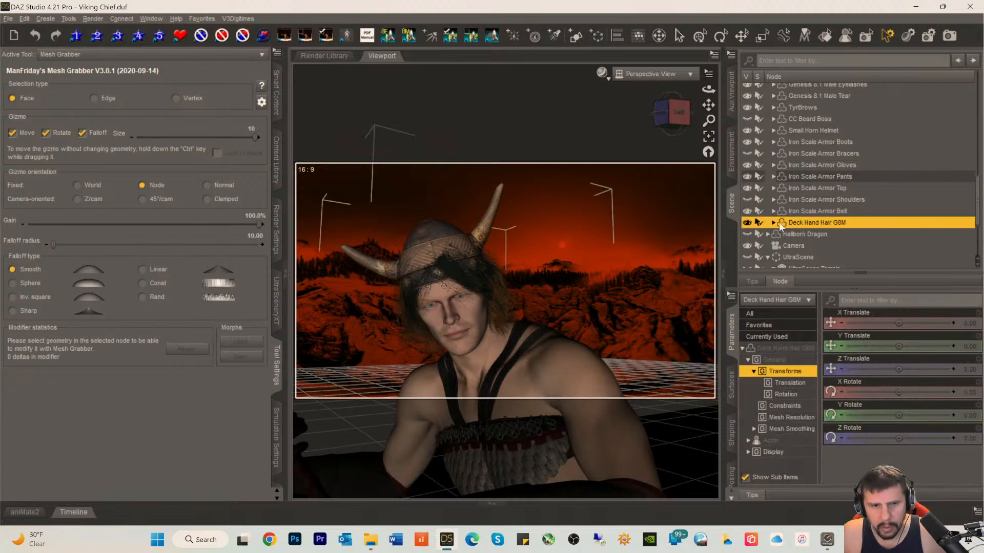
pyautogui.click(459, 263)
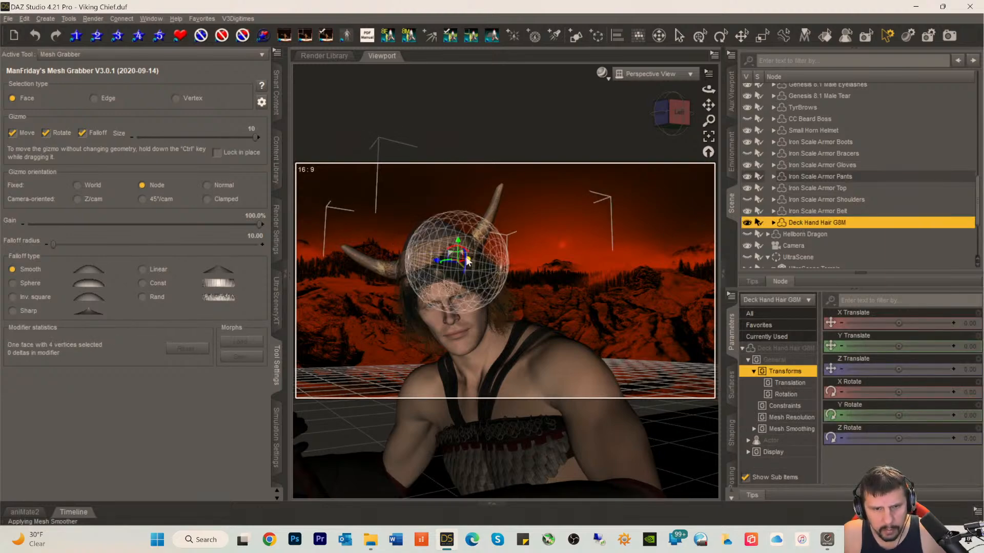
pyautogui.moveTo(467, 261); pyautogui.dragTo(462, 261)
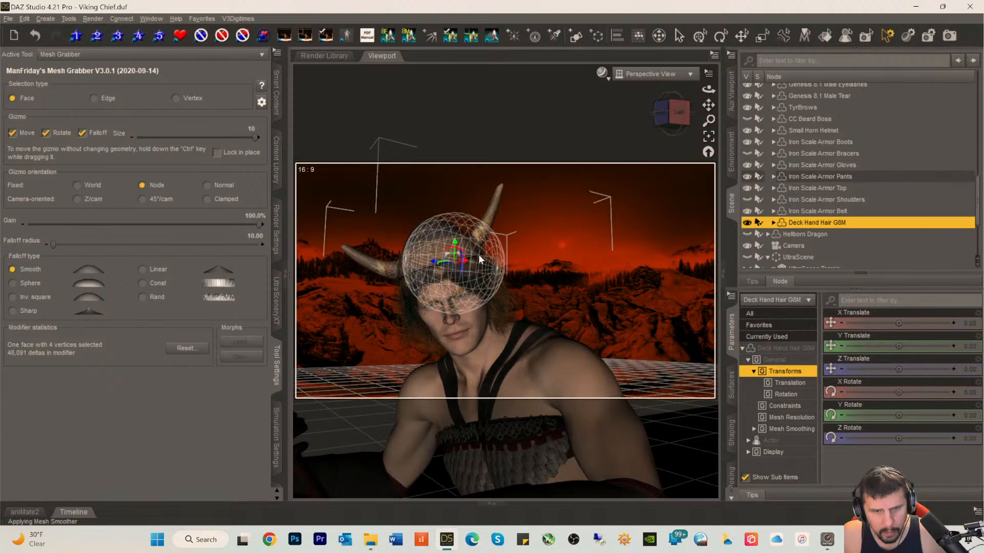
# - From the front, tuck the hair showing through the helmet's brim above Tyr's forehead and right temple back underneath
pyautogui.moveTo(664, 114); pyautogui.dragTo(646, 113)
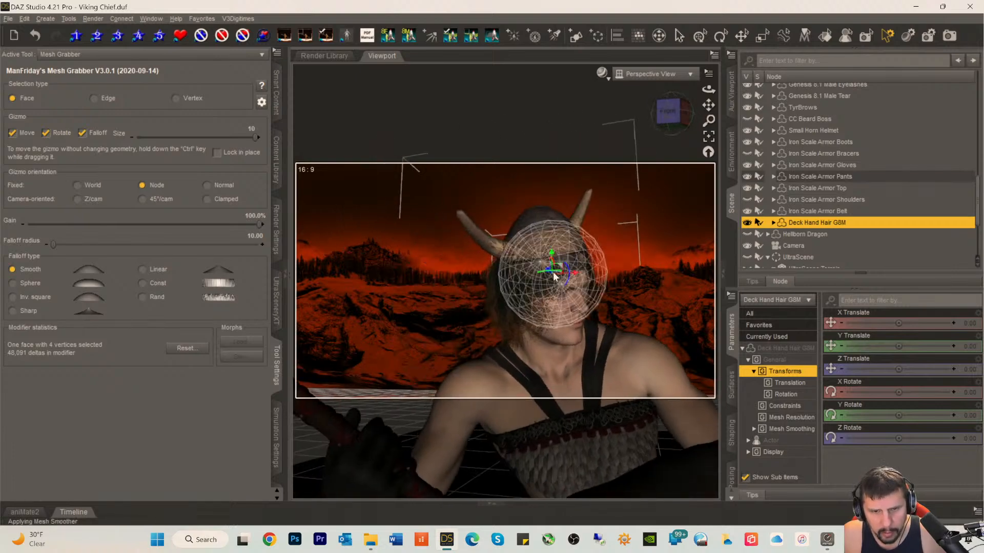
pyautogui.moveTo(550, 272); pyautogui.dragTo(549, 275)
pyautogui.click(498, 285)
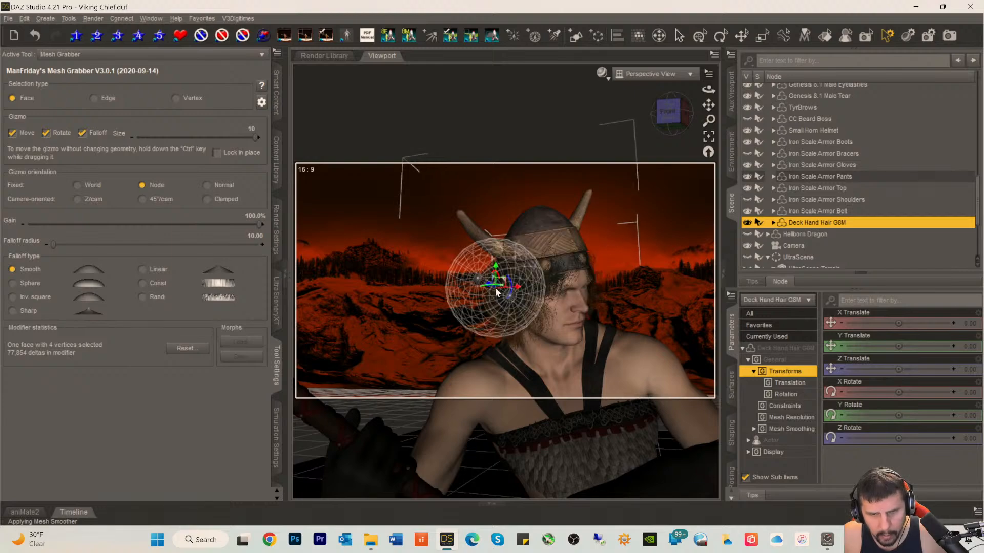
pyautogui.click(558, 269)
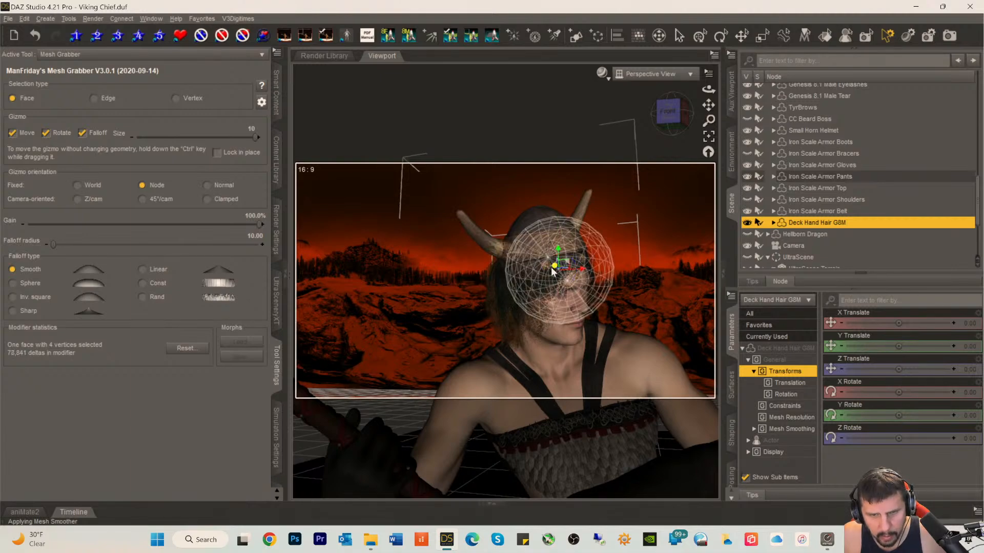
pyautogui.moveTo(552, 267); pyautogui.dragTo(552, 267)
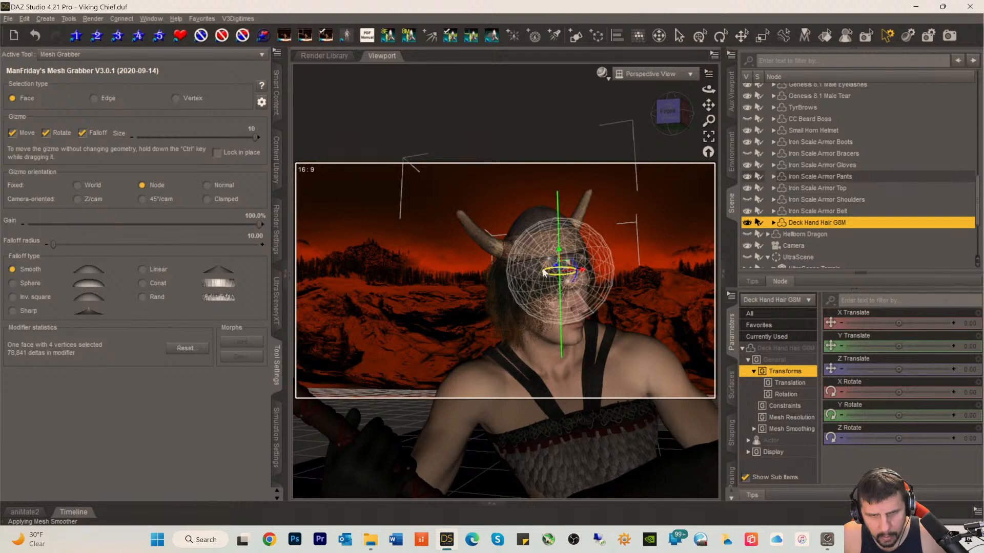
pyautogui.click(543, 266)
pyautogui.click(524, 281)
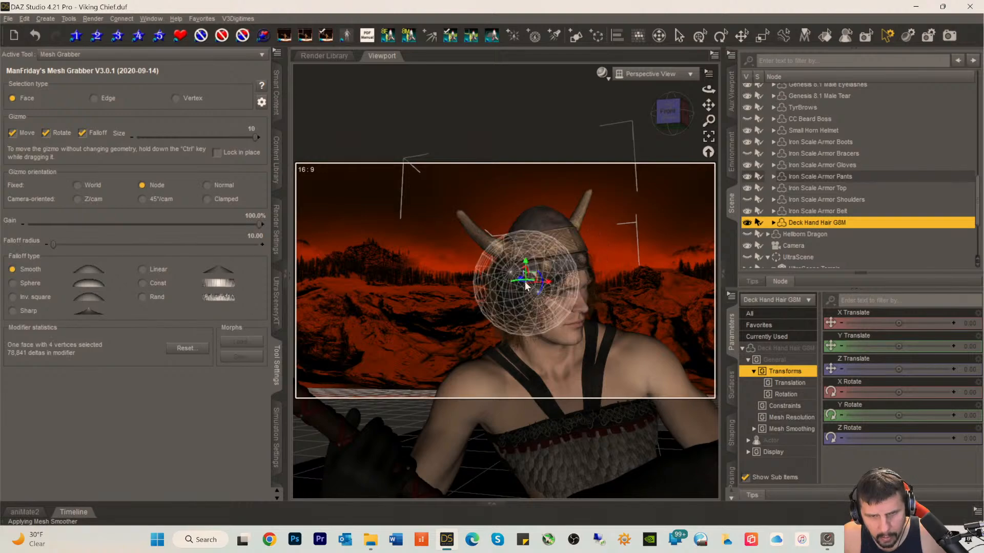
pyautogui.click(557, 257)
pyautogui.click(485, 268)
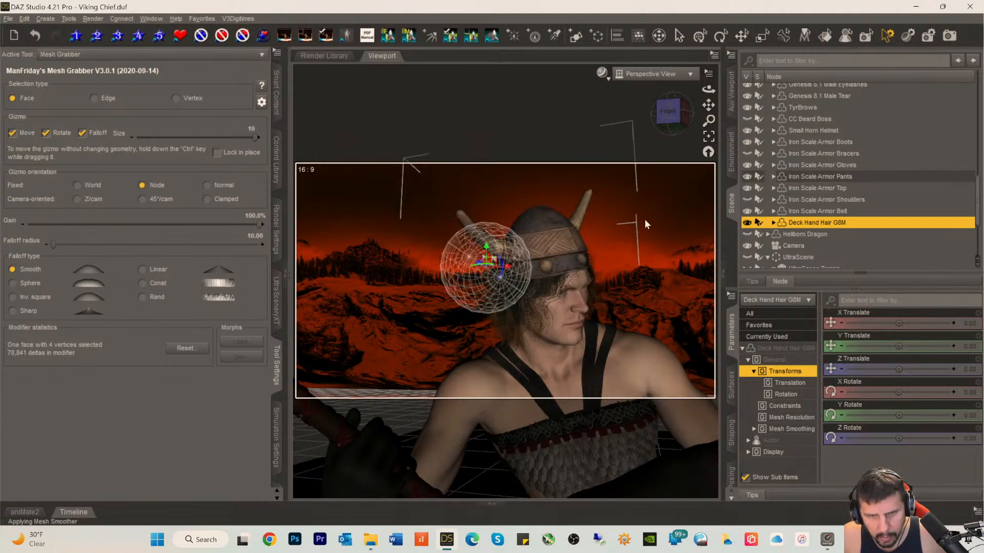
# - From Tyr's right side, push the hair beside his temple inward so it sits beneath the helmet
pyautogui.click(668, 111)
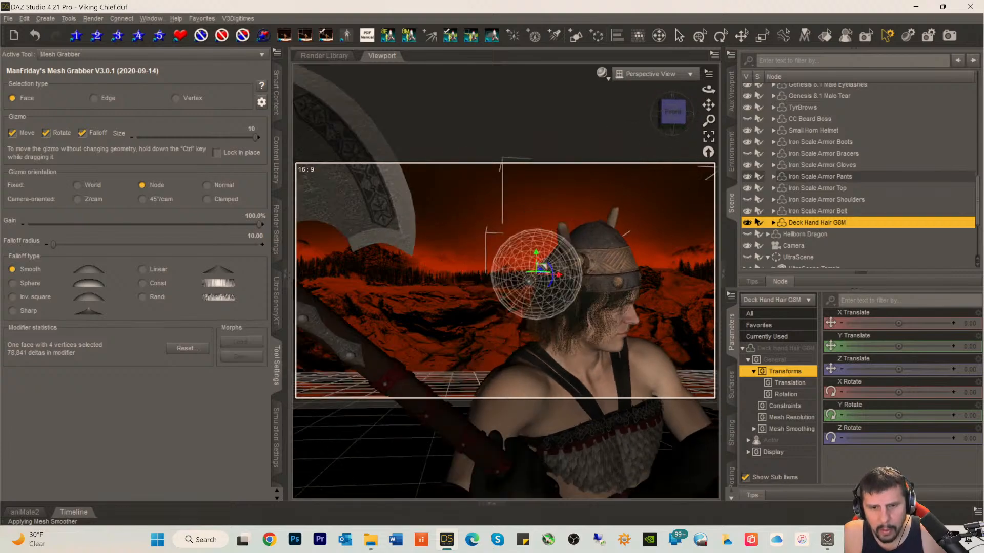
pyautogui.click(608, 291)
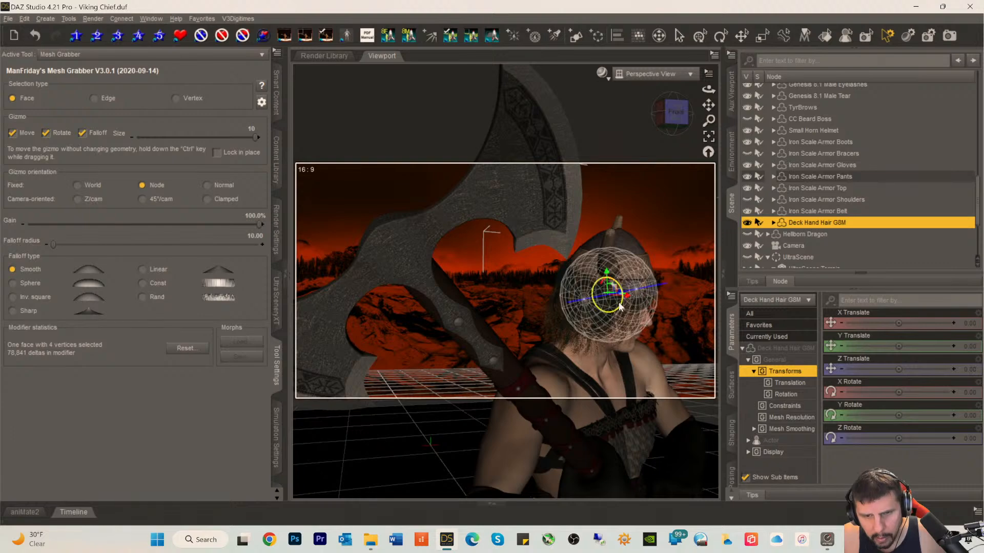
pyautogui.moveTo(627, 299); pyautogui.dragTo(626, 298)
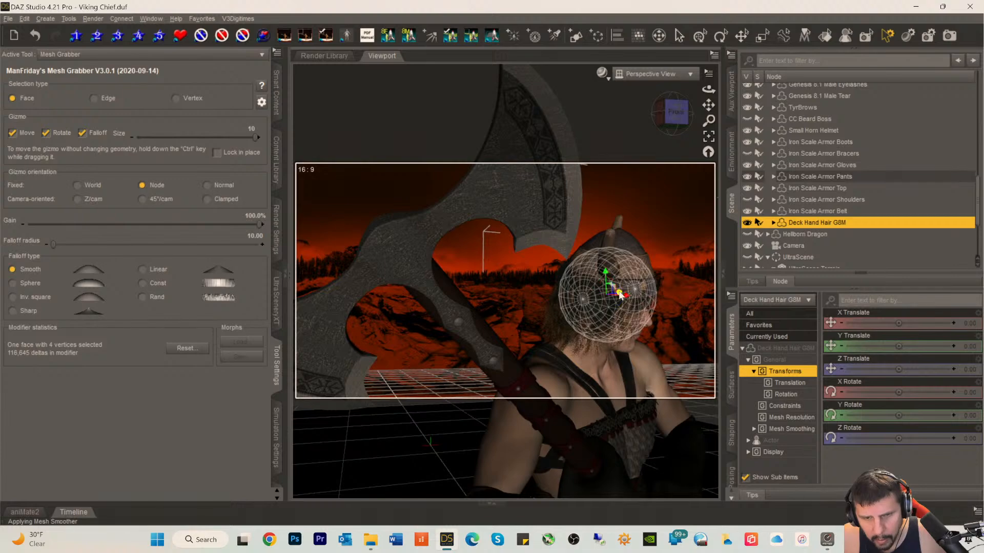
pyautogui.moveTo(618, 292); pyautogui.dragTo(615, 293)
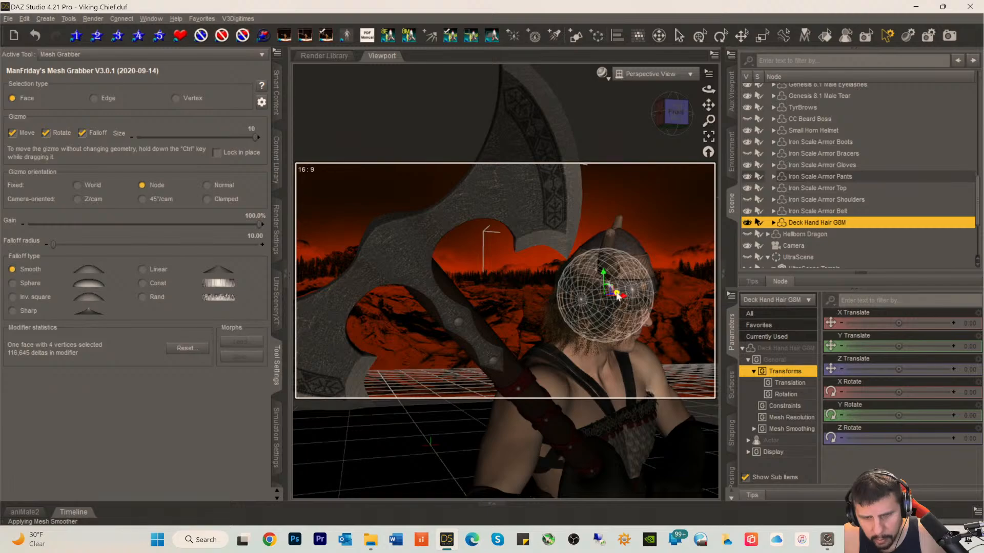
# - From behind Tyr's right shoulder, pull the hair at the rear right of the head in under the helmet
pyautogui.moveTo(674, 113)
pyautogui.mouseDown()
pyautogui.moveTo(605, 112)
pyautogui.moveTo(675, 112)
pyautogui.mouseUp()
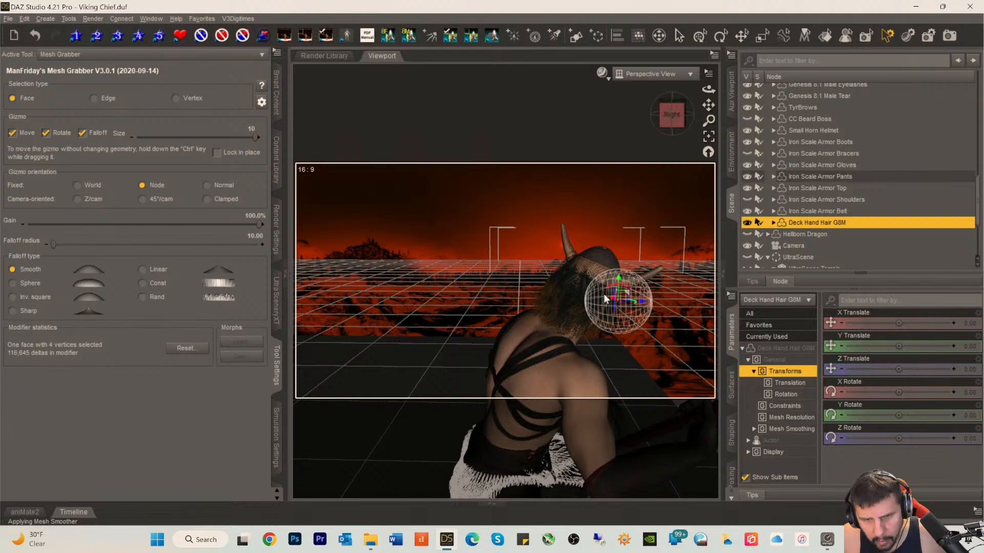
pyautogui.click(589, 295)
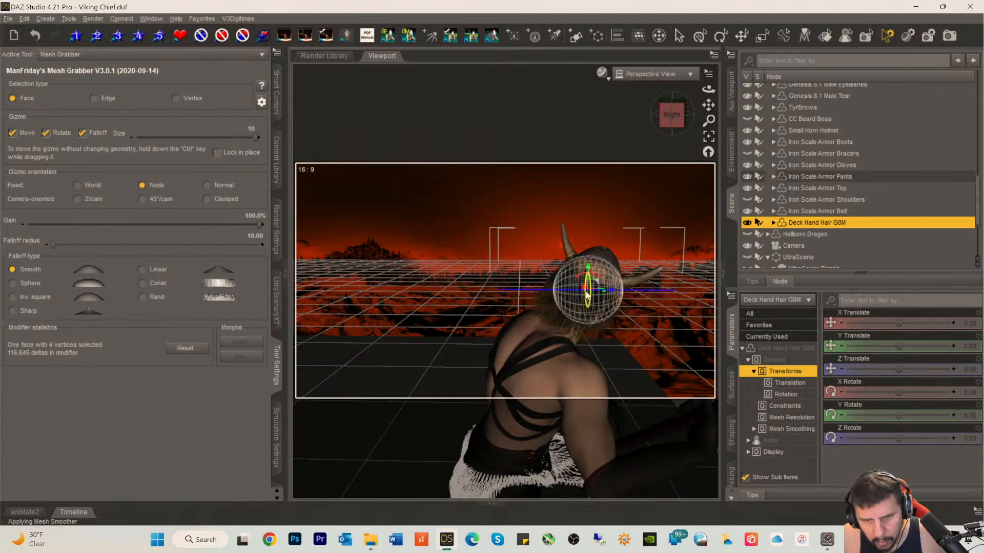
pyautogui.moveTo(584, 289); pyautogui.dragTo(584, 289)
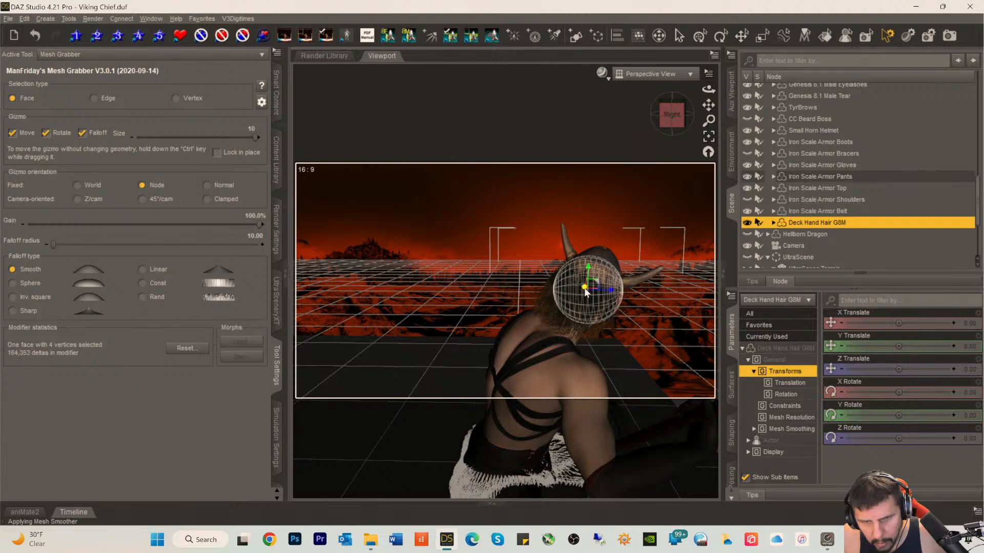
pyautogui.moveTo(585, 289); pyautogui.dragTo(584, 289)
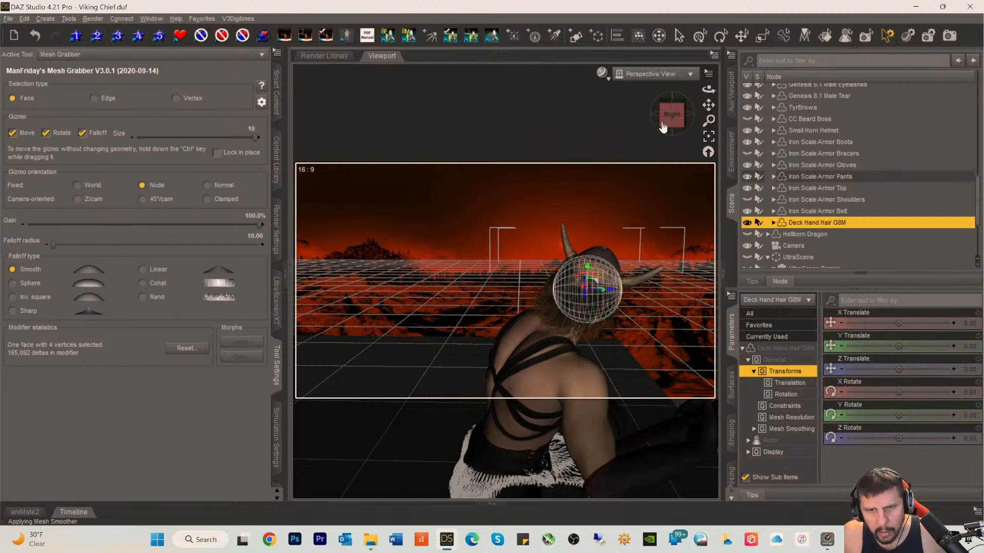
# - From Tyr's left side, push the hair behind the left horn in toward the helmet and check the left temple up close
pyautogui.moveTo(663, 127); pyautogui.dragTo(729, 134)
pyautogui.scroll(5, 484, 212)
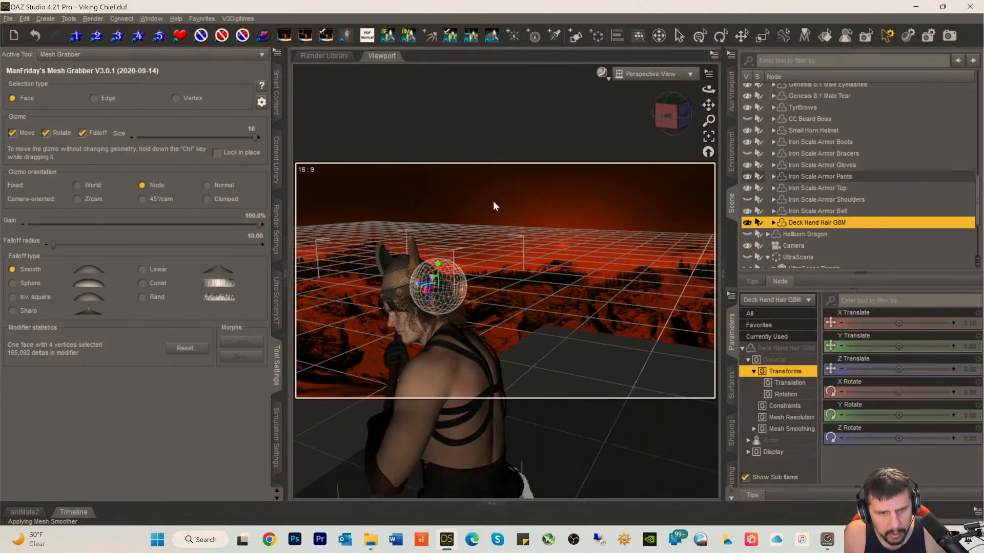
pyautogui.moveTo(709, 105); pyautogui.dragTo(817, 87)
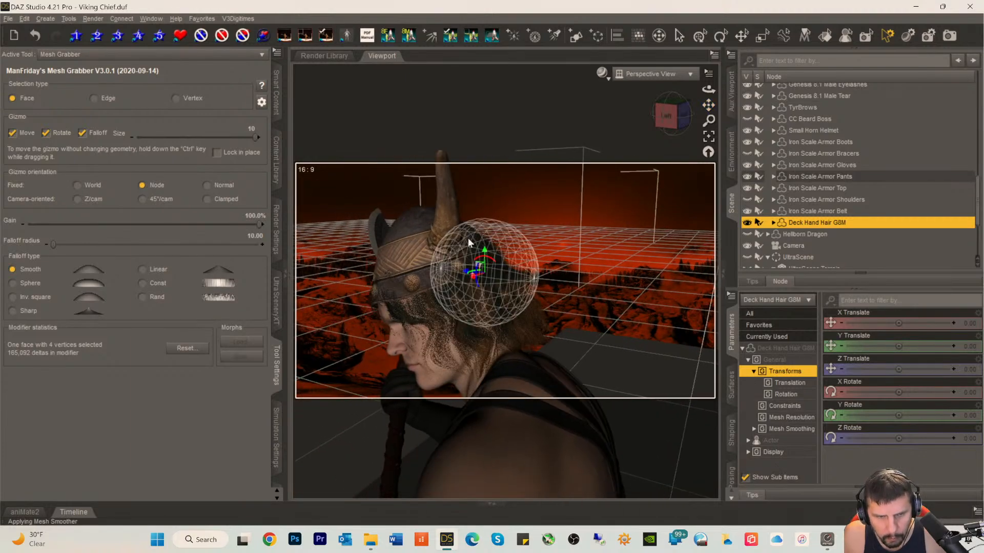
pyautogui.click(399, 285)
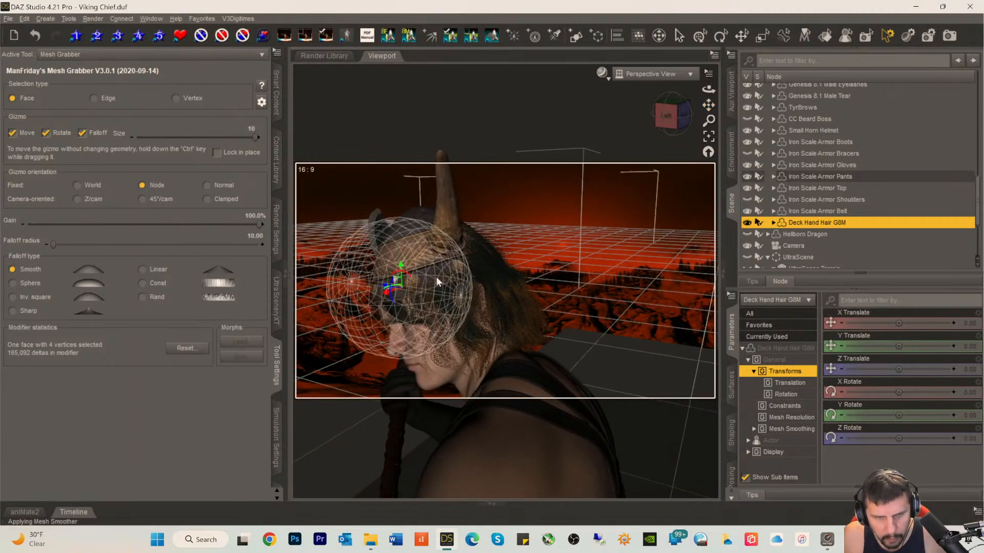
pyautogui.click(486, 260)
pyautogui.moveTo(466, 262); pyautogui.dragTo(462, 262)
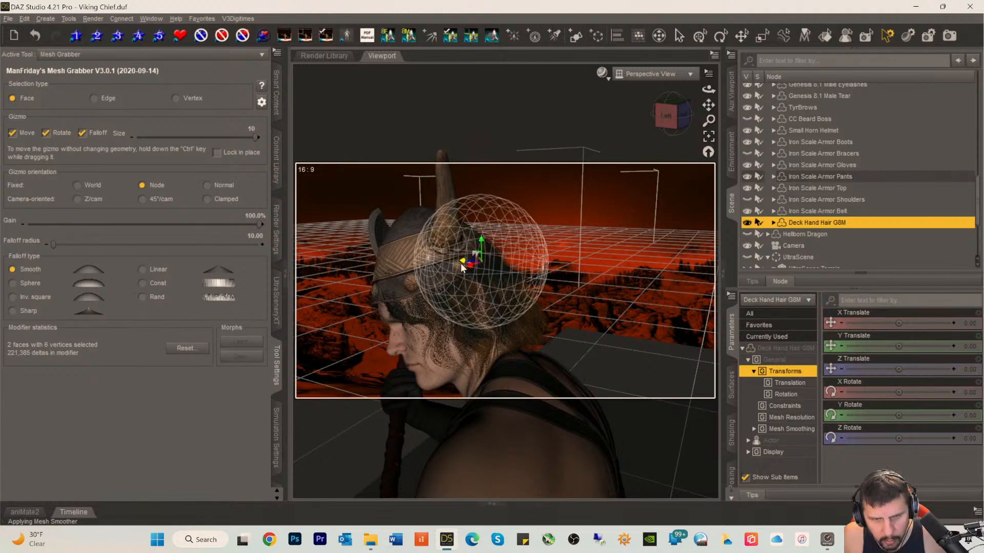
pyautogui.moveTo(461, 263); pyautogui.dragTo(459, 263)
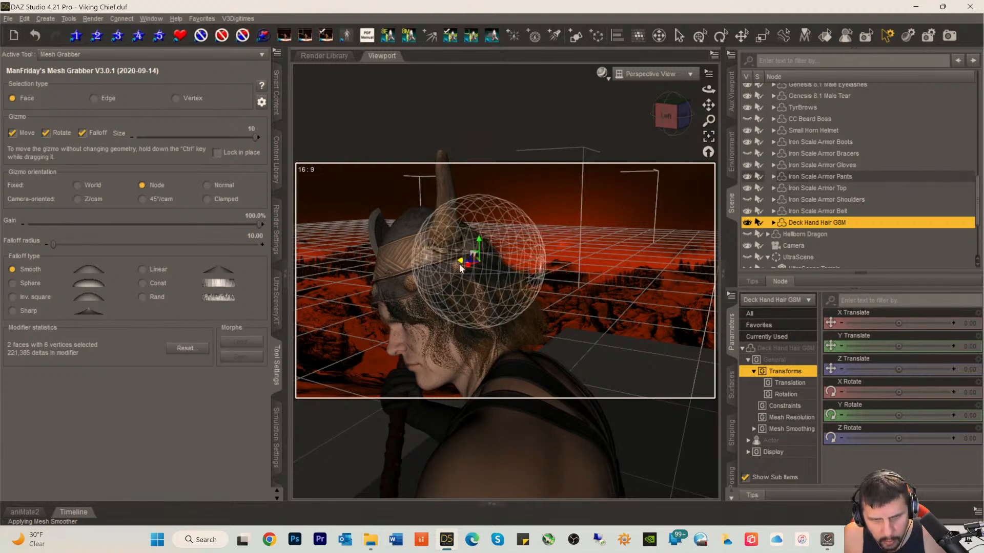
pyautogui.click(492, 271)
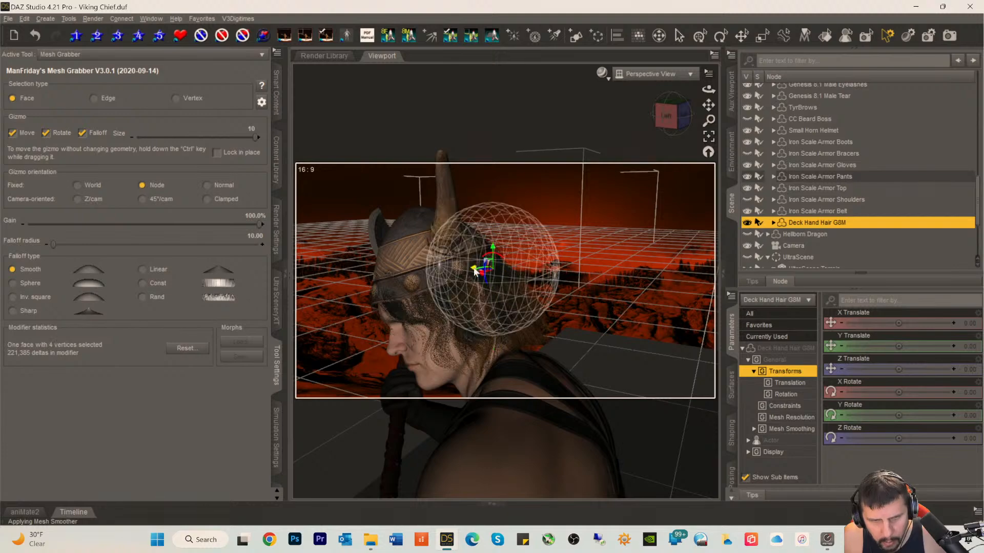
pyautogui.moveTo(473, 269); pyautogui.dragTo(468, 269)
pyautogui.click(477, 237)
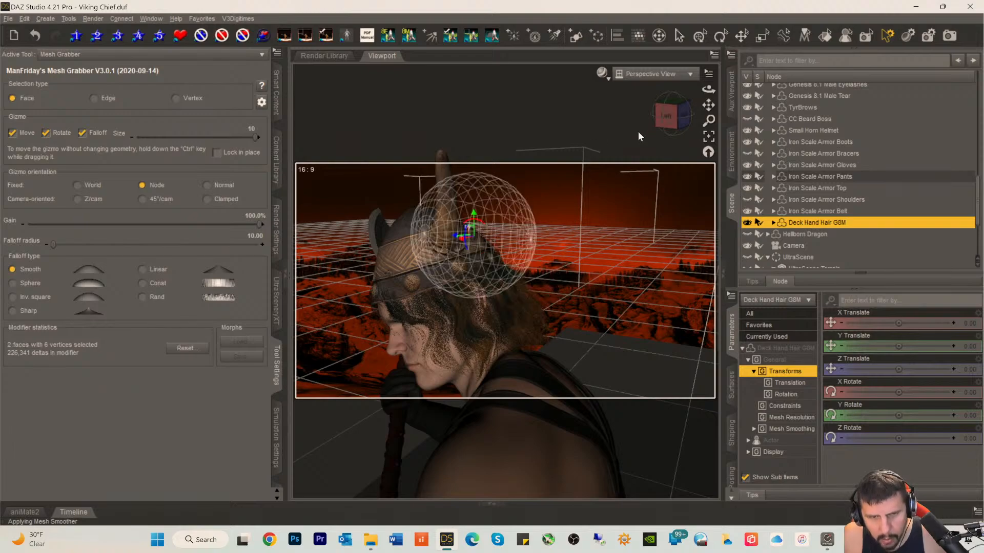
pyautogui.moveTo(665, 117)
pyautogui.mouseDown()
pyautogui.moveTo(697, 105)
pyautogui.moveTo(635, 115)
pyautogui.moveTo(668, 120)
pyautogui.mouseUp()
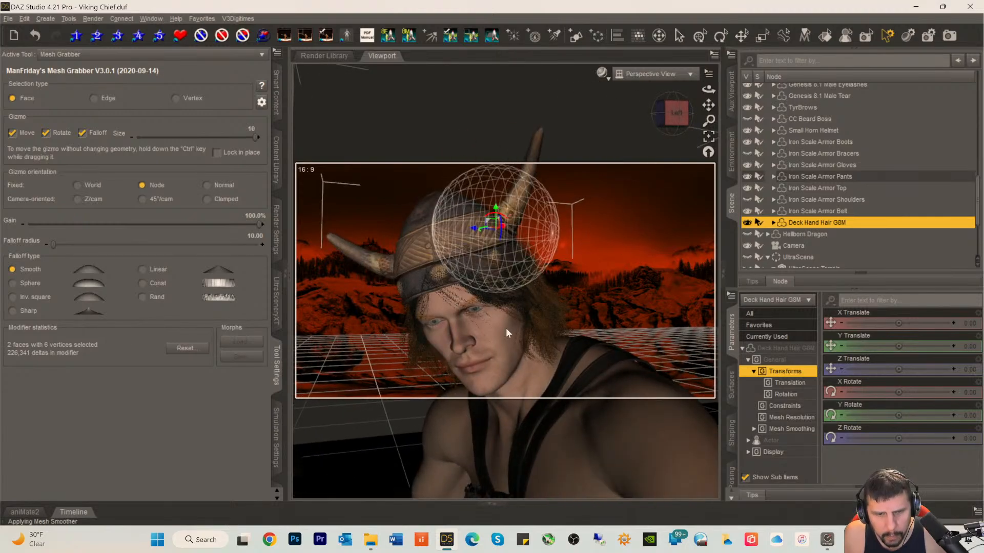
pyautogui.scroll(6, 496, 290)
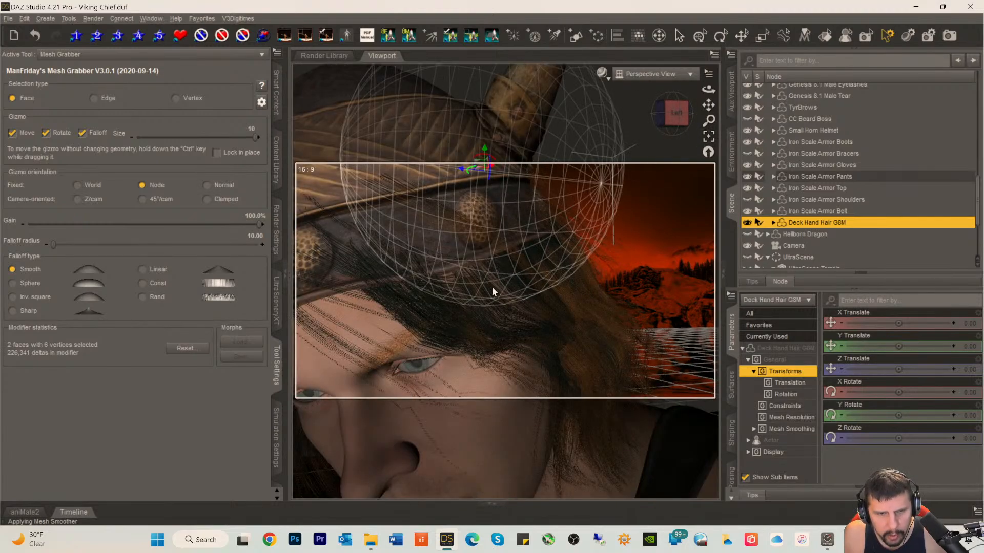
# - Set the Mesh Grabber falloff radius to 2
pyautogui.scroll(-3, 492, 291)
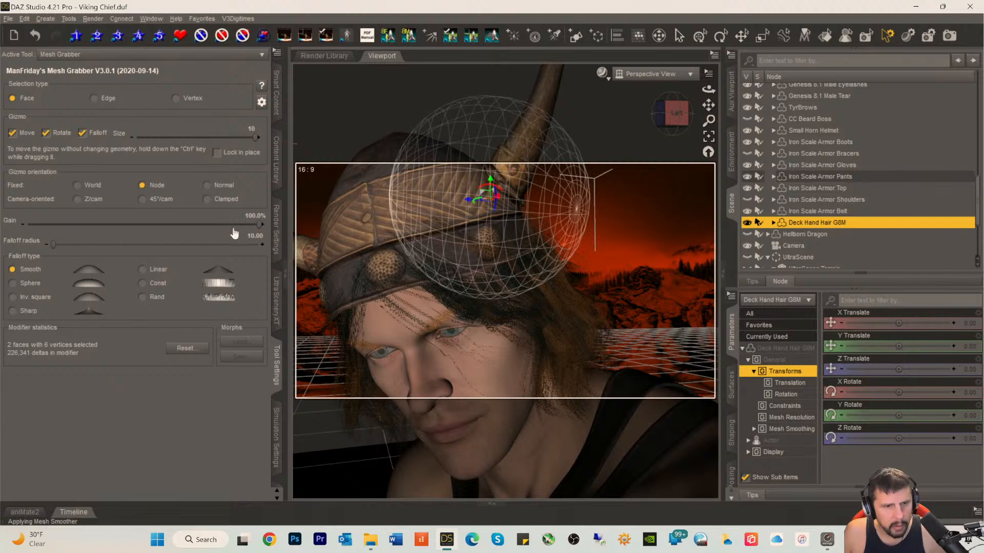
pyautogui.click(252, 236)
pyautogui.write('2')
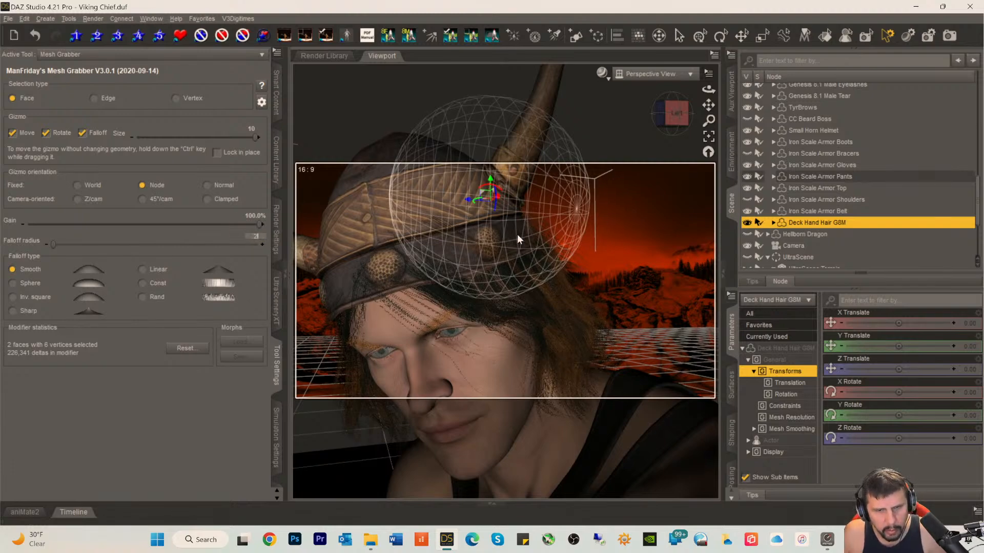
pyautogui.press('Return')
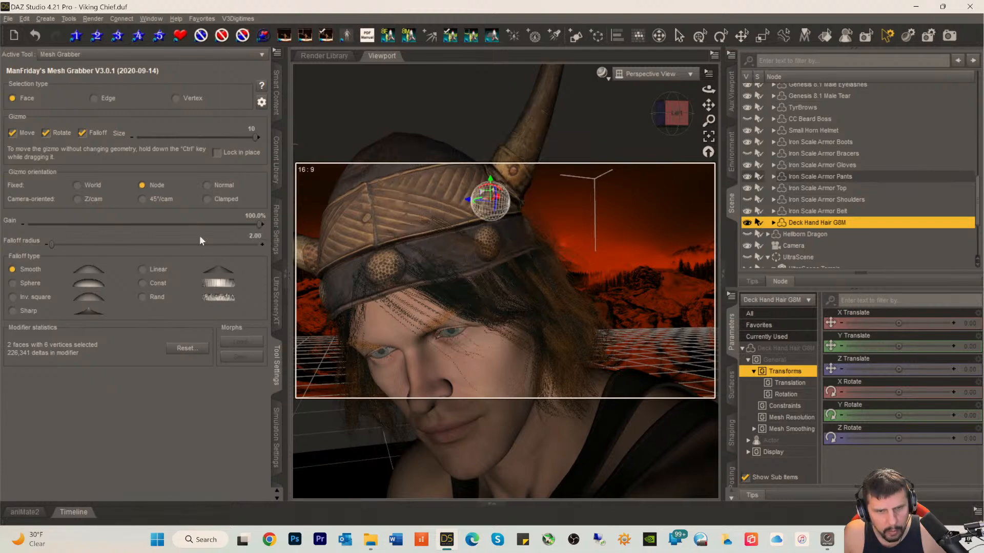
# - From the front left, push the hair poking through the helmet's band above Tyr's left temple inward
pyautogui.click(455, 239)
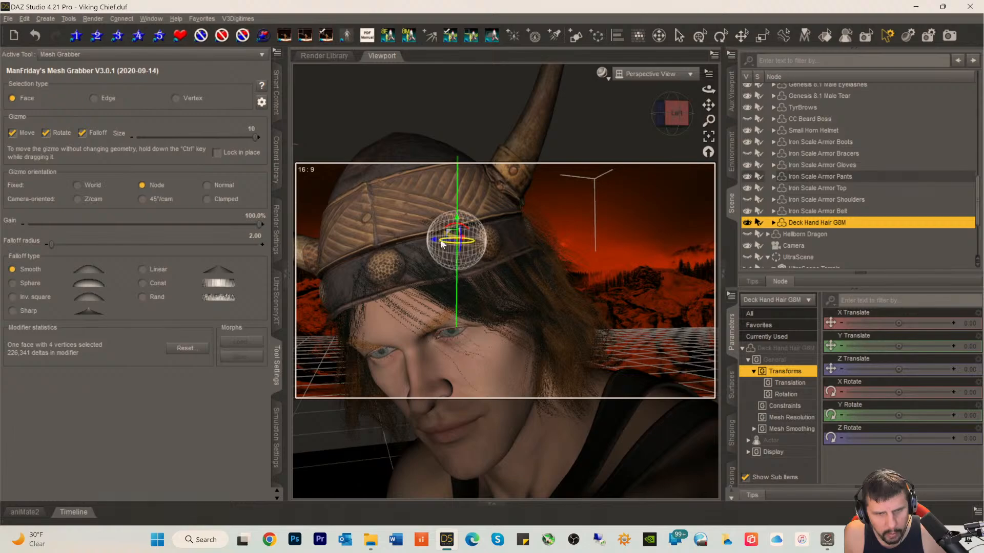
pyautogui.moveTo(672, 113); pyautogui.dragTo(645, 185)
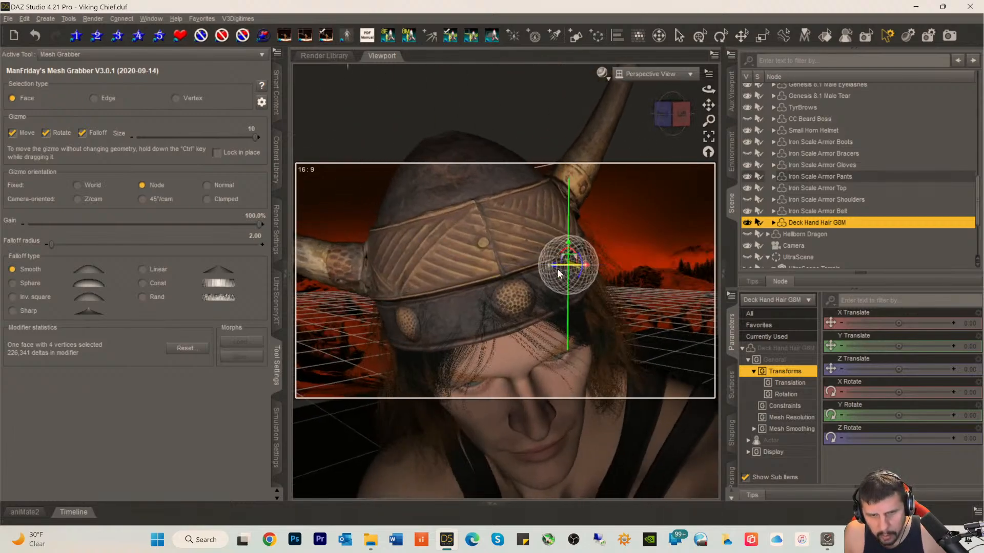
pyautogui.moveTo(550, 267); pyautogui.dragTo(545, 268)
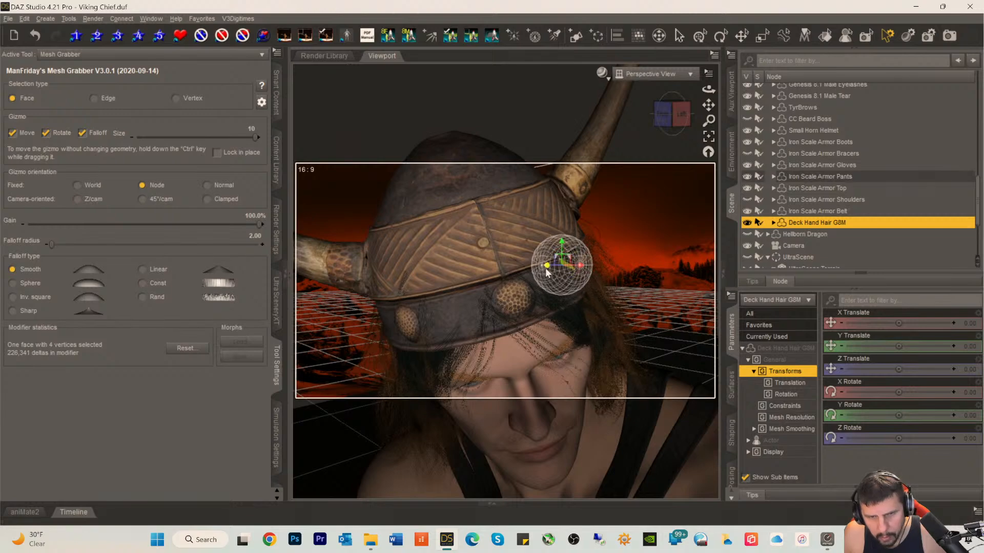
pyautogui.click(542, 304)
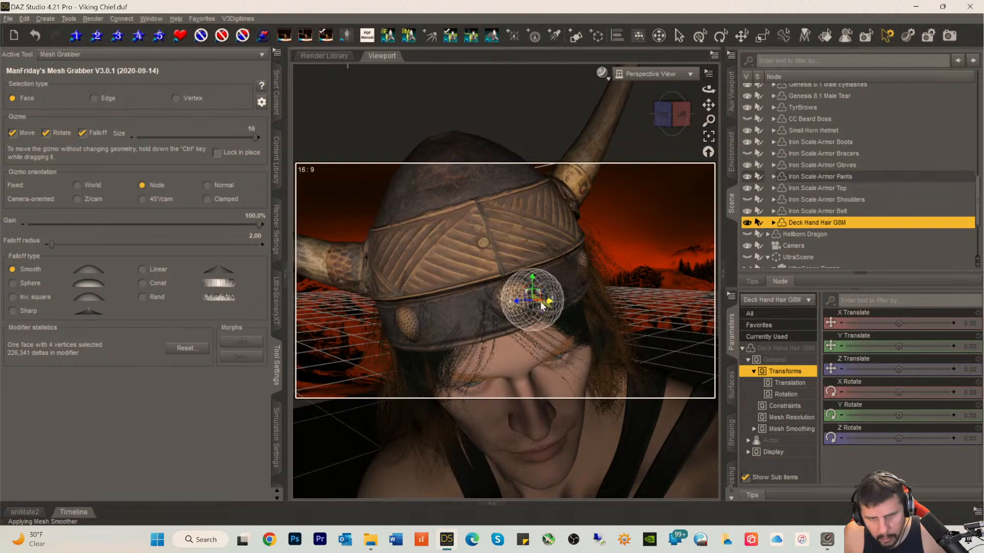
pyautogui.moveTo(546, 303); pyautogui.dragTo(540, 303)
pyautogui.keyDown('shift'); pyautogui.click(564, 297); pyautogui.keyUp('shift')
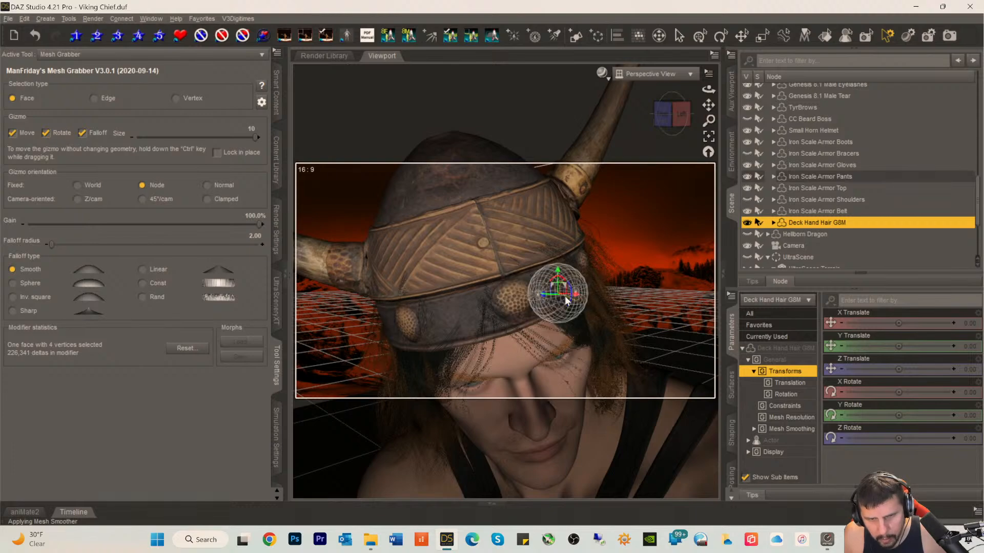
pyautogui.moveTo(572, 294); pyautogui.dragTo(567, 294)
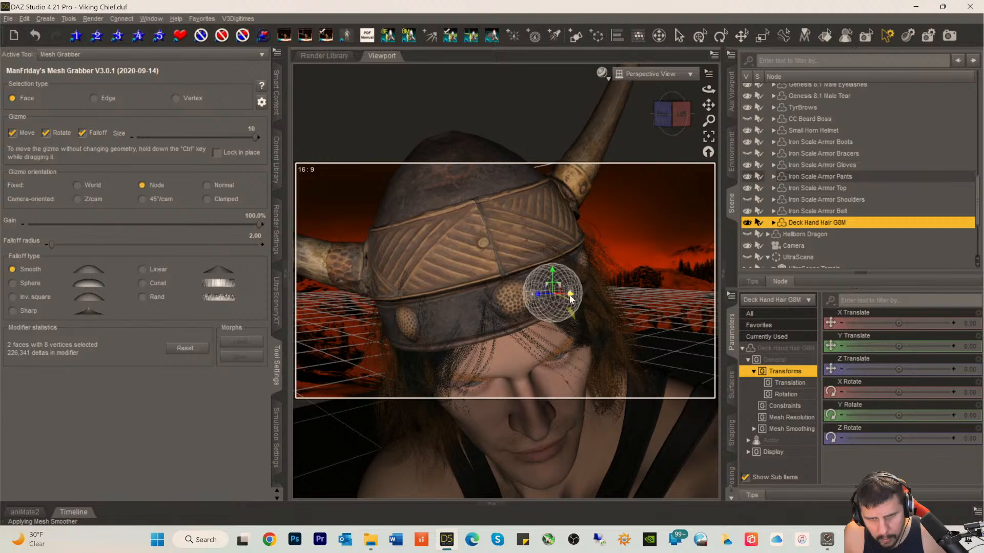
pyautogui.click(565, 258)
pyautogui.moveTo(572, 257); pyautogui.dragTo(568, 259)
# - Tuck the hair around the front studs of the helmet's brim, above Tyr's forehead and left eye, back underneath
pyautogui.click(504, 310)
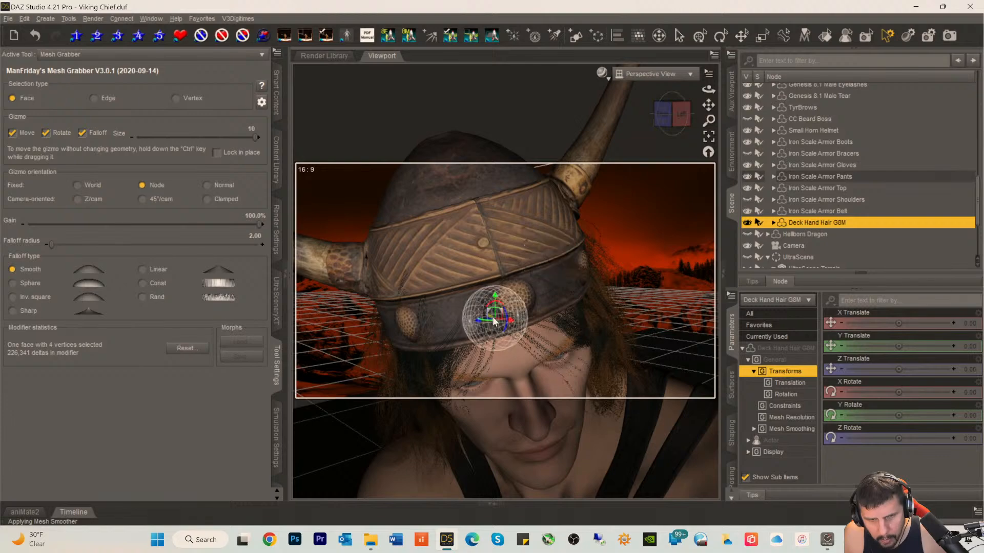
pyautogui.moveTo(508, 319); pyautogui.dragTo(478, 321)
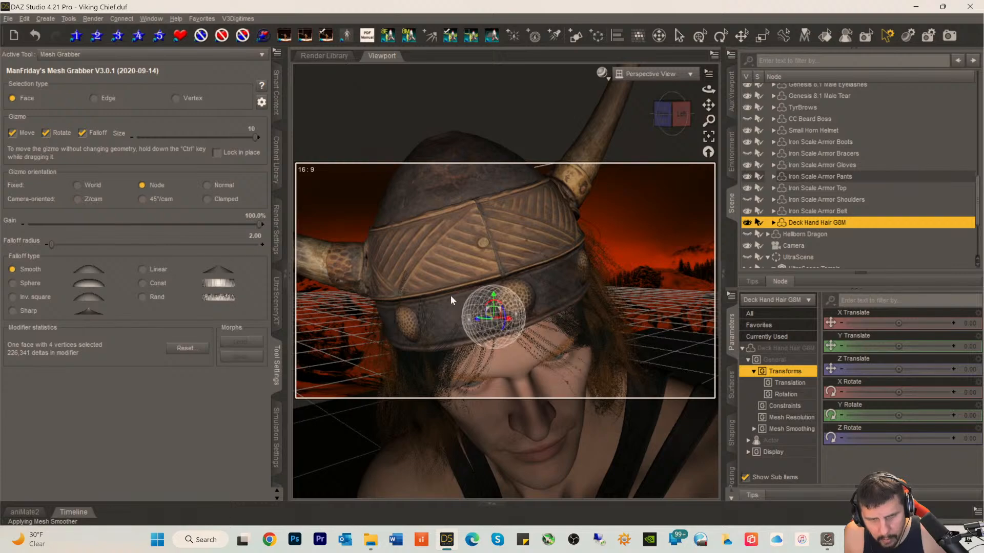
pyautogui.click(435, 289)
pyautogui.click(504, 323)
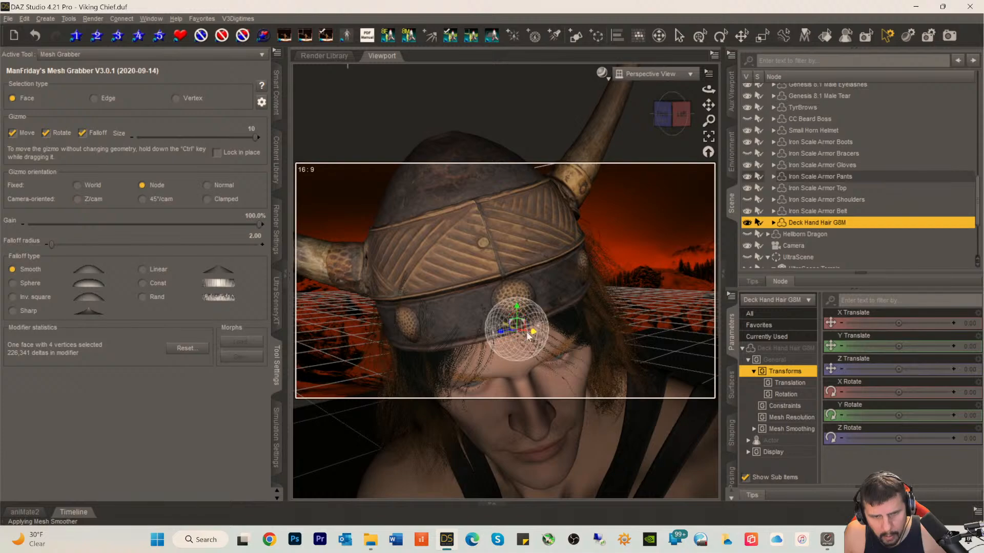
pyautogui.click(450, 324)
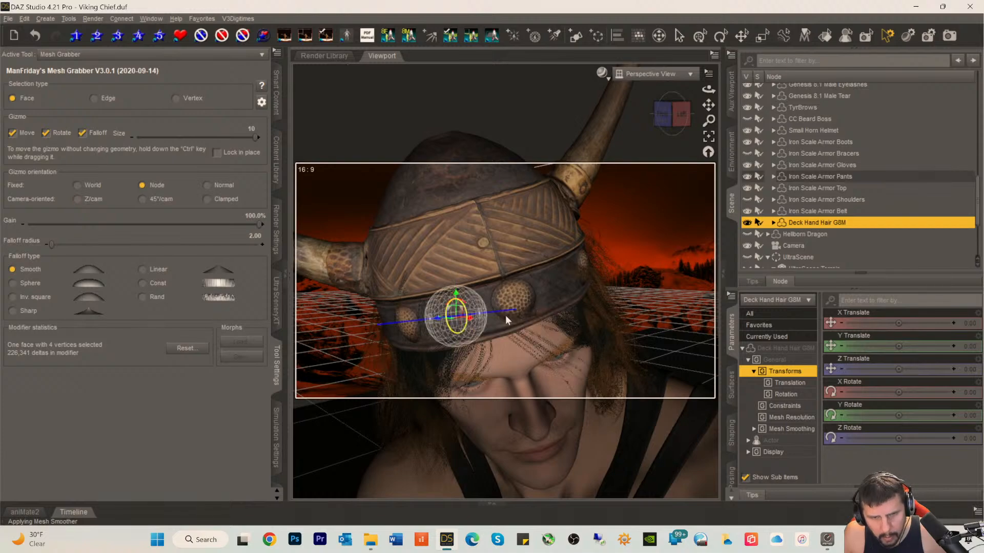
pyautogui.click(564, 288)
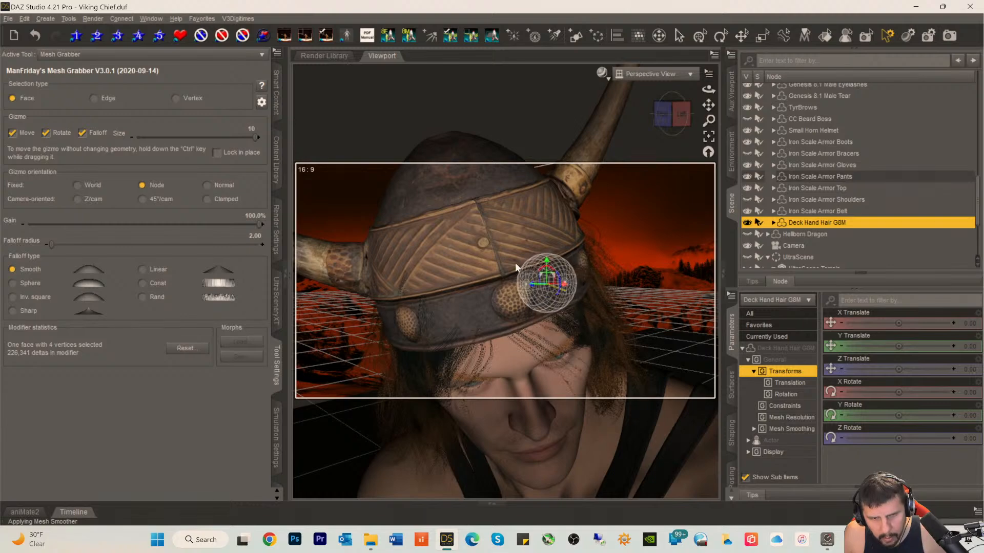
pyautogui.click(538, 270)
pyautogui.click(529, 271)
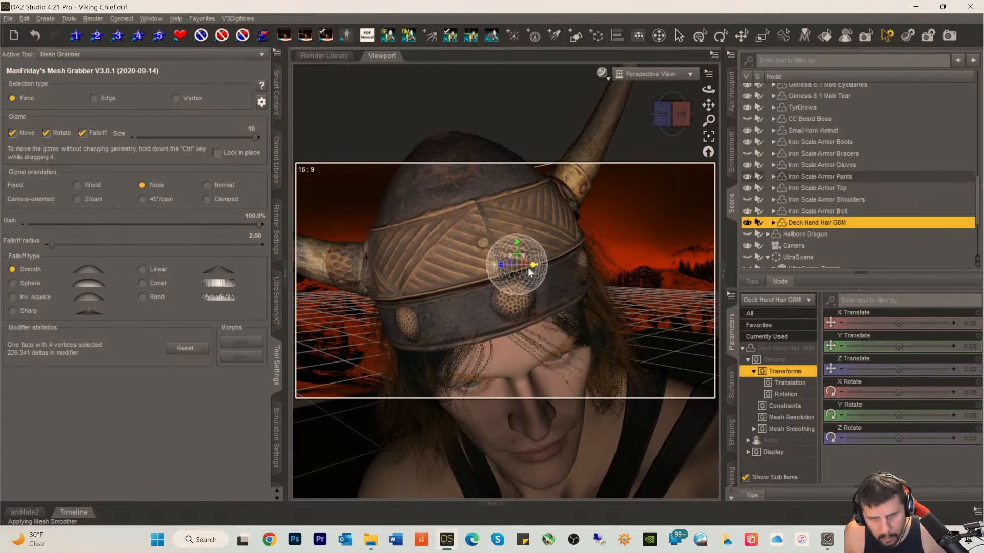
pyautogui.click(541, 282)
# - From Tyr's left side, push the hair showing between the brim's front studs in beneath the helmet
pyautogui.moveTo(669, 116); pyautogui.dragTo(617, 123)
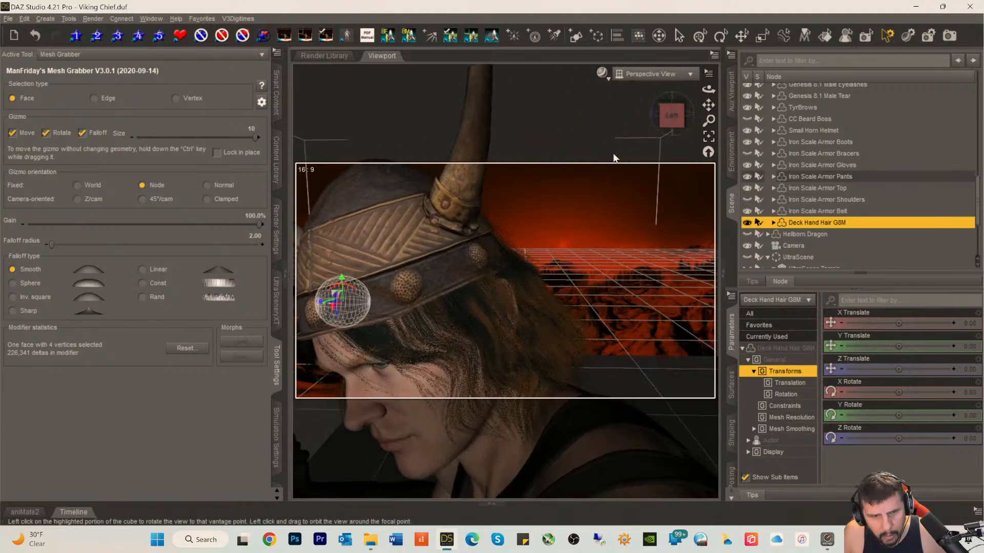
pyautogui.click(392, 295)
pyautogui.click(393, 301)
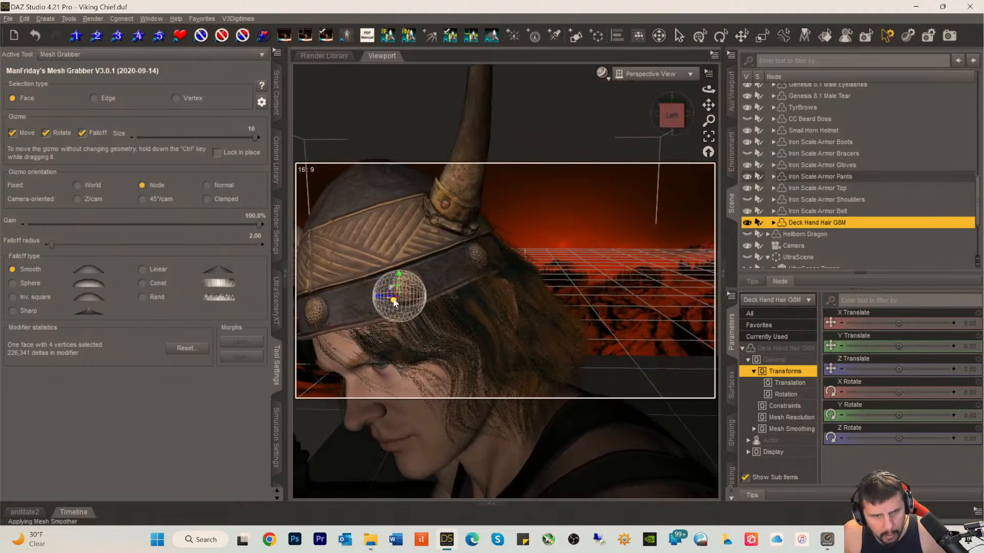
pyautogui.click(365, 302)
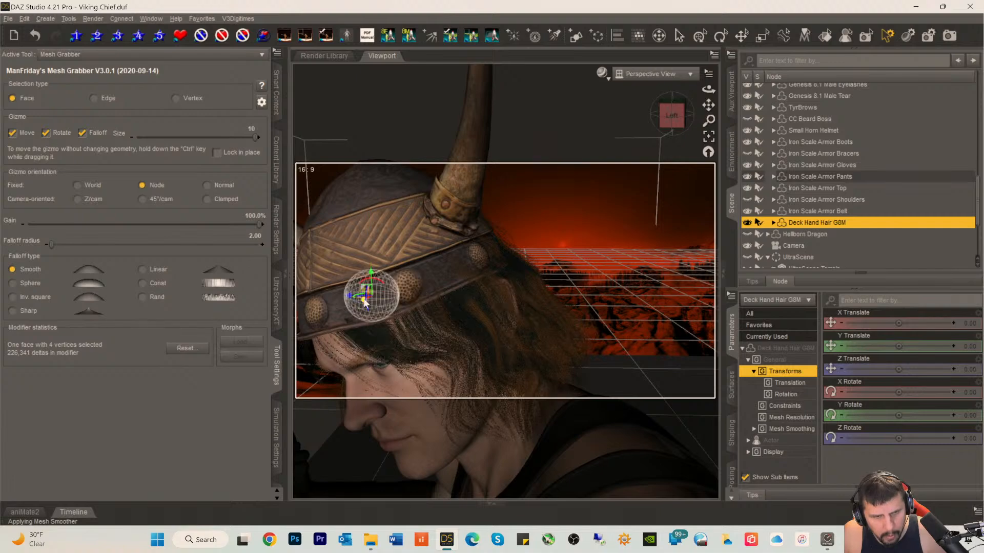
pyautogui.moveTo(370, 297); pyautogui.dragTo(375, 296)
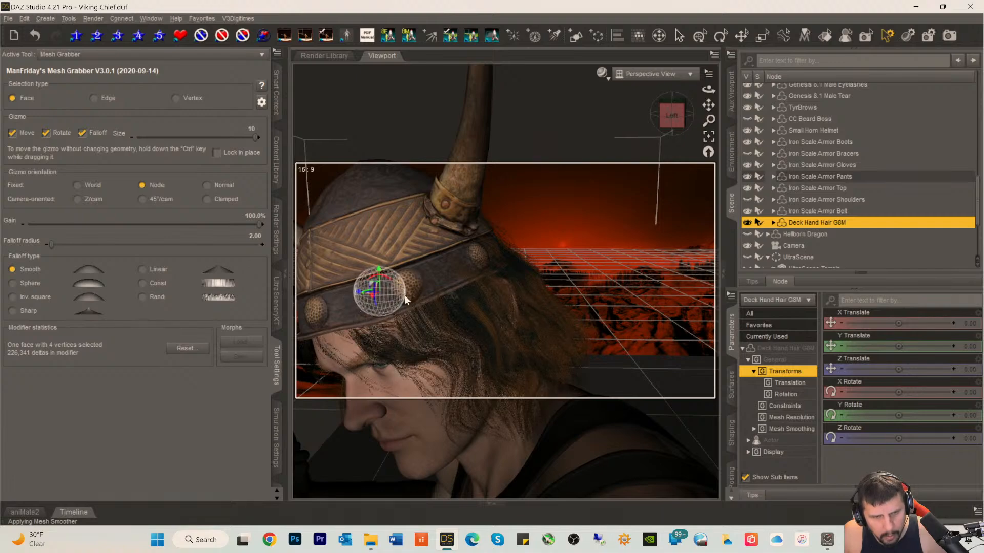
# - Move the hair along the brim below and behind the left horn inward under the helmet
pyautogui.click(463, 265)
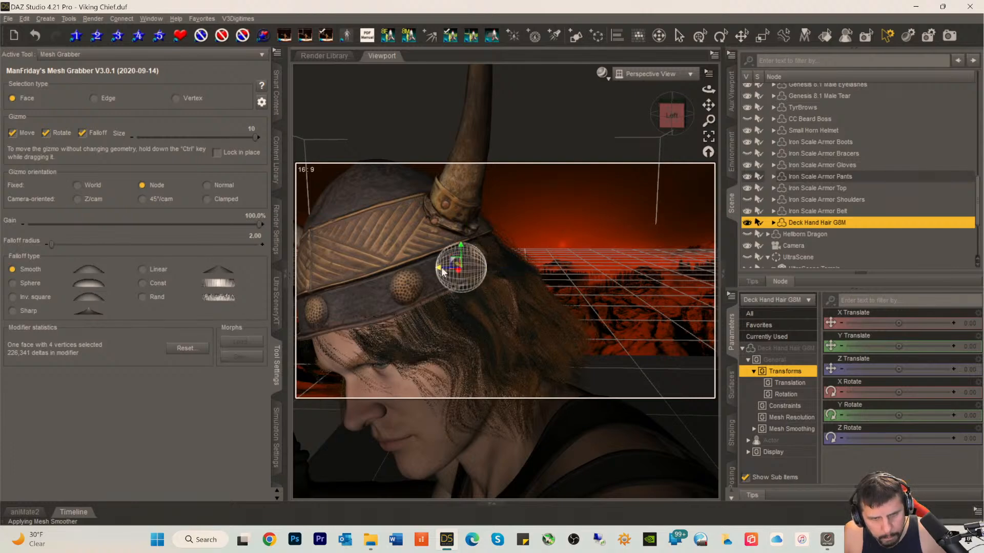
pyautogui.moveTo(434, 281); pyautogui.dragTo(431, 292)
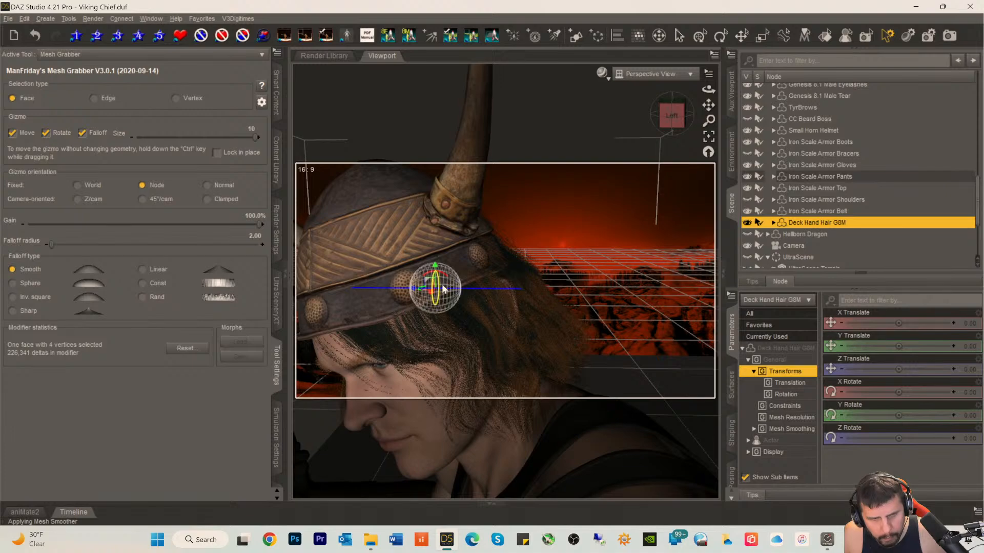
pyautogui.click(500, 250)
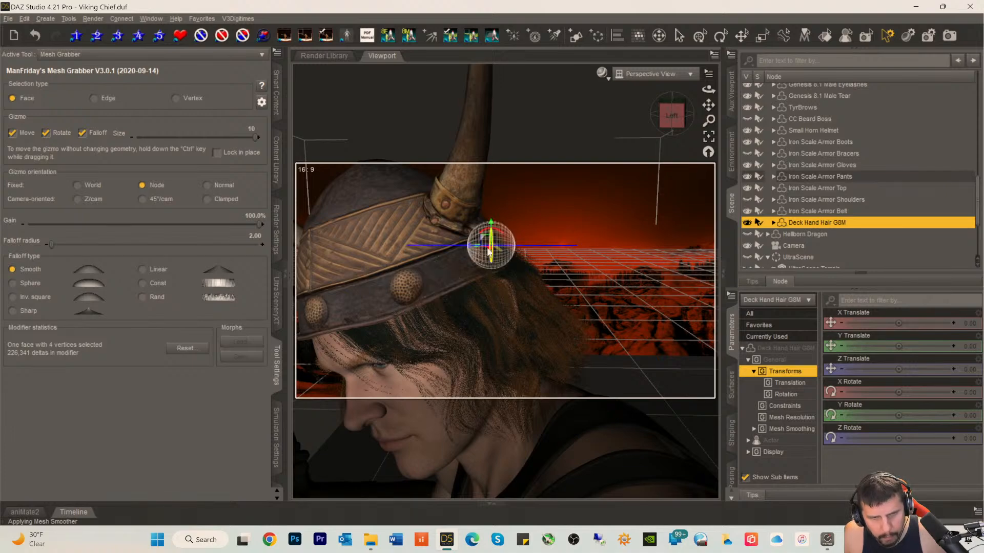
pyautogui.moveTo(464, 248); pyautogui.dragTo(388, 261)
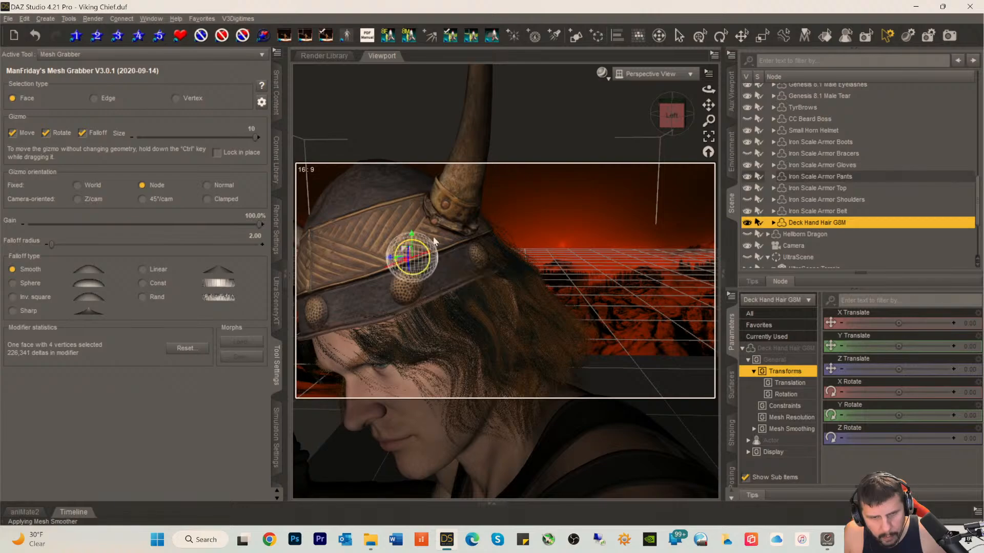
# - From behind Tyr's left side, push the hair at the brim just below the left horn in toward the head
pyautogui.moveTo(671, 123); pyautogui.dragTo(630, 129)
pyautogui.click(385, 276)
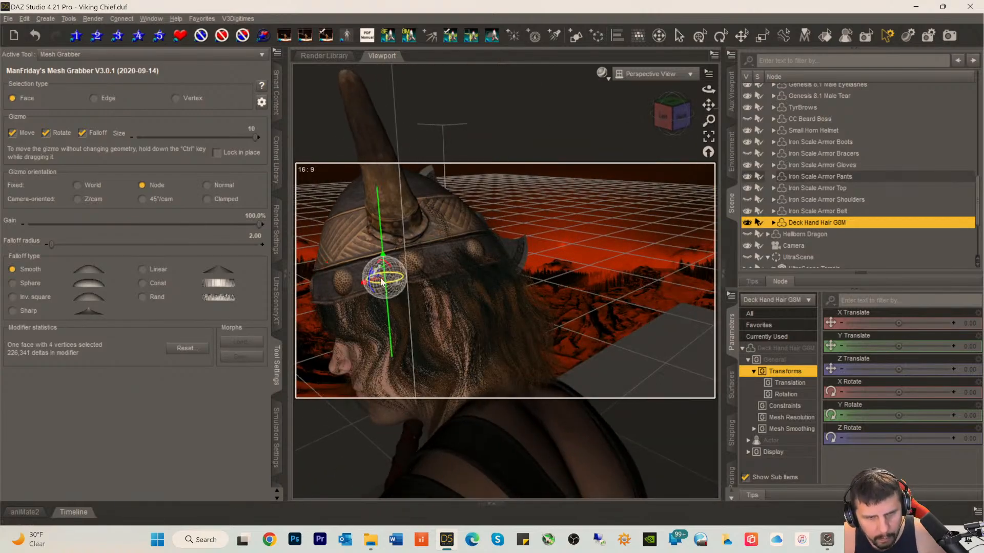
pyautogui.moveTo(374, 275); pyautogui.dragTo(380, 278)
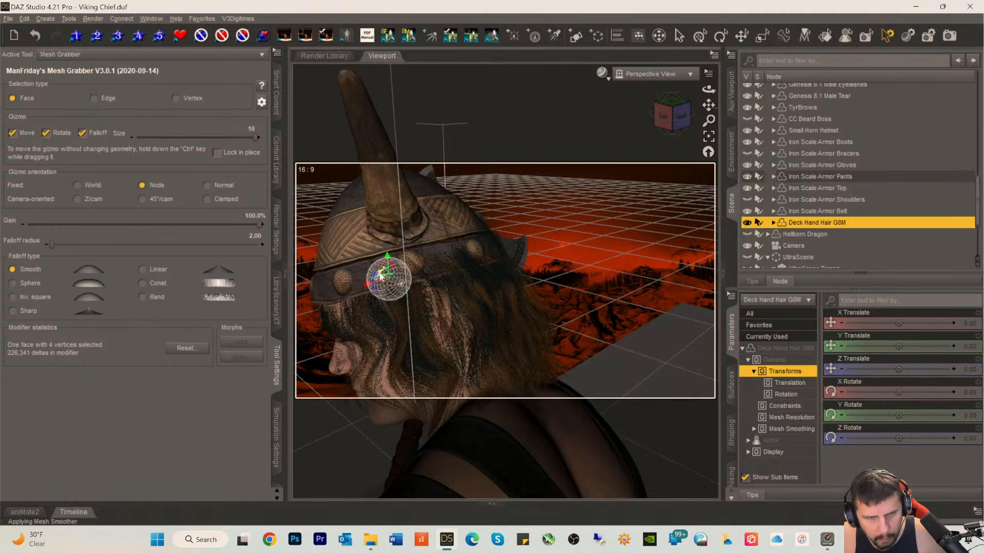
pyautogui.click(376, 264)
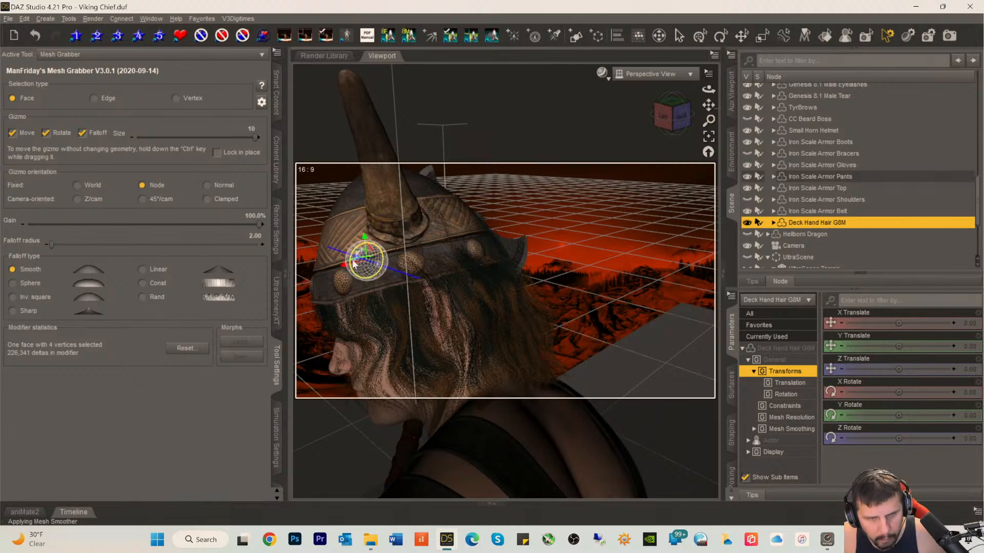
pyautogui.moveTo(357, 259); pyautogui.dragTo(366, 262)
# - Nudge the hair beside the left horn's base toward the head, working from above and from Tyr's left side
pyautogui.moveTo(656, 116); pyautogui.dragTo(642, 140)
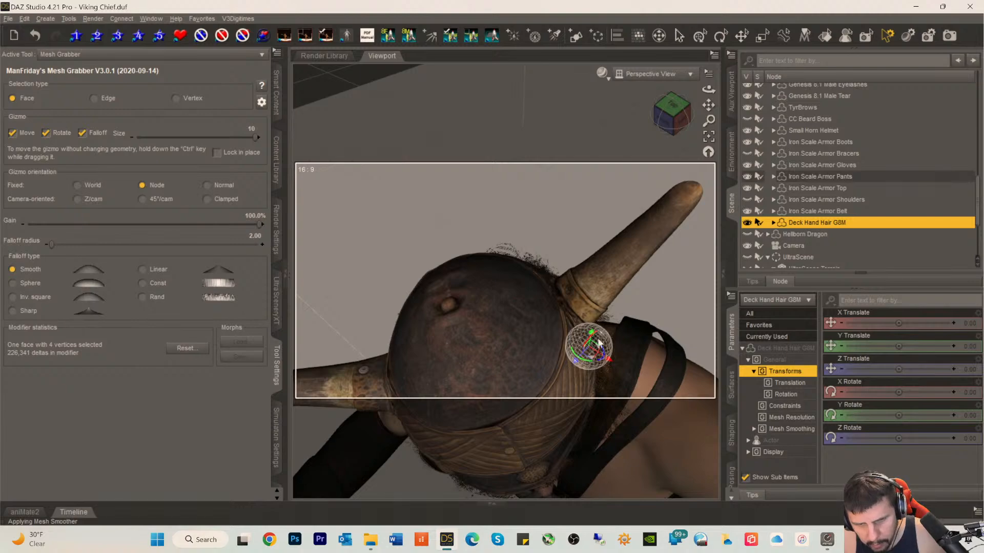
pyautogui.moveTo(574, 360); pyautogui.dragTo(578, 362)
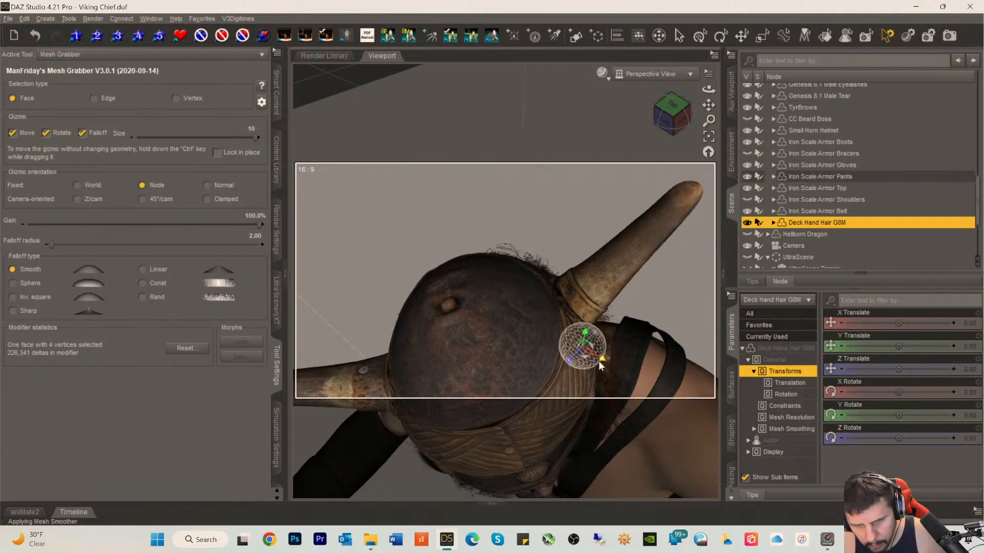
pyautogui.click(522, 336)
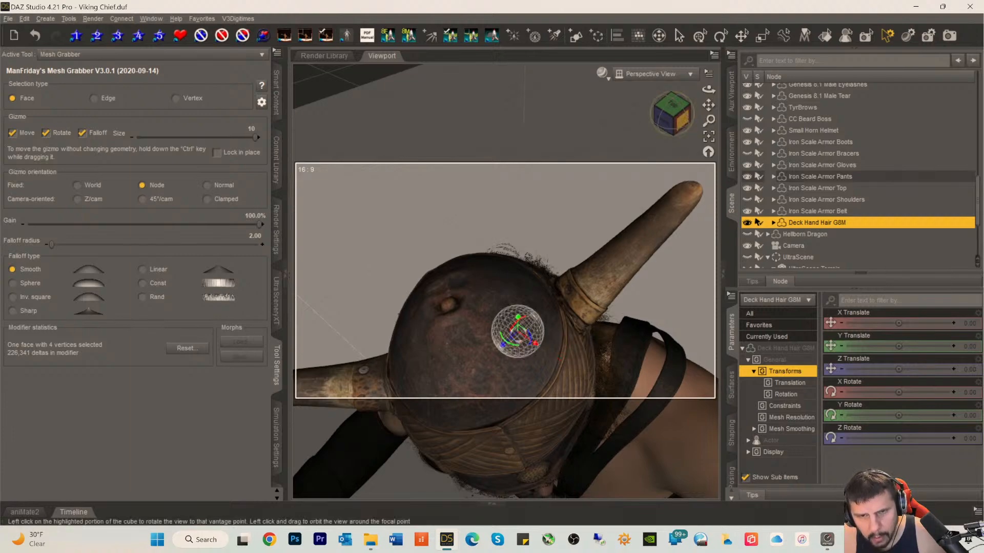
pyautogui.click(689, 121)
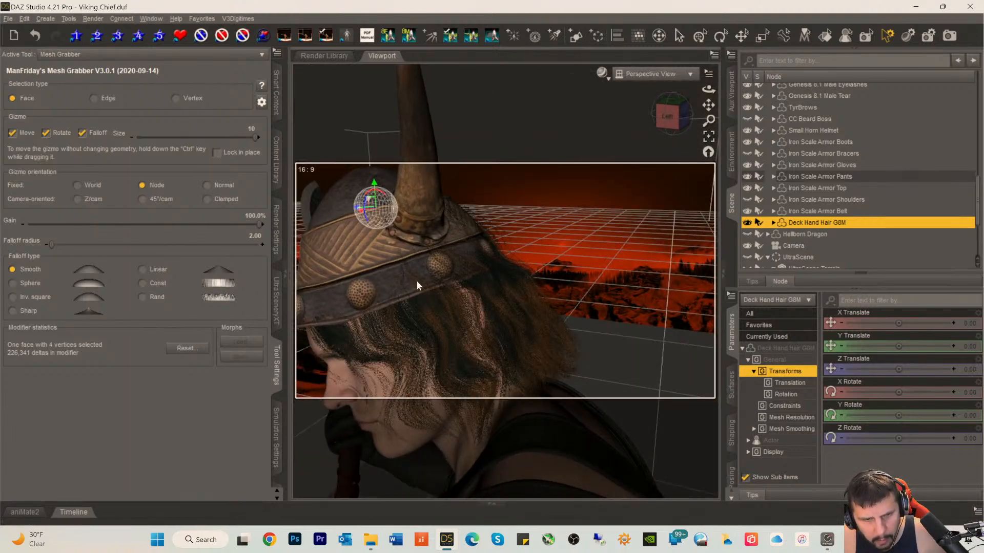
pyautogui.click(417, 281)
pyautogui.moveTo(404, 291); pyautogui.dragTo(411, 286)
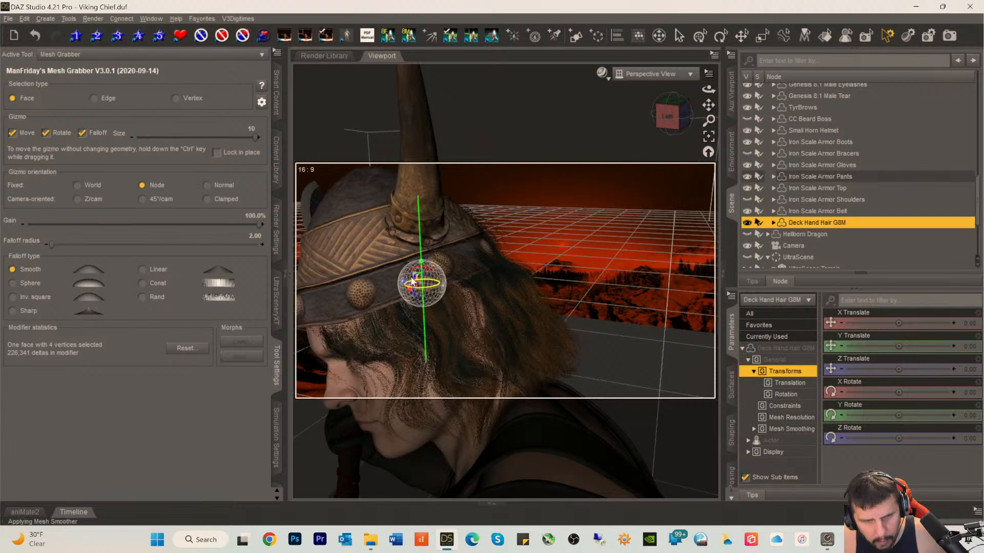
# - From behind Tyr, nudge the hair at the brim below the left horn and beside the rear stud inward under the helmet
pyautogui.click(679, 114)
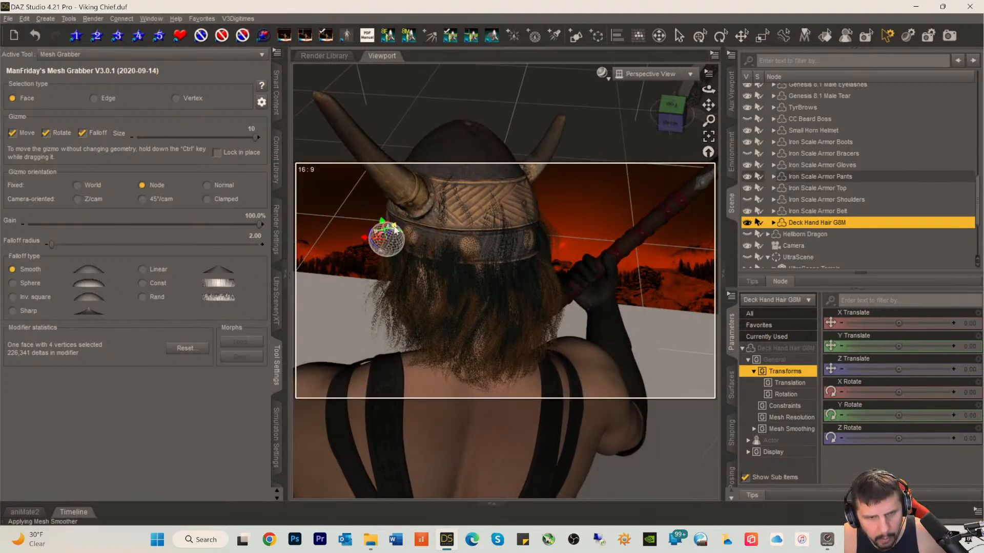
pyautogui.moveTo(393, 226); pyautogui.dragTo(402, 219)
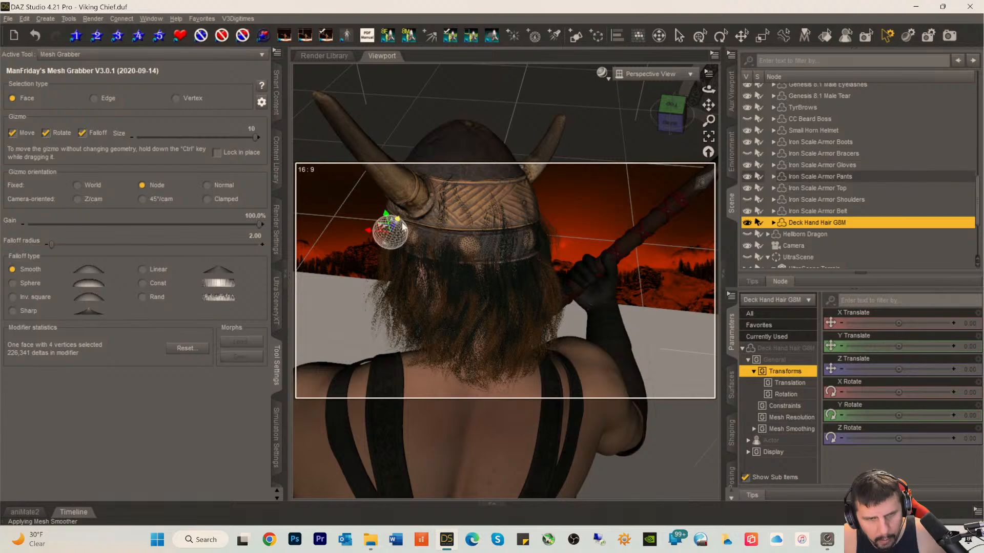
pyautogui.click(446, 250)
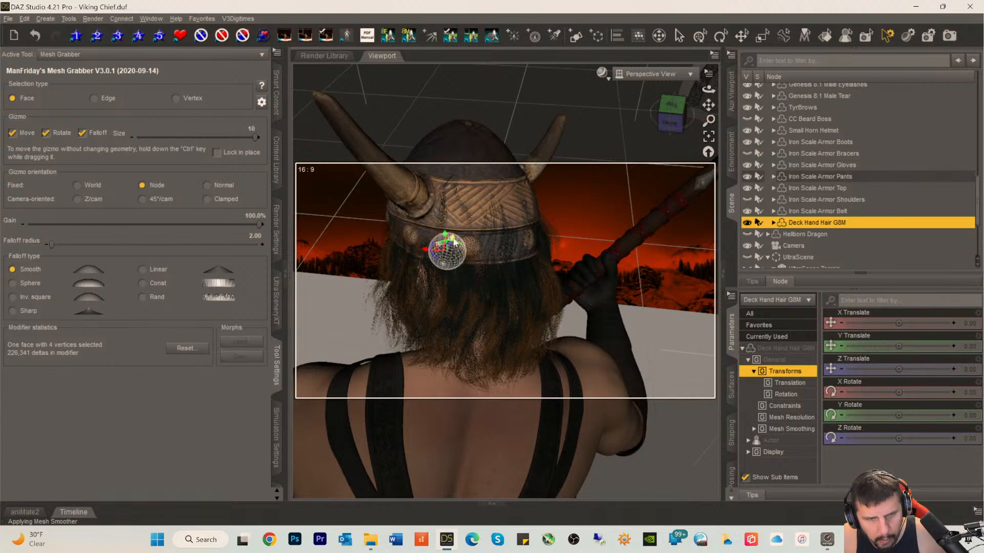
pyautogui.moveTo(453, 240); pyautogui.dragTo(459, 235)
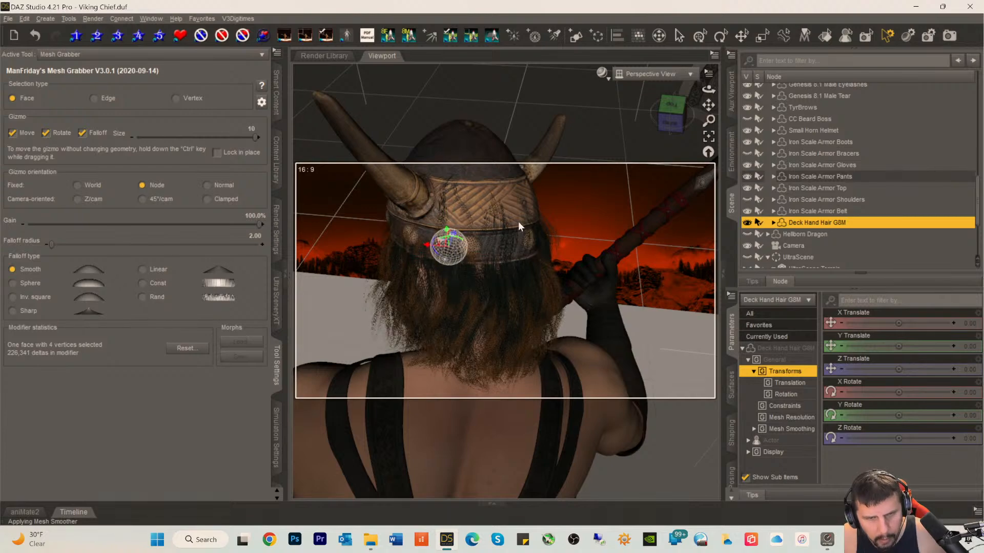
# - From Tyr's right side, set the falloff radius to 6 and move the hair at the brim below the right horn inward
pyautogui.click(667, 114)
pyautogui.moveTo(670, 115); pyautogui.dragTo(628, 157)
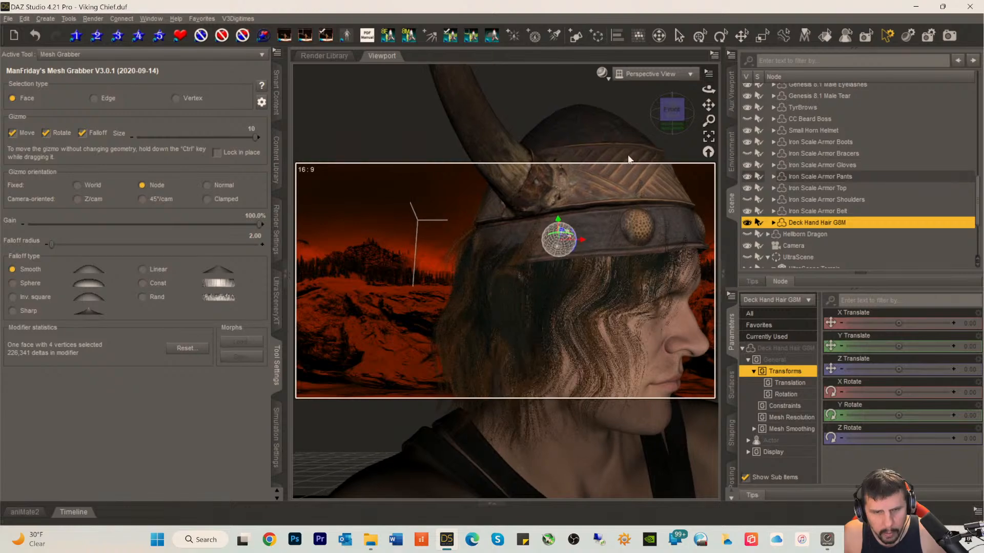
pyautogui.click(508, 257)
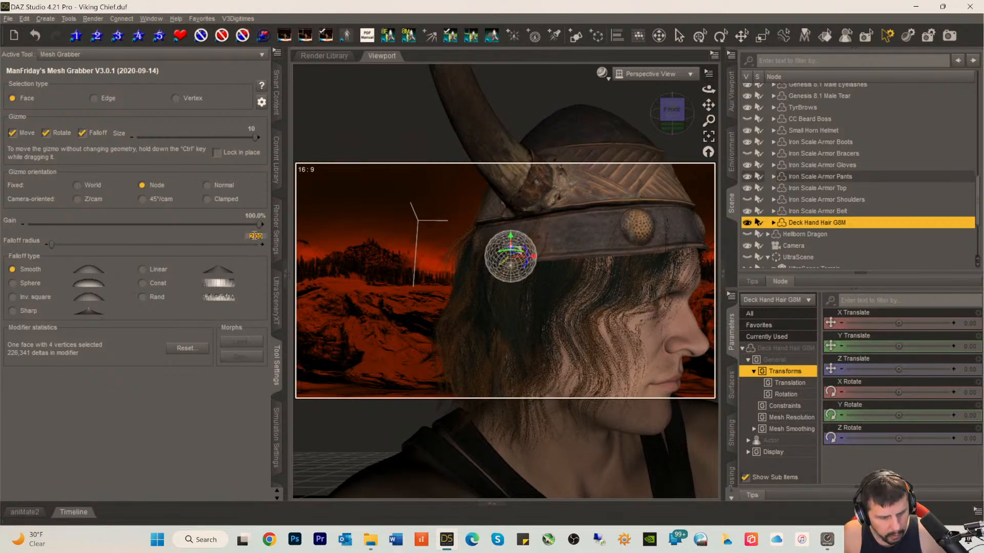
pyautogui.press('Return')
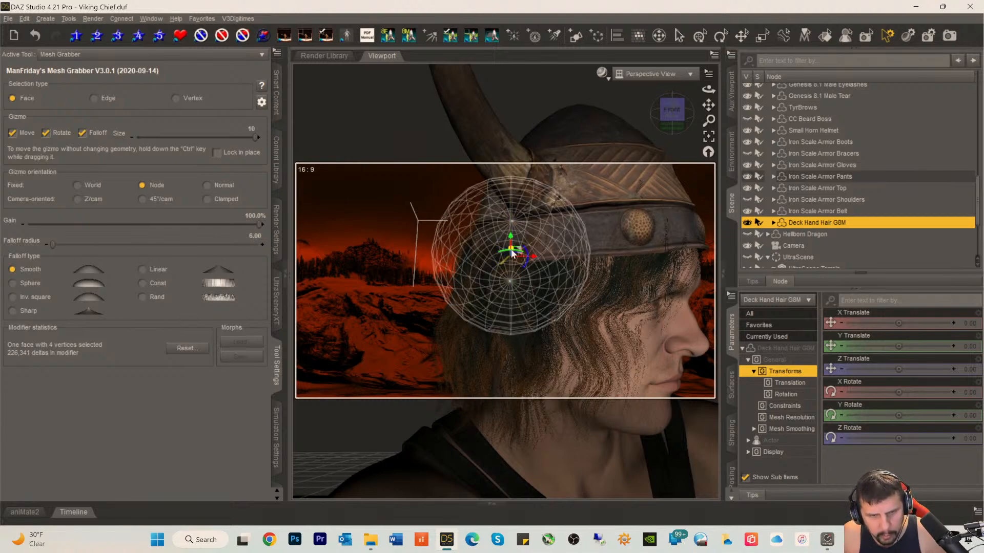
pyautogui.moveTo(511, 250); pyautogui.dragTo(509, 254)
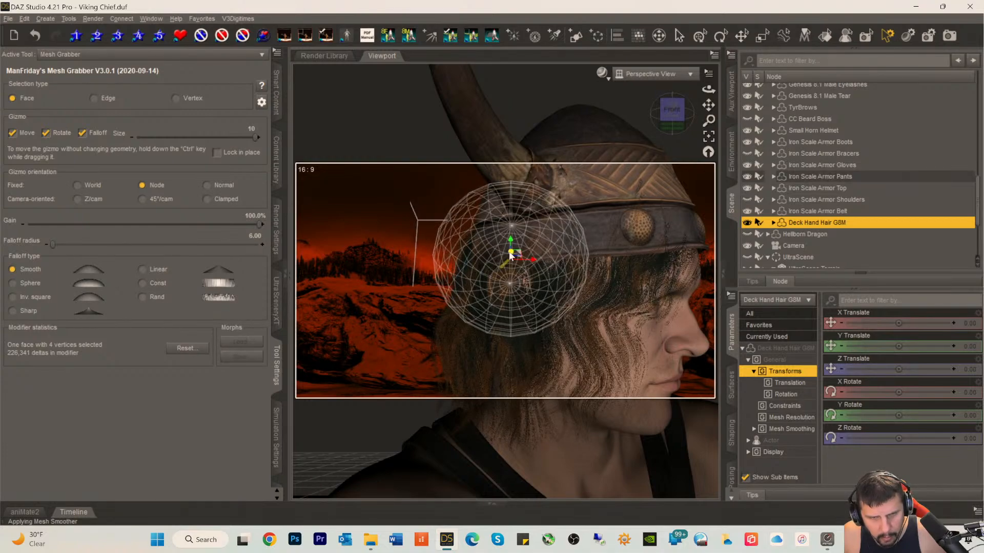
pyautogui.moveTo(512, 255); pyautogui.dragTo(509, 253)
# - Adjust the hair along the brim's right side, pulling the rear part forward and pushing the part by the front stud back
pyautogui.click(469, 243)
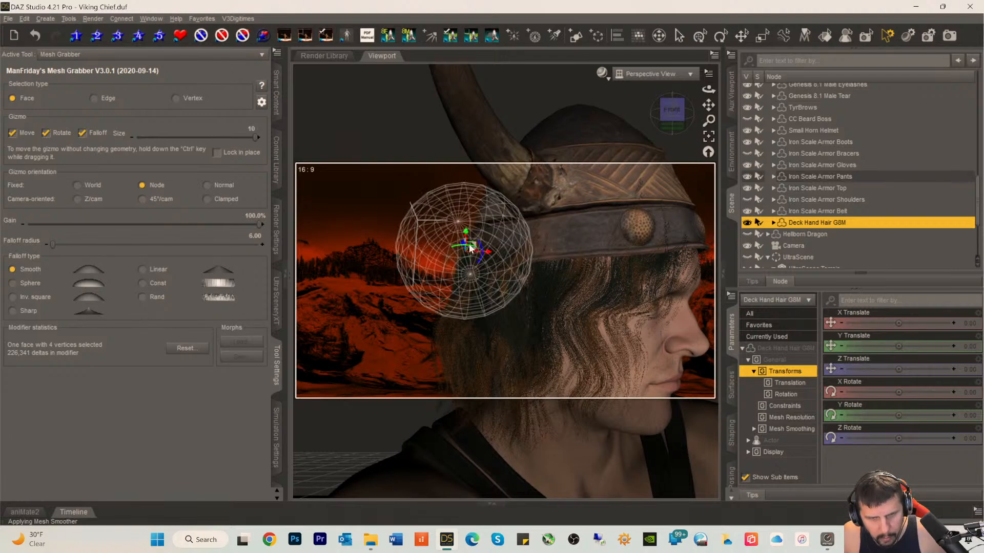
pyautogui.moveTo(487, 253); pyautogui.dragTo(496, 253)
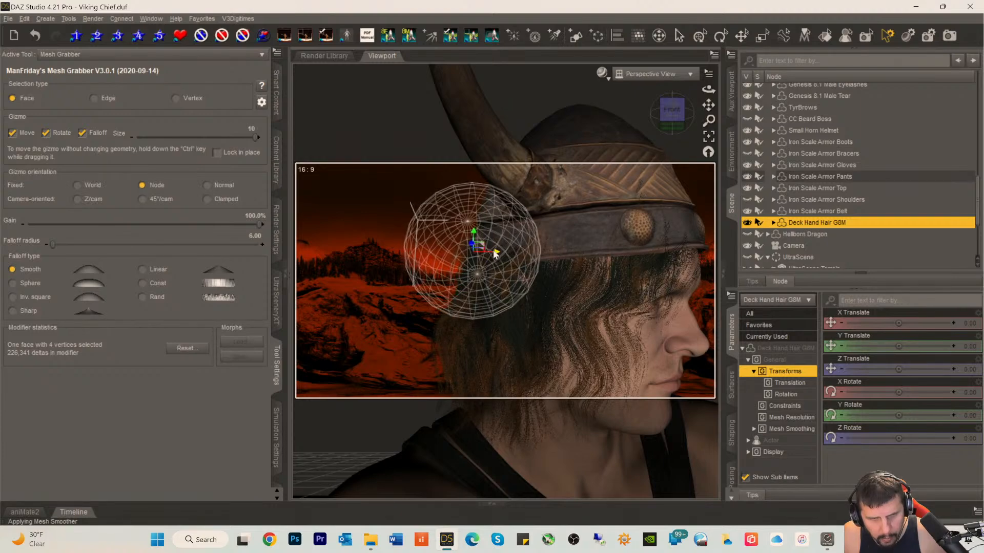
pyautogui.click(533, 235)
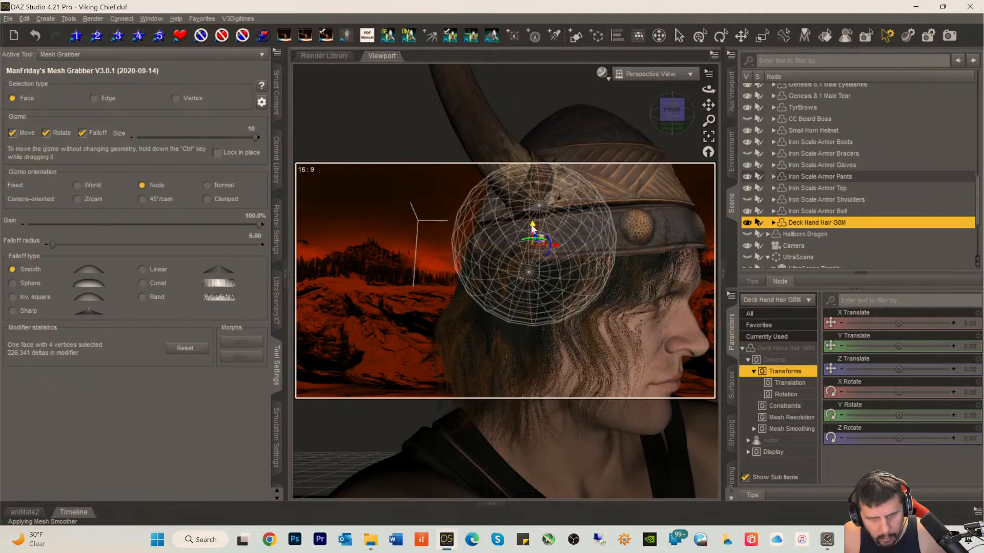
pyautogui.moveTo(532, 227); pyautogui.dragTo(531, 234)
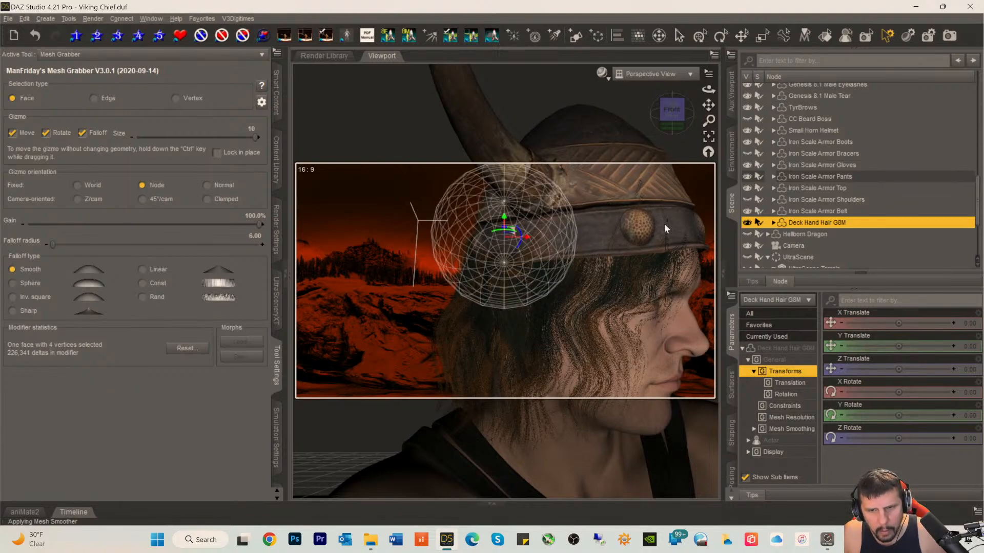
pyautogui.click(665, 236)
pyautogui.moveTo(688, 247); pyautogui.dragTo(684, 246)
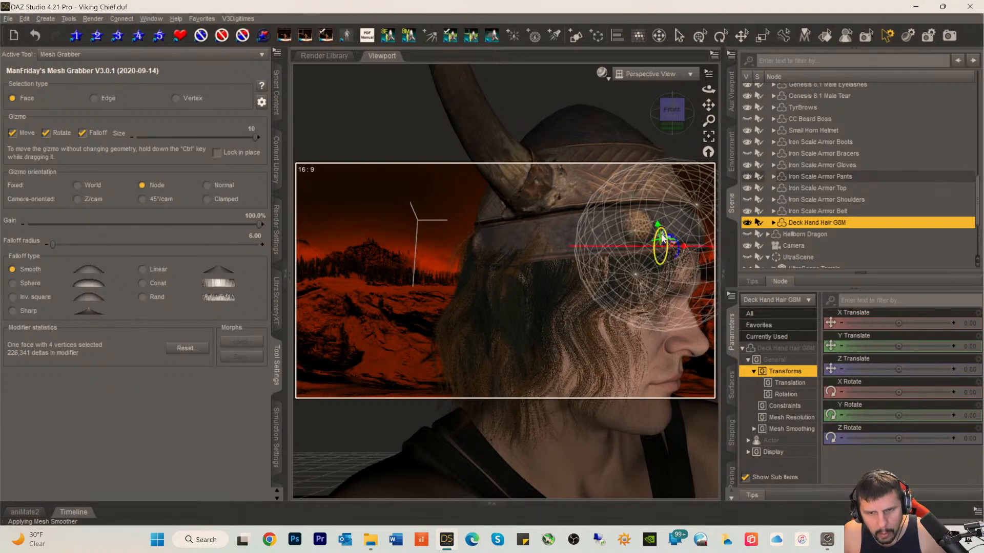
# - From behind Tyr's right side, nudge the hair at the back of the helmet's brim
pyautogui.moveTo(671, 110); pyautogui.dragTo(701, 111)
pyautogui.click(528, 250)
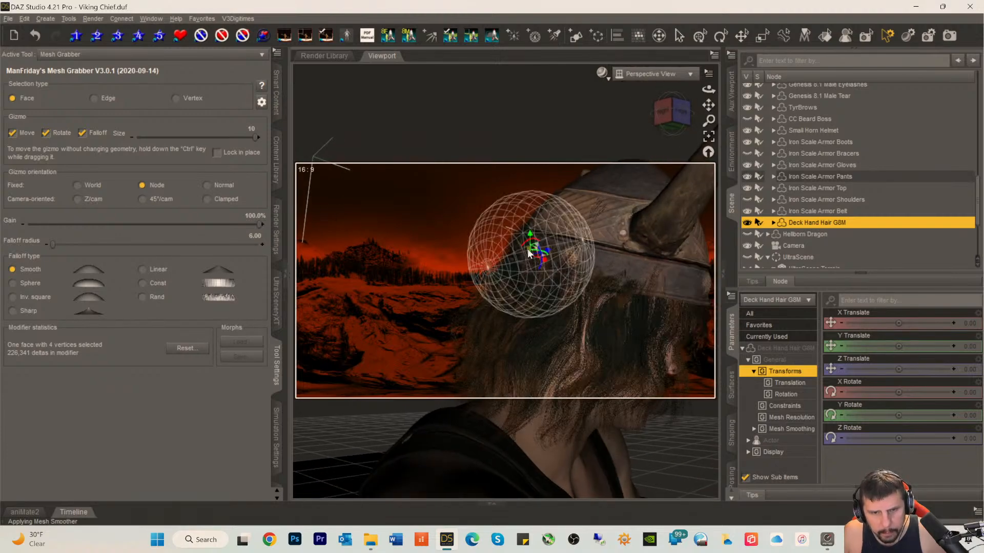
pyautogui.moveTo(548, 250); pyautogui.dragTo(541, 265)
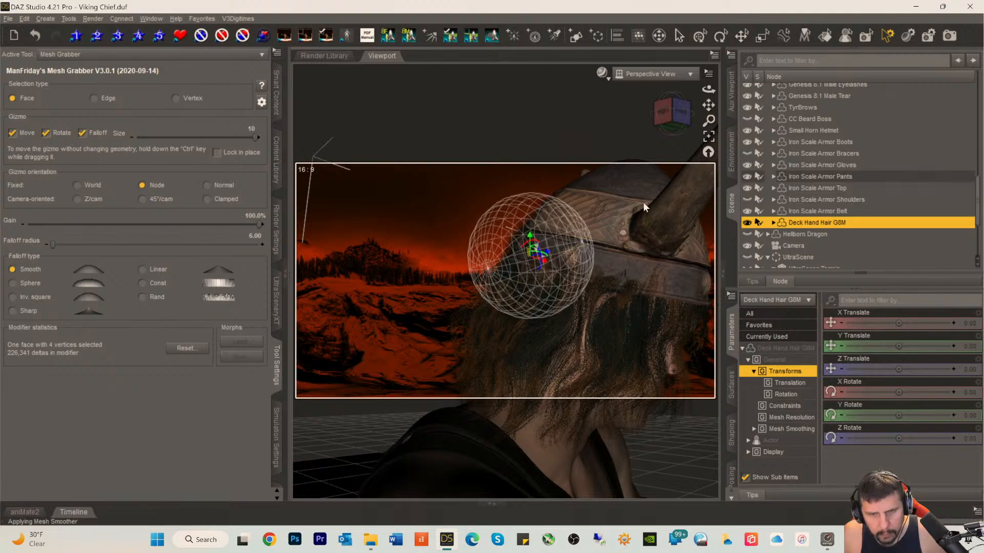
# - Undo the last Mesh Grabber move on the hair and set the falloff radius to 5
pyautogui.moveTo(672, 110); pyautogui.dragTo(620, 159)
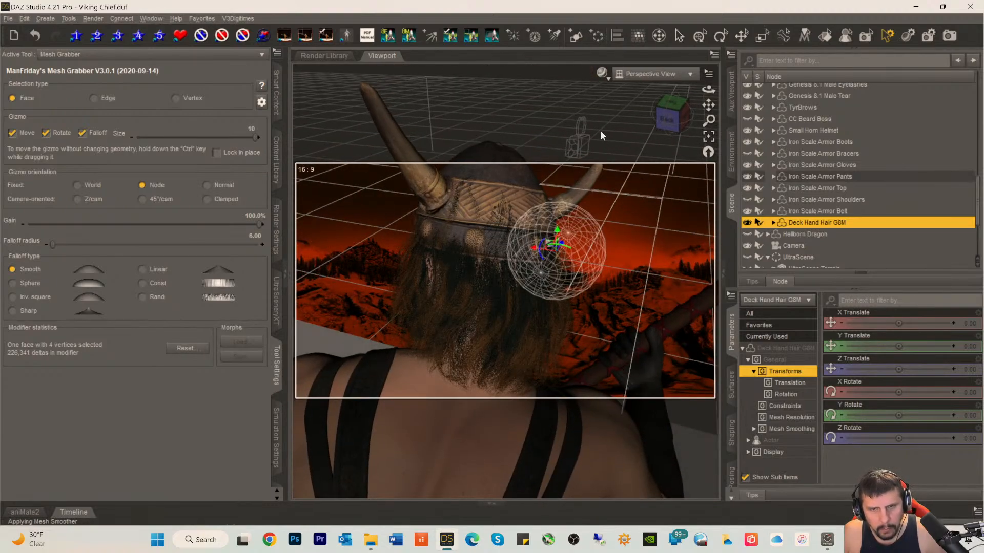
pyautogui.moveTo(669, 117); pyautogui.dragTo(599, 88)
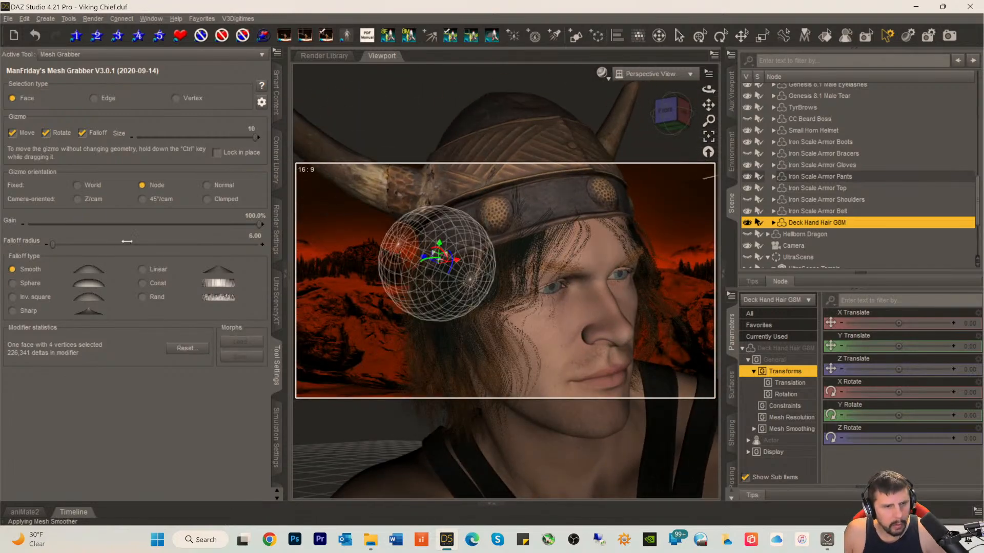
pyautogui.moveTo(109, 63); pyautogui.dragTo(109, 64)
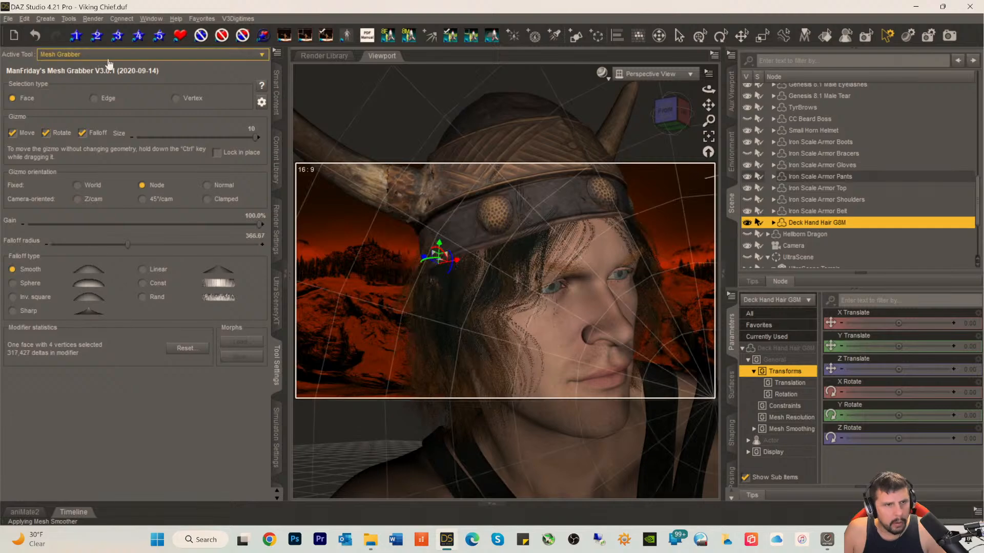
pyautogui.click(24, 18)
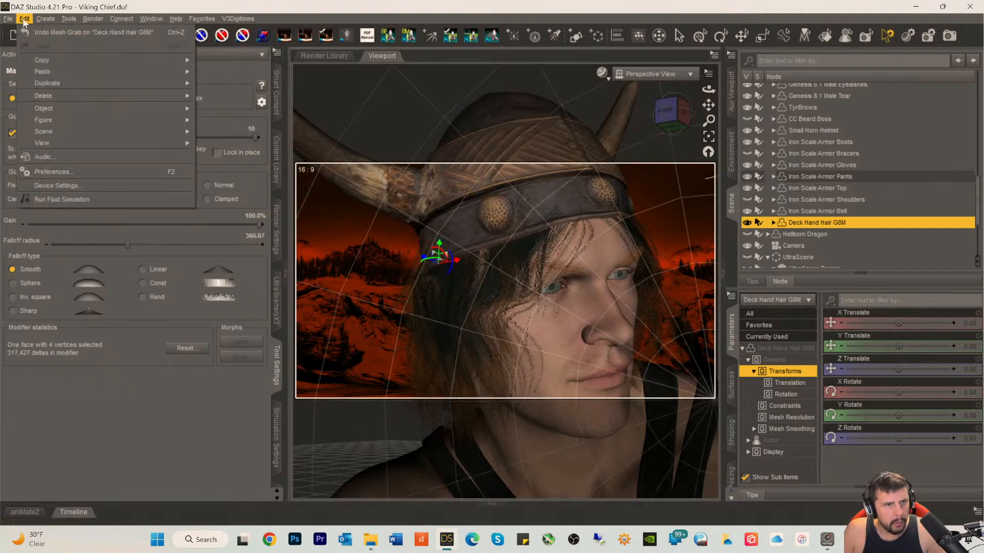
pyautogui.click(39, 33)
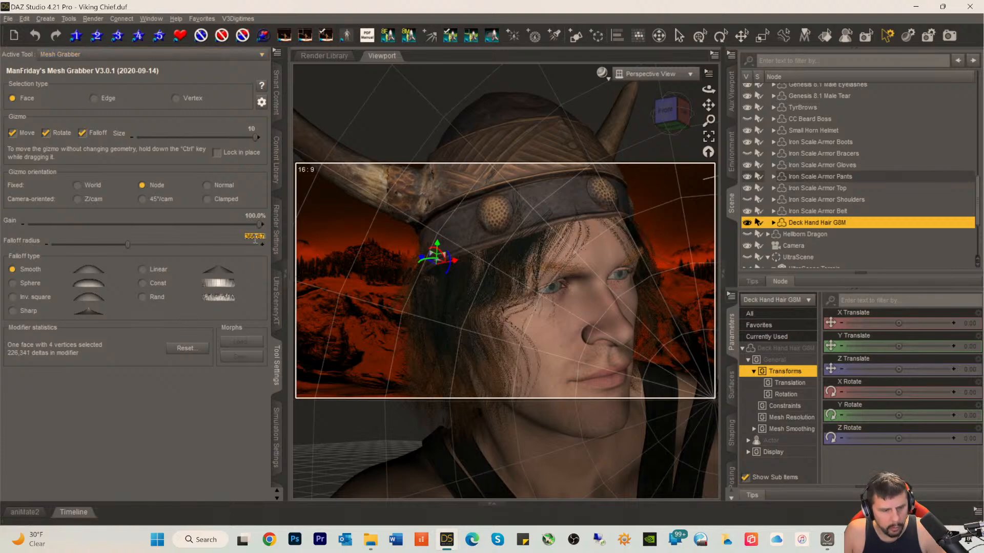
pyautogui.write('5')
pyautogui.press('Return')
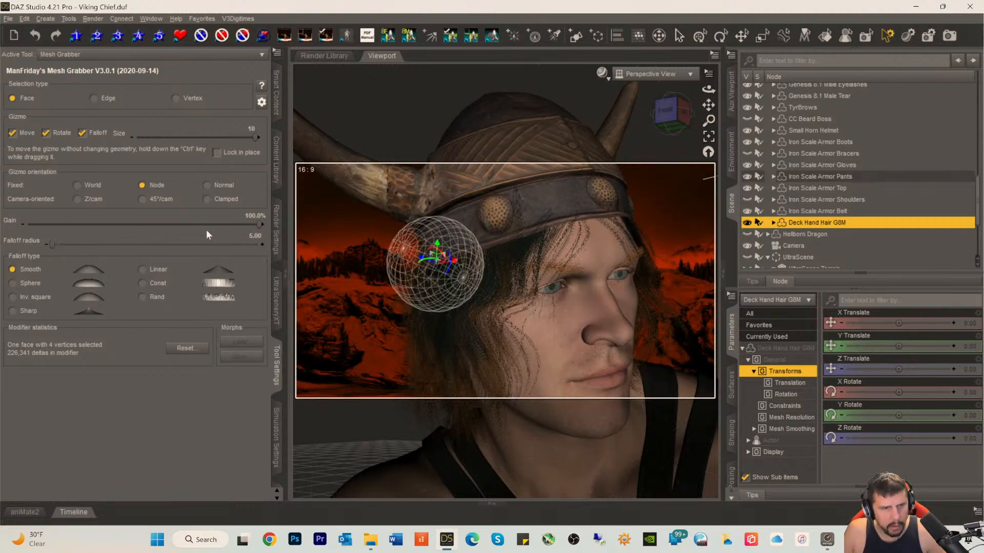
# - With the Geometry Editor, select the hair polygons over the brim between the front studs and permanently delete them
pyautogui.click(90, 54)
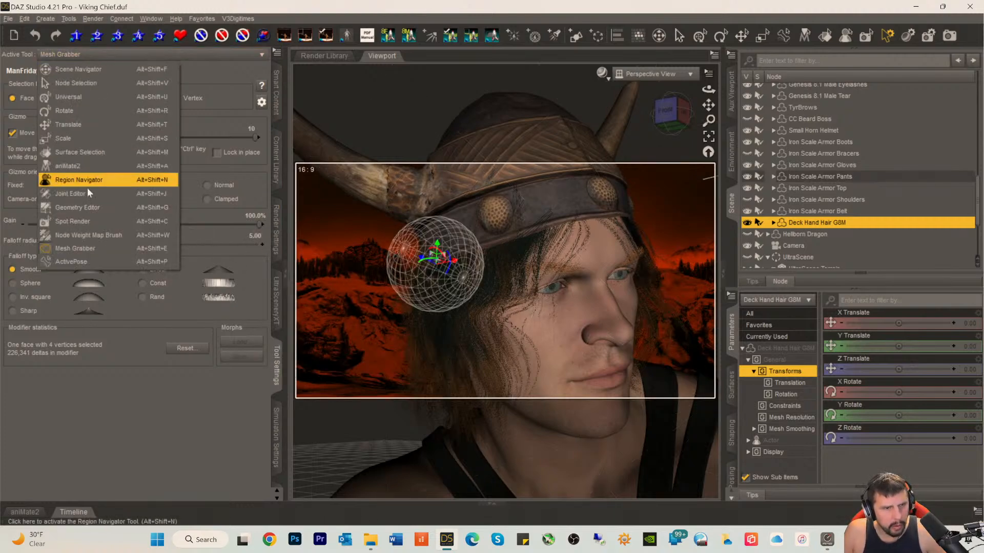
pyautogui.click(78, 208)
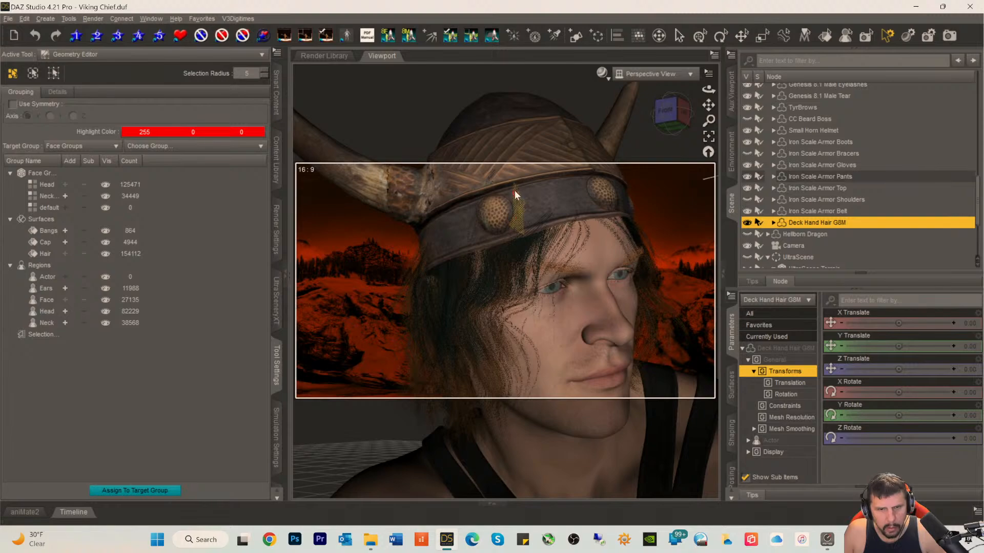
pyautogui.moveTo(515, 185); pyautogui.dragTo(521, 210)
pyautogui.rightClick(519, 219)
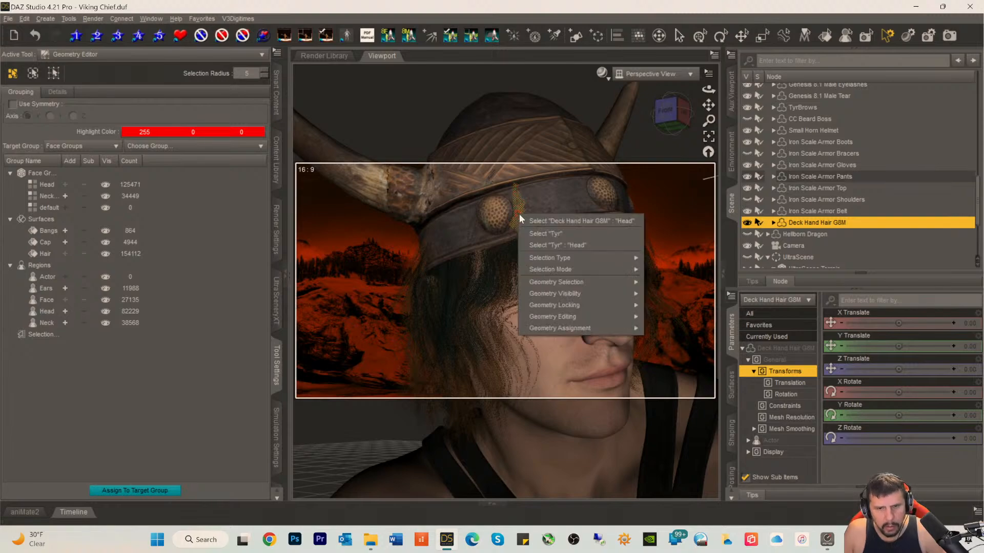
pyautogui.moveTo(564, 318)
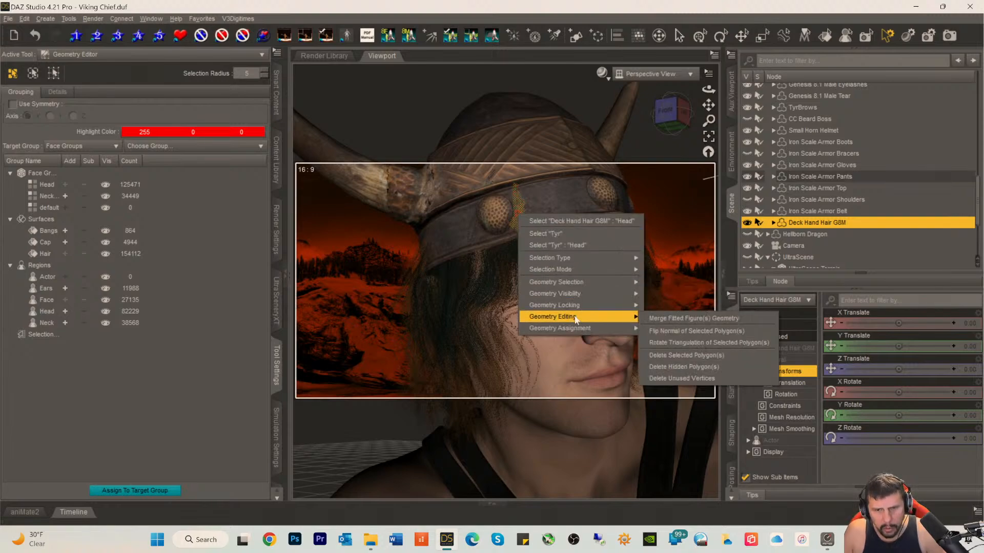
pyautogui.click(684, 355)
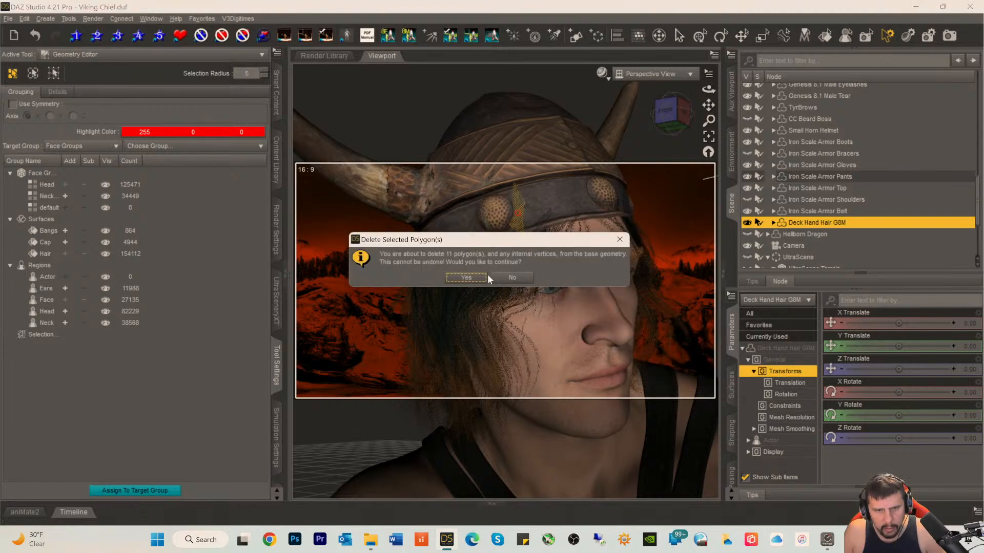
pyautogui.click(464, 277)
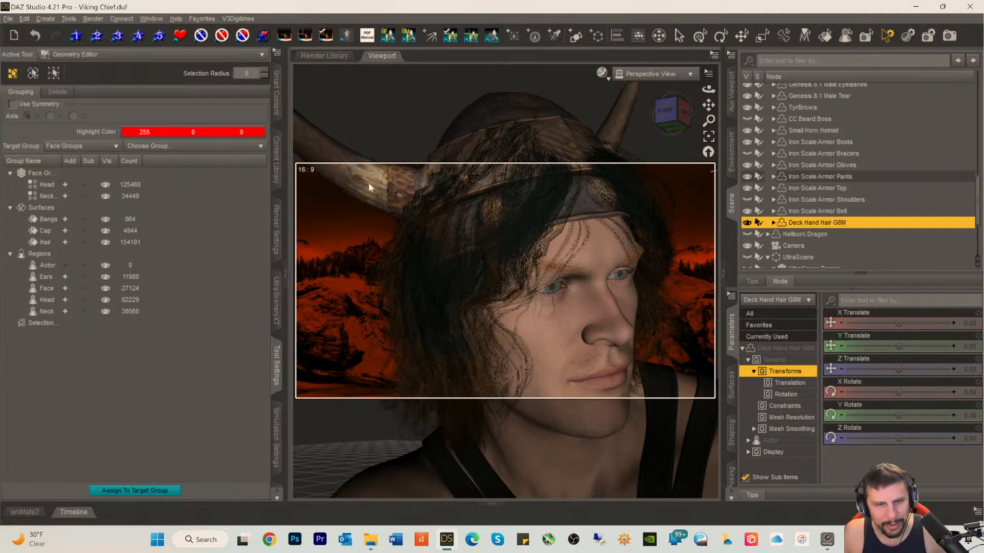
# - Undo the last polygon selection and select a wider patch of hair polygons covering the helmet's front brim
pyautogui.click(25, 22)
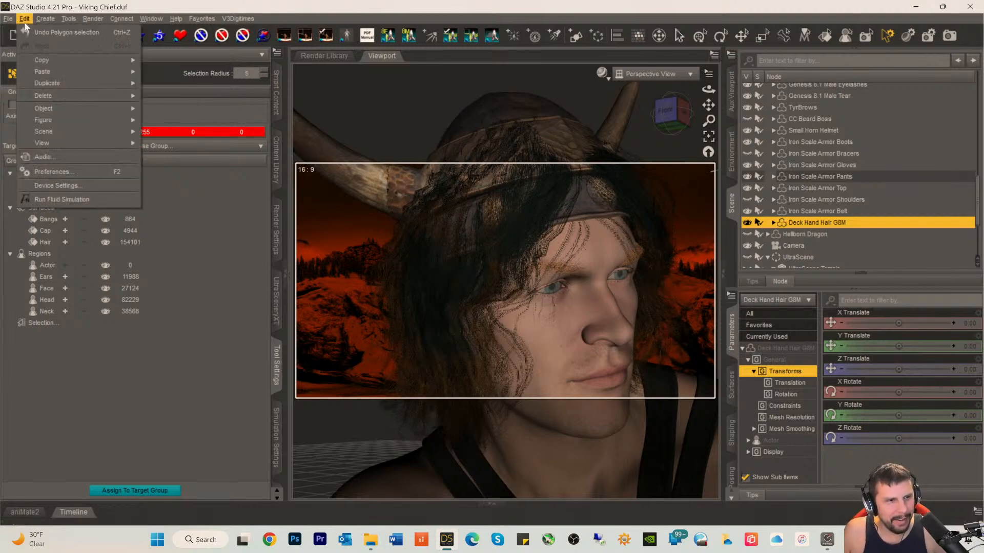
pyautogui.click(39, 32)
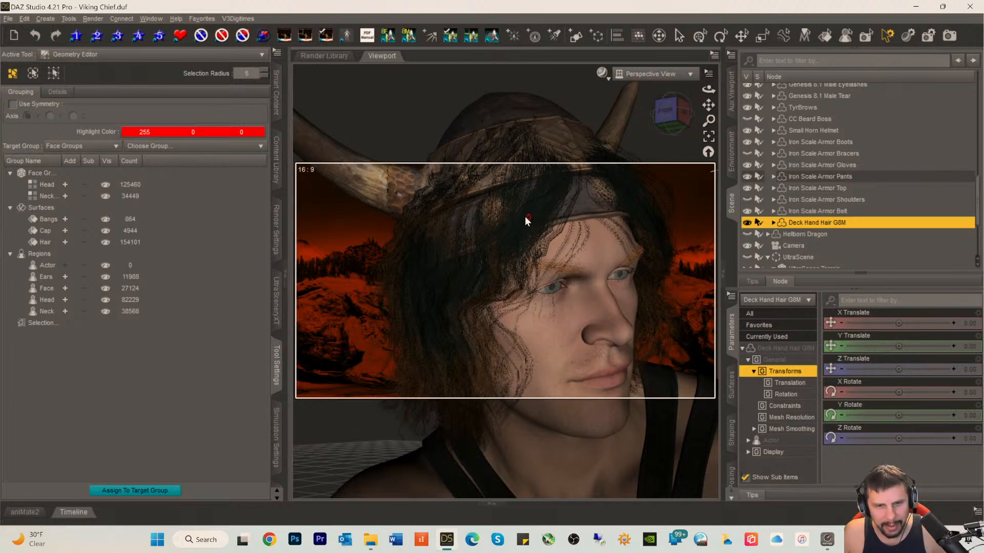
pyautogui.moveTo(499, 216)
pyautogui.mouseDown()
pyautogui.moveTo(557, 203)
pyautogui.moveTo(540, 216)
pyautogui.mouseUp()
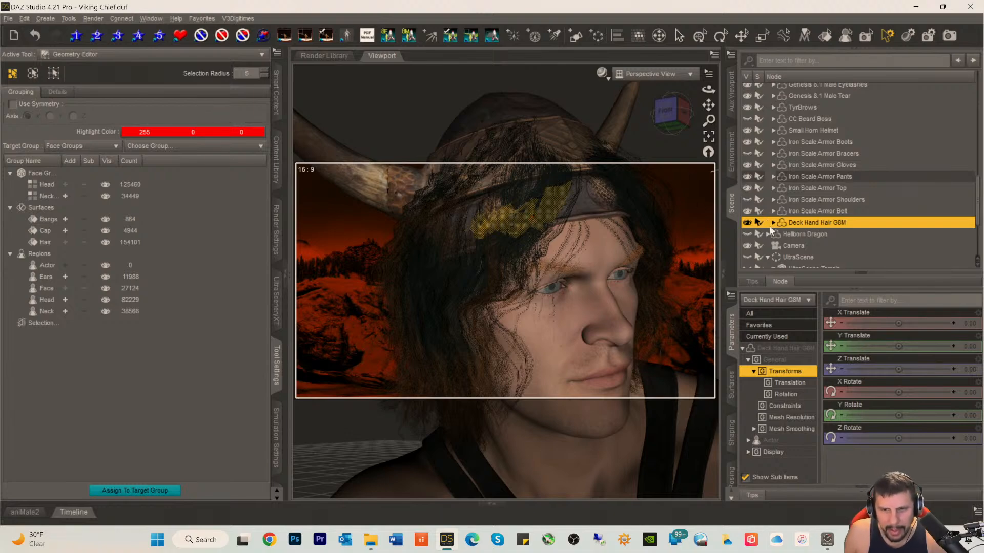
# - Delete the whole Deck Hand Hair G8M figure from the scene
pyautogui.press('Delete')
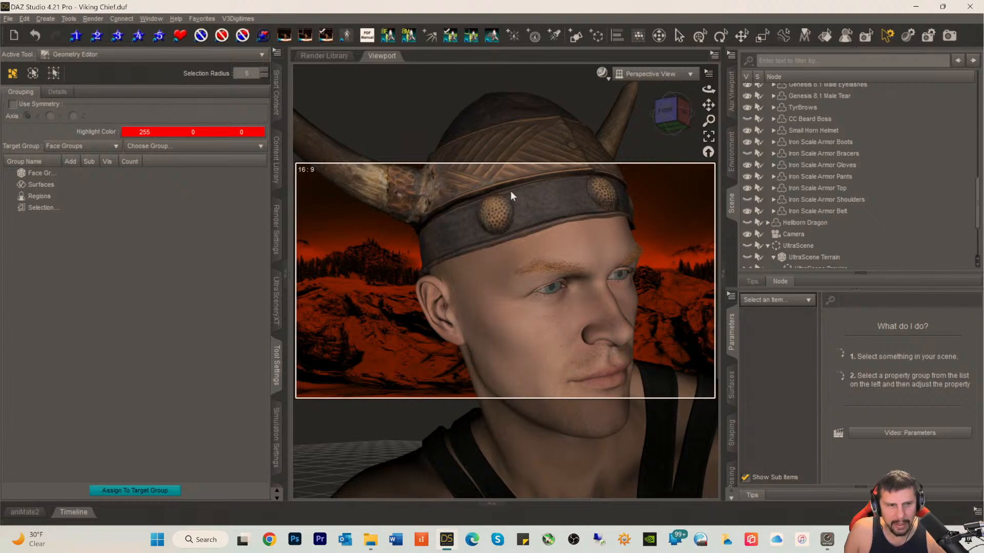
# - List the Long hair products in Smart Content with the "deck" search filter cleared
pyautogui.click(276, 92)
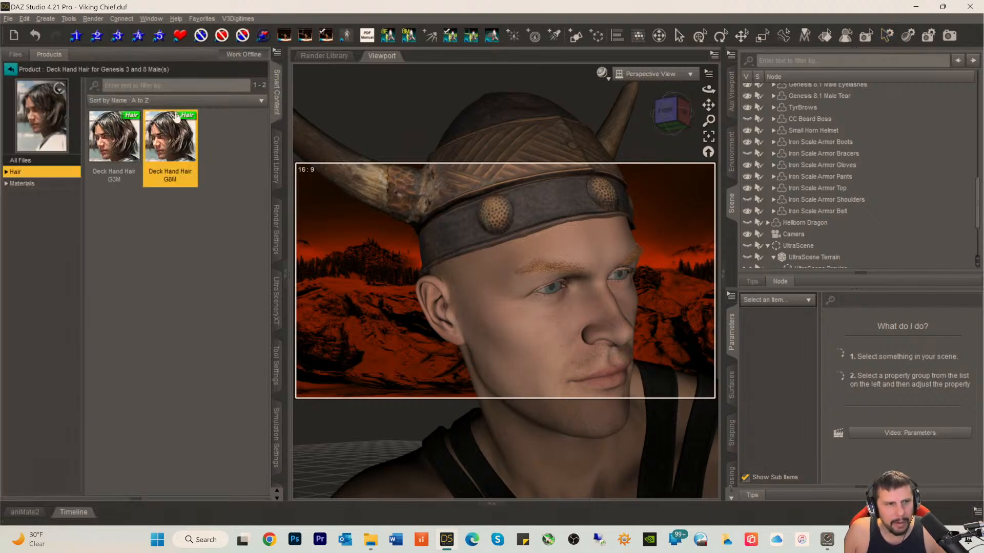
pyautogui.click(11, 69)
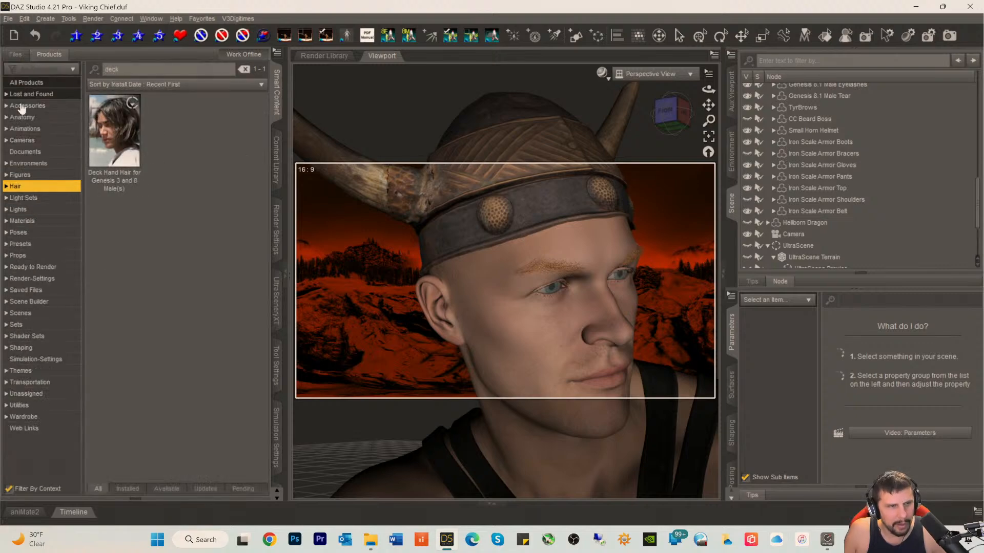
pyautogui.click(6, 186)
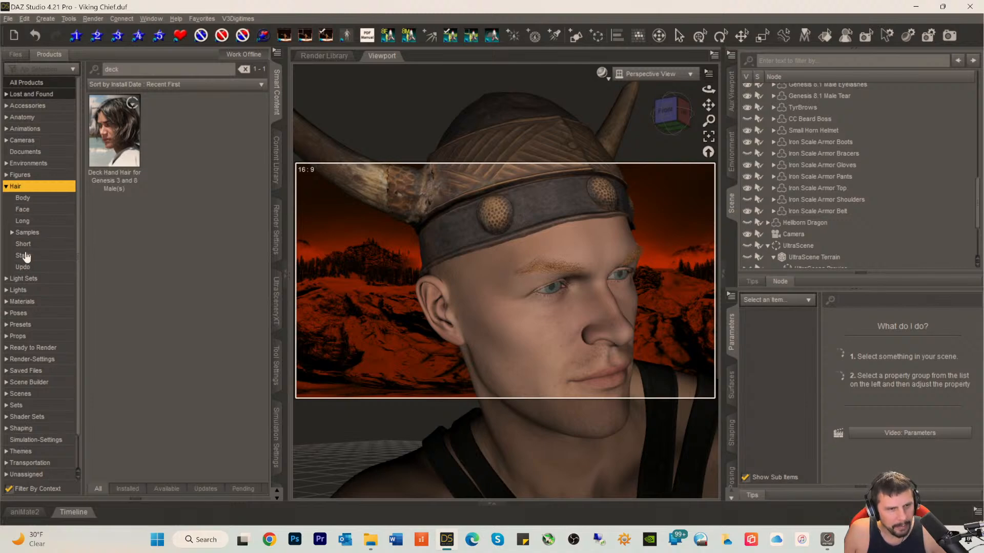
pyautogui.click(23, 221)
pyautogui.moveTo(121, 69); pyautogui.dragTo(35, 79)
pyautogui.press('BackSpace')
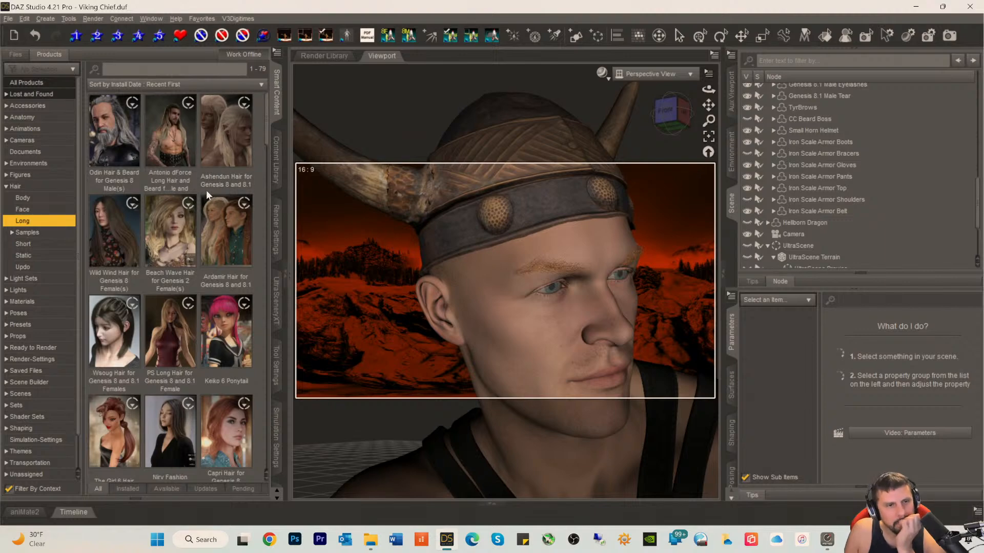
# - Find and open the M3D Warrior Hair, Scars, and Makeup Kit for Genesis 8 Males among the Long hair products
pyautogui.scroll(-2, 204, 180)
pyautogui.scroll(-4, 204, 181)
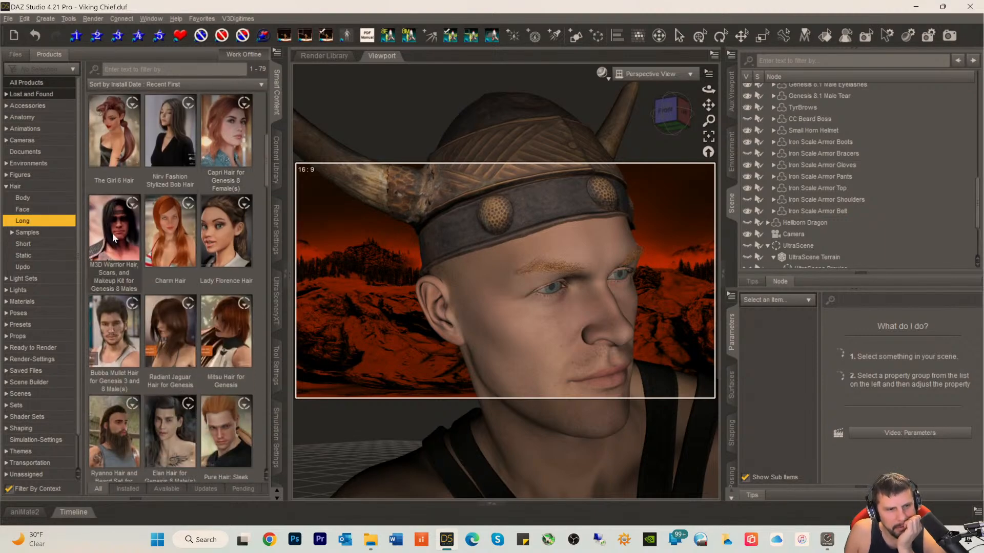
pyautogui.moveTo(112, 232)
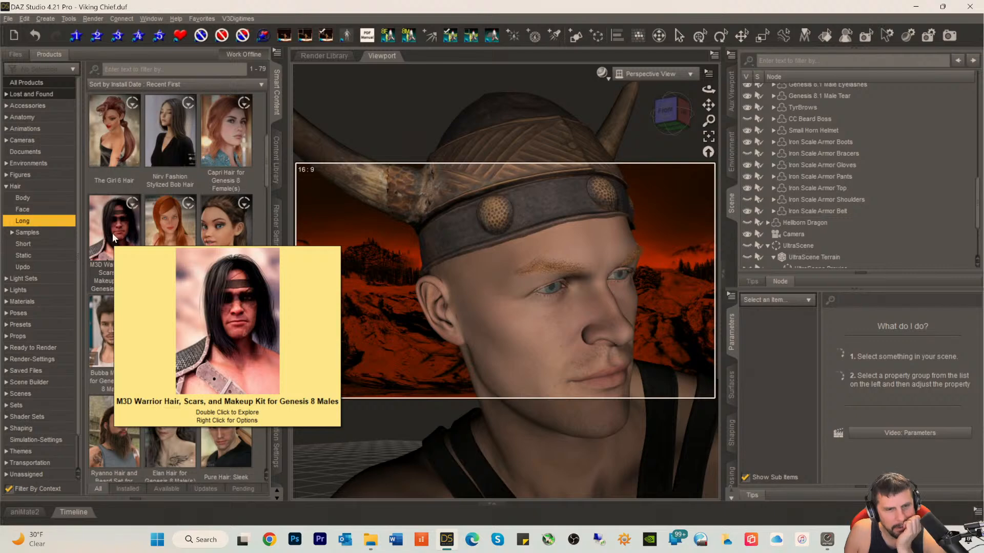
pyautogui.doubleClick(112, 233)
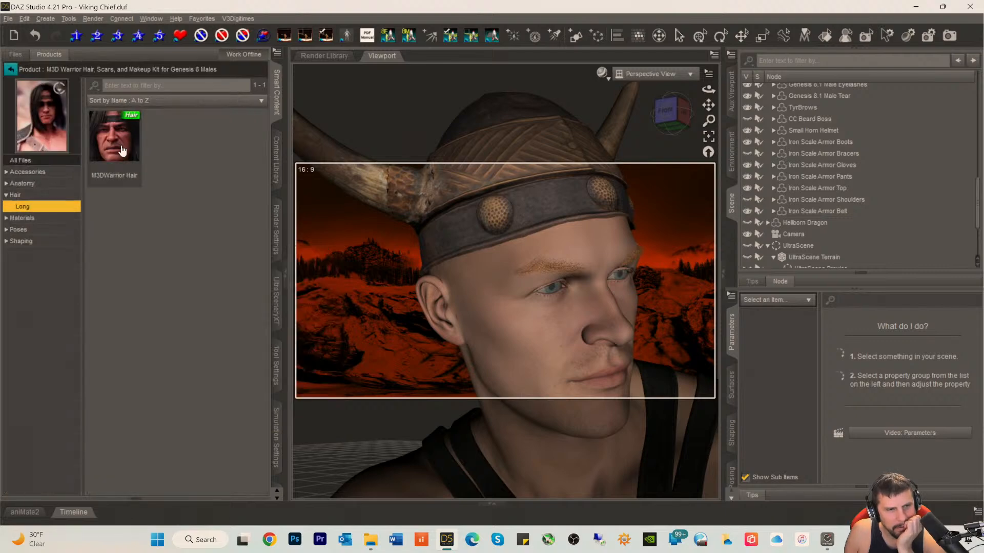
# - Select the Tyr figure in the scene and load M3DWarrior Hair onto him
pyautogui.moveTo(122, 149)
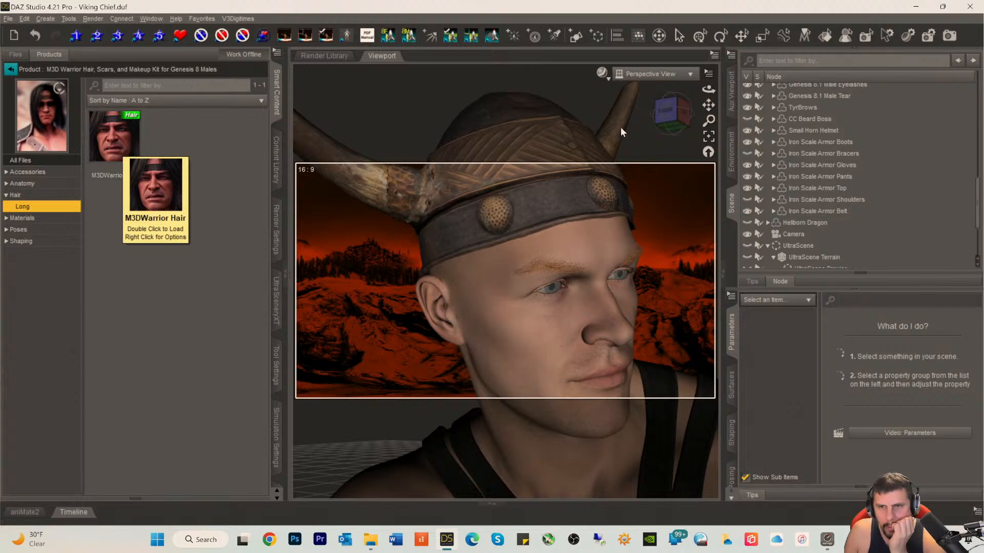
pyautogui.scroll(2, 802, 167)
pyautogui.scroll(3, 801, 162)
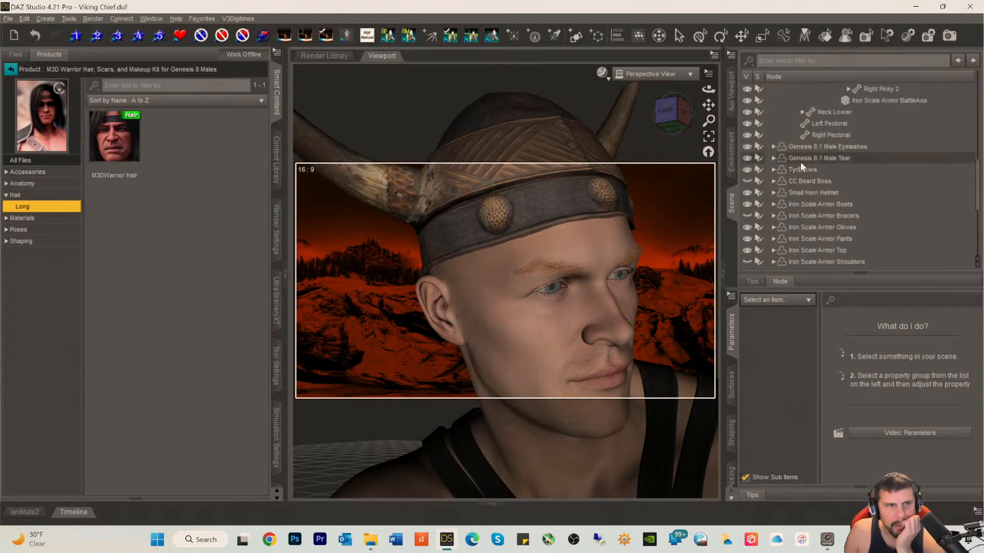
pyautogui.scroll(-3, 800, 162)
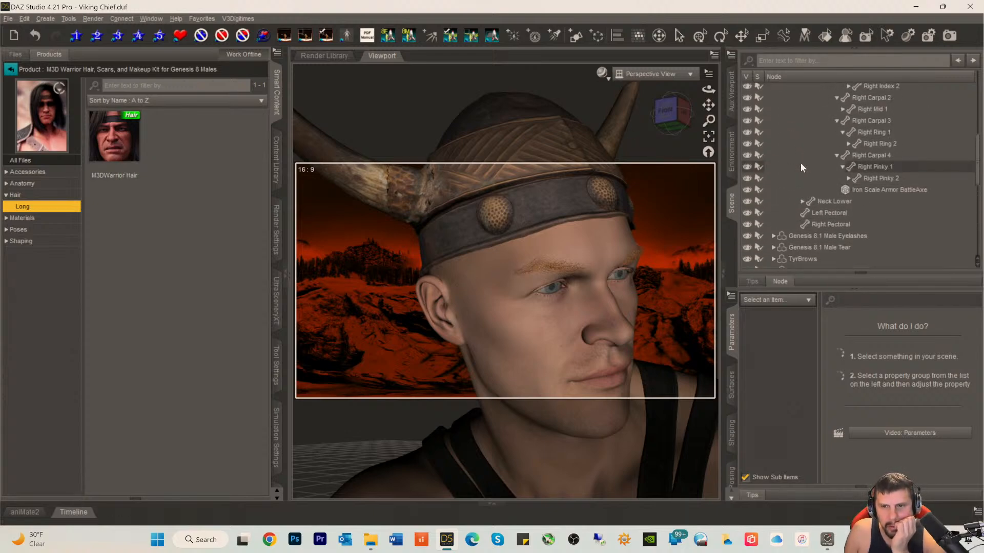
pyautogui.scroll(12, 798, 169)
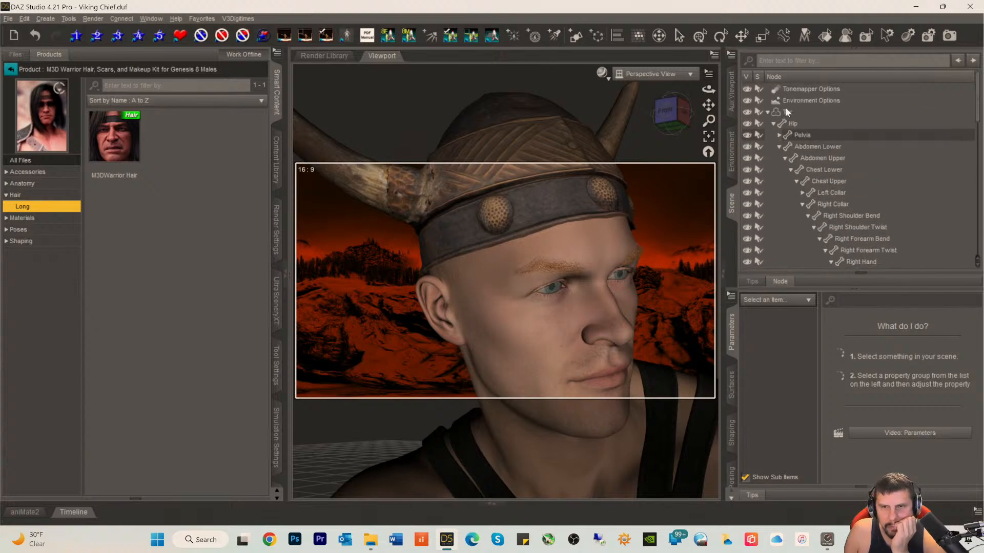
pyautogui.click(784, 111)
pyautogui.doubleClick(110, 141)
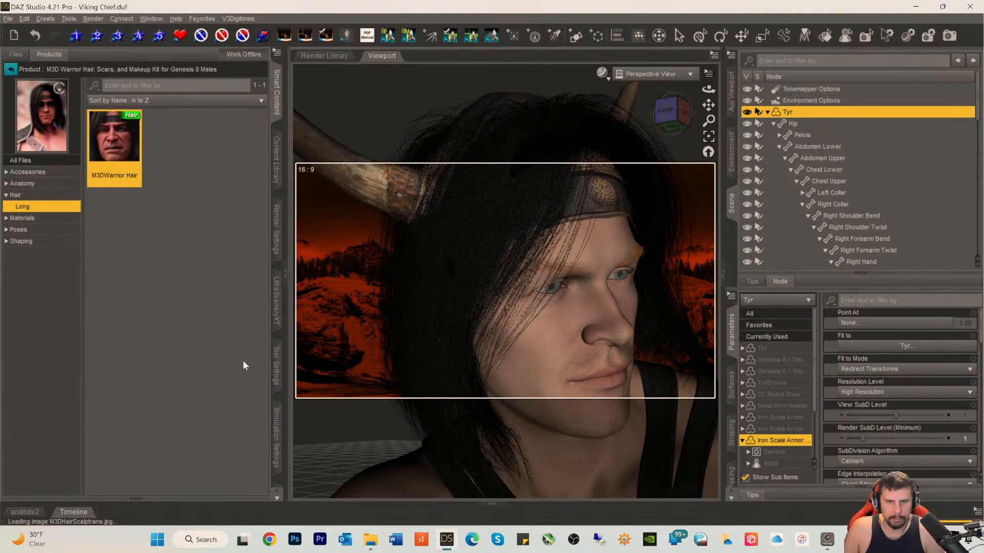
# - List the kit's materials down to the M3DWWH hair colors and select M3DWarrior Hair in the scene
pyautogui.scroll(-6, 432, 339)
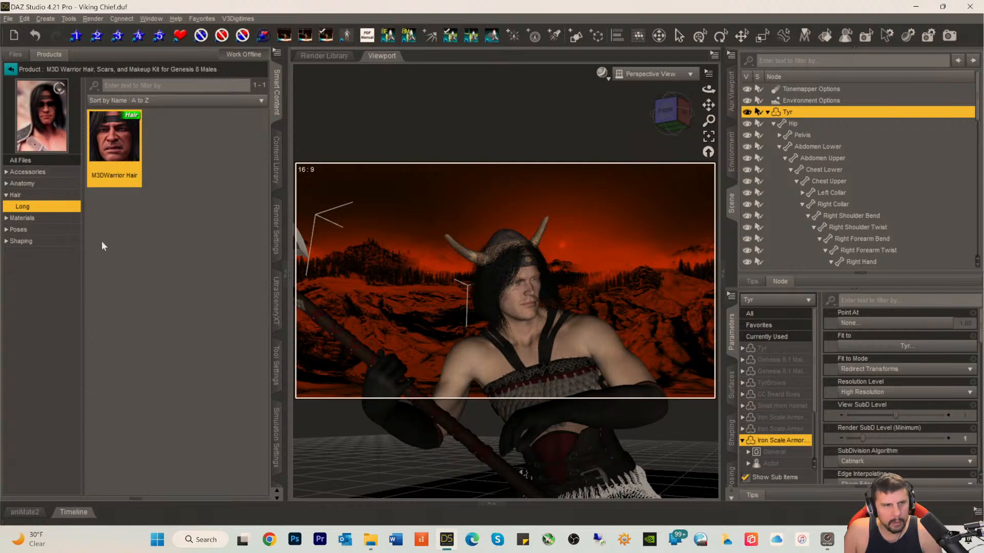
pyautogui.click(23, 218)
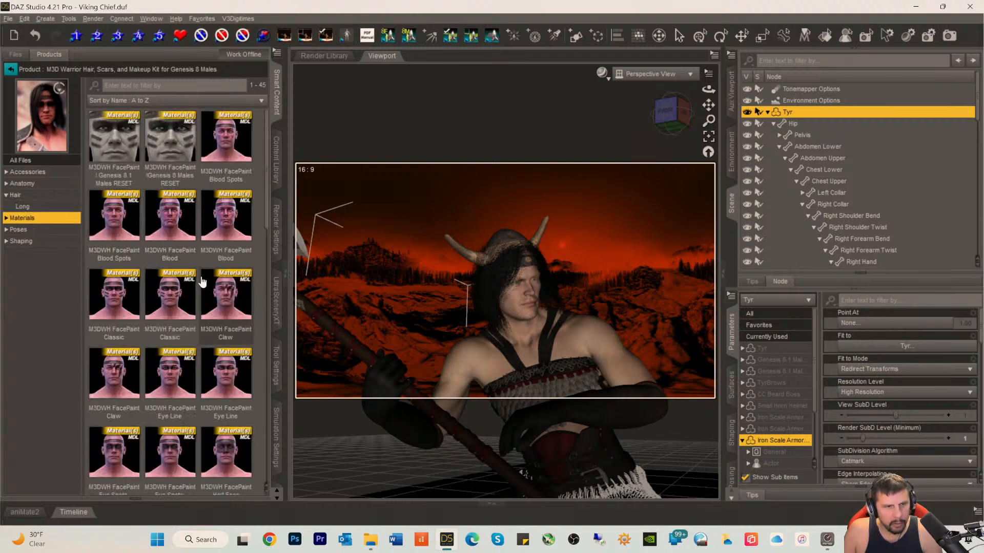
pyautogui.scroll(-8, 200, 287)
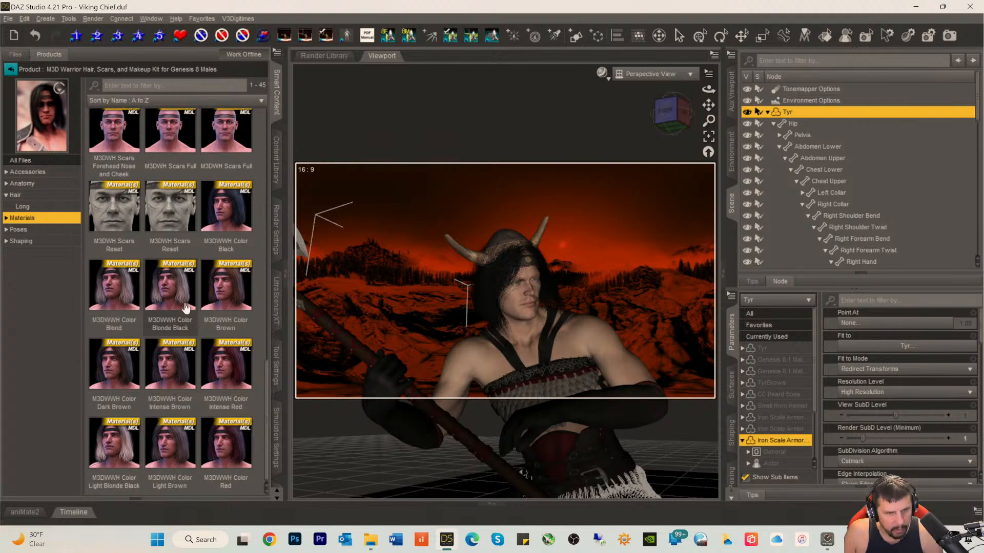
pyautogui.moveTo(230, 305)
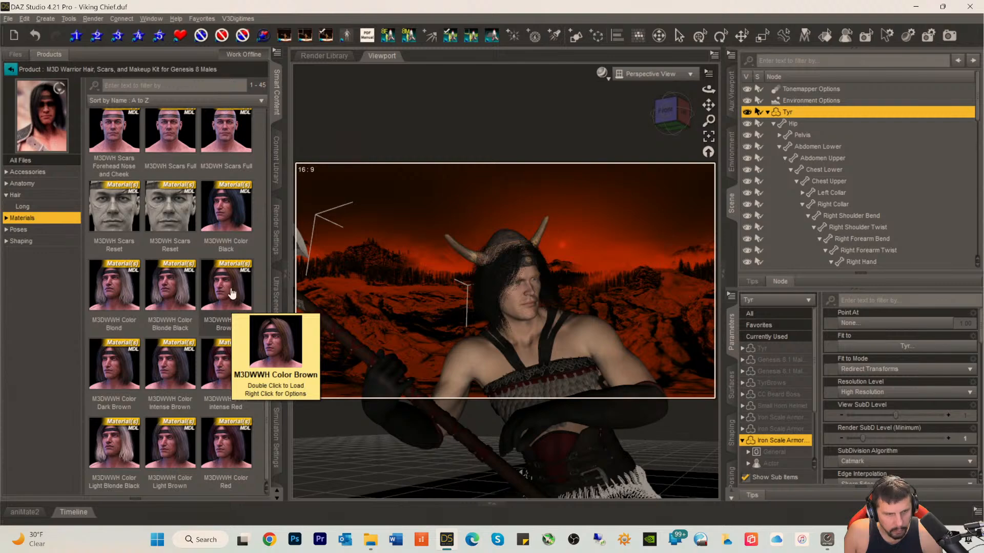
pyautogui.click(230, 293)
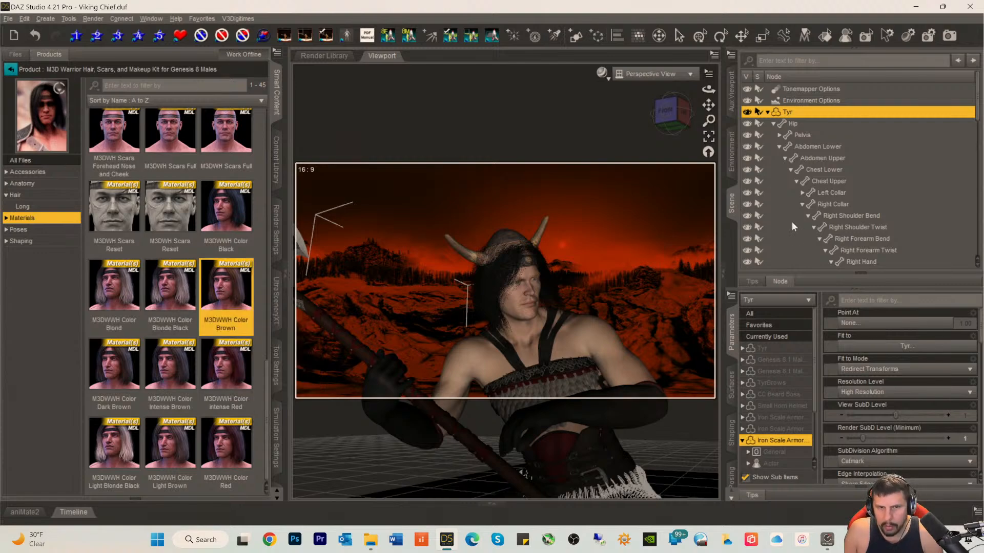
pyautogui.scroll(-10, 792, 226)
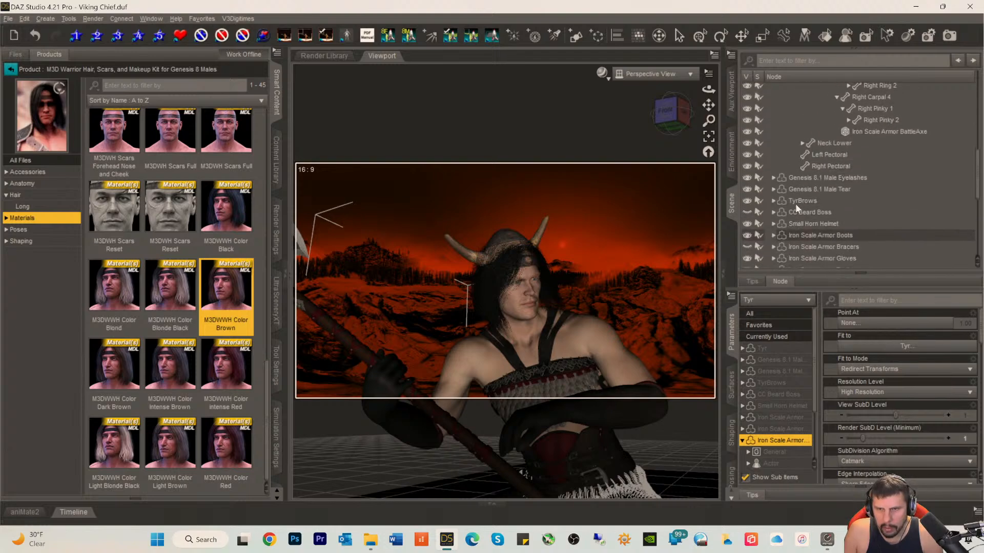
pyautogui.scroll(-5, 800, 216)
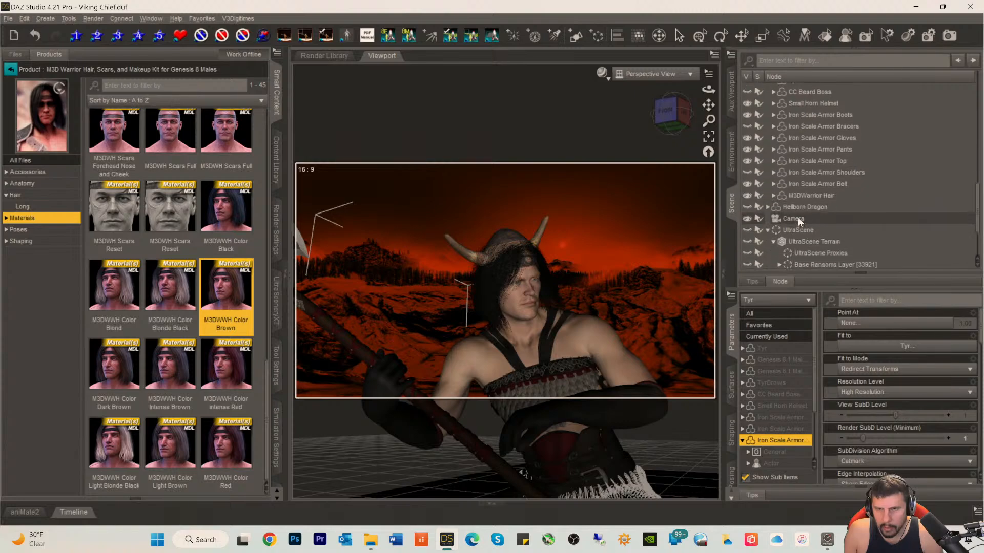
pyautogui.click(801, 194)
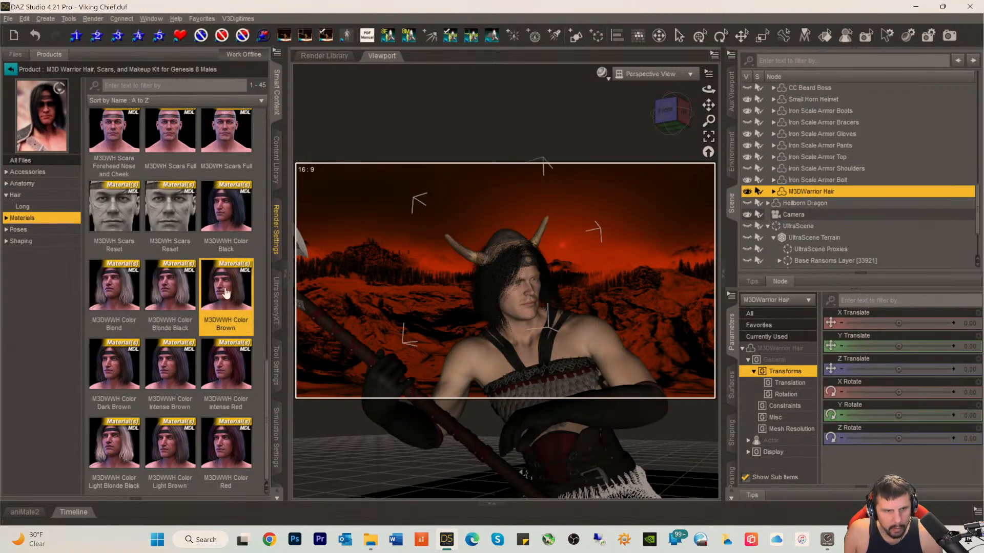
# - Try the M3DWWH Brown and Intense Brown colors on the selected hair and settle on Light Brown
pyautogui.doubleClick(226, 292)
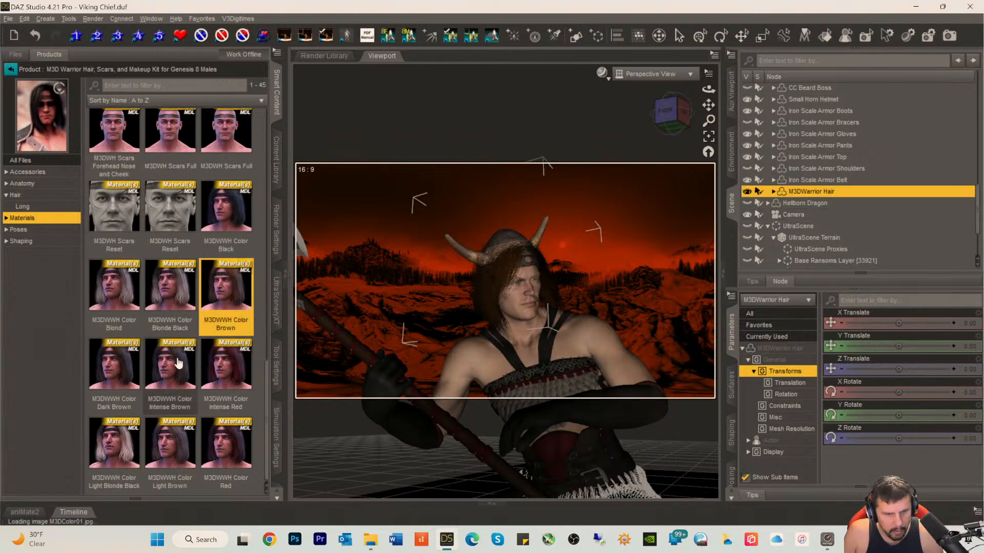
pyautogui.doubleClick(172, 377)
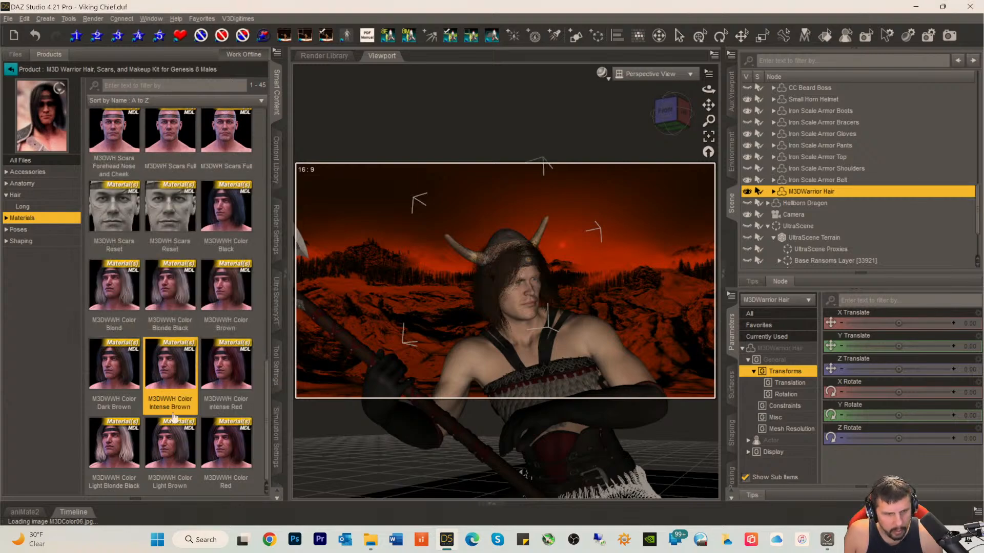
pyautogui.click(172, 437)
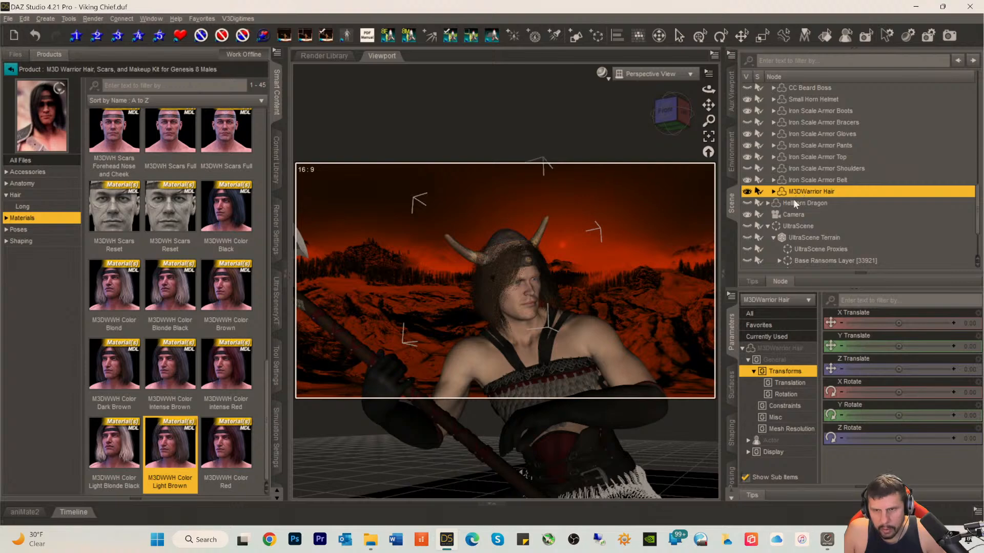
# - Select CC Beard Boss in the scene and make the beard visible
pyautogui.scroll(1, 805, 192)
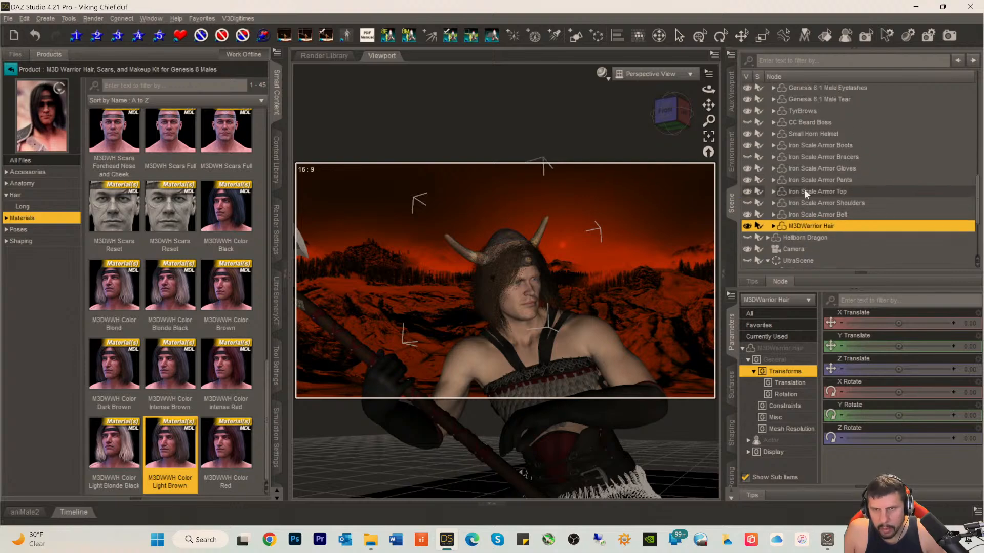
pyautogui.scroll(1, 805, 192)
pyautogui.click(806, 148)
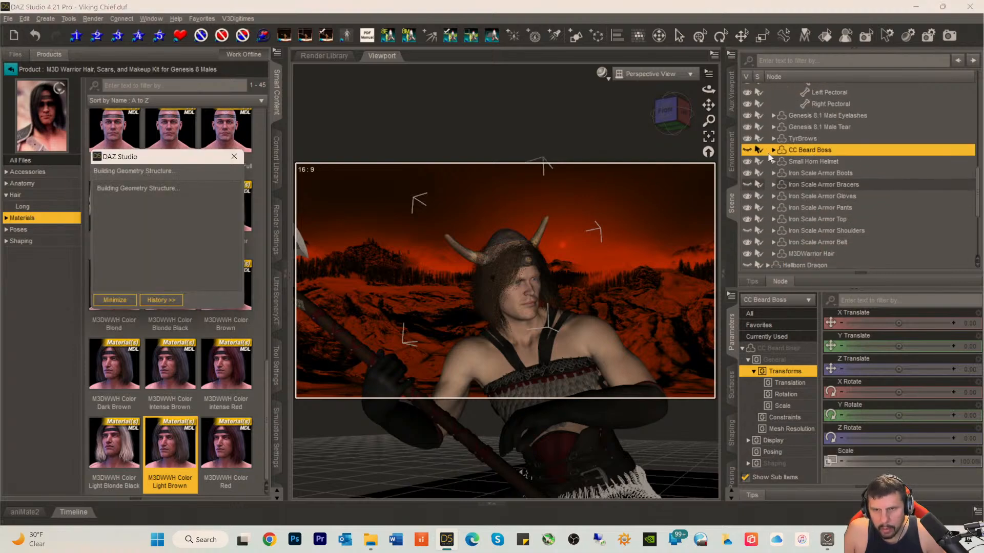
pyautogui.click(747, 150)
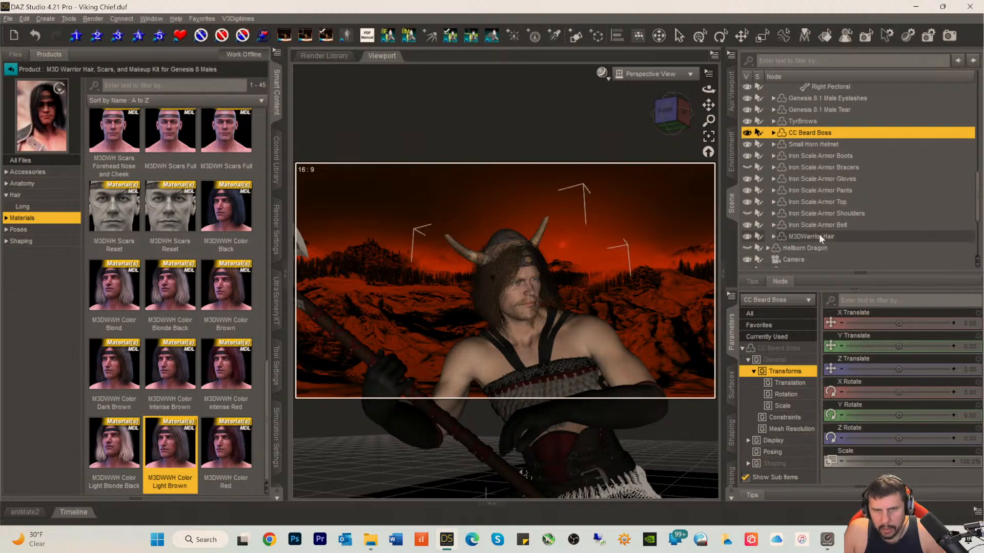
# - Activate the Mesh Grabber and select a face of M3DWarrior Hair on the side of the head between the horn and the front stud
pyautogui.scroll(-1, 820, 233)
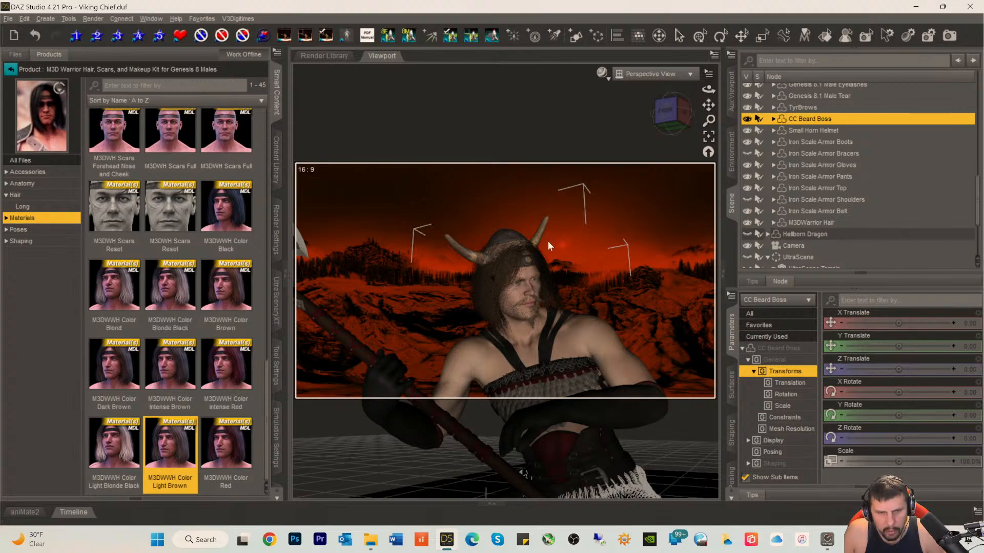
pyautogui.scroll(6, 548, 242)
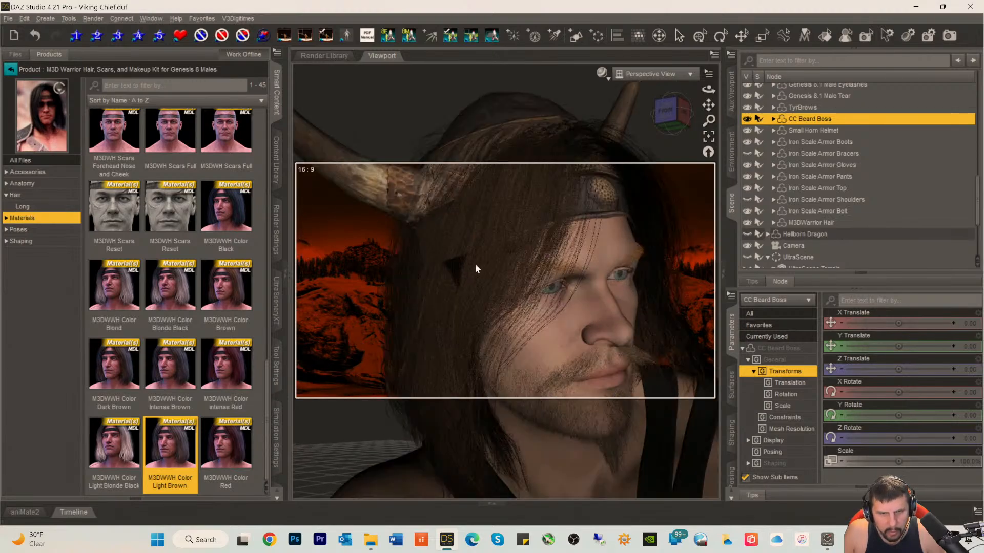
pyautogui.moveTo(665, 115)
pyautogui.mouseDown()
pyautogui.moveTo(691, 114)
pyautogui.moveTo(665, 112)
pyautogui.mouseUp()
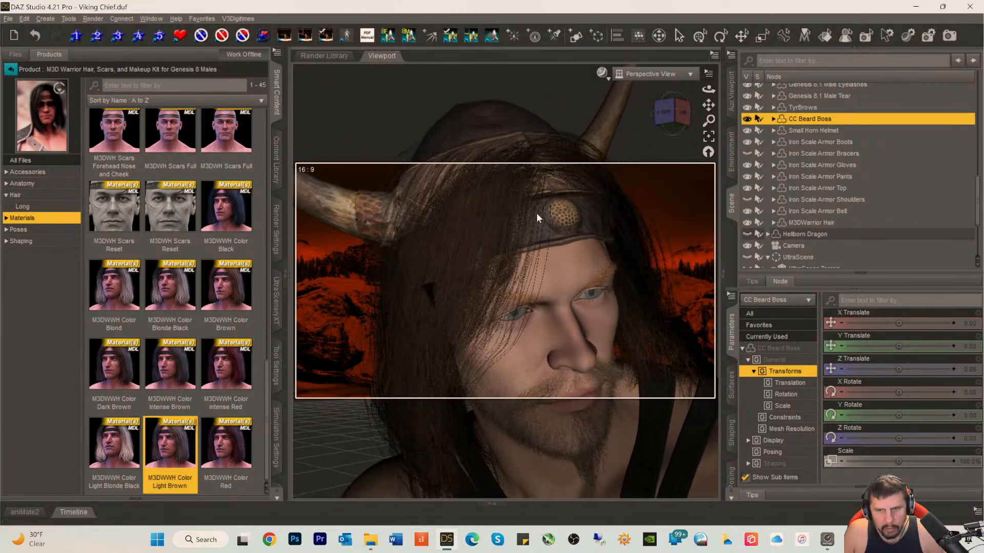
pyautogui.click(276, 370)
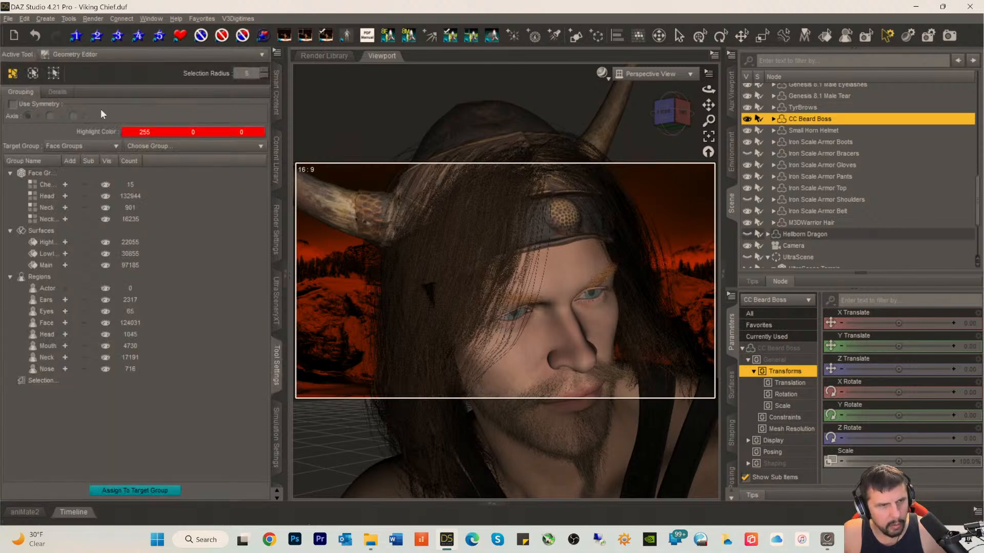
pyautogui.click(95, 61)
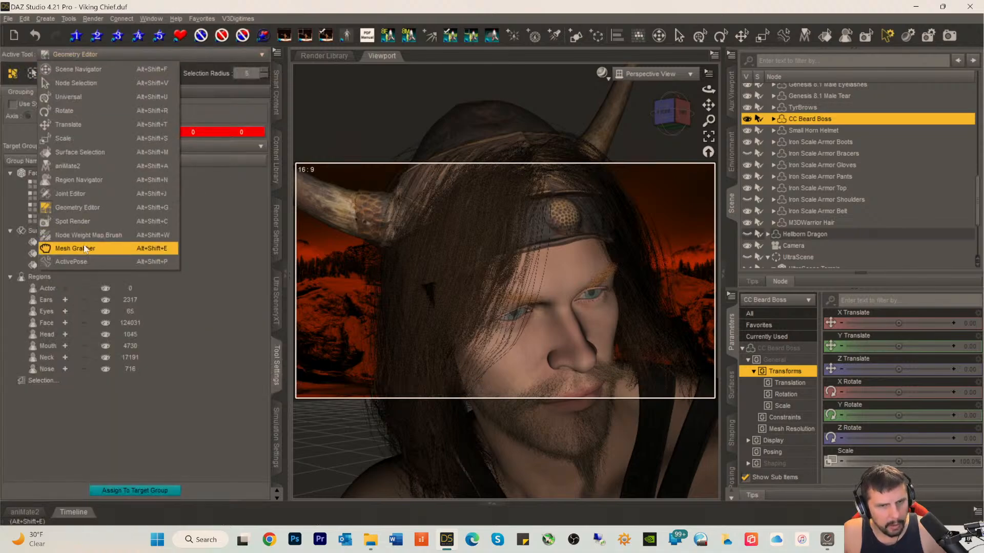
pyautogui.click(92, 247)
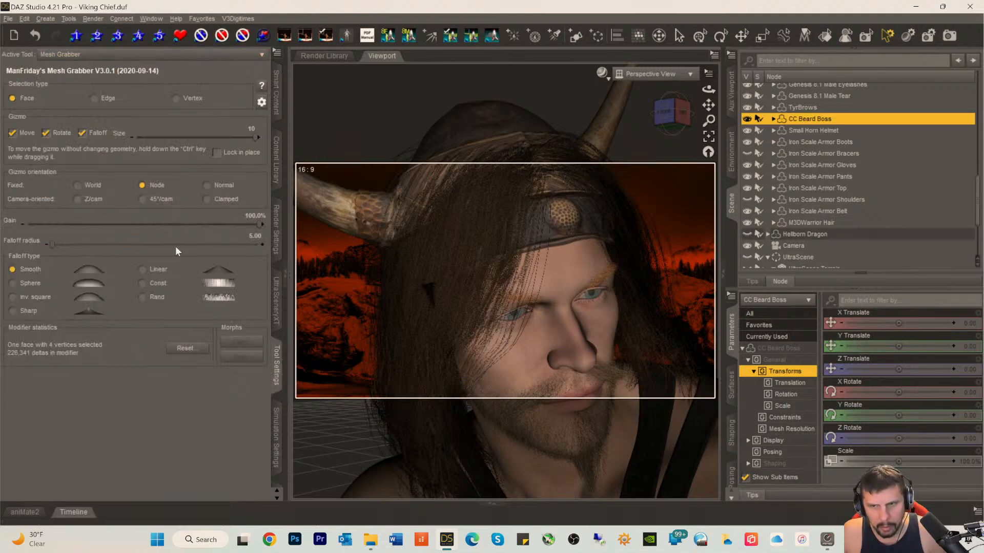
pyautogui.click(804, 222)
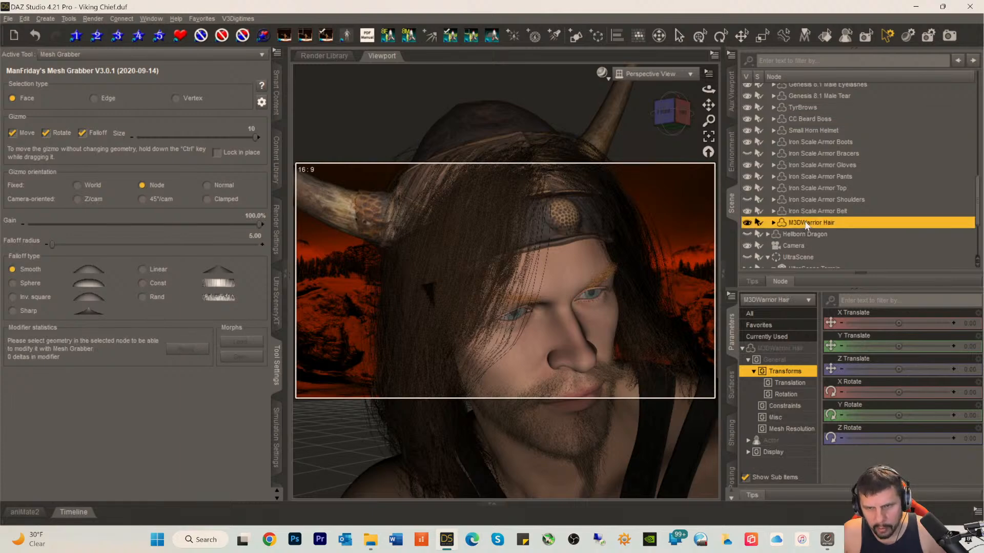
pyautogui.click(461, 242)
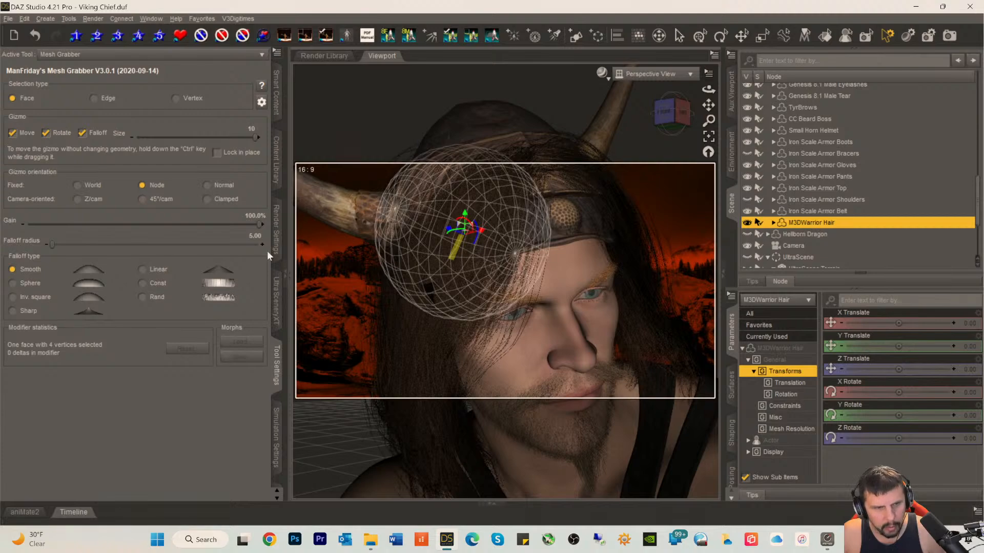
# - Select a different hair face for the Mesh Grabber, over the helmet's front brim beside the round stud
pyautogui.click(251, 237)
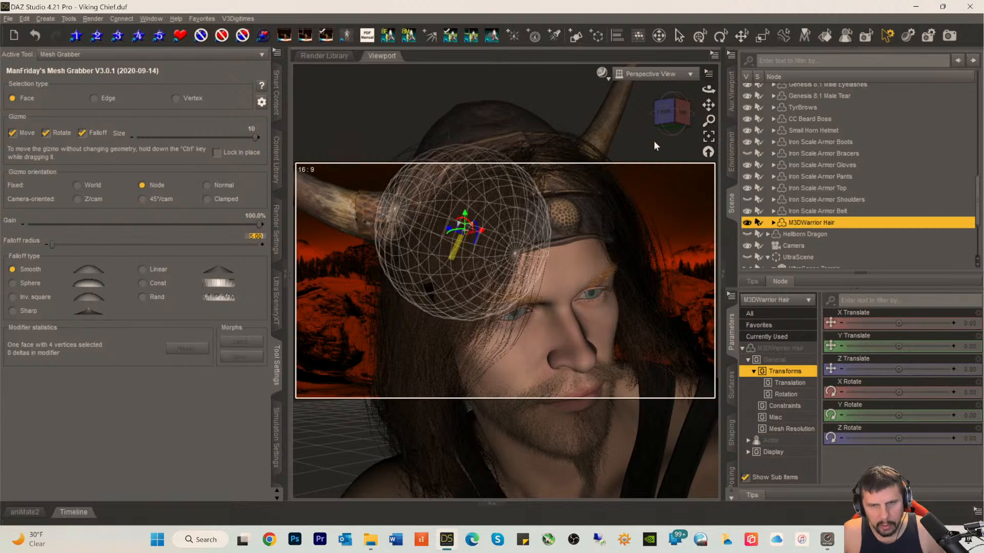
pyautogui.moveTo(674, 112); pyautogui.dragTo(639, 150)
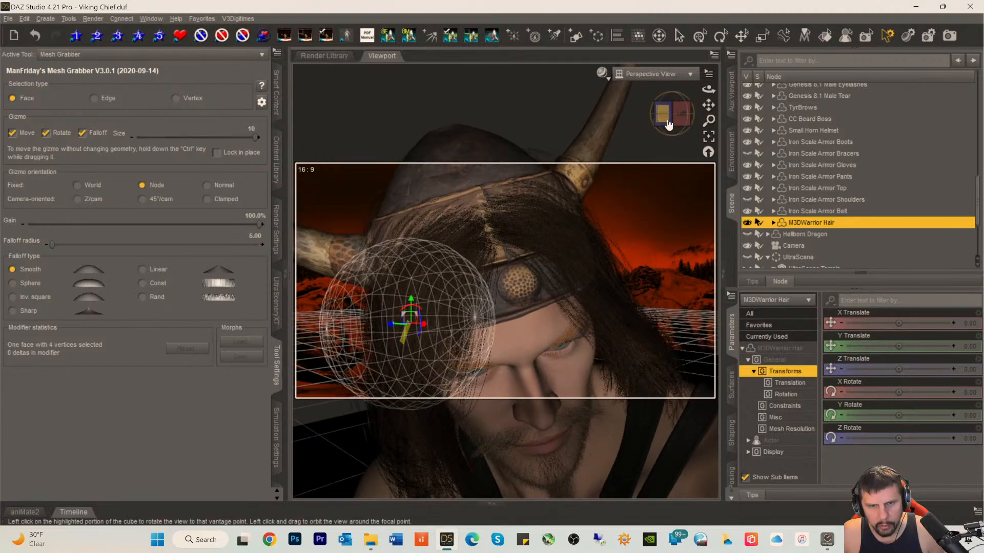
pyautogui.moveTo(668, 120); pyautogui.dragTo(672, 95)
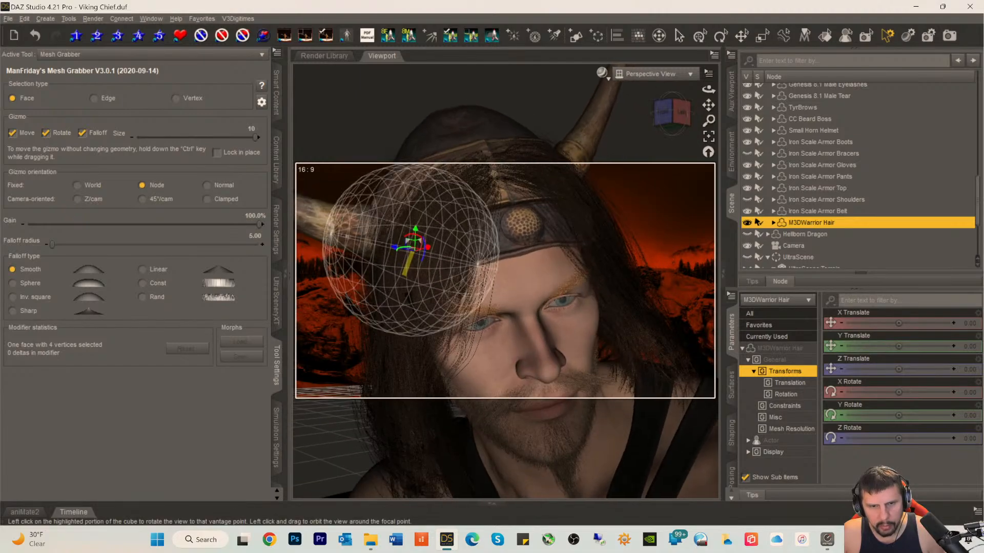
pyautogui.click(561, 201)
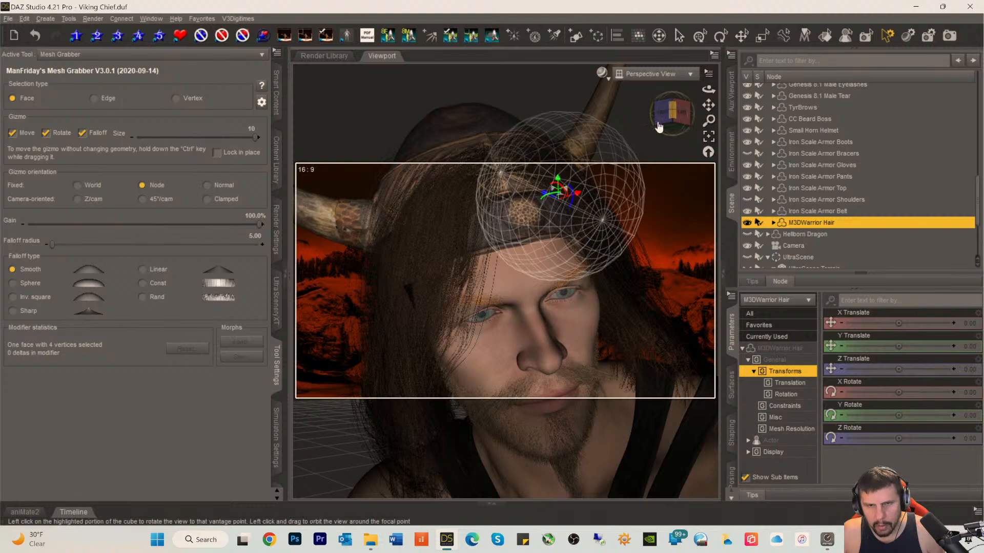
# - Activate the Geometry Editor and select the M3DWarrior Hair faces that cover the helmet above its lower rim
pyautogui.click(72, 54)
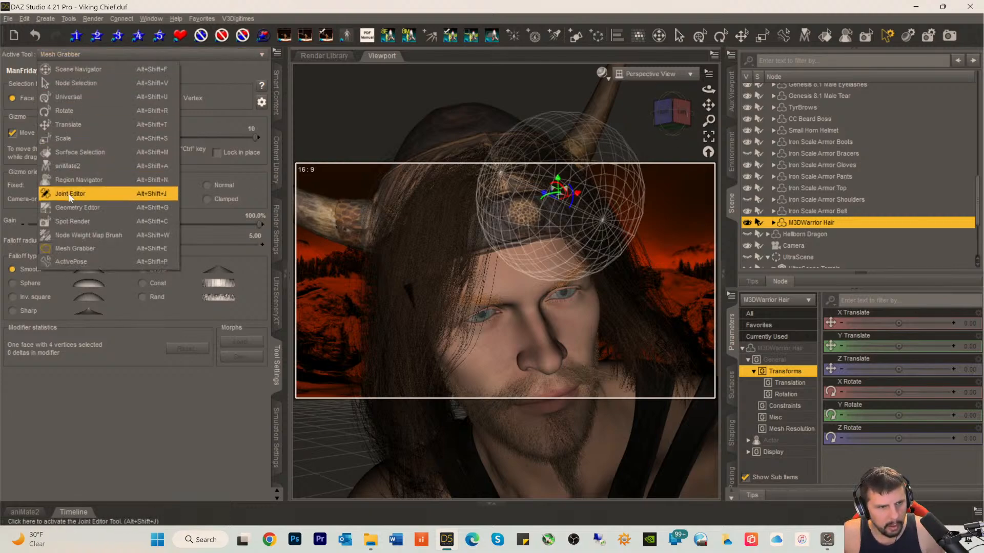
pyautogui.click(70, 208)
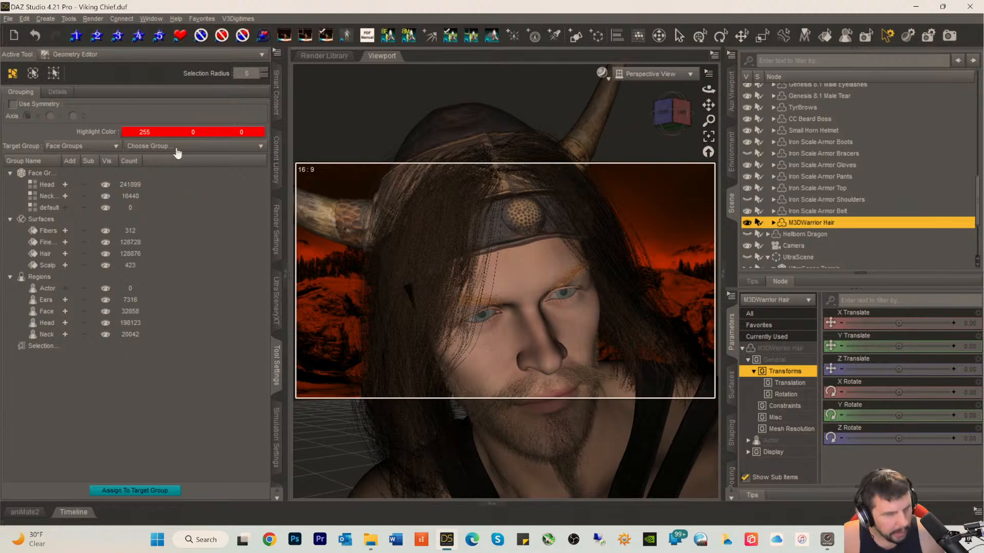
pyautogui.moveTo(672, 114); pyautogui.dragTo(684, 121)
pyautogui.scroll(-3, 595, 195)
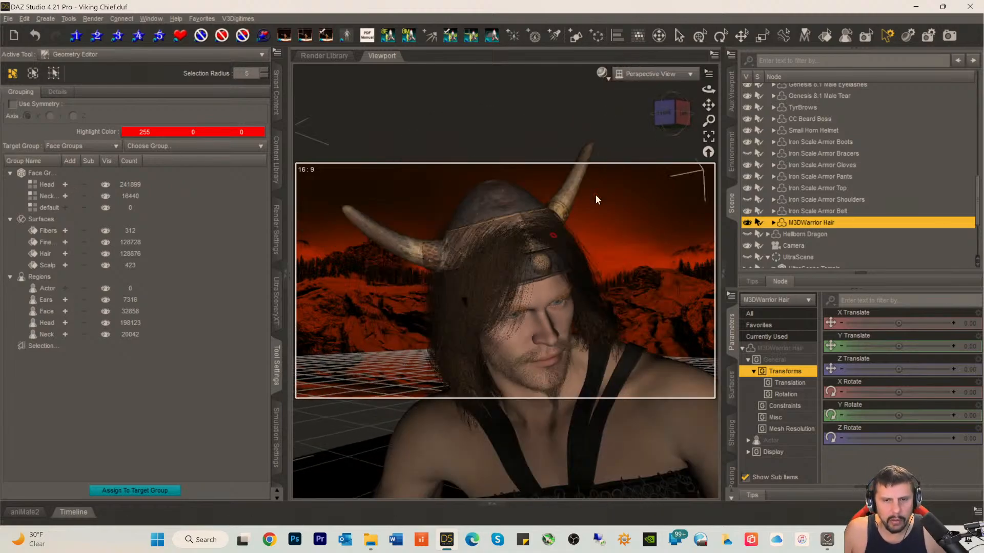
pyautogui.scroll(2, 568, 204)
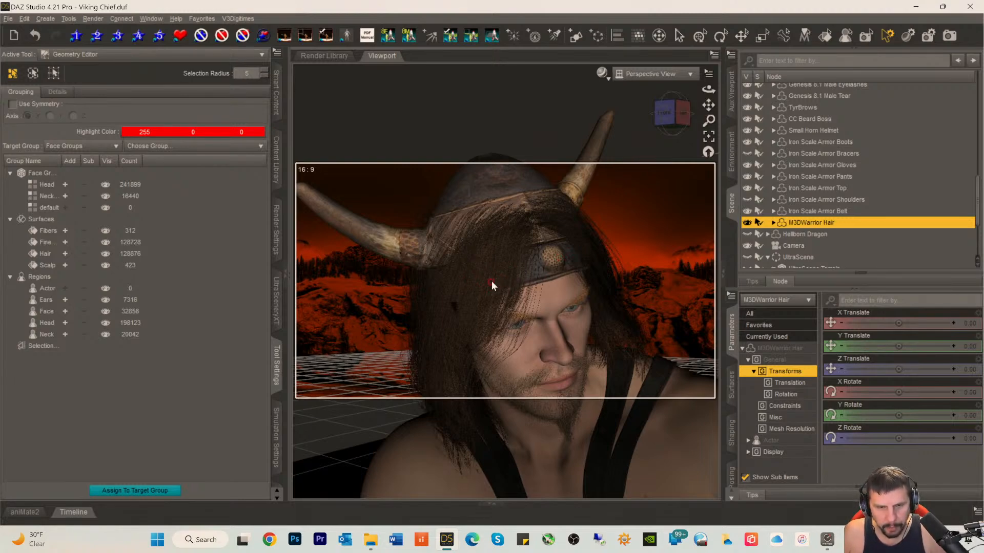
pyautogui.rightClick(503, 269)
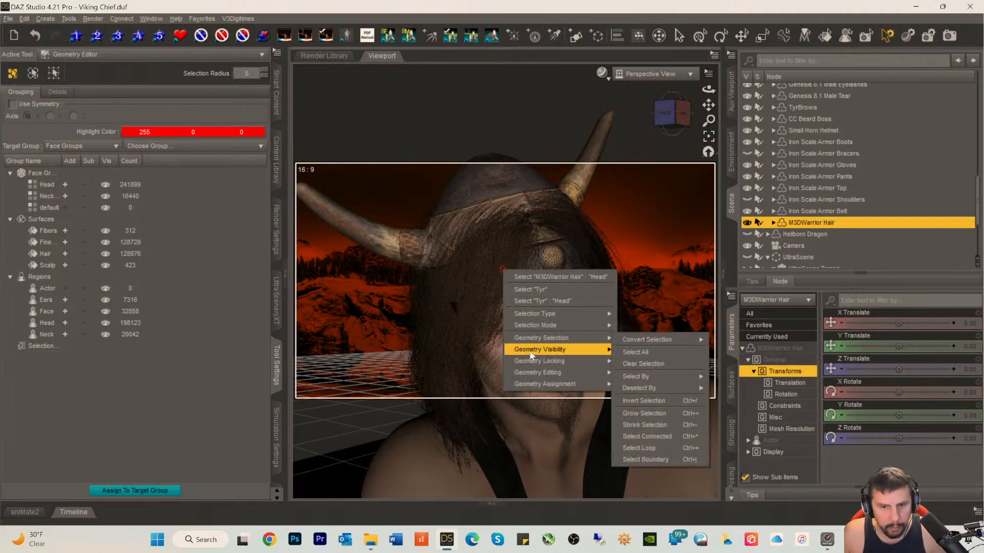
pyautogui.moveTo(531, 353)
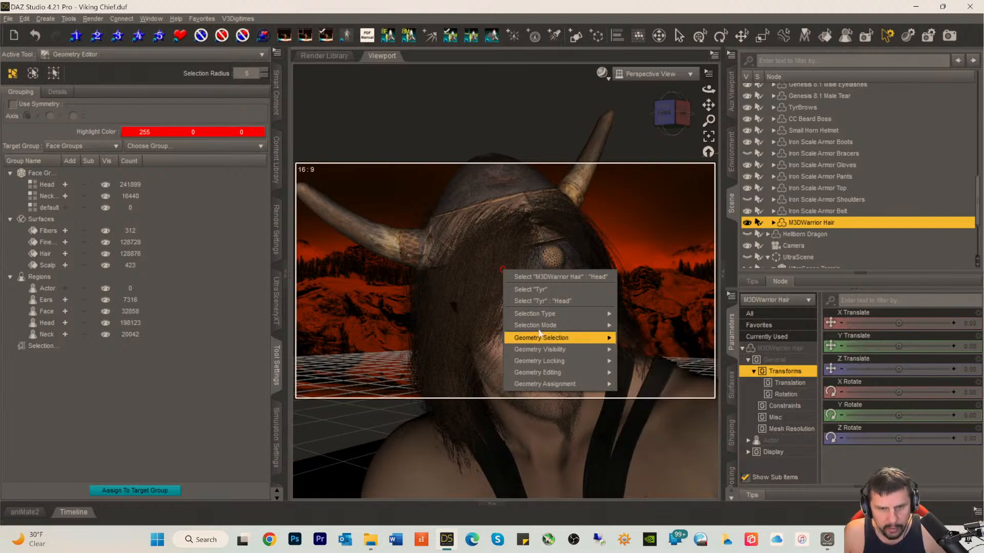
pyautogui.click(634, 339)
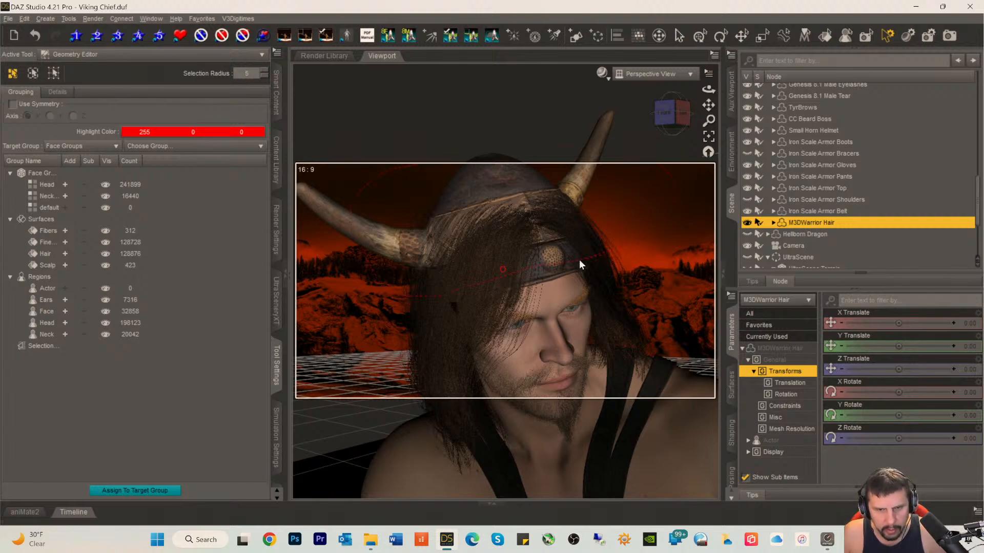
pyautogui.doubleClick(537, 256)
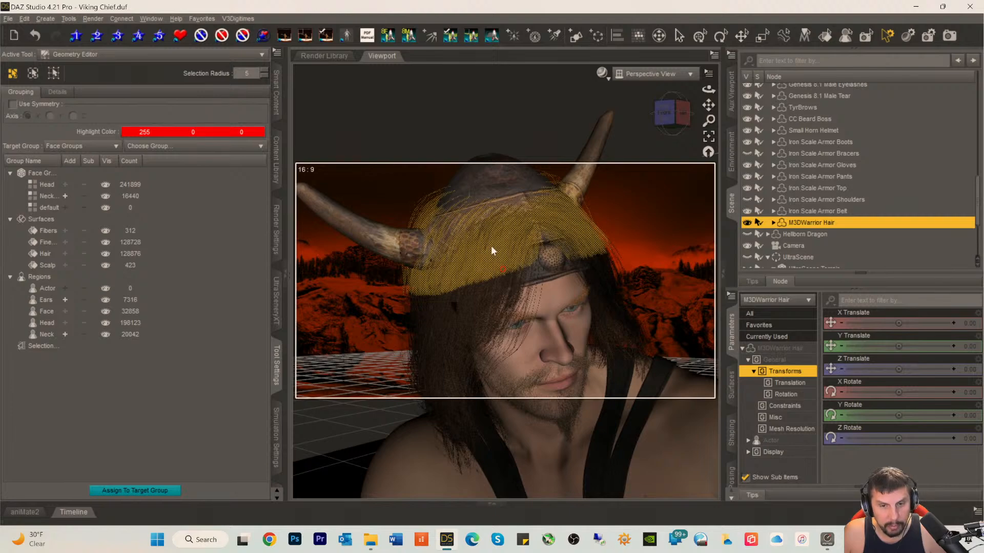
# - Hide the selected hair faces over the helmet and select the leftover faces beside the round front stud
pyautogui.rightClick(511, 225)
pyautogui.moveTo(564, 320)
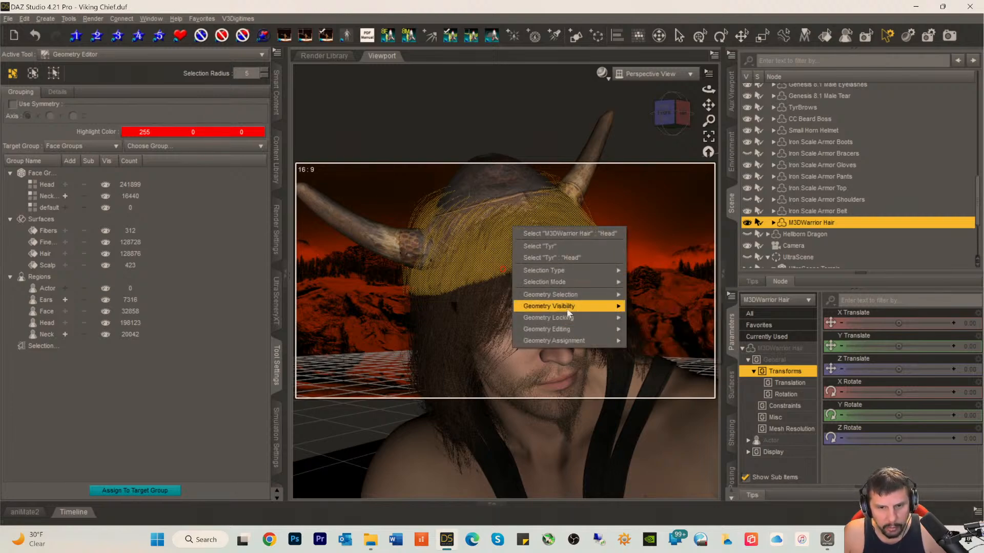
pyautogui.click(660, 308)
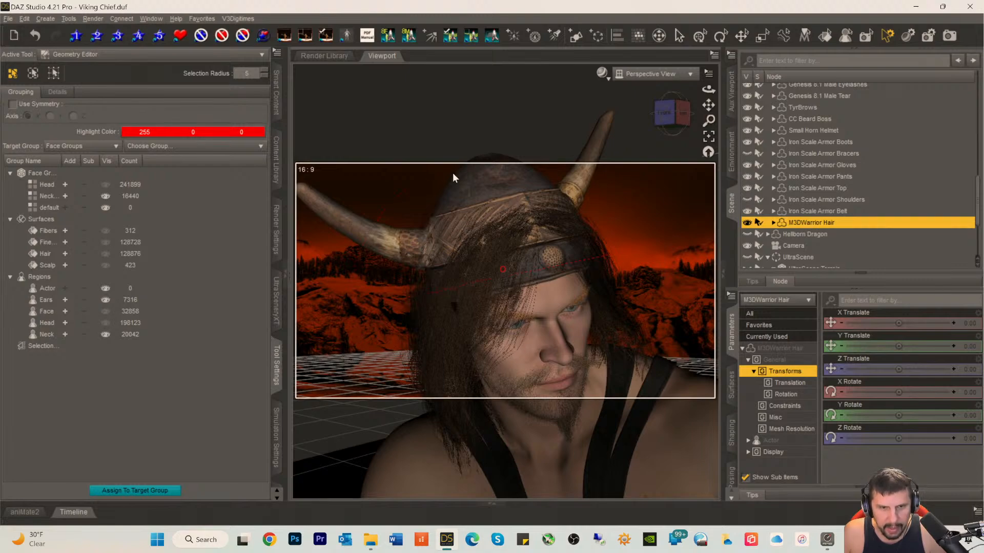
pyautogui.click(635, 253)
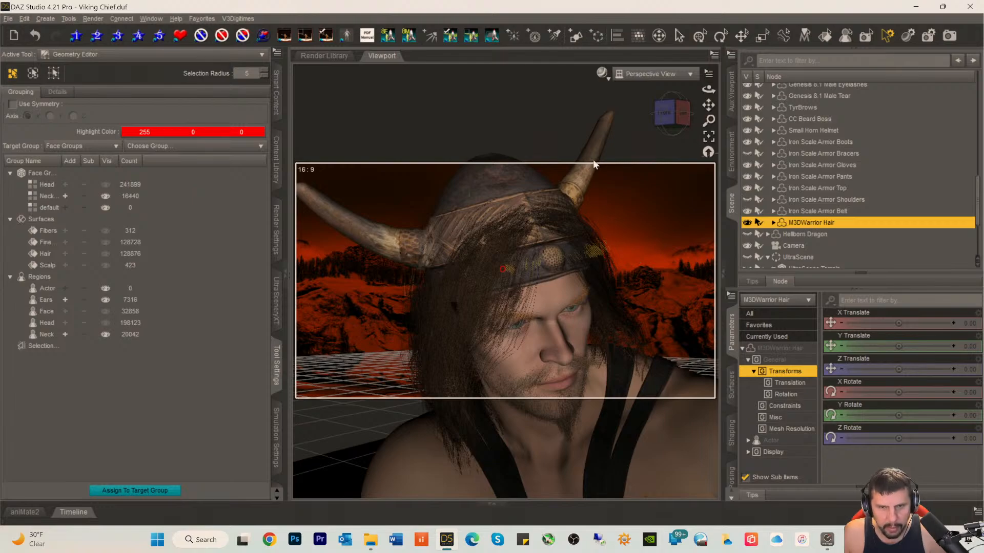
pyautogui.moveTo(665, 127)
pyautogui.mouseDown()
pyautogui.moveTo(693, 126)
pyautogui.moveTo(651, 126)
pyautogui.moveTo(669, 130)
pyautogui.mouseUp()
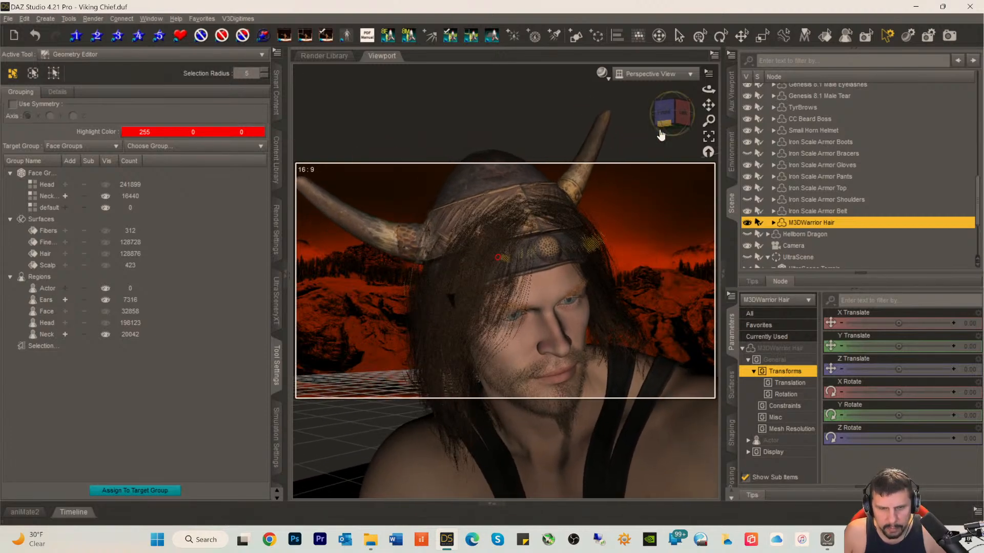
# - Preview the viewport in NVIDIA Iray and examine how the hair sits around the helmet from several angles
pyautogui.click(602, 73)
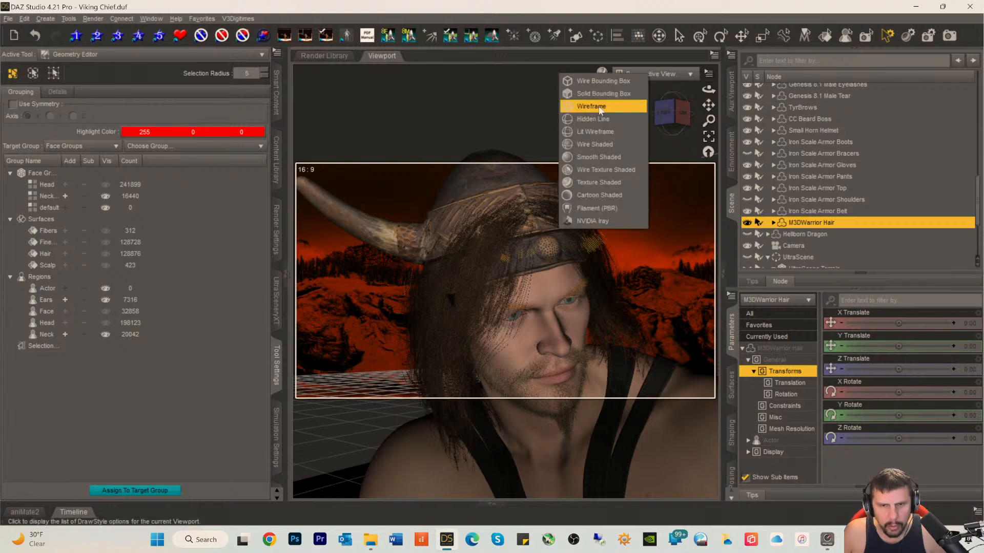
pyautogui.click(590, 214)
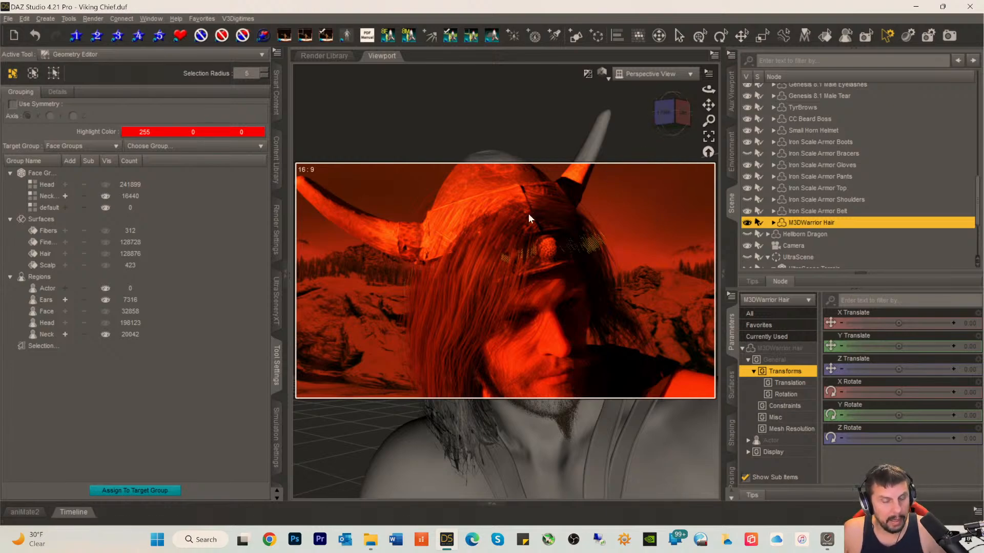
pyautogui.scroll(-3, 570, 201)
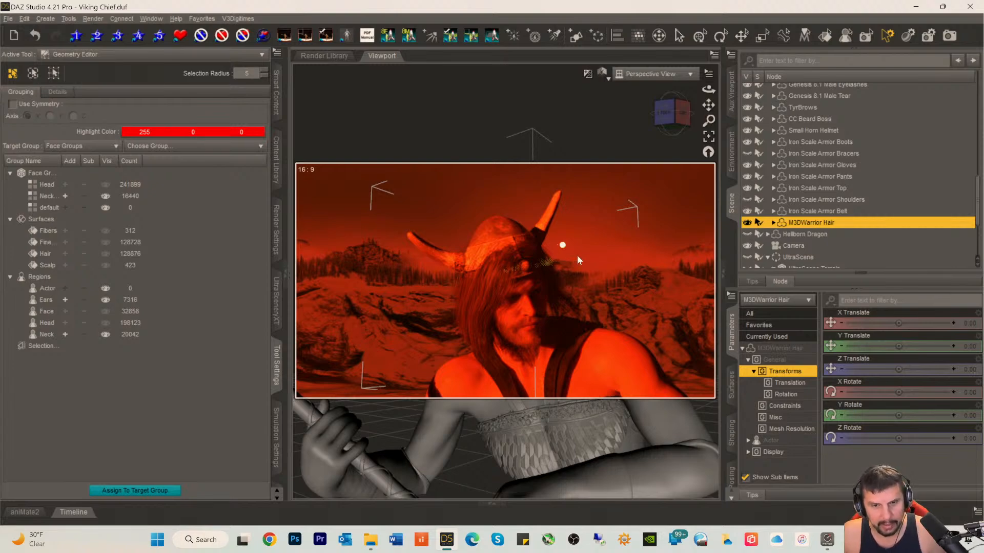
pyautogui.click(666, 113)
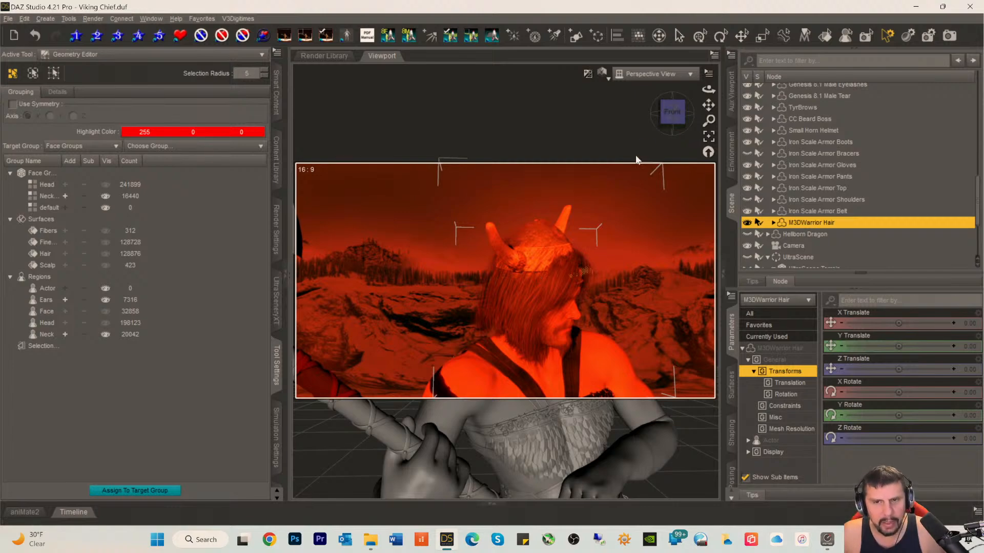
pyautogui.moveTo(665, 112); pyautogui.dragTo(628, 143)
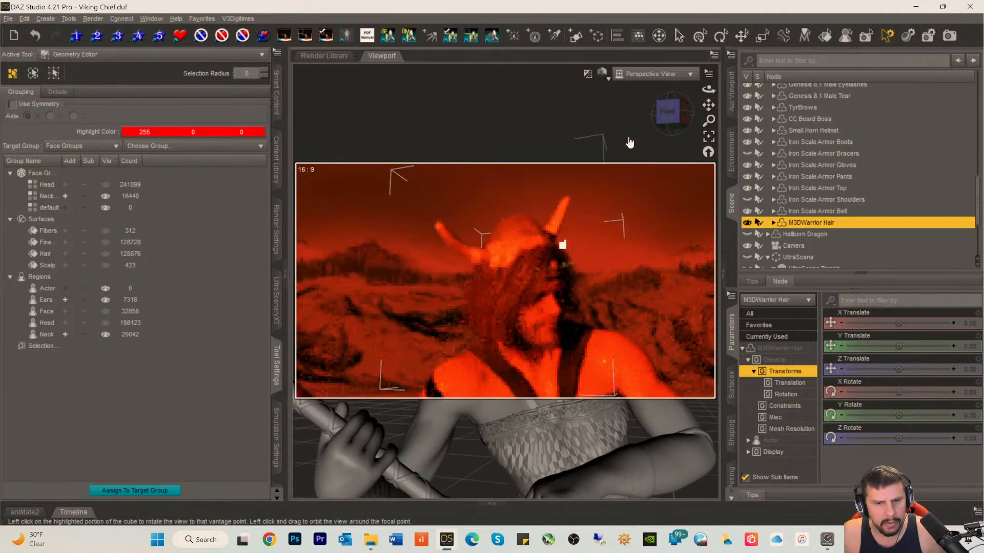
pyautogui.scroll(3, 594, 311)
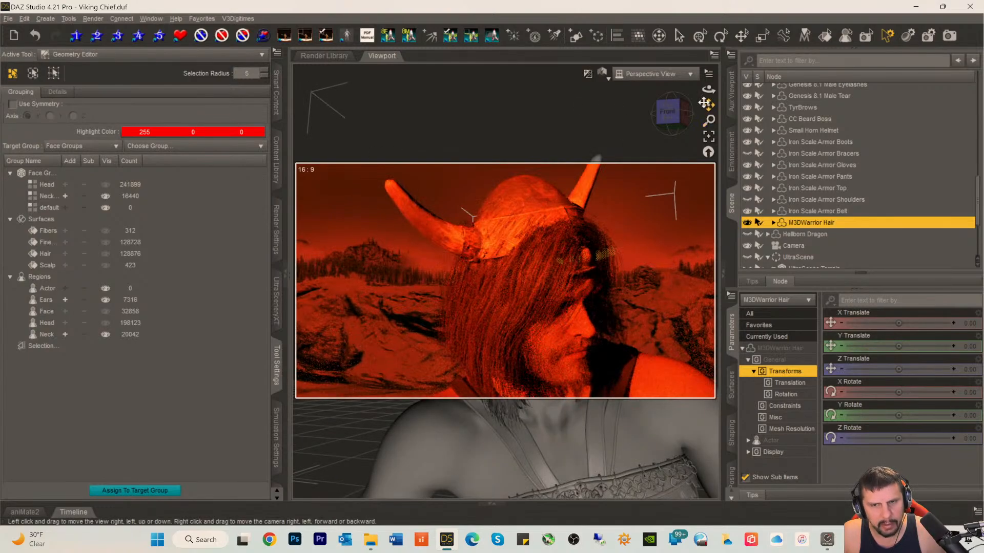
pyautogui.moveTo(708, 104); pyautogui.dragTo(647, 112)
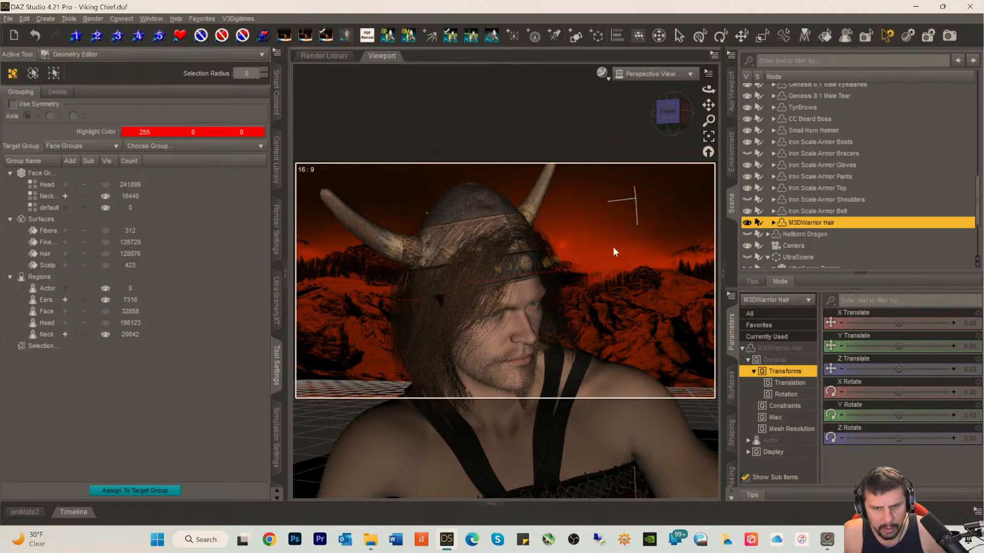
# - Select the hair faces along the helmet's lower rim, shrink the selection, and select the faces over the headband beside the stud
pyautogui.moveTo(564, 275); pyautogui.dragTo(571, 270)
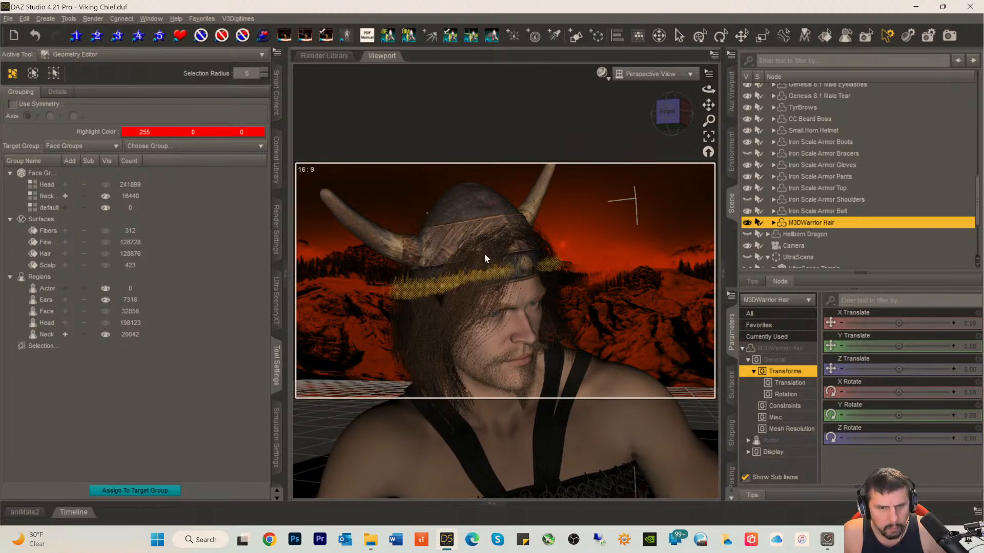
pyautogui.hotkey('ctrl', '-')
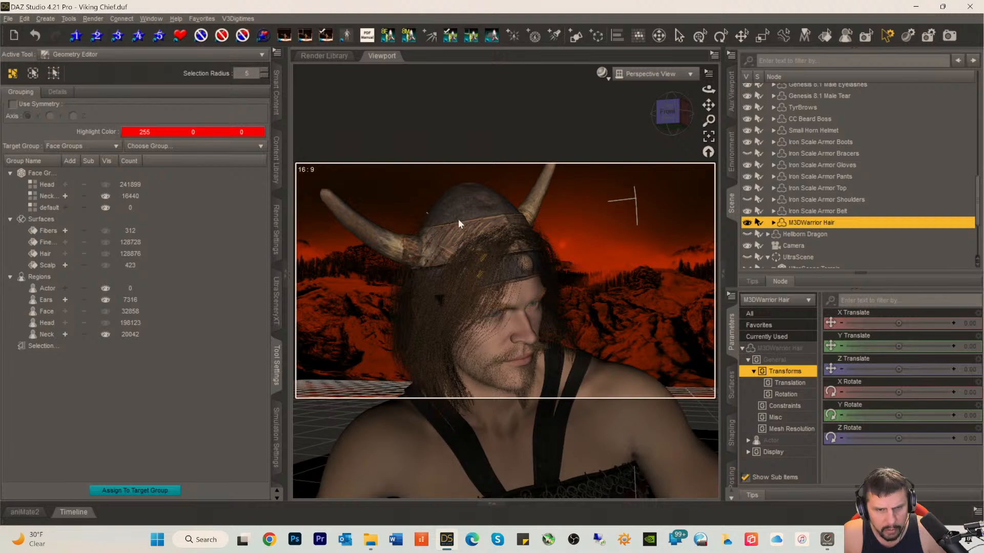
pyautogui.click(656, 135)
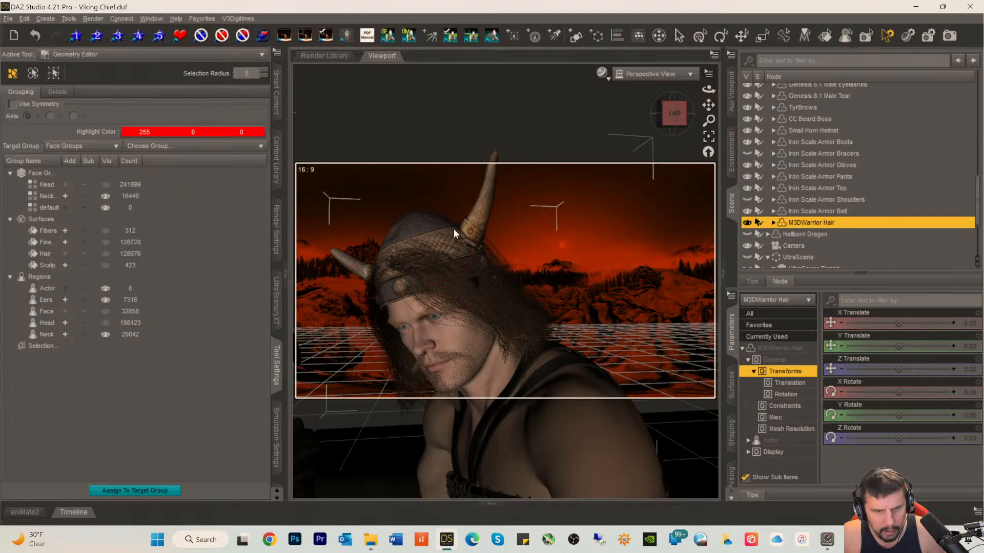
pyautogui.click(371, 296)
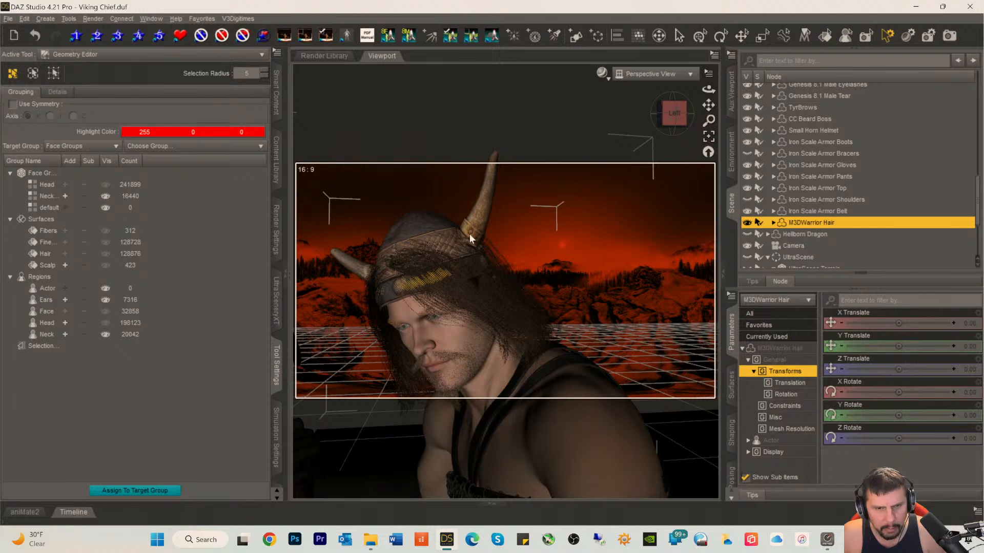
pyautogui.click(658, 119)
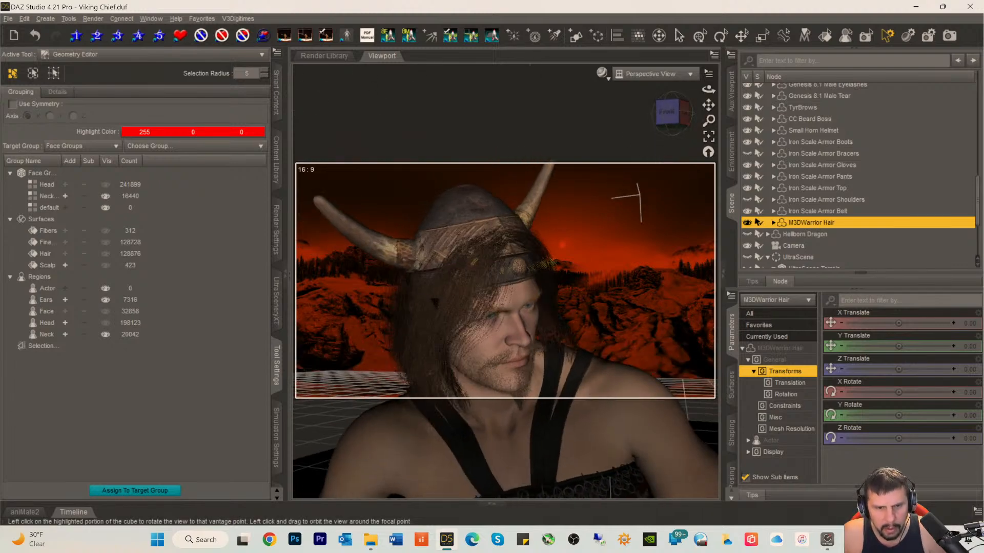
# - Activate the Mesh Grabber, push the hair inward at the helmet's side below the horn, and lower it slightly at the front
pyautogui.click(87, 56)
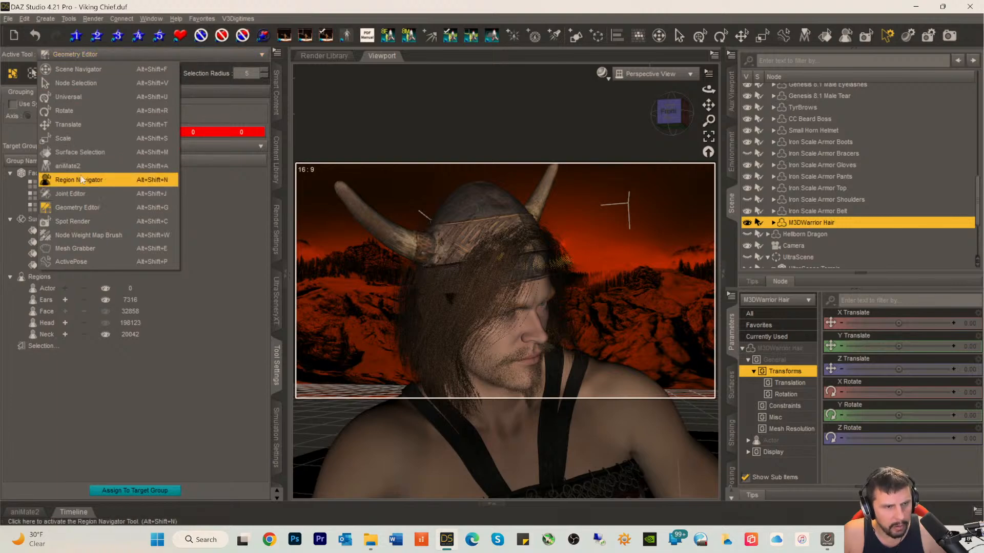
pyautogui.click(75, 248)
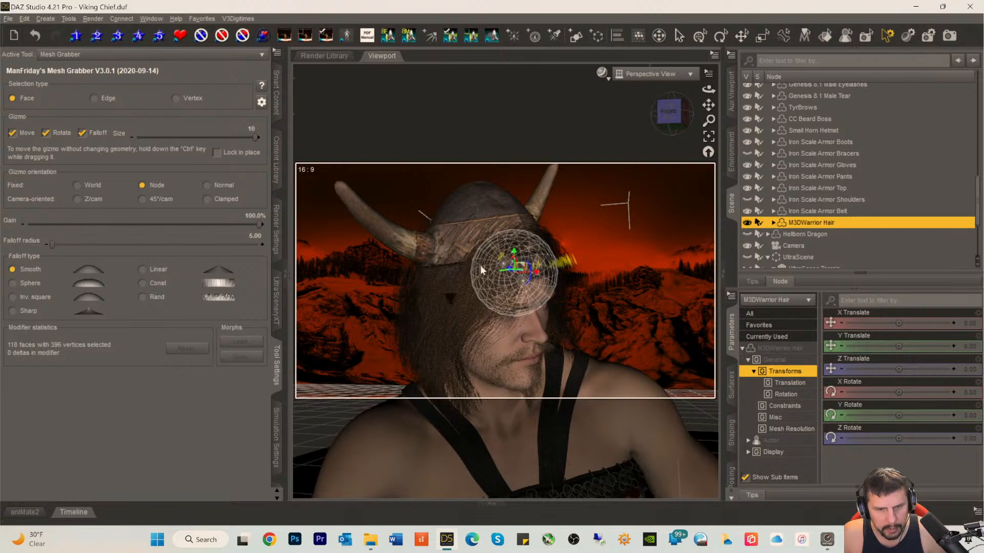
pyautogui.click(466, 272)
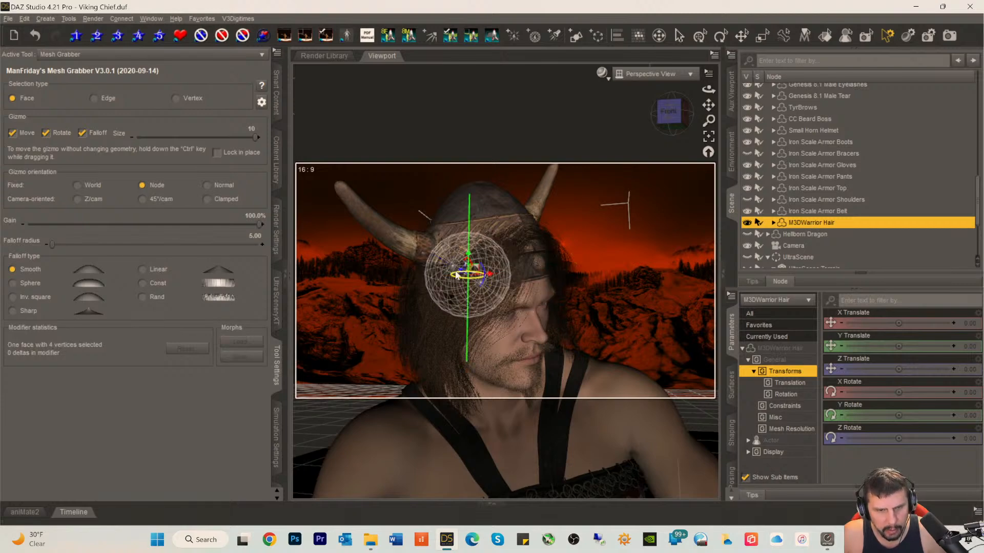
pyautogui.moveTo(461, 273); pyautogui.dragTo(465, 274)
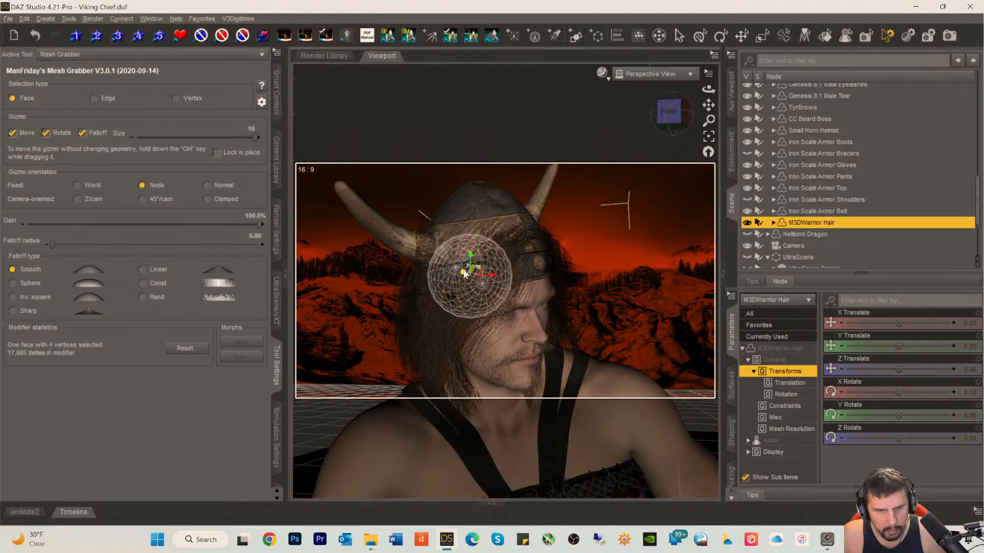
pyautogui.click(504, 250)
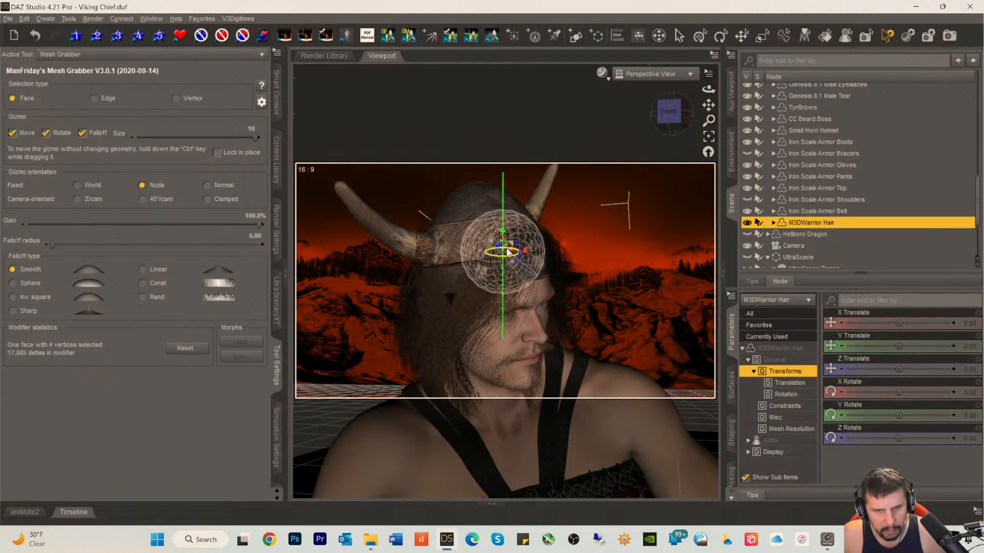
pyautogui.moveTo(504, 232); pyautogui.dragTo(501, 237)
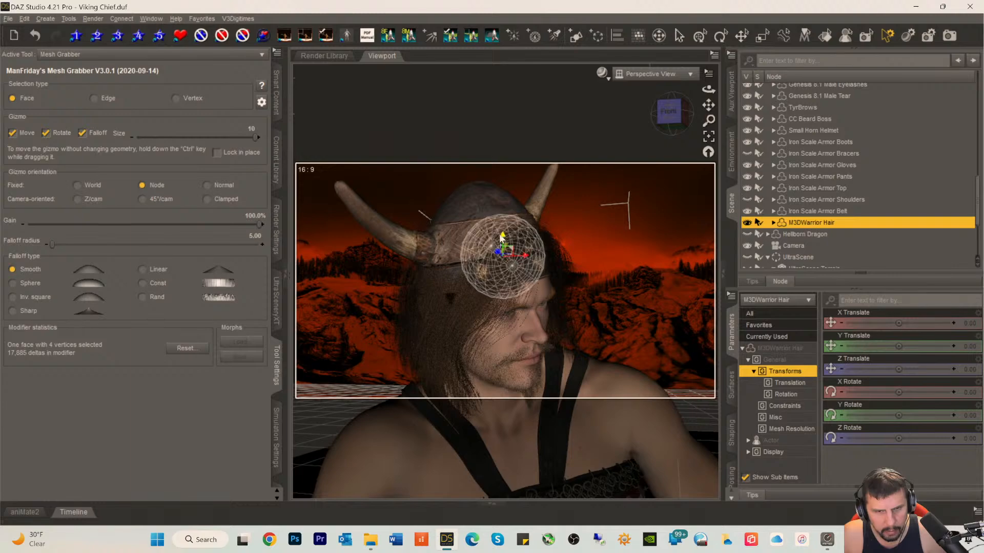
# - Reshape the hair at the base of the near horn and push it inward next to the front stud
pyautogui.click(425, 275)
pyautogui.moveTo(422, 267); pyautogui.dragTo(414, 263)
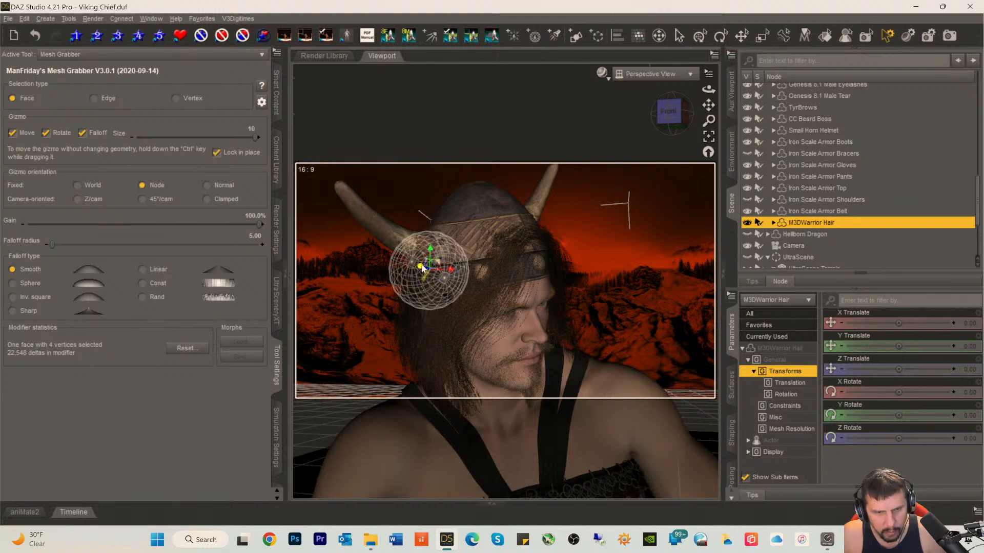
pyautogui.click(500, 267)
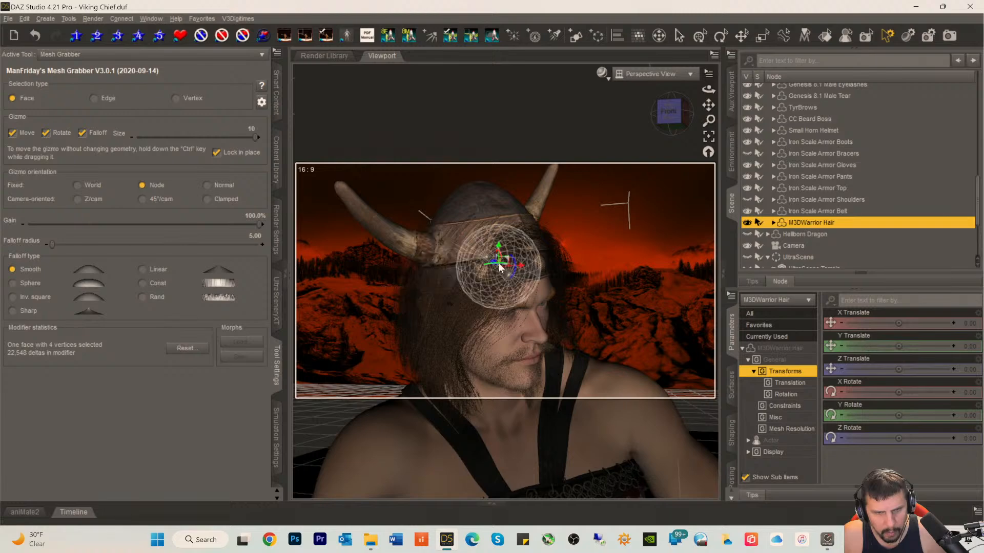
pyautogui.moveTo(492, 263); pyautogui.dragTo(497, 264)
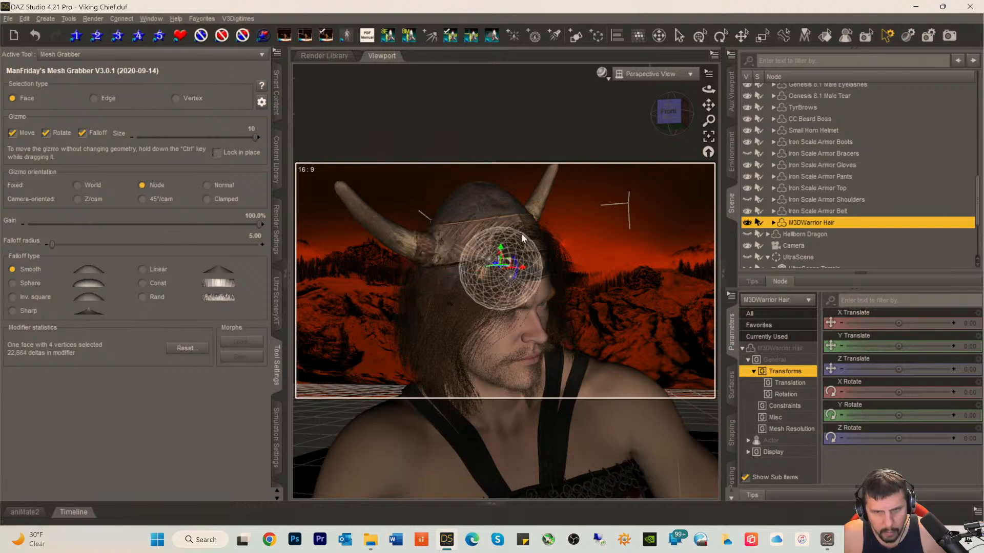
# - Set the Mesh Grabber's falloff radius to 8 and push the hair at the front of the helmet back toward the head
pyautogui.click(537, 232)
pyautogui.moveTo(684, 119); pyautogui.dragTo(671, 120)
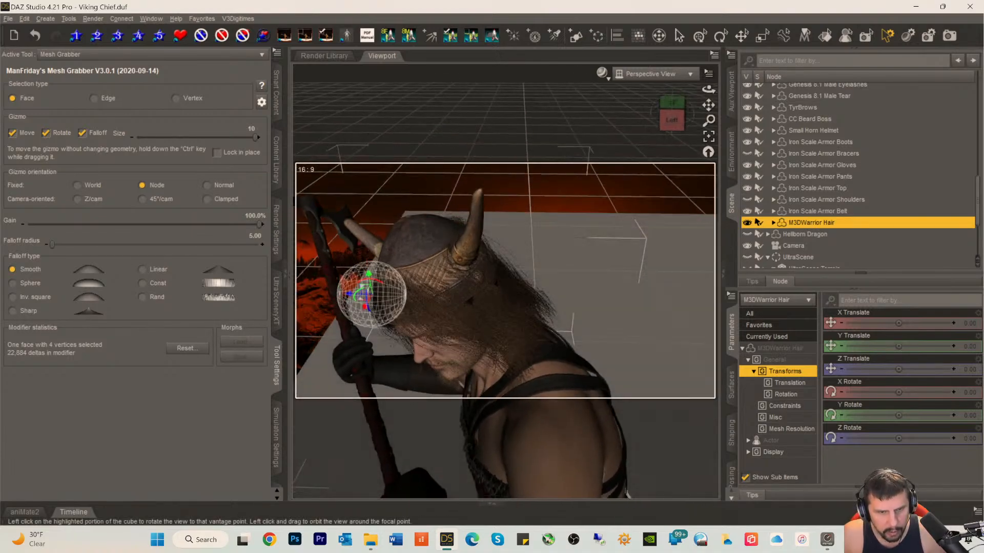
pyautogui.click(256, 237)
pyautogui.write('8')
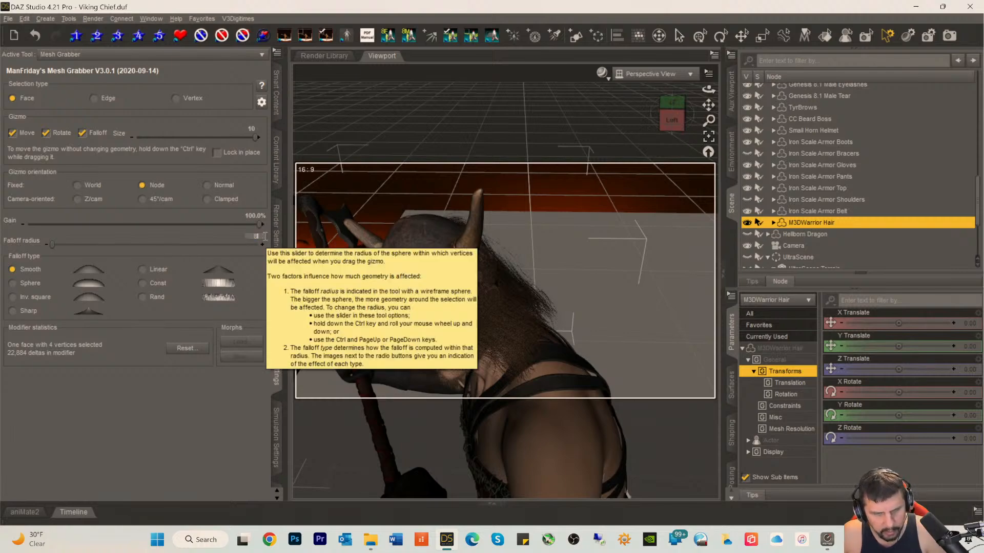
pyautogui.press('Return')
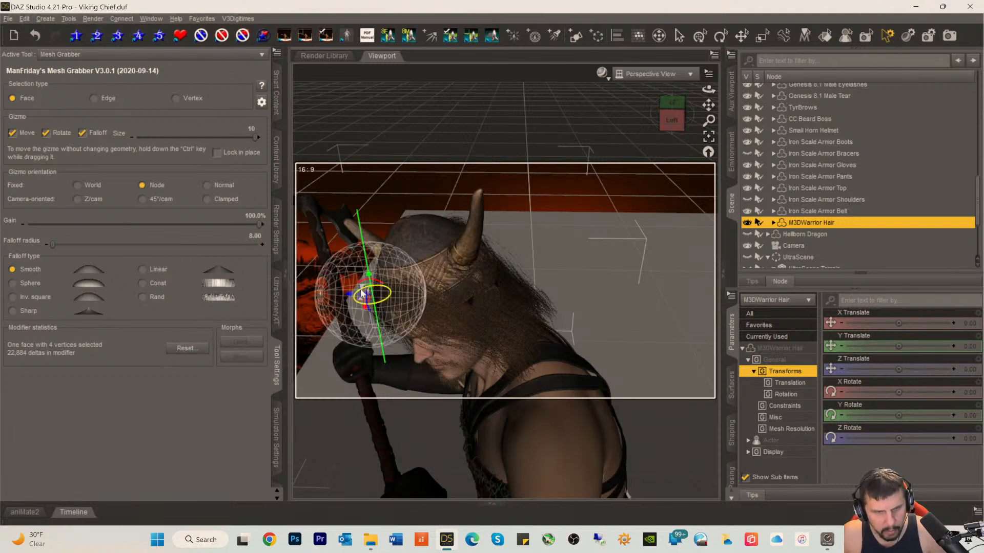
pyautogui.moveTo(353, 297); pyautogui.dragTo(357, 298)
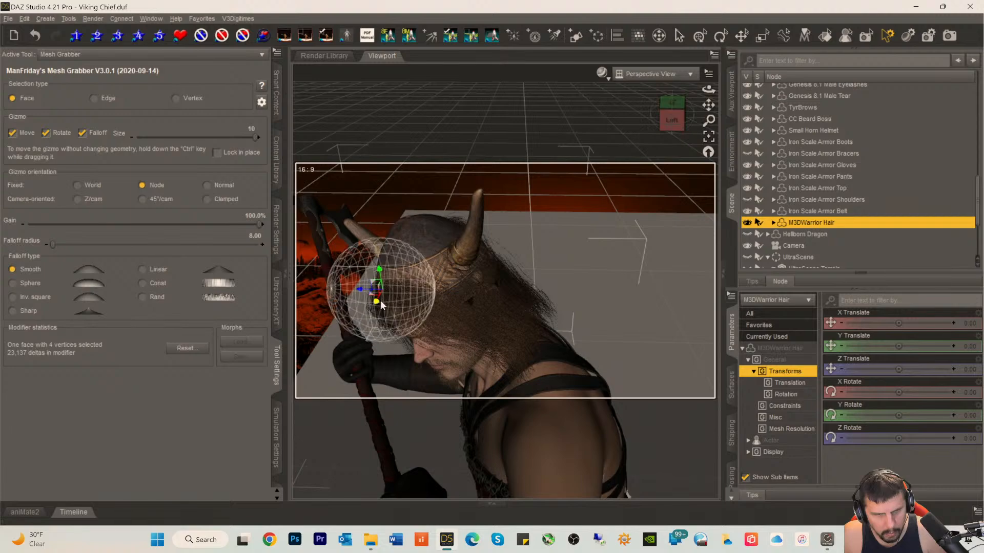
pyautogui.moveTo(383, 302); pyautogui.dragTo(400, 310)
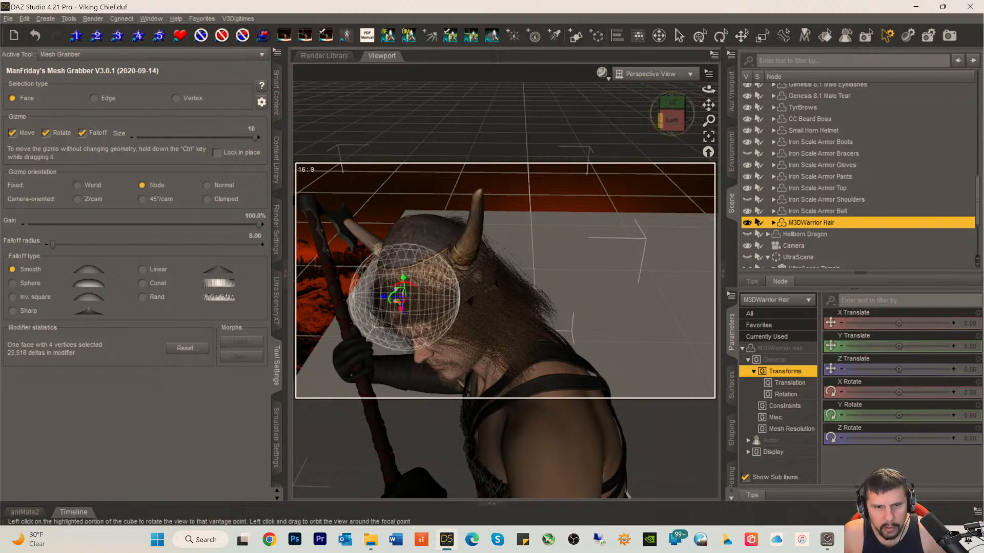
# - Select a hair face on the headband between the horns and push the surrounding hair in toward the head
pyautogui.click(671, 120)
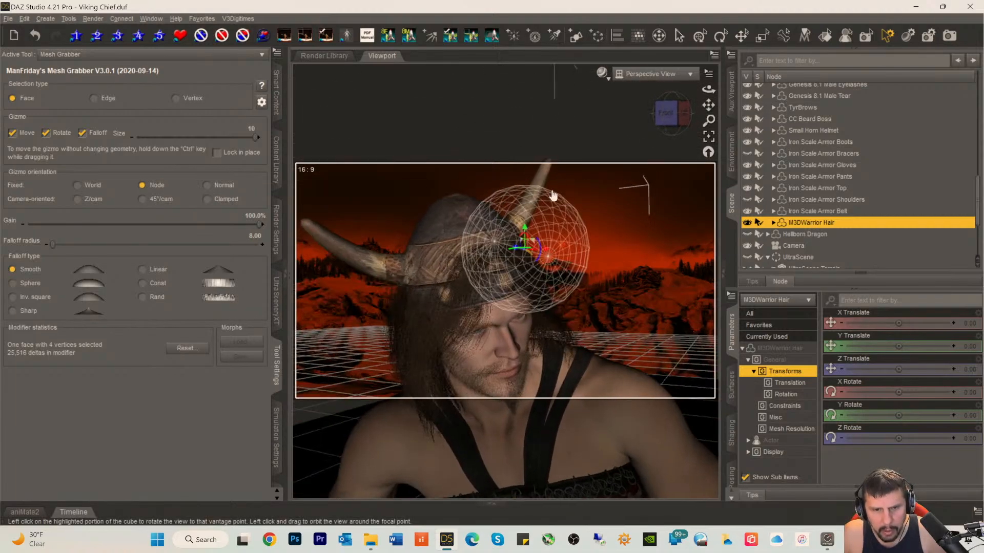
pyautogui.click(454, 279)
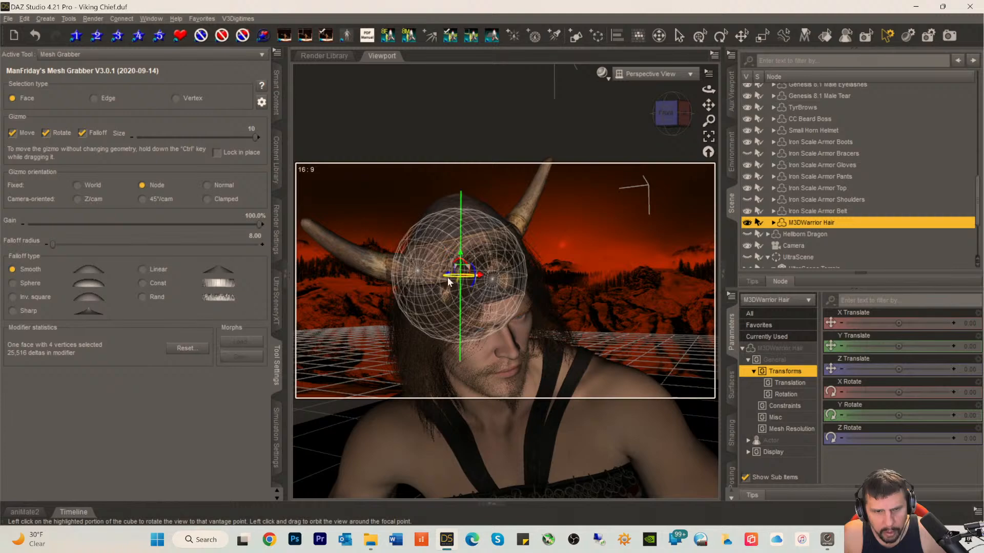
pyautogui.moveTo(447, 275)
pyautogui.mouseDown()
pyautogui.moveTo(457, 276)
pyautogui.moveTo(440, 278)
pyautogui.mouseUp()
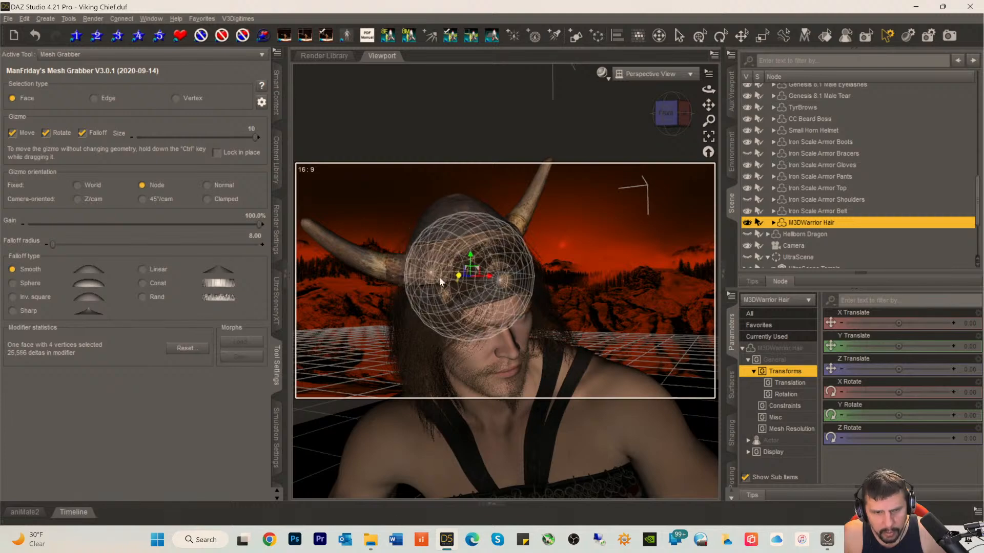
# - Examine the M3DWarrior Hair's child bones and its surface settings
pyautogui.click(774, 223)
pyautogui.scroll(-2, 828, 211)
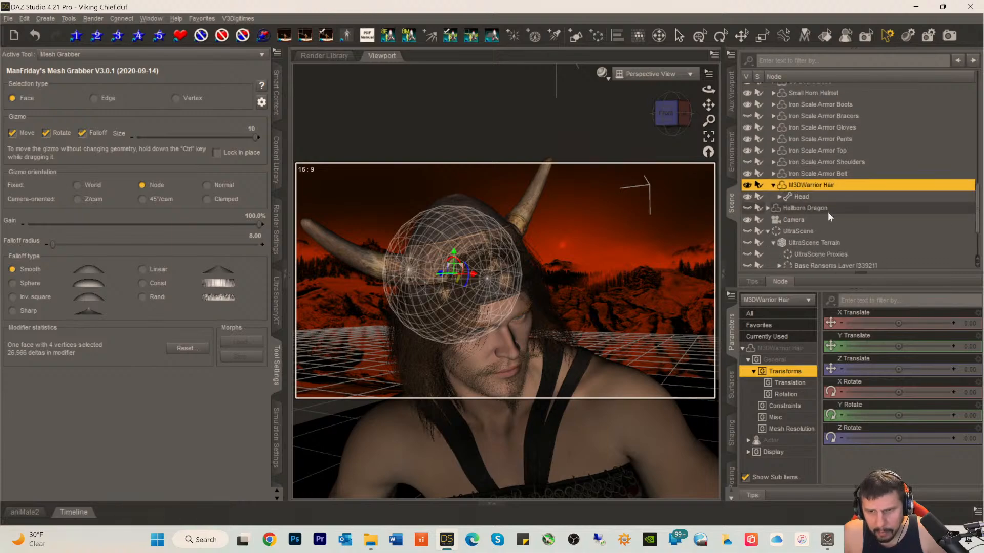
pyautogui.click(779, 172)
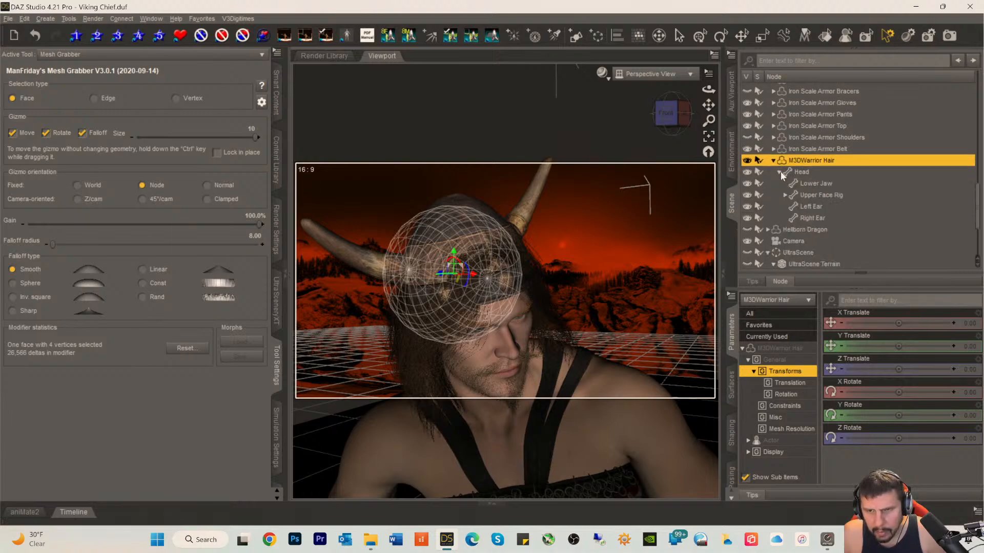
pyautogui.click(779, 172)
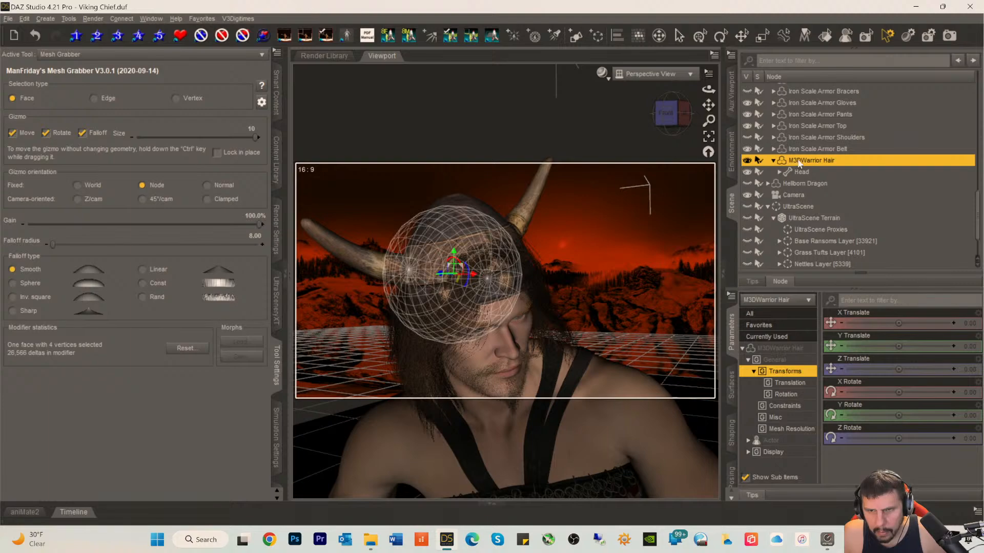
pyautogui.doubleClick(789, 161)
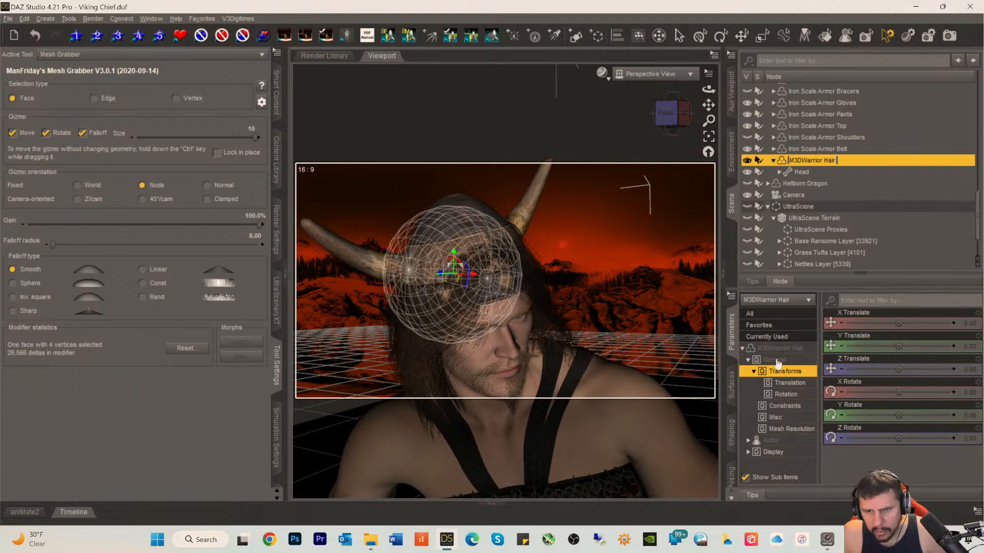
pyautogui.click(733, 383)
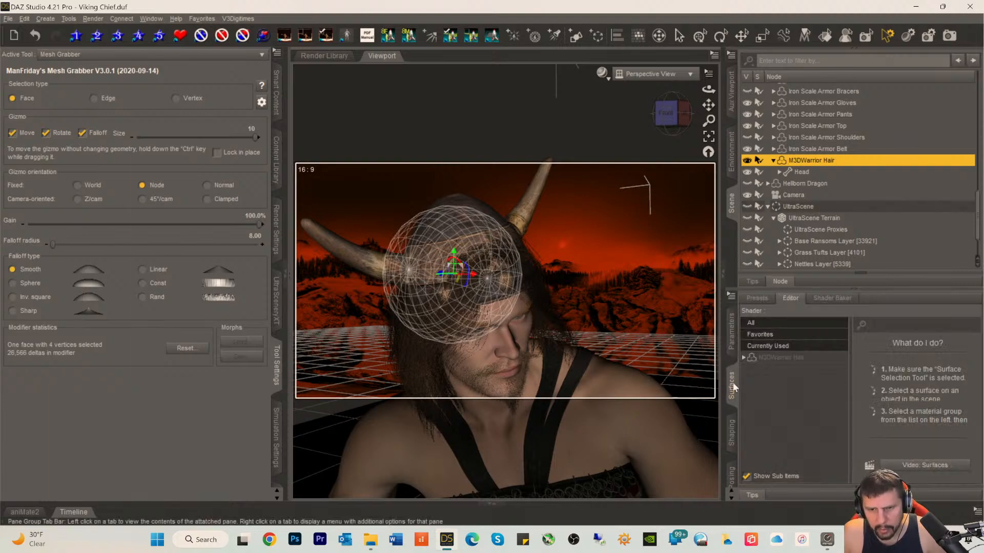
pyautogui.click(779, 365)
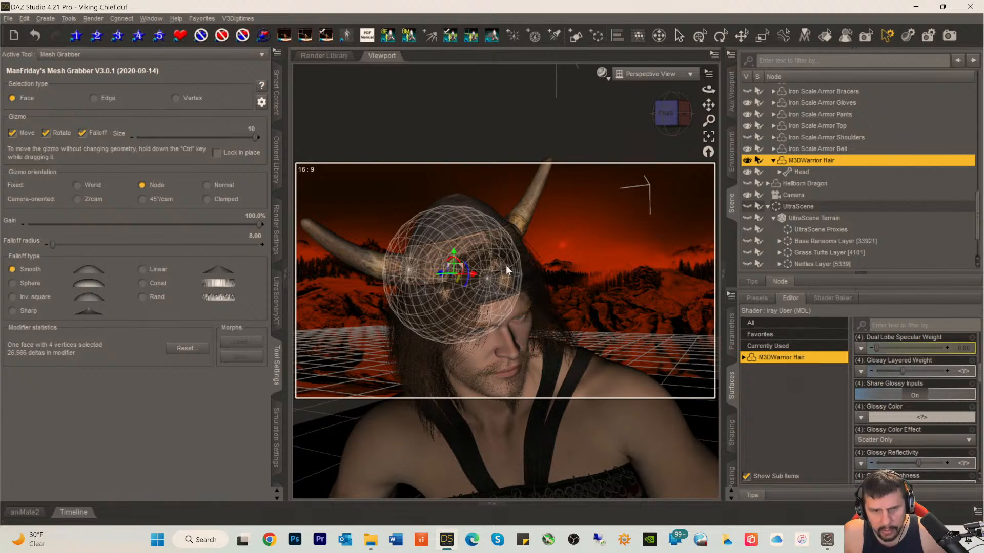
# - Push the hair inward beneath the far horn and select more hair faces at that horn's base
pyautogui.click(528, 263)
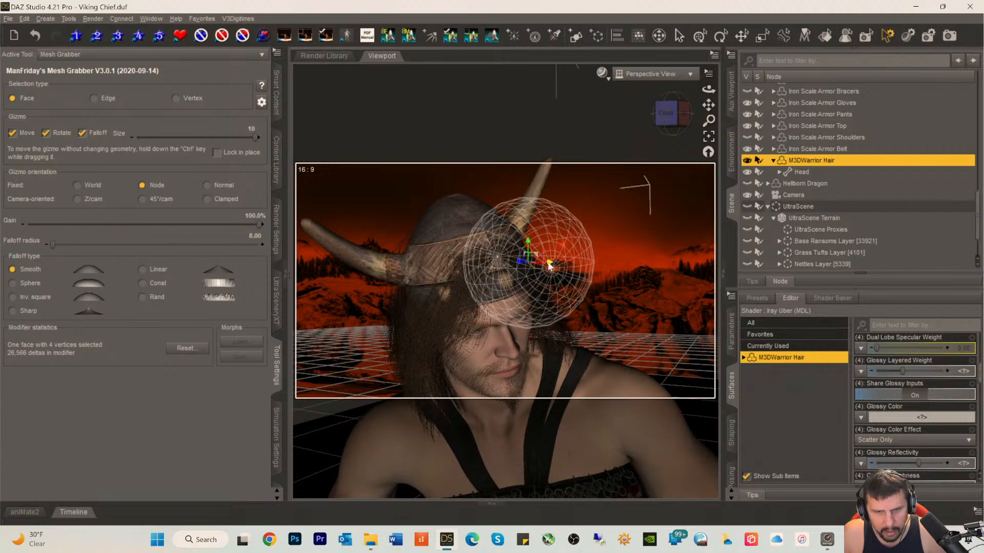
pyautogui.moveTo(542, 265); pyautogui.dragTo(541, 266)
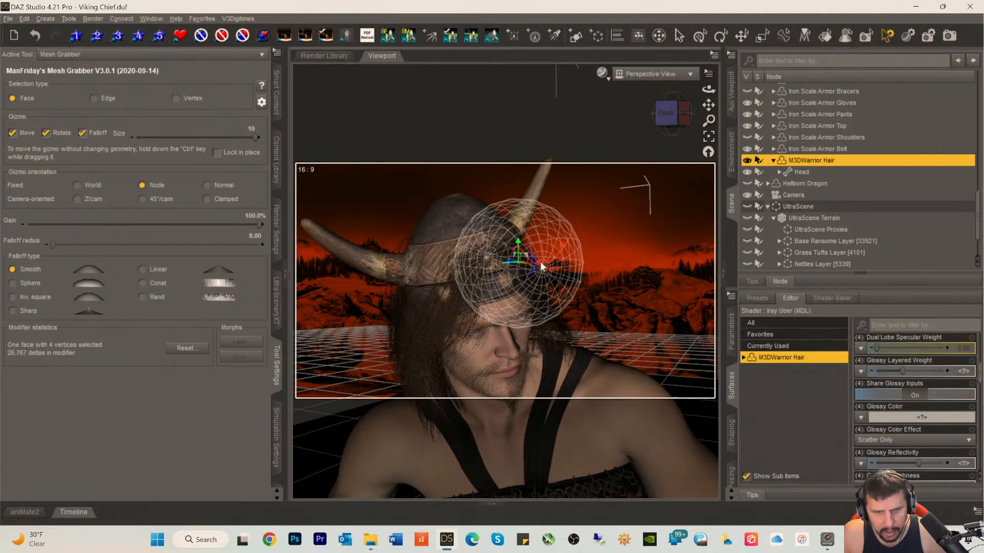
pyautogui.click(500, 242)
pyautogui.moveTo(500, 221); pyautogui.dragTo(497, 221)
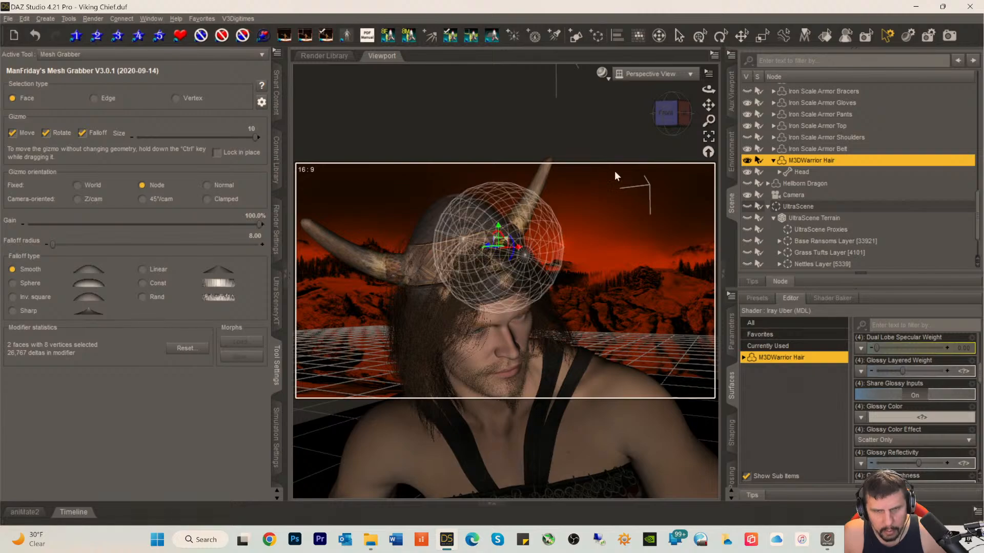
# - Reshape the hair over the forehead from the side and try to lower it at the helmet's crown and front
pyautogui.moveTo(674, 138)
pyautogui.mouseDown()
pyautogui.moveTo(715, 136)
pyautogui.moveTo(647, 134)
pyautogui.moveTo(660, 133)
pyautogui.mouseUp()
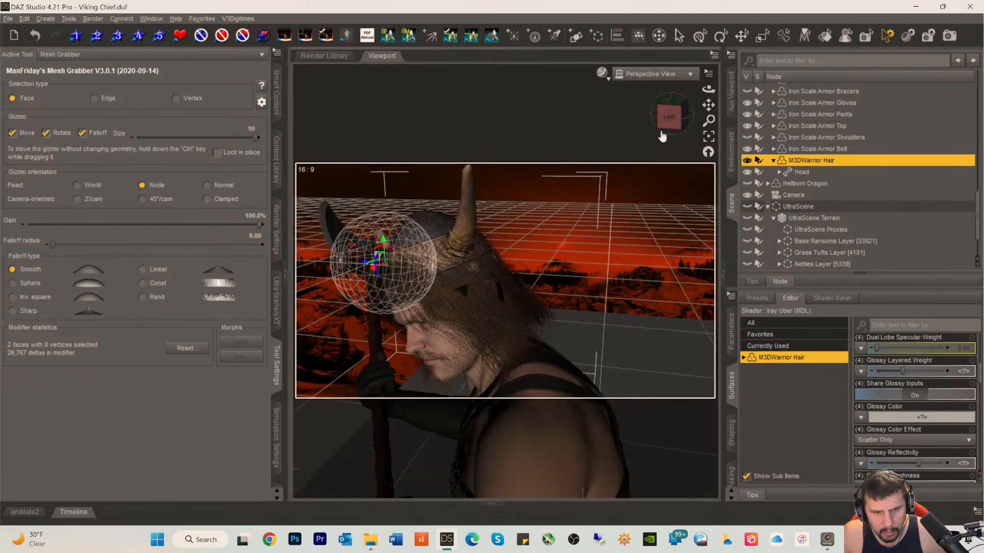
pyautogui.click(421, 298)
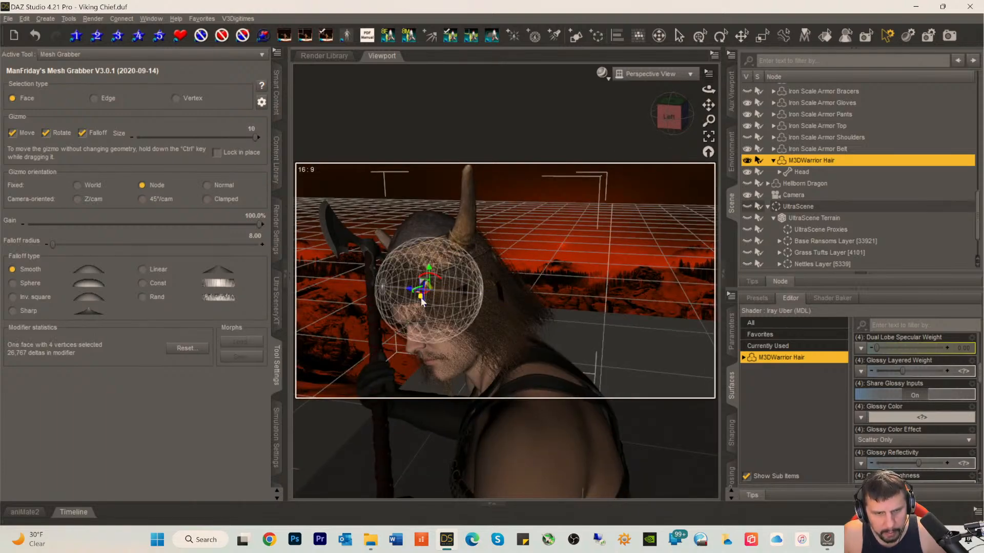
pyautogui.moveTo(428, 296); pyautogui.dragTo(423, 256)
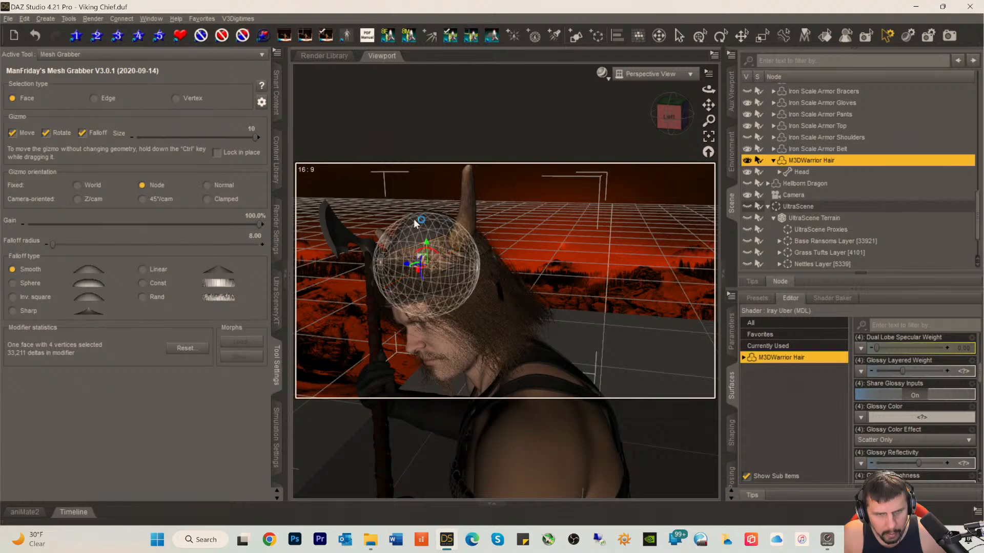
pyautogui.moveTo(666, 116); pyautogui.dragTo(689, 118)
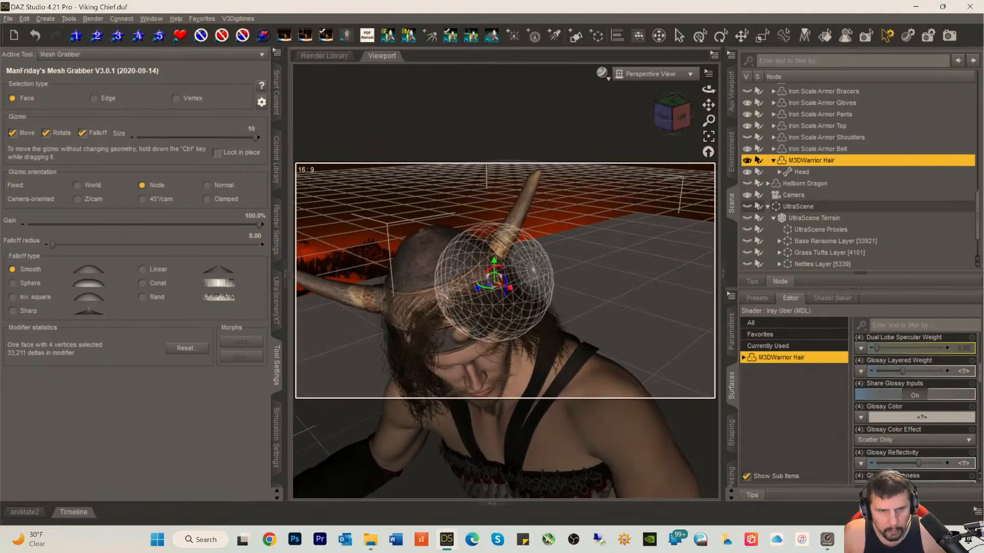
pyautogui.click(426, 266)
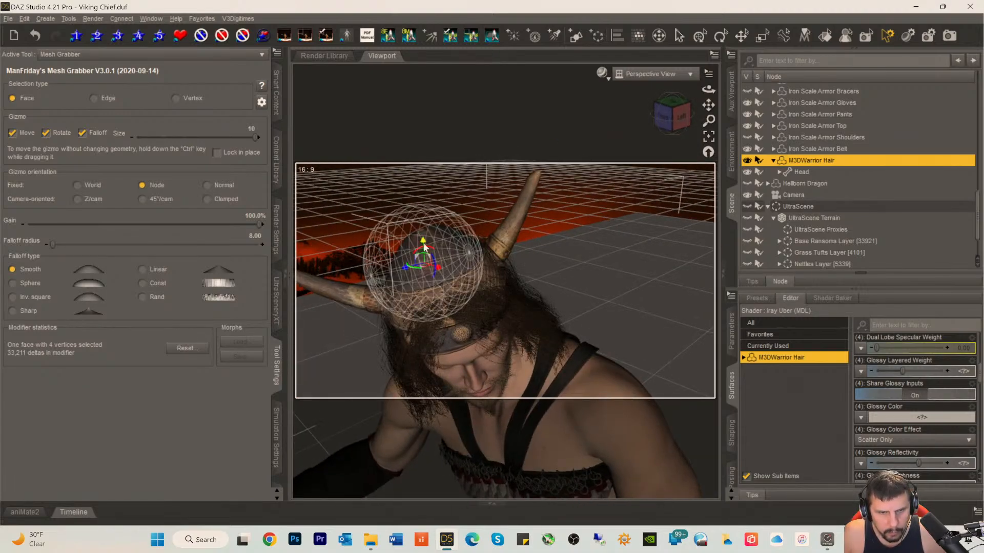
pyautogui.moveTo(424, 245); pyautogui.dragTo(466, 311)
pyautogui.click(454, 308)
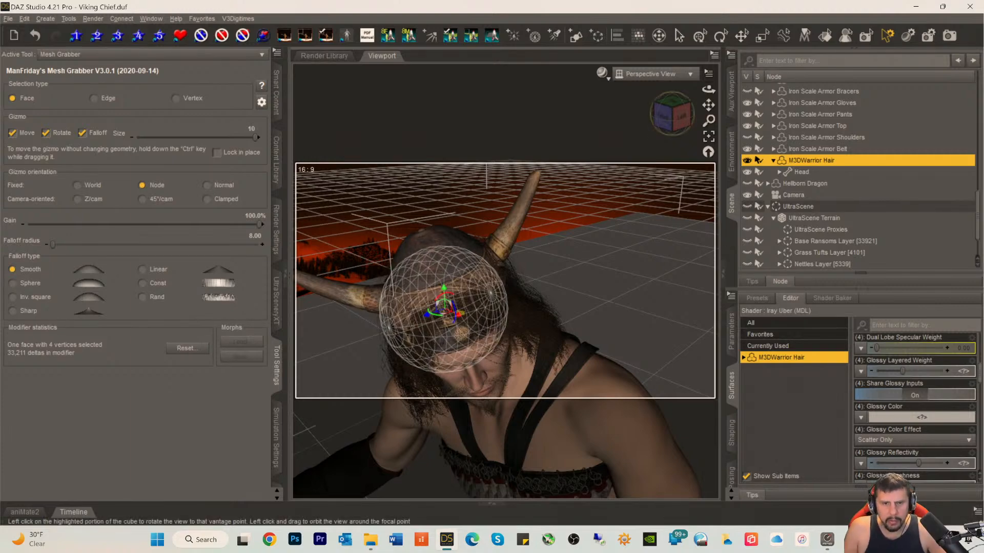
# - Delete the M3DWarrior Hair from the scene and return to the Long hair products in the content library
pyautogui.click(672, 113)
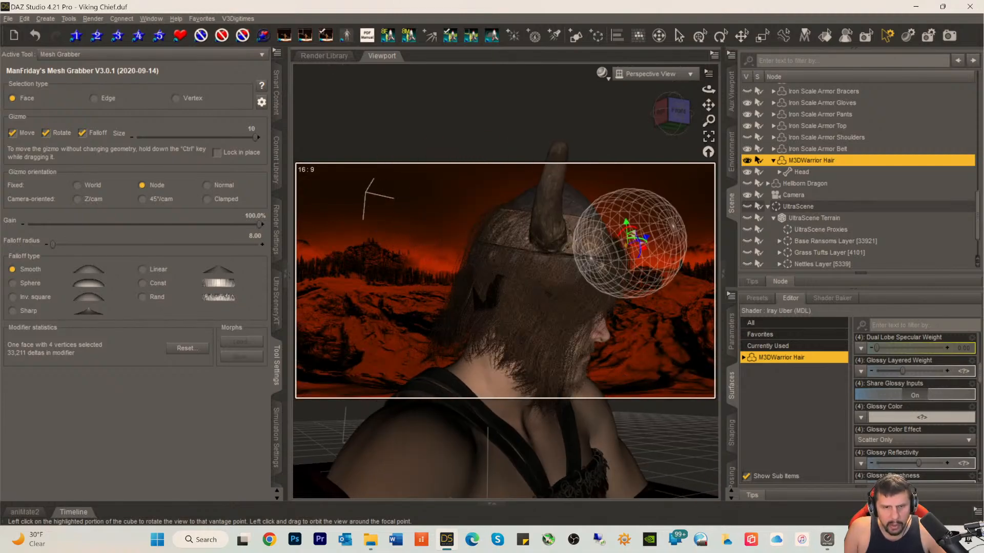
pyautogui.press('Delete')
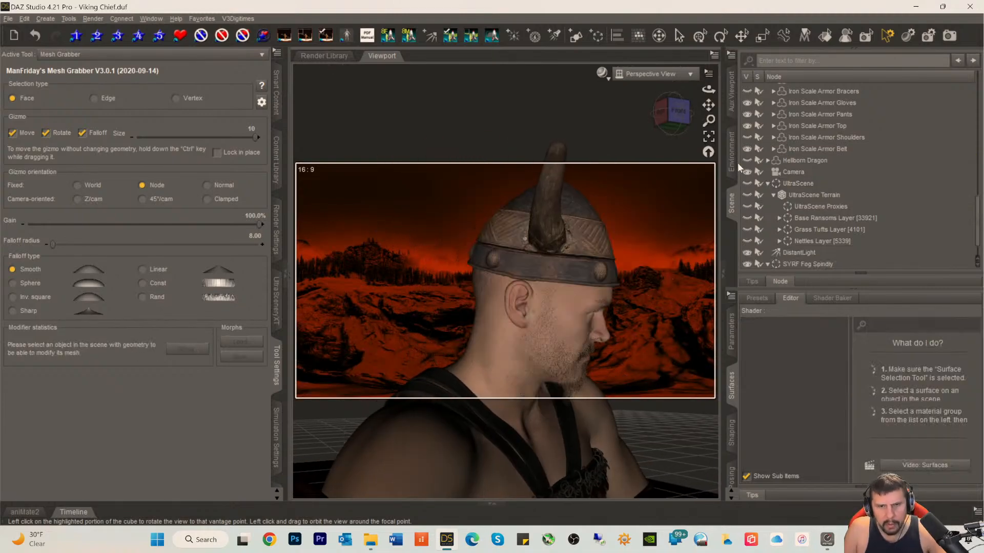
pyautogui.click(276, 101)
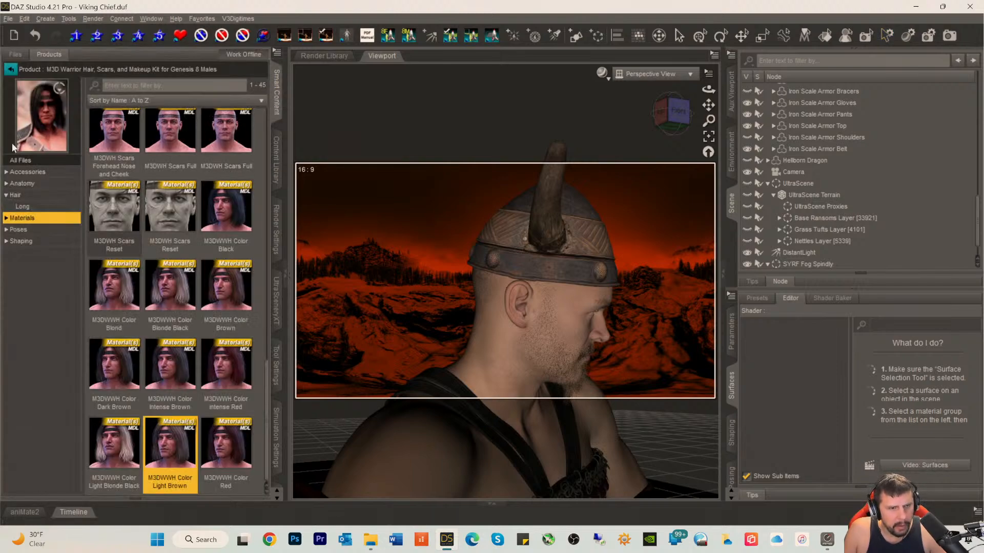
pyautogui.click(11, 70)
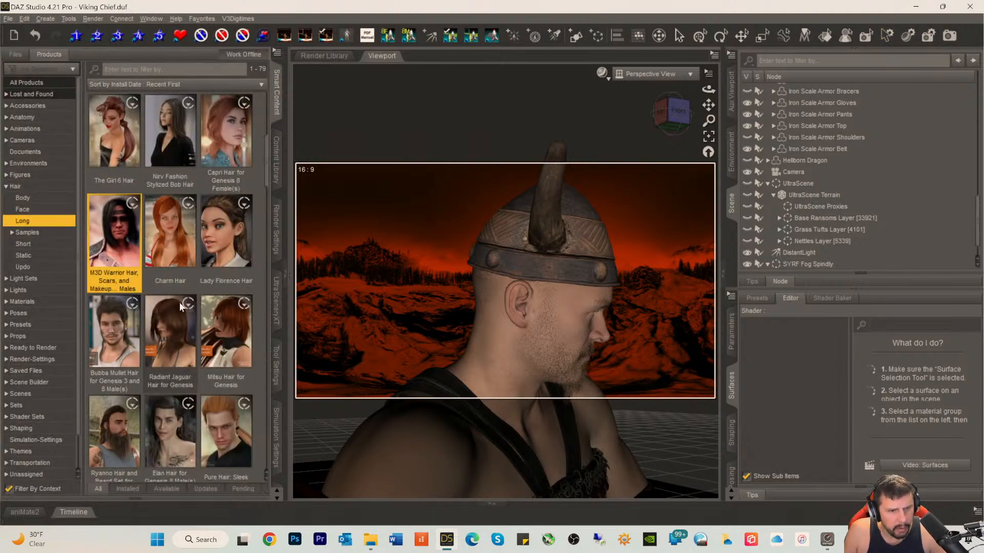
# - Browse the long hairstyles and check what the Casual Long Hair product contains
pyautogui.scroll(-3, 177, 303)
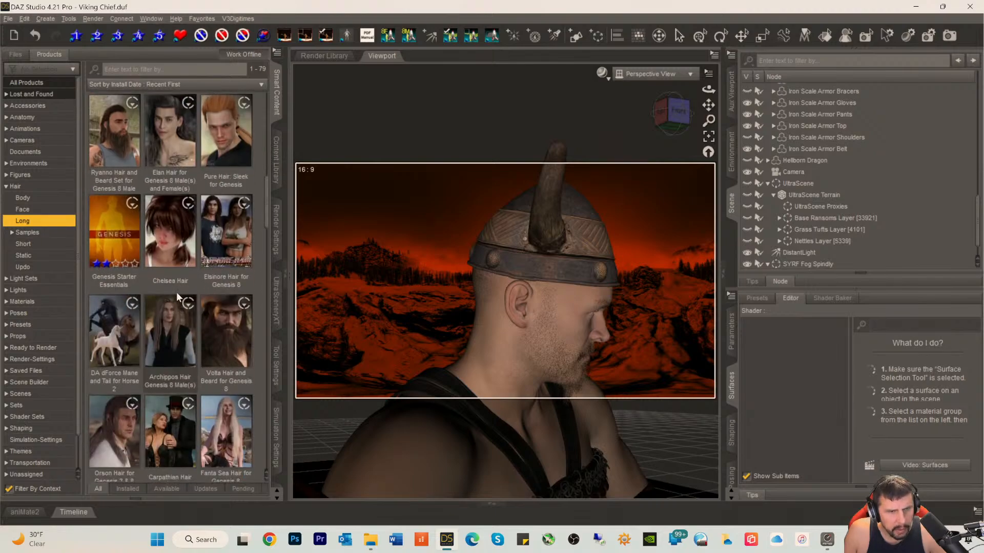
pyautogui.scroll(-3, 190, 263)
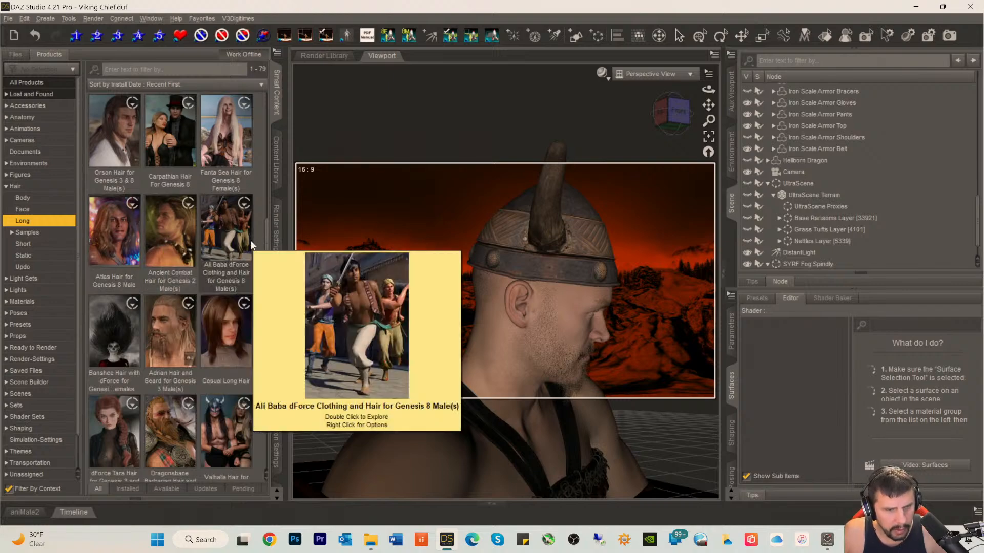
pyautogui.moveTo(222, 328)
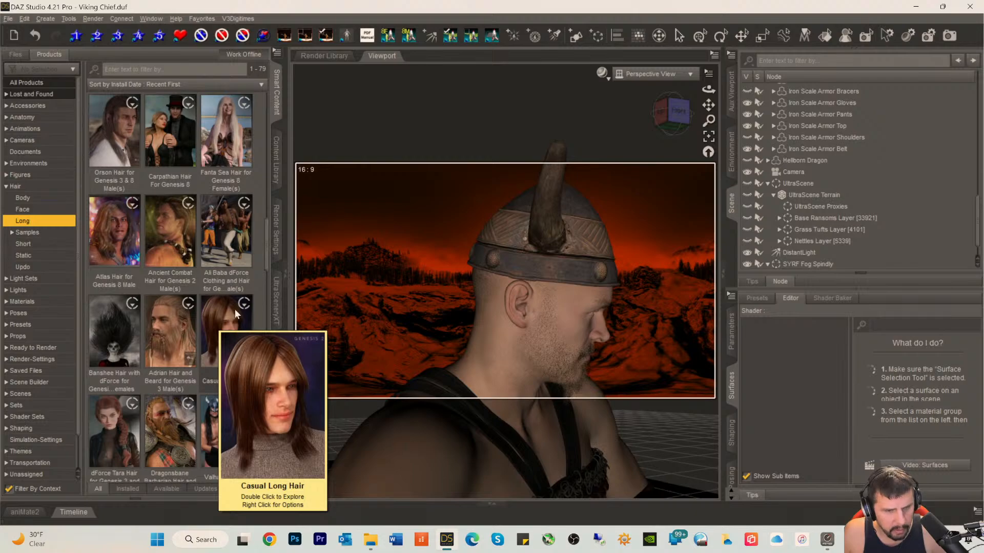
pyautogui.scroll(-3, 235, 309)
pyautogui.scroll(3, 232, 300)
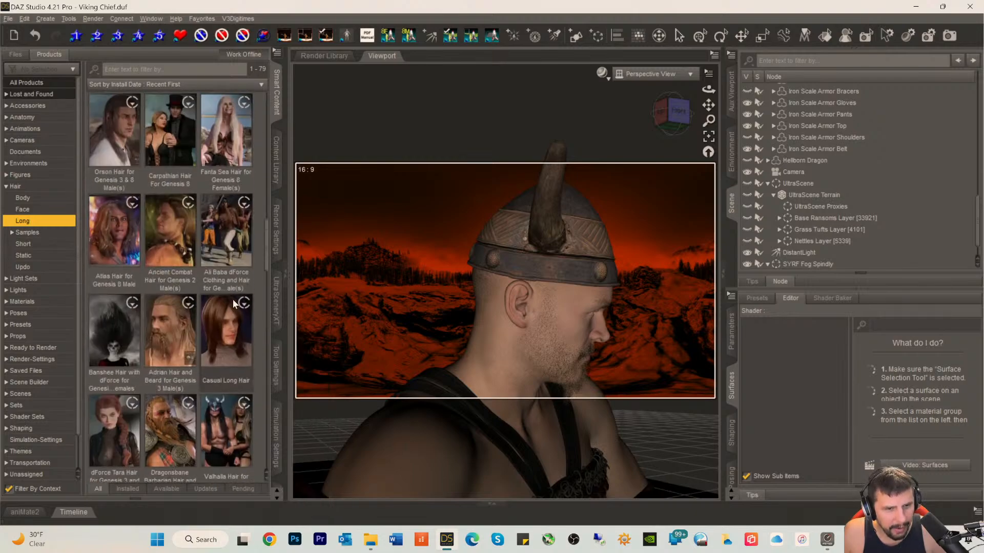
pyautogui.doubleClick(230, 328)
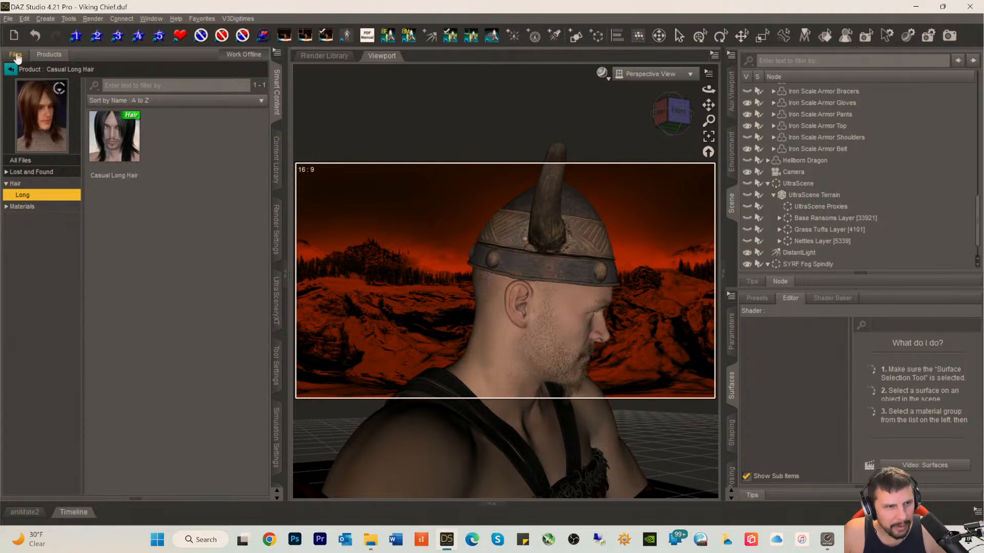
pyautogui.click(11, 70)
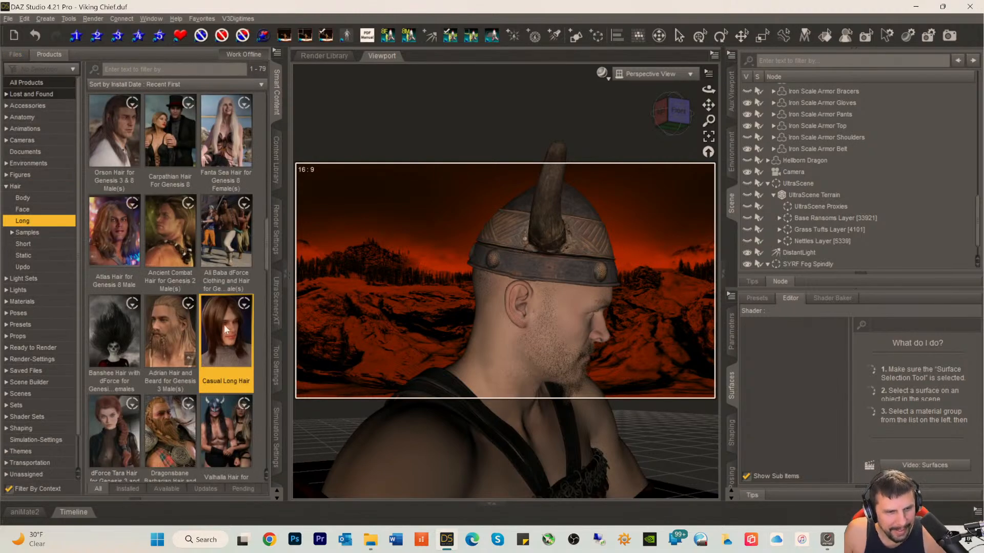
# - Find the Dragonsbane Barbarian Hair and Beard for Genesis 3 Male(s) product and load its Dragonsbane Hair onto Tyr
pyautogui.scroll(-3, 221, 320)
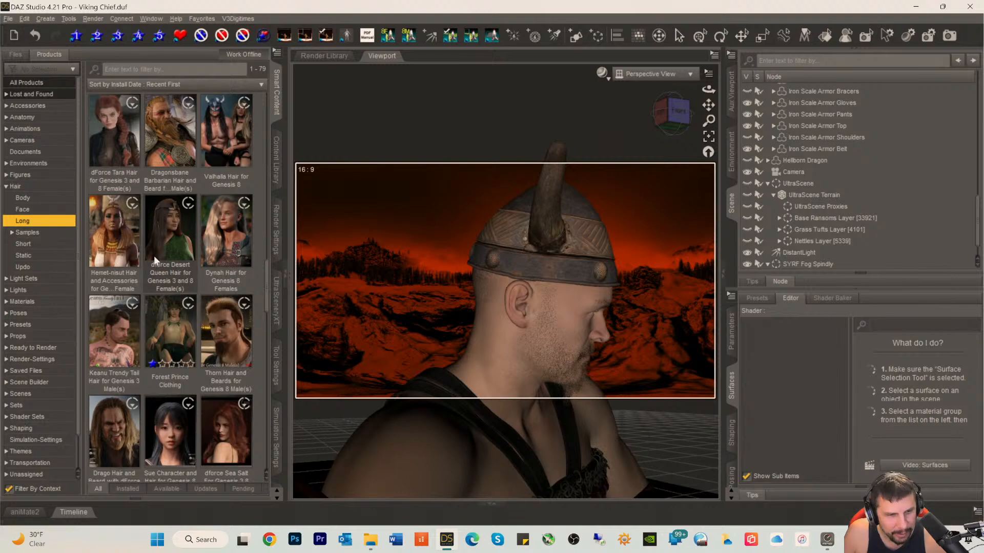
pyautogui.moveTo(226, 211)
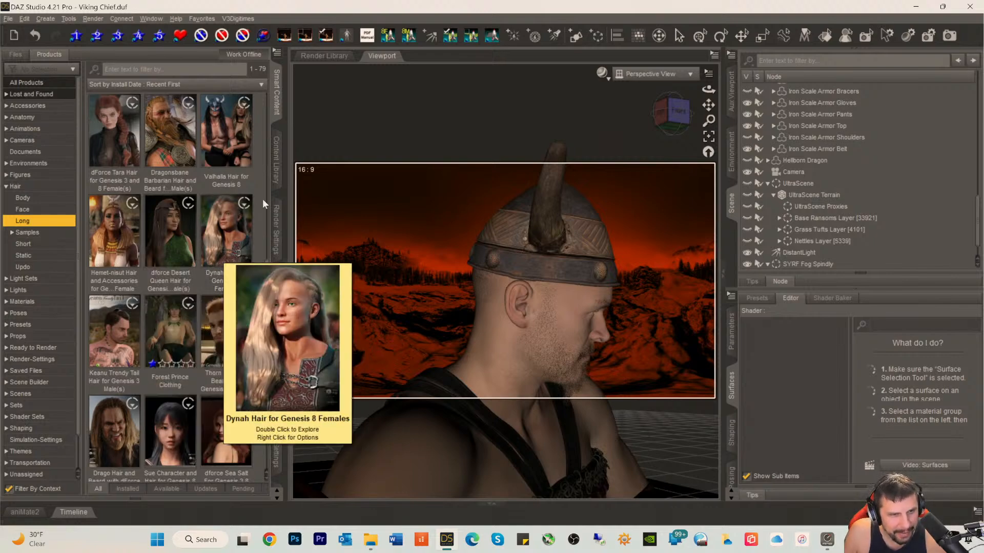
pyautogui.moveTo(149, 140)
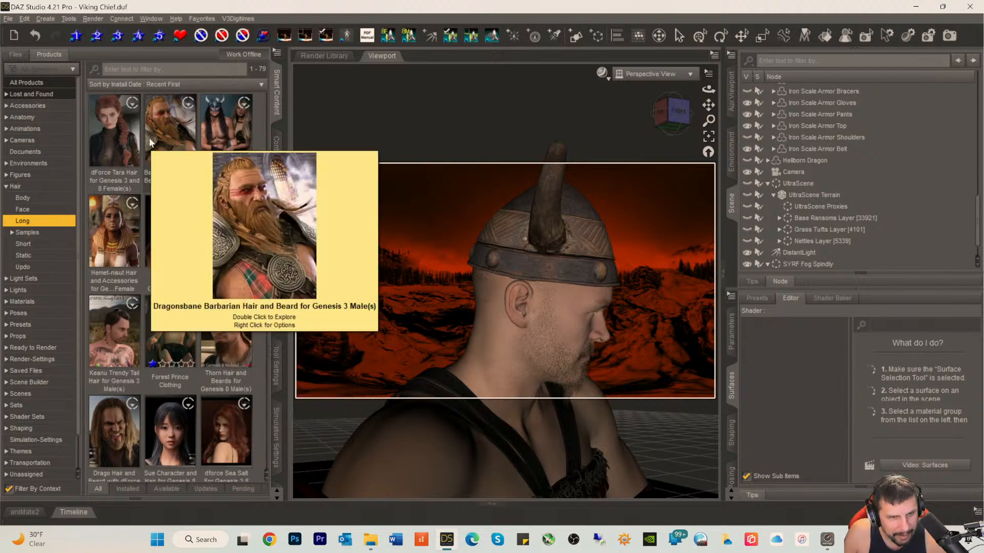
pyautogui.doubleClick(149, 137)
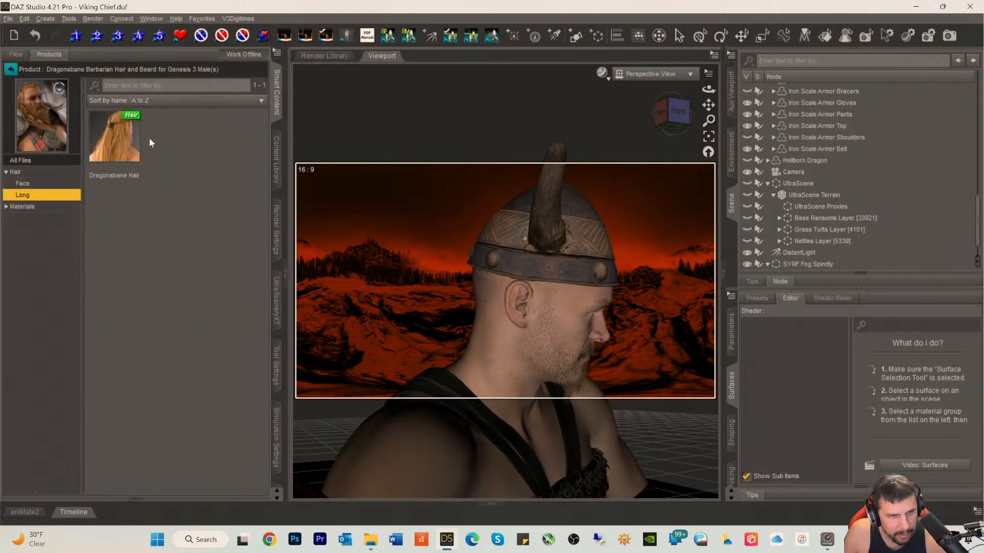
pyautogui.click(95, 176)
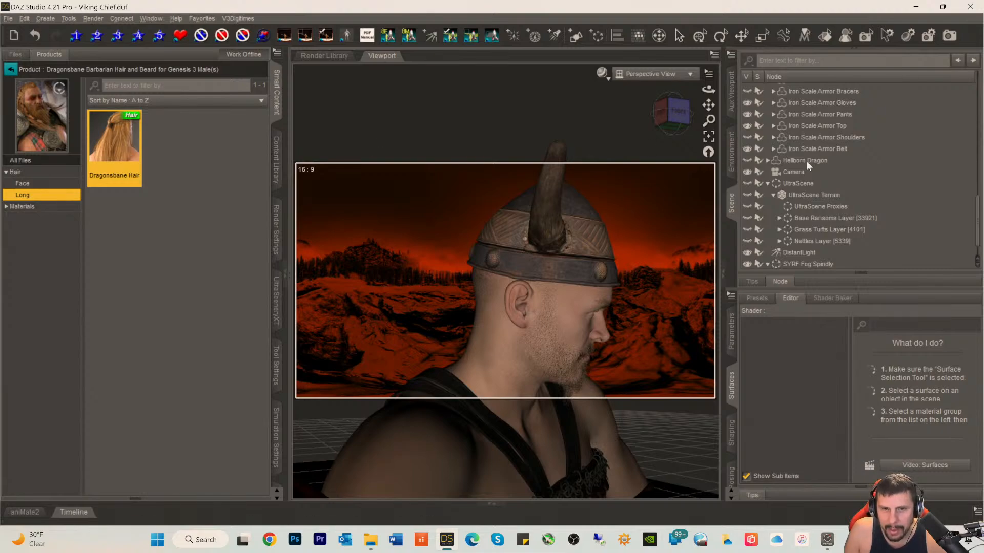
pyautogui.scroll(10, 795, 154)
pyautogui.scroll(3, 783, 175)
pyautogui.click(781, 113)
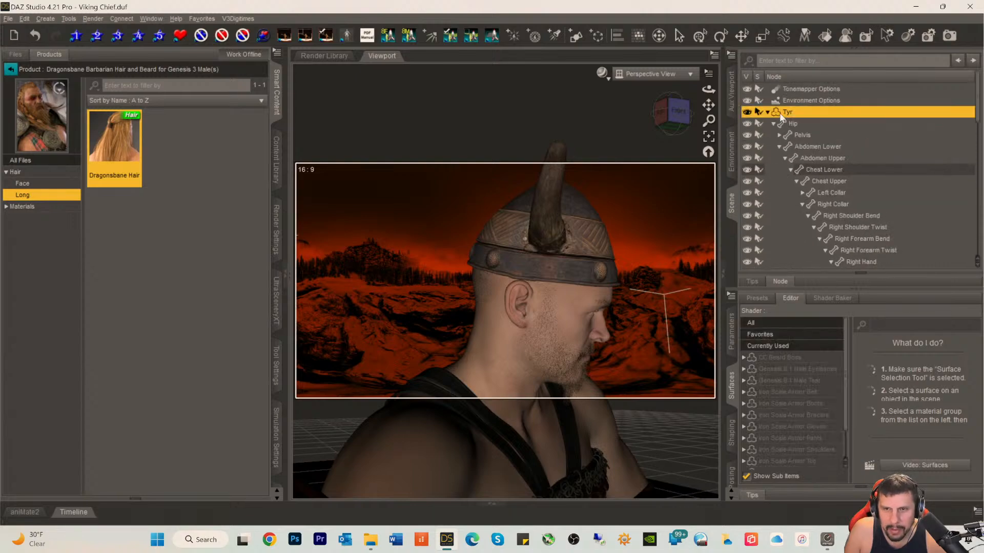
pyautogui.doubleClick(113, 149)
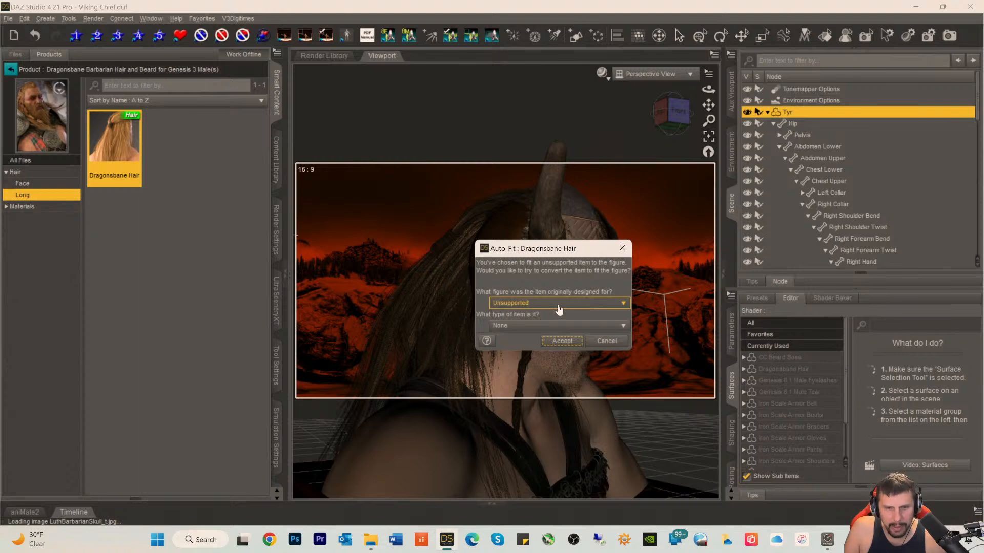
# - Auto-fit the Dragonsbane Hair as a Genesis 3 Male item of the Shoulder Length Hair type
pyautogui.click(558, 305)
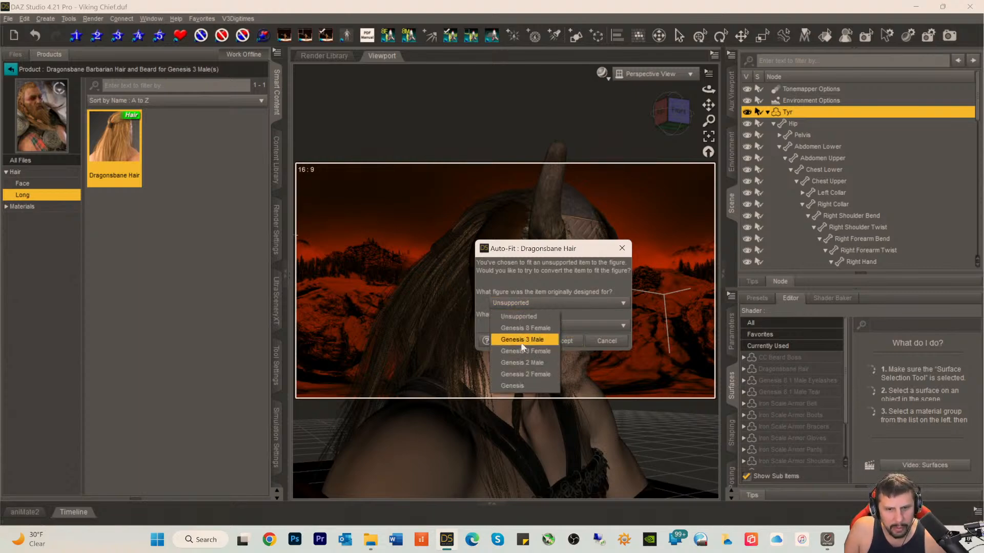
pyautogui.click(521, 340)
pyautogui.click(538, 326)
pyautogui.moveTo(521, 375)
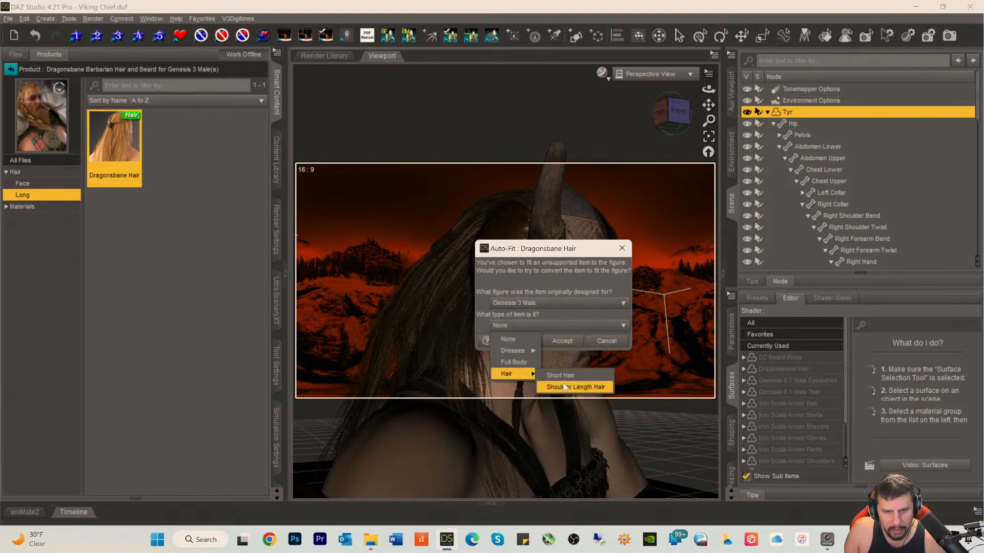
pyautogui.click(562, 387)
pyautogui.click(562, 341)
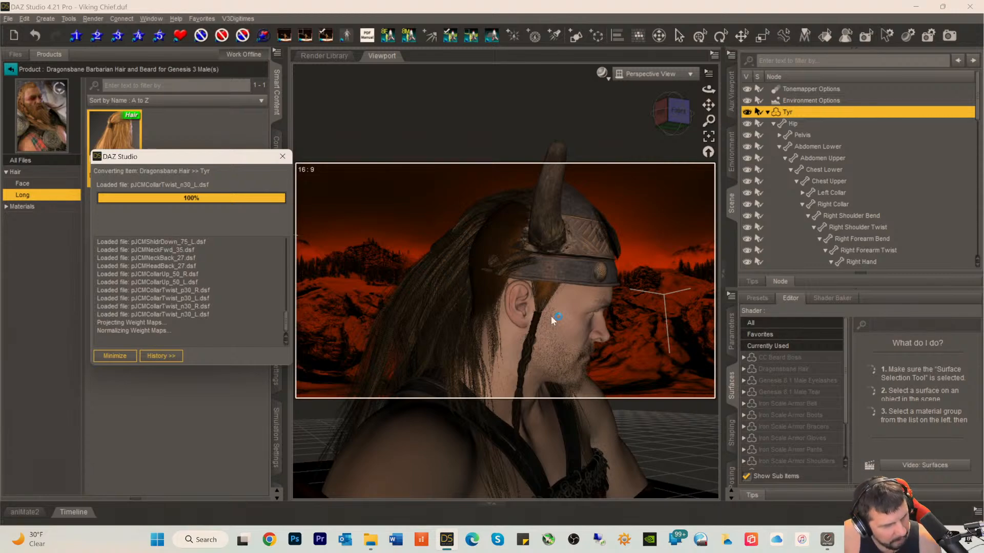
# - Inspect the Dragonsbane Hair's fit around the helmet from the front and both sides
pyautogui.click(660, 116)
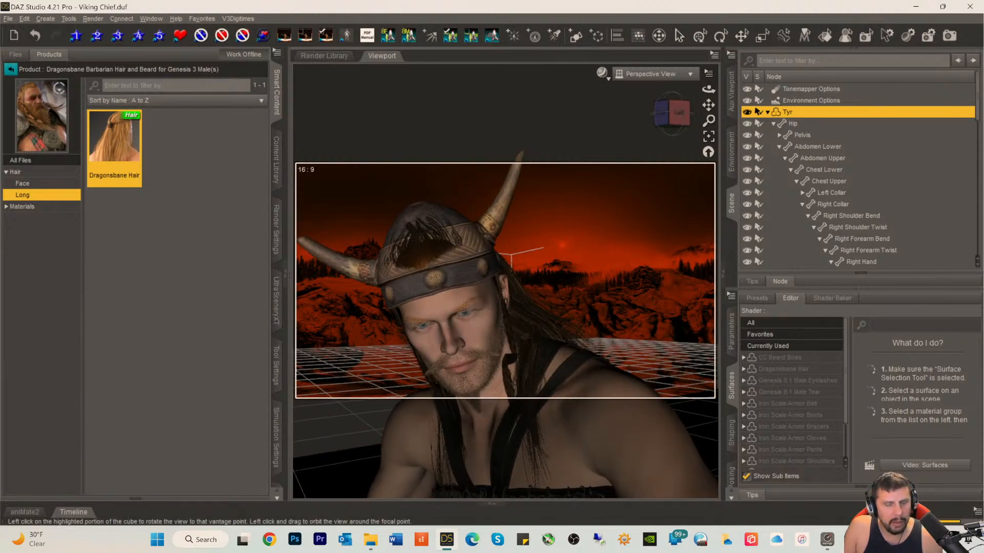
pyautogui.moveTo(659, 116)
pyautogui.mouseDown()
pyautogui.moveTo(696, 113)
pyautogui.moveTo(643, 113)
pyautogui.moveTo(643, 140)
pyautogui.moveTo(666, 114)
pyautogui.mouseUp()
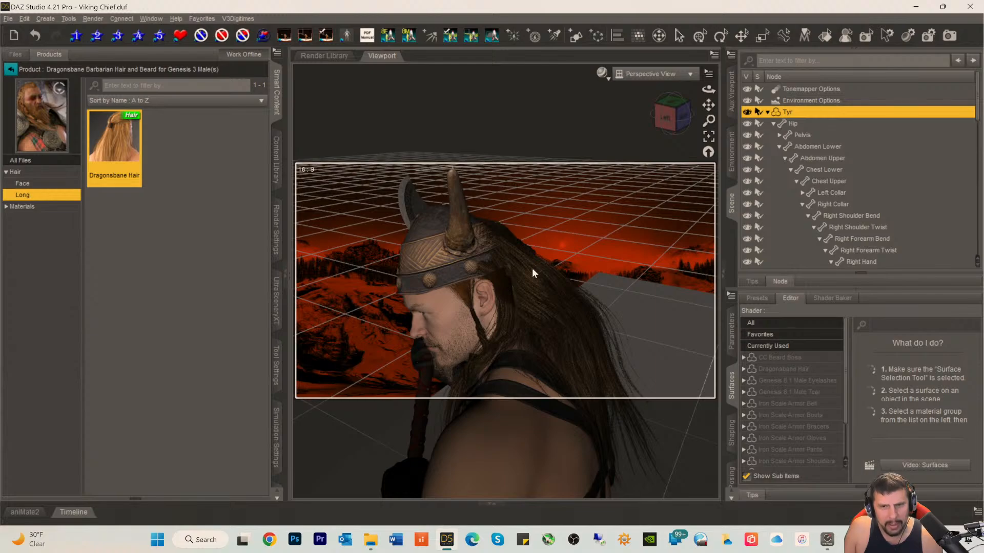
pyautogui.moveTo(671, 119); pyautogui.dragTo(706, 100)
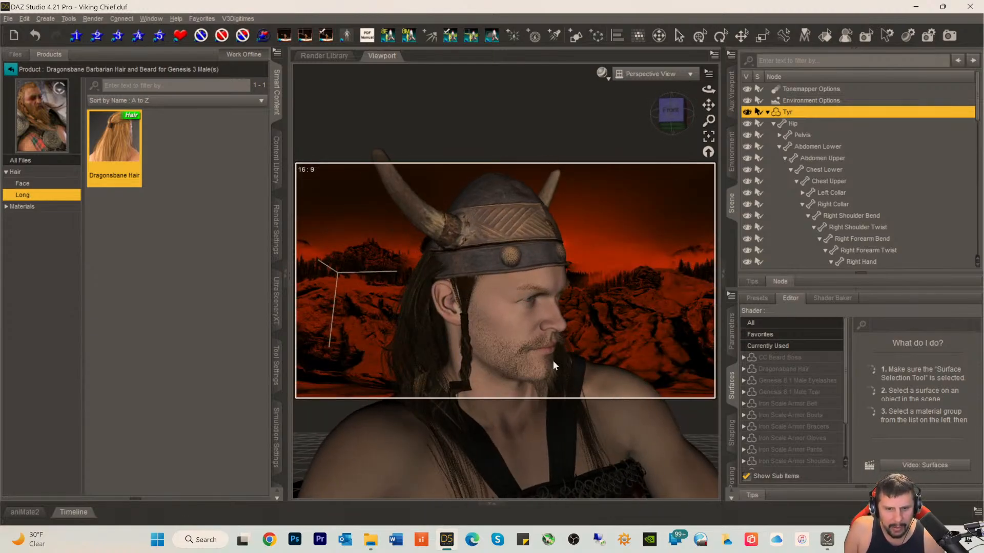
pyautogui.scroll(-3, 501, 374)
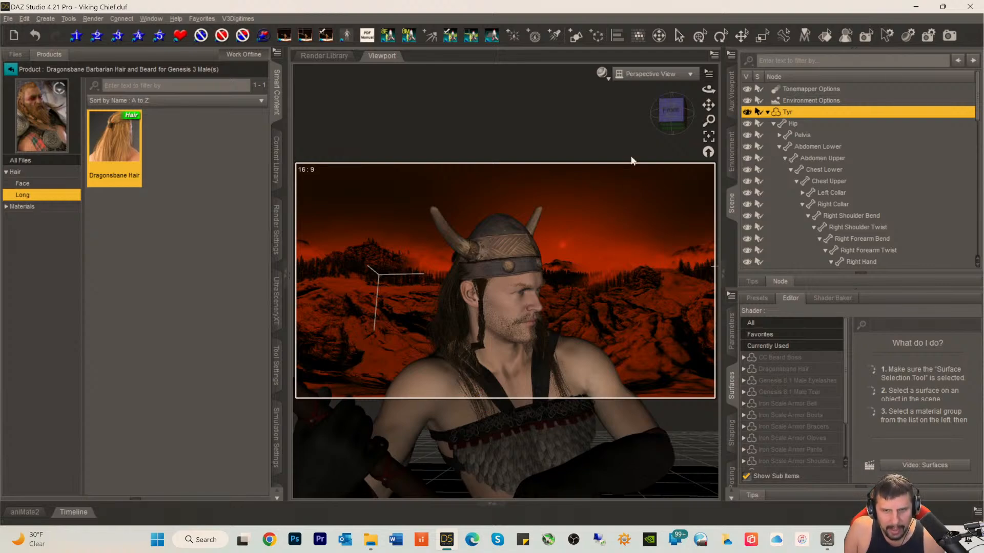
pyautogui.moveTo(668, 110); pyautogui.dragTo(687, 115)
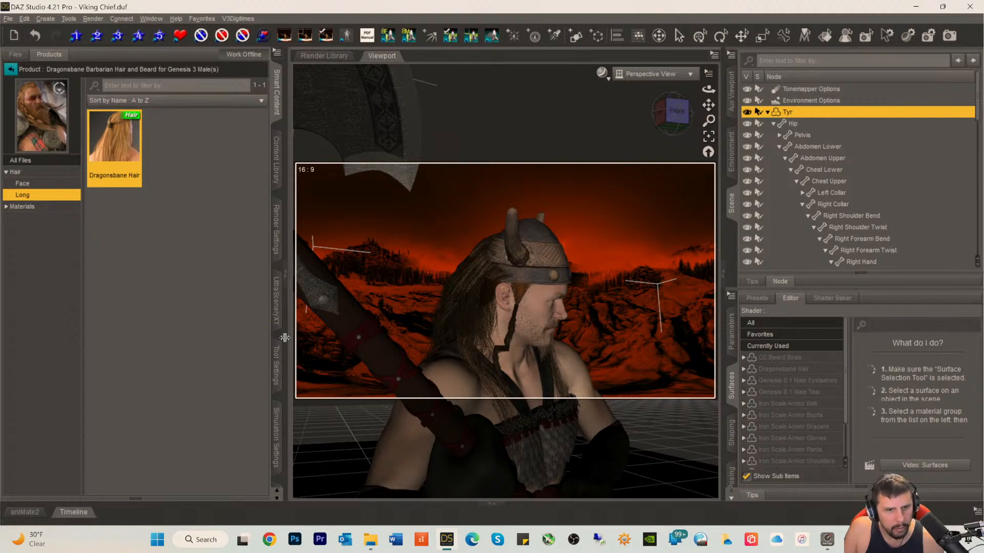
# - Activate the Mesh Grabber tool and select a Dragonsbane Hair face just behind the helmet
pyautogui.click(276, 365)
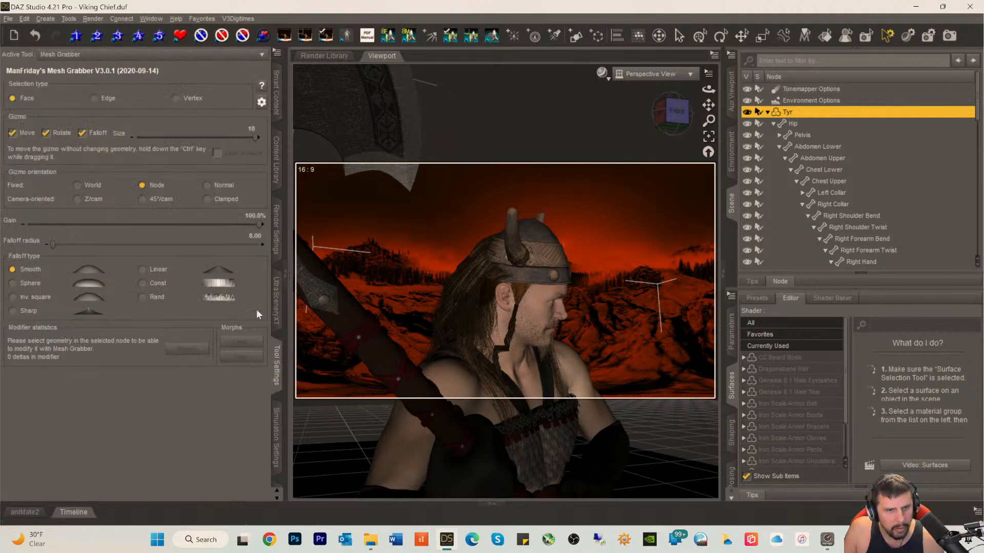
pyautogui.click(90, 54)
pyautogui.click(204, 72)
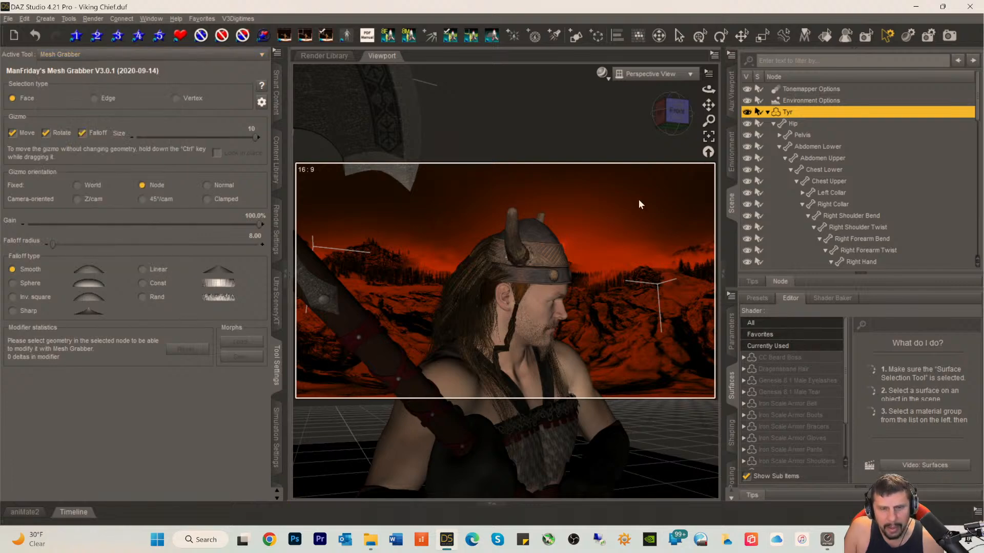
pyautogui.click(742, 37)
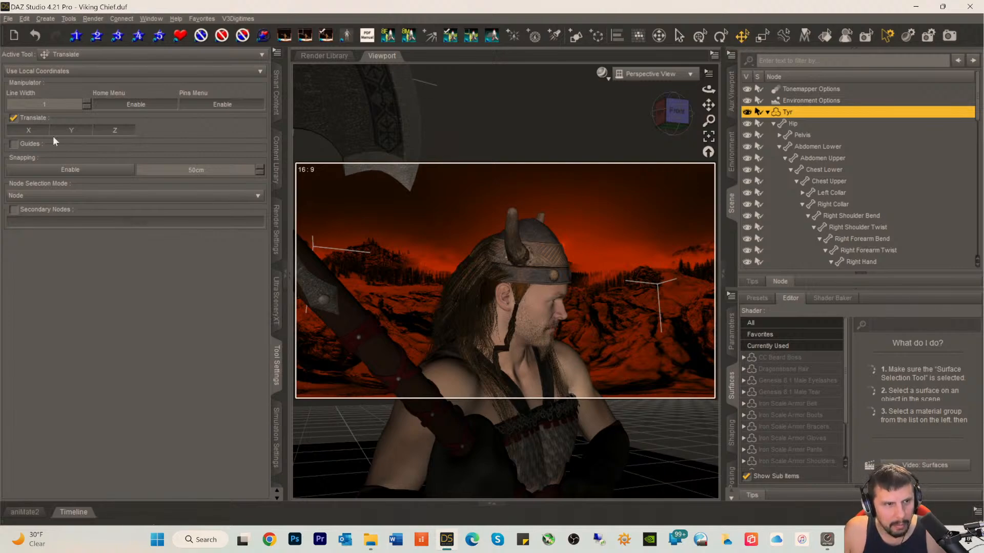
pyautogui.click(108, 55)
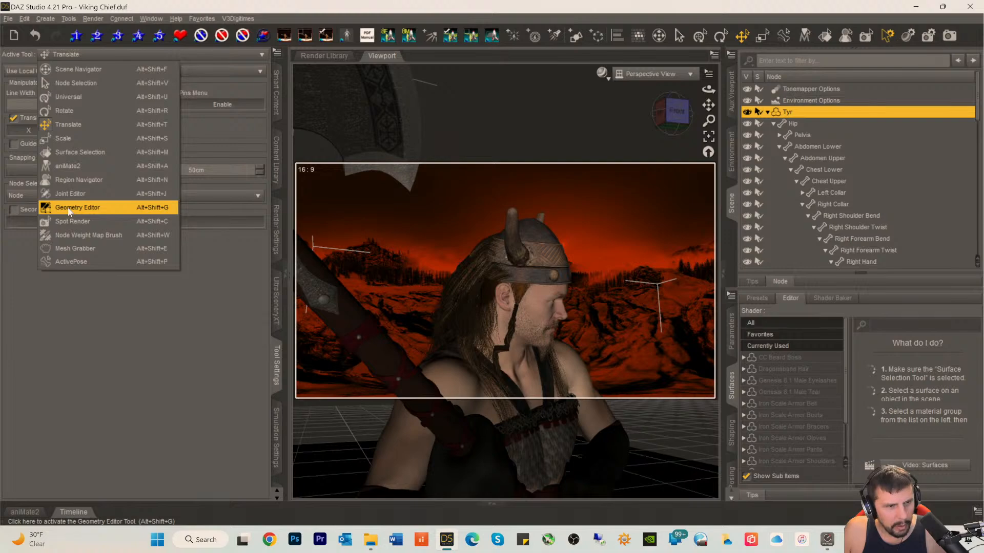
pyautogui.click(66, 248)
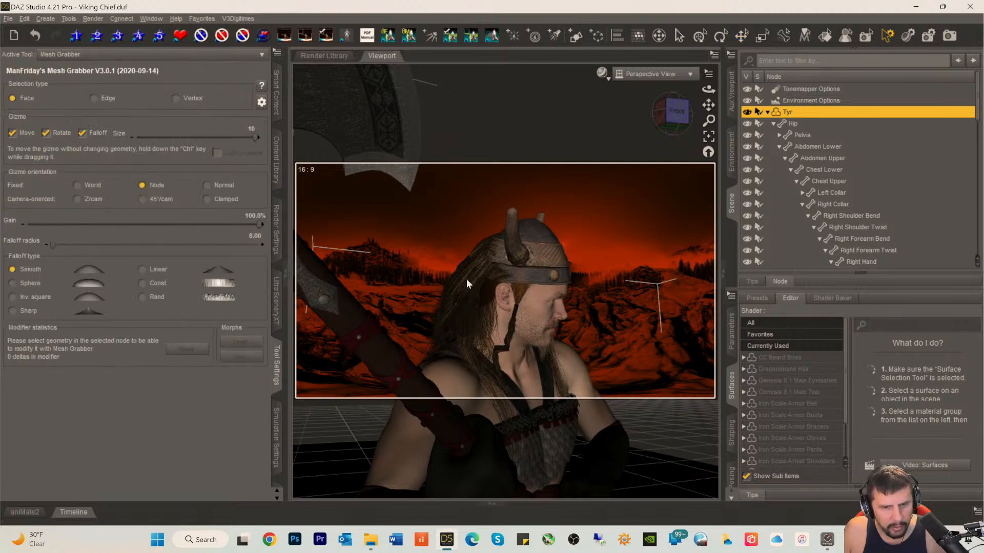
pyautogui.click(471, 262)
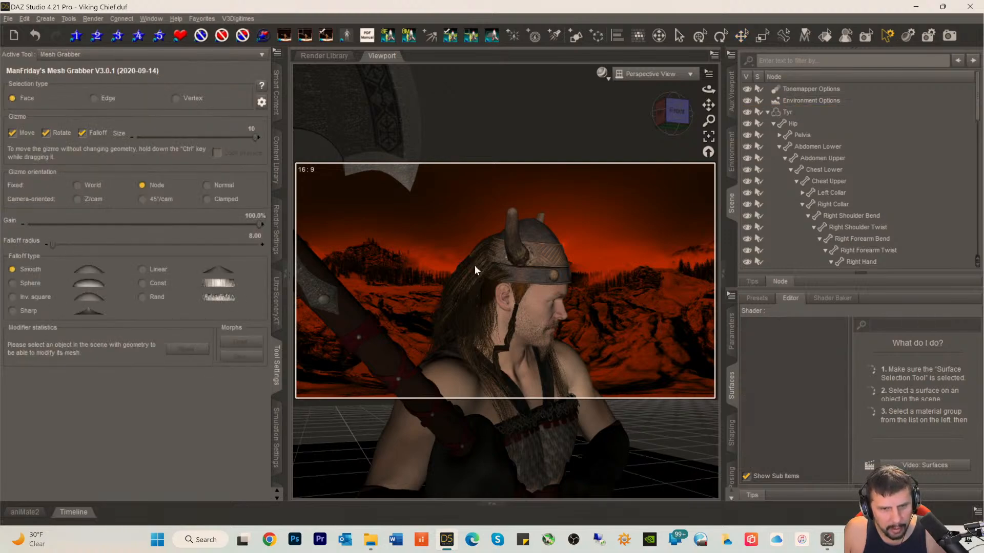
pyautogui.click(476, 262)
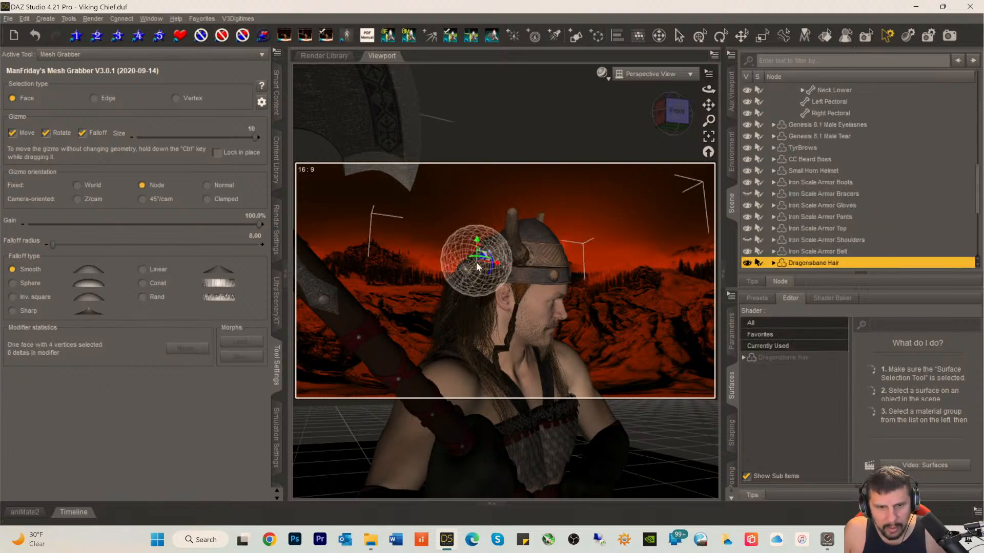
# - Set the falloff radius to 12, select two hair faces at the back of the head and push them forward toward the helmet
pyautogui.click(255, 237)
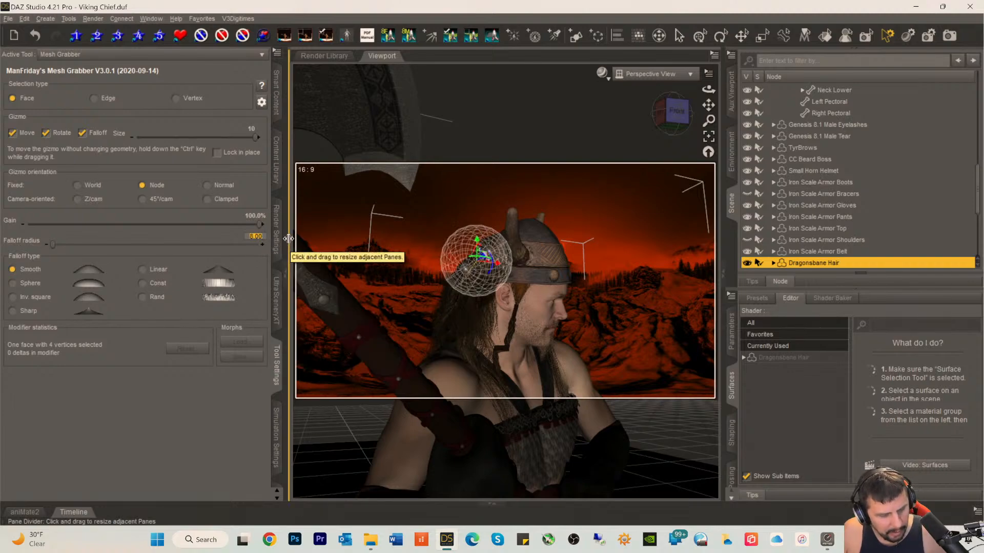
pyautogui.write('12')
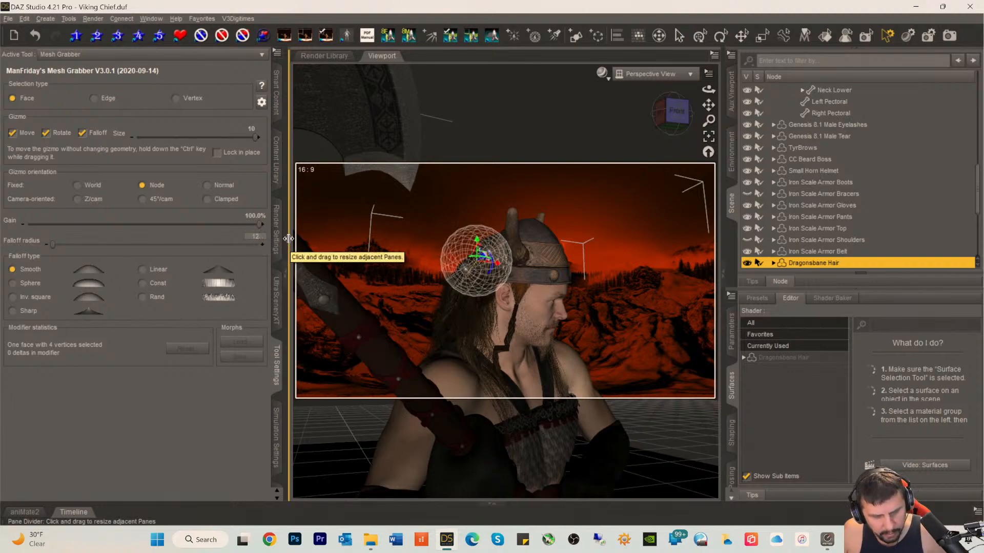
pyautogui.press('Return')
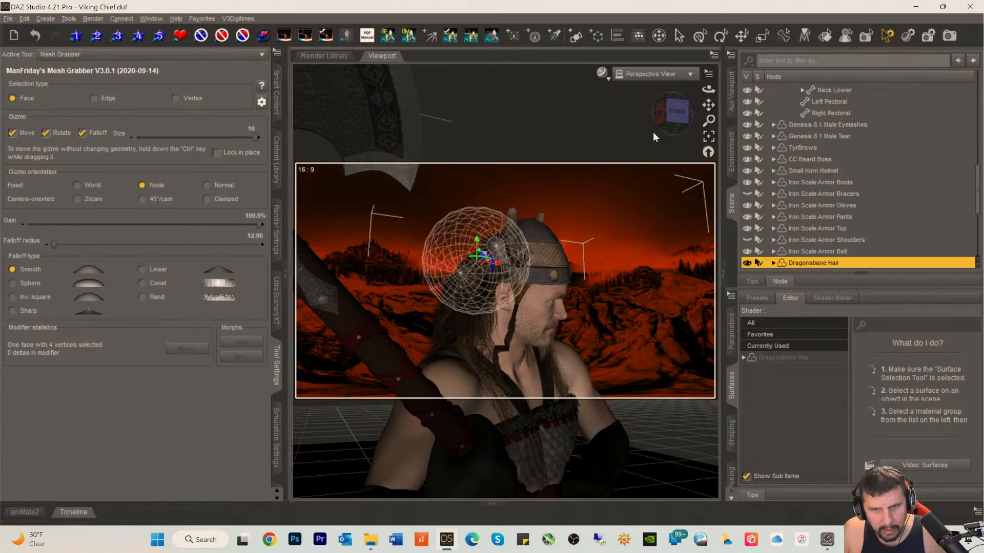
pyautogui.moveTo(671, 114); pyautogui.dragTo(705, 136)
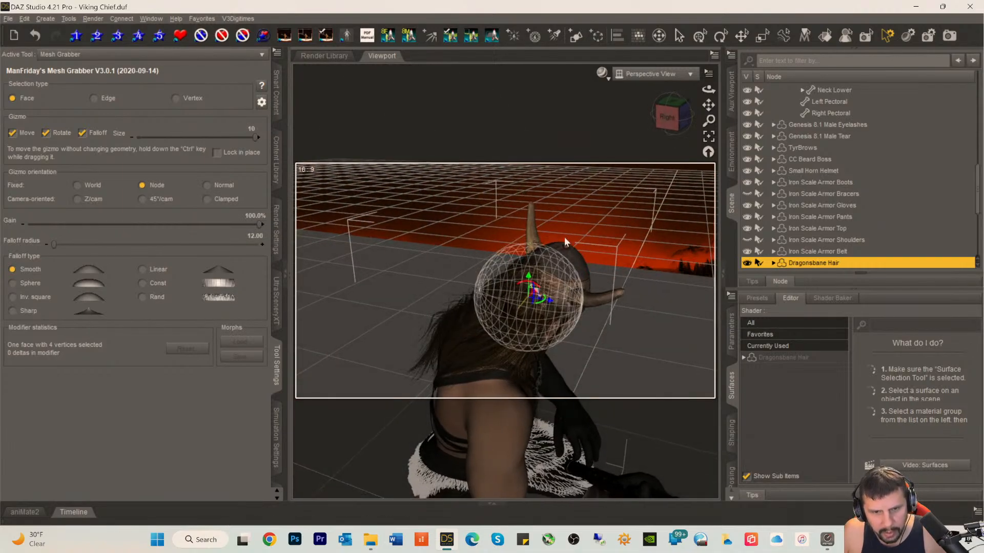
pyautogui.click(540, 271)
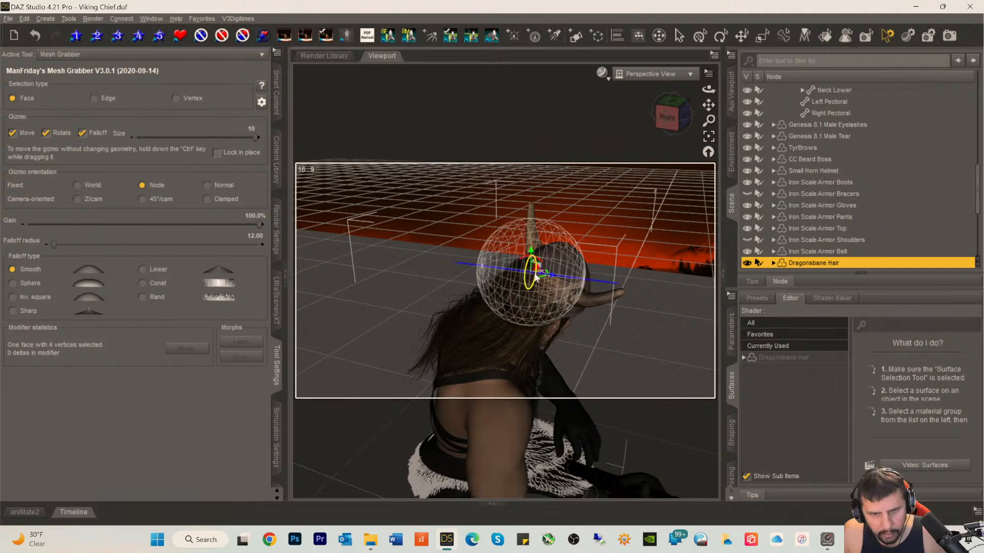
pyautogui.moveTo(660, 115); pyautogui.dragTo(663, 97)
pyautogui.keyDown('shift'); pyautogui.click(490, 271); pyautogui.keyUp('shift')
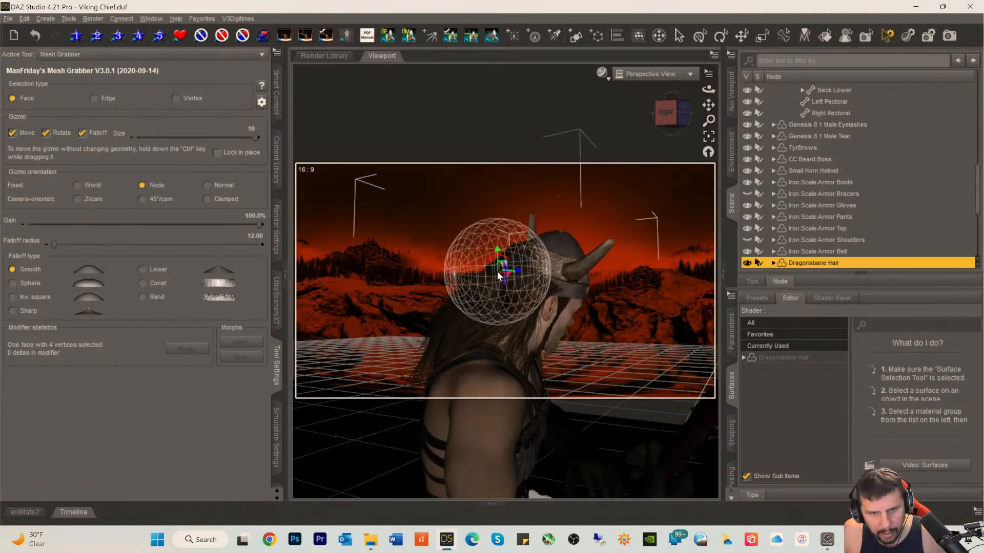
pyautogui.moveTo(517, 275); pyautogui.dragTo(523, 280)
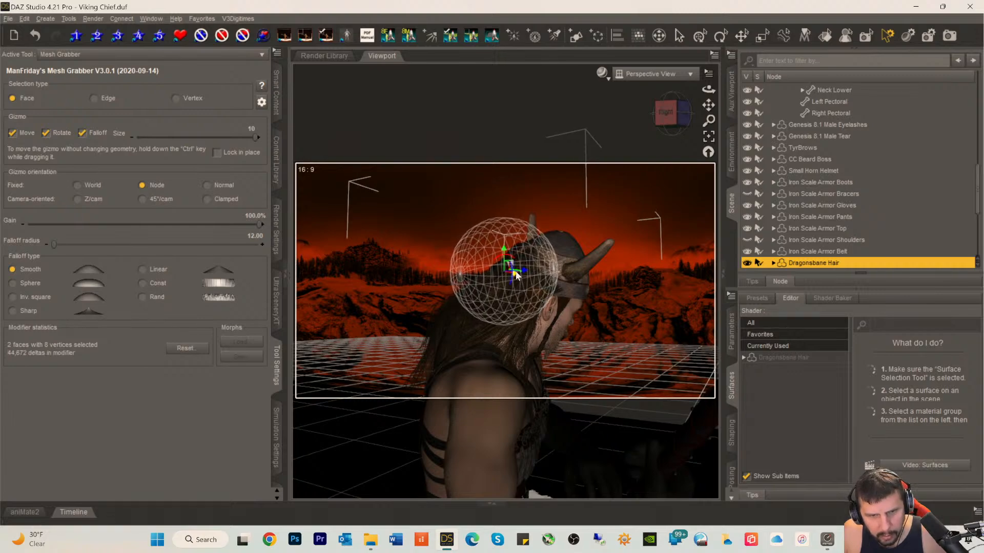
# - Undo the last hair move and push the selected faces at the back of the head forward toward the helmet from an overhead view
pyautogui.moveTo(668, 118)
pyautogui.mouseDown()
pyautogui.moveTo(668, 159)
pyautogui.moveTo(661, 115)
pyautogui.mouseUp()
pyautogui.click(24, 18)
pyautogui.click(62, 28)
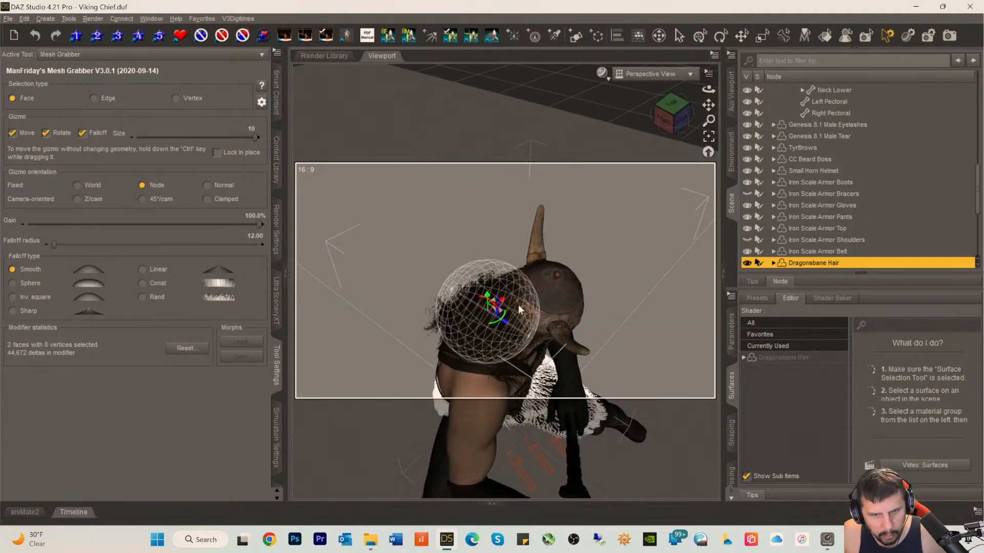
pyautogui.moveTo(502, 304); pyautogui.dragTo(516, 305)
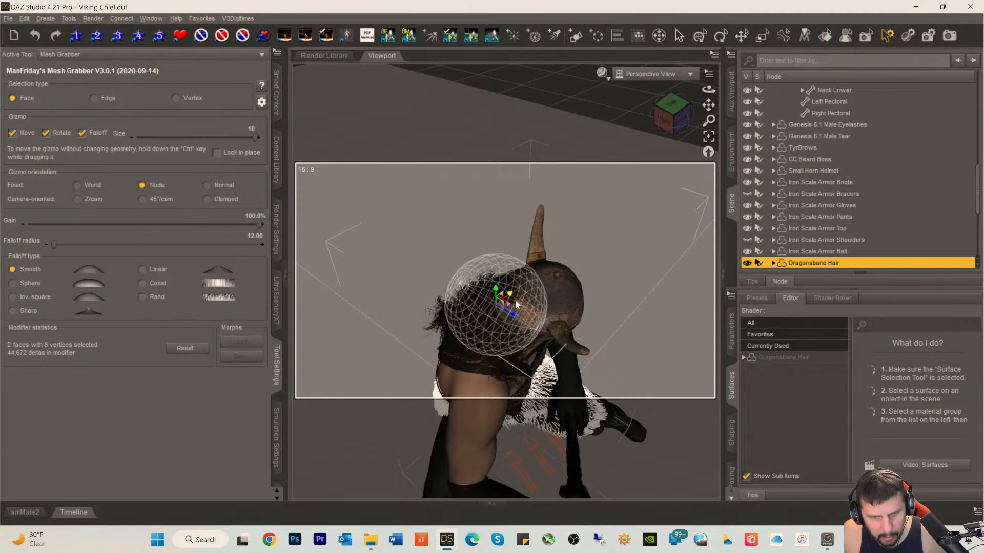
# - Select a hair face at the side of the helmet, undo a first trial move, and nudge the face slightly forward
pyautogui.click(544, 323)
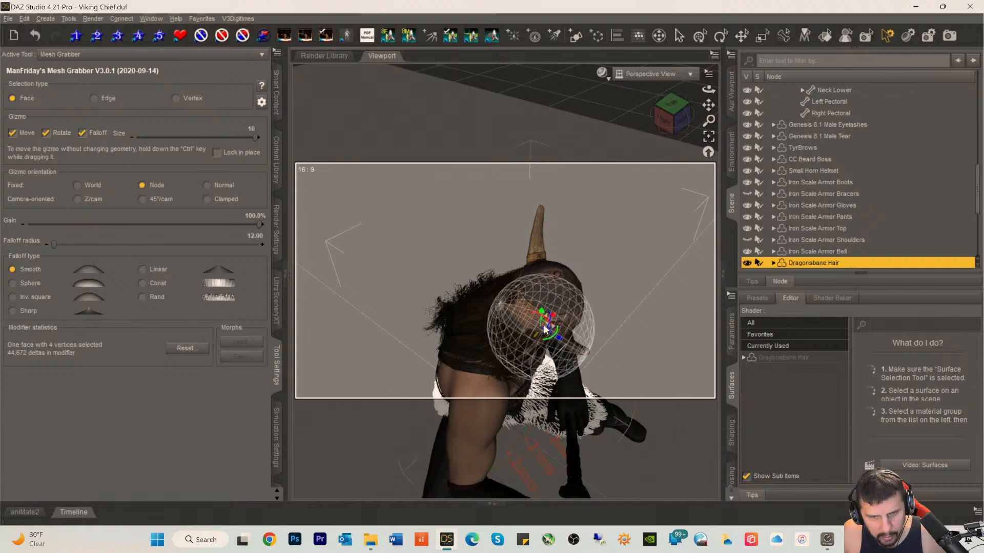
pyautogui.moveTo(552, 313); pyautogui.dragTo(553, 316)
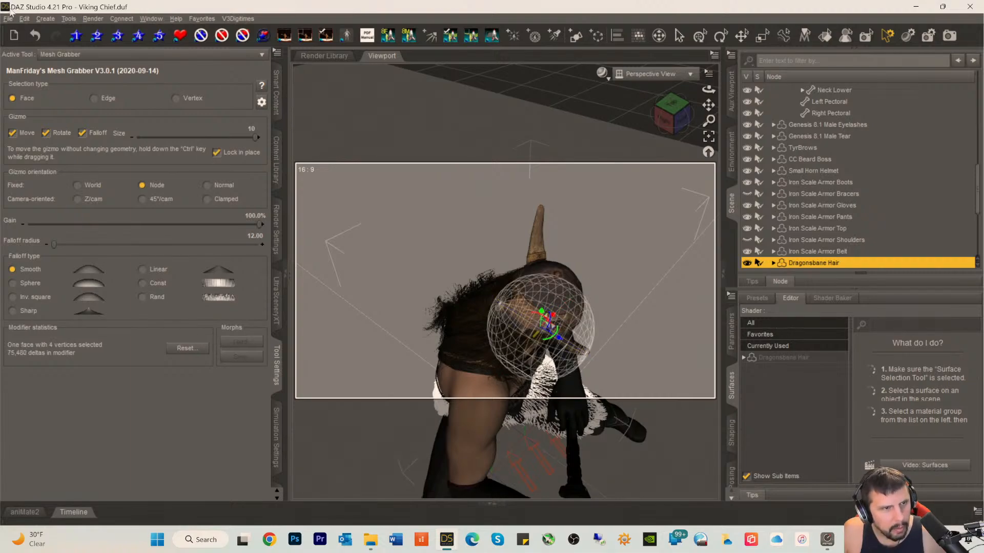
pyautogui.click(24, 19)
pyautogui.click(35, 32)
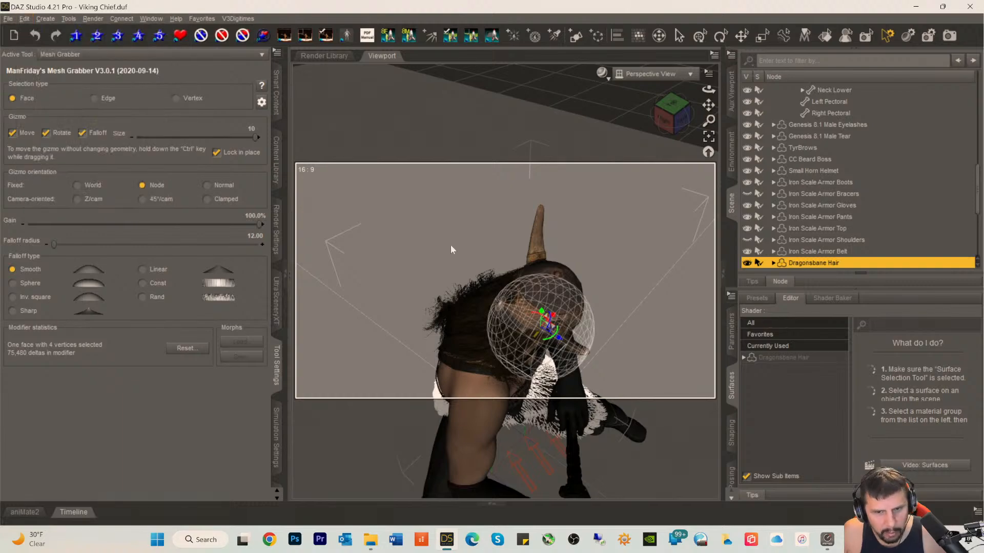
pyautogui.moveTo(555, 316); pyautogui.dragTo(558, 316)
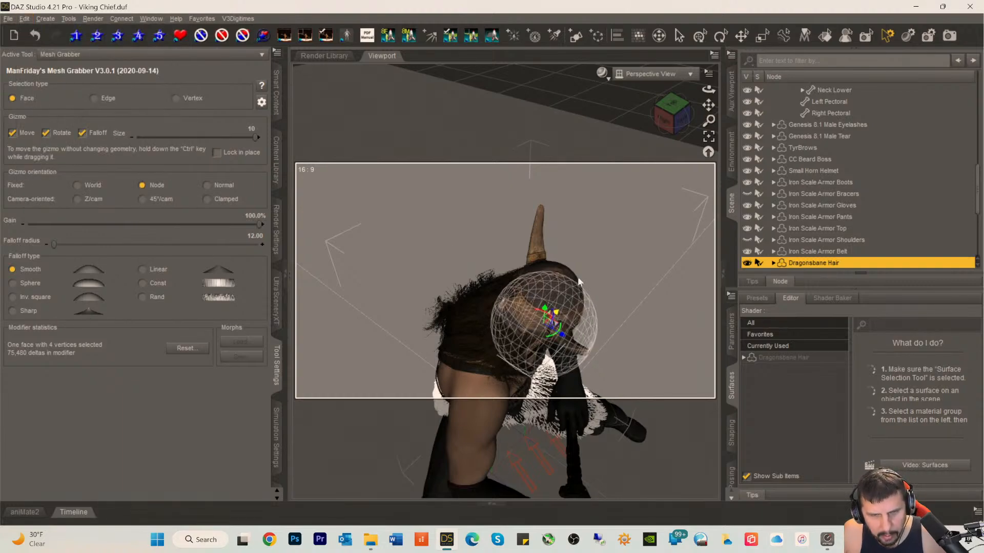
# - Select a hair face at the back of the helmet and push it forward toward the head
pyautogui.click(673, 130)
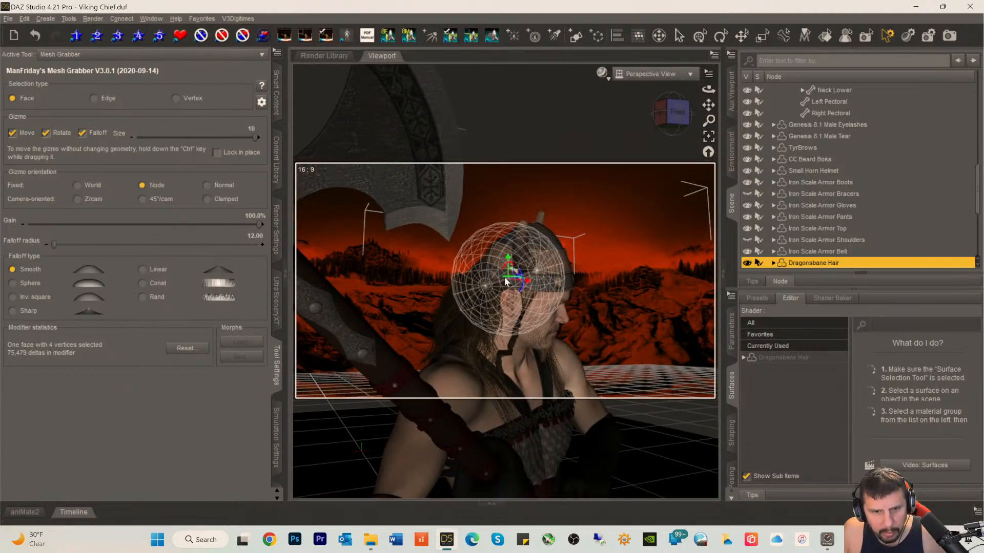
pyautogui.click(676, 128)
pyautogui.moveTo(676, 128)
pyautogui.mouseDown()
pyautogui.moveTo(709, 128)
pyautogui.moveTo(716, 153)
pyautogui.moveTo(681, 121)
pyautogui.mouseUp()
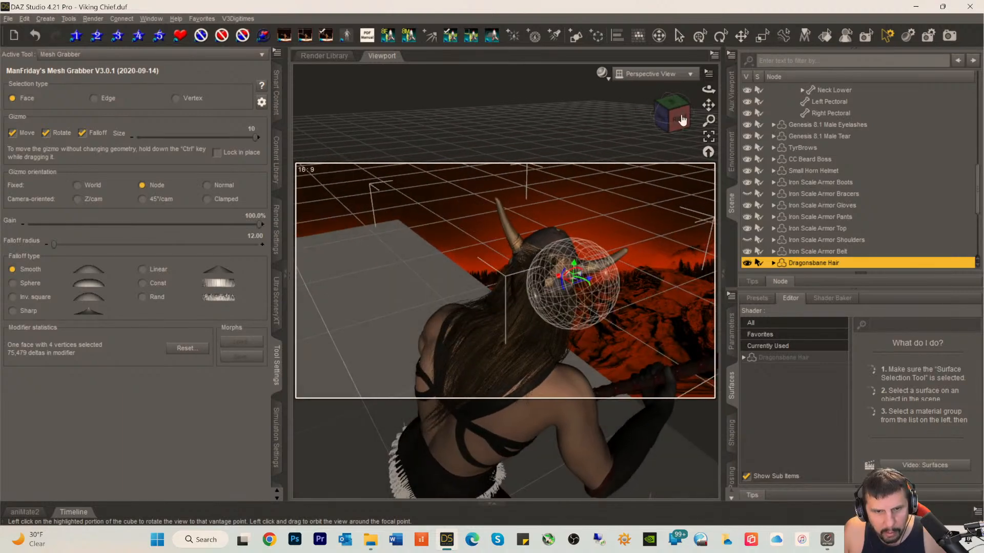
pyautogui.click(523, 267)
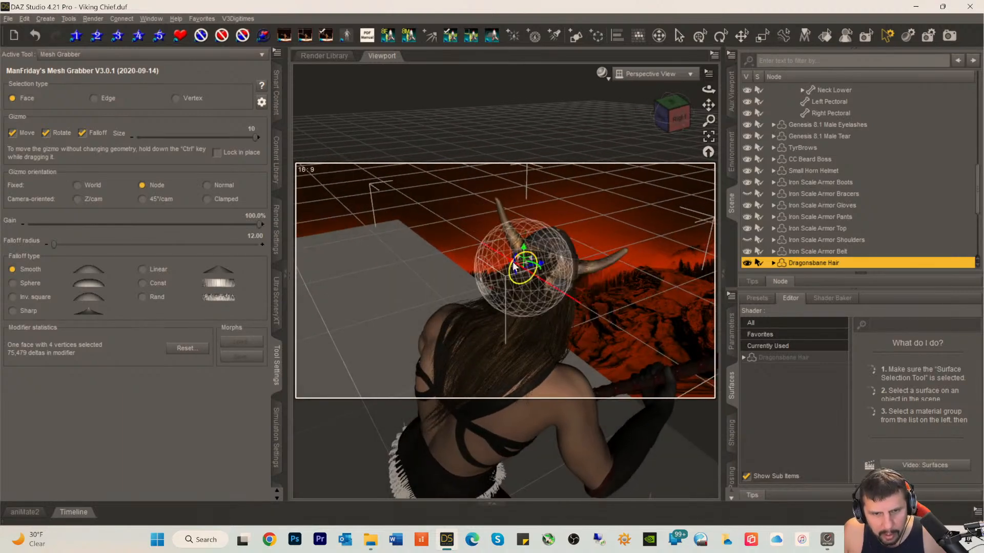
pyautogui.moveTo(538, 265); pyautogui.dragTo(542, 262)
# - Select a hair face lower on the right rear of the helmet and adjust it forward and sideways
pyautogui.click(543, 278)
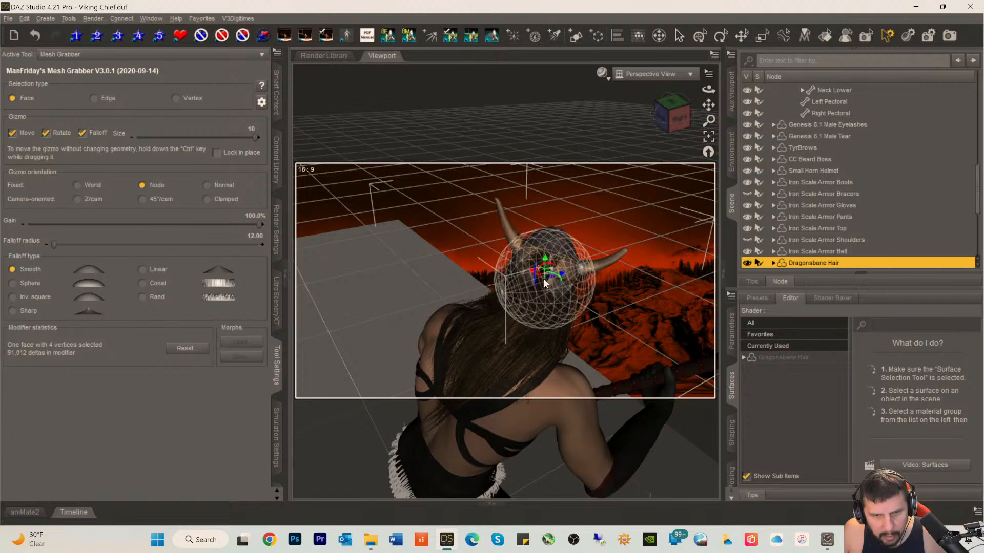
pyautogui.moveTo(562, 274); pyautogui.dragTo(567, 276)
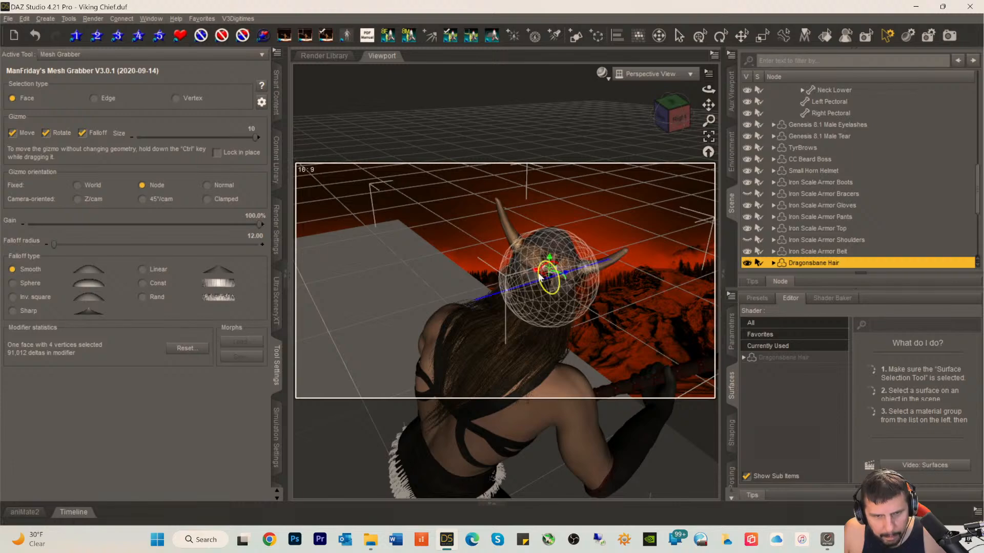
pyautogui.click(531, 270)
pyautogui.moveTo(531, 270); pyautogui.dragTo(525, 270)
# - Select two hair faces on the left rear of the helmet and shift them slightly to follow the head
pyautogui.moveTo(666, 123); pyautogui.dragTo(710, 114)
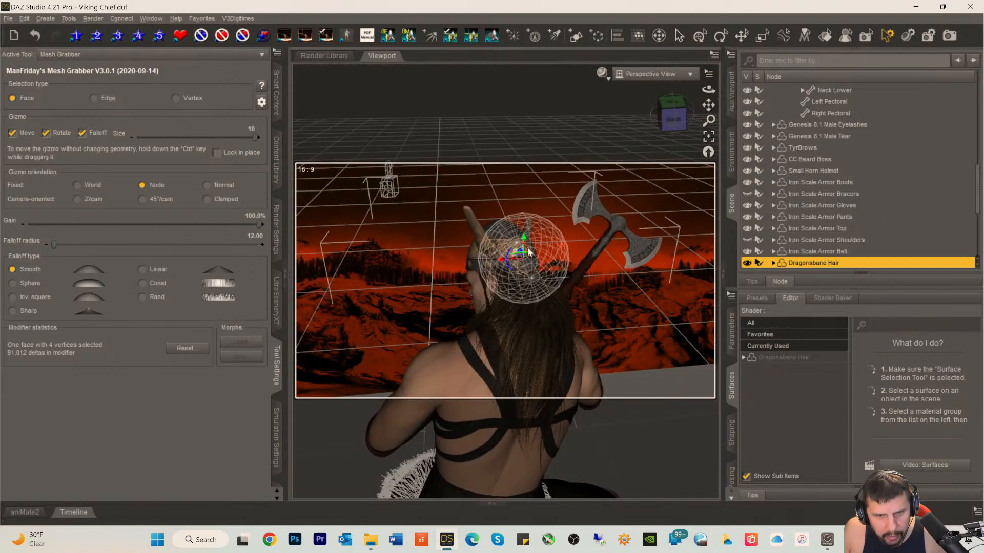
pyautogui.click(495, 268)
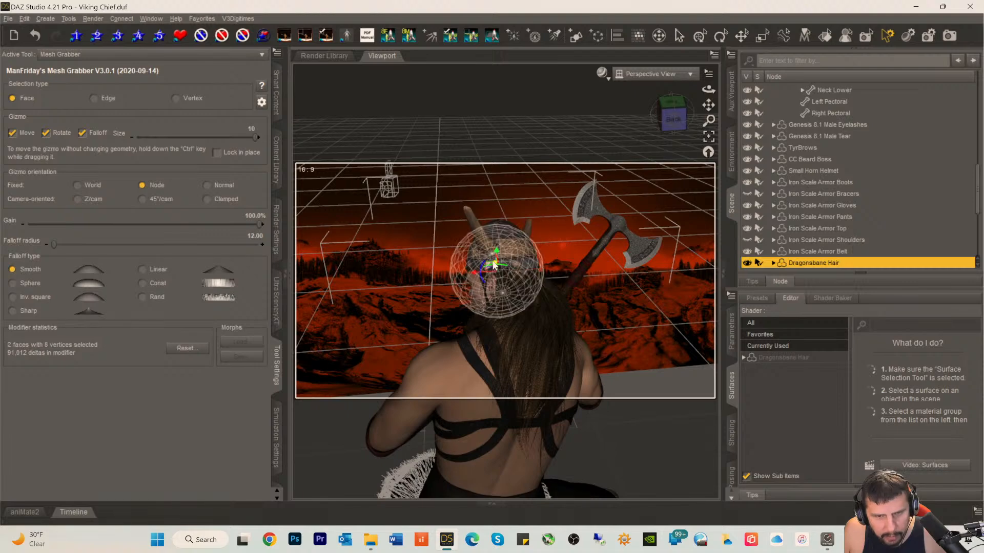
pyautogui.moveTo(493, 261); pyautogui.dragTo(493, 260)
# - Set the falloff radius to 2 and select a hair face below the helmet's rear rim on the right side
pyautogui.moveTo(672, 118)
pyautogui.mouseDown()
pyautogui.moveTo(651, 120)
pyautogui.moveTo(670, 113)
pyautogui.mouseUp()
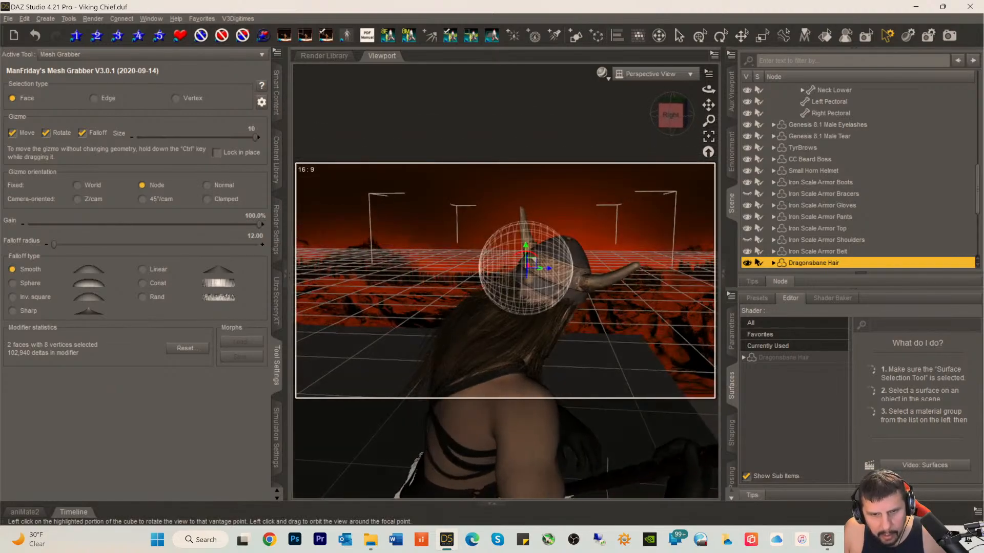
pyautogui.write('2')
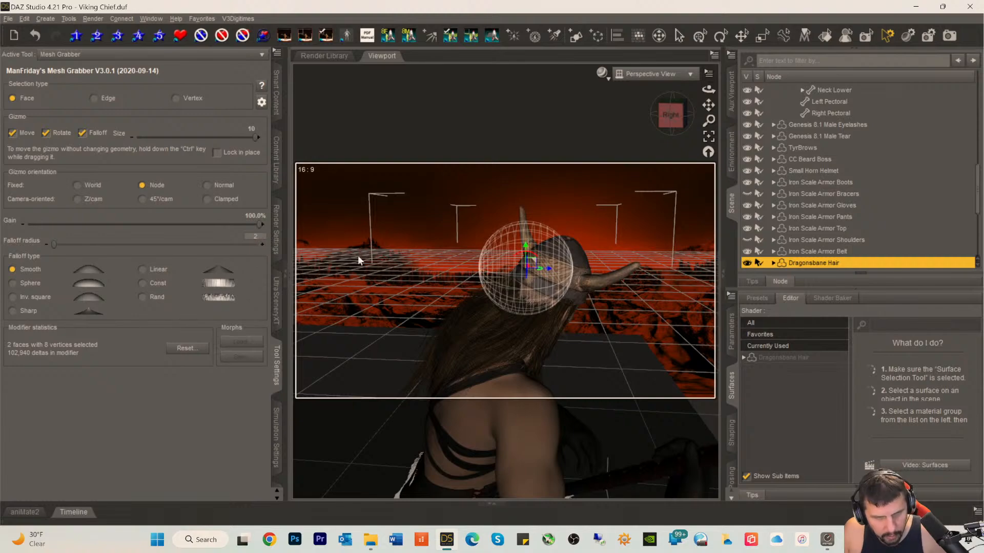
pyautogui.press('Return')
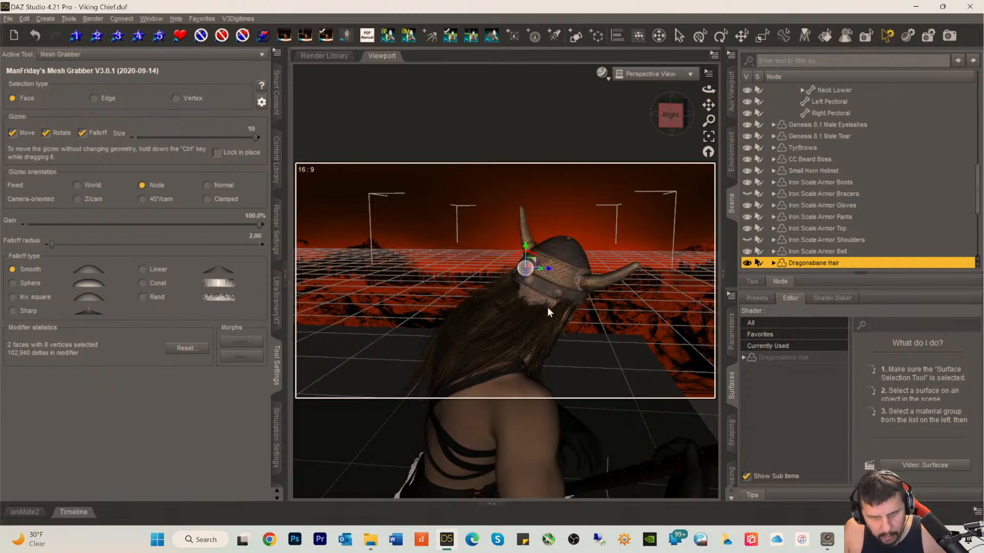
pyautogui.click(535, 298)
pyautogui.scroll(-3, 545, 322)
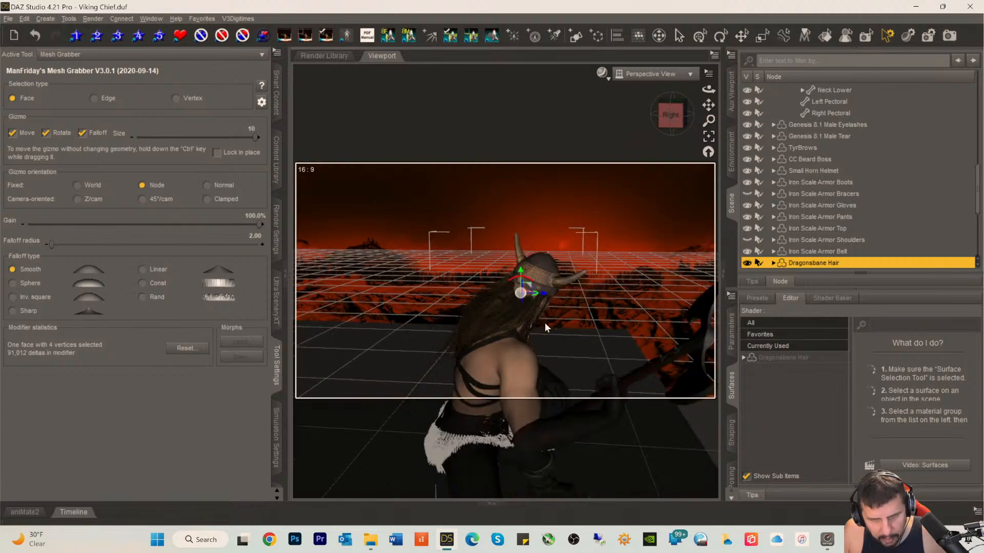
pyautogui.scroll(6, 537, 322)
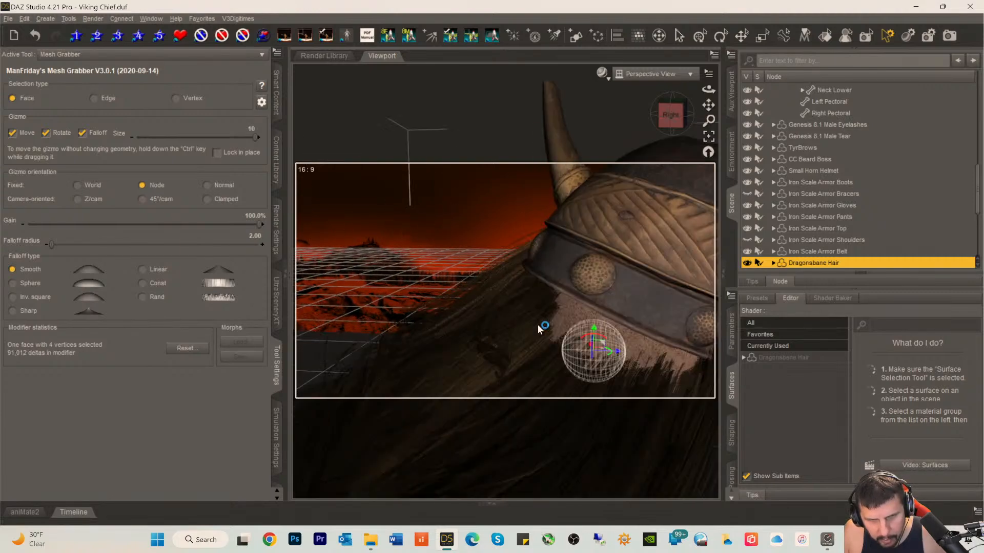
# - Set the falloff radius to 4 and pull the selected hair face outward over the exposed scalp
pyautogui.click(253, 238)
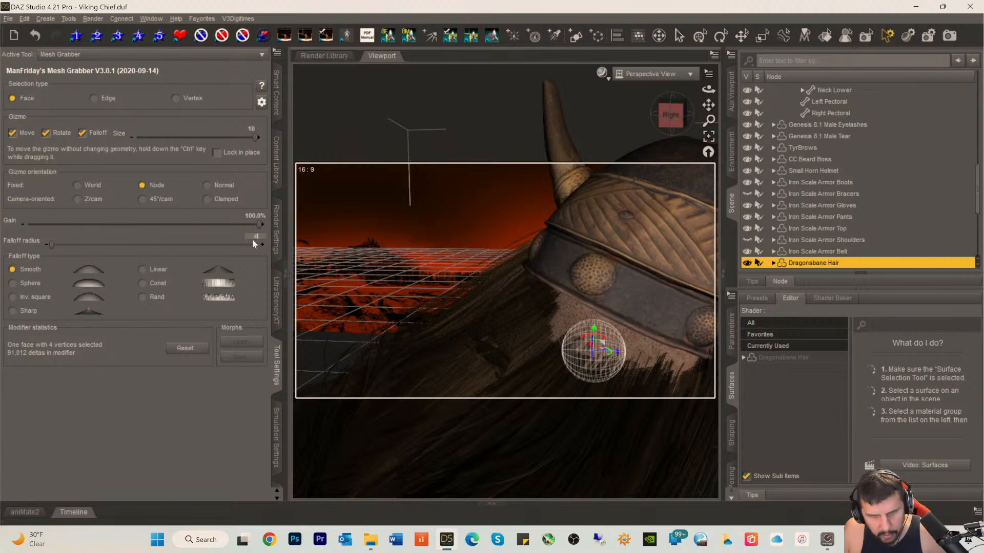
pyautogui.write('4')
pyautogui.press('Return')
pyautogui.moveTo(593, 347); pyautogui.dragTo(582, 362)
# - Pull two more hair faces outward below the helmet's right rear rim, one under the rear stud and one farther forward
pyautogui.click(562, 319)
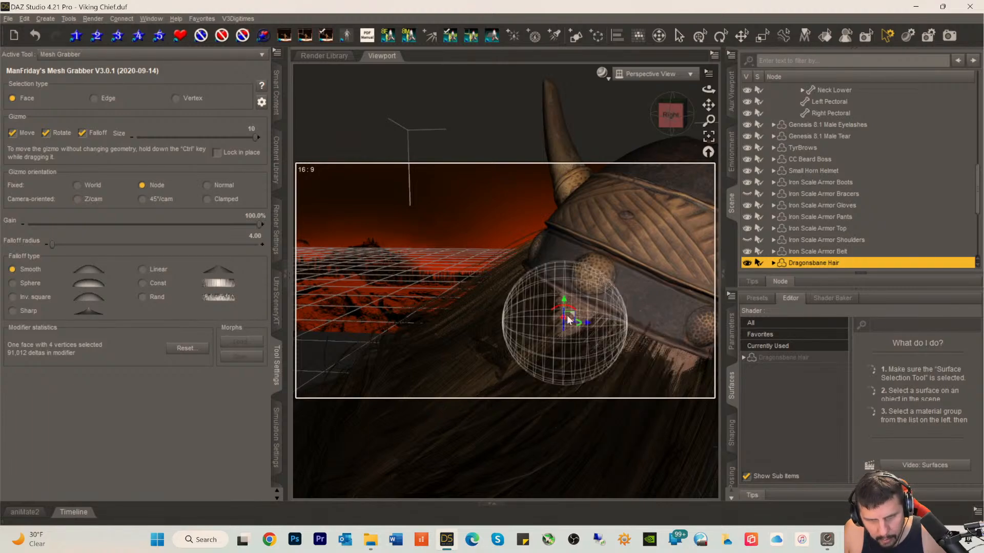
pyautogui.moveTo(563, 318); pyautogui.dragTo(564, 324)
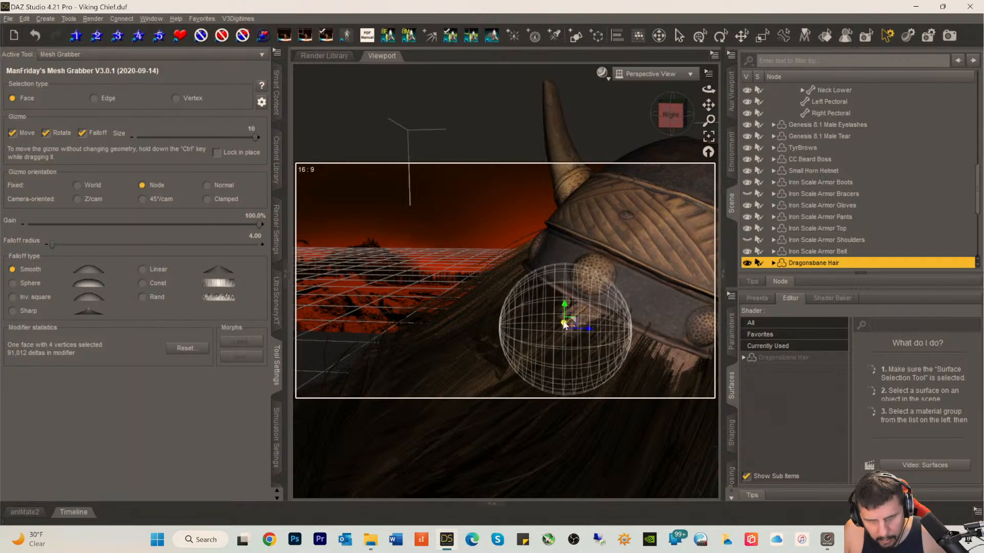
pyautogui.click(666, 375)
pyautogui.moveTo(666, 377); pyautogui.dragTo(666, 383)
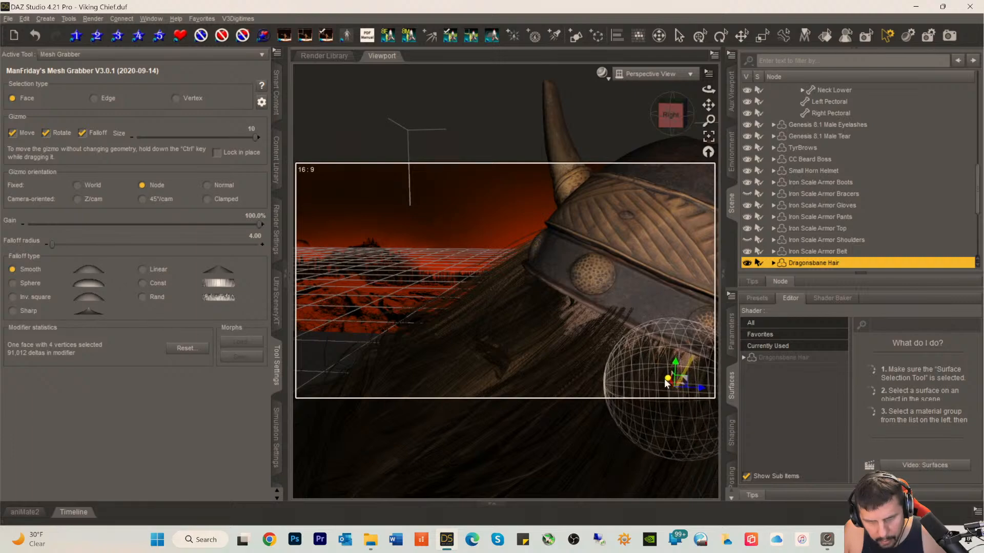
# - Select a hair face beneath the helmet rim in front of the side stud and adjust it to cover the scalp
pyautogui.moveTo(709, 105); pyautogui.dragTo(423, 69)
pyautogui.click(479, 314)
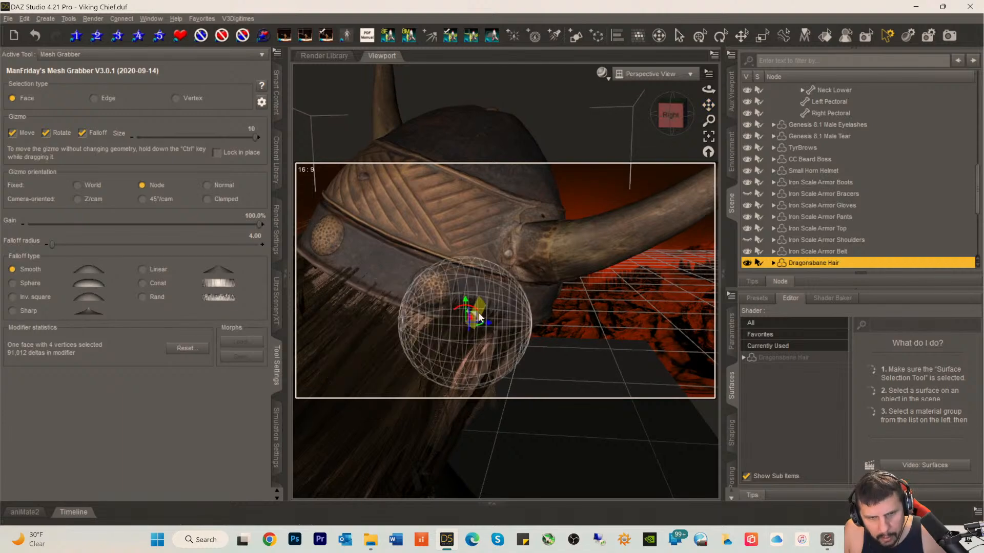
pyautogui.moveTo(469, 317); pyautogui.dragTo(468, 312)
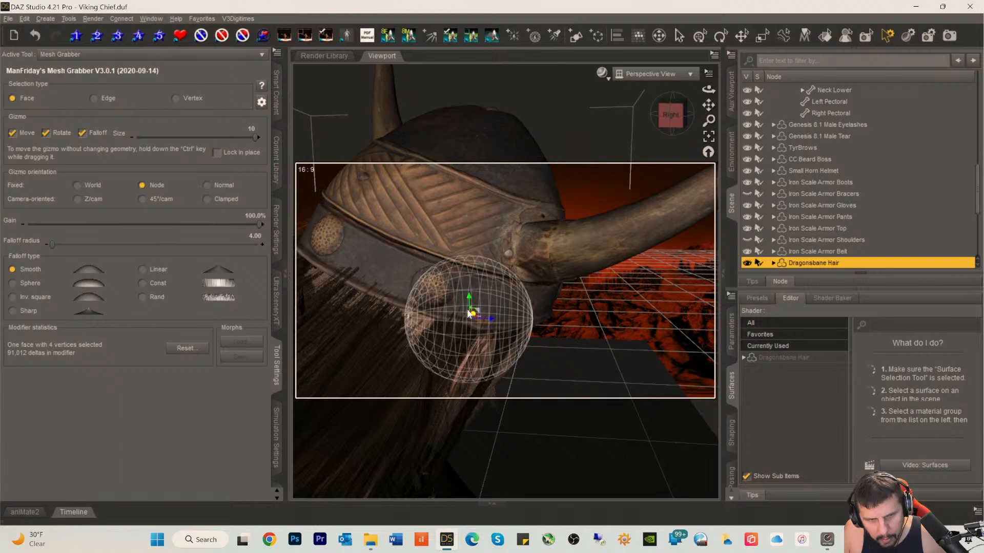
# - Set the falloff radius to 1 and pull a small hair face just below the side stud outward over the scalp
pyautogui.click(417, 330)
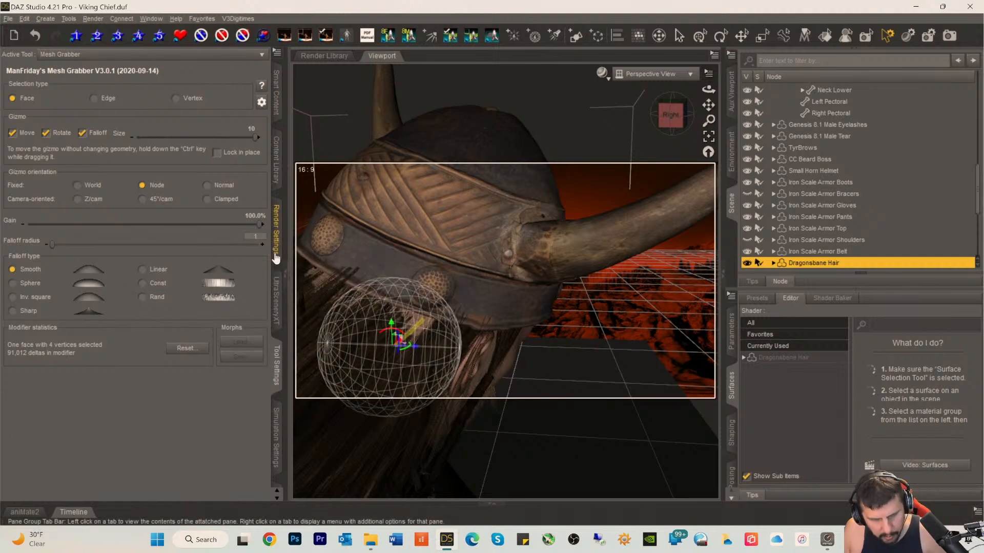
pyautogui.press('Return')
pyautogui.click(412, 337)
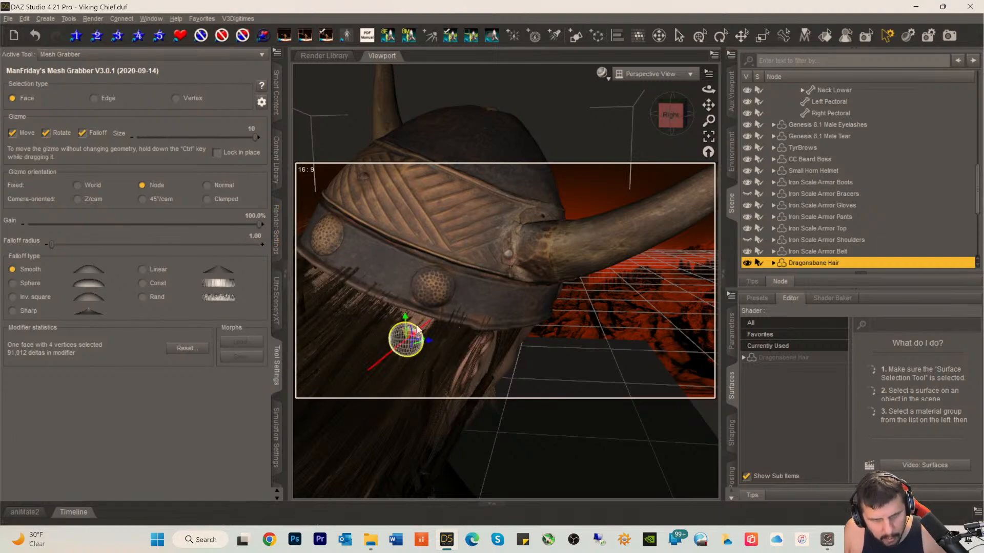
pyautogui.moveTo(412, 334); pyautogui.dragTo(406, 340)
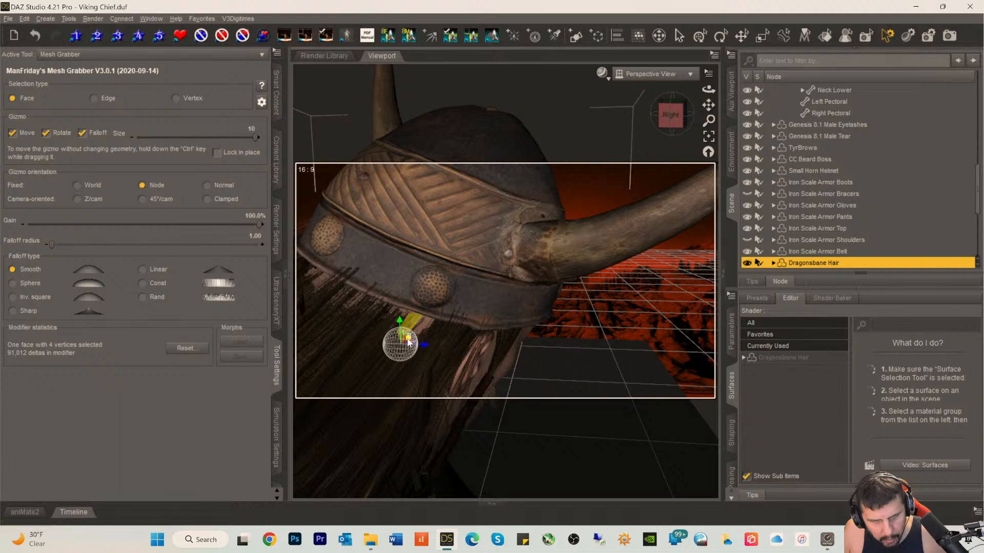
# - Move the Dragonsbane Hair faces just below the helmet rim, beneath the rear side stud, slightly down and away from the band with Mesh Grabber
pyautogui.click(432, 336)
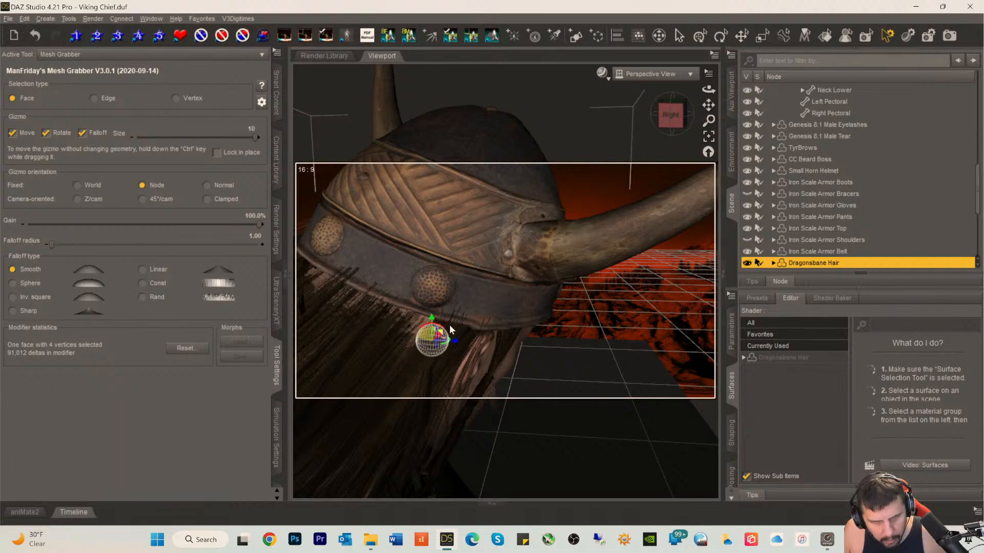
pyautogui.click(350, 297)
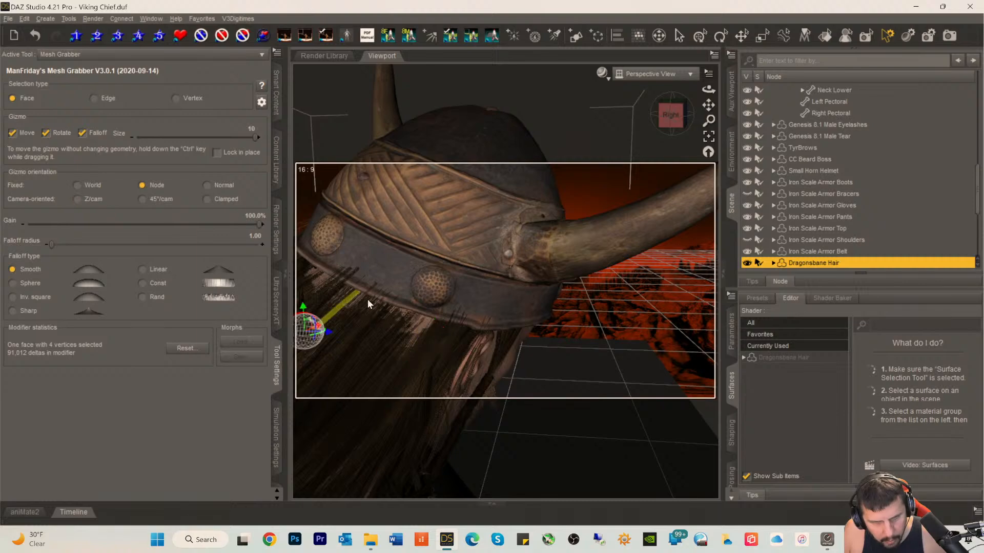
pyautogui.click(407, 314)
pyautogui.click(414, 317)
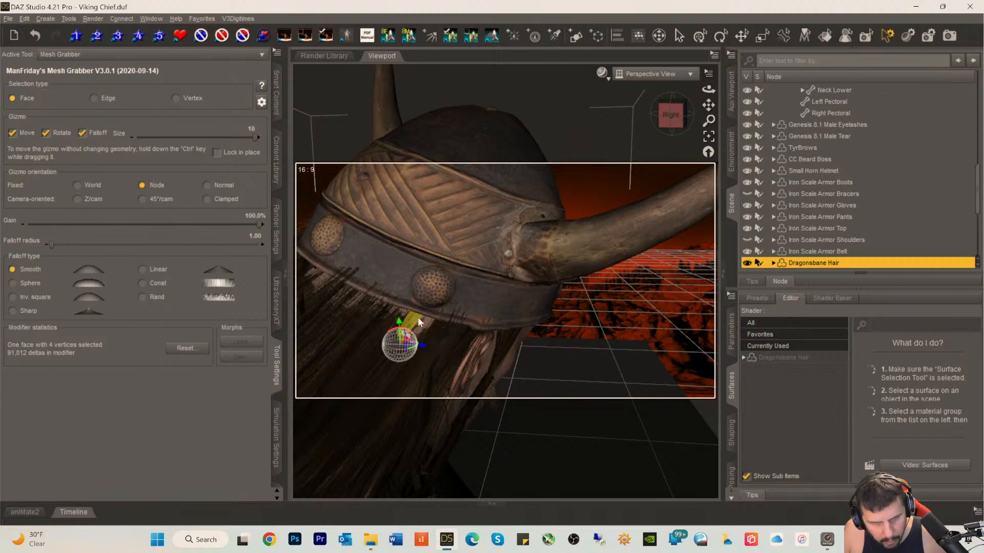
pyautogui.moveTo(406, 336); pyautogui.dragTo(403, 340)
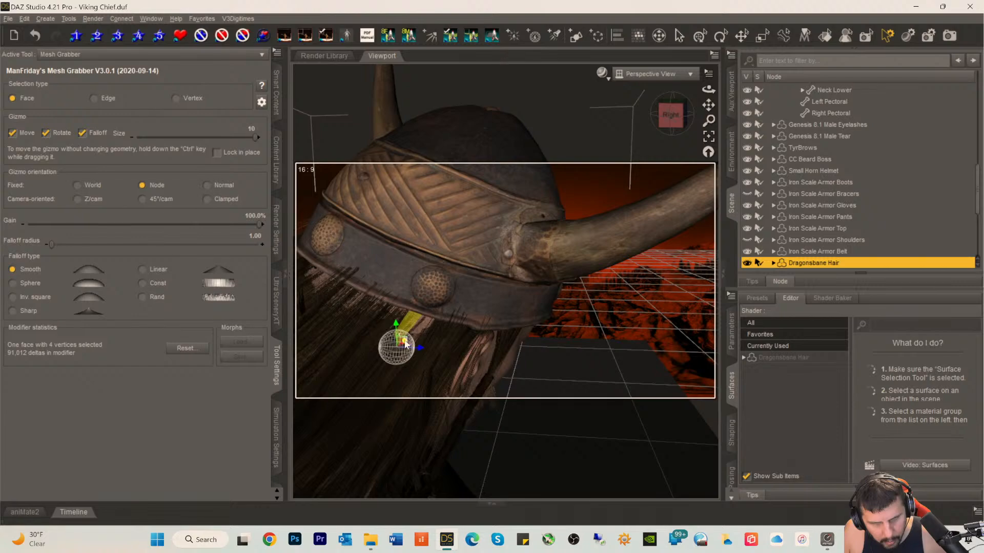
pyautogui.click(425, 327)
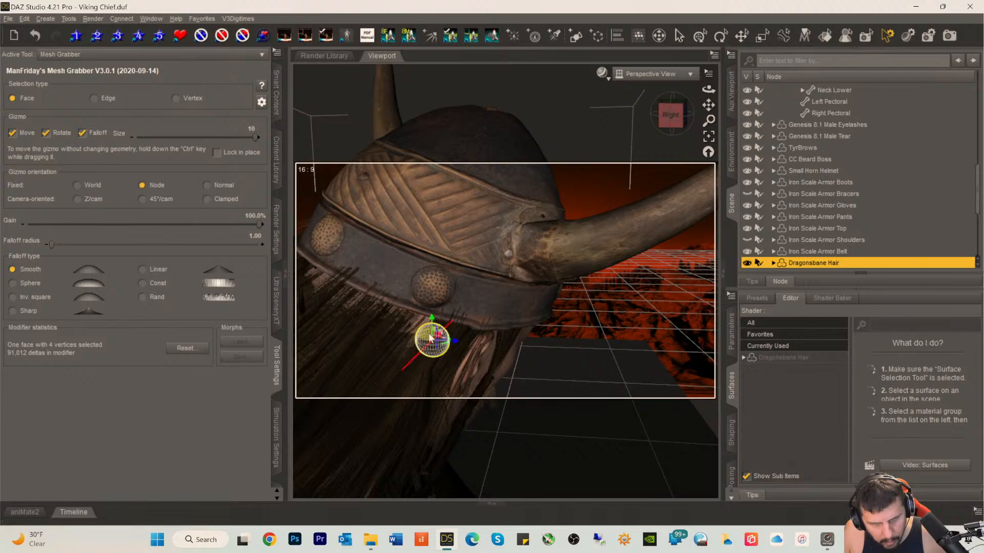
pyautogui.moveTo(435, 338); pyautogui.dragTo(432, 343)
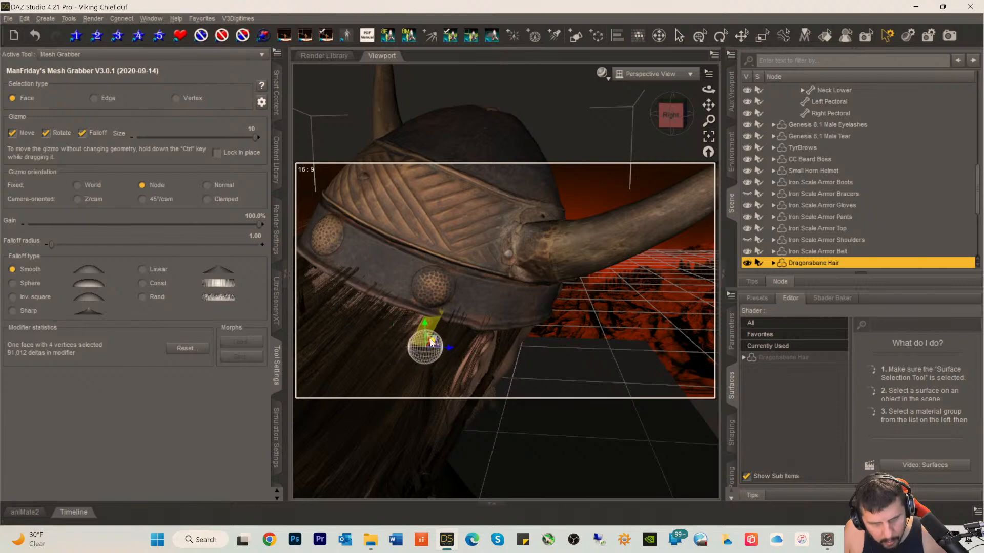
pyautogui.click(406, 316)
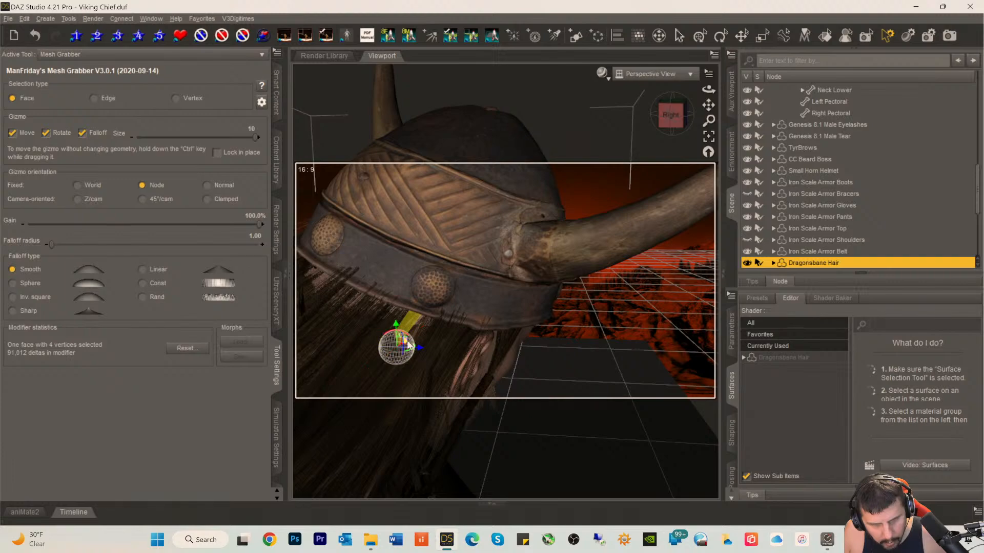
pyautogui.moveTo(407, 346); pyautogui.dragTo(406, 345)
# - Nudge the hair faces under the helmet's back stud with Mesh Grabber to adjust the strands along the rim
pyautogui.moveTo(668, 116); pyautogui.dragTo(681, 118)
pyautogui.click(371, 300)
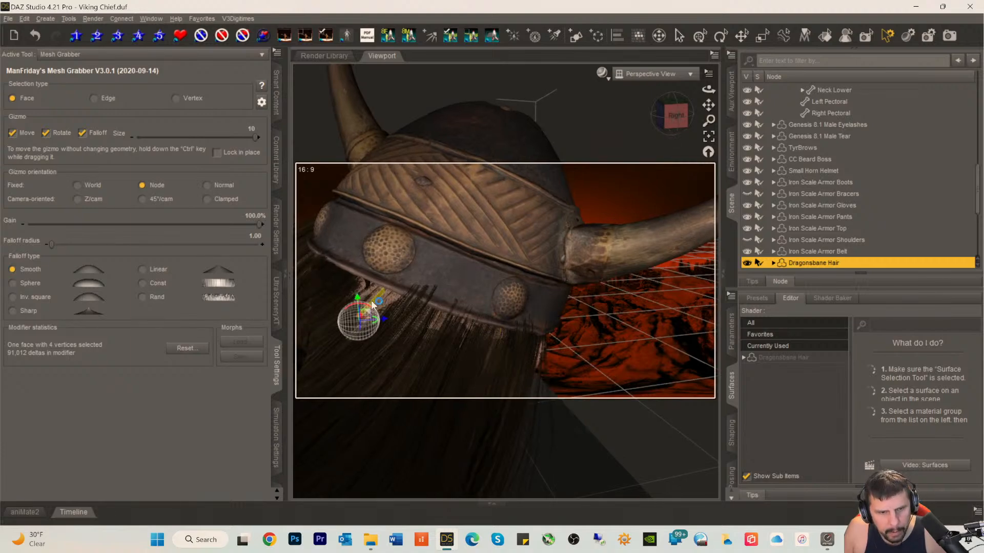
pyautogui.moveTo(358, 321); pyautogui.dragTo(349, 322)
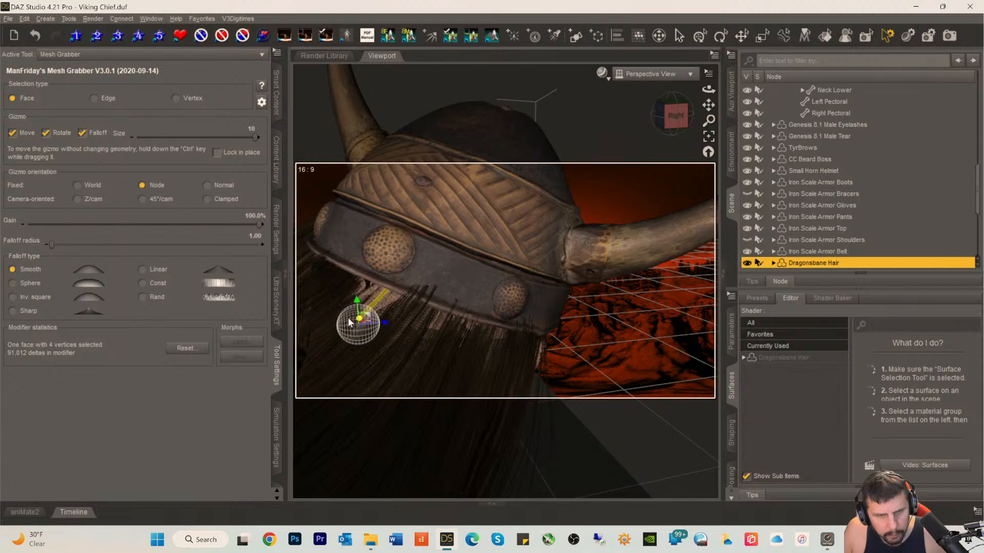
pyautogui.click(386, 302)
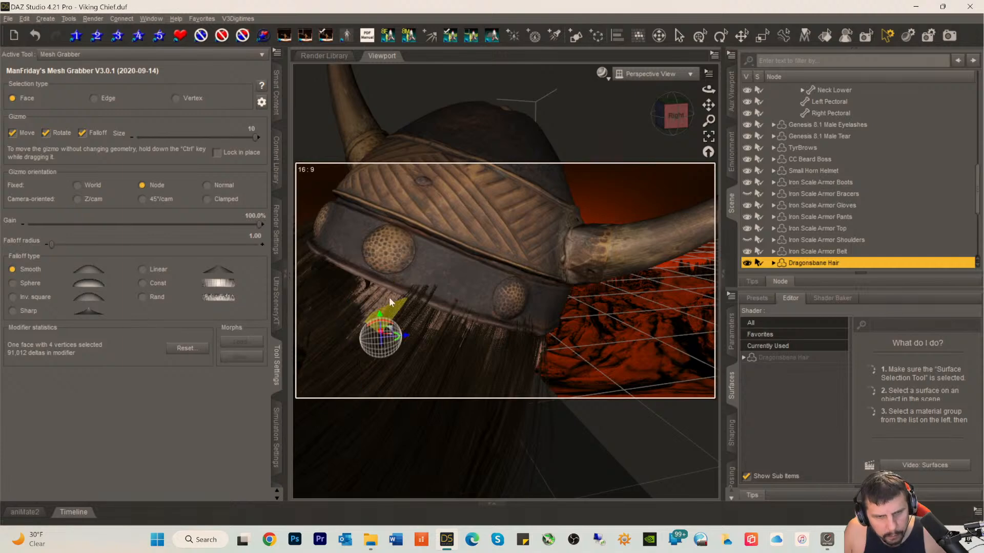
pyautogui.moveTo(379, 335); pyautogui.dragTo(377, 337)
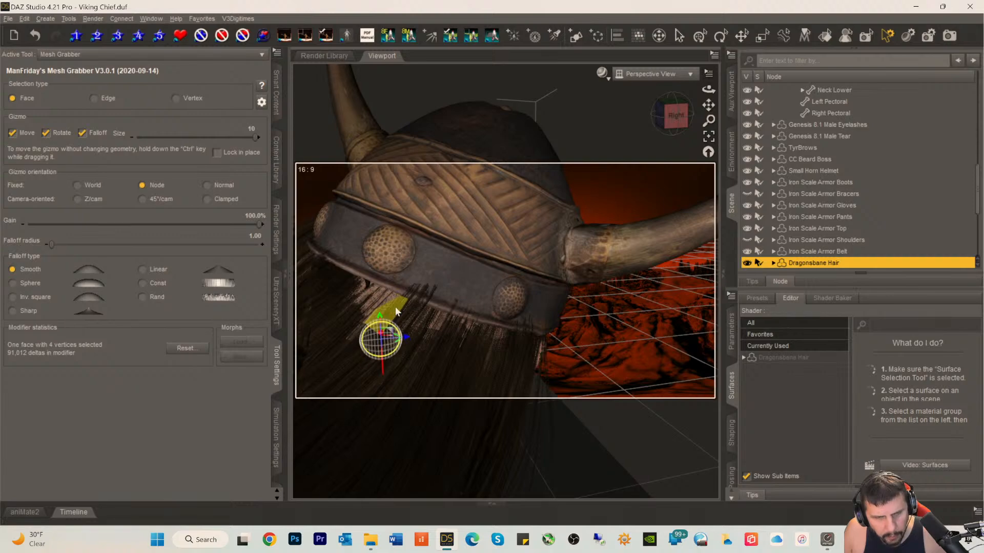
pyautogui.click(351, 301)
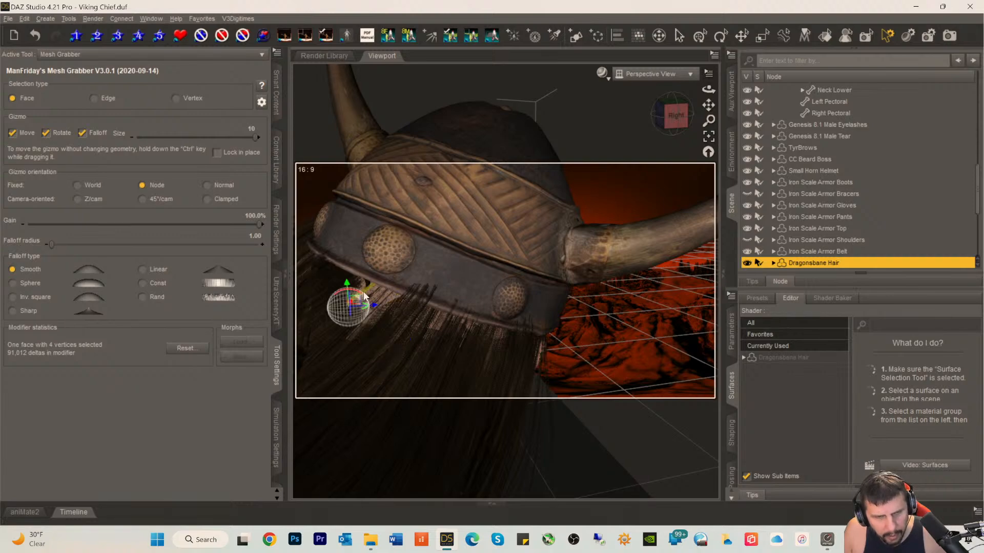
pyautogui.moveTo(345, 307); pyautogui.dragTo(346, 306)
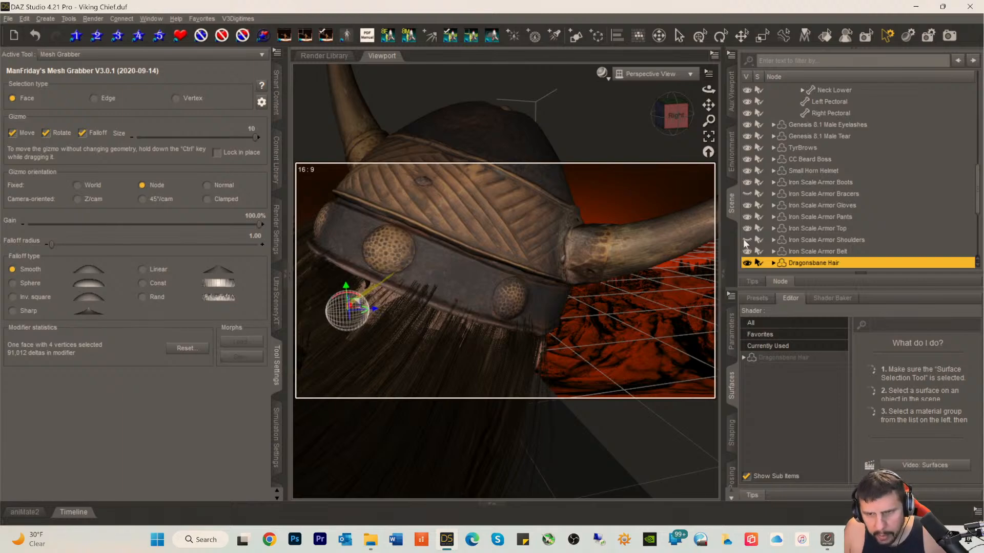
# - Reposition the hair strands along the rim between the two rear studs with further Mesh Grabber moves
pyautogui.scroll(-3, 772, 231)
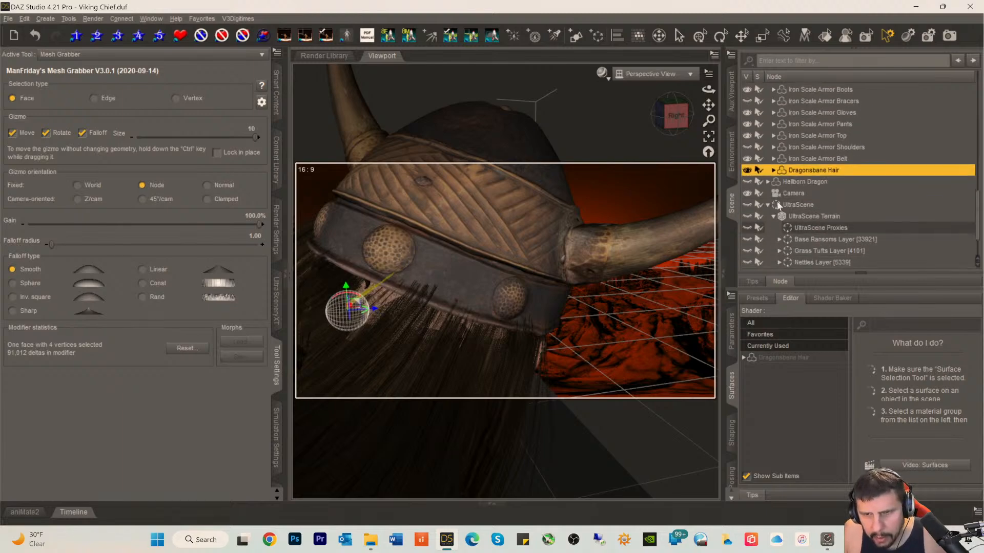
pyautogui.click(774, 170)
pyautogui.click(774, 169)
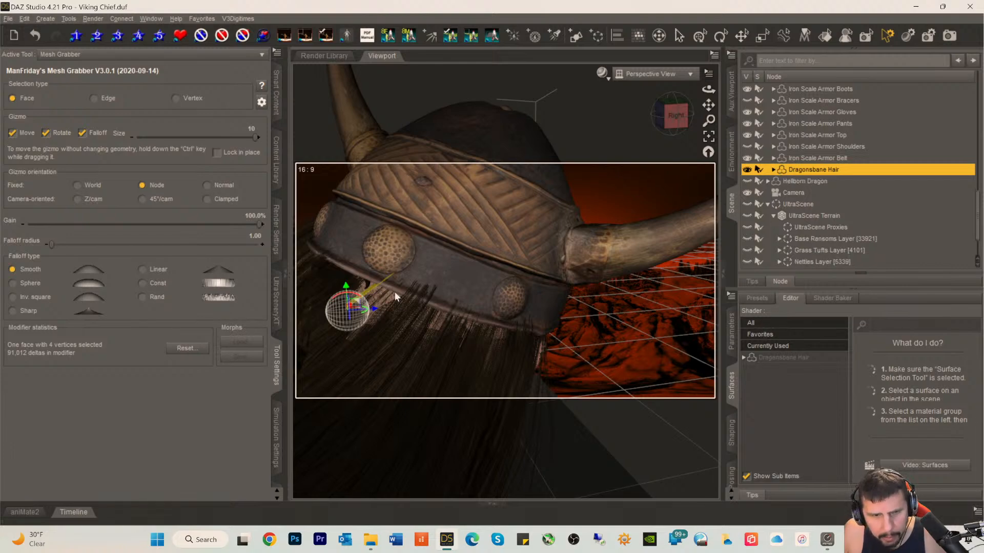
pyautogui.click(383, 304)
pyautogui.moveTo(380, 336); pyautogui.dragTo(409, 300)
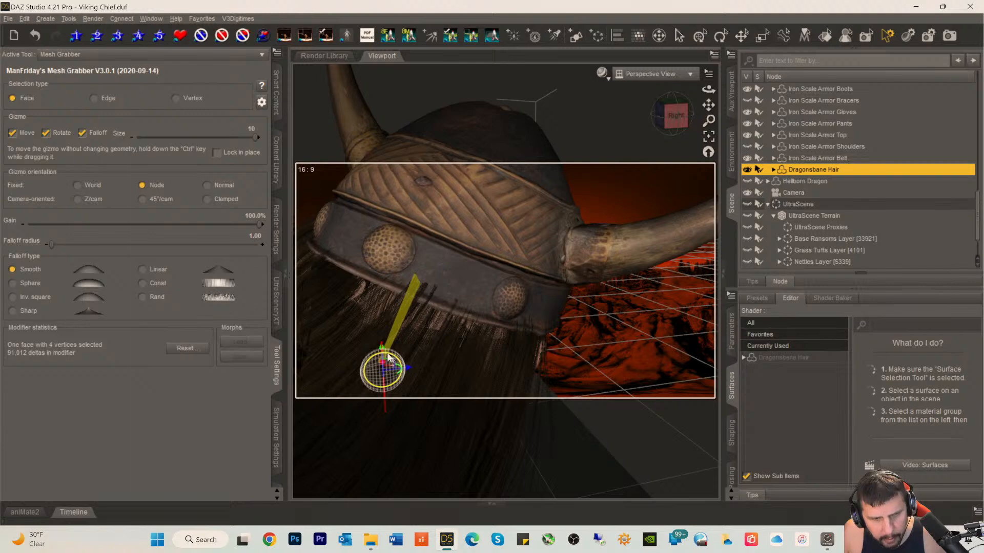
pyautogui.moveTo(388, 359); pyautogui.dragTo(362, 338)
pyautogui.click(355, 295)
pyautogui.moveTo(682, 117)
pyautogui.mouseDown()
pyautogui.moveTo(661, 116)
pyautogui.moveTo(673, 121)
pyautogui.mouseUp()
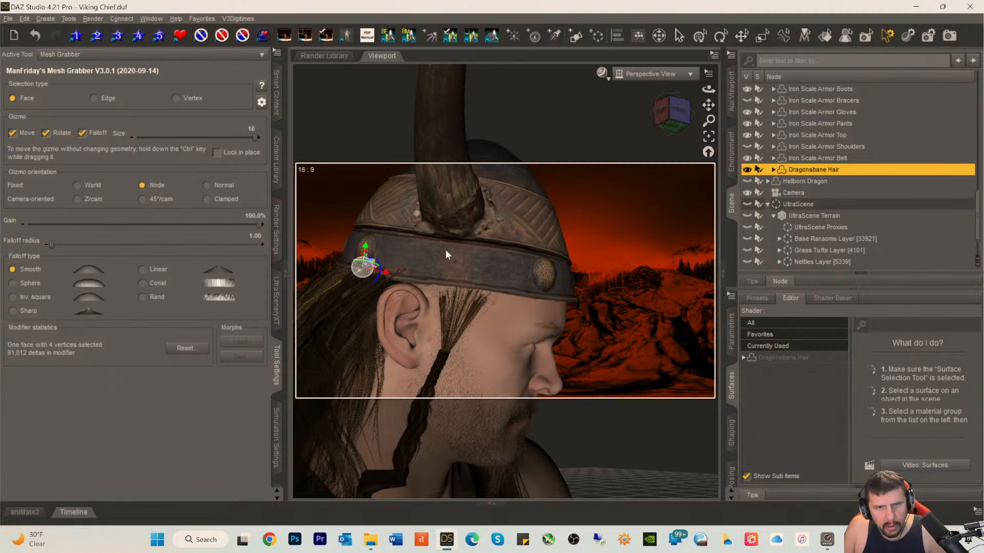
pyautogui.click(741, 36)
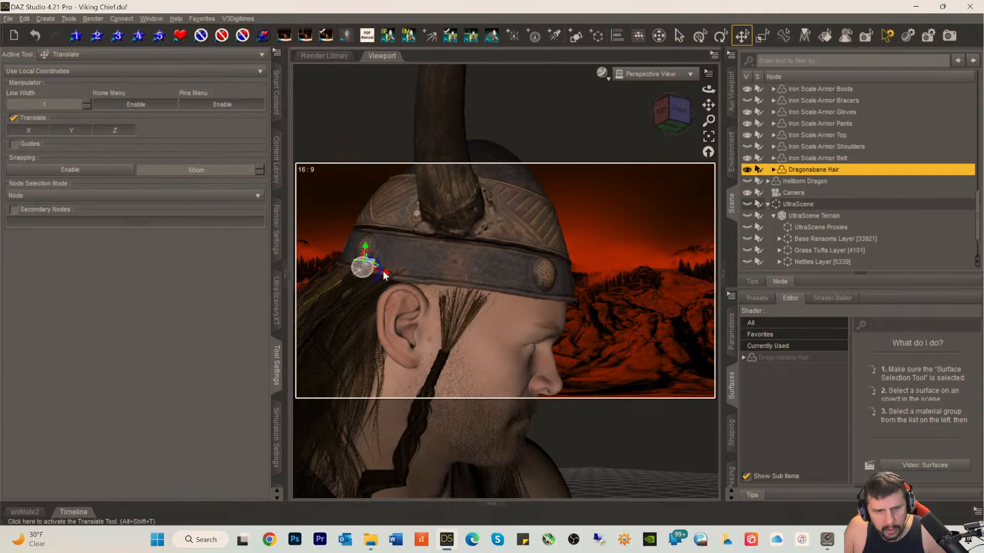
pyautogui.click(451, 307)
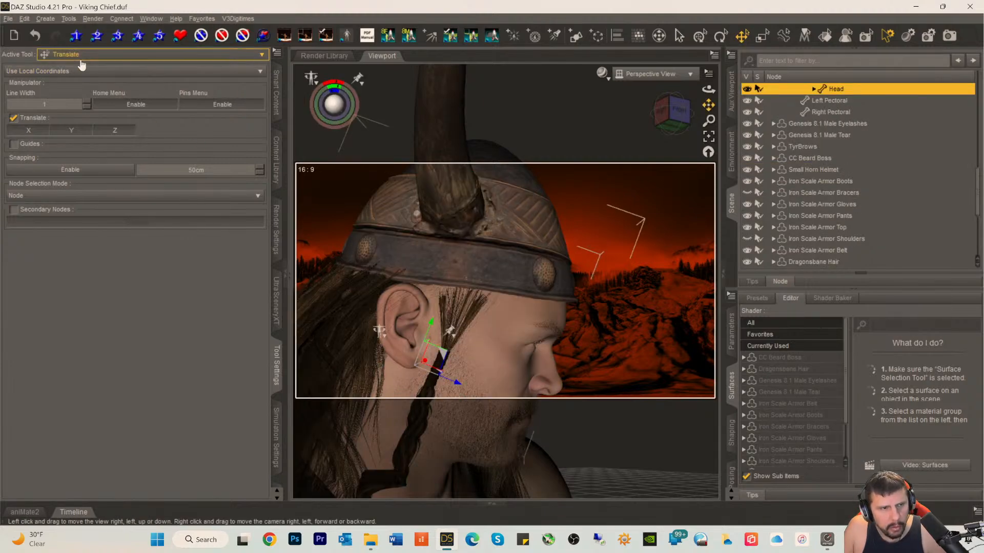
pyautogui.click(81, 55)
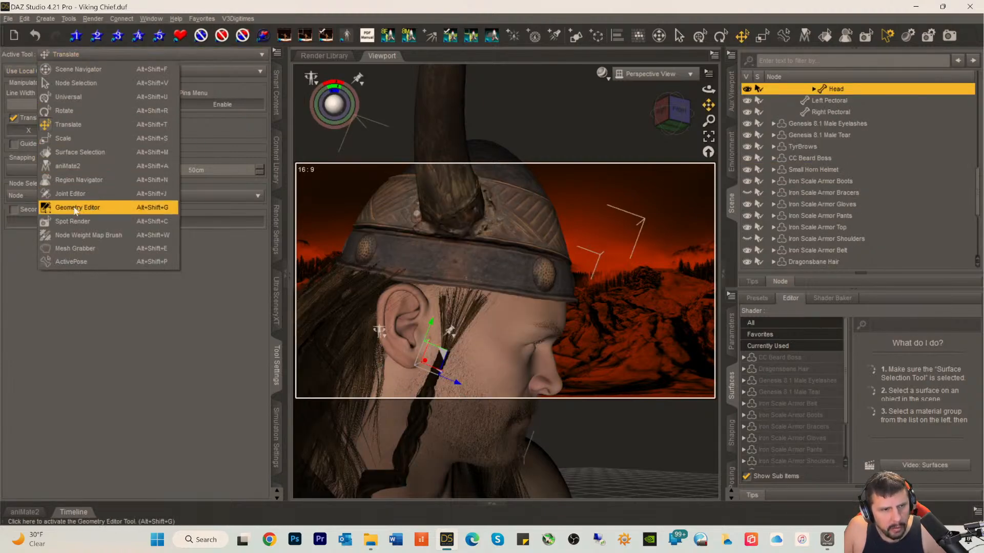
pyautogui.click(75, 249)
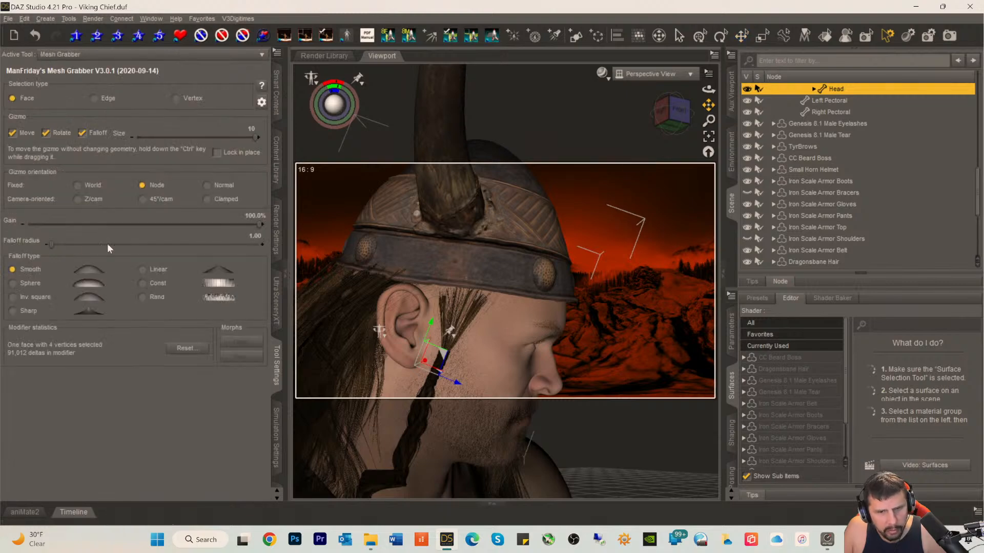
pyautogui.click(455, 298)
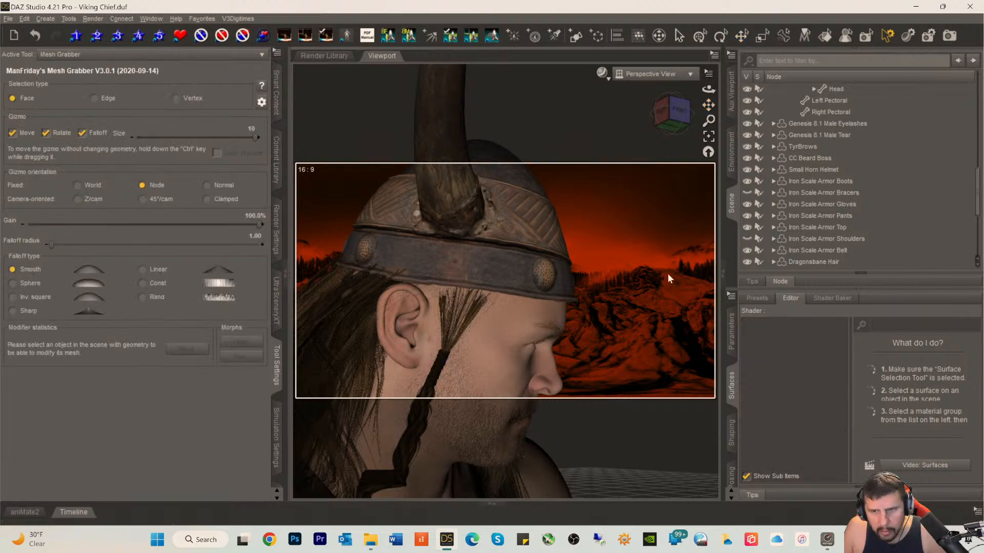
# - Select the Dragonsbane Hair and shift the fanned strands atop the temple braid with Mesh Grabber
pyautogui.scroll(-3, 810, 224)
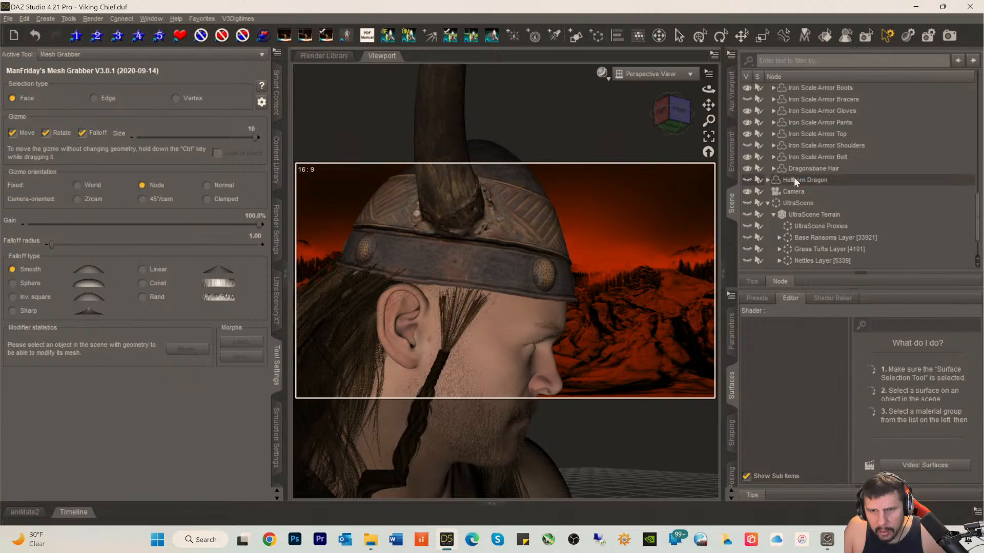
pyautogui.click(802, 179)
pyautogui.click(807, 169)
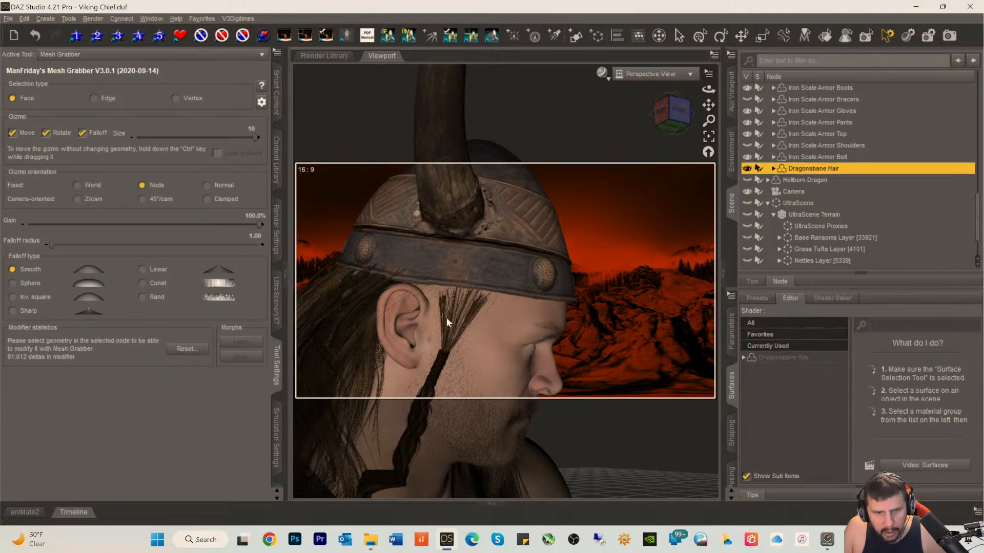
pyautogui.click(459, 300)
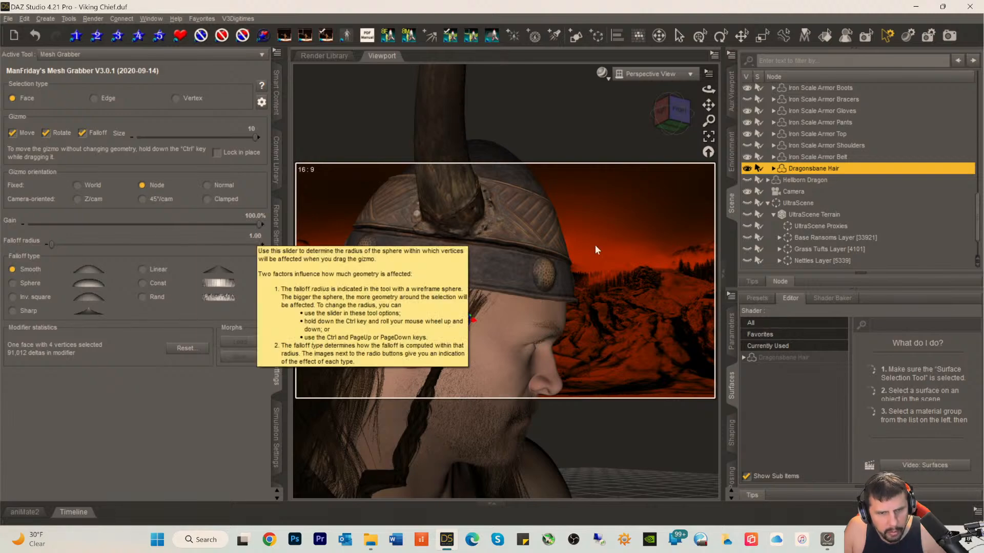
pyautogui.scroll(3, 512, 286)
pyautogui.scroll(-2, 512, 286)
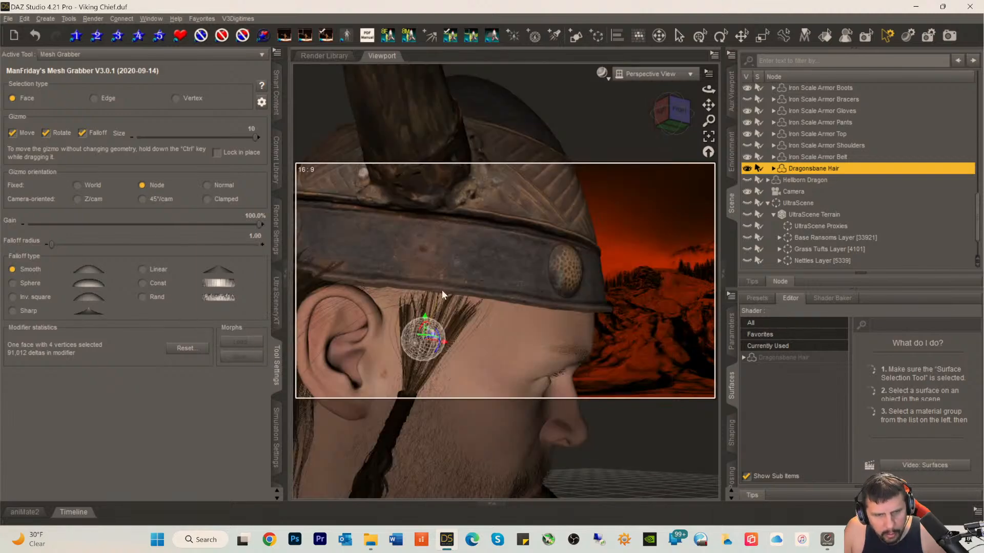
pyautogui.moveTo(428, 332); pyautogui.dragTo(407, 327)
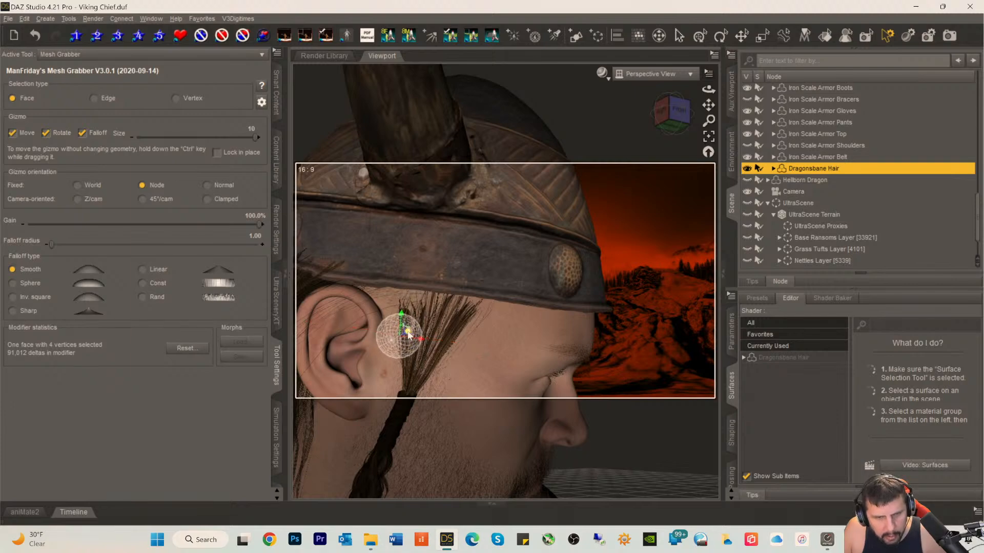
pyautogui.click(447, 310)
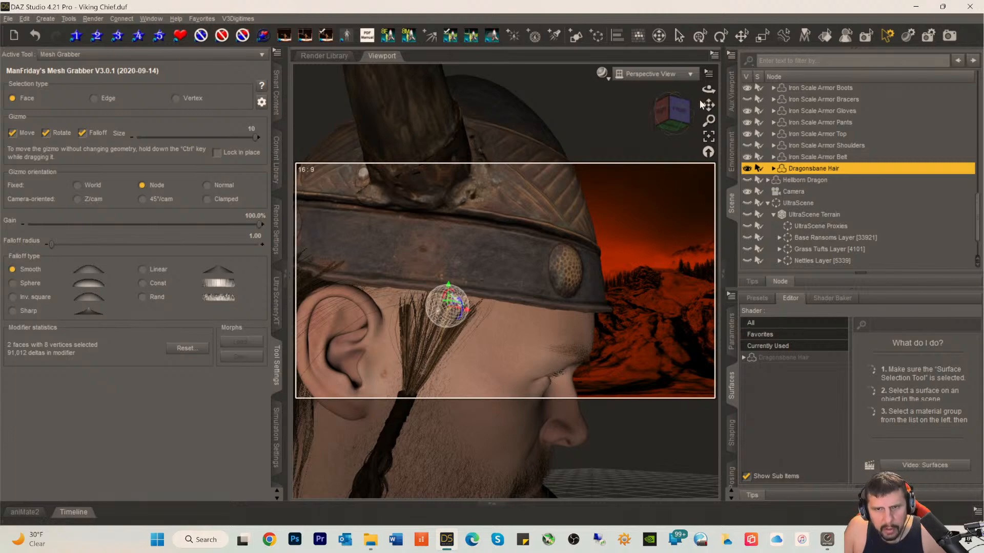
# - Select the Tyr figure and search its compatible Hair products for "shaved"
pyautogui.moveTo(708, 104); pyautogui.dragTo(941, 49)
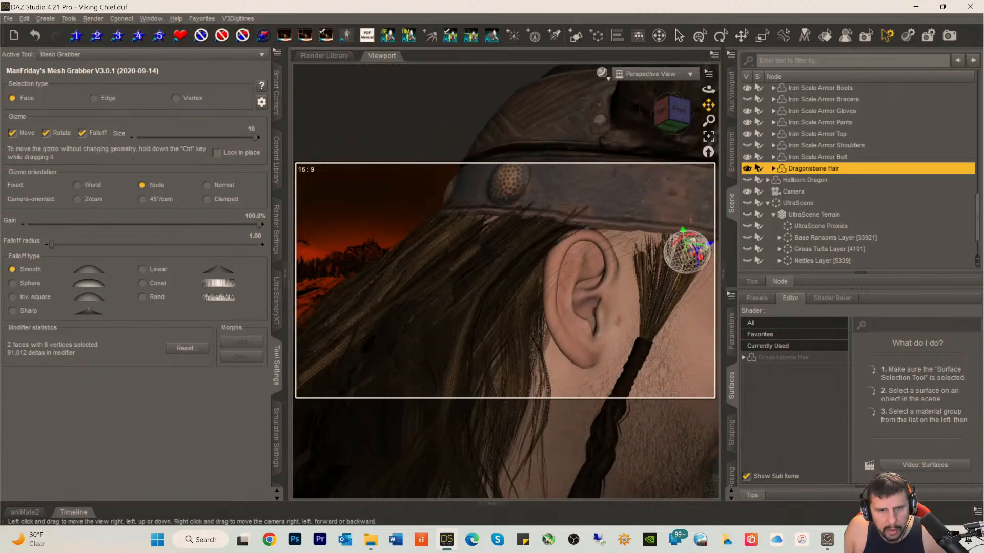
pyautogui.scroll(-5, 497, 250)
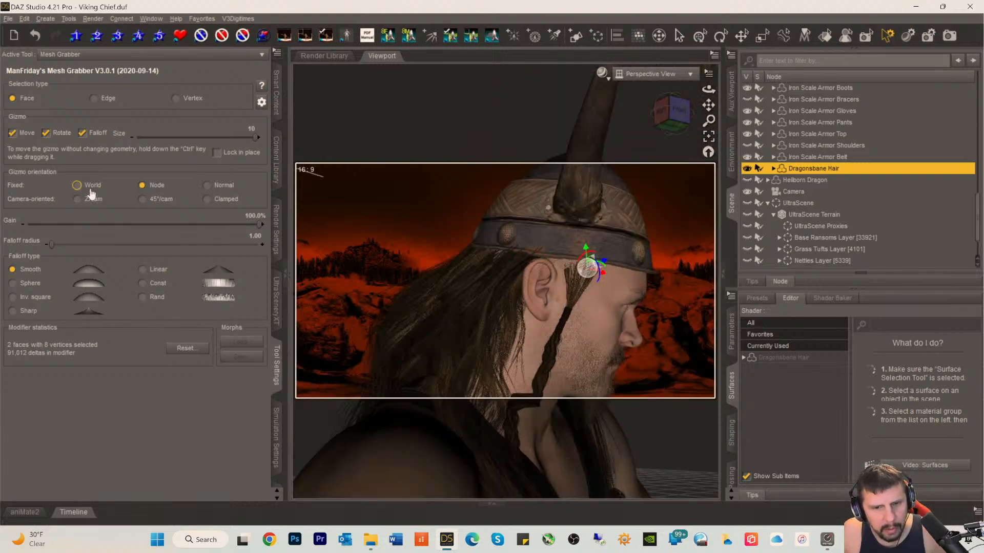
pyautogui.click(275, 92)
pyautogui.click(10, 71)
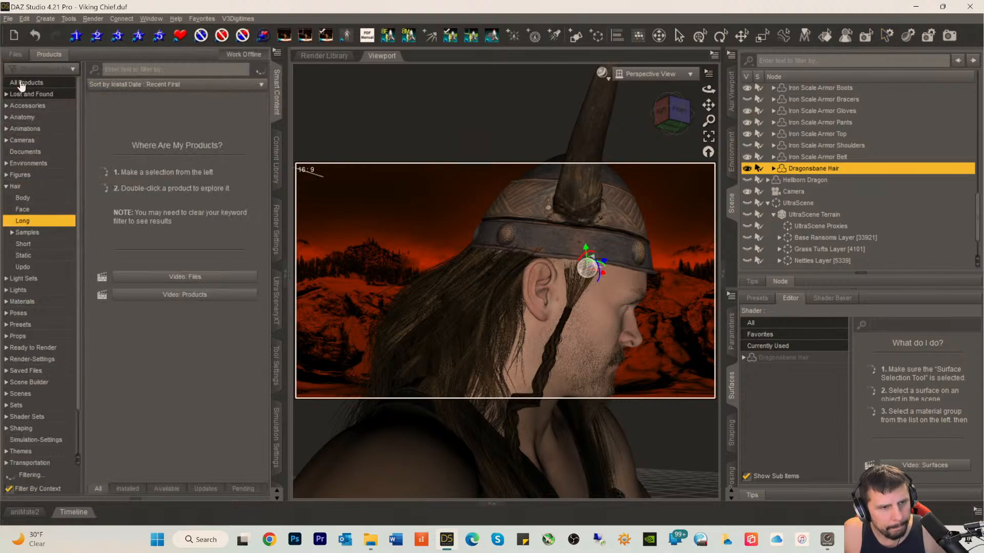
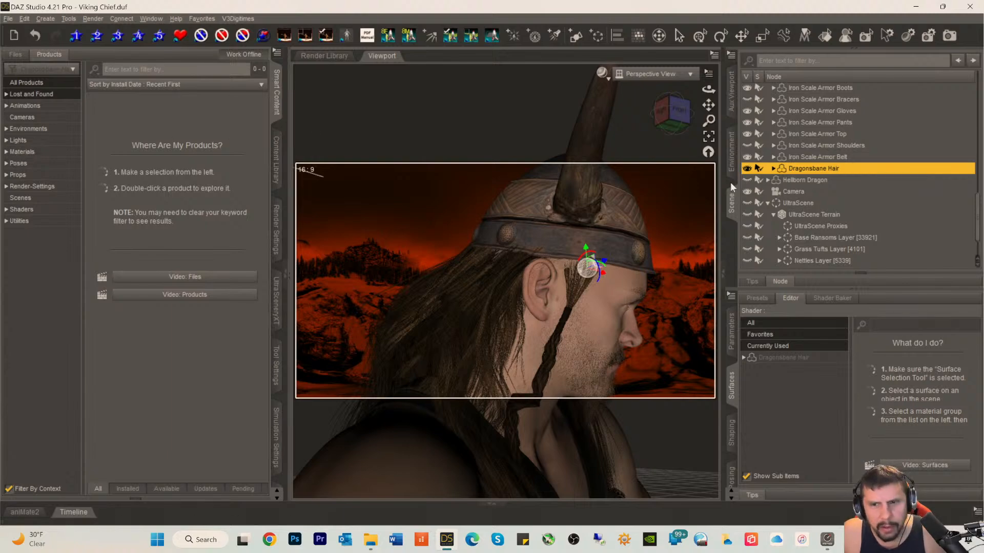
pyautogui.scroll(10, 795, 158)
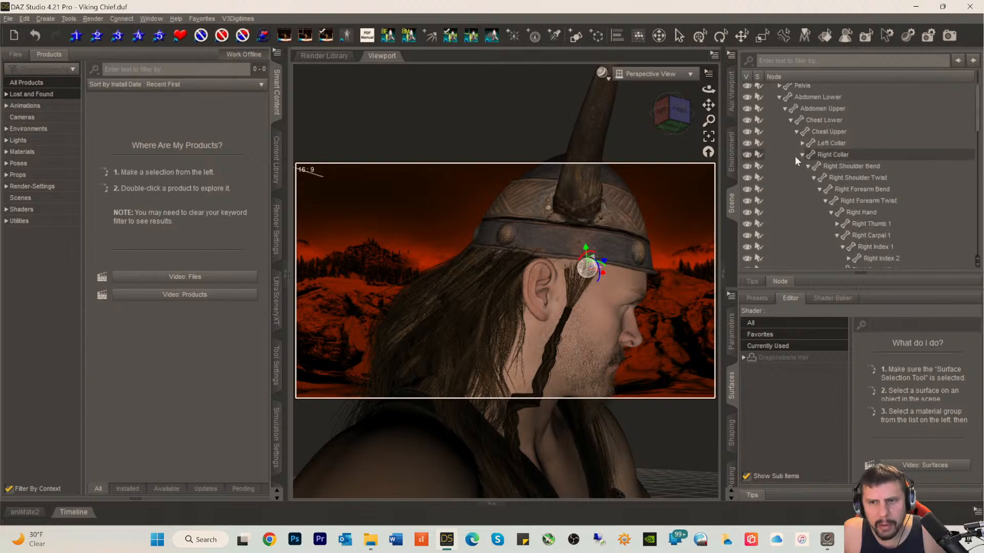
pyautogui.click(786, 111)
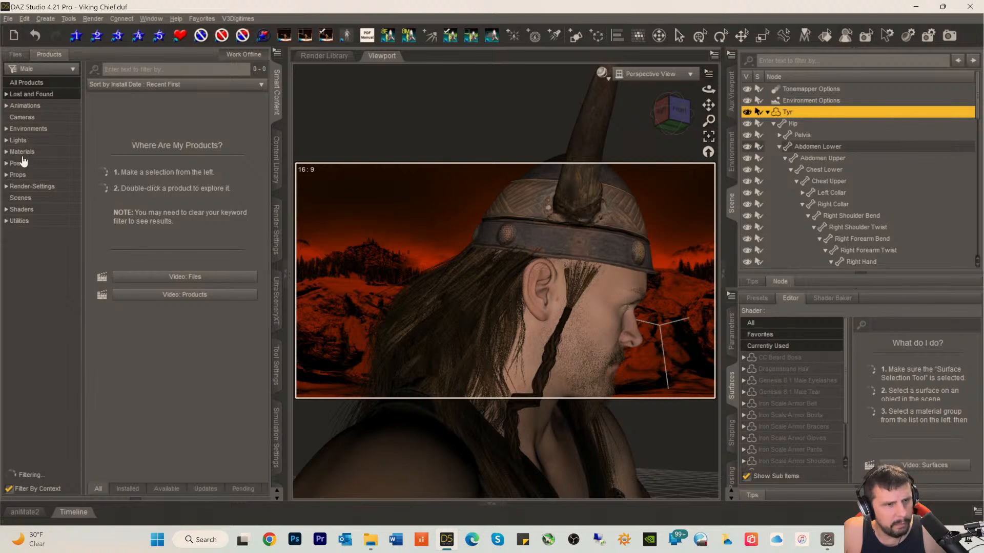
pyautogui.click(16, 186)
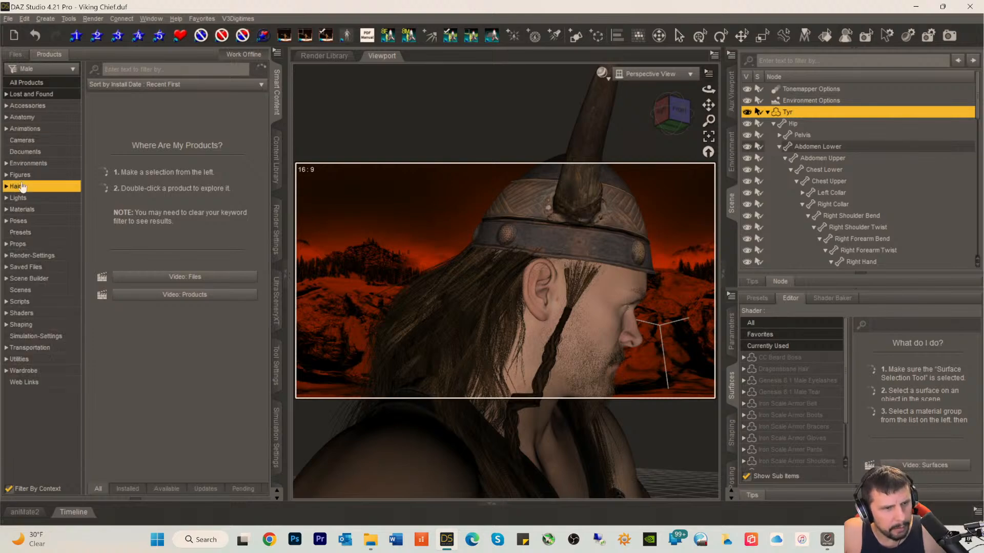
pyautogui.write('shaved')
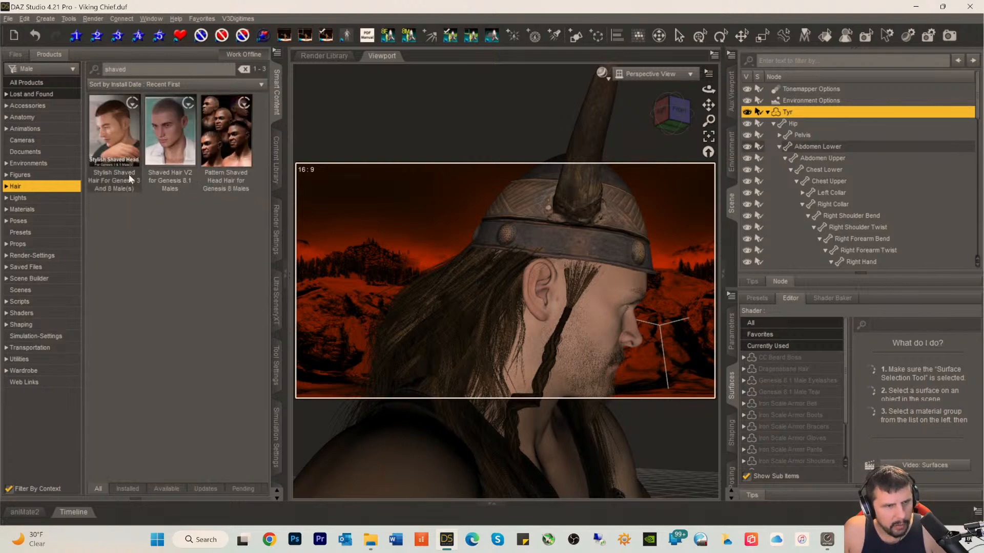
# - Load Stylish Shaved Hair Genesis 8 Male onto the figure and inspect the head from the side and front
pyautogui.click(113, 124)
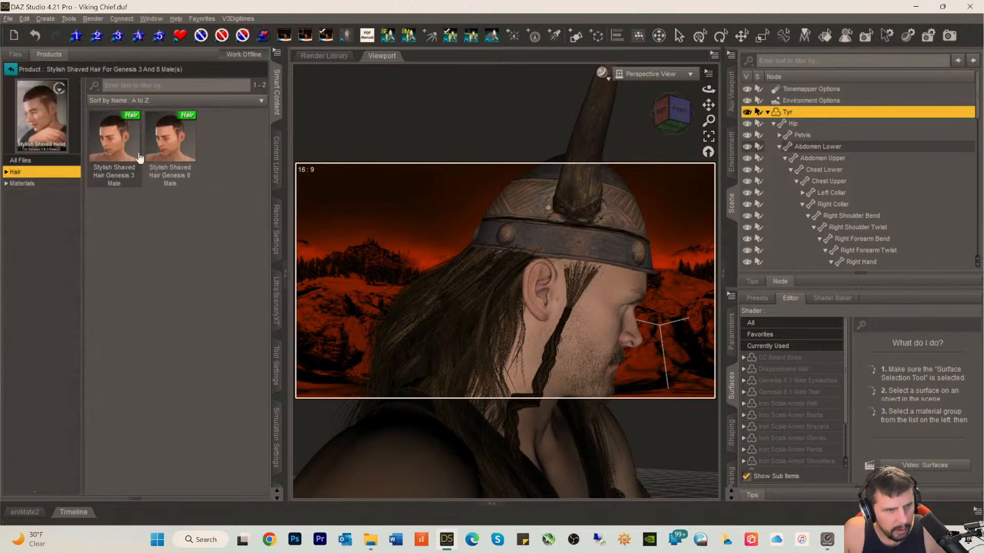
pyautogui.doubleClick(176, 149)
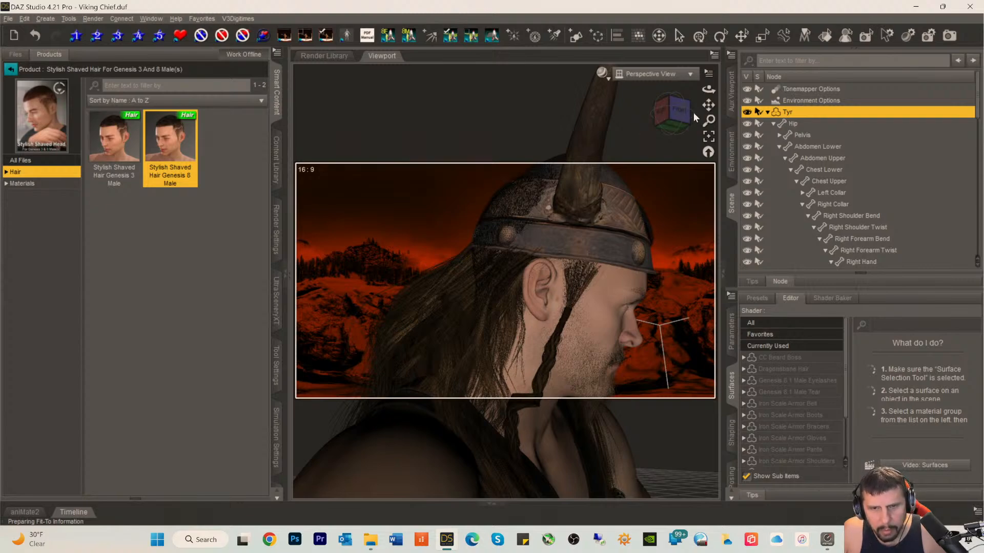
pyautogui.click(676, 118)
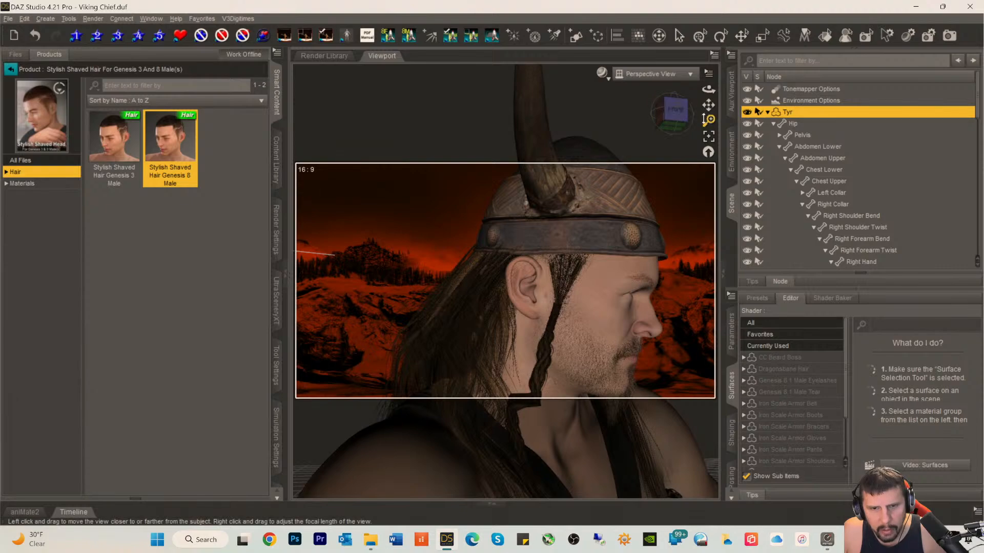
pyautogui.moveTo(681, 120); pyautogui.dragTo(669, 150)
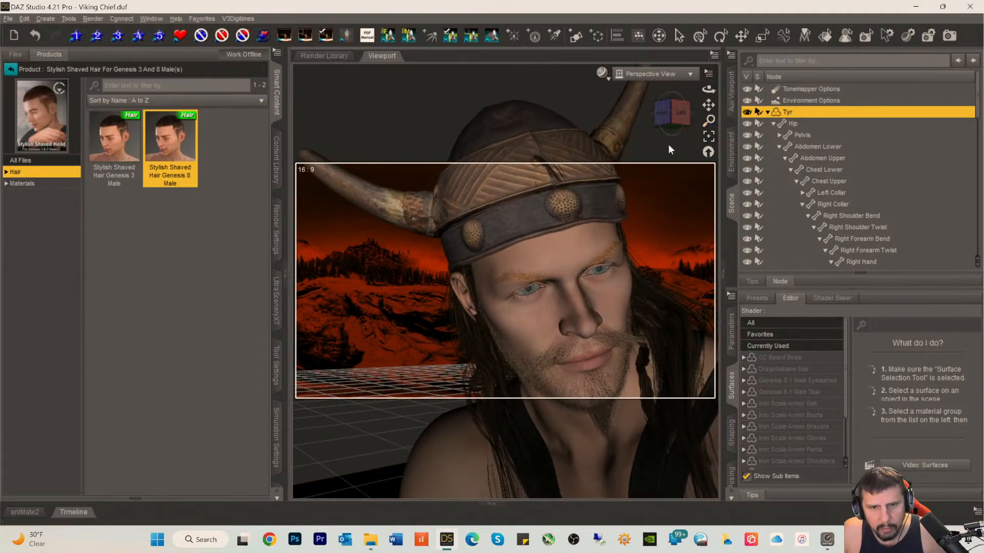
pyautogui.click(672, 116)
pyautogui.moveTo(672, 116); pyautogui.dragTo(669, 135)
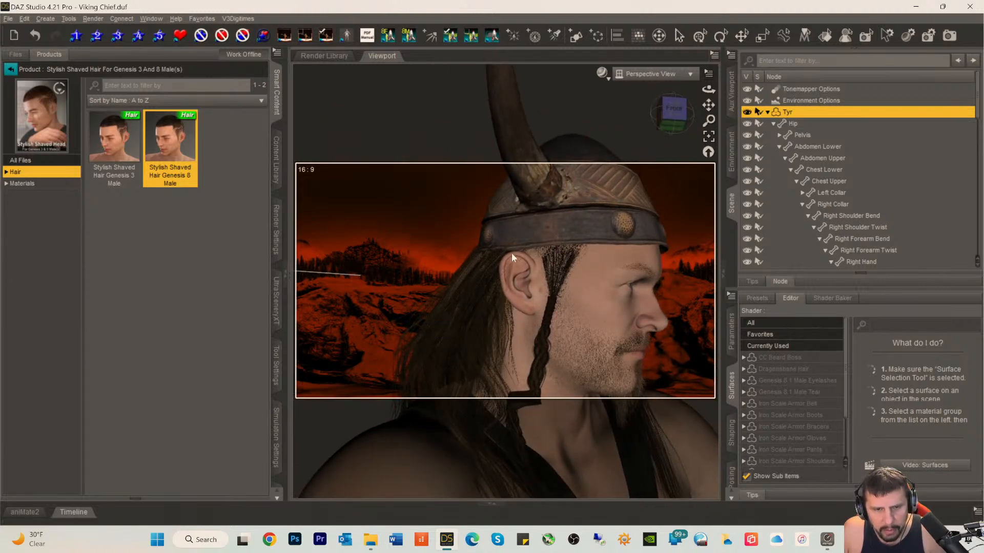
pyautogui.moveTo(708, 105); pyautogui.dragTo(728, 106)
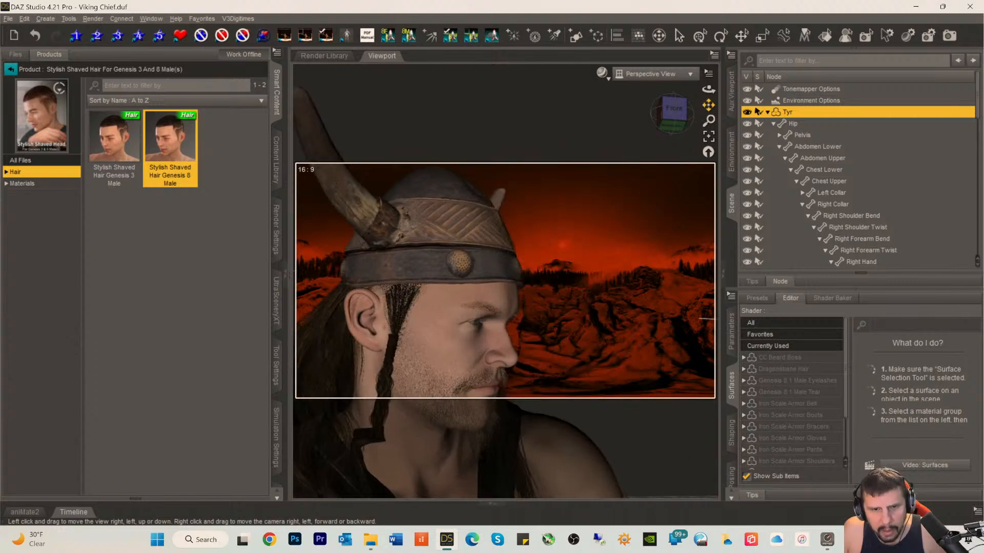
pyautogui.moveTo(669, 122); pyautogui.dragTo(641, 134)
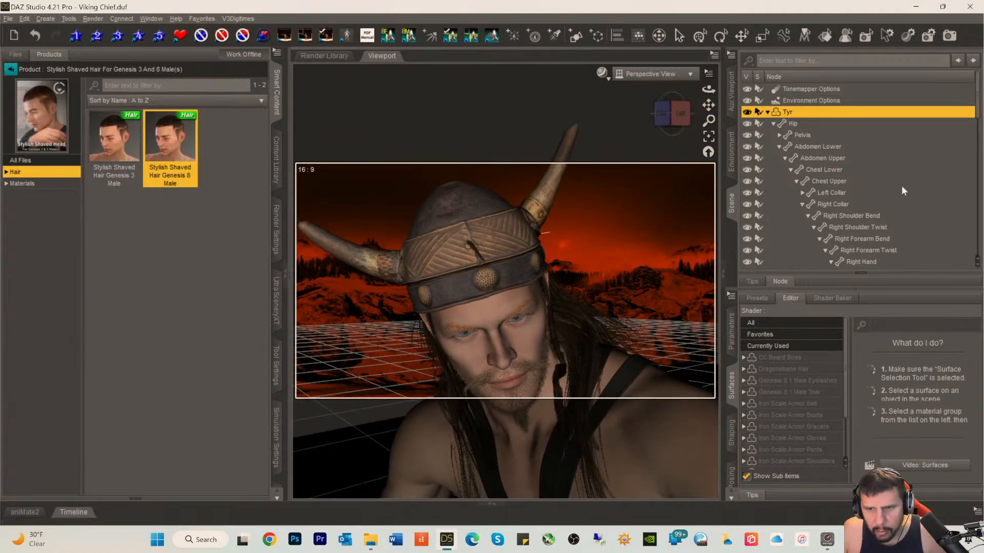
# - Tuck the Dragonsbane Hair strand poking through the helmet's front back inside with Mesh Grabber, using a falloff radius of 5.00
pyautogui.scroll(-15, 816, 147)
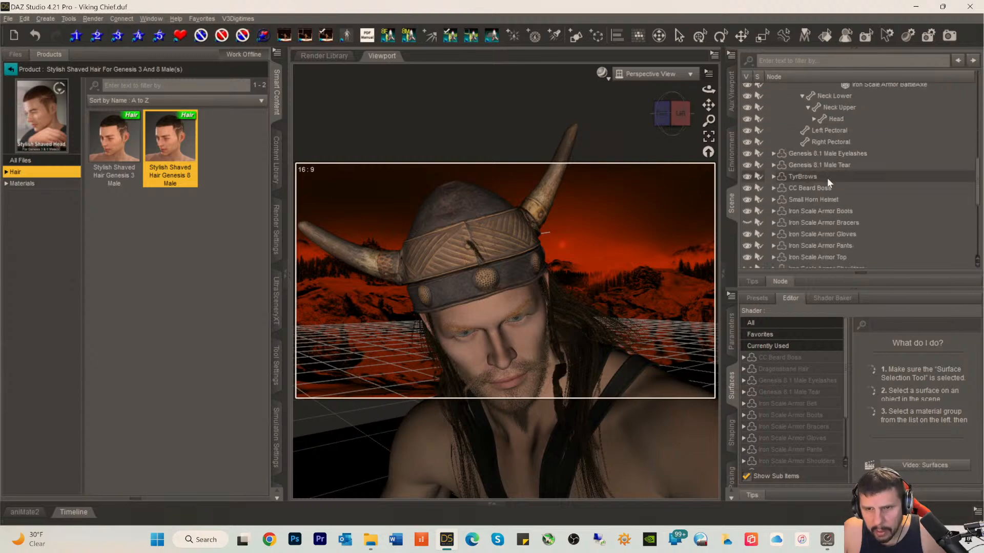
pyautogui.scroll(-3, 826, 185)
pyautogui.click(805, 207)
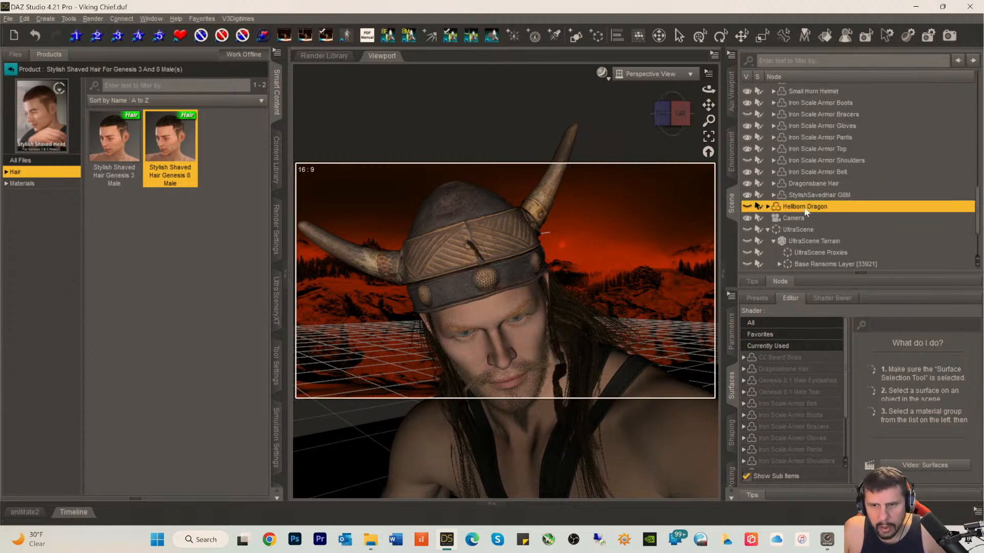
pyautogui.click(805, 197)
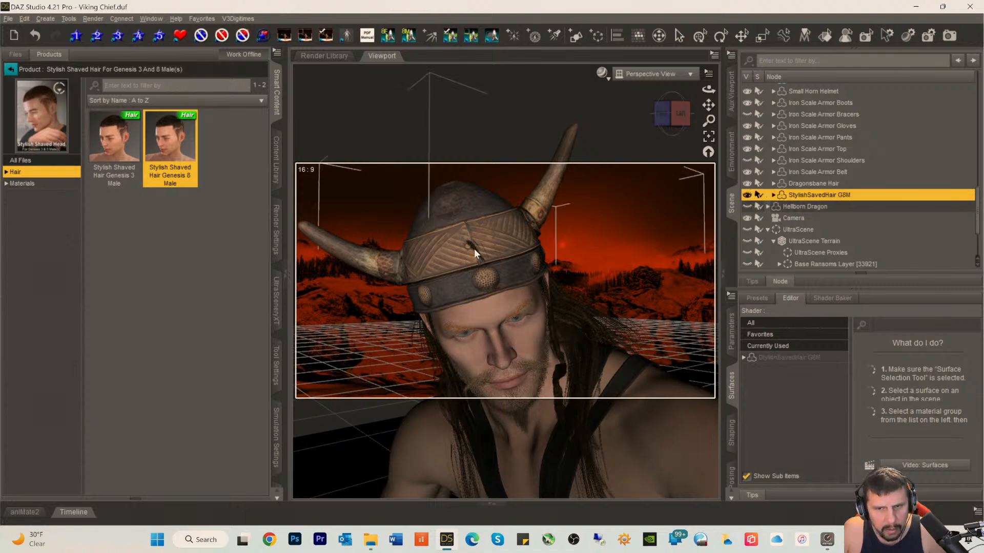
pyautogui.click(798, 185)
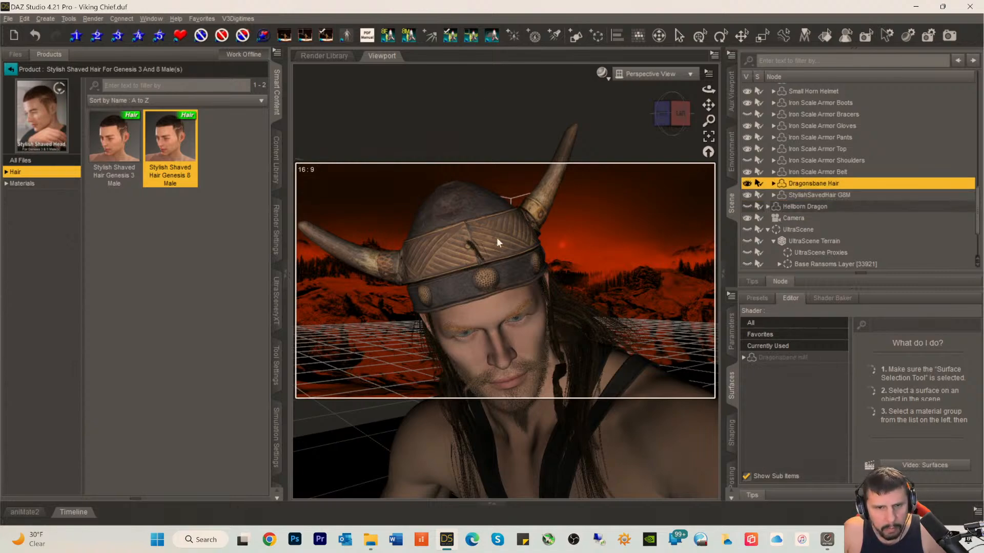
pyautogui.click(11, 69)
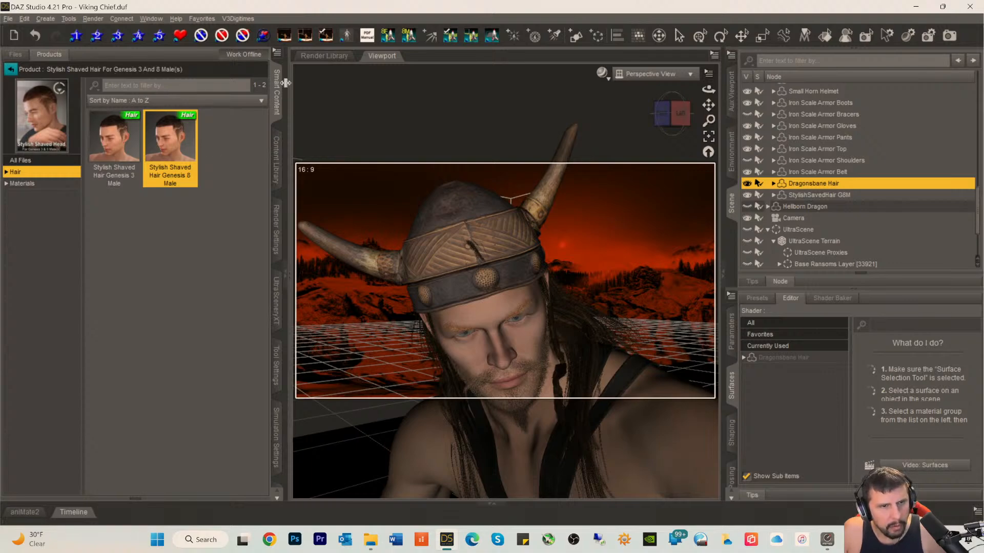
pyautogui.click(276, 357)
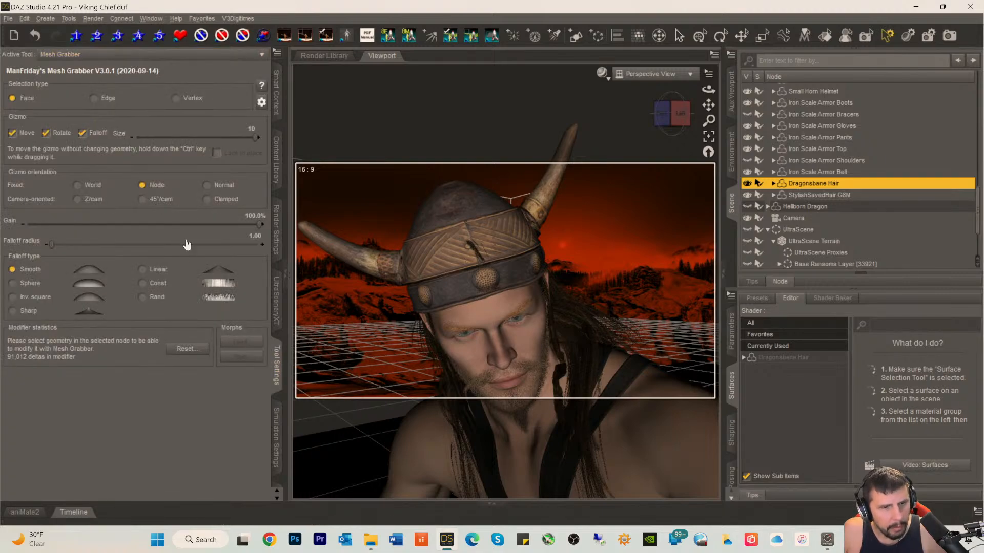
pyautogui.click(476, 249)
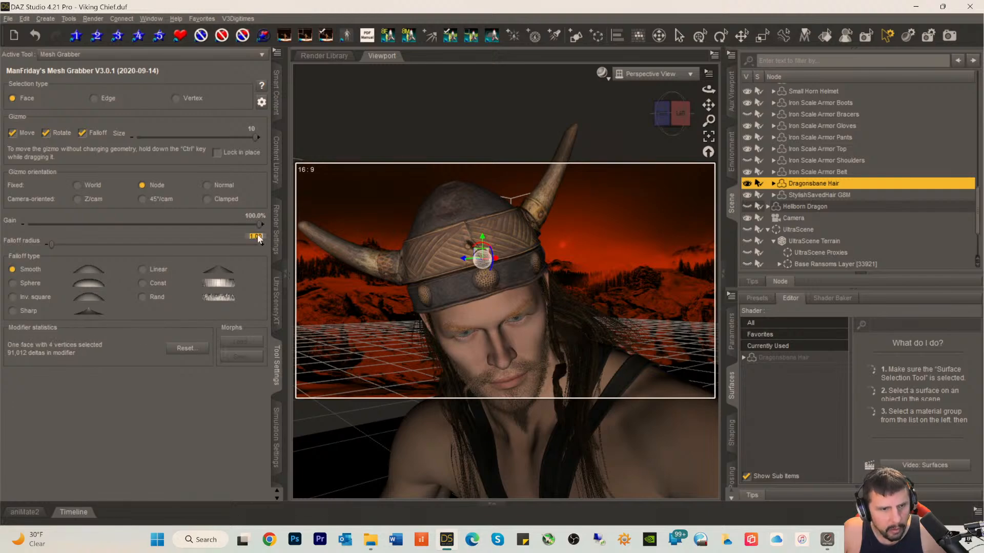
pyautogui.write('5')
pyautogui.press('Return')
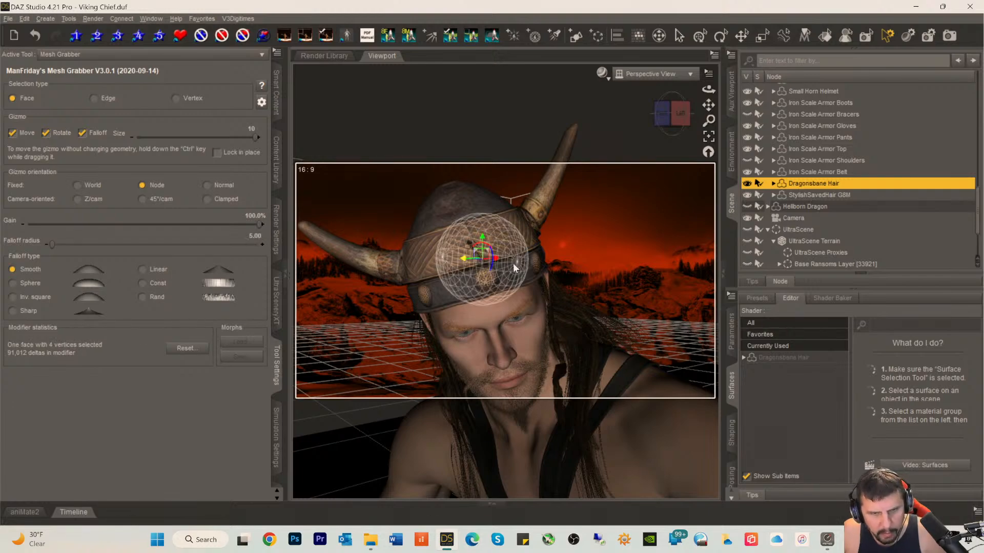
pyautogui.moveTo(492, 259); pyautogui.dragTo(490, 258)
pyautogui.click(476, 225)
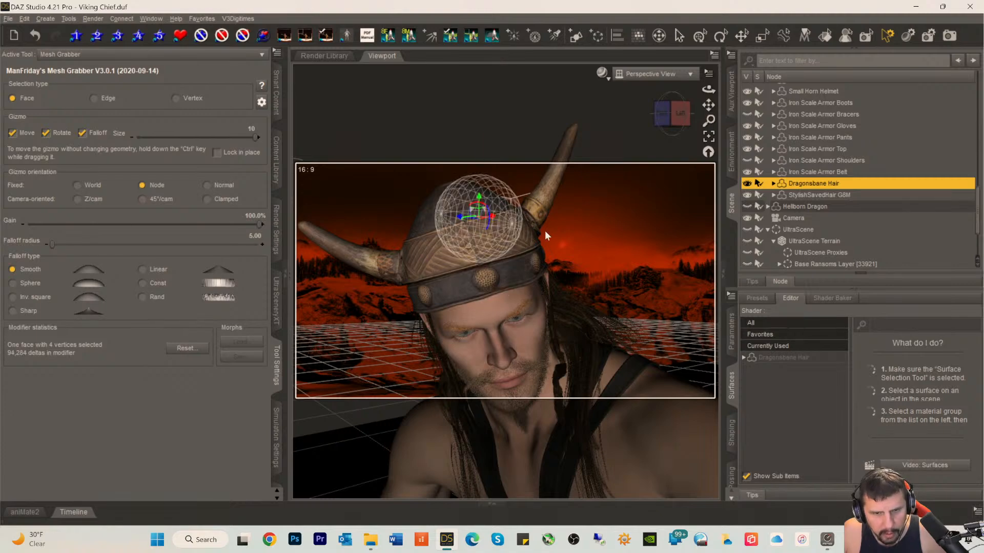
# - Apply the SSHead Brown 3 Iray material to the StylishSavedHair G8M and check it along the helmet rim
pyautogui.moveTo(660, 118); pyautogui.dragTo(665, 118)
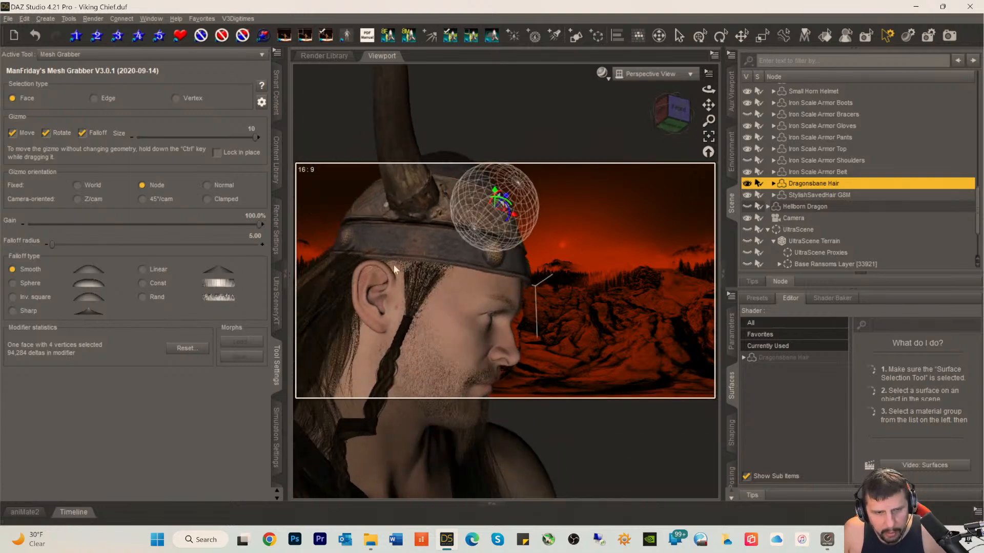
pyautogui.scroll(-3, 679, 274)
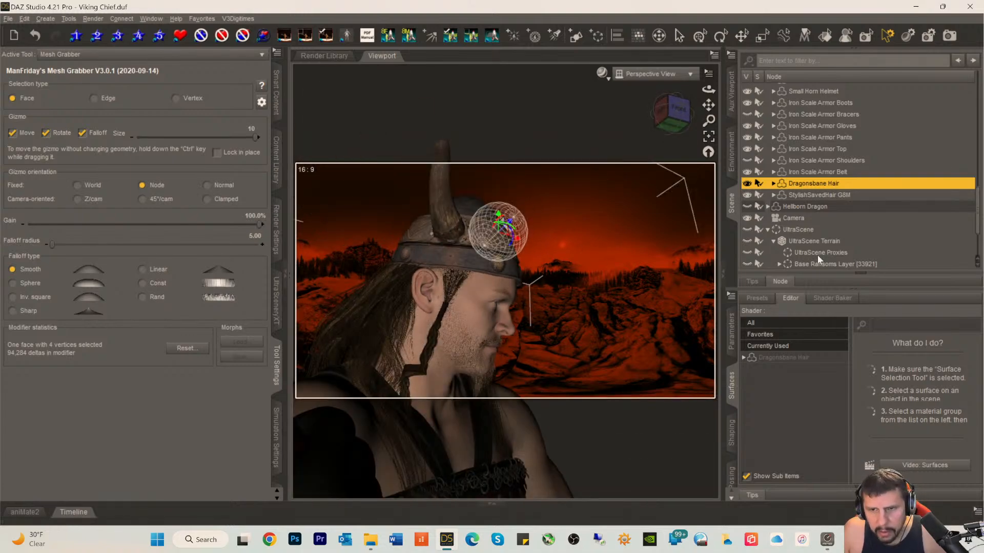
pyautogui.click(801, 196)
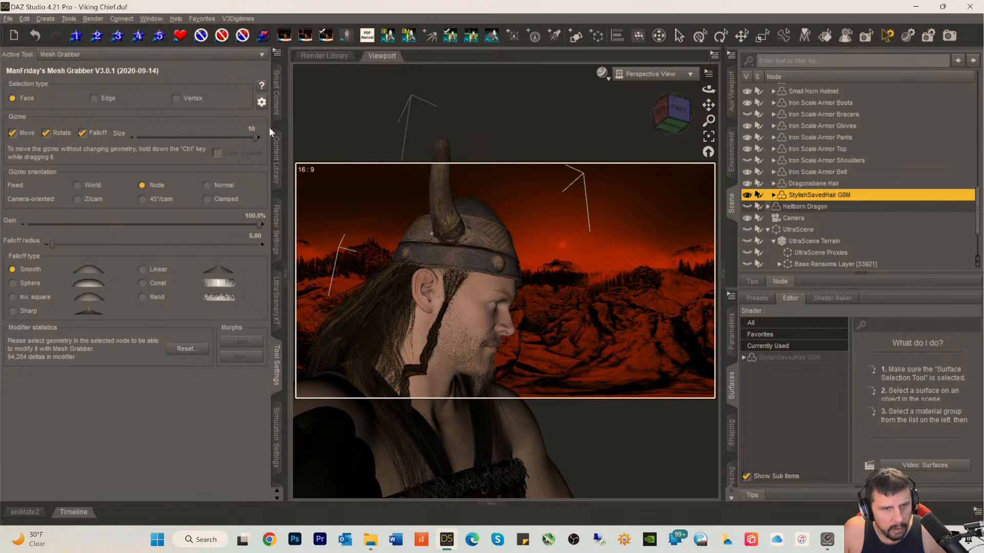
pyautogui.click(276, 113)
pyautogui.click(19, 185)
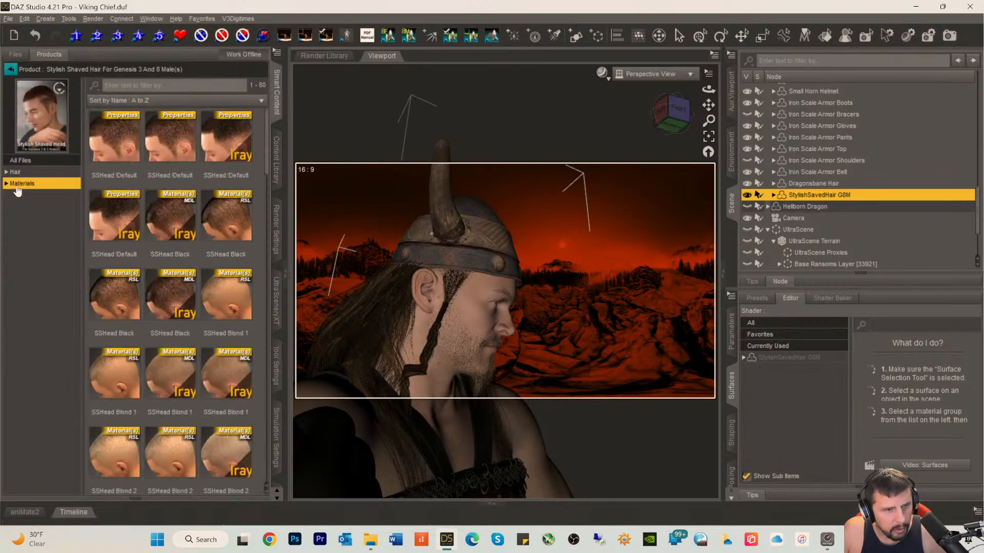
pyautogui.scroll(-3, 167, 299)
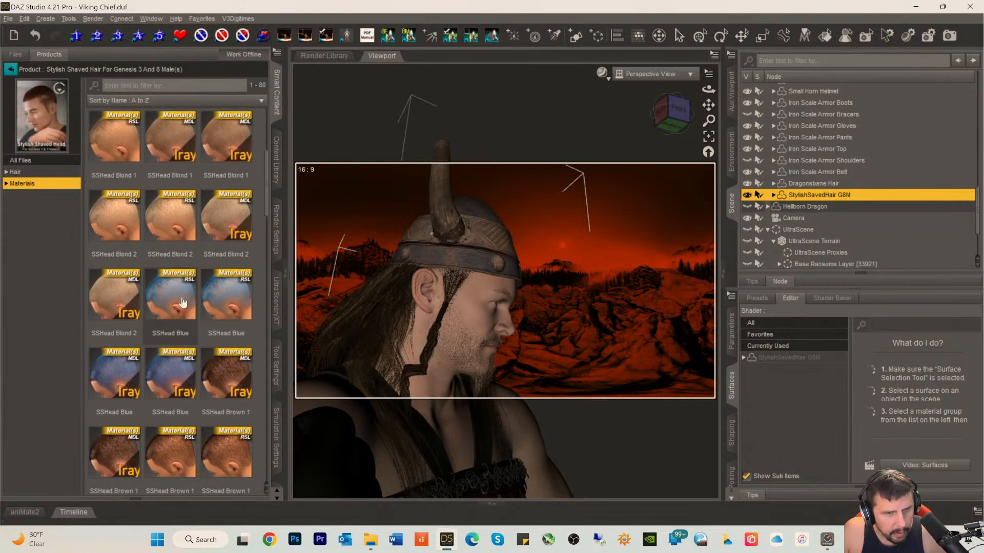
pyautogui.scroll(-3, 194, 302)
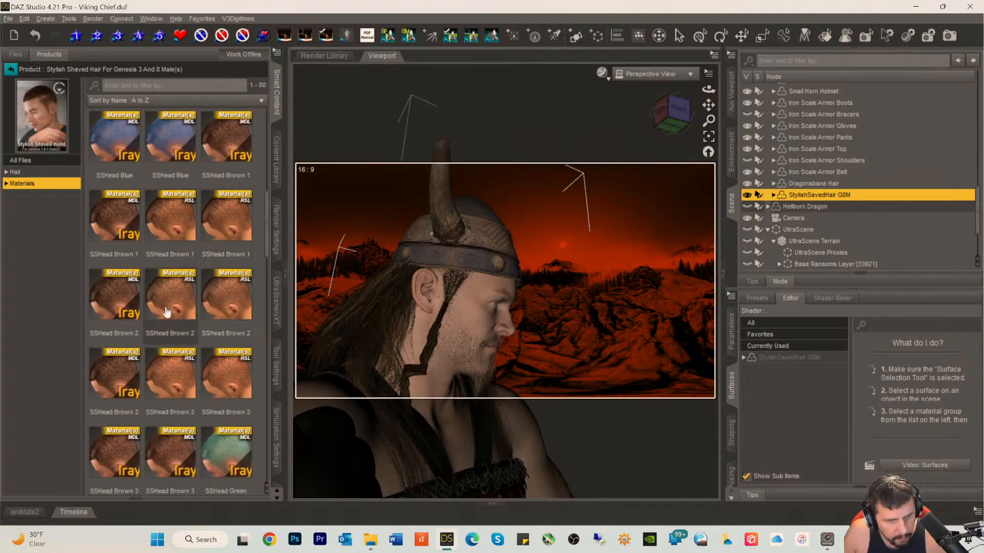
pyautogui.scroll(-5, 167, 312)
pyautogui.scroll(5, 167, 328)
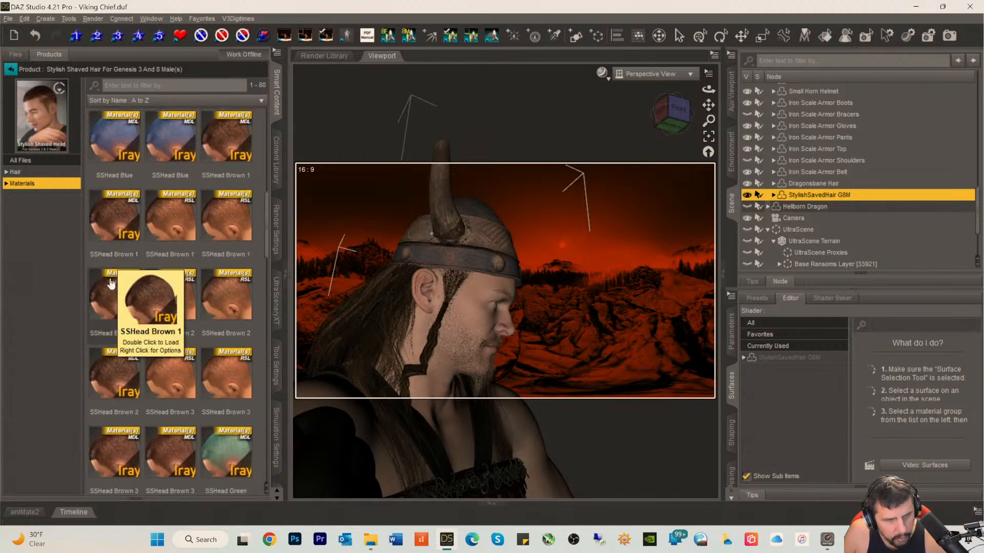
pyautogui.moveTo(109, 371)
pyautogui.scroll(-4, 113, 353)
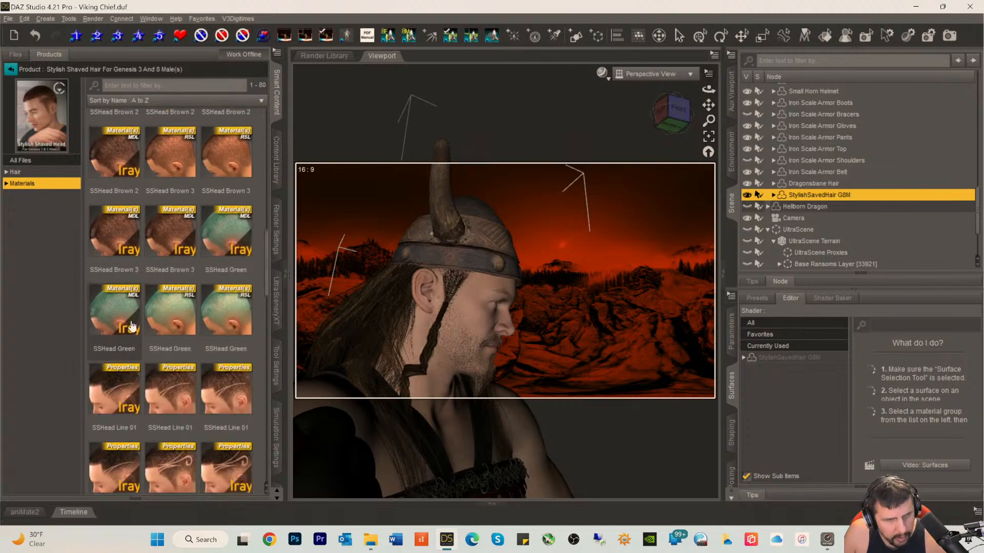
pyautogui.doubleClick(120, 217)
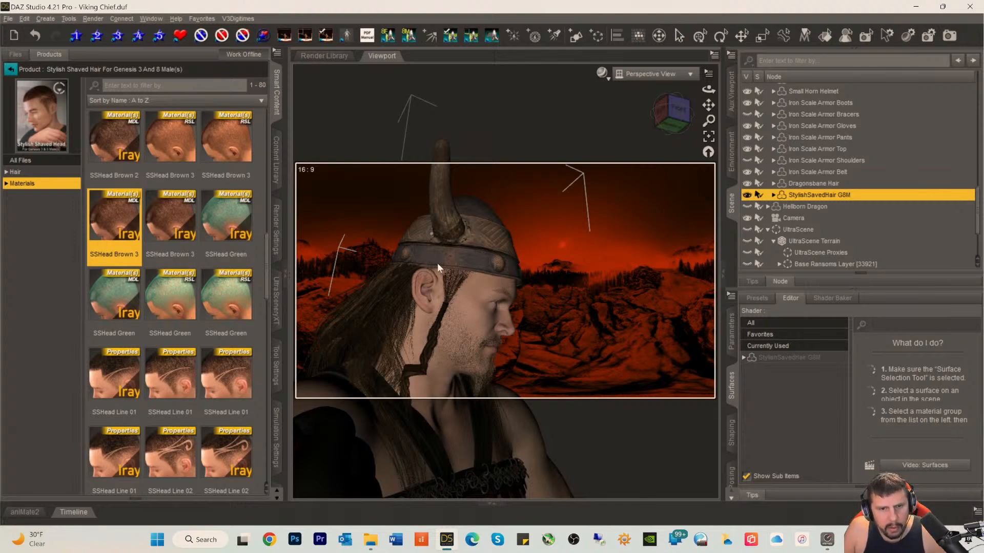
pyautogui.click(654, 122)
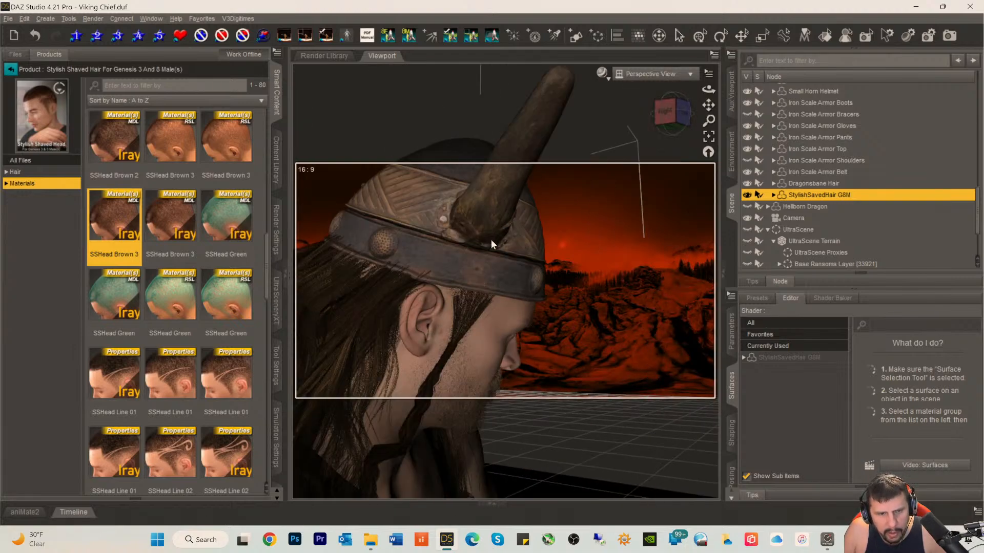
pyautogui.moveTo(663, 120); pyautogui.dragTo(673, 123)
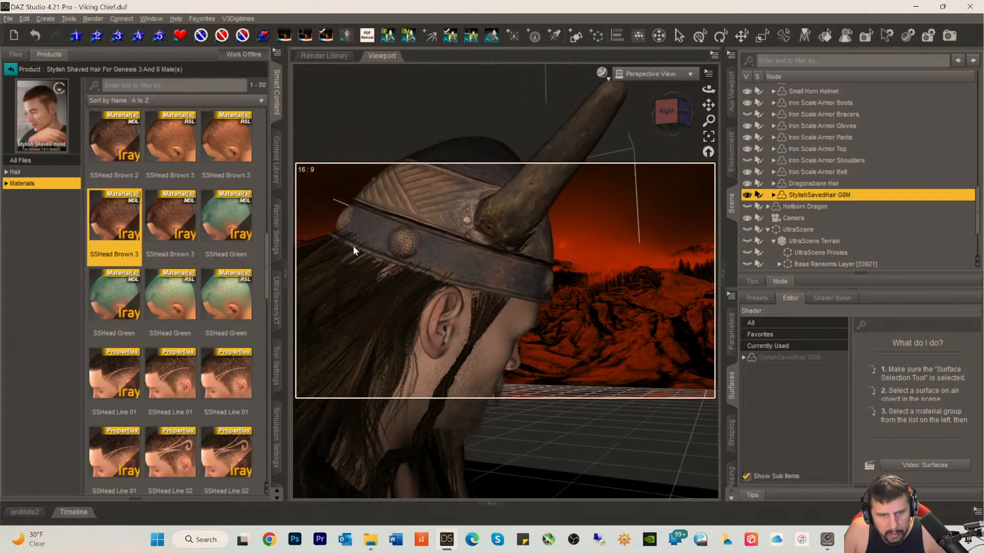
# - Examine the fit of the hair under the helmet from the side, comparing the Camera and Perspective views
pyautogui.moveTo(667, 116); pyautogui.dragTo(646, 113)
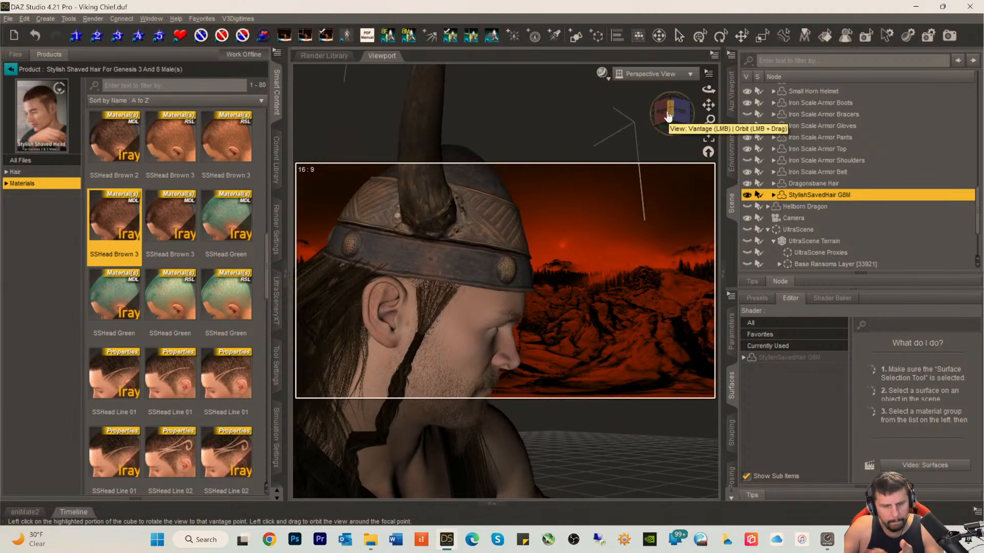
pyautogui.moveTo(668, 117); pyautogui.dragTo(656, 116)
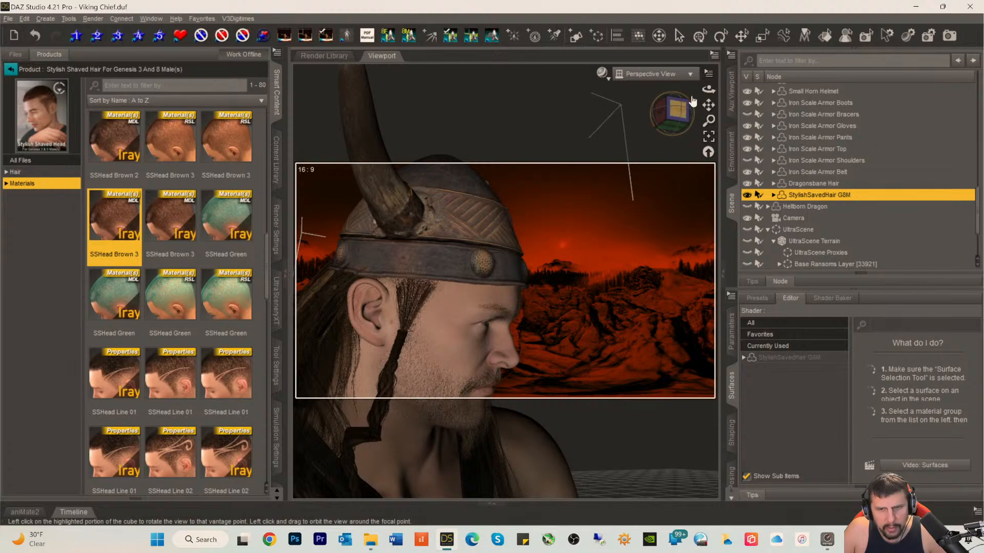
pyautogui.click(652, 74)
pyautogui.click(659, 172)
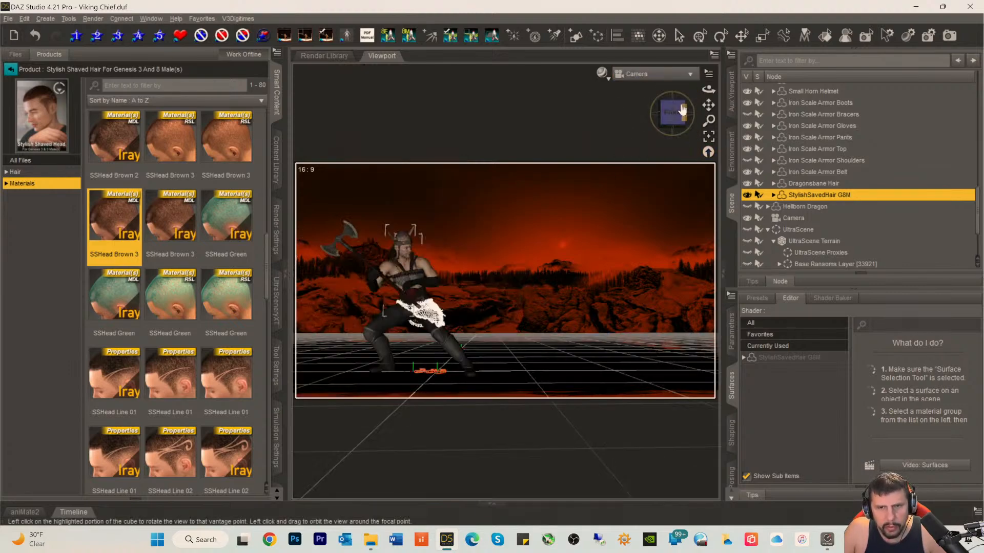
pyautogui.click(631, 77)
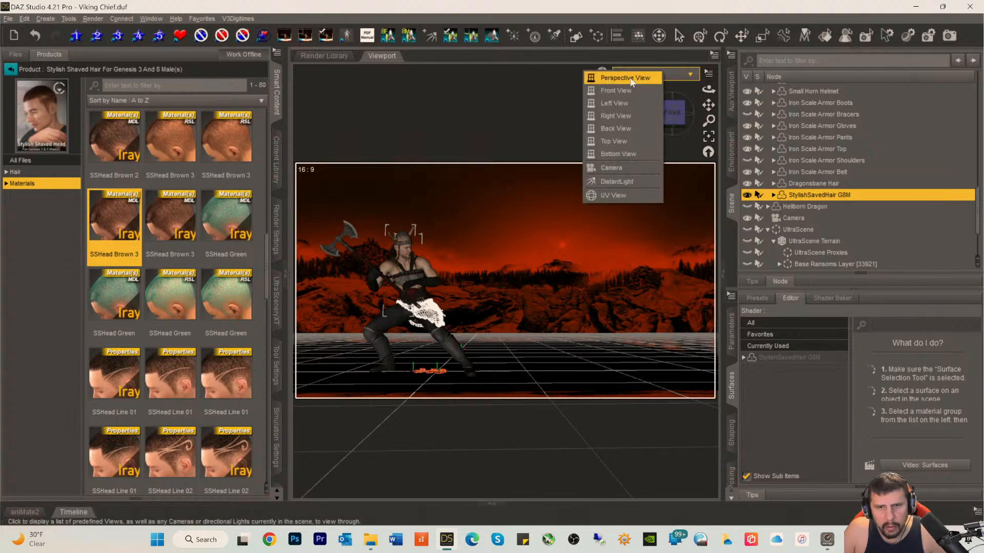
pyautogui.click(644, 78)
pyautogui.scroll(-4, 624, 197)
pyautogui.scroll(4, 623, 197)
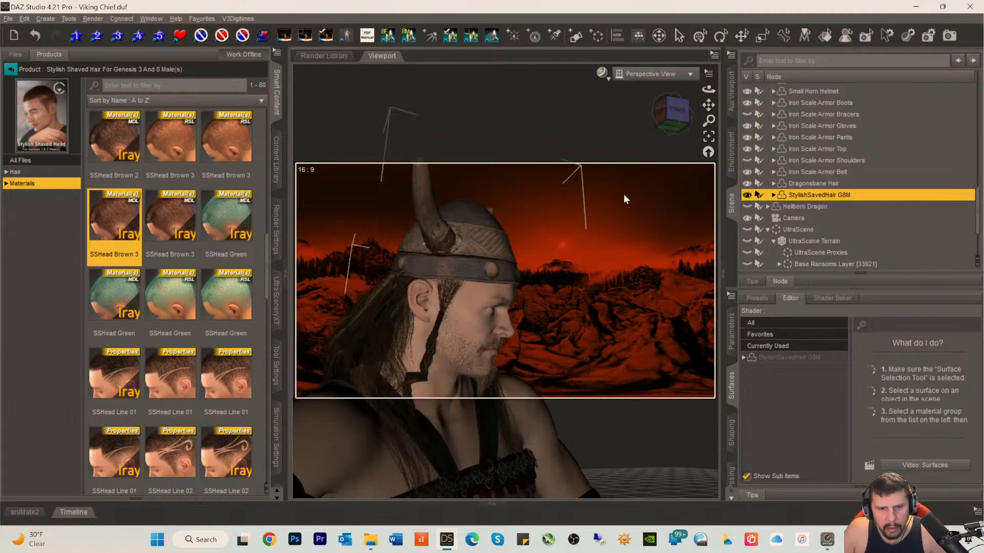
pyautogui.moveTo(710, 102); pyautogui.dragTo(738, 119)
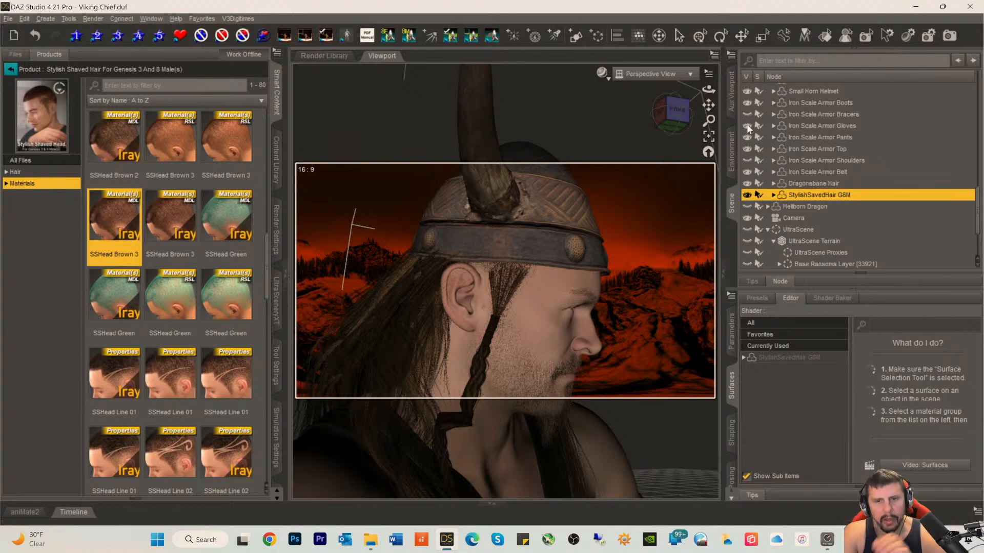
# - Activate the Translate tool and select the Small Horn Helmet, showing its transform parameters
pyautogui.hotkey('ctrl', '0')
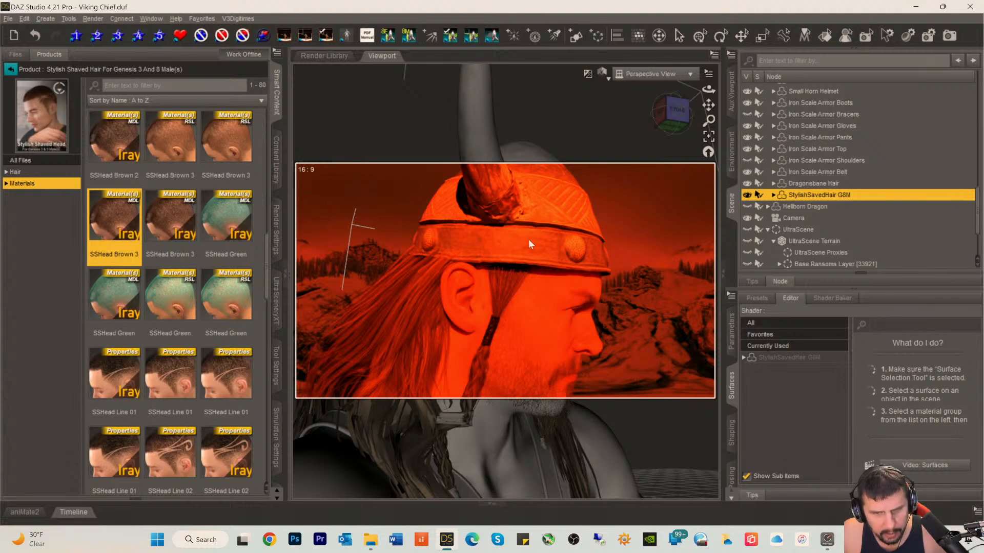
pyautogui.hotkey('ctrl', '9')
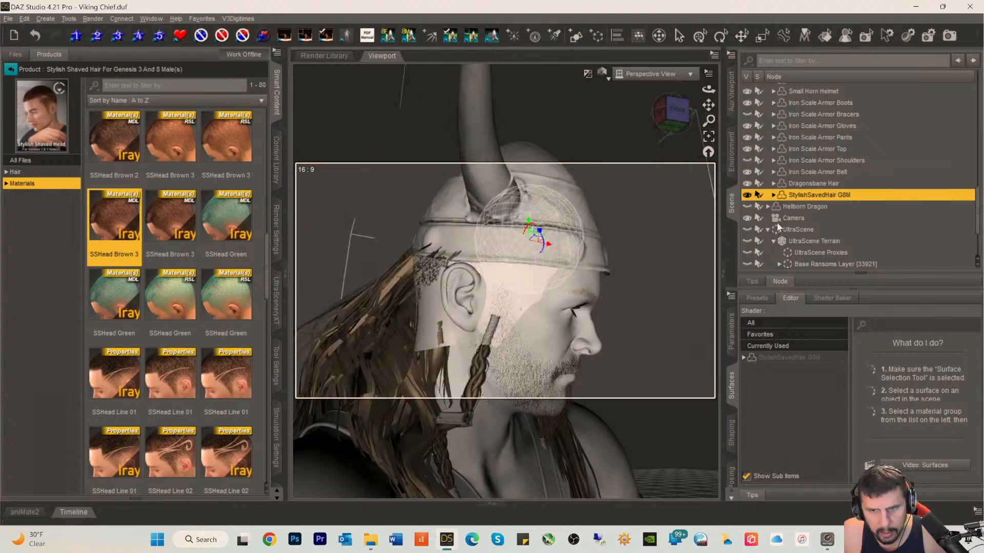
pyautogui.click(741, 37)
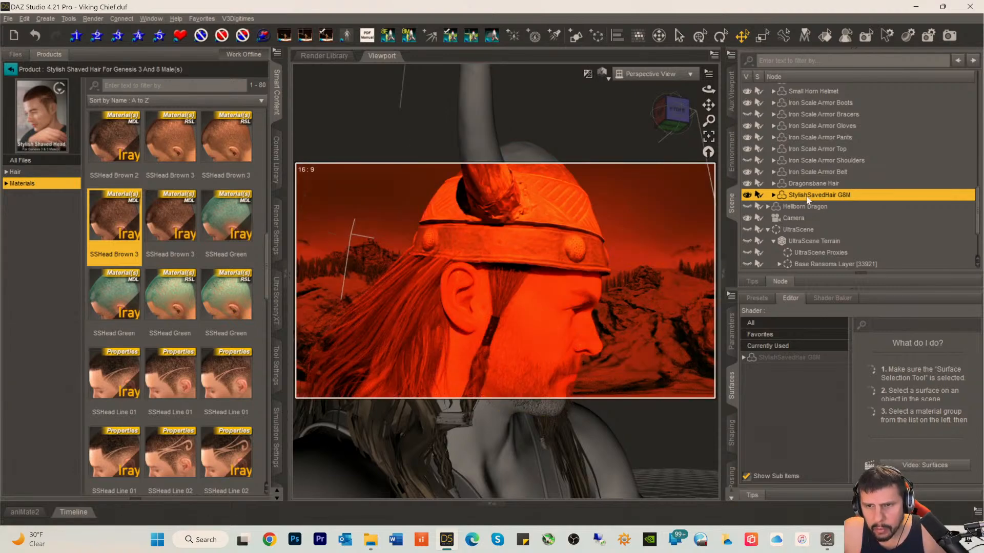
pyautogui.scroll(3, 806, 196)
pyautogui.scroll(1, 807, 197)
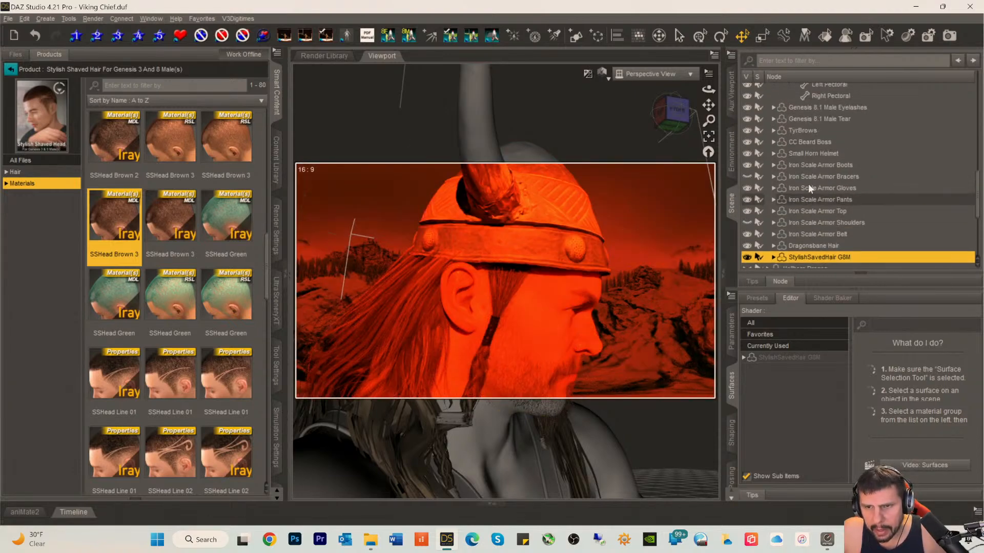
pyautogui.click(807, 153)
pyautogui.click(767, 358)
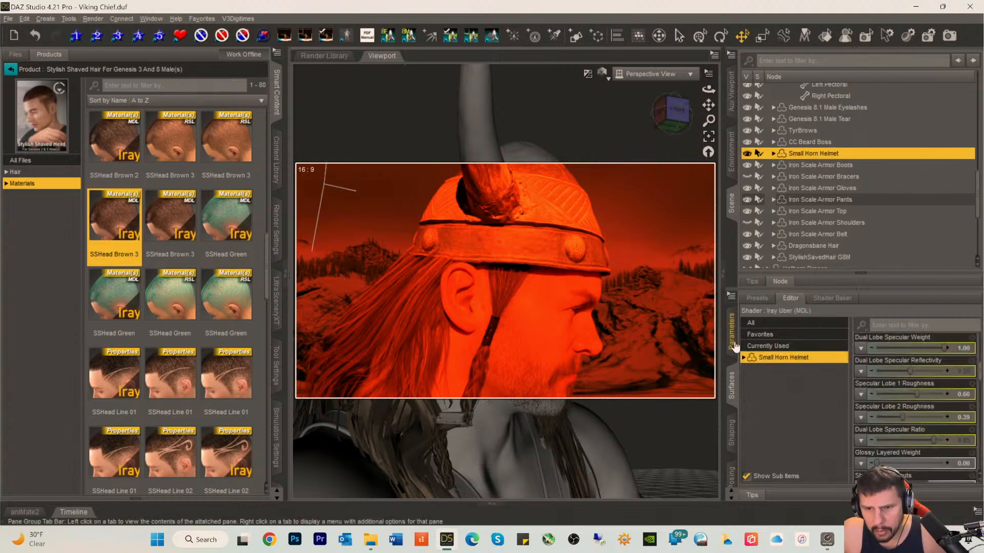
pyautogui.click(731, 336)
pyautogui.click(776, 349)
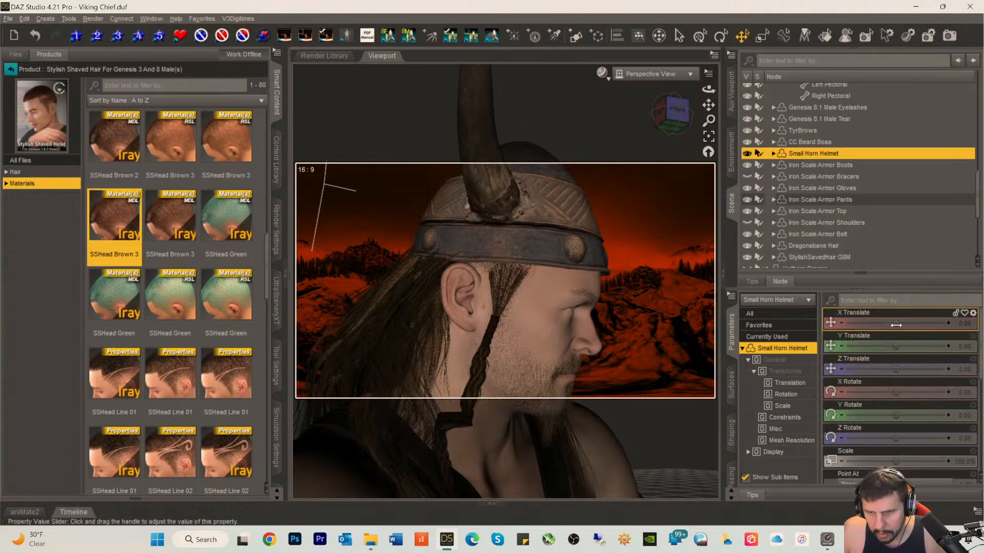
# - Try moving the Small Horn Helmet with X Translate -16.90 and Z Translate 2.19, resetting and undoing these changes
pyautogui.moveTo(895, 323)
pyautogui.mouseDown()
pyautogui.moveTo(887, 323)
pyautogui.moveTo(916, 323)
pyautogui.moveTo(897, 323)
pyautogui.mouseUp()
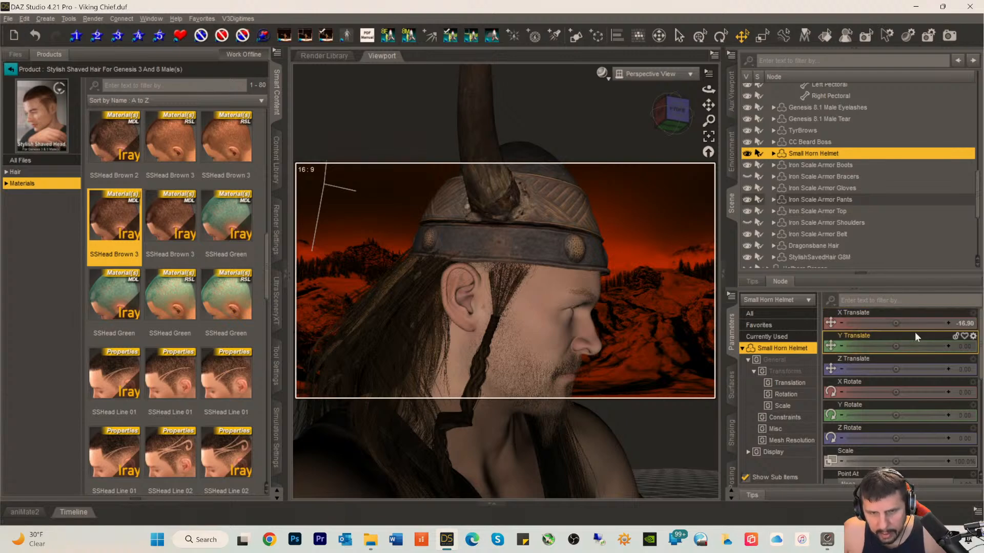
pyautogui.click(974, 314)
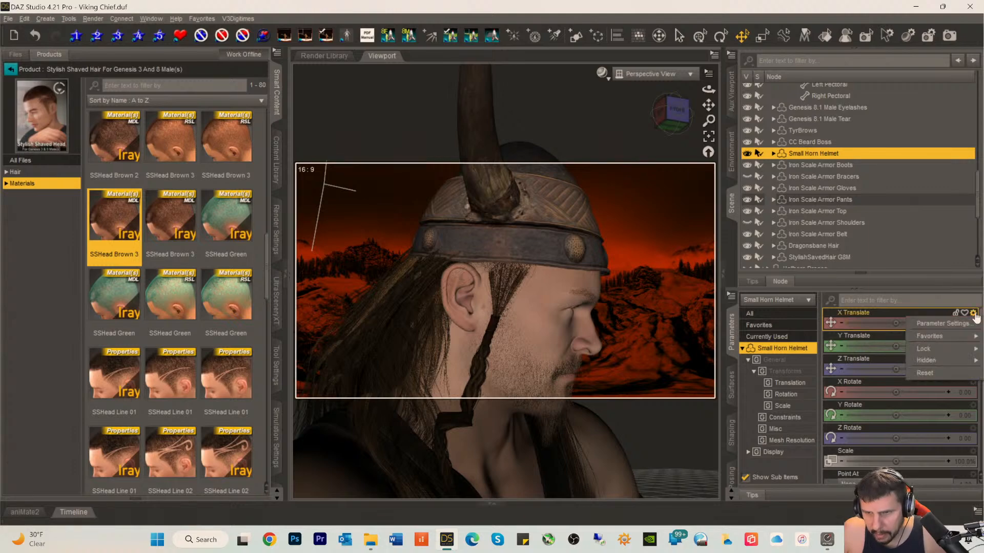
pyautogui.click(925, 373)
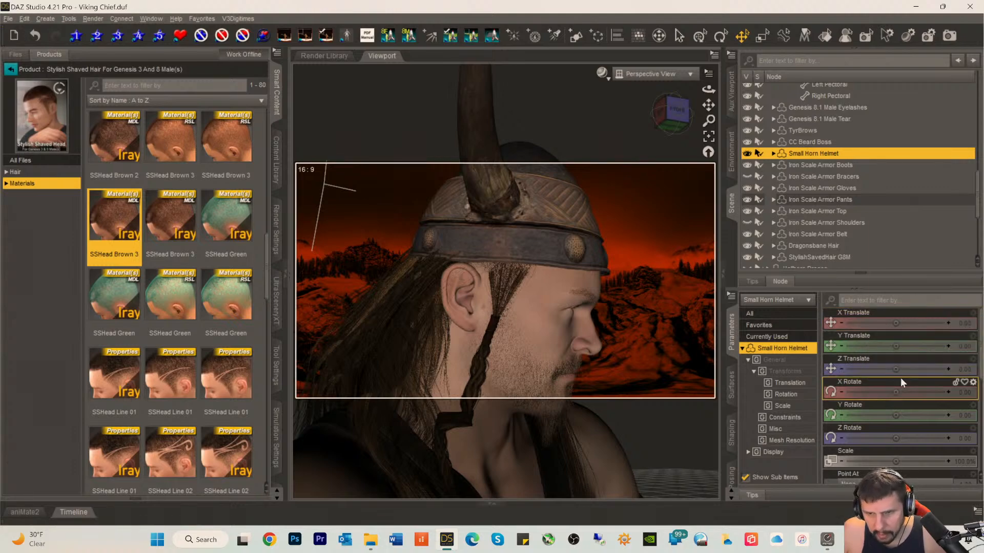
pyautogui.moveTo(895, 371)
pyautogui.mouseDown()
pyautogui.moveTo(876, 371)
pyautogui.moveTo(896, 371)
pyautogui.mouseUp()
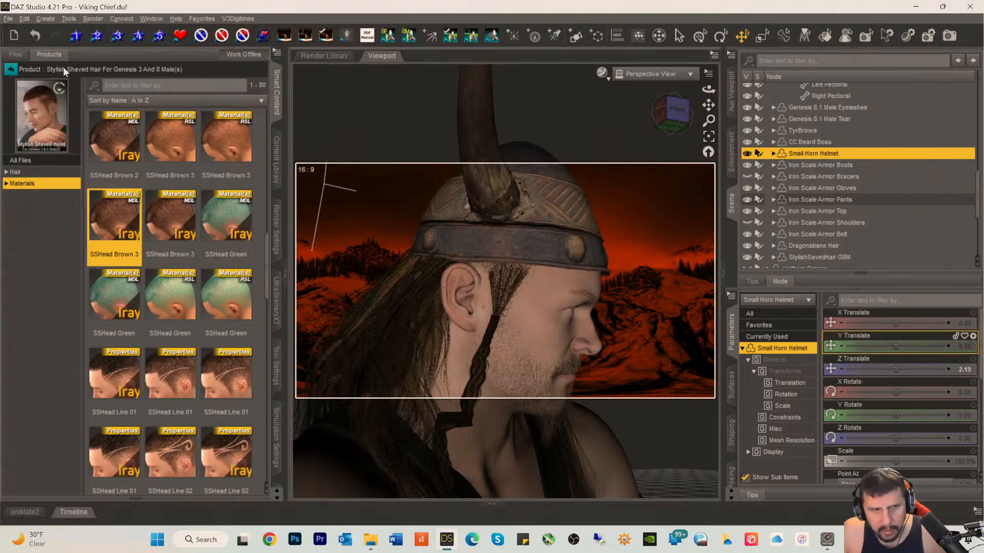
pyautogui.click(25, 18)
pyautogui.click(45, 34)
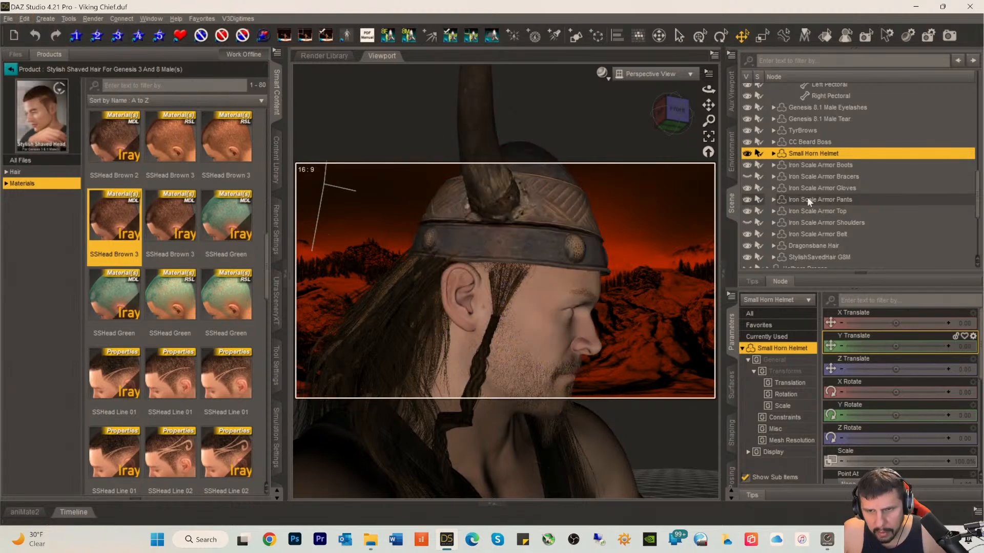
# - Try unparenting the Small Horn Helmet and moving it with X Translate -26.50 and Z Translate 7.31, and undo it all
pyautogui.rightClick(788, 157)
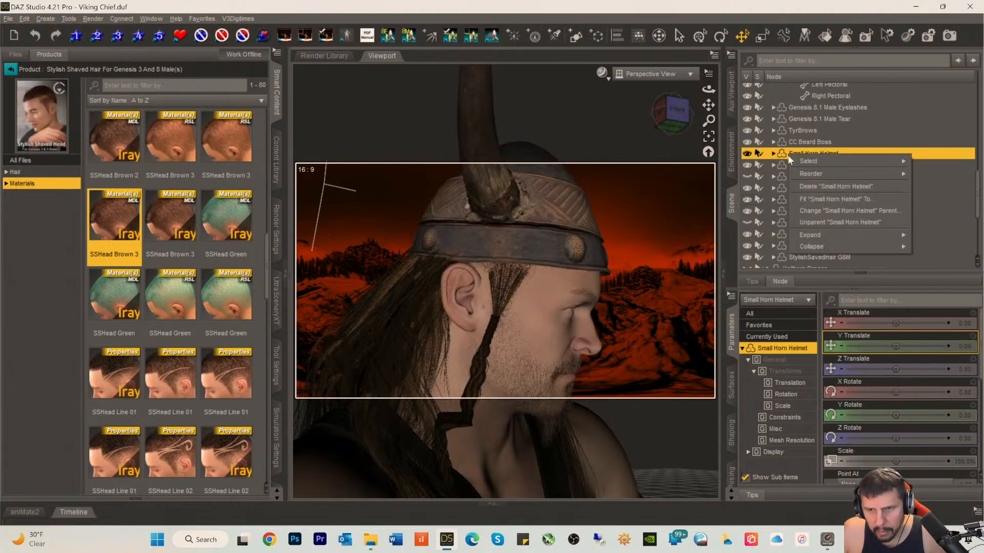
pyautogui.click(814, 222)
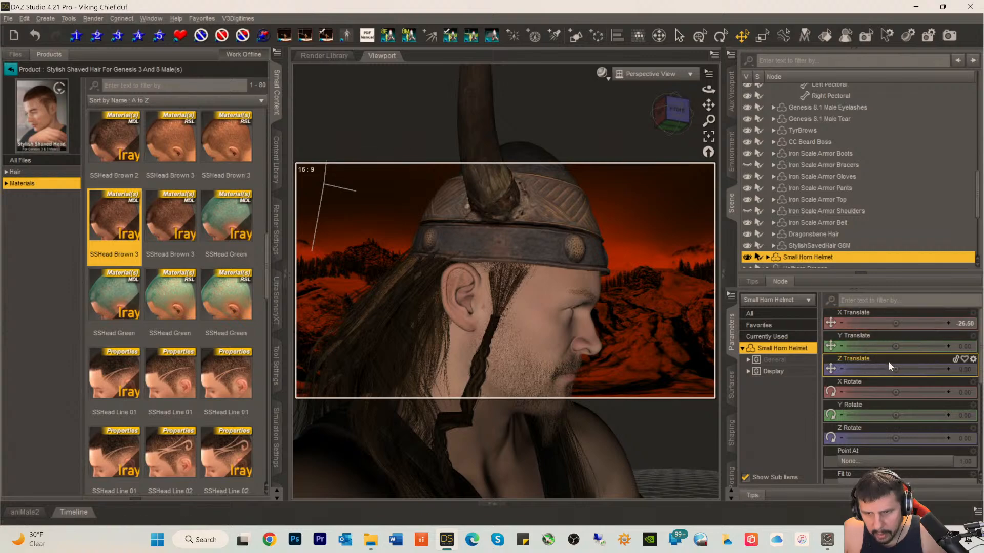
pyautogui.moveTo(896, 369)
pyautogui.mouseDown()
pyautogui.moveTo(908, 369)
pyautogui.moveTo(896, 369)
pyautogui.mouseUp()
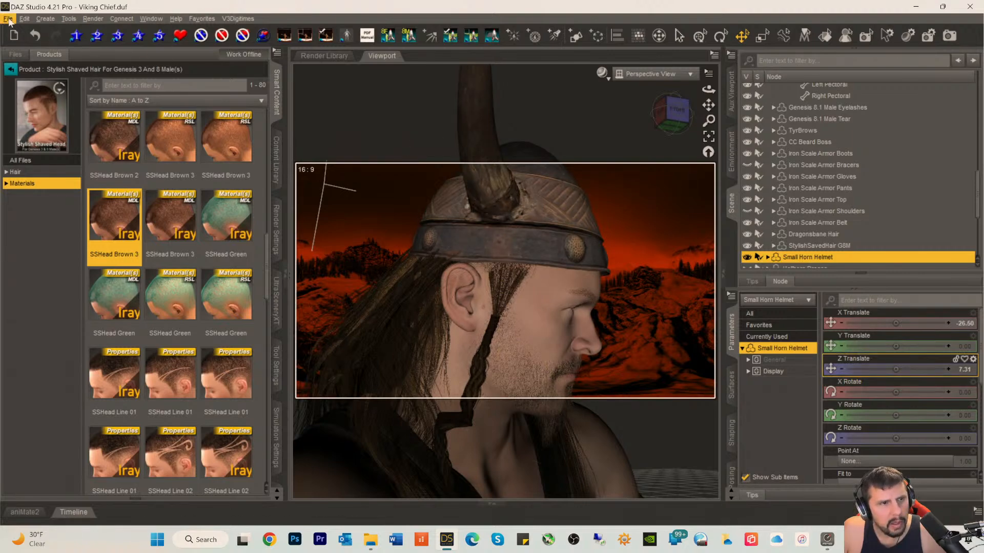
pyautogui.click(24, 18)
pyautogui.click(34, 36)
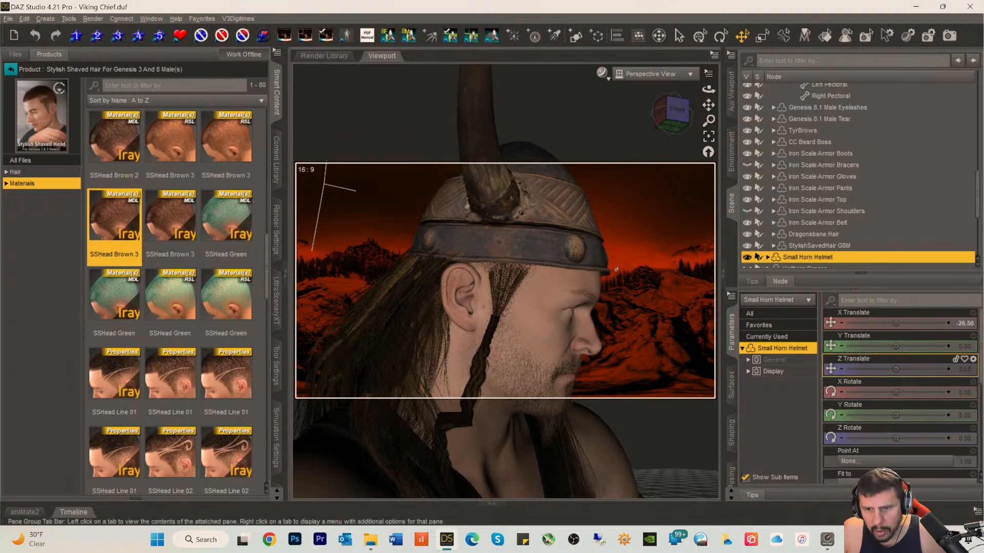
pyautogui.click(33, 36)
pyautogui.click(28, 21)
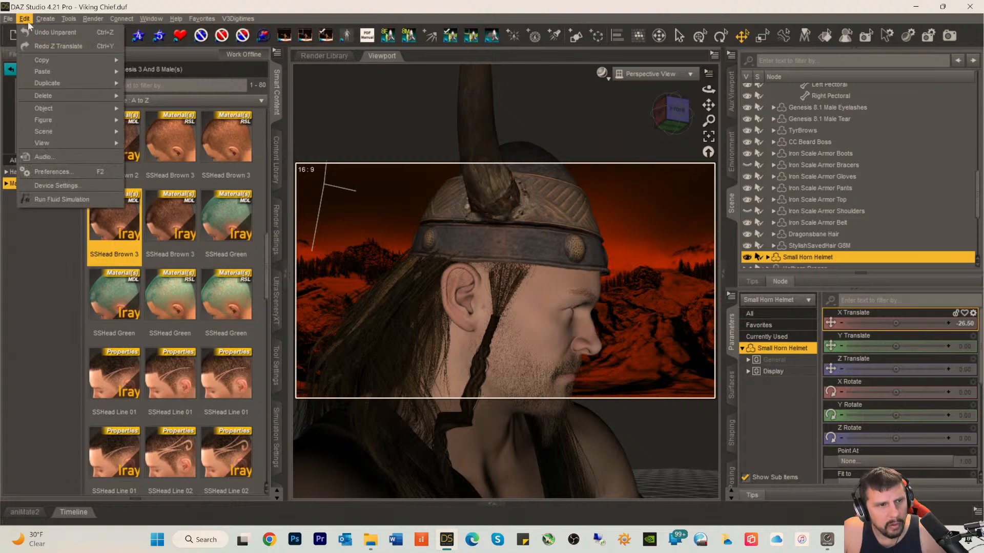
pyautogui.click(45, 37)
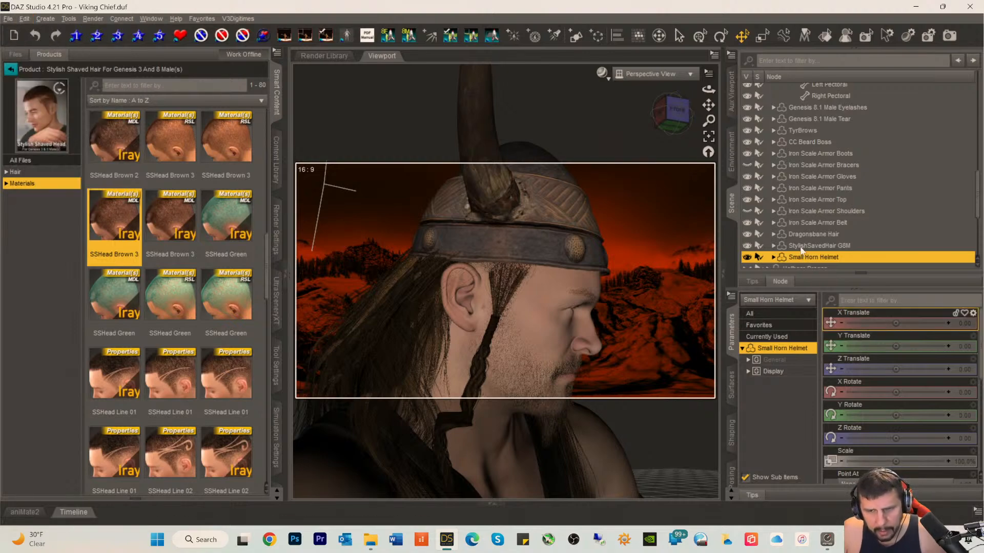
# - Try unfitting the Small Horn Helmet from Tyr by setting Fit to to None, and undo the change
pyautogui.scroll(-2, 813, 230)
pyautogui.scroll(-3, 837, 321)
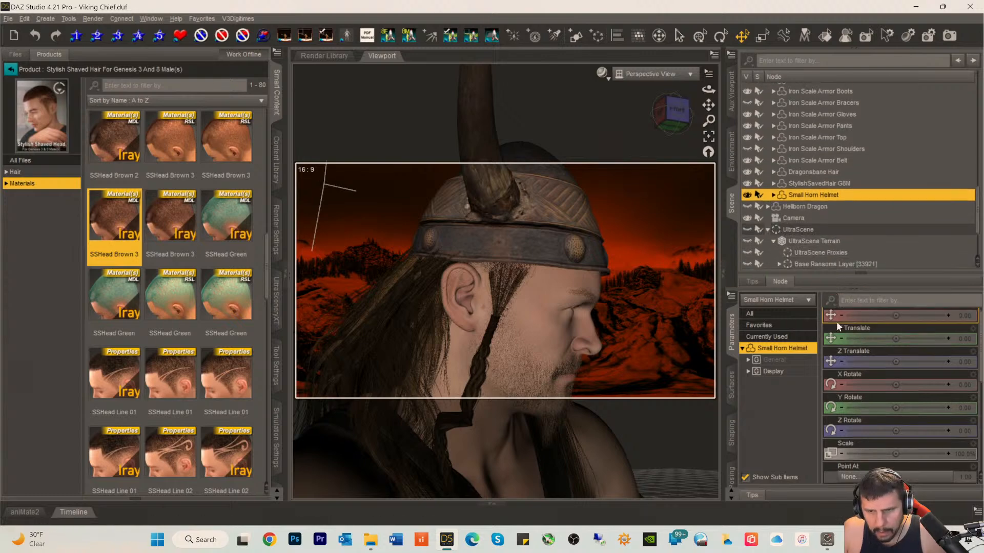
pyautogui.scroll(-3, 859, 365)
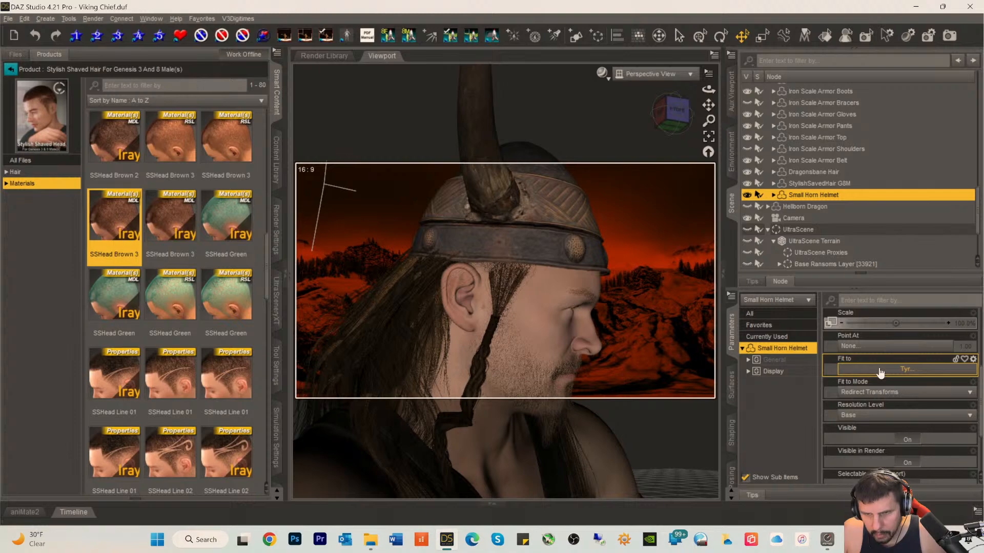
pyautogui.click(880, 369)
pyautogui.click(453, 260)
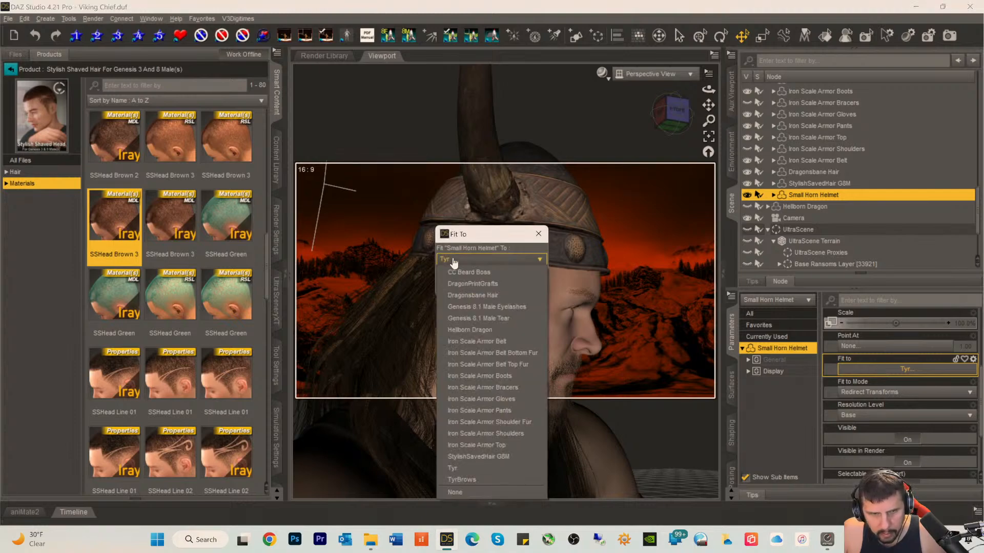
pyautogui.click(457, 492)
pyautogui.click(467, 287)
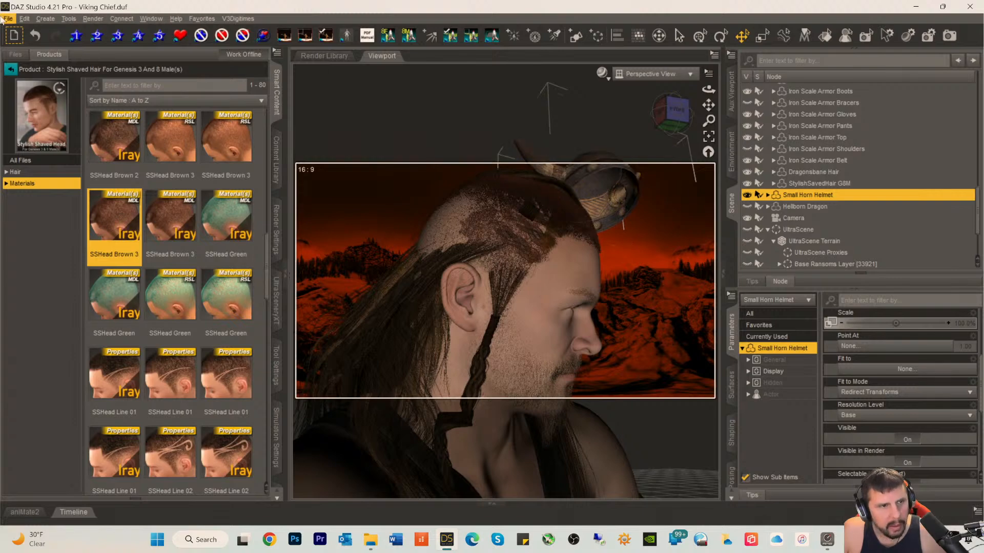
pyautogui.click(23, 20)
pyautogui.click(50, 32)
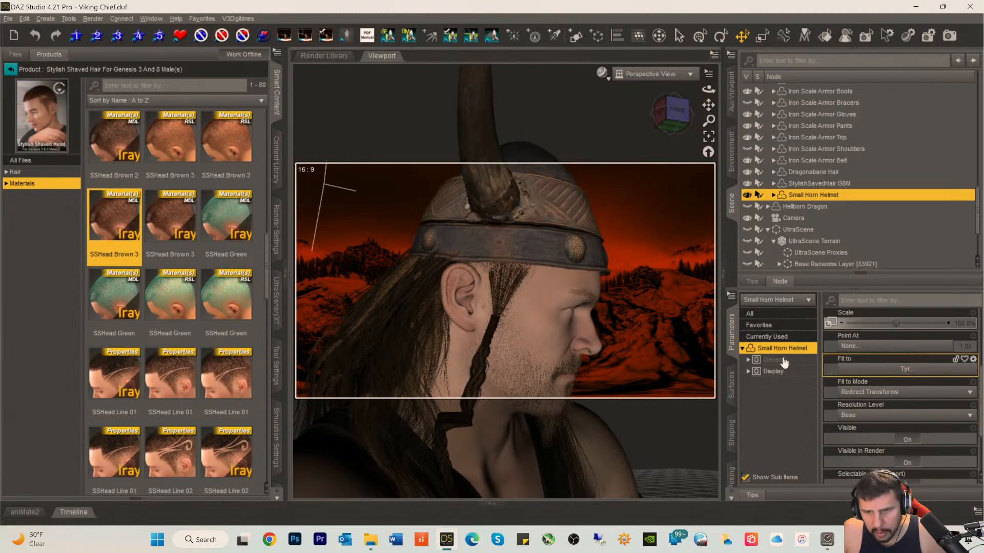
# - Turn on Show Hidden Properties for the Small Horn Helmet's parameters and look through its full list of properties
pyautogui.click(731, 336)
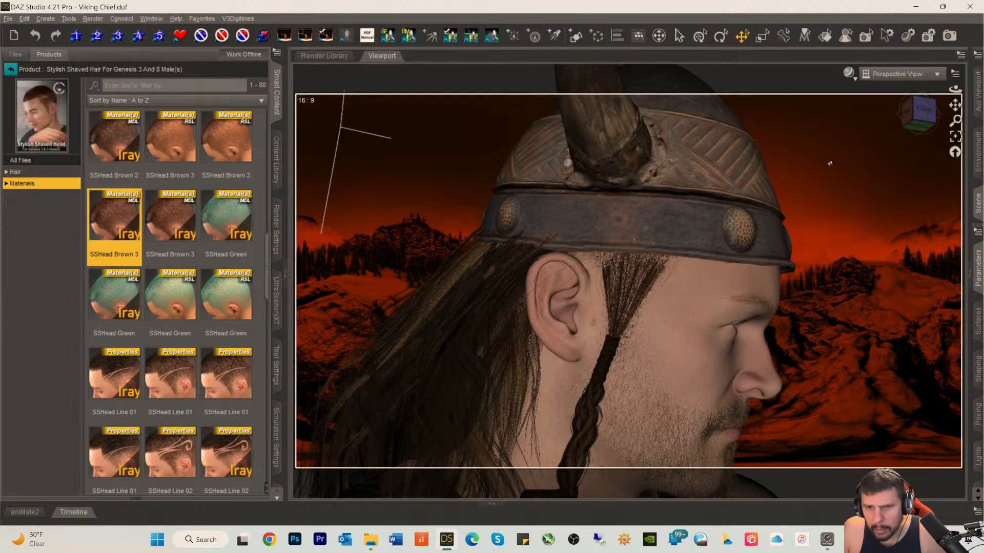
pyautogui.click(979, 203)
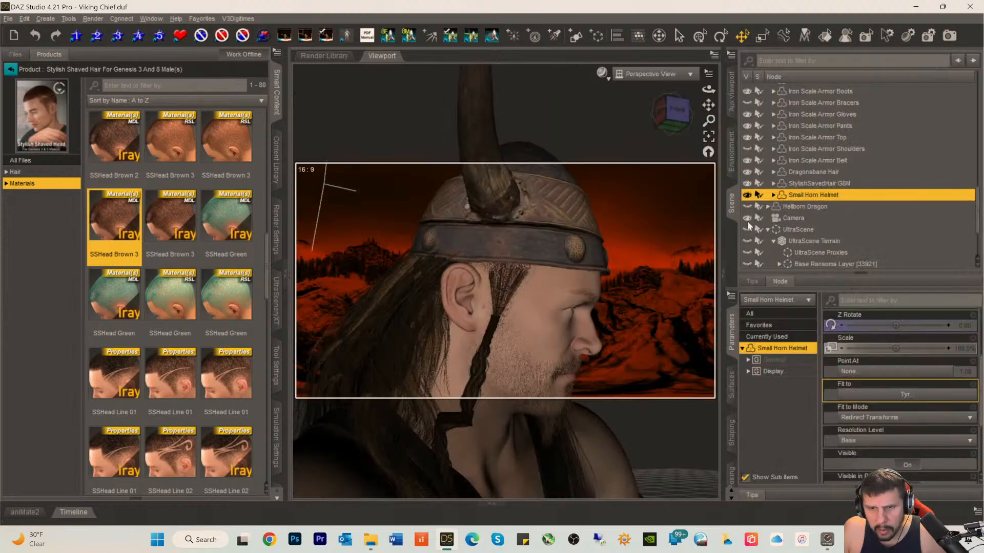
pyautogui.click(732, 296)
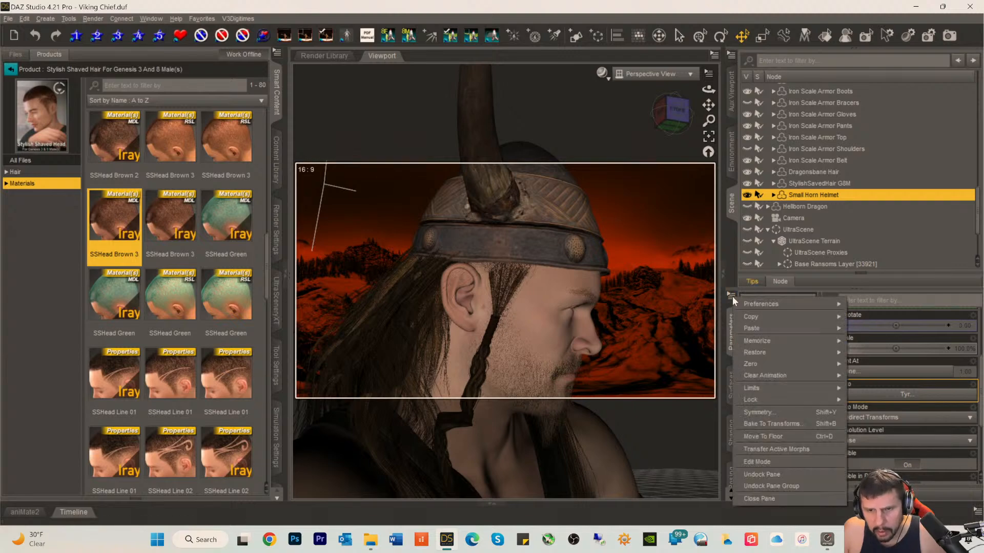
pyautogui.moveTo(747, 310)
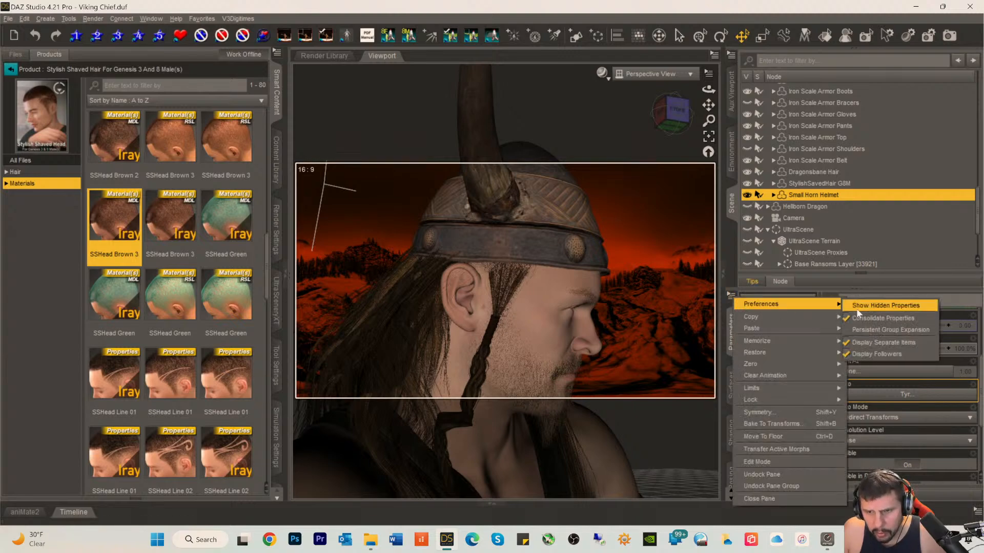
pyautogui.click(886, 305)
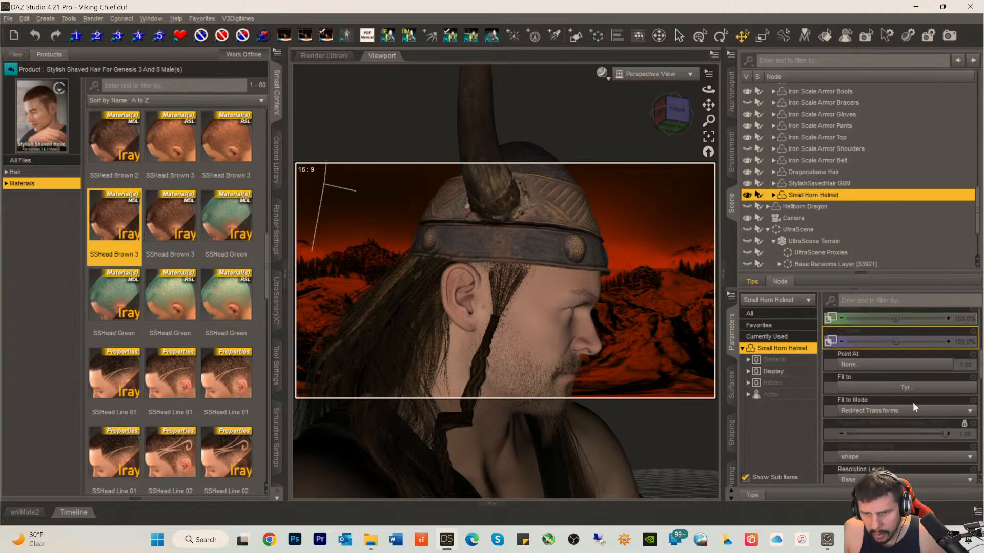
pyautogui.scroll(-4, 912, 401)
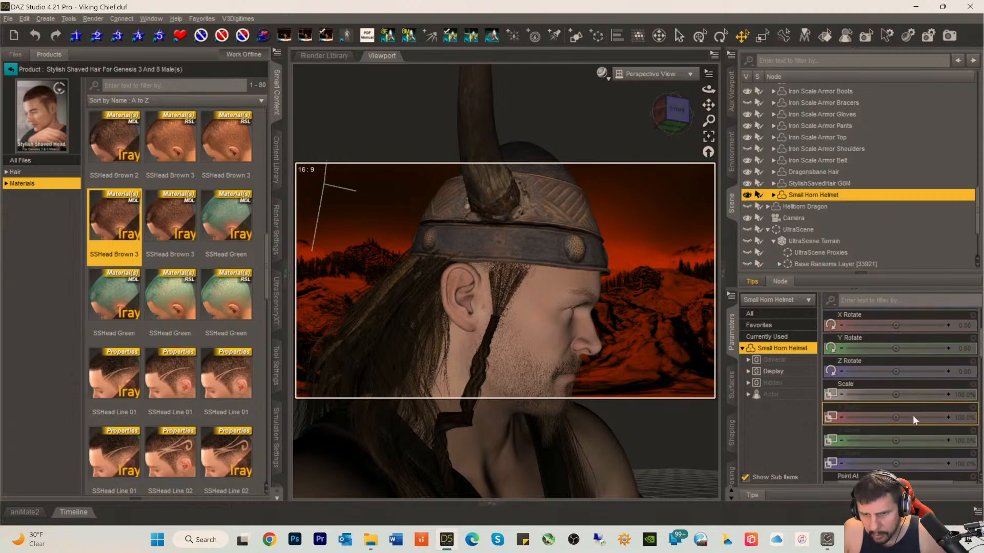
pyautogui.scroll(-8, 913, 414)
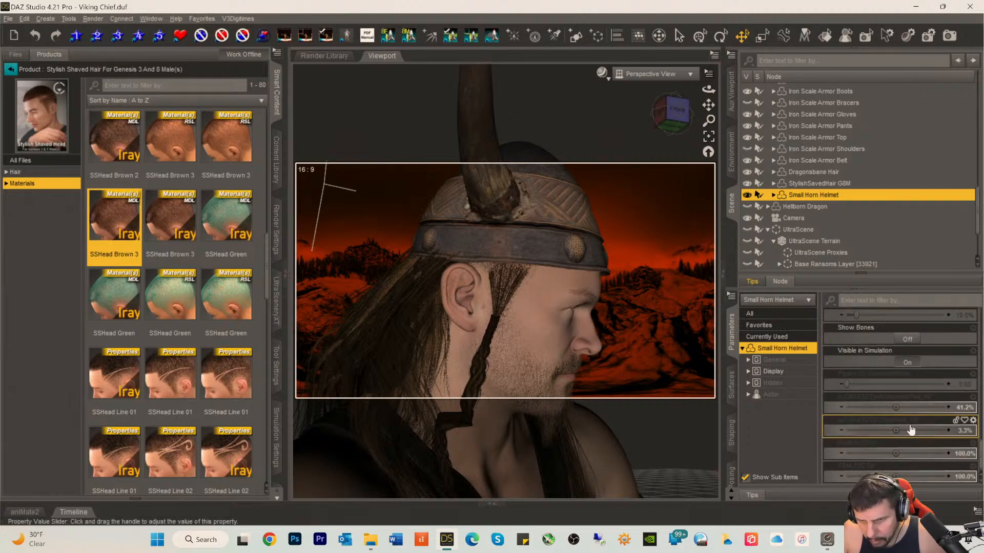
# - Set the Small Horn Helmet's Fit to Mode to Auto Follow Transforms
pyautogui.scroll(1, 909, 414)
pyautogui.scroll(3, 907, 410)
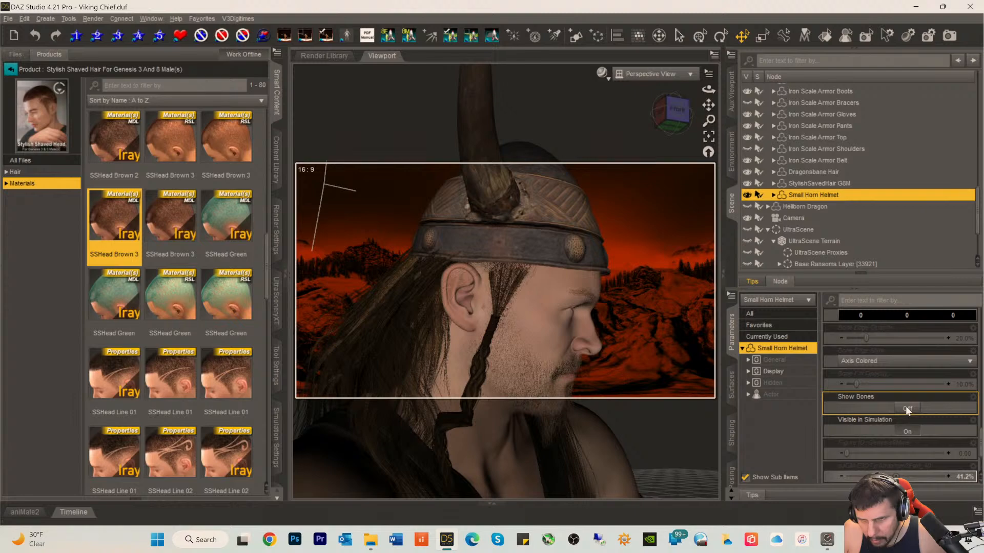
pyautogui.scroll(5, 906, 407)
pyautogui.scroll(4, 906, 405)
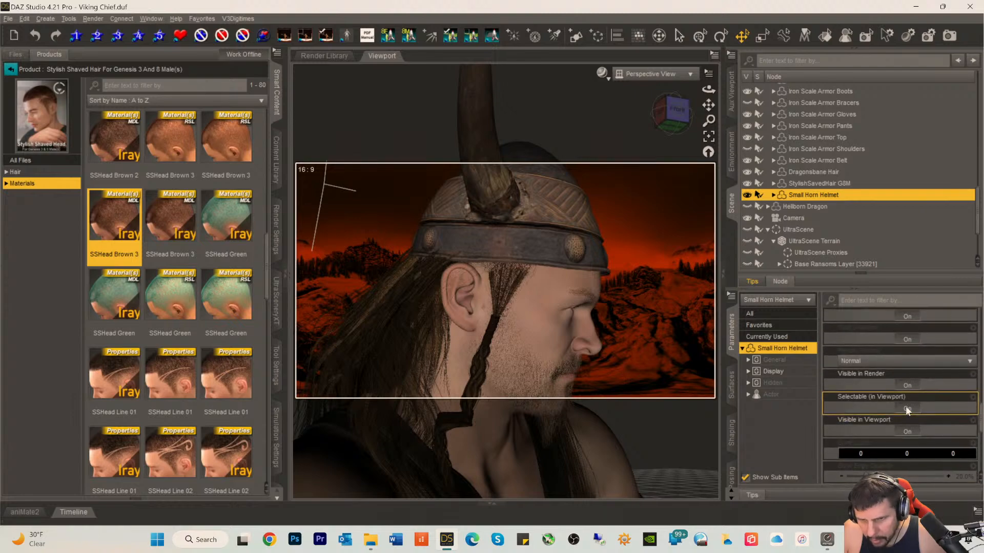
pyautogui.scroll(7, 909, 413)
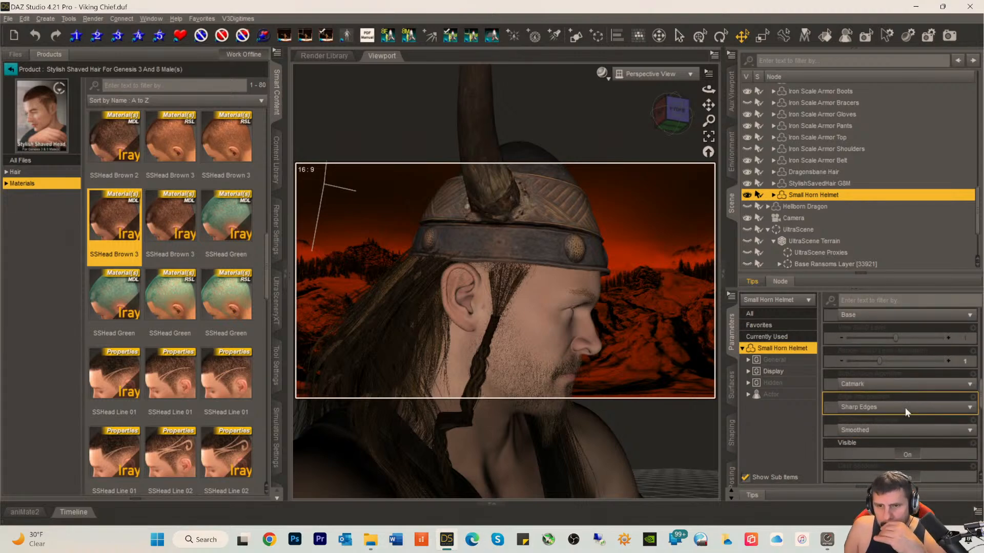
pyautogui.scroll(6, 905, 407)
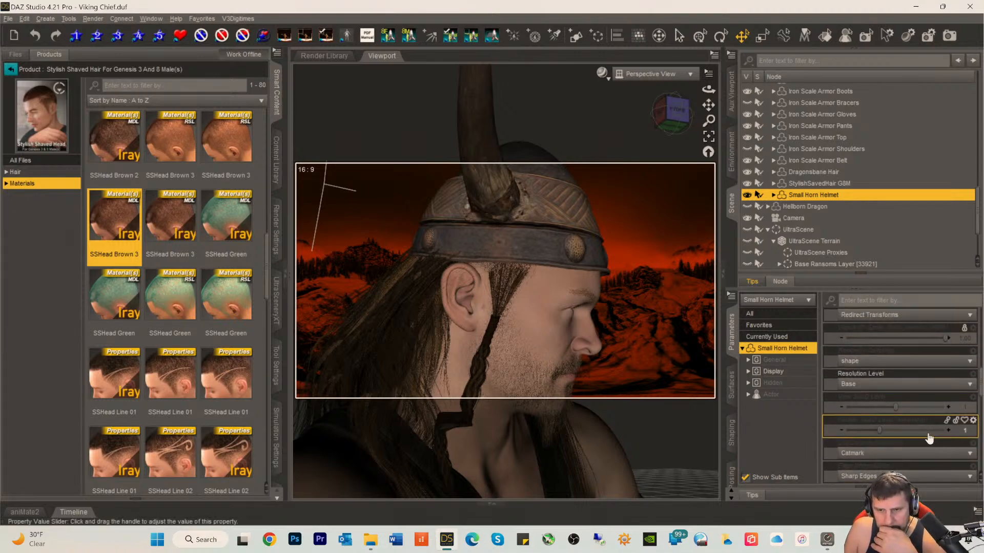
pyautogui.scroll(4, 917, 423)
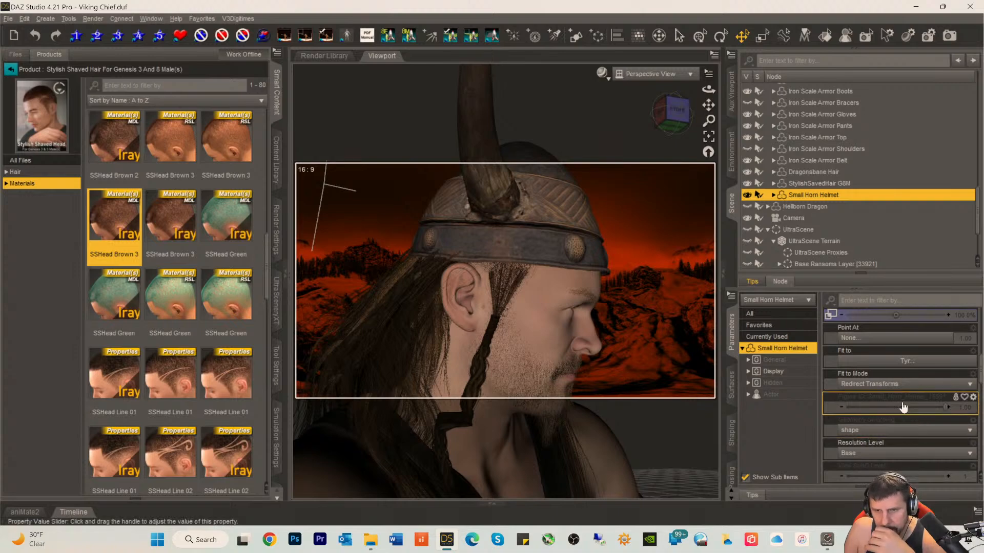
pyautogui.click(895, 386)
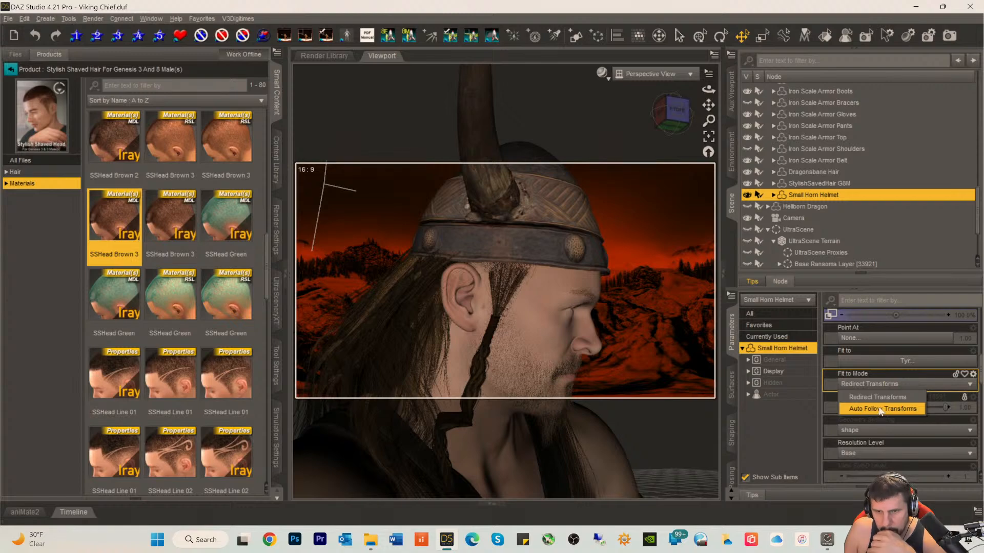
pyautogui.click(879, 409)
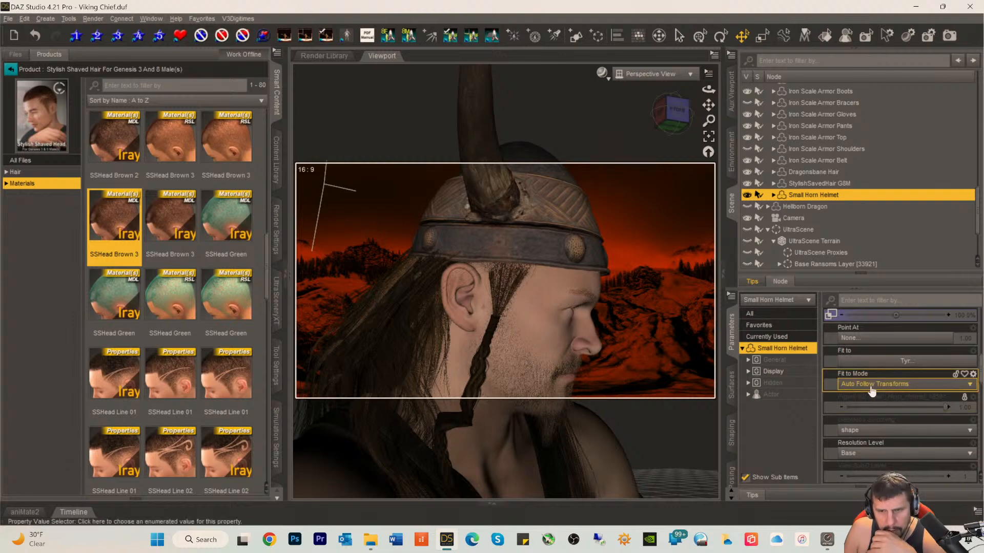
pyautogui.click(872, 385)
pyautogui.click(871, 398)
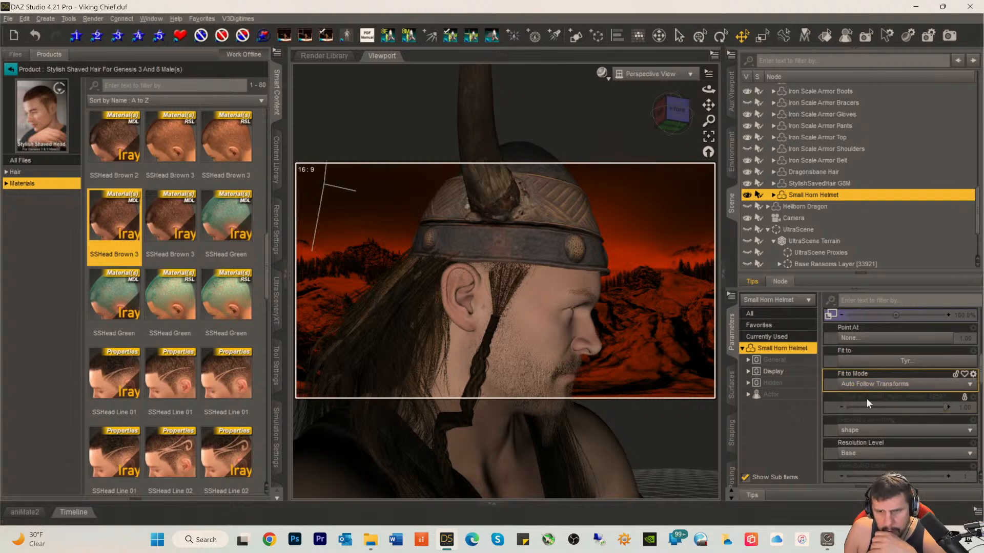
# - Try turning on Disable Local Transform and the toggle directly below it for the Small Horn Helmet, and switch both back off
pyautogui.scroll(3, 885, 381)
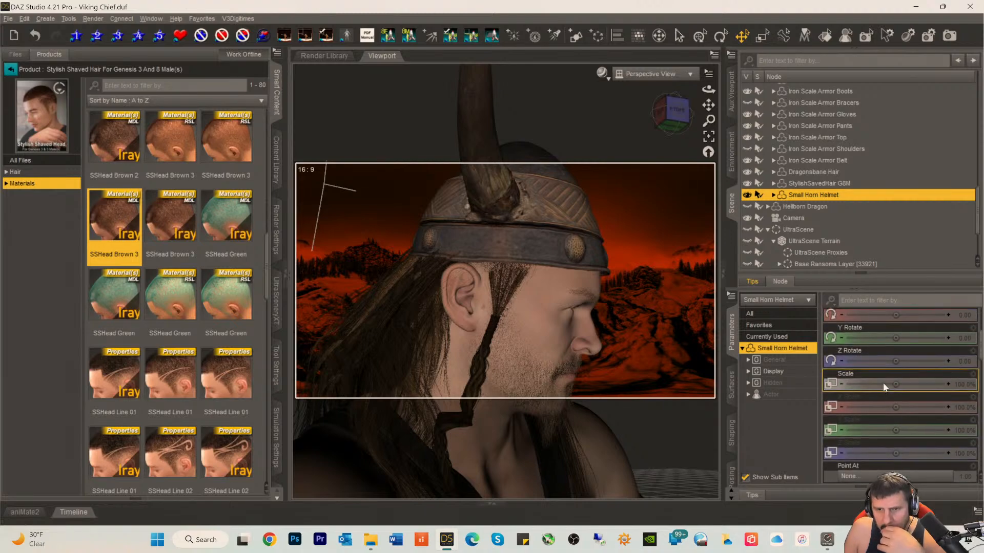
pyautogui.scroll(3, 883, 383)
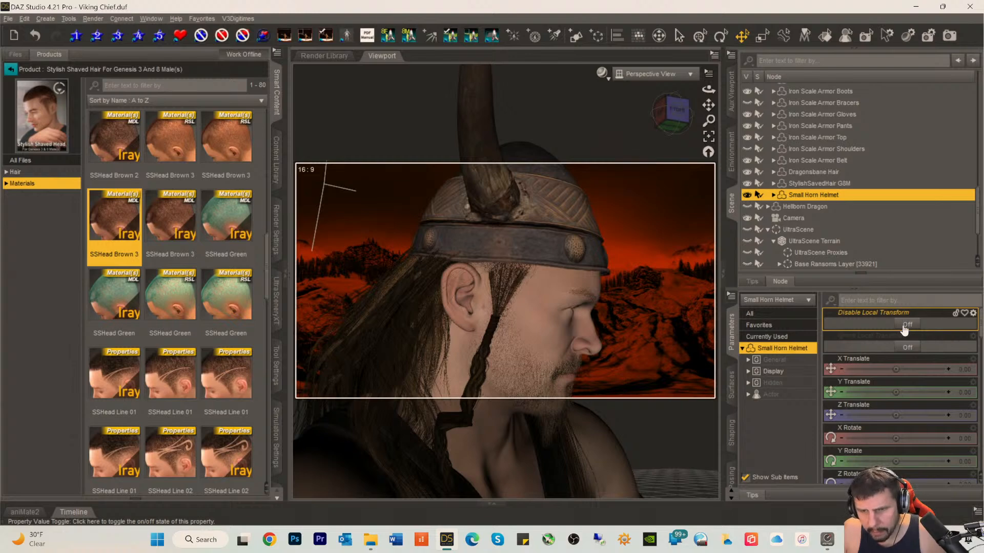
pyautogui.click(904, 326)
pyautogui.click(906, 348)
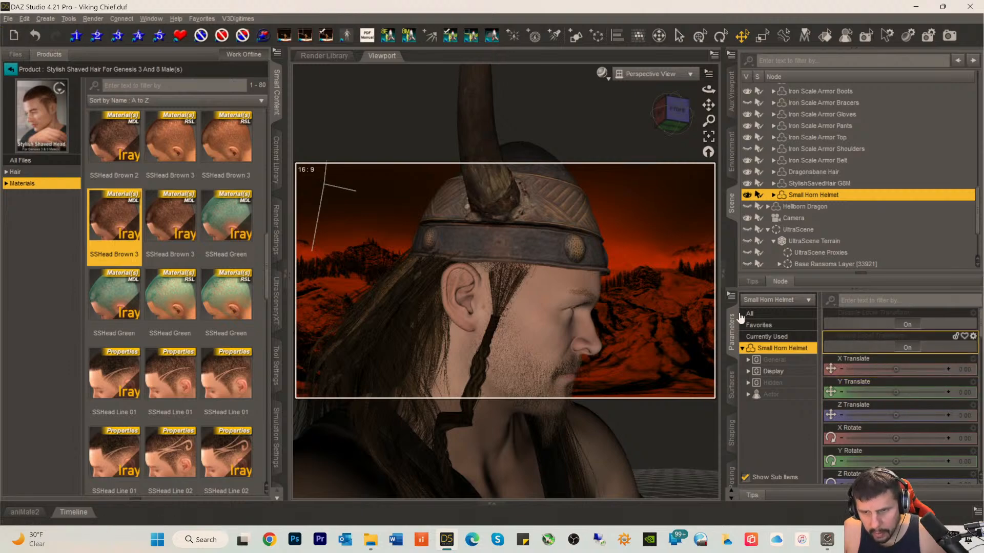
pyautogui.click(24, 19)
pyautogui.click(34, 32)
pyautogui.click(25, 19)
pyautogui.click(52, 32)
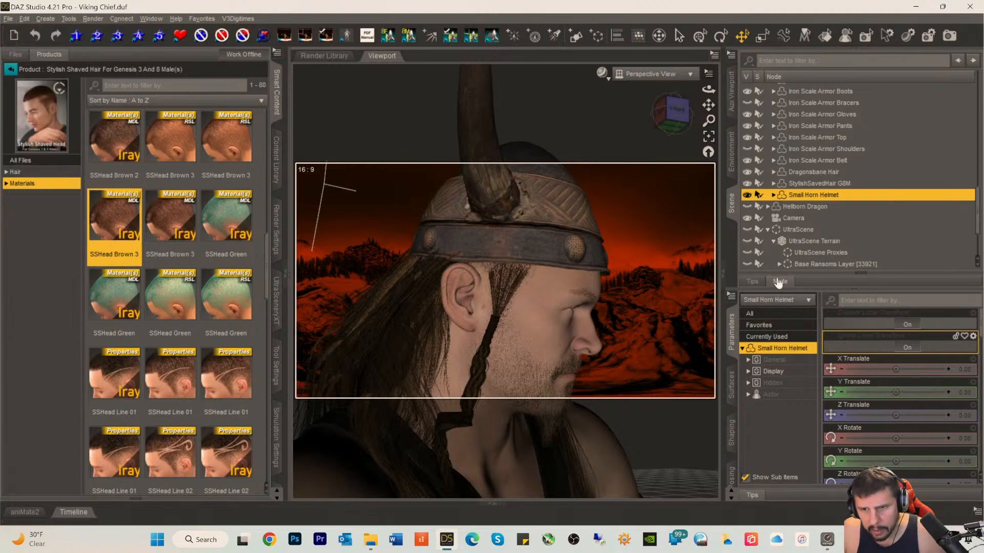
pyautogui.click(907, 325)
pyautogui.click(907, 346)
pyautogui.click(907, 348)
pyautogui.click(906, 348)
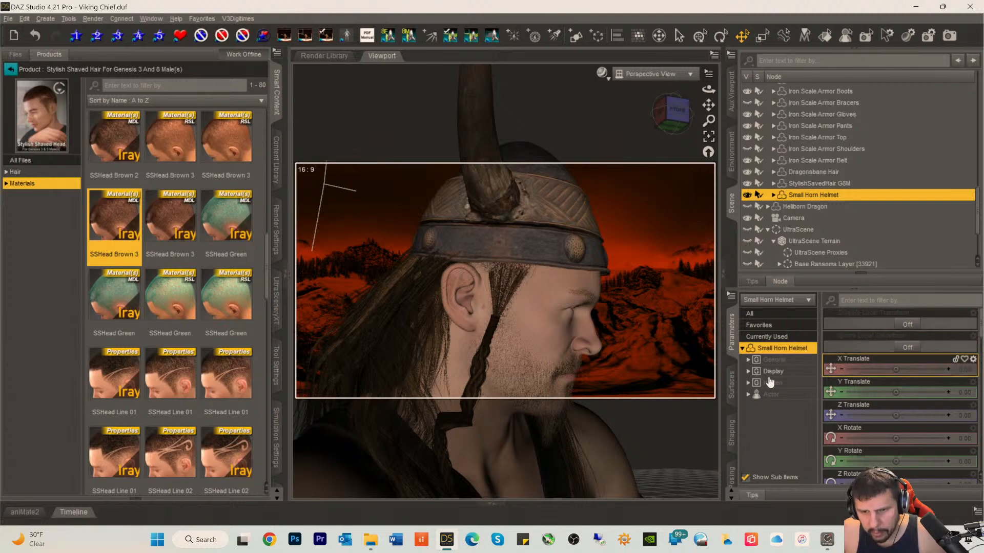
# - Select the Small Horn Helmet's Hip bone, try moving it with X Translate -4.54, and undo the move
pyautogui.click(773, 196)
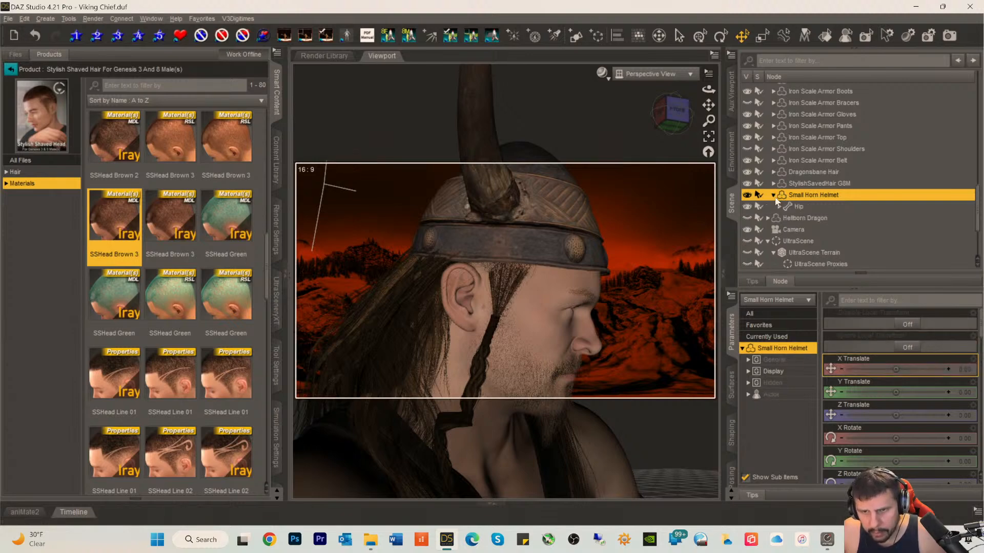
pyautogui.click(792, 210)
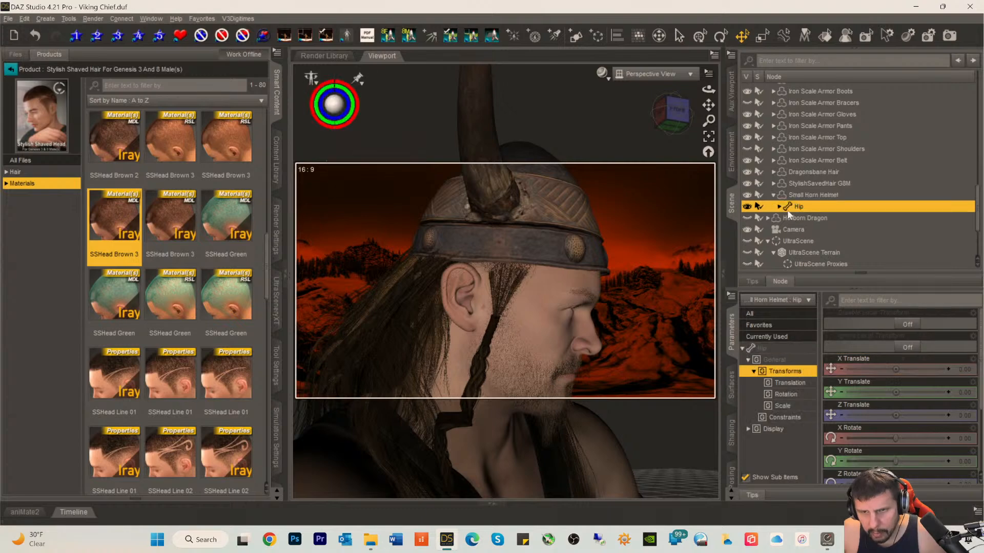
pyautogui.moveTo(895, 370); pyautogui.dragTo(885, 370)
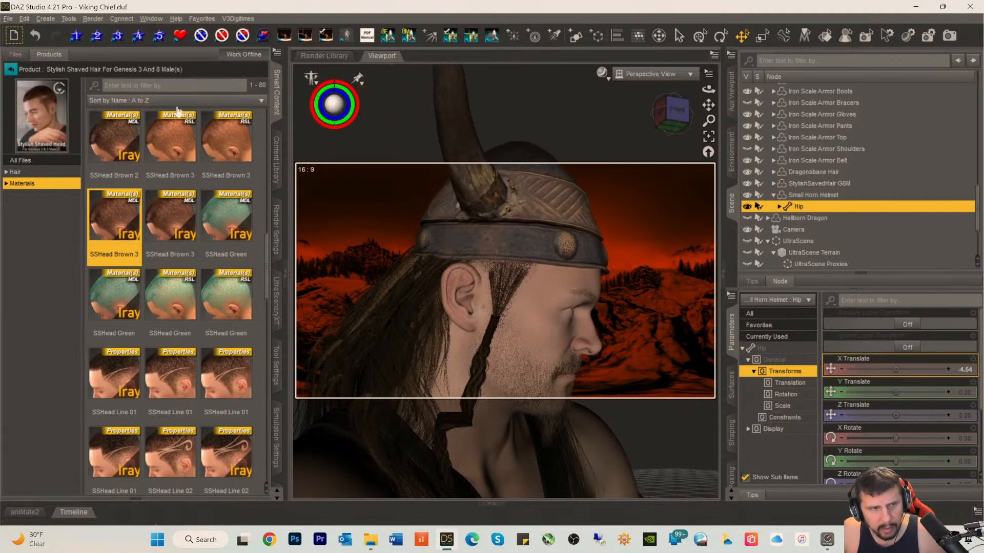
pyautogui.click(24, 19)
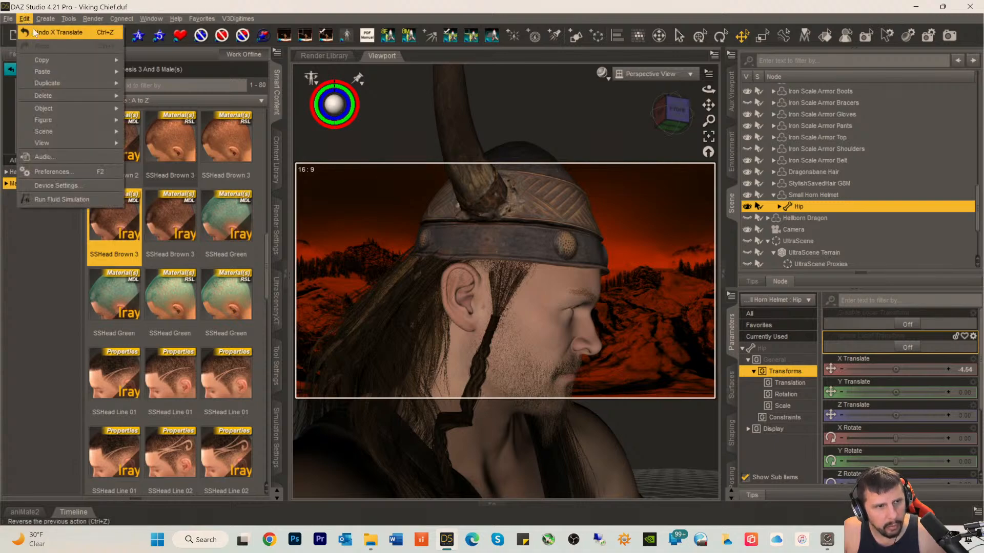
pyautogui.click(33, 31)
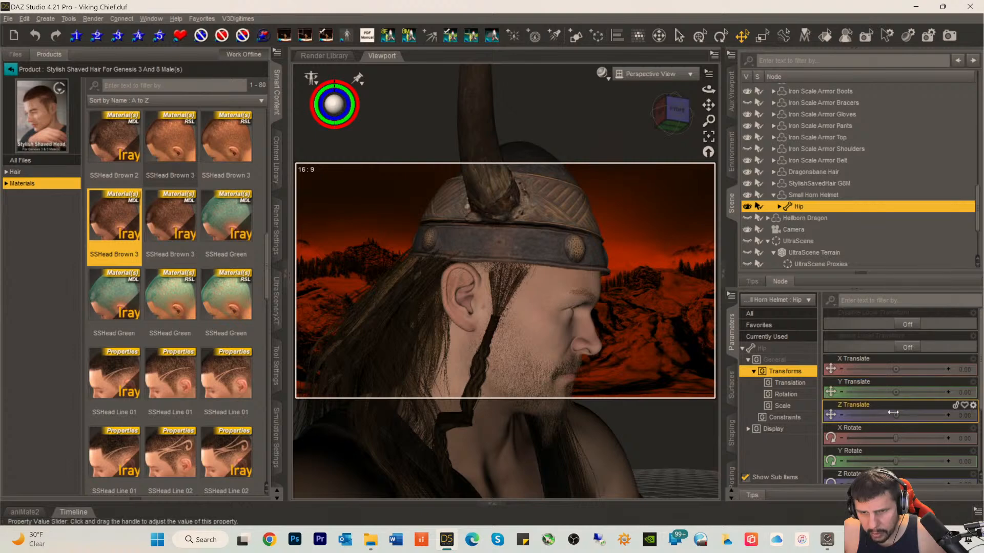
# - Reposition the helmet through its Hip bone with X Translate 0.69, Y Translate 0.37 and Z Translate -0.099, checking the fit from several angles
pyautogui.moveTo(896, 416); pyautogui.dragTo(905, 415)
pyautogui.moveTo(676, 128)
pyautogui.mouseDown()
pyautogui.moveTo(638, 122)
pyautogui.moveTo(676, 127)
pyautogui.mouseUp()
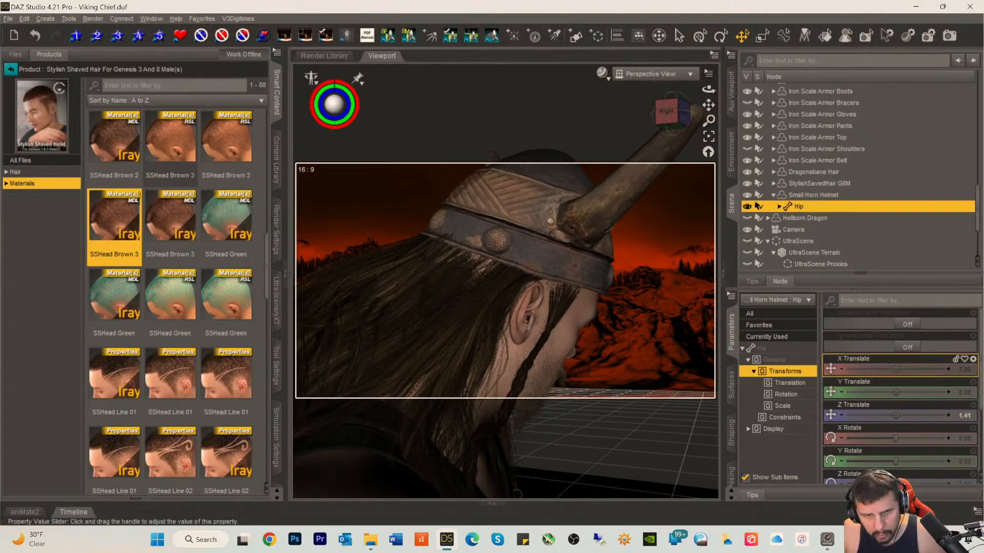
pyautogui.moveTo(896, 369); pyautogui.dragTo(892, 408)
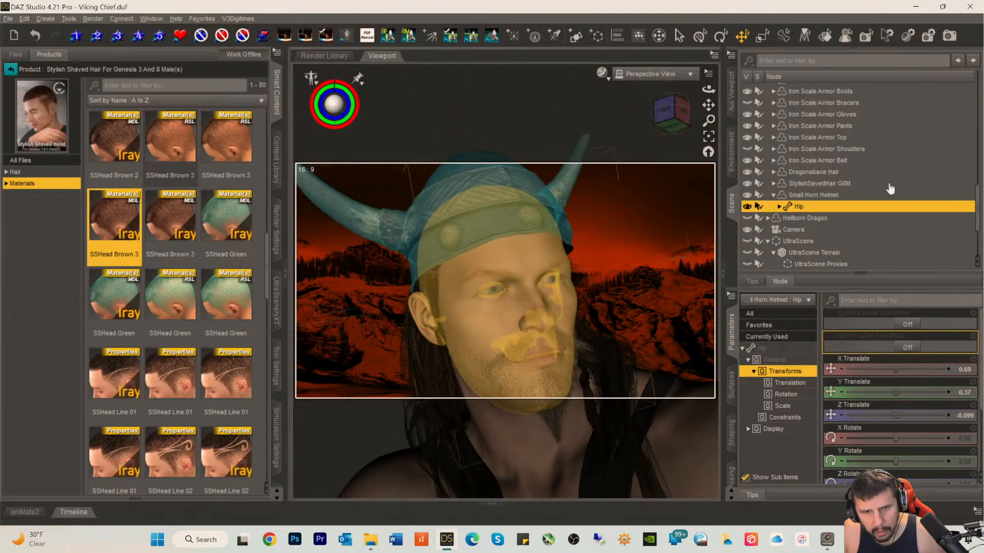
pyautogui.moveTo(666, 126); pyautogui.dragTo(710, 122)
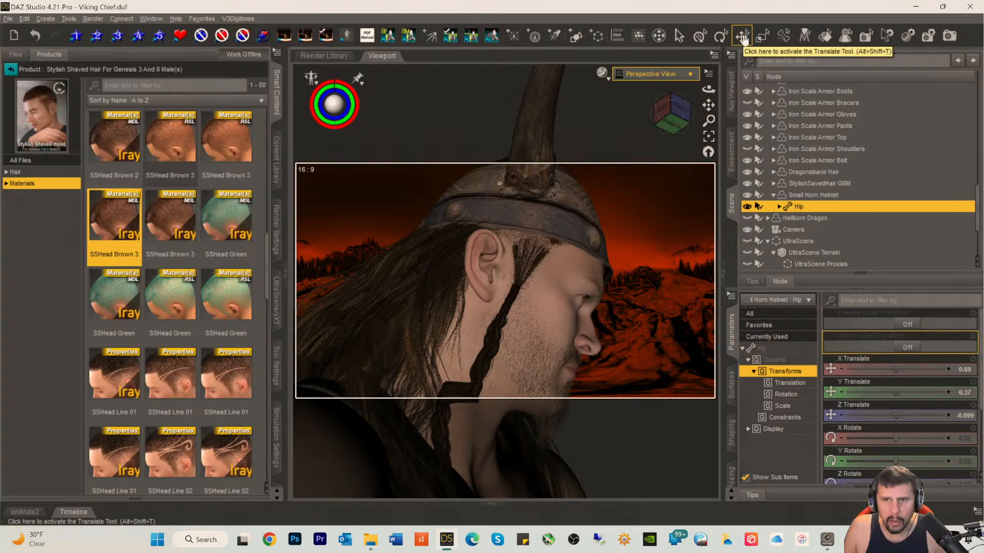
# - Try the ActivePose tool on Tyr's head and undo the pose changes it makes
pyautogui.click(783, 37)
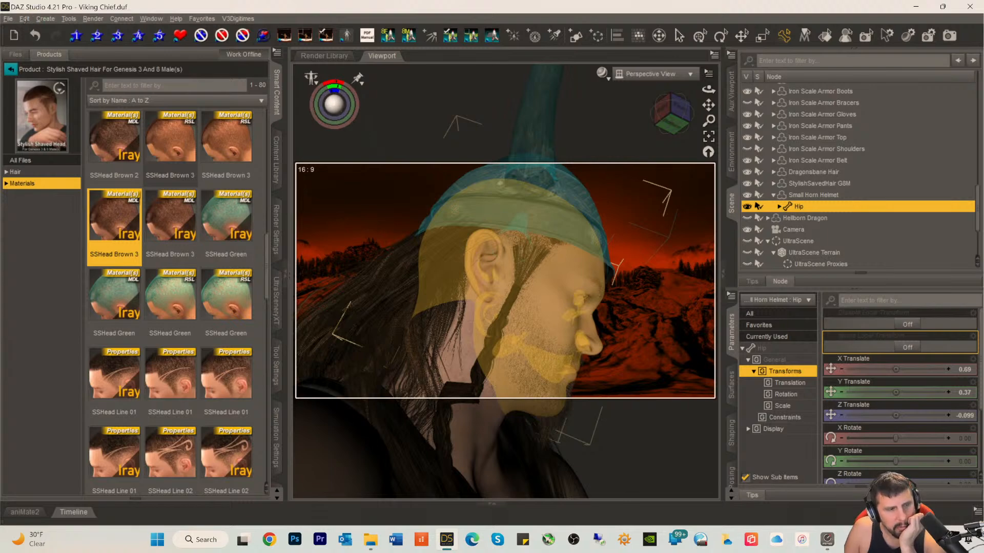
pyautogui.click(538, 287)
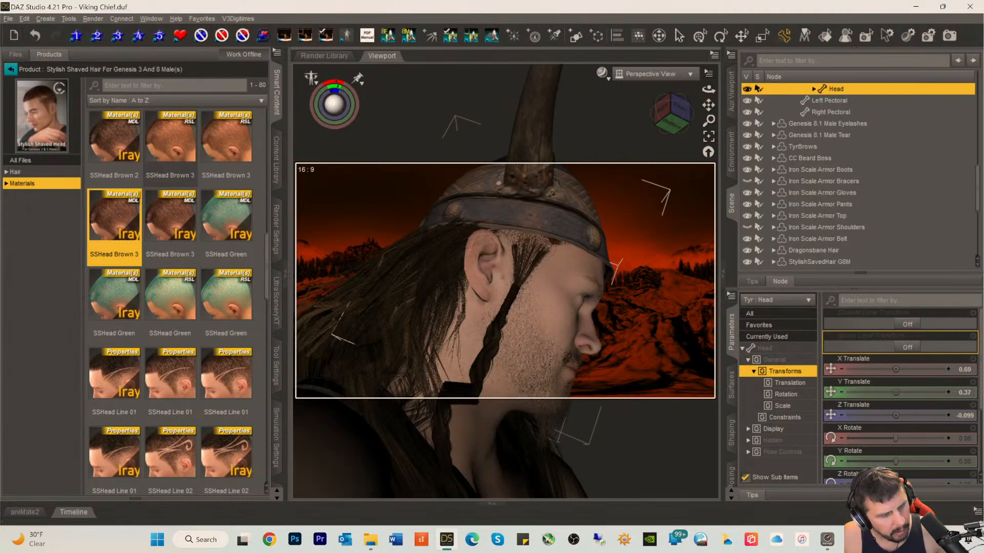
pyautogui.click(25, 19)
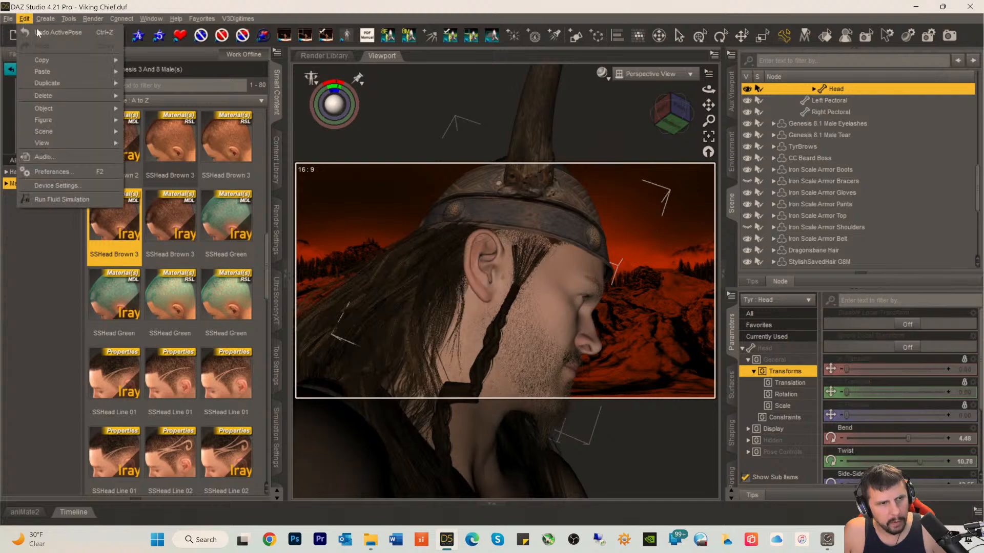
pyautogui.click(37, 32)
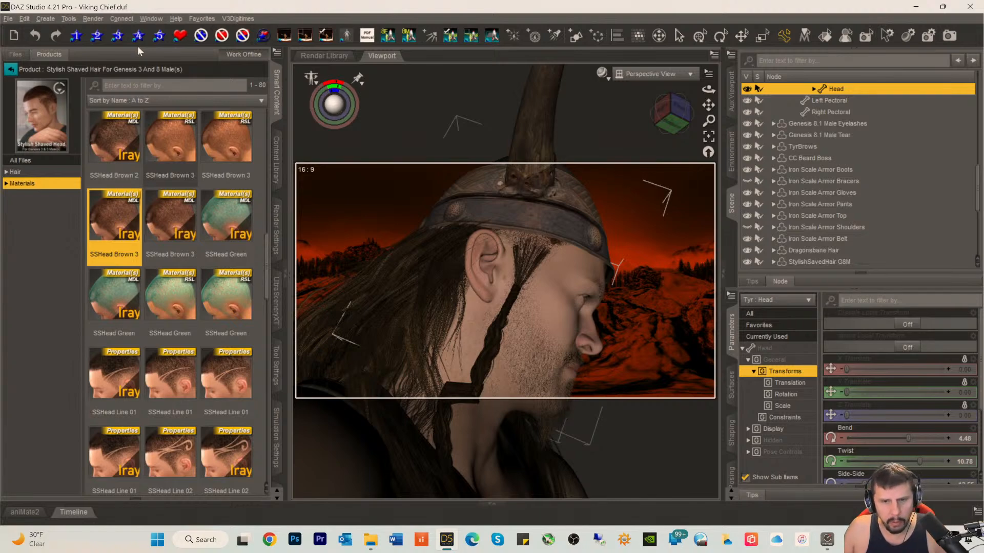
pyautogui.click(24, 19)
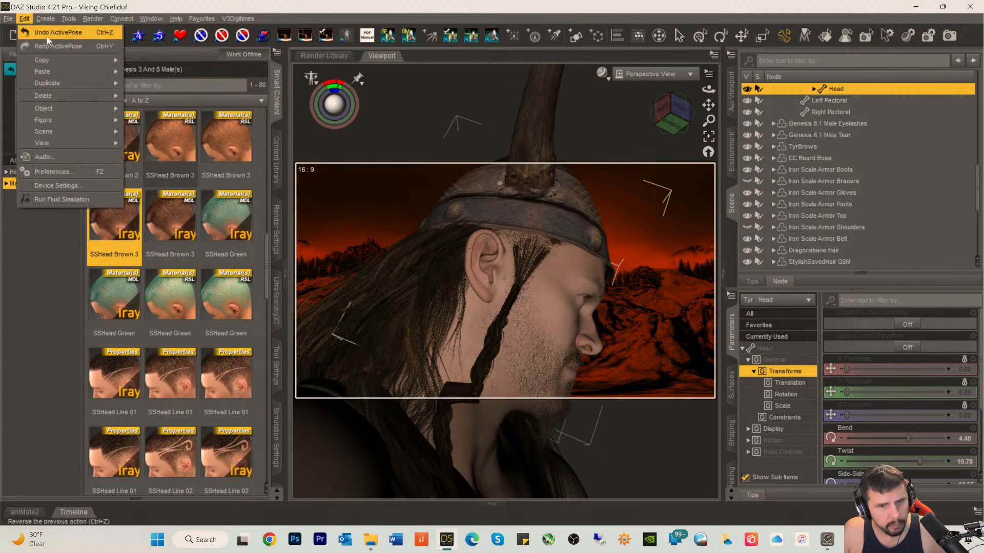
pyautogui.click(47, 40)
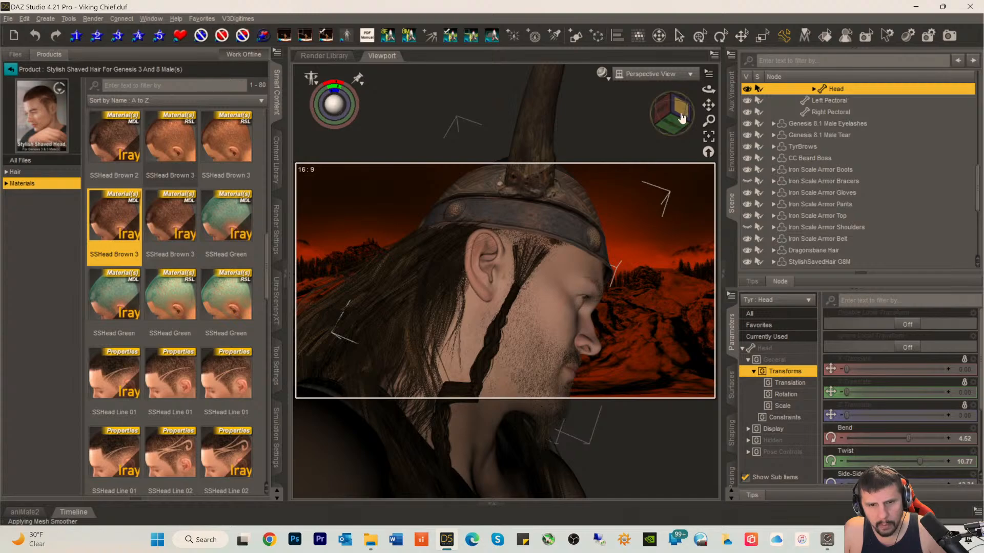
# - Try setting the Side-Side rotation of Tyr's head to -10.64, and undo the change
pyautogui.moveTo(681, 114); pyautogui.dragTo(653, 127)
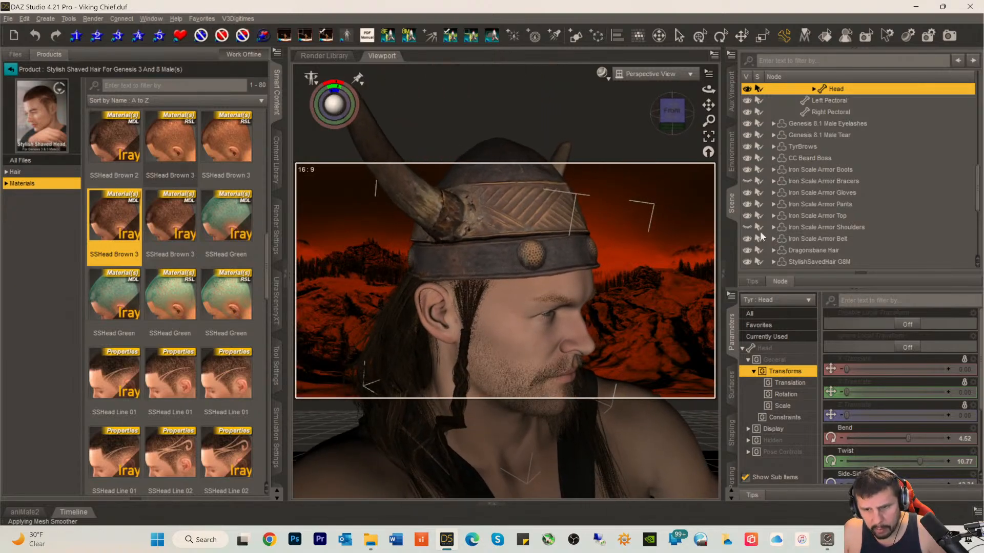
pyautogui.scroll(-3, 874, 403)
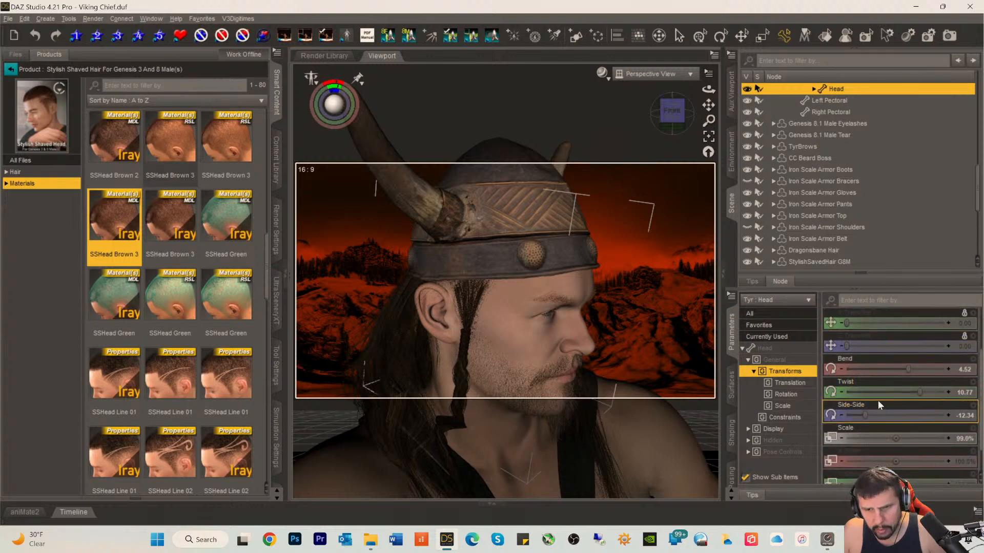
pyautogui.moveTo(864, 415); pyautogui.dragTo(866, 415)
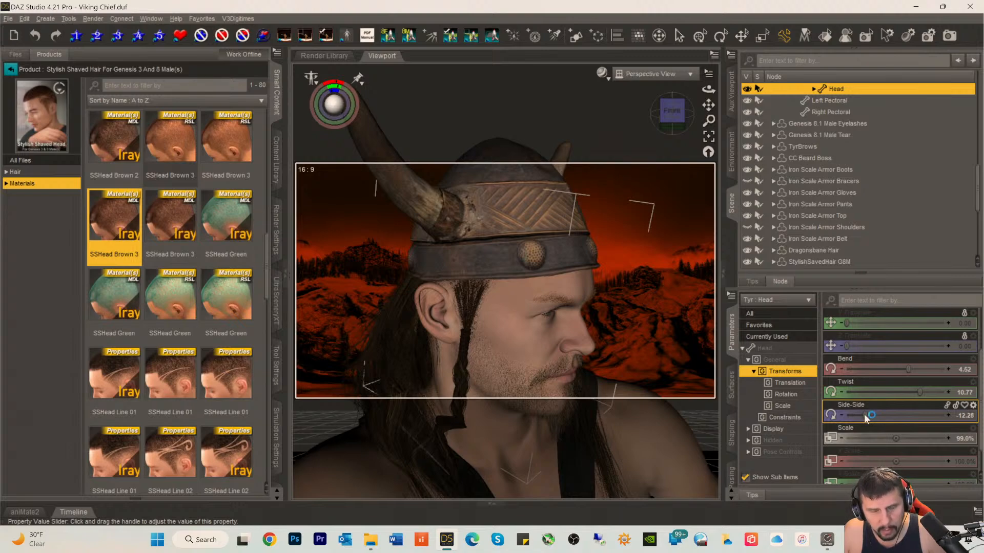
pyautogui.moveTo(864, 414); pyautogui.dragTo(868, 416)
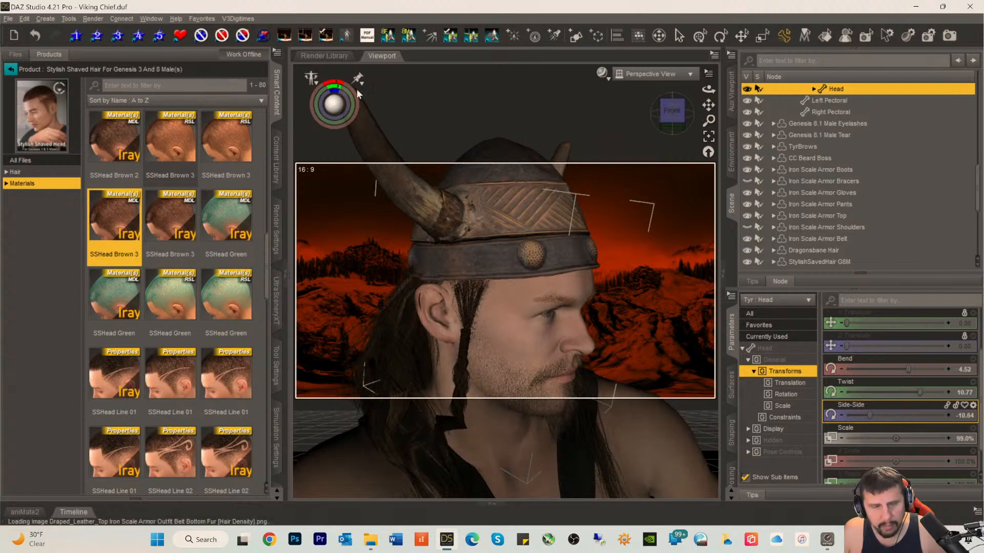
pyautogui.click(20, 20)
pyautogui.click(41, 32)
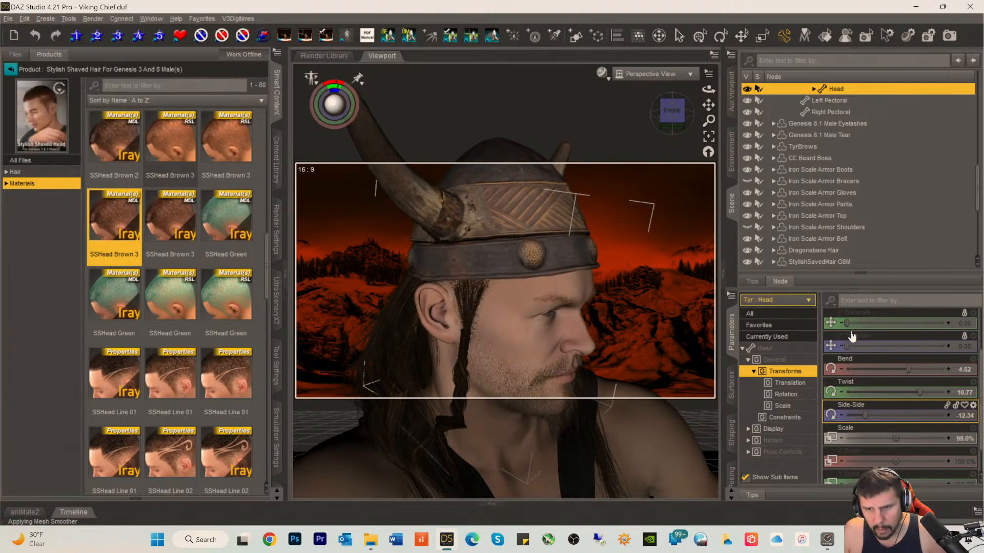
# - Select the Small Horn Helmet, try setting its X Rotate to -0.37, and undo the rotation
pyautogui.scroll(-3, 814, 232)
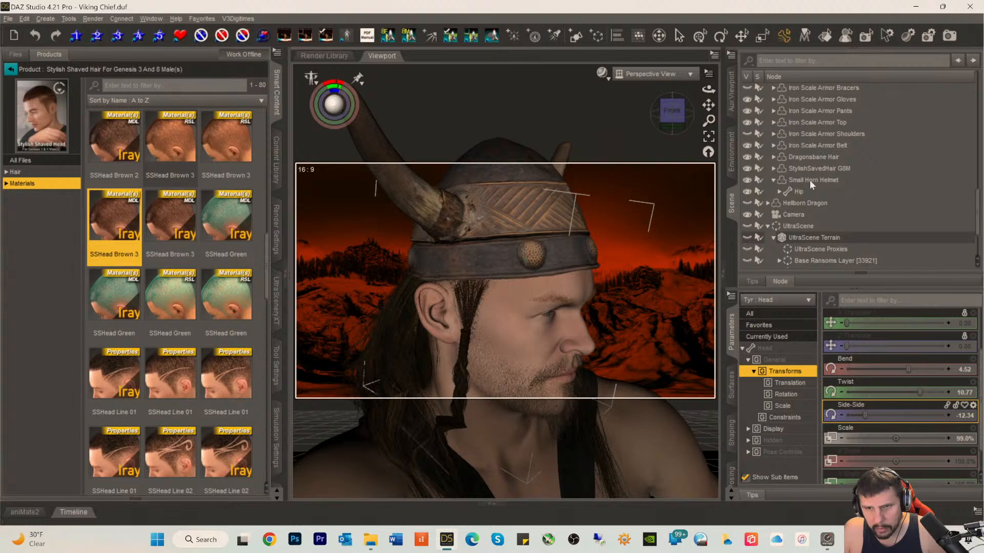
pyautogui.scroll(-2, 810, 218)
pyautogui.scroll(2, 810, 218)
pyautogui.scroll(1, 809, 222)
pyautogui.click(803, 176)
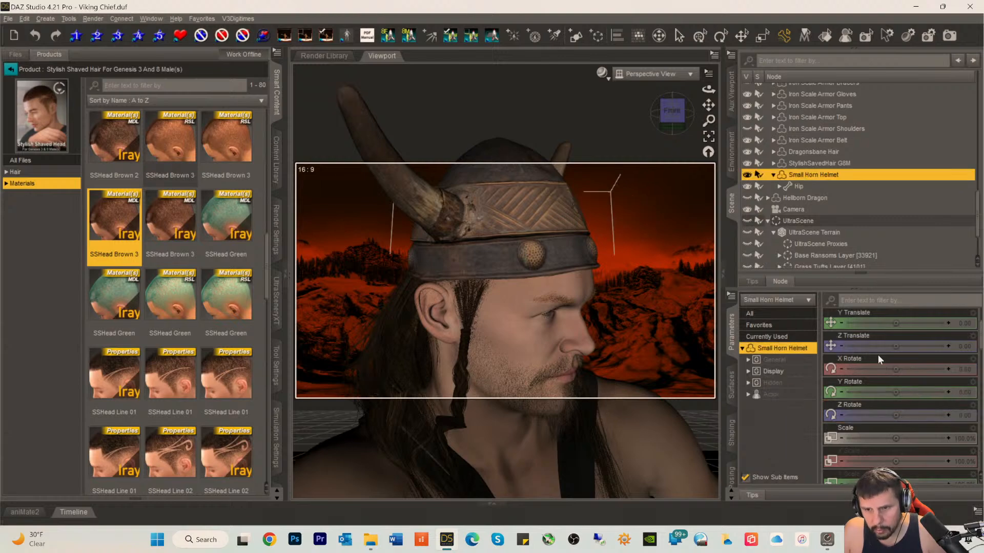
pyautogui.scroll(-3, 856, 407)
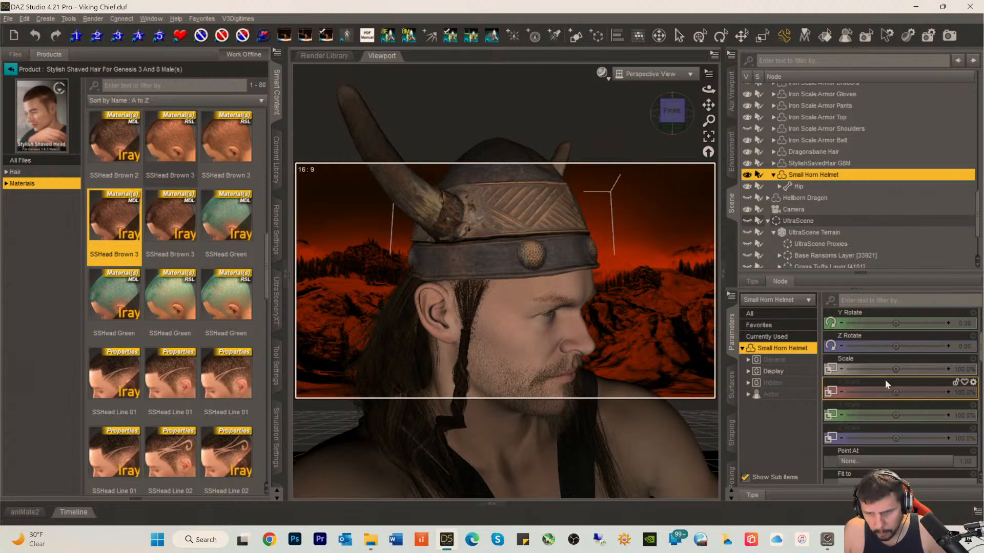
pyautogui.scroll(3, 881, 358)
pyautogui.scroll(1, 880, 362)
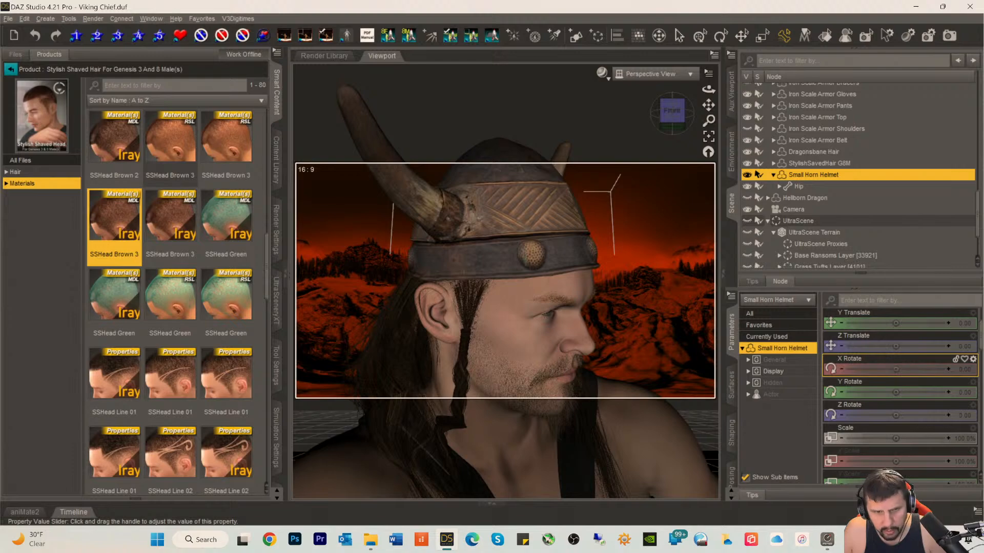
pyautogui.moveTo(895, 369); pyautogui.dragTo(893, 369)
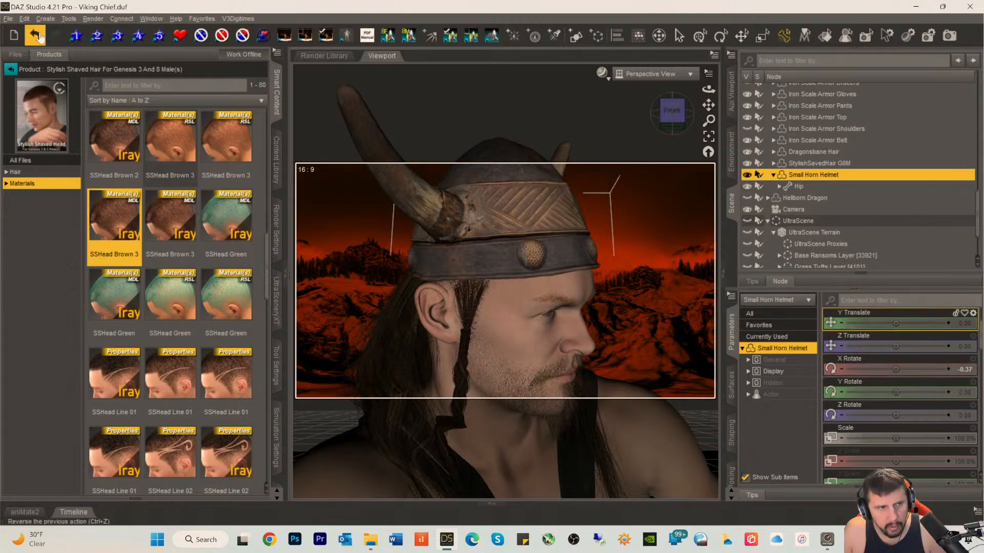
pyautogui.click(25, 19)
pyautogui.click(28, 33)
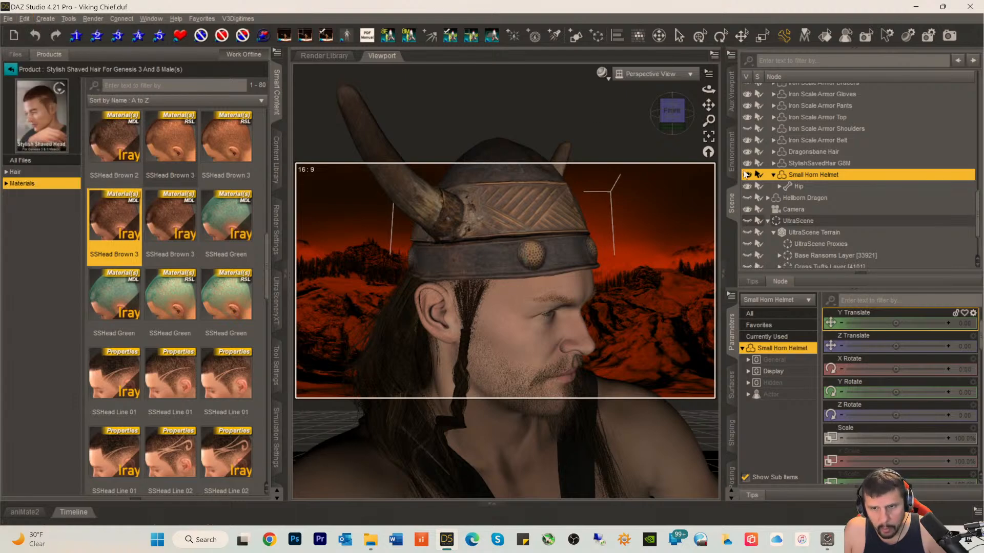
# - Tilt the helmet through its Hip bone with X Rotate 7.37, checking the fit from the front and back of the head
pyautogui.click(789, 187)
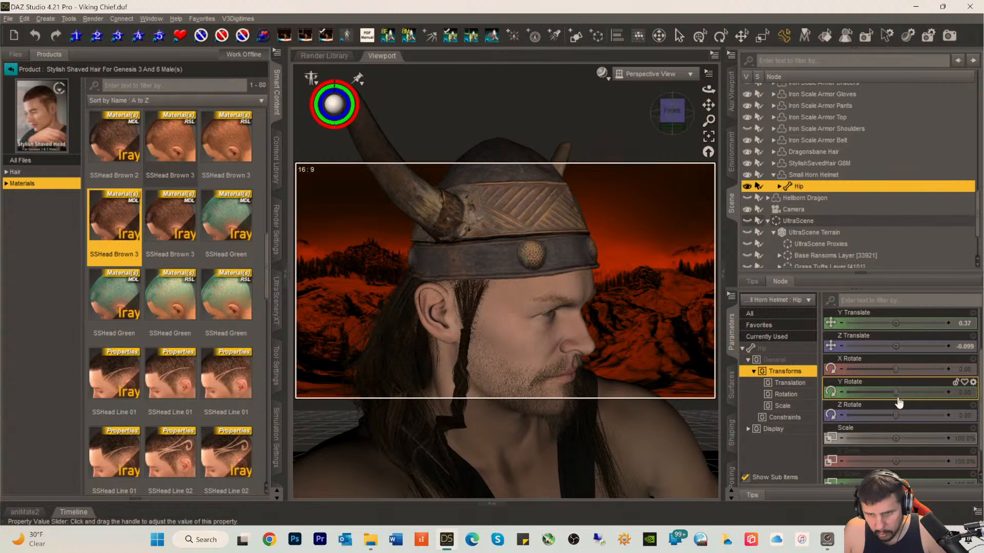
pyautogui.moveTo(897, 369); pyautogui.dragTo(897, 370)
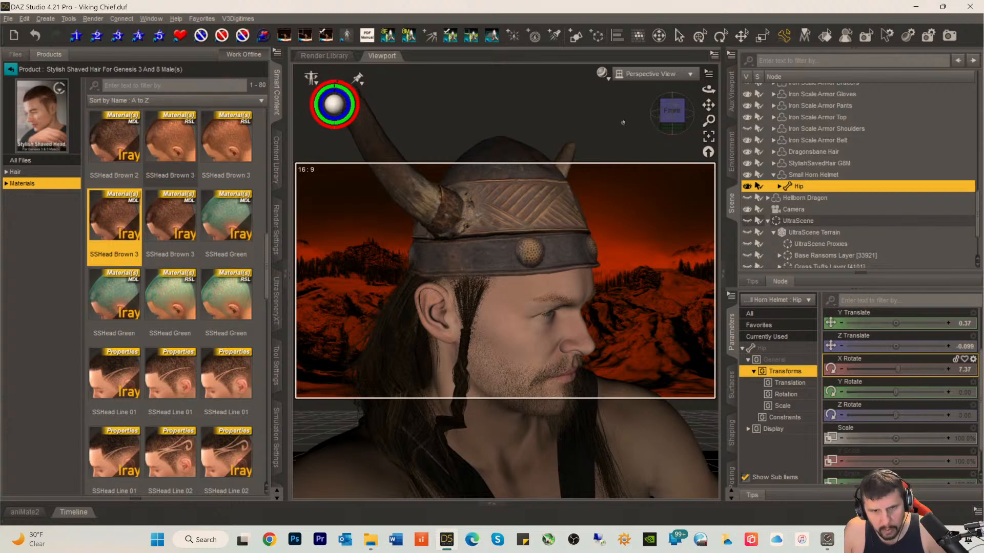
pyautogui.moveTo(673, 123); pyautogui.dragTo(646, 119)
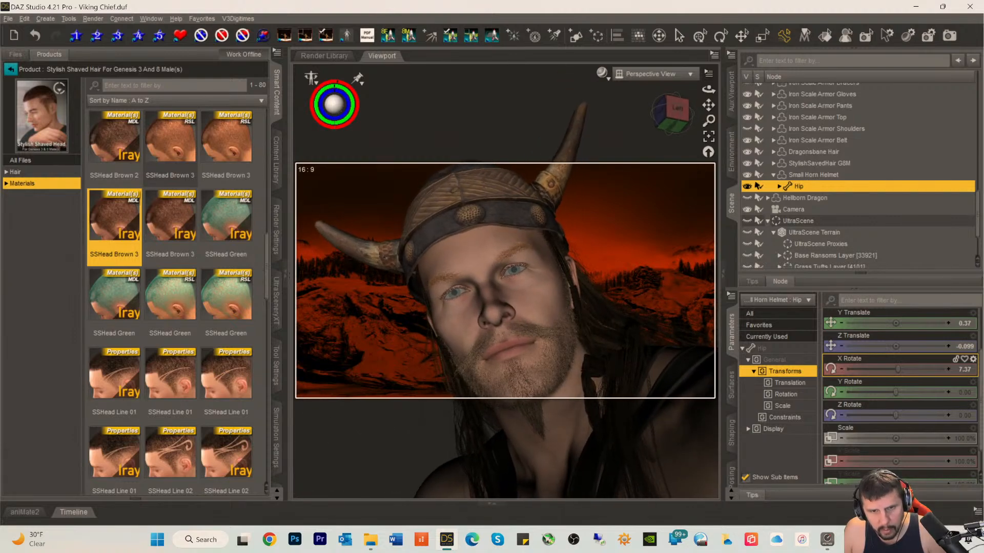
pyautogui.scroll(-1, 908, 447)
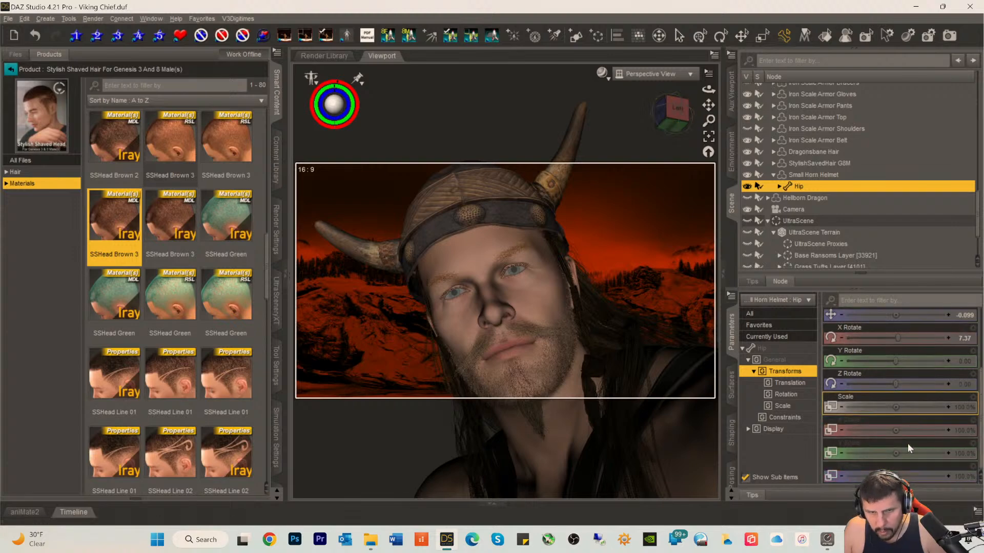
pyautogui.moveTo(670, 116)
pyautogui.mouseDown()
pyautogui.moveTo(671, 131)
pyautogui.moveTo(716, 135)
pyautogui.moveTo(669, 130)
pyautogui.mouseUp()
pyautogui.scroll(6, 512, 267)
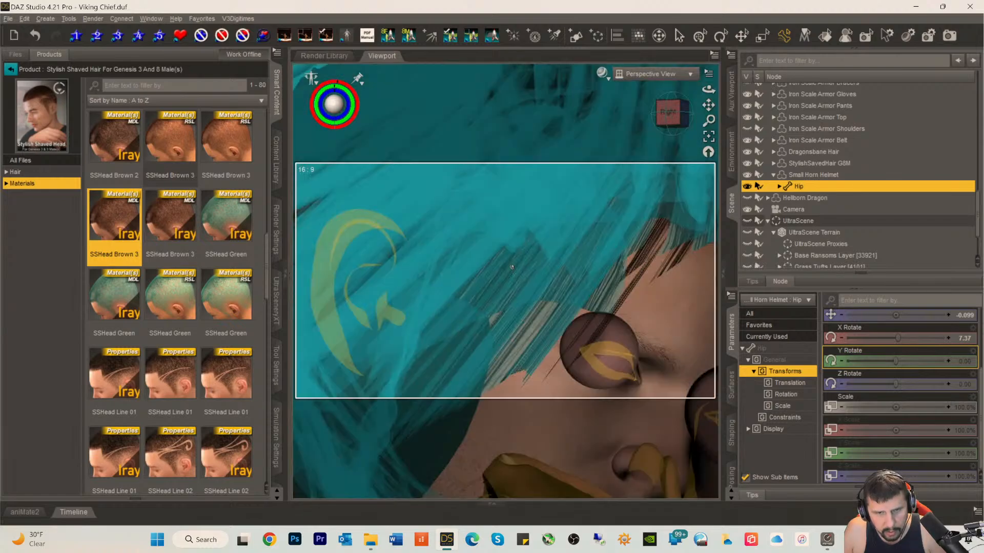
pyautogui.scroll(-4, 512, 267)
pyautogui.moveTo(709, 104); pyautogui.dragTo(715, 106)
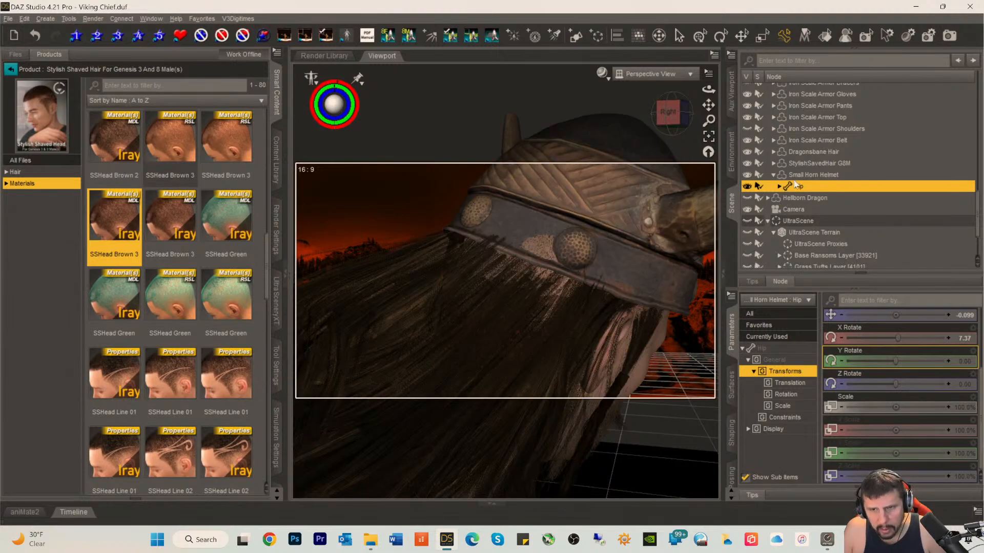
# - Activate the Mesh Grabber tool on Dragonsbane Hair and move the hair slightly below the stud at the back of the helmet
pyautogui.click(804, 152)
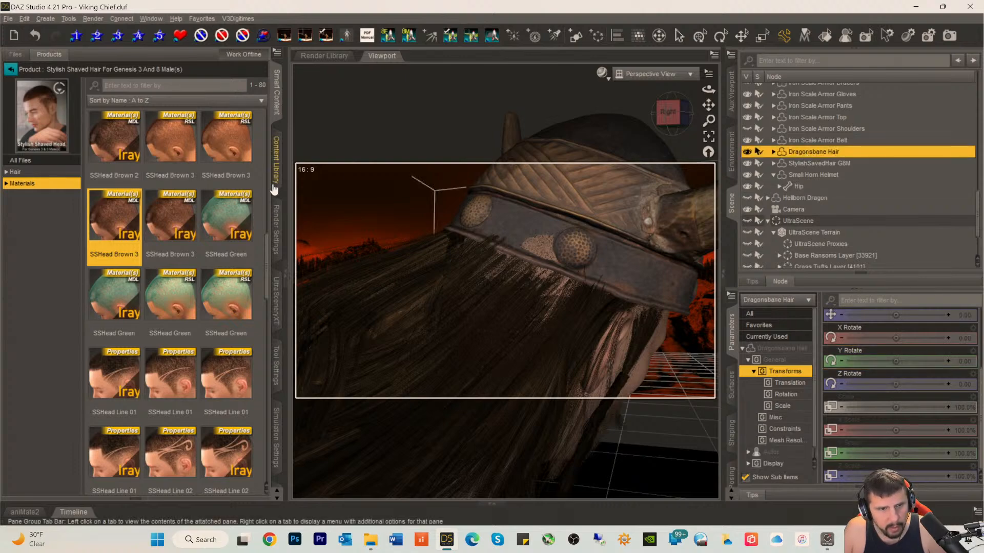
pyautogui.click(273, 364)
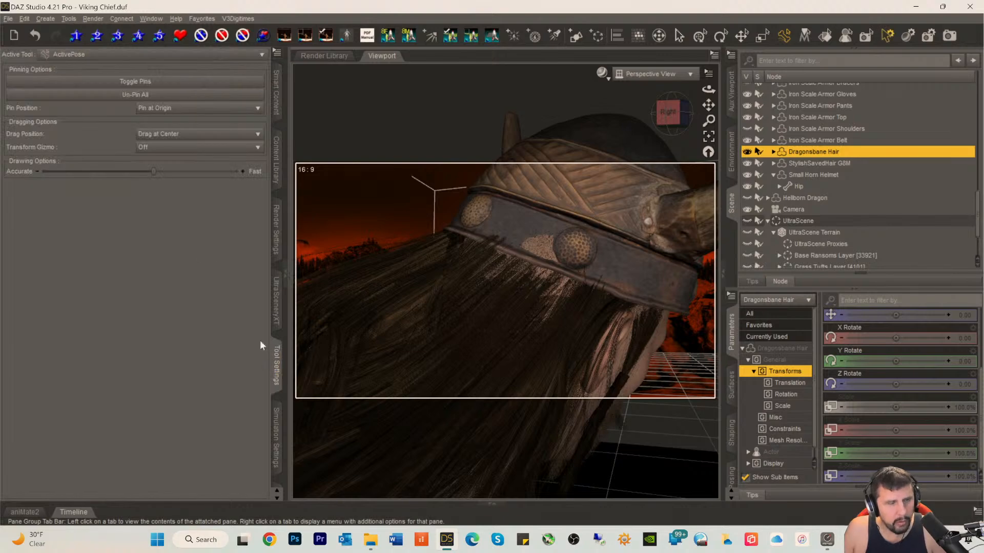
pyautogui.click(98, 54)
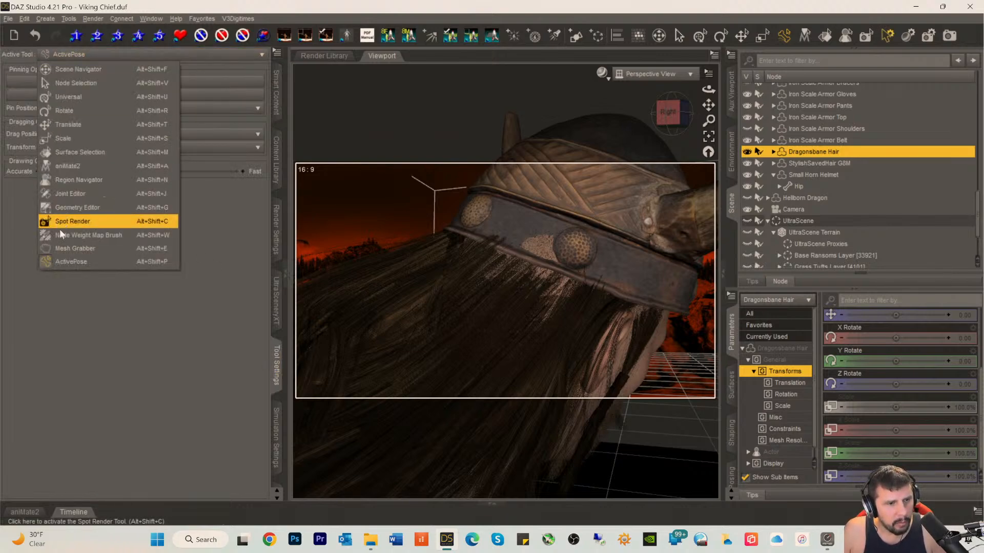
pyautogui.click(62, 250)
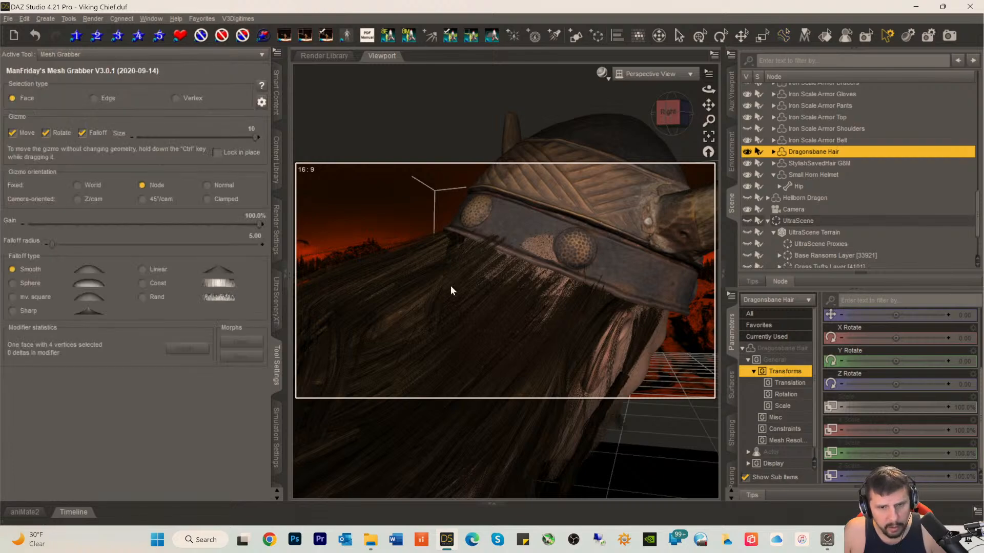
pyautogui.click(545, 275)
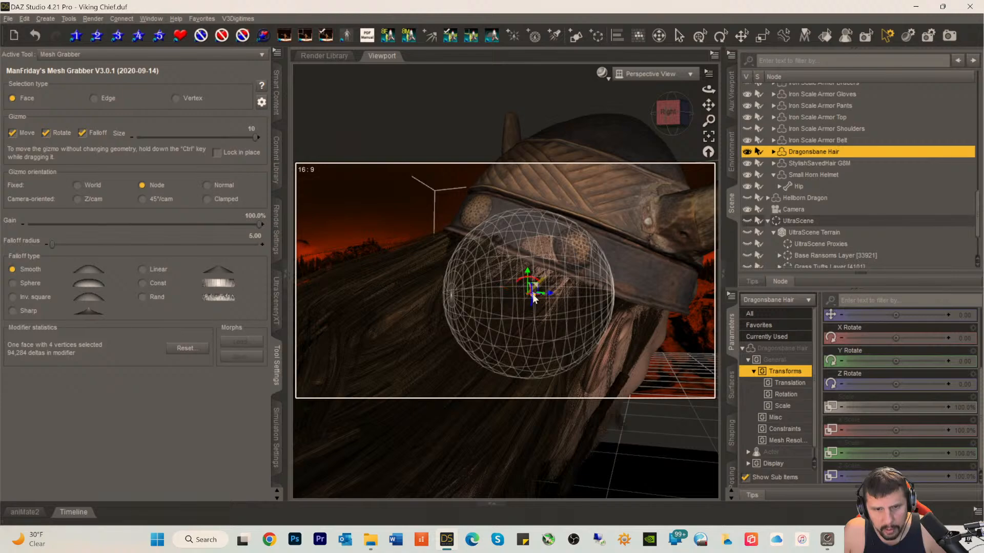
pyautogui.moveTo(534, 299); pyautogui.dragTo(532, 301)
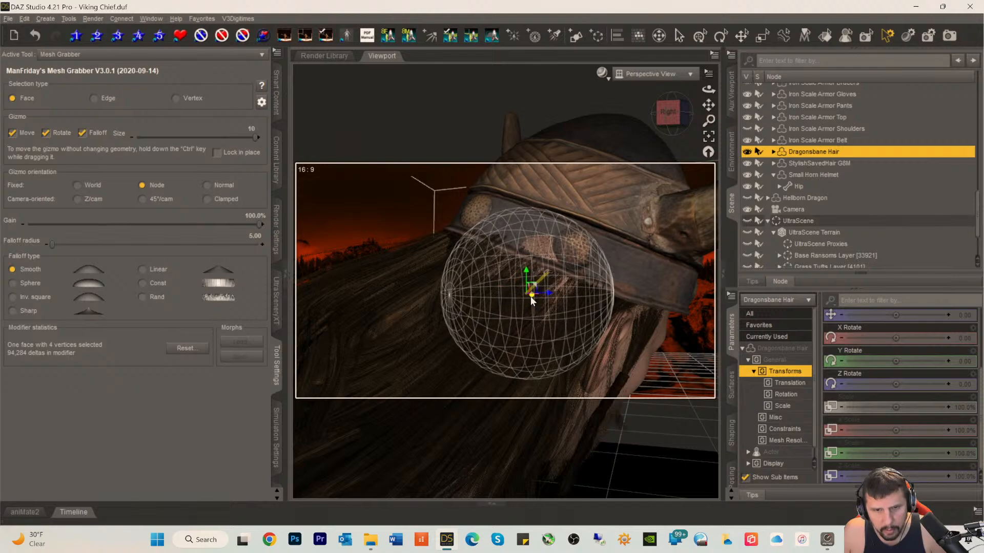
# - Set the Mesh Grabber falloff radius to 3.00 and move the Dragonsbane Hair slightly below the helmet's rear band
pyautogui.click(481, 266)
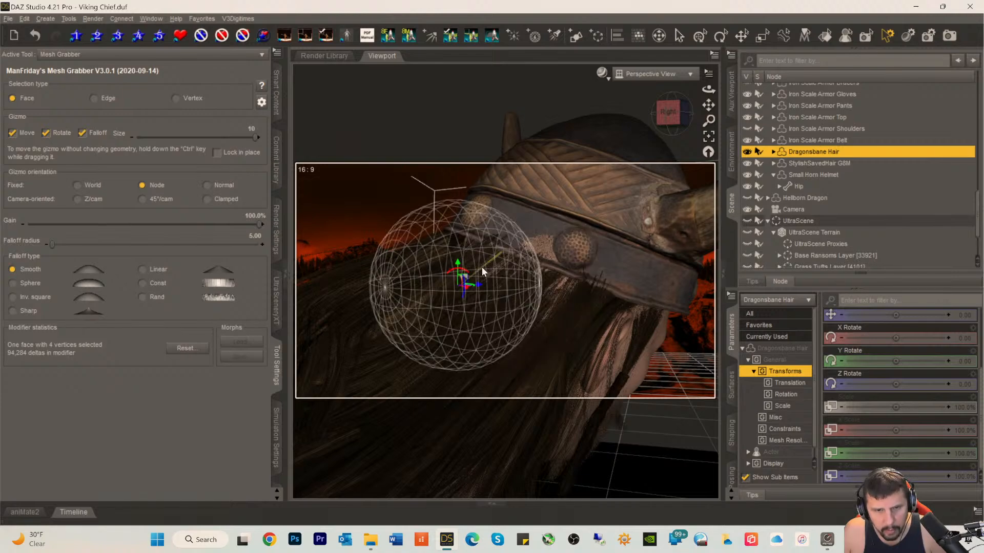
pyautogui.click(251, 233)
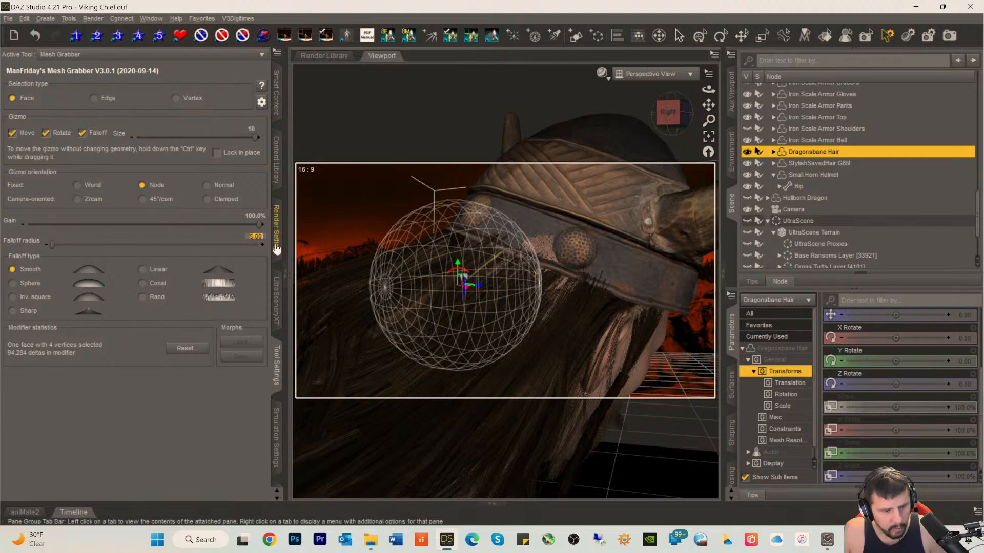
pyautogui.write('3')
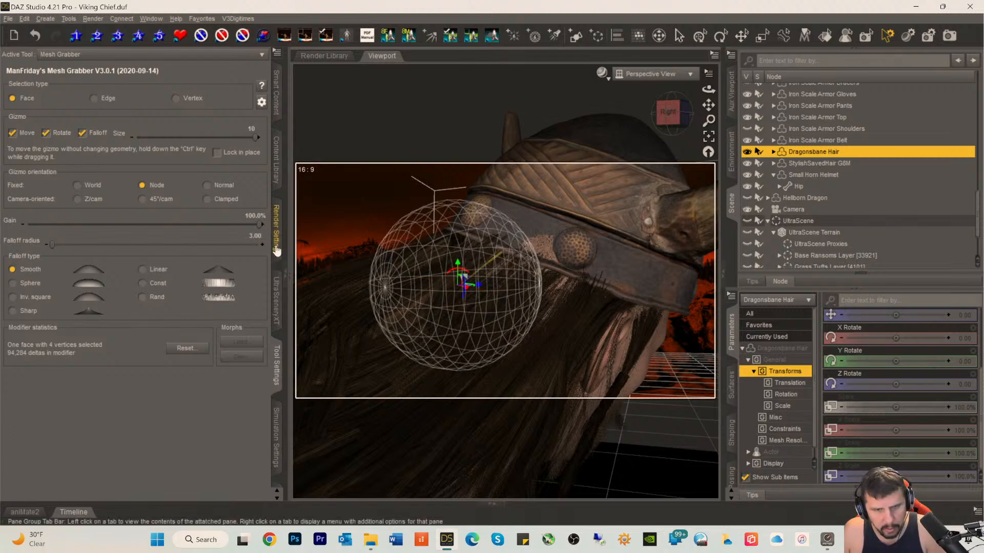
pyautogui.press('Return')
pyautogui.moveTo(498, 258); pyautogui.dragTo(496, 261)
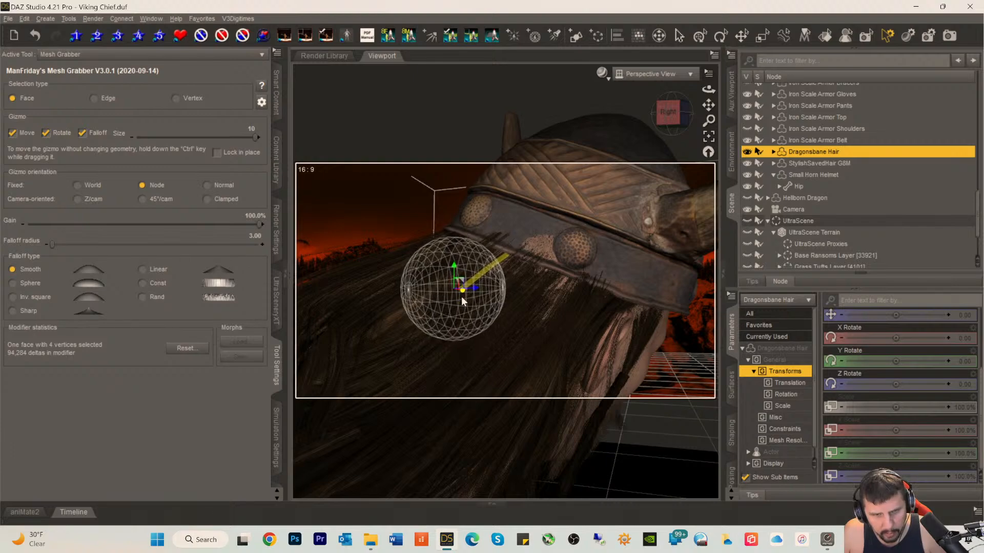
pyautogui.click(460, 298)
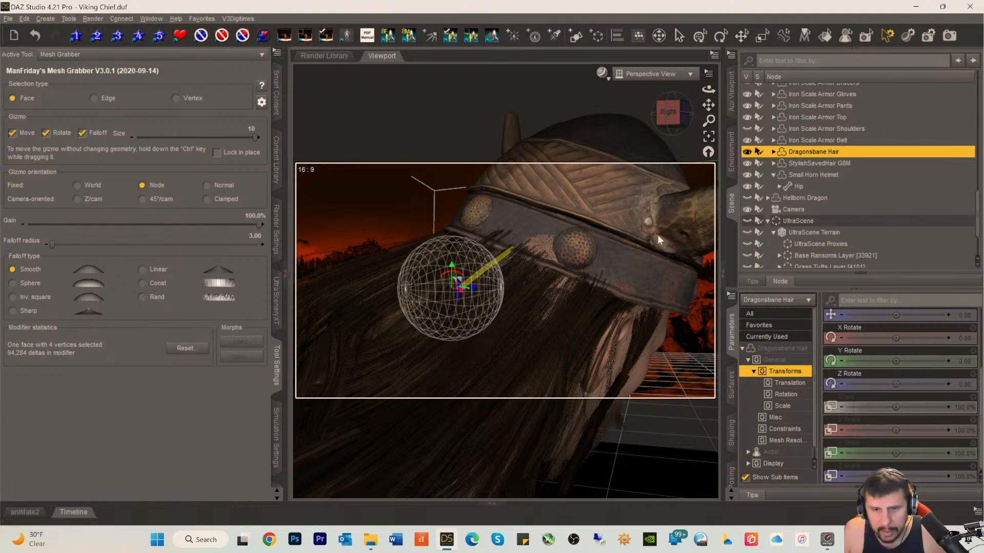
# - Use Mesh Grabber on the Small Horn Helmet to pull its band outward around the rear stud and towards the ear
pyautogui.click(816, 174)
pyautogui.click(552, 241)
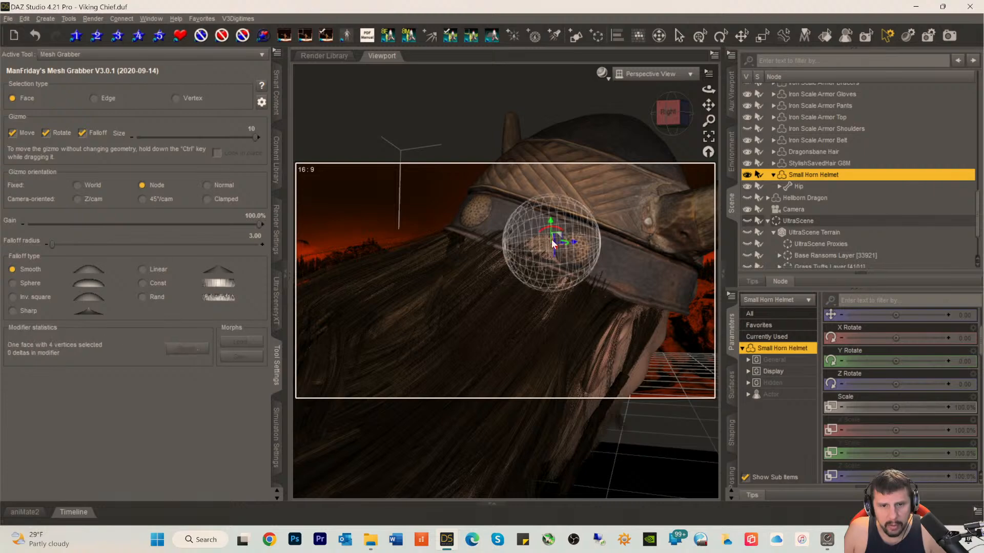
pyautogui.moveTo(556, 249); pyautogui.dragTo(554, 250)
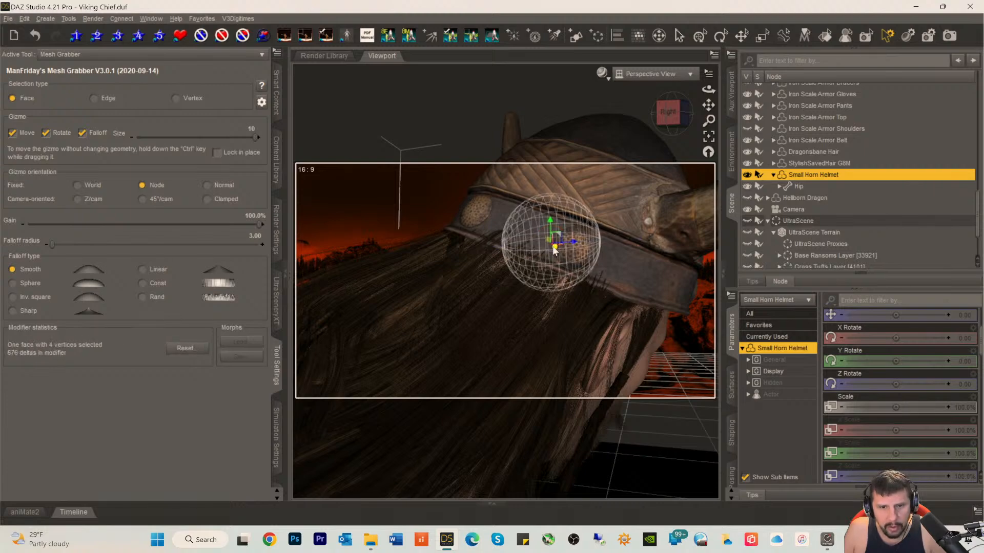
pyautogui.moveTo(668, 115); pyautogui.dragTo(657, 112)
pyautogui.click(574, 269)
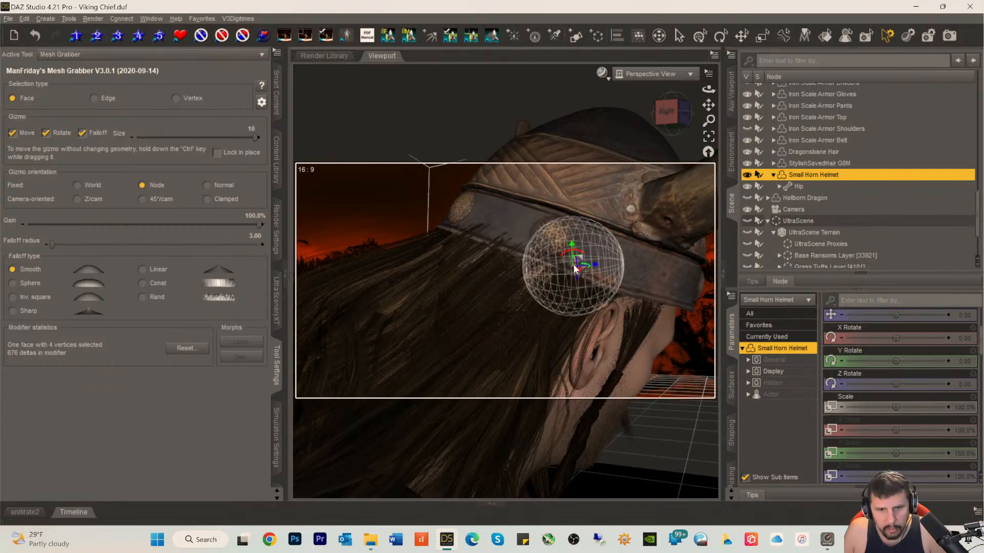
pyautogui.click(573, 275)
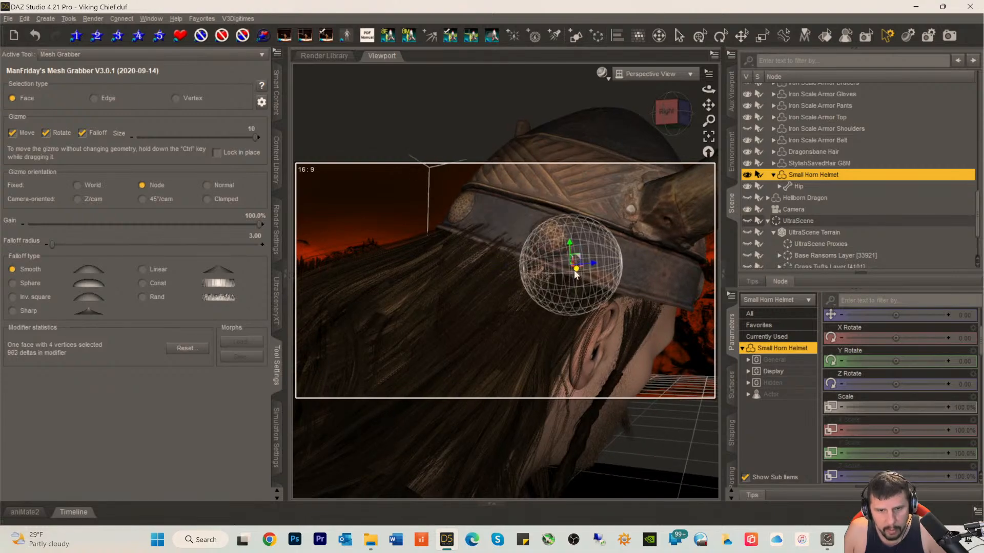
# - Pull the helmet's rear band slightly outward at two spots between the back studs with Mesh Grabber
pyautogui.click(511, 236)
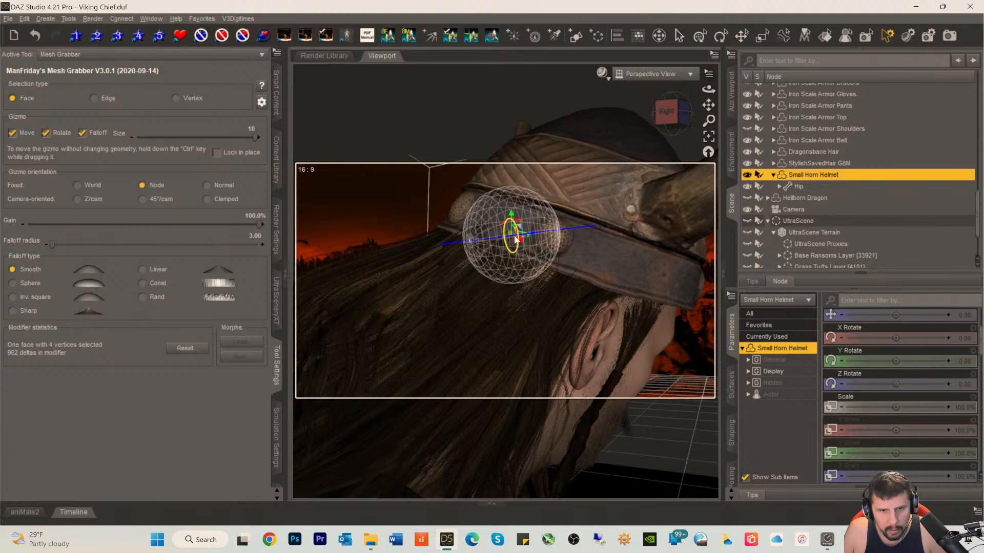
pyautogui.moveTo(533, 234); pyautogui.dragTo(513, 241)
pyautogui.click(479, 229)
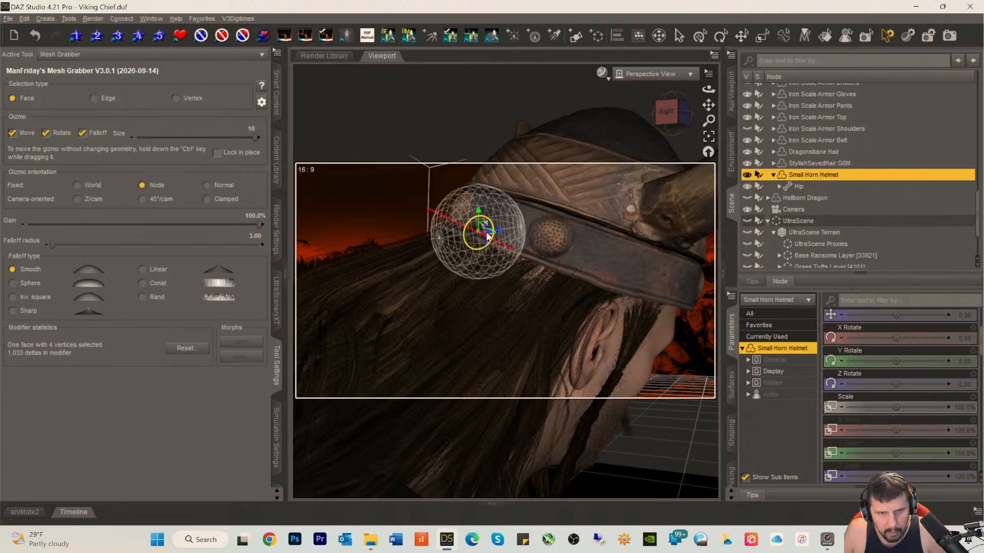
pyautogui.moveTo(487, 235); pyautogui.dragTo(484, 240)
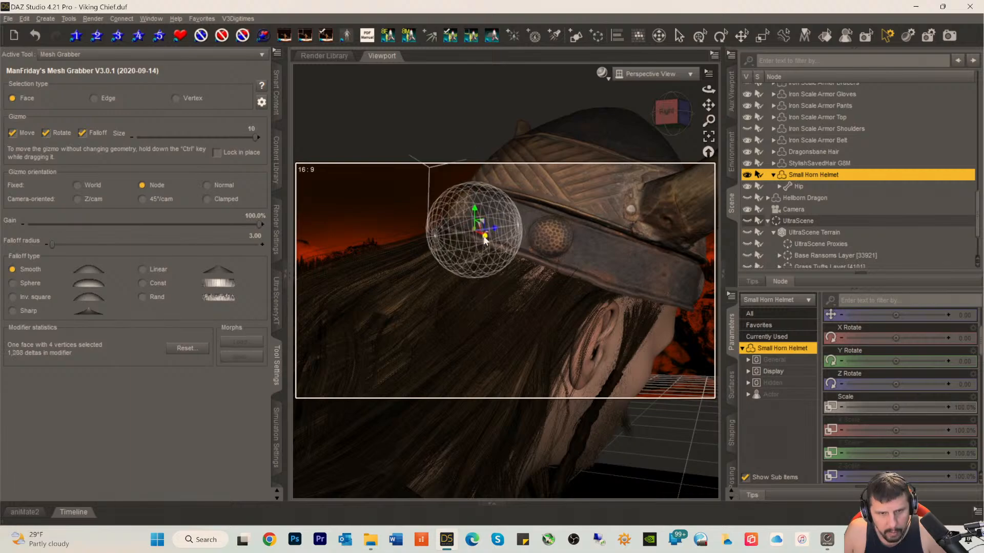
# - Adjust the helmet's side band with Mesh Grabber at three spots running from above the ear towards the forehead
pyautogui.moveTo(675, 112); pyautogui.dragTo(545, 160)
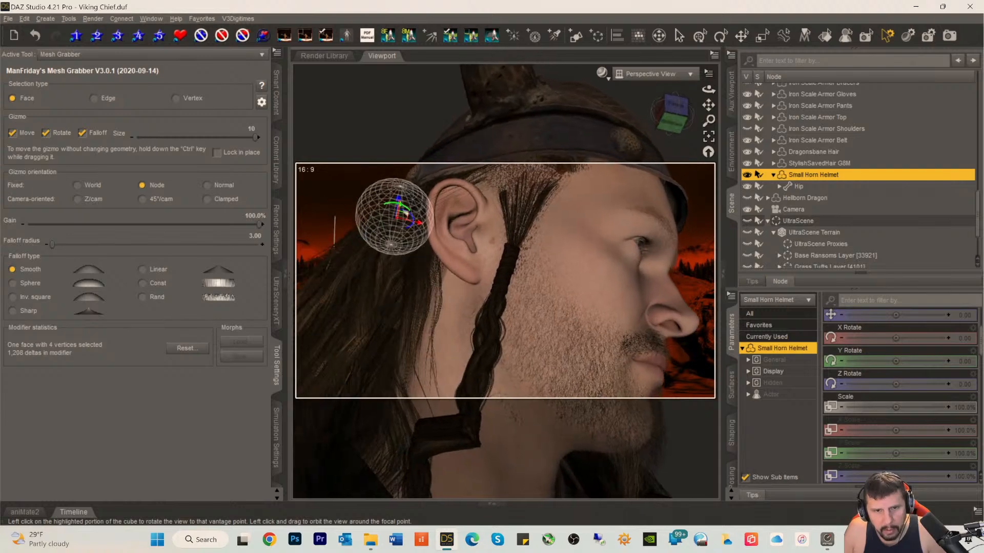
pyautogui.click(507, 143)
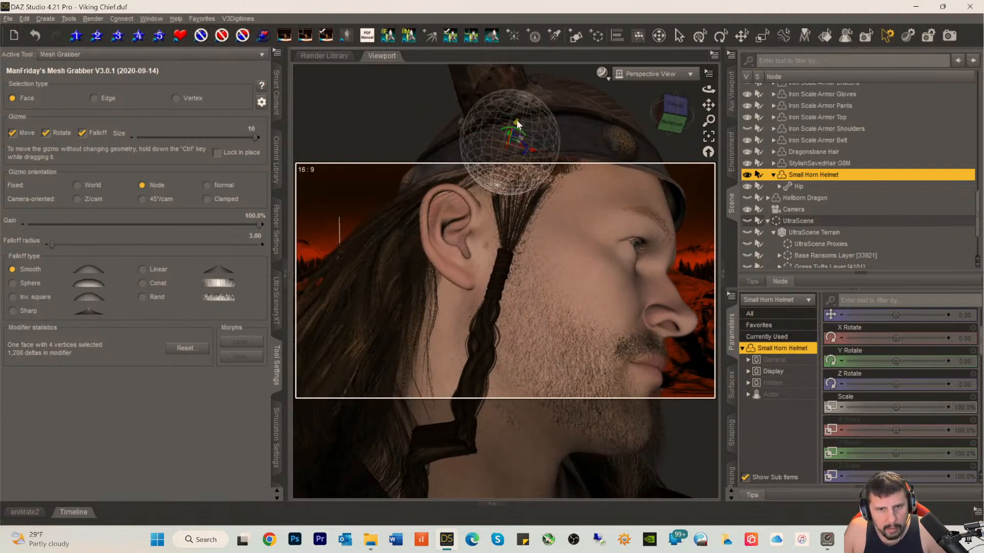
pyautogui.moveTo(516, 121); pyautogui.dragTo(519, 124)
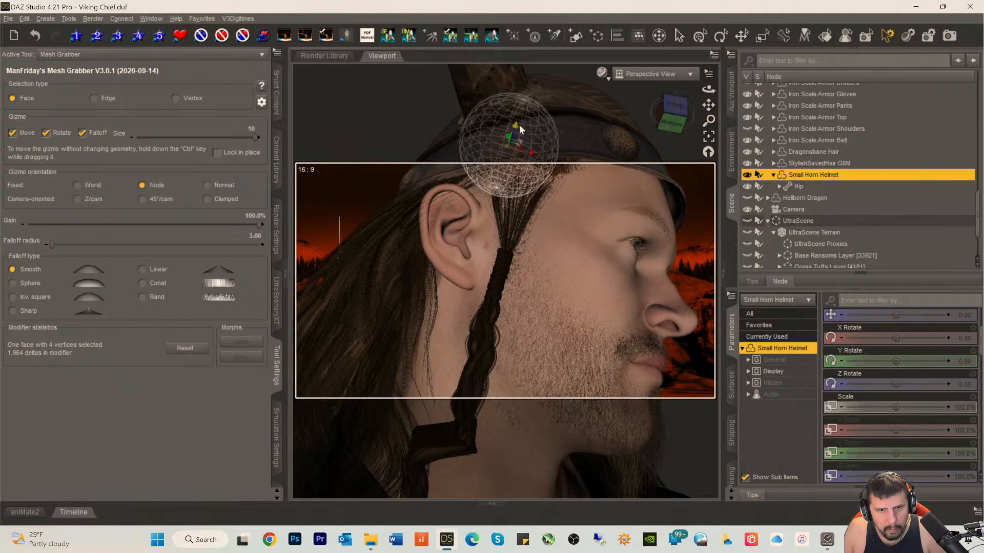
pyautogui.click(576, 138)
pyautogui.moveTo(585, 118); pyautogui.dragTo(582, 126)
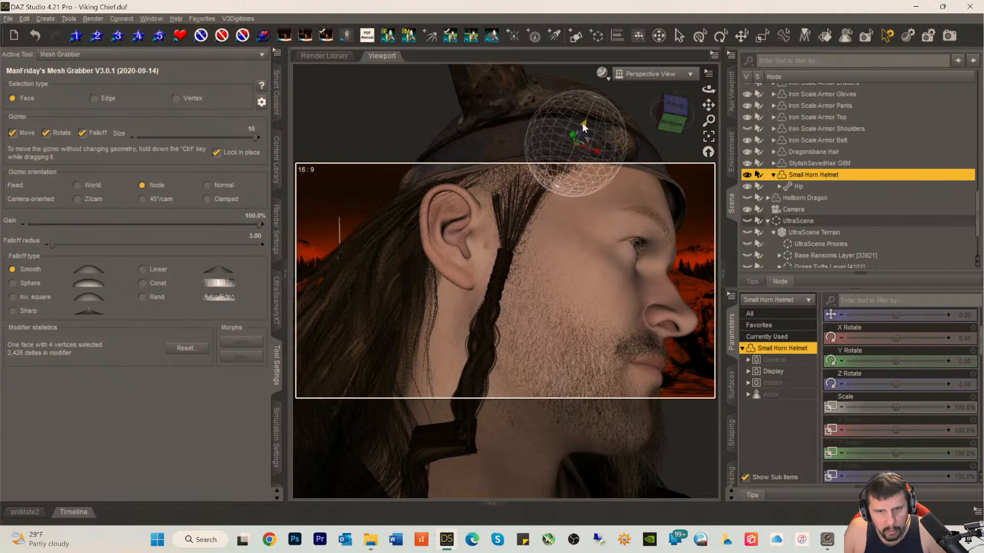
pyautogui.click(626, 143)
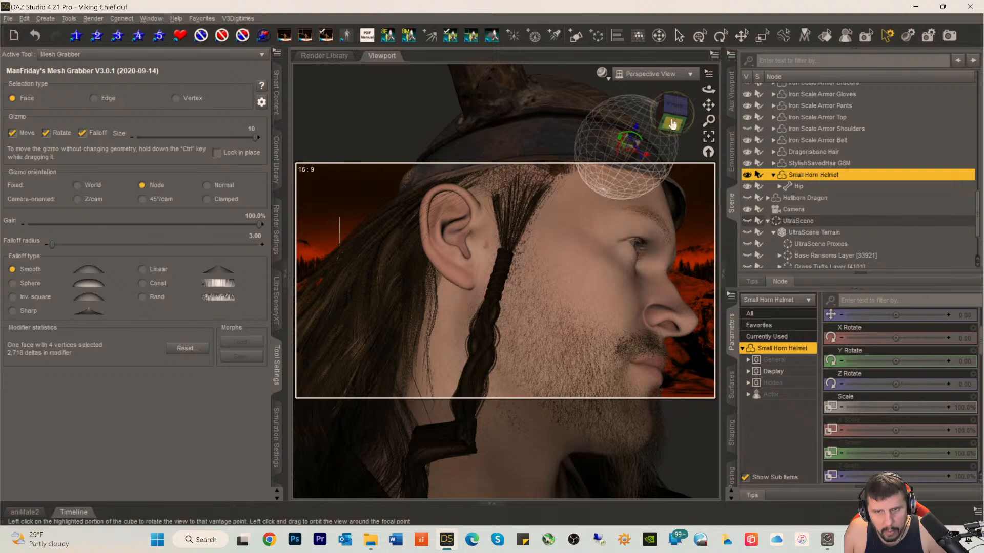
# - Nudge the Small Horn Helmet's band slightly at the front of the forehead with Mesh Grabber
pyautogui.moveTo(708, 105); pyautogui.dragTo(694, 110)
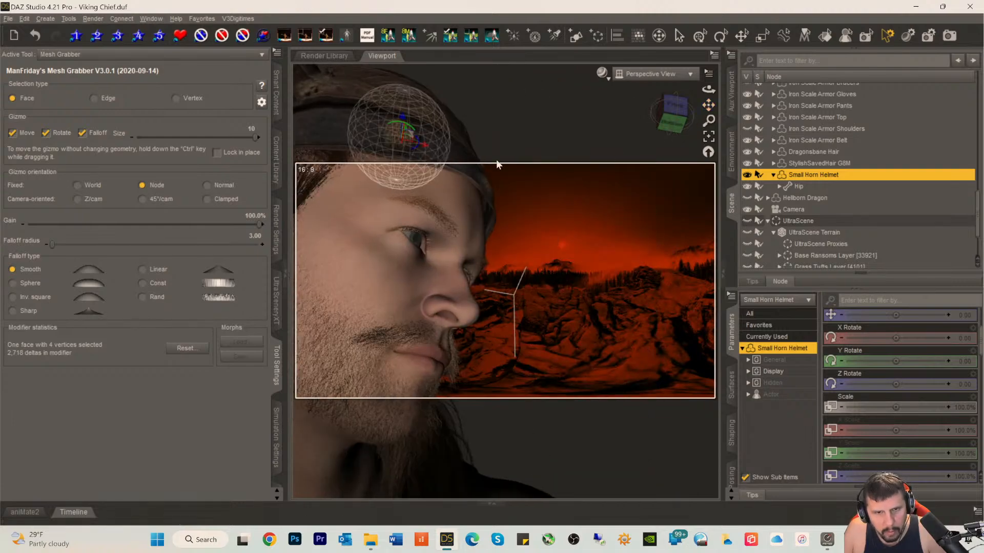
pyautogui.click(468, 166)
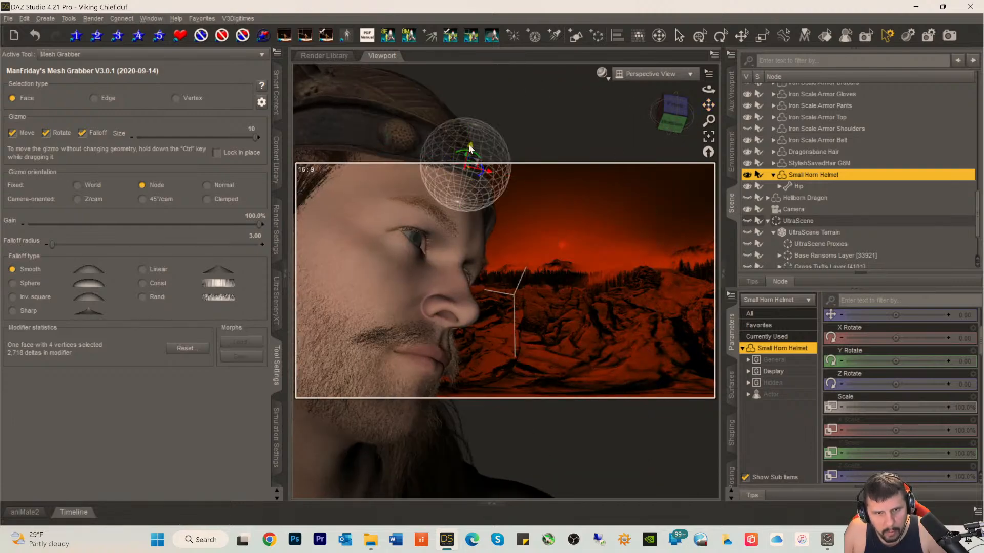
pyautogui.moveTo(470, 145); pyautogui.dragTo(470, 149)
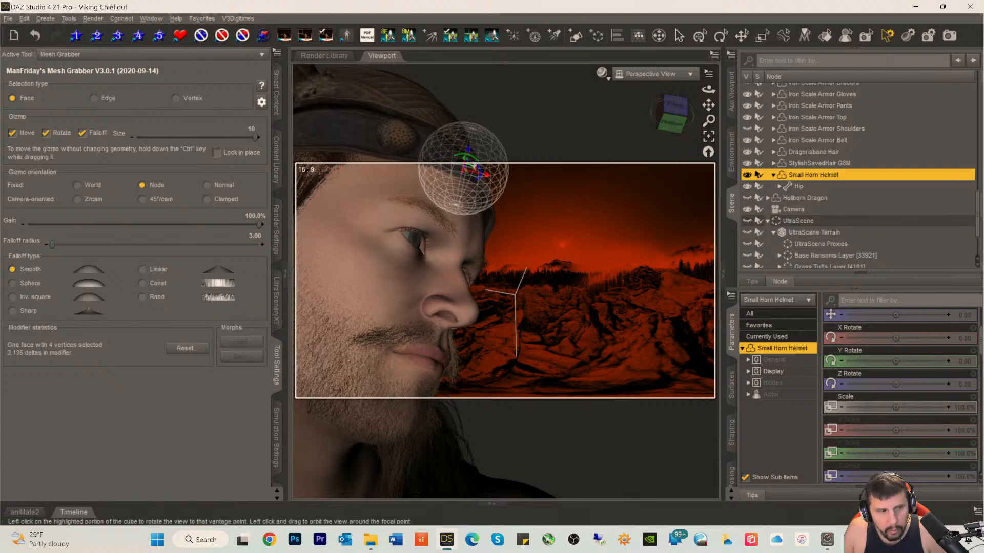
# - Pull the helmet band inward just beside the front centre stud, towards the chief's left temple, with Mesh Grabber
pyautogui.moveTo(671, 110); pyautogui.dragTo(659, 111)
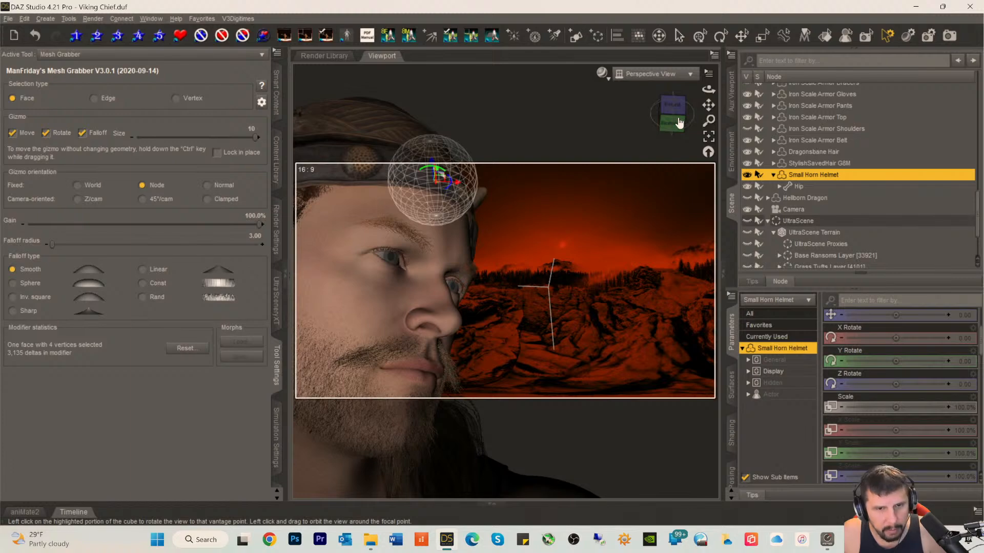
pyautogui.moveTo(679, 122); pyautogui.dragTo(681, 112)
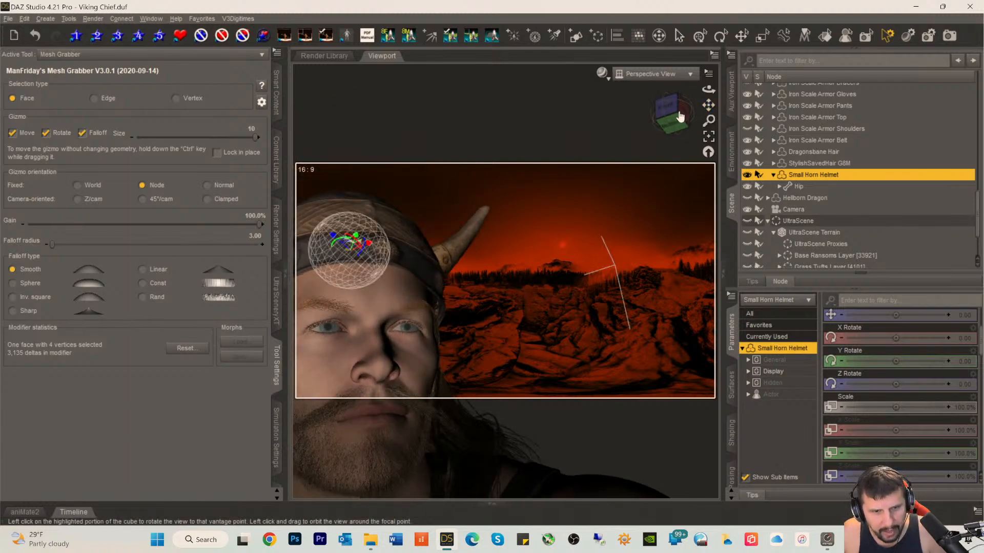
pyautogui.click(440, 290)
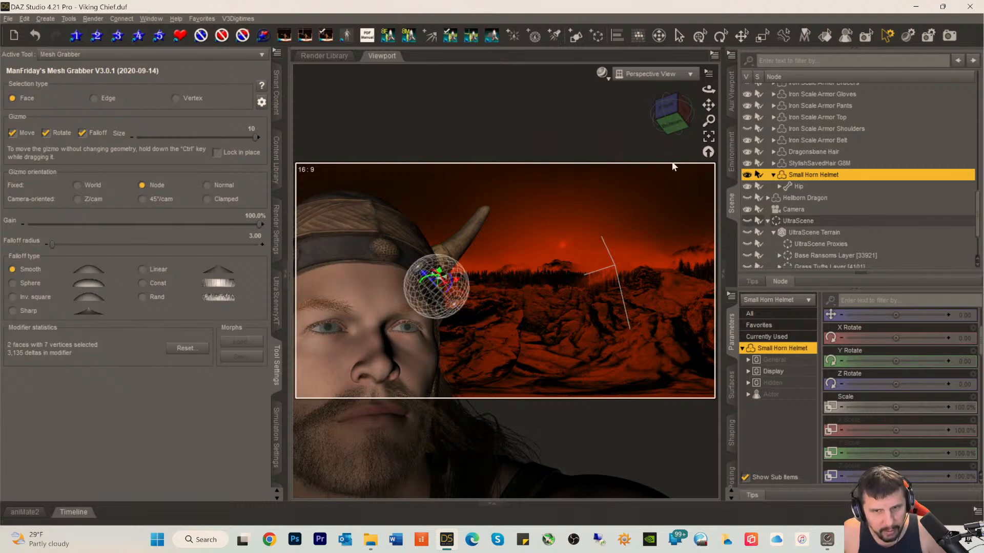
pyautogui.scroll(5, 634, 192)
pyautogui.moveTo(708, 105); pyautogui.dragTo(810, 57)
pyautogui.scroll(-5, 584, 187)
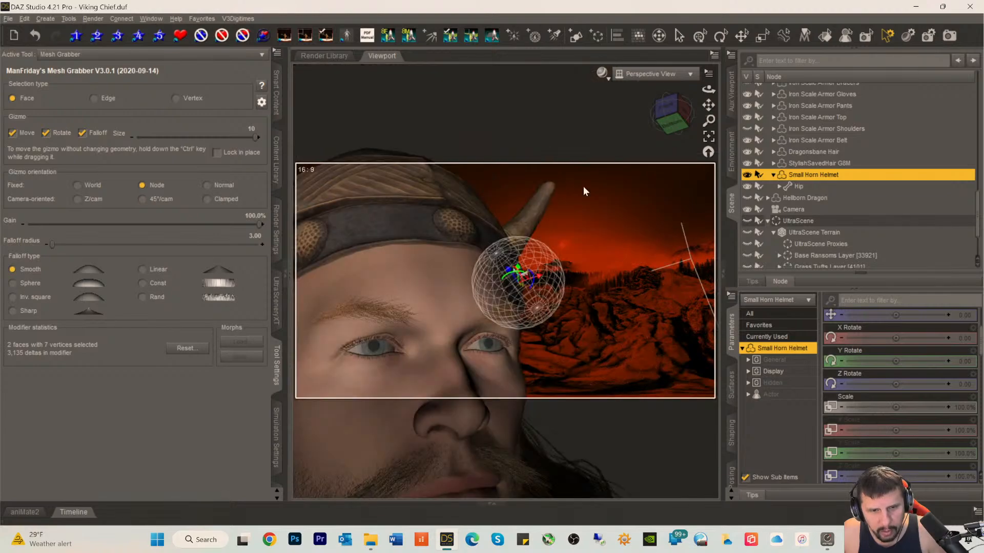
pyautogui.scroll(2, 583, 186)
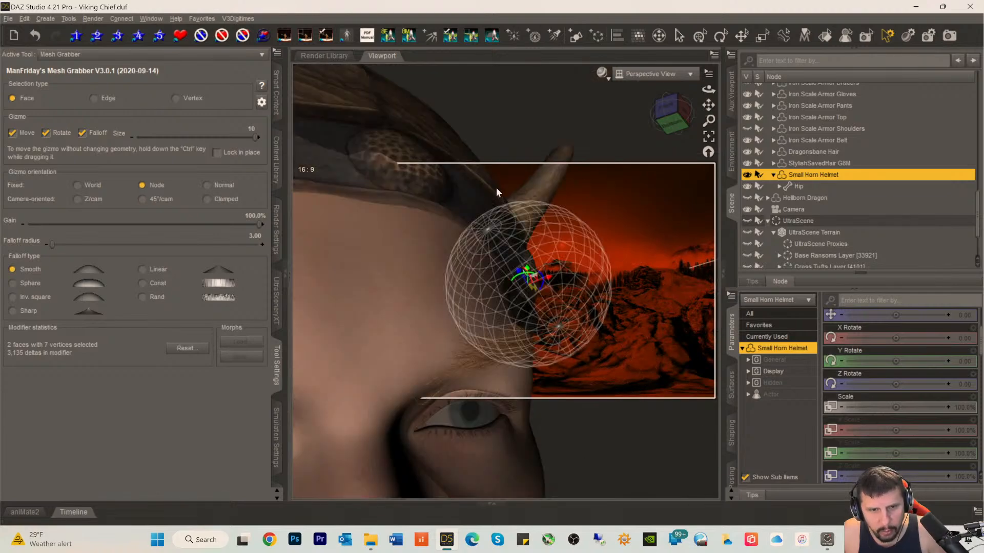
pyautogui.click(474, 199)
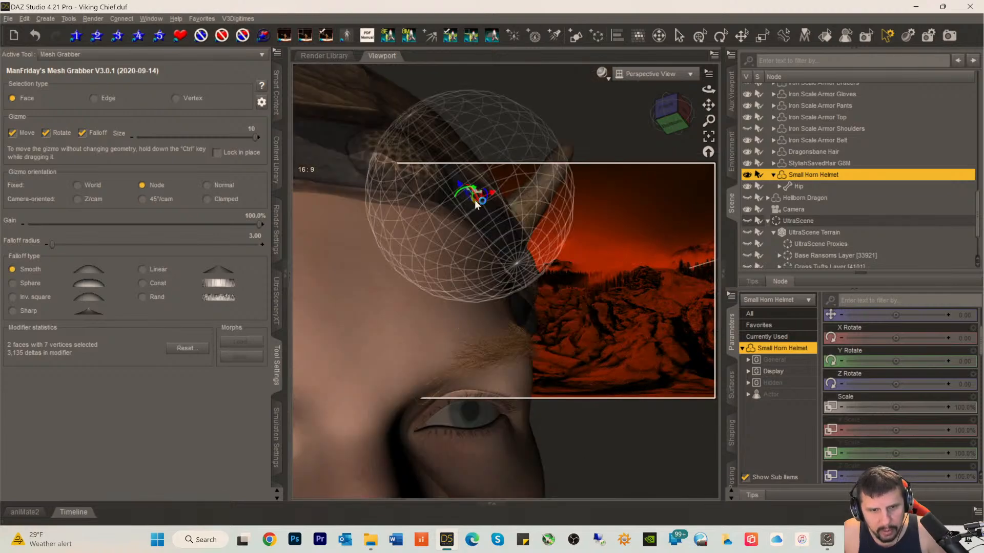
pyautogui.moveTo(669, 114)
pyautogui.mouseDown()
pyautogui.moveTo(661, 118)
pyautogui.moveTo(670, 119)
pyautogui.mouseUp()
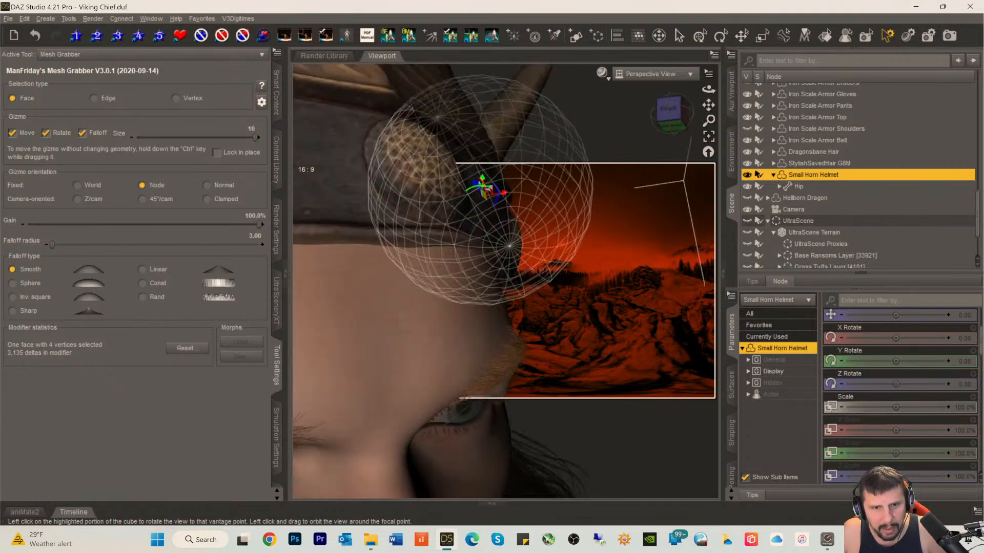
pyautogui.click(476, 227)
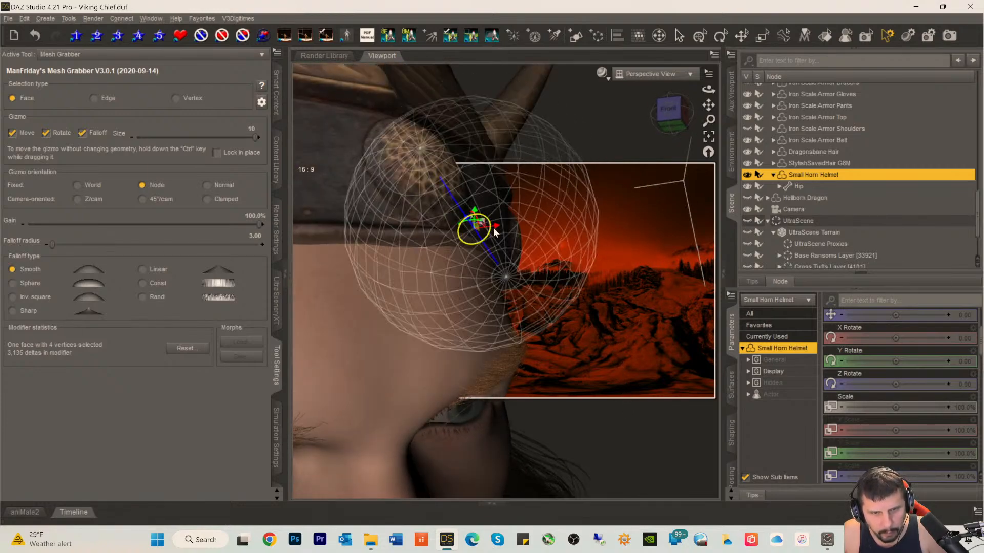
pyautogui.moveTo(496, 227); pyautogui.dragTo(484, 229)
# - Adjust the band's lower edge beneath the front centre stud with Mesh Grabber, moving it closer to the forehead
pyautogui.click(420, 202)
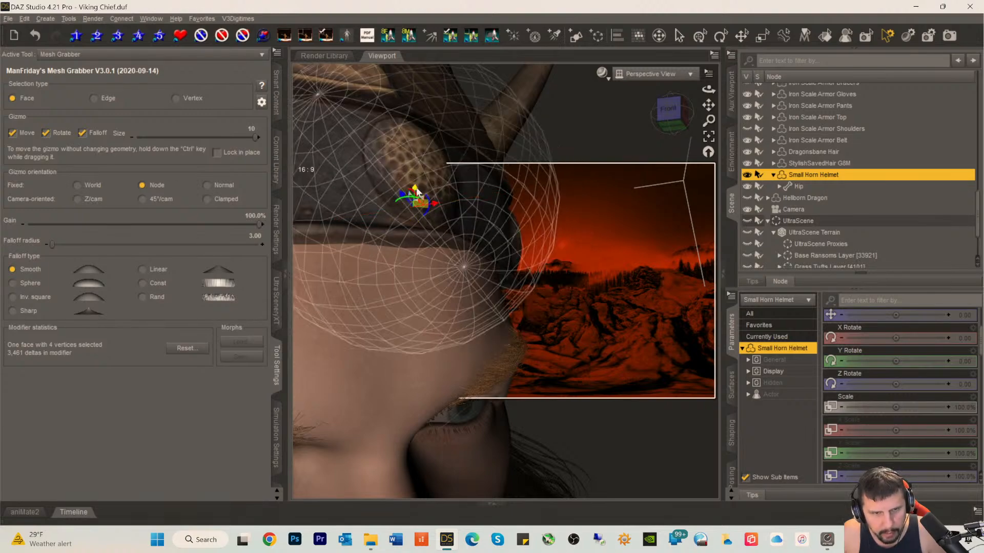
pyautogui.moveTo(416, 189); pyautogui.dragTo(425, 207)
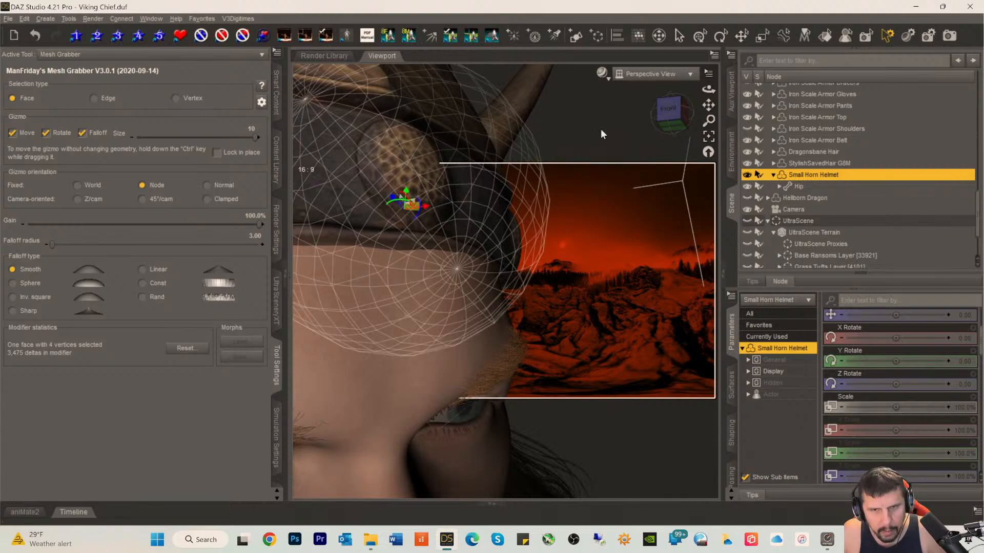
pyautogui.moveTo(677, 117); pyautogui.dragTo(689, 109)
pyautogui.click(523, 192)
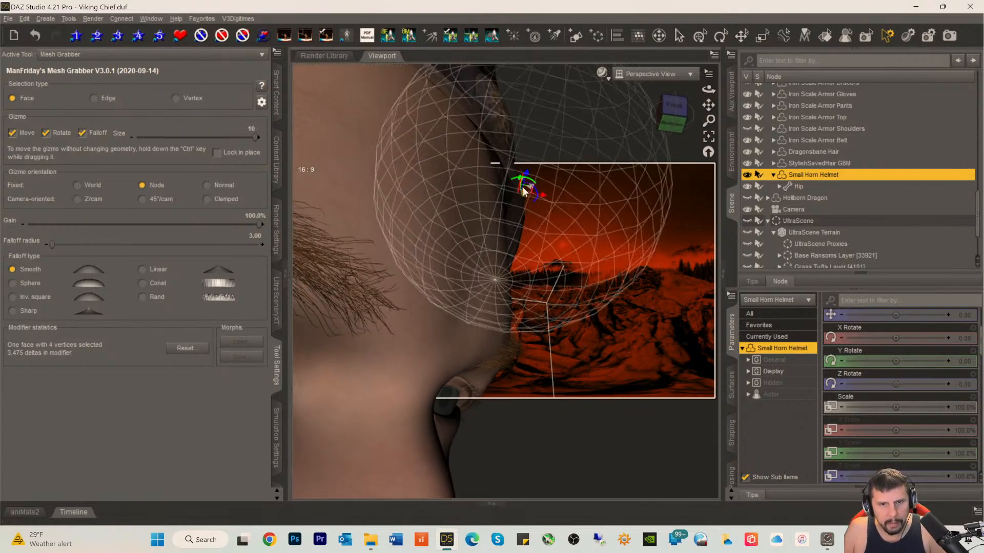
pyautogui.moveTo(543, 198); pyautogui.dragTo(531, 199)
# - Set the falloff radius to 1.00 and nudge the band over the forehead skin poking through beside the front stud
pyautogui.moveTo(678, 119); pyautogui.dragTo(641, 115)
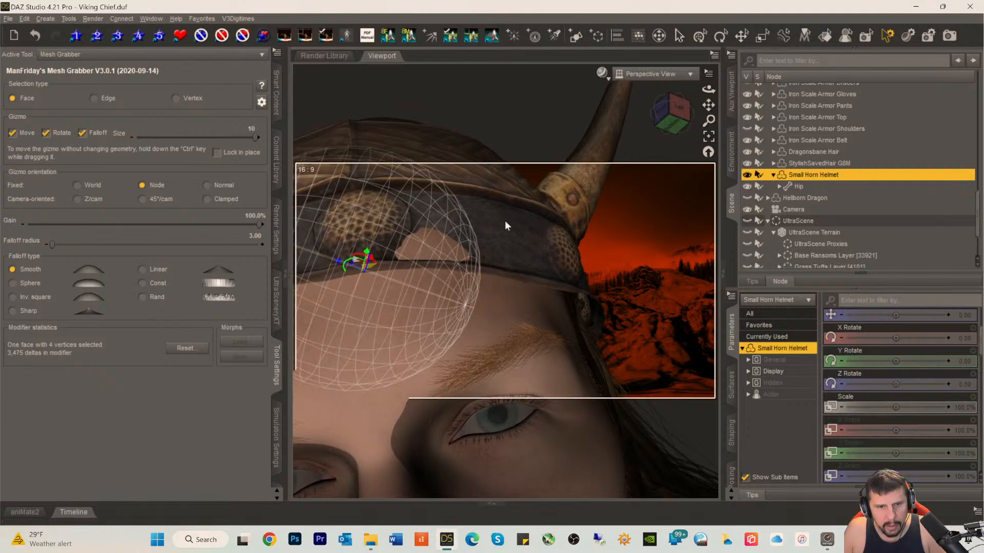
pyautogui.click(441, 248)
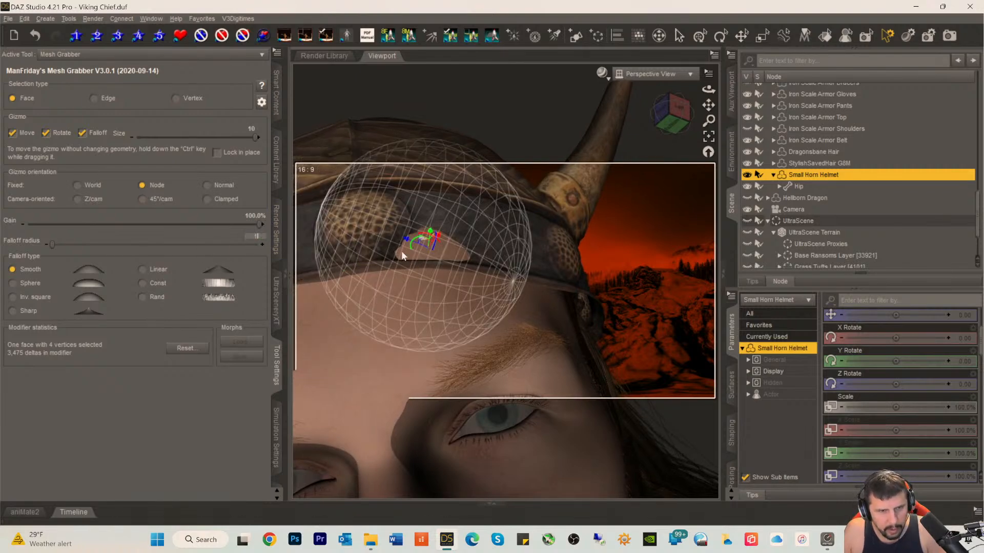
pyautogui.press('Return')
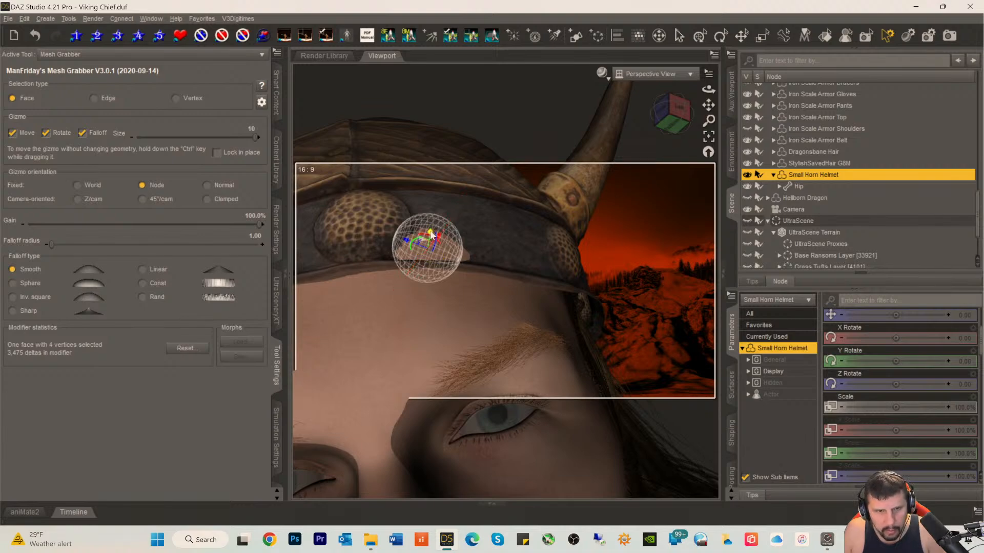
pyautogui.moveTo(431, 231); pyautogui.dragTo(412, 243)
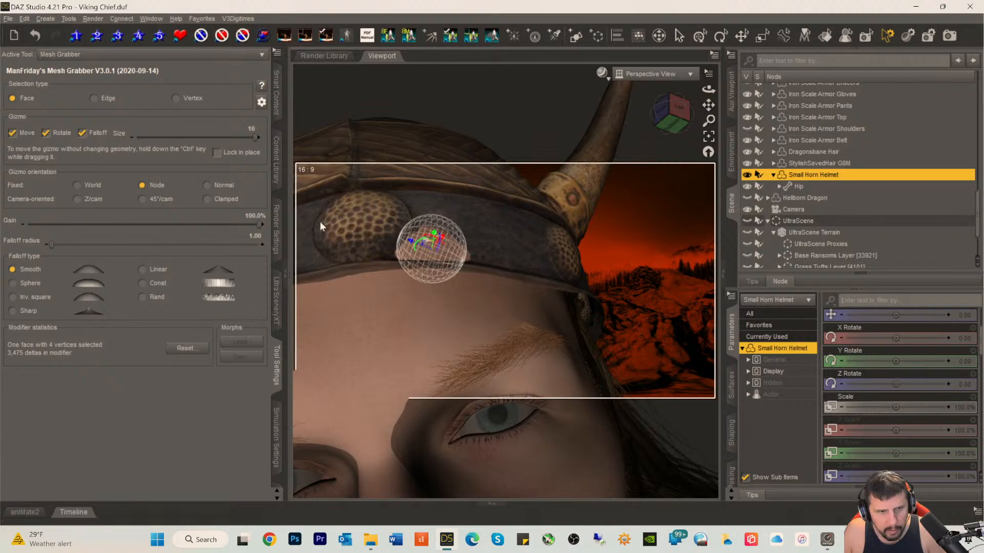
# - Set the falloff radius to 2.00 and pull the band outward to cover the forehead skin beside the front stud
pyautogui.click(256, 235)
pyautogui.write('2')
pyautogui.press('Return')
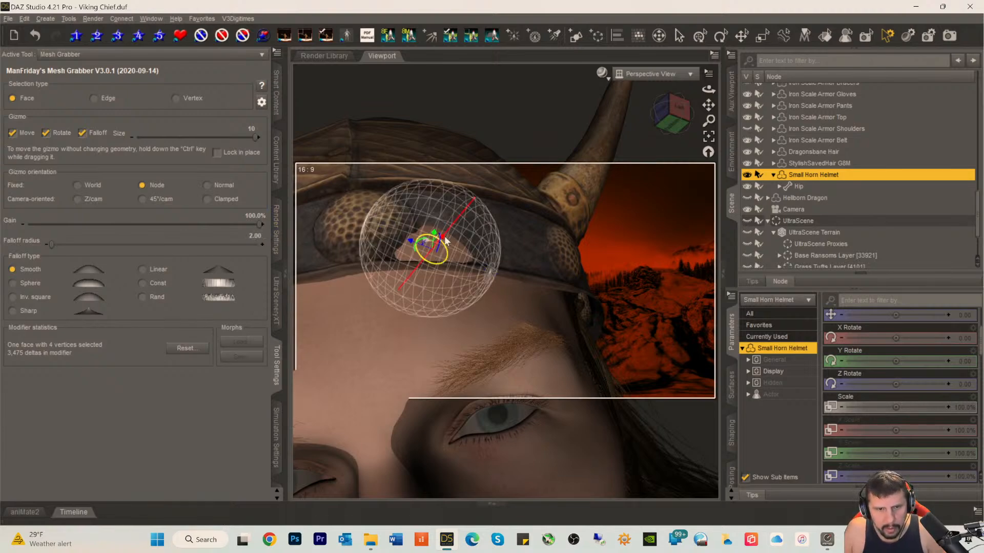
pyautogui.moveTo(439, 237); pyautogui.dragTo(444, 231)
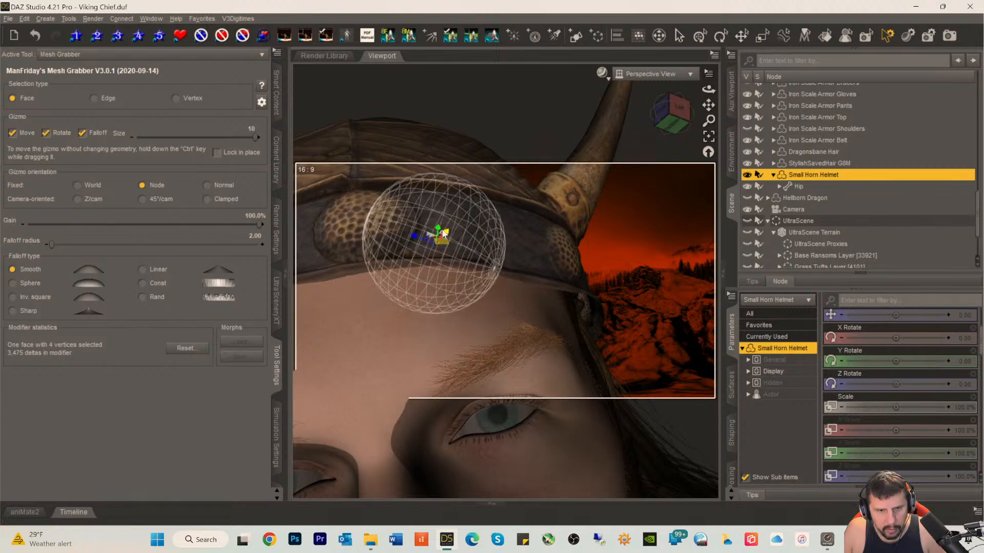
# - Move the helmet band slightly inward near the chief's left temple and in front of the left side stud
pyautogui.click(580, 285)
pyautogui.moveTo(595, 277); pyautogui.dragTo(589, 280)
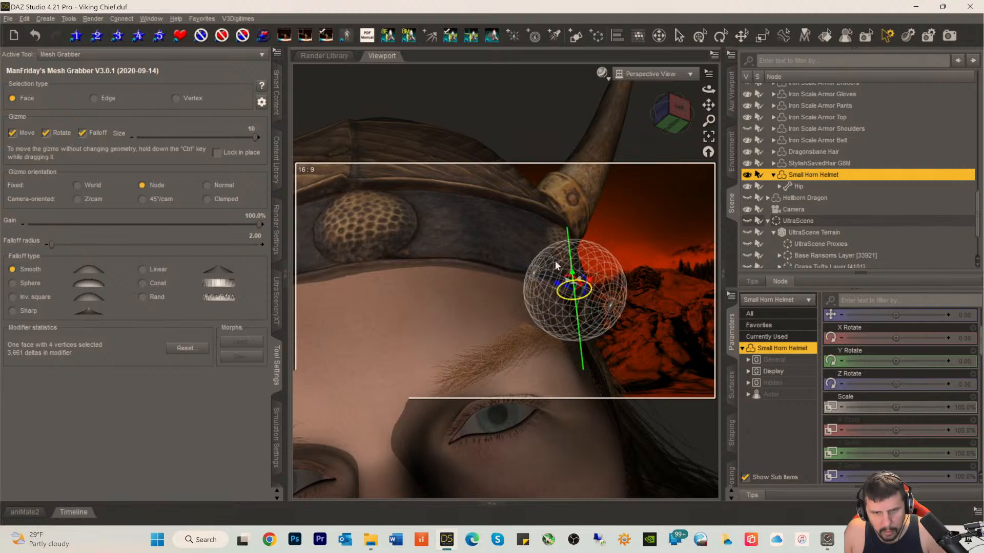
pyautogui.click(536, 241)
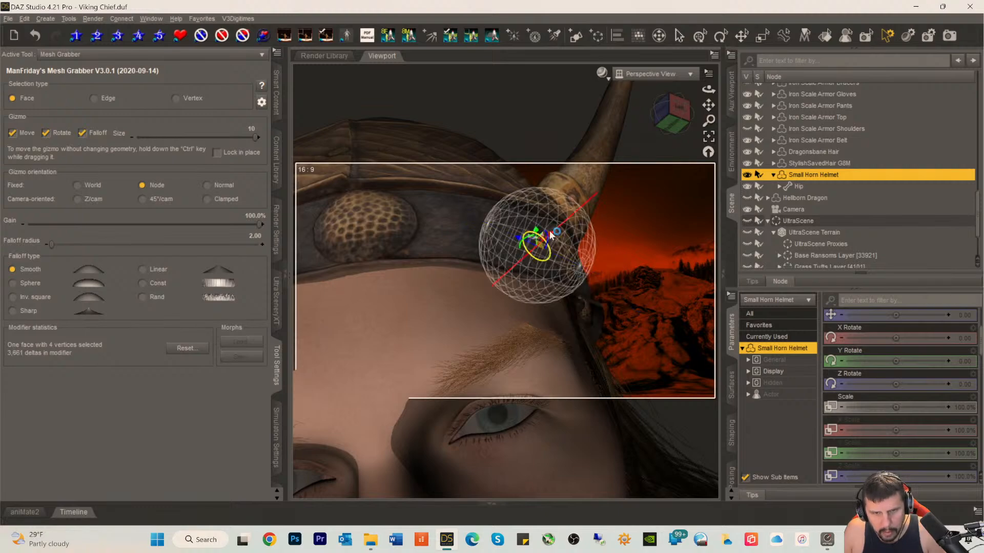
pyautogui.moveTo(549, 233); pyautogui.dragTo(545, 237)
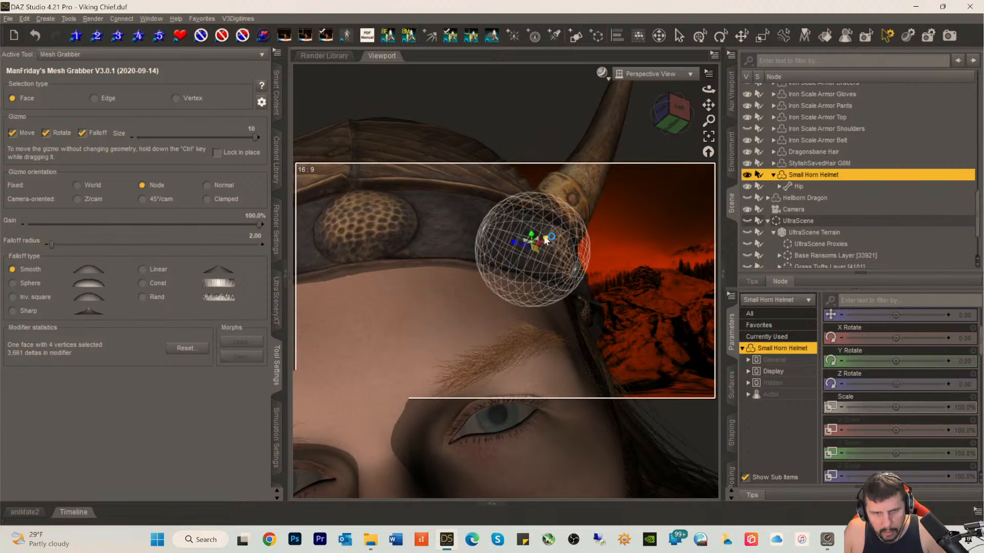
# - Adjust the band just behind the left side stud with Mesh Grabber so it sits closer to the hairline
pyautogui.moveTo(684, 120); pyautogui.dragTo(665, 122)
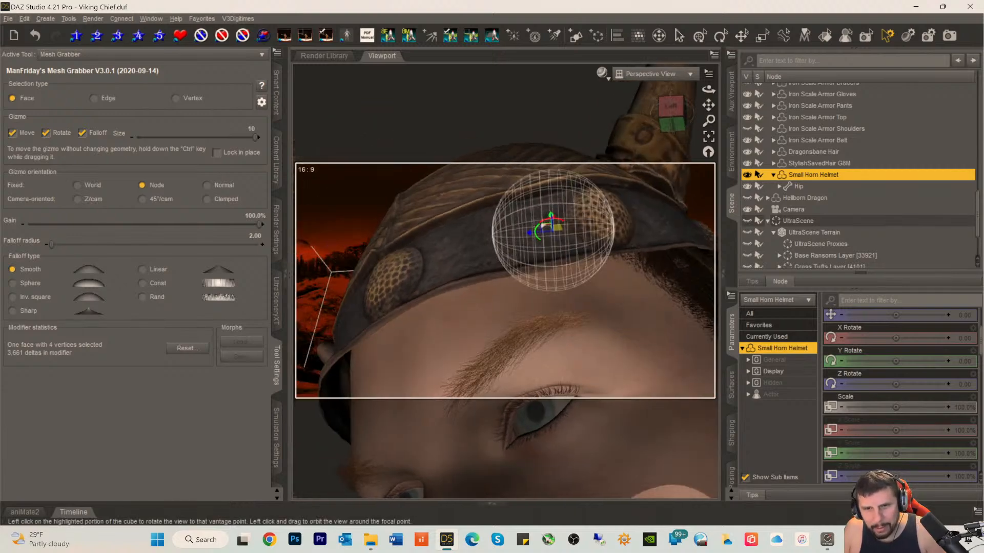
pyautogui.click(637, 222)
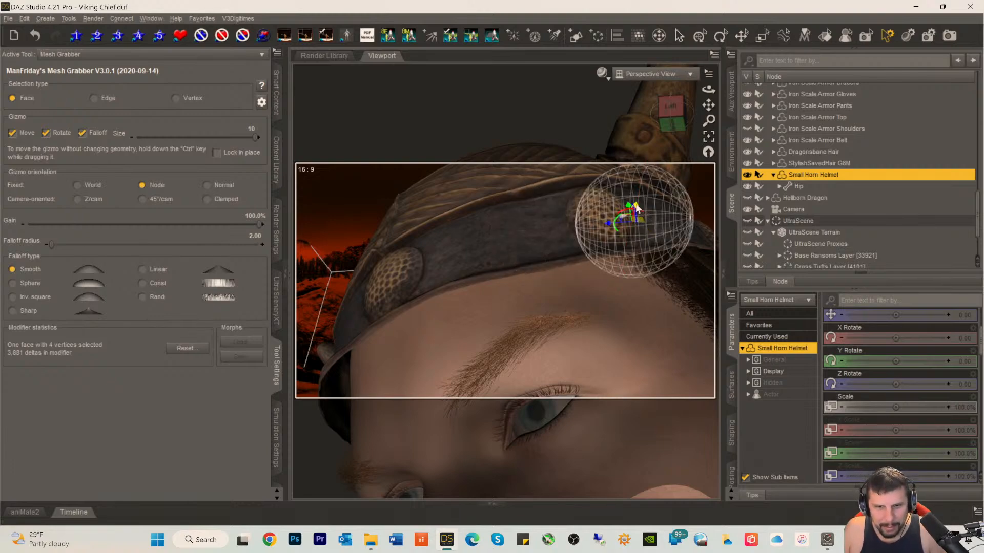
pyautogui.moveTo(637, 208)
pyautogui.mouseDown()
pyautogui.moveTo(632, 218)
pyautogui.moveTo(630, 209)
pyautogui.mouseUp()
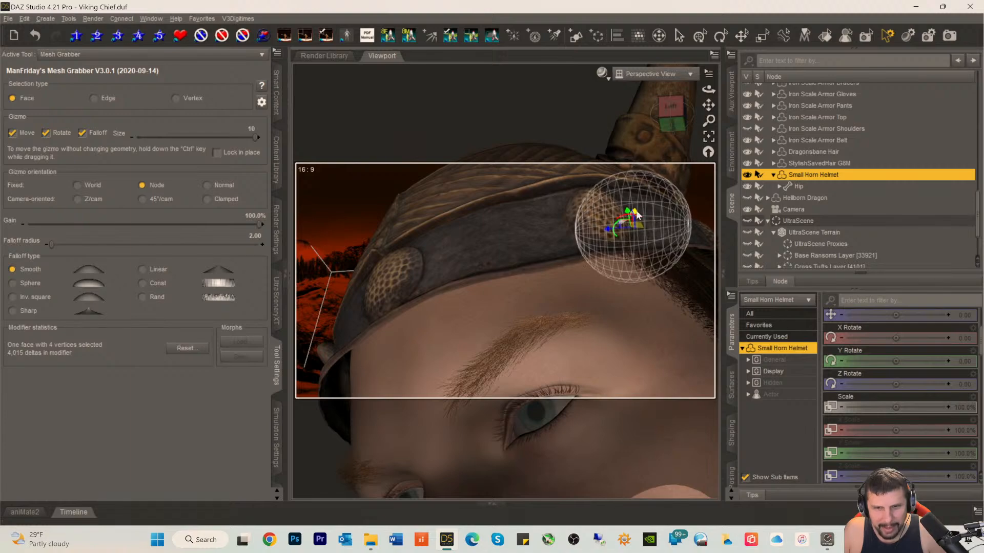
# - Try to reshape the helmet band at the chief's right temple with Mesh Grabber
pyautogui.moveTo(677, 118); pyautogui.dragTo(635, 116)
pyautogui.moveTo(716, 105); pyautogui.dragTo(624, 267)
pyautogui.click(605, 341)
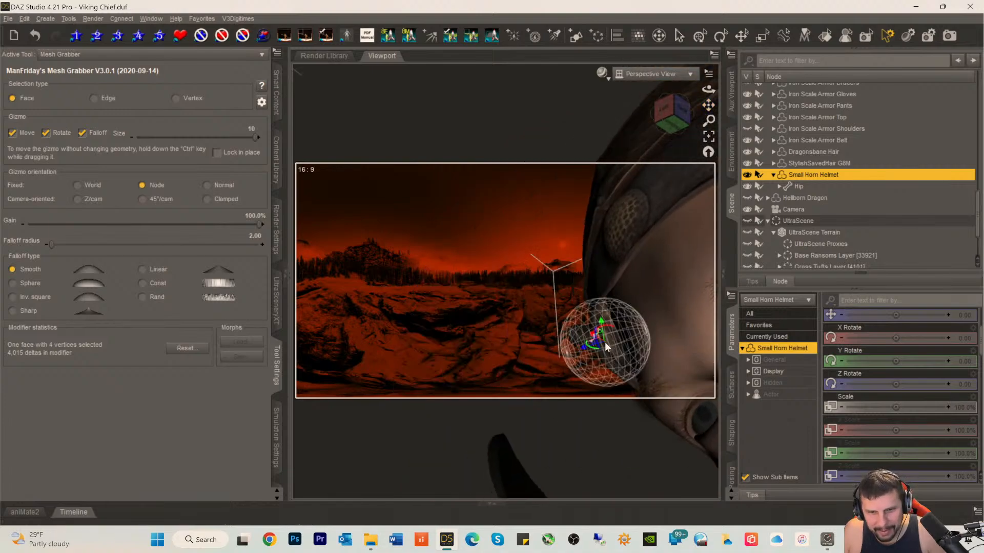
pyautogui.moveTo(584, 349); pyautogui.dragTo(593, 345)
pyautogui.click(583, 315)
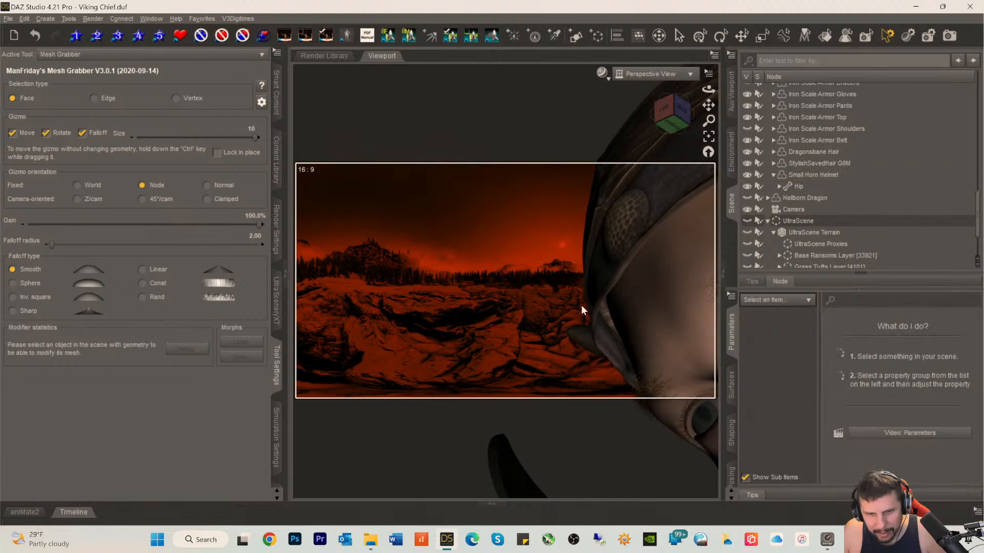
# - Undo the last mesh grab on the Small Horn Helmet
pyautogui.click(679, 121)
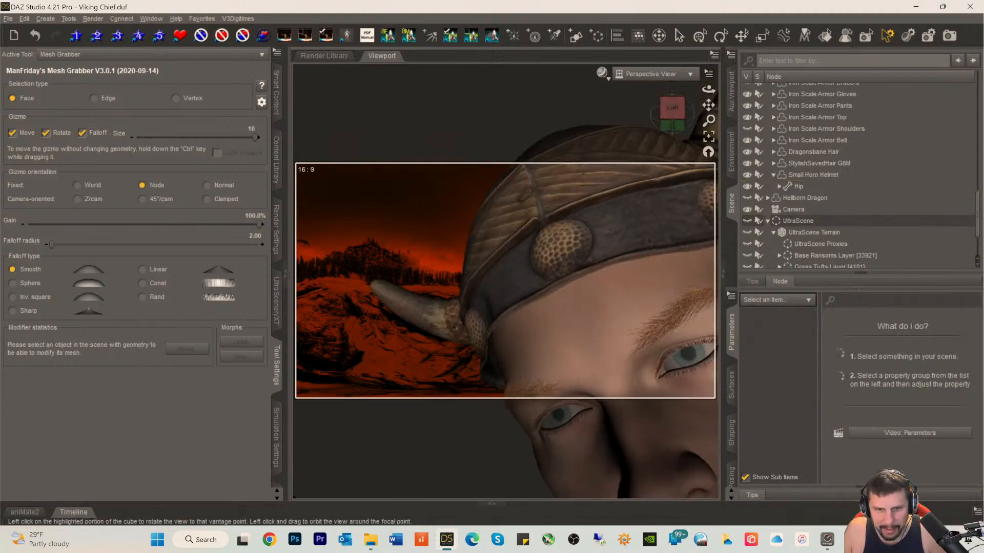
pyautogui.moveTo(677, 117); pyautogui.dragTo(665, 117)
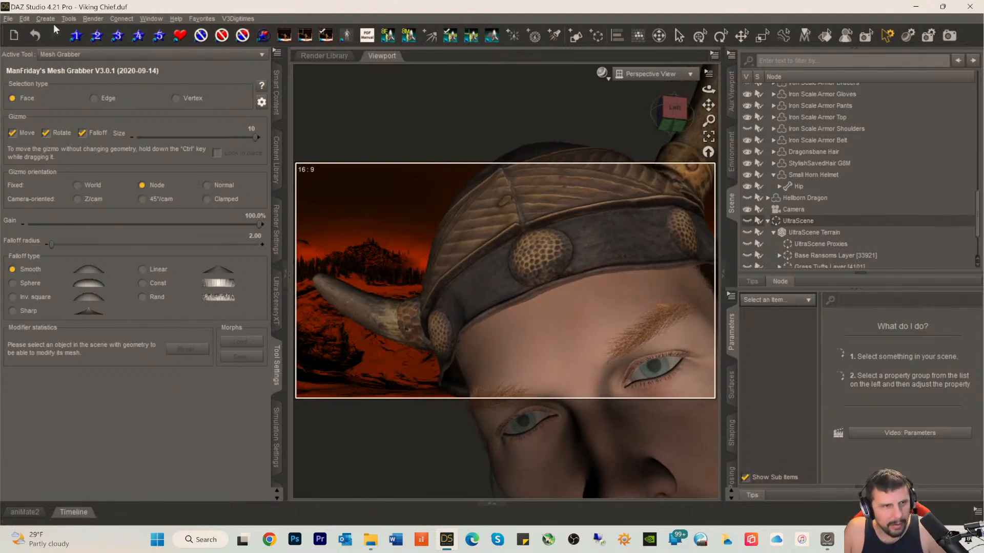
pyautogui.click(24, 19)
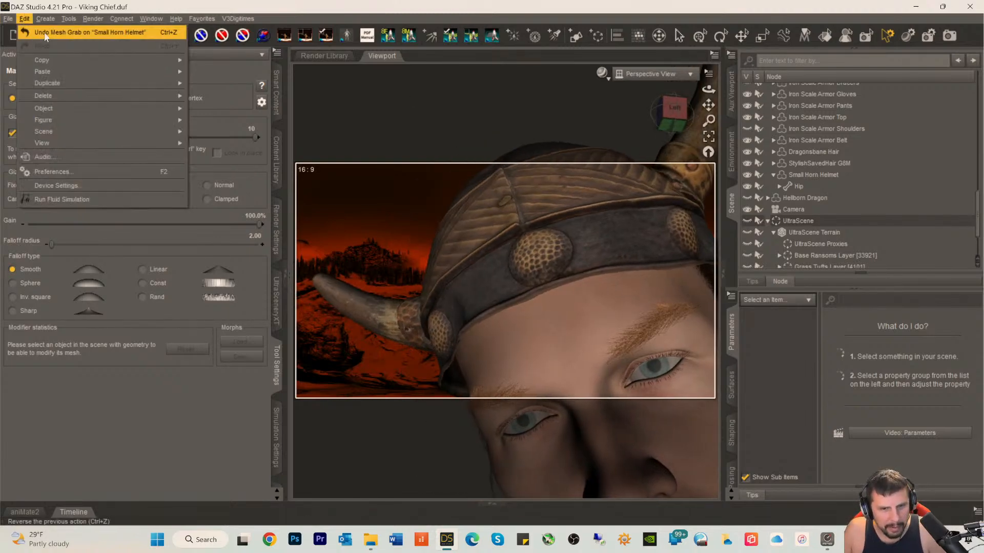
pyautogui.click(45, 33)
# - Reselect the Small Horn Helmet and pull its band slightly inward beside the chief's left temple with Mesh Grabber
pyautogui.moveTo(668, 128); pyautogui.dragTo(646, 37)
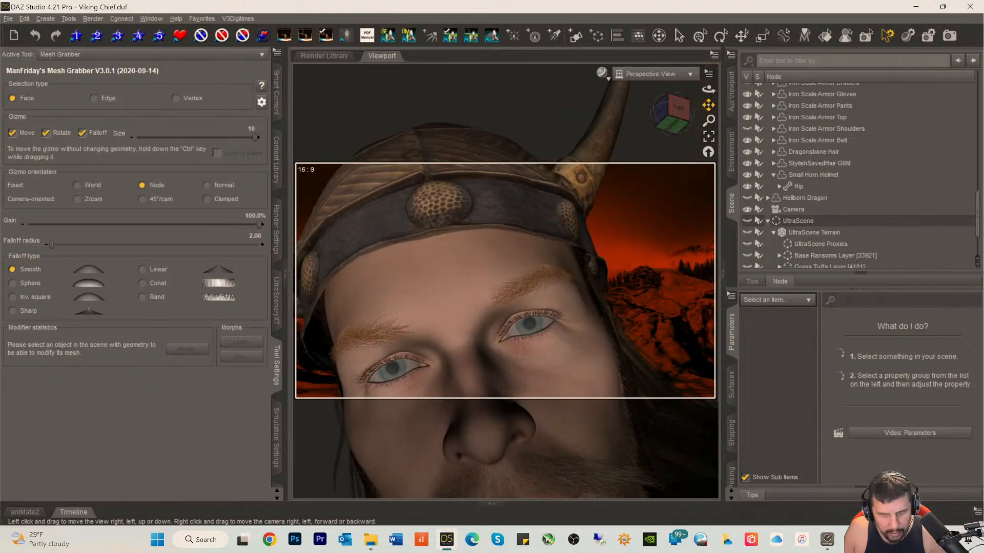
pyautogui.click(605, 262)
pyautogui.moveTo(619, 248); pyautogui.dragTo(615, 251)
# - Set Mesh Grabber's falloff radius to 6 and pull the helmet band slightly inward below the base of the right horn
pyautogui.moveTo(665, 124); pyautogui.dragTo(608, 152)
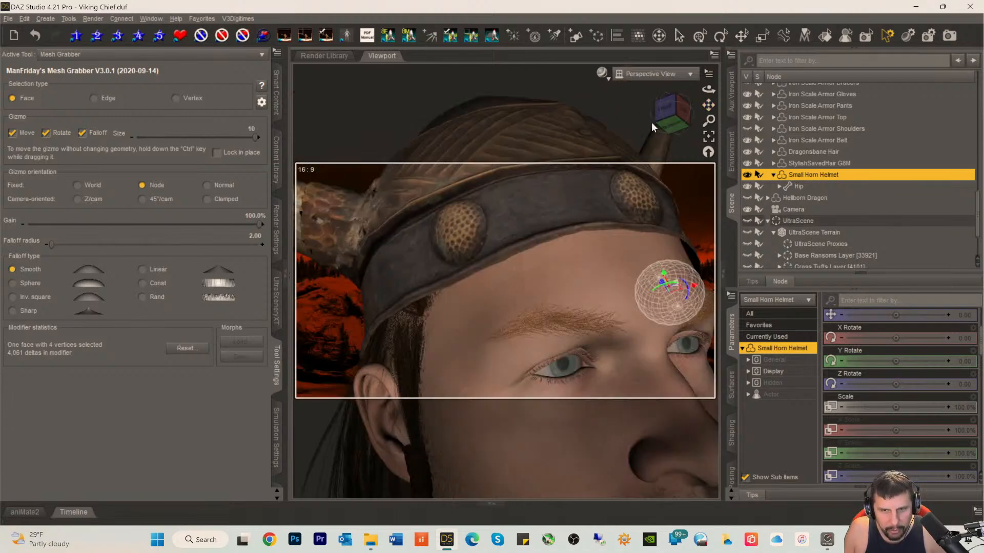
pyautogui.moveTo(658, 128); pyautogui.dragTo(759, 11)
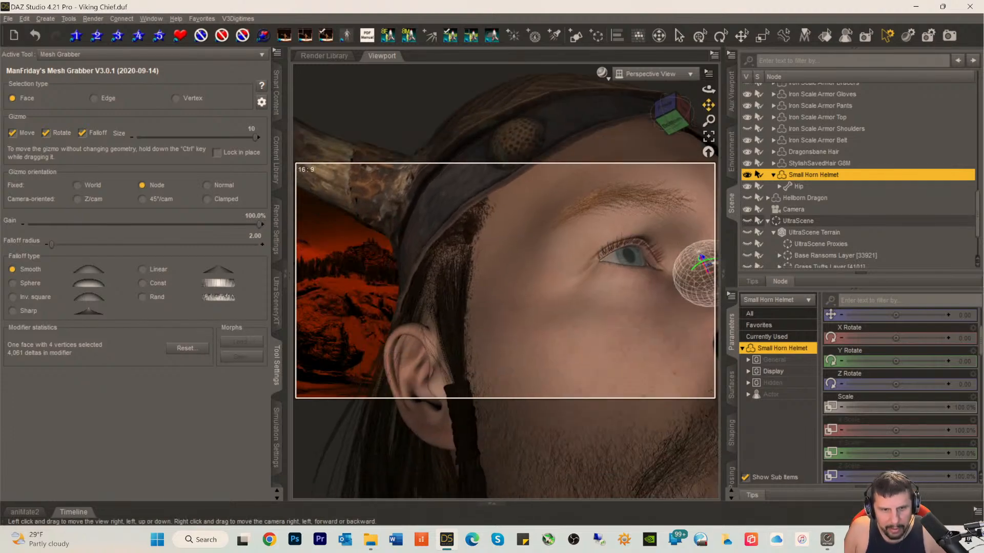
pyautogui.moveTo(670, 117); pyautogui.dragTo(648, 128)
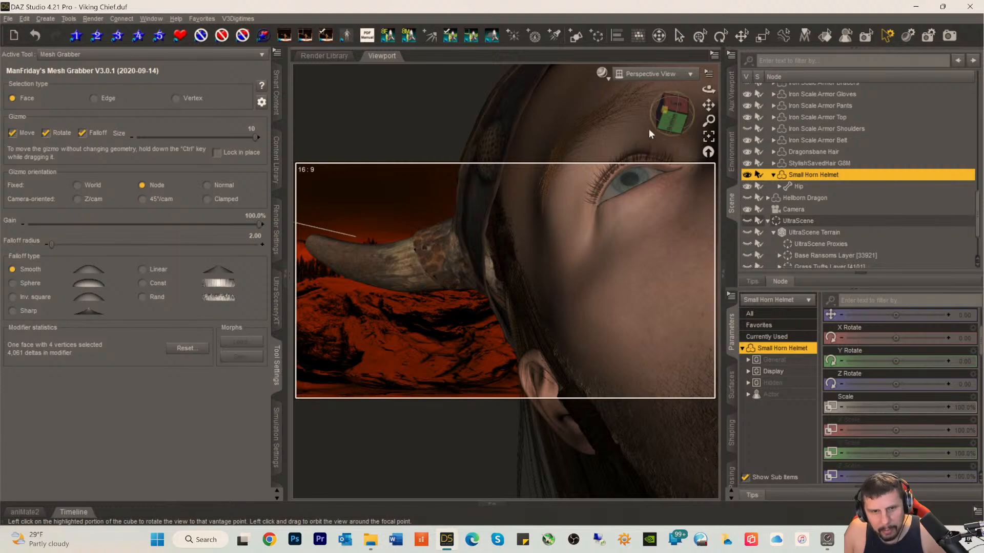
pyautogui.click(473, 256)
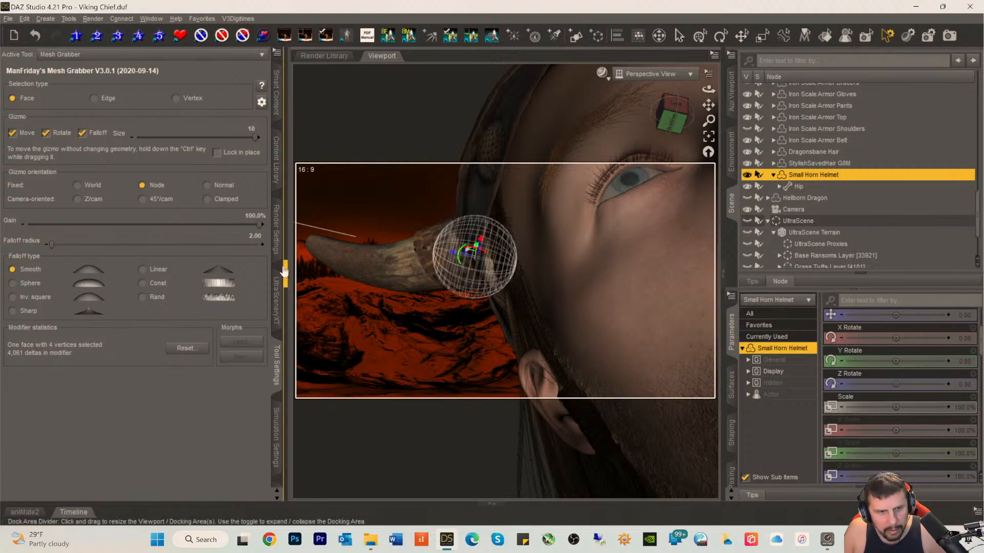
pyautogui.click(256, 236)
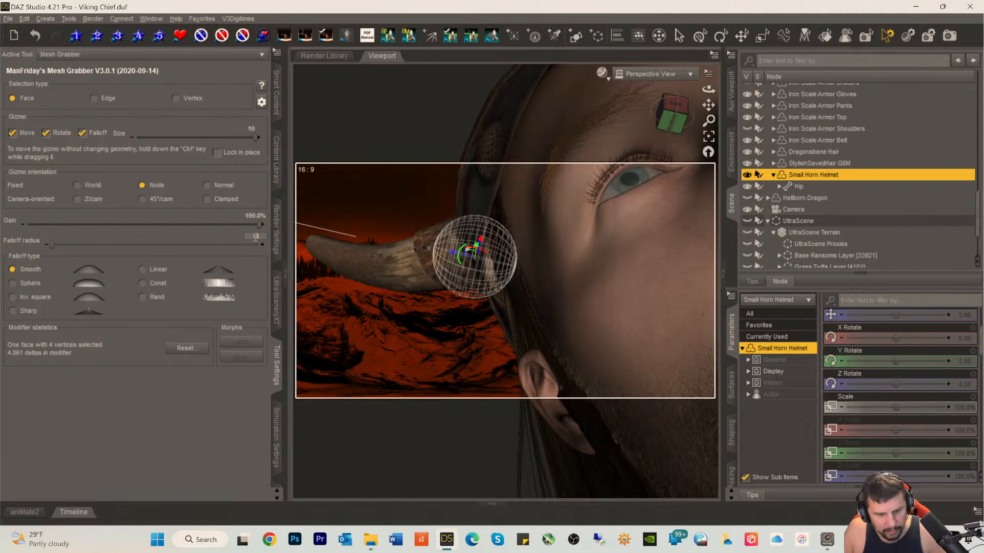
pyautogui.write('6')
pyautogui.press('Return')
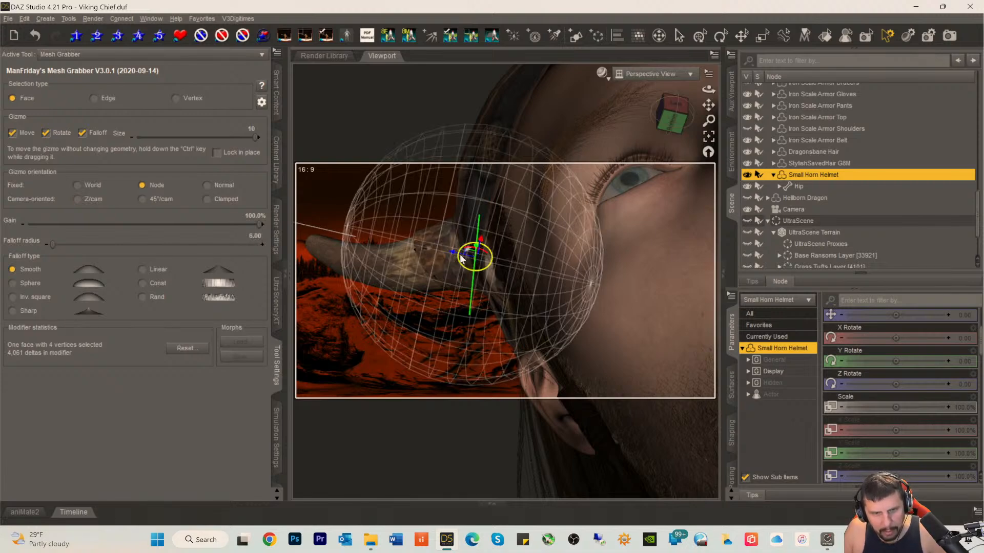
pyautogui.moveTo(453, 254); pyautogui.dragTo(464, 256)
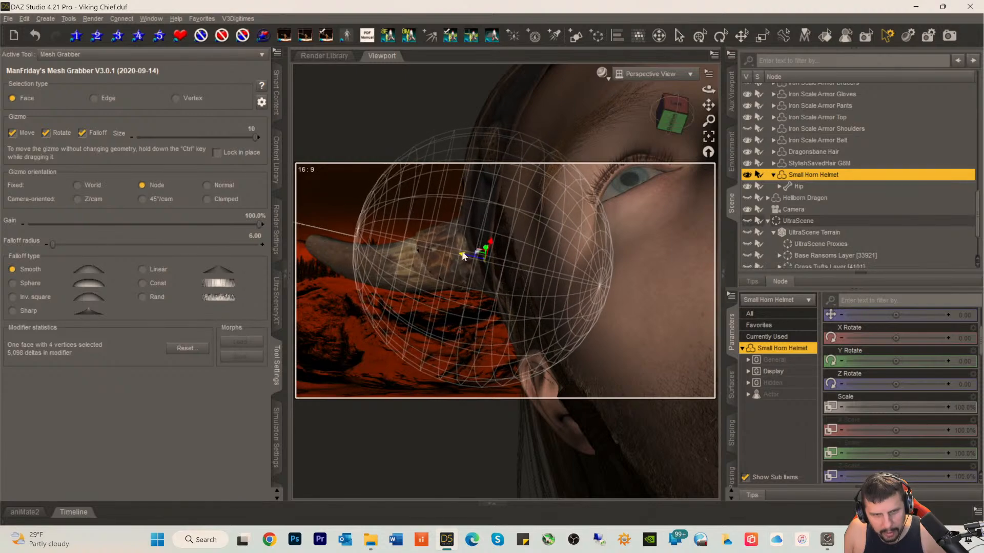
# - Adjust the helmet band at the chief's right temple and just in front of the horn base with Mesh Grabber to follow the head
pyautogui.moveTo(671, 117); pyautogui.dragTo(718, 107)
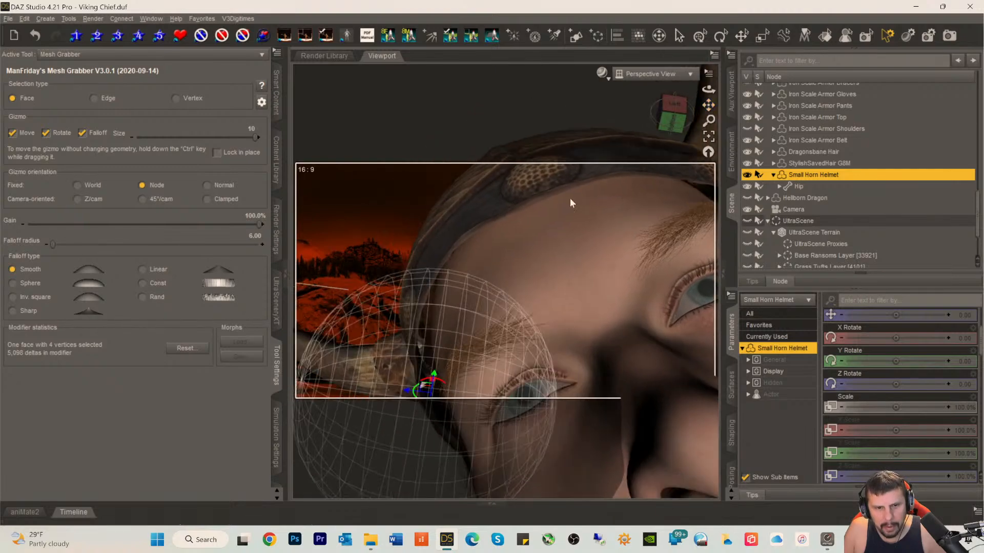
pyautogui.click(408, 297)
pyautogui.moveTo(385, 302); pyautogui.dragTo(398, 302)
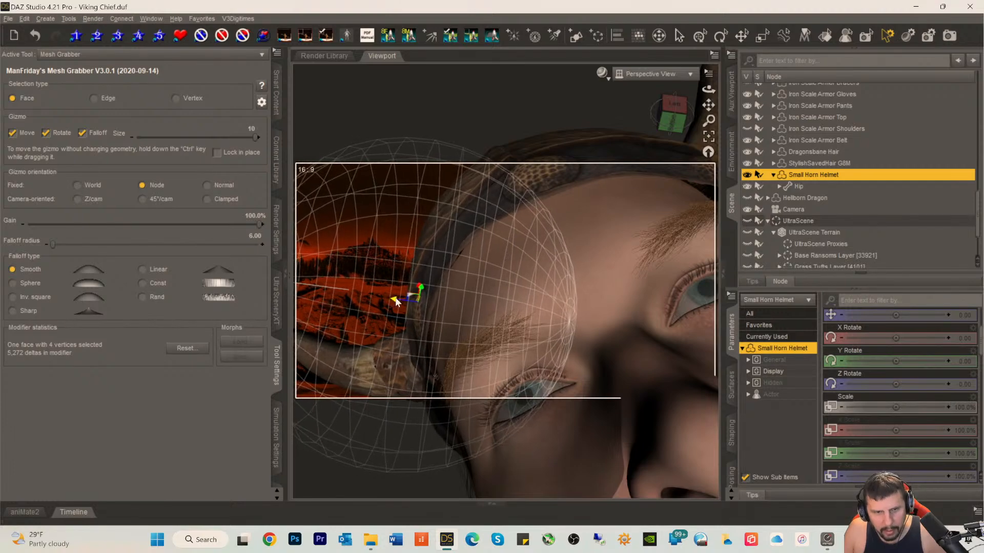
pyautogui.click(416, 365)
pyautogui.moveTo(416, 365); pyautogui.dragTo(400, 363)
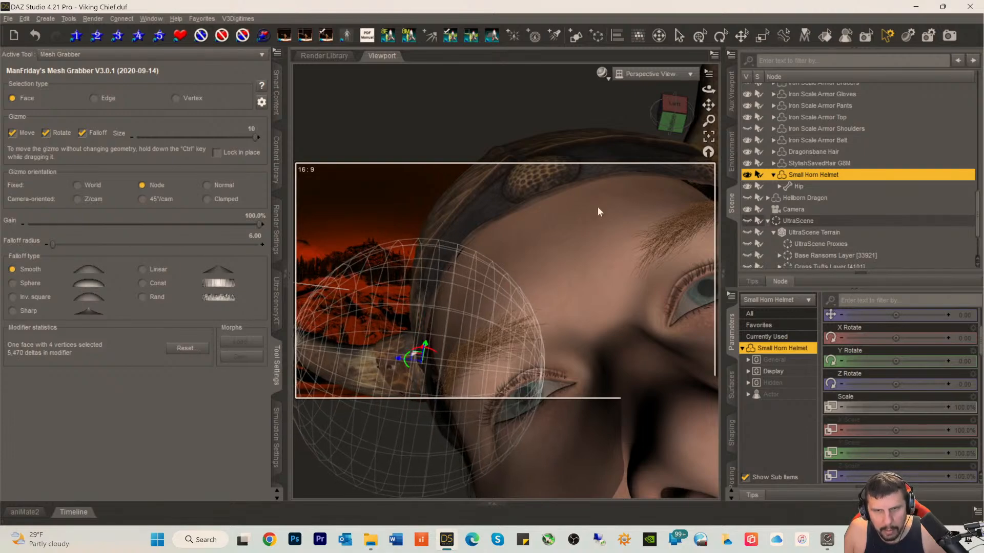
# - Raise the band slightly above and behind the chief's right ear with Mesh Grabber and nudge its section toward the forehead
pyautogui.moveTo(657, 125); pyautogui.dragTo(684, 123)
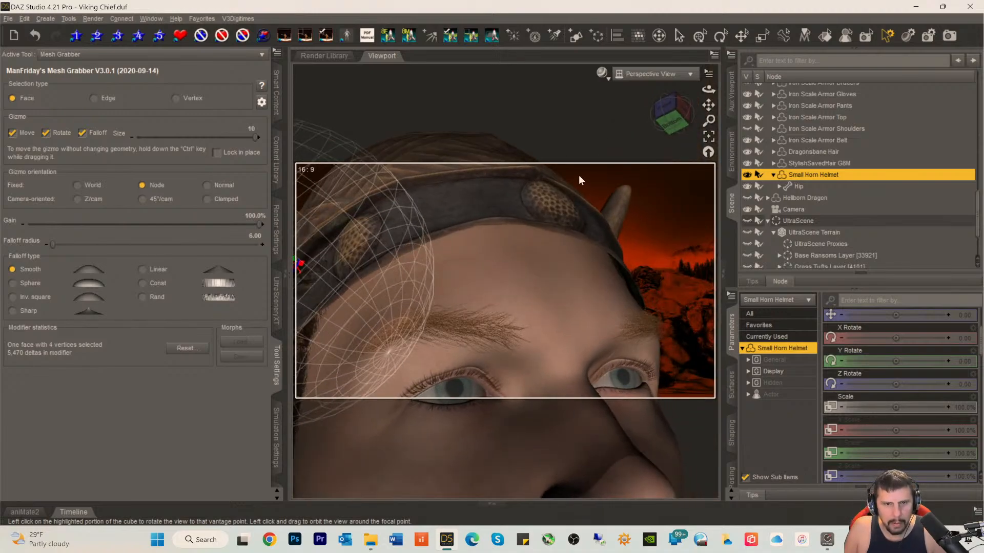
pyautogui.scroll(-5, 580, 178)
pyautogui.click(671, 114)
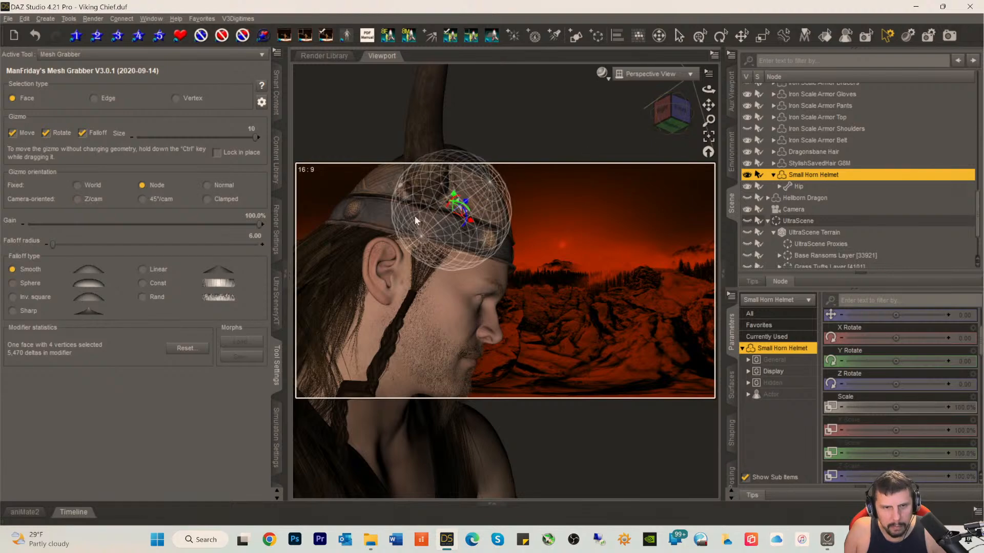
pyautogui.click(358, 214)
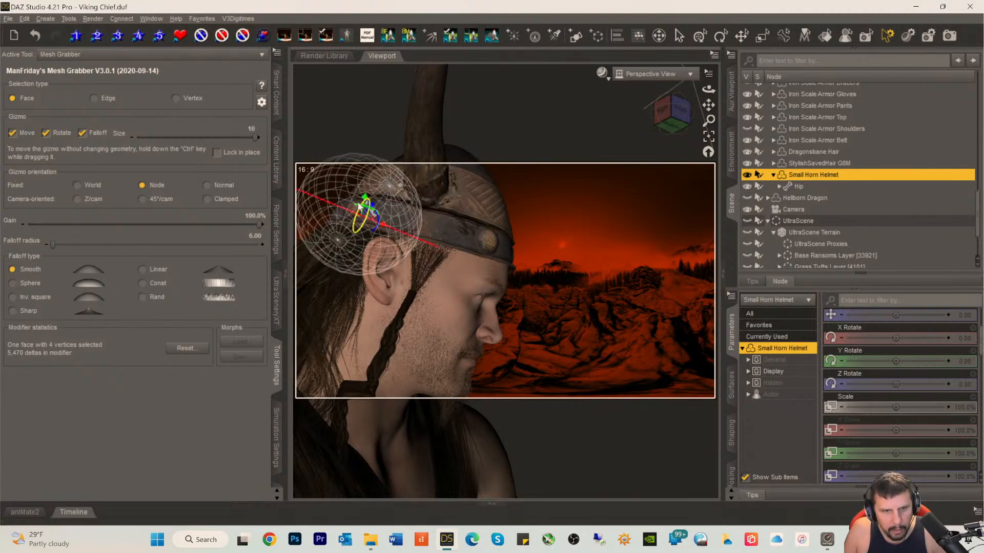
pyautogui.moveTo(364, 197); pyautogui.dragTo(363, 196)
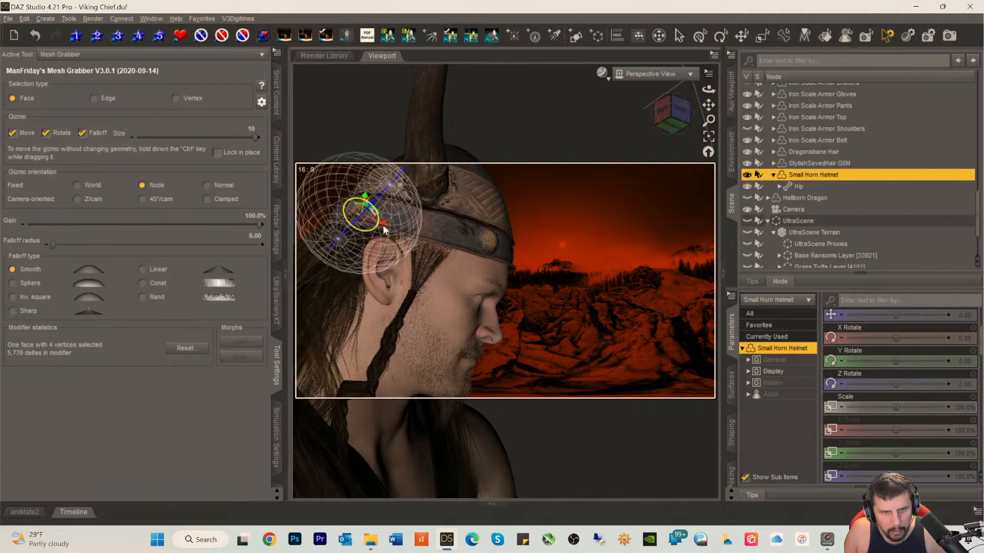
pyautogui.moveTo(383, 214); pyautogui.dragTo(478, 216)
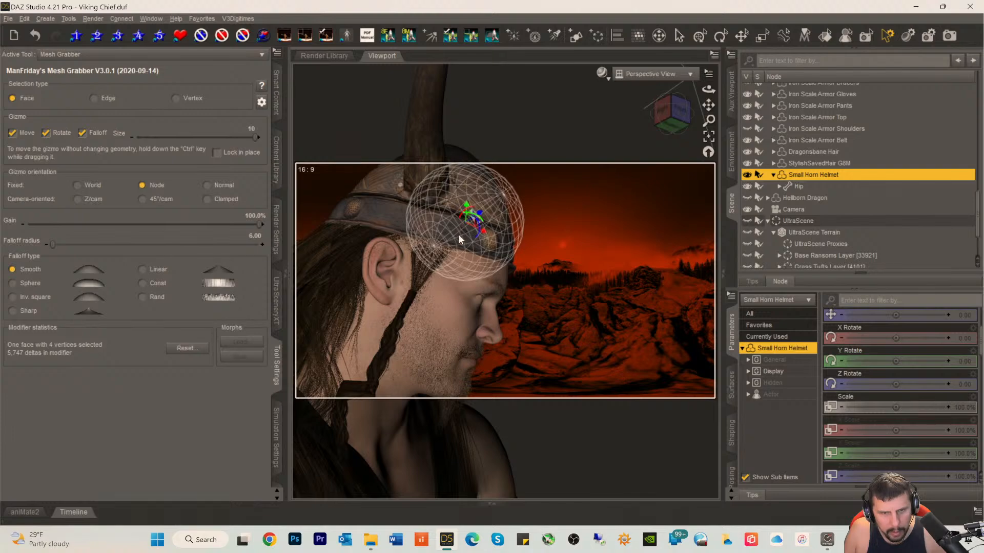
# - Fine-tune the height of the band from the right temple back to the area behind the right ear with Mesh Grabber
pyautogui.click(462, 235)
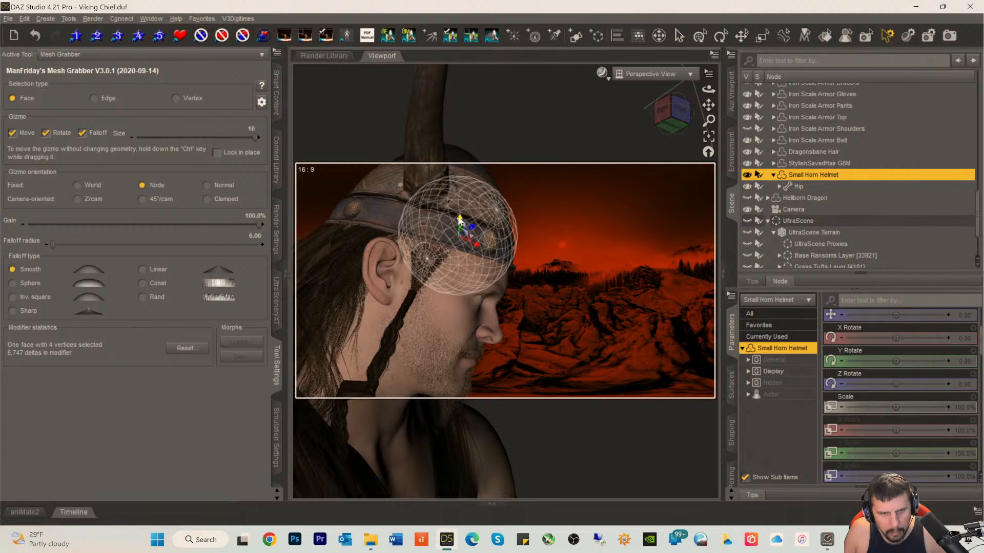
pyautogui.keyDown('ctrl'); pyautogui.moveTo(459, 220); pyautogui.dragTo(415, 217); pyautogui.keyUp('ctrl')
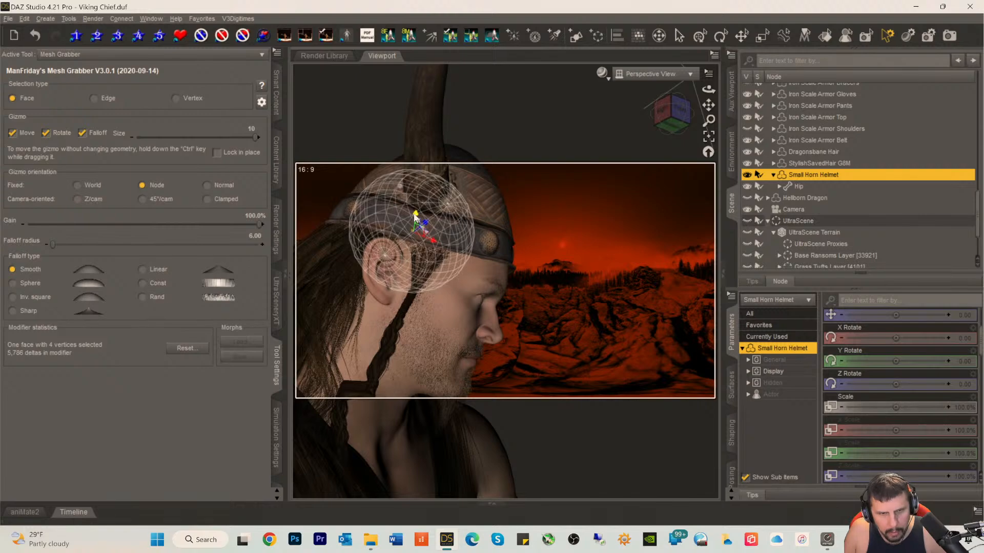
pyautogui.click(489, 236)
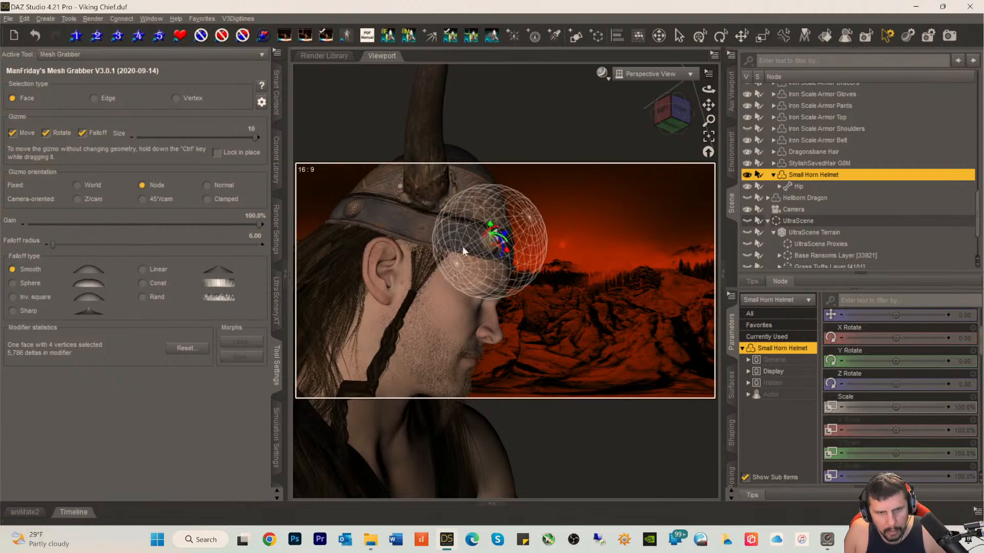
pyautogui.click(447, 179)
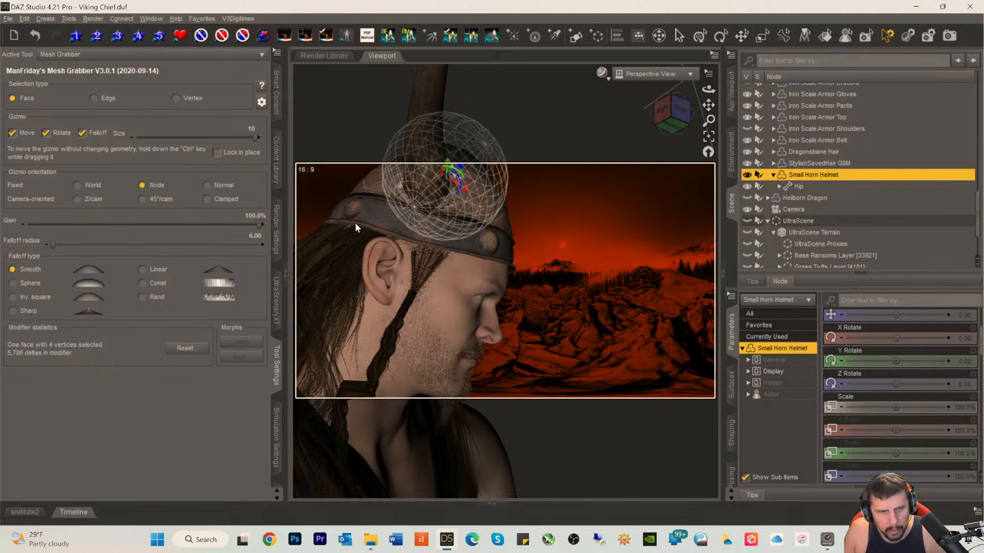
pyautogui.click(365, 208)
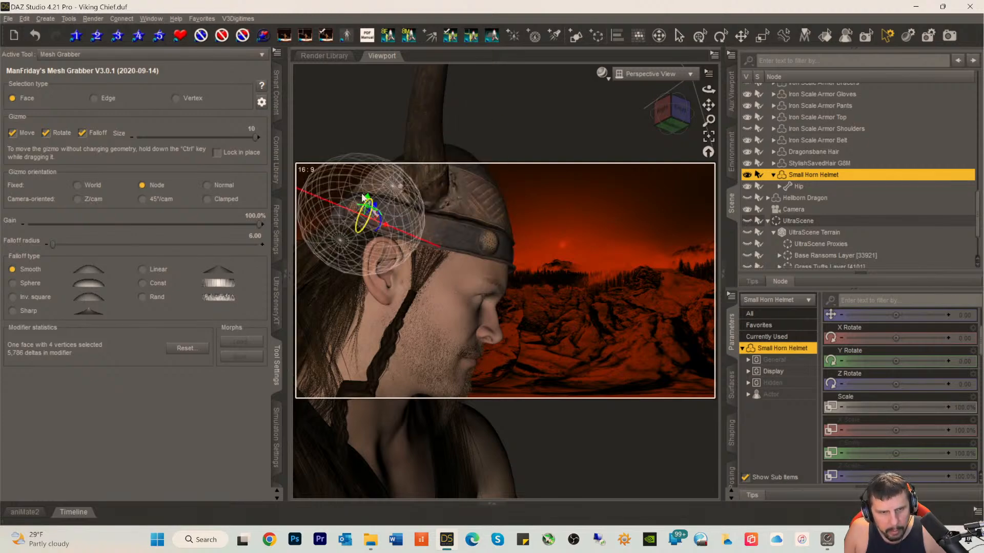
pyautogui.moveTo(367, 200); pyautogui.dragTo(369, 202)
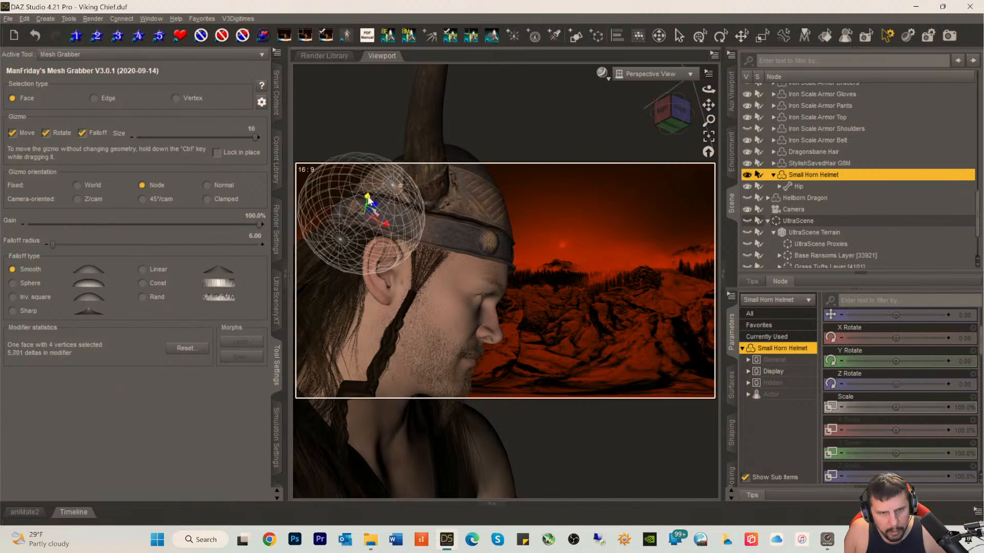
# - Select Dragonsbane Hair, set the falloff radius to 4, and shift the strands over the bare scalp at the back of the head
pyautogui.moveTo(668, 123); pyautogui.dragTo(759, 144)
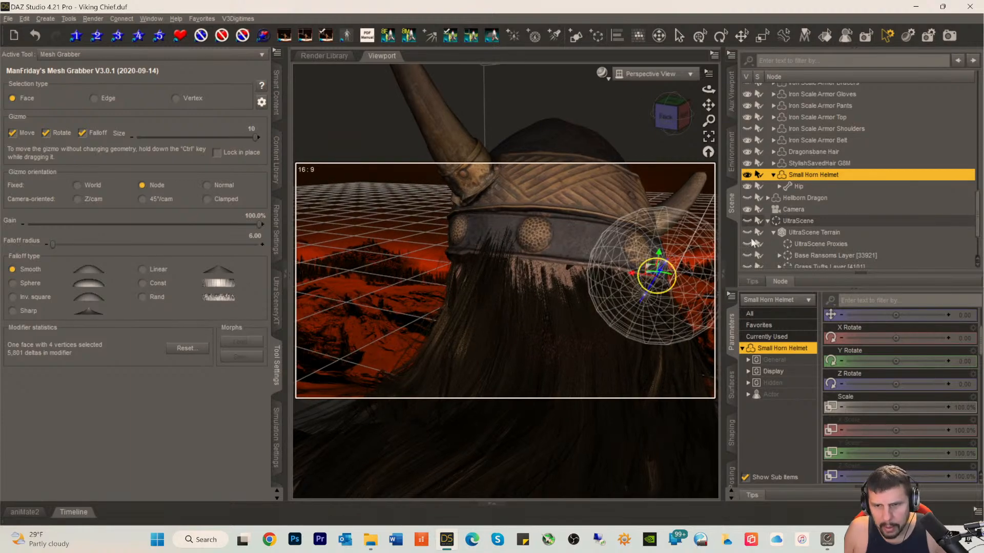
pyautogui.click(804, 152)
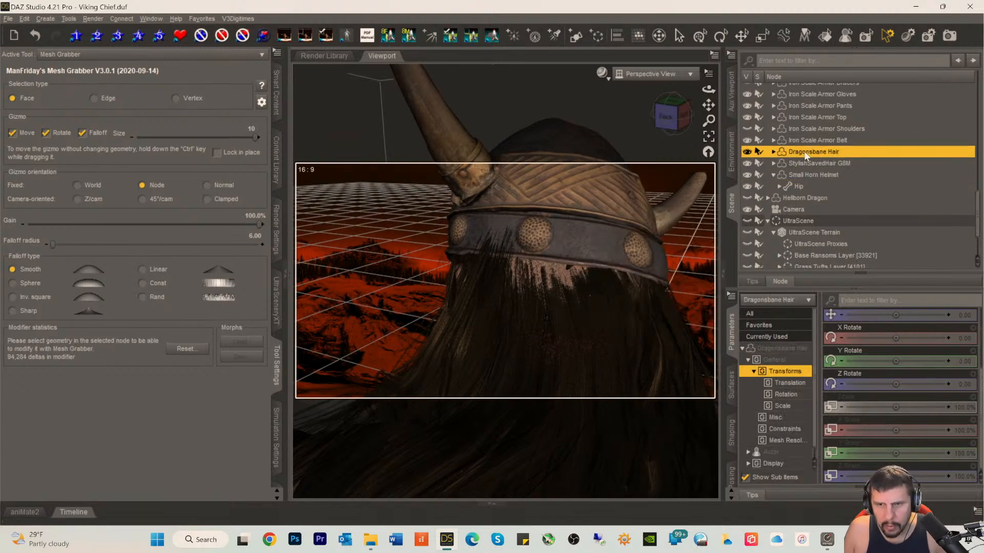
pyautogui.click(542, 277)
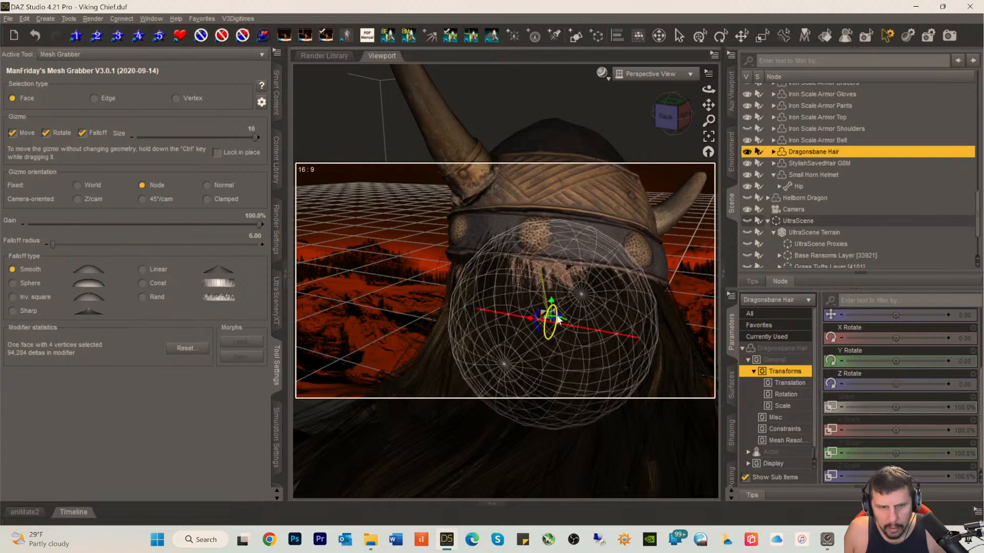
pyautogui.click(254, 236)
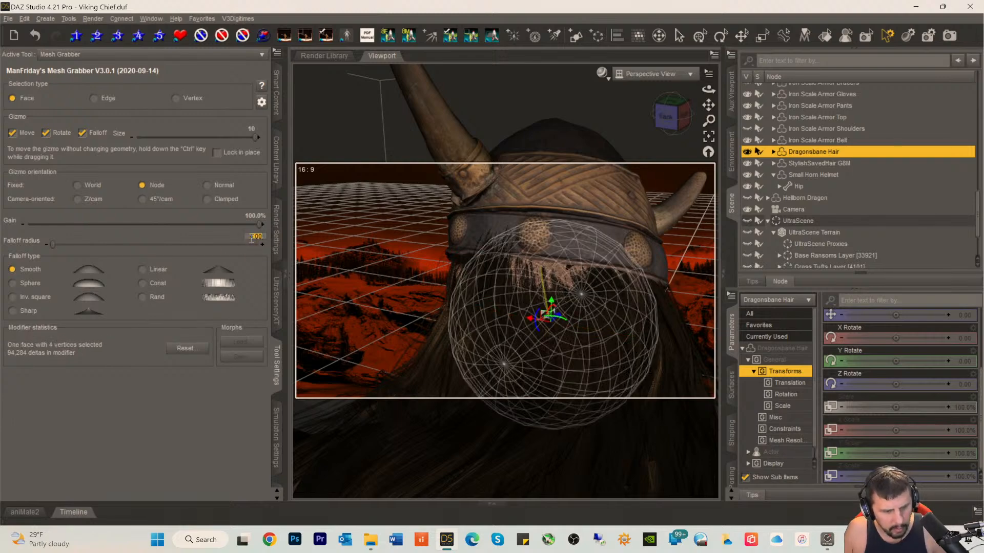
pyautogui.write('4')
pyautogui.press('Return')
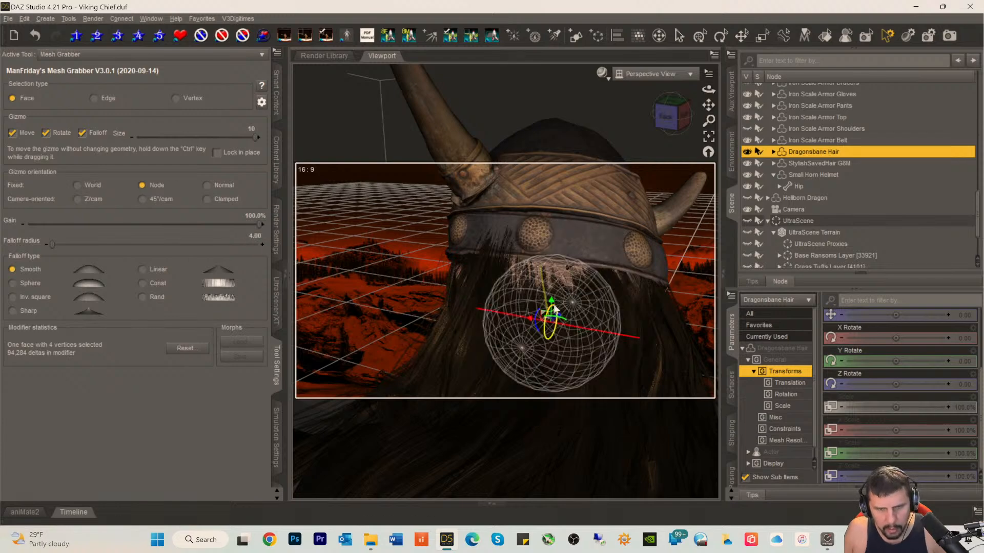
pyautogui.moveTo(558, 318); pyautogui.dragTo(555, 324)
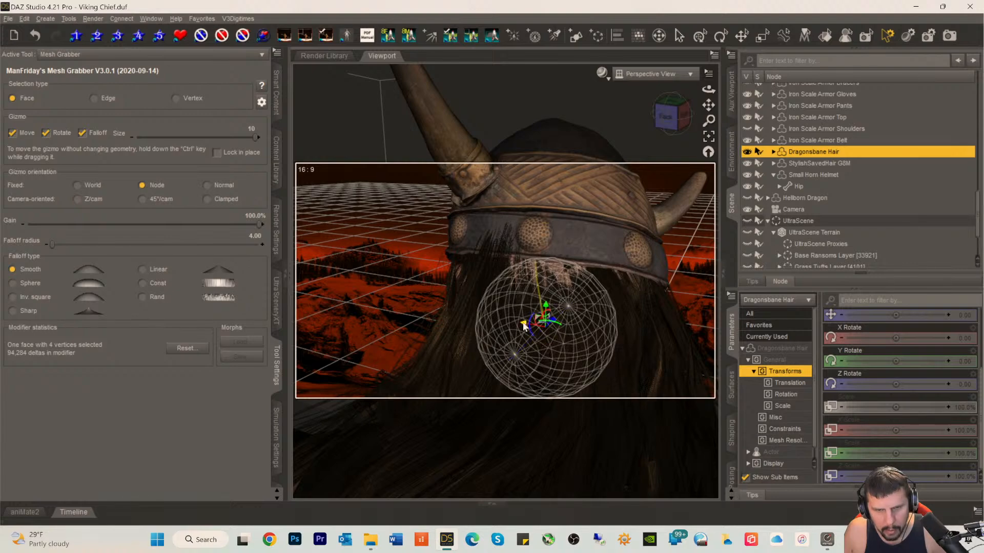
pyautogui.moveTo(524, 326); pyautogui.dragTo(529, 326)
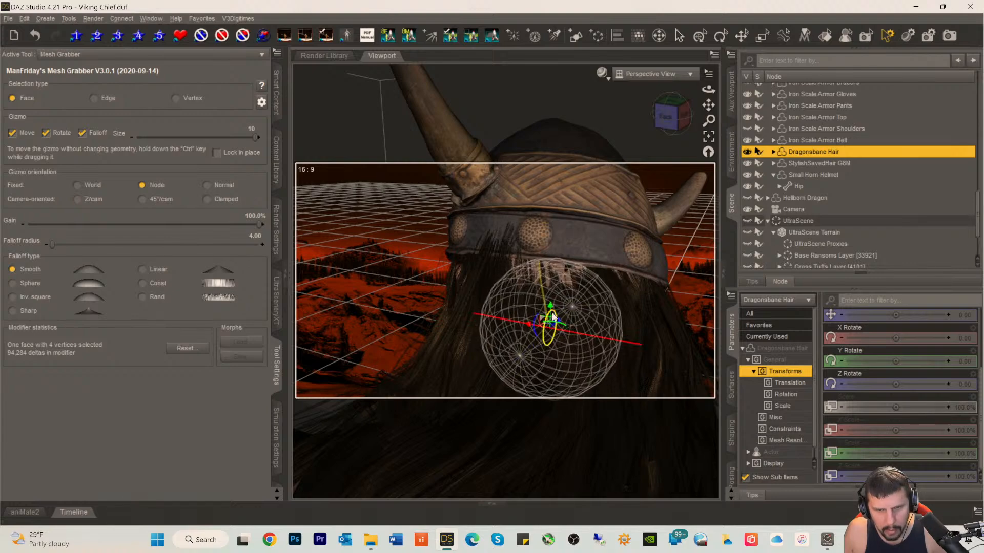
# - Set the falloff radius to 2 and shift the Dragonsbane Hair strands over the bare scalp below the helmet's rear stud
pyautogui.click(552, 268)
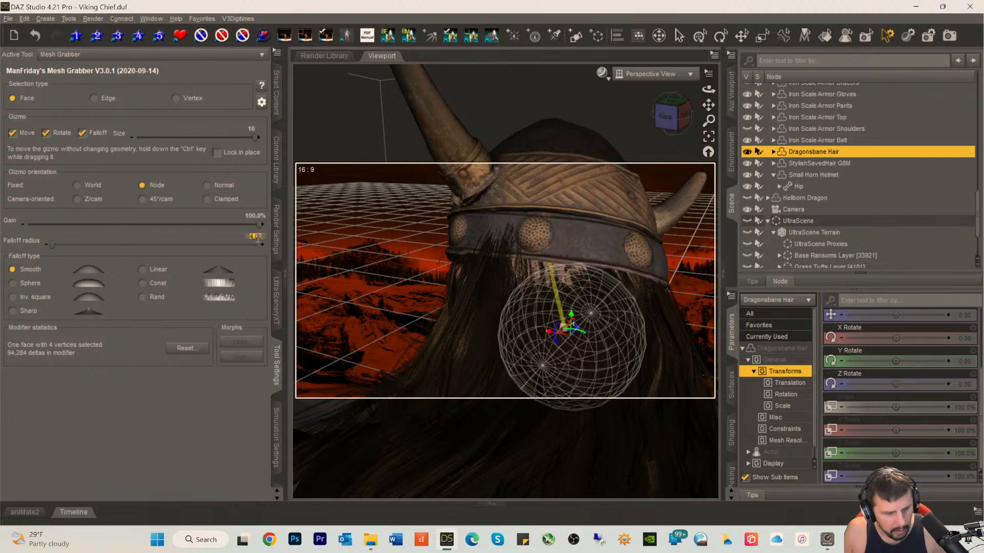
pyautogui.press('Return')
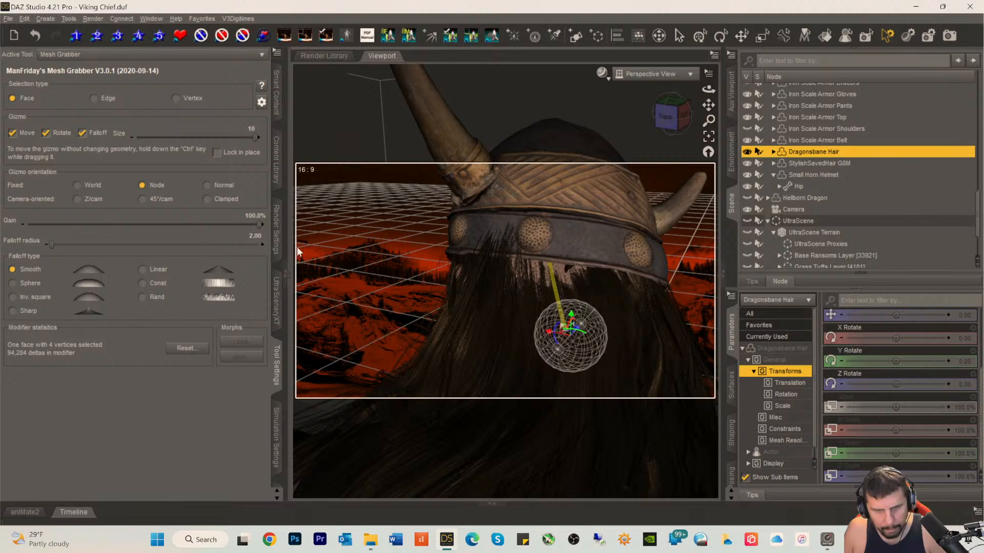
pyautogui.keyDown('shift'); pyautogui.click(550, 272); pyautogui.keyUp('shift')
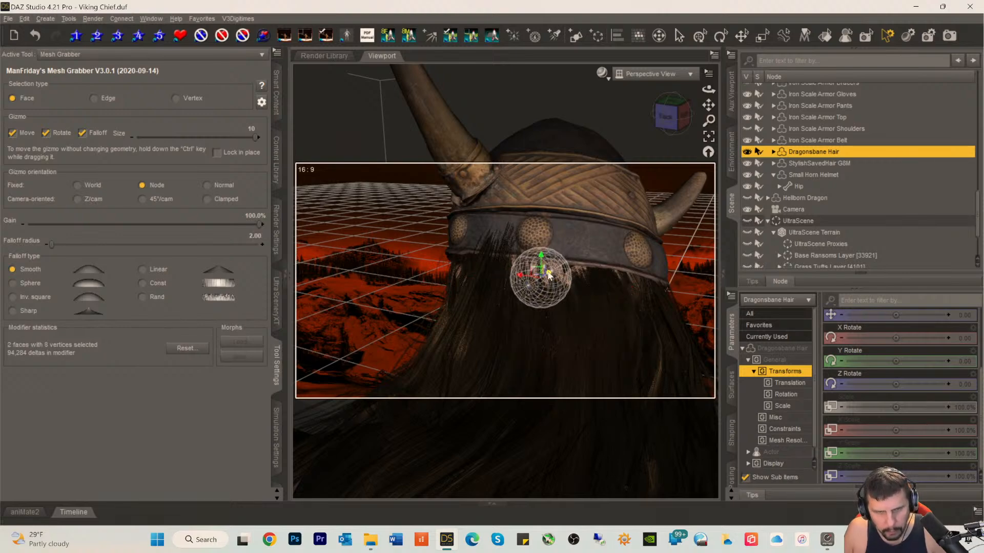
pyautogui.click(573, 275)
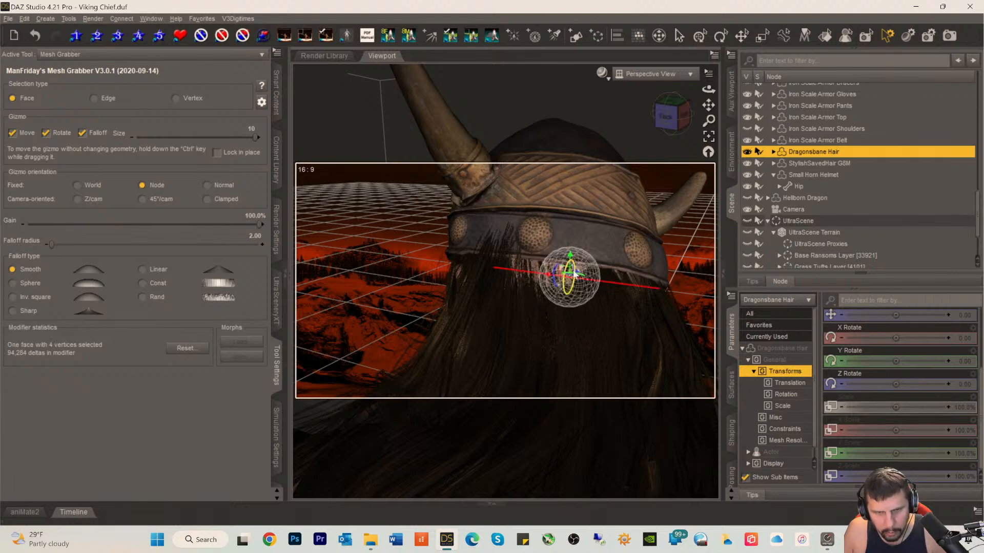
pyautogui.moveTo(548, 277); pyautogui.dragTo(533, 283)
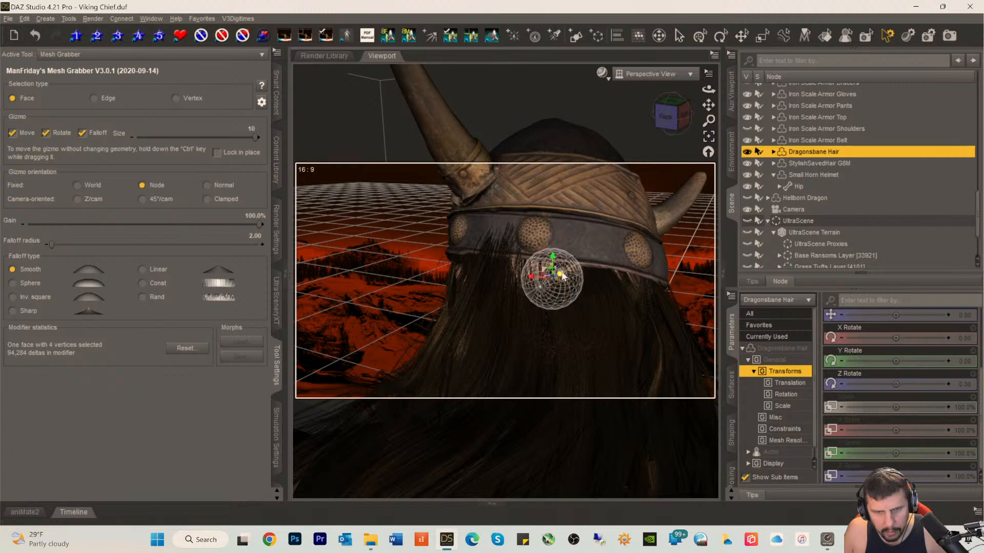
# - Adjust the strands beside the rear stud where they overlap the helmet band, and undo the last move
pyautogui.click(523, 265)
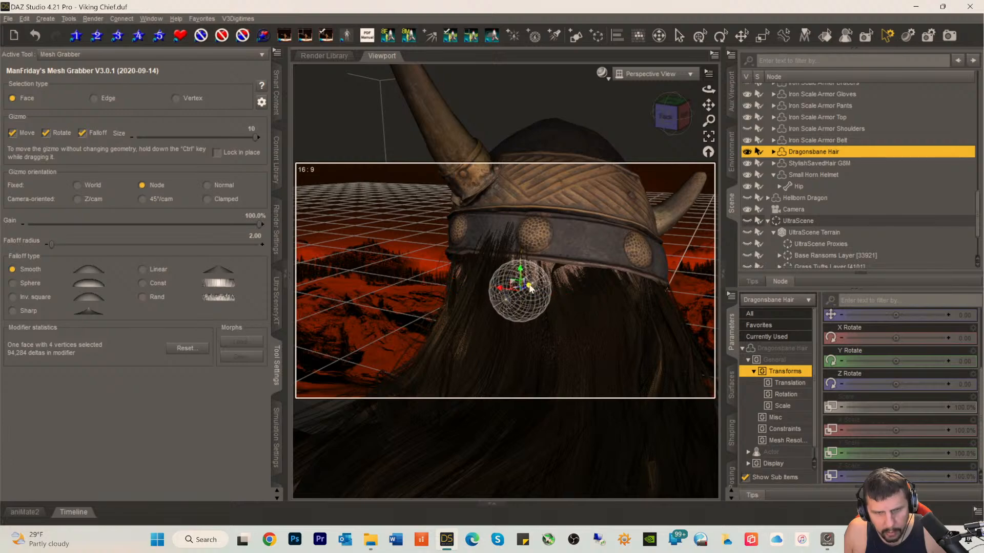
pyautogui.click(502, 249)
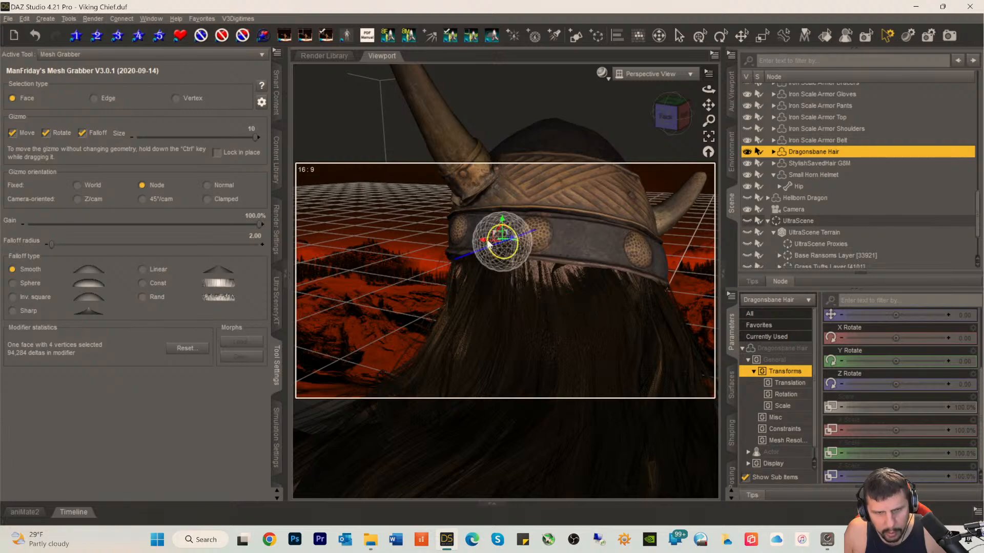
pyautogui.moveTo(483, 240); pyautogui.dragTo(487, 241)
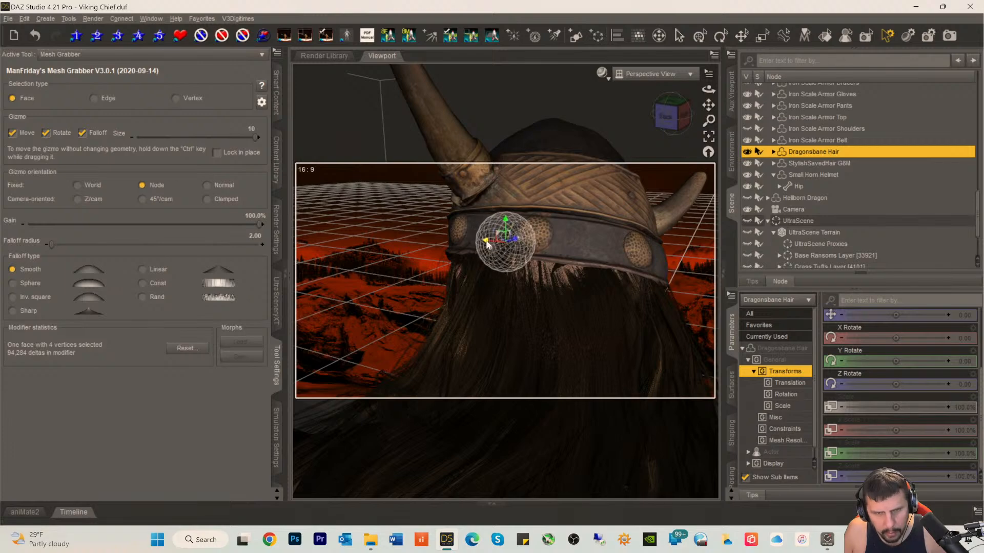
pyautogui.moveTo(668, 108); pyautogui.dragTo(668, 157)
pyautogui.hotkey('ctrl', 'z')
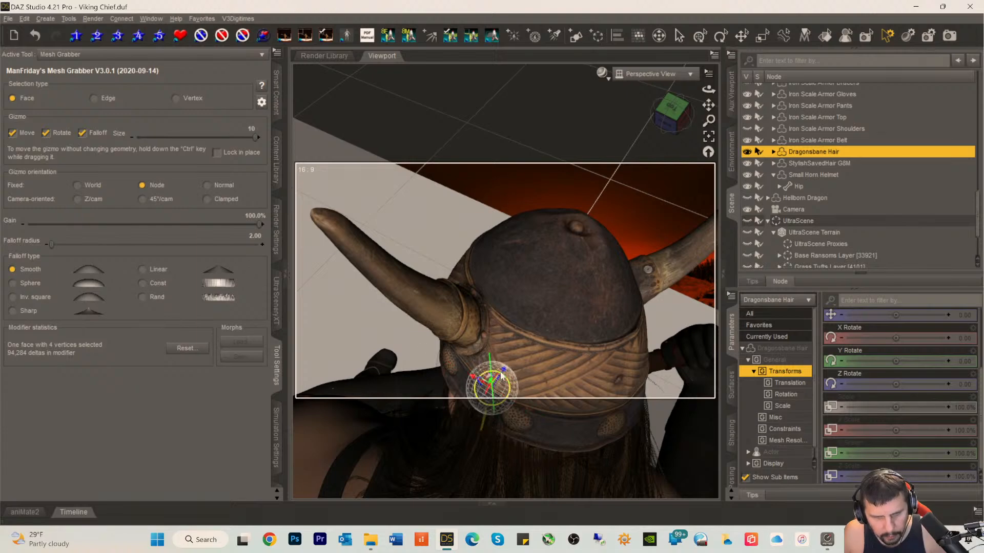
# - Push the strands poking through the band between the left horn and the rear stud inward, toward the head
pyautogui.moveTo(509, 373); pyautogui.dragTo(518, 370)
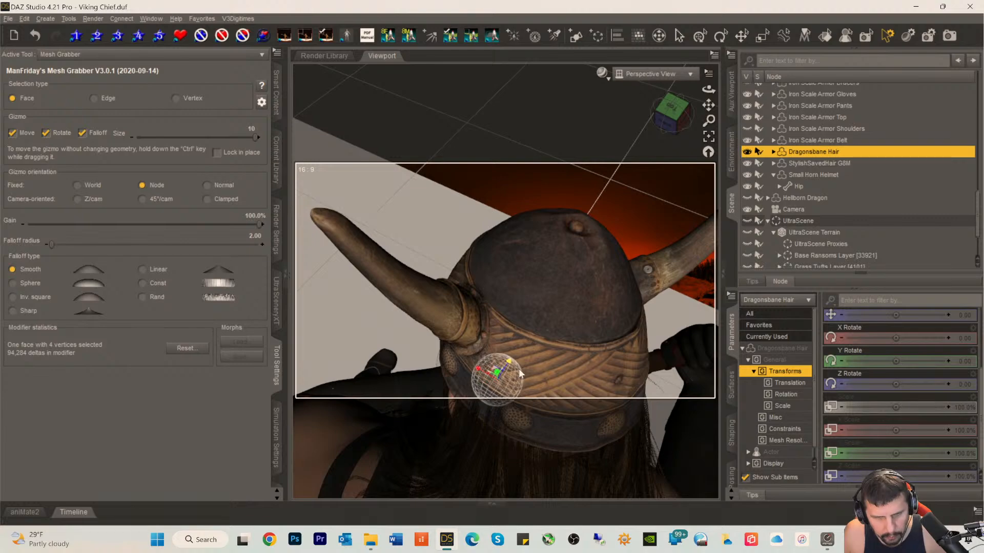
pyautogui.click(477, 419)
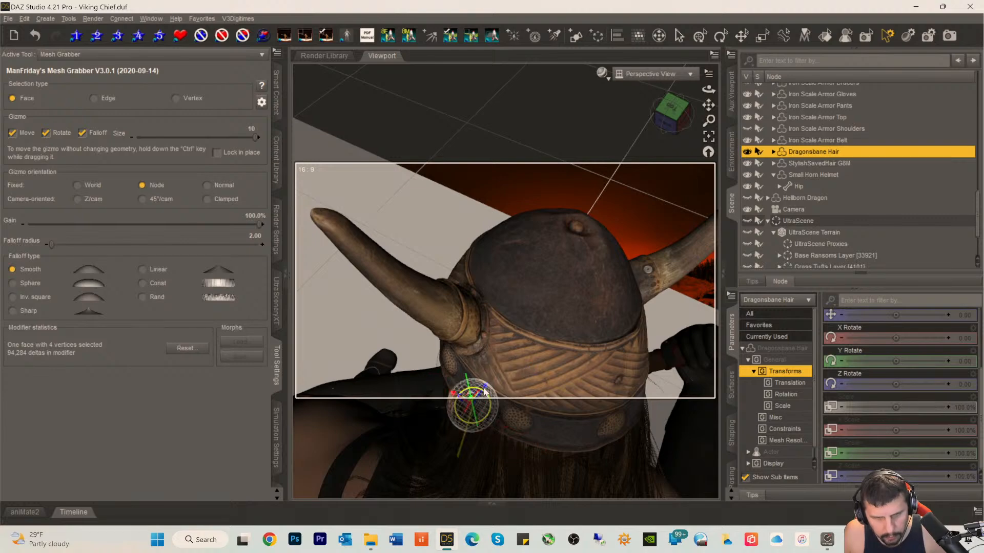
pyautogui.moveTo(485, 392); pyautogui.dragTo(488, 389)
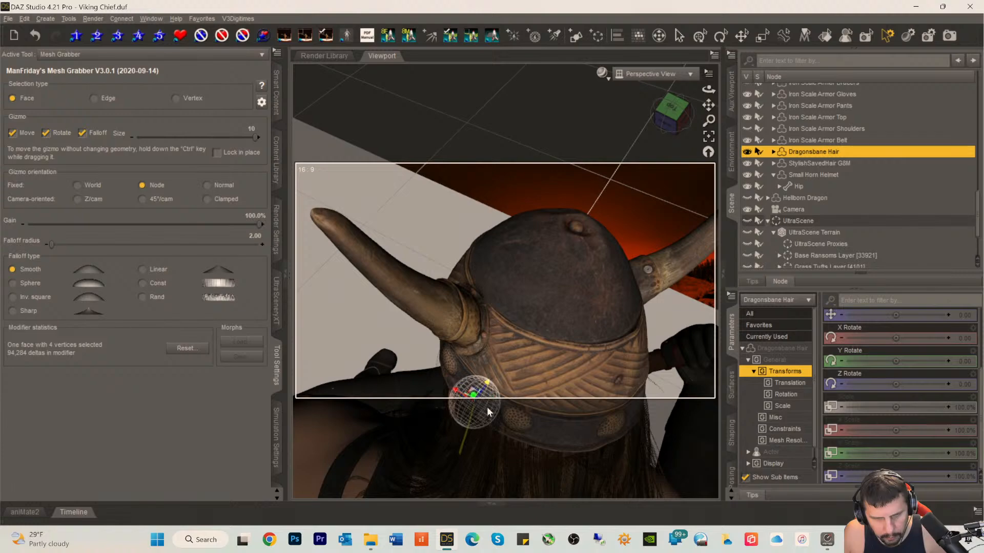
pyautogui.click(506, 389)
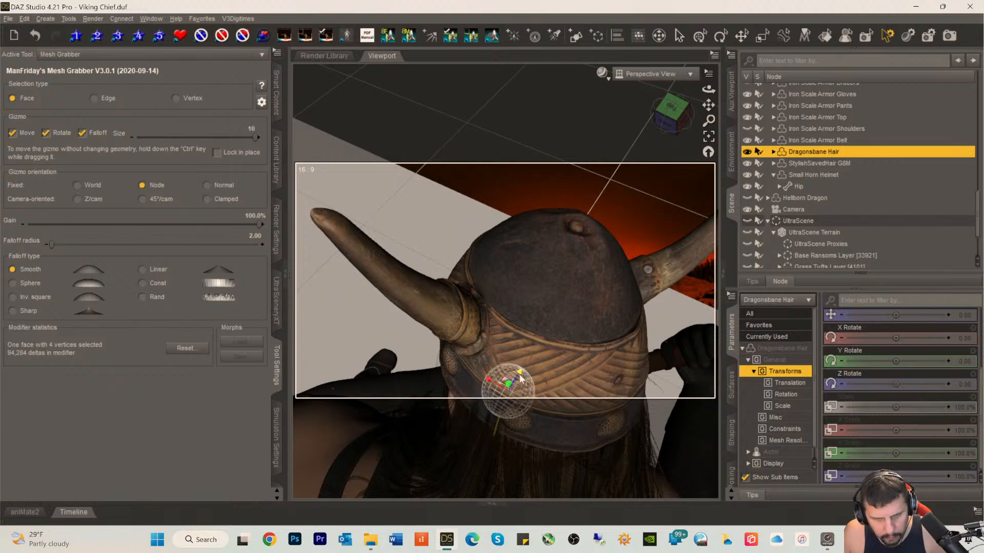
pyautogui.click(490, 428)
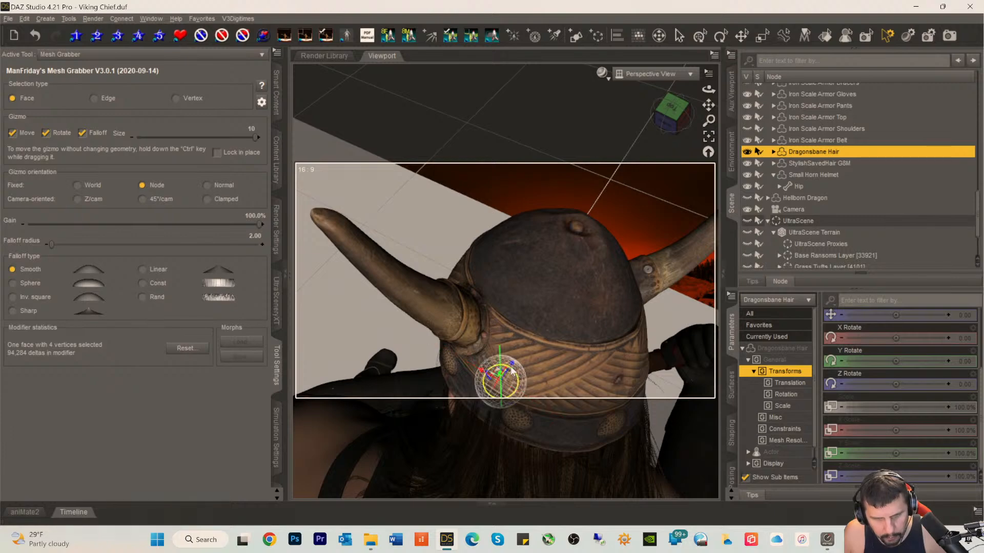
pyautogui.moveTo(512, 364); pyautogui.dragTo(515, 361)
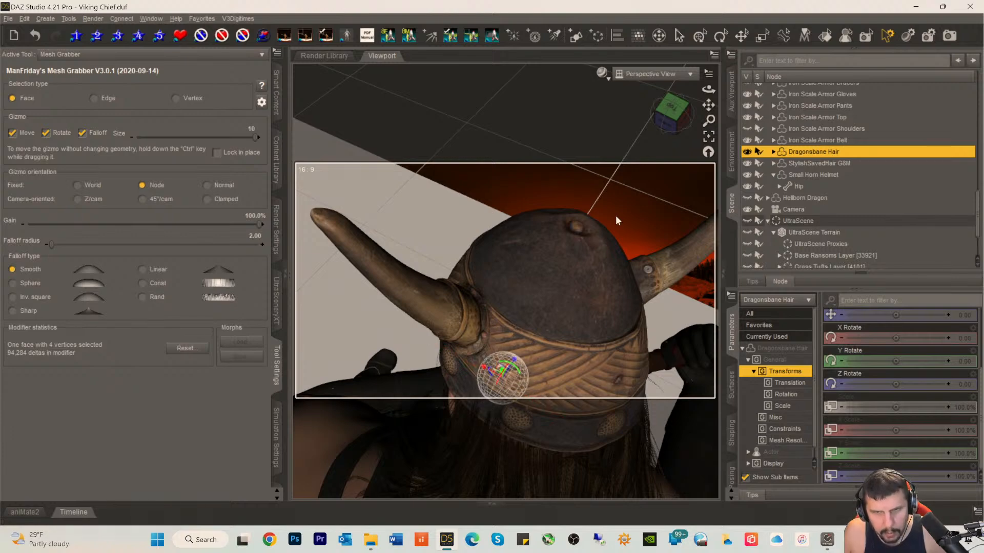
# - Nudge the long hair strand hanging just below the rear stud slightly outward from the head
pyautogui.click(666, 122)
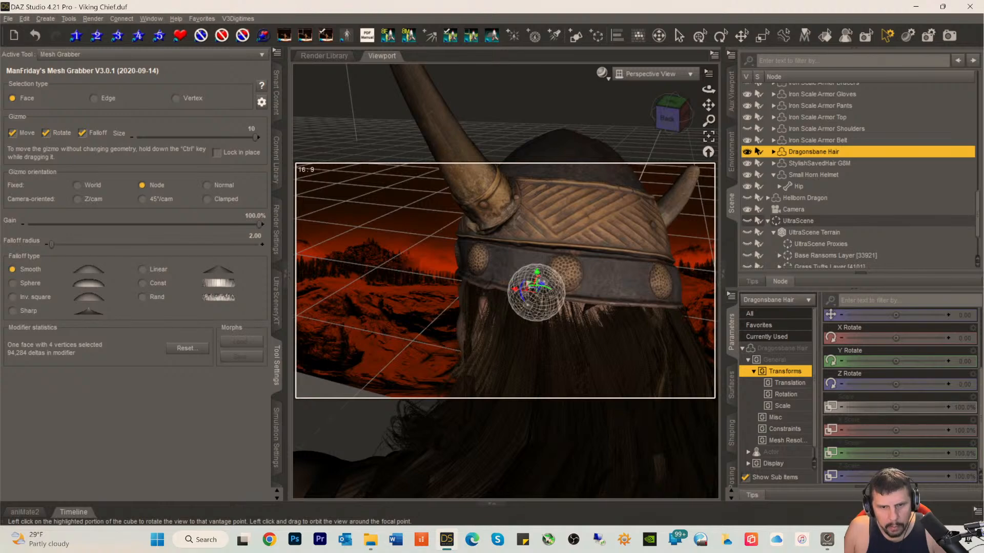
pyautogui.click(583, 313)
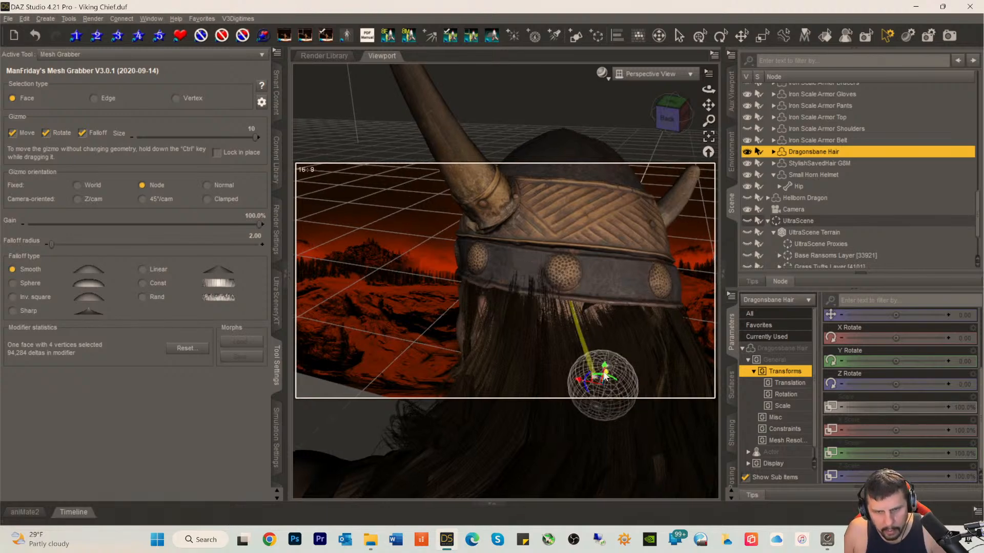
pyautogui.moveTo(607, 373); pyautogui.dragTo(608, 375)
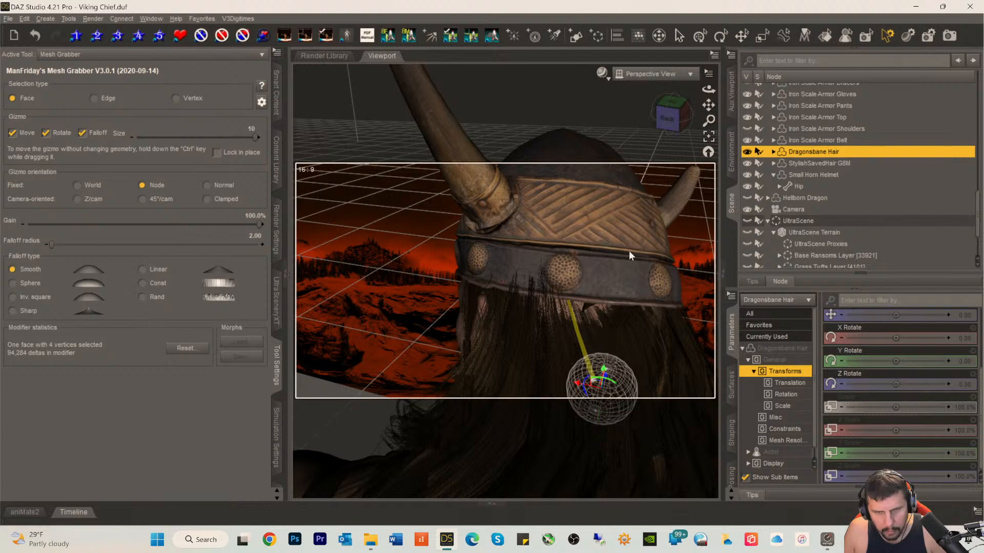
# - Set the falloff radius to 6 and push the hair behind the left ear slightly inward under the band
pyautogui.click(676, 114)
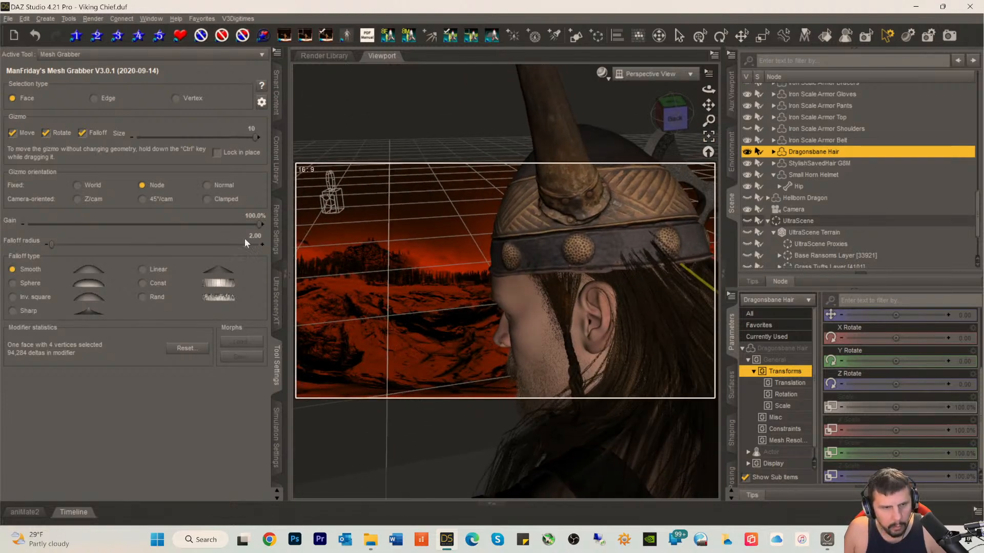
pyautogui.click(254, 236)
pyautogui.write('6')
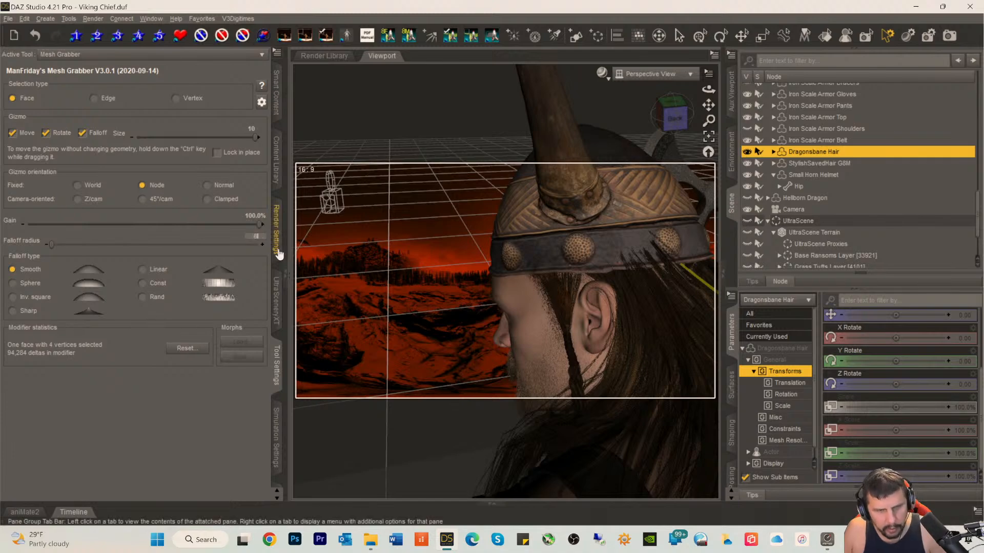
pyautogui.press('Return')
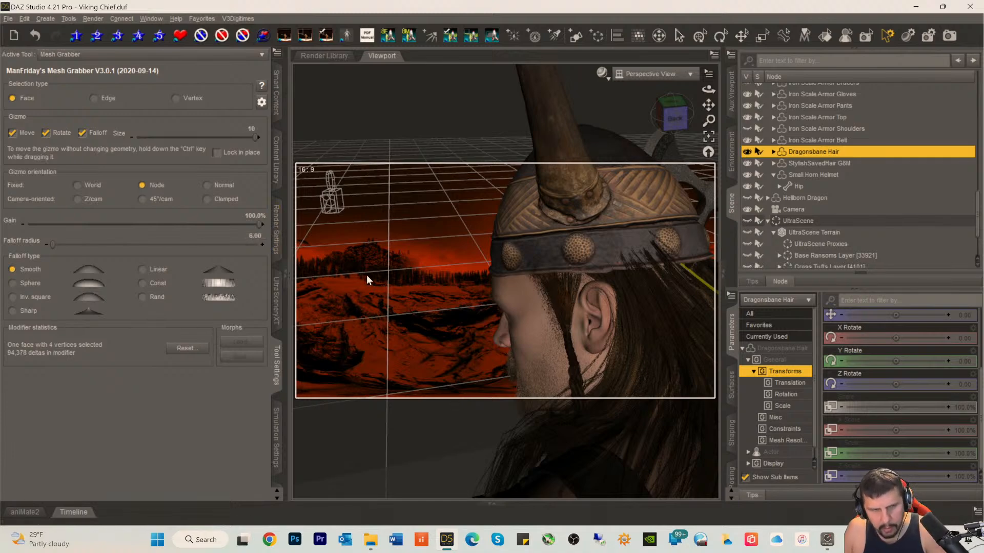
pyautogui.scroll(-3, 647, 254)
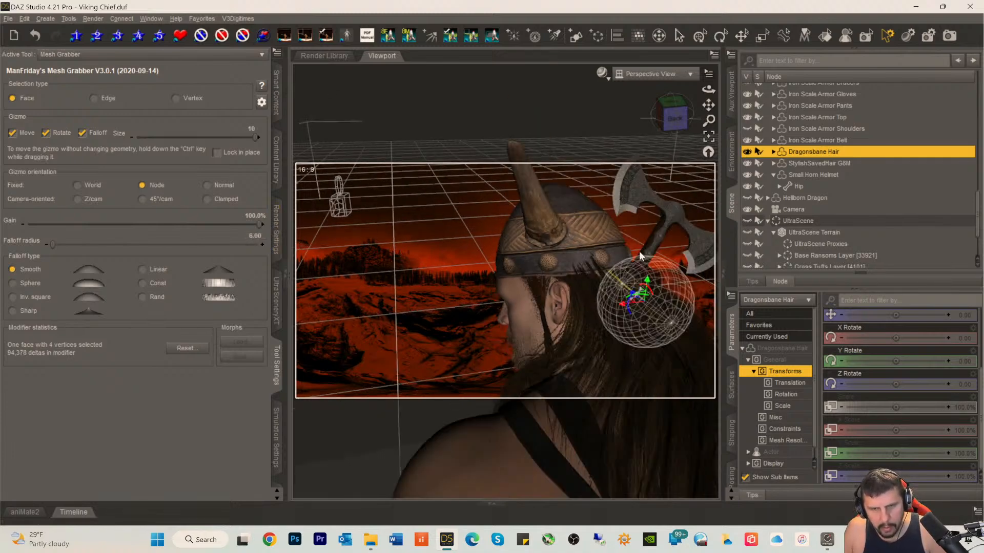
pyautogui.click(594, 272)
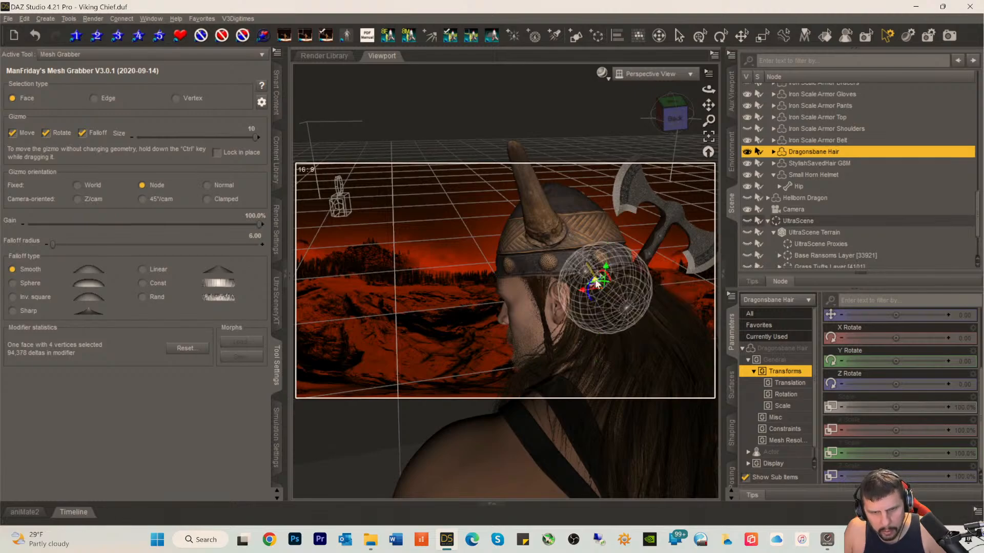
pyautogui.moveTo(678, 132); pyautogui.dragTo(666, 164)
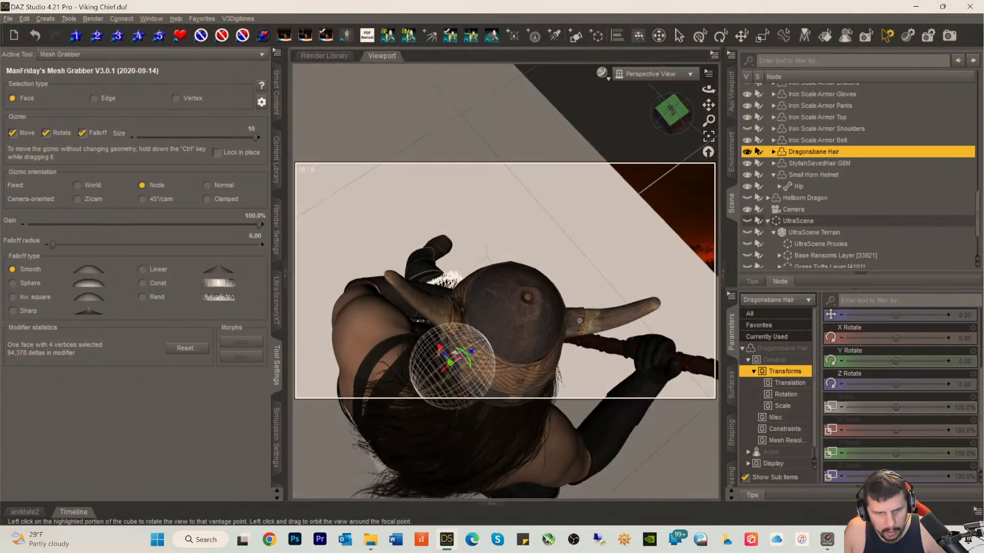
pyautogui.moveTo(472, 352); pyautogui.dragTo(475, 351)
# - Reposition the strands under the rear stud with the wider falloff, lowering the hair slightly along the band's lower edge
pyautogui.moveTo(671, 119); pyautogui.dragTo(664, 71)
pyautogui.click(582, 334)
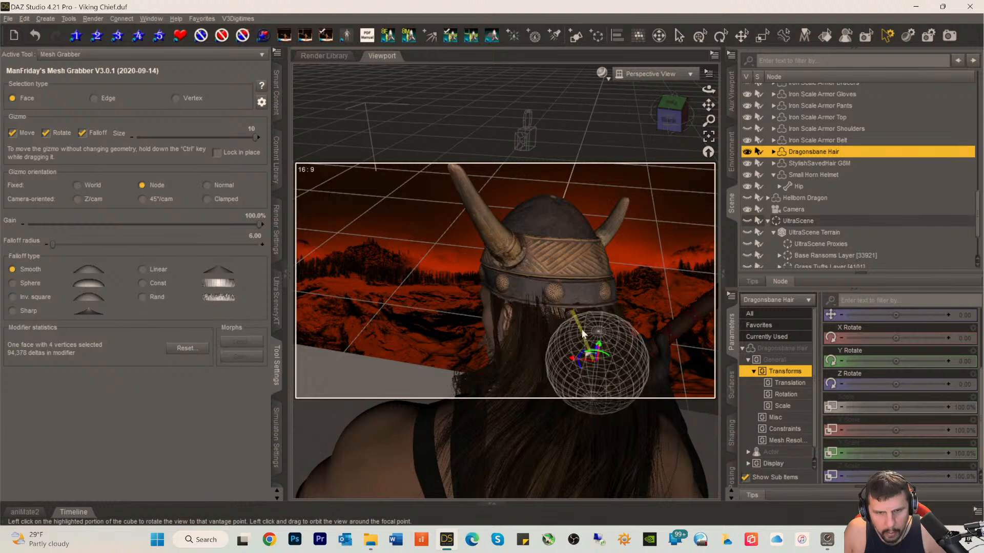
pyautogui.click(561, 312)
pyautogui.click(552, 311)
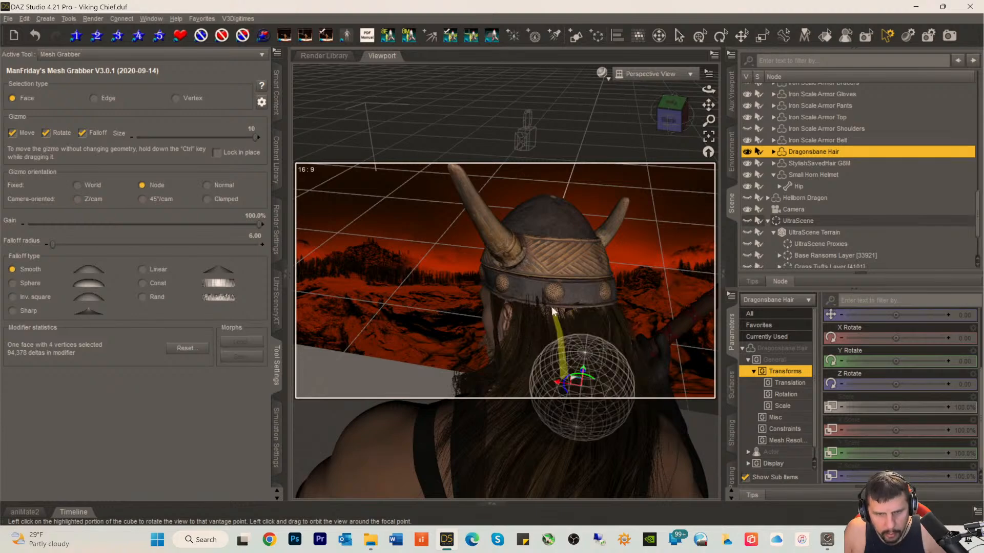
pyautogui.click(561, 297)
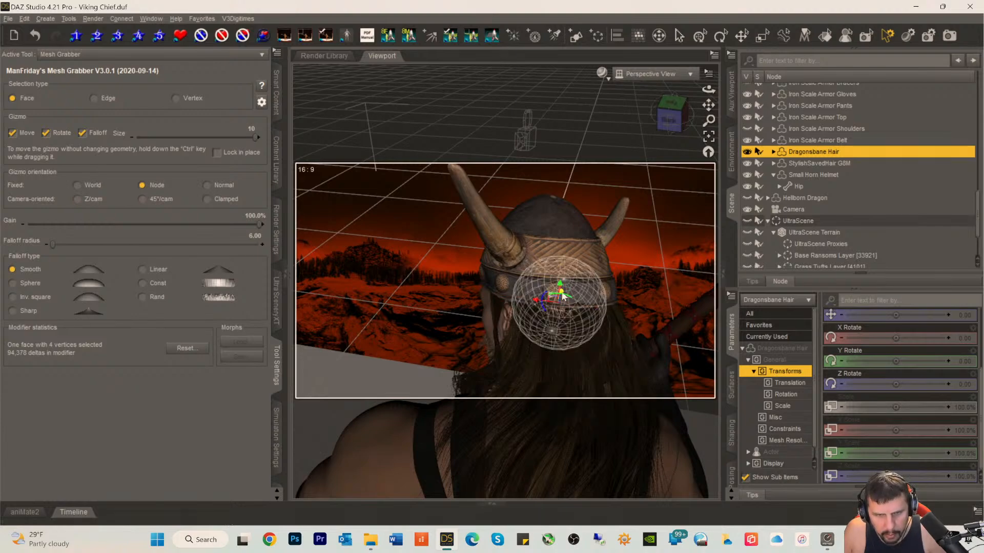
pyautogui.moveTo(562, 293); pyautogui.dragTo(562, 297)
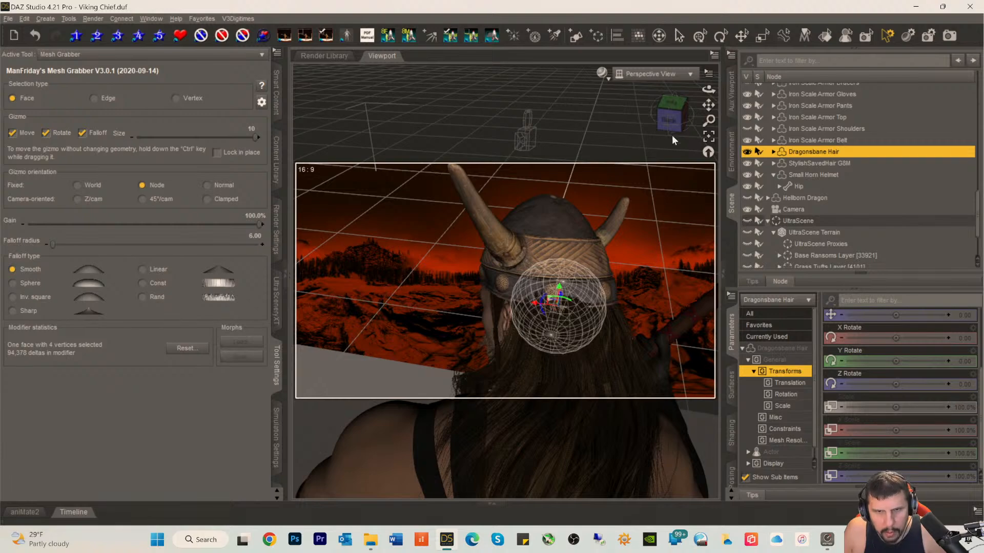
pyautogui.click(589, 351)
pyautogui.click(552, 309)
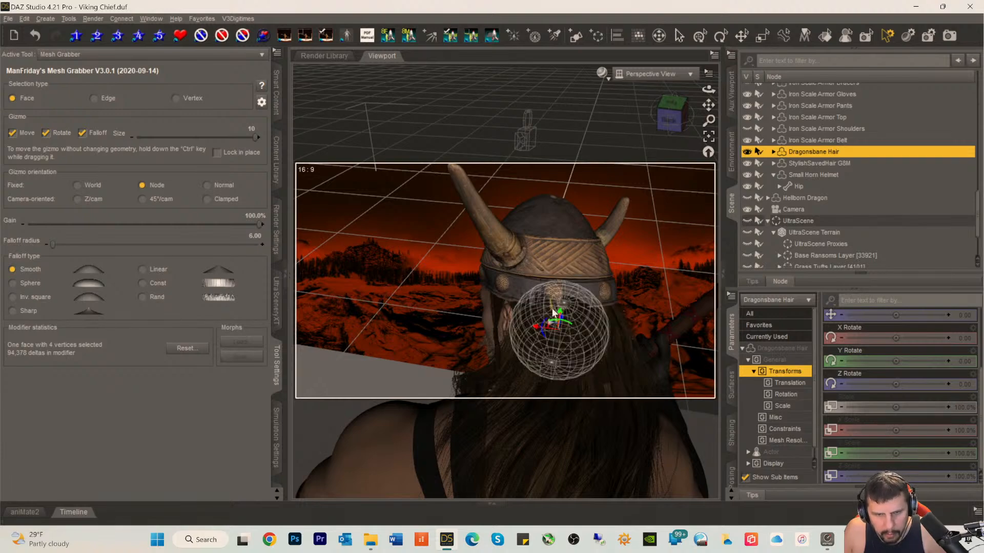
pyautogui.moveTo(562, 318); pyautogui.dragTo(561, 322)
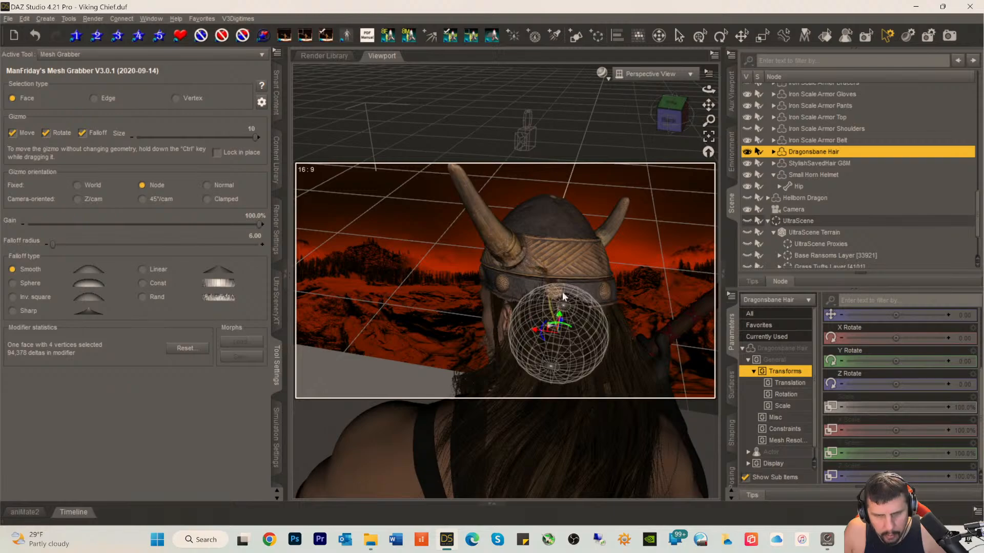
# - Raise the Dragonsbane Hair at the back of the head up under the helmet band beside the left rear stud
pyautogui.moveTo(673, 112); pyautogui.dragTo(708, 103)
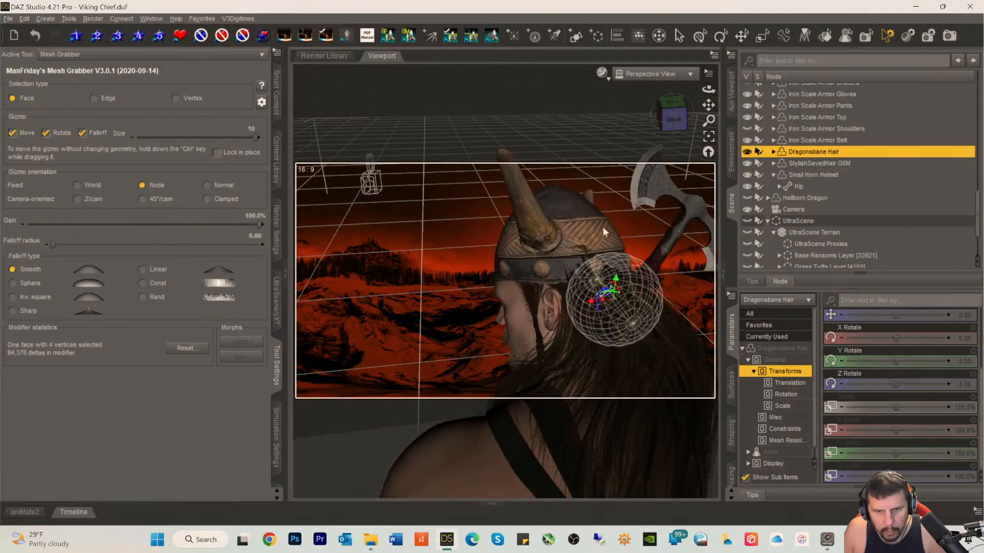
pyautogui.click(609, 267)
pyautogui.click(575, 342)
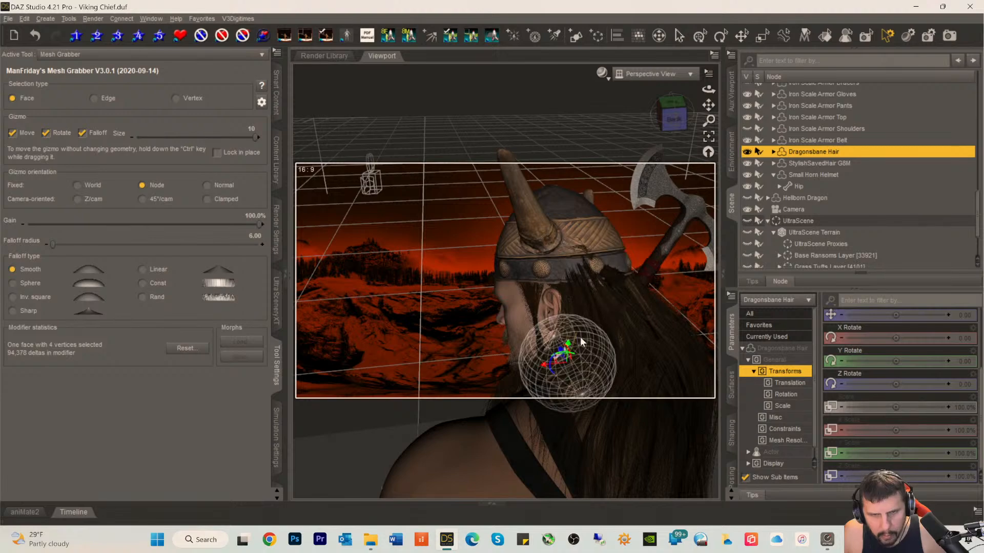
pyautogui.click(613, 278)
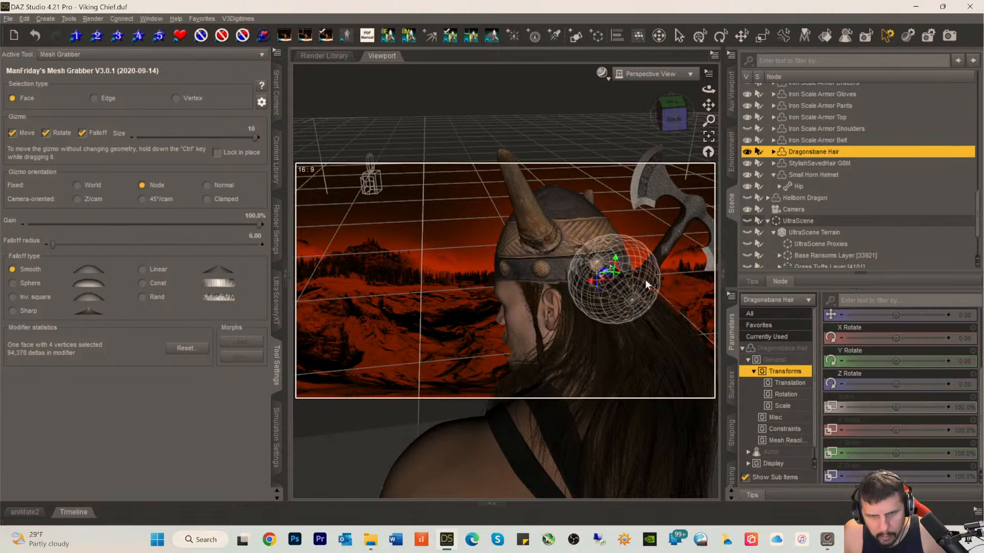
pyautogui.scroll(-3, 623, 315)
pyautogui.scroll(4, 615, 319)
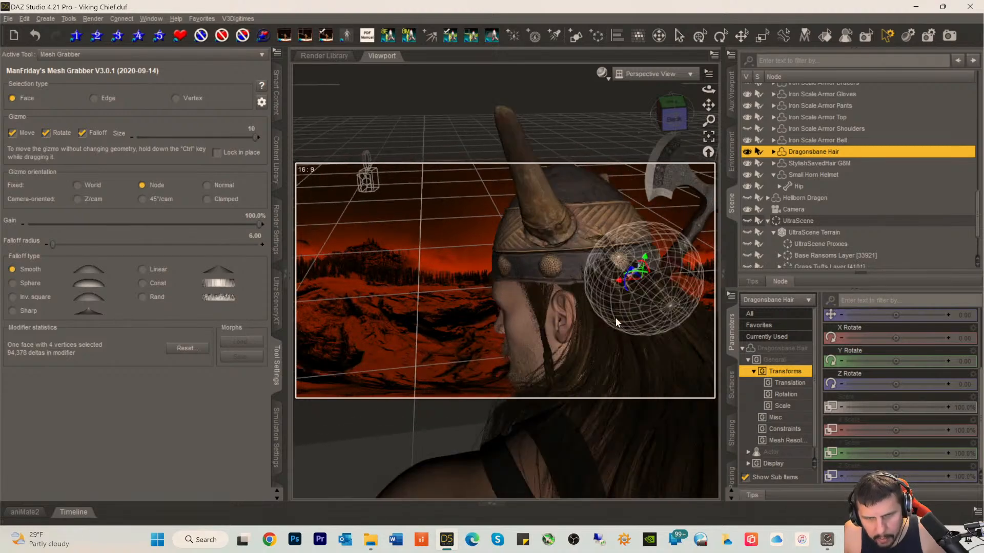
pyautogui.click(679, 130)
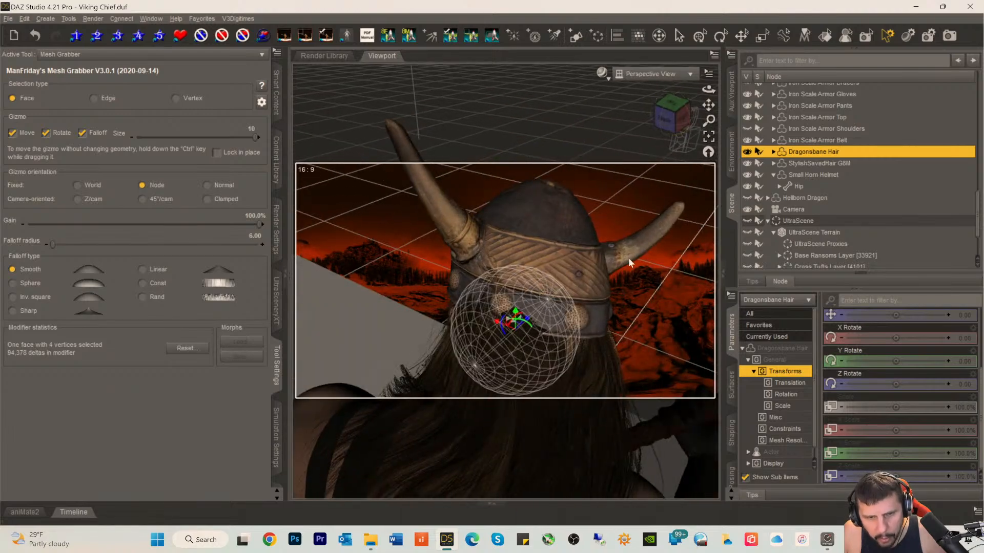
pyautogui.scroll(3, 629, 262)
pyautogui.scroll(-3, 592, 346)
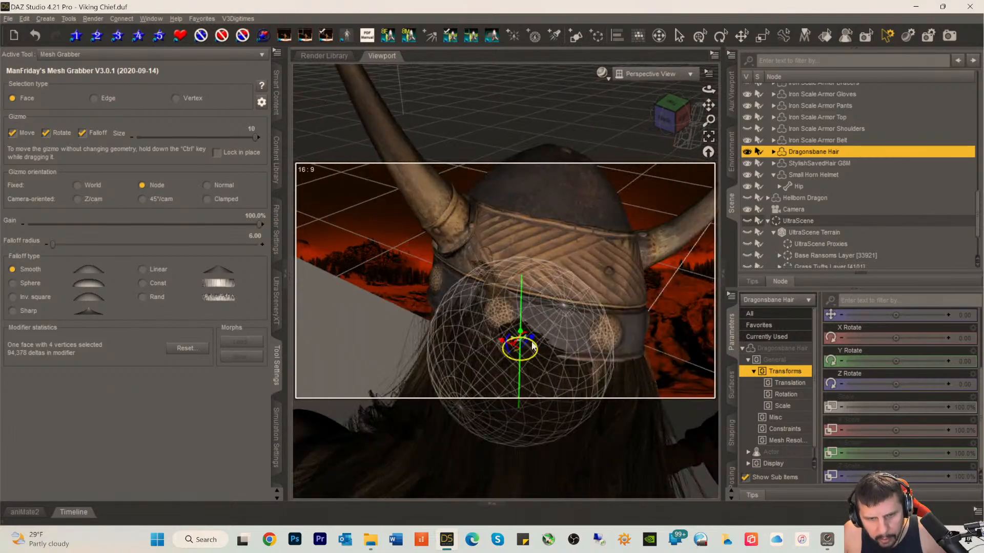
pyautogui.moveTo(532, 339); pyautogui.dragTo(575, 356)
pyautogui.moveTo(529, 319)
pyautogui.mouseDown()
pyautogui.moveTo(534, 309)
pyautogui.moveTo(543, 316)
pyautogui.mouseUp()
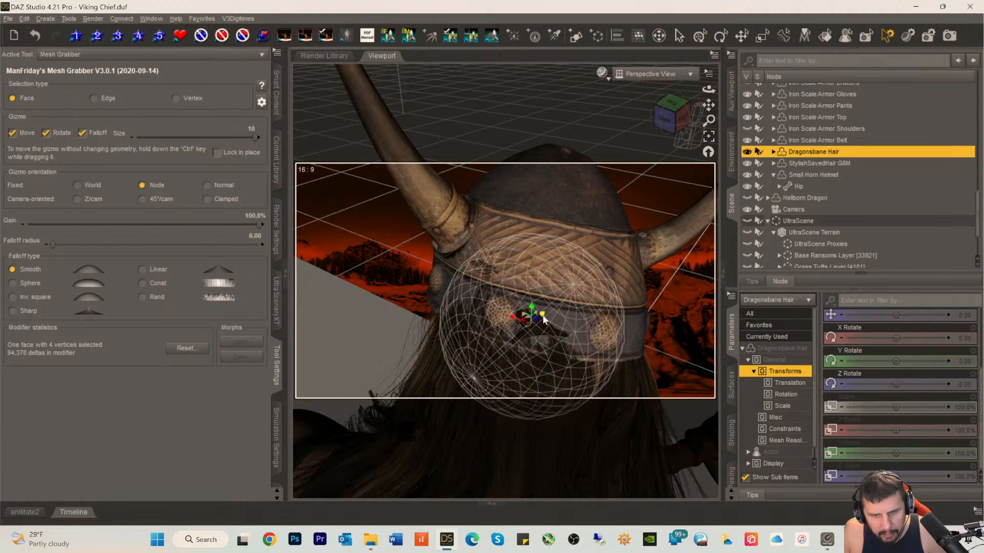
# - On the Small Horn Helmet, pull the band around the left rear stud outward over the hair
pyautogui.click(803, 175)
pyautogui.click(498, 314)
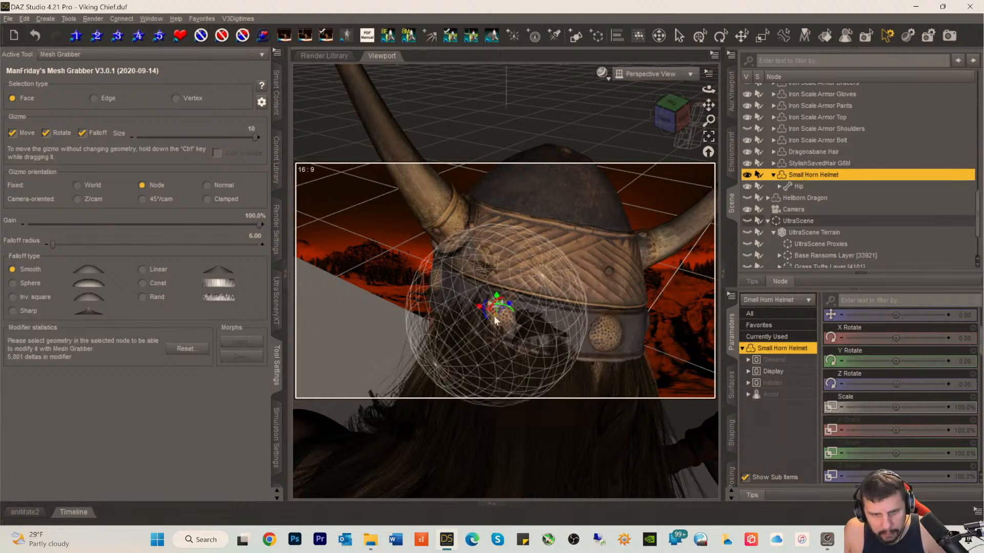
pyautogui.moveTo(510, 306); pyautogui.dragTo(488, 297)
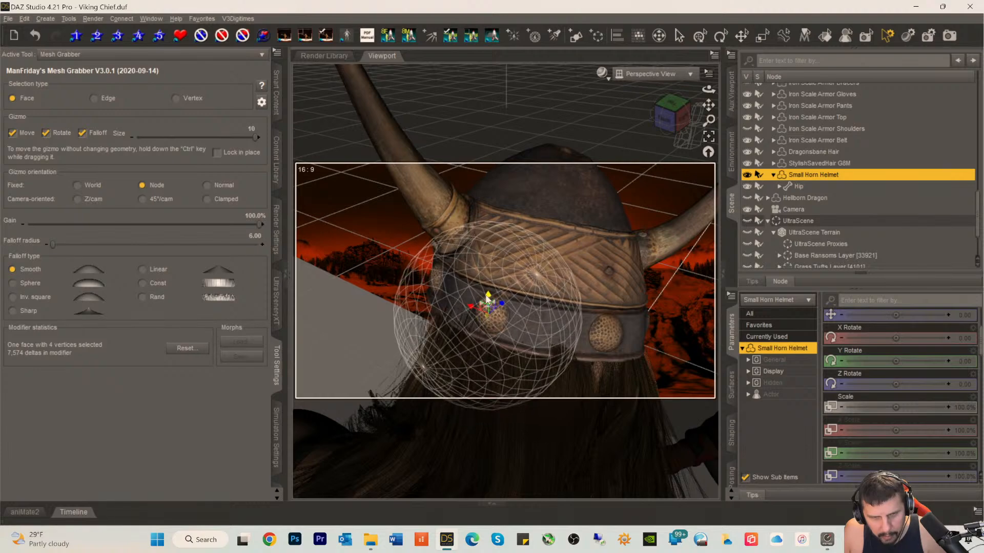
# - Move the helmet band between the two rear studs slightly outward and upward to cover the hair beneath it
pyautogui.click(562, 337)
pyautogui.moveTo(575, 335); pyautogui.dragTo(572, 341)
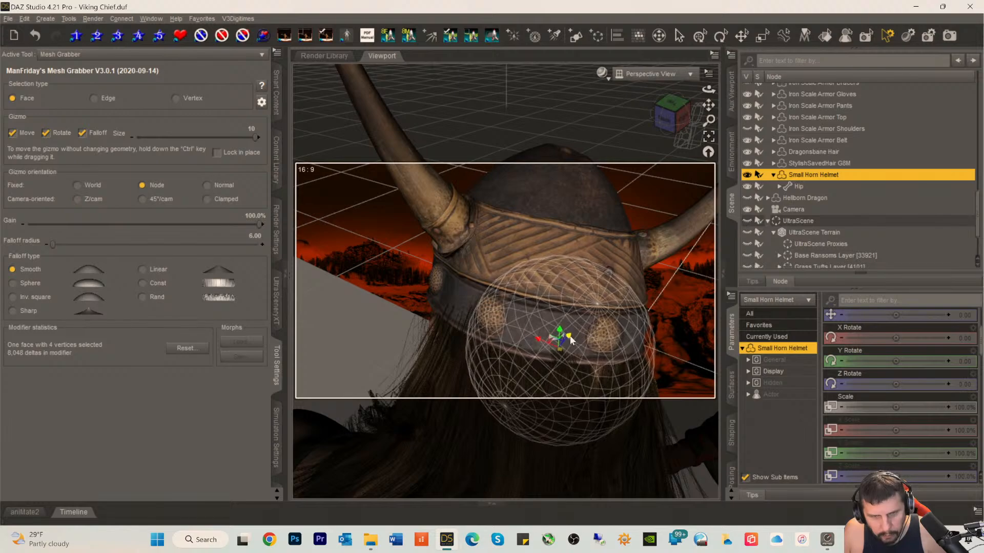
pyautogui.click(682, 118)
pyautogui.moveTo(681, 118)
pyautogui.mouseDown()
pyautogui.moveTo(650, 110)
pyautogui.moveTo(690, 117)
pyautogui.moveTo(665, 123)
pyautogui.mouseUp()
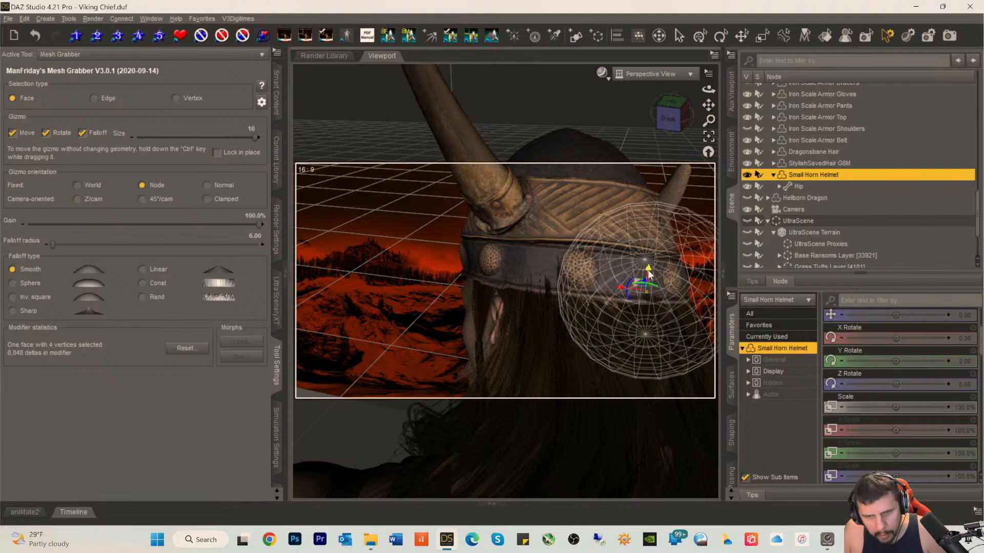
pyautogui.moveTo(643, 284); pyautogui.dragTo(643, 279)
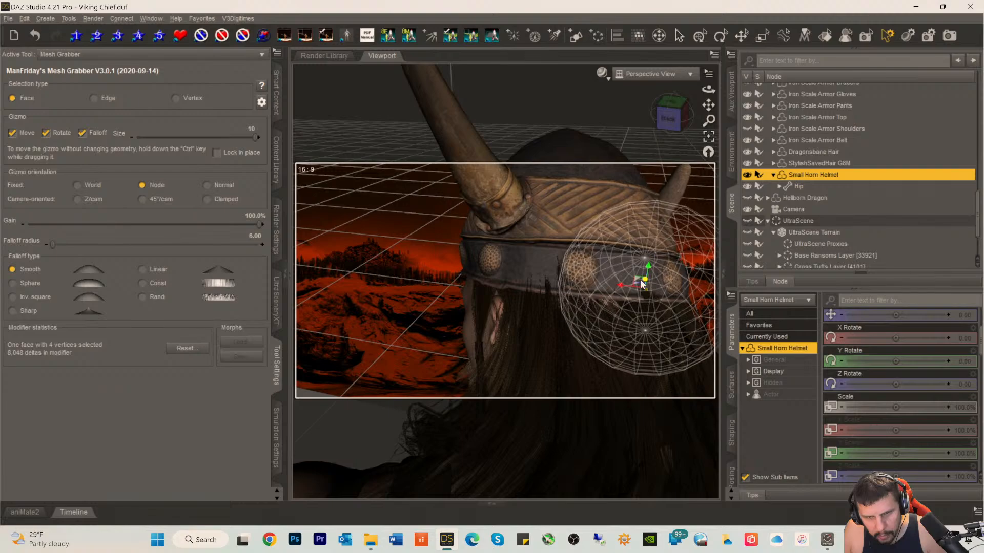
# - Shift the Dragonsbane Hair strands below the right rear stud sideways toward the middle of the head's back
pyautogui.moveTo(675, 117); pyautogui.dragTo(620, 105)
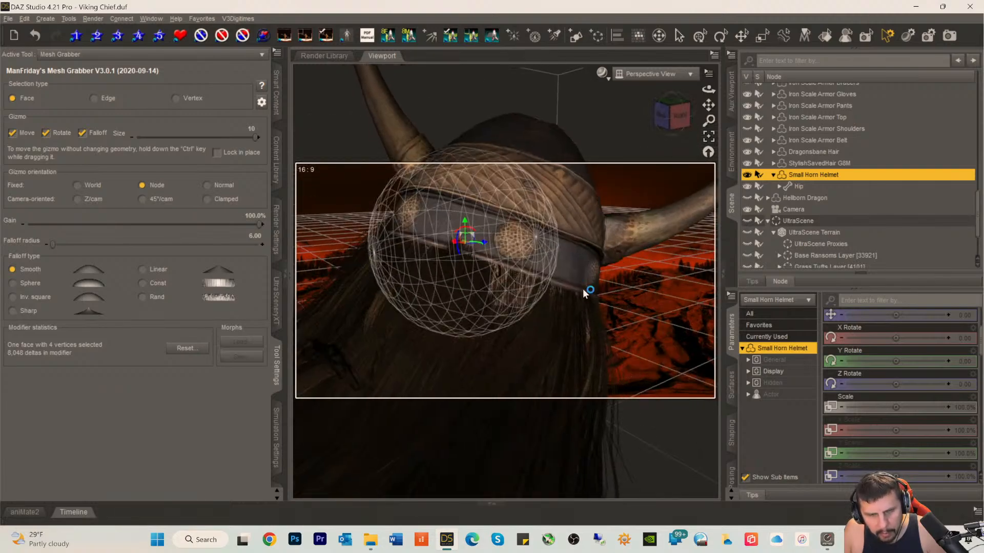
pyautogui.click(812, 152)
pyautogui.click(513, 295)
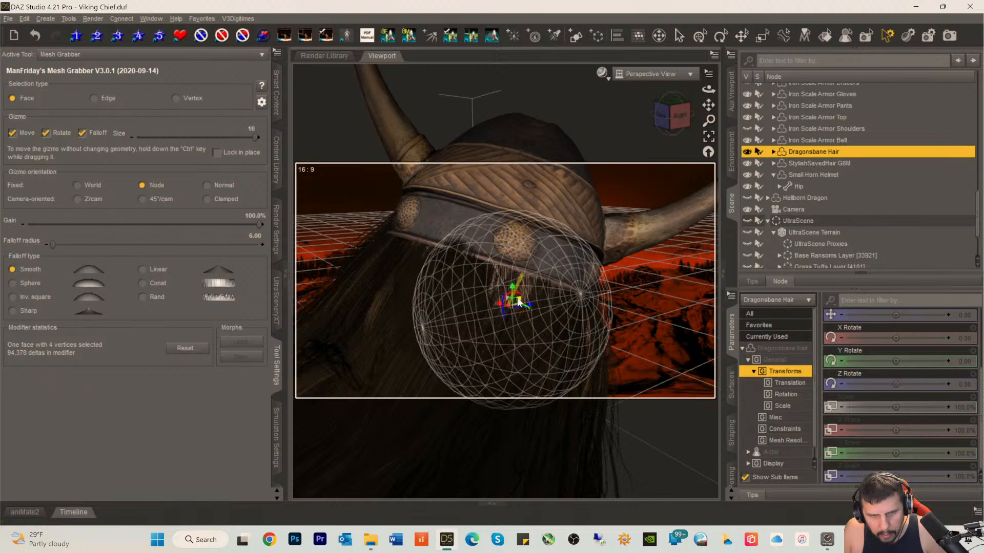
pyautogui.moveTo(529, 305); pyautogui.dragTo(485, 312)
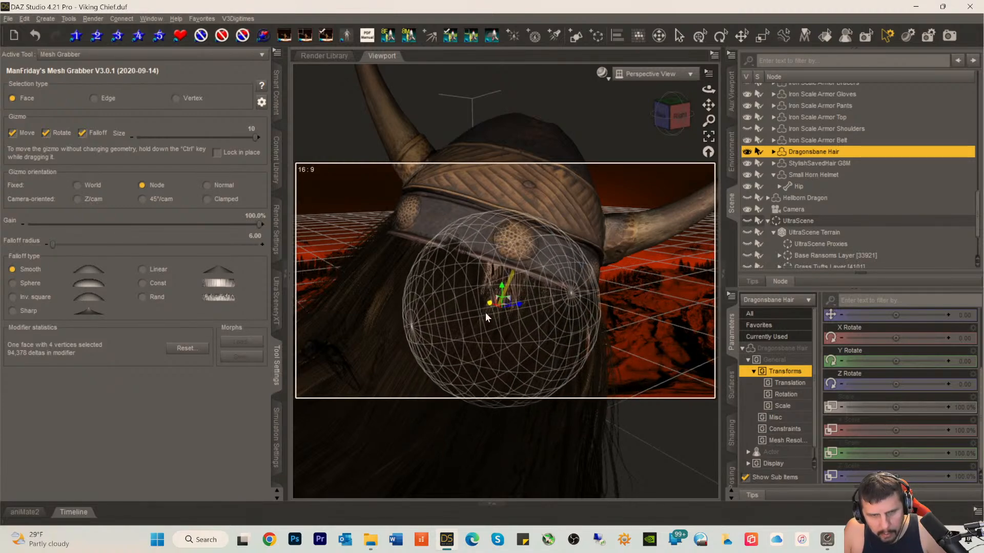
# - Set the falloff radius to 4 and reposition the strands over the scalp gap below the right rear stud
pyautogui.click(253, 236)
pyautogui.write('4')
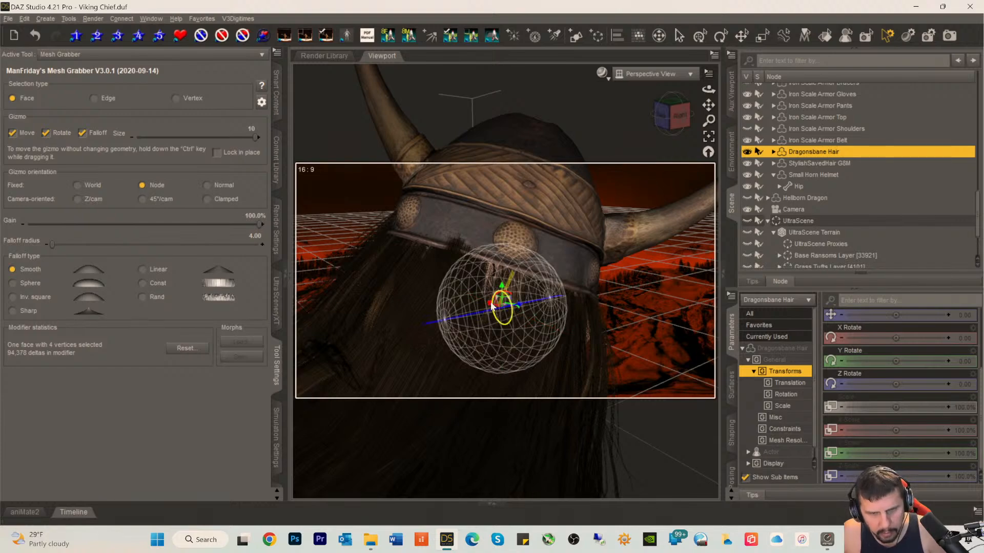
pyautogui.moveTo(490, 303); pyautogui.dragTo(517, 309)
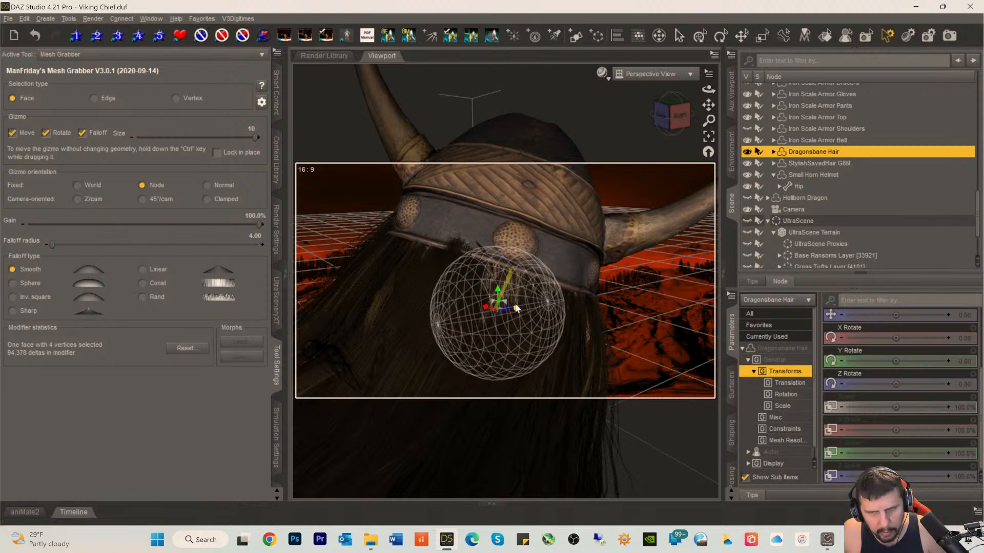
# - Hide the Dragonsbane Hair to expose the short StylishSavedHair G8M at the back of the head
pyautogui.click(817, 165)
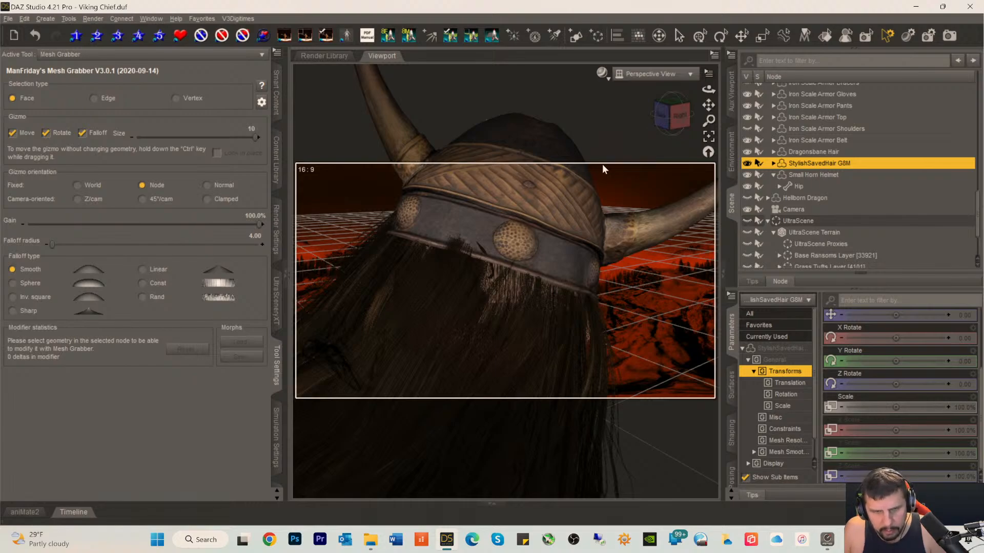
pyautogui.click(676, 113)
pyautogui.moveTo(671, 113); pyautogui.dragTo(701, 118)
pyautogui.click(807, 152)
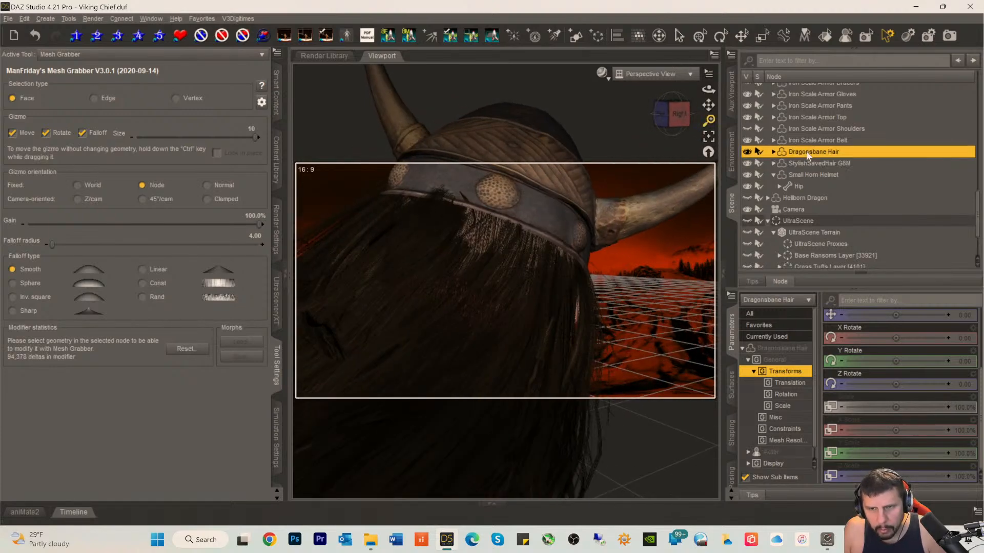
pyautogui.click(749, 152)
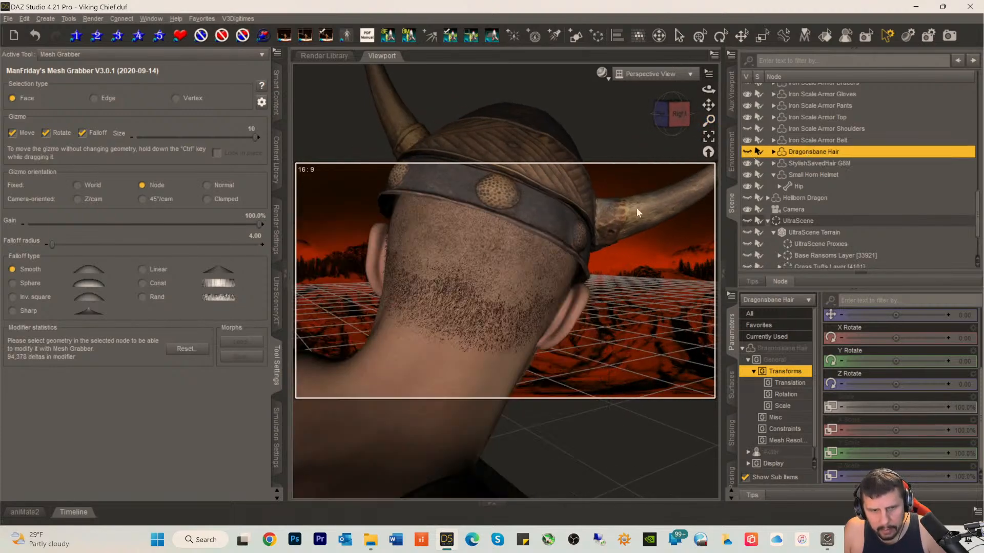
# - Set the falloff radius to 6 and push the StylishSavedHair G8M inward at the centre of the back of the head
pyautogui.click(794, 162)
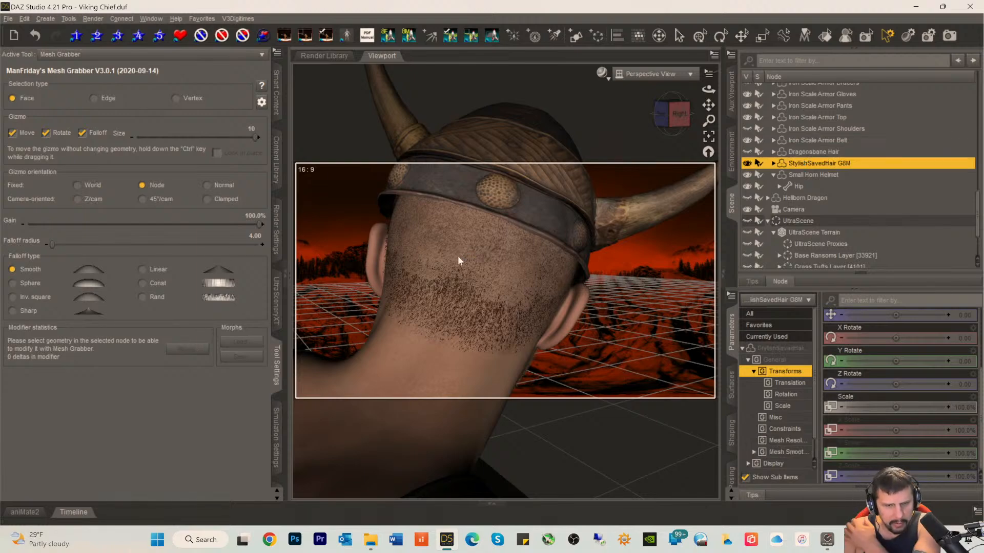
pyautogui.click(254, 236)
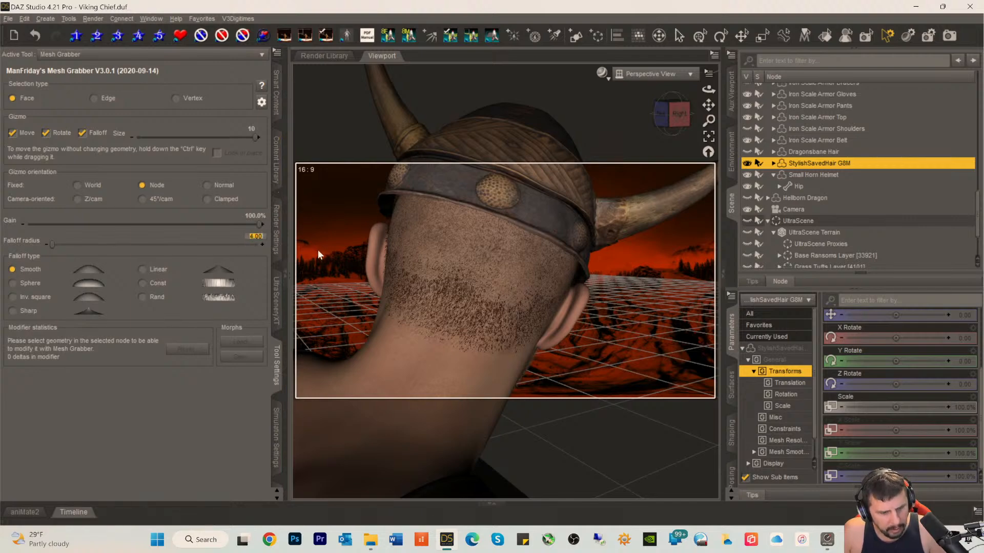
pyautogui.write('6')
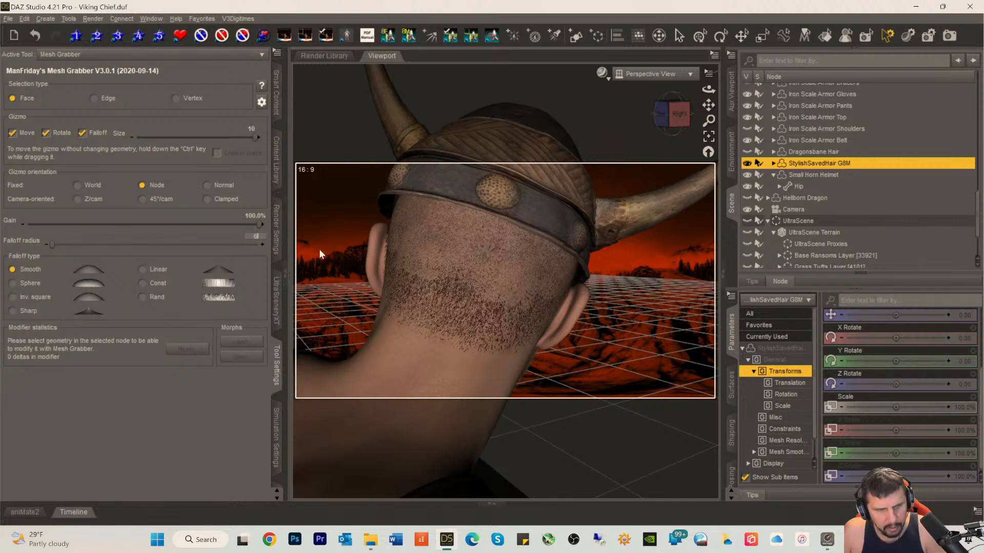
pyautogui.press('Return')
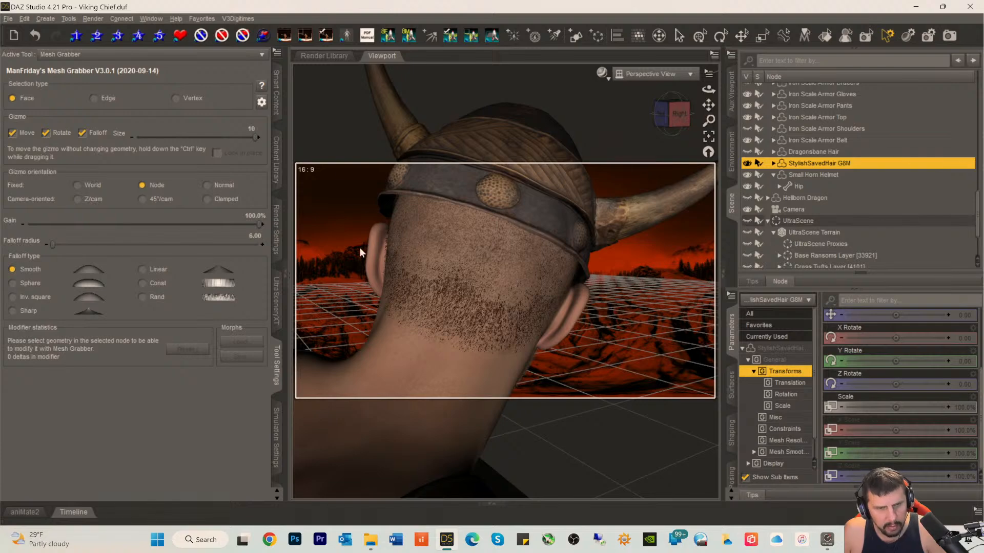
pyautogui.click(476, 256)
pyautogui.moveTo(467, 260); pyautogui.dragTo(467, 262)
pyautogui.moveTo(467, 259); pyautogui.dragTo(471, 259)
# - Push the short hair inward above the right ear and below the band on the rear left of the head
pyautogui.click(562, 274)
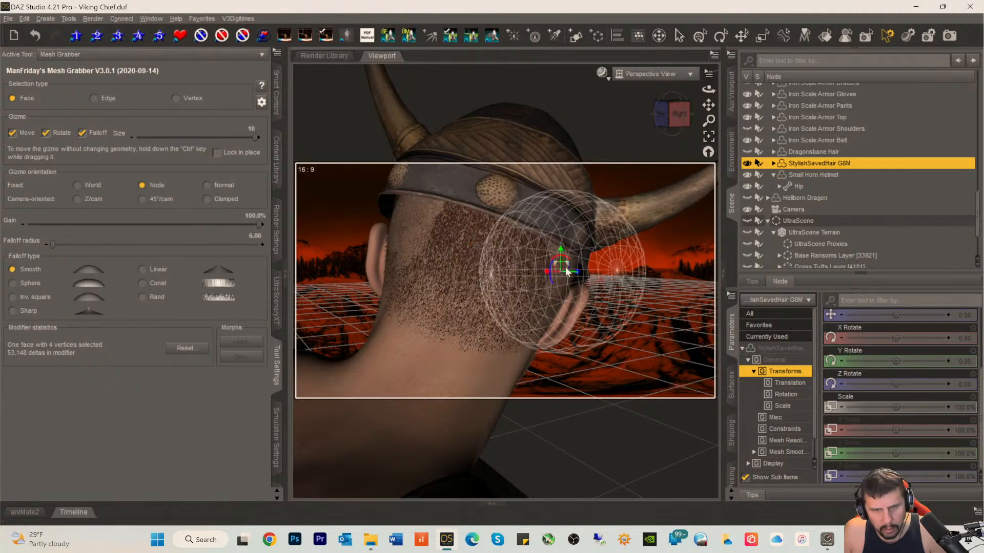
pyautogui.moveTo(579, 275); pyautogui.dragTo(583, 272)
pyautogui.click(413, 219)
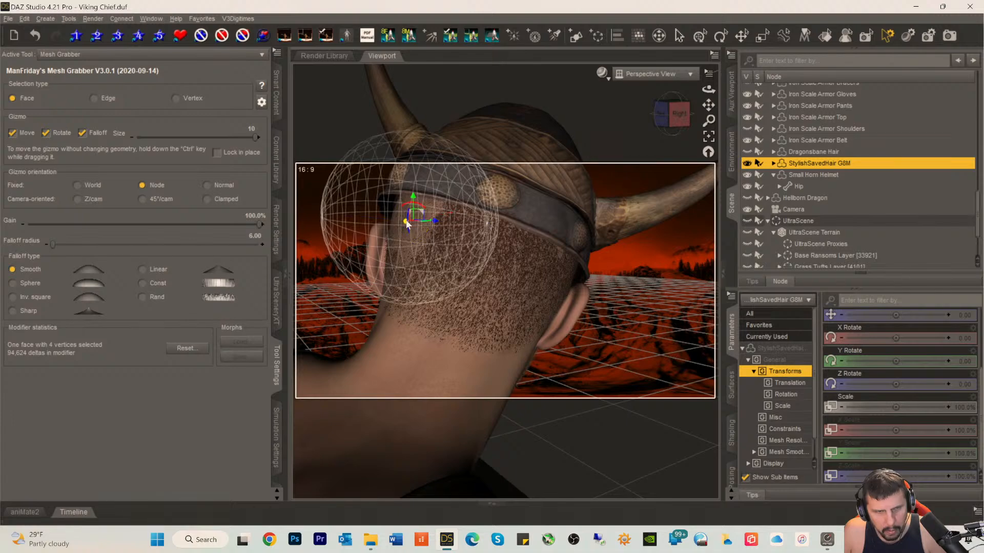
pyautogui.click(410, 223)
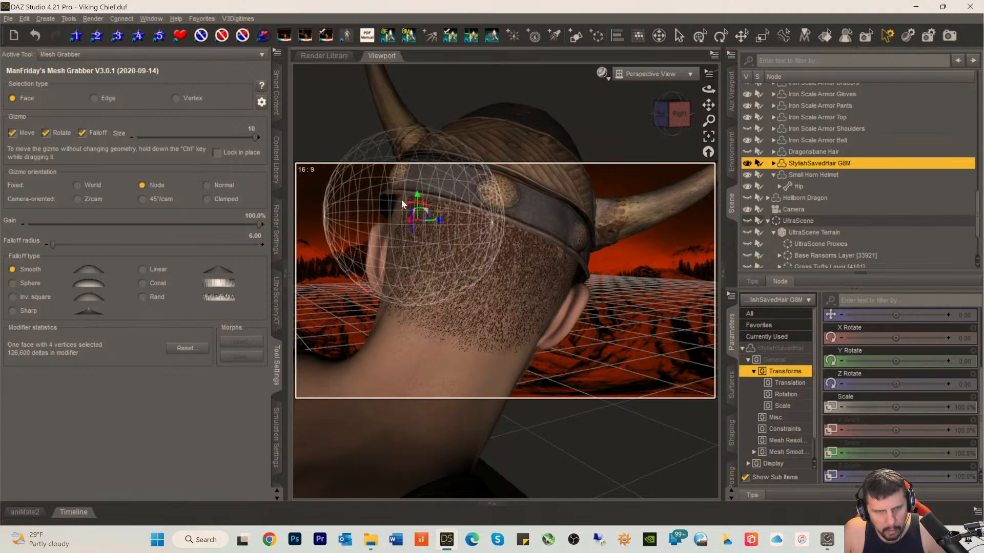
# - Push the short hair just behind the left ear inward toward the skull
pyautogui.click(659, 117)
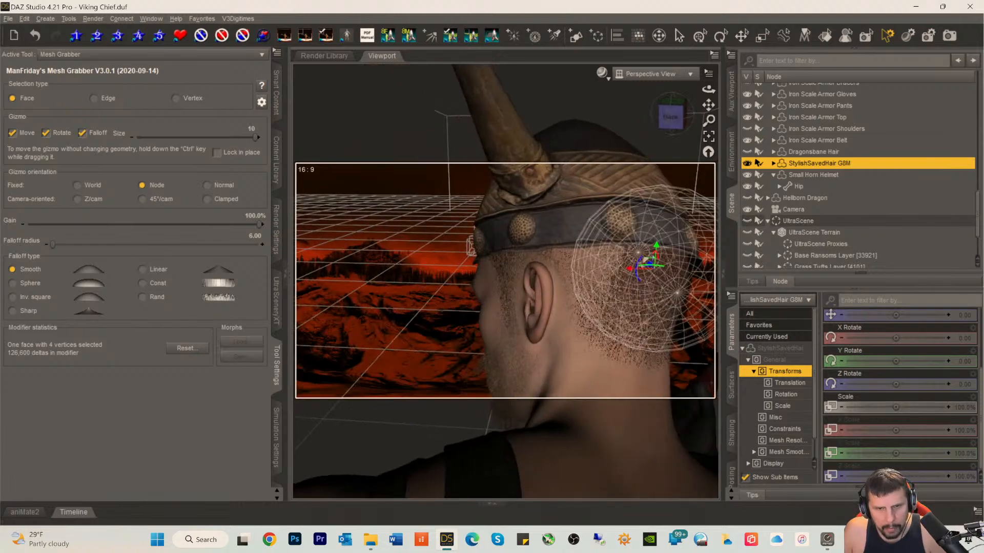
pyautogui.click(578, 270)
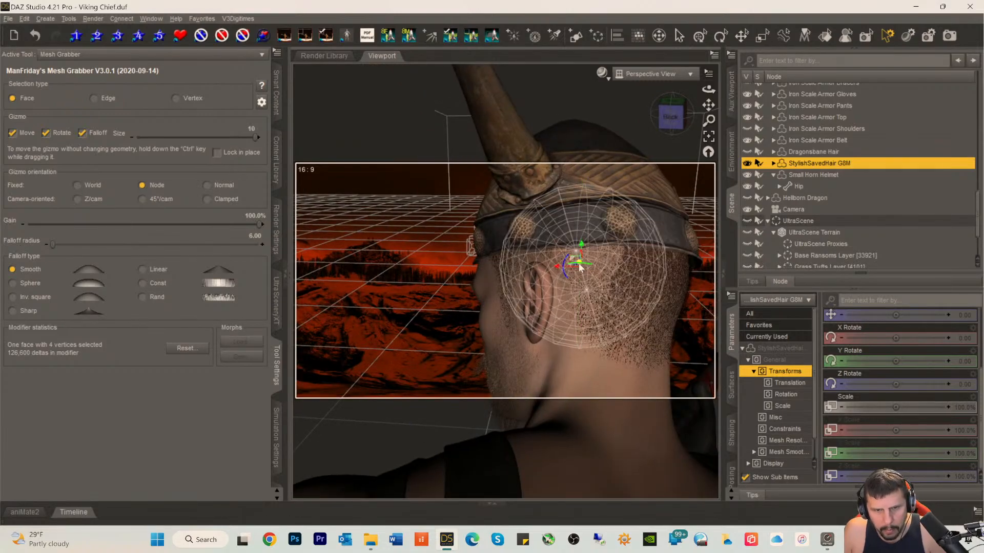
pyautogui.moveTo(578, 267); pyautogui.dragTo(577, 270)
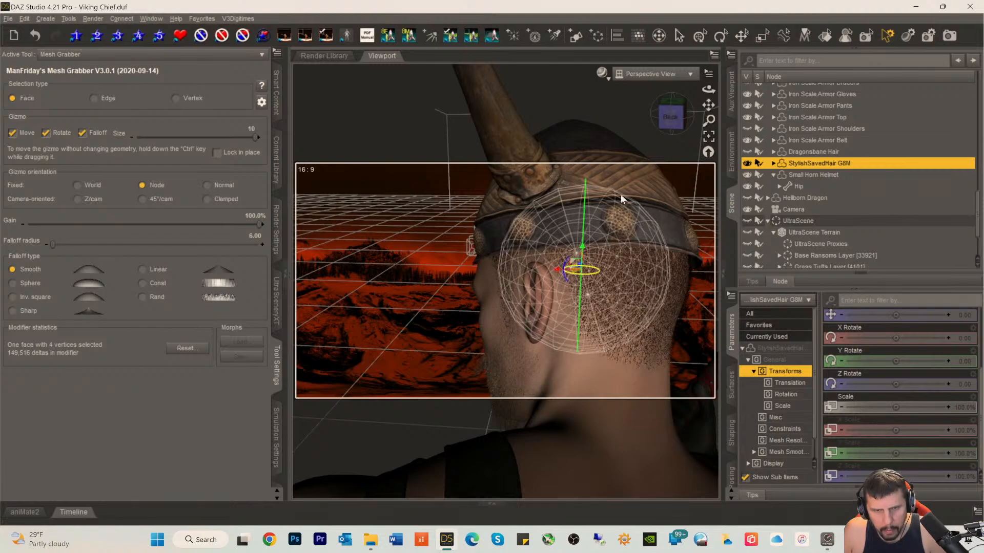
# - Push the short hair between the right ear and the rear studs inward and check the head's right side
pyautogui.moveTo(670, 131); pyautogui.dragTo(642, 154)
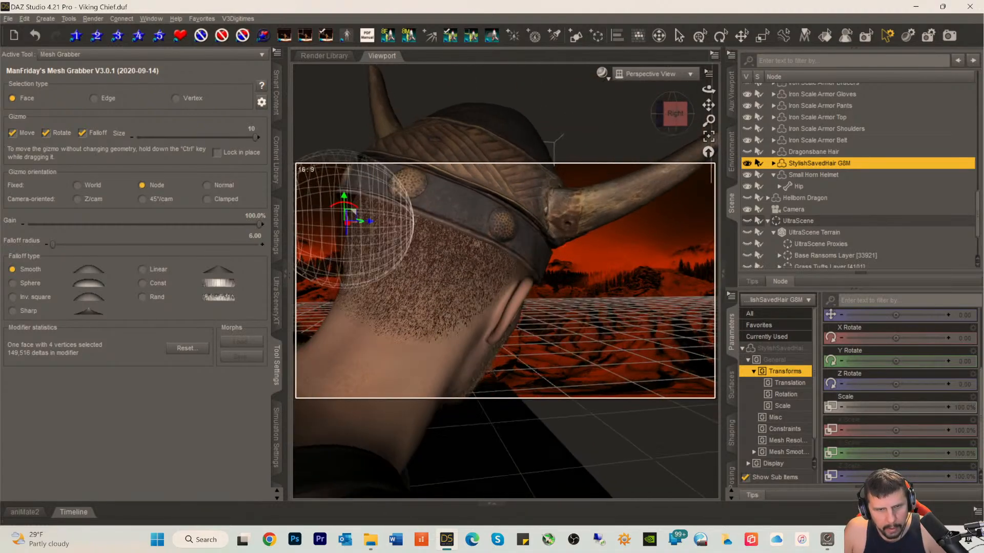
pyautogui.click(467, 244)
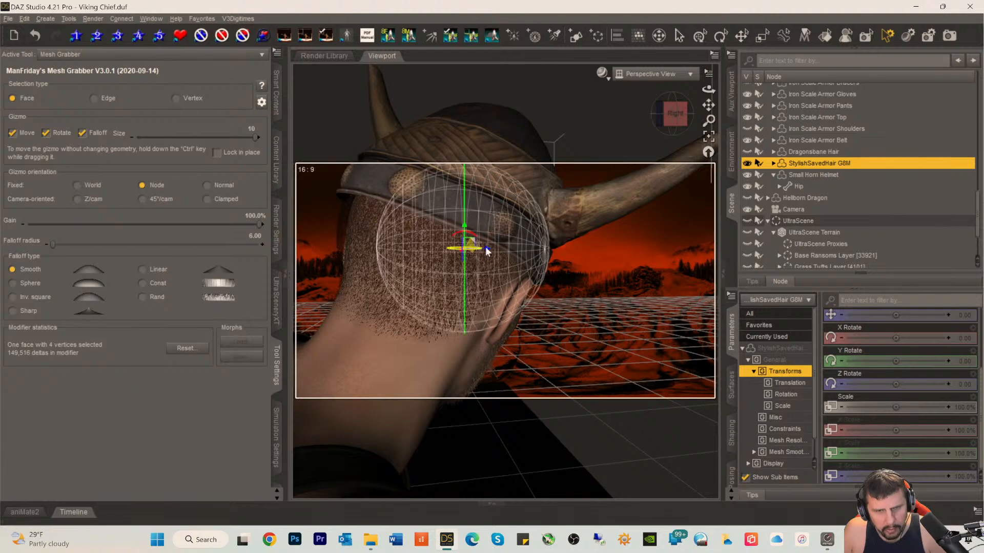
pyautogui.moveTo(463, 248); pyautogui.dragTo(463, 248)
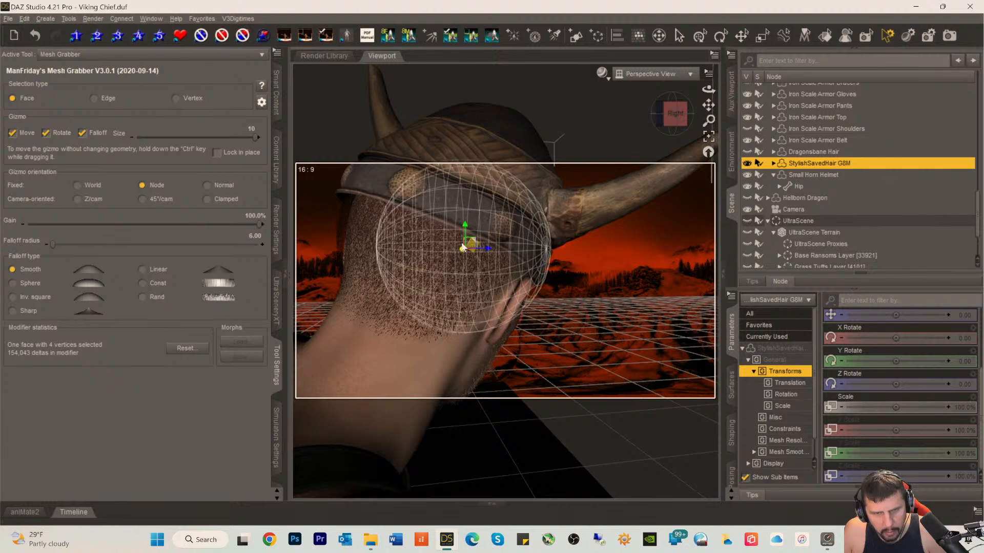
pyautogui.click(445, 283)
pyautogui.click(399, 241)
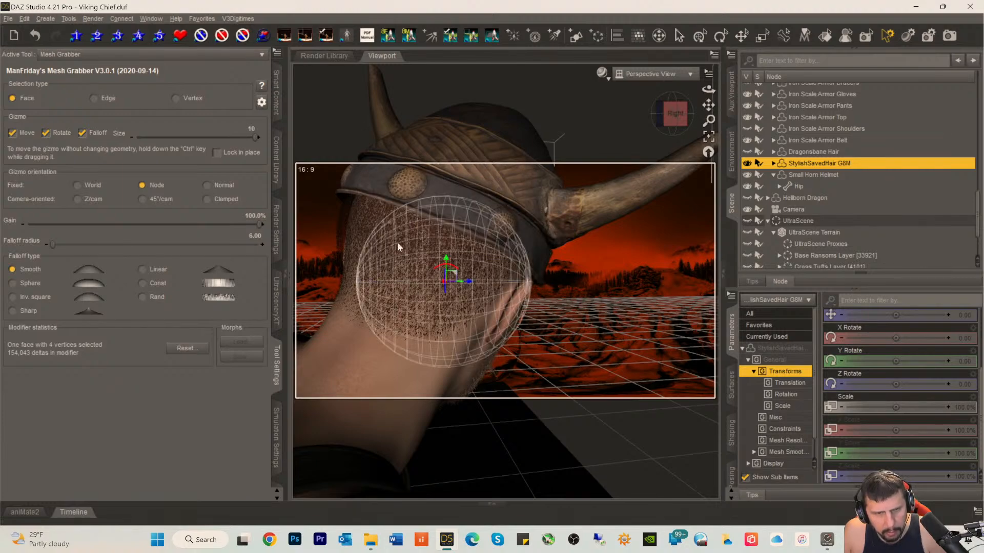
pyautogui.moveTo(677, 117); pyautogui.dragTo(771, 111)
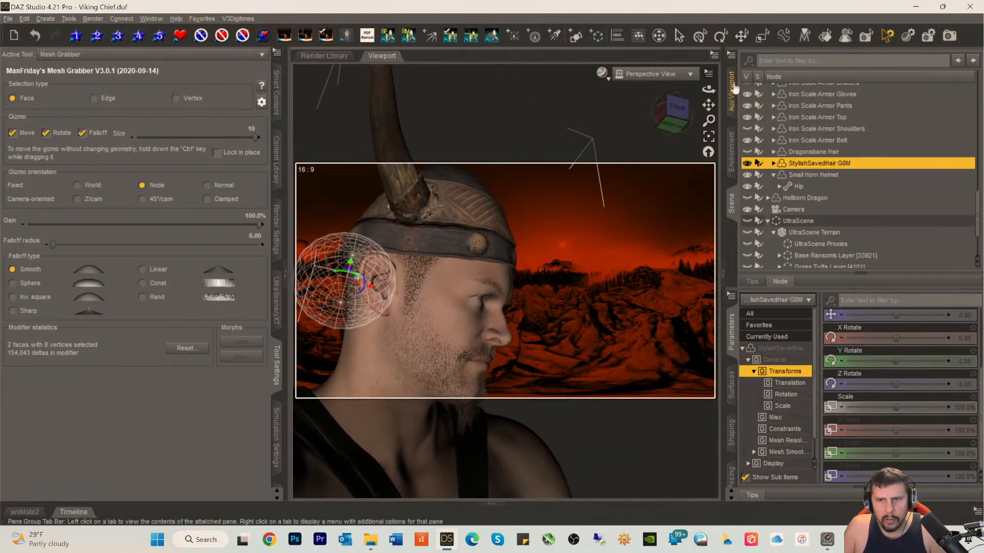
# - Unhide the Dragonsbane Hair, look through the scene's Camera and save the scene
pyautogui.click(746, 40)
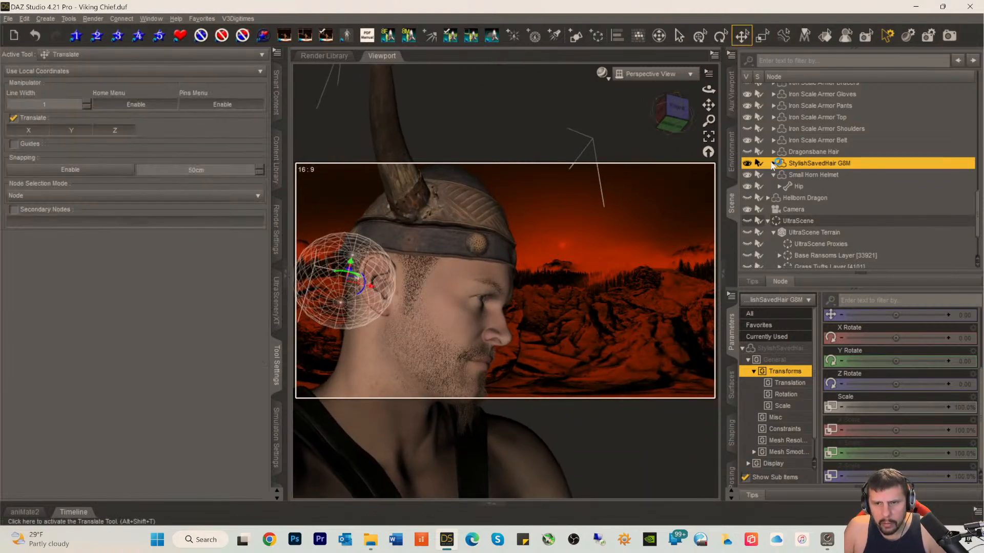
pyautogui.click(748, 152)
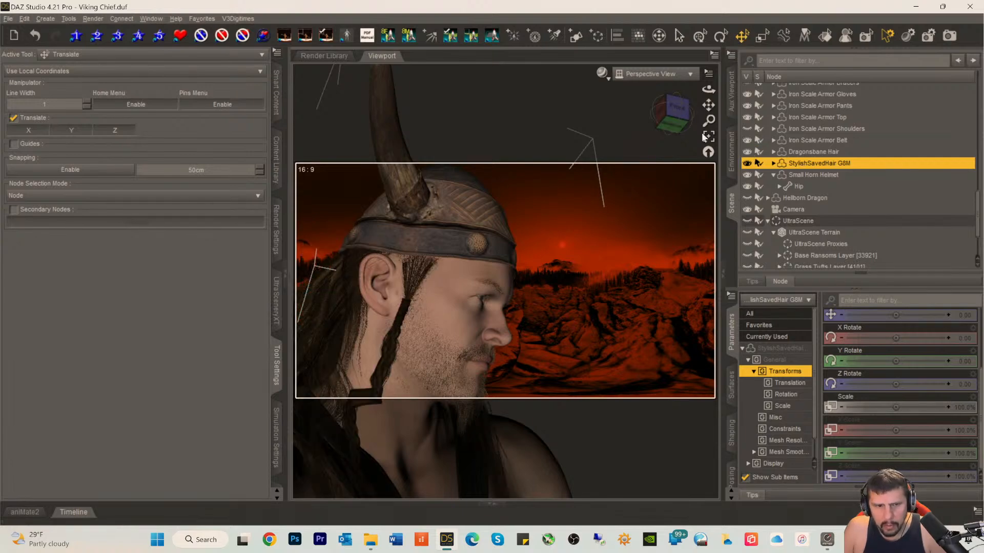
pyautogui.moveTo(648, 102); pyautogui.dragTo(682, 121)
pyautogui.click(649, 74)
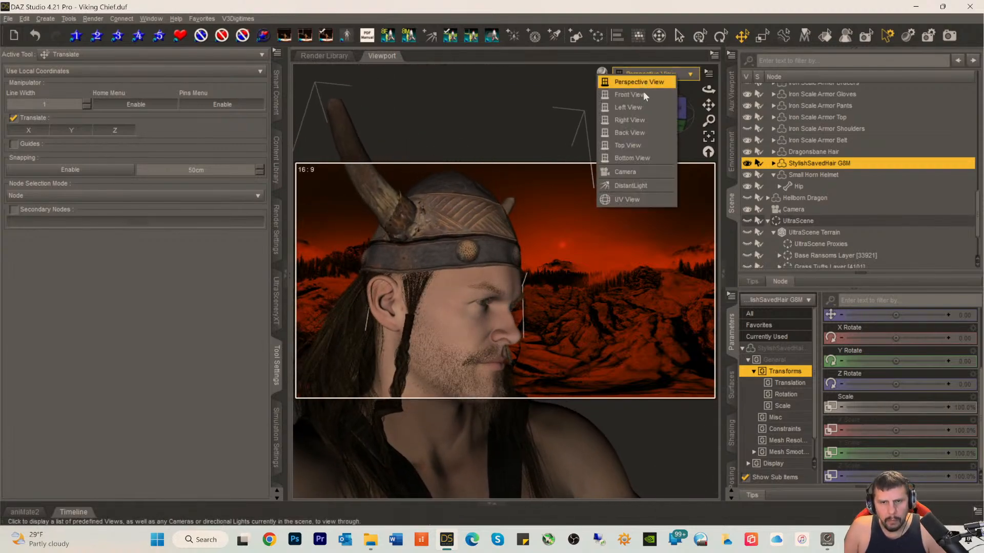
pyautogui.click(625, 173)
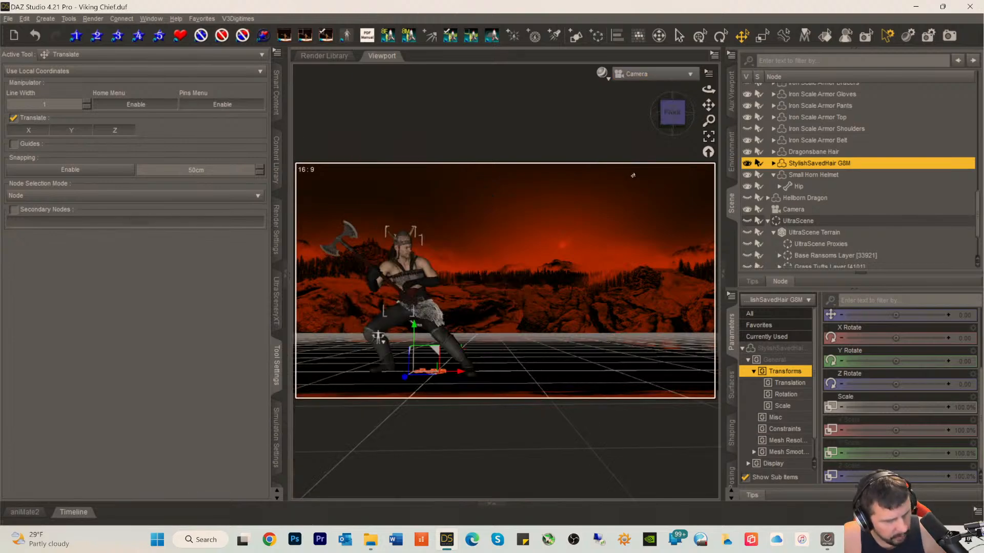
pyautogui.hotkey('ctrl', 's')
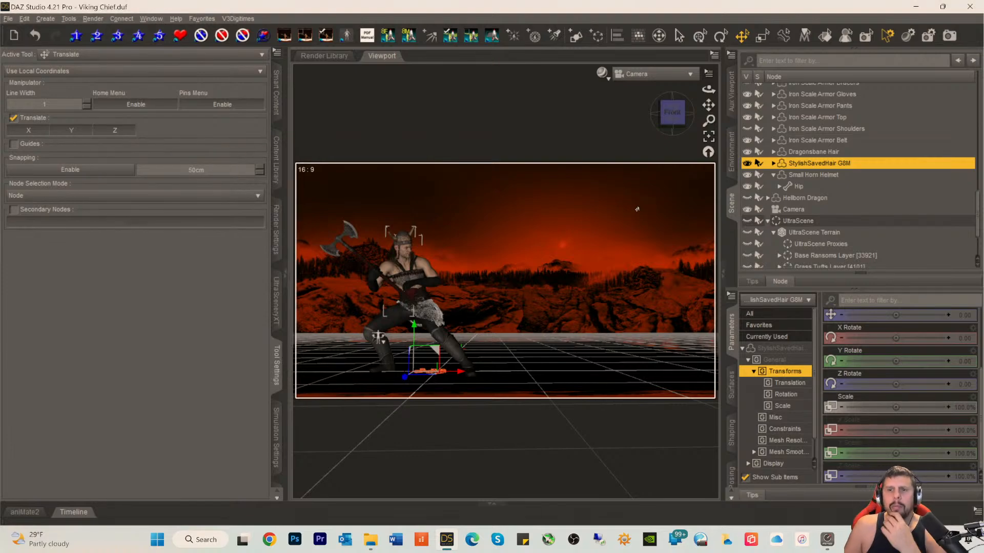
# - Select the Dragonsbane Hair, clear the product filter and open the materials of Dragonsbane Barbarian Hair and Beard
pyautogui.click(803, 152)
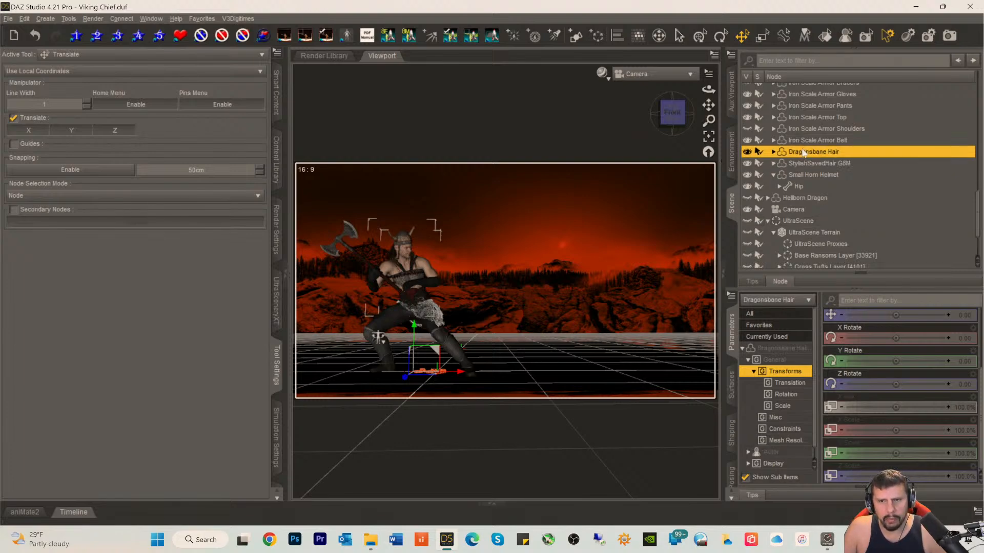
pyautogui.click(275, 112)
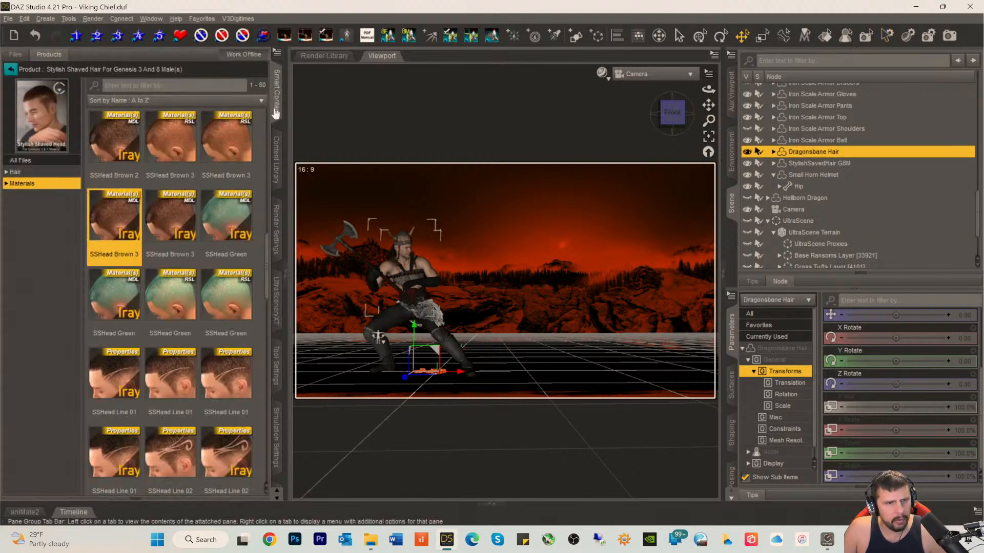
pyautogui.click(11, 70)
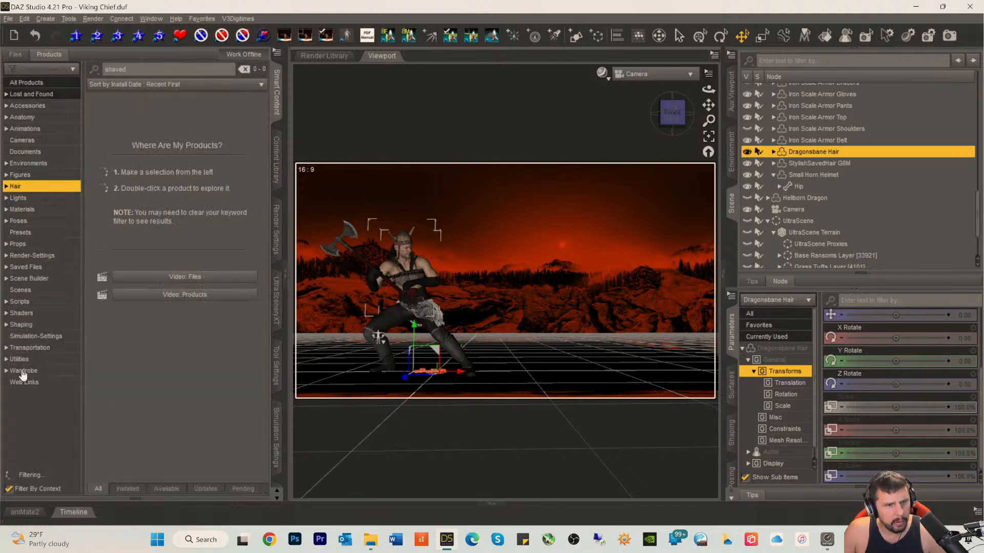
pyautogui.click(17, 210)
pyautogui.moveTo(130, 69); pyautogui.dragTo(39, 66)
pyautogui.press('BackSpace')
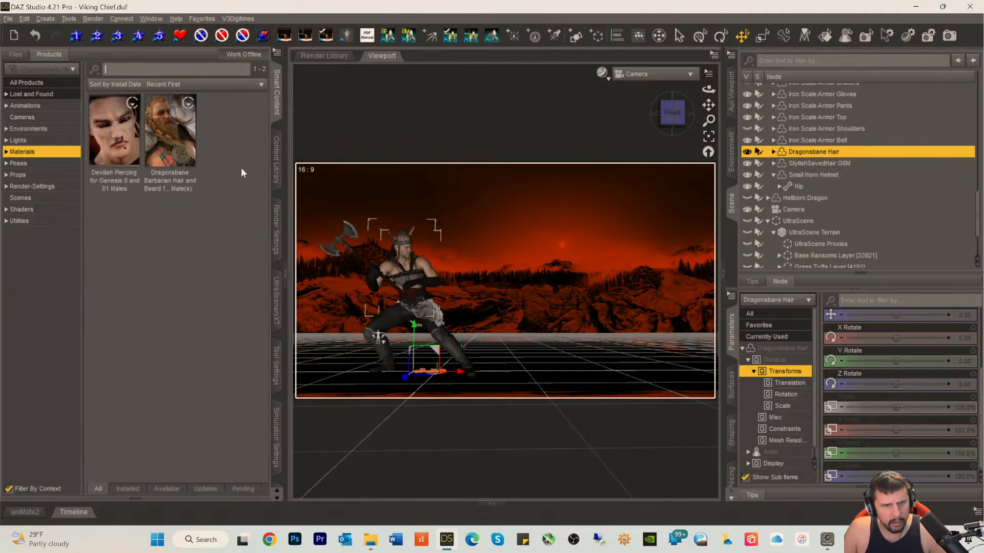
pyautogui.doubleClick(170, 153)
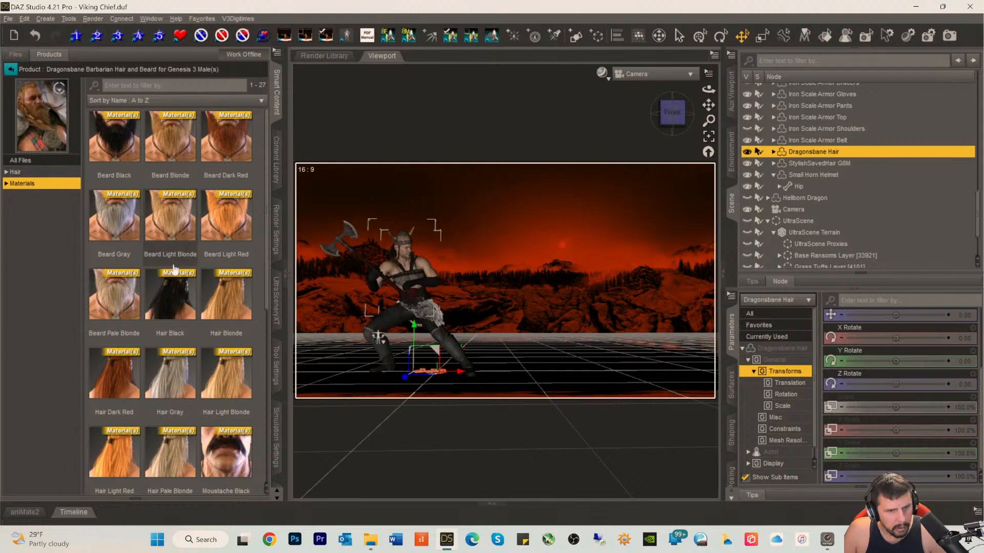
# - Apply the Hair Blonde material to the whole Dragonsbane Hair
pyautogui.scroll(-3, 172, 276)
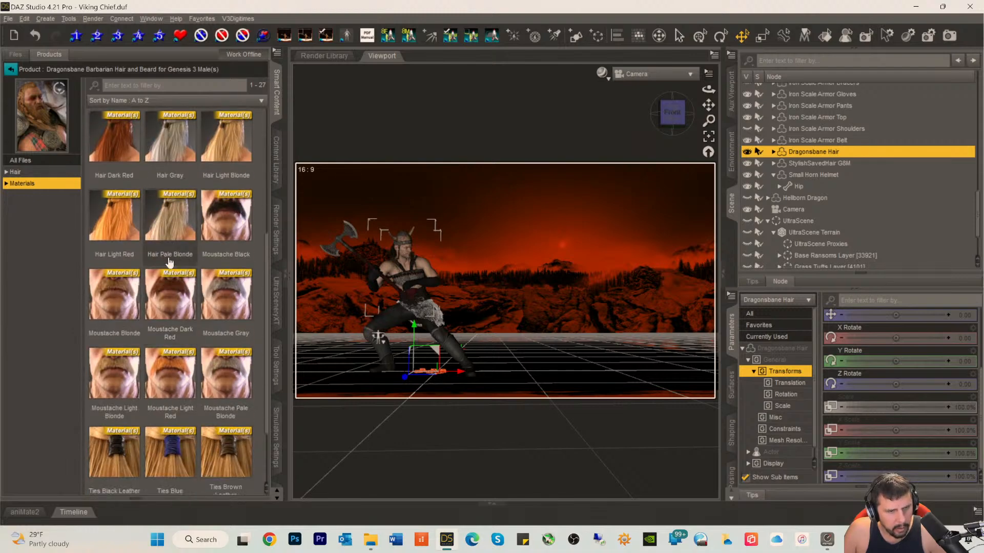
pyautogui.scroll(-1, 169, 262)
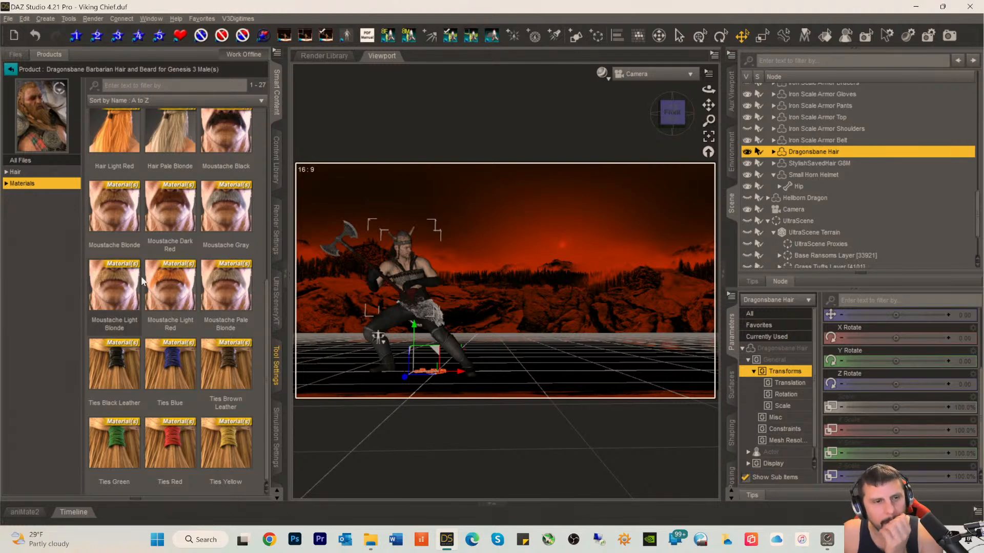
pyautogui.scroll(3, 147, 263)
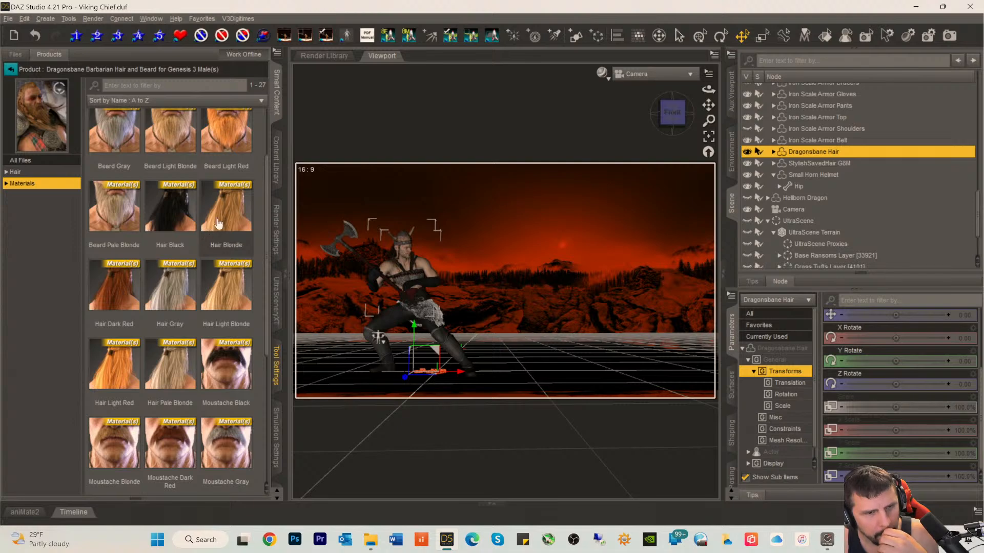
pyautogui.moveTo(229, 217)
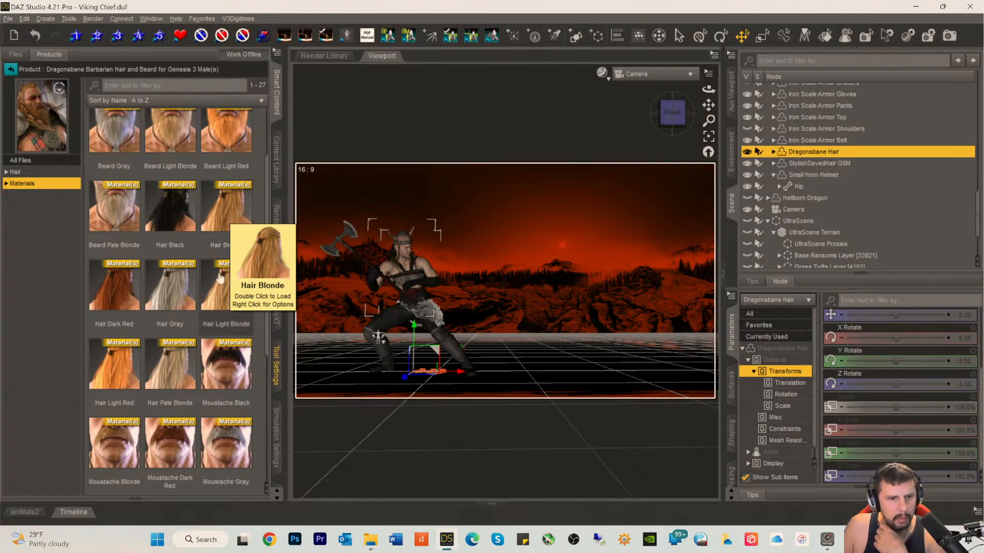
pyautogui.click(232, 204)
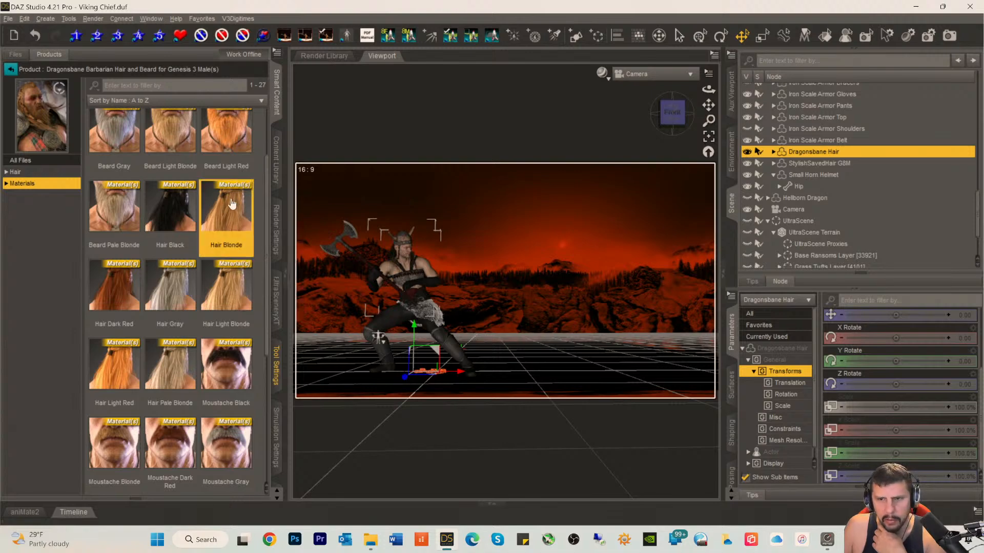
pyautogui.doubleClick(232, 203)
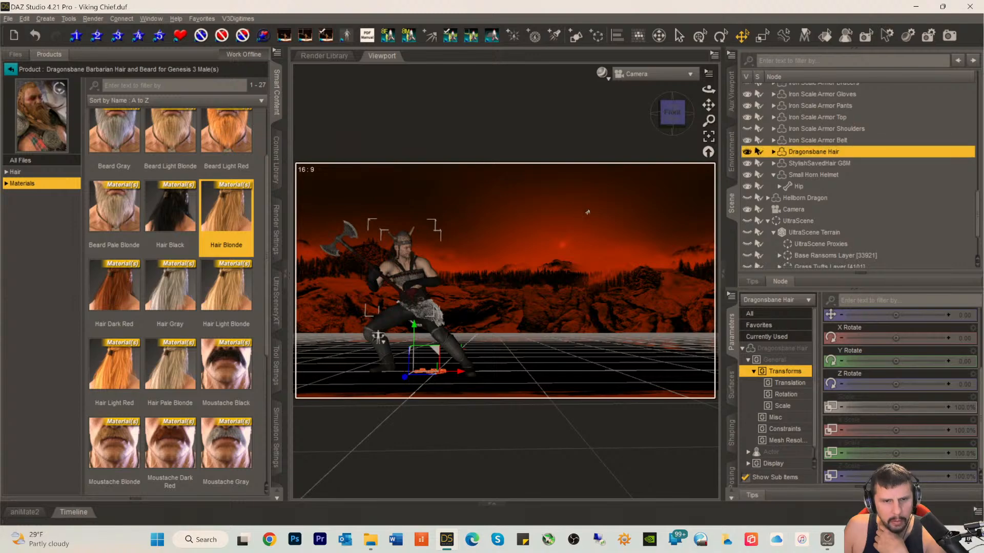
pyautogui.scroll(1, 827, 318)
pyautogui.click(782, 348)
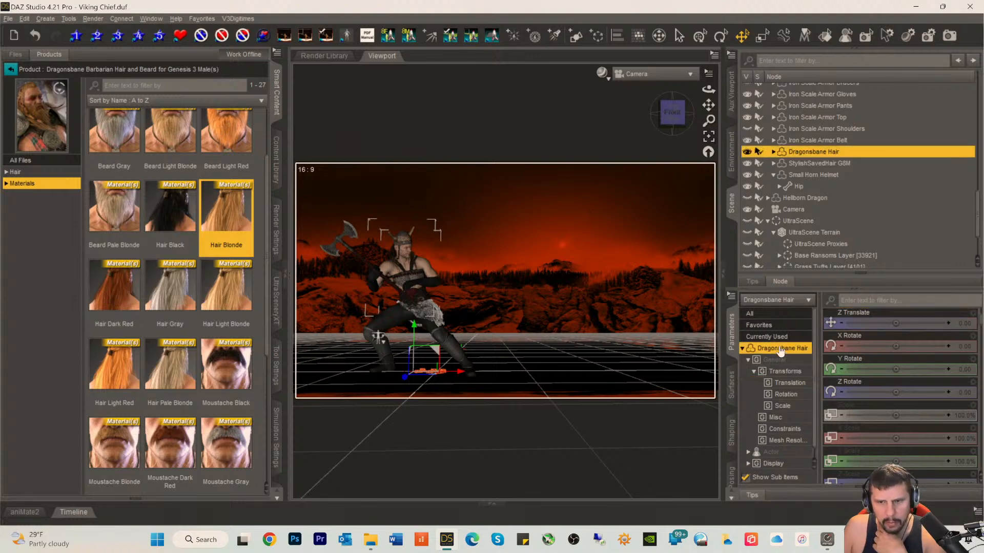
pyautogui.doubleClick(227, 225)
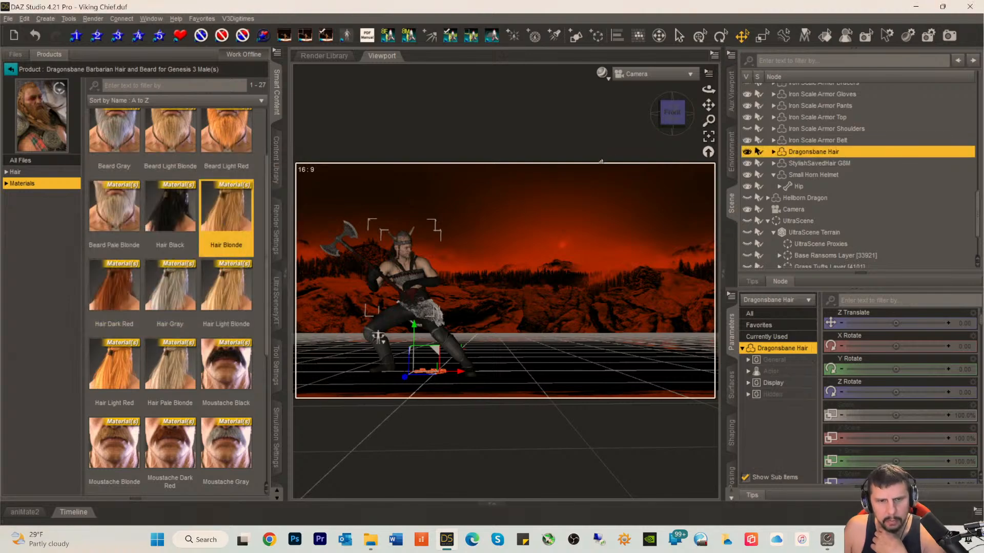
# - Preview the figure in a rendered draw style through the Camera and examine the head and hair closely in Perspective View
pyautogui.click(601, 75)
pyautogui.click(595, 214)
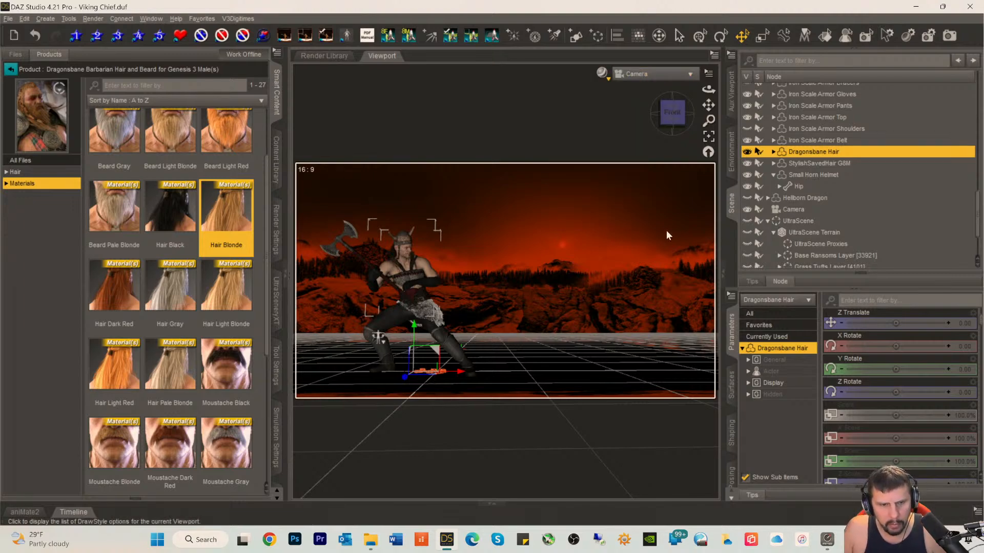
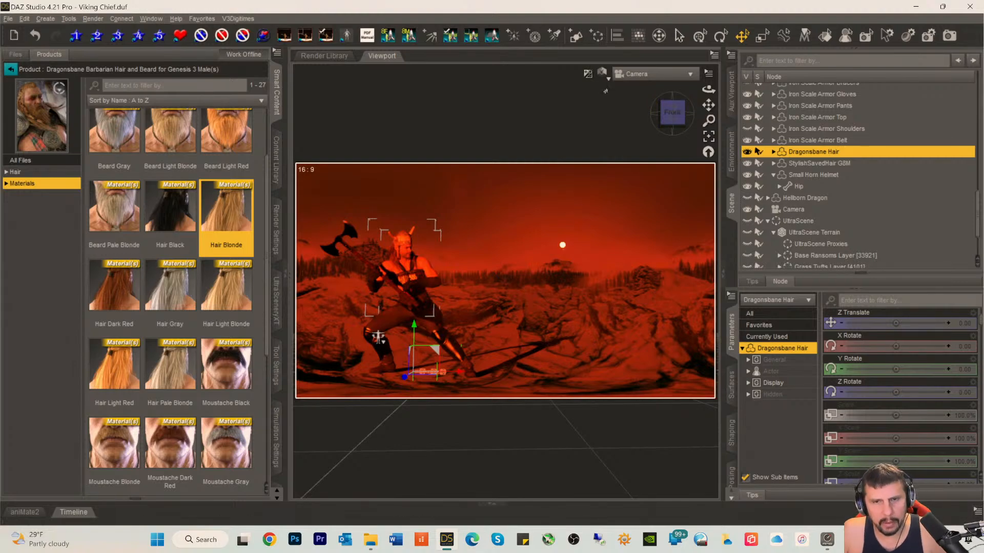
pyautogui.click(649, 76)
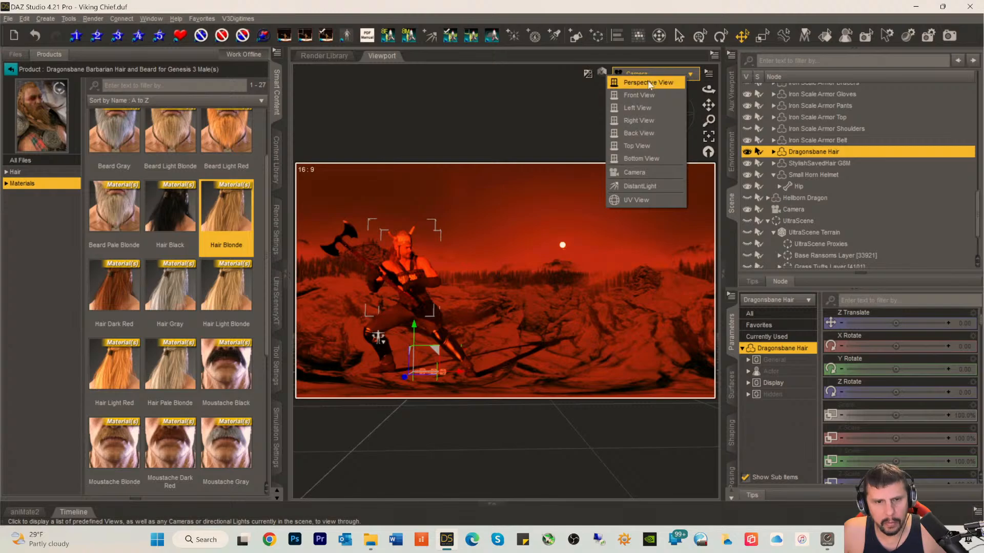
pyautogui.click(649, 83)
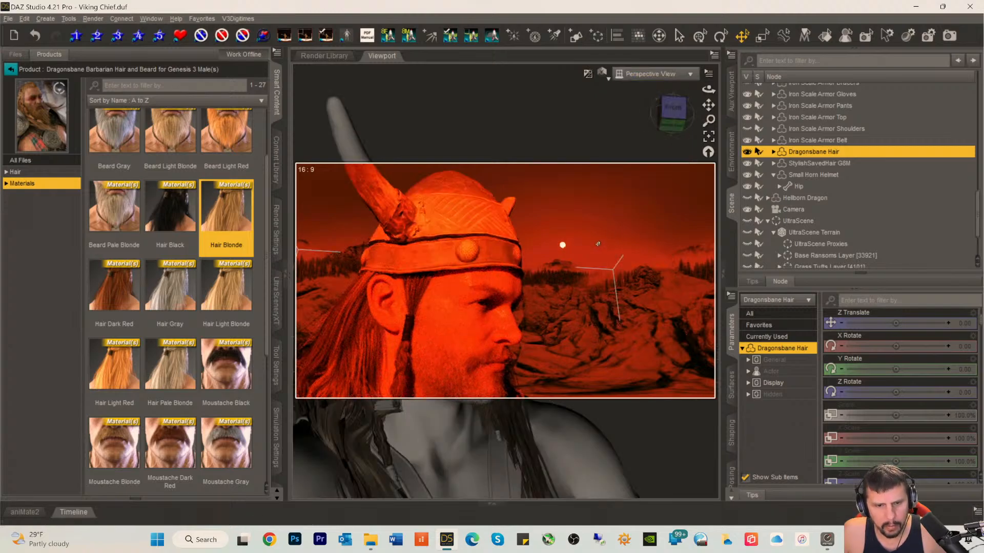
pyautogui.scroll(4, 597, 244)
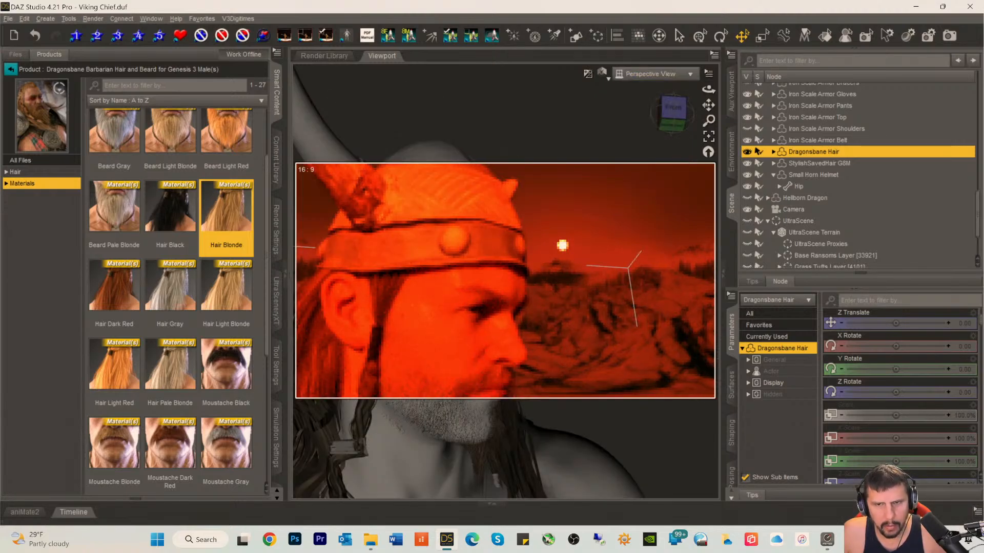
pyautogui.moveTo(708, 104); pyautogui.dragTo(710, 102)
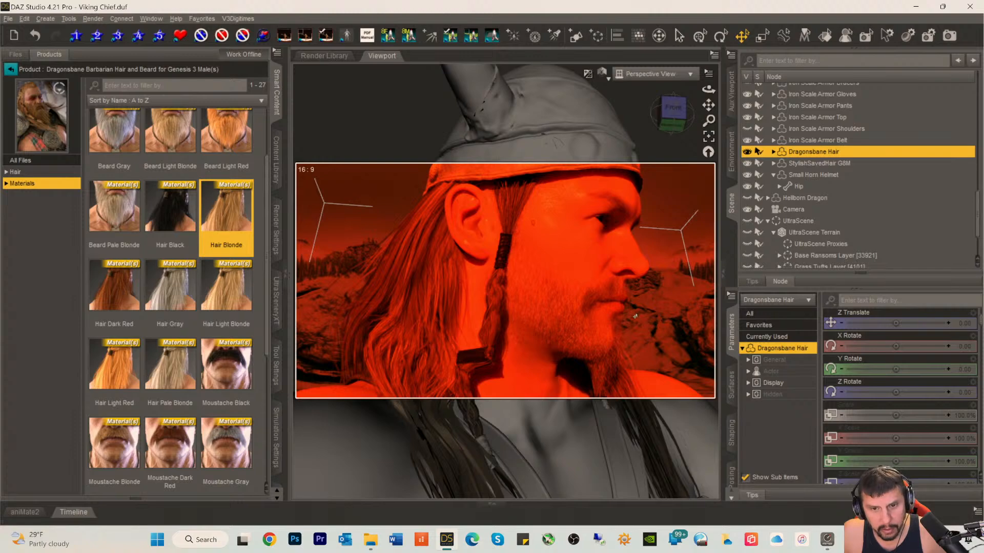
pyautogui.moveTo(844, 324)
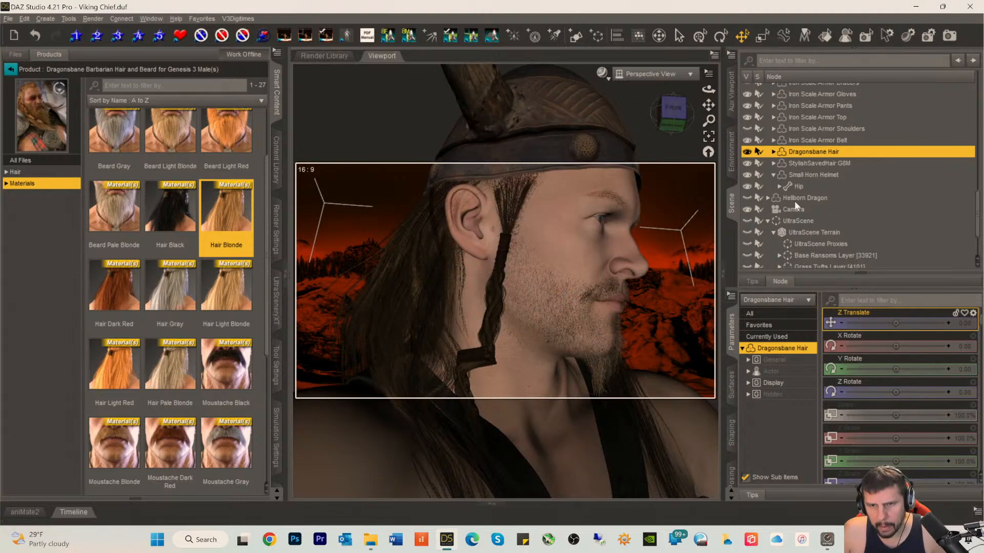
# - Push the StylishSavedHair G8M inward at the right temple in front of the ear using Mesh Grabber with falloff radius 6
pyautogui.click(810, 163)
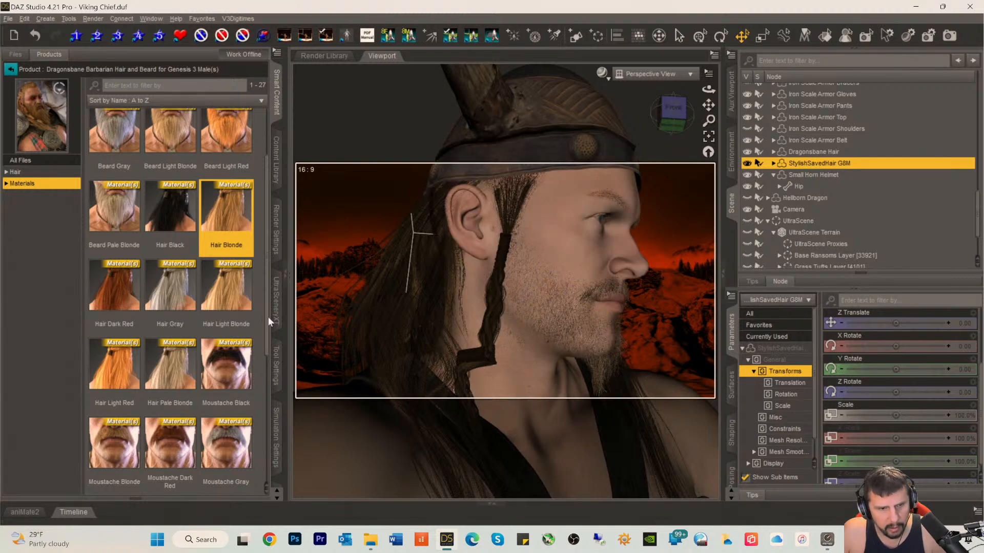
pyautogui.click(276, 365)
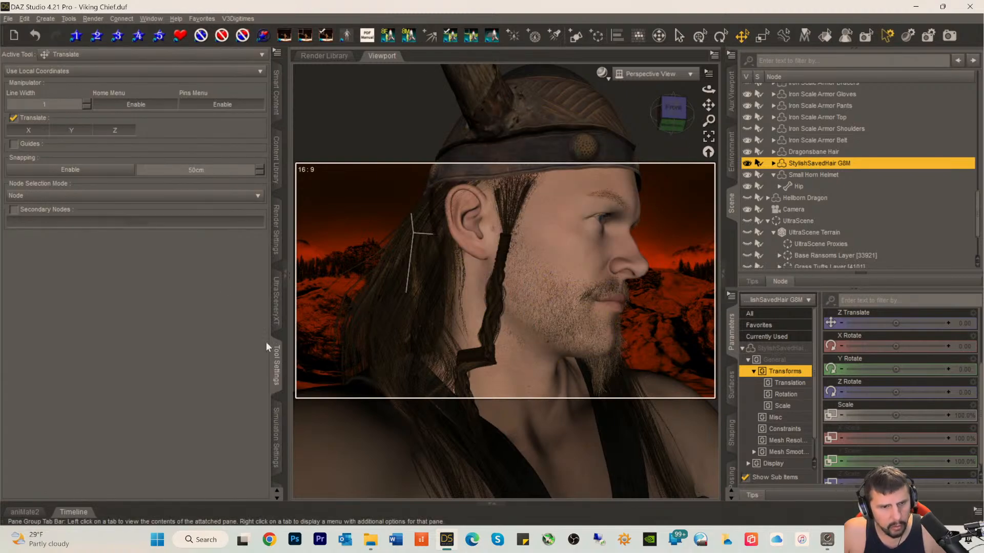
pyautogui.click(101, 54)
pyautogui.click(128, 249)
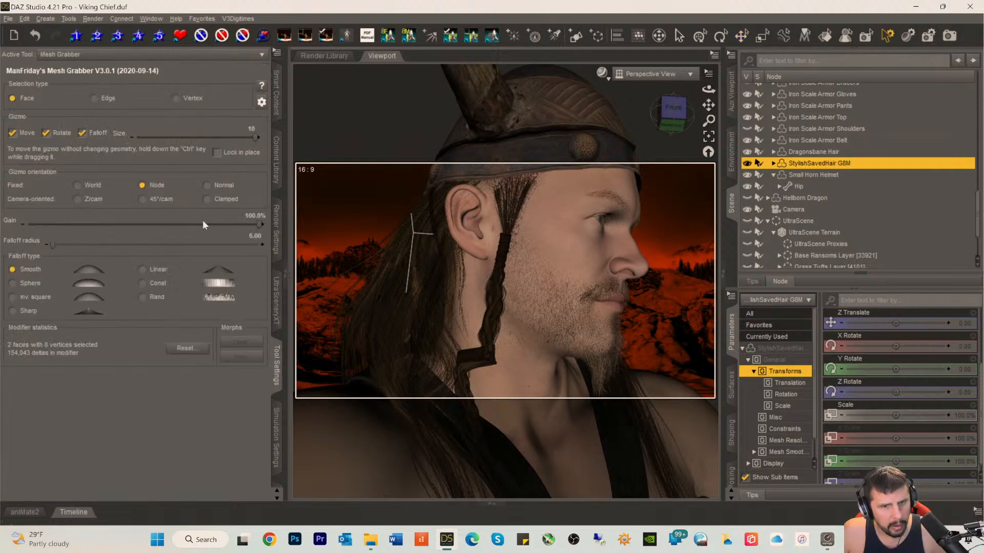
pyautogui.click(527, 207)
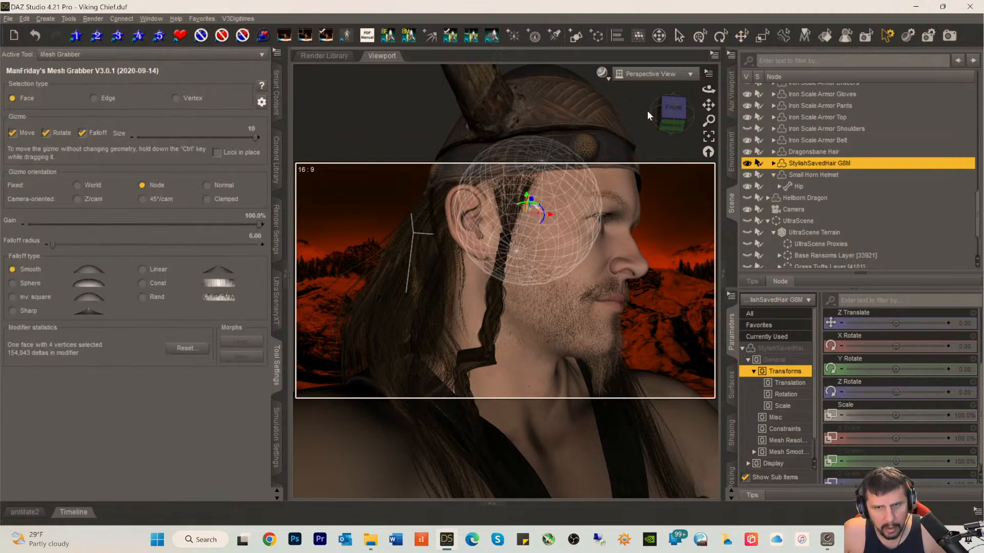
pyautogui.moveTo(669, 111)
pyautogui.mouseDown()
pyautogui.moveTo(630, 123)
pyautogui.moveTo(660, 137)
pyautogui.moveTo(673, 114)
pyautogui.mouseUp()
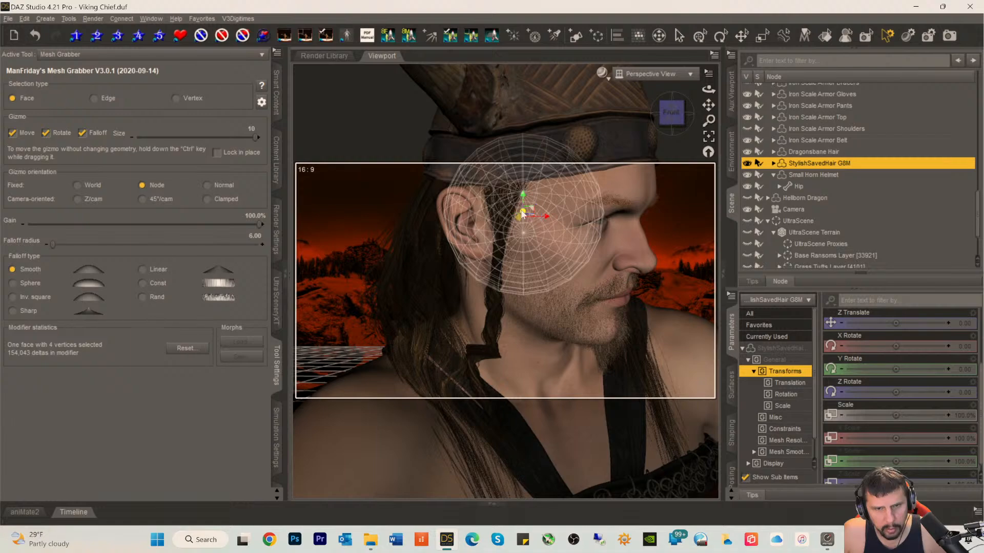
pyautogui.moveTo(521, 215); pyautogui.dragTo(521, 215)
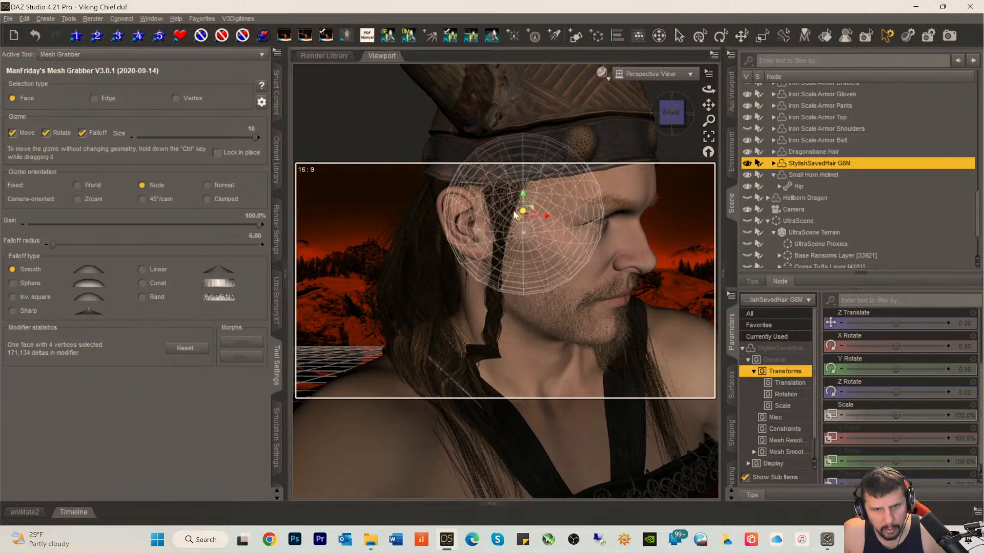
# - Deselect the hair and examine the helmet, temple and hair in a rendered preview of the upper body
pyautogui.click(457, 287)
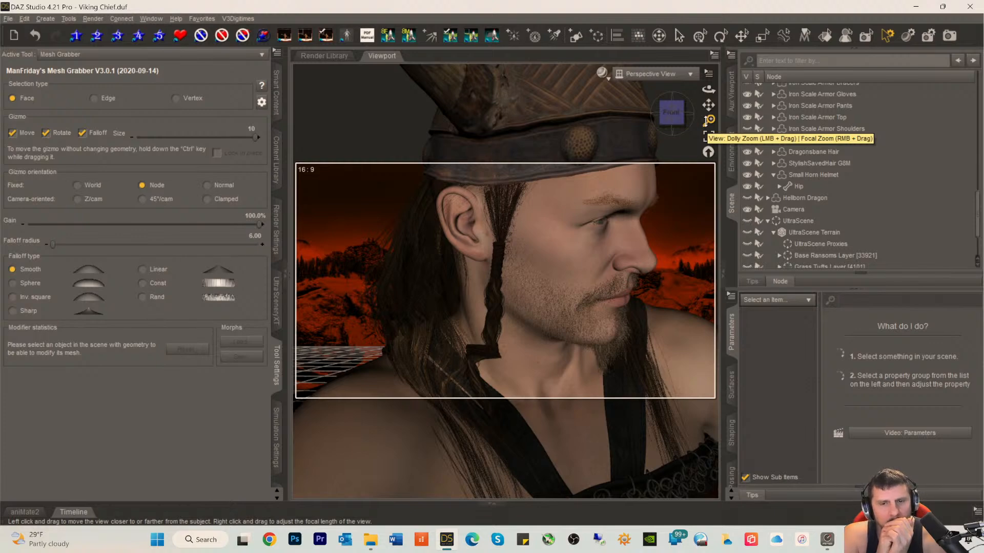
pyautogui.moveTo(707, 124); pyautogui.dragTo(706, 121)
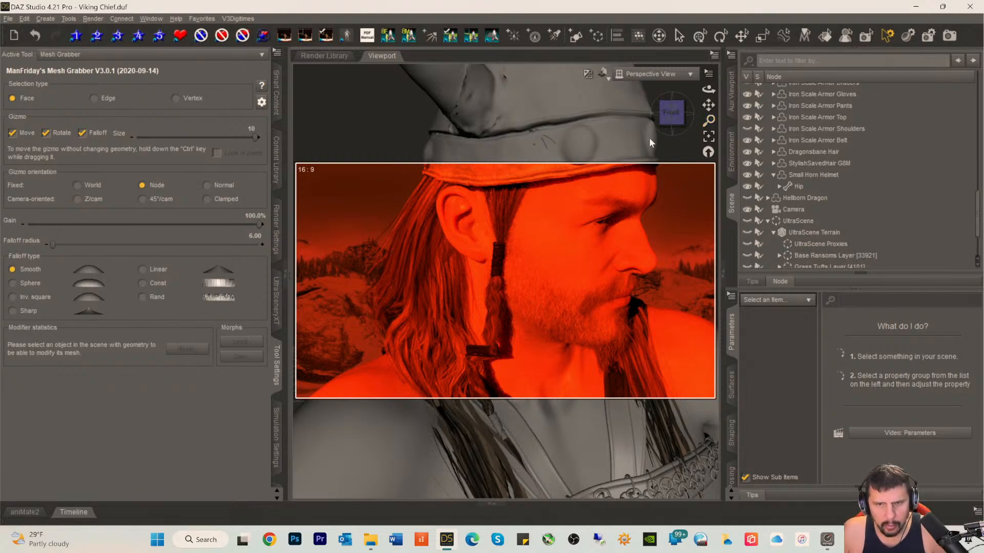
pyautogui.moveTo(667, 119); pyautogui.dragTo(670, 112)
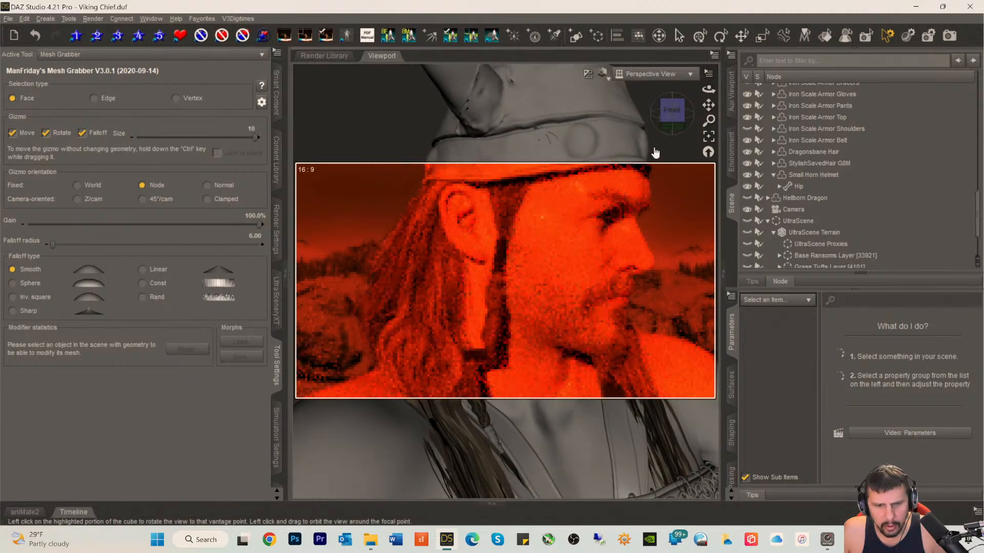
pyautogui.scroll(-3, 554, 346)
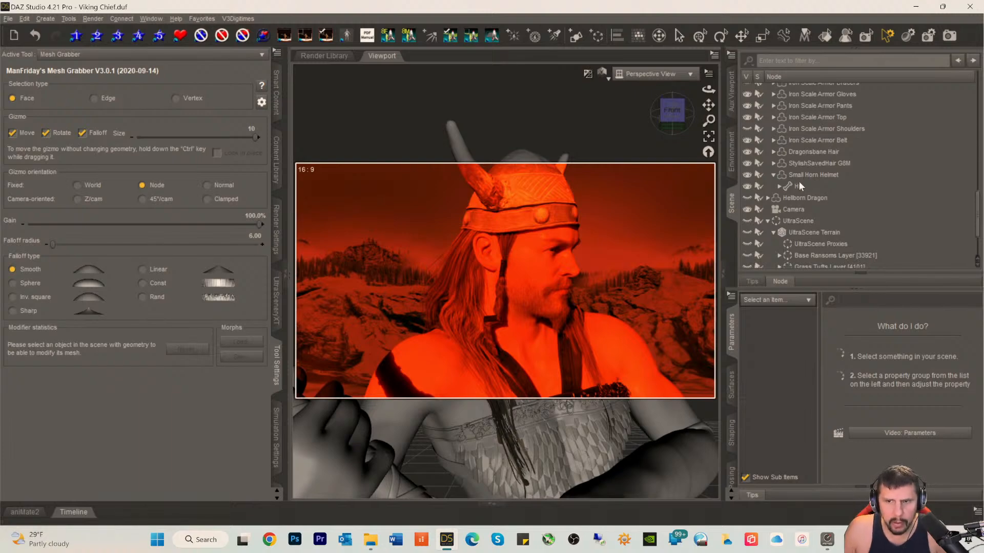
# - Select the Dragonsbane Hair and expand its individual material surfaces for shader editing
pyautogui.click(799, 150)
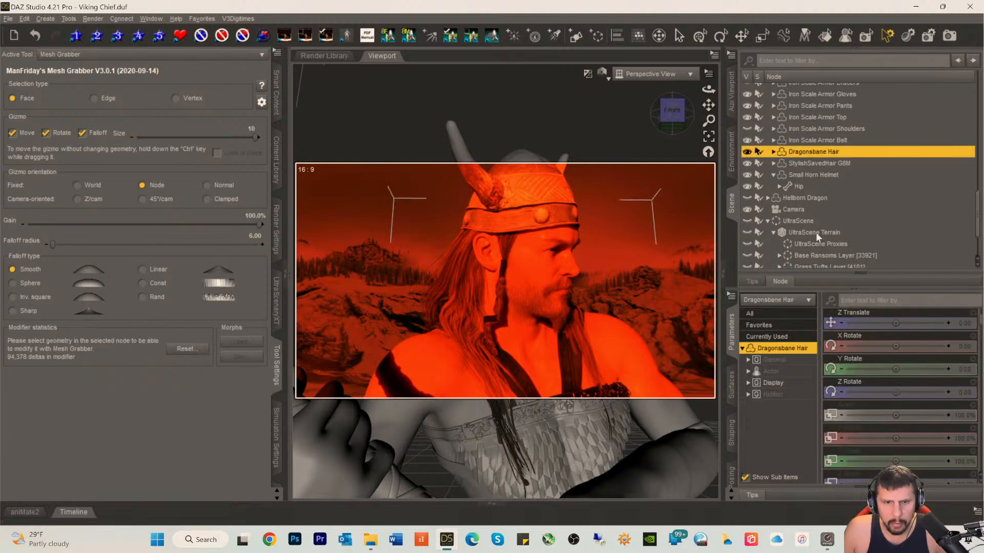
pyautogui.click(831, 322)
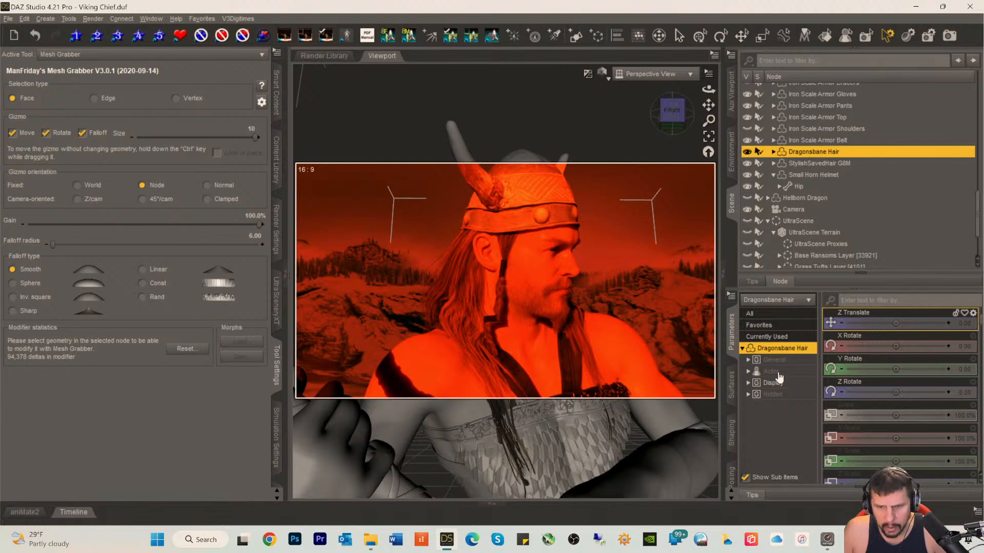
pyautogui.click(732, 387)
pyautogui.click(783, 357)
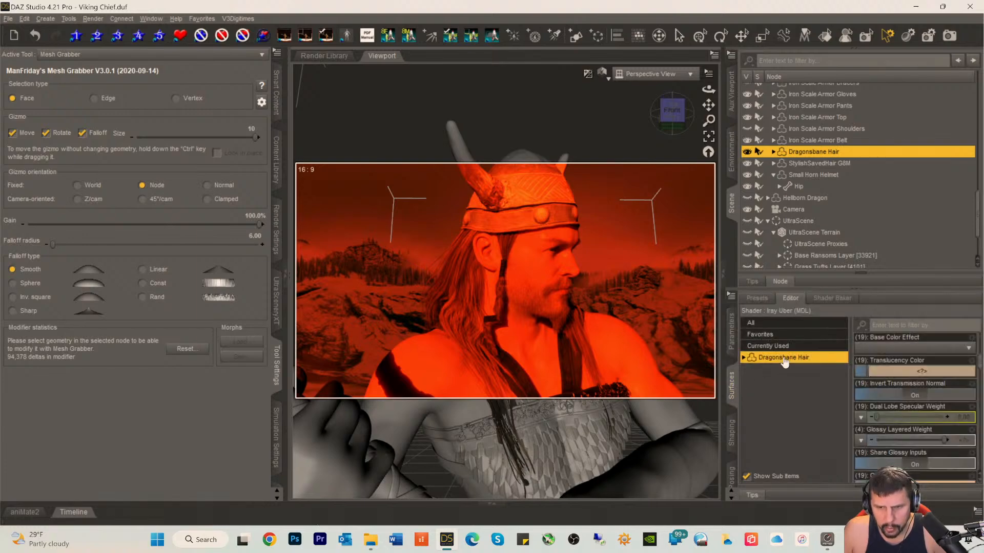
pyautogui.click(744, 358)
pyautogui.scroll(-3, 792, 386)
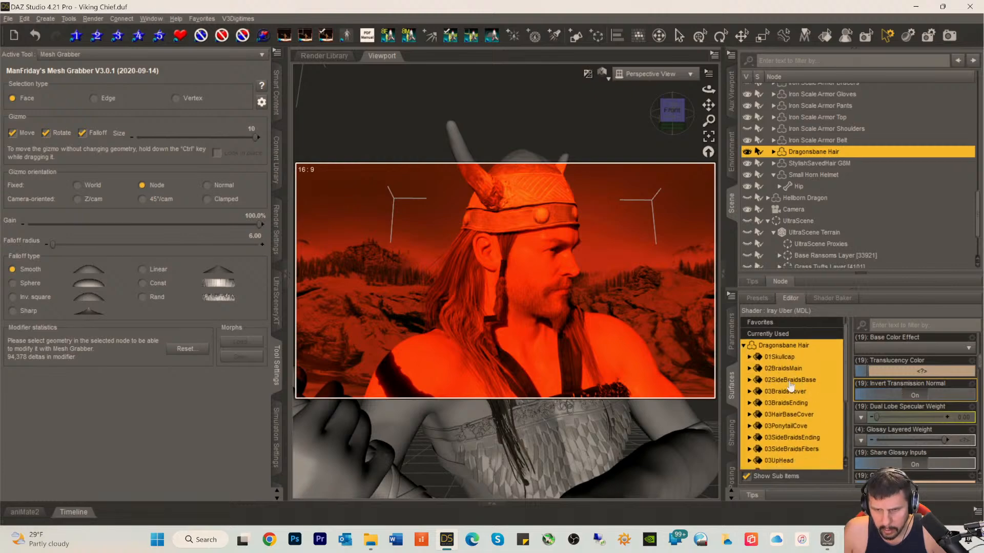
pyautogui.scroll(-1, 792, 386)
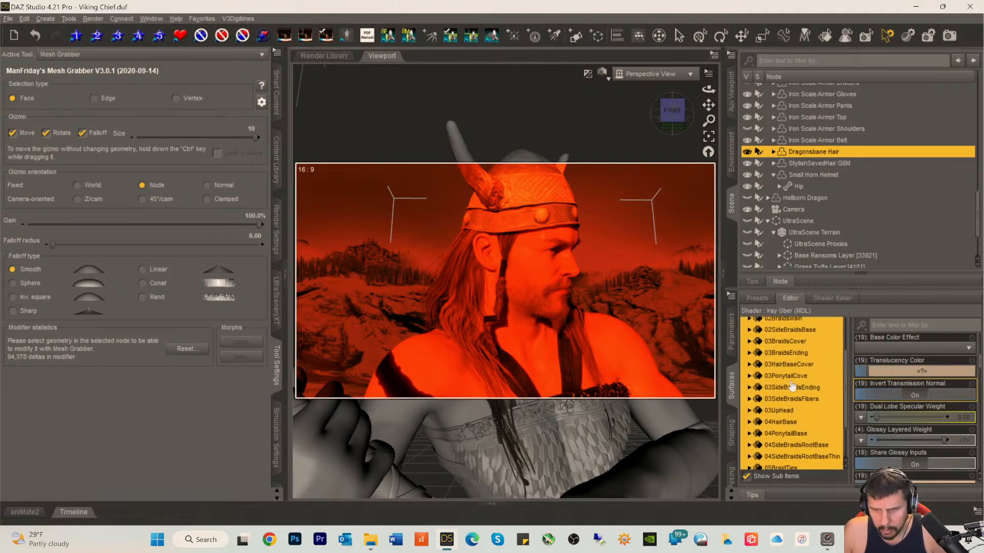
pyautogui.scroll(-2, 792, 386)
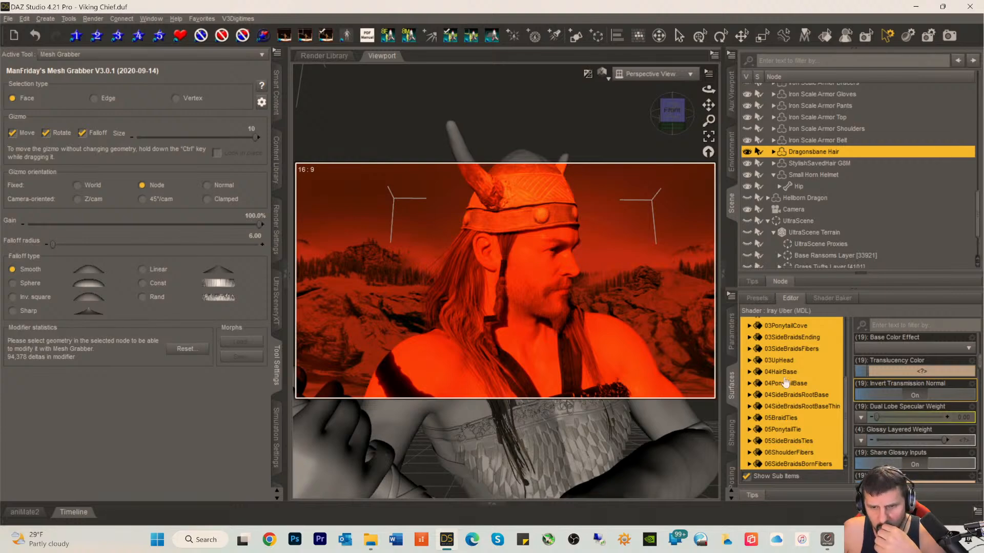
# - Lighten the Translucency Color of the Dragonsbane Hair's 03SideBraidsFibers surface to 0.77, 0.61, 0.44
pyautogui.click(790, 350)
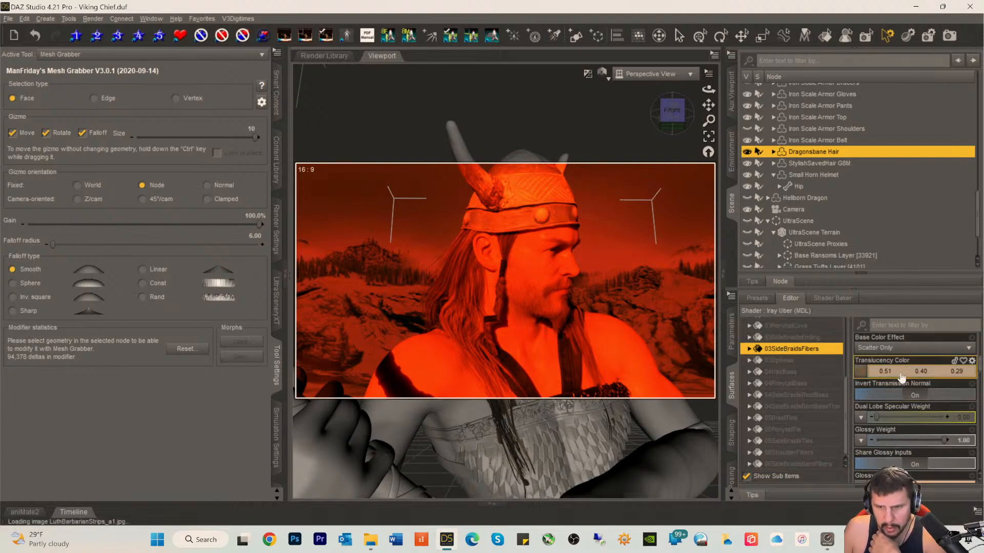
pyautogui.scroll(-2, 899, 382)
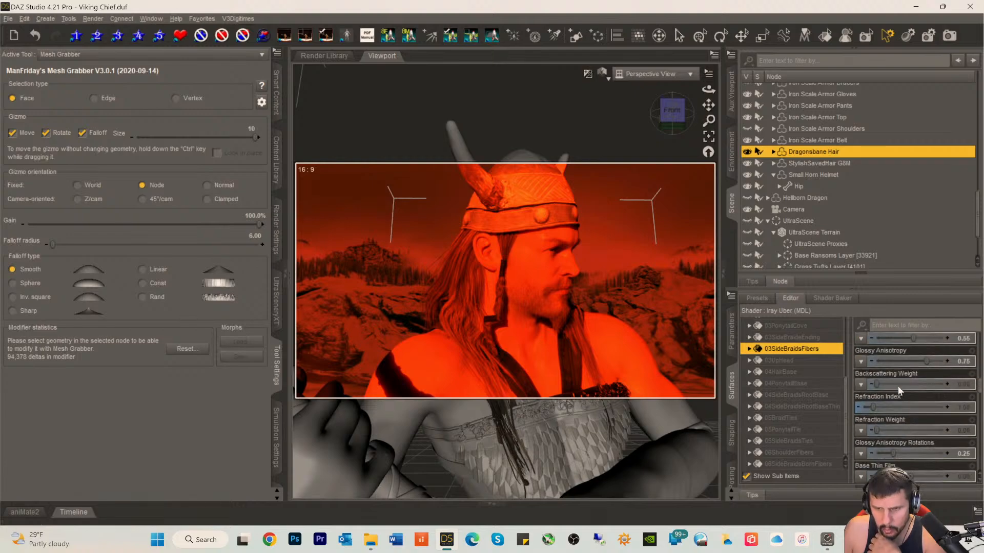
pyautogui.scroll(10, 897, 386)
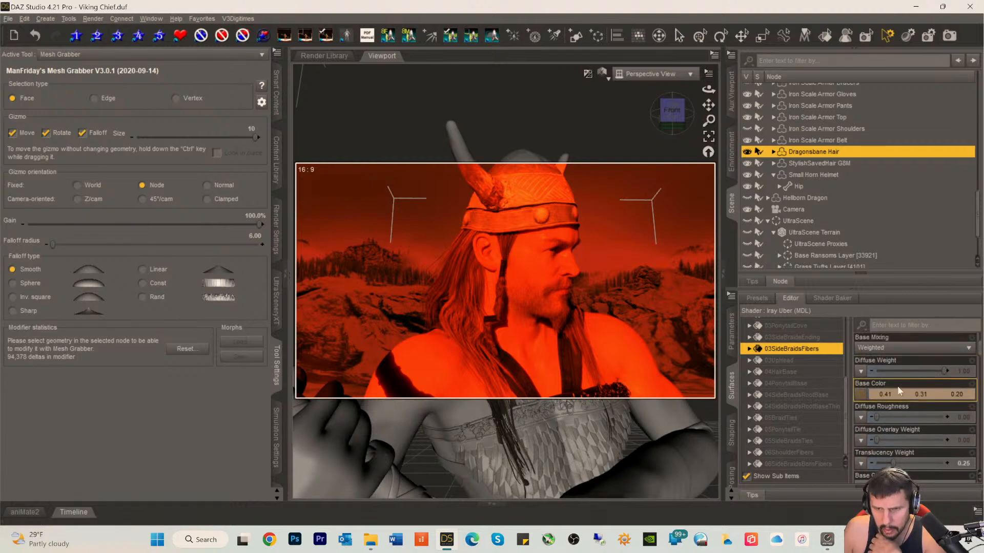
pyautogui.scroll(-3, 896, 386)
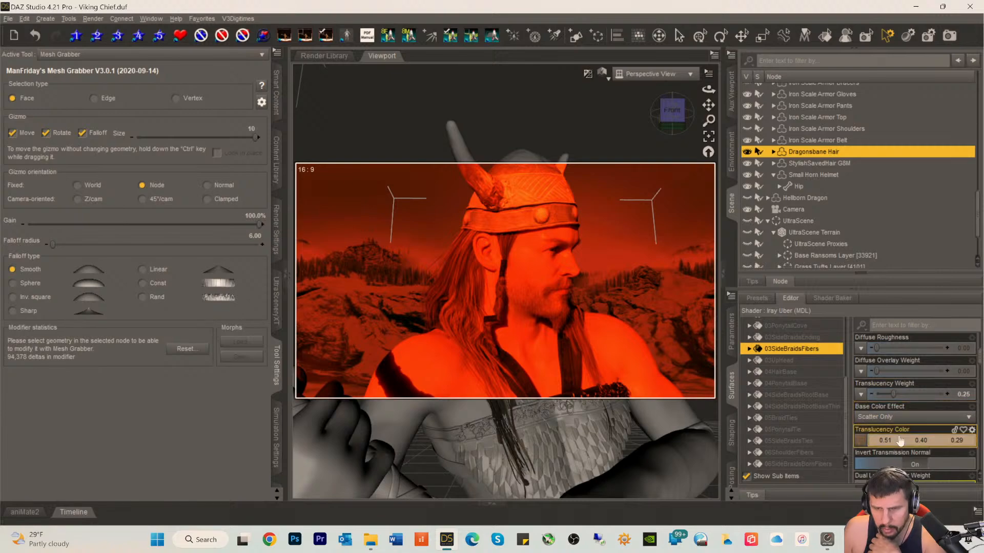
pyautogui.click(898, 442)
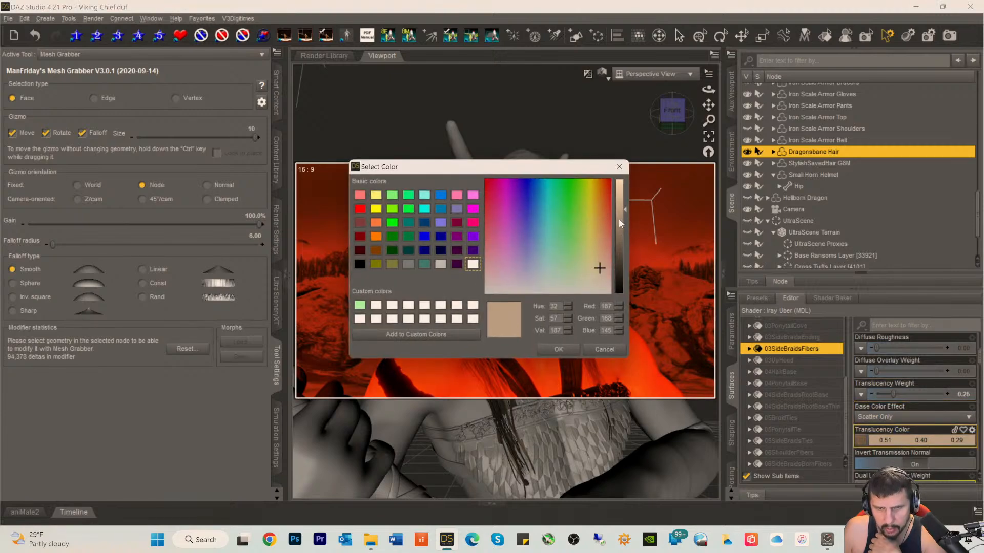
pyautogui.moveTo(624, 214); pyautogui.dragTo(626, 191)
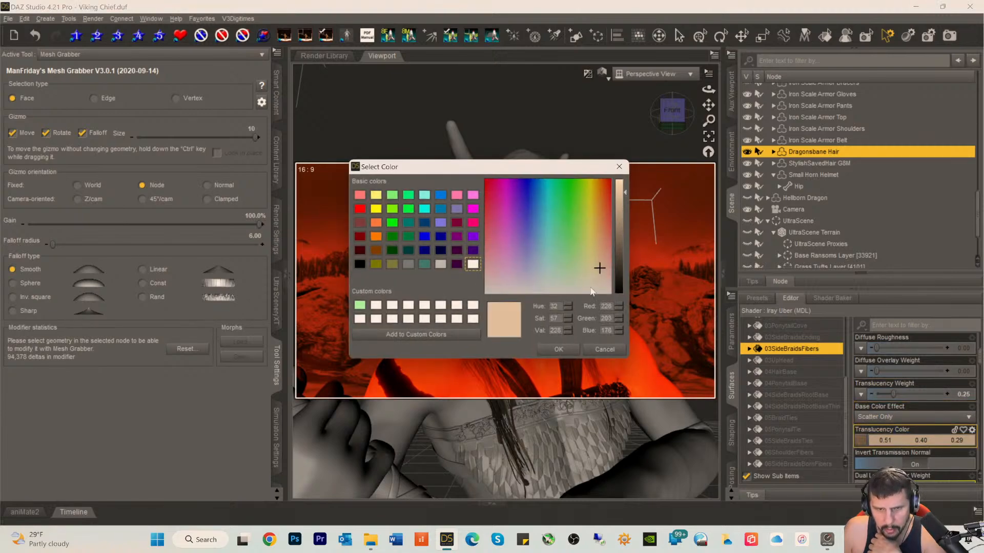
pyautogui.click(557, 351)
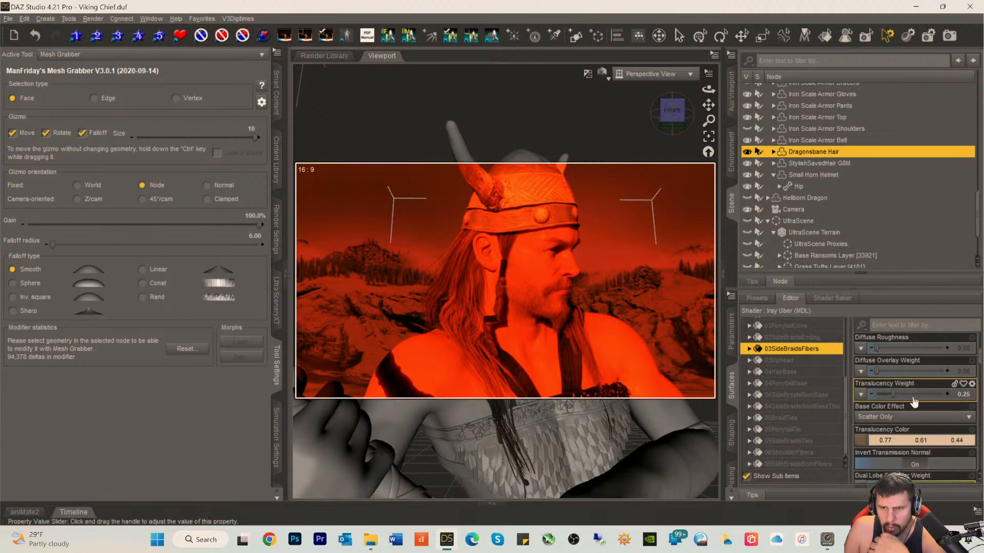
# - Lighten the Base Color of the 03SideBraidsFibers surface to 0.64, 0.48, 0.32
pyautogui.scroll(5, 920, 395)
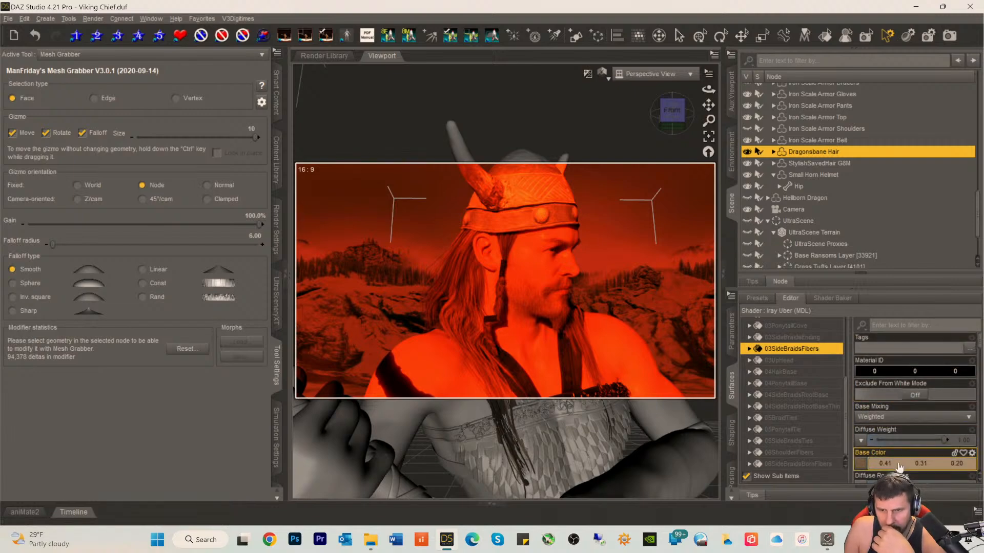
pyautogui.click(899, 465)
pyautogui.moveTo(623, 216); pyautogui.dragTo(625, 201)
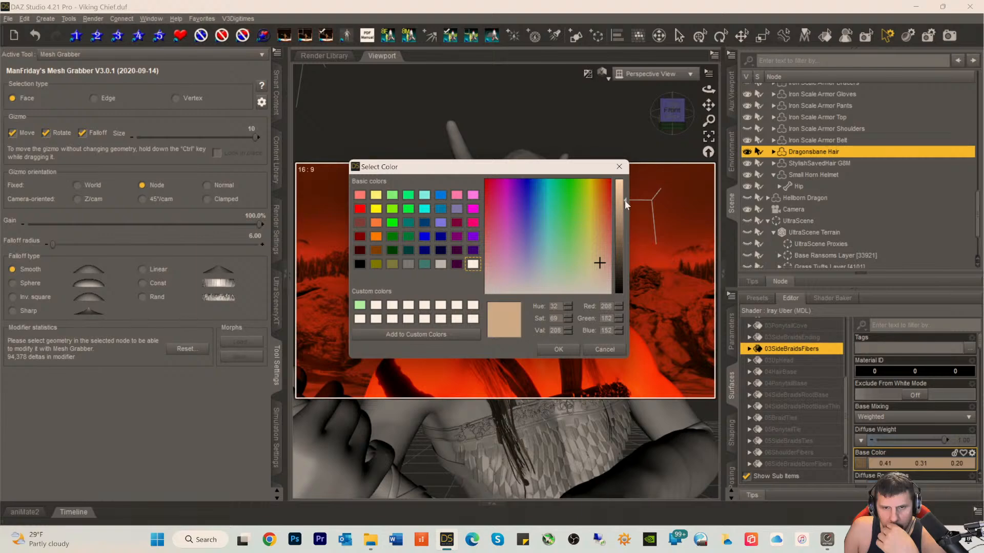
pyautogui.click(559, 349)
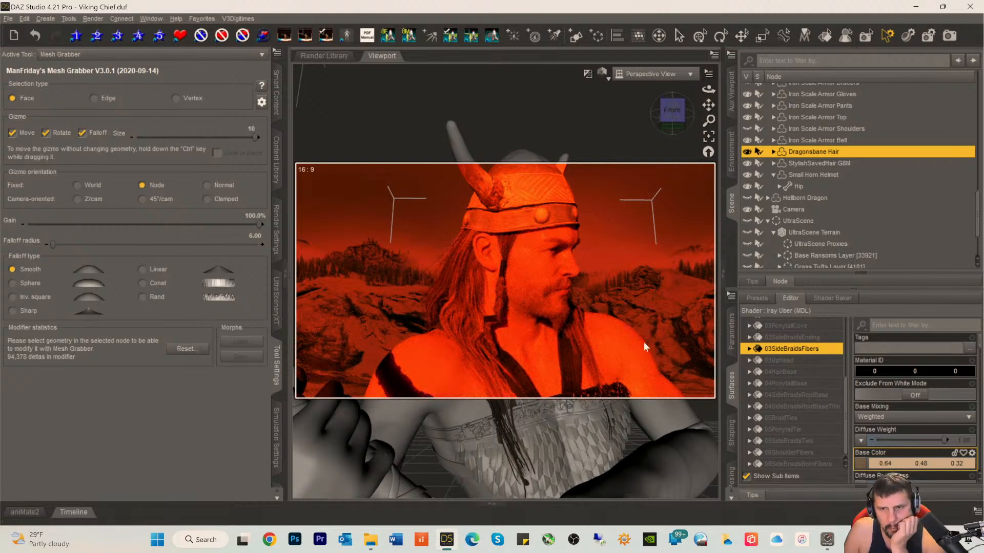
# - Lighten the 04HairBase surface's Base Color to 0.71, 0.53, 0.35 and raise its Translucency Color's brightness value to 221
pyautogui.click(779, 373)
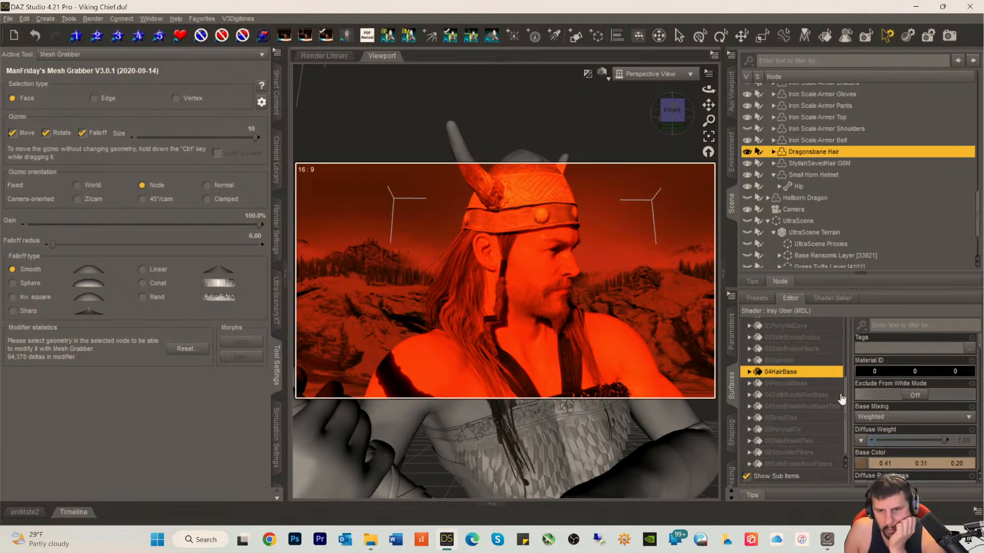
pyautogui.click(904, 464)
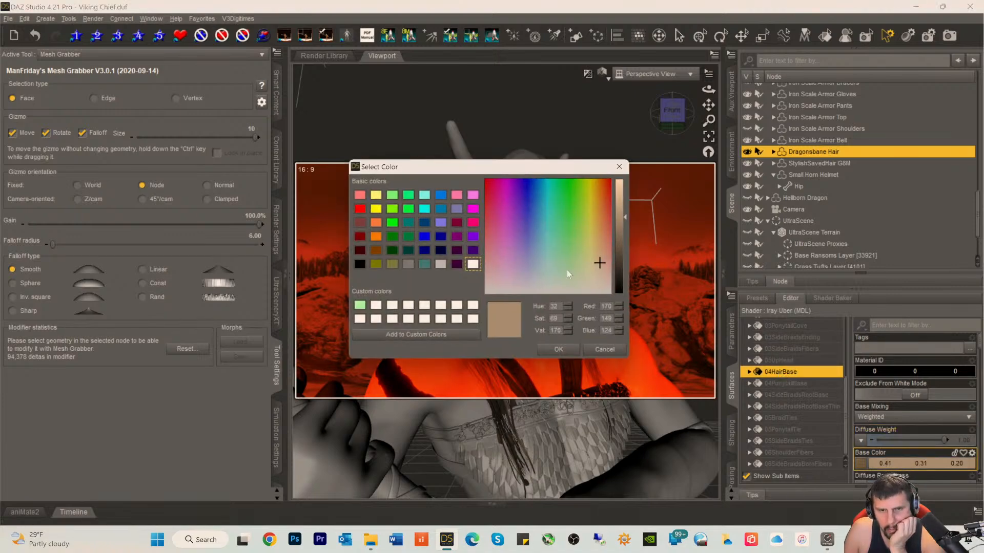
pyautogui.moveTo(622, 218); pyautogui.dragTo(624, 203)
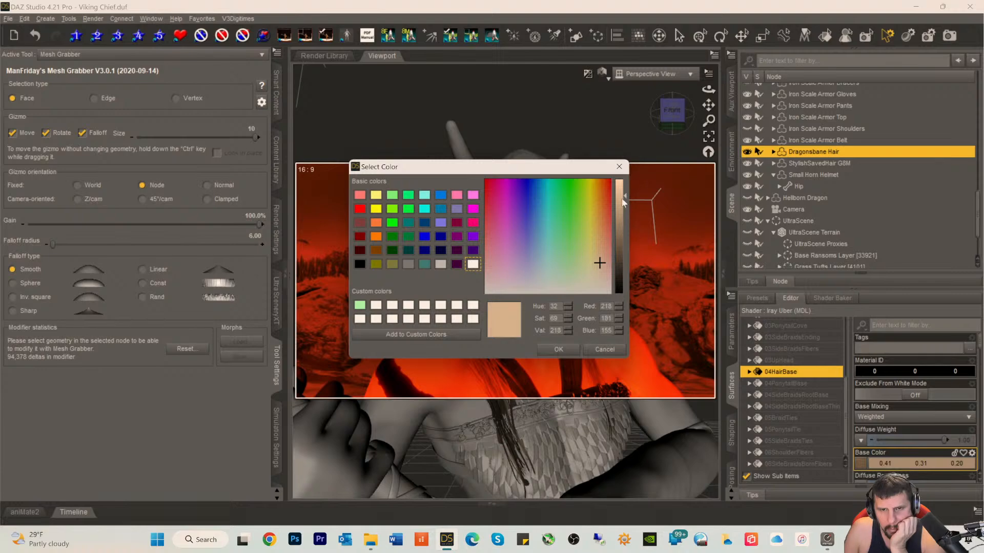
pyautogui.click(558, 349)
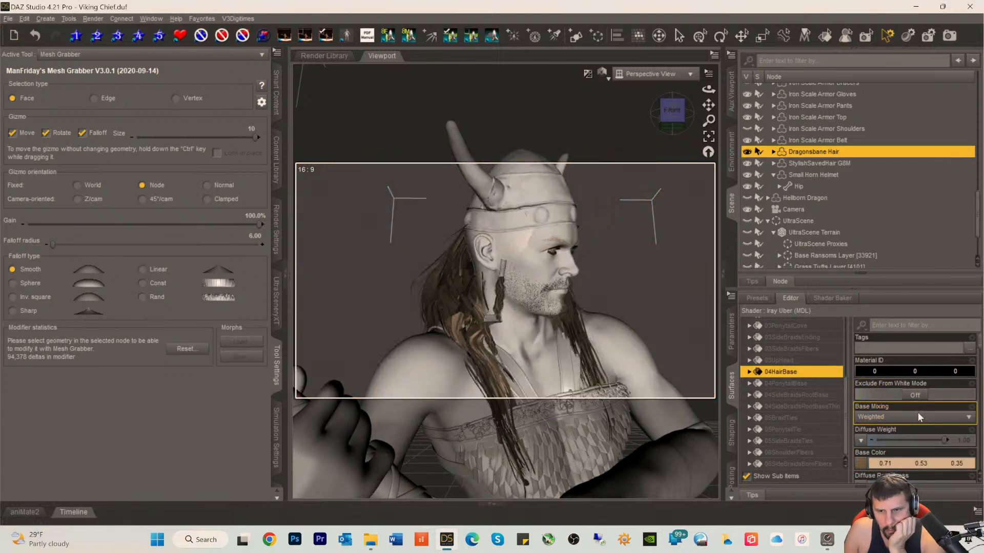
pyautogui.scroll(-5, 916, 412)
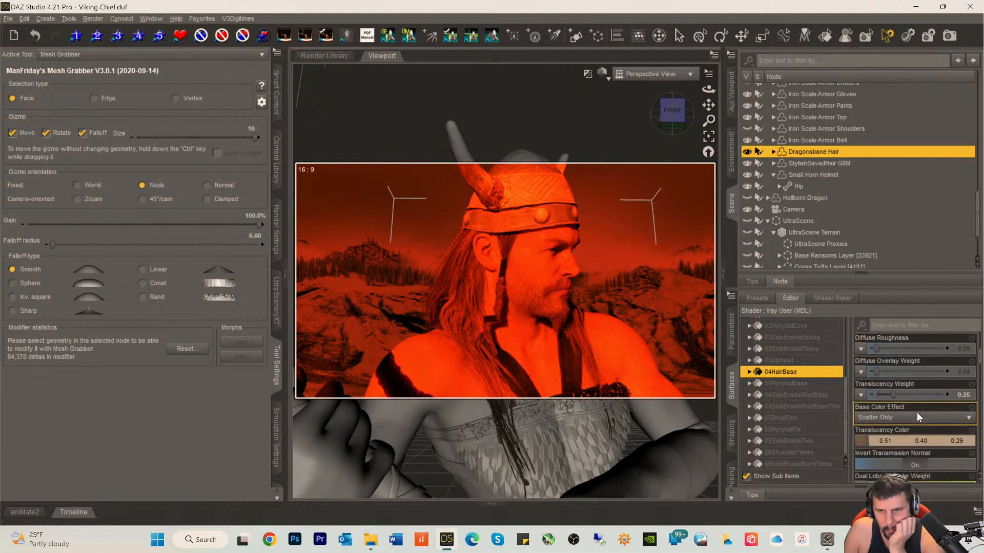
pyautogui.click(901, 441)
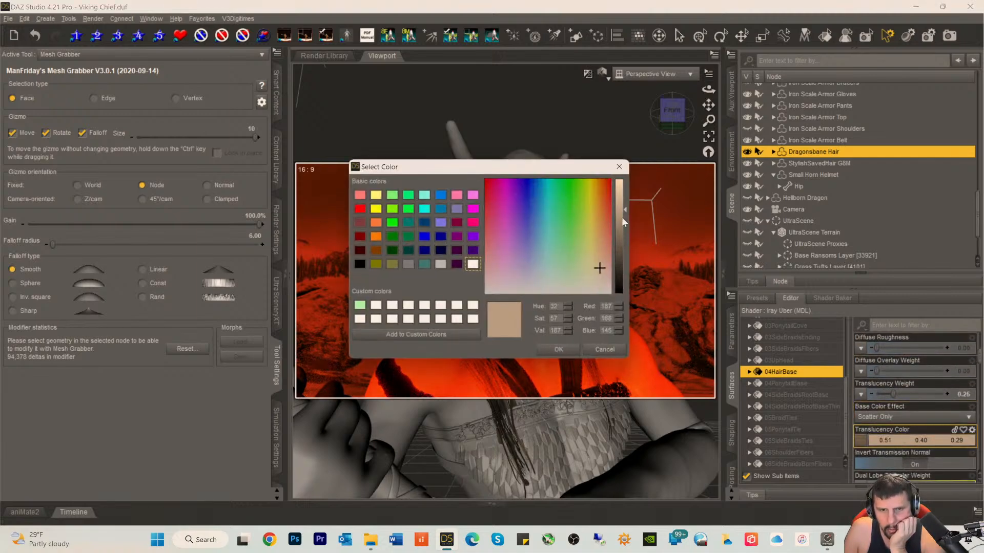
pyautogui.moveTo(623, 209); pyautogui.dragTo(624, 196)
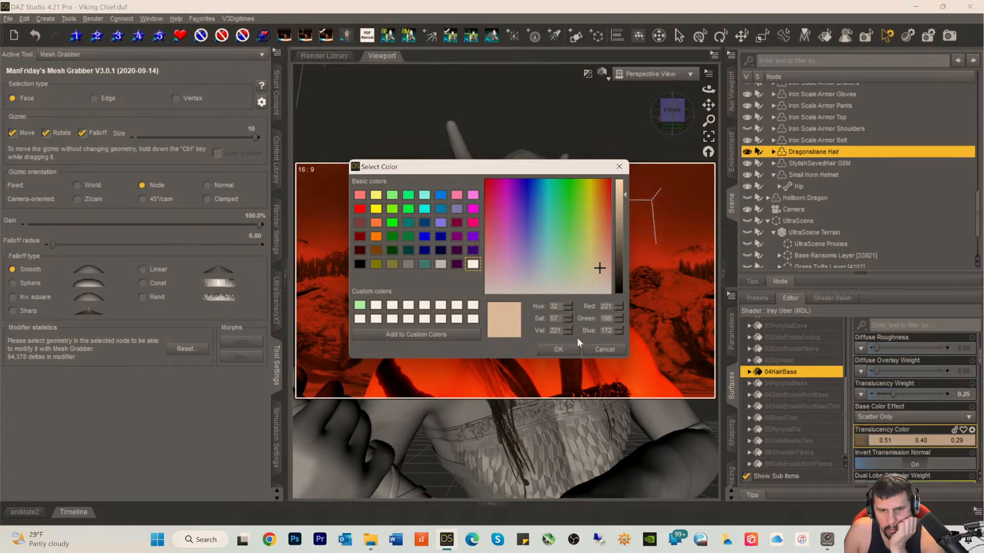
pyautogui.click(564, 350)
pyautogui.scroll(-10, 888, 401)
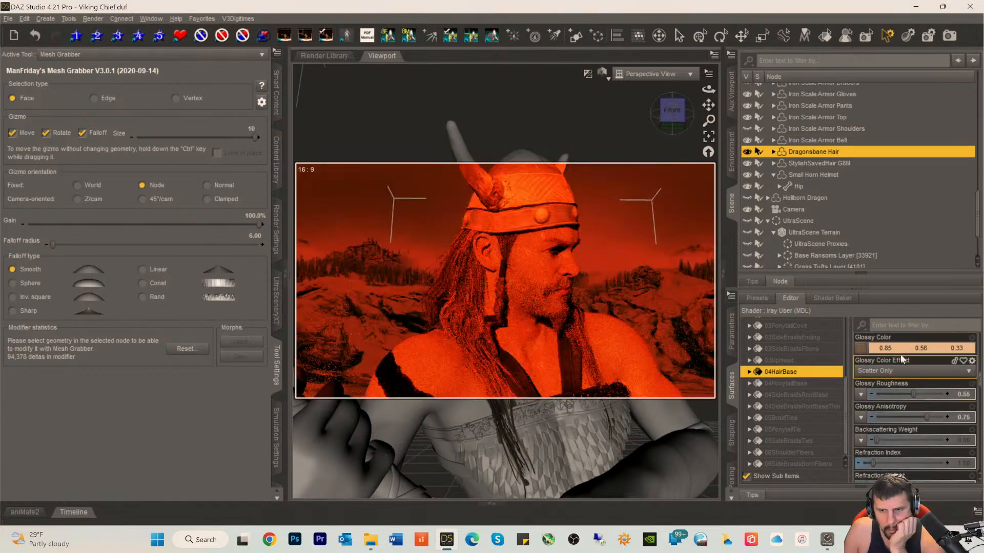
pyautogui.click(861, 348)
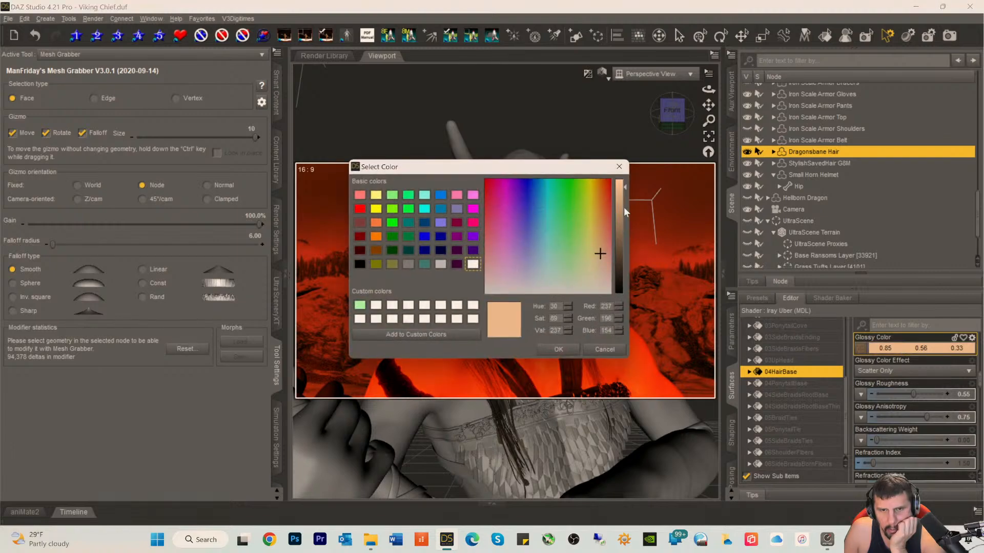
pyautogui.click(602, 350)
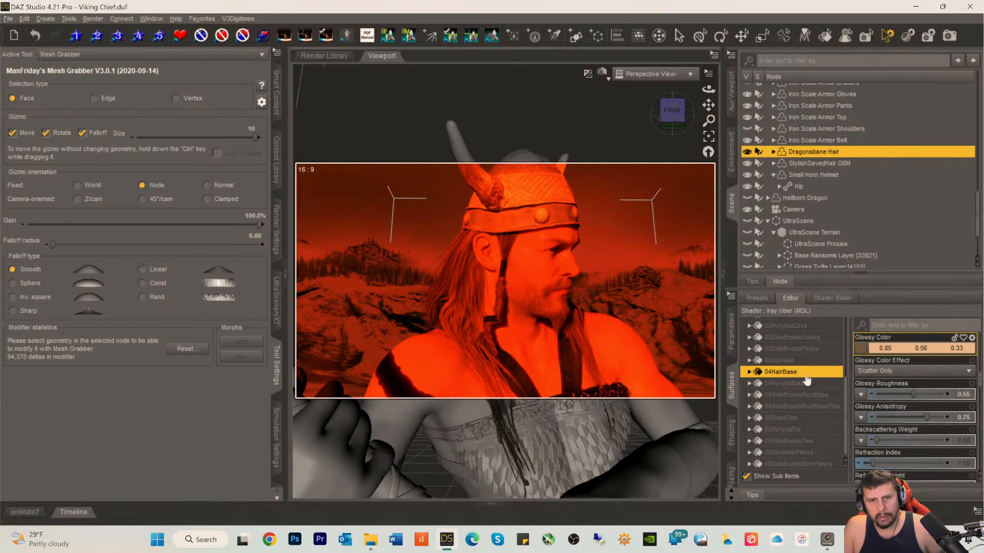
pyautogui.click(885, 372)
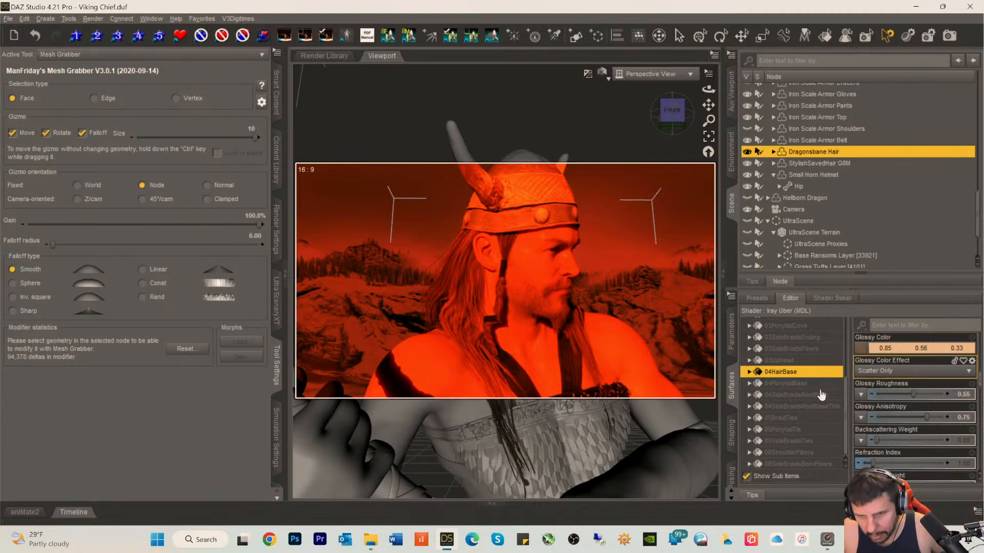
# - Lighten the 04PonytailBase surface's Translucency Color to 0.74, 0.58, 0.43 and its Base Color to 0.82, 0.61, 0.41
pyautogui.click(791, 390)
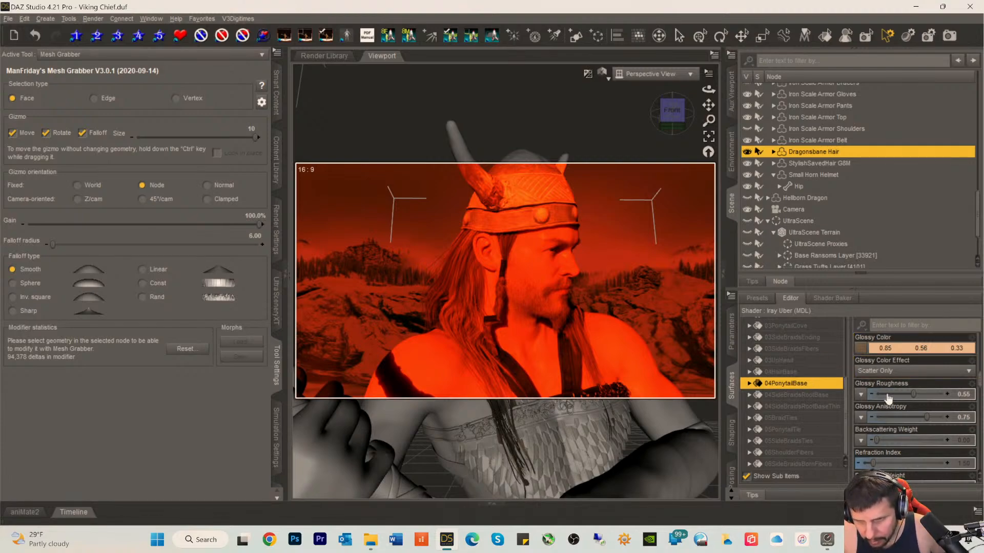
pyautogui.scroll(3, 906, 358)
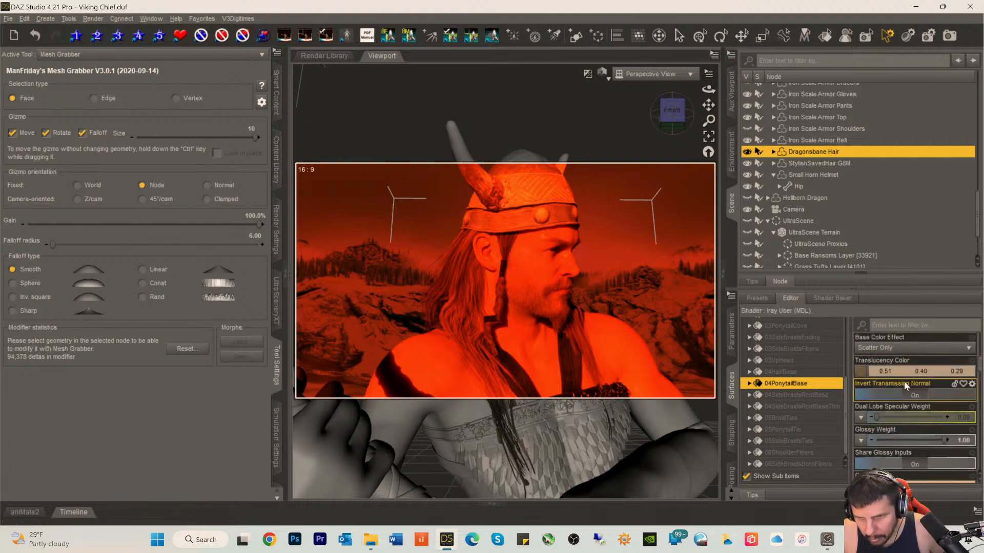
pyautogui.click(900, 373)
pyautogui.moveTo(624, 211); pyautogui.dragTo(621, 197)
pyautogui.click(558, 349)
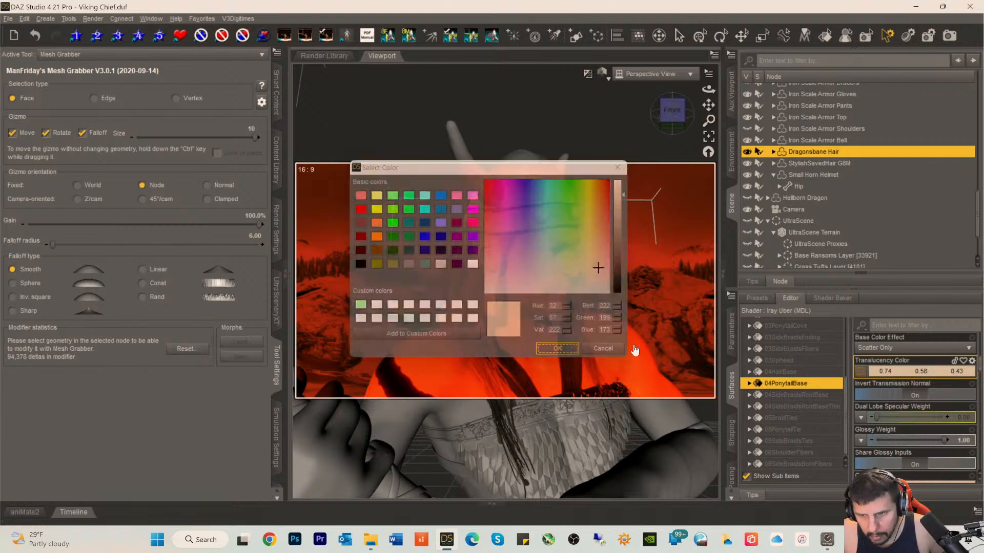
pyautogui.scroll(5, 924, 409)
pyautogui.click(904, 396)
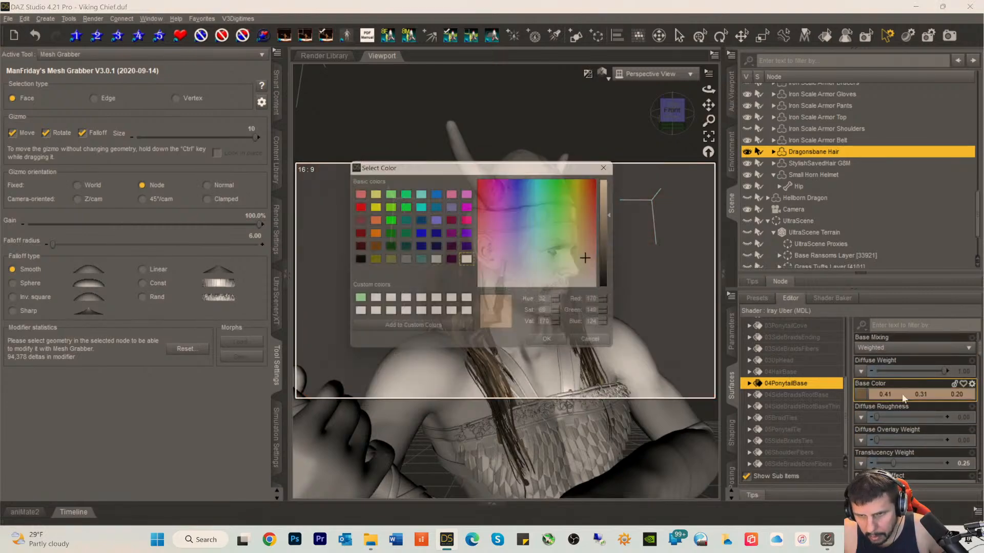
pyautogui.moveTo(624, 218); pyautogui.dragTo(624, 192)
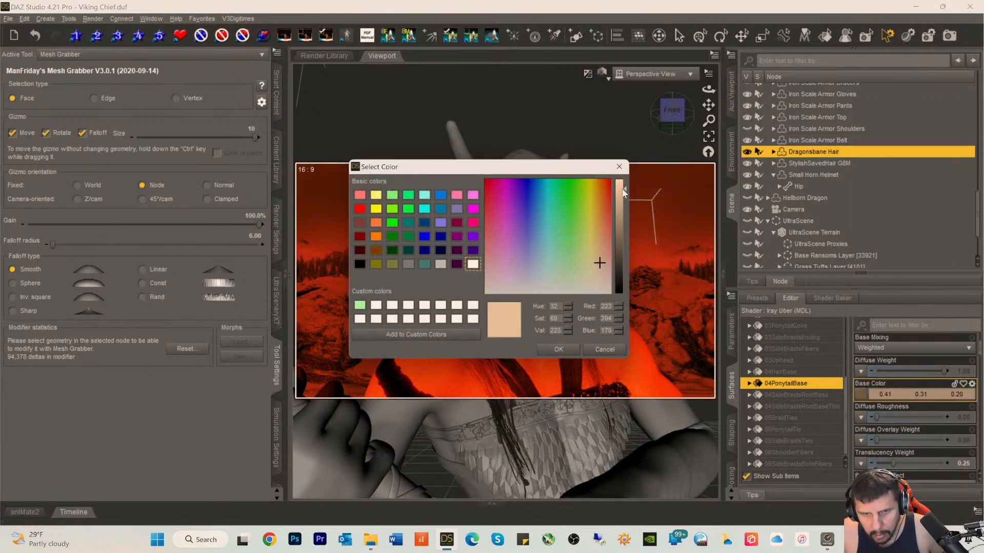
pyautogui.click(555, 350)
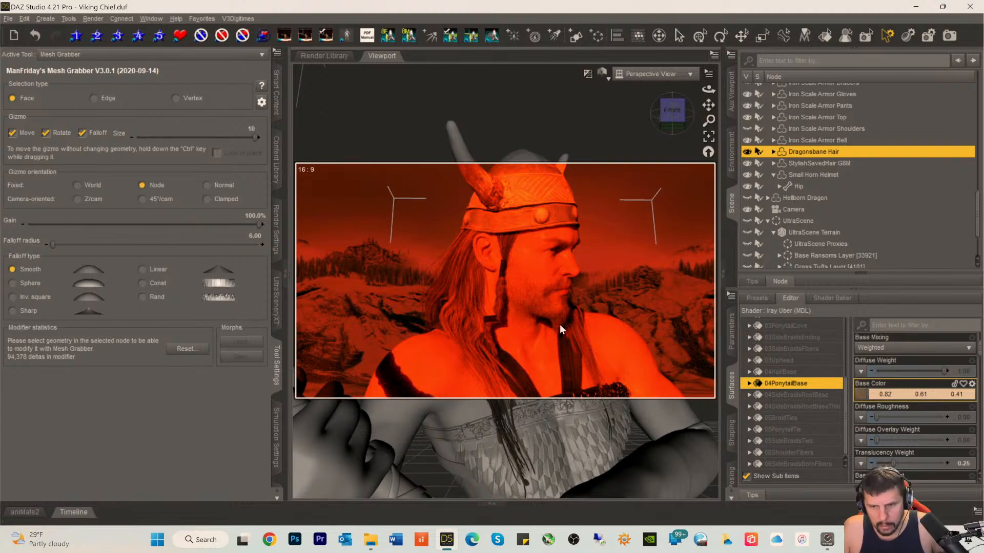
# - Lighten the 04SideBraidsRootBase surface's Base Color to 0.65, 0.48, 0.33 and its Translucency Color to 0.69, 0.54, 0.39
pyautogui.click(791, 395)
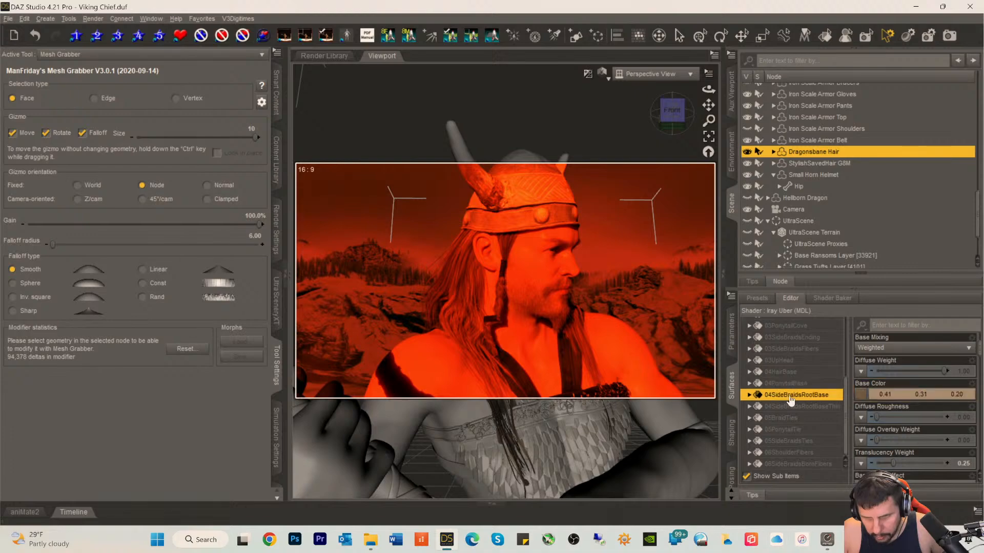
pyautogui.click(900, 394)
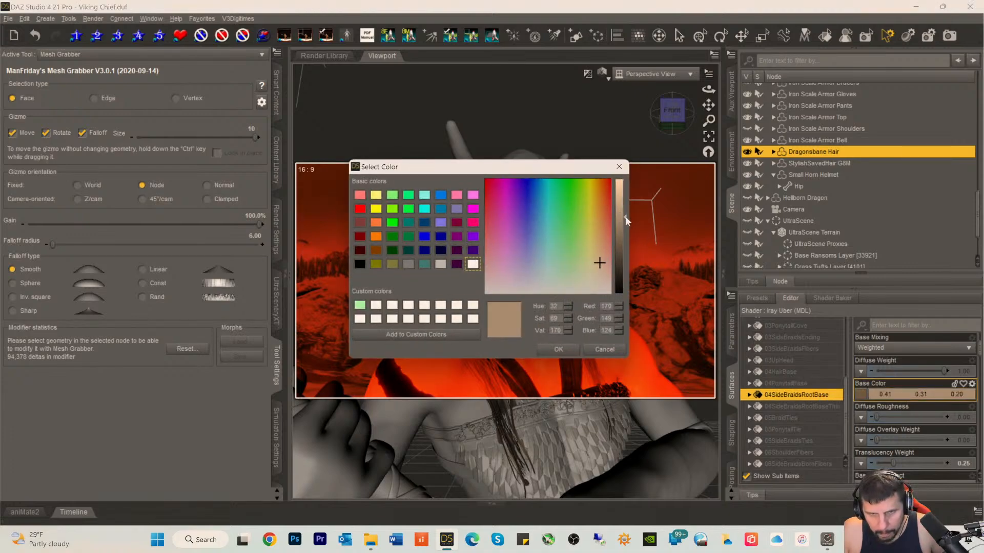
pyautogui.moveTo(628, 206); pyautogui.dragTo(629, 199)
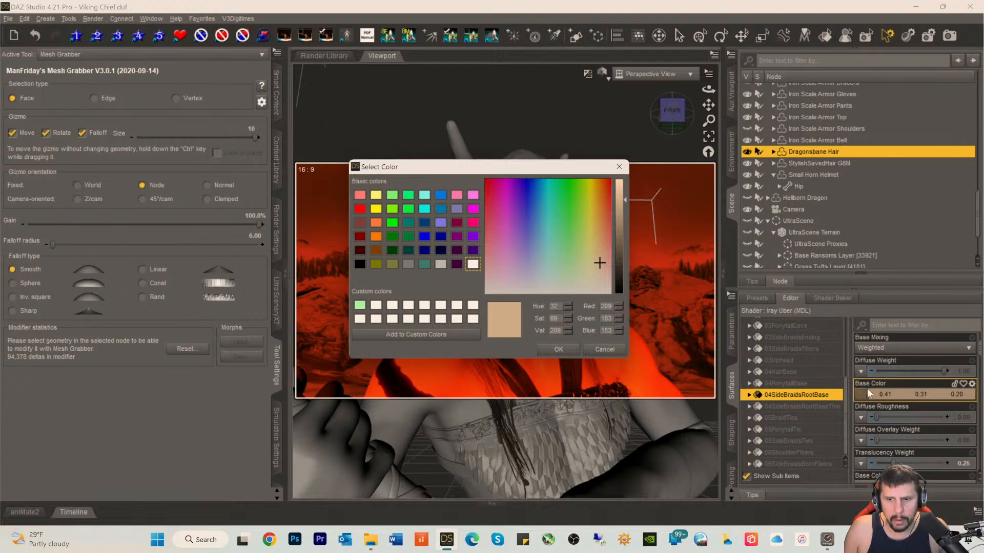
pyautogui.click(558, 351)
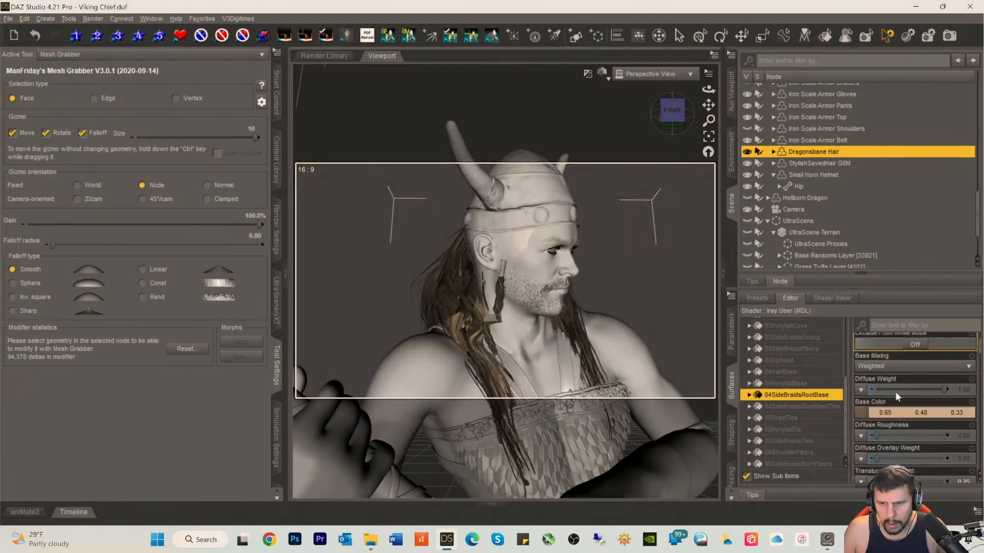
pyautogui.scroll(-3, 899, 403)
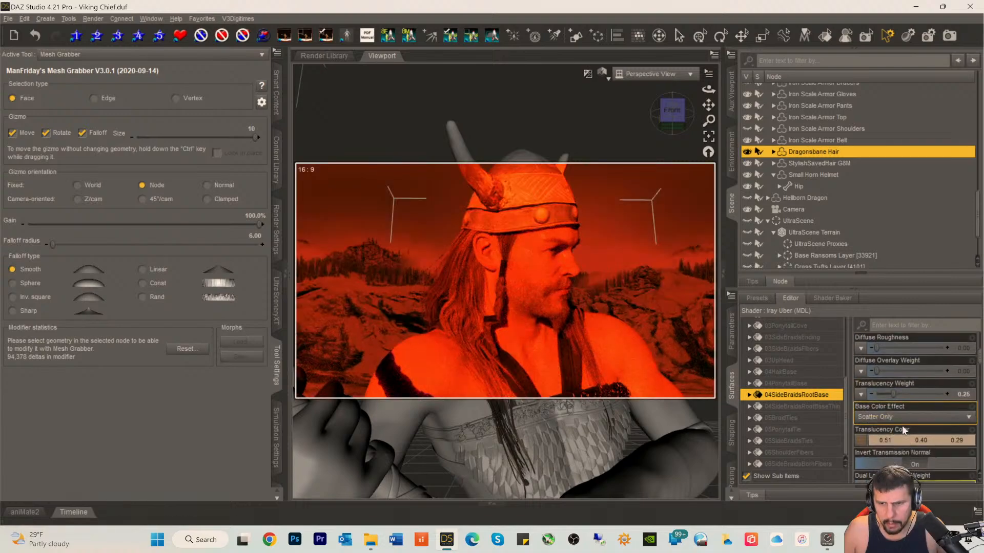
pyautogui.click(900, 442)
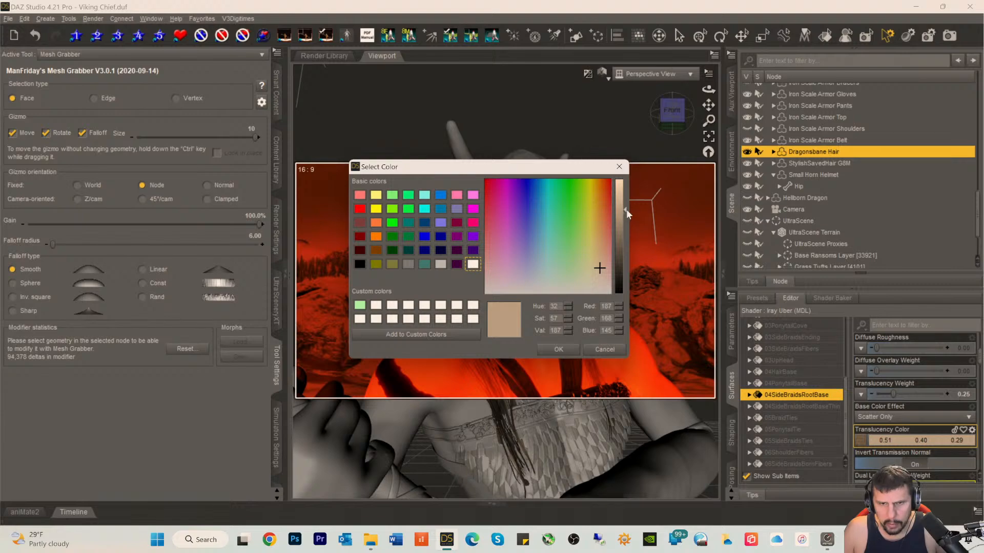
pyautogui.moveTo(624, 208); pyautogui.dragTo(625, 197)
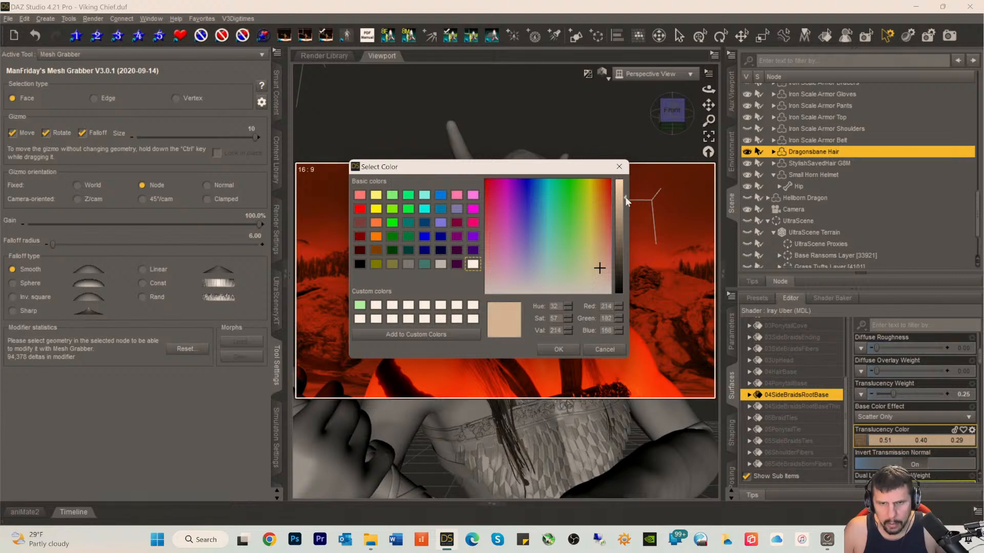
pyautogui.click(558, 349)
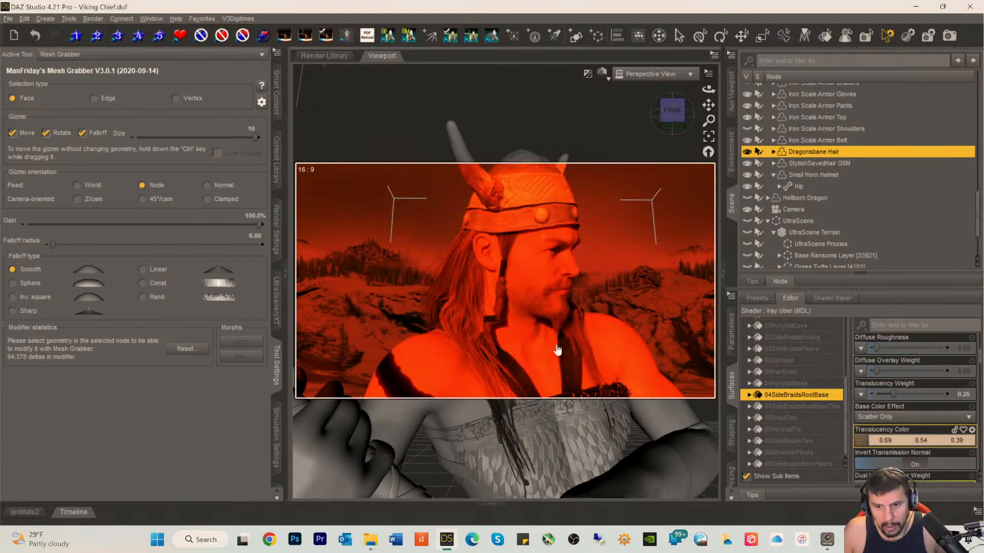
# - Lighten the 04SideBraidsRootBaseThin surface's Translucency Color to 0.77, 0.61, 0.44 and its Base Color to 0.77, 0.58, 0.39
pyautogui.click(789, 407)
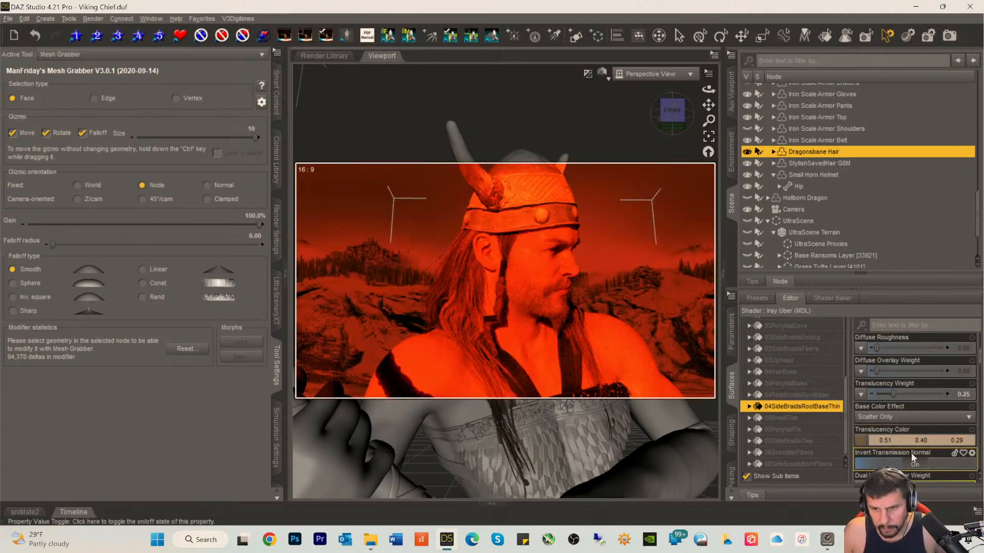
pyautogui.click(879, 439)
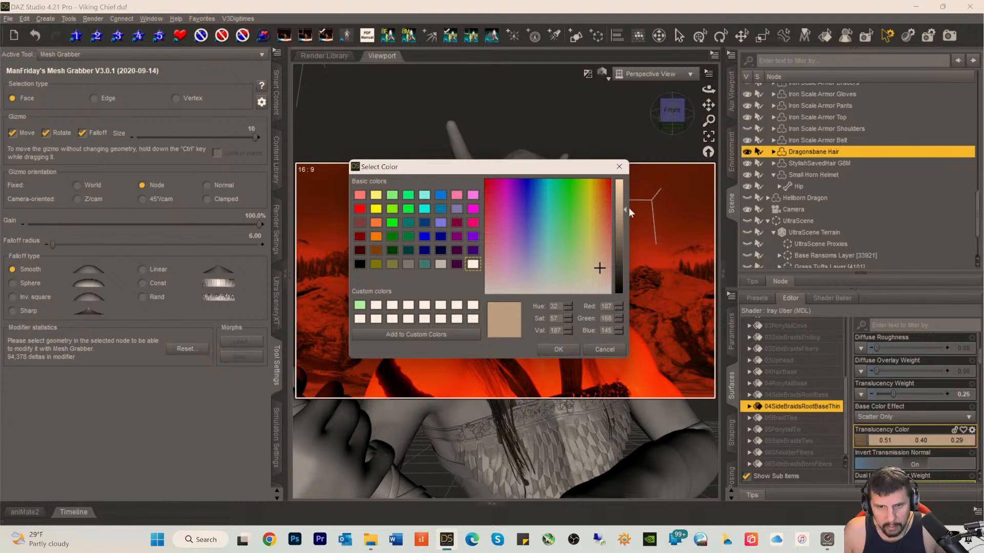
pyautogui.moveTo(625, 208); pyautogui.dragTo(626, 195)
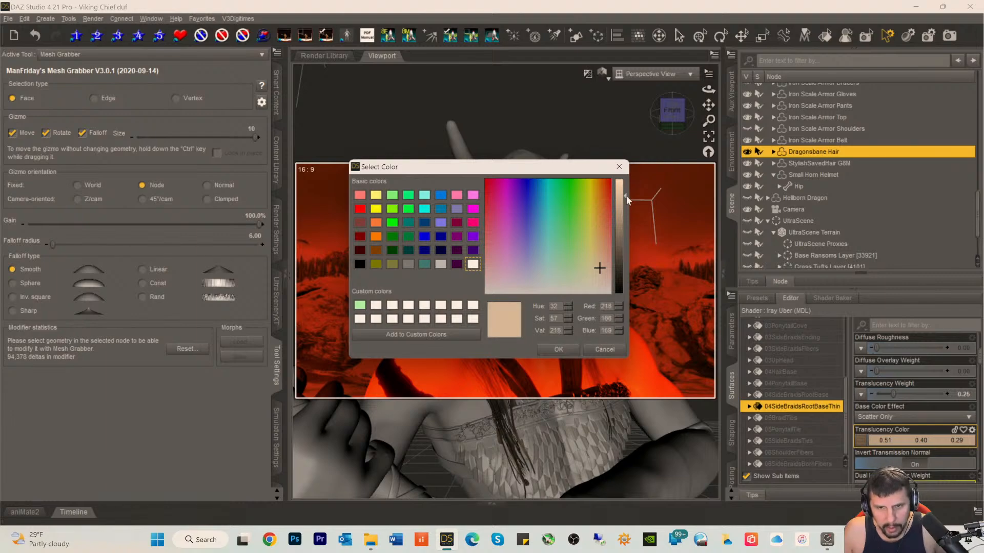
pyautogui.click(558, 349)
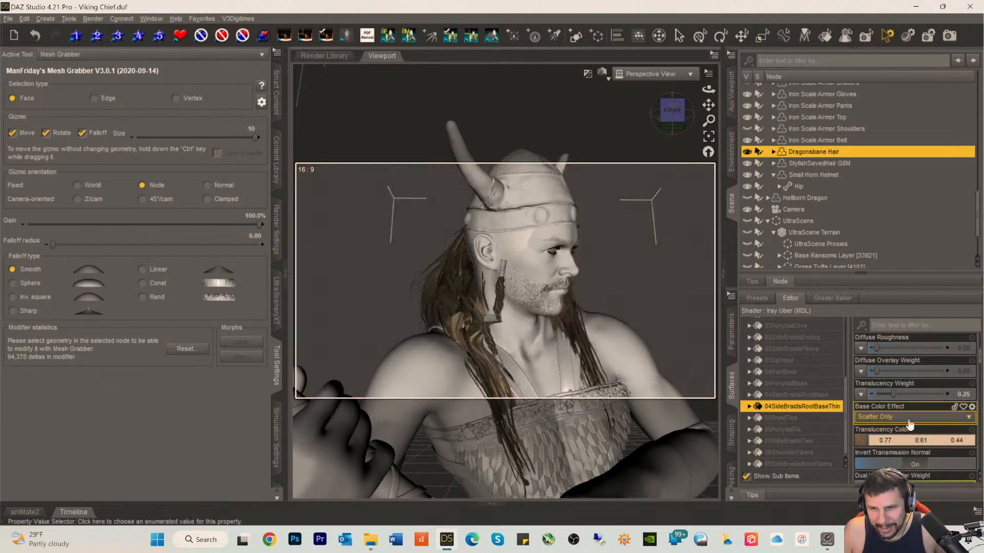
pyautogui.scroll(3, 907, 415)
pyautogui.click(900, 399)
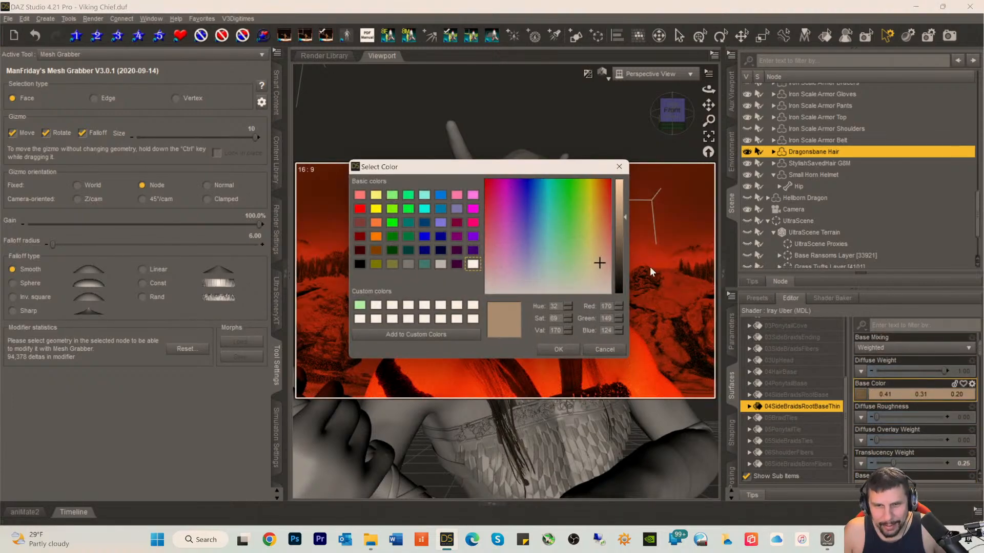
pyautogui.moveTo(623, 216); pyautogui.dragTo(624, 192)
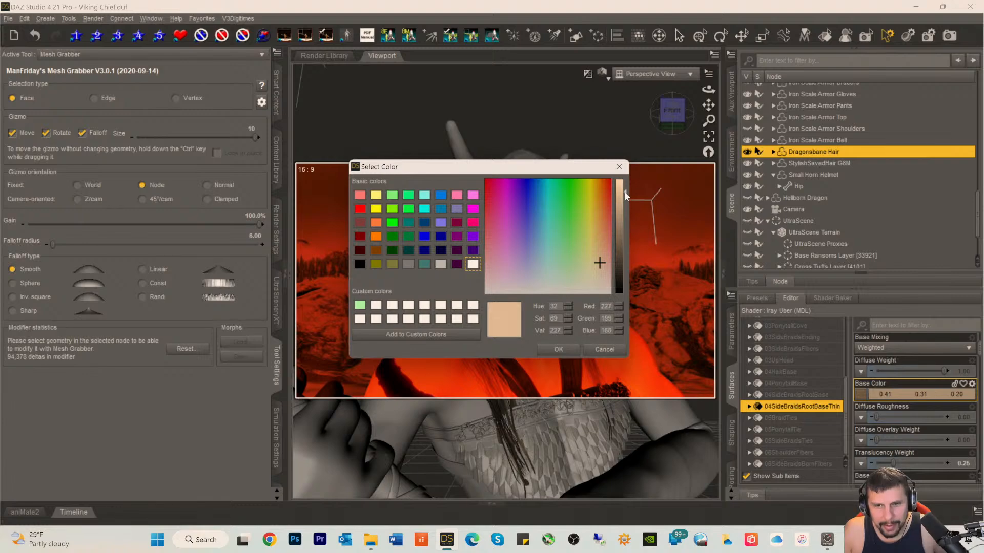
pyautogui.click(559, 350)
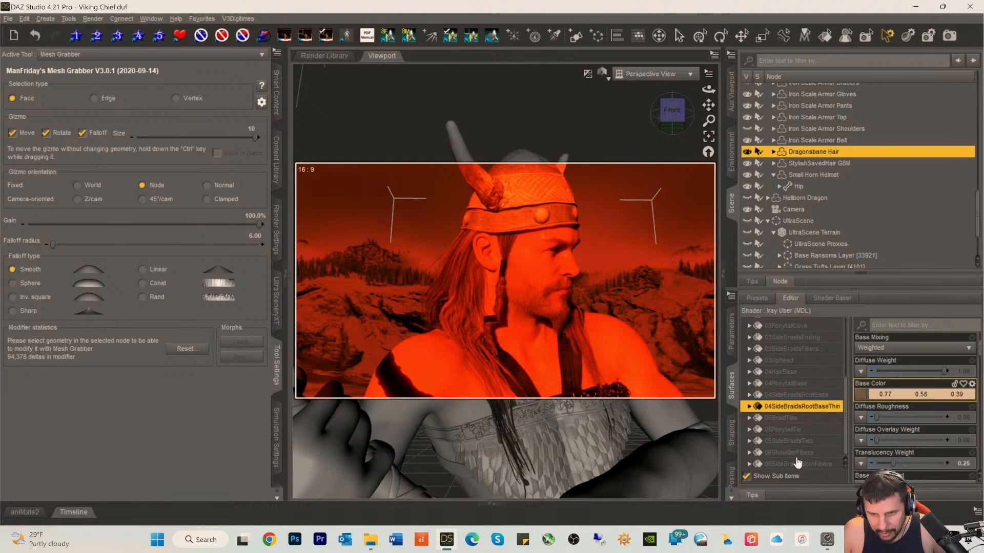
# - Lighten the 06ShoulderFibers surface's Base Color to 0.69, 0.51, 0.34 and its Translucency Color to 0.74, 0.58, 0.43
pyautogui.click(787, 454)
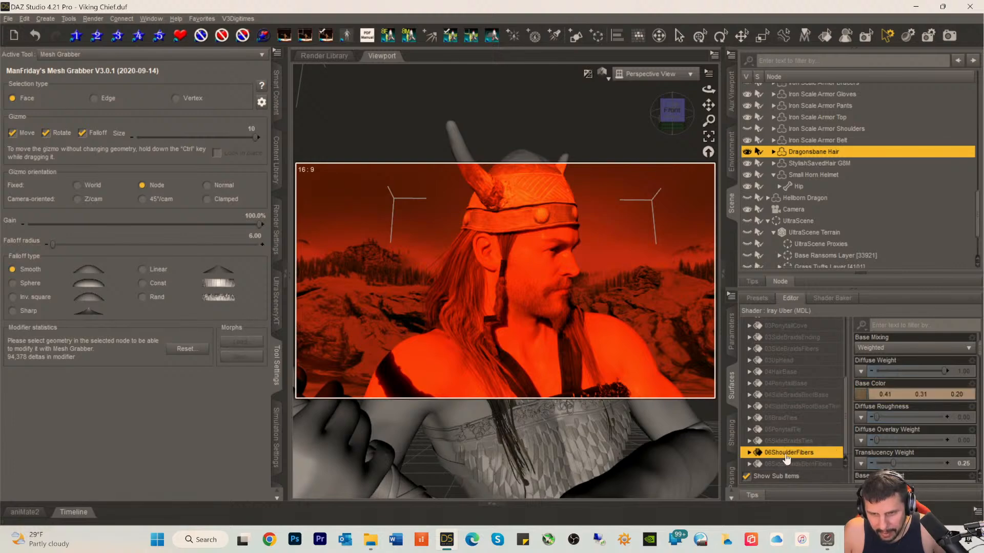
pyautogui.click(894, 396)
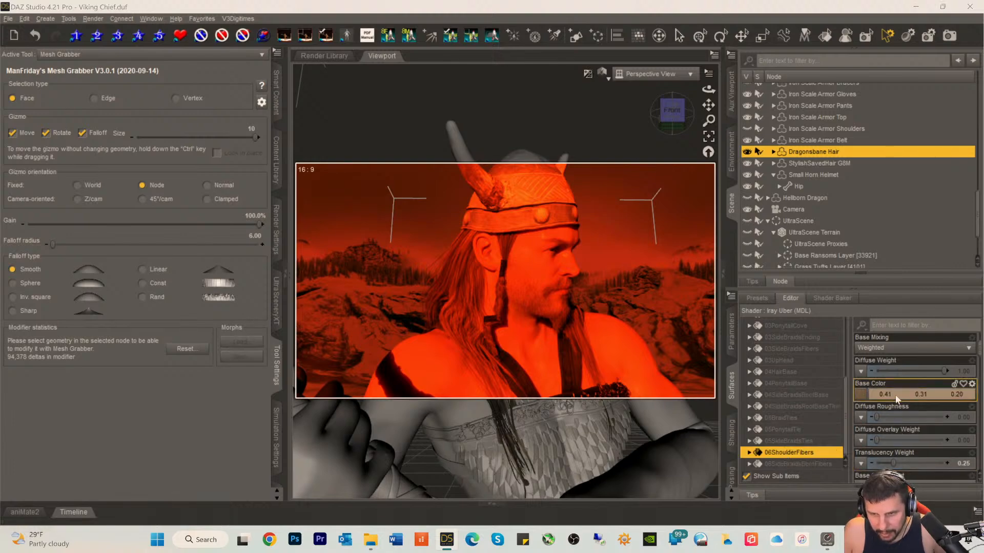
pyautogui.moveTo(624, 216); pyautogui.dragTo(623, 196)
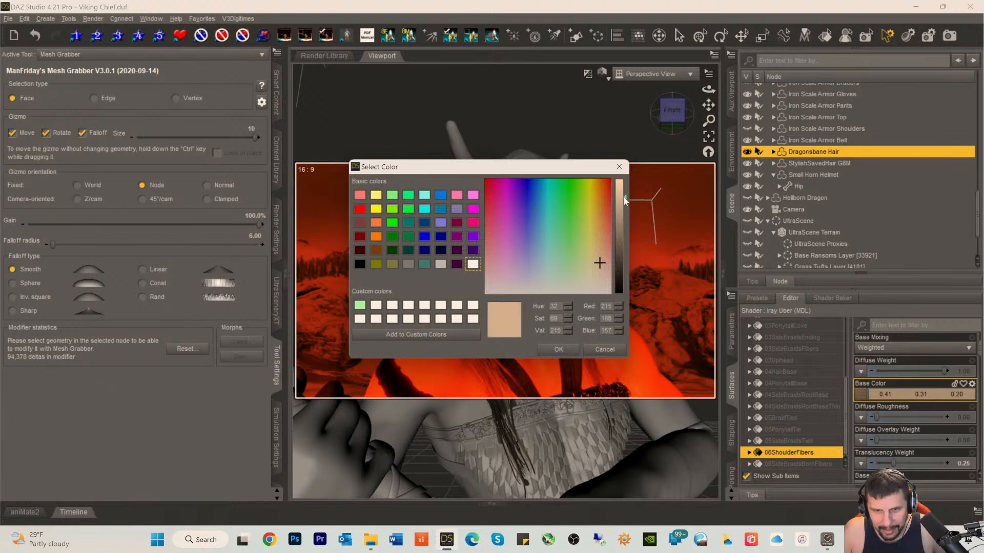
pyautogui.click(558, 349)
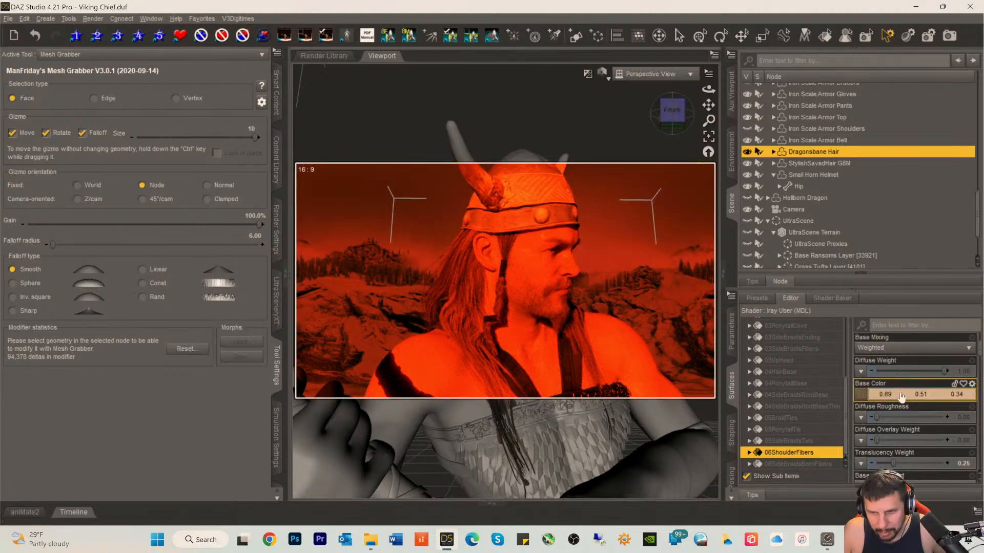
pyautogui.scroll(3, 898, 395)
pyautogui.scroll(-5, 898, 395)
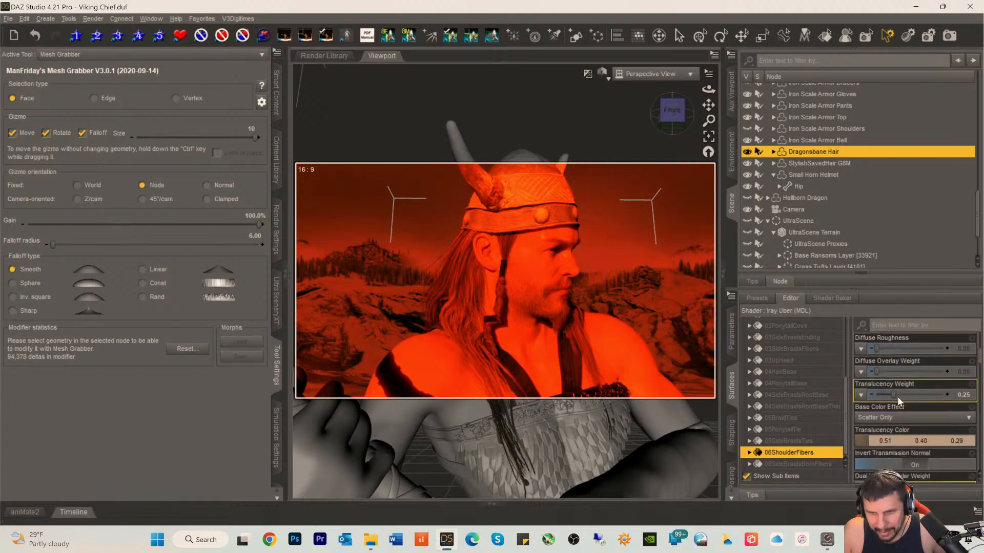
pyautogui.click(860, 440)
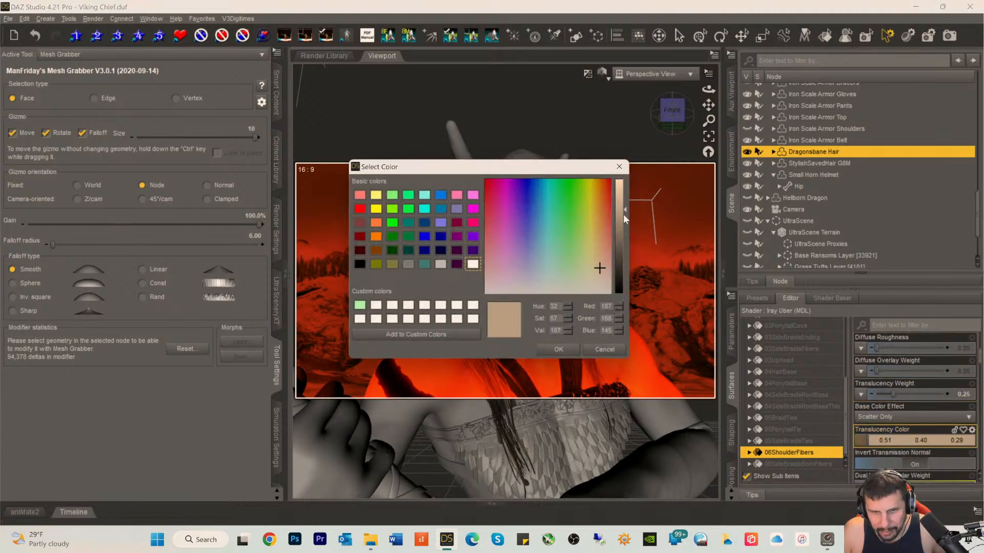
pyautogui.moveTo(623, 210); pyautogui.dragTo(625, 196)
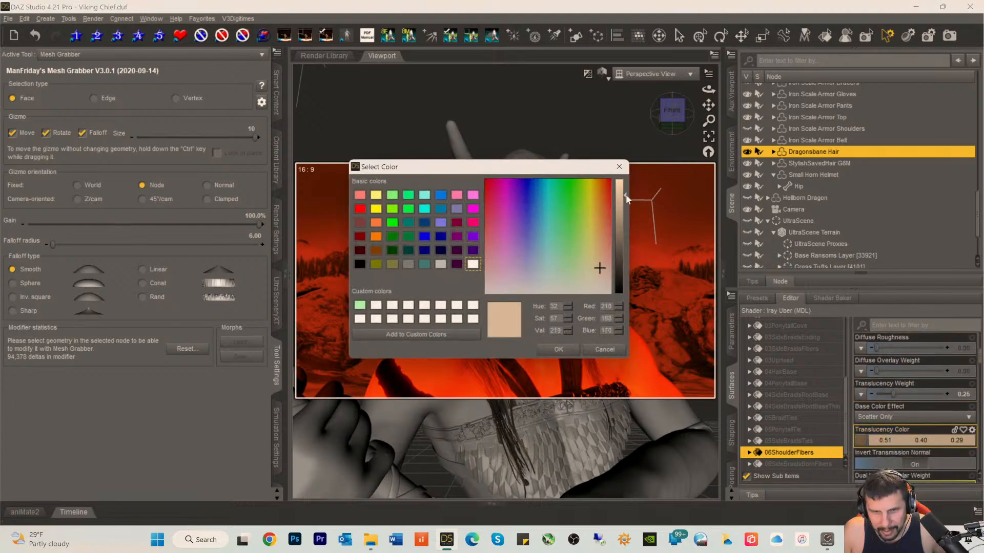
pyautogui.click(559, 349)
# - Brighten the 06ShoulderFibers surface's Glossy Color to 0.91, 0.60, 0.35
pyautogui.scroll(-3, 889, 429)
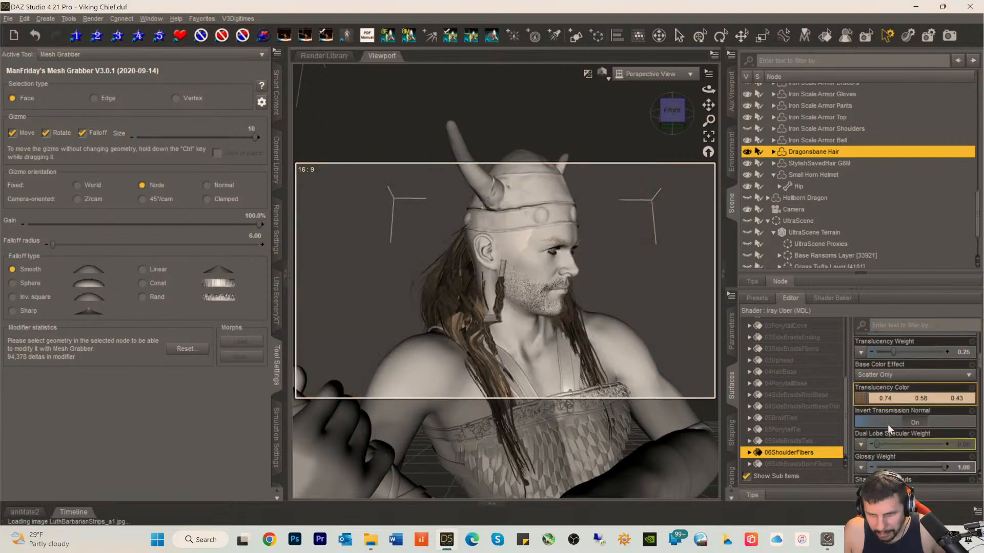
pyautogui.click(903, 422)
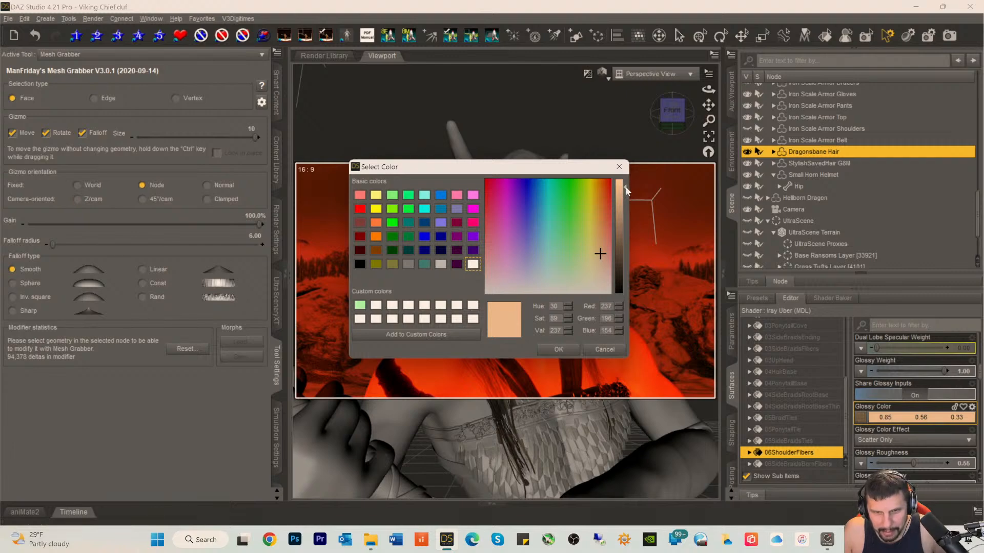
pyautogui.click(557, 350)
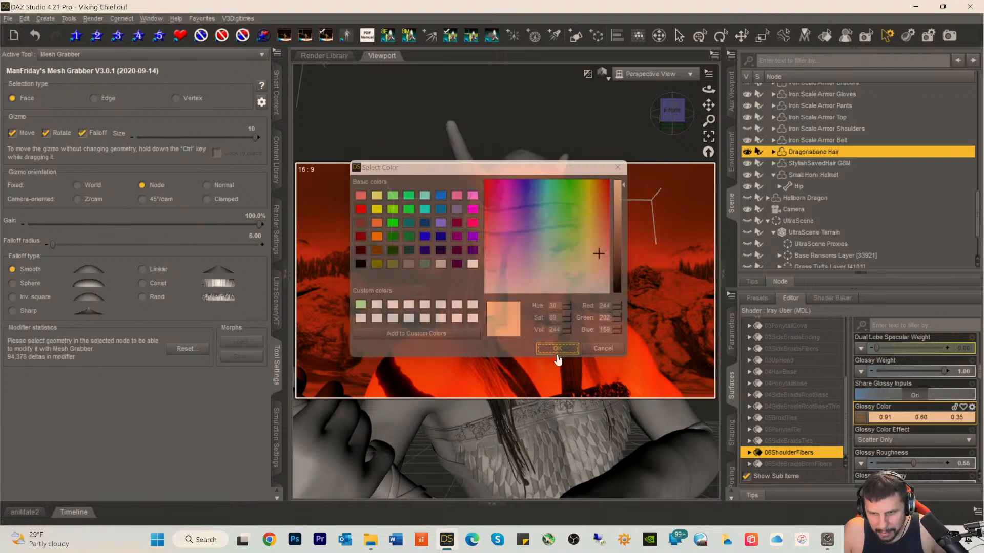
pyautogui.scroll(-4, 905, 453)
pyautogui.scroll(5, 906, 453)
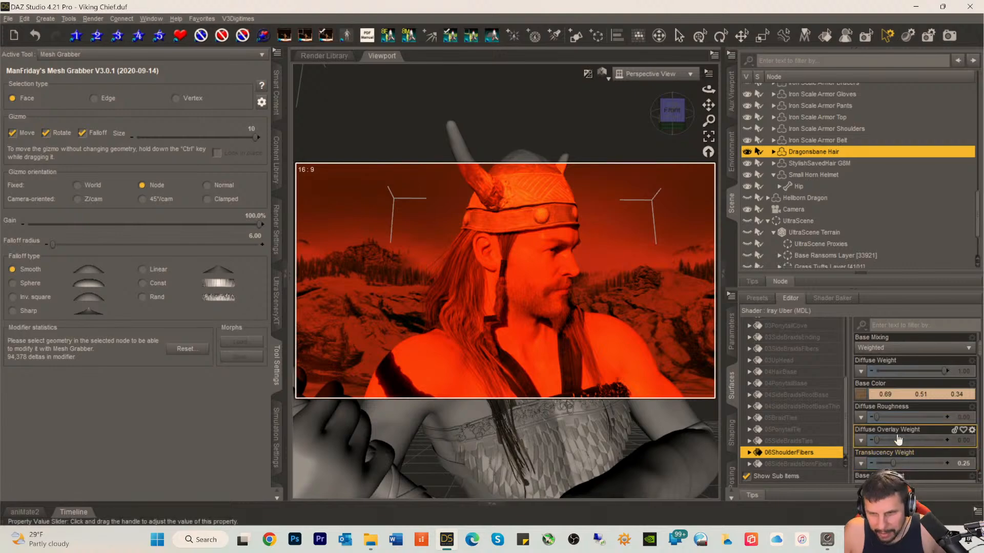
# - Lighten the 06SideBraidsBornFibers surface's Base Color to 0.67, 0.50, 0.33 and its Translucency Color to 0.72, 0.56, 0.41
pyautogui.click(791, 464)
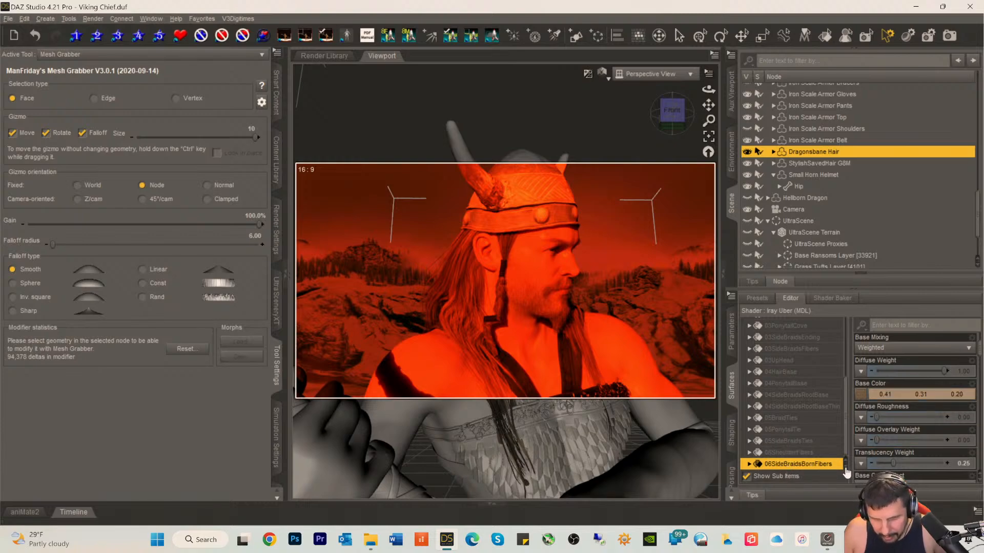
pyautogui.click(860, 394)
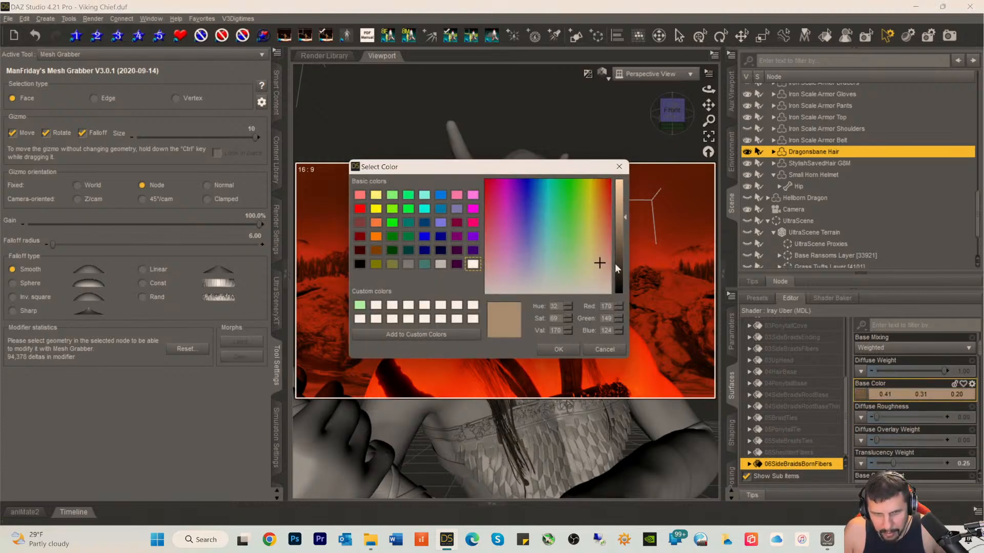
pyautogui.moveTo(621, 222); pyautogui.dragTo(623, 204)
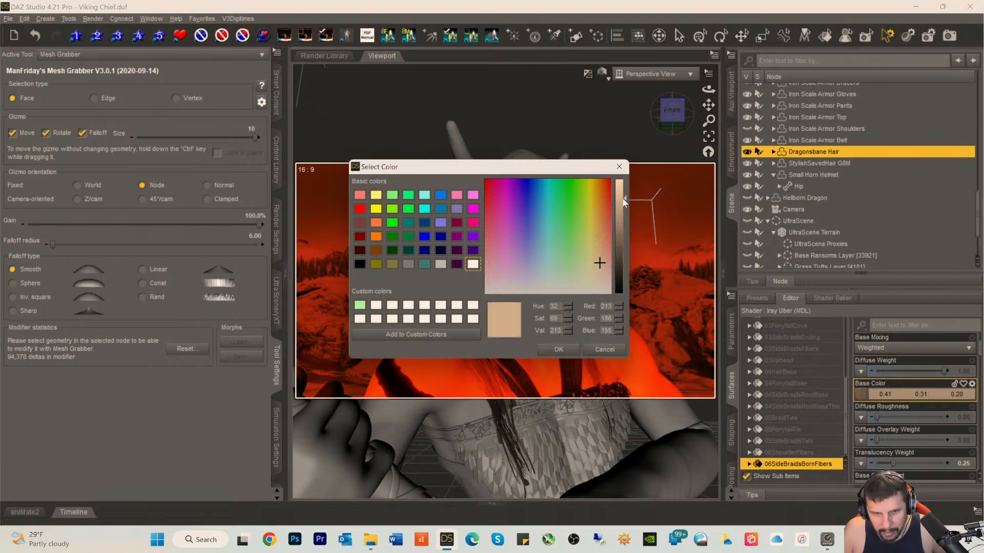
pyautogui.click(558, 350)
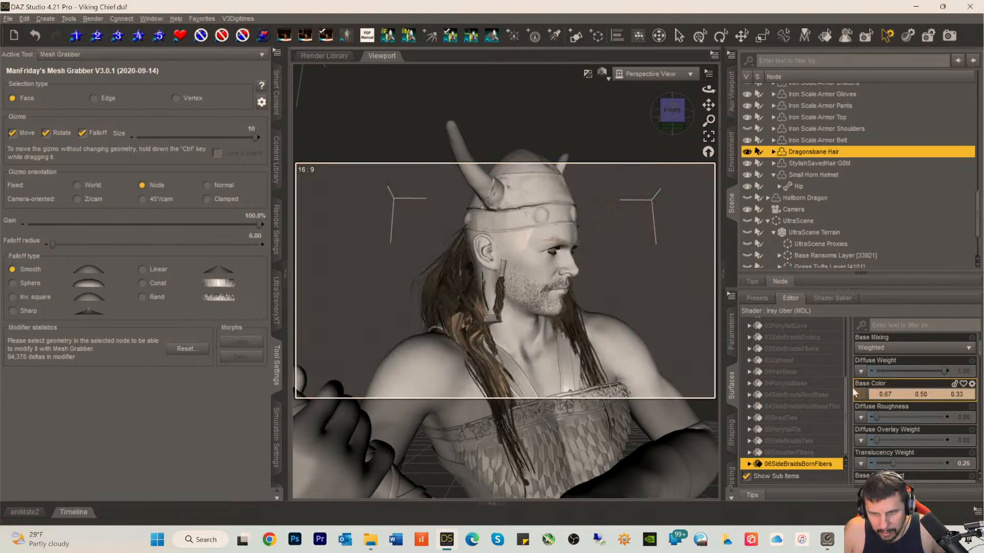
pyautogui.scroll(-3, 896, 407)
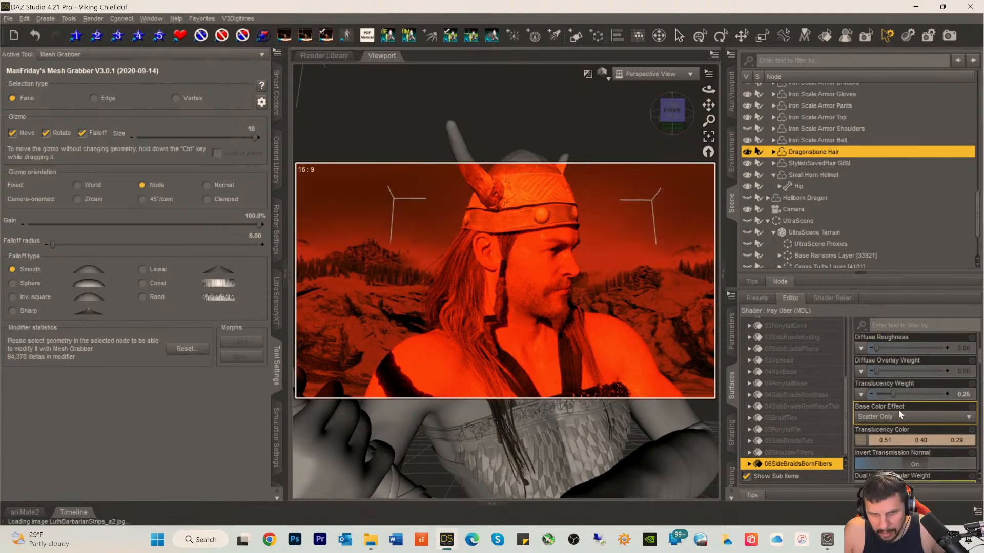
pyautogui.click(894, 432)
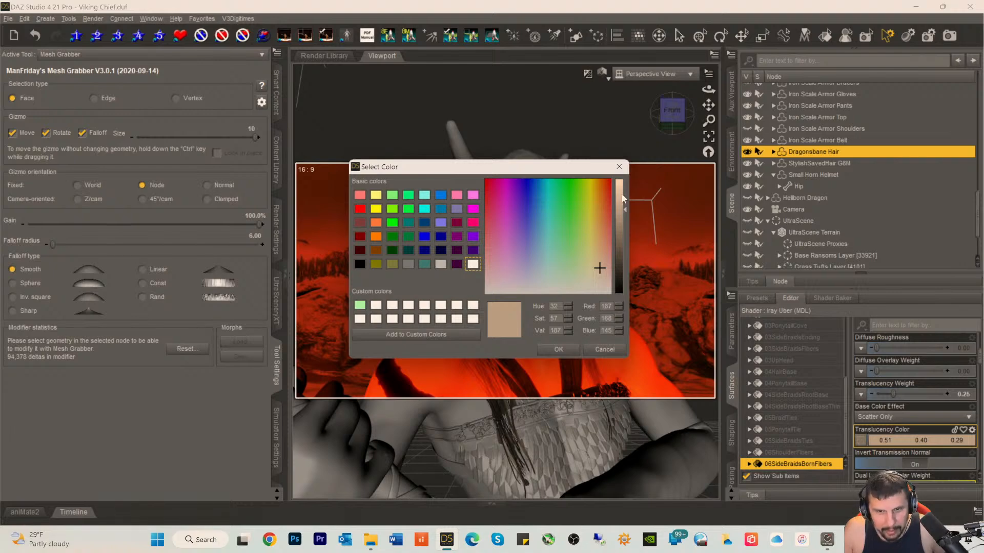
pyautogui.moveTo(626, 208); pyautogui.dragTo(624, 201)
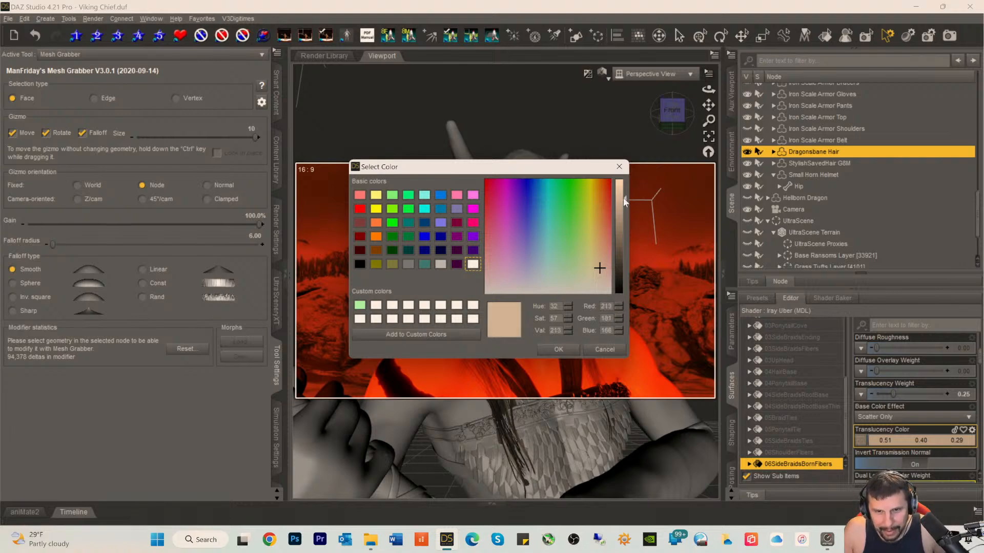
pyautogui.click(559, 351)
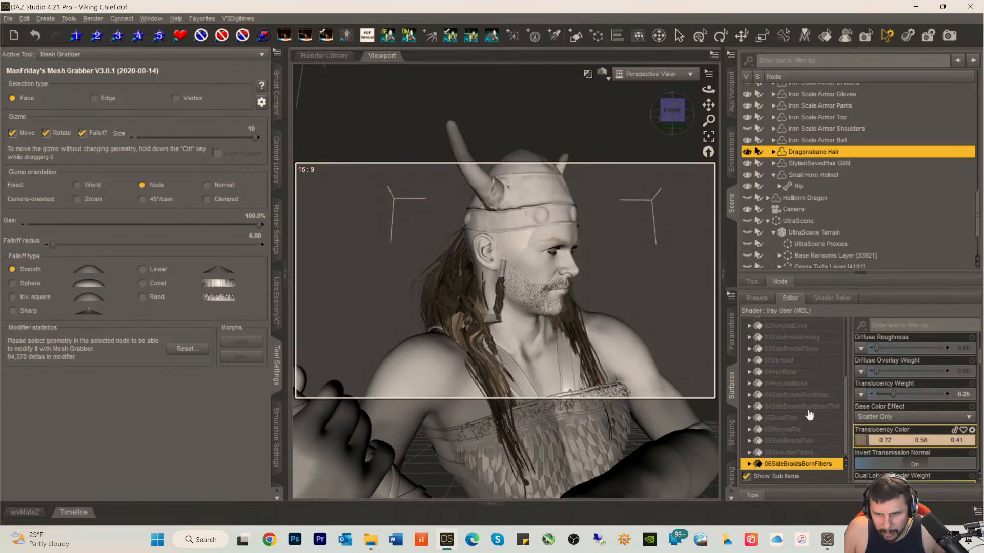
pyautogui.scroll(2, 802, 410)
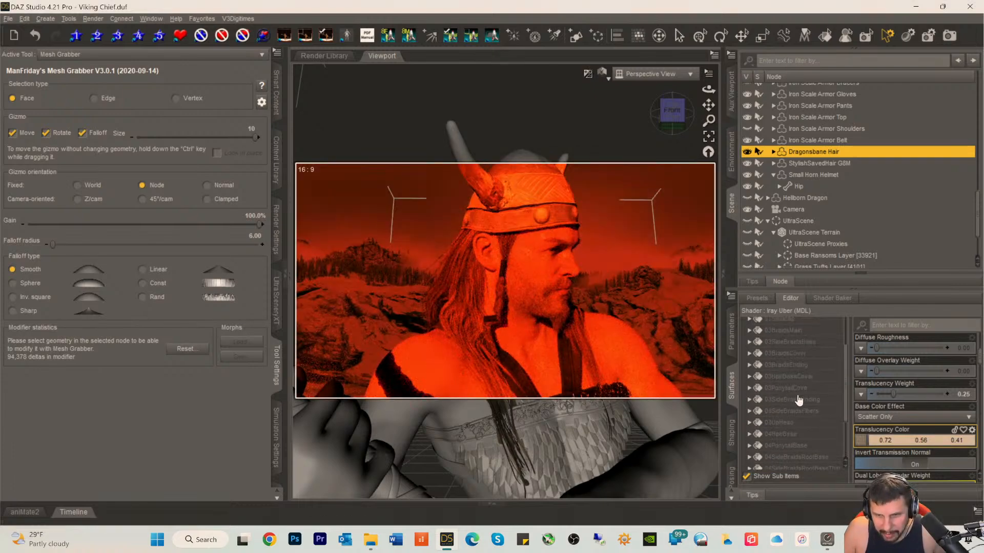
pyautogui.scroll(2, 797, 399)
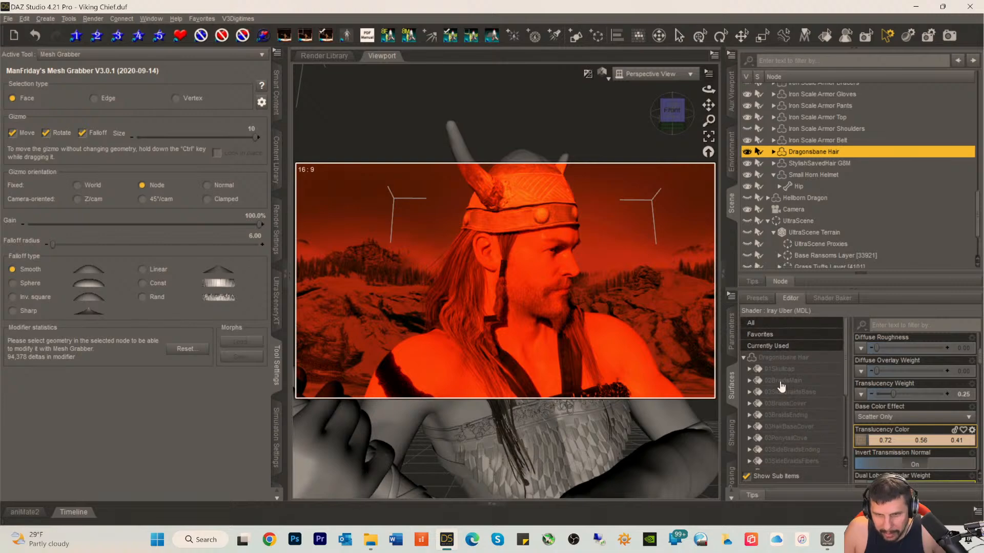
# - Lighten the translucency color of the Dragonsbane Hair's 02BraidsMain surface to 0.78, 0.62, 0.45
pyautogui.click(779, 382)
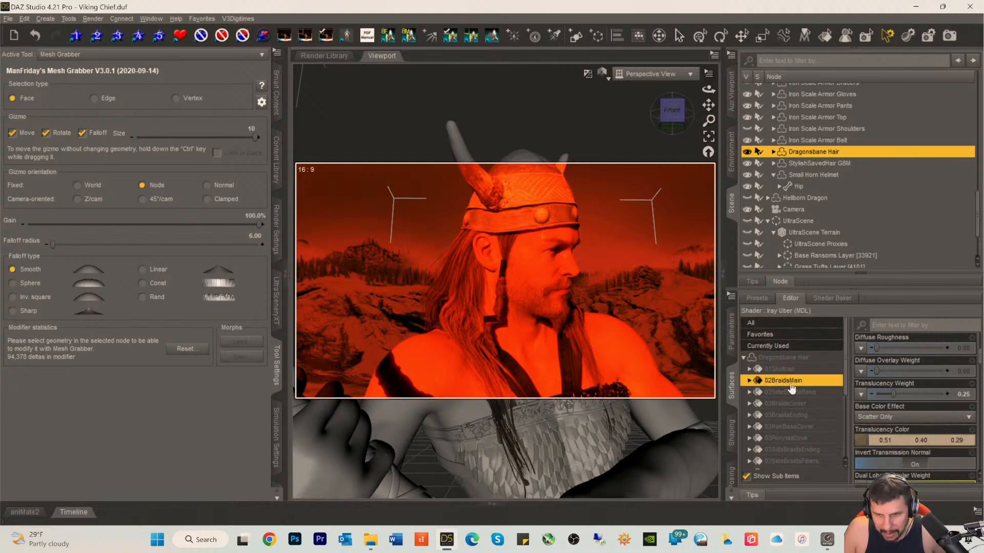
pyautogui.click(897, 443)
pyautogui.moveTo(624, 208); pyautogui.dragTo(625, 191)
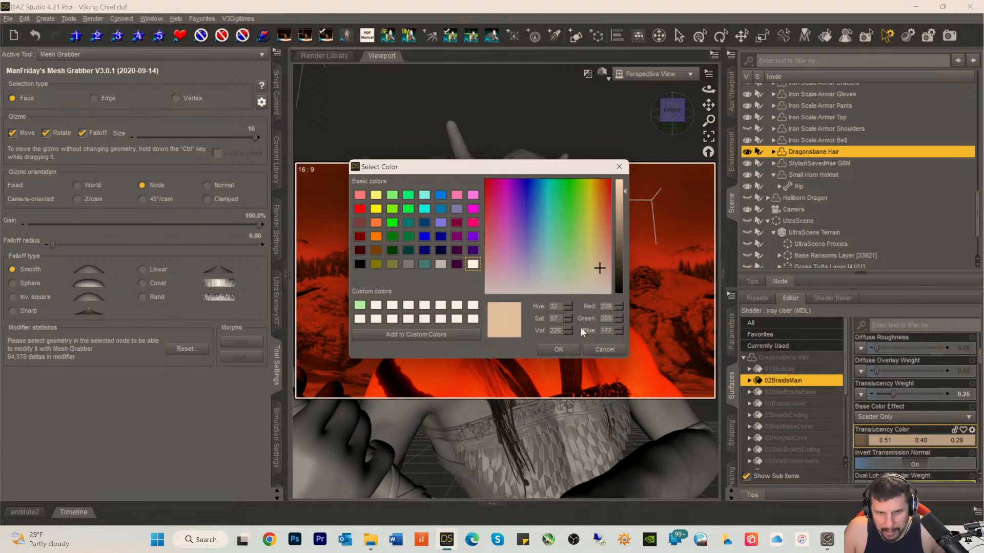
pyautogui.click(559, 349)
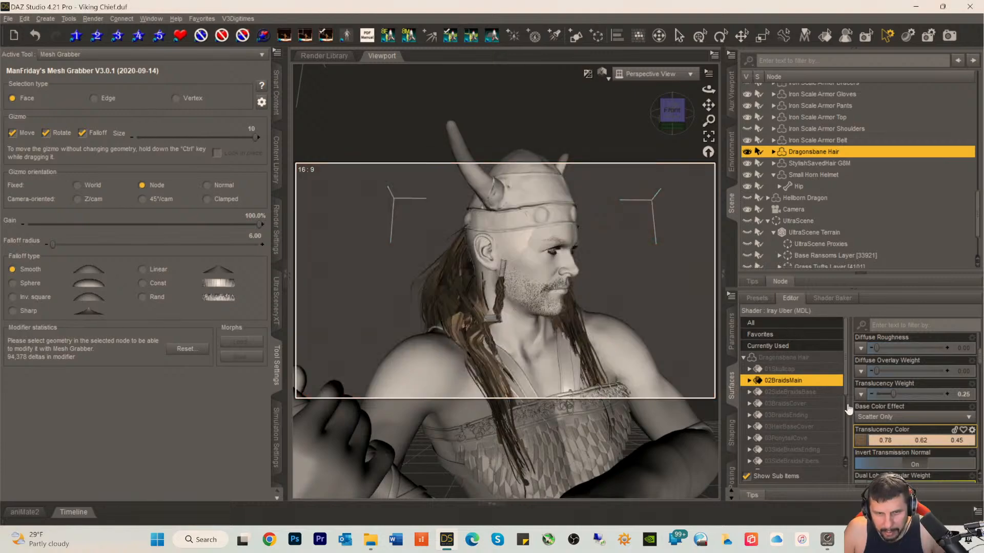
# - Lighten the base color of the 02BraidsMain surface to 0.77, 0.57, 0.38
pyautogui.scroll(3, 905, 405)
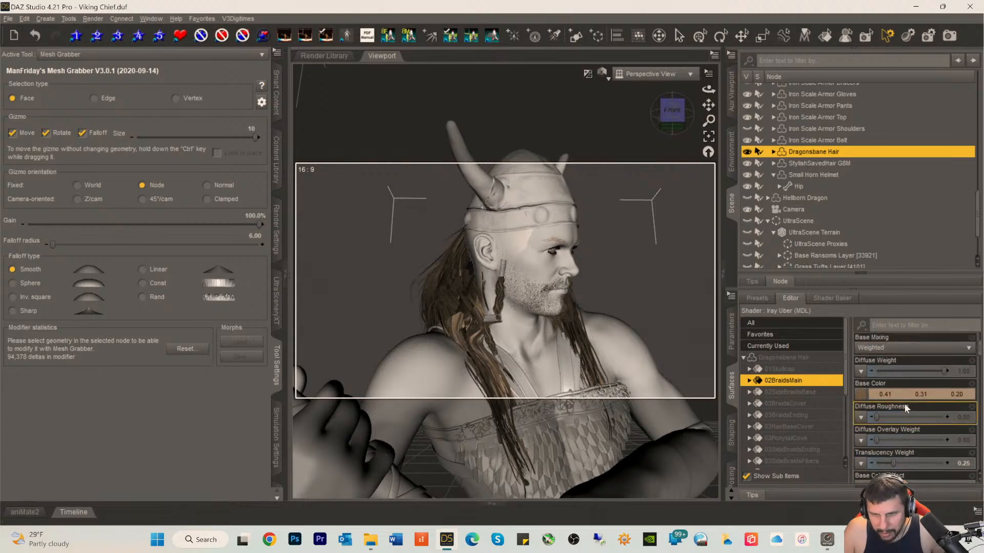
pyautogui.click(903, 396)
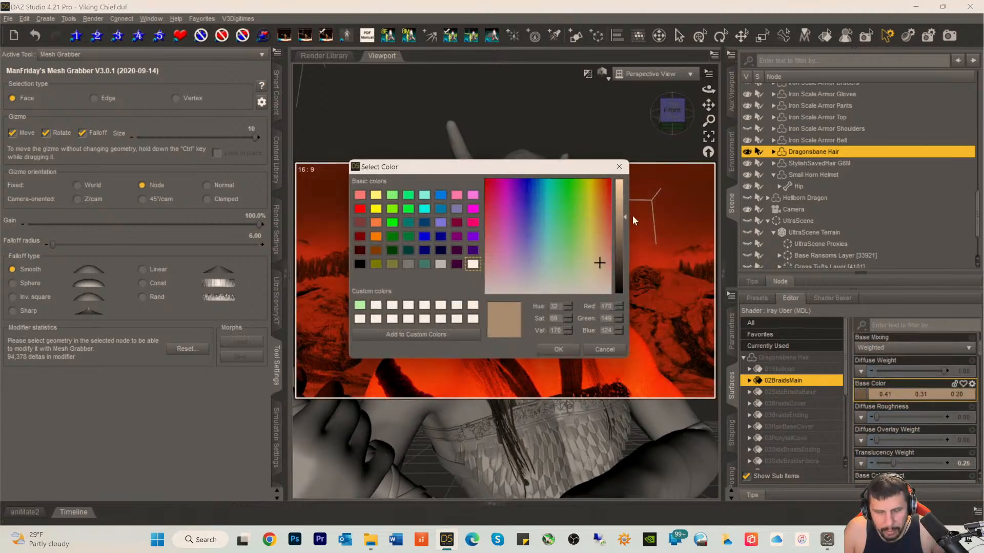
pyautogui.moveTo(624, 218); pyautogui.dragTo(624, 194)
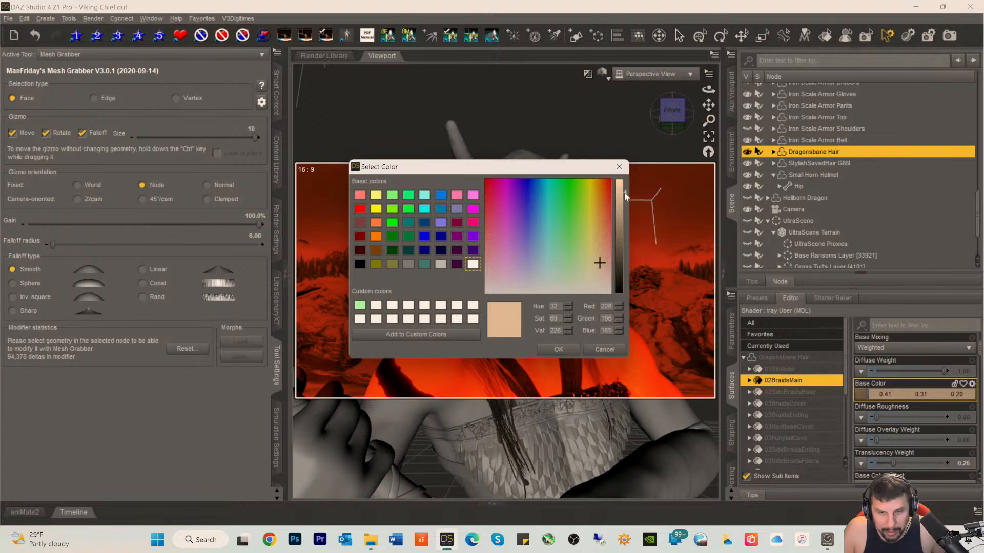
pyautogui.click(560, 349)
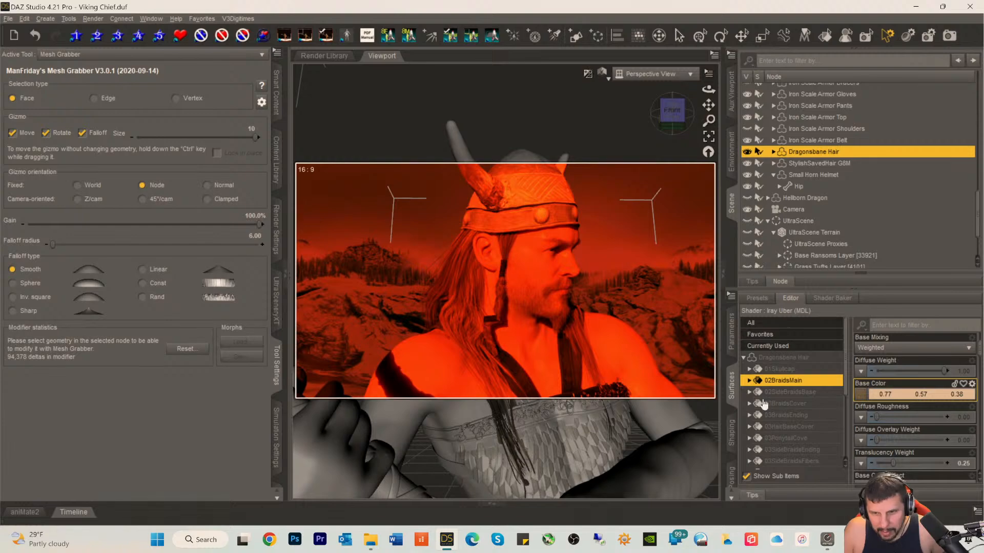
pyautogui.moveTo(861, 397)
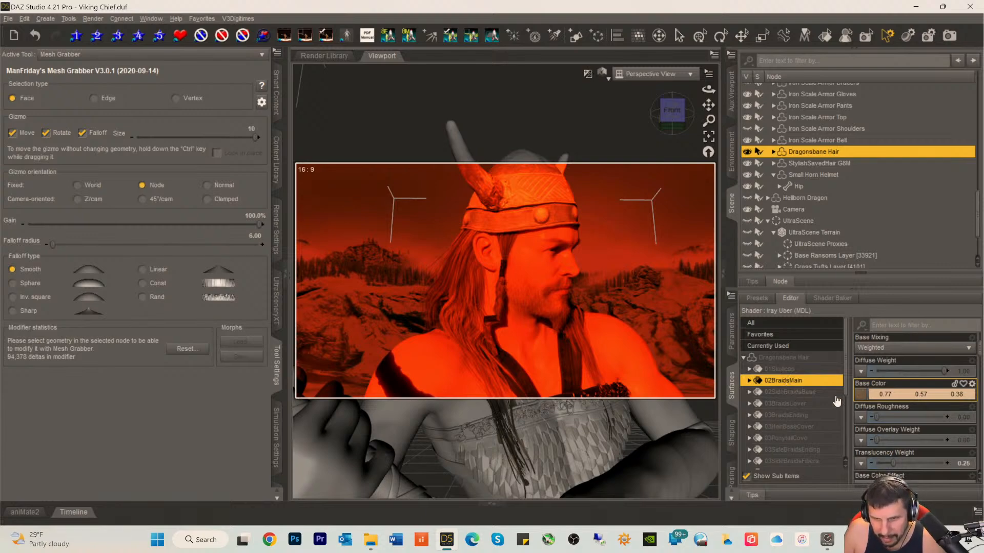
pyautogui.scroll(2, 899, 402)
pyautogui.scroll(-3, 894, 395)
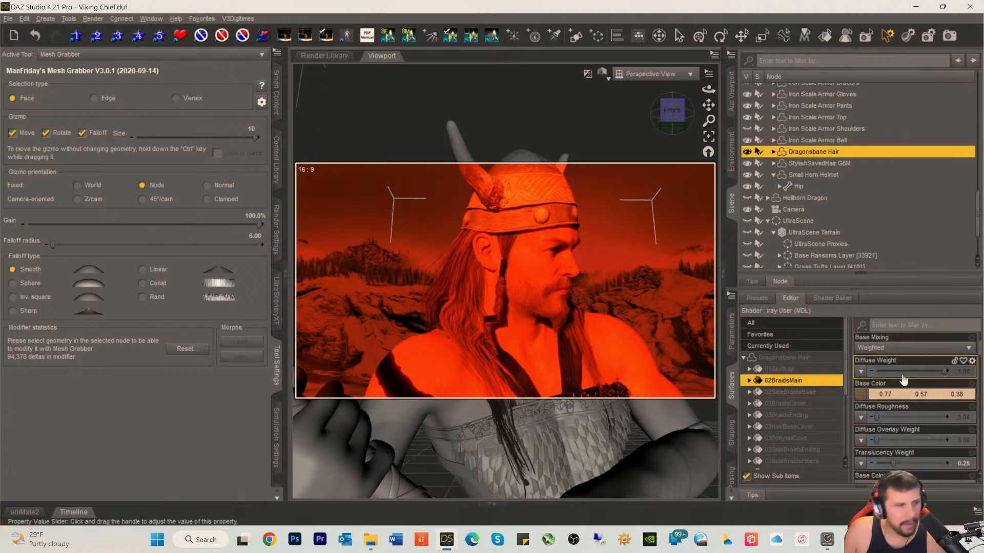
pyautogui.moveTo(907, 376)
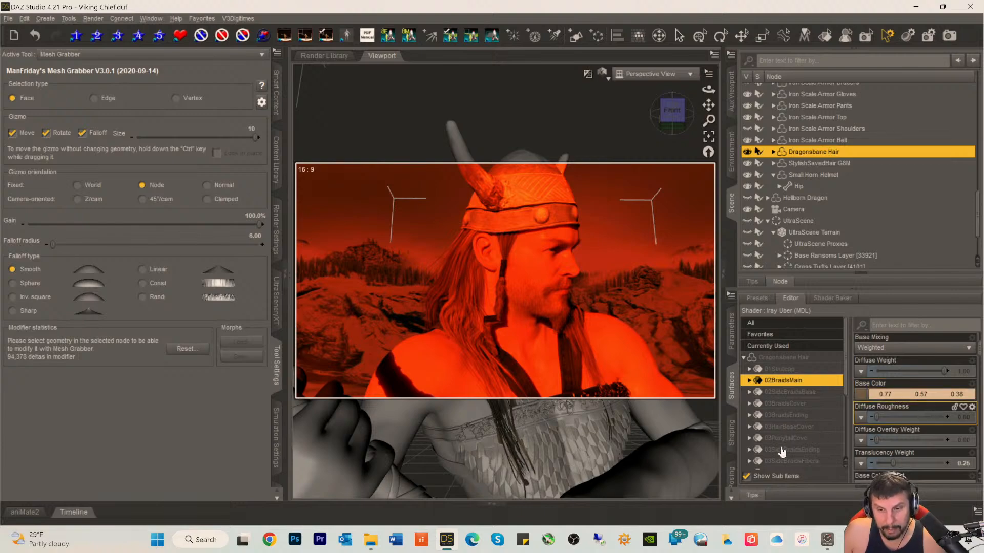
pyautogui.scroll(-1, 783, 450)
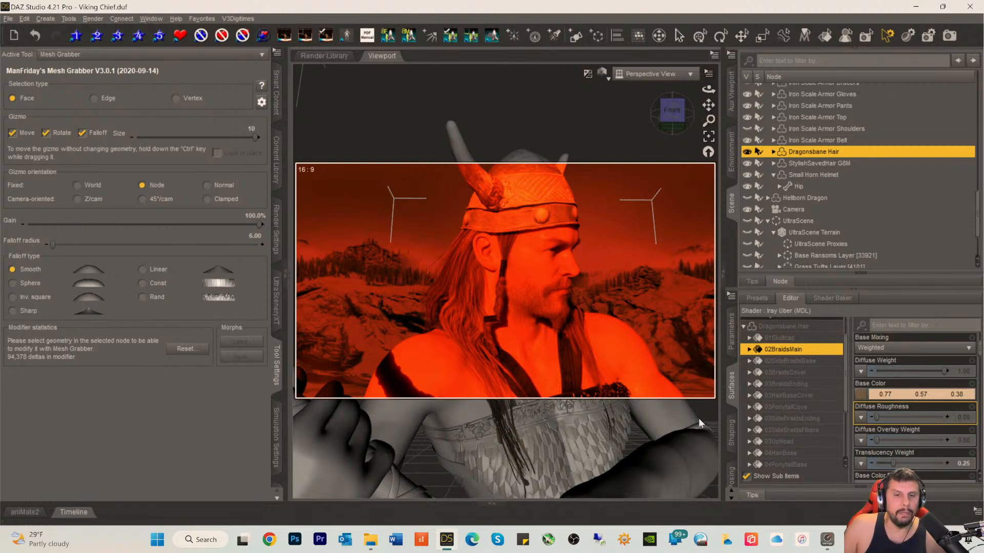
# - Try to rotate the lower end of the braid beside the neck with Mesh Grabber, and undo the grab
pyautogui.click(491, 316)
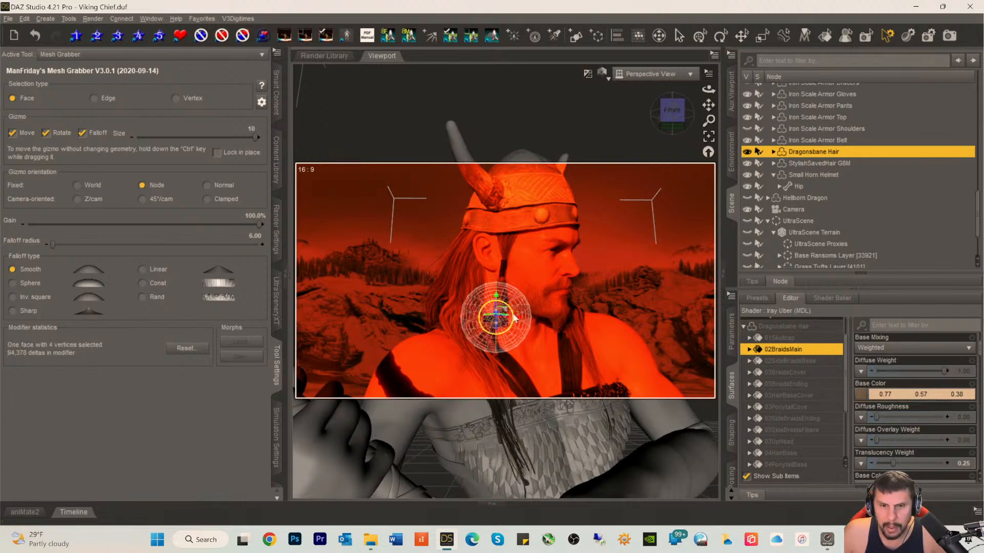
pyautogui.moveTo(513, 314); pyautogui.dragTo(514, 319)
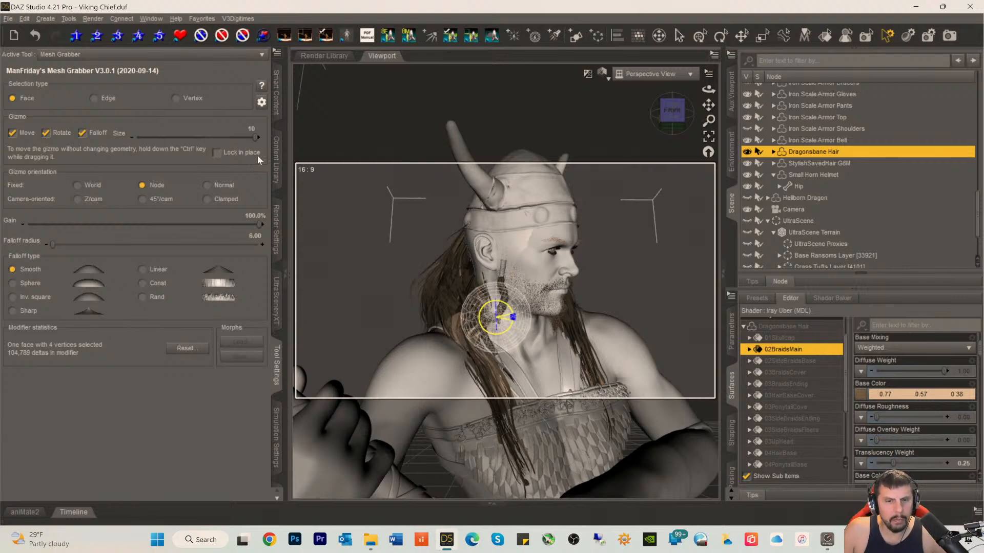
pyautogui.click(24, 19)
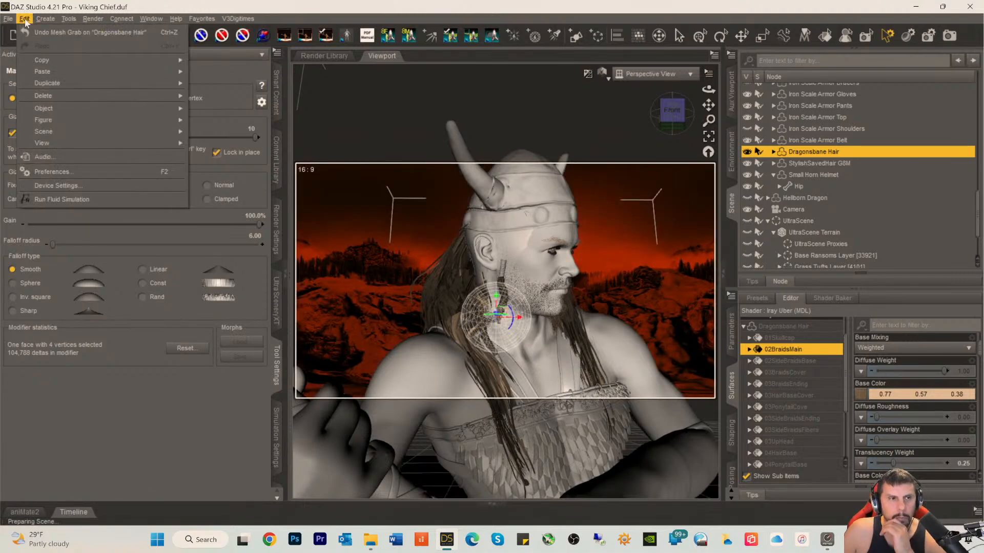
pyautogui.click(52, 32)
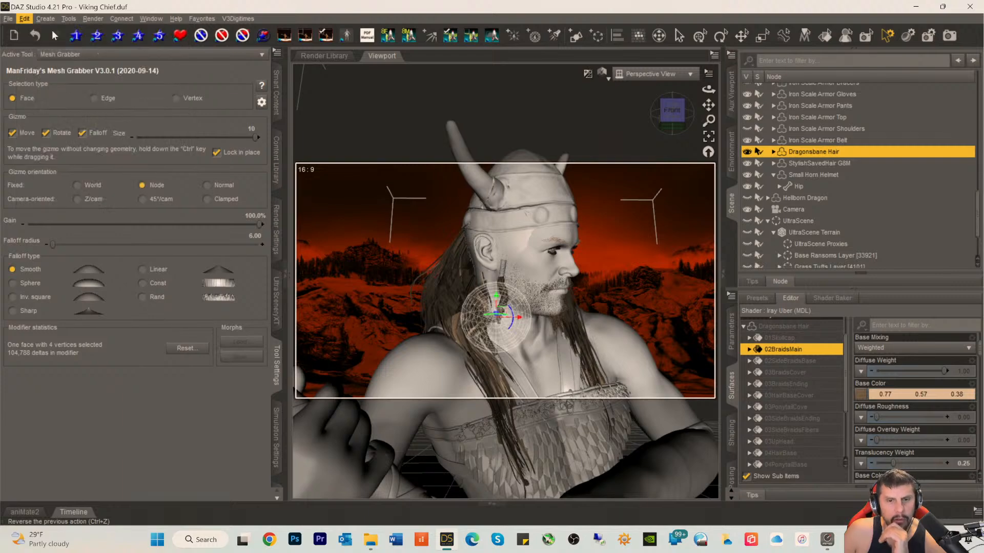
# - Try to rotate a face selected on the braid's wrapped lower end with Mesh Grabber, at a falloff radius of 6
pyautogui.scroll(-2, 494, 368)
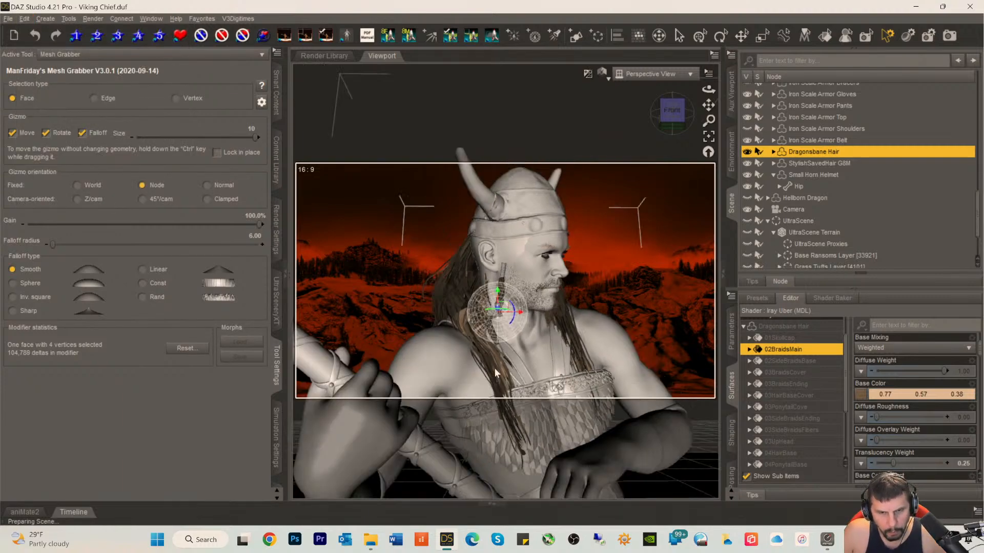
pyautogui.scroll(3, 497, 365)
pyautogui.scroll(2, 497, 364)
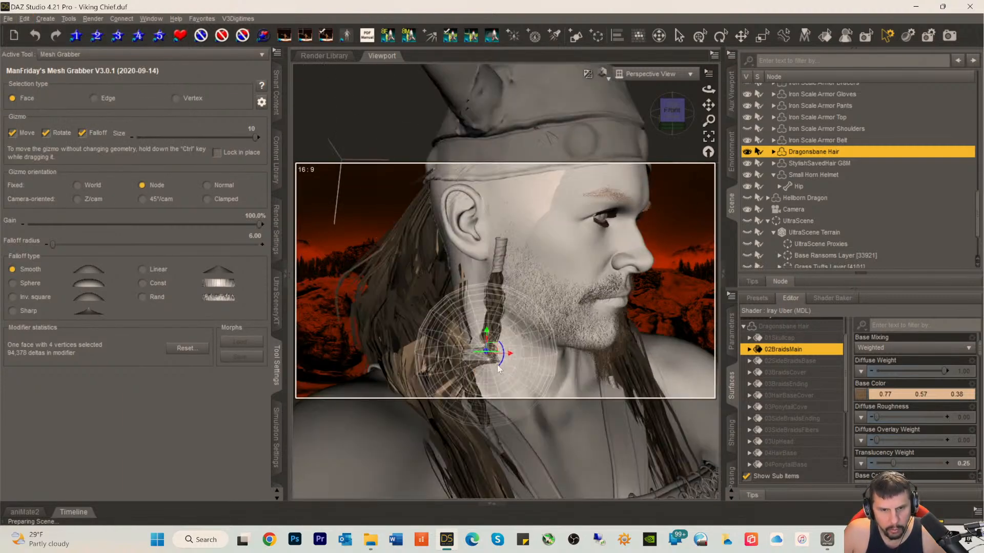
pyautogui.moveTo(708, 105); pyautogui.dragTo(576, 284)
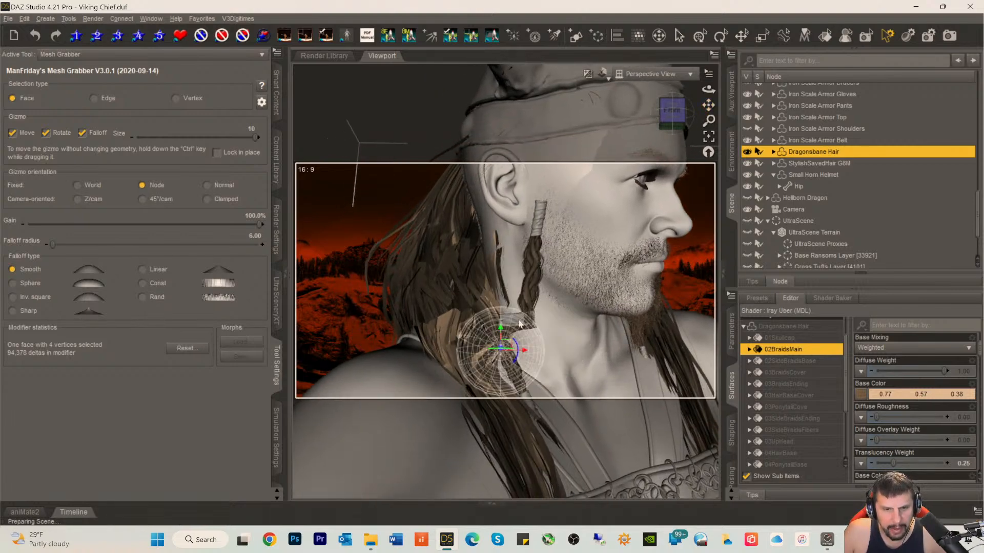
pyautogui.moveTo(515, 324); pyautogui.dragTo(509, 323)
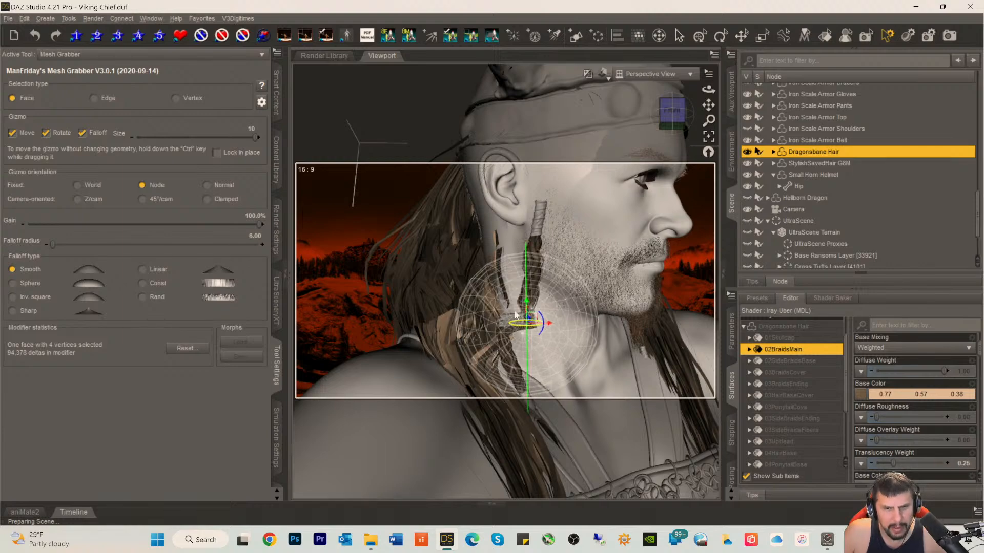
pyautogui.moveTo(541, 322); pyautogui.dragTo(542, 314)
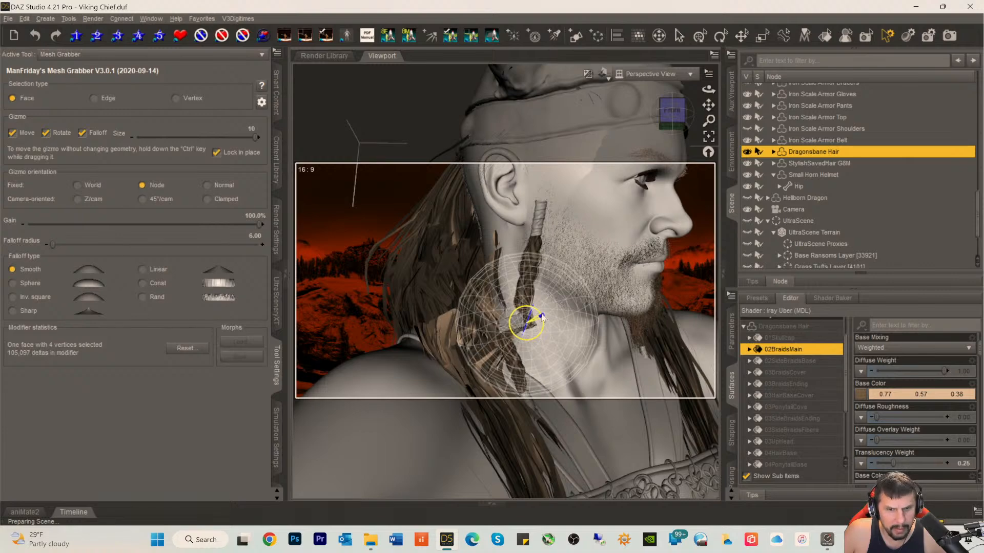
pyautogui.moveTo(541, 315); pyautogui.dragTo(541, 316)
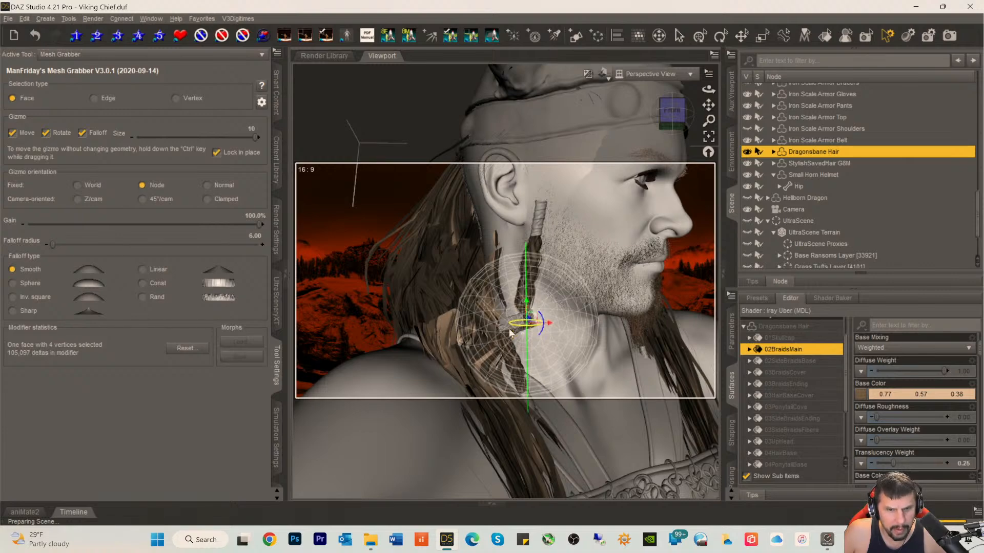
# - Set the Mesh Grabber falloff radius to 2 and rotate a face near the braid's wrapped lower end
pyautogui.click(255, 237)
pyautogui.write('2')
pyautogui.press('Return')
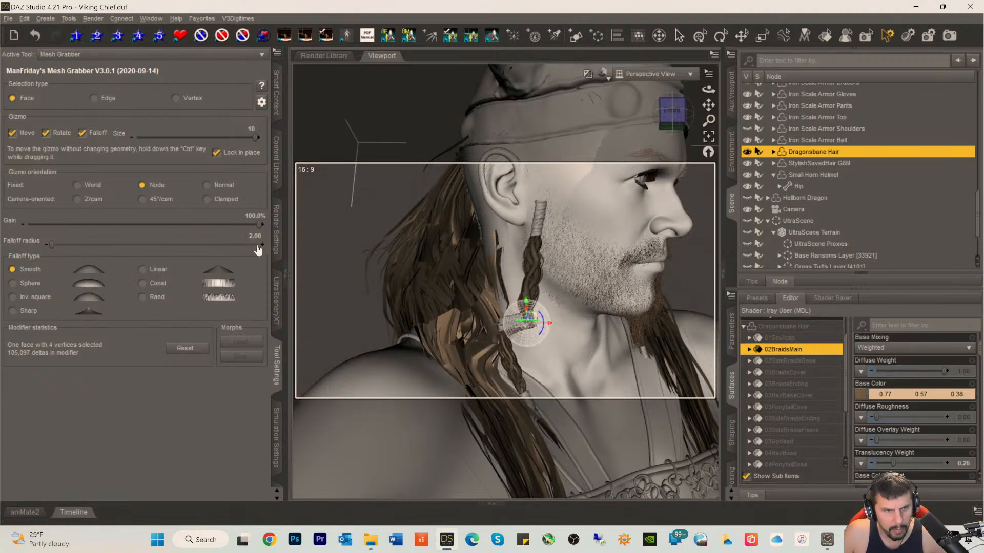
pyautogui.click(502, 332)
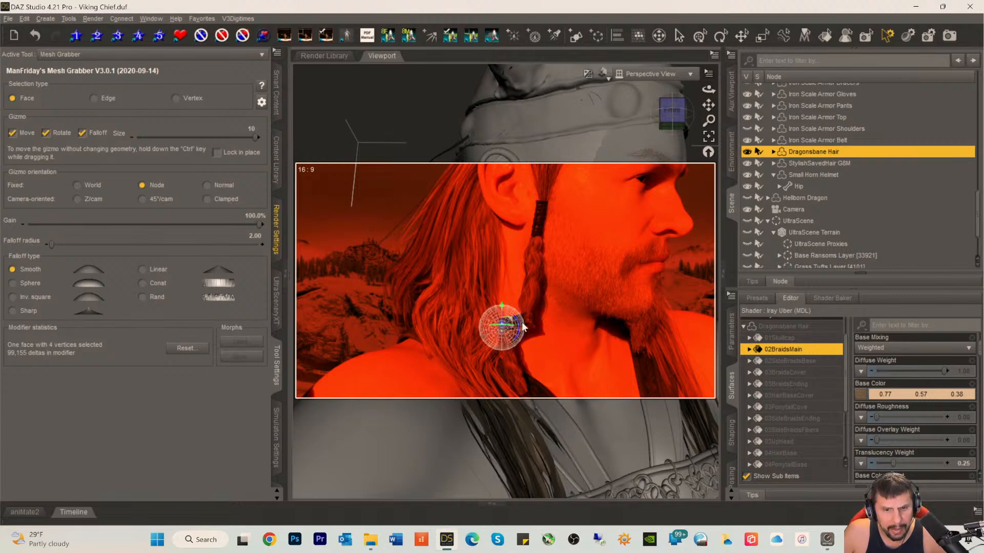
pyautogui.click(531, 316)
pyautogui.click(517, 324)
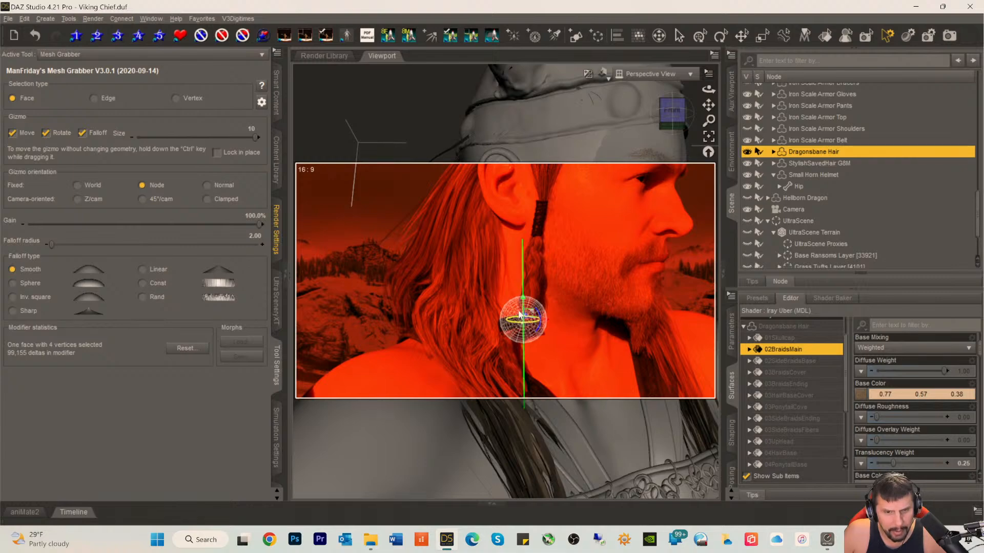
pyautogui.moveTo(538, 315); pyautogui.dragTo(536, 313)
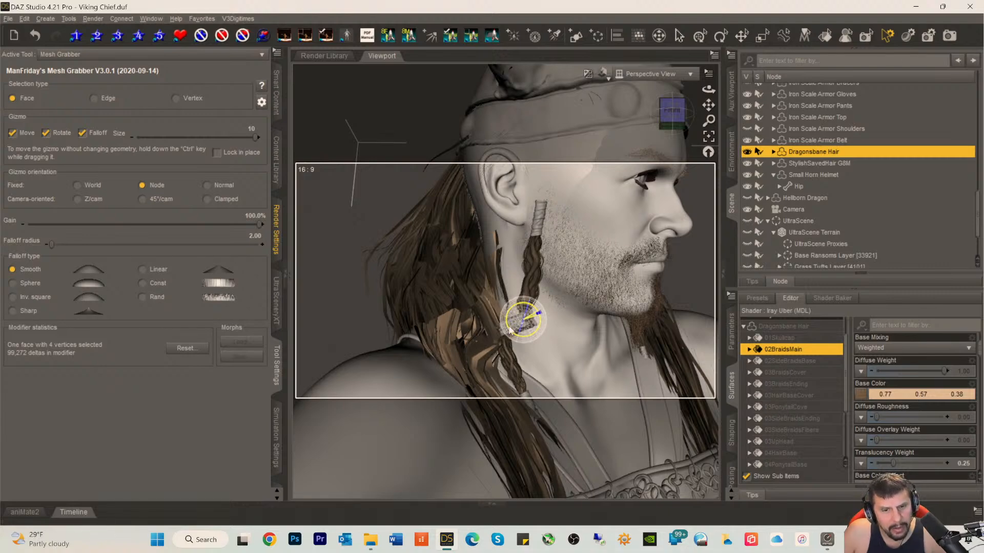
# - Select a face just below the braid's wrapped lower end and rotate the surrounding hair about it
pyautogui.click(505, 354)
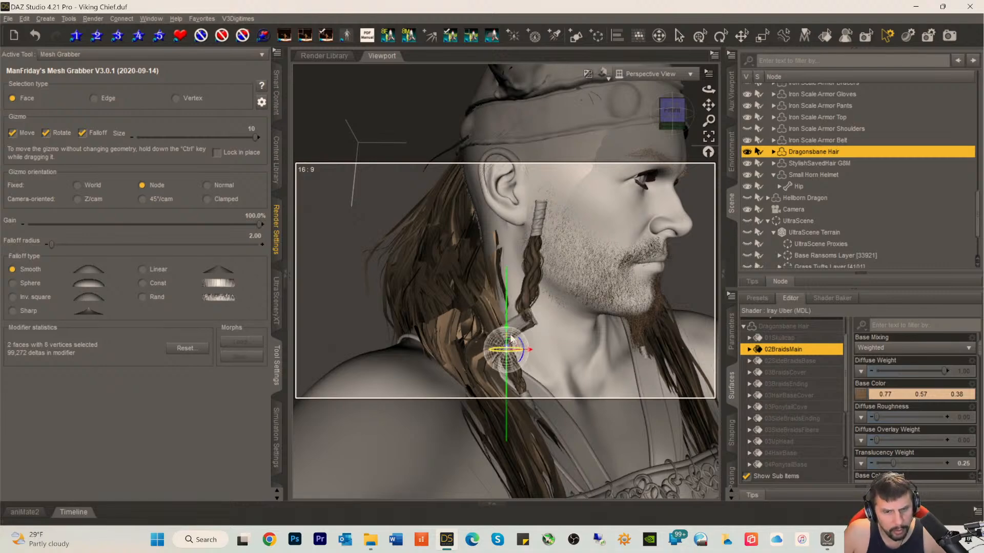
pyautogui.click(516, 327)
pyautogui.keyDown('ctrl'); pyautogui.click(505, 329); pyautogui.keyUp('ctrl')
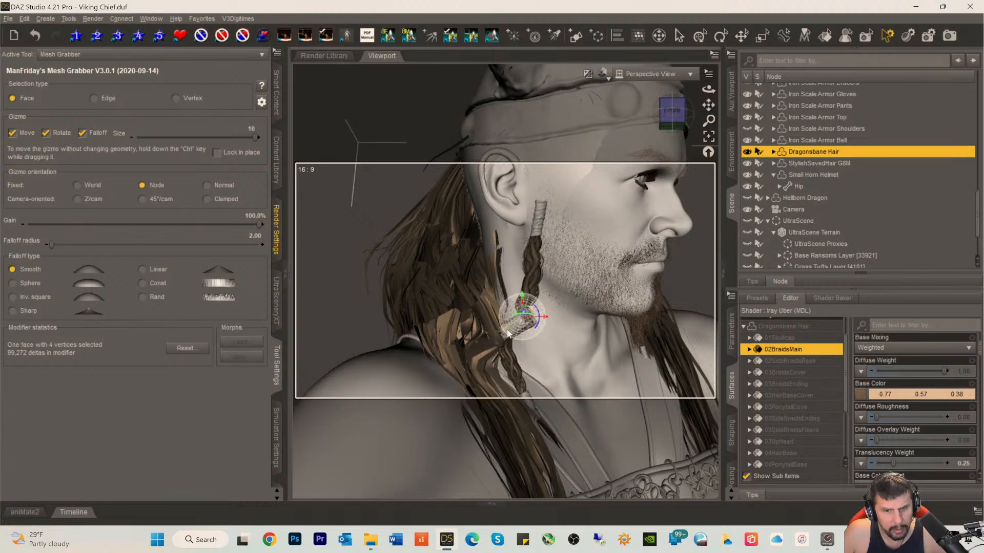
pyautogui.click(506, 333)
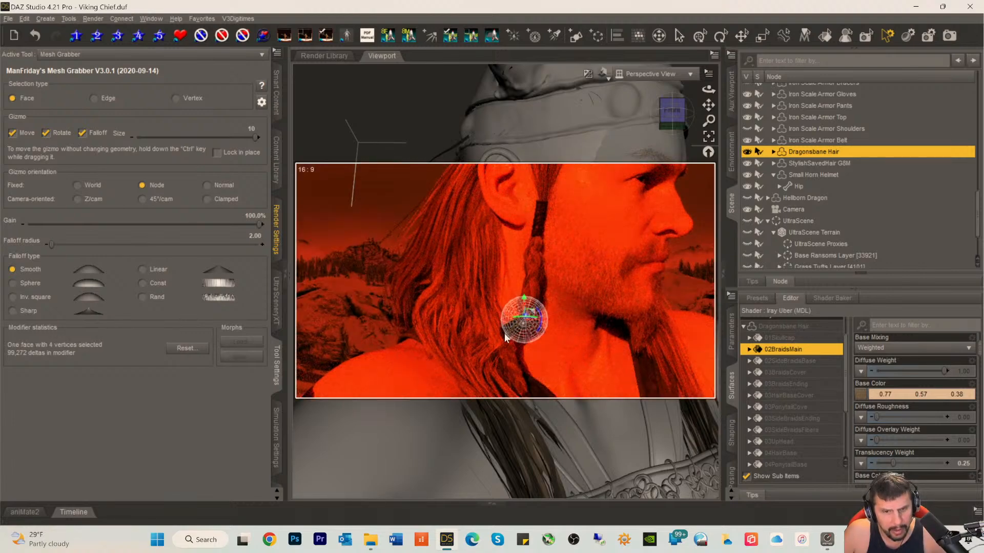
pyautogui.click(504, 339)
pyautogui.click(504, 339)
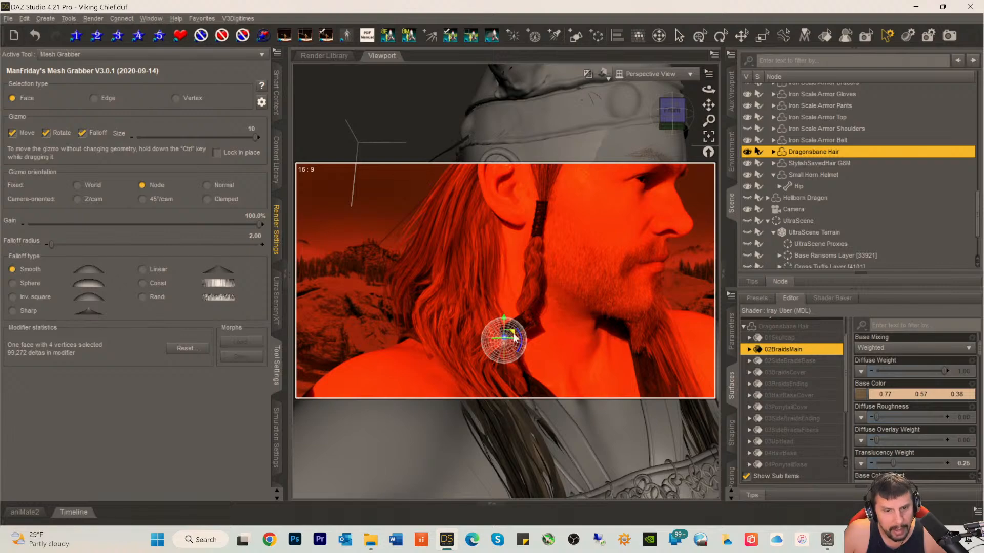
pyautogui.moveTo(521, 333); pyautogui.dragTo(515, 326)
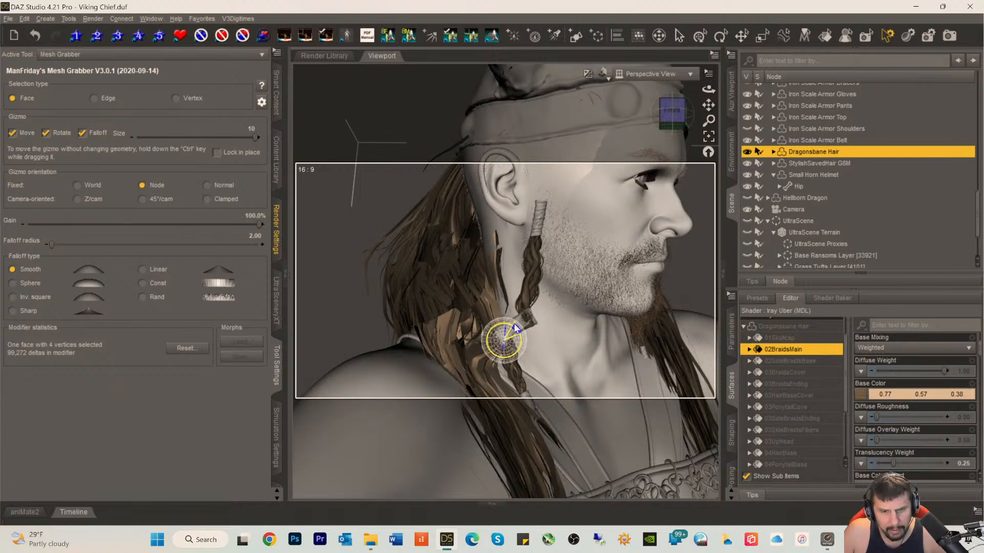
pyautogui.moveTo(517, 330); pyautogui.dragTo(518, 332)
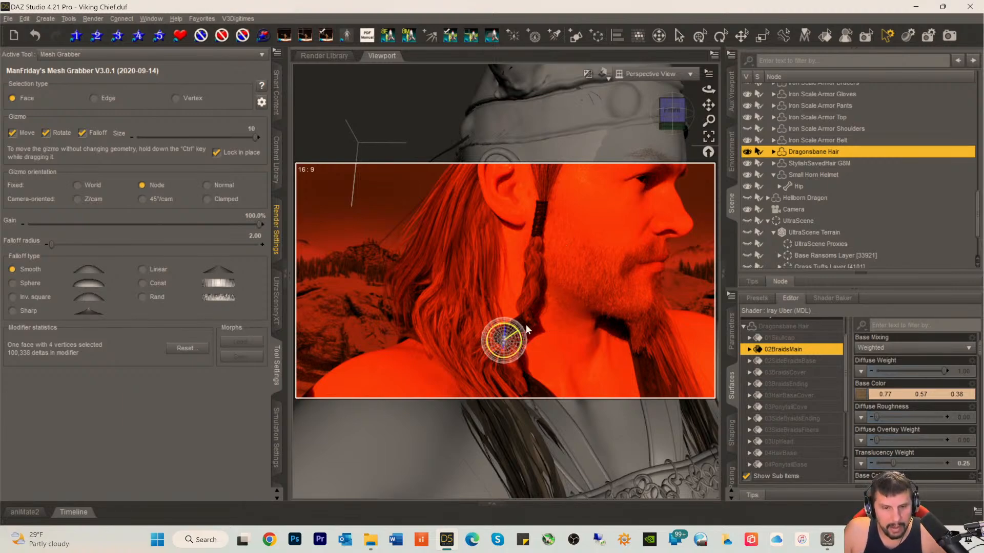
# - Select the upper part of the braid's wrapped end and rotate it to hang straight down beside the neck
pyautogui.click(533, 293)
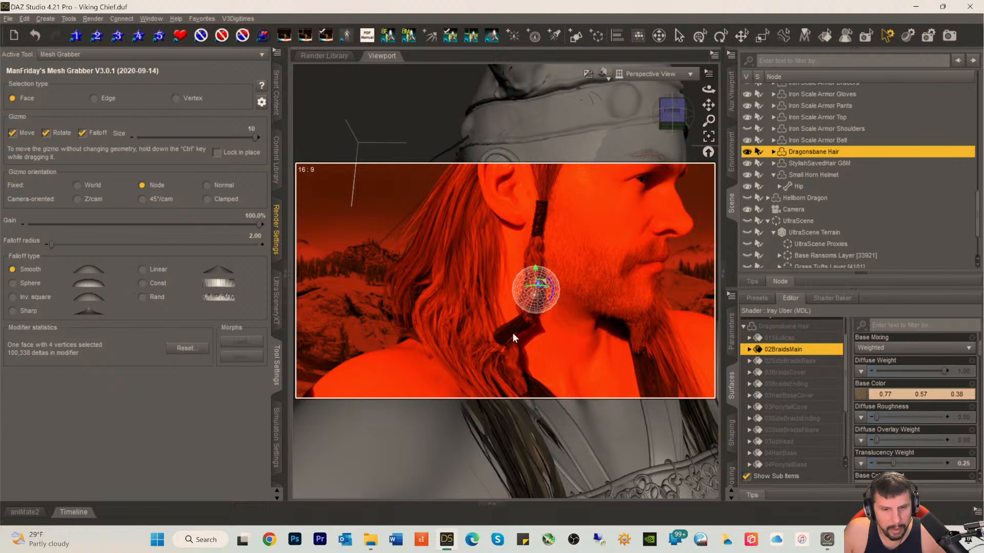
pyautogui.click(512, 332)
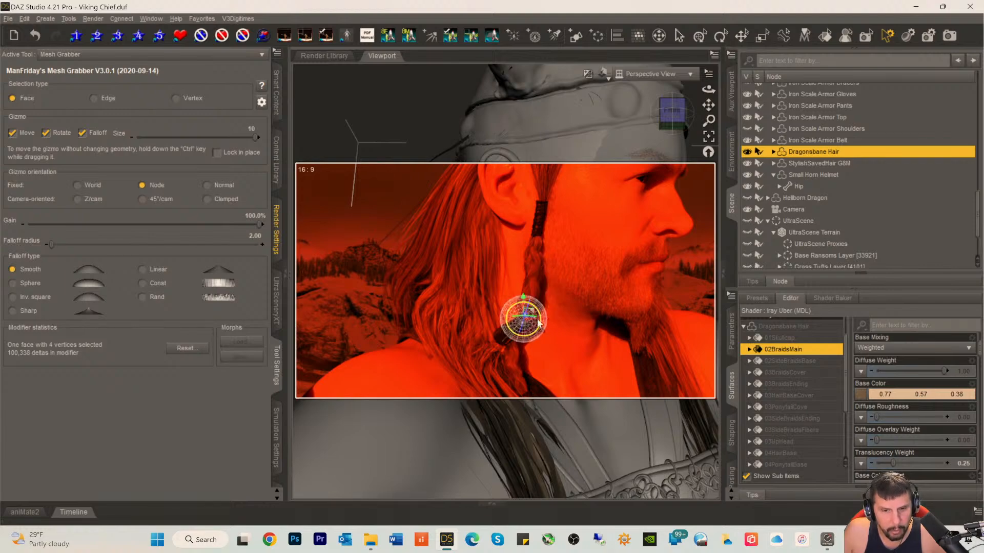
pyautogui.moveTo(538, 323); pyautogui.dragTo(539, 317)
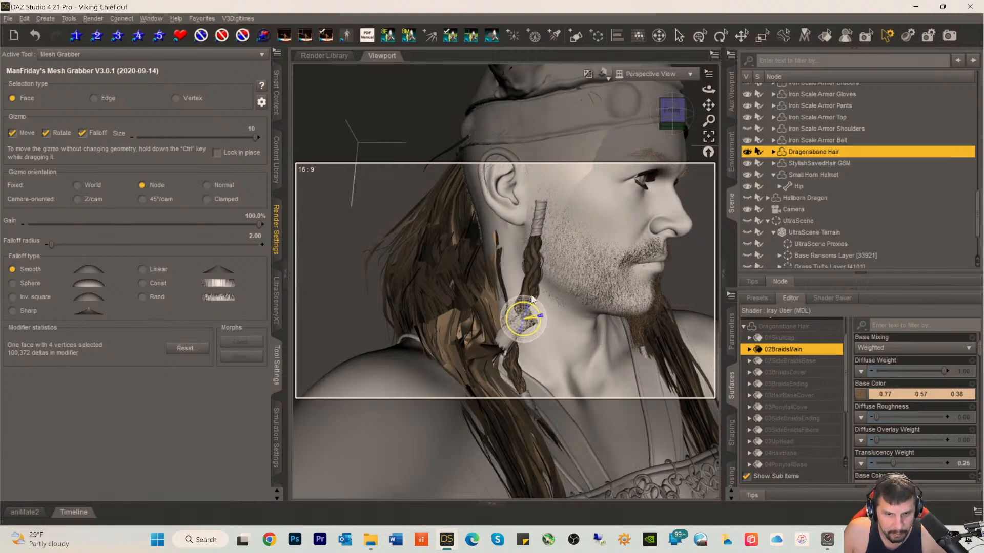
pyautogui.moveTo(533, 296); pyautogui.dragTo(531, 294)
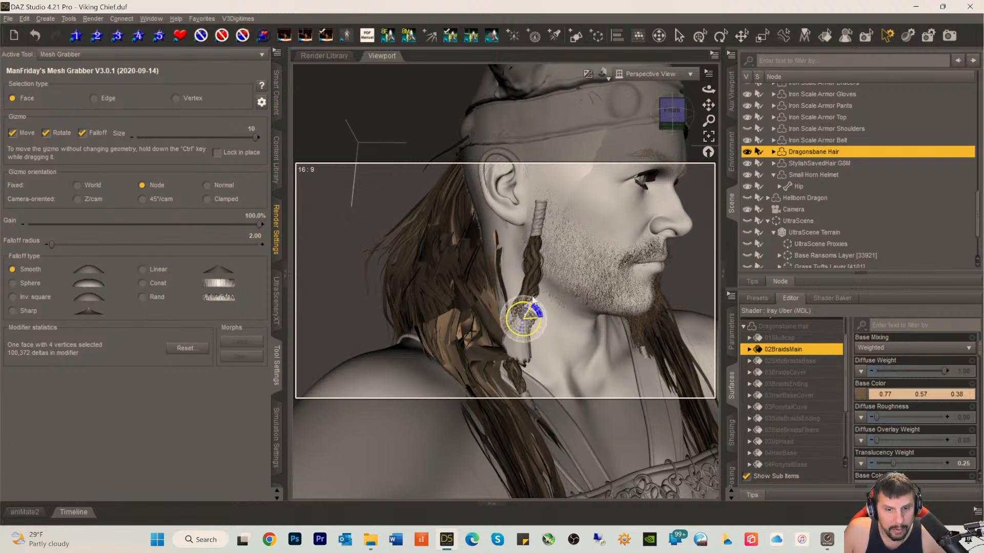
# - Try to rotate the braid's wrapped lower end further with Mesh Grabber and pick other faces around it
pyautogui.moveTo(533, 301); pyautogui.dragTo(530, 352)
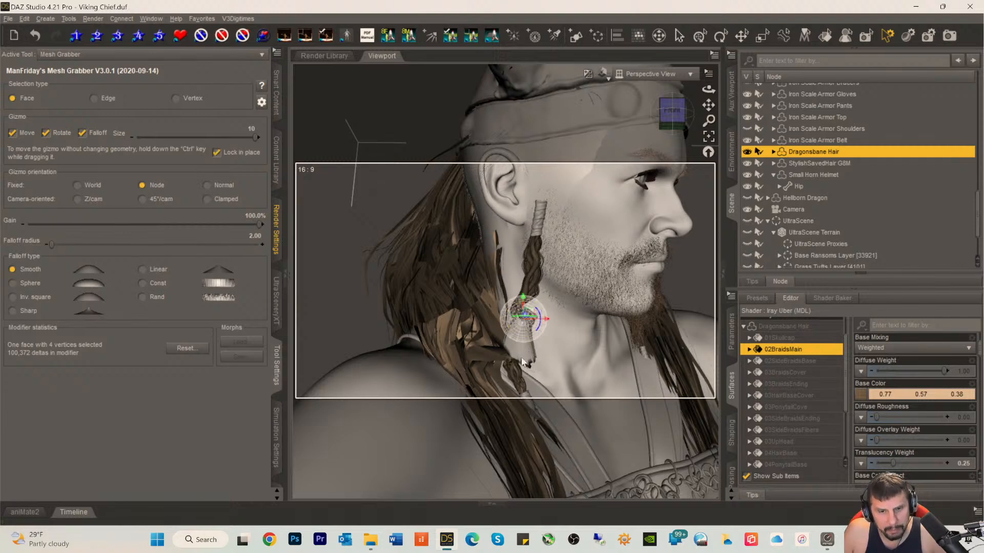
pyautogui.click(512, 366)
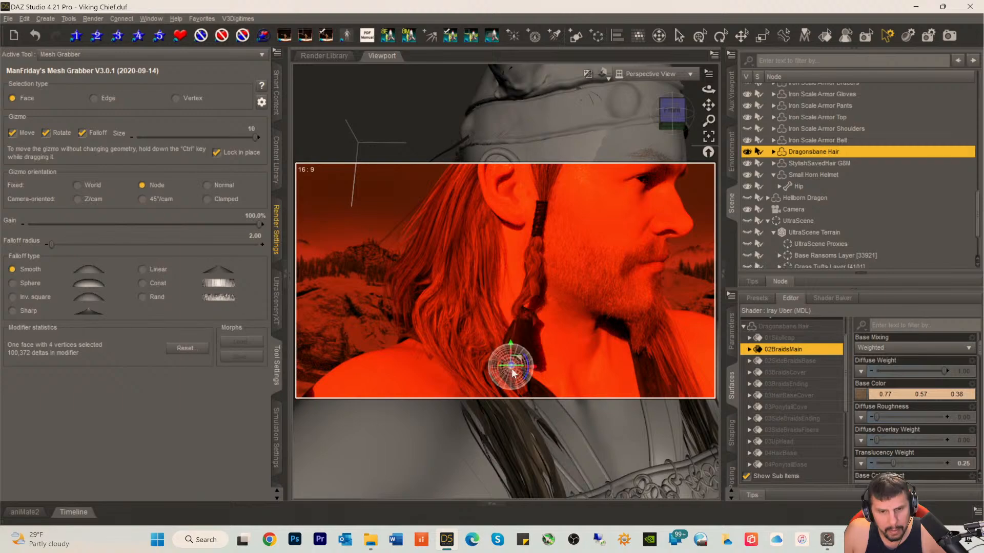
pyautogui.click(518, 331)
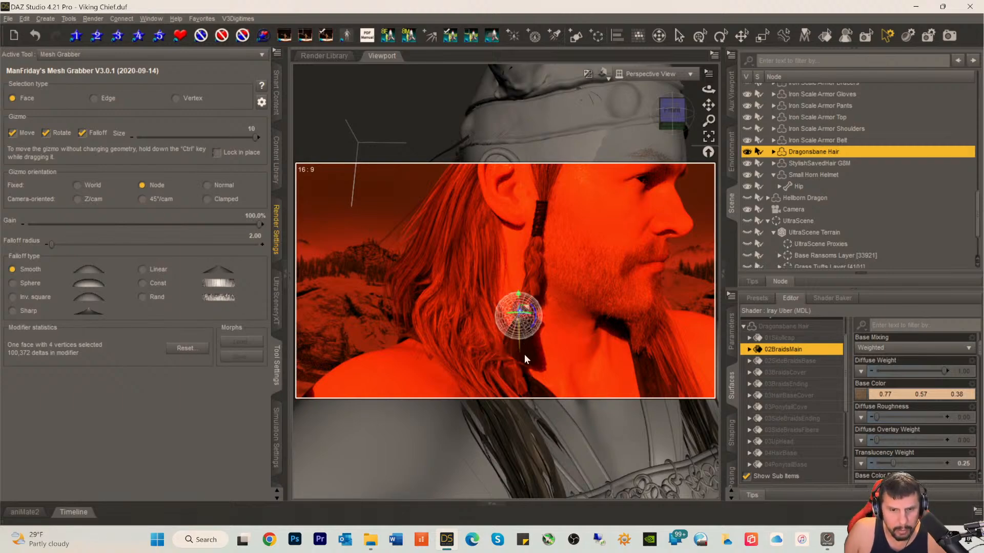
pyautogui.keyDown('shift'); pyautogui.click(527, 355); pyautogui.keyUp('shift')
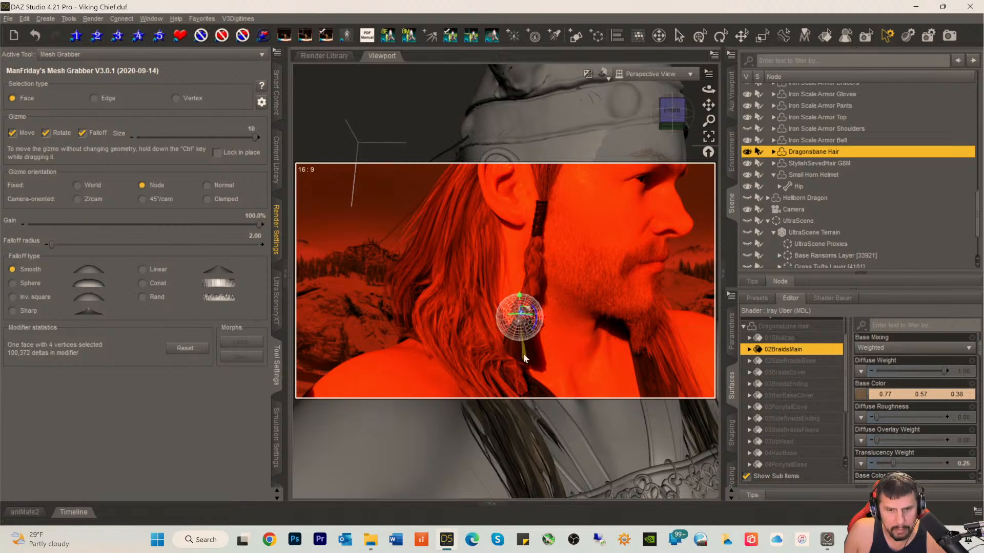
pyautogui.click(516, 363)
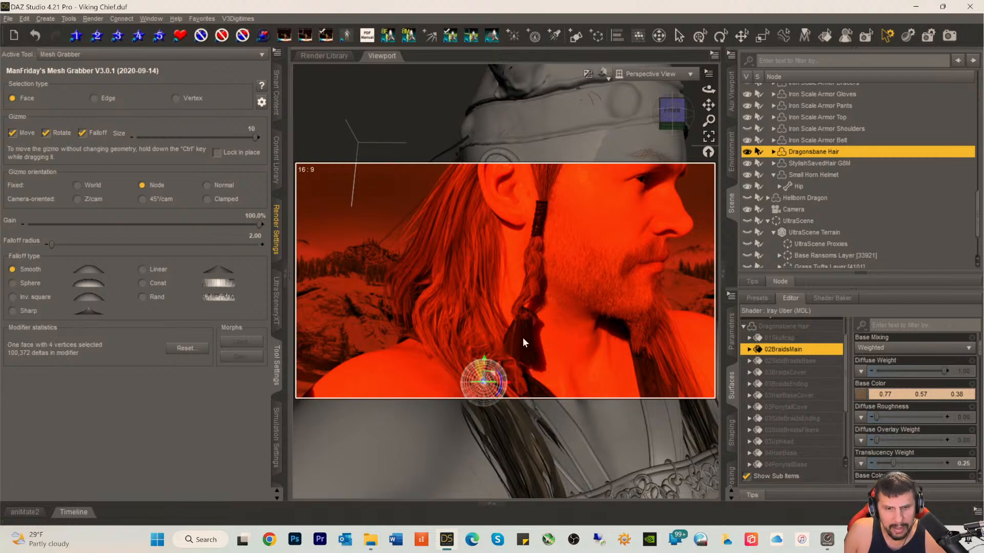
pyautogui.click(524, 338)
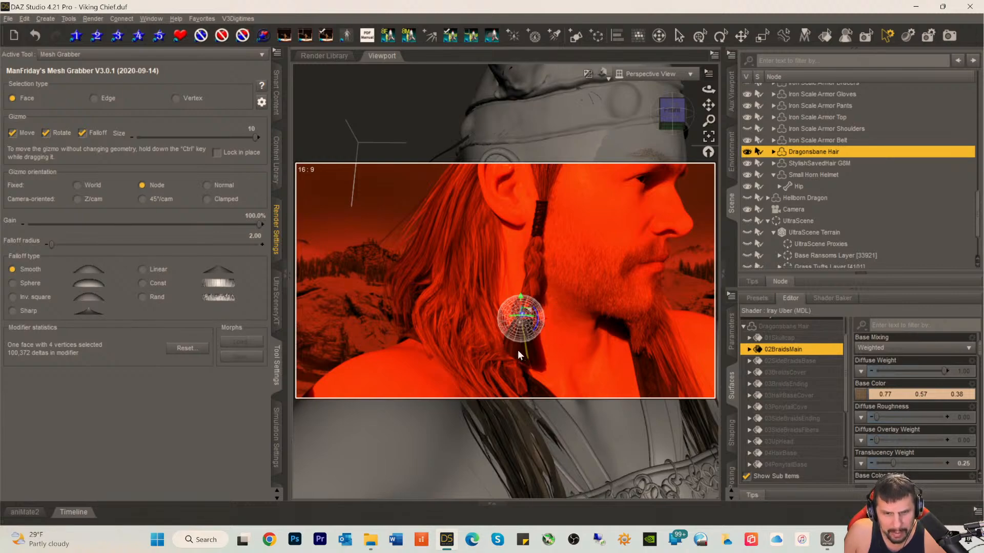
# - Undo the recent Mesh Grabber edits on the Dragonsbane Hair around the braid's wrapped lower end
pyautogui.click(25, 19)
pyautogui.click(31, 32)
pyautogui.click(24, 19)
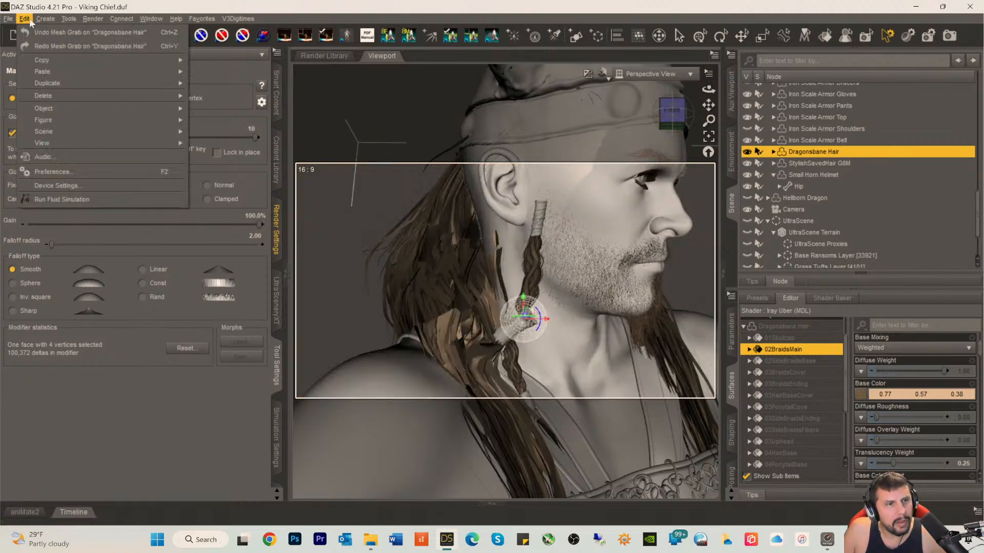
pyautogui.click(31, 32)
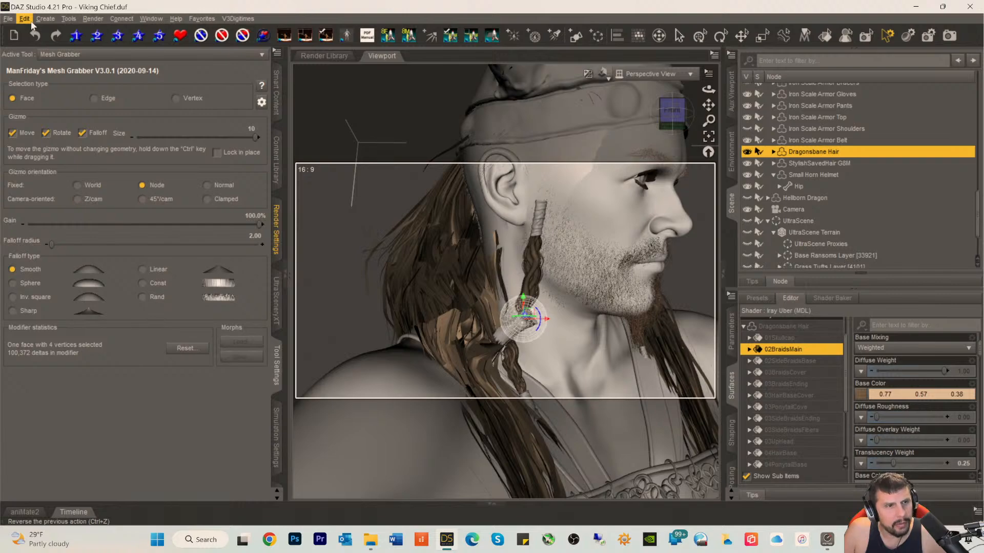
pyautogui.click(27, 20)
pyautogui.click(38, 32)
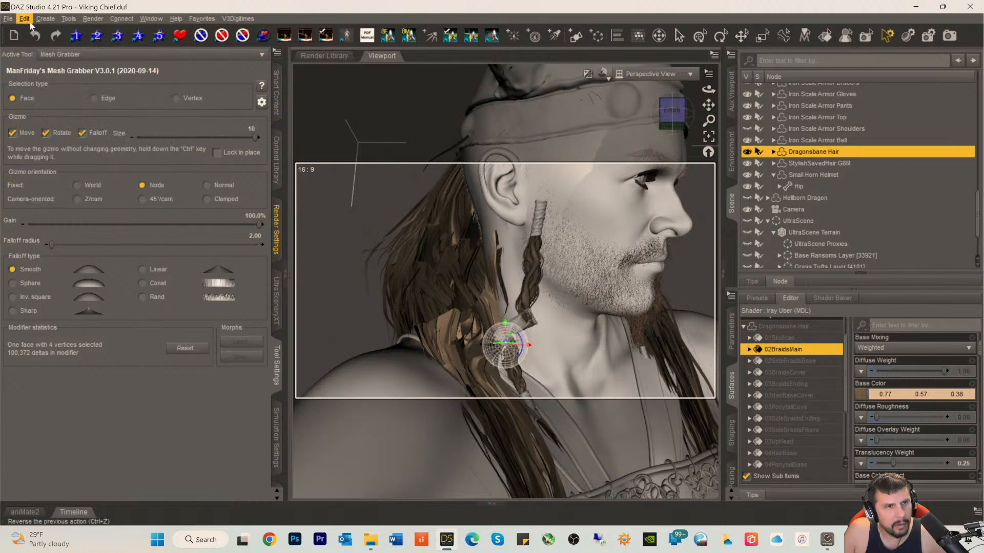
pyautogui.click(24, 20)
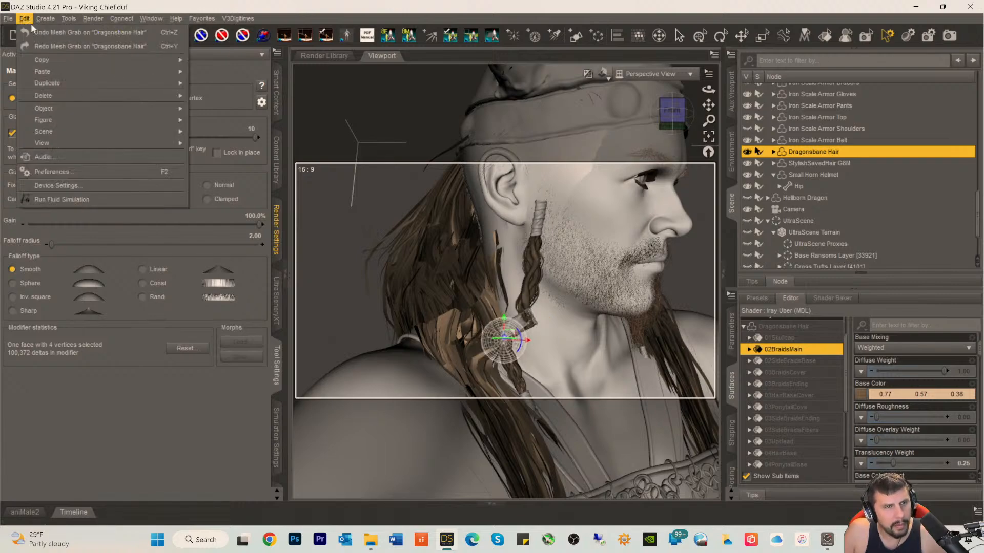
pyautogui.click(40, 32)
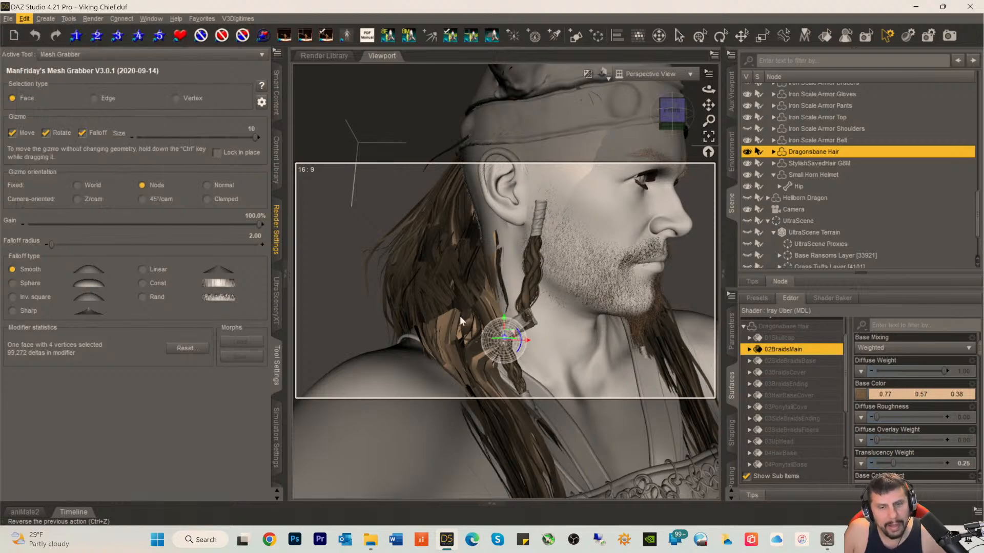
pyautogui.hotkey('ctrl', 'z')
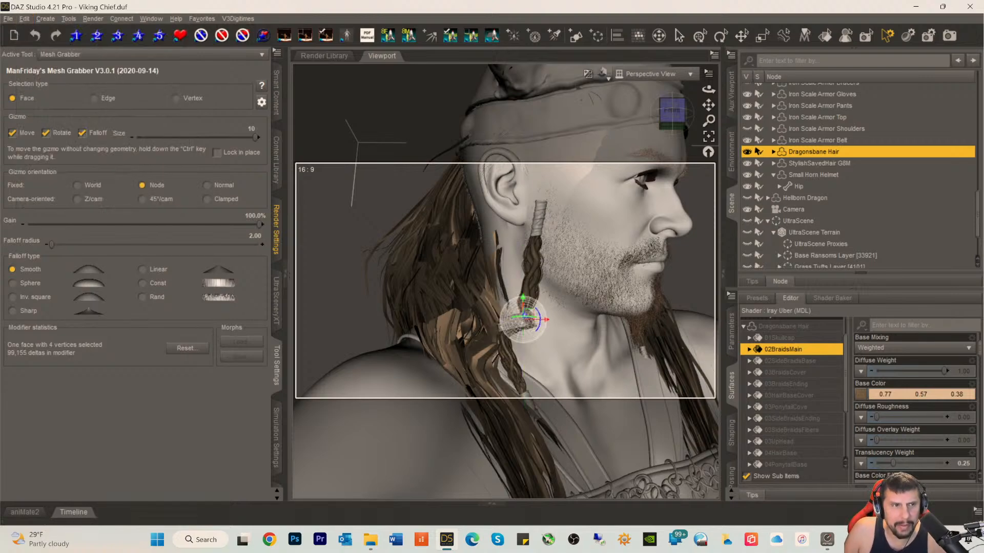
pyautogui.click(24, 19)
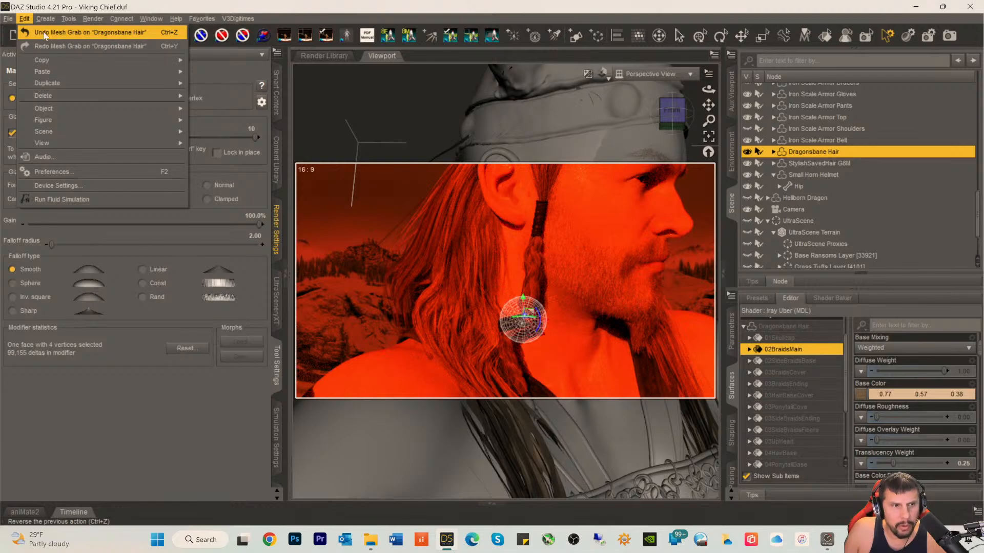
pyautogui.click(44, 33)
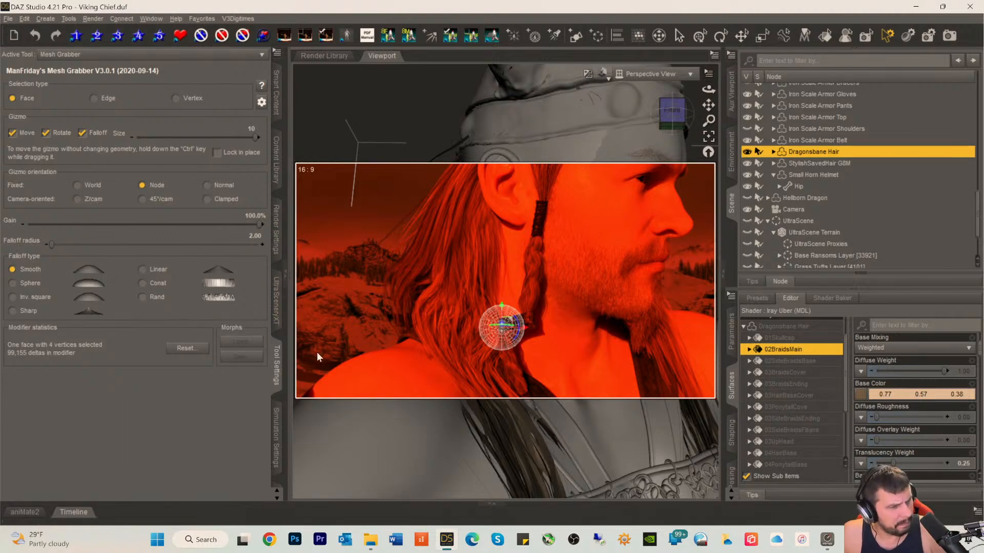
# - Select a face on the braid's wrapped lower end and rotate that end to hang downward beside the neck
pyautogui.moveTo(528, 321); pyautogui.dragTo(458, 317)
pyautogui.hotkey('ctrl', 'z')
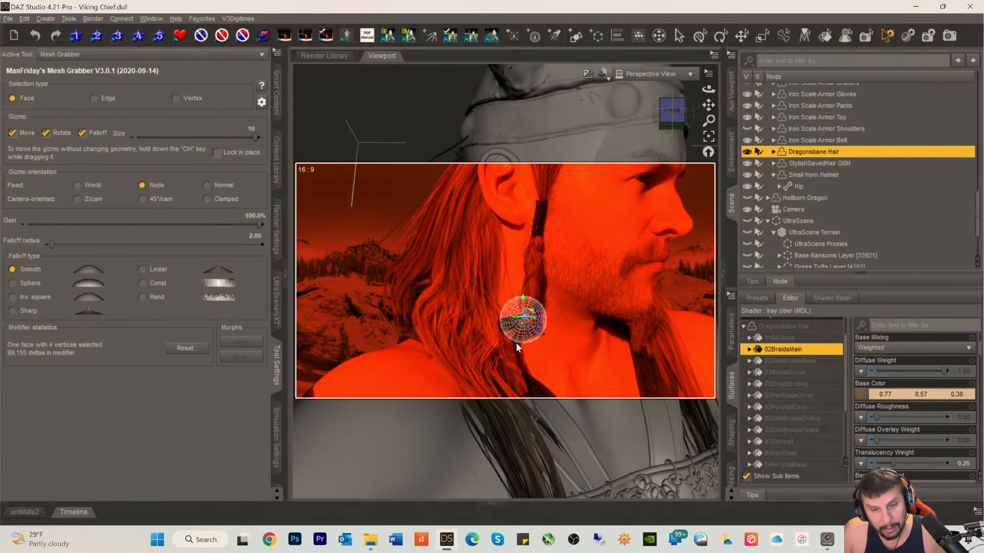
pyautogui.click(507, 355)
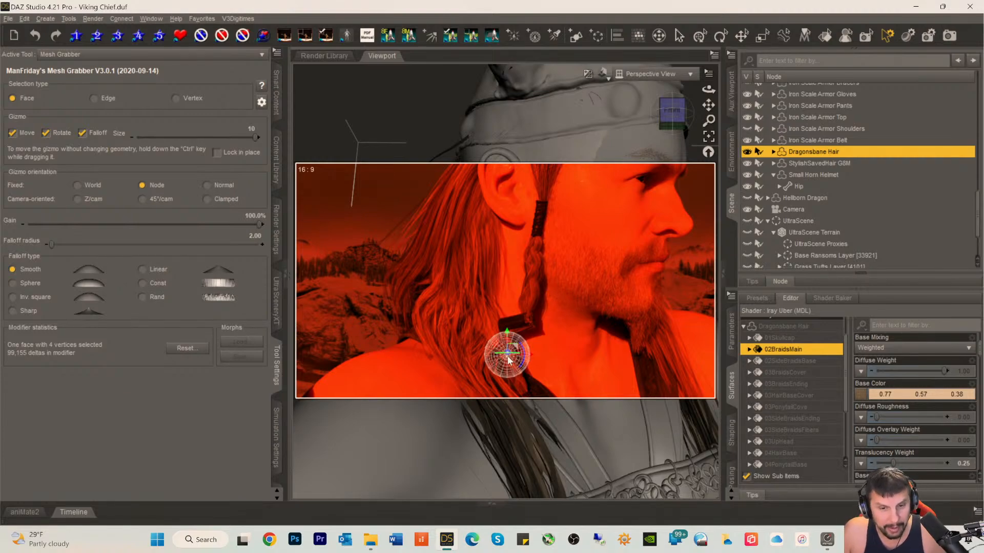
pyautogui.click(514, 322)
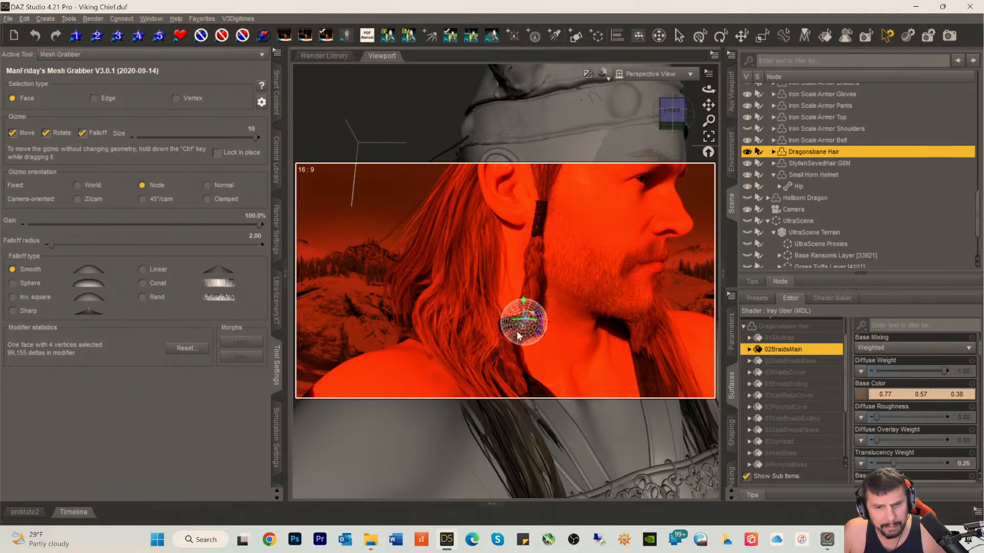
pyautogui.moveTo(537, 330); pyautogui.dragTo(538, 326)
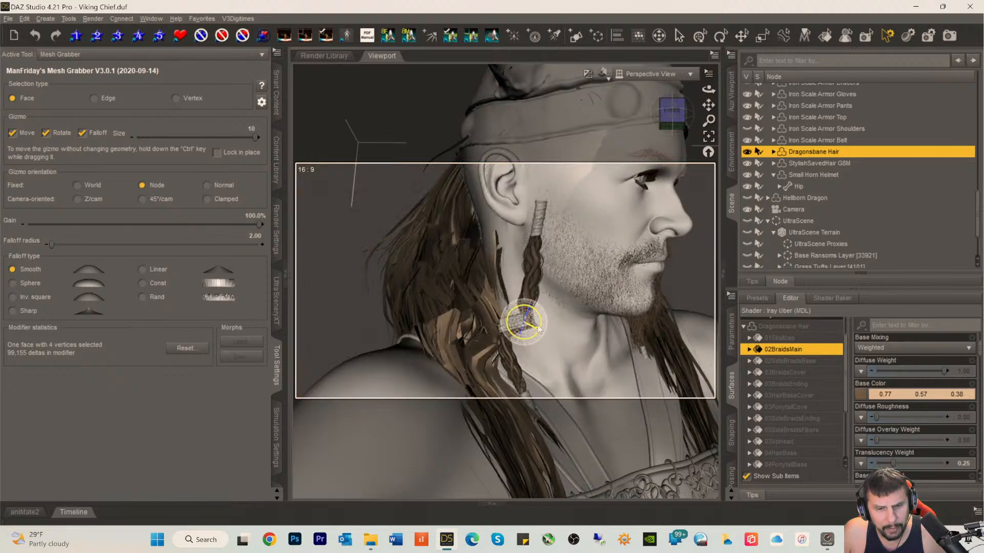
pyautogui.moveTo(537, 322); pyautogui.dragTo(539, 308)
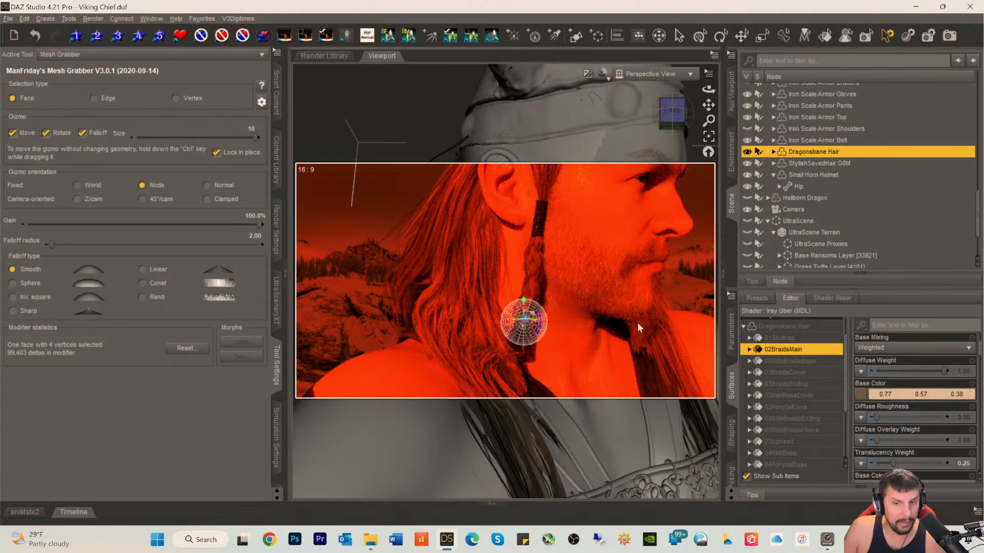
# - Try selecting other faces below the braid's wrapped end and in the loose hair behind the ear
pyautogui.click(512, 369)
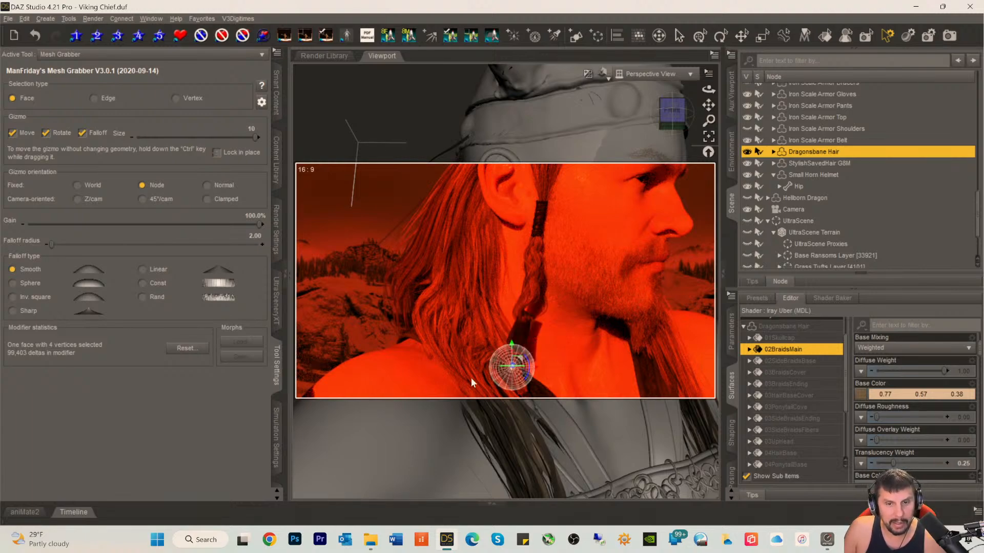
pyautogui.click(515, 332)
pyautogui.hotkey('ctrl', 'z')
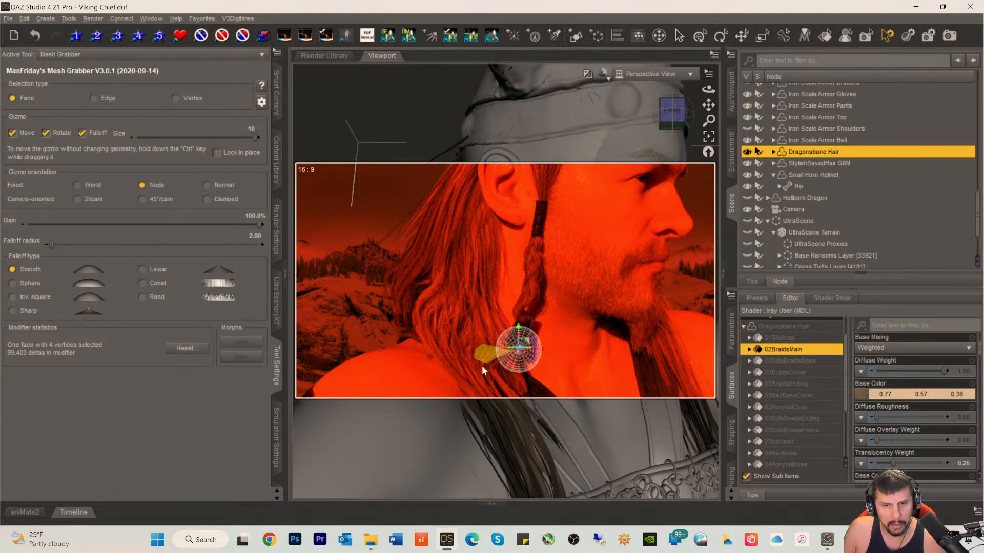
pyautogui.click(444, 256)
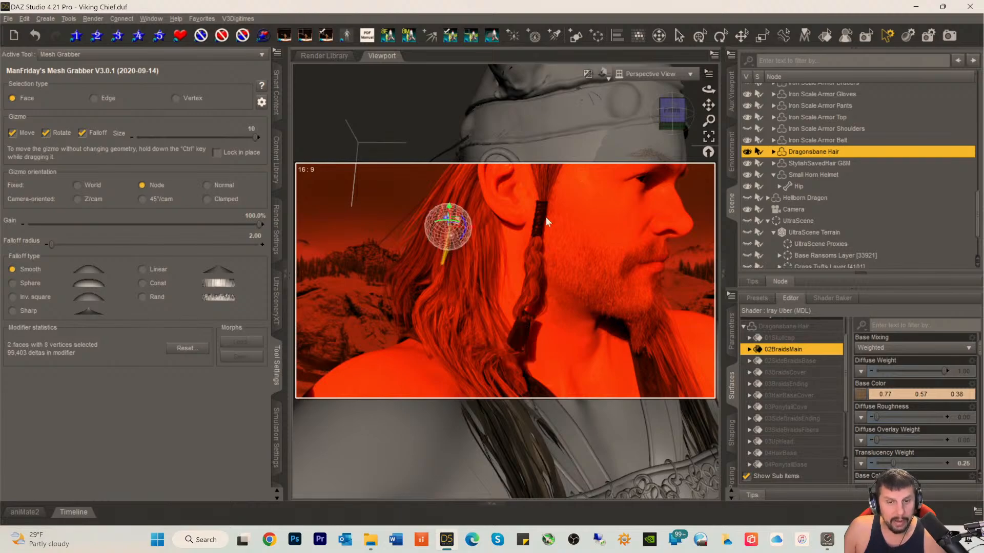
# - Switch the viewport from Perspective View to the scene's Camera and activate the Translate tool
pyautogui.moveTo(670, 112); pyautogui.dragTo(716, 77)
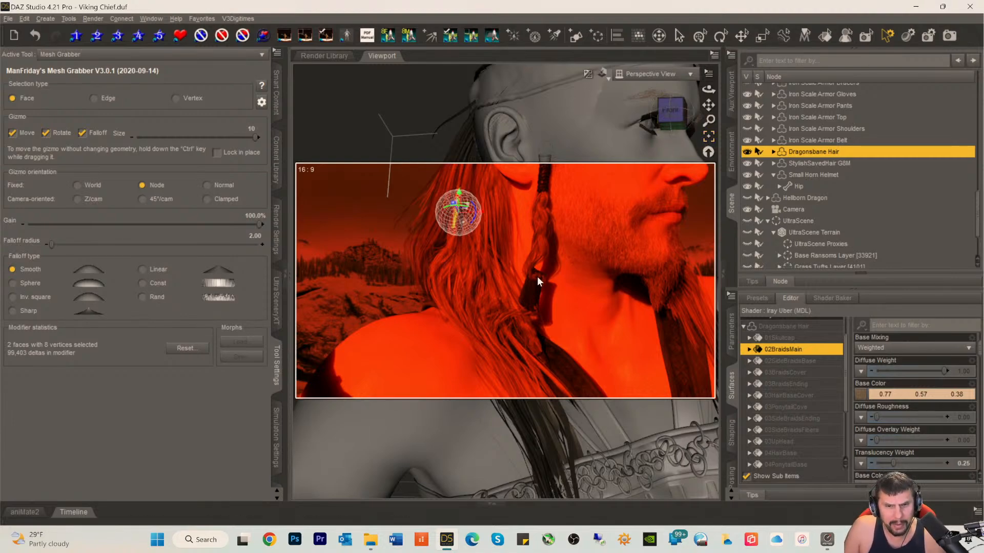
pyautogui.moveTo(671, 115); pyautogui.dragTo(676, 119)
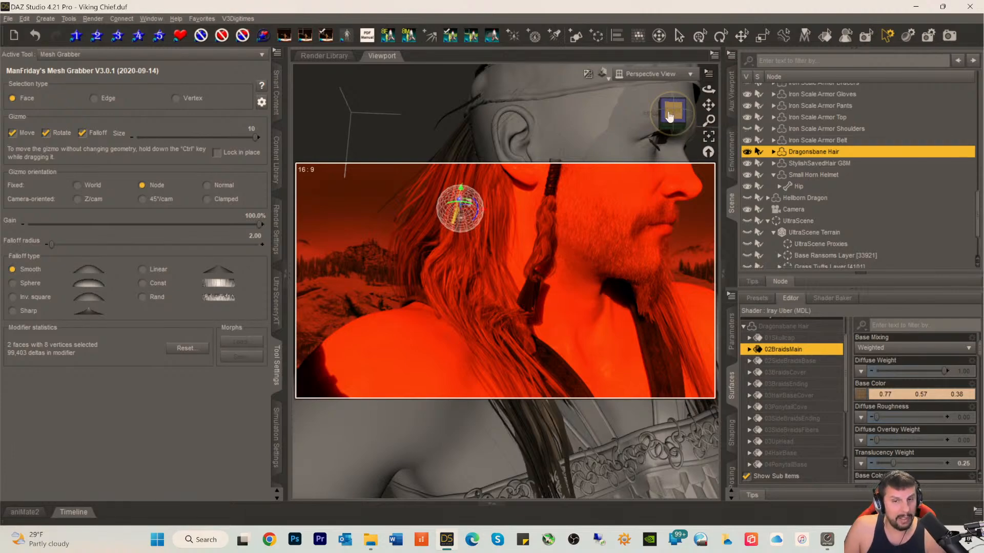
pyautogui.moveTo(671, 114); pyautogui.dragTo(679, 111)
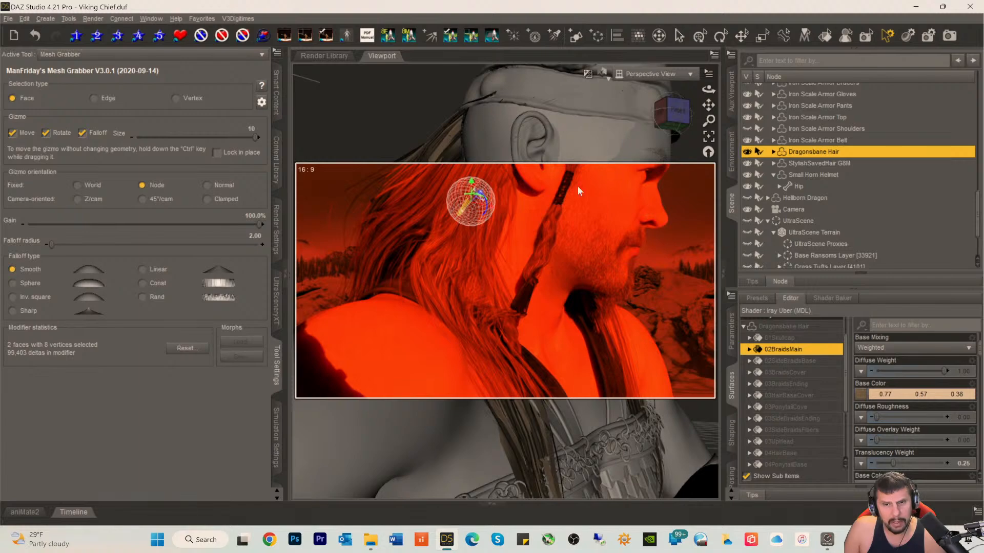
pyautogui.click(650, 74)
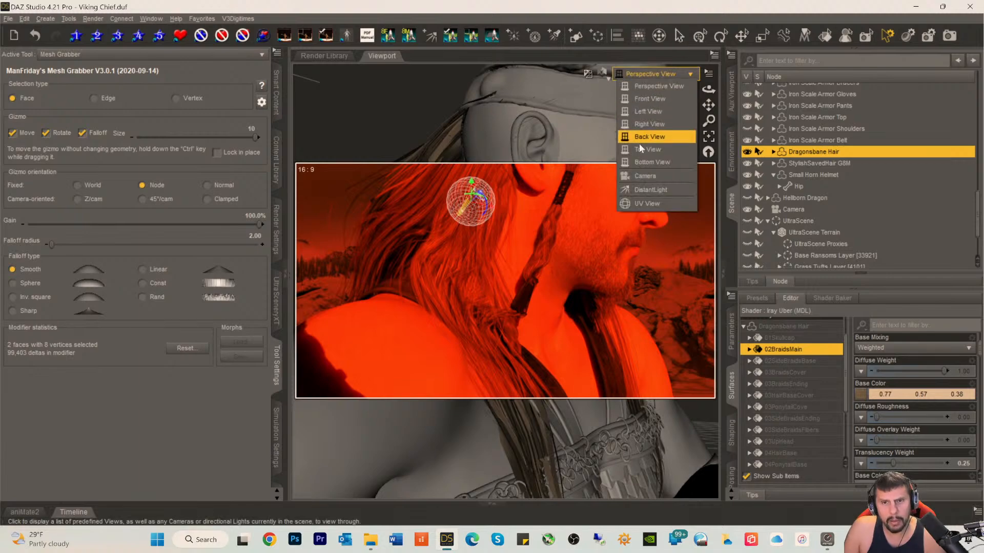
pyautogui.click(646, 176)
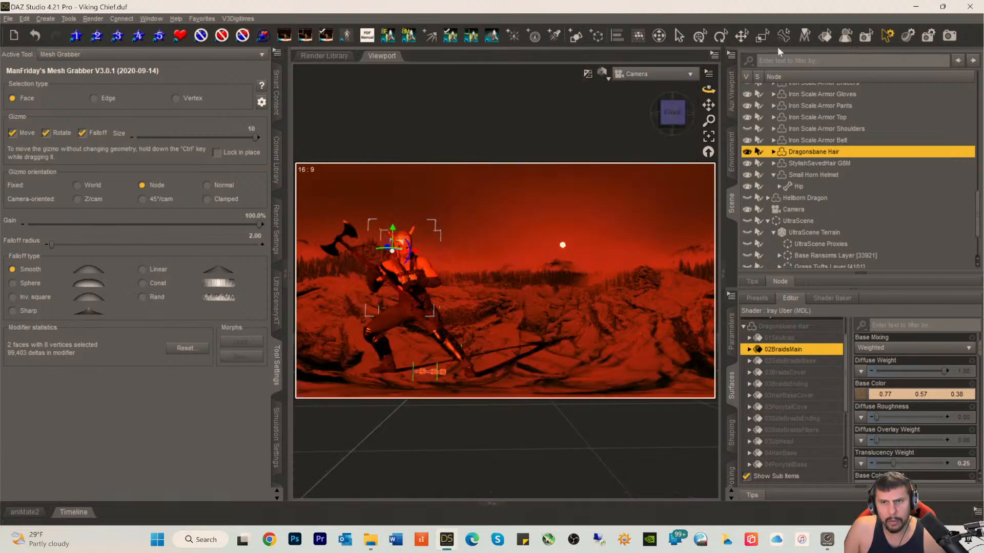
pyautogui.click(738, 40)
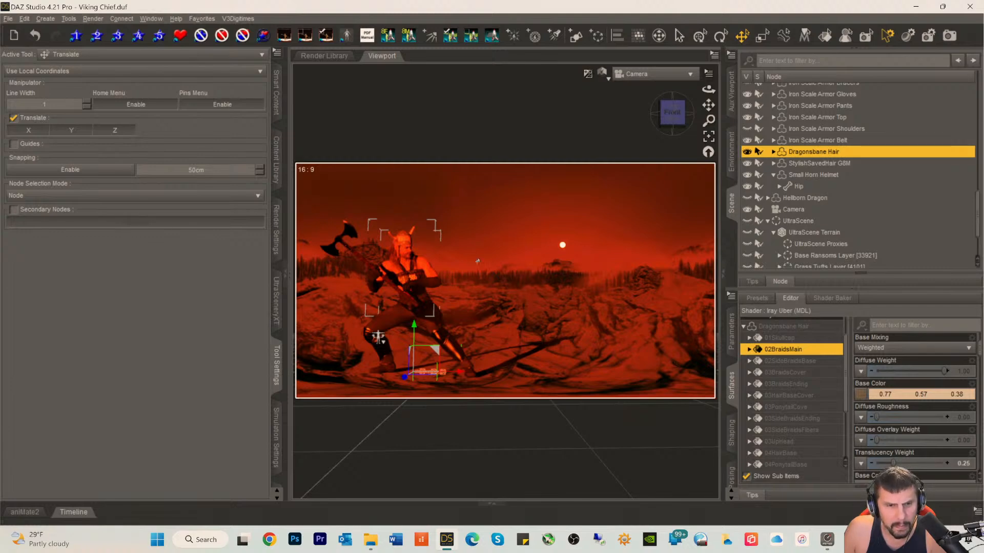
# - Switch to File Explorer and open the HDRI All folder on drive C
pyautogui.click(371, 539)
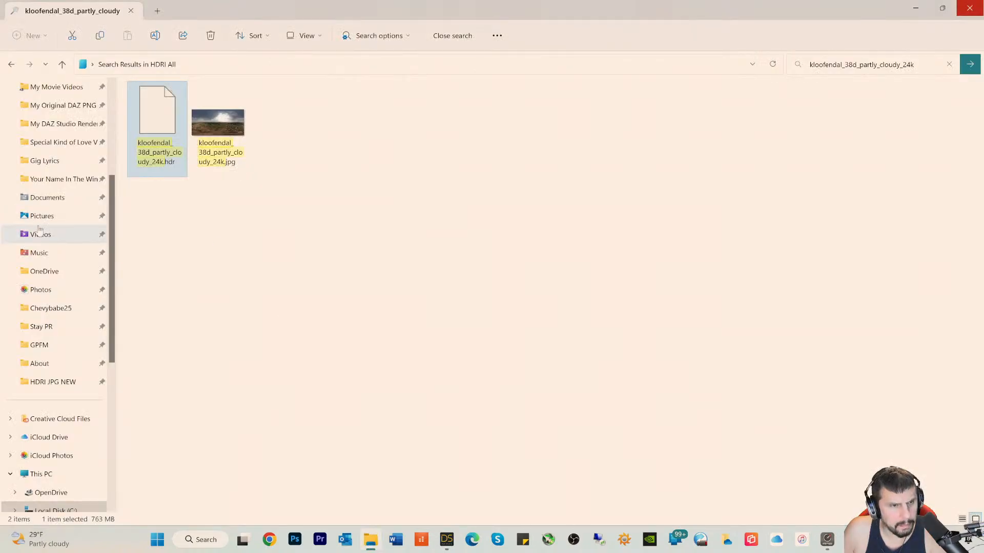
pyautogui.click(913, 57)
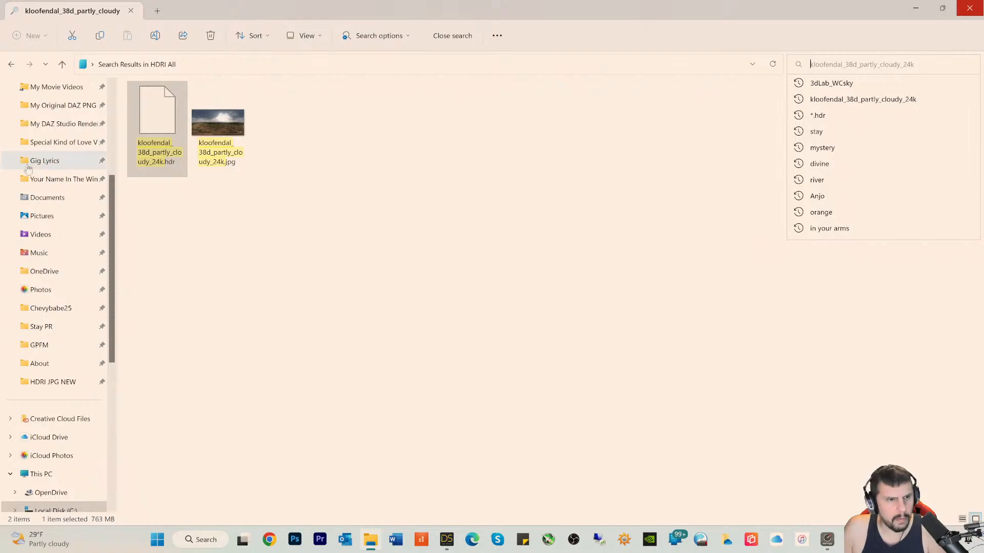
pyautogui.scroll(2, 41, 261)
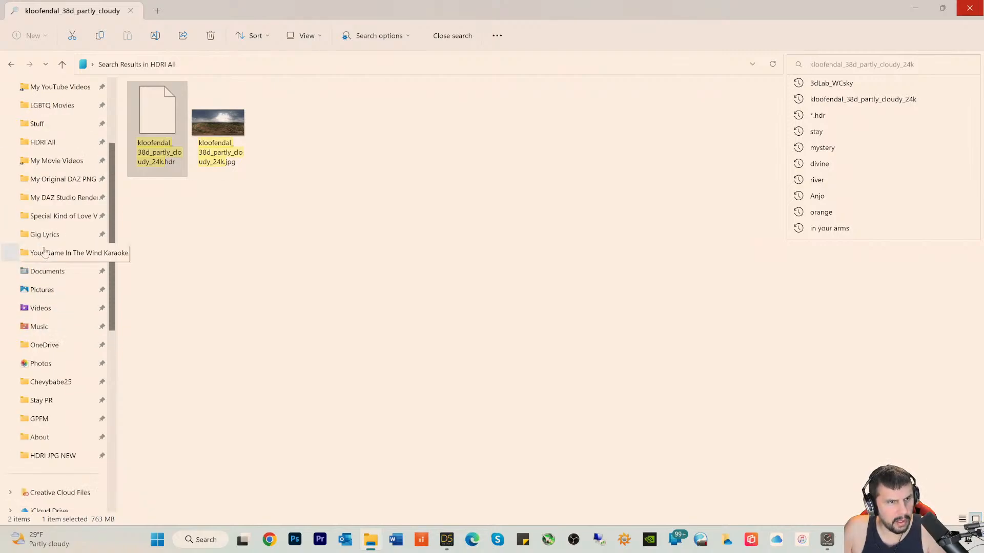
pyautogui.click(39, 146)
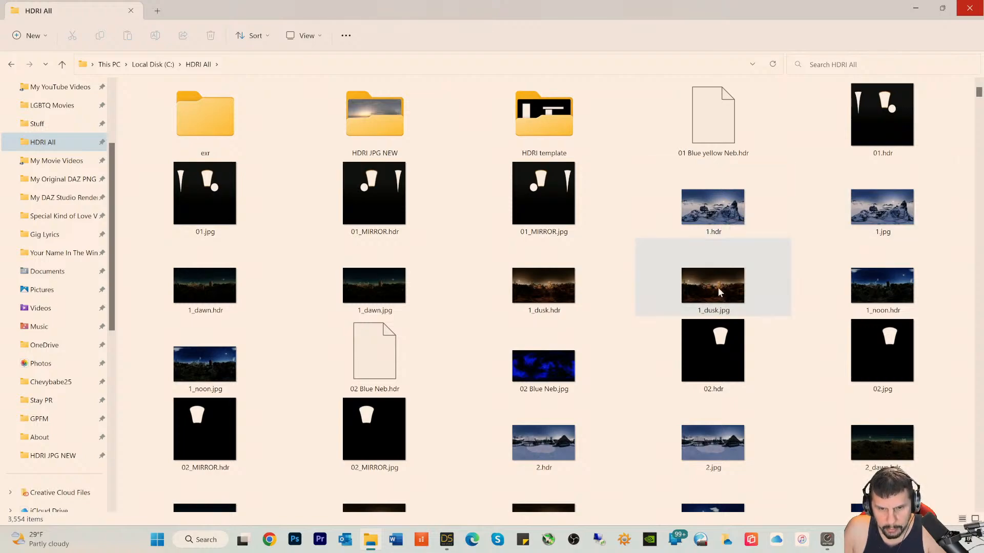
# - Browse the HDRI images for the snowy mountain panorama with a low sun and select 7.hdr
pyautogui.scroll(-3, 720, 307)
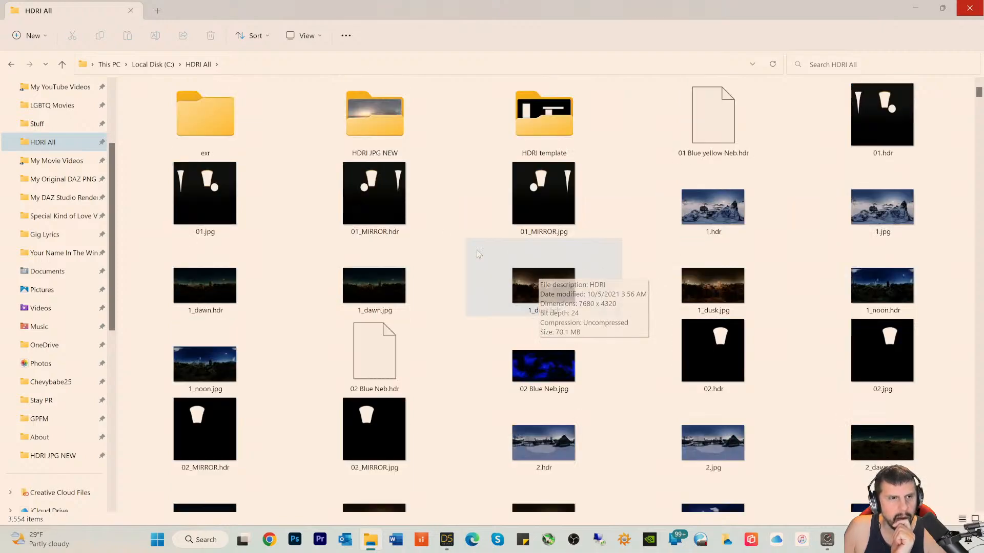
pyautogui.scroll(-6, 592, 300)
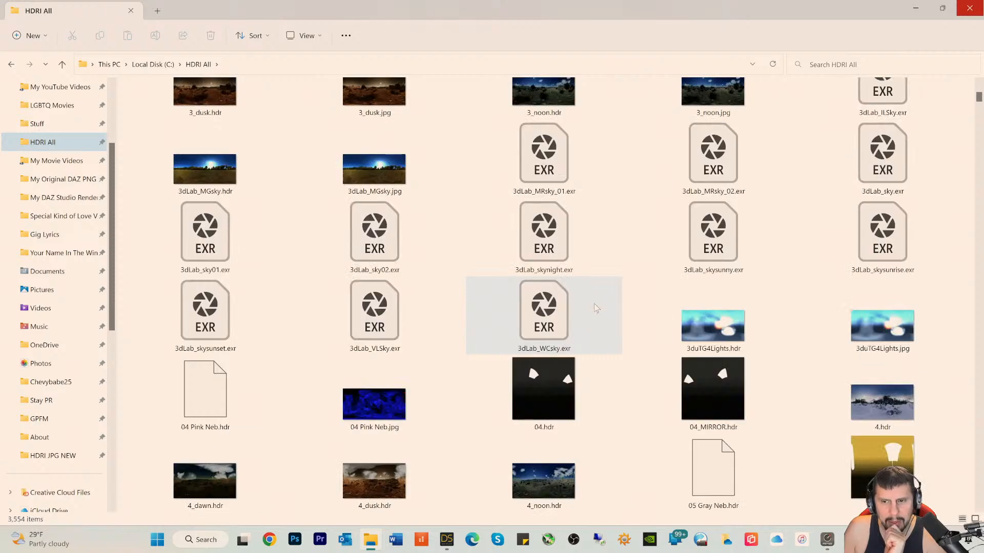
pyautogui.scroll(-3, 595, 303)
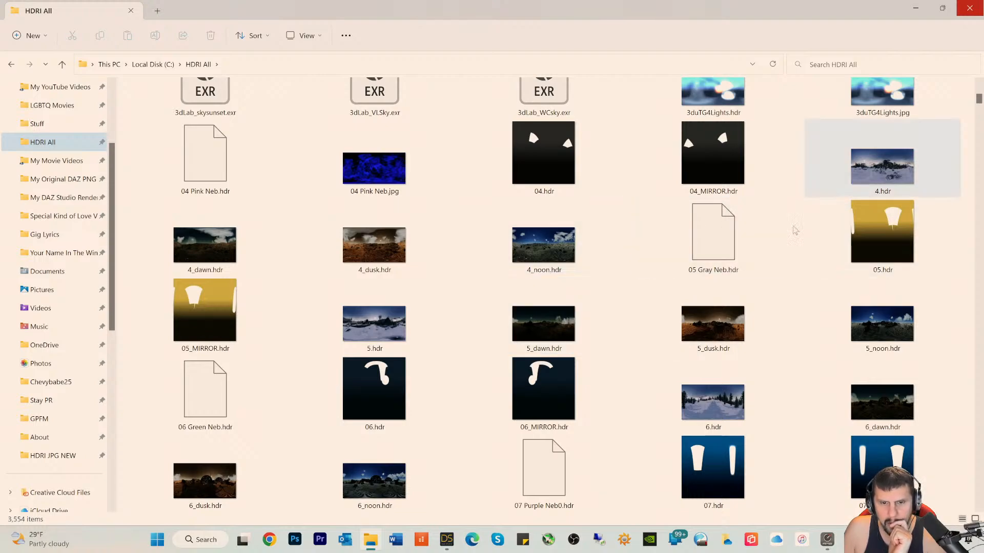
pyautogui.scroll(-3, 695, 263)
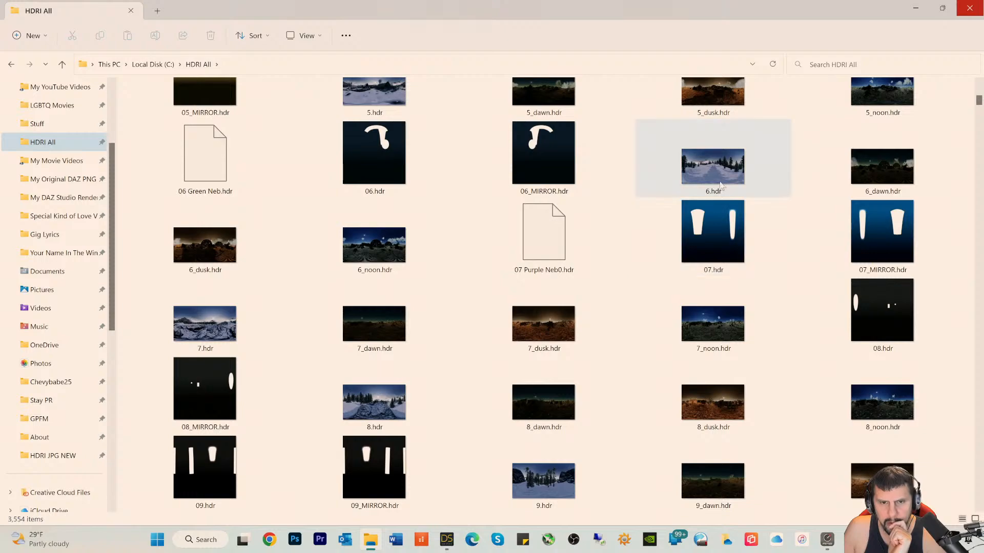
pyautogui.moveTo(698, 245)
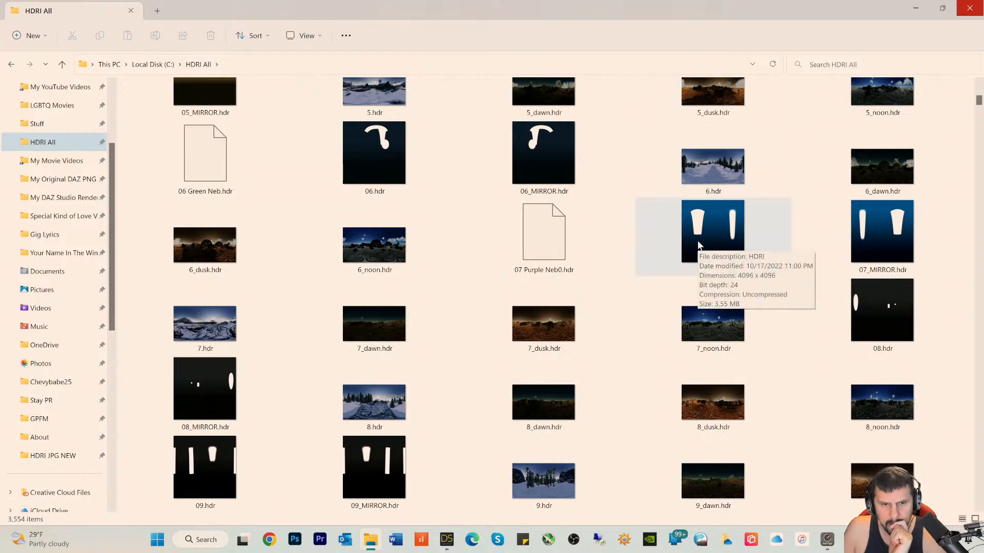
pyautogui.click(203, 331)
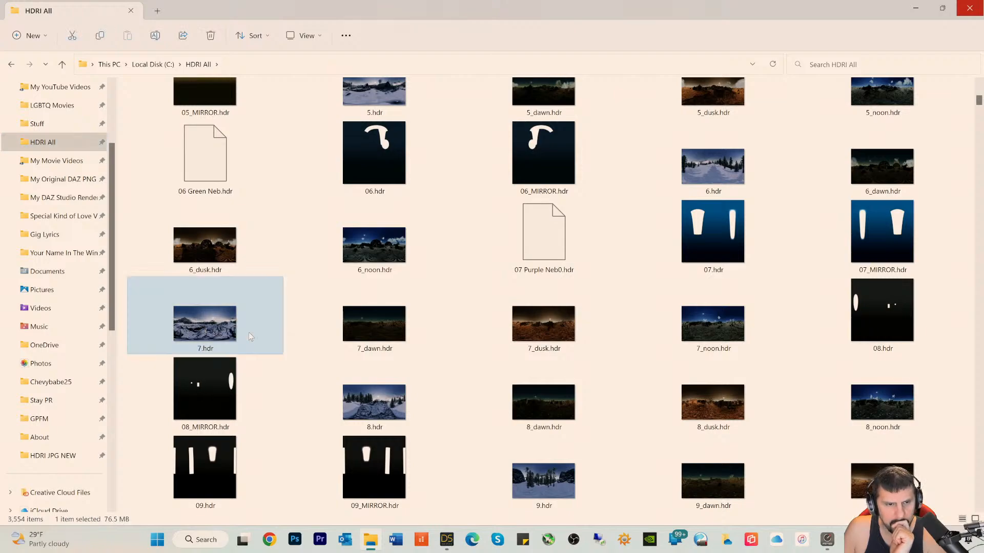
# - Check the image dimensions and file details of 7.hdr in its properties
pyautogui.rightClick(208, 333)
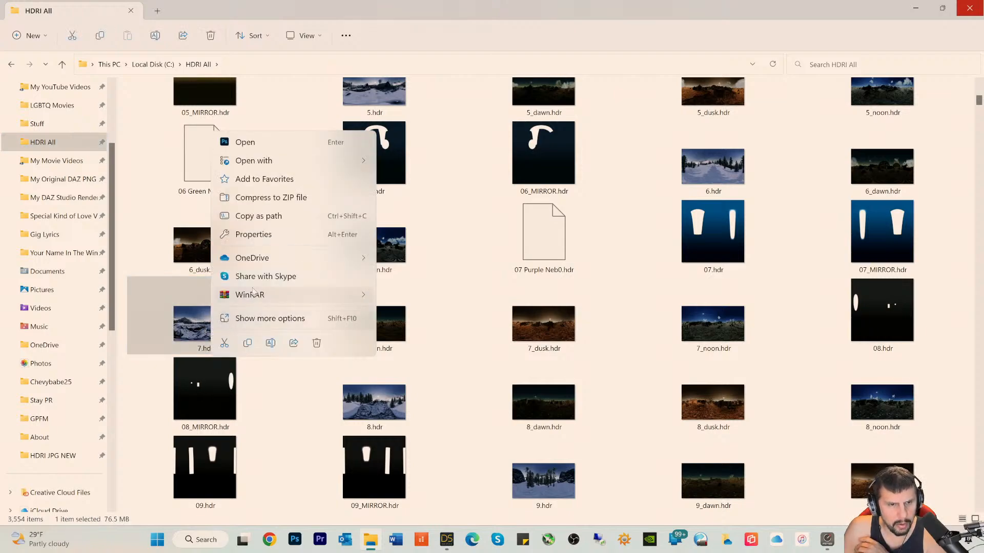
pyautogui.click(252, 237)
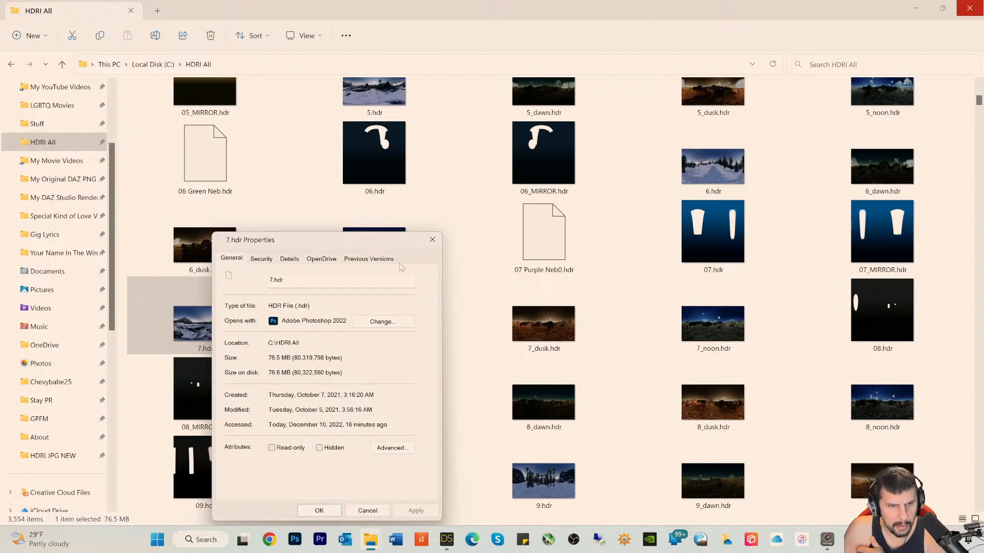
pyautogui.click(290, 259)
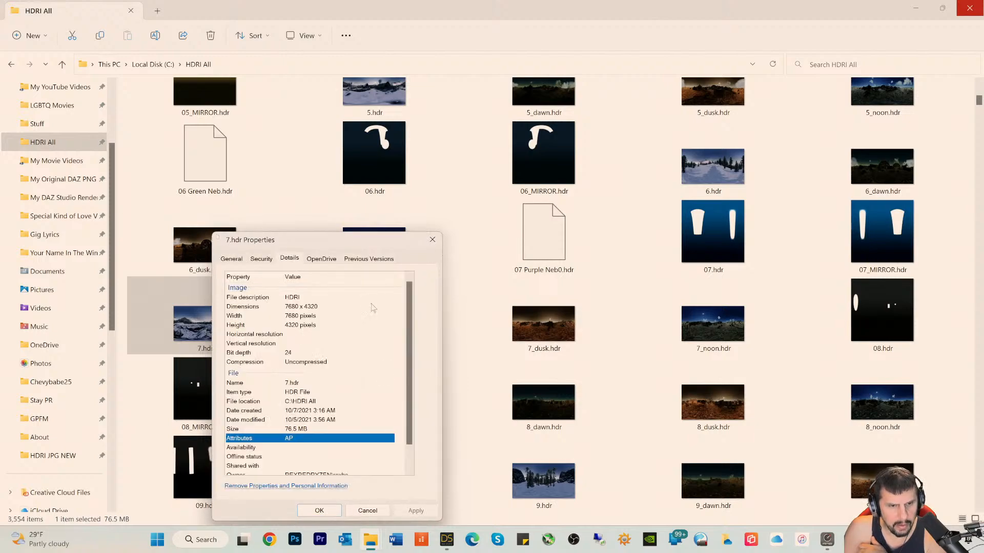
pyautogui.click(373, 512)
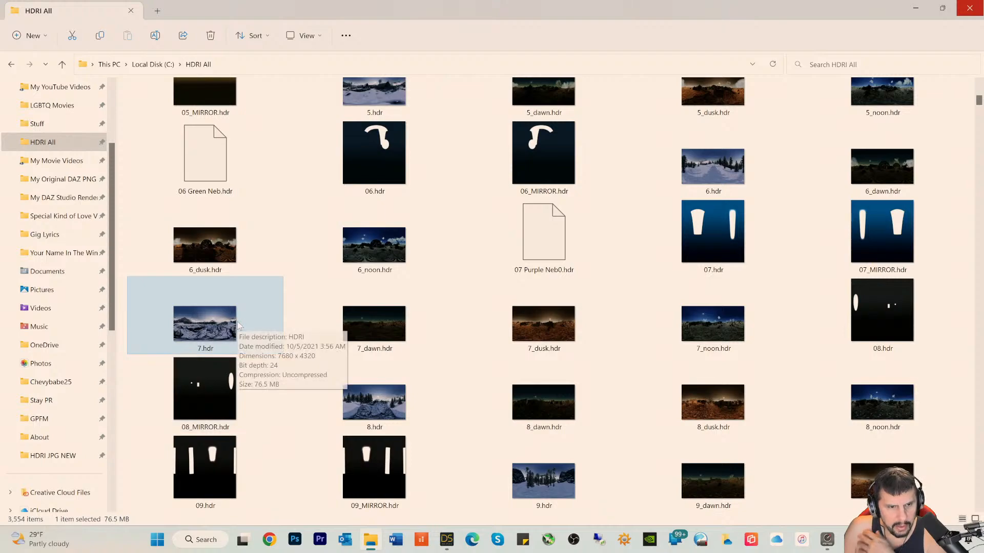
# - Open 7.hdr in Photoshop for editing
pyautogui.scroll(-3, 237, 321)
pyautogui.scroll(3, 230, 247)
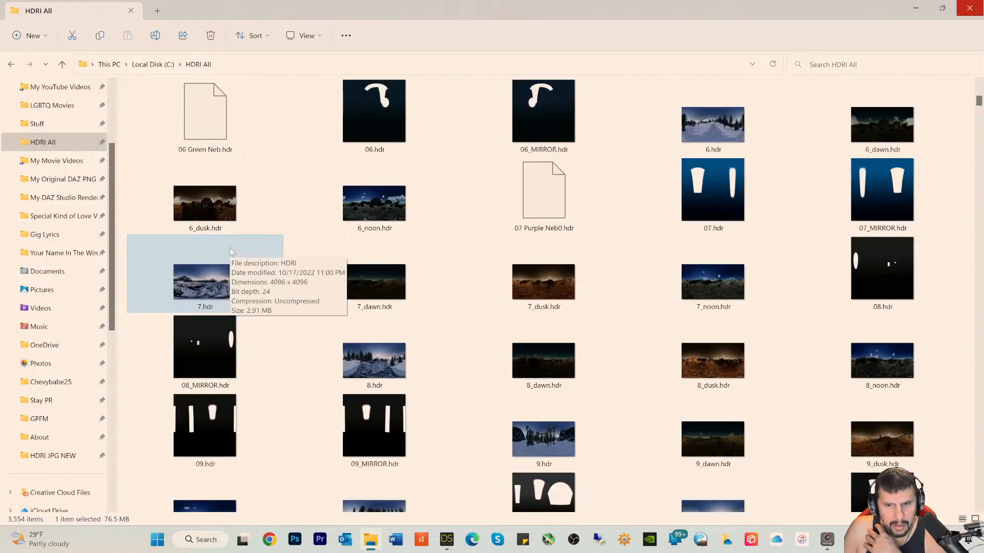
pyautogui.doubleClick(209, 291)
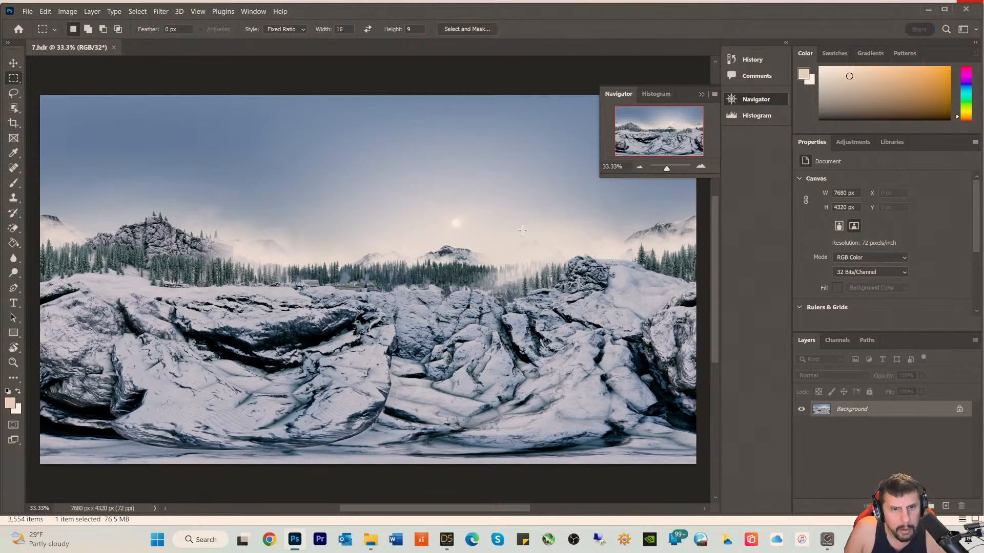
# - Blur the sky around the sun in 7.hdr using the Blur tool with a soft 495 px brush
pyautogui.scroll(1, 371, 235)
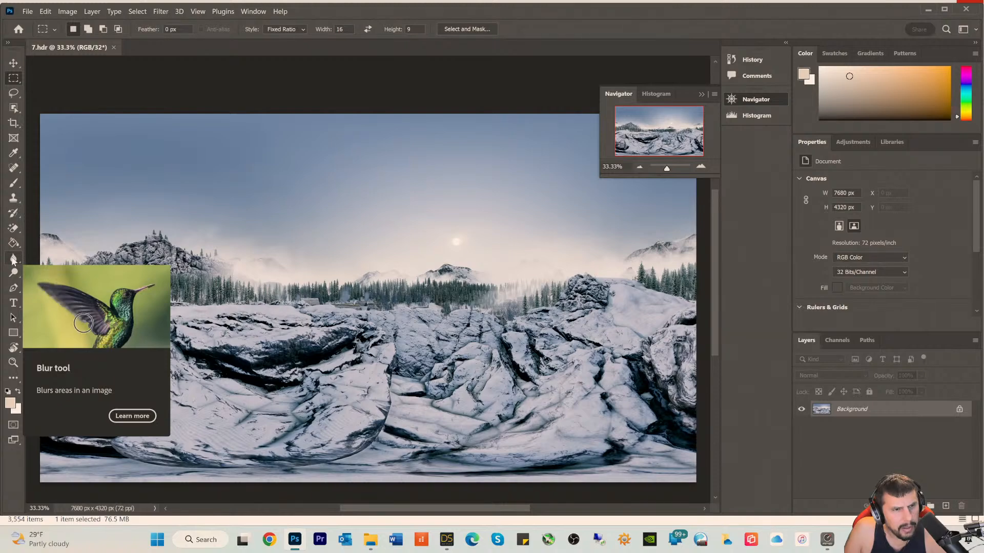
pyautogui.click(13, 258)
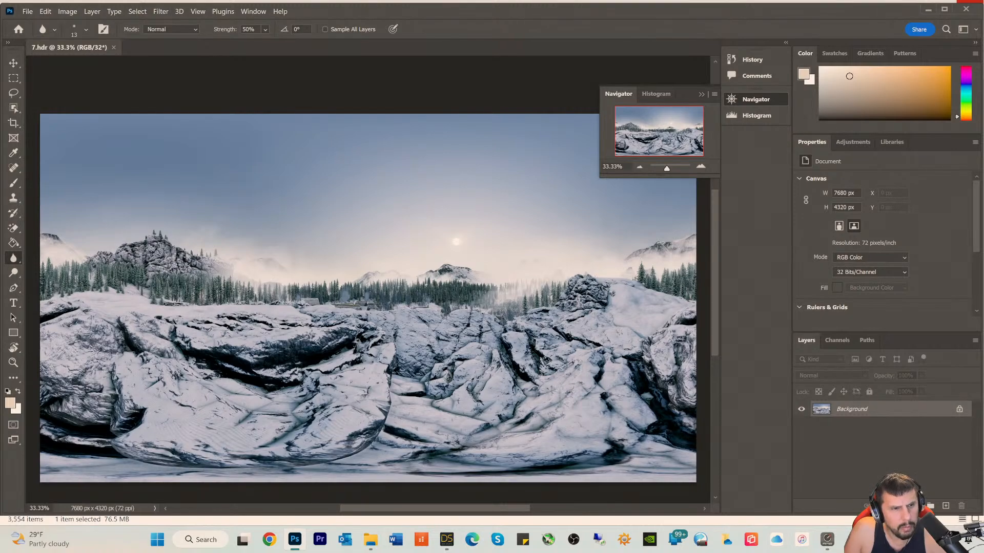
pyautogui.click(55, 31)
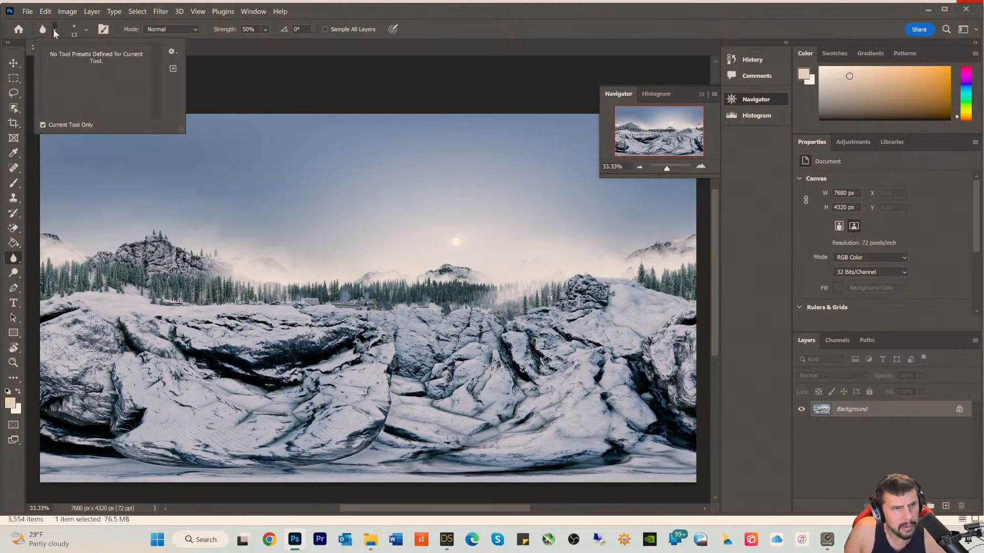
pyautogui.click(45, 29)
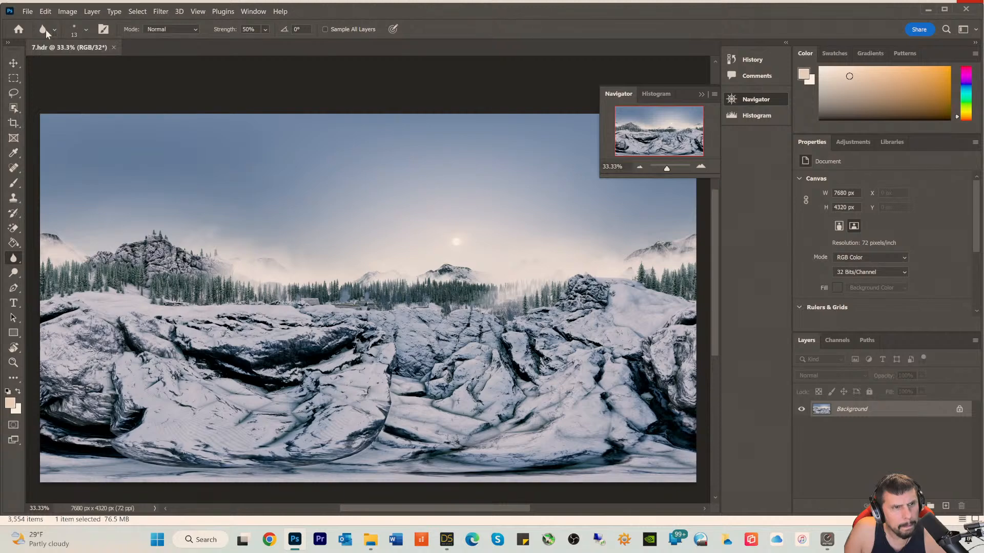
pyautogui.click(54, 29)
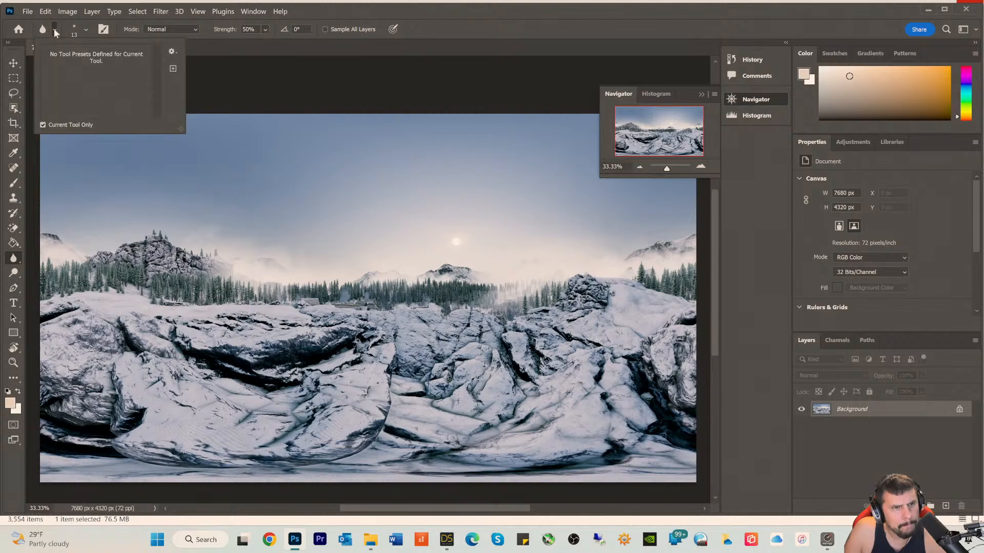
pyautogui.click(73, 30)
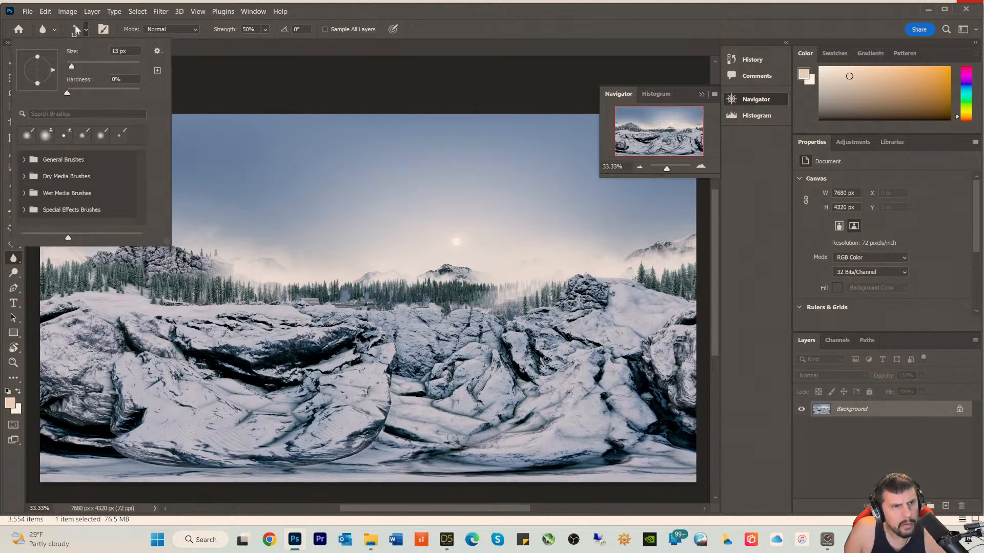
pyautogui.moveTo(77, 62); pyautogui.dragTo(145, 71)
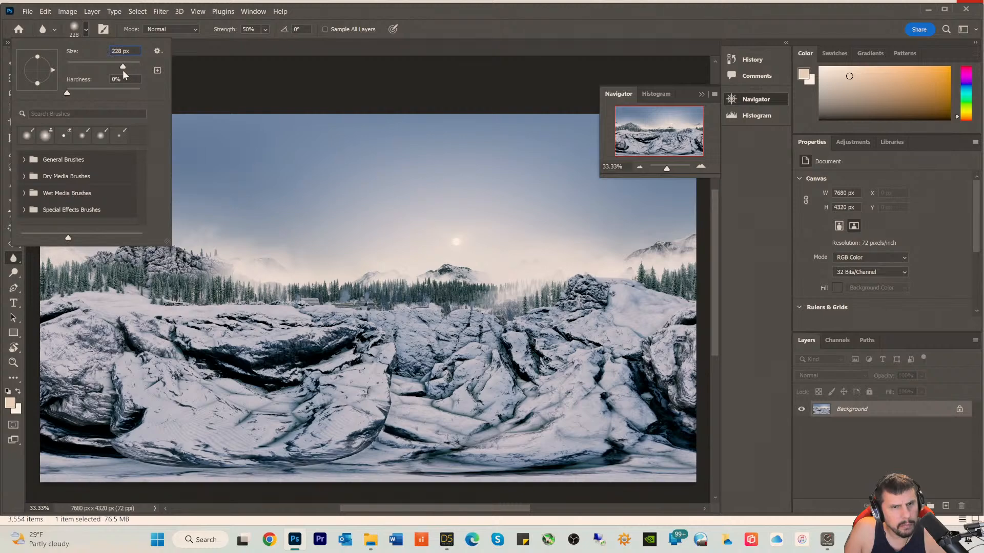
pyautogui.moveTo(124, 68); pyautogui.dragTo(127, 68)
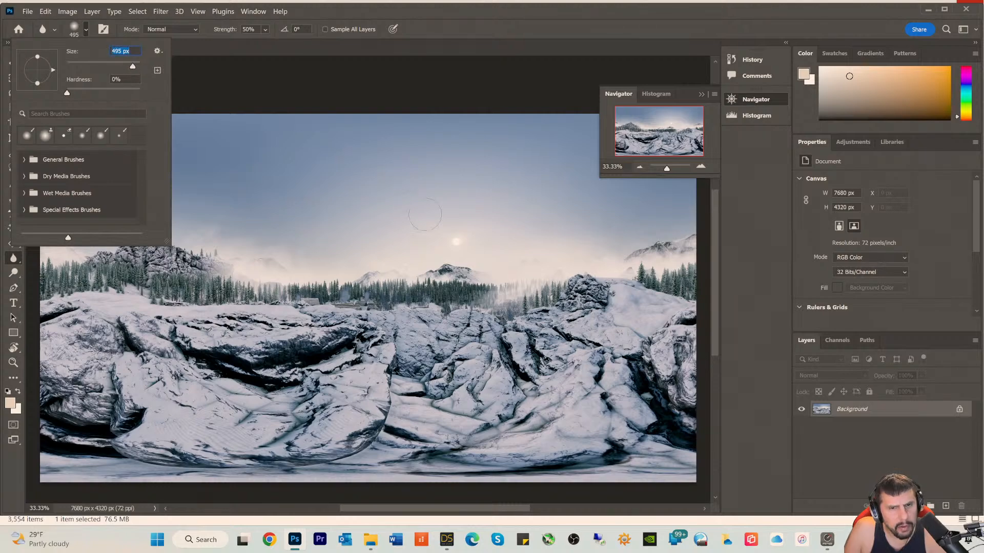
pyautogui.click(424, 215)
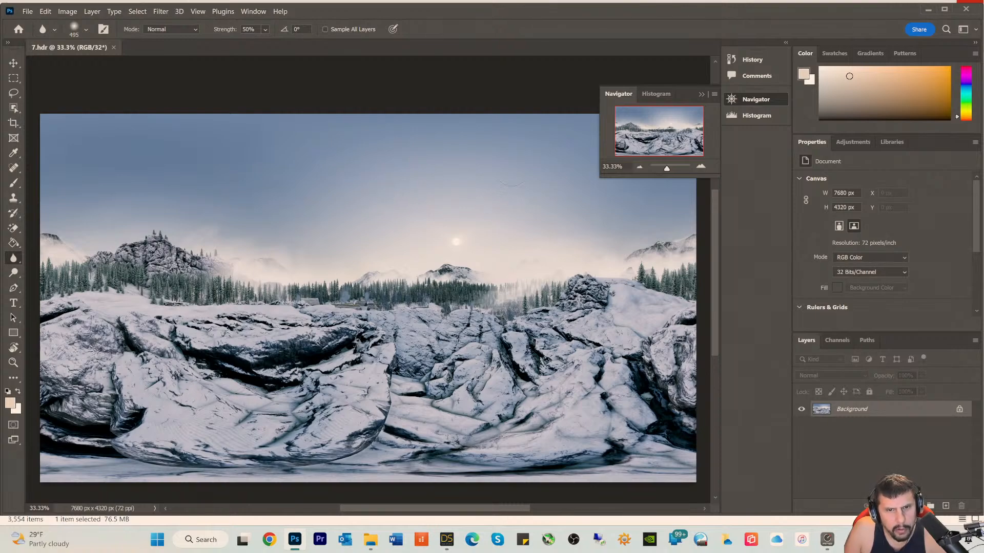
pyautogui.click(548, 189)
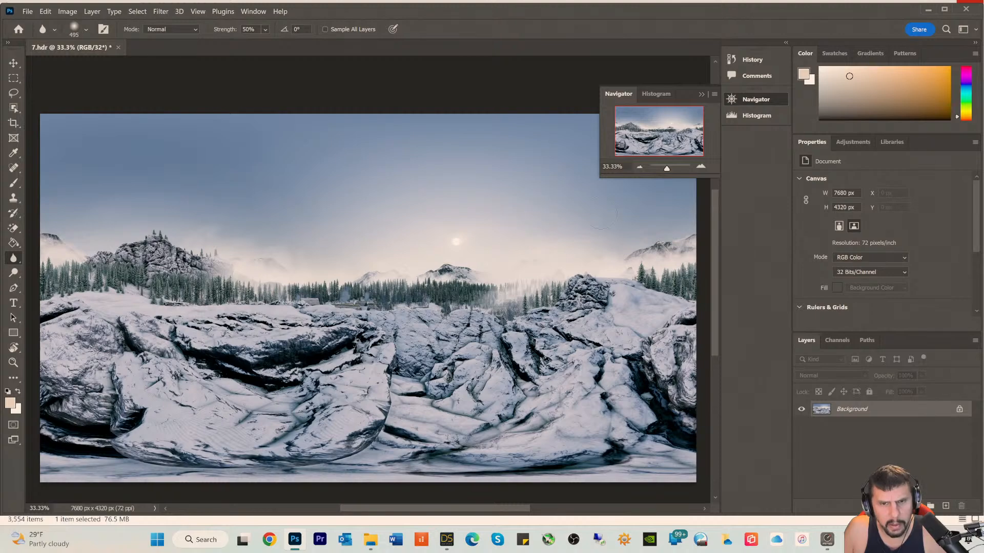
# - Save the edited image on the computer as 7edit.hdr in Radiance format in the HDRI All folder
pyautogui.click(30, 12)
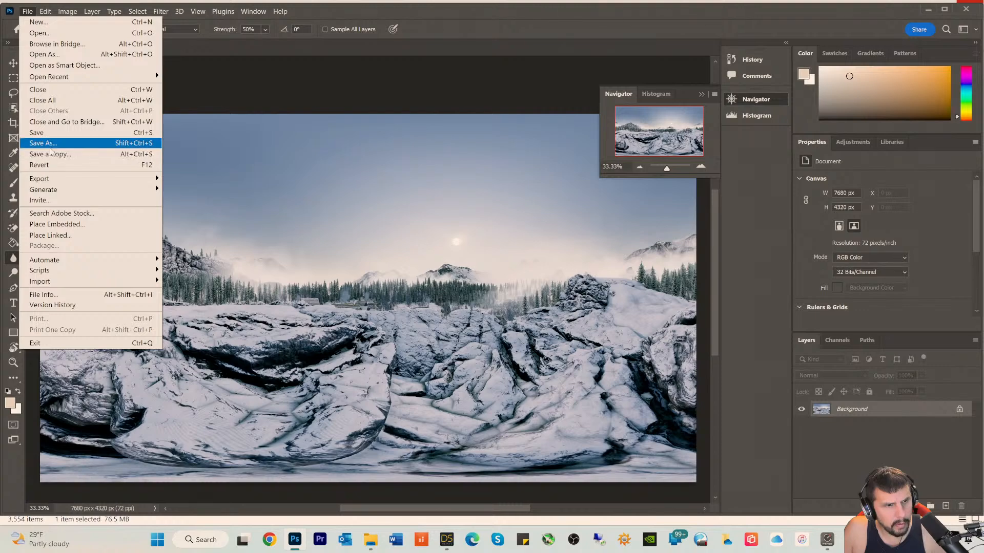
pyautogui.click(51, 147)
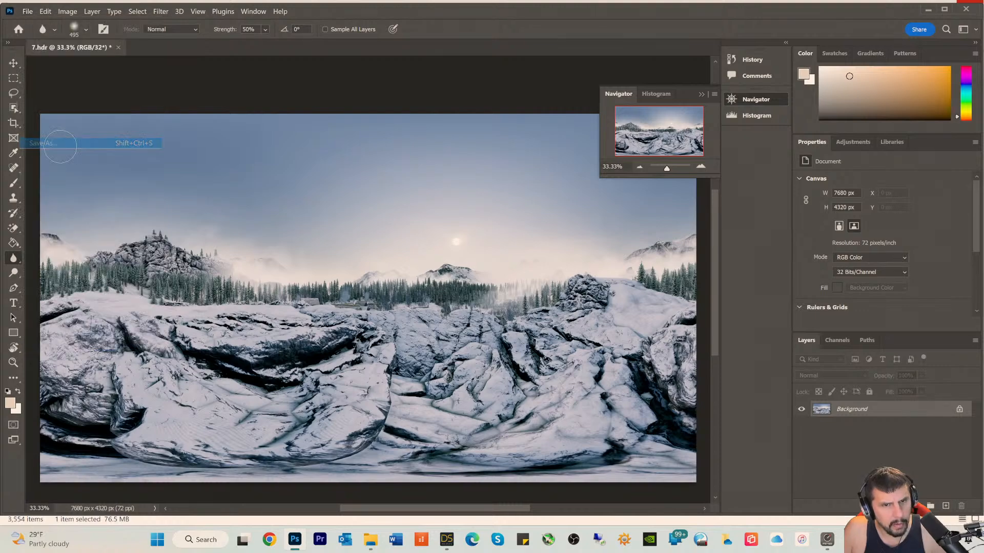
pyautogui.click(419, 317)
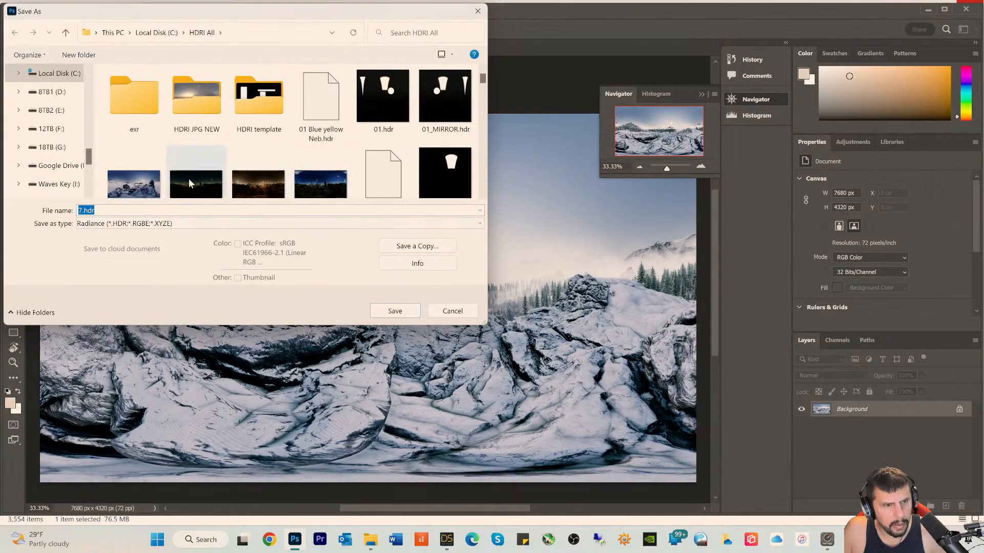
pyautogui.click(82, 211)
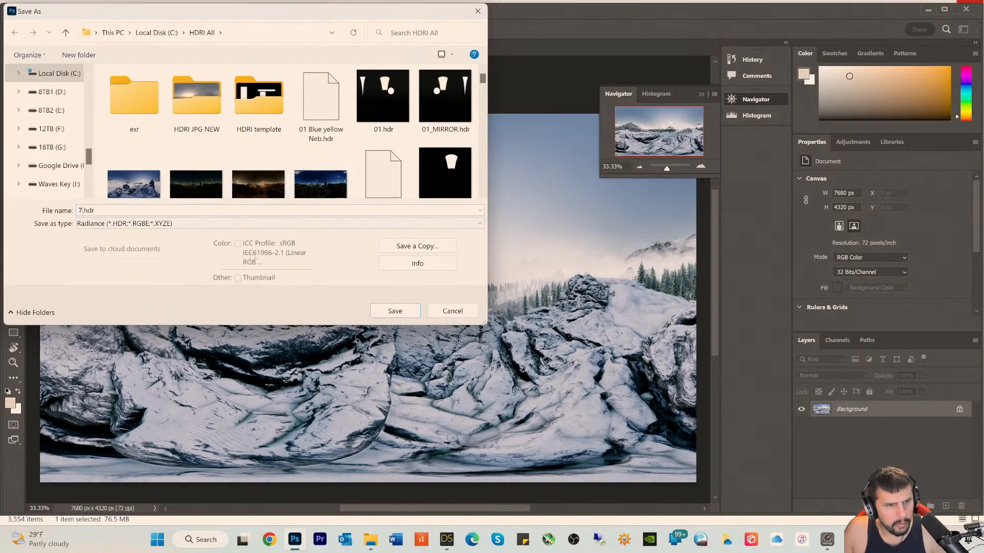
pyautogui.write('edit')
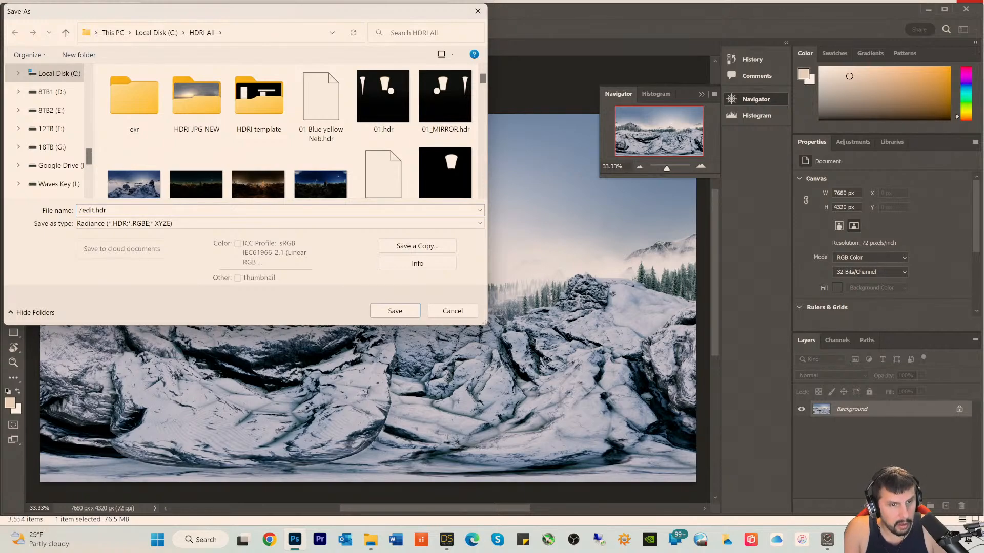
pyautogui.press('Return')
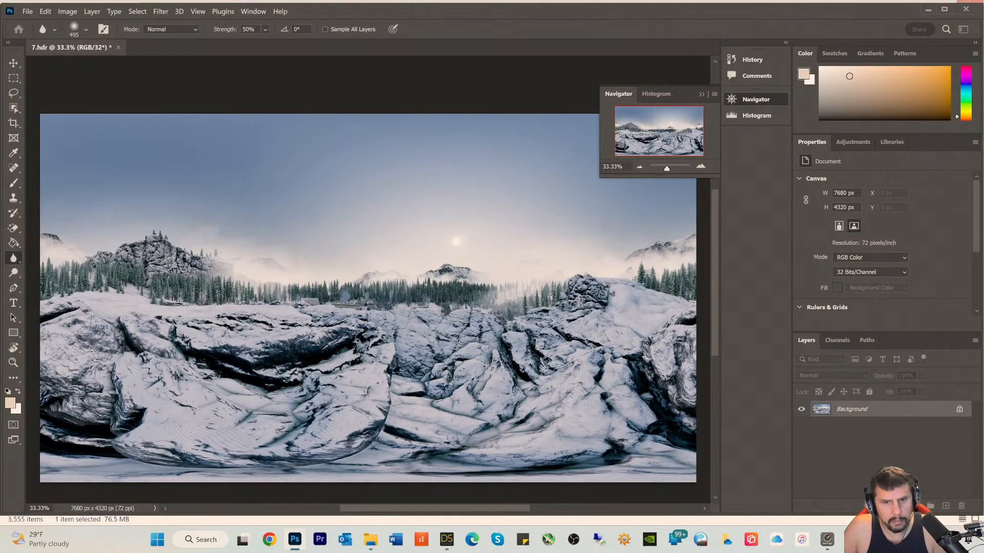
# - Minimize Photoshop, select 7edit.hdr in the HDRI All folder and switch back to DAZ Studio
pyautogui.click(928, 10)
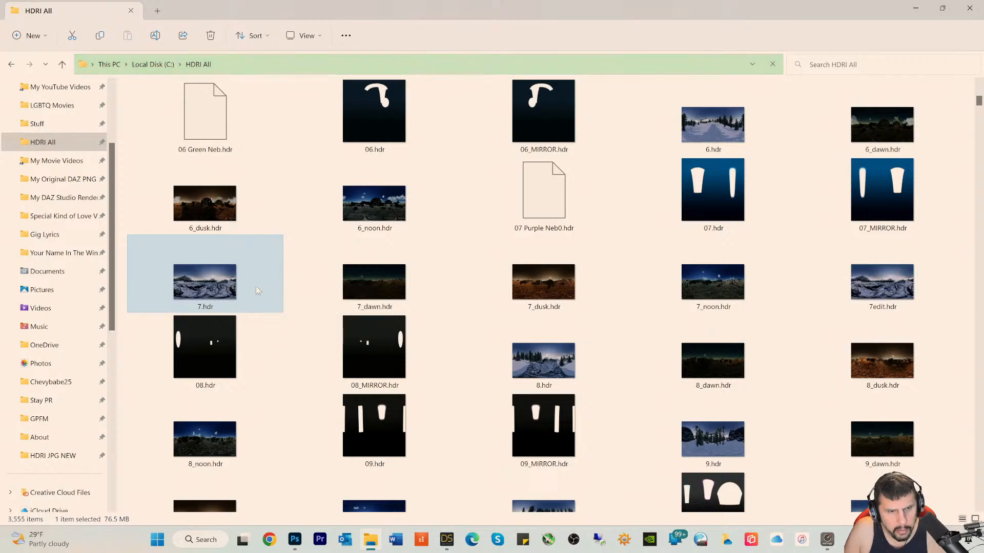
pyautogui.click(881, 288)
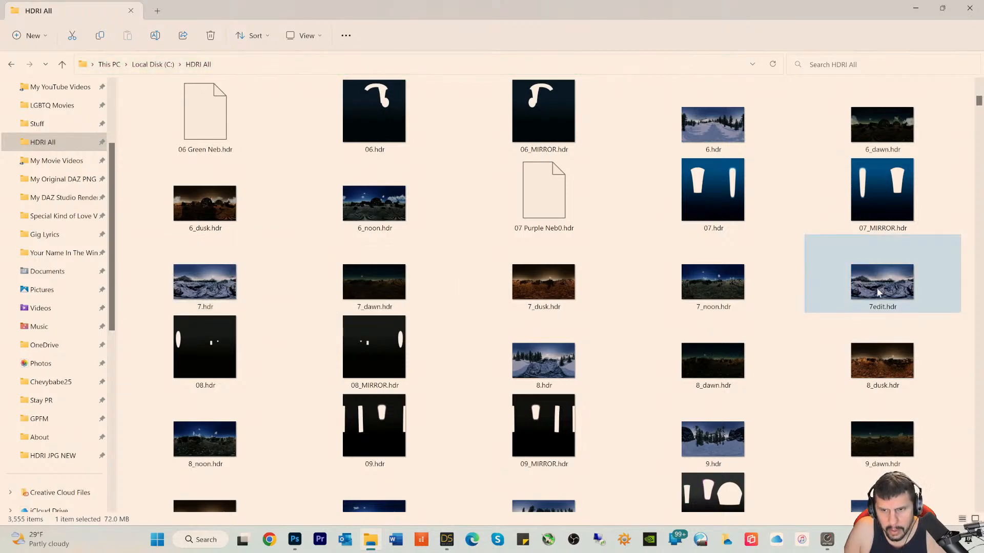
pyautogui.click(446, 540)
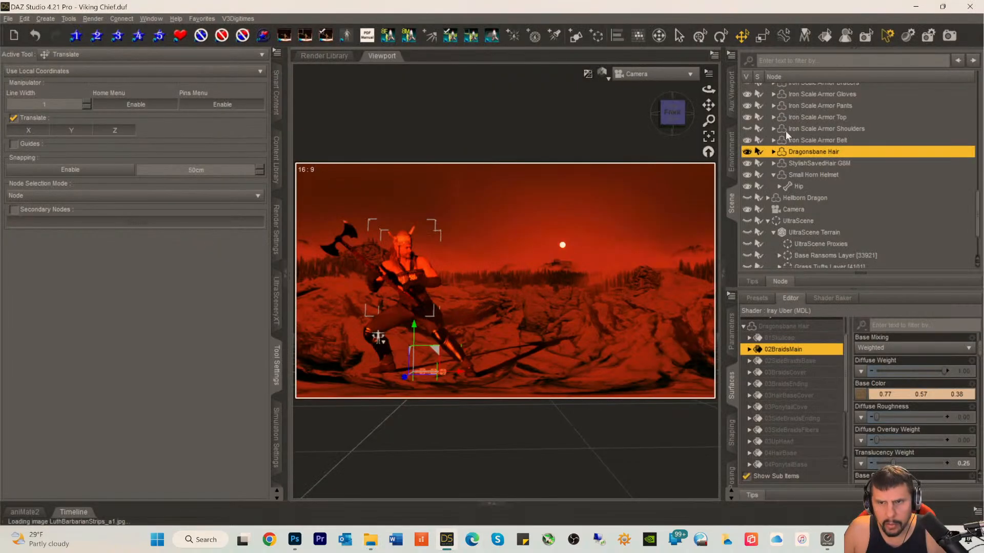
# - Select Environment Options in the scene and show the environment's backdrop settings
pyautogui.scroll(15, 829, 128)
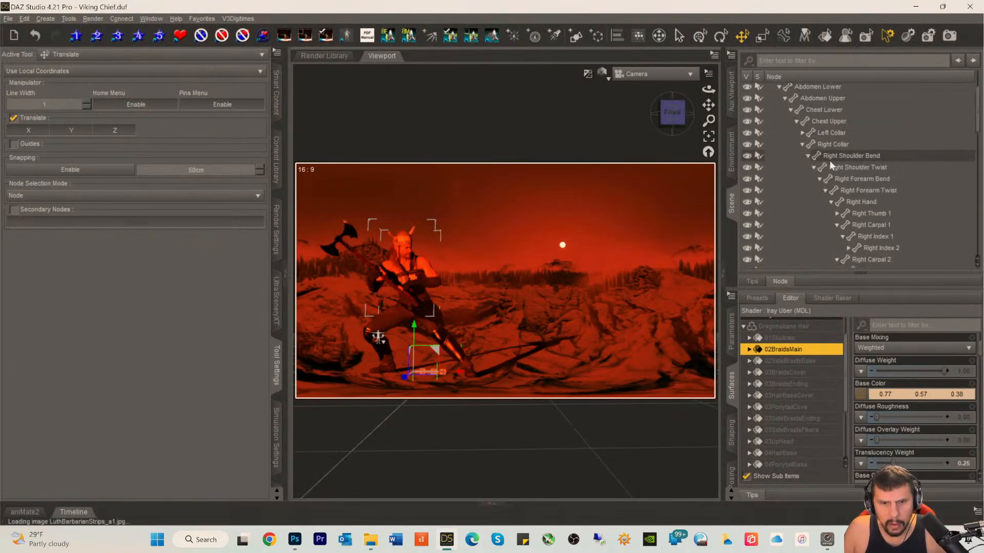
pyautogui.click(795, 101)
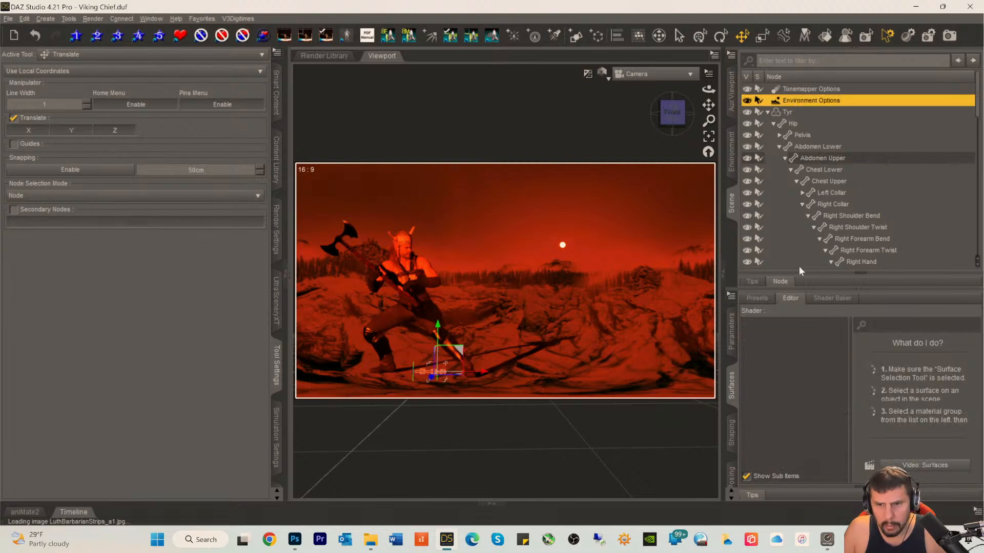
pyautogui.click(731, 332)
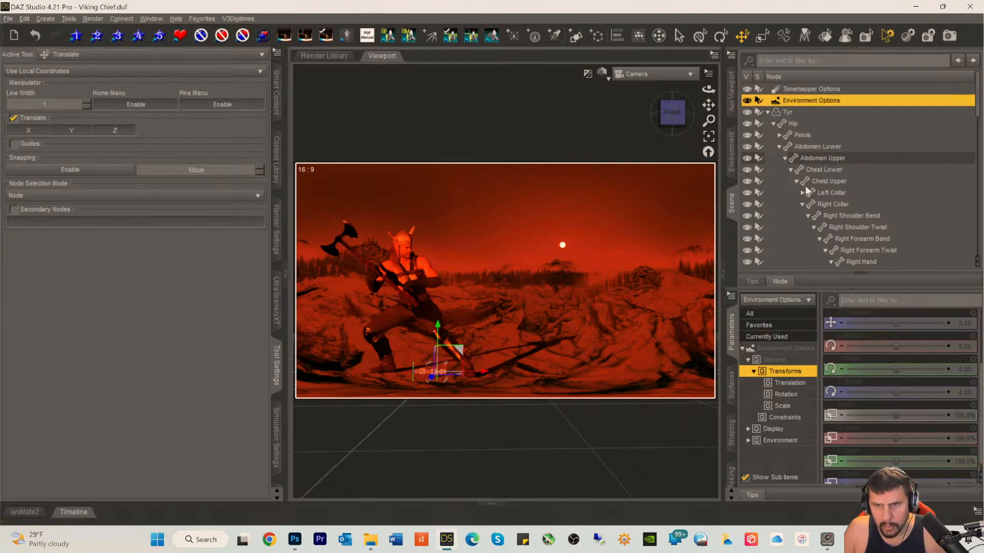
pyautogui.click(731, 157)
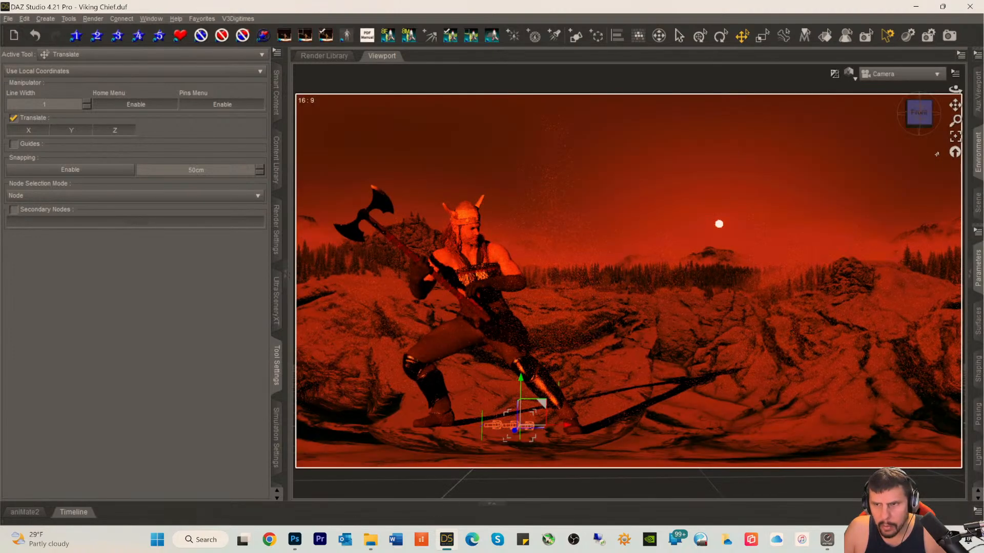
pyautogui.click(979, 160)
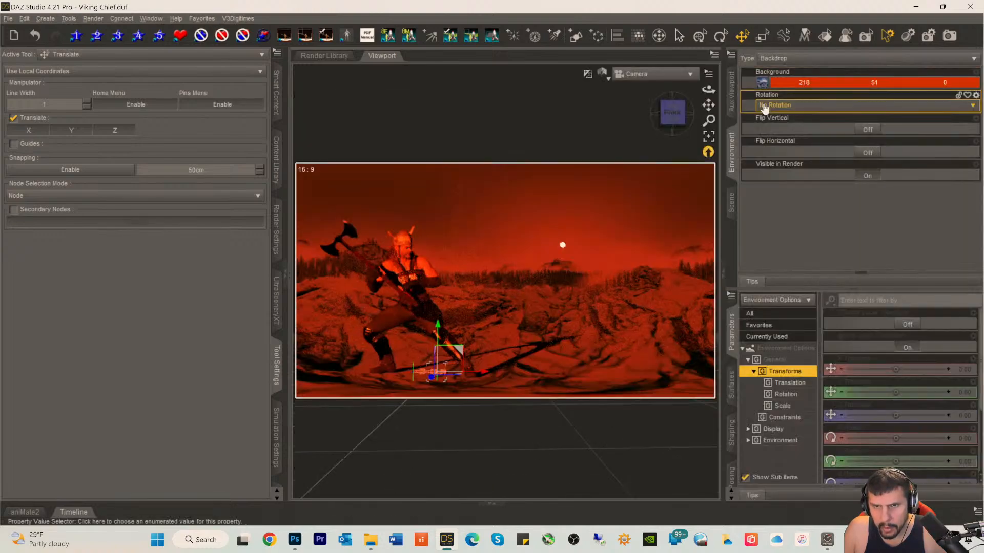
# - Load 7edit.hdr from the HDRI All folder as the backdrop's background image
pyautogui.click(762, 86)
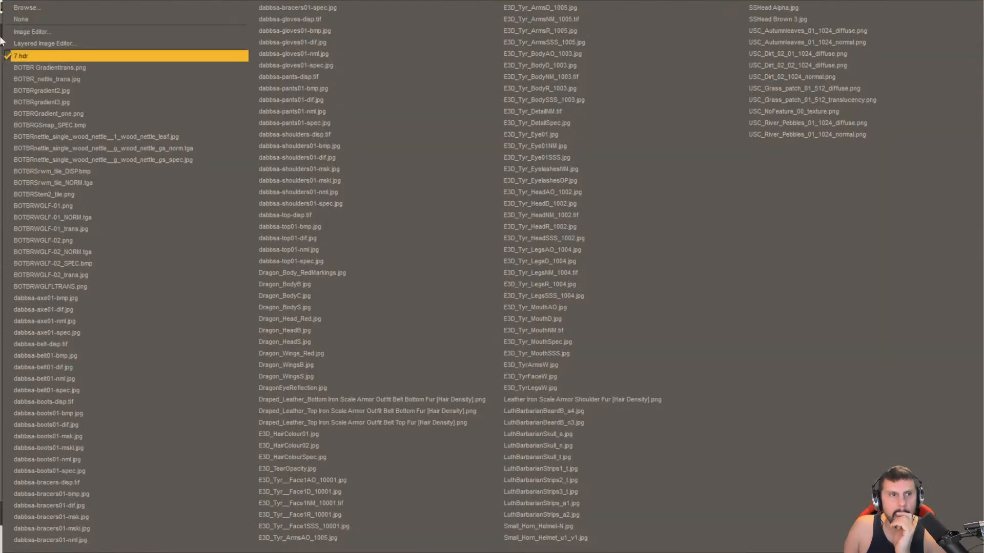
pyautogui.click(23, 8)
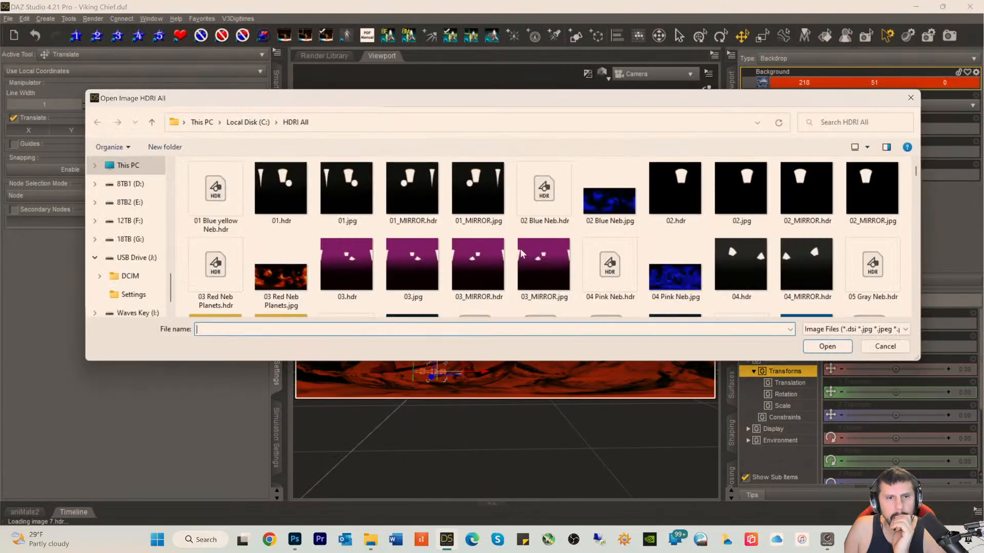
pyautogui.scroll(-1, 584, 210)
pyautogui.scroll(1, 636, 223)
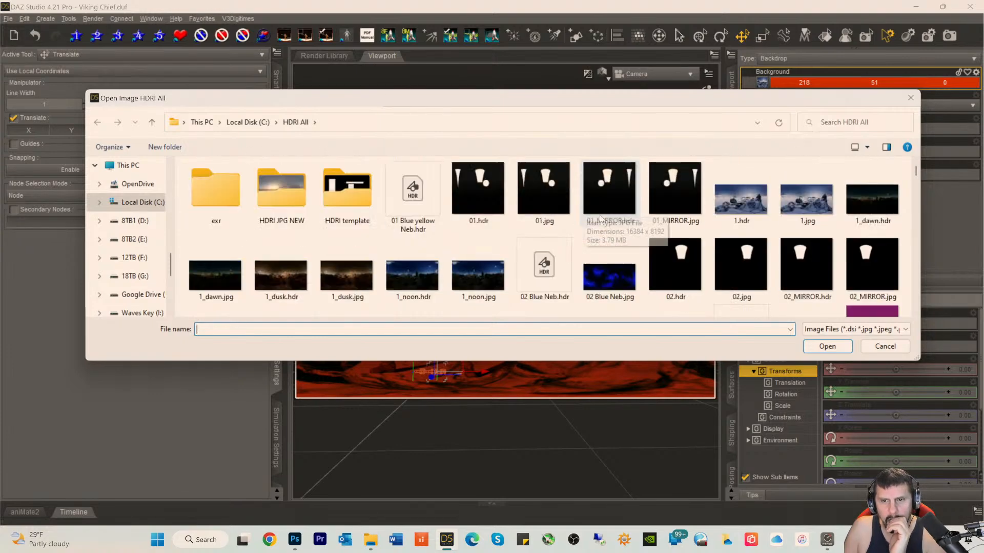
pyautogui.scroll(-3, 657, 230)
pyautogui.scroll(-2, 657, 229)
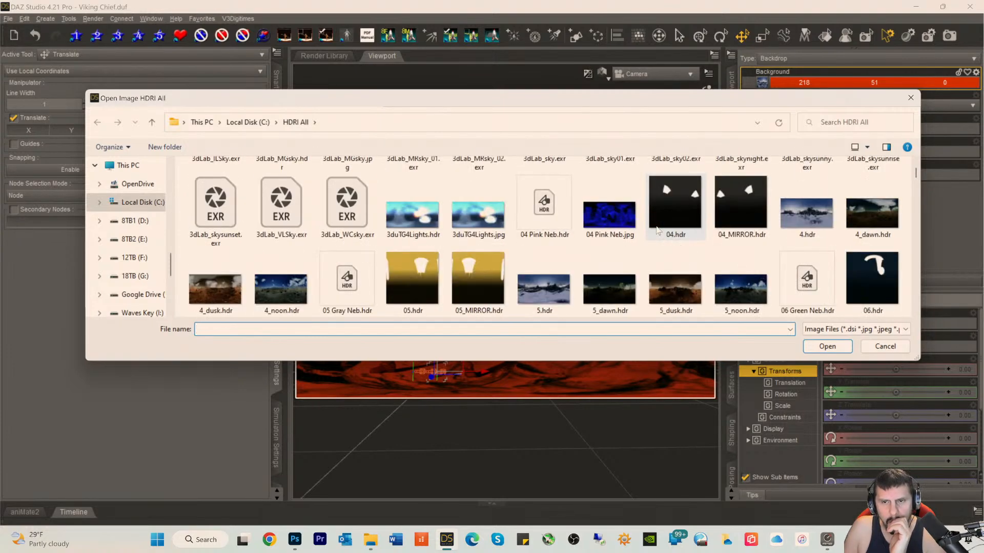
pyautogui.scroll(-1, 656, 229)
pyautogui.scroll(4, 657, 229)
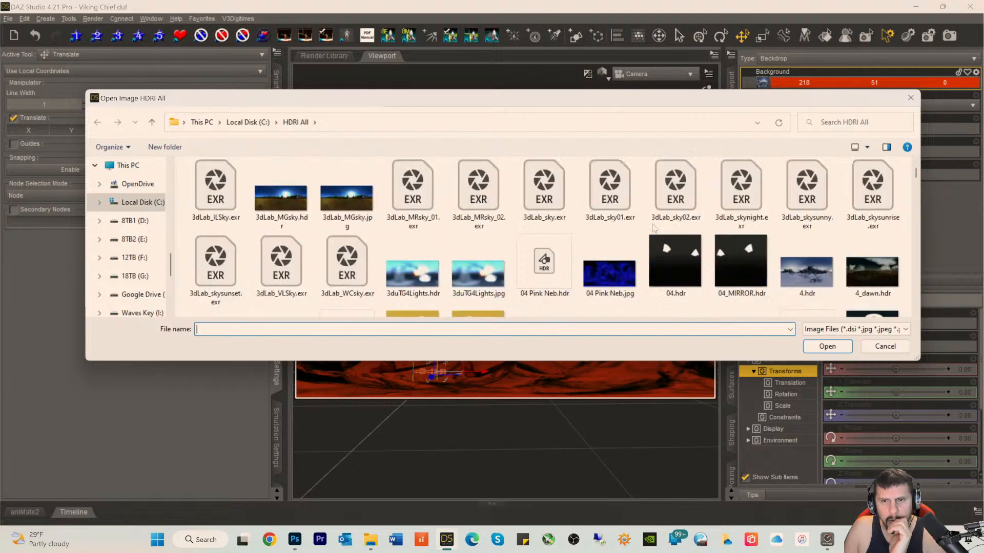
pyautogui.scroll(2, 667, 228)
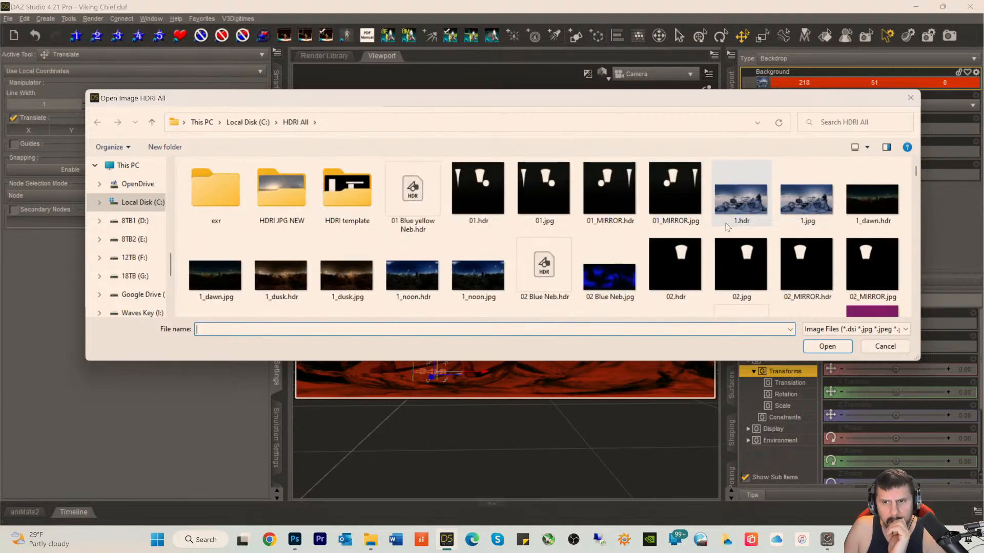
pyautogui.scroll(-2, 733, 225)
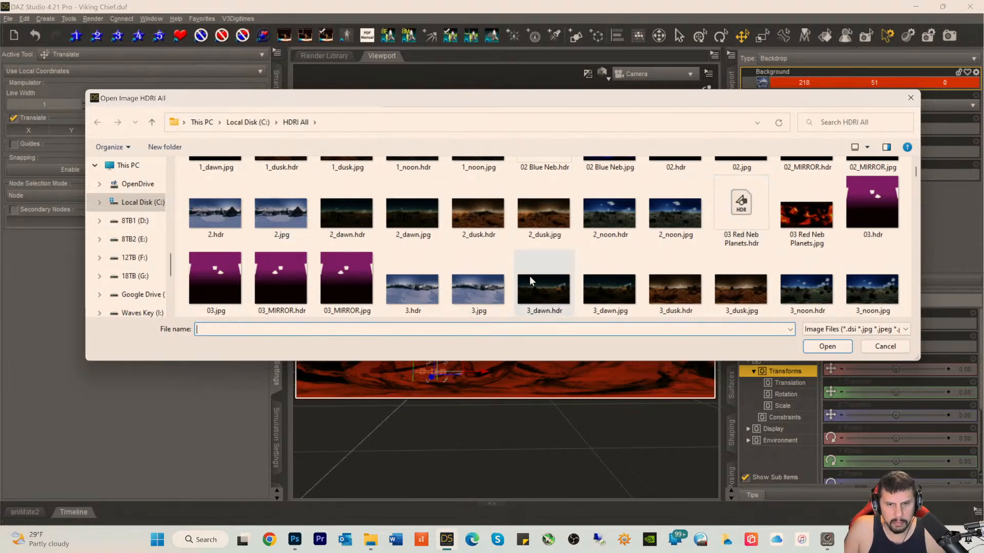
pyautogui.scroll(-1, 530, 276)
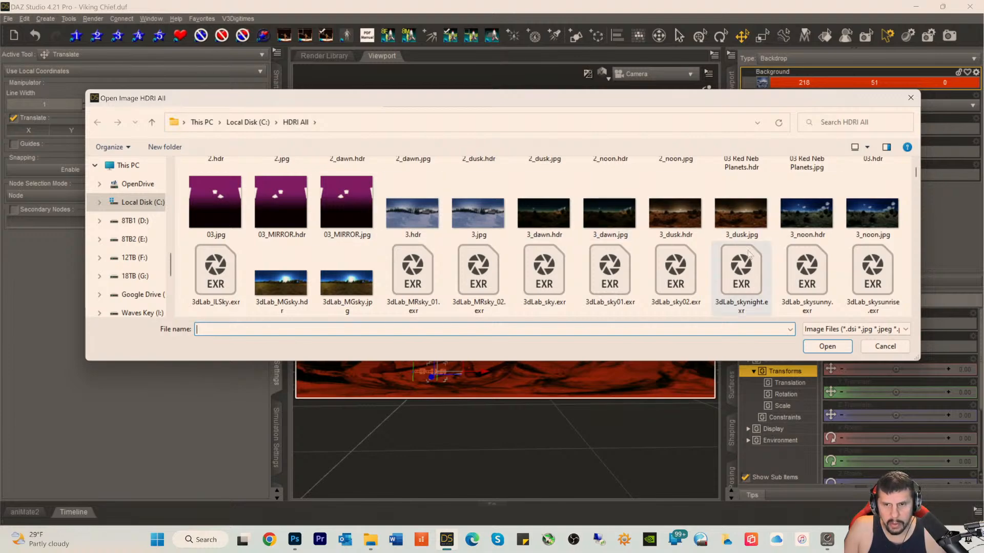
pyautogui.scroll(-1, 741, 251)
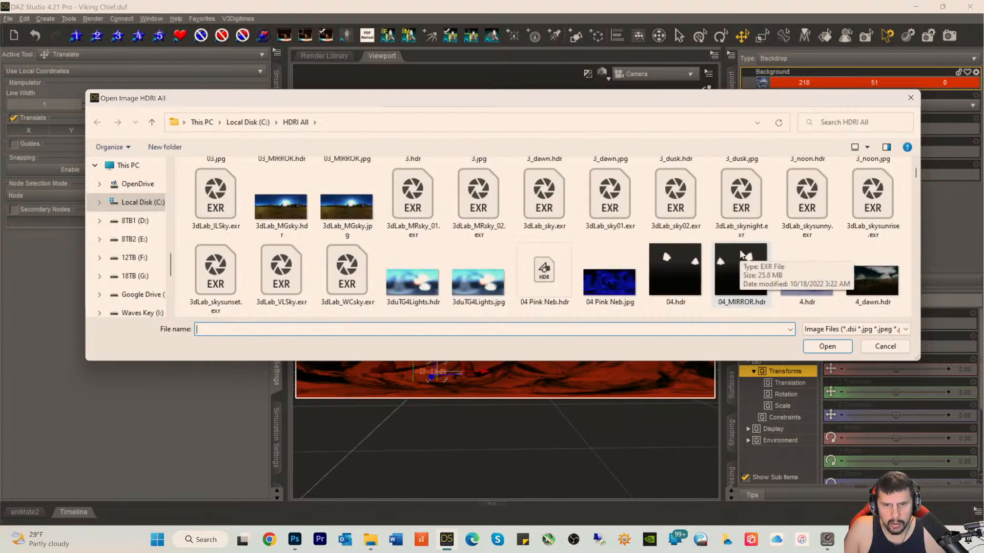
pyautogui.scroll(1, 734, 244)
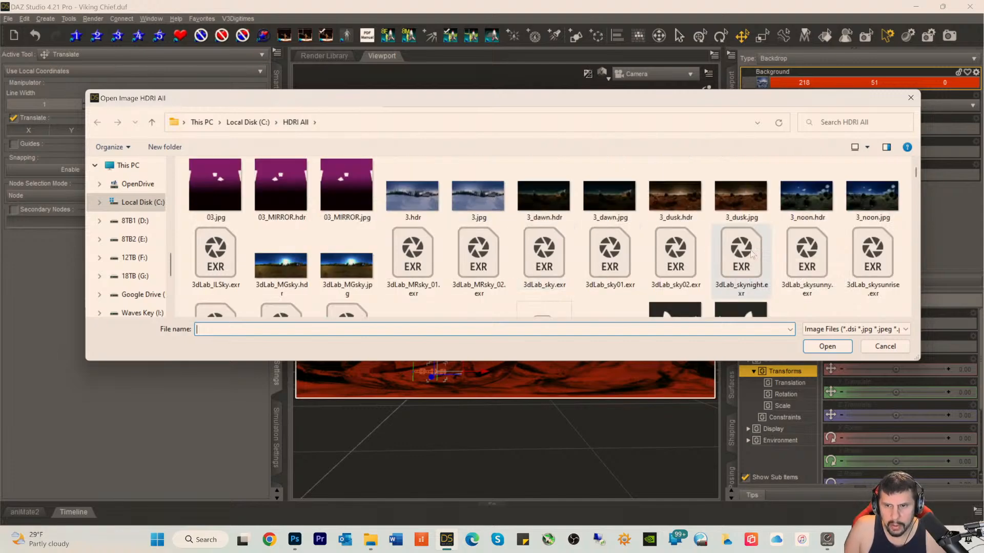
pyautogui.scroll(-1, 764, 245)
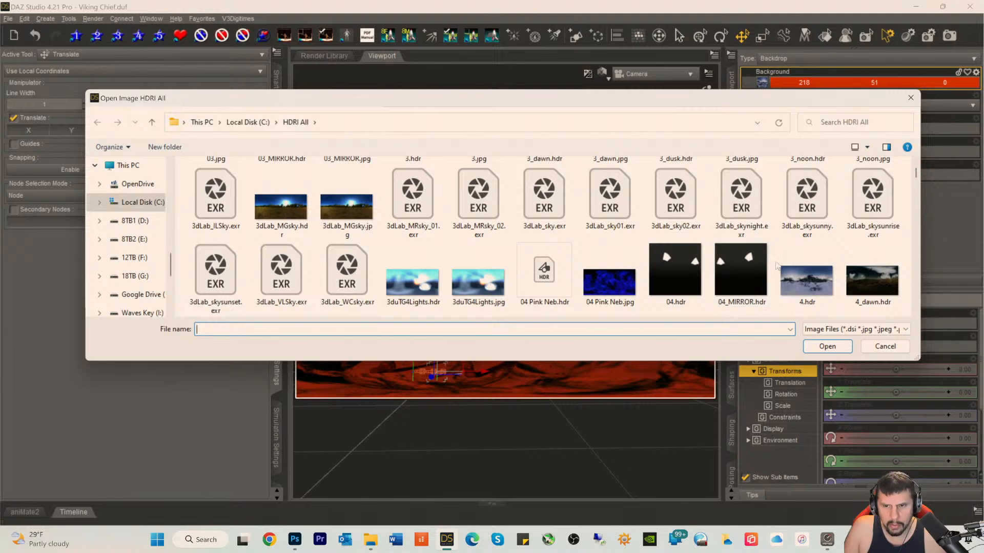
pyautogui.scroll(-1, 776, 266)
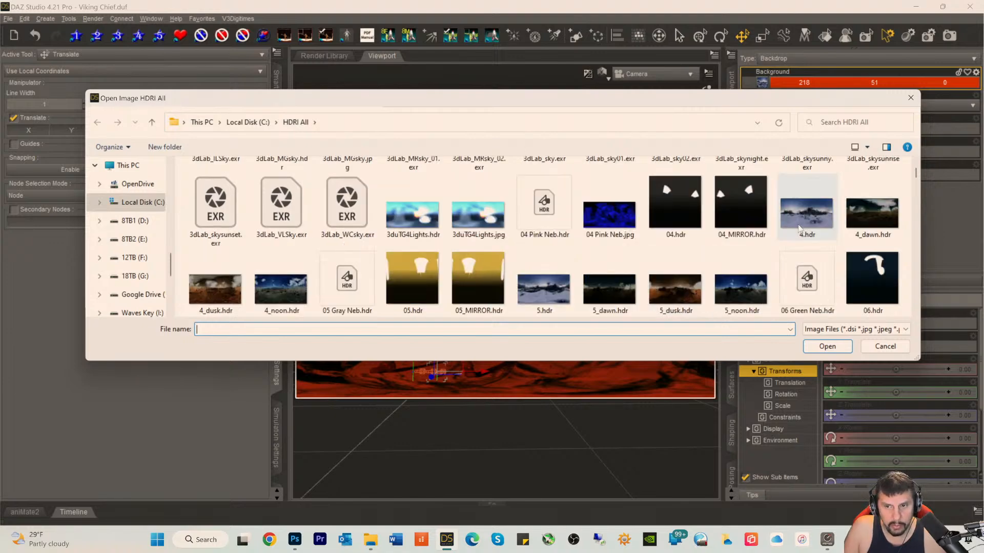
pyautogui.scroll(-1, 579, 281)
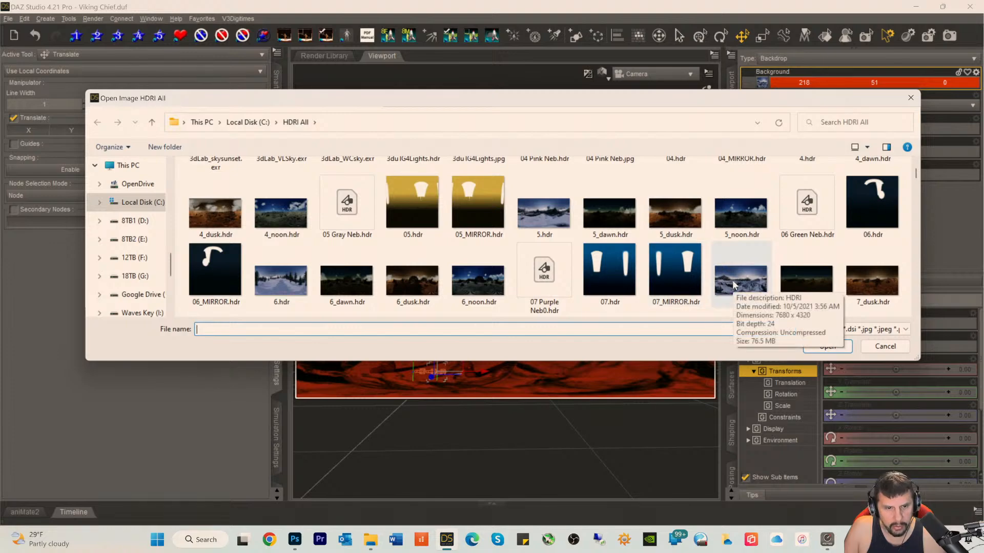
pyautogui.scroll(-1, 734, 285)
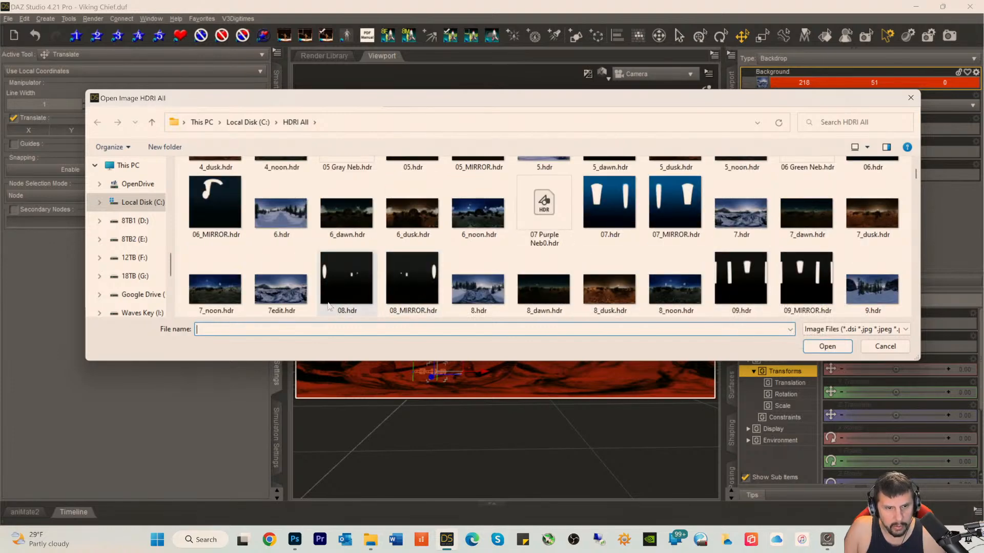
pyautogui.click(283, 301)
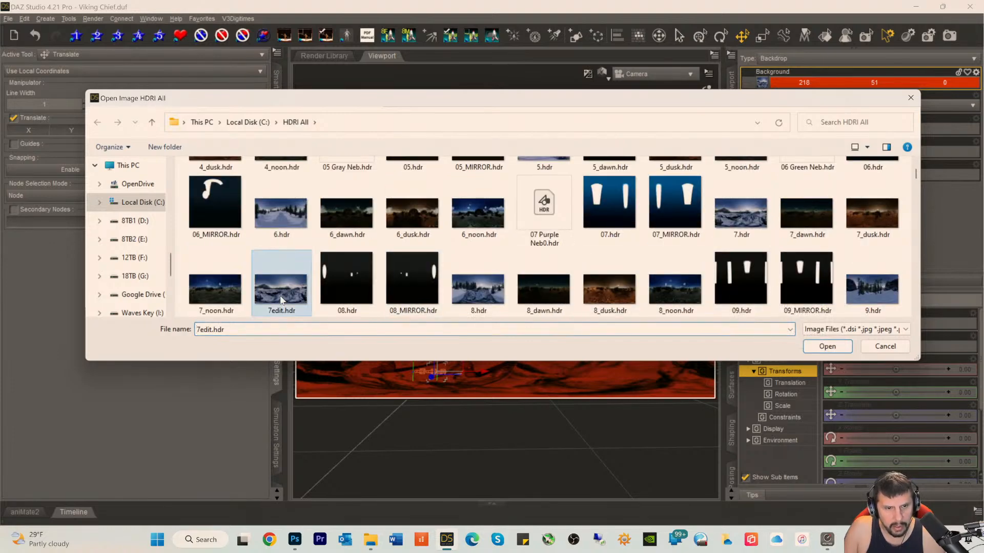
pyautogui.click(824, 348)
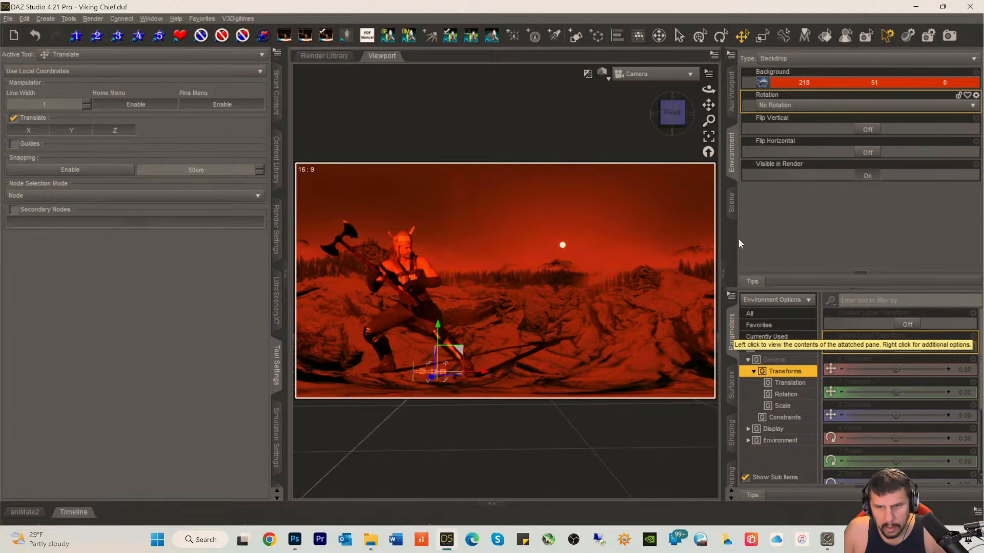
# - Collapse the scene hierarchy and make the Hellborn Dragon and UltraScene visible
pyautogui.click(732, 211)
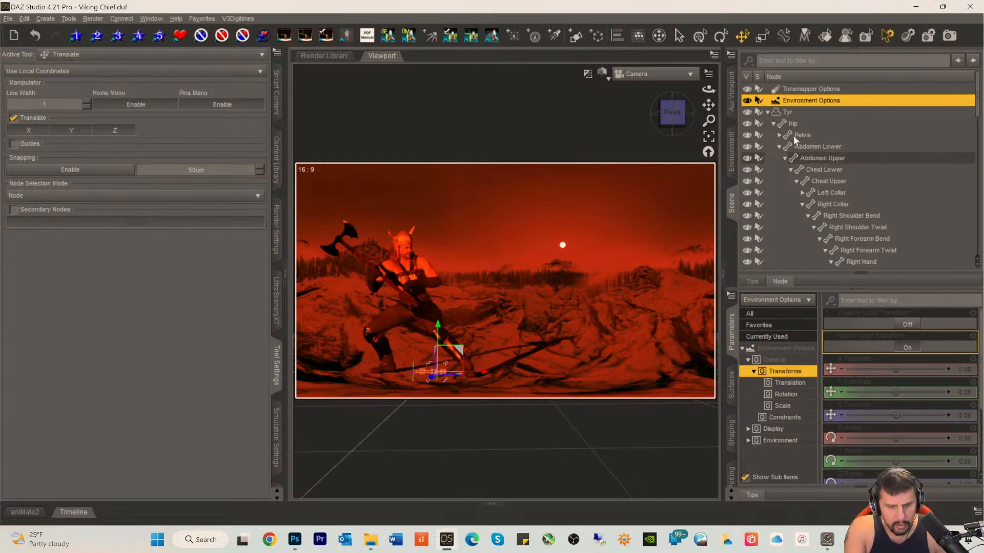
pyautogui.hotkey('shift', 'c')
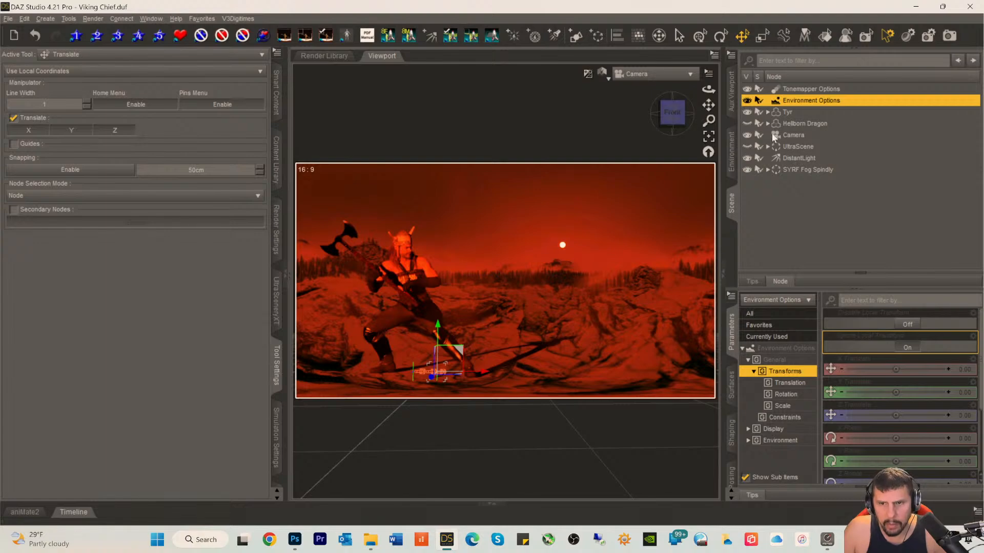
pyautogui.click(773, 128)
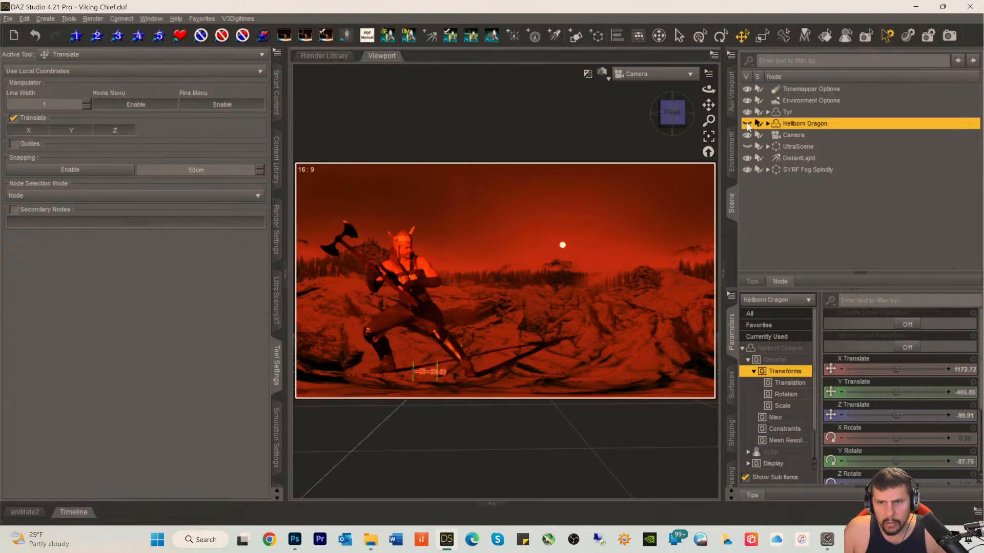
pyautogui.click(748, 124)
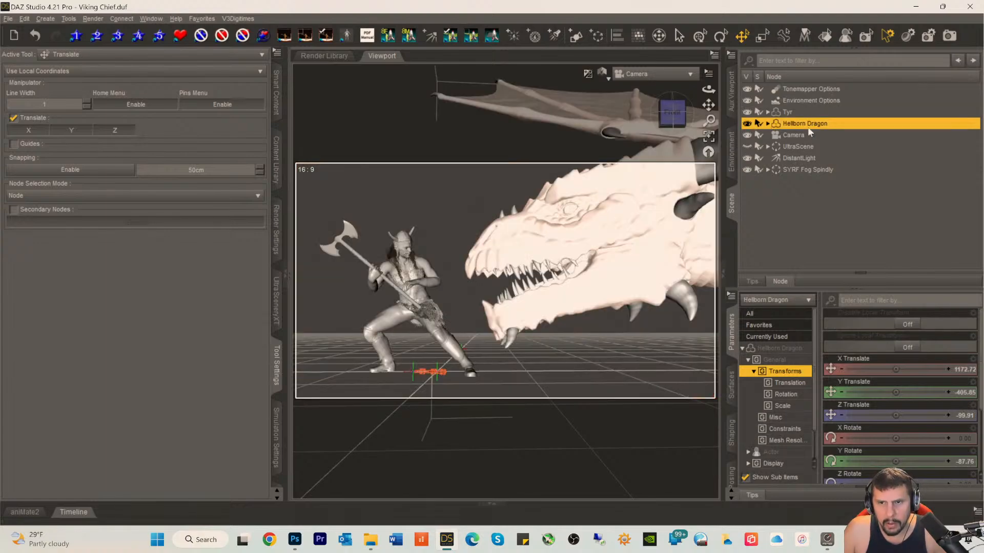
pyautogui.click(775, 145)
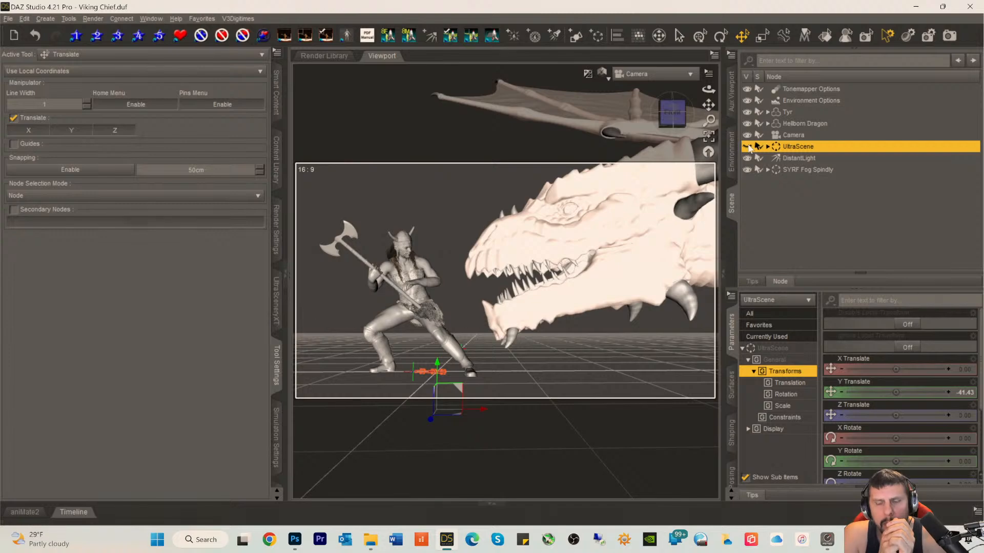
pyautogui.click(748, 147)
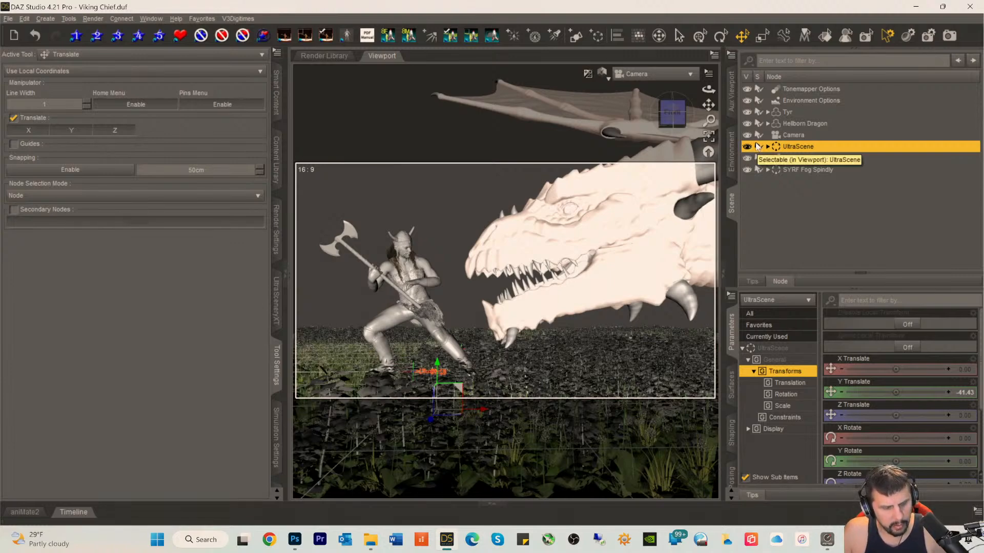
# - Save the Viking Chief scene and render it with the dragon and UltraScene terrain shown
pyautogui.hotkey('ctrl', 's')
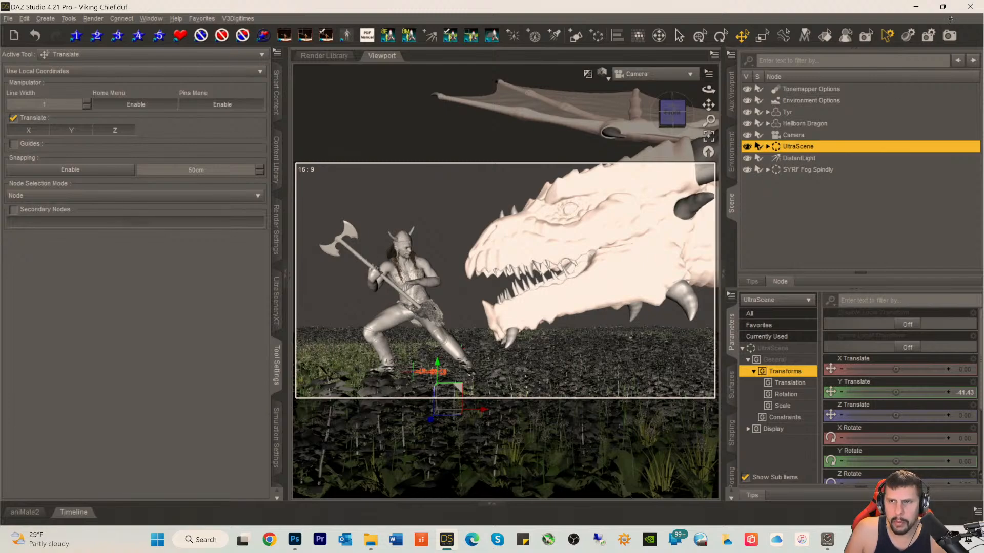
pyautogui.click(950, 38)
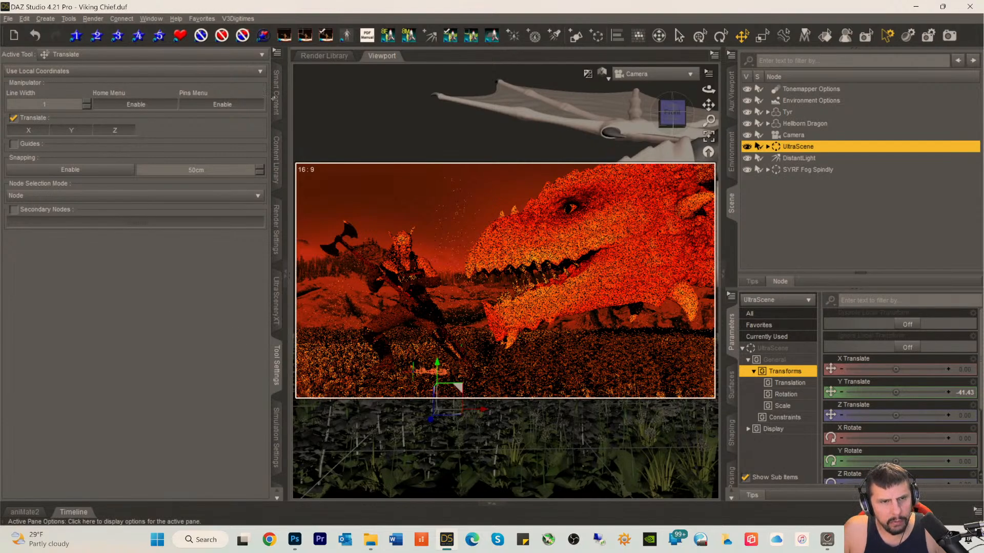
pyautogui.click(791, 126)
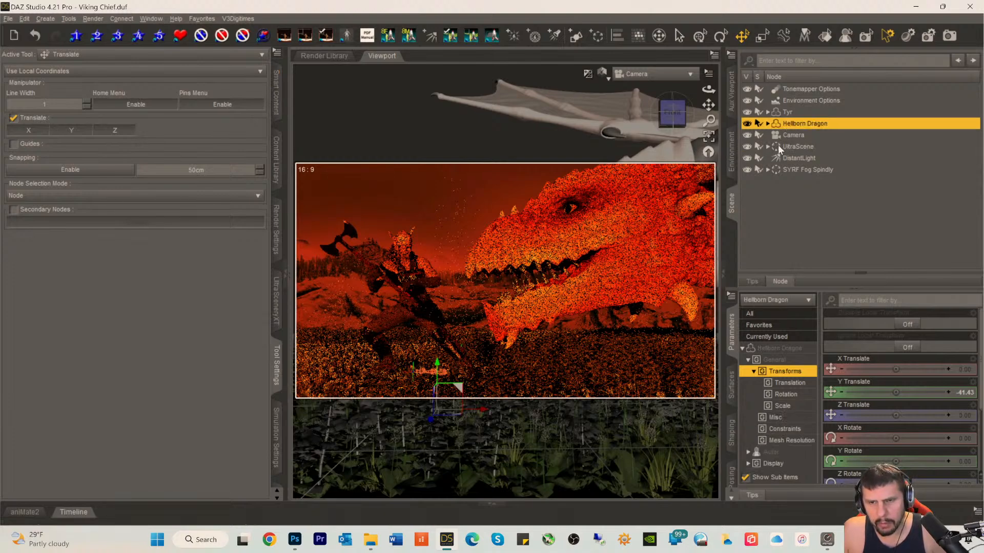
pyautogui.click(778, 146)
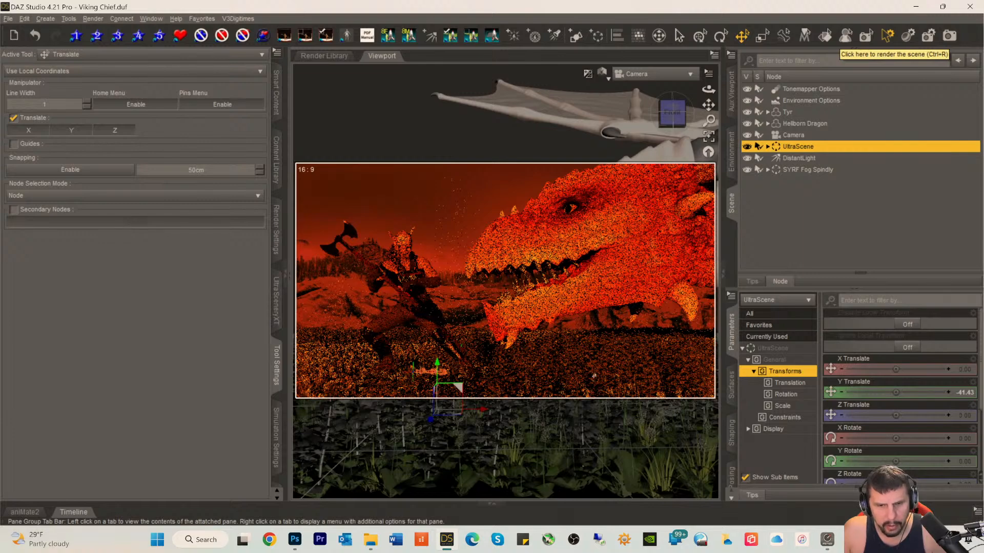
pyautogui.click(950, 36)
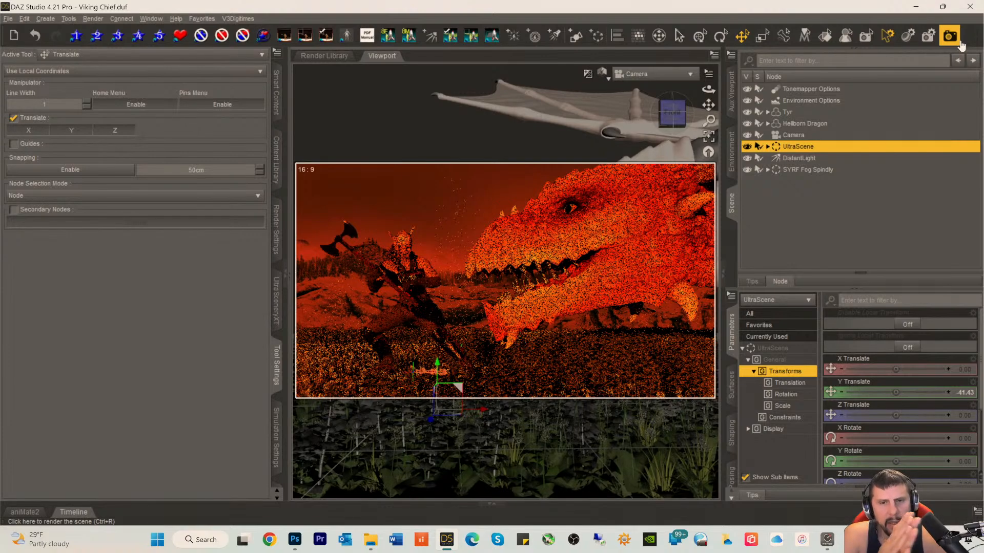
pyautogui.click(961, 45)
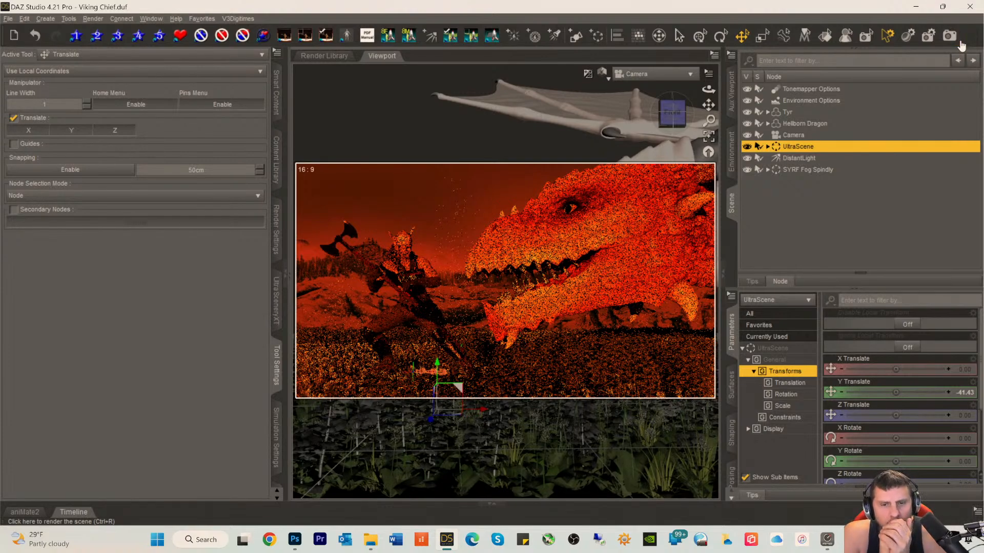
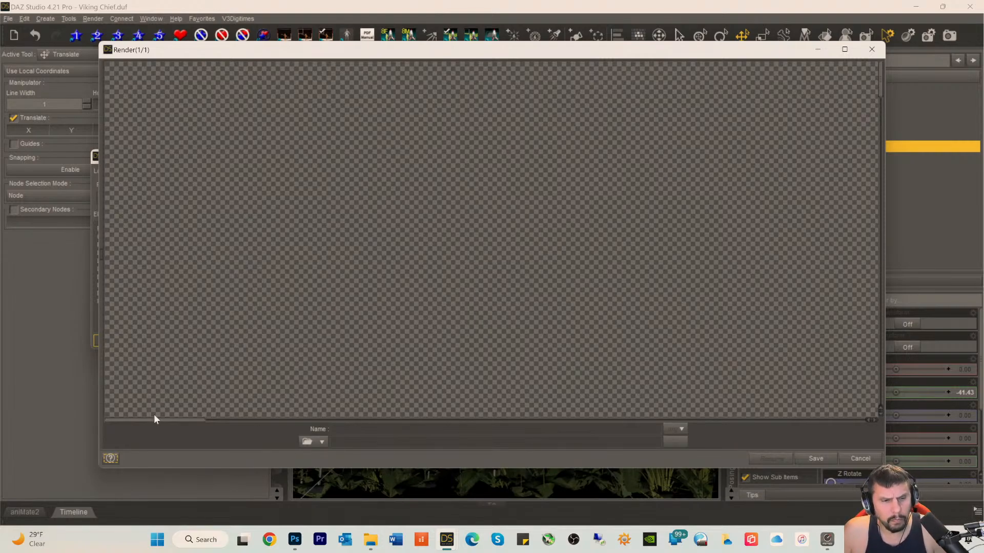
pyautogui.moveTo(154, 420); pyautogui.dragTo(456, 427)
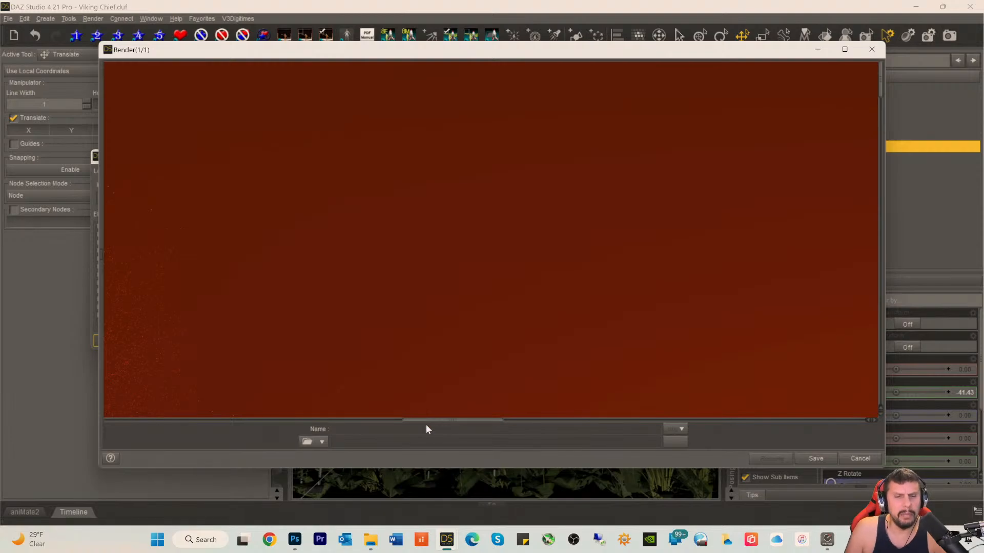
# - Inspect the render's sky, the dragon's snout and upper jaw, and the snowy village and forest behind it
pyautogui.moveTo(445, 426); pyautogui.dragTo(388, 428)
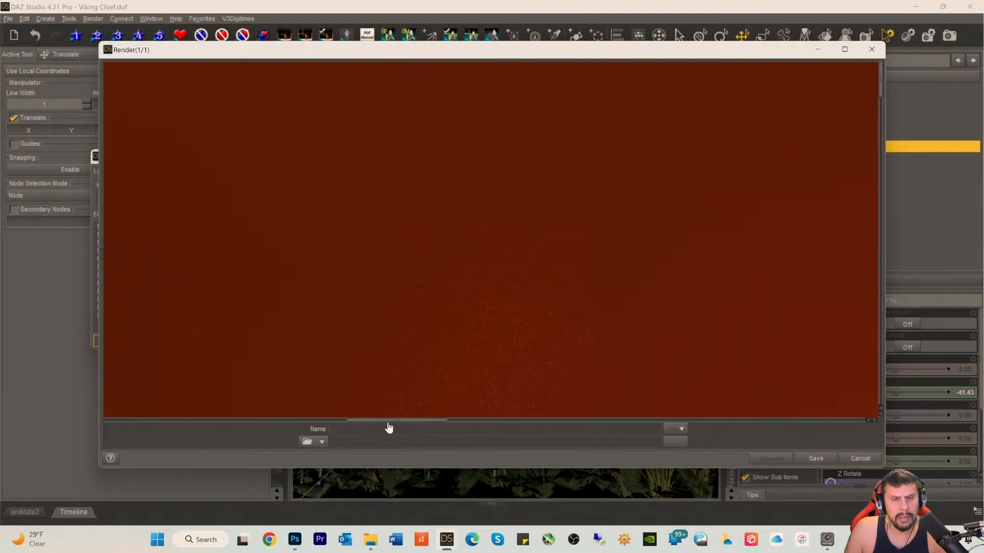
pyautogui.scroll(-5, 464, 341)
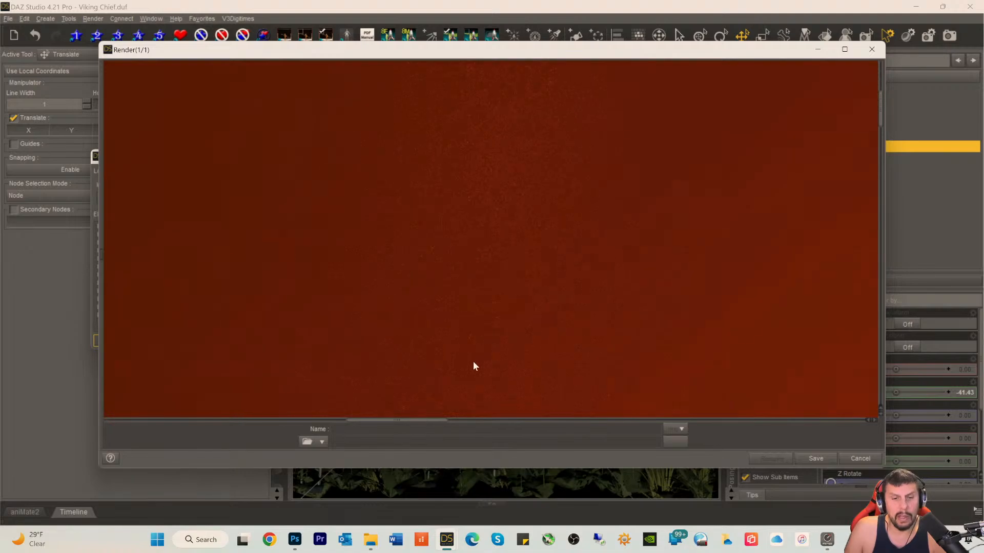
pyautogui.scroll(-3, 392, 423)
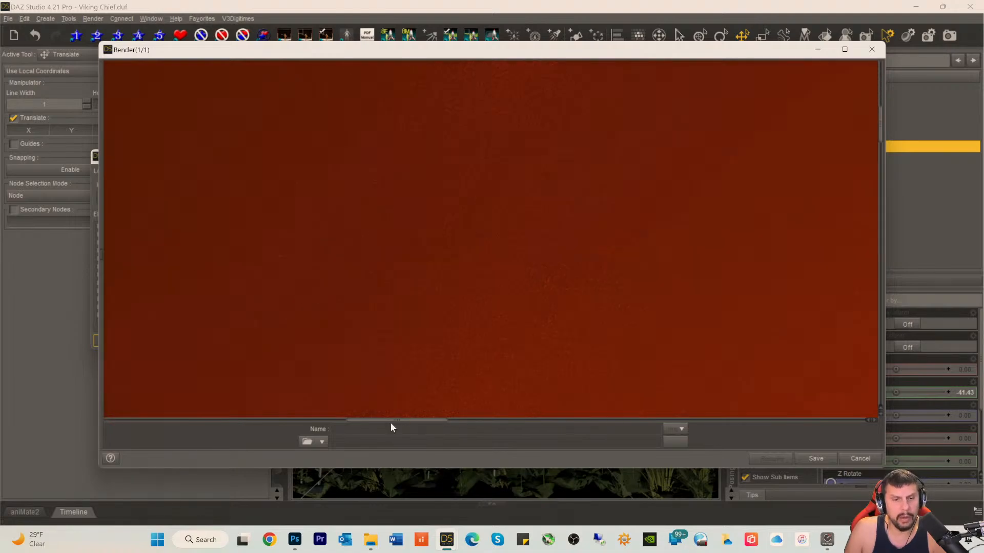
pyautogui.moveTo(391, 422); pyautogui.dragTo(510, 429)
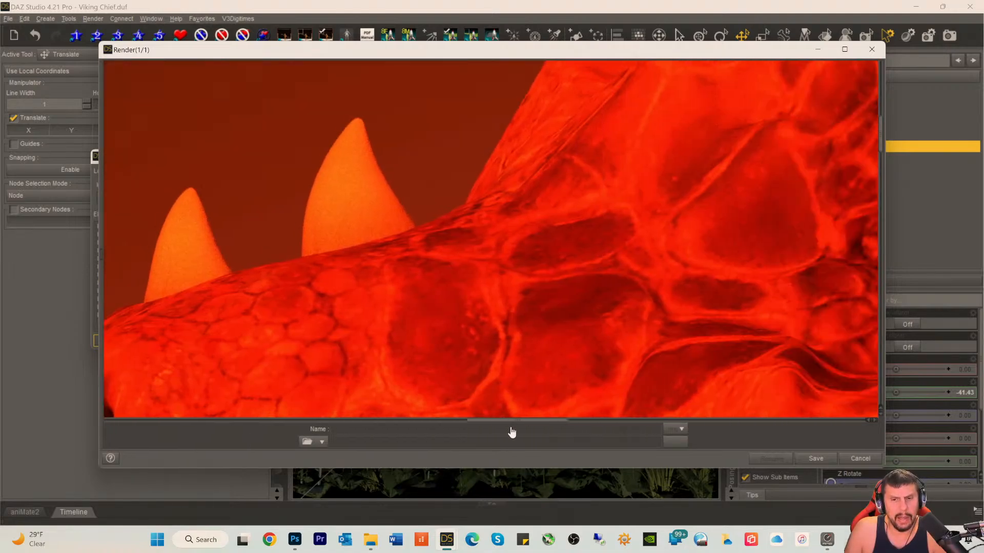
pyautogui.scroll(-5, 531, 376)
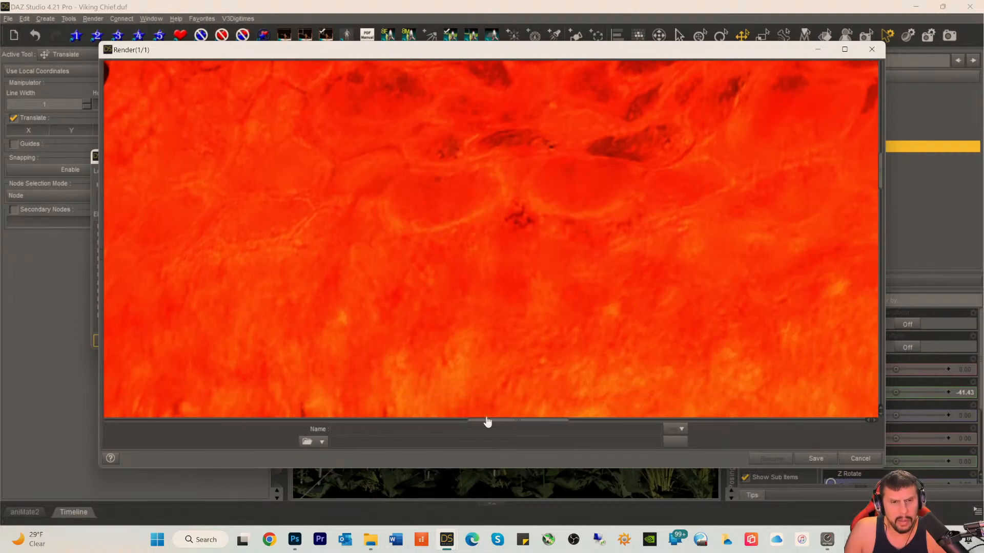
pyautogui.hscroll(-5, 494, 422)
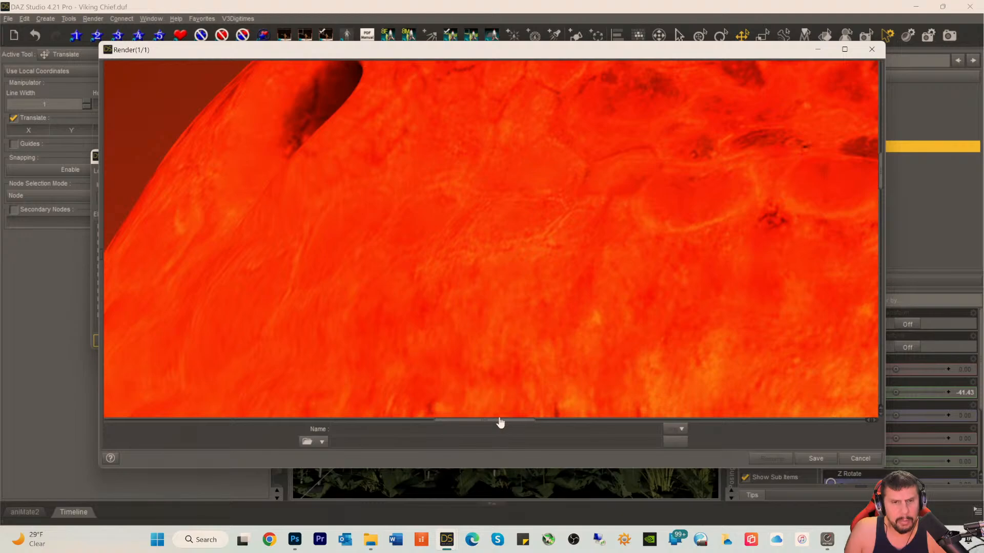
pyautogui.scroll(-5, 464, 363)
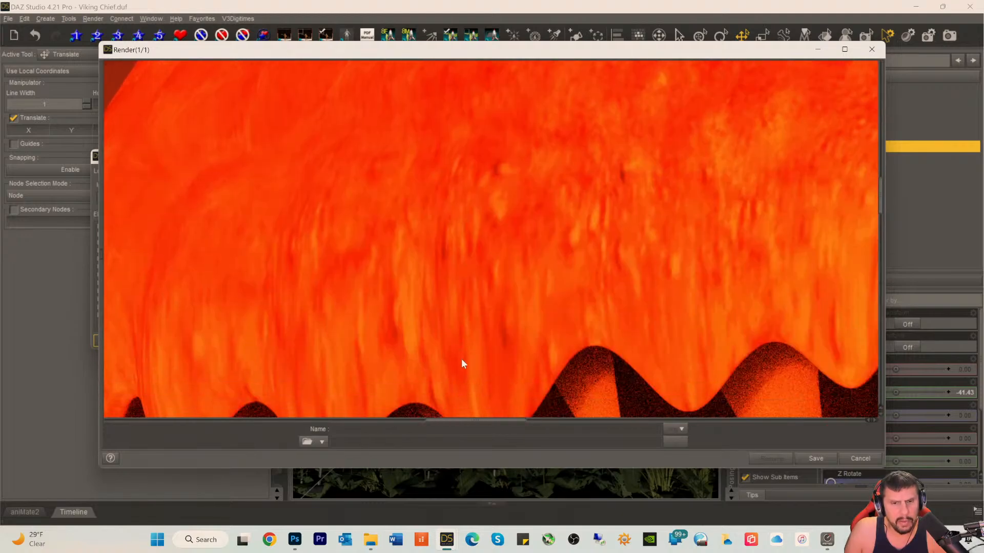
pyautogui.scroll(-1, 460, 364)
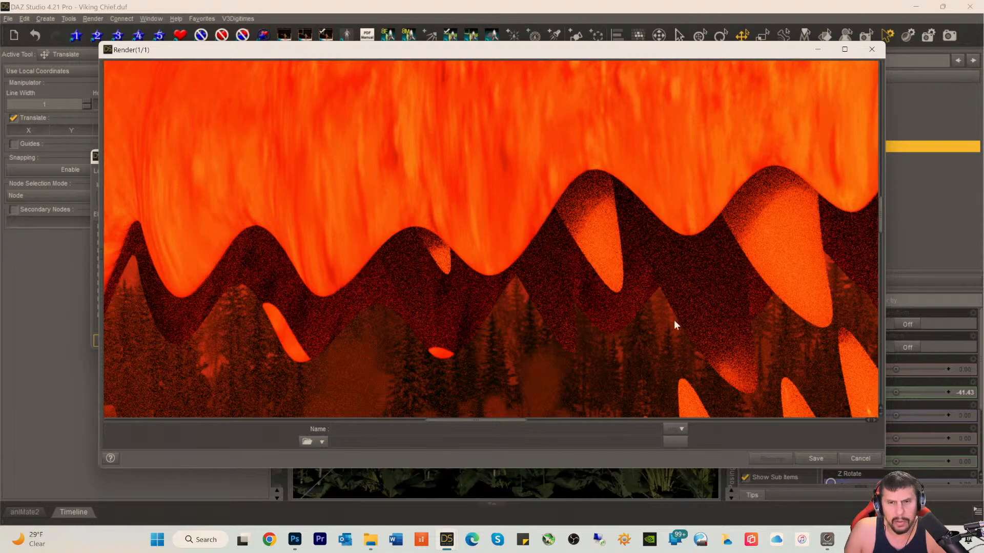
pyautogui.hscroll(-3, 486, 424)
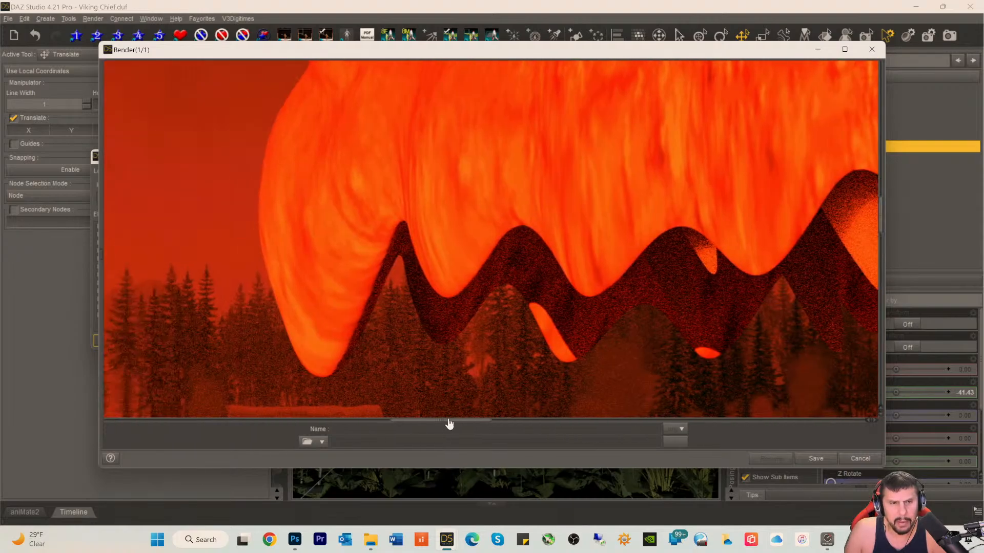
pyautogui.scroll(-3, 467, 376)
pyautogui.scroll(-8, 497, 364)
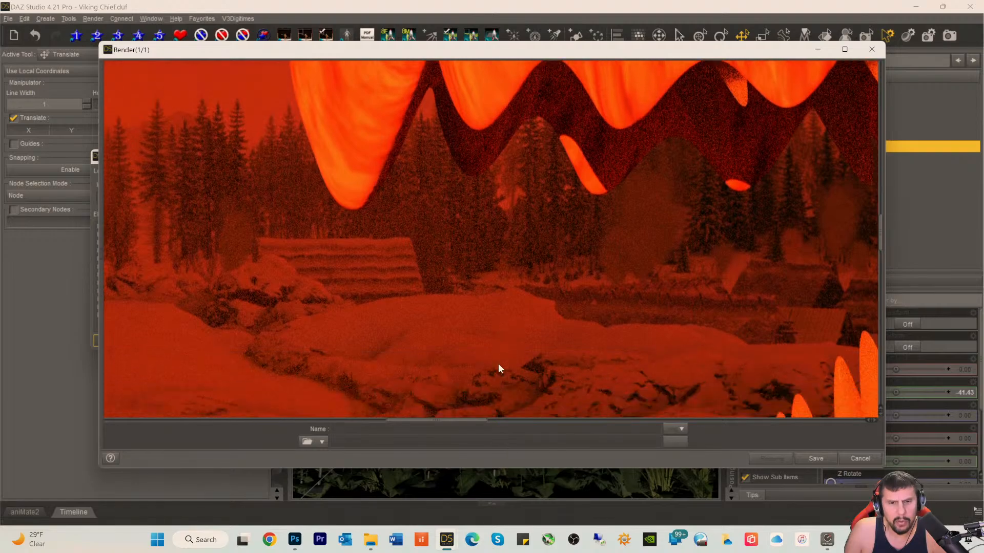
pyautogui.scroll(-7, 498, 365)
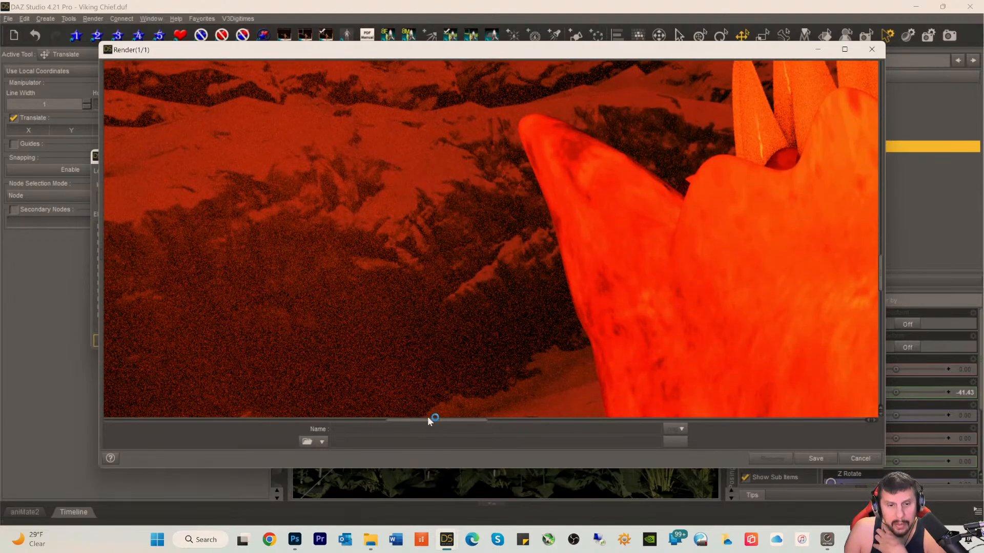
# - Examine the dragon's lower jaw, teeth, cheek and brow in the render, including the plants below the chin
pyautogui.moveTo(425, 419); pyautogui.dragTo(532, 421)
pyautogui.scroll(-5, 589, 371)
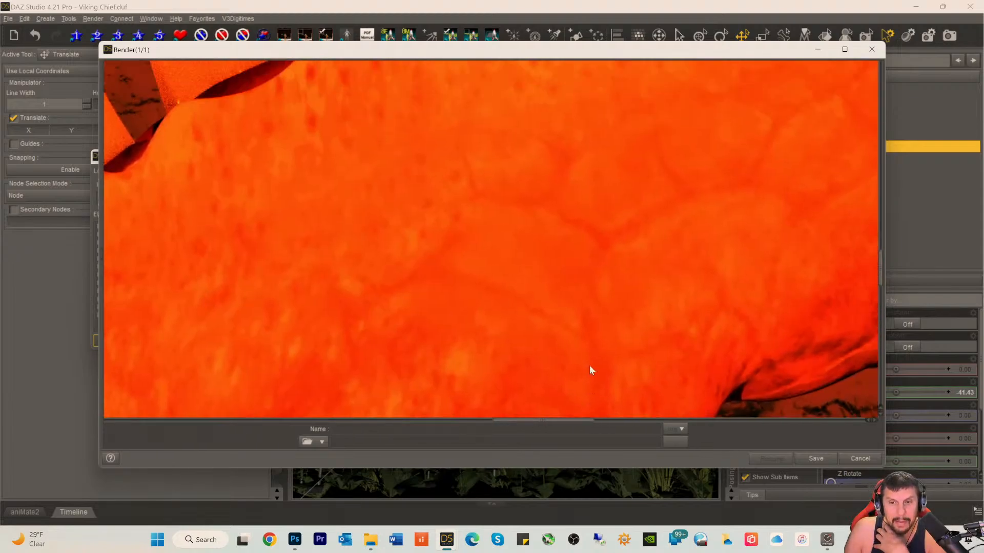
pyautogui.scroll(-5, 589, 369)
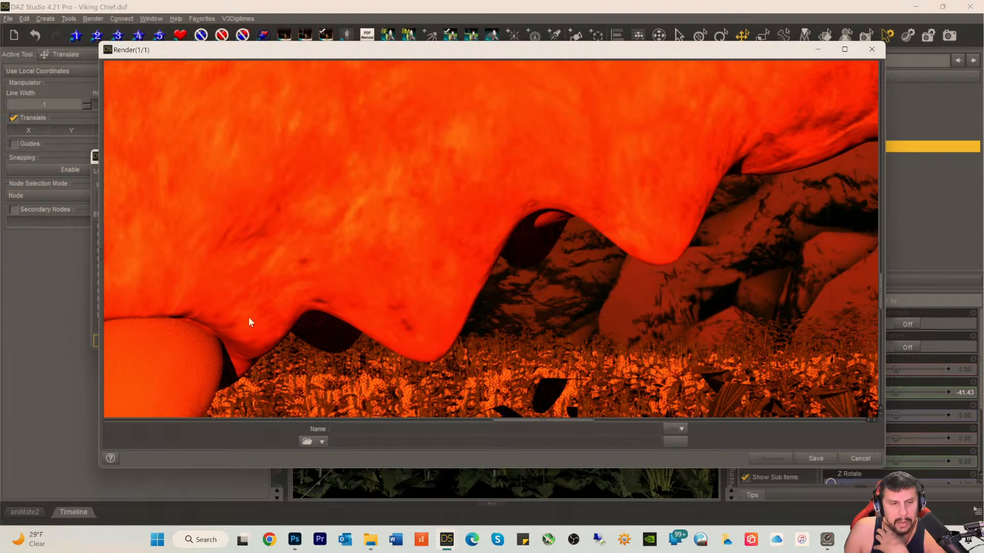
pyautogui.scroll(10, 249, 318)
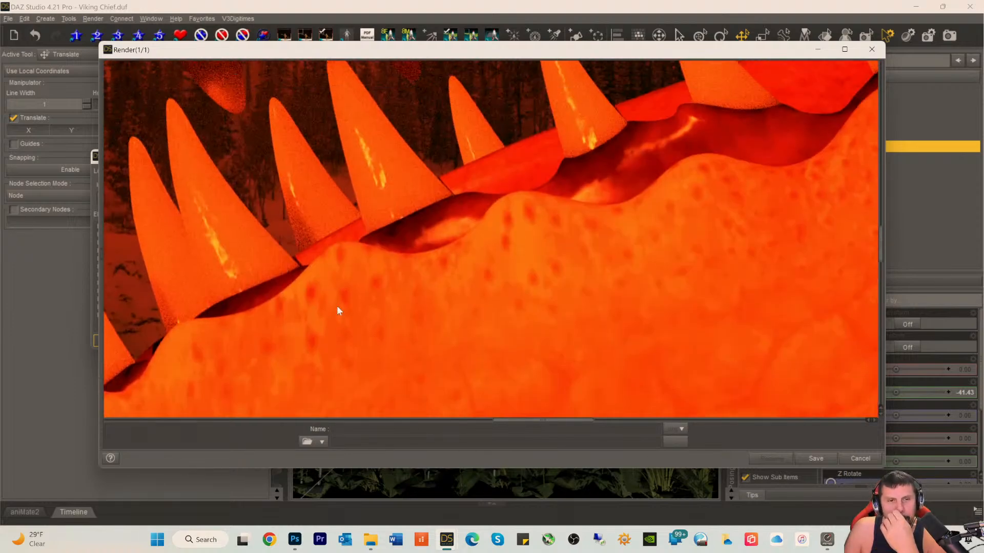
pyautogui.scroll(10, 338, 308)
pyautogui.scroll(10, 518, 271)
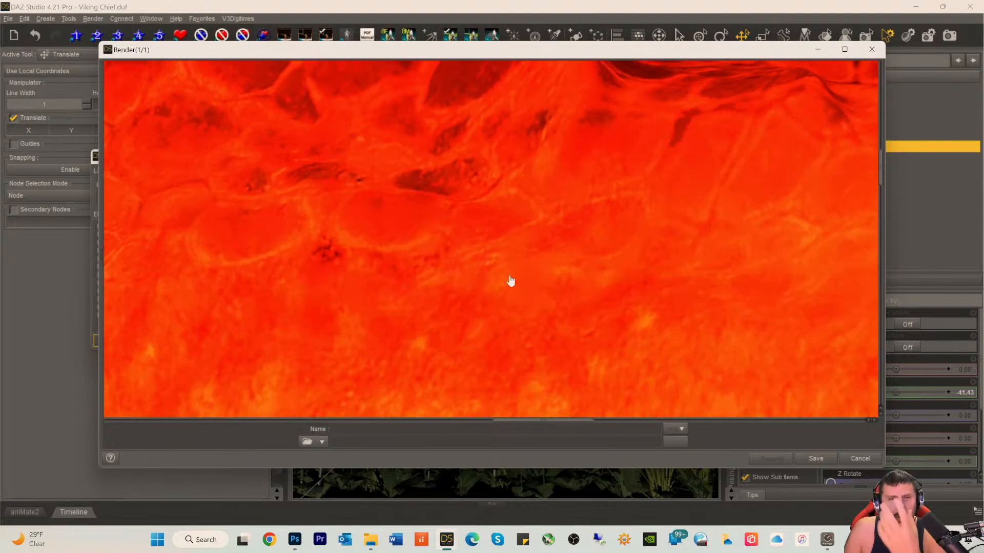
pyautogui.scroll(4, 504, 277)
pyautogui.scroll(5, 499, 271)
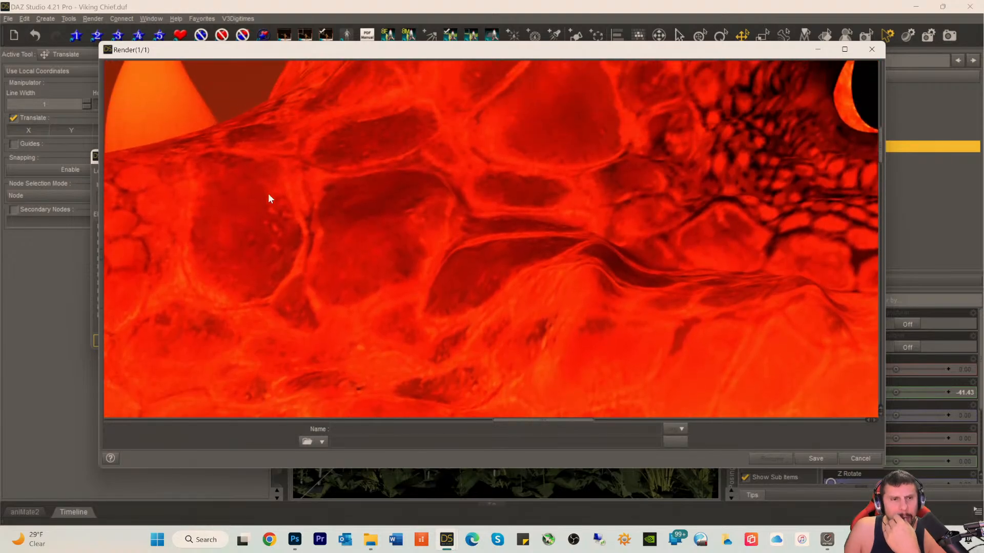
pyautogui.scroll(6, 387, 228)
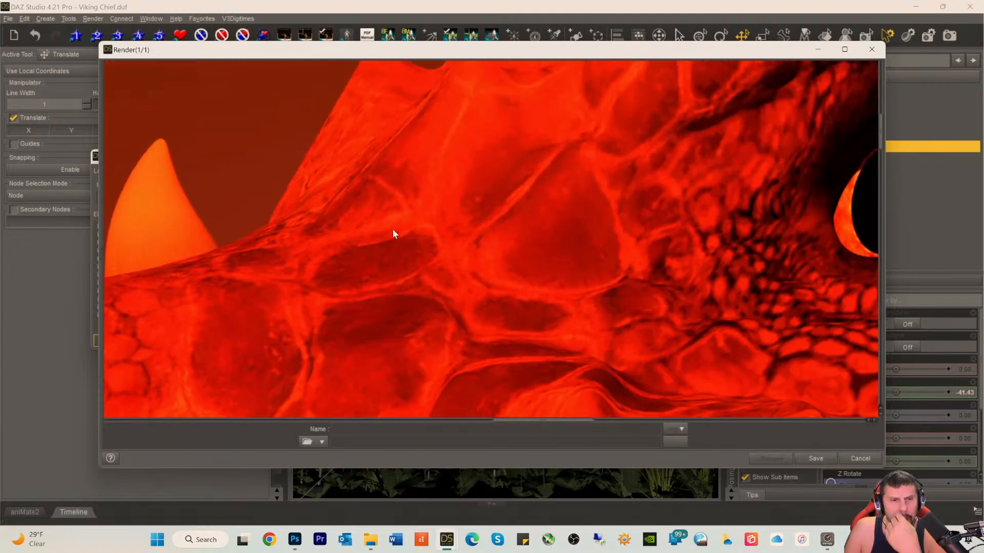
pyautogui.scroll(8, 393, 229)
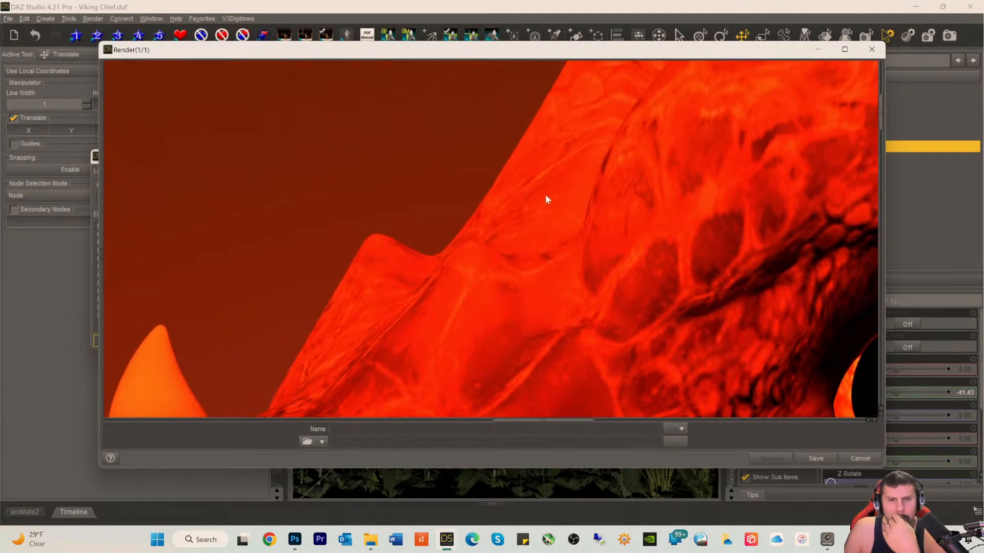
pyautogui.scroll(-7, 518, 320)
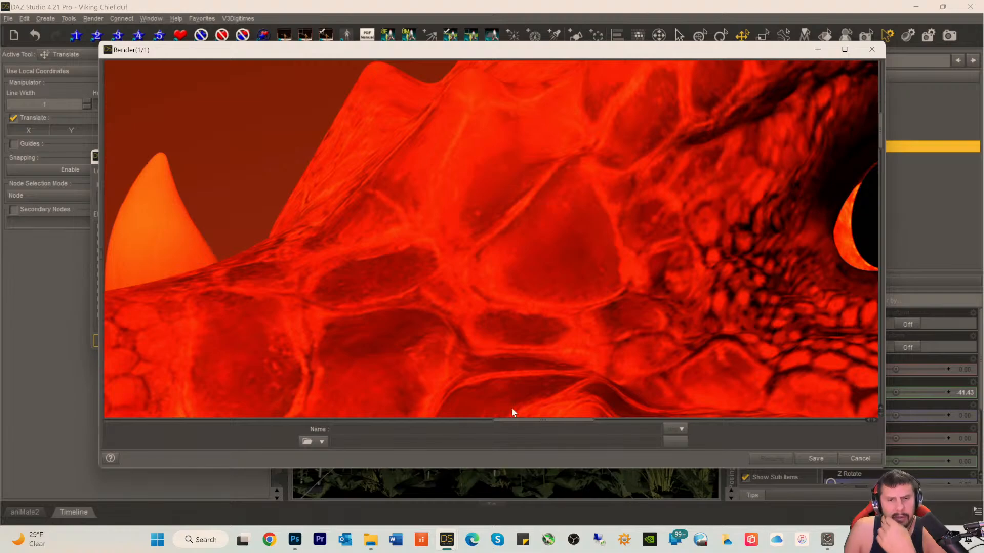
# - Check the dragon's nose horns, nostril and front teeth in the render, moving the render window clear of the progress dialog
pyautogui.moveTo(525, 422); pyautogui.dragTo(473, 430)
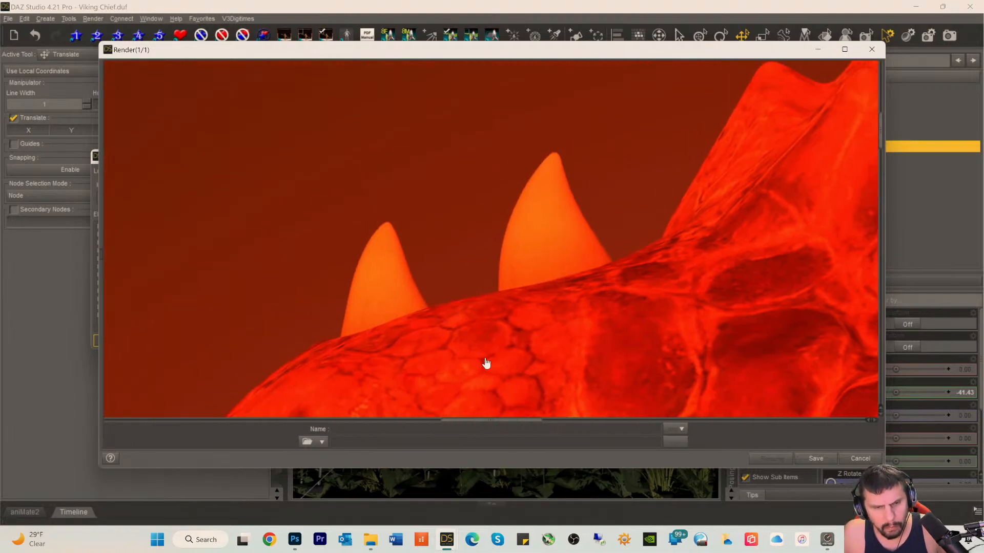
pyautogui.scroll(-8, 486, 362)
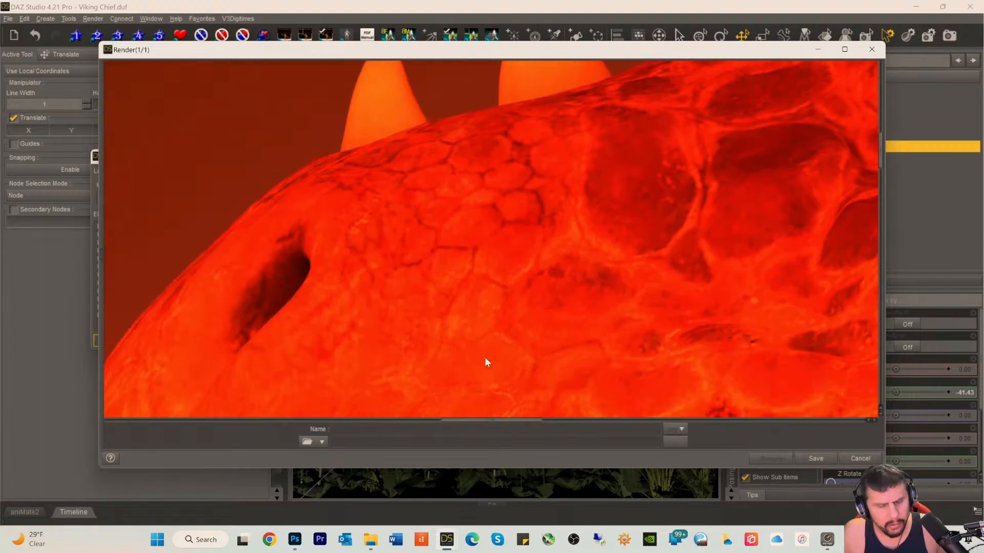
pyautogui.scroll(-3, 487, 358)
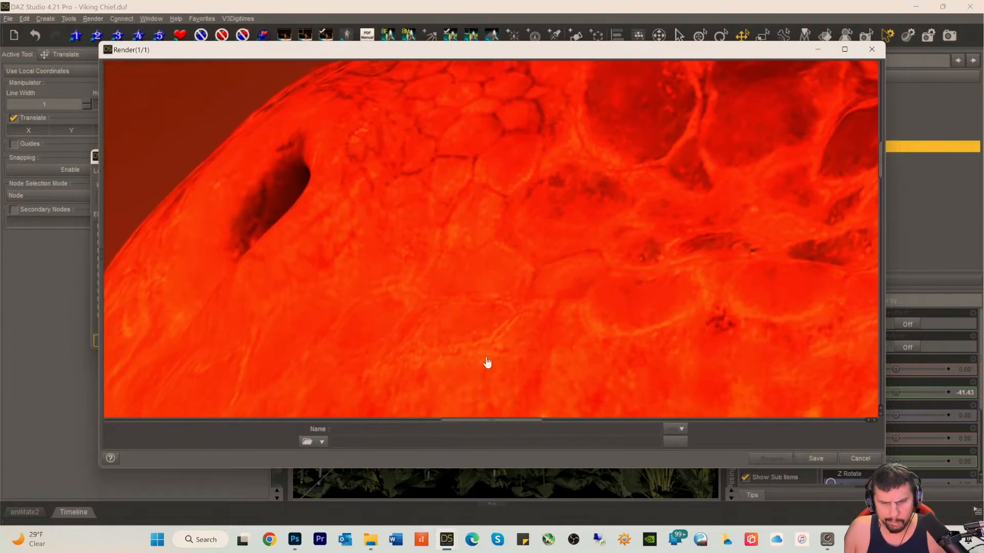
pyautogui.scroll(-2, 505, 359)
pyautogui.moveTo(700, 60); pyautogui.dragTo(710, 89)
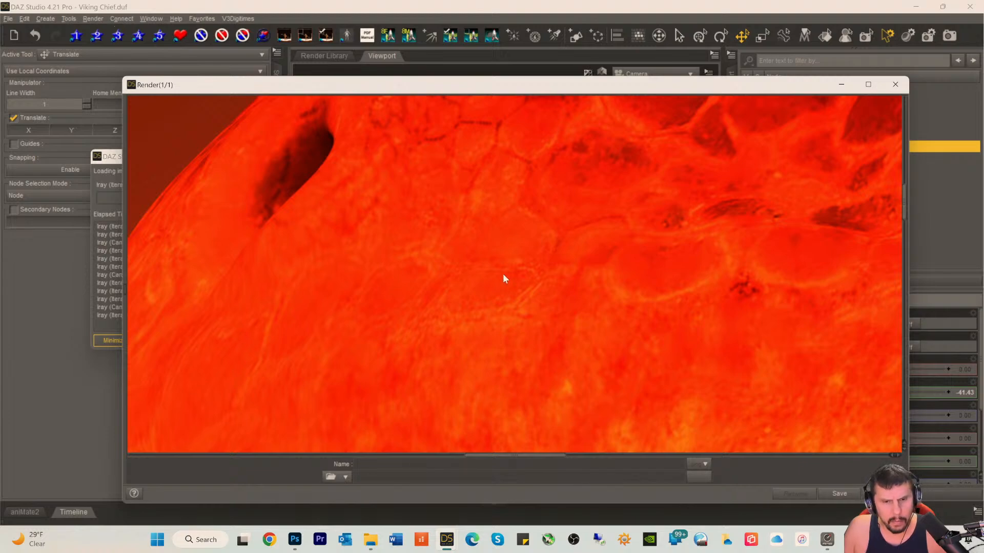
pyautogui.scroll(-5, 501, 287)
pyautogui.scroll(-5, 498, 309)
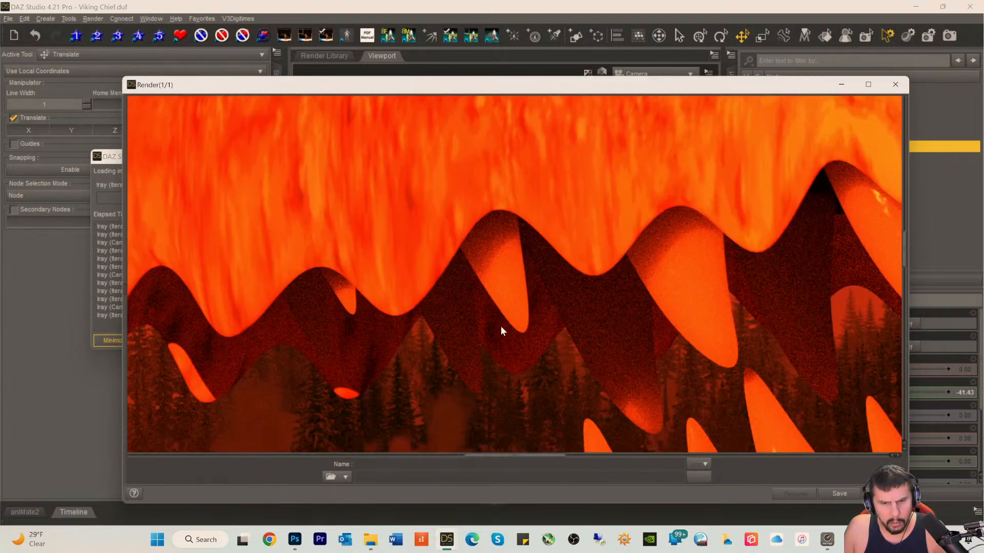
pyautogui.scroll(-3, 524, 248)
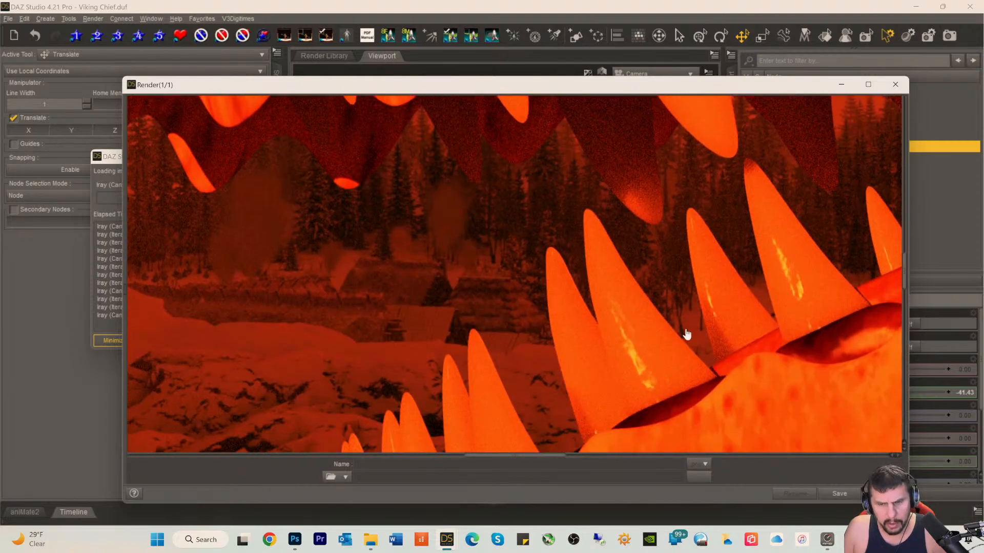
pyautogui.scroll(-2, 586, 293)
pyautogui.scroll(2, 513, 260)
pyautogui.scroll(4, 514, 263)
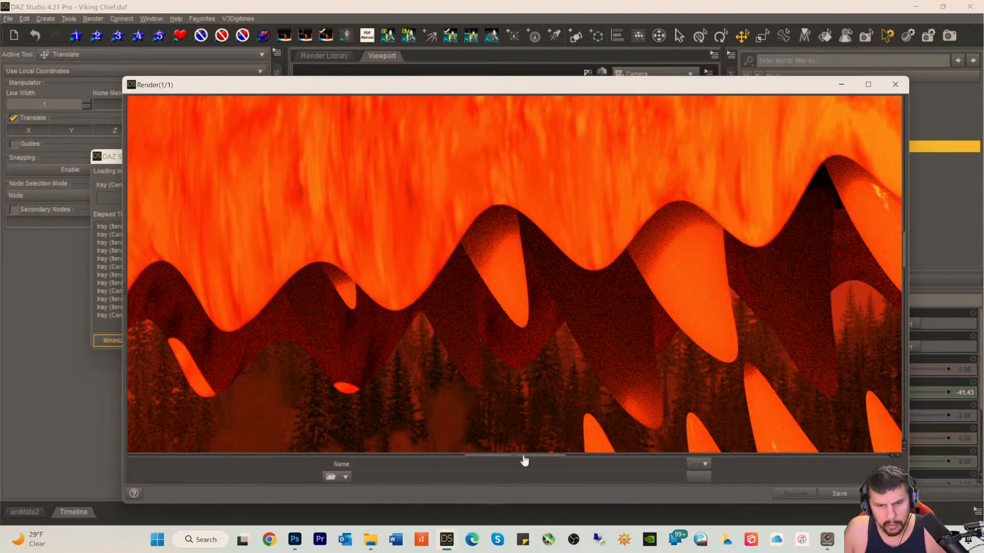
# - Inspect the back of the dragon's mouth, its cheek scales and its eye in the render
pyautogui.scroll(-2, 555, 450)
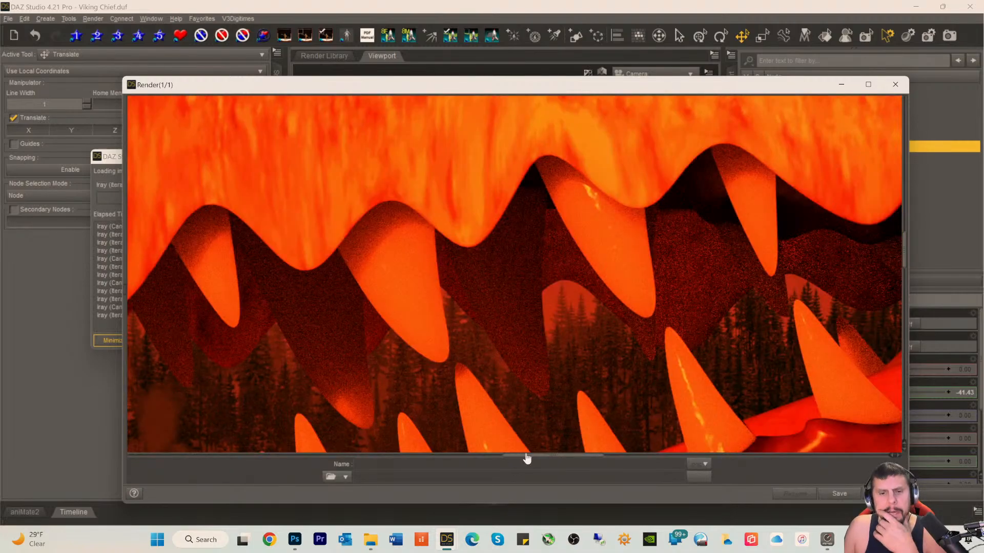
pyautogui.moveTo(529, 455); pyautogui.dragTo(615, 456)
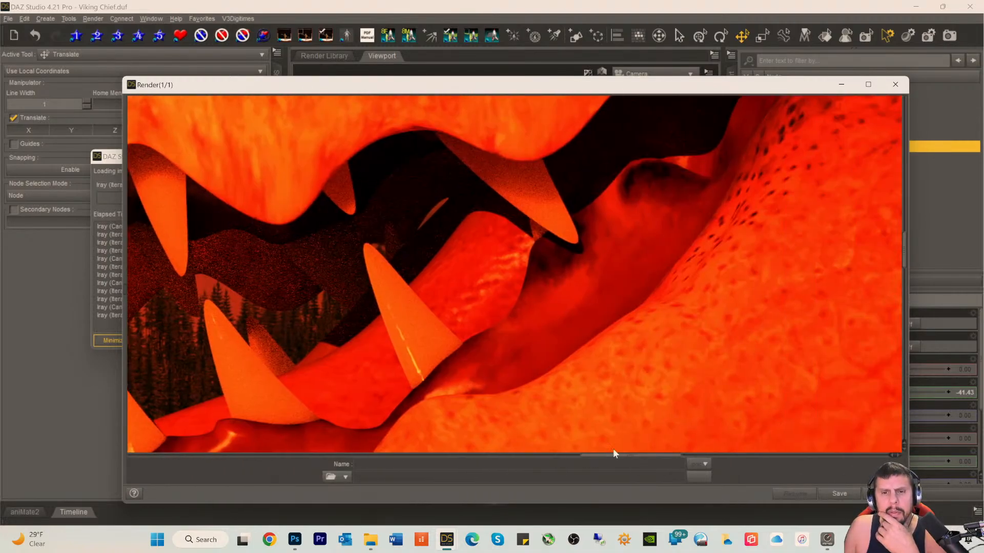
pyautogui.scroll(1, 648, 415)
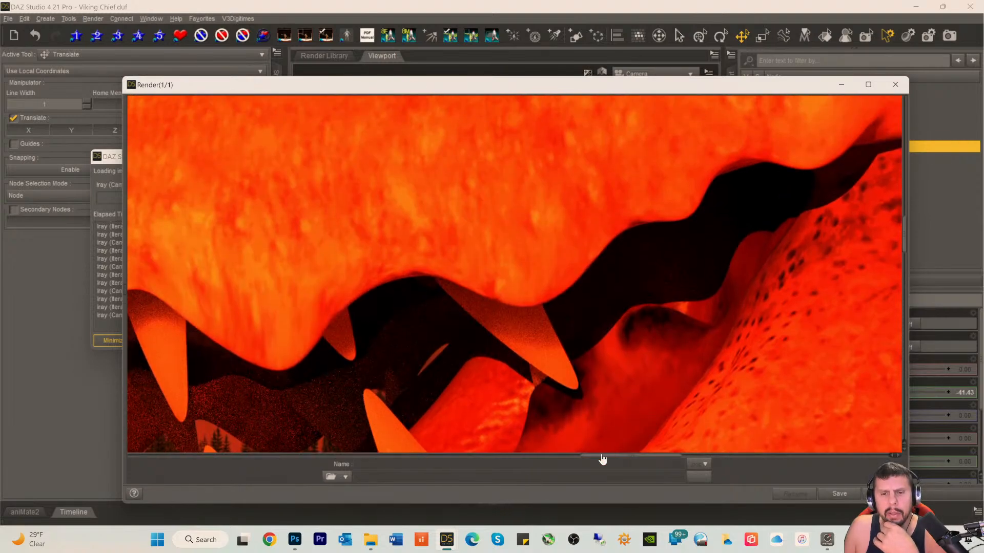
pyautogui.scroll(4, 603, 461)
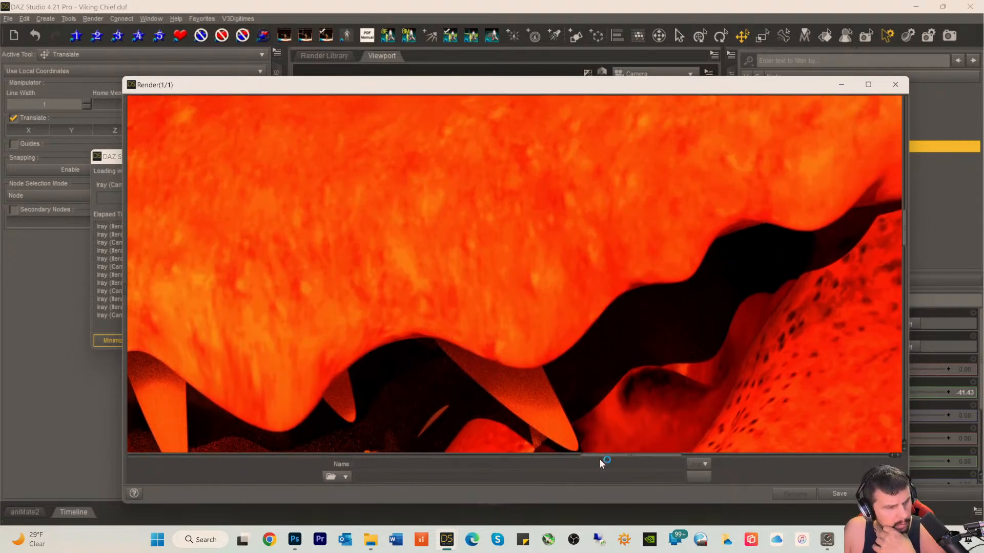
pyautogui.moveTo(625, 460); pyautogui.dragTo(672, 456)
pyautogui.scroll(10, 656, 437)
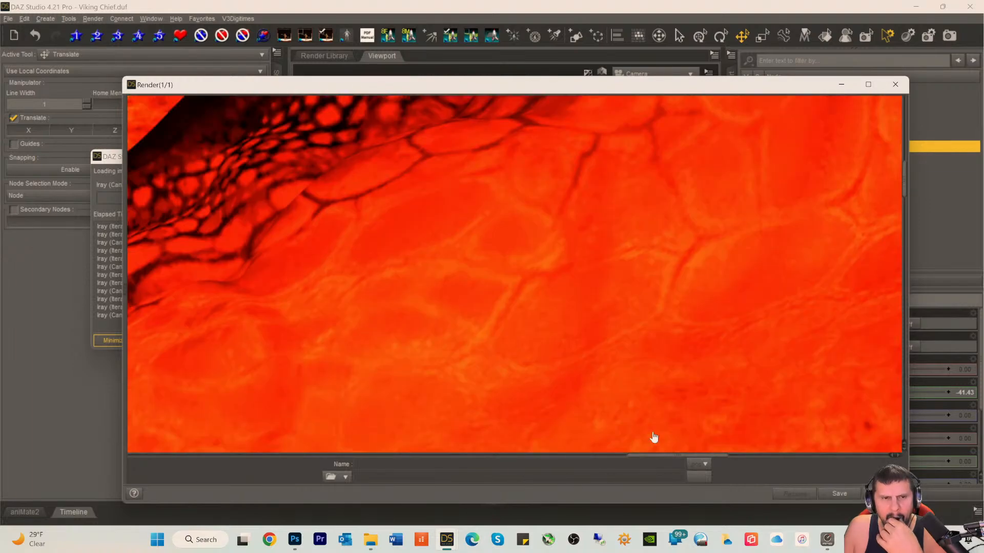
pyautogui.scroll(5, 472, 359)
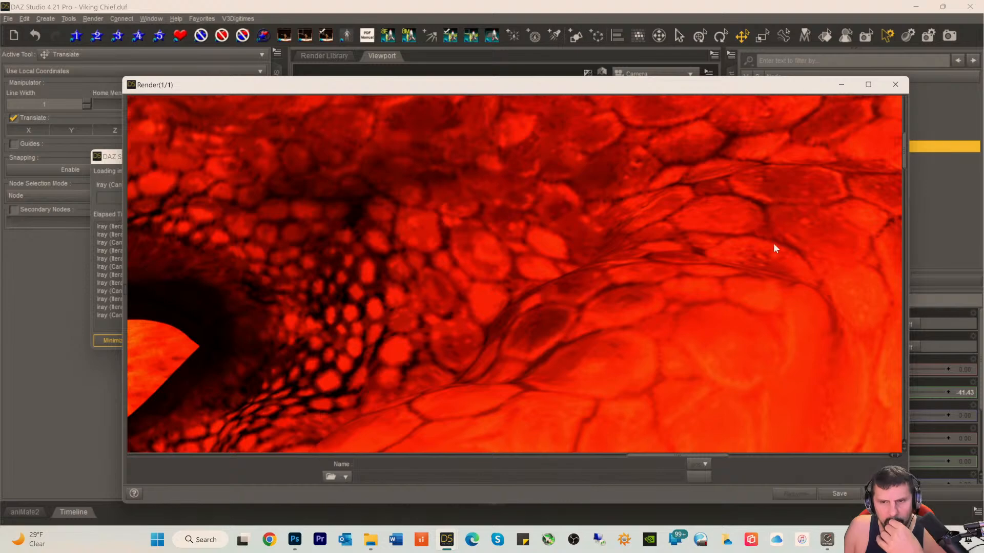
pyautogui.moveTo(647, 459); pyautogui.dragTo(577, 461)
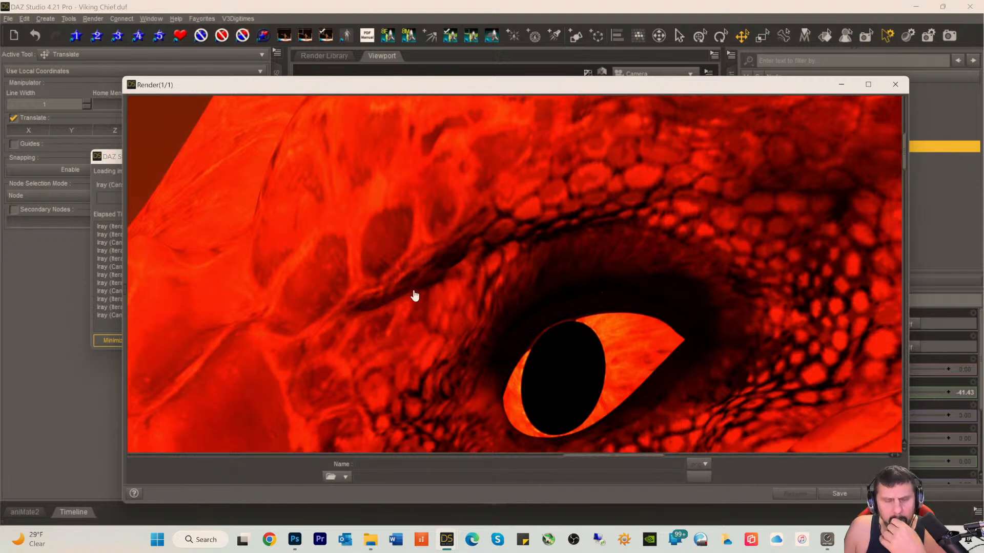
pyautogui.scroll(-2, 420, 296)
pyautogui.scroll(-2, 418, 296)
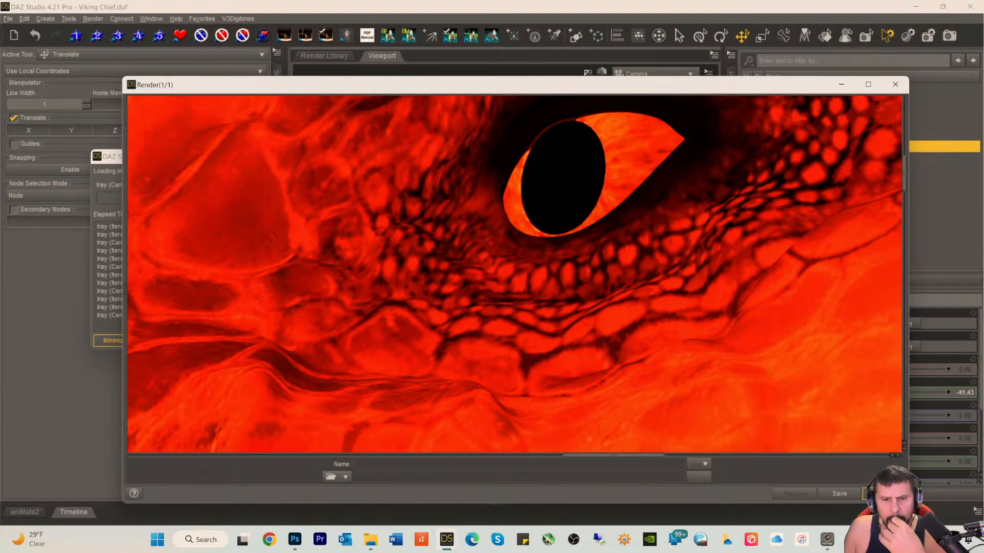
# - Cancel the running render and return to the Viking Chief scene
pyautogui.click(882, 493)
pyautogui.click(500, 306)
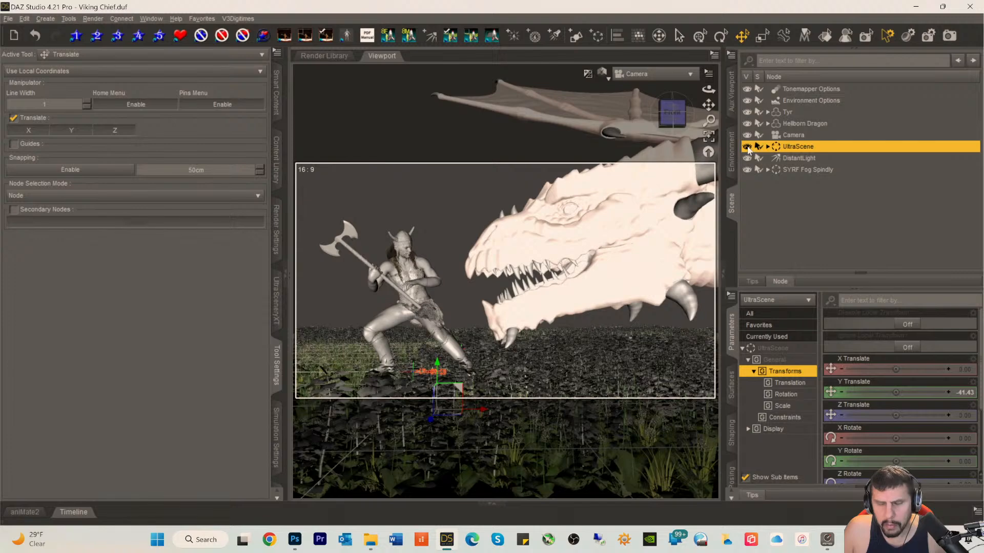
# - Hide UltraScene, select the Hellborn Dragon and frame its face close up in the Perspective View
pyautogui.click(586, 74)
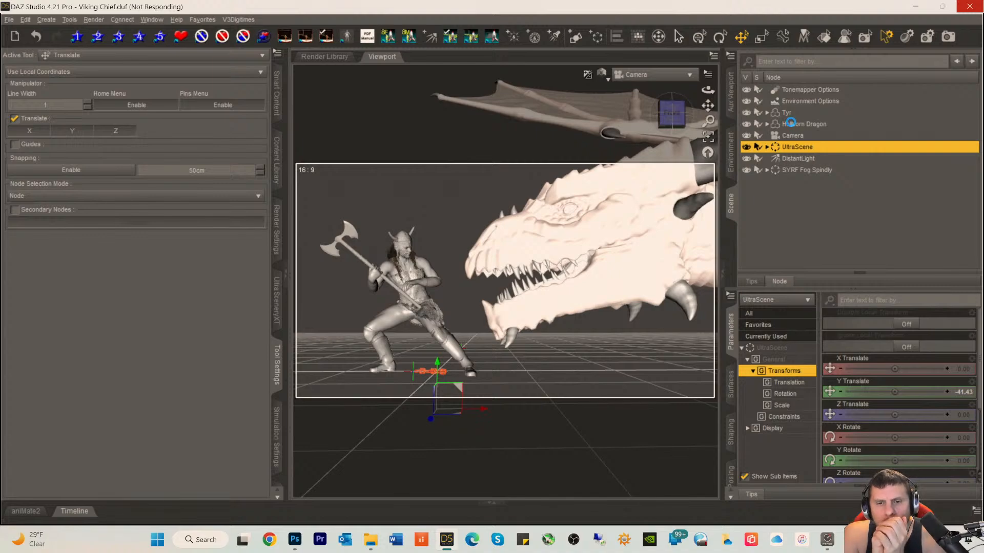
pyautogui.click(790, 123)
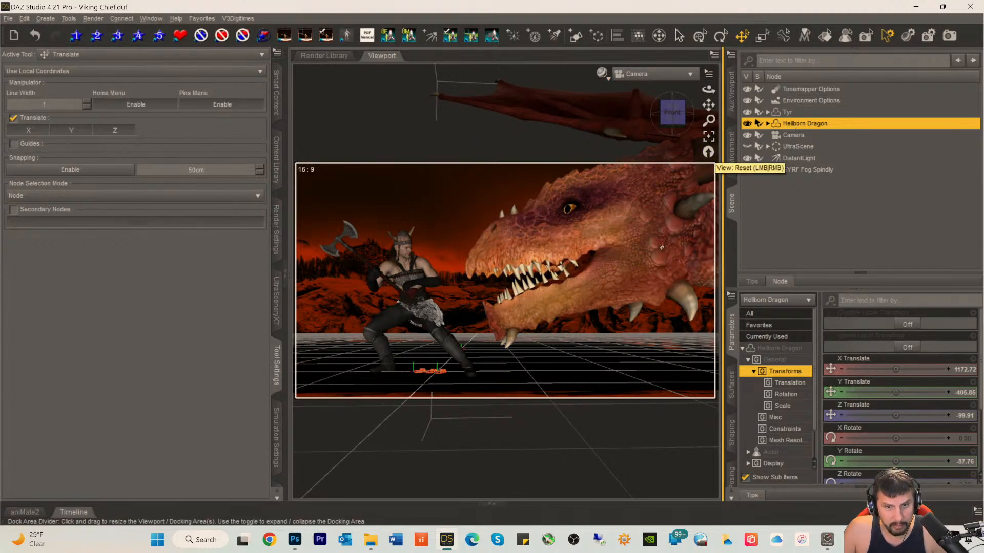
pyautogui.click(644, 77)
pyautogui.click(639, 82)
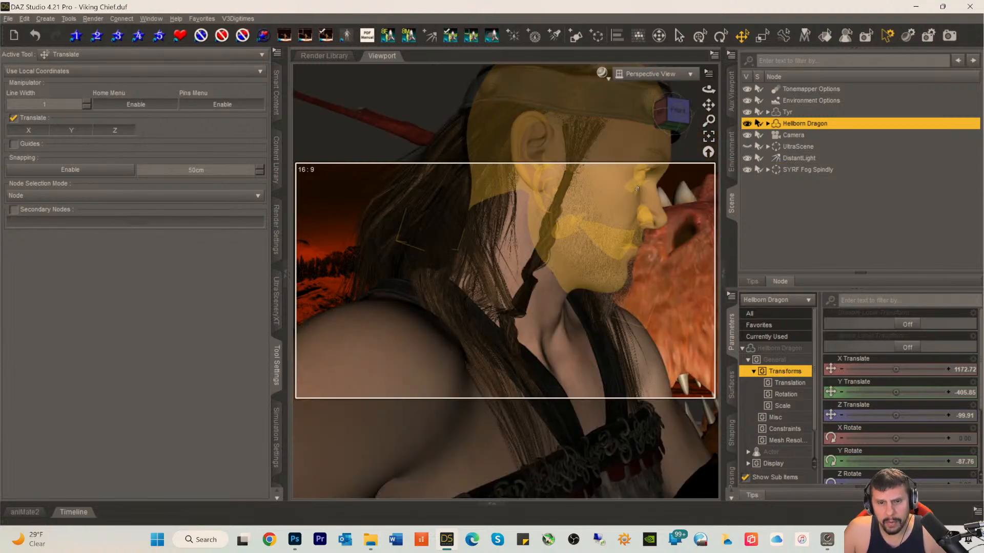
pyautogui.moveTo(709, 105); pyautogui.dragTo(698, 131)
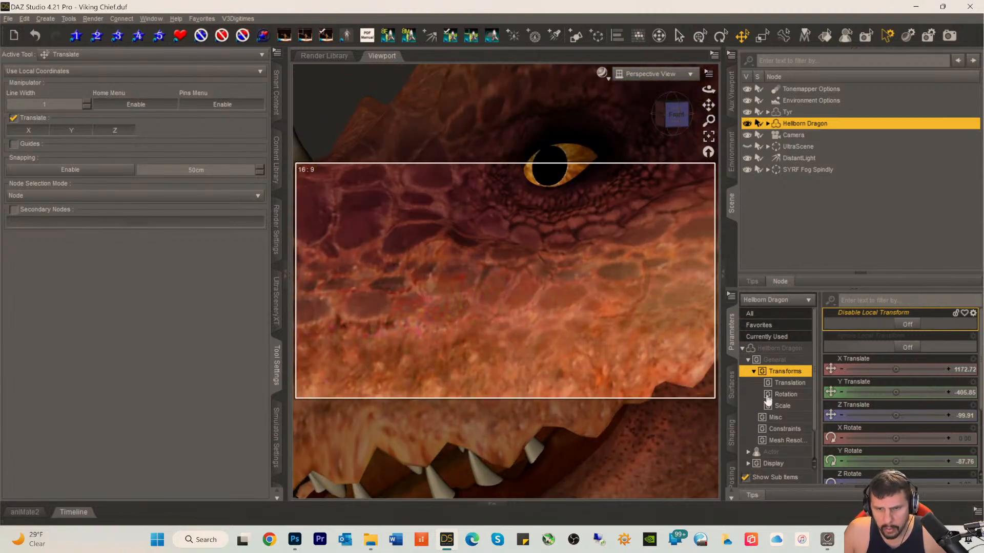
# - Select the Skin and SkinHead surfaces of the Hellborn Dragon for surface editing
pyautogui.click(733, 397)
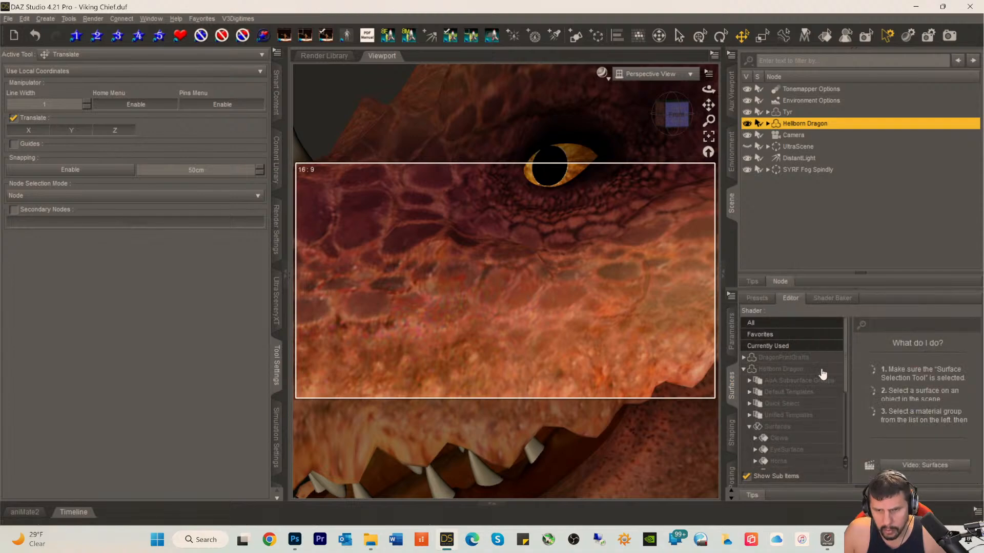
pyautogui.click(783, 373)
pyautogui.scroll(-3, 843, 402)
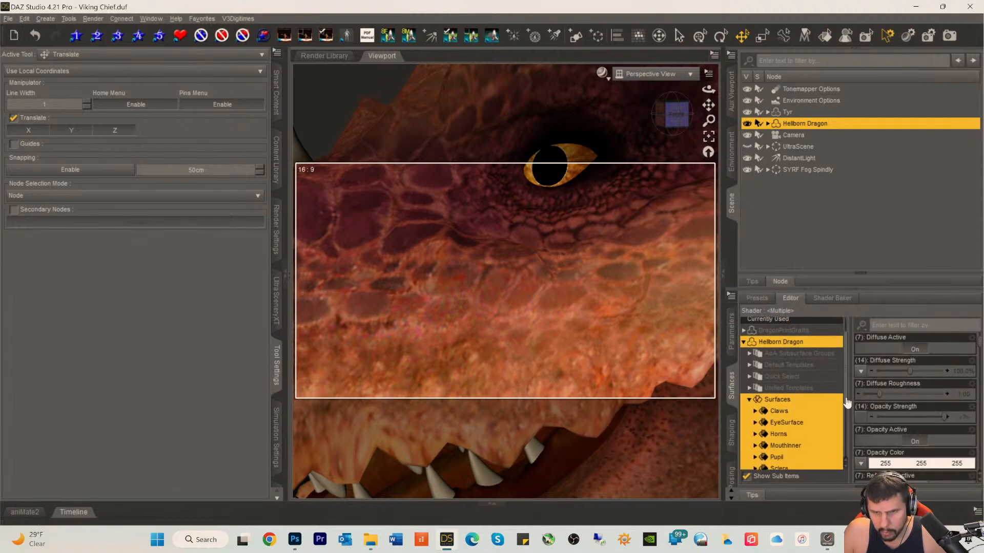
pyautogui.scroll(-3, 801, 451)
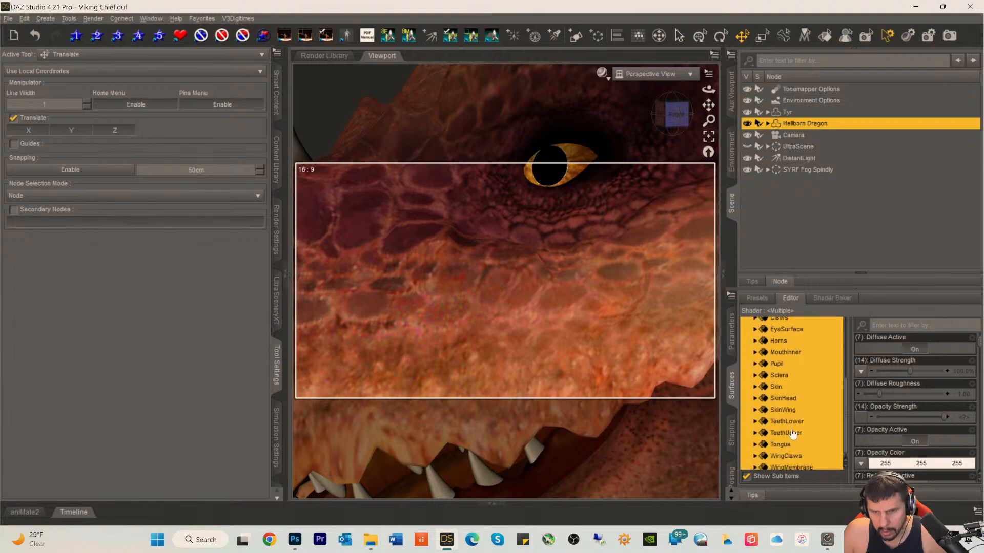
pyautogui.click(773, 385)
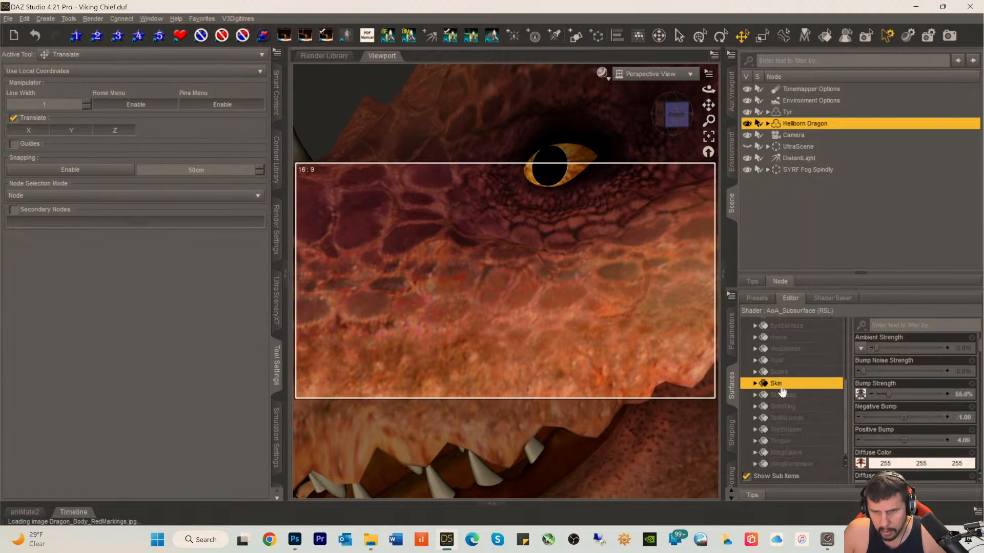
pyautogui.keyDown('ctrl'); pyautogui.click(775, 395); pyautogui.keyUp('ctrl')
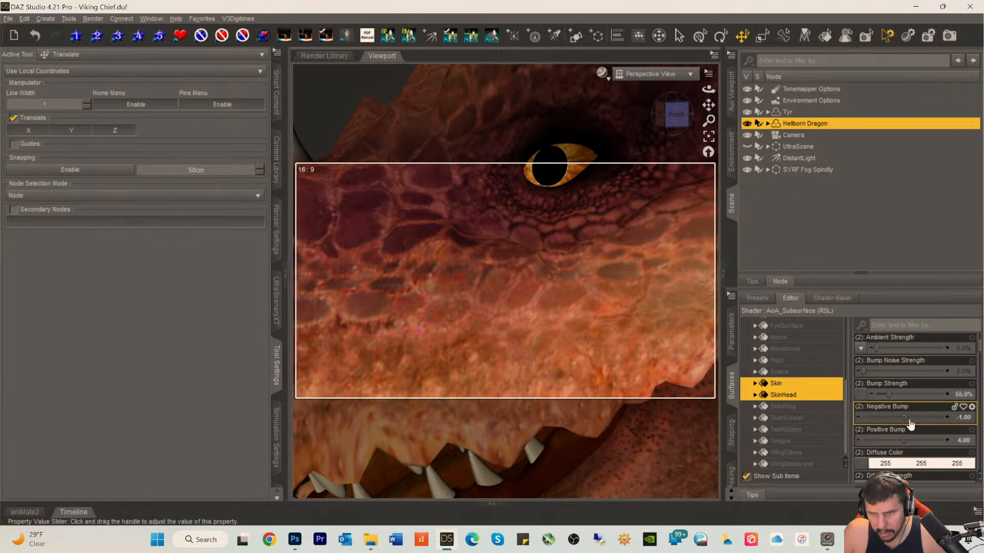
# - Examine the shader properties of the dragon's Skin and SkinHead surfaces, from ambient and bump through velvet and tiling settings
pyautogui.scroll(-3, 918, 428)
pyautogui.scroll(2, 918, 428)
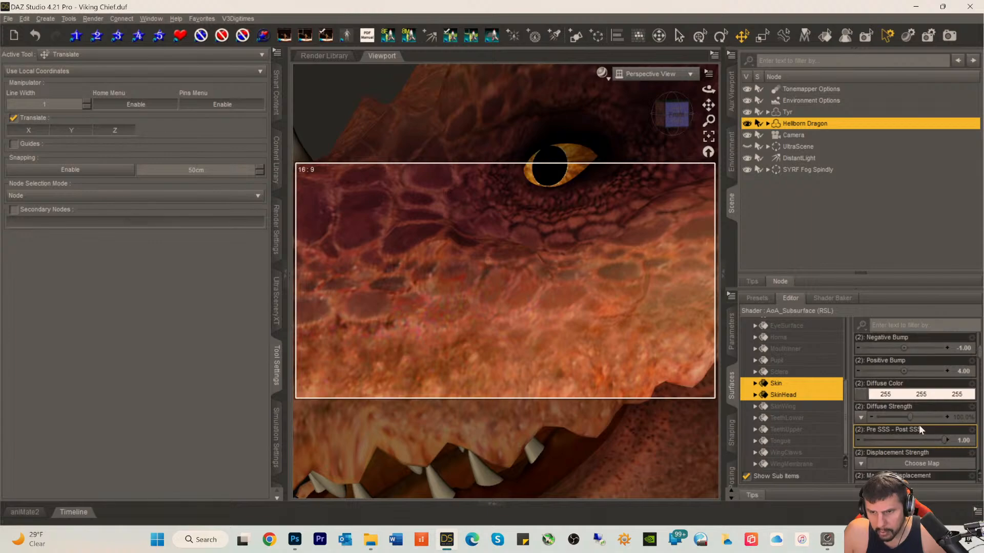
pyautogui.scroll(1, 920, 425)
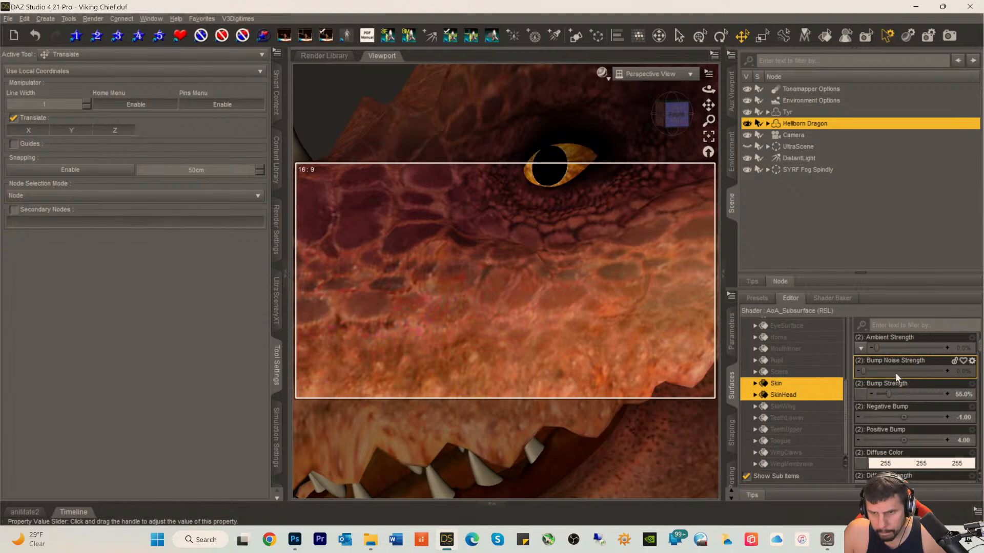
pyautogui.scroll(3, 895, 373)
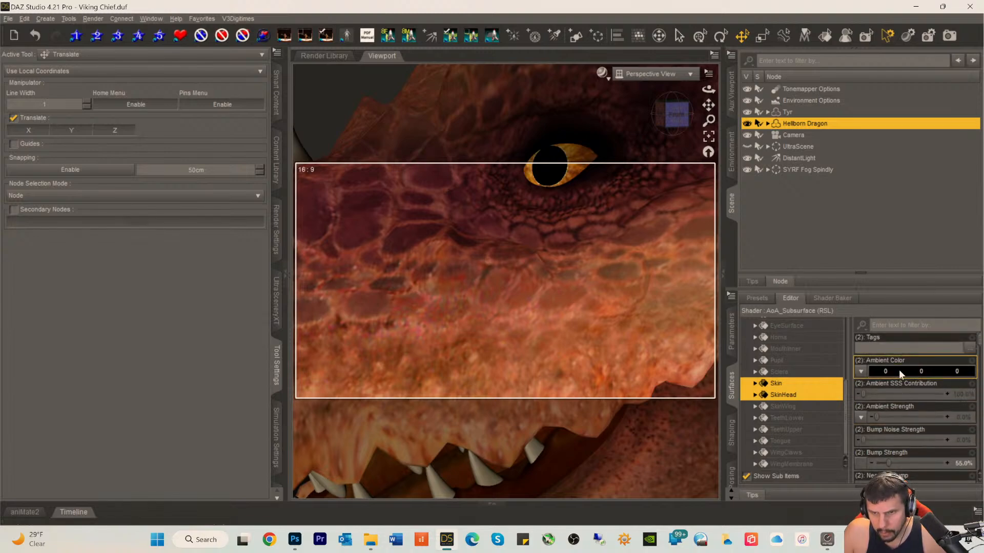
pyautogui.scroll(-10, 899, 374)
pyautogui.scroll(-15, 900, 381)
pyautogui.scroll(-10, 899, 383)
pyautogui.scroll(-2, 899, 383)
pyautogui.scroll(-10, 898, 383)
pyautogui.scroll(-10, 899, 382)
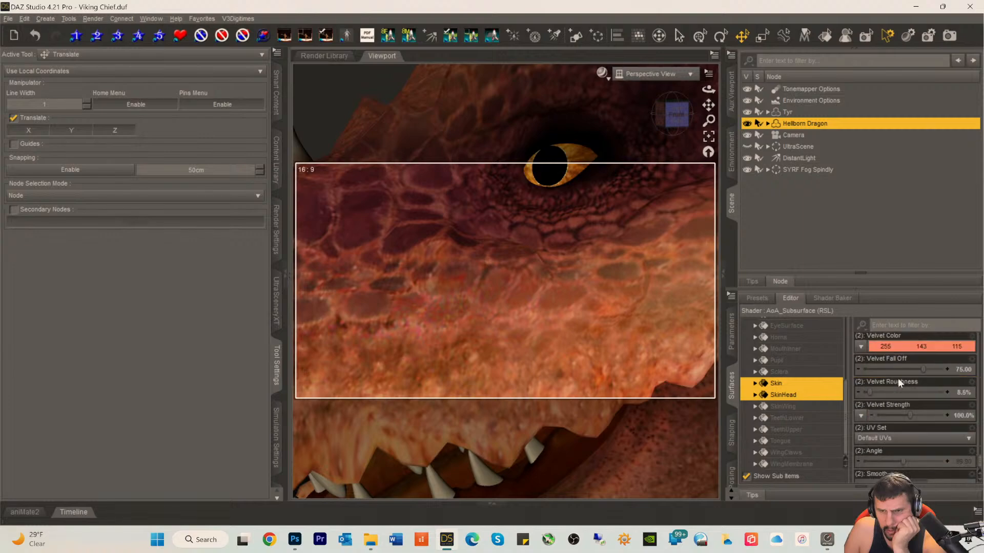
pyautogui.scroll(-1, 899, 382)
pyautogui.scroll(5, 899, 382)
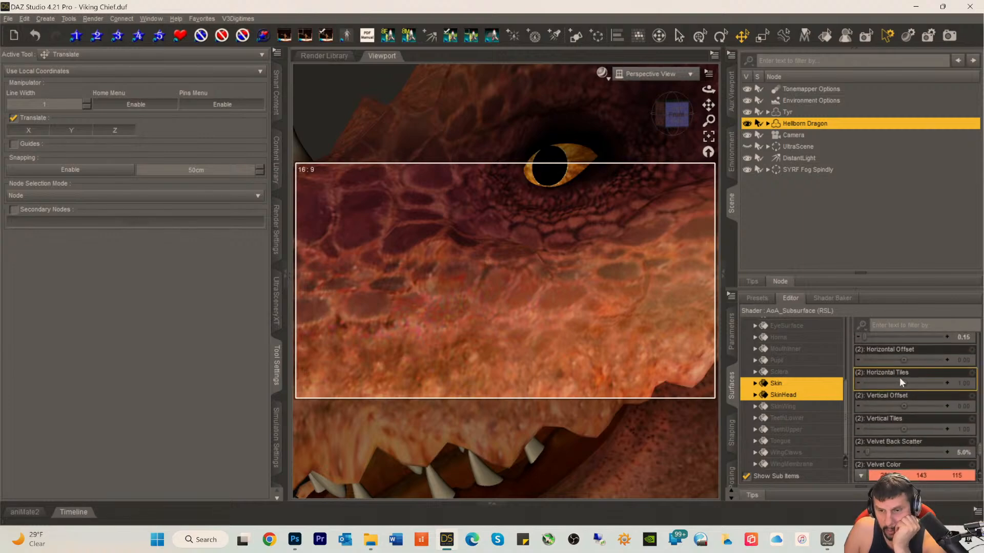
pyautogui.scroll(5, 899, 383)
pyautogui.scroll(6, 900, 384)
pyautogui.scroll(1, 899, 379)
pyautogui.scroll(-3, 898, 379)
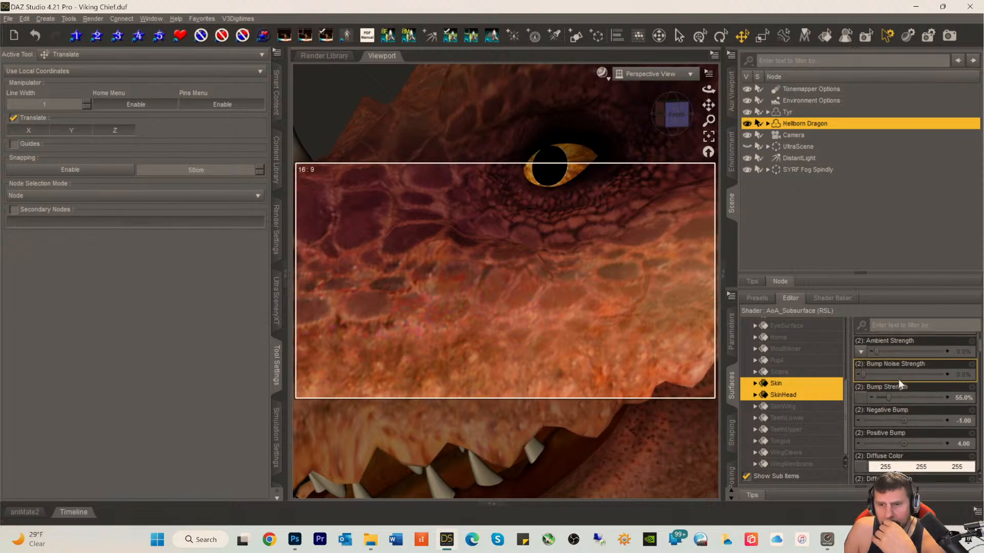
pyautogui.scroll(-3, 900, 383)
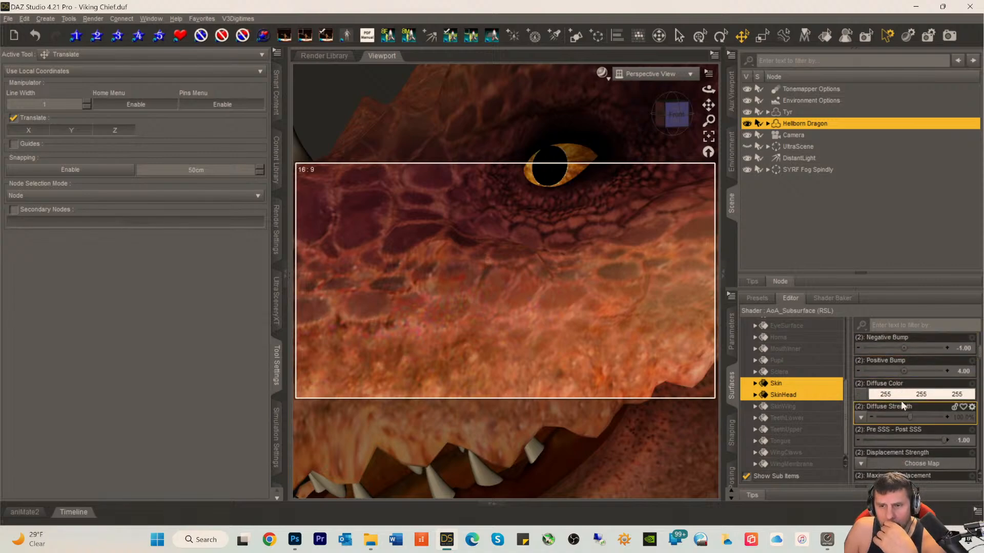
pyautogui.scroll(6, 901, 400)
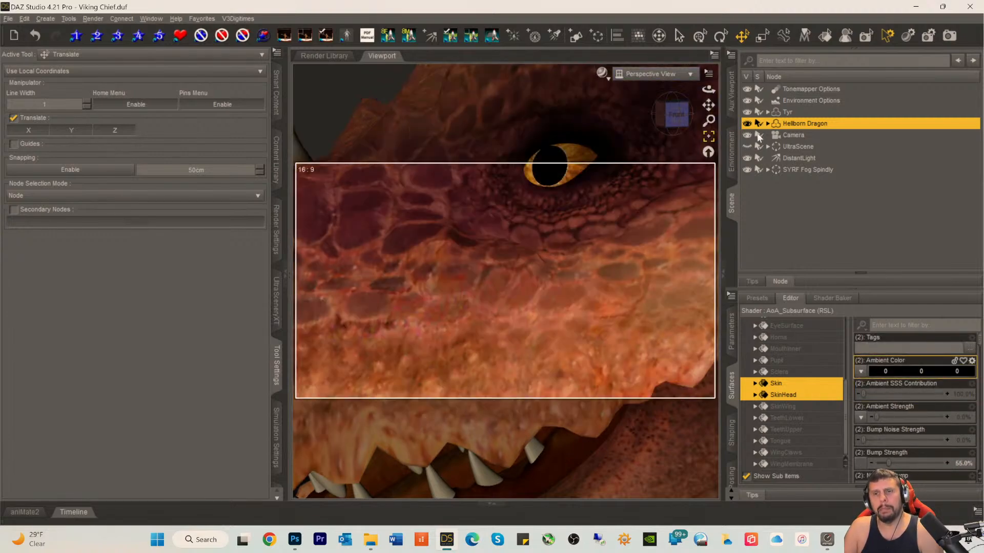
# - Search all products for "3del" and open the RSSY 3Delight to Iray Converter product
pyautogui.click(277, 105)
pyautogui.click(10, 69)
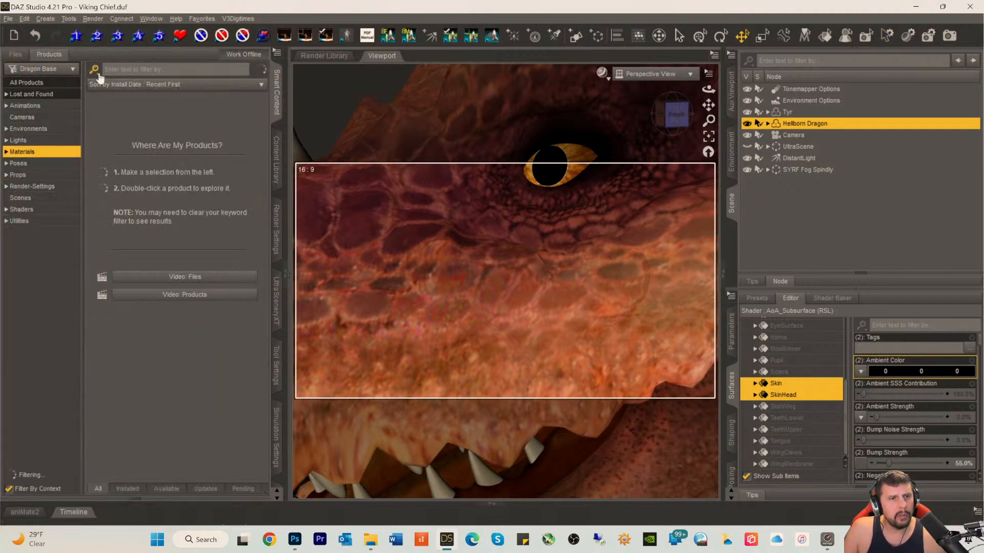
pyautogui.click(116, 68)
pyautogui.write('3del')
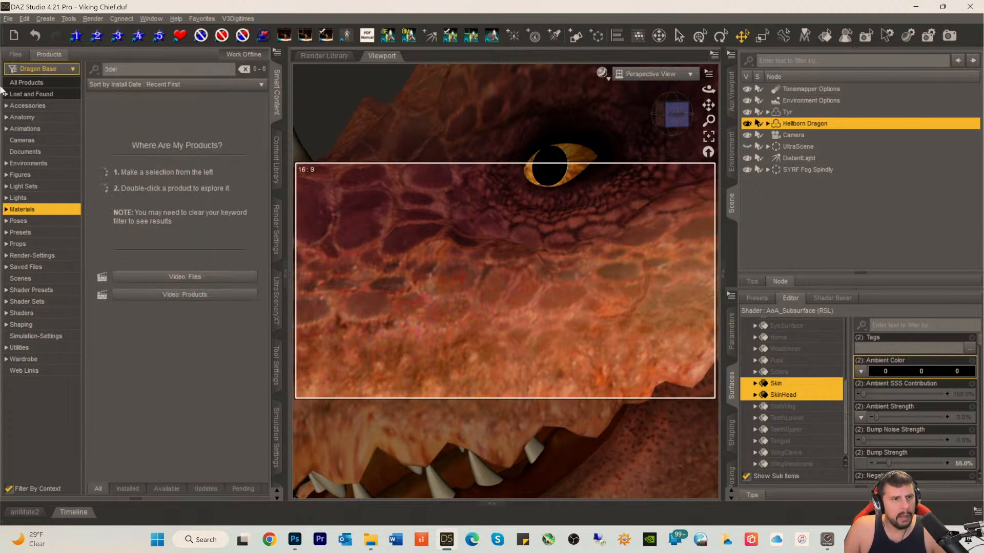
pyautogui.click(23, 84)
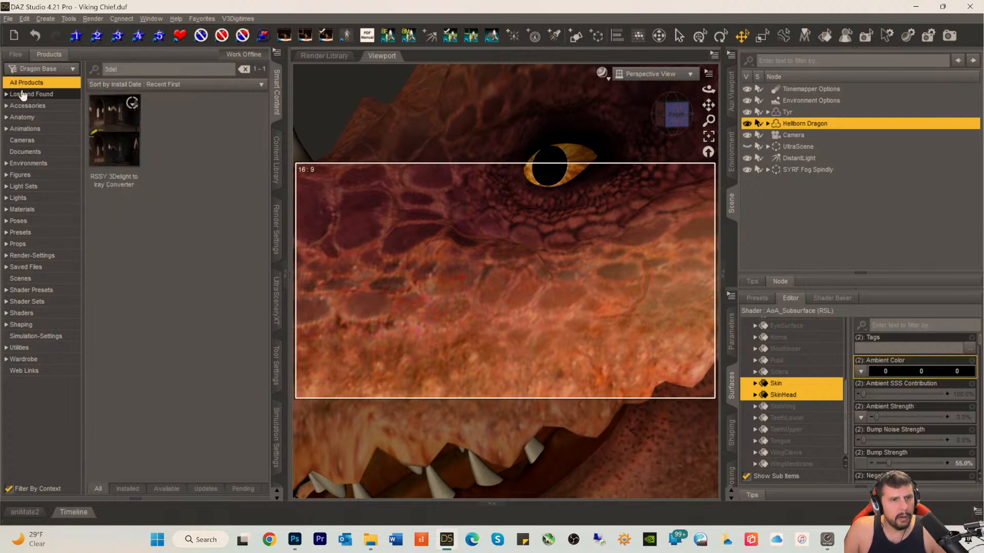
pyautogui.click(112, 144)
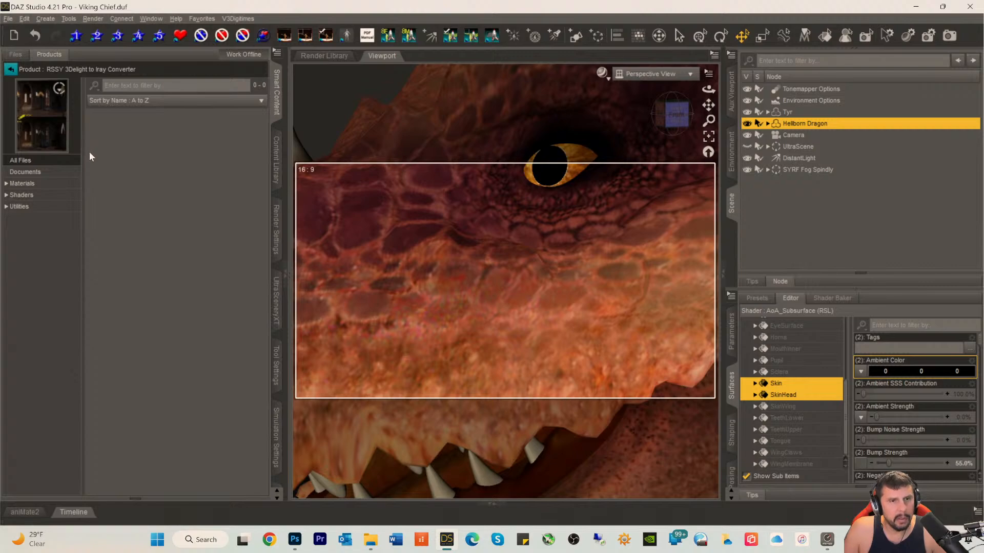
# - Launch the RSSY 3Delight to Iray script from the converter's utilities
pyautogui.click(22, 183)
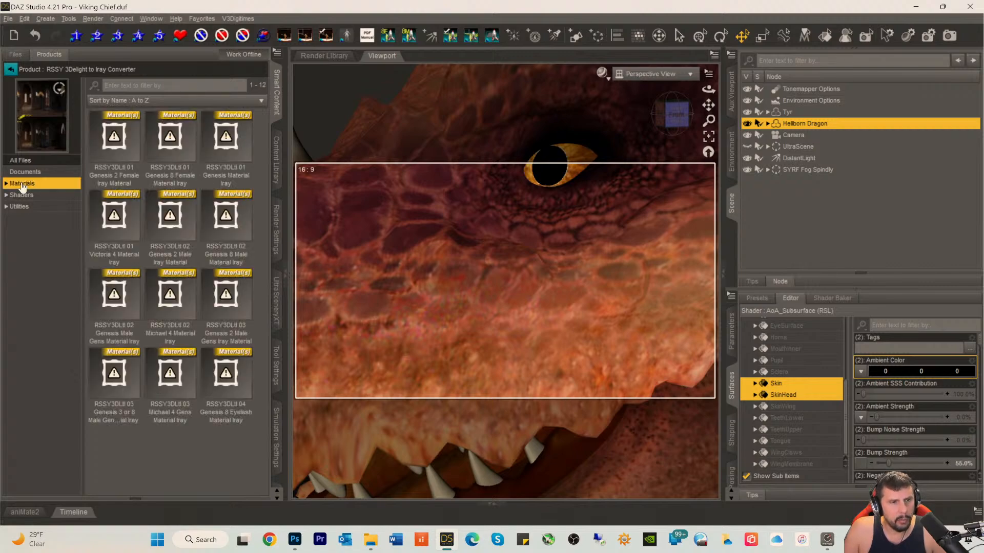
pyautogui.click(20, 207)
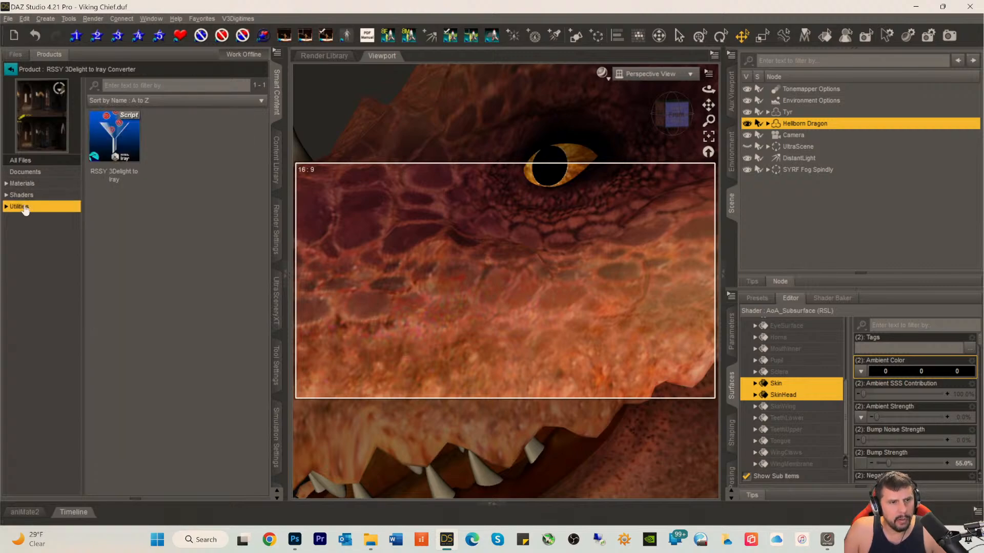
pyautogui.doubleClick(113, 147)
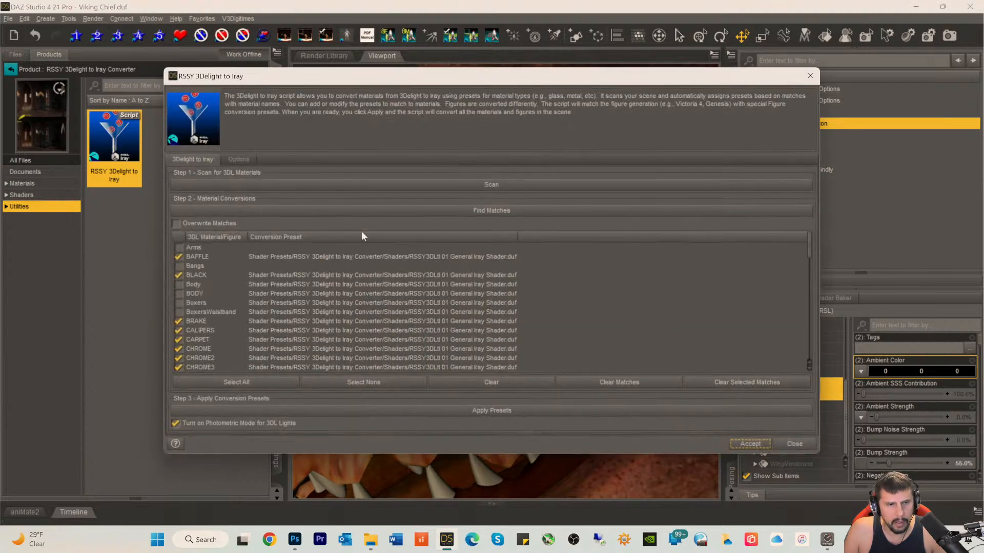
# - Scan the scene for 3DL materials and review the full list of materials found, including the dragon's surfaces
pyautogui.click(489, 185)
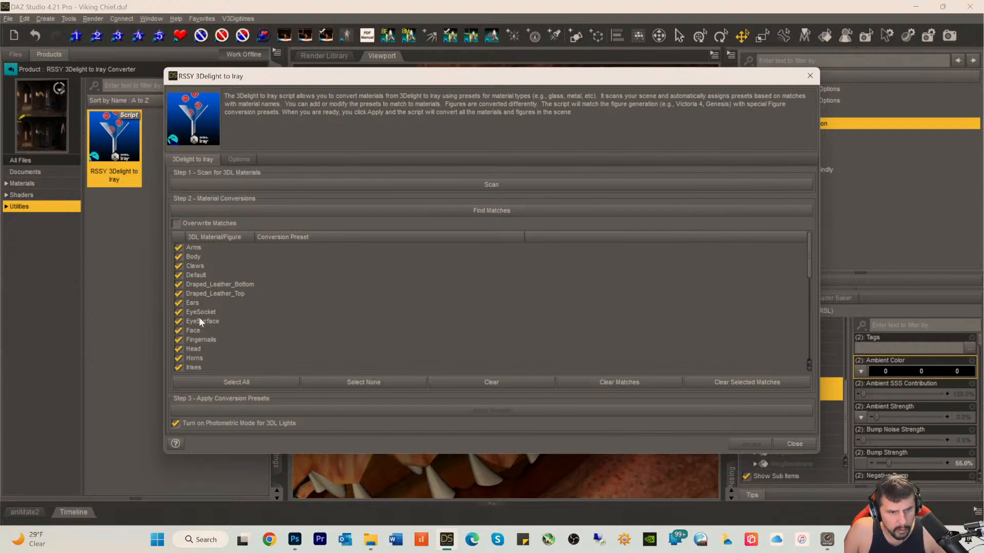
pyautogui.scroll(-7, 209, 316)
pyautogui.scroll(-2, 219, 342)
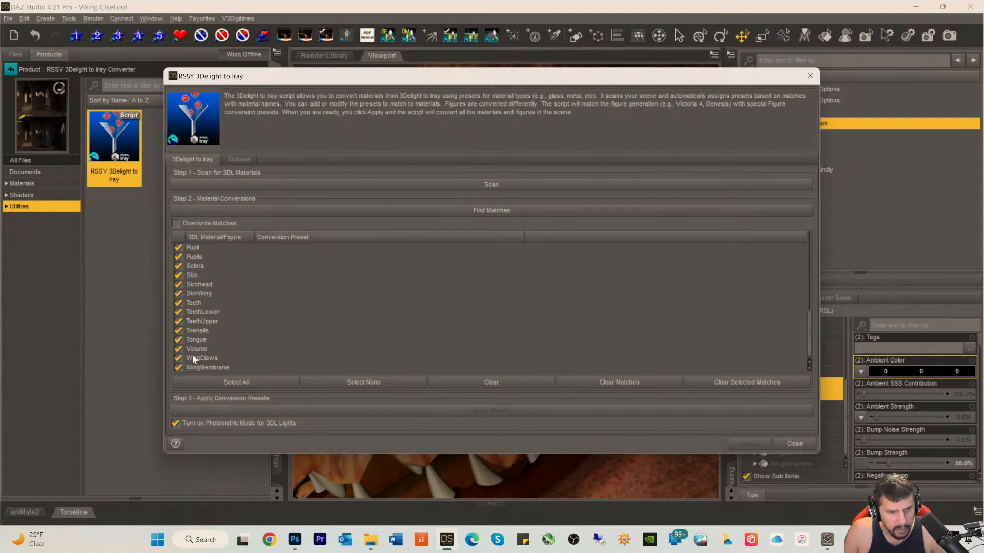
pyautogui.scroll(3, 190, 318)
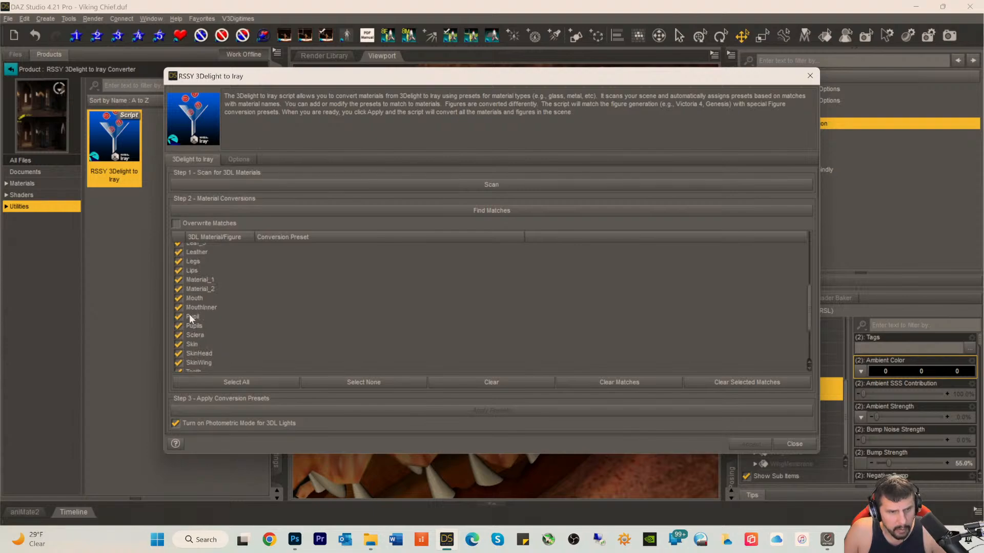
pyautogui.scroll(3, 189, 312)
pyautogui.scroll(3, 189, 314)
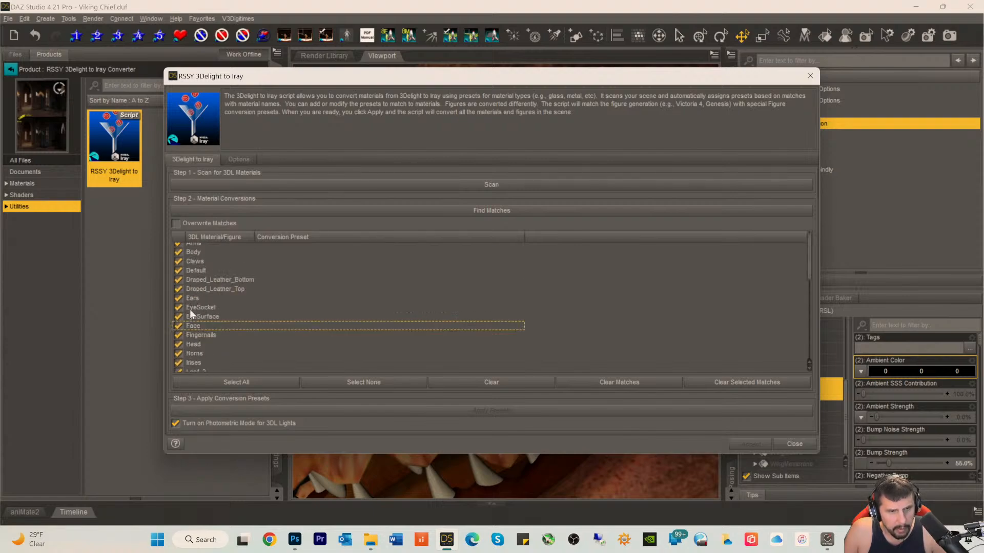
pyautogui.scroll(1, 196, 298)
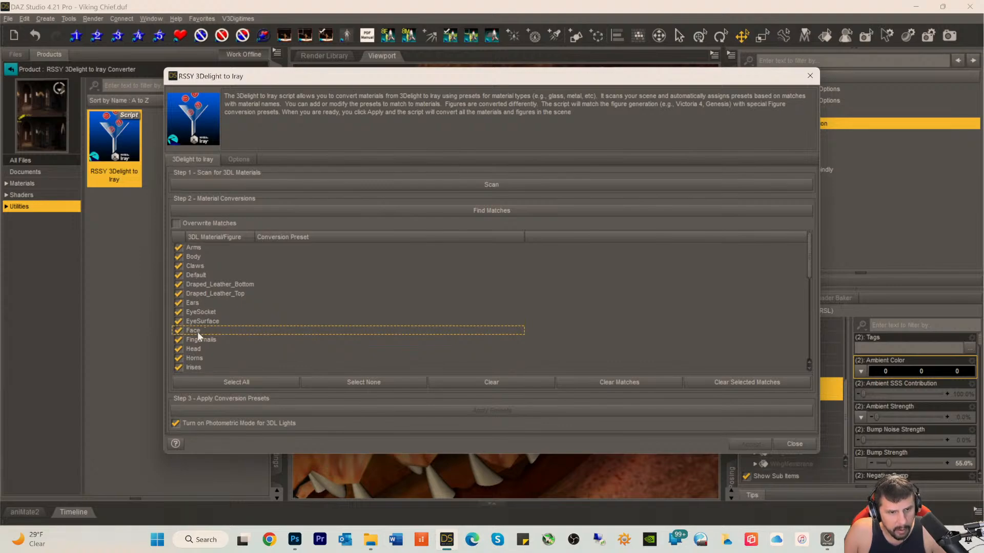
pyautogui.scroll(-6, 203, 299)
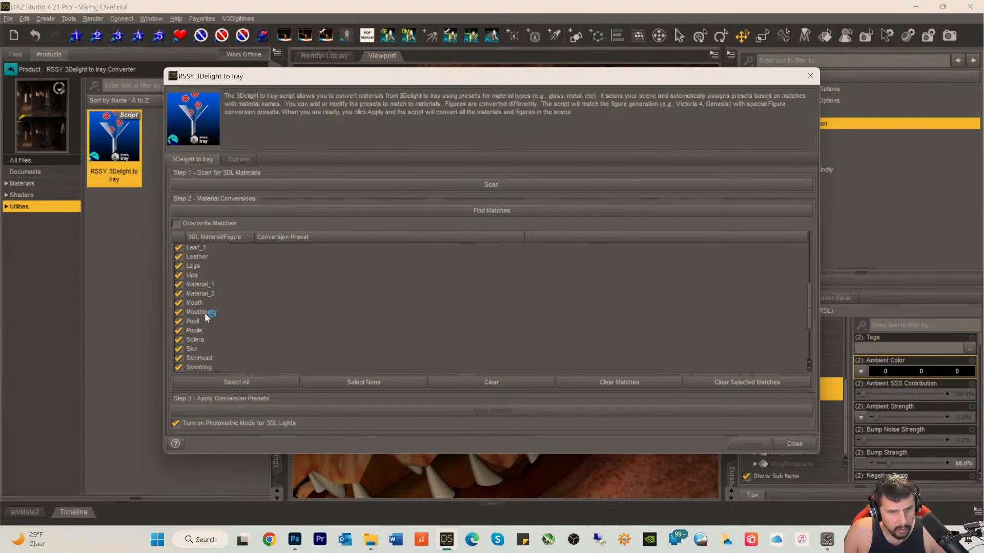
pyautogui.scroll(-1, 204, 318)
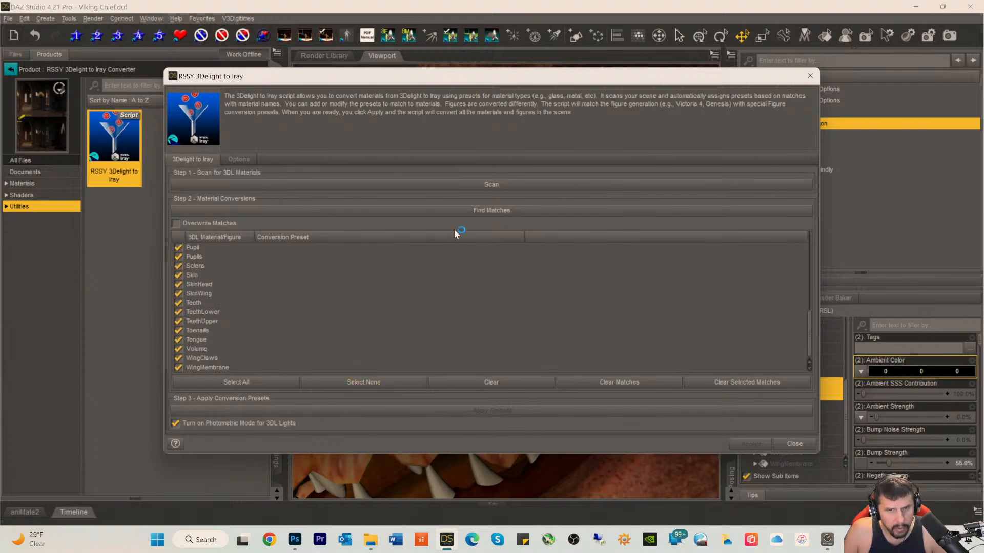
# - Find matching Iray conversion presets for the scanned materials and review the assignments from Horns down to WingMembrane
pyautogui.click(481, 218)
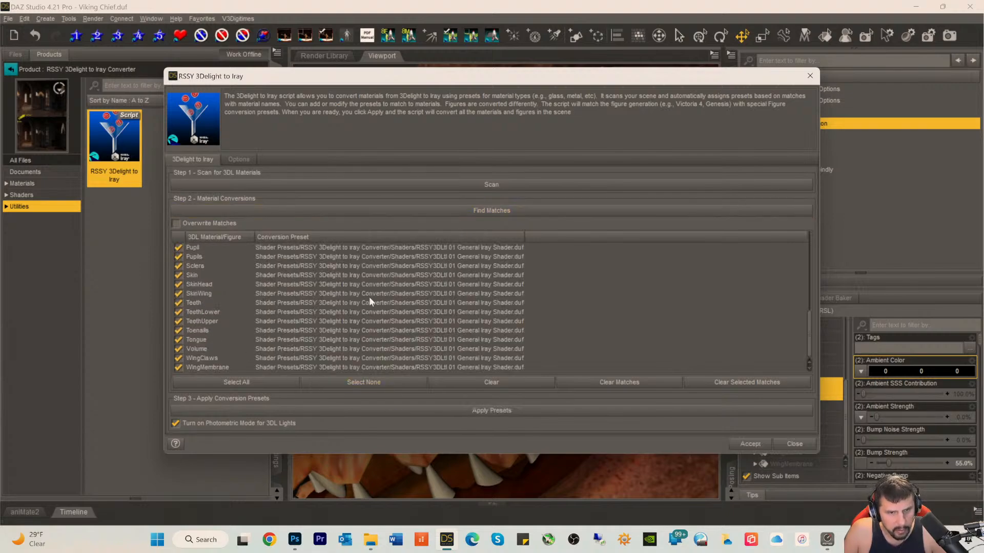
pyautogui.scroll(5, 366, 303)
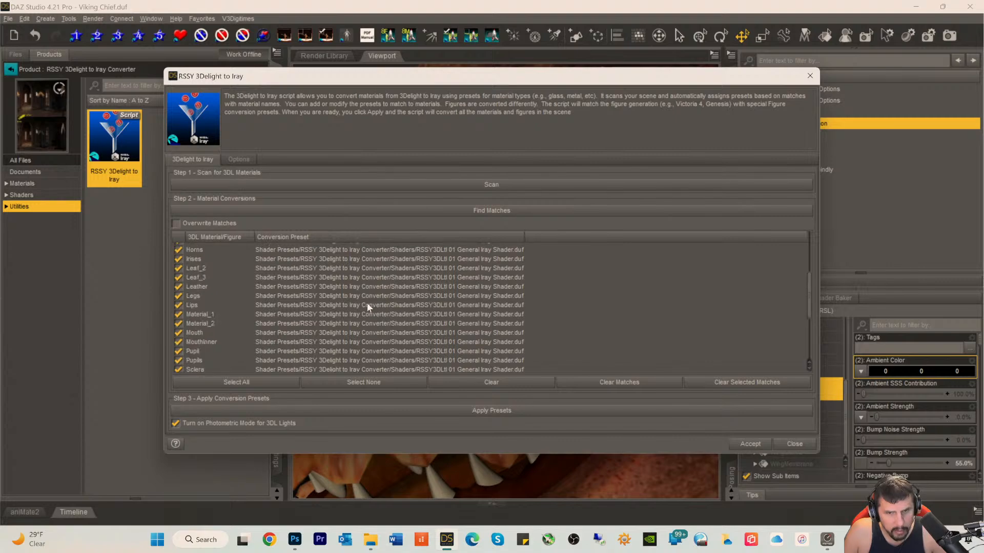
pyautogui.scroll(-5, 367, 303)
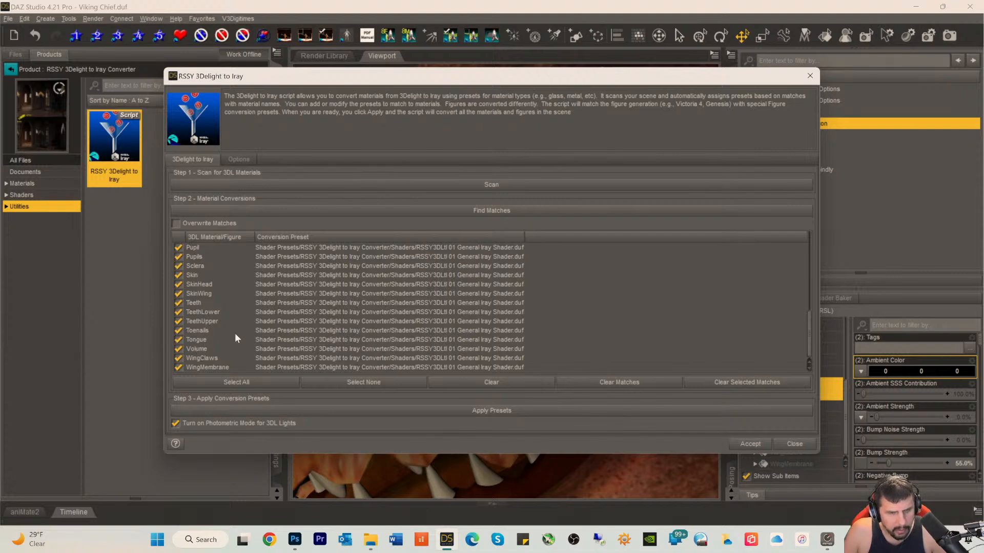
pyautogui.scroll(4, 294, 337)
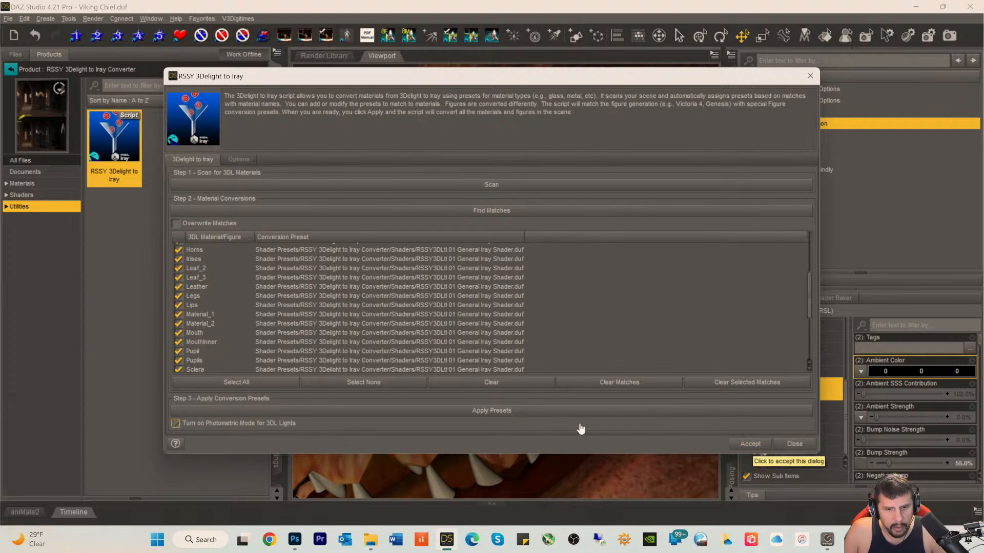
# - Apply the matched Iray conversion presets to all scanned materials and accept the converter
pyautogui.click(483, 411)
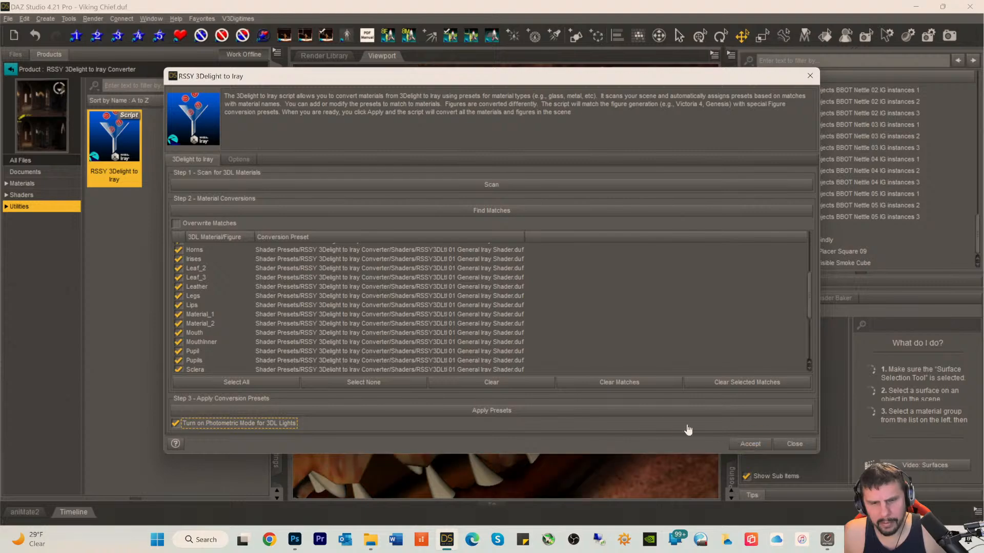
pyautogui.click(750, 444)
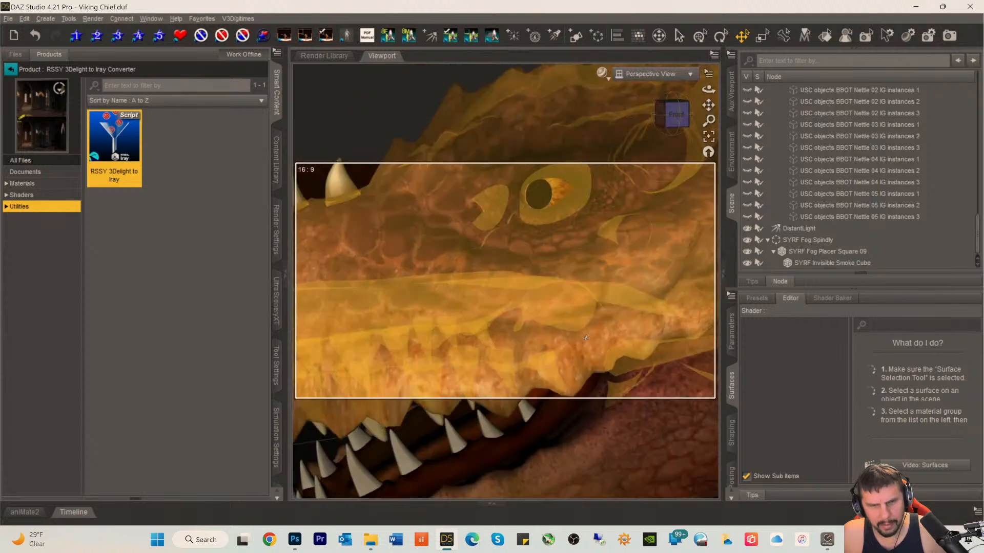
# - Check the converted dragon and Viking through the Camera in the Iray preview, and return the viewport to texture shading
pyautogui.scroll(-7, 584, 337)
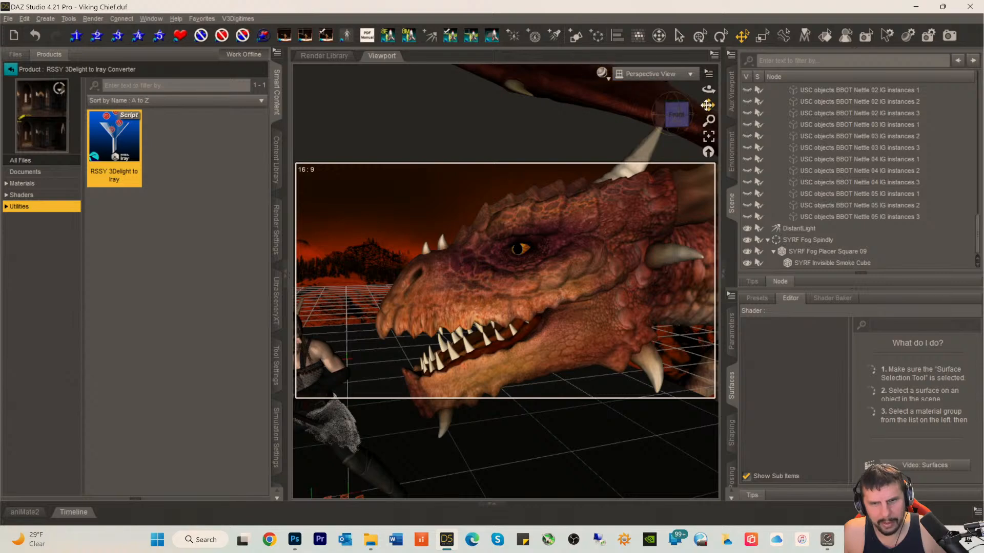
pyautogui.moveTo(708, 105); pyautogui.dragTo(654, 113)
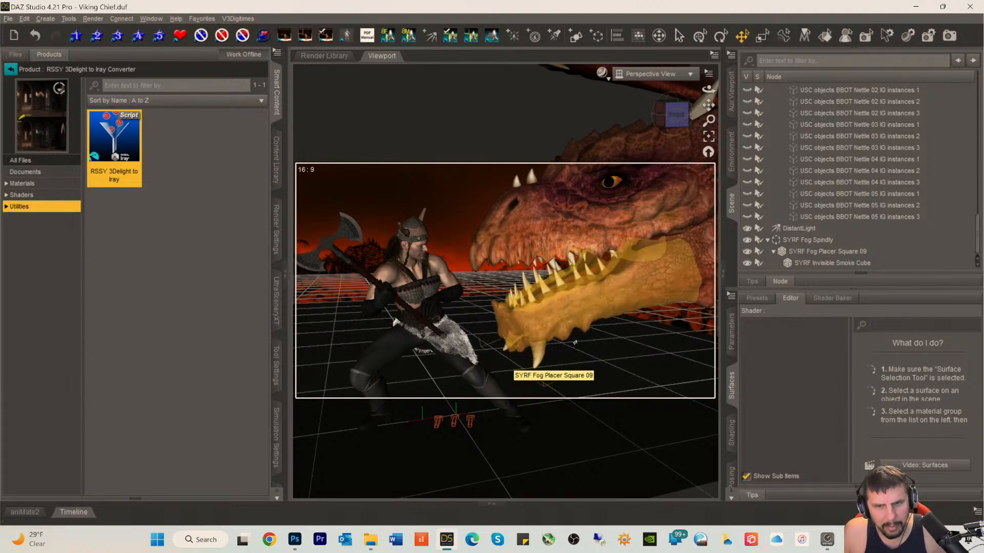
pyautogui.click(653, 74)
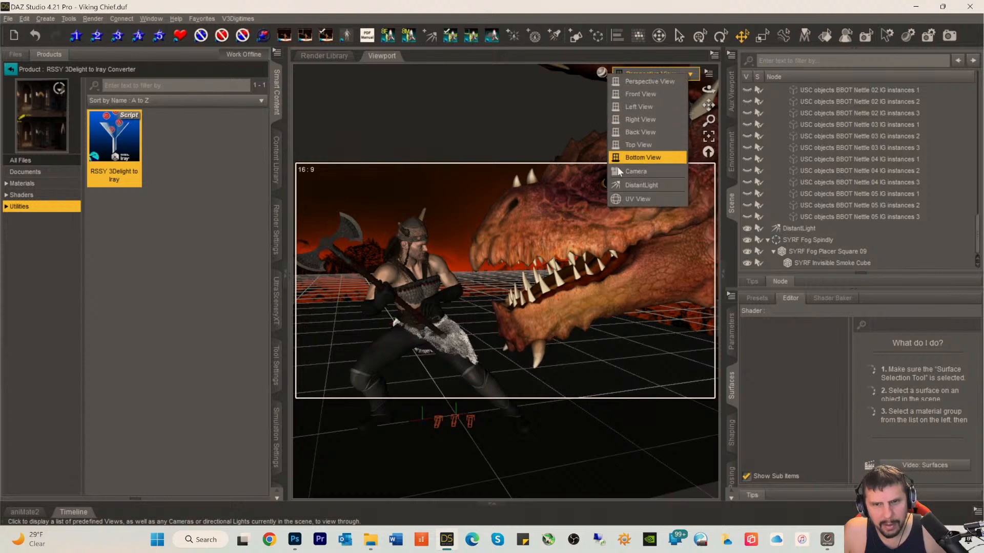
pyautogui.click(656, 16)
pyautogui.click(653, 74)
pyautogui.click(632, 173)
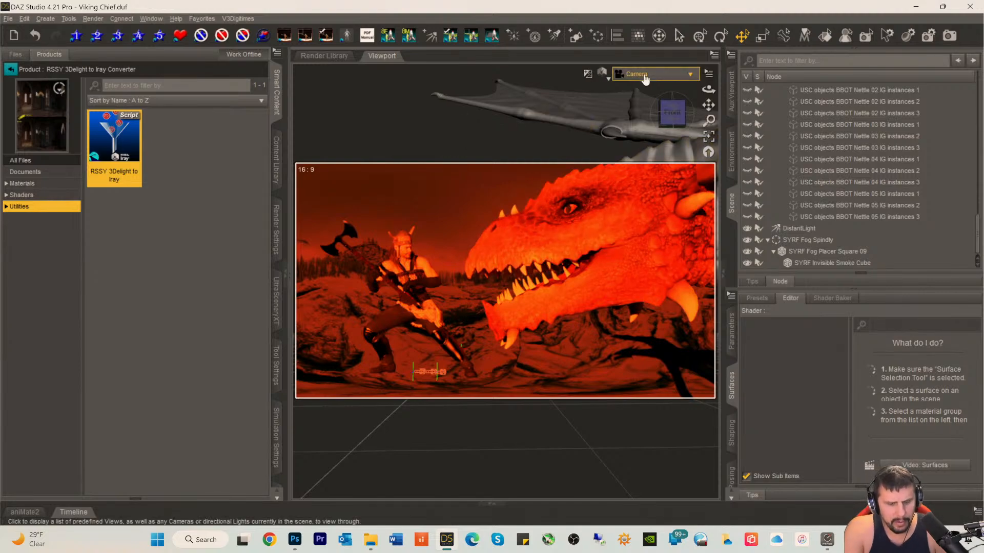
pyautogui.hotkey('ctrl', '9')
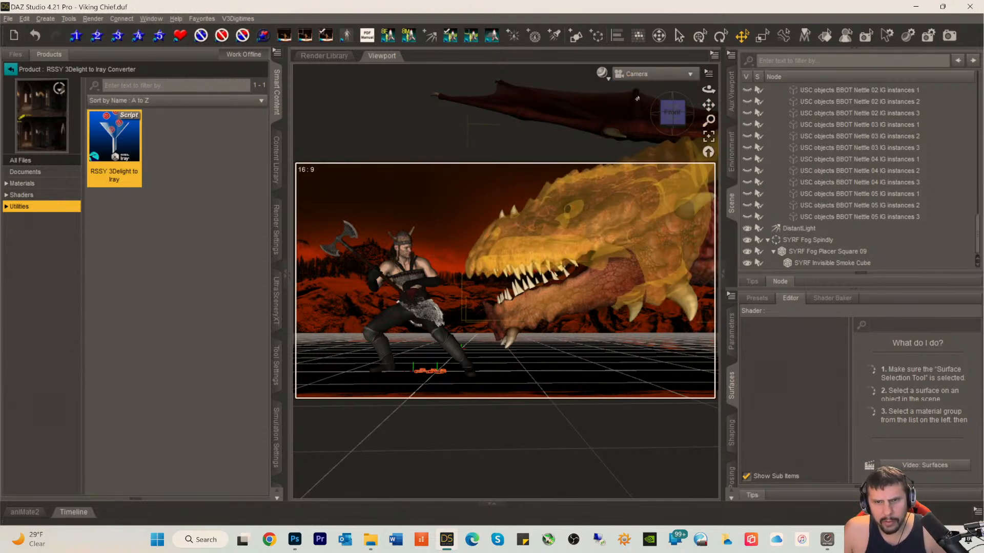
# - Switch to the Perspective View, frame the dragon's head and select the Hellborn Dragon figure in the scene
pyautogui.click(650, 78)
pyautogui.click(646, 81)
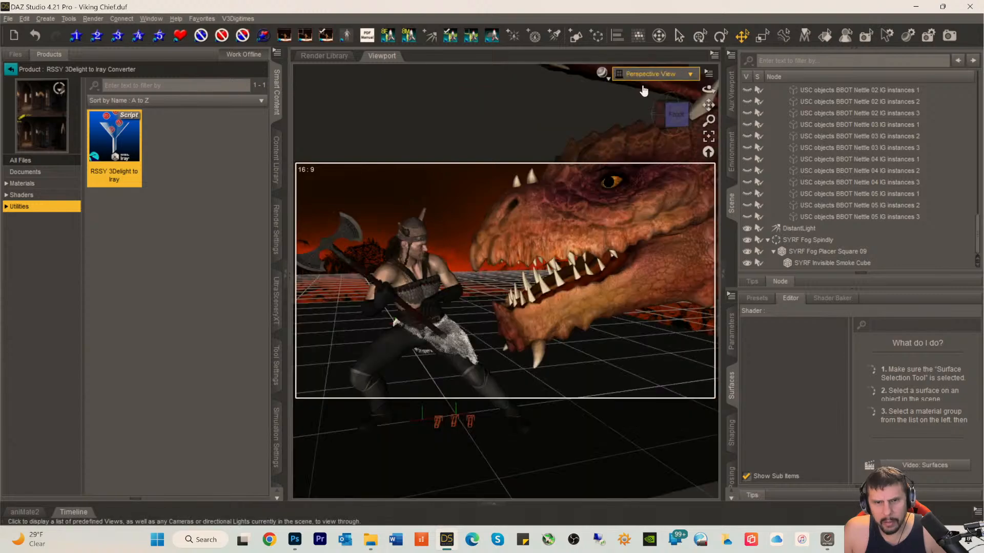
pyautogui.scroll(3, 668, 218)
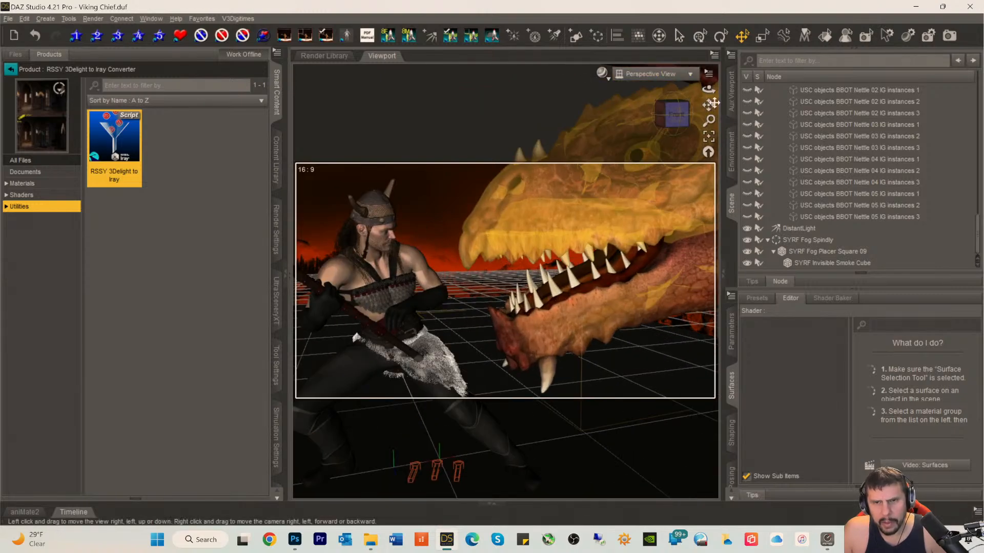
pyautogui.moveTo(711, 104); pyautogui.dragTo(681, 132)
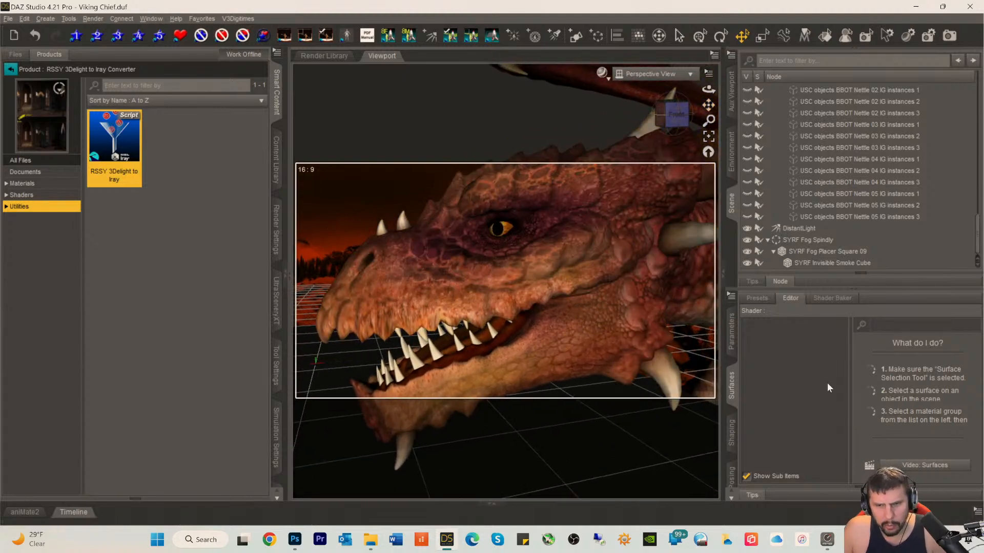
pyautogui.click(732, 332)
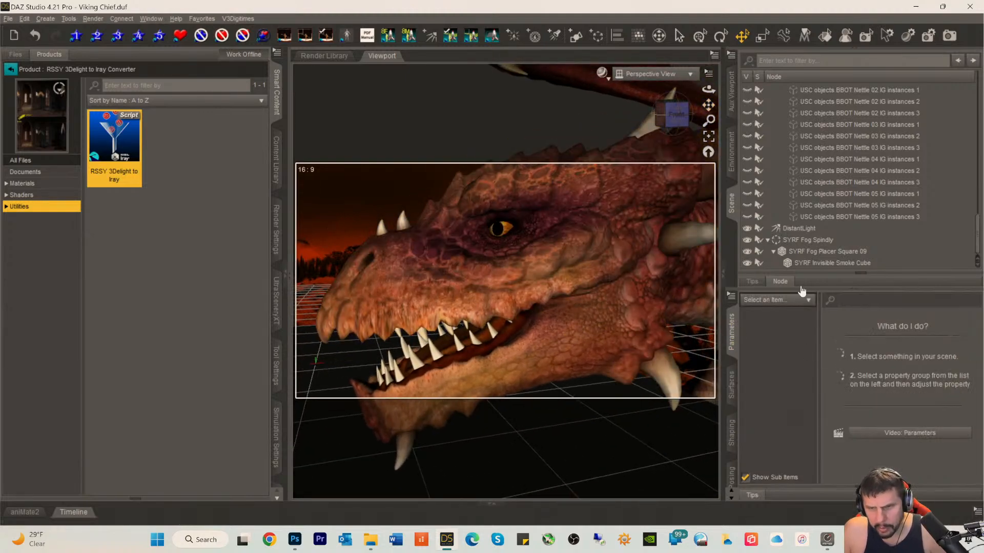
pyautogui.scroll(10, 826, 218)
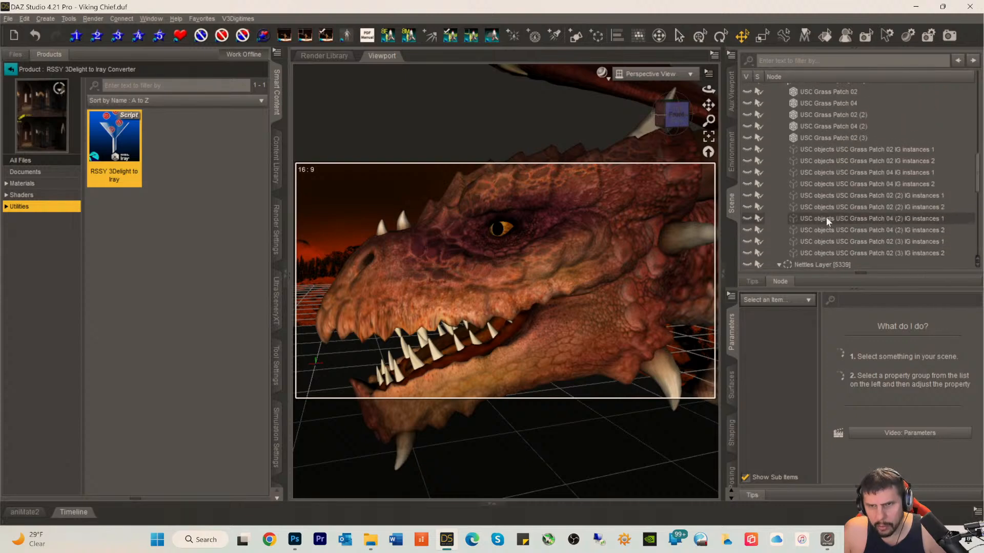
pyautogui.scroll(1, 827, 215)
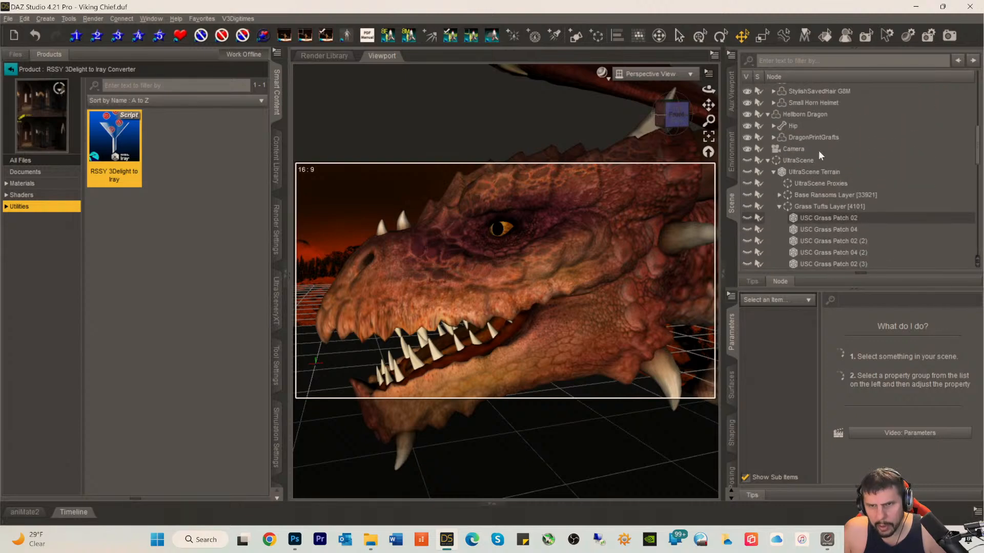
pyautogui.click(802, 116)
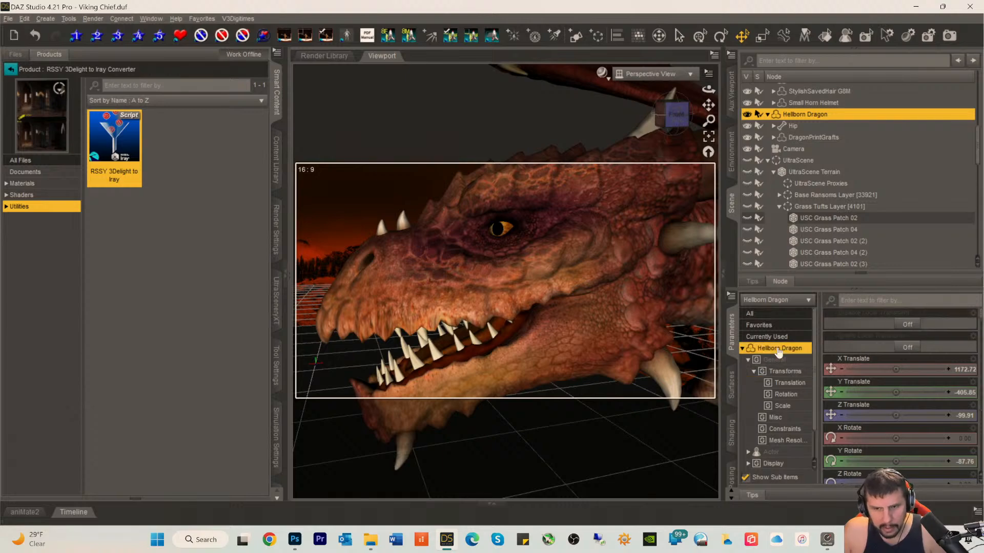
# - Show the Hellborn Dragon's surfaces and select only its SkinHead surface
pyautogui.click(732, 389)
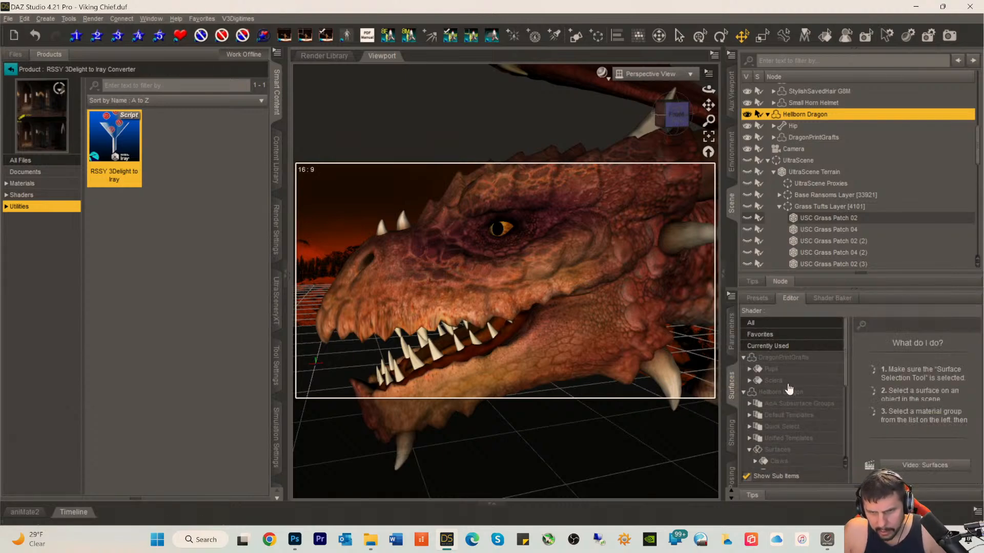
pyautogui.scroll(-3, 784, 400)
pyautogui.scroll(-2, 777, 418)
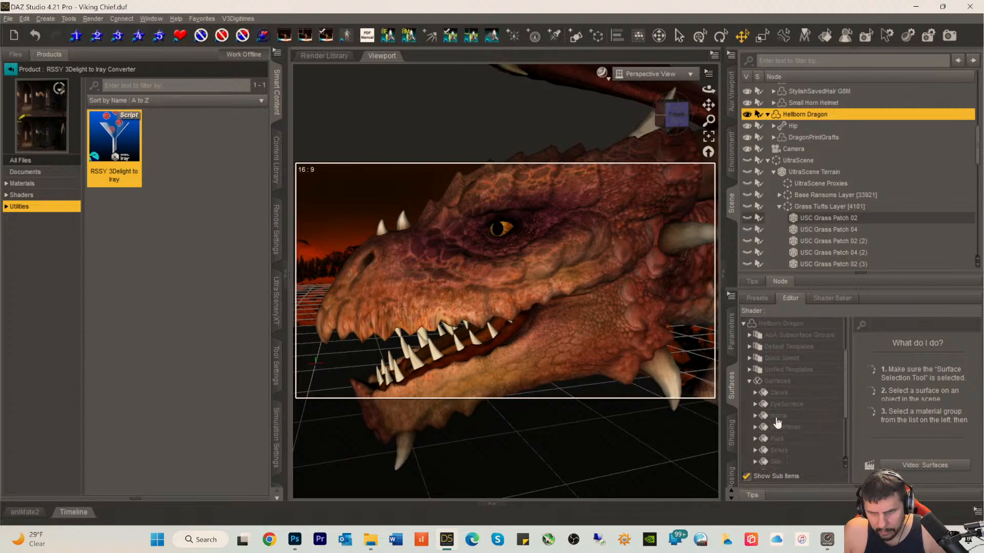
pyautogui.click(777, 451)
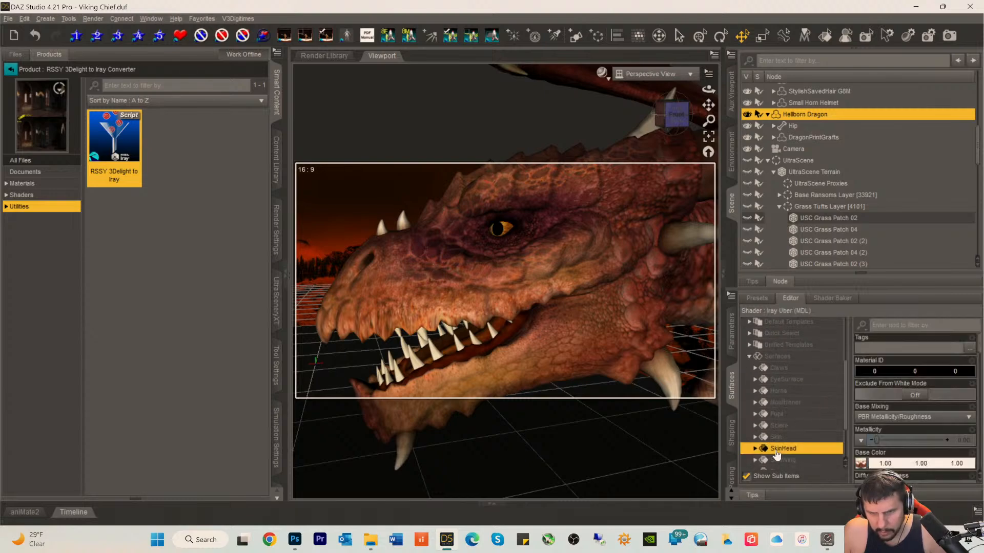
pyautogui.keyDown('ctrl'); pyautogui.click(775, 439); pyautogui.keyUp('ctrl')
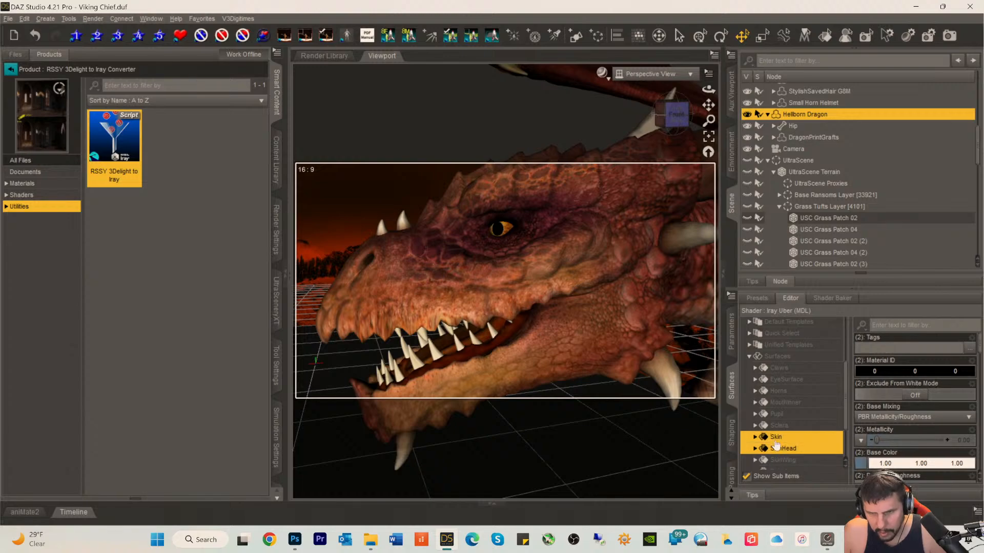
pyautogui.keyDown('ctrl'); pyautogui.click(777, 448); pyautogui.keyUp('ctrl')
pyautogui.scroll(-3, 789, 450)
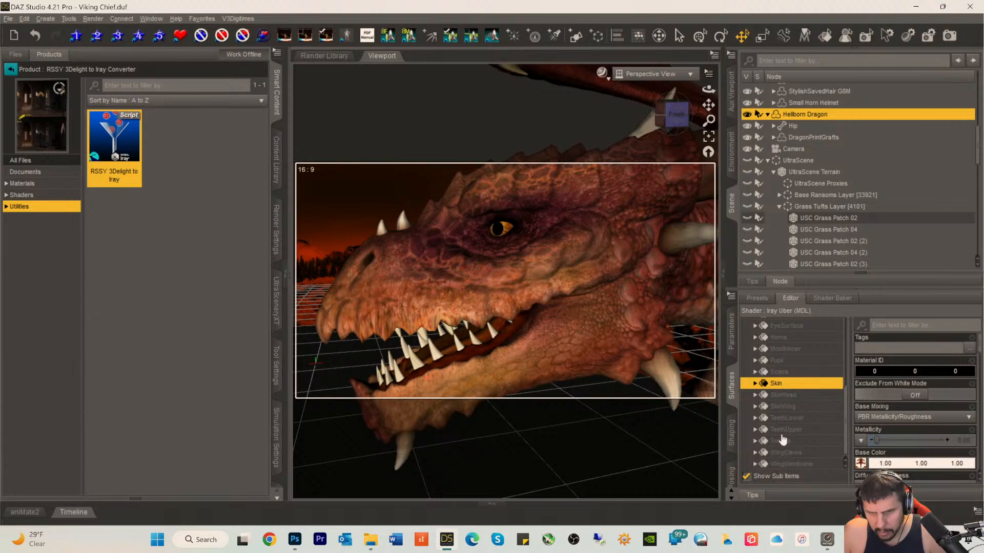
pyautogui.keyDown('ctrl'); pyautogui.click(774, 397); pyautogui.keyUp('ctrl')
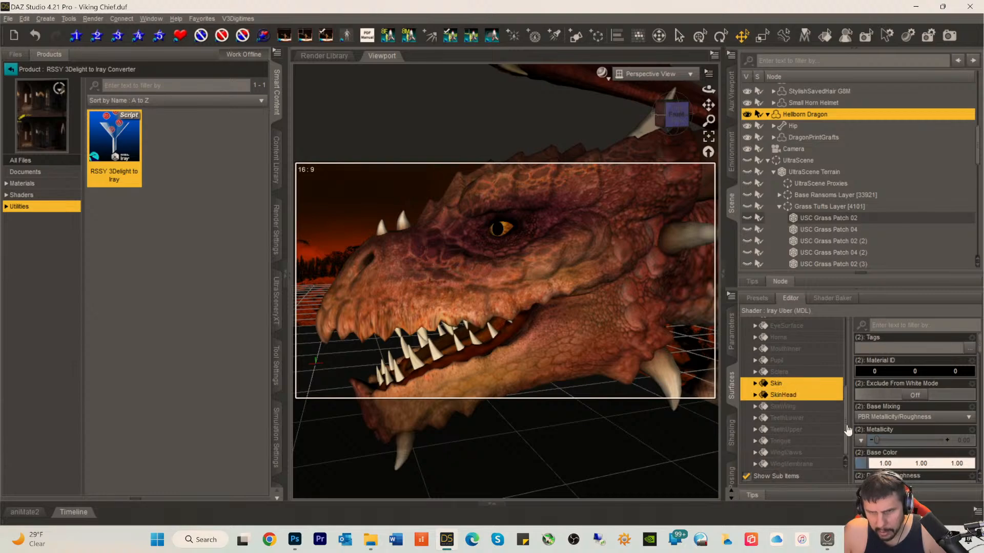
pyautogui.click(773, 386)
pyautogui.click(774, 395)
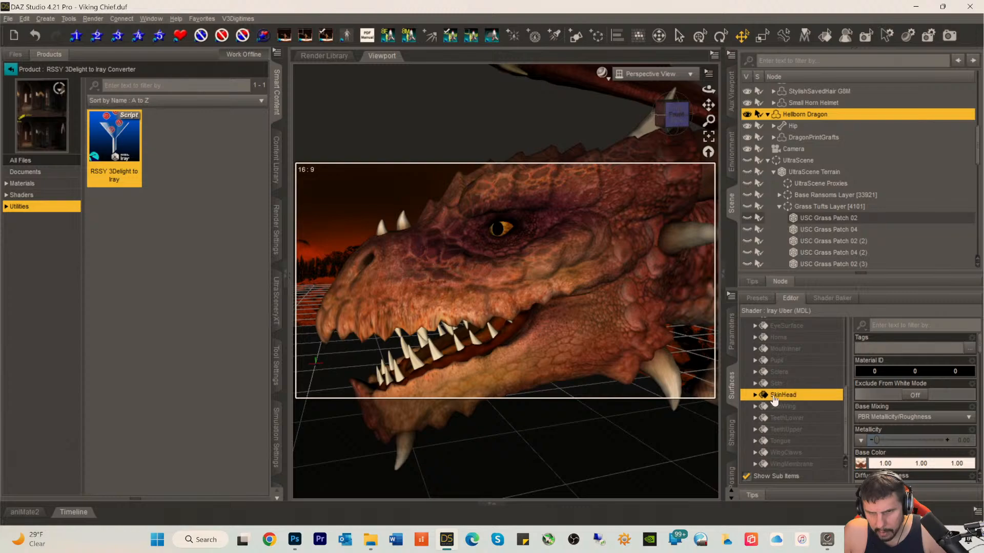
# - Raise the dragon's Base Bump to 22.22 on the SkinHead surface and 26.50 on the Skin surface
pyautogui.scroll(-1, 866, 456)
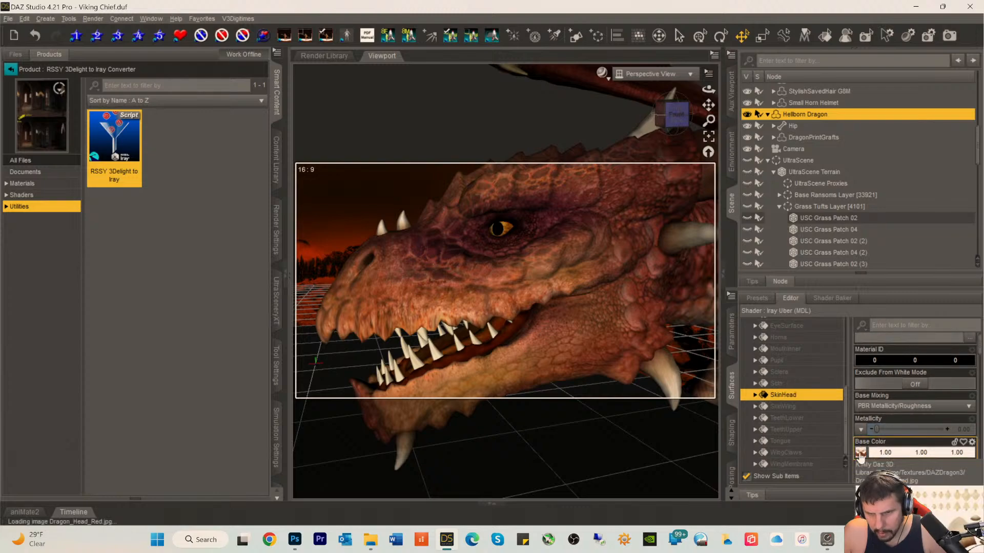
pyautogui.scroll(-5, 861, 454)
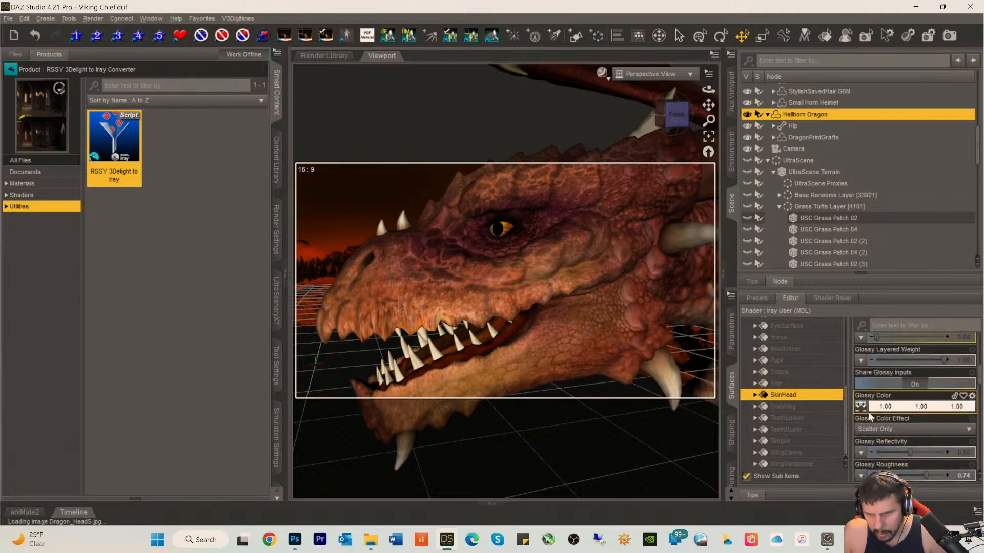
pyautogui.moveTo(862, 408)
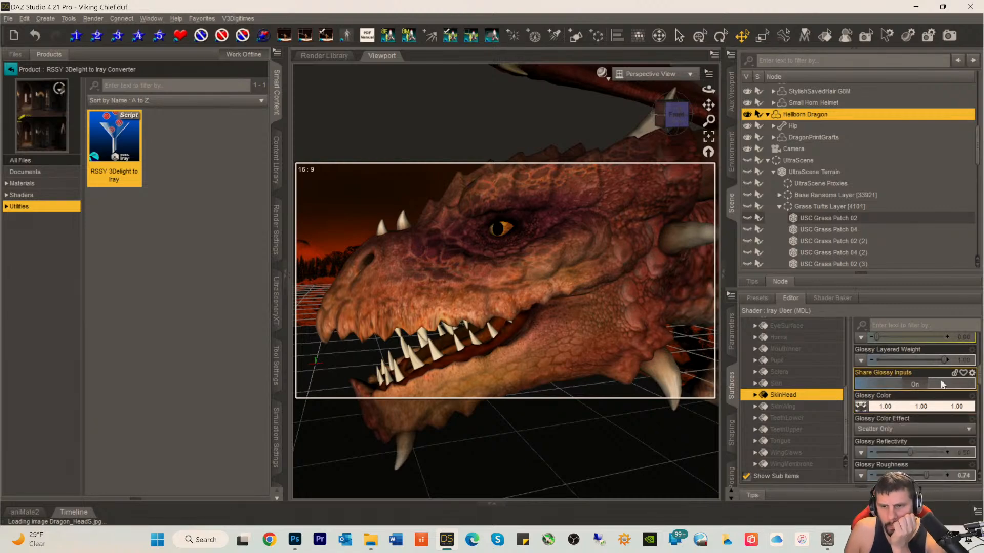
pyautogui.scroll(-3, 925, 415)
pyautogui.scroll(-5, 926, 413)
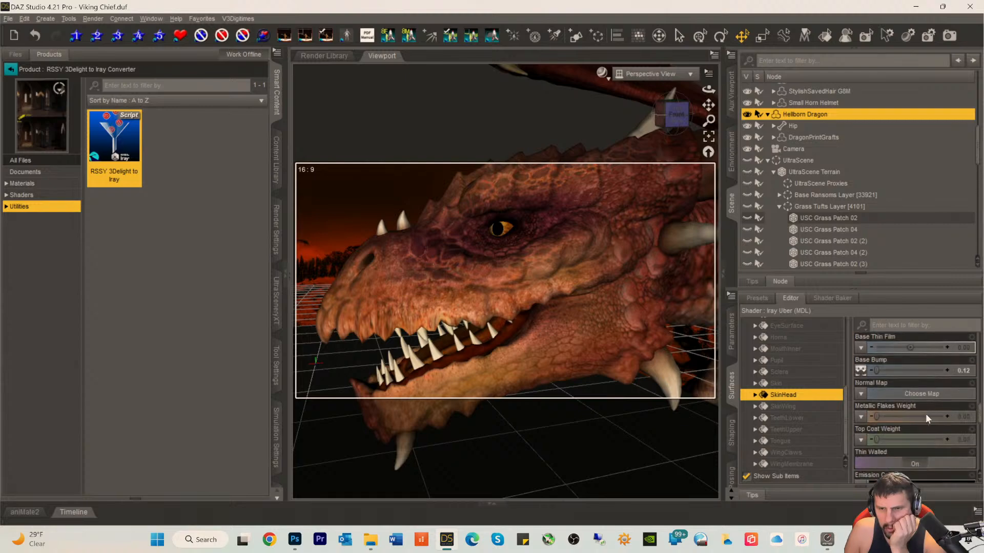
pyautogui.moveTo(864, 363)
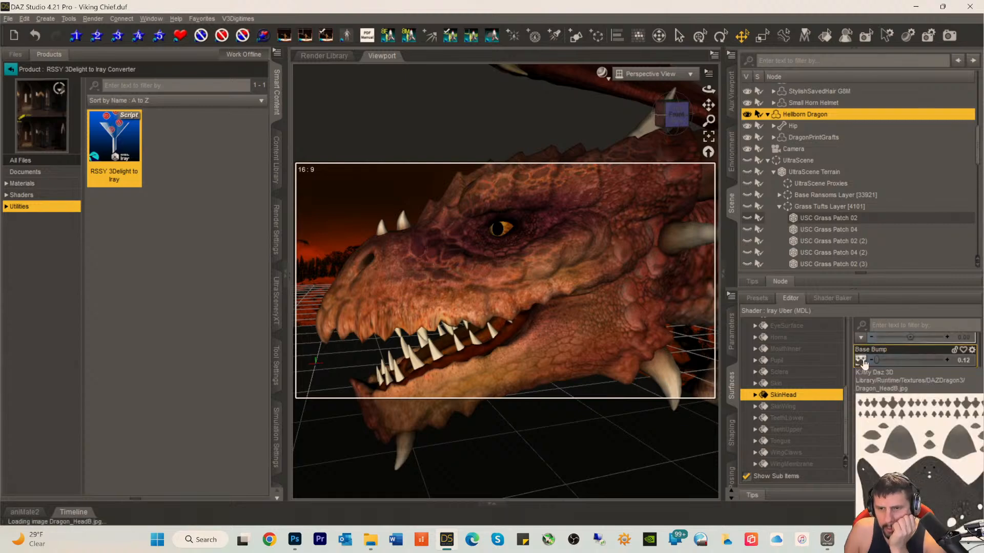
pyautogui.moveTo(876, 360); pyautogui.dragTo(905, 360)
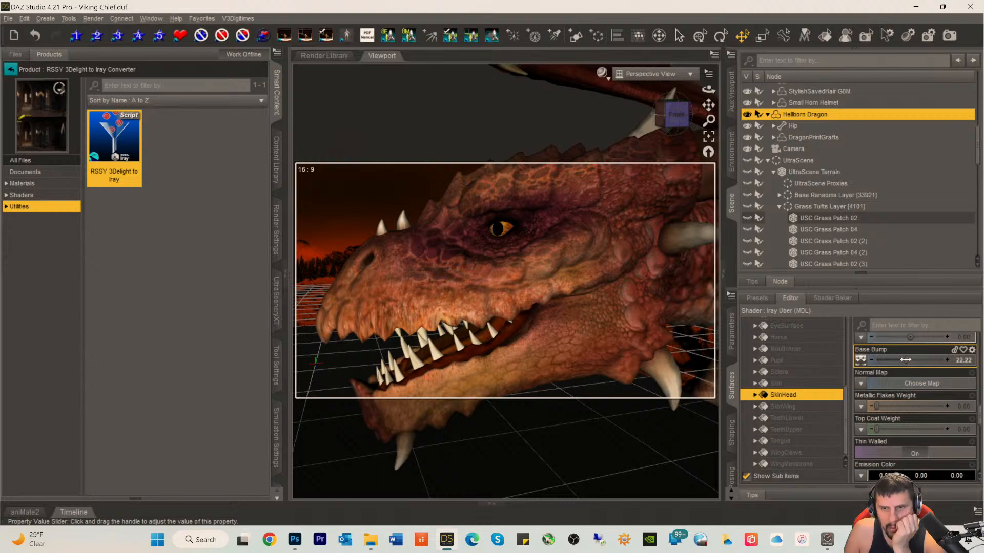
pyautogui.click(782, 384)
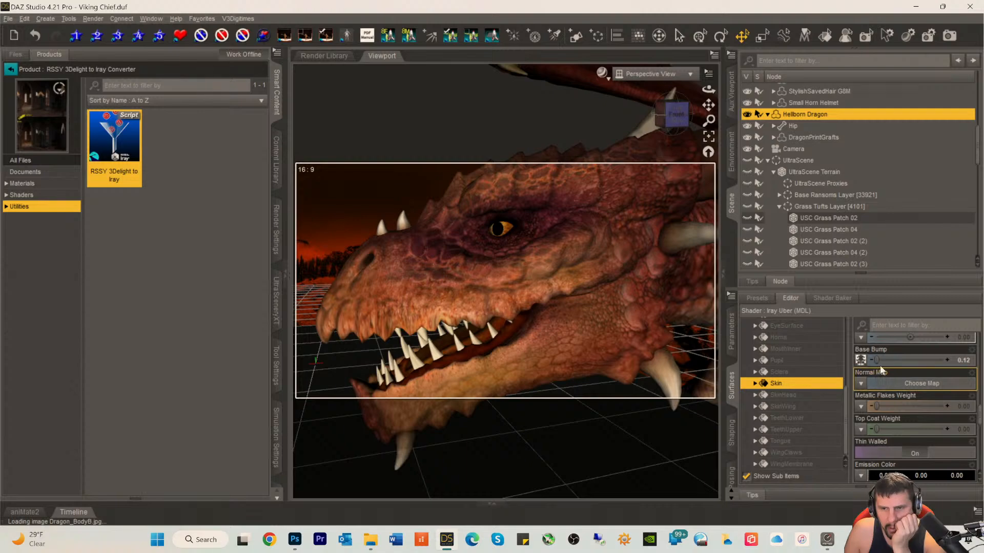
pyautogui.moveTo(877, 361); pyautogui.dragTo(908, 363)
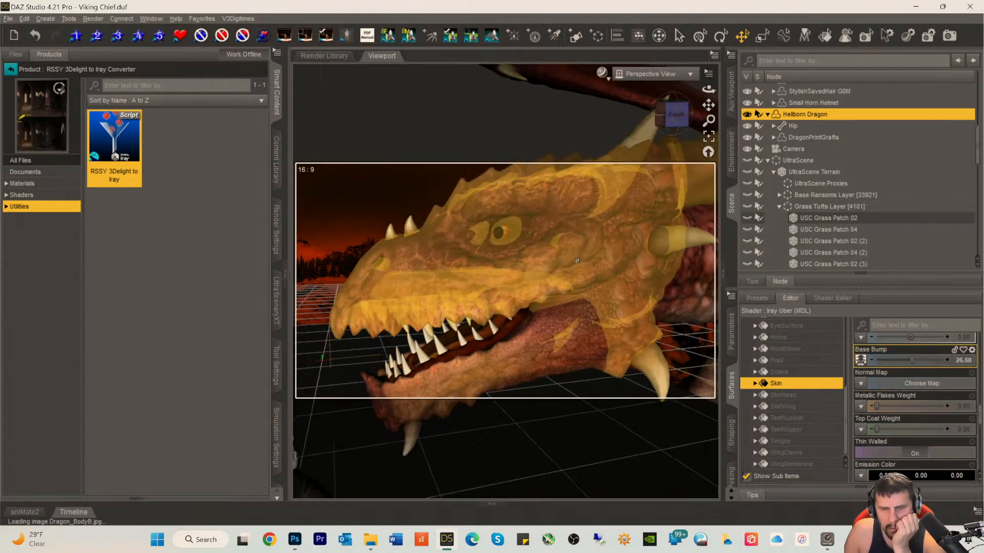
# - Preview the dragon's head in Iray and examine the scale detail around its eye up close
pyautogui.scroll(10, 577, 262)
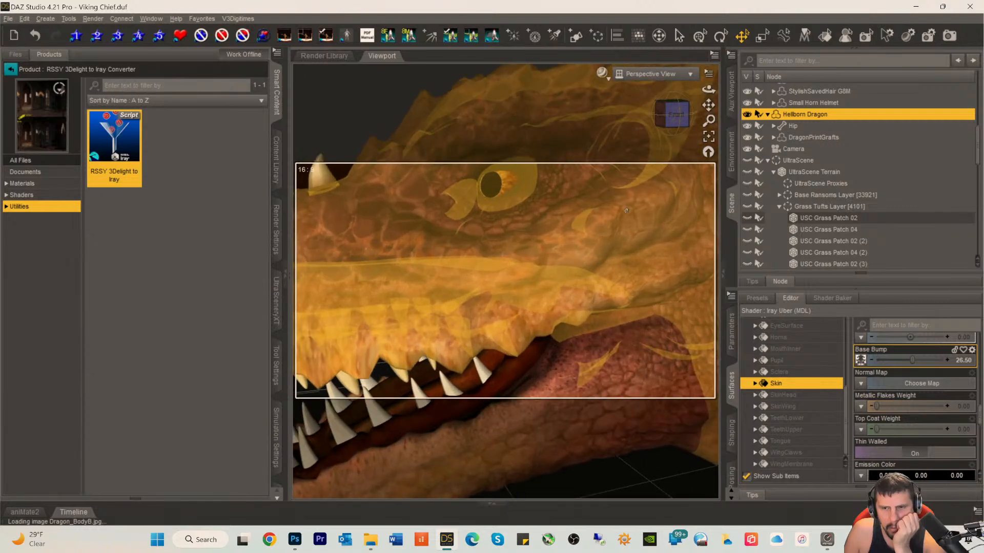
pyautogui.moveTo(708, 106); pyautogui.dragTo(779, 145)
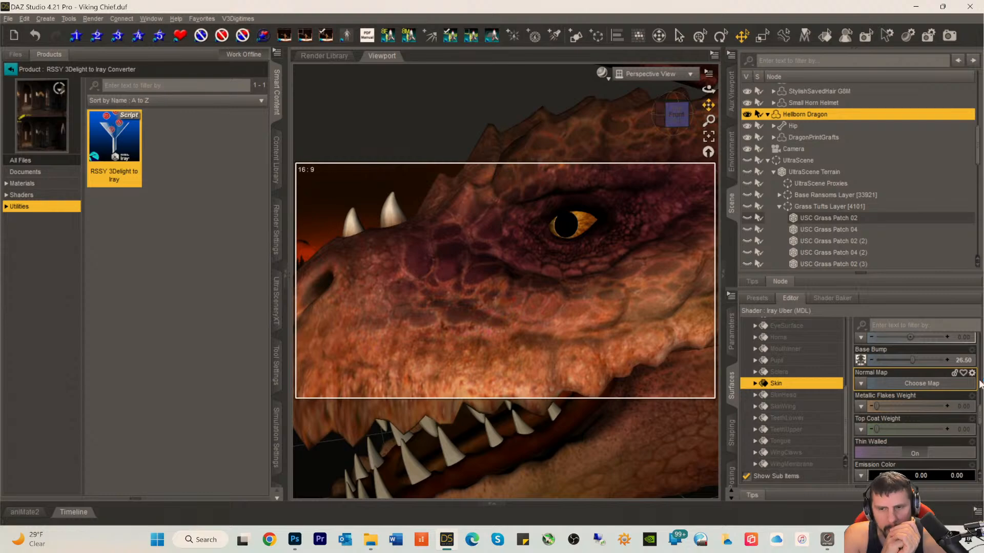
pyautogui.hotkey('ctrl', '0')
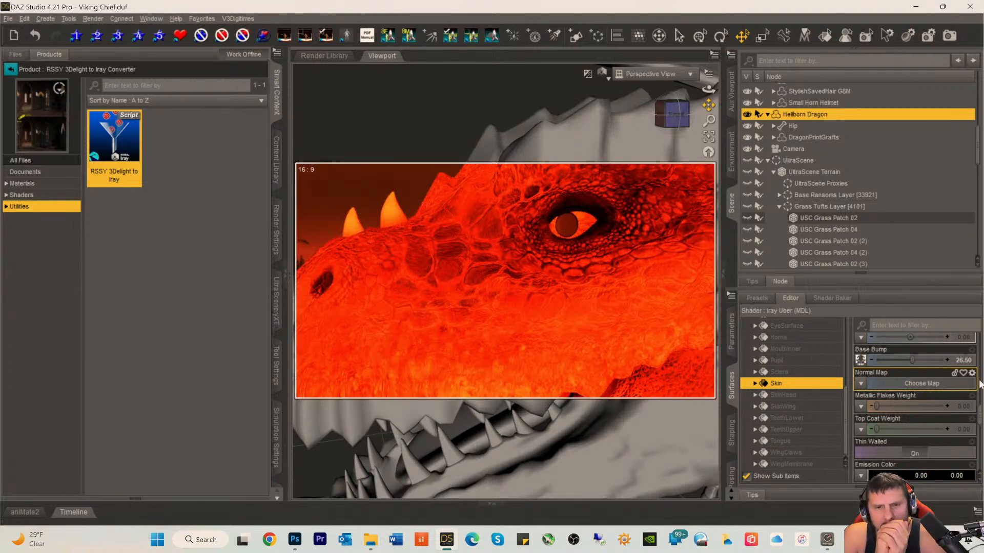
pyautogui.scroll(1, 979, 384)
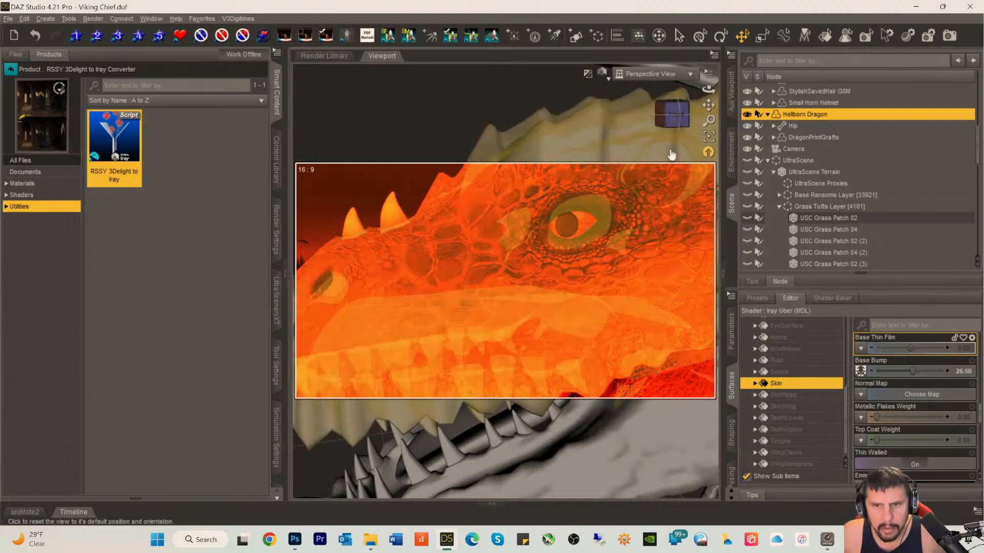
pyautogui.moveTo(708, 105); pyautogui.dragTo(615, 116)
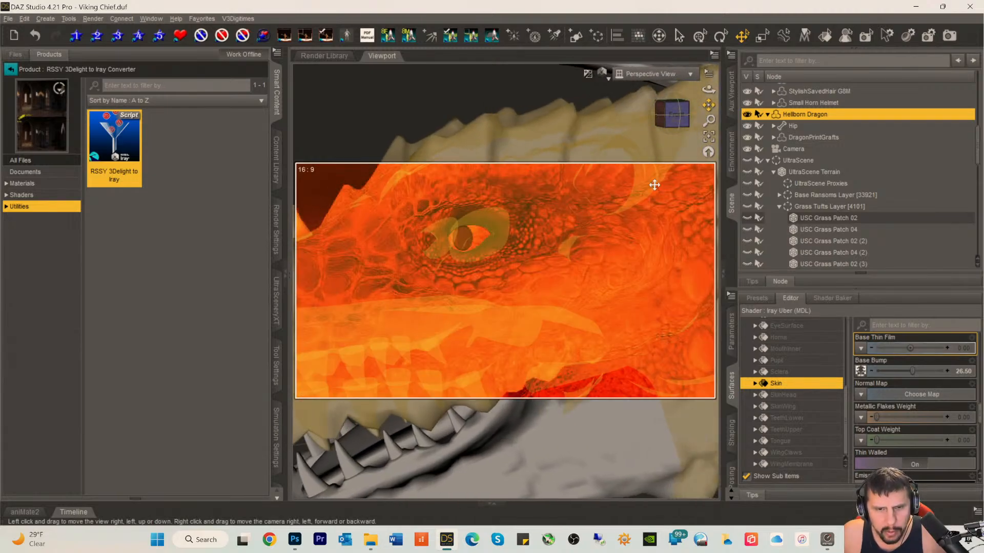
pyautogui.scroll(2, 610, 262)
pyautogui.scroll(3, 609, 261)
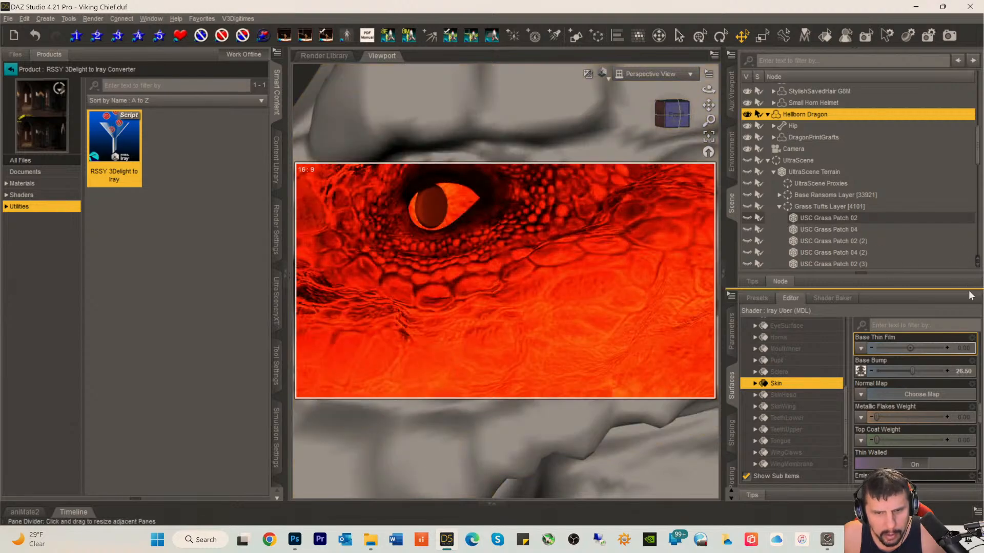
# - Raise the dragon's Base Bump to 39.32 on the Skin surface and 41.03 on the SkinHead surface
pyautogui.moveTo(913, 375)
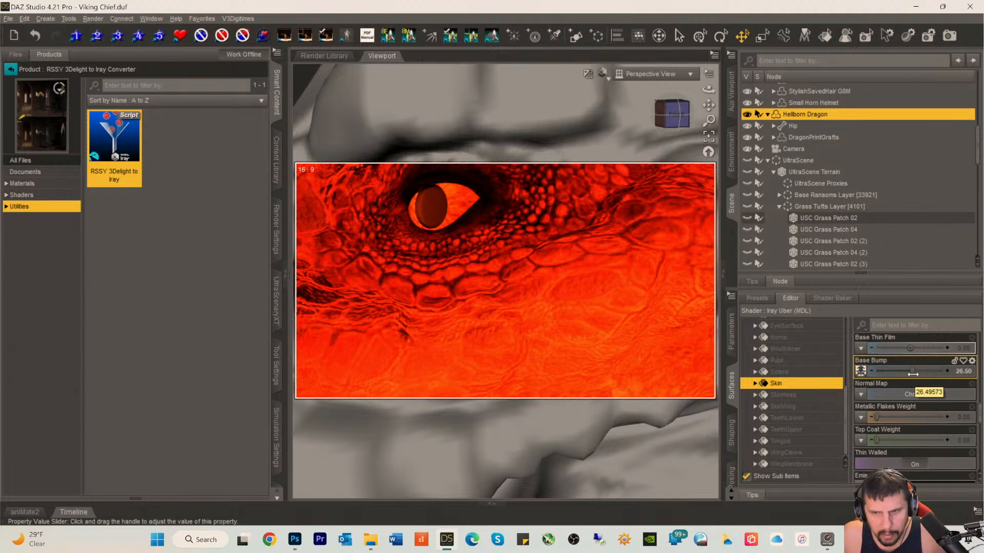
pyautogui.moveTo(914, 374); pyautogui.dragTo(928, 373)
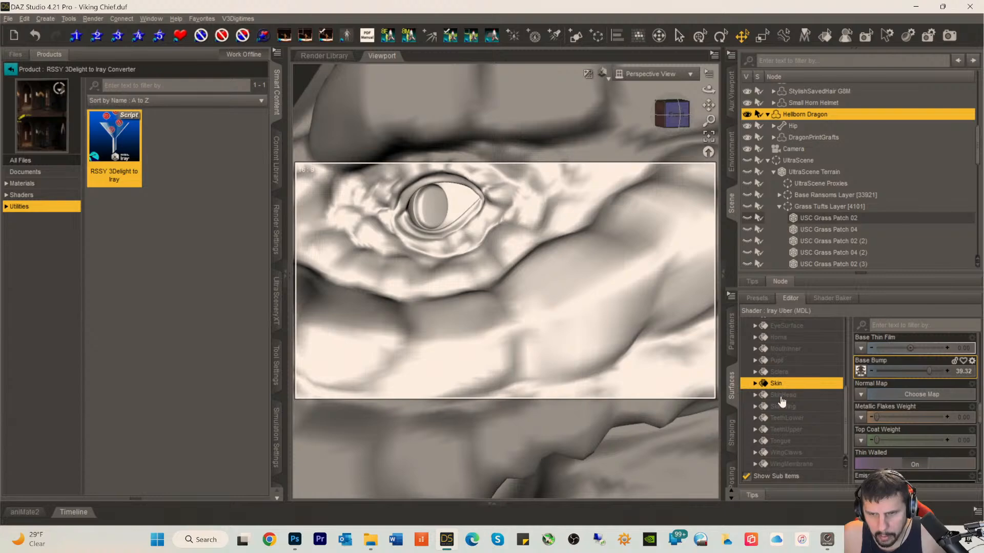
pyautogui.click(782, 397)
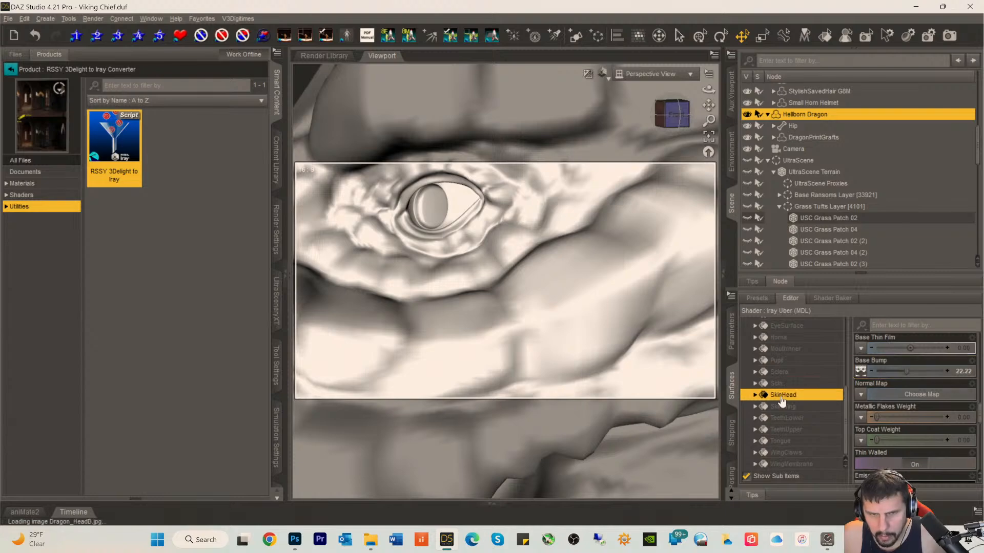
pyautogui.moveTo(904, 374); pyautogui.dragTo(930, 369)
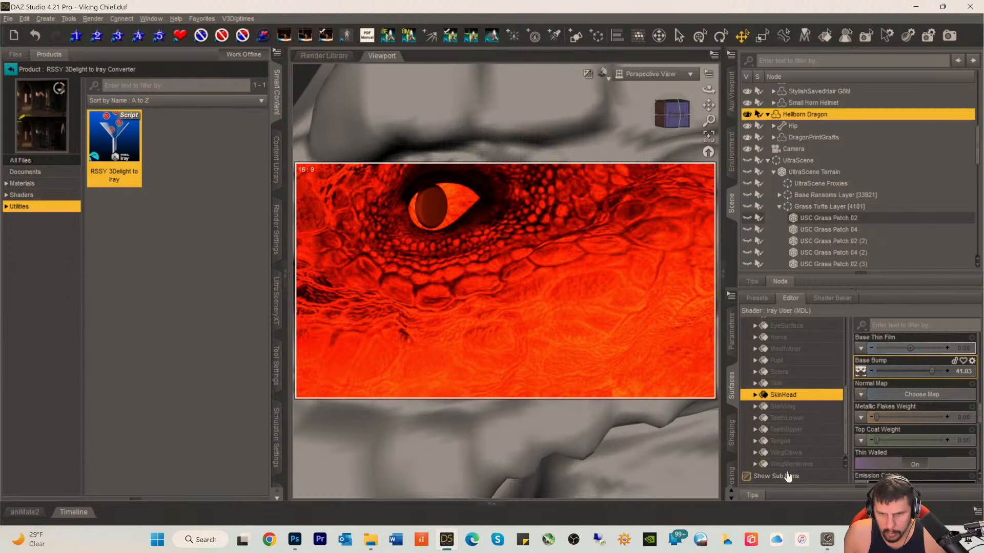
# - Set the Base Bump to 50.00 on both the SkinHead and the Skin surfaces of the dragon
pyautogui.scroll(2, 777, 450)
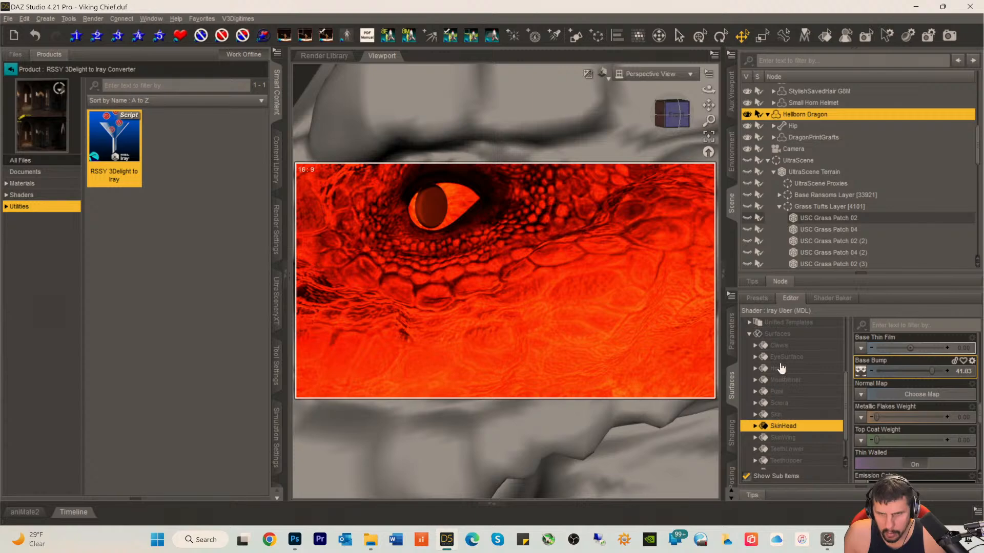
pyautogui.scroll(2, 782, 378)
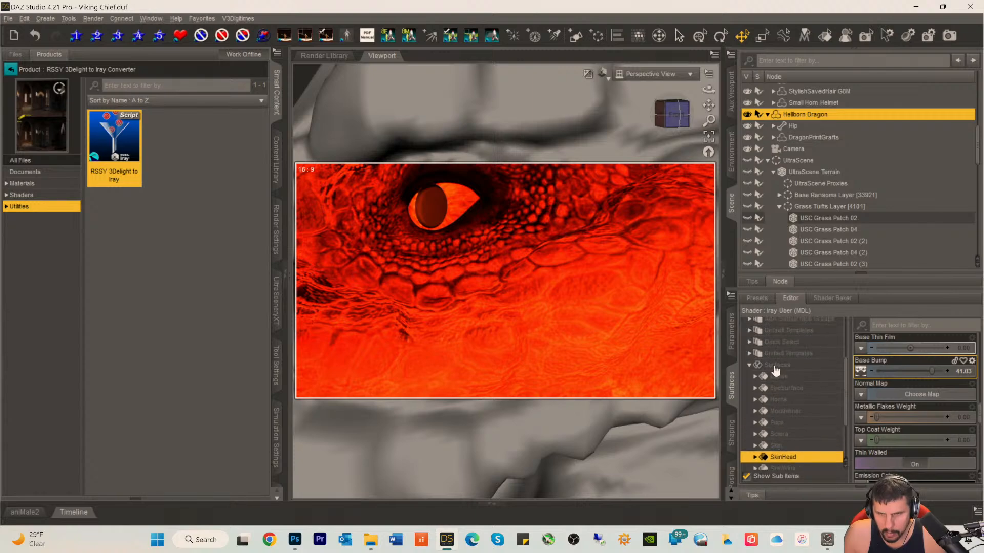
pyautogui.scroll(3, 782, 374)
pyautogui.scroll(-3, 794, 385)
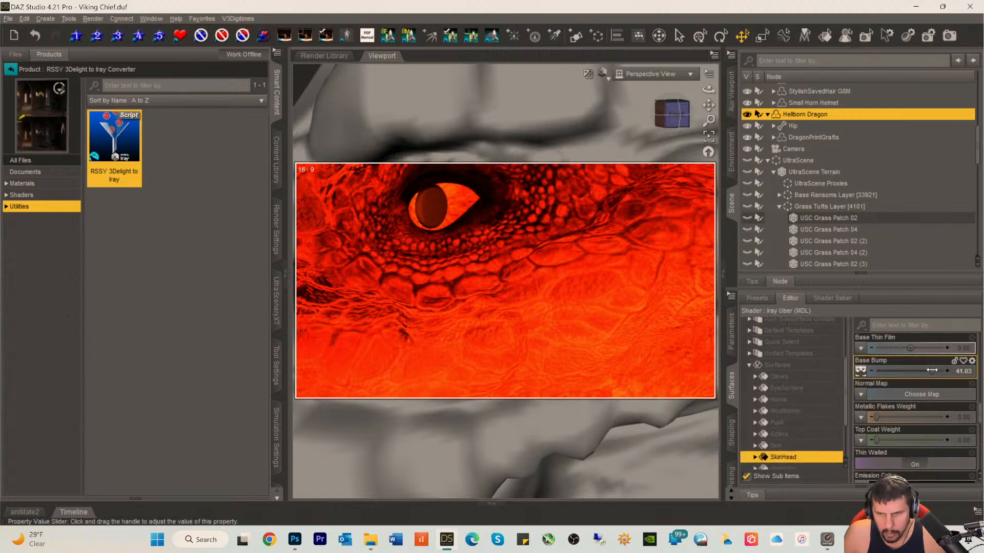
pyautogui.moveTo(932, 370); pyautogui.dragTo(939, 371)
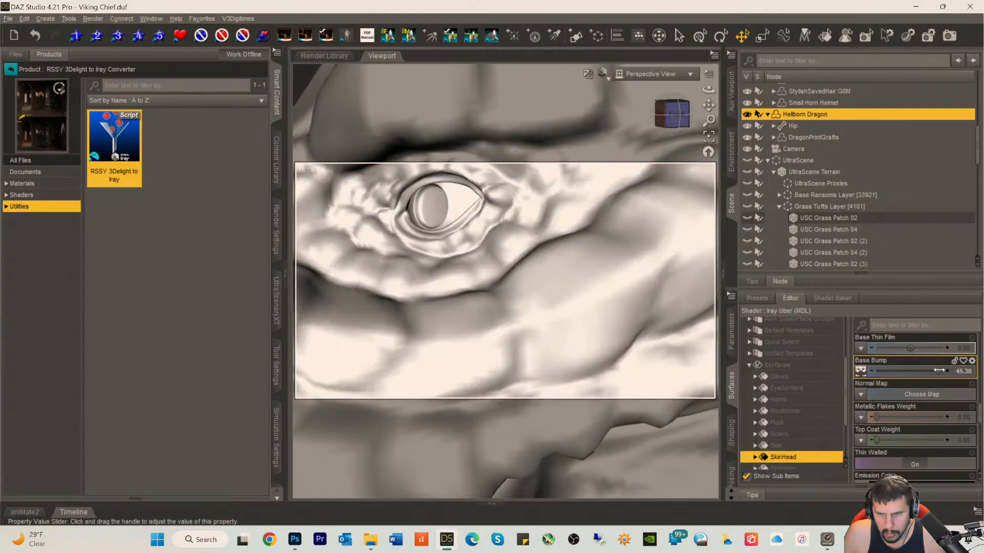
pyautogui.click(944, 372)
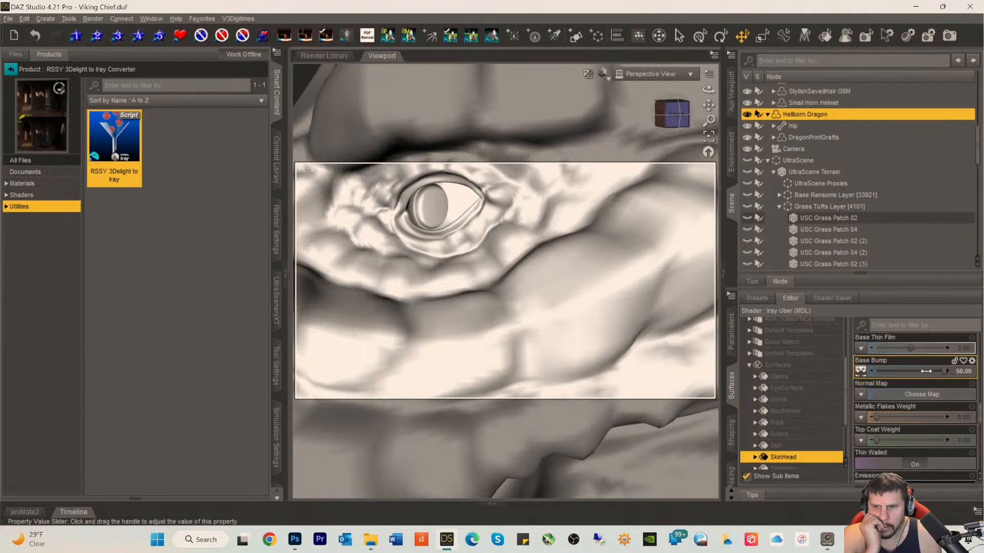
pyautogui.moveTo(927, 377)
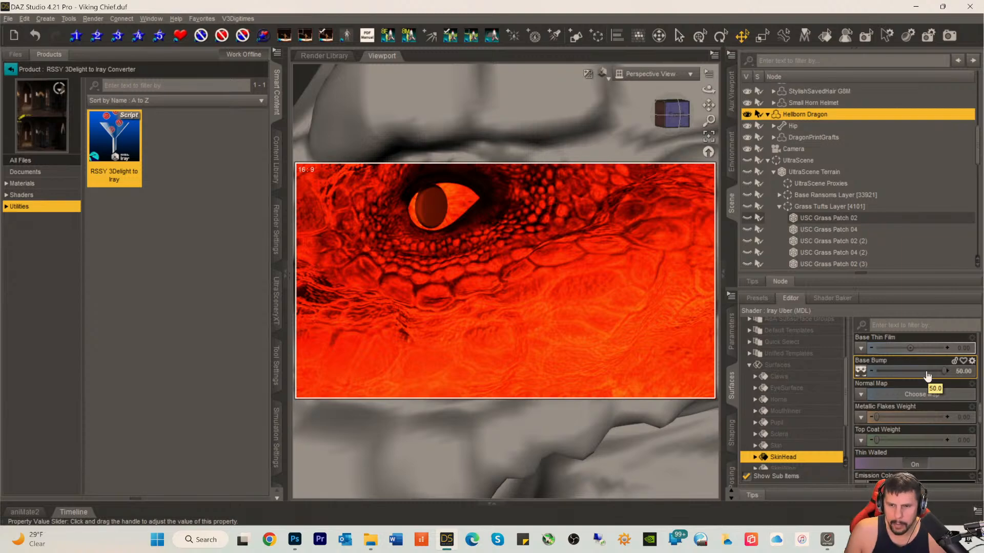
pyautogui.scroll(-2, 804, 439)
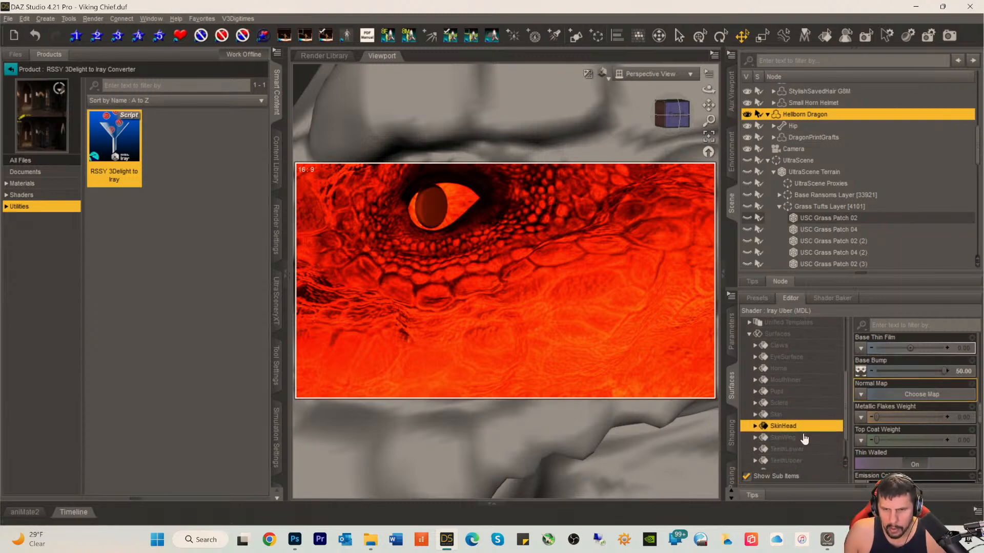
pyautogui.click(780, 415)
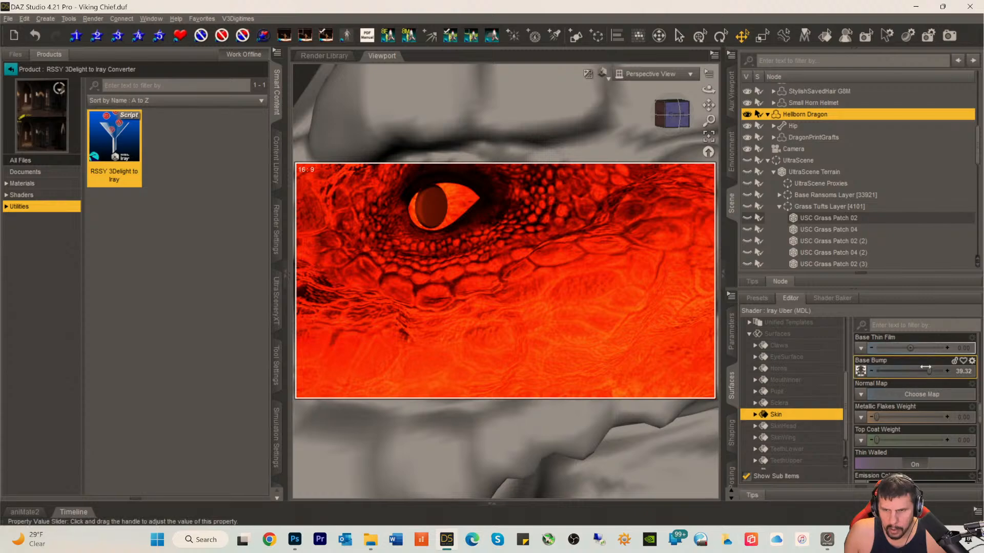
pyautogui.moveTo(925, 367); pyautogui.dragTo(938, 372)
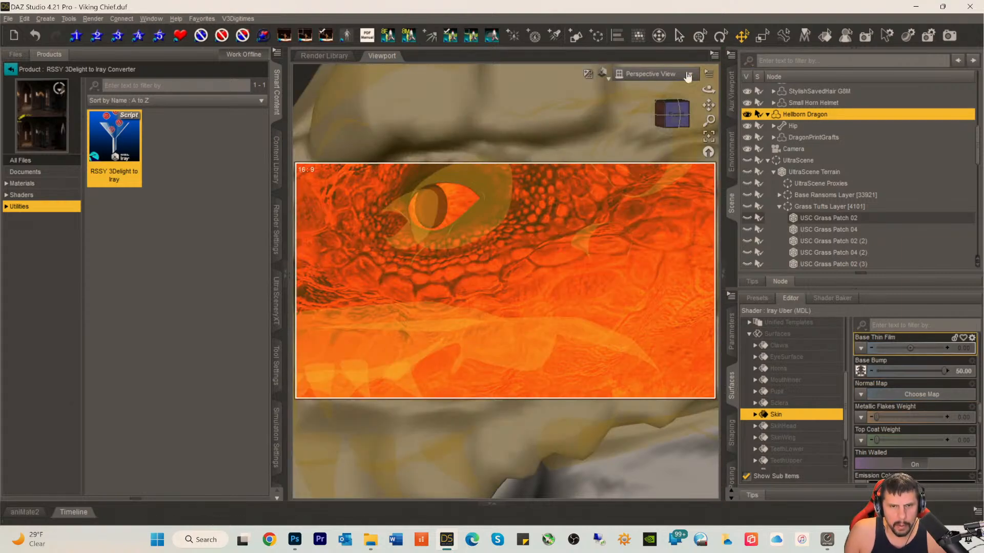
# - Look through the scene's Camera again and save the Viking Chief scene
pyautogui.click(647, 77)
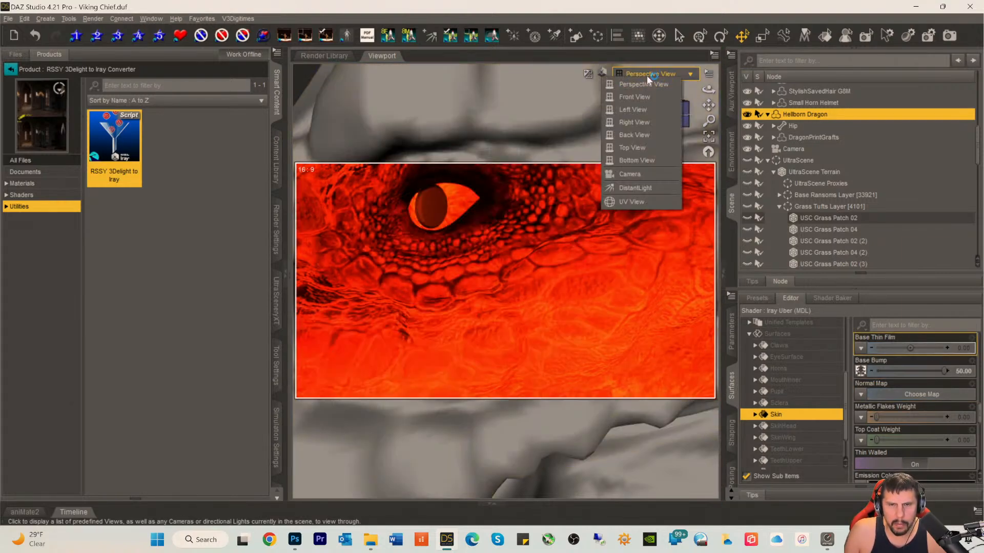
pyautogui.click(647, 171)
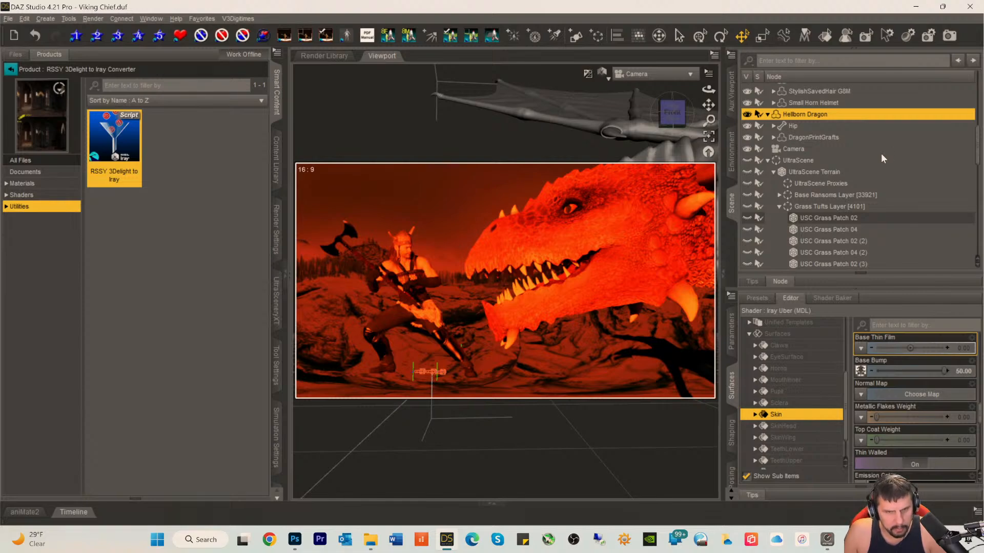
pyautogui.hotkey('ctrl', 's')
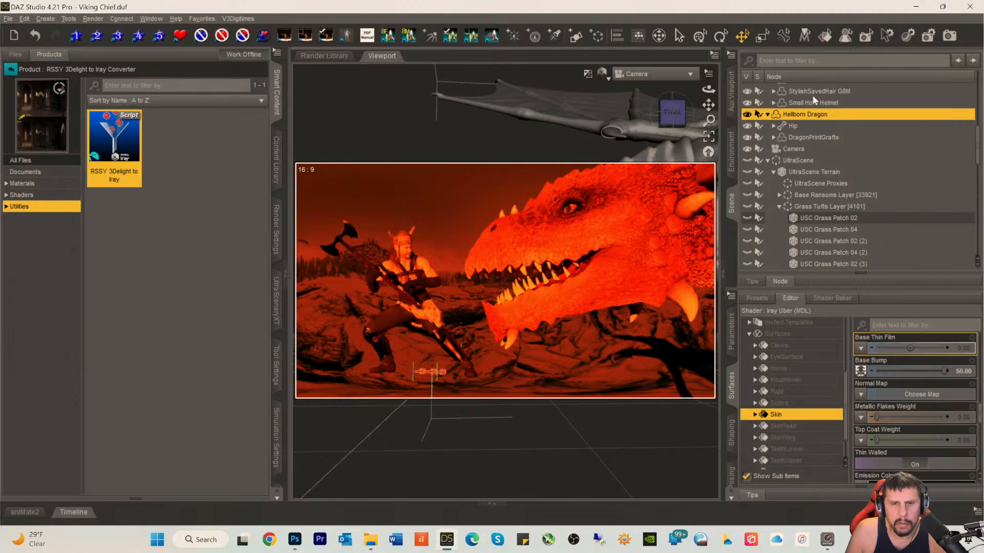
# - Select the Tyr figure, search the figure products for "tyr" and open E3D Tyr HD for Genesis 8.1 Male
pyautogui.scroll(4, 810, 122)
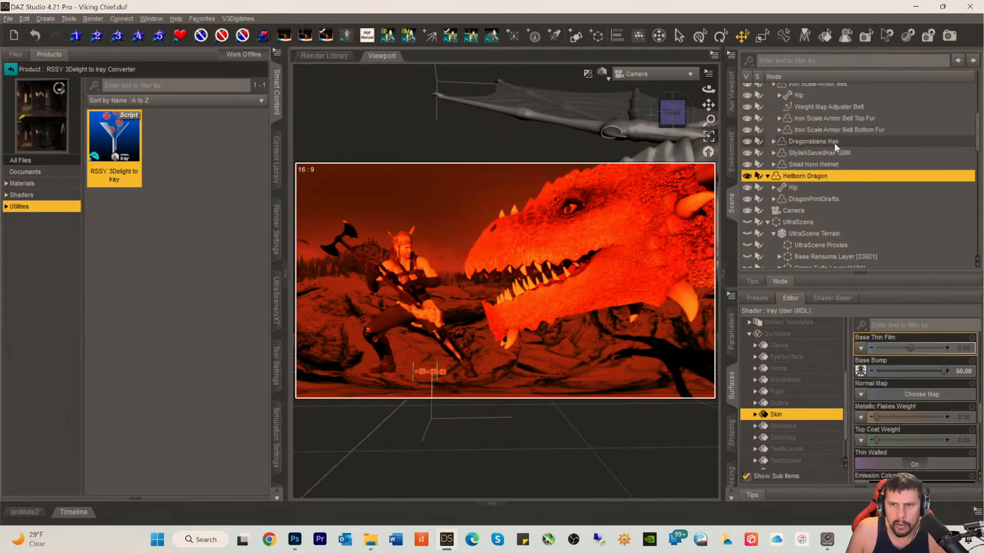
pyautogui.scroll(4, 829, 143)
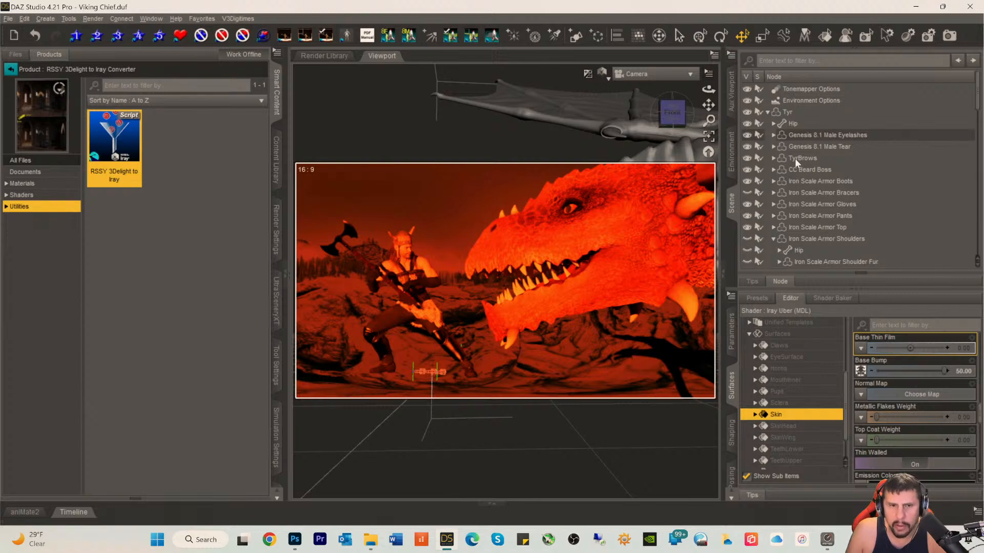
pyautogui.click(787, 115)
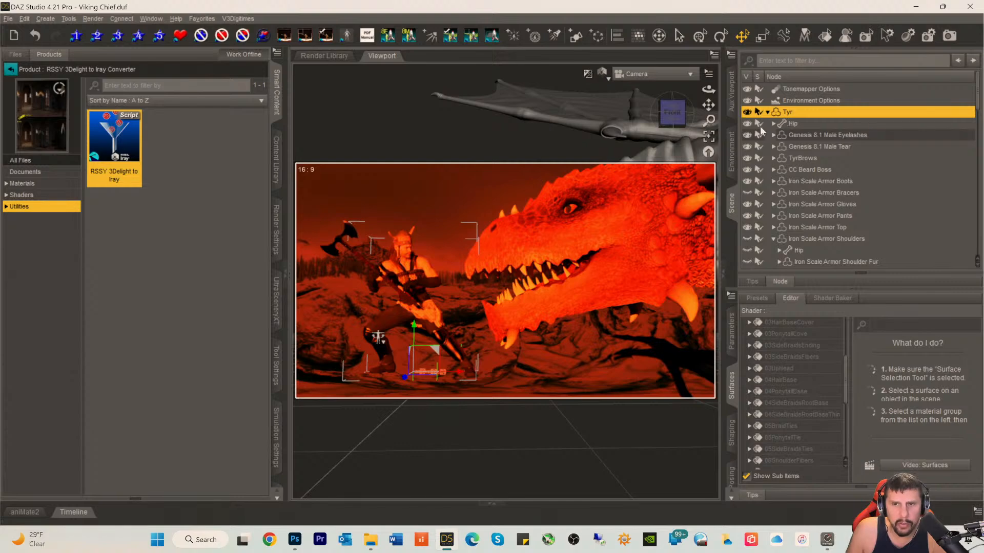
pyautogui.click(10, 72)
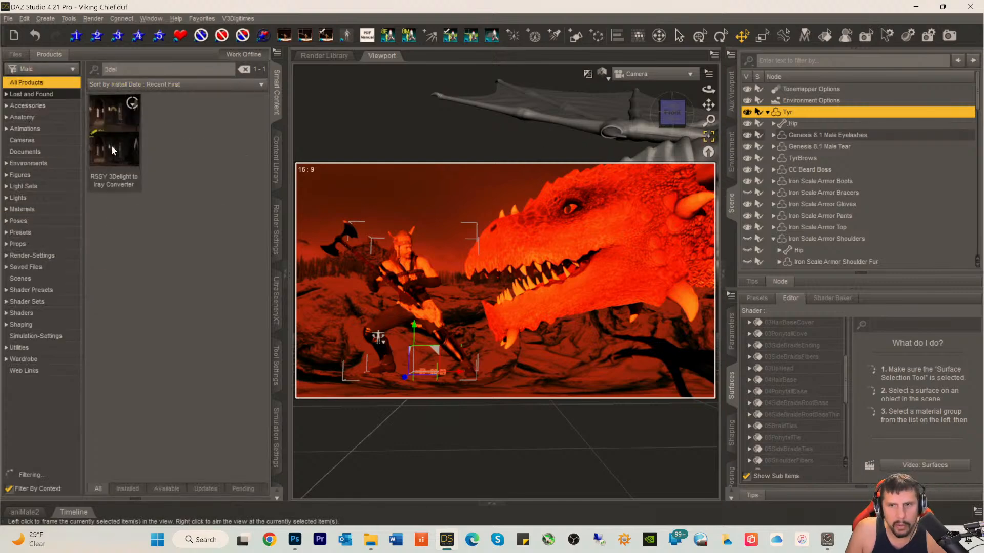
pyautogui.click(23, 175)
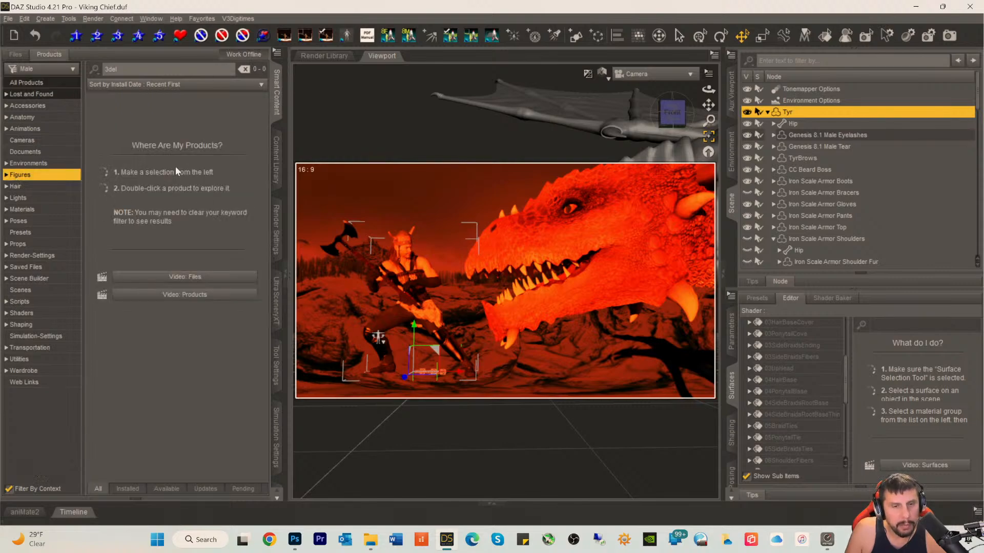
pyautogui.click(7, 175)
pyautogui.doubleClick(111, 68)
pyautogui.press('BackSpace')
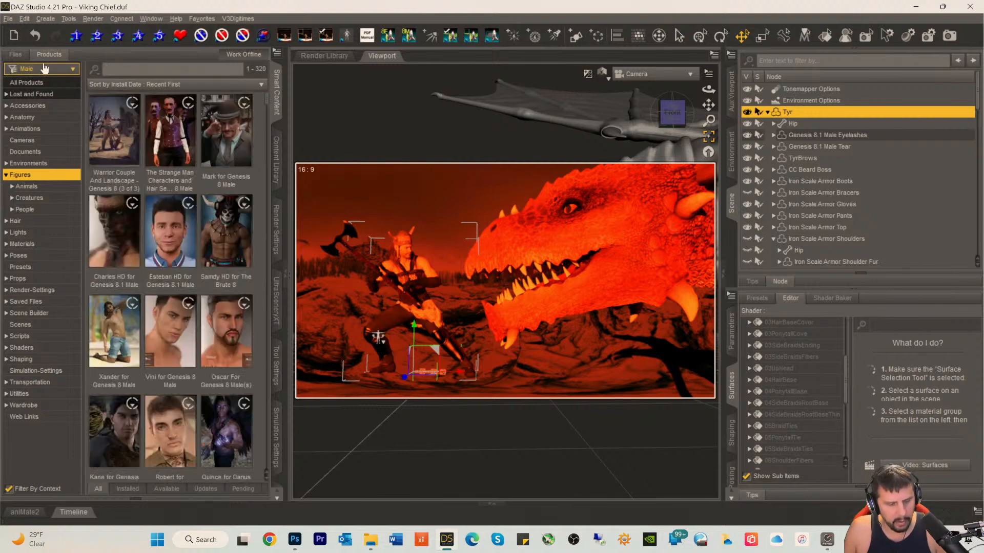
pyautogui.write('tyr')
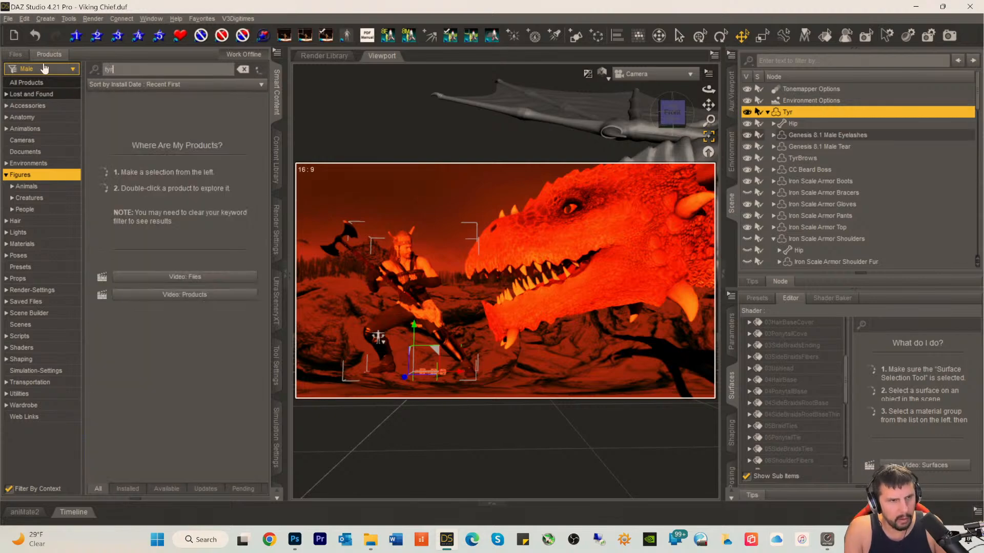
pyautogui.click(100, 124)
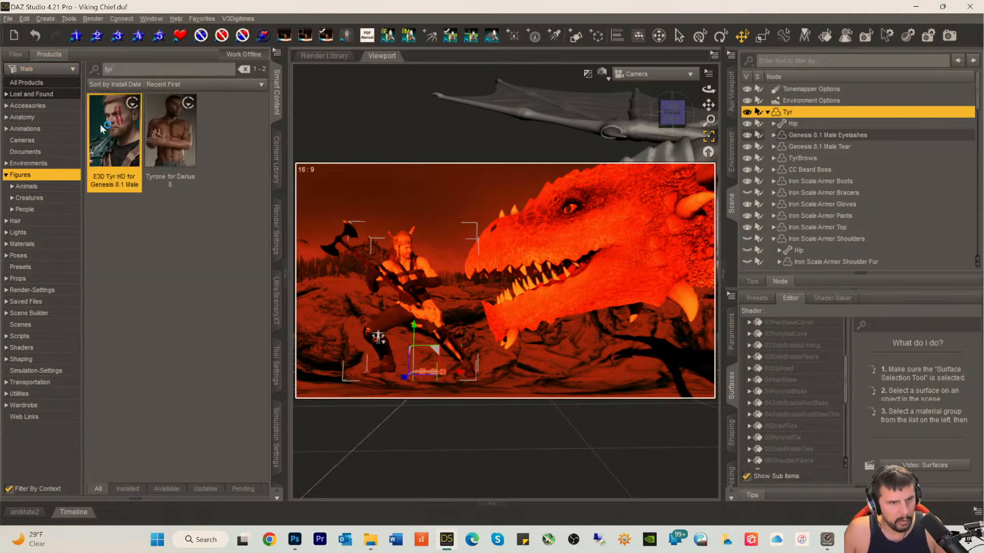
pyautogui.doubleClick(100, 124)
# - Apply the Tyr ALL MAT and Tyr Warpaint Apply material presets to the Tyr figure
pyautogui.click(22, 195)
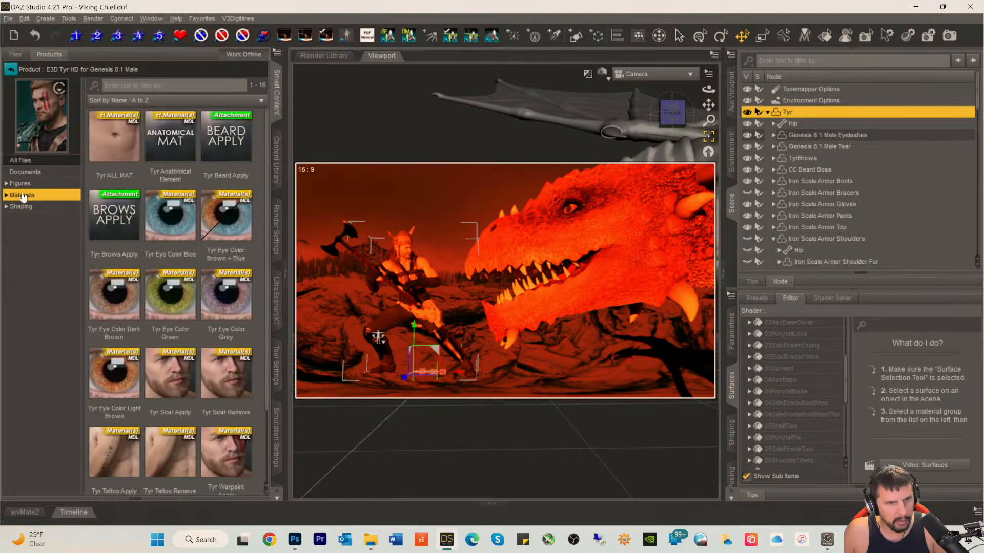
pyautogui.moveTo(109, 153)
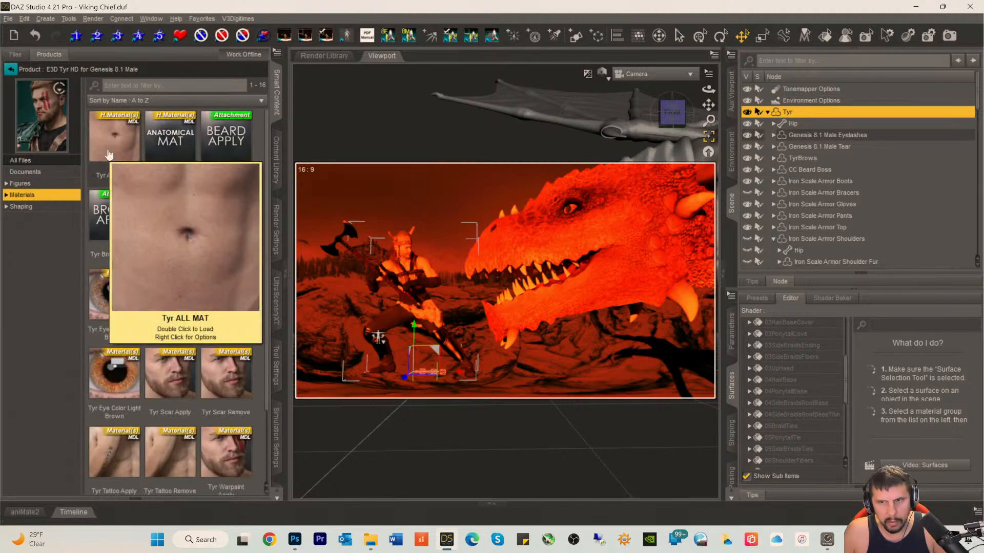
pyautogui.doubleClick(109, 149)
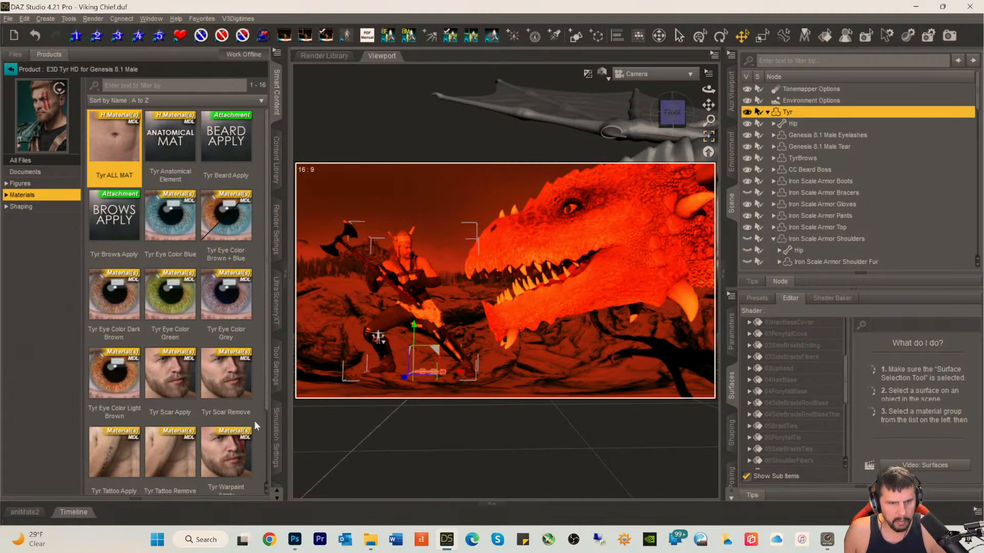
pyautogui.scroll(-2, 231, 405)
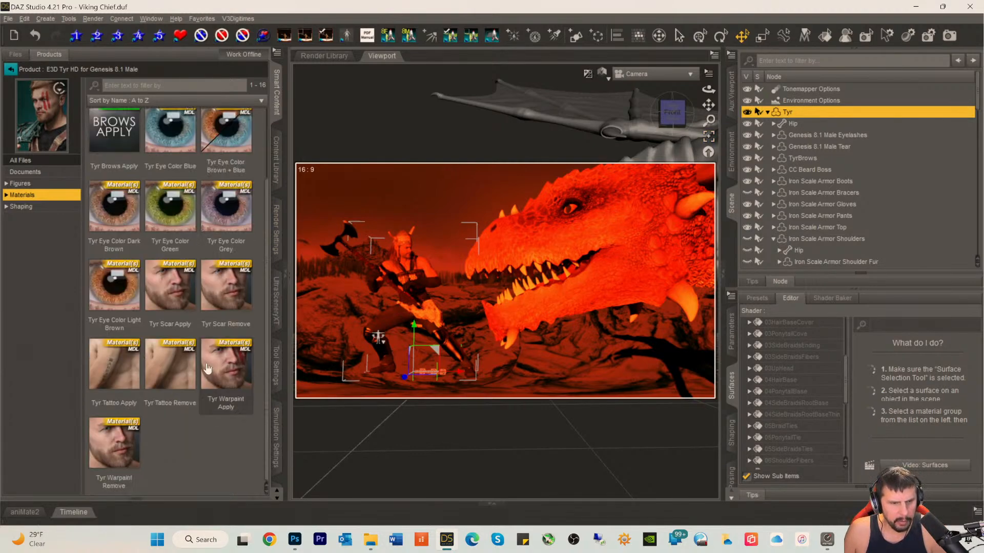
pyautogui.doubleClick(221, 371)
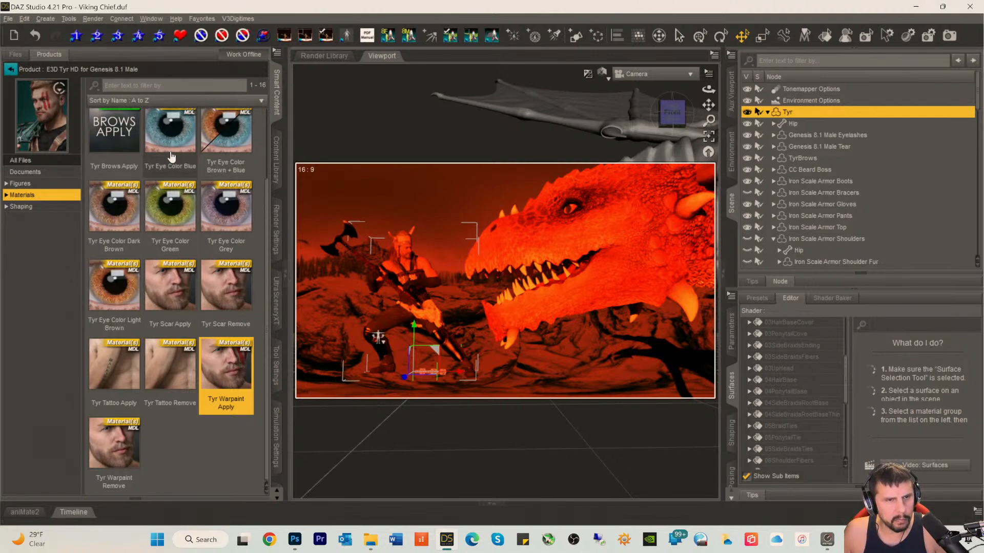
# - Select the UltraScene group in the scene and make it visible with its terrain and grass layers
pyautogui.scroll(2, 171, 154)
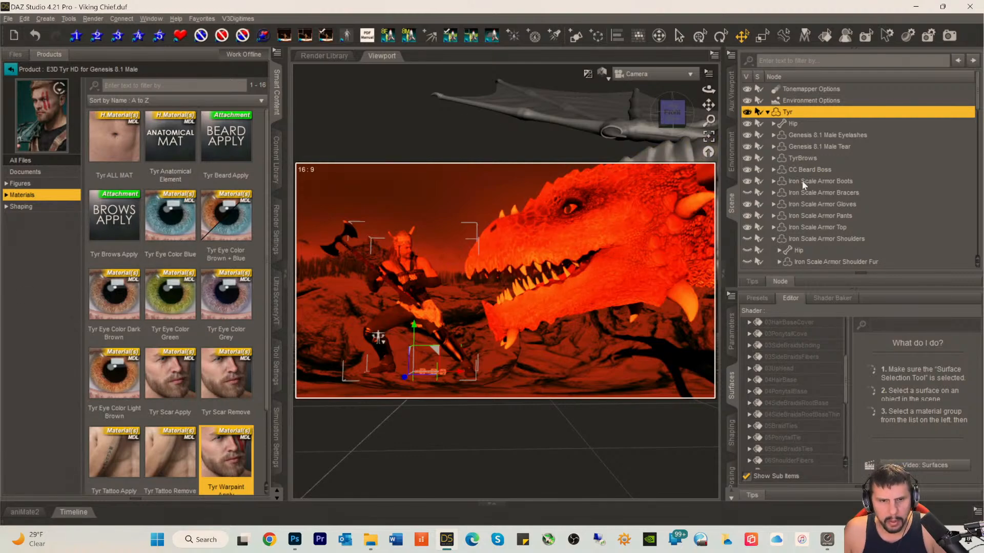
pyautogui.scroll(-3, 802, 185)
pyautogui.scroll(-5, 801, 199)
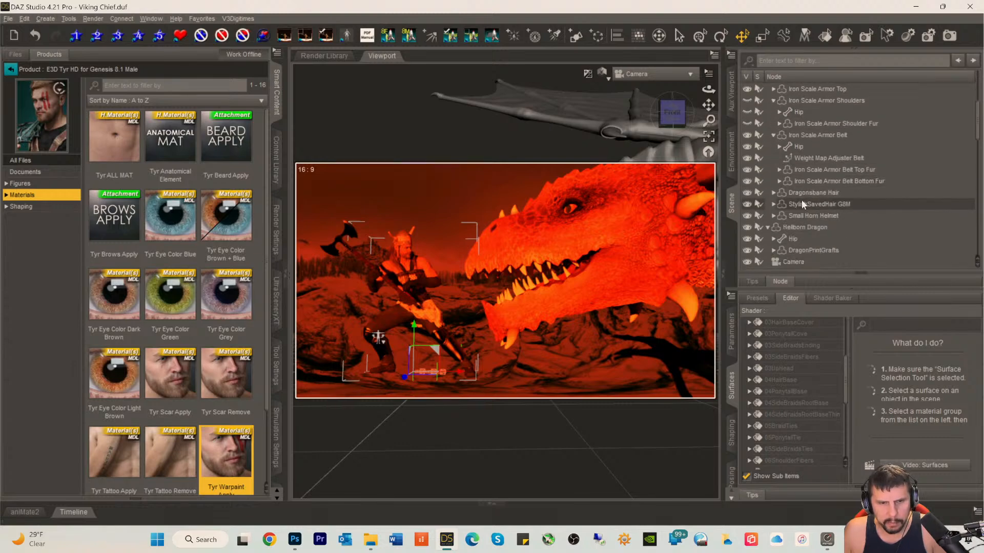
pyautogui.scroll(-2, 801, 199)
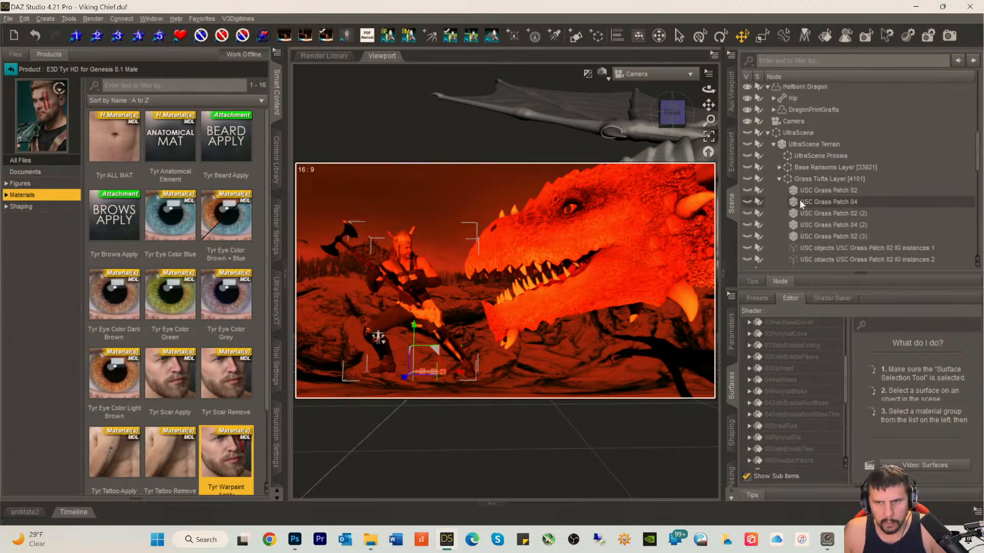
pyautogui.click(786, 111)
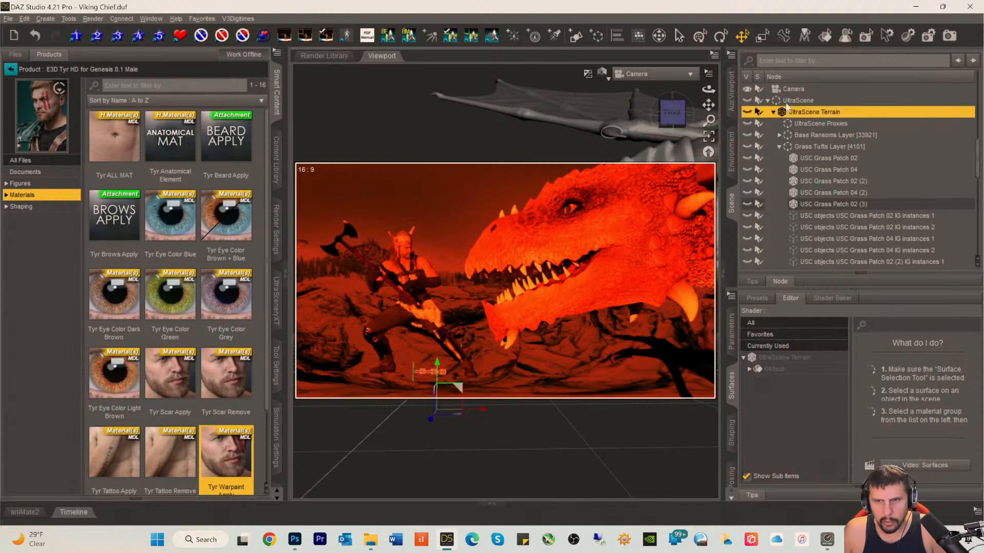
pyautogui.click(789, 101)
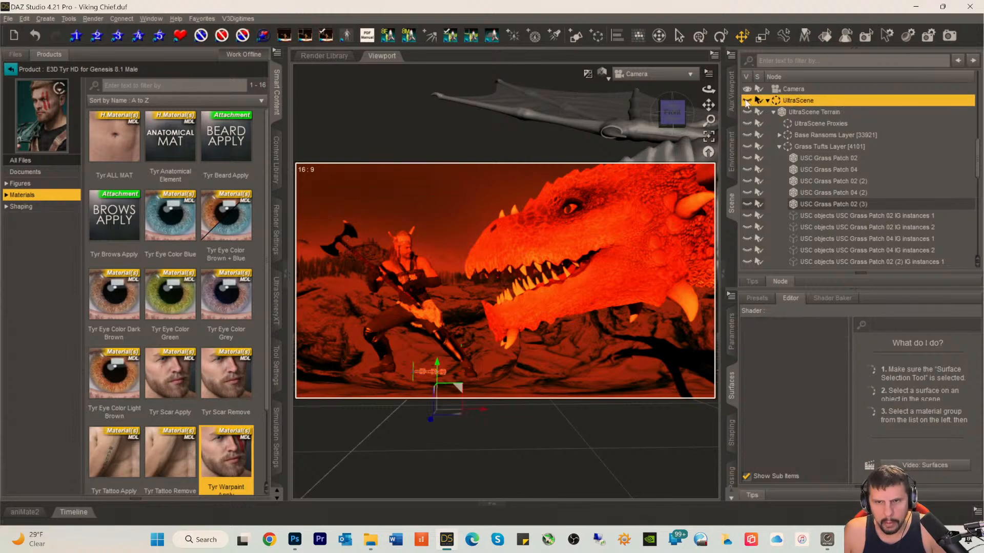
pyautogui.click(746, 102)
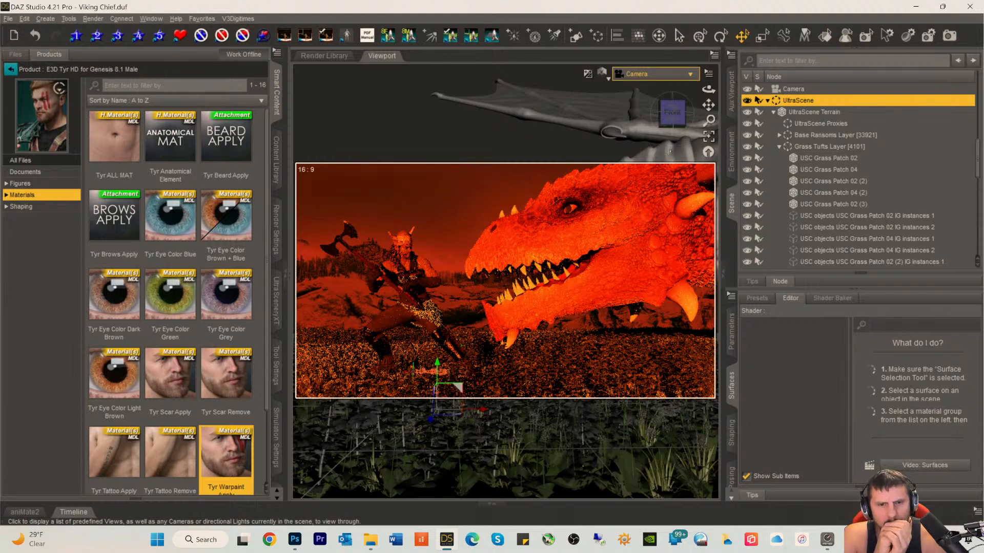
# - Save the Viking Chief scene, then render it from the Camera and bring the in-progress render into view
pyautogui.hotkey('ctrl', 's')
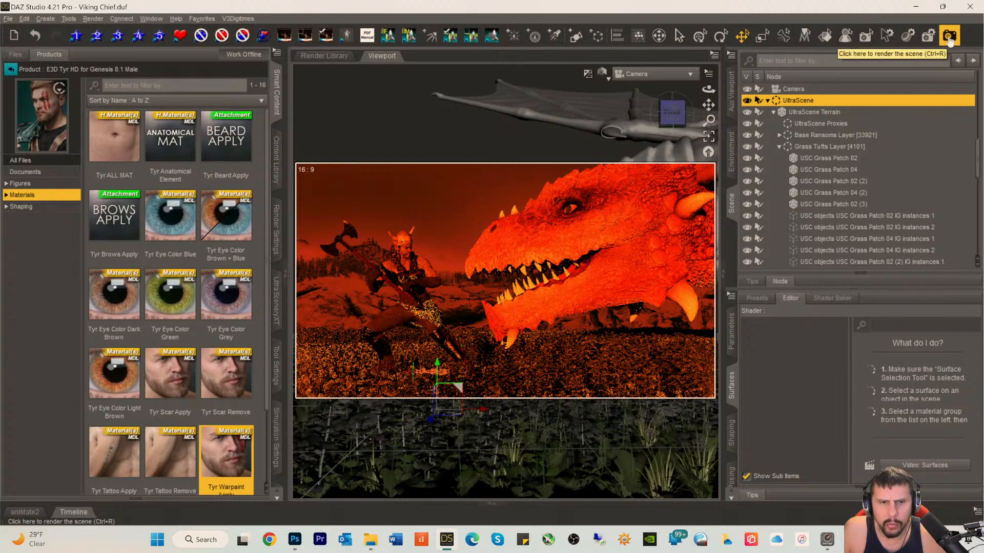
pyautogui.click(949, 40)
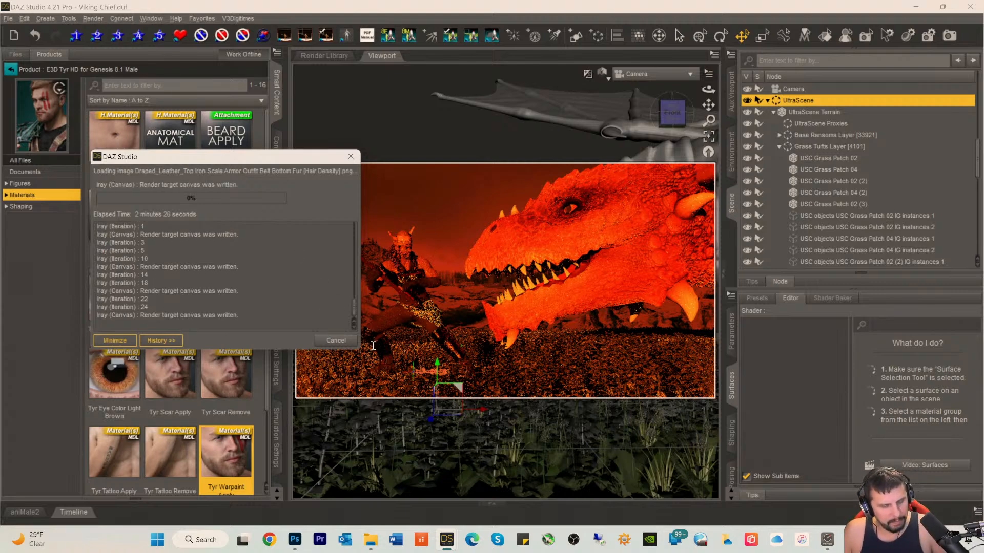
pyautogui.hotkey('alt', 'Tab')
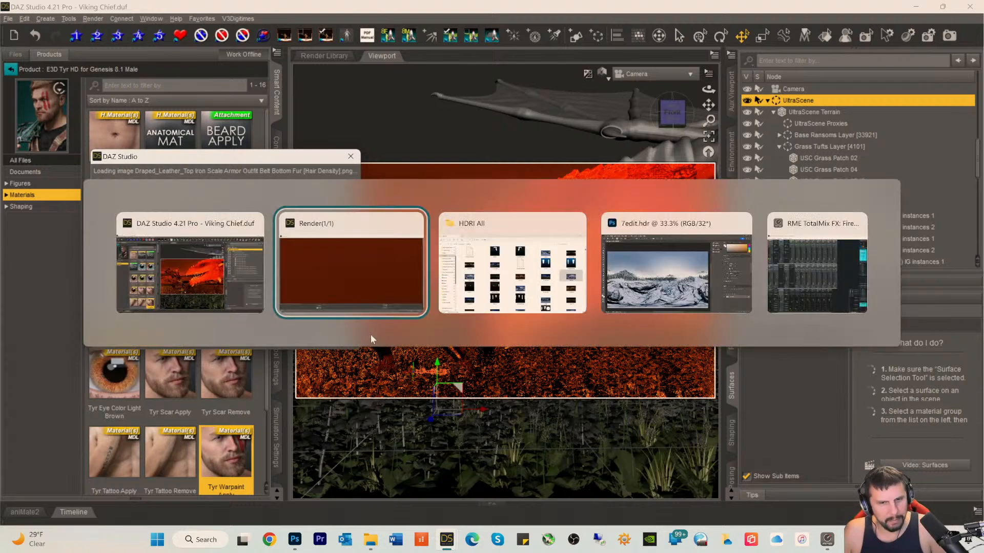
pyautogui.click(384, 308)
# - Examine the dragon's brow, eye and snout in the render for bump and scale detail
pyautogui.moveTo(174, 420); pyautogui.dragTo(613, 419)
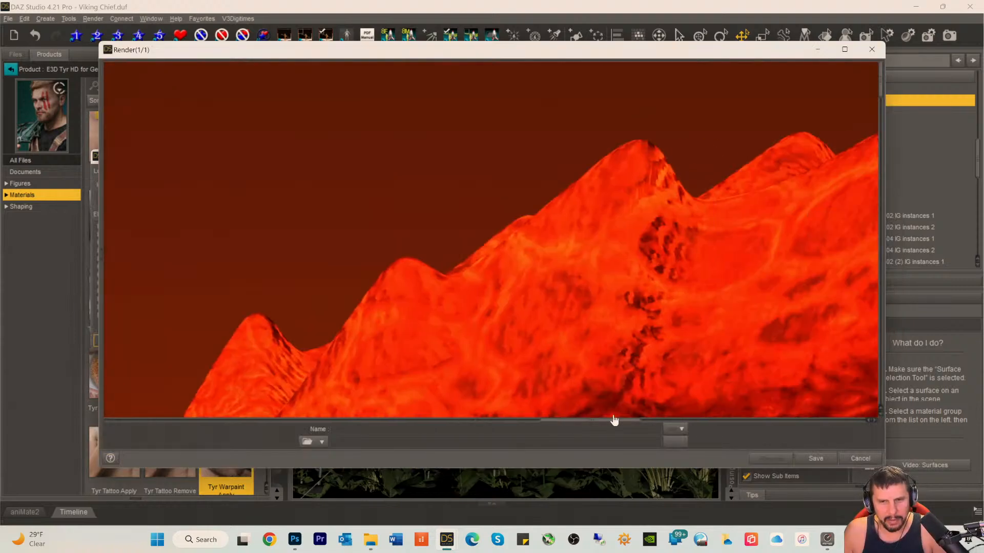
pyautogui.scroll(-10, 619, 272)
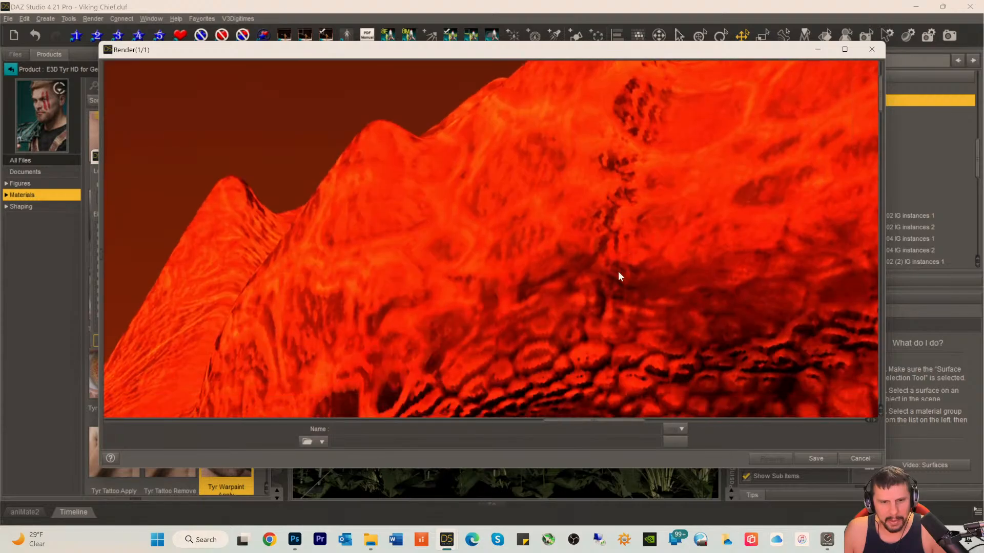
pyautogui.scroll(-8, 622, 276)
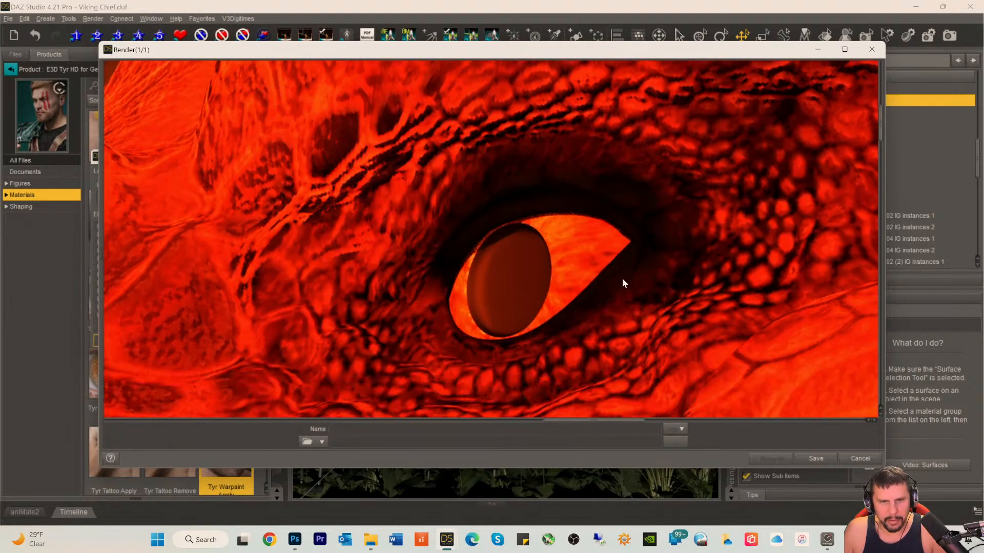
pyautogui.scroll(-8, 623, 284)
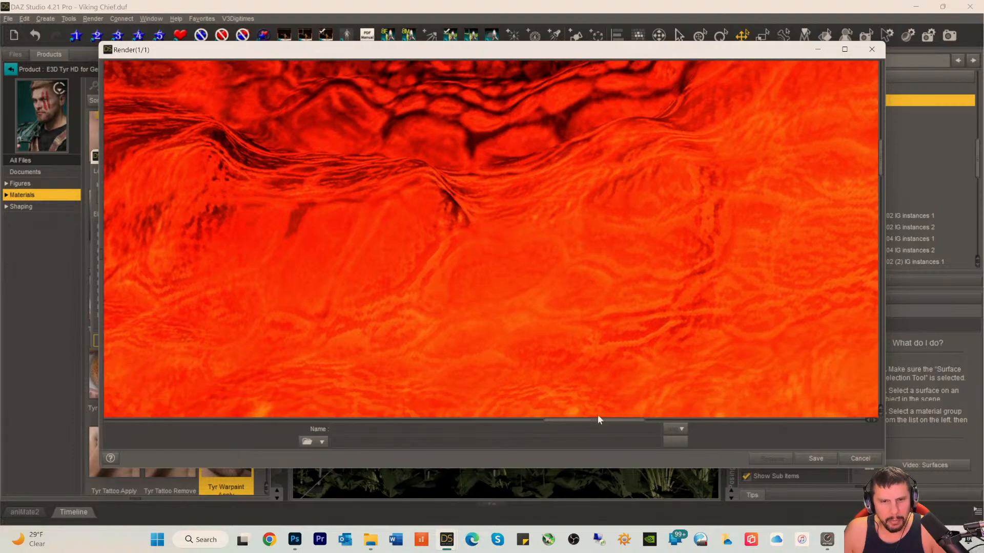
pyautogui.scroll(-2, 591, 420)
pyautogui.moveTo(591, 420); pyautogui.dragTo(531, 420)
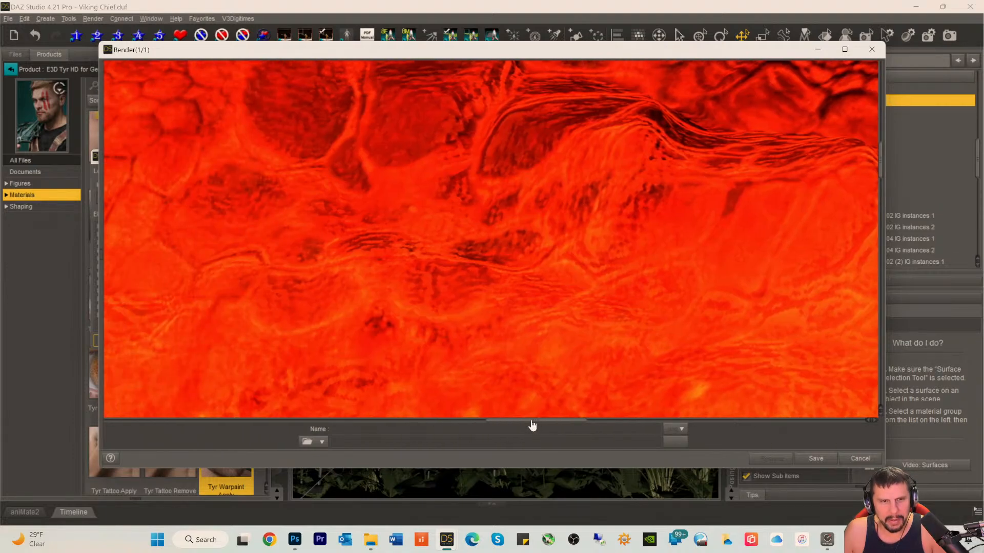
pyautogui.scroll(3, 539, 346)
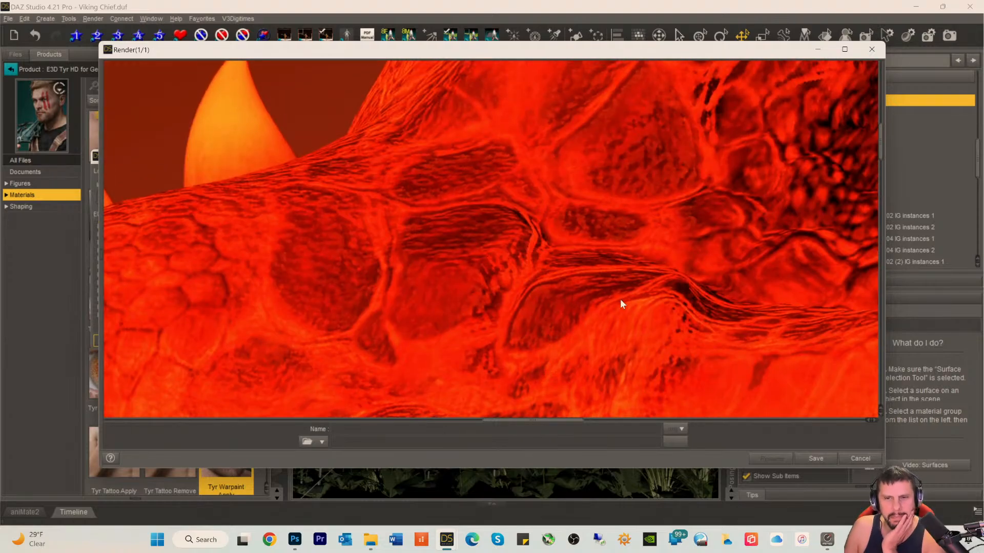
pyautogui.scroll(-3, 493, 246)
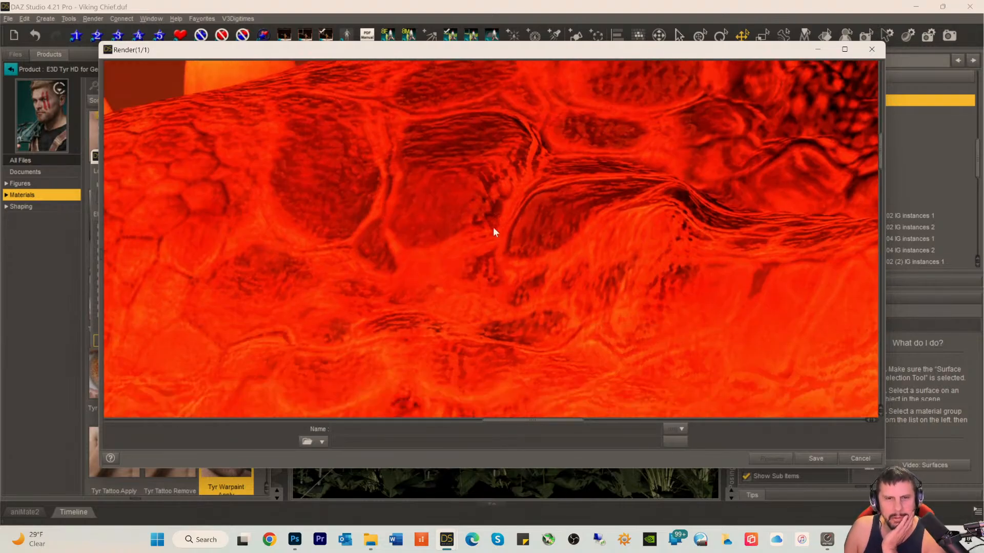
pyautogui.scroll(-4, 533, 288)
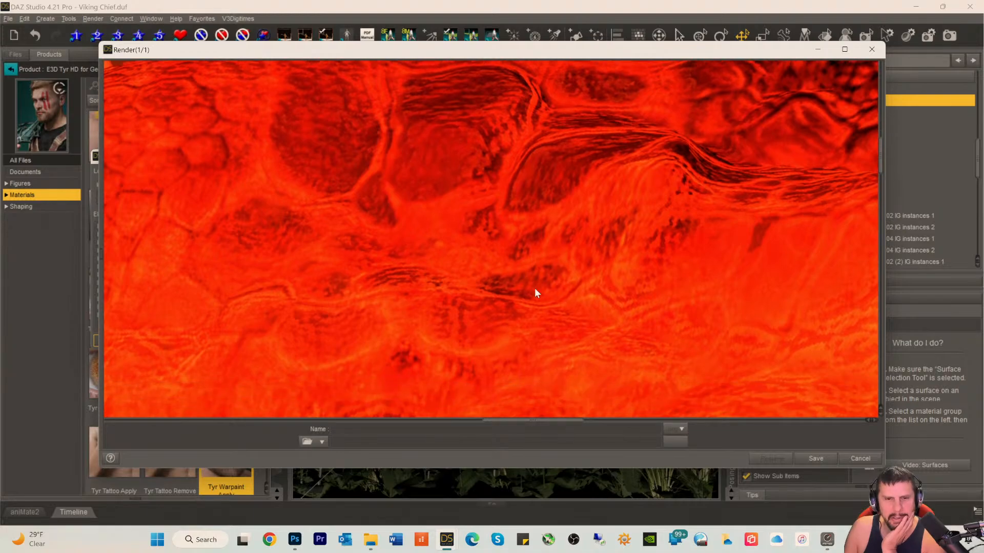
# - Inspect the dragon's upper lip, teeth and lower jaw in the render, along with the rocky landscape beside its mouth
pyautogui.scroll(-5, 555, 338)
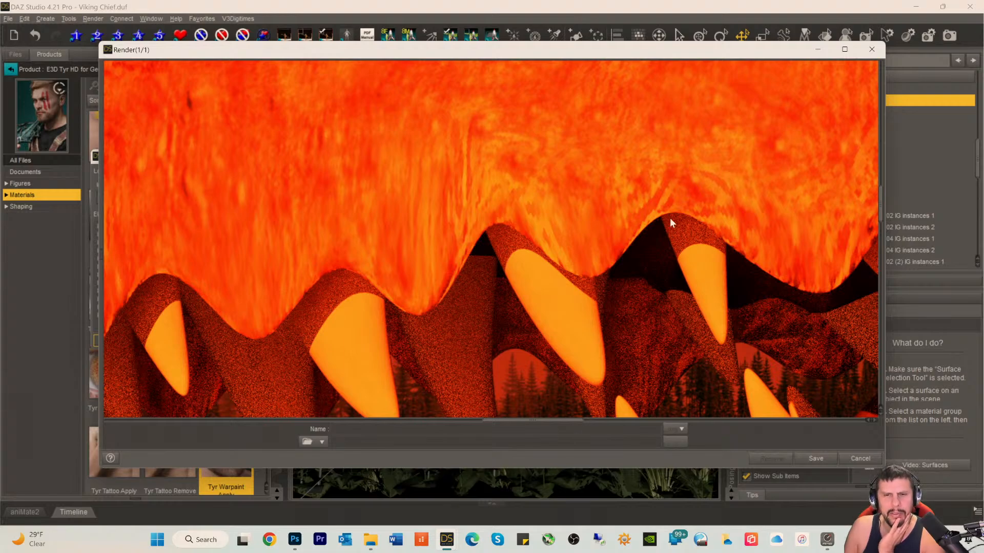
pyautogui.scroll(1, 600, 252)
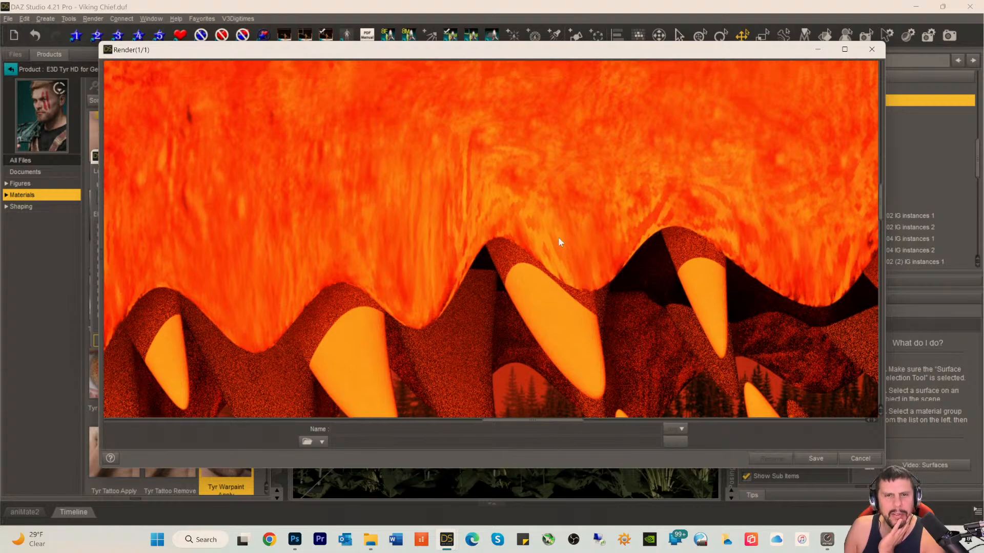
pyautogui.scroll(4, 523, 210)
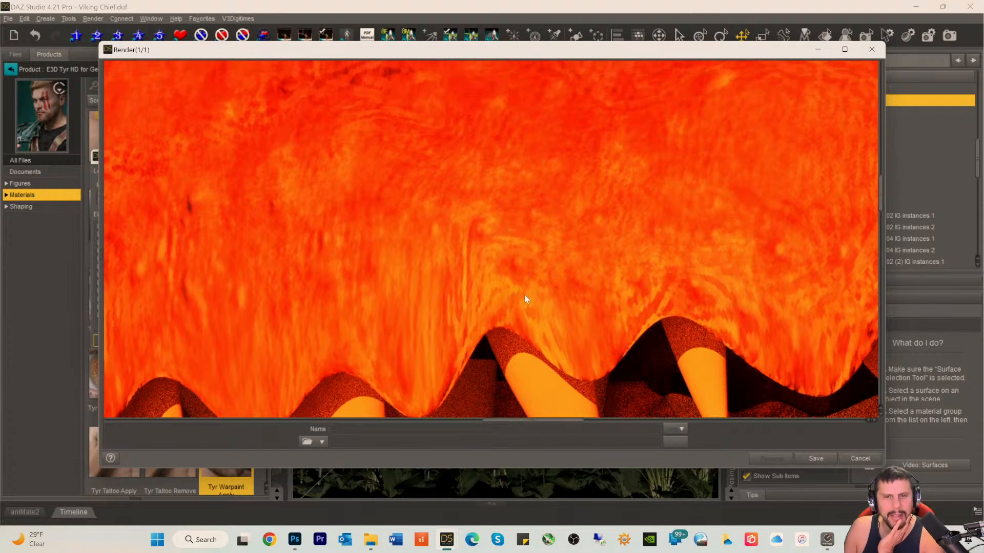
pyautogui.scroll(2, 595, 305)
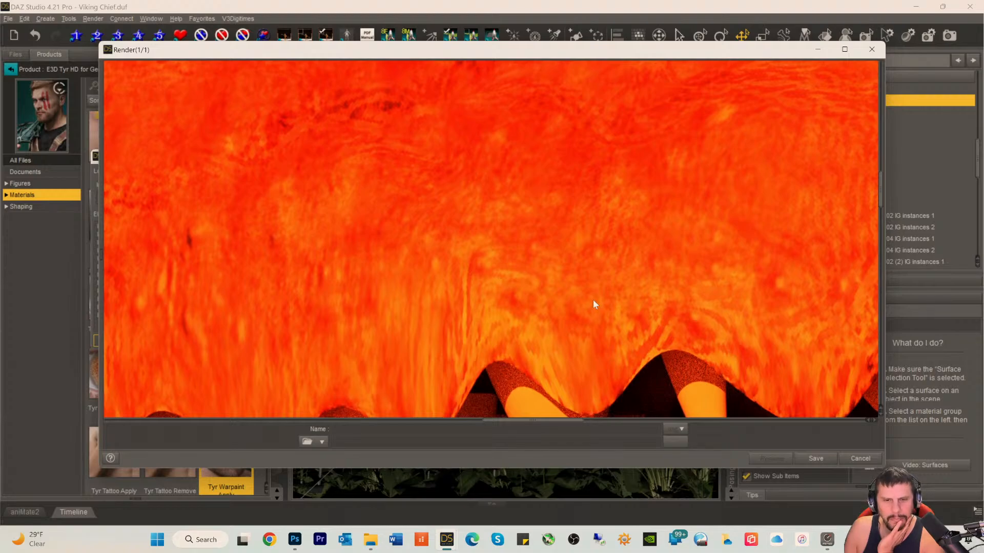
pyautogui.scroll(-10, 592, 300)
pyautogui.scroll(-8, 603, 300)
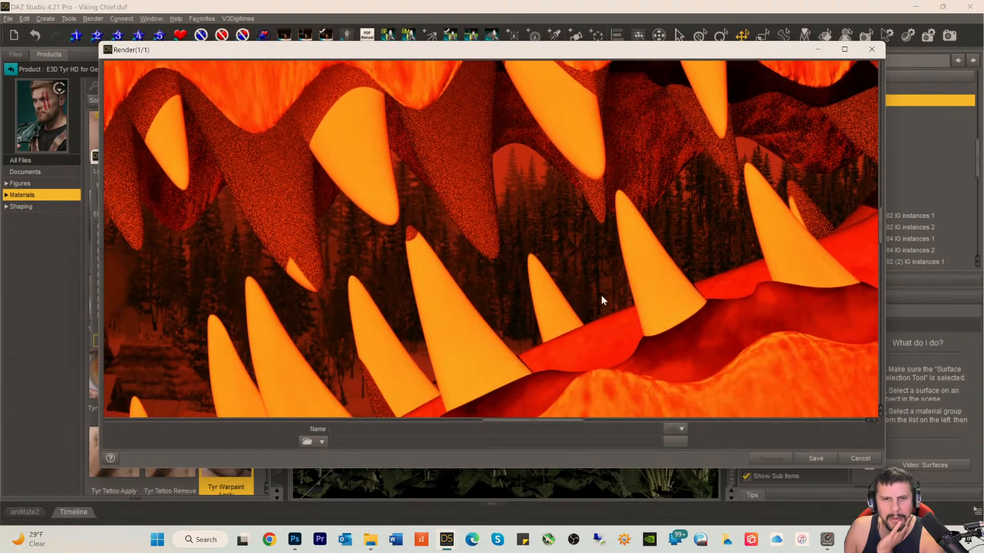
pyautogui.scroll(-10, 602, 298)
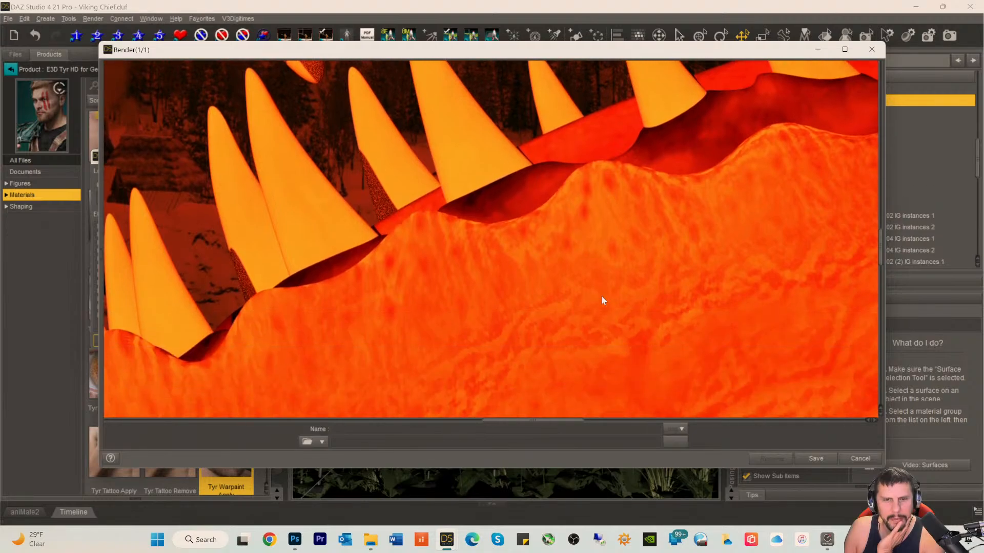
pyautogui.scroll(7, 601, 296)
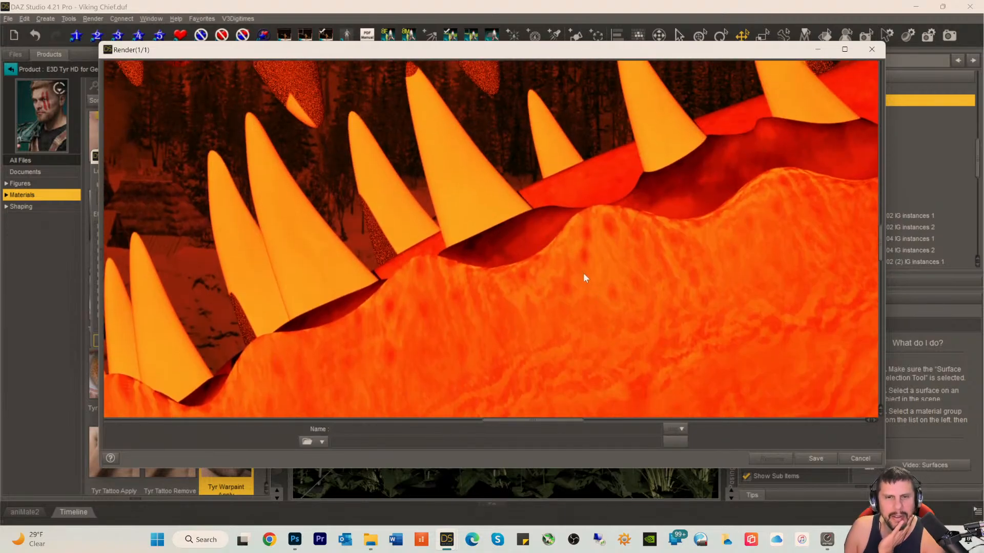
pyautogui.scroll(10, 462, 156)
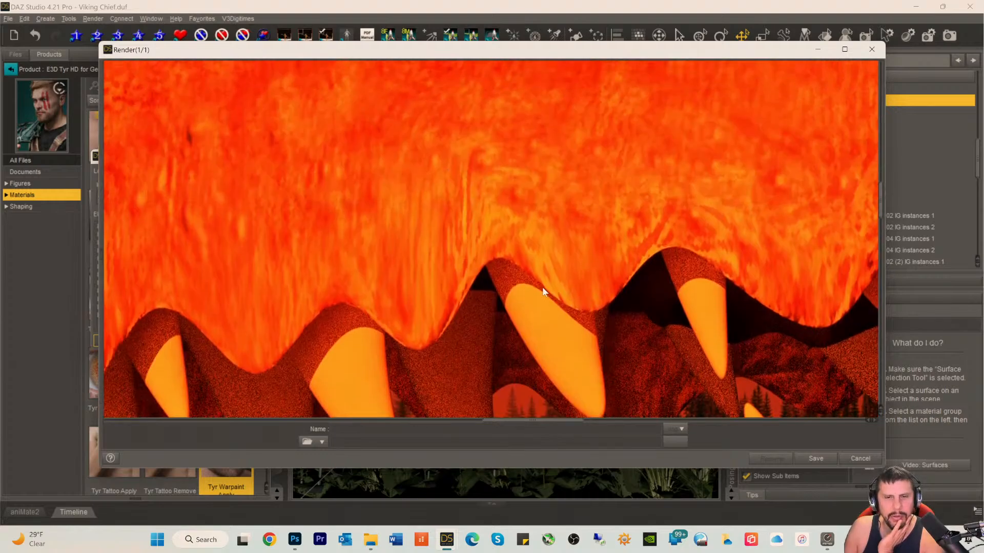
pyautogui.scroll(-8, 542, 290)
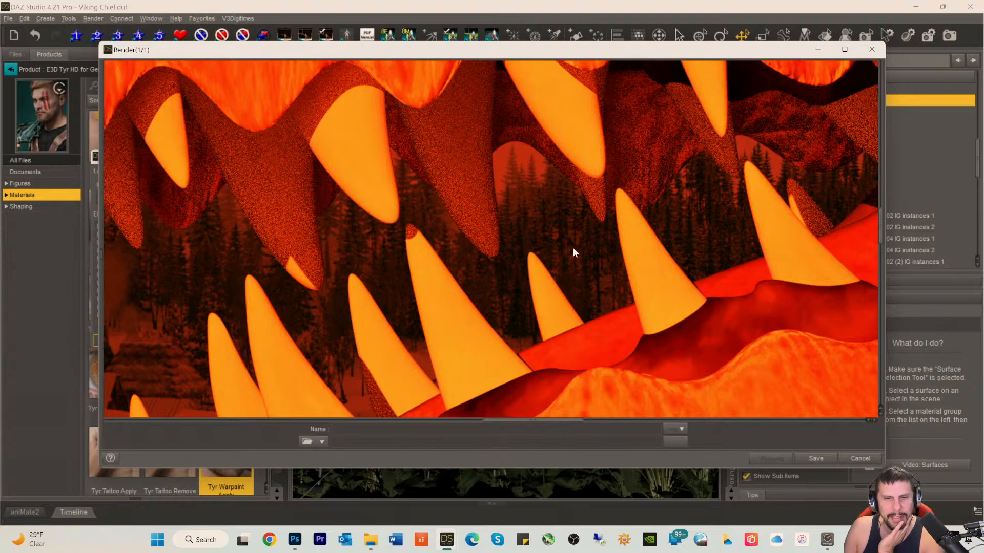
pyautogui.scroll(-3, 226, 302)
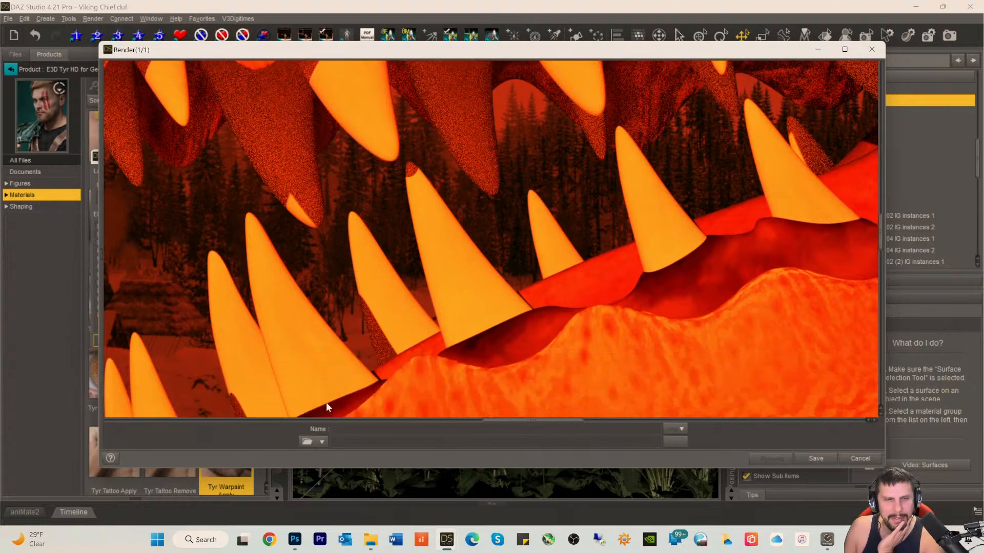
pyautogui.moveTo(513, 426); pyautogui.dragTo(382, 428)
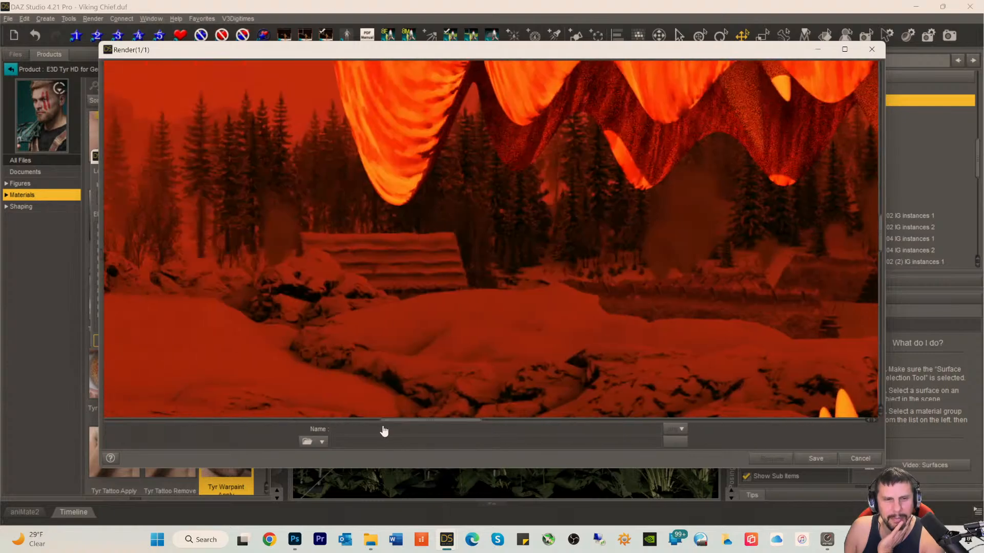
pyautogui.scroll(-4, 416, 313)
pyautogui.scroll(-8, 422, 321)
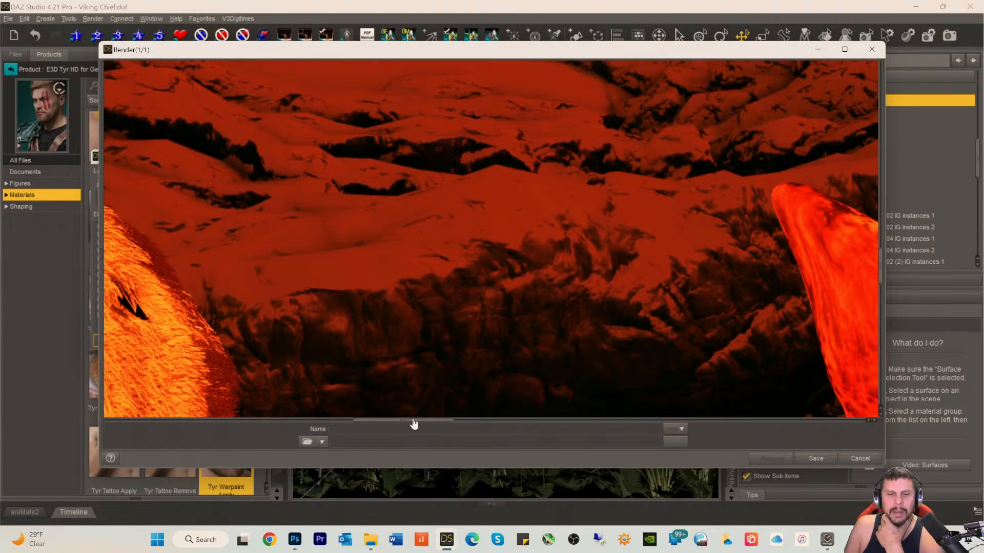
# - Check the skin detail in the render from the dragon's lower jaw up to its cheek and around the eye
pyautogui.moveTo(414, 423); pyautogui.dragTo(664, 330)
pyautogui.scroll(4, 656, 320)
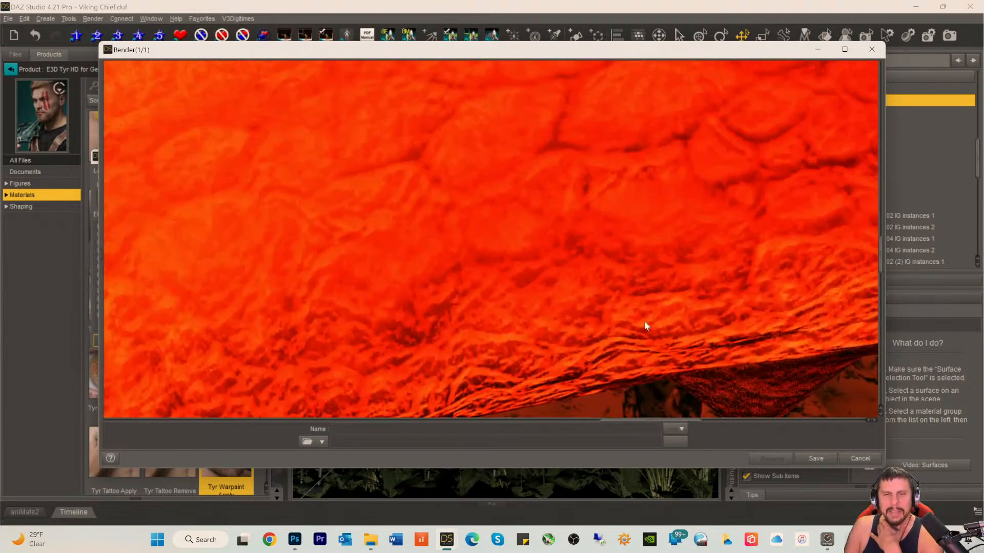
pyautogui.scroll(6, 637, 326)
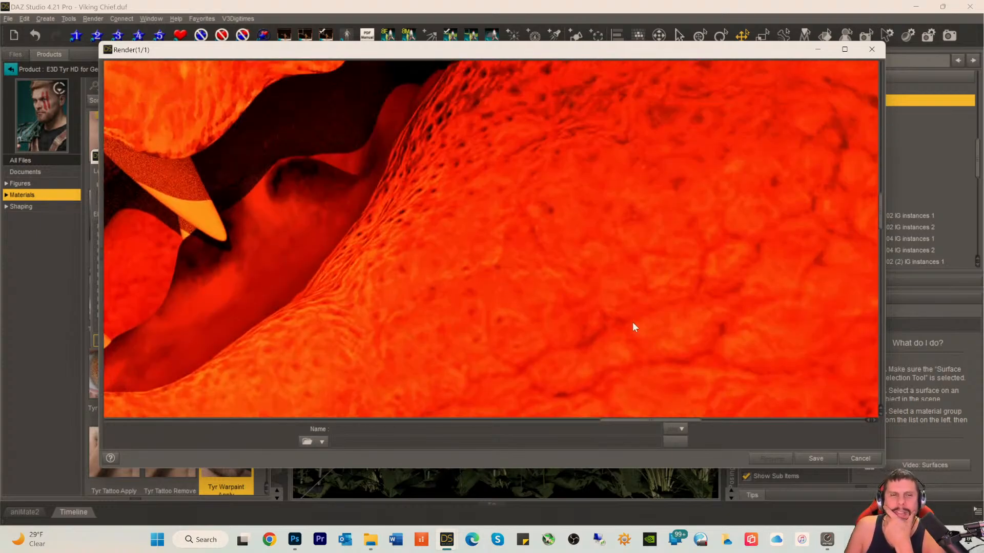
pyautogui.scroll(6, 632, 322)
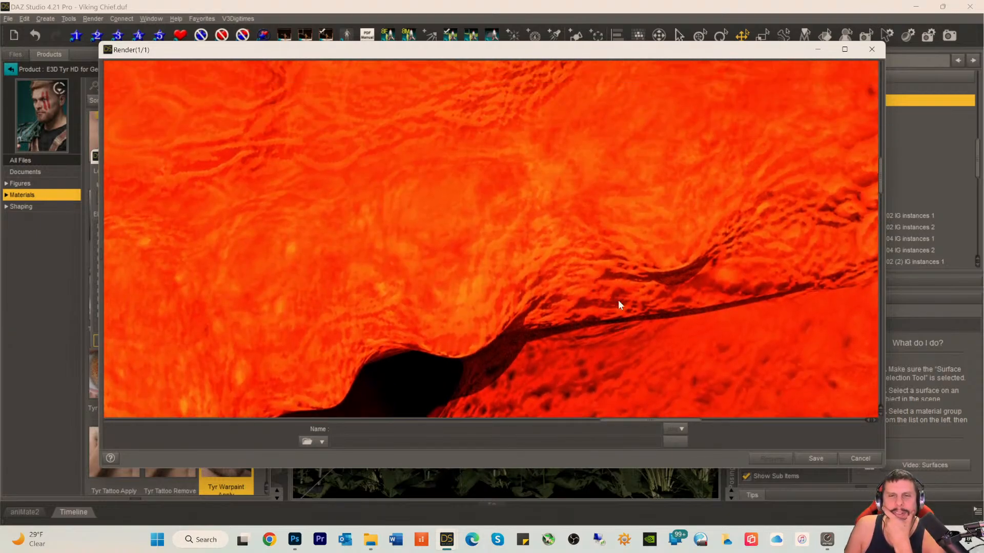
pyautogui.scroll(6, 619, 303)
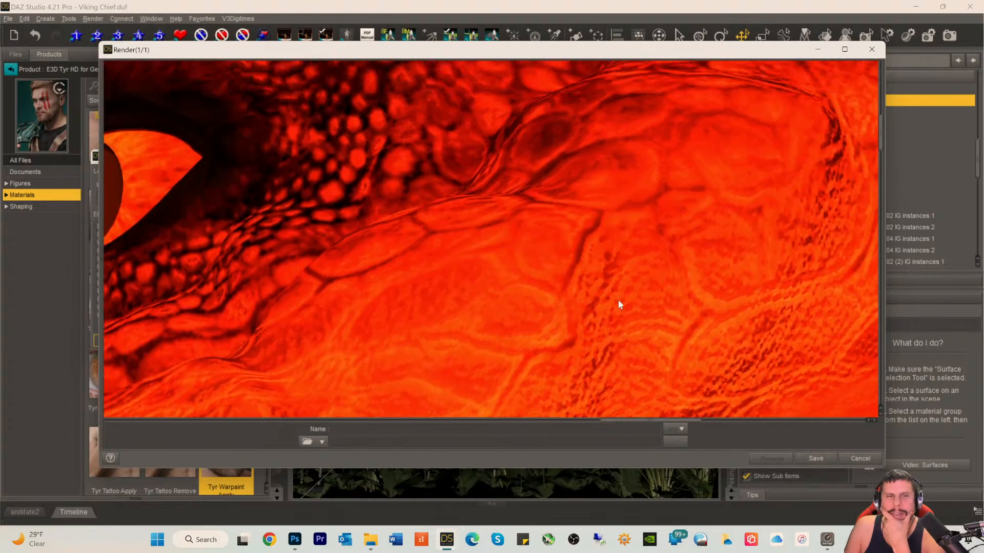
pyautogui.scroll(2, 618, 305)
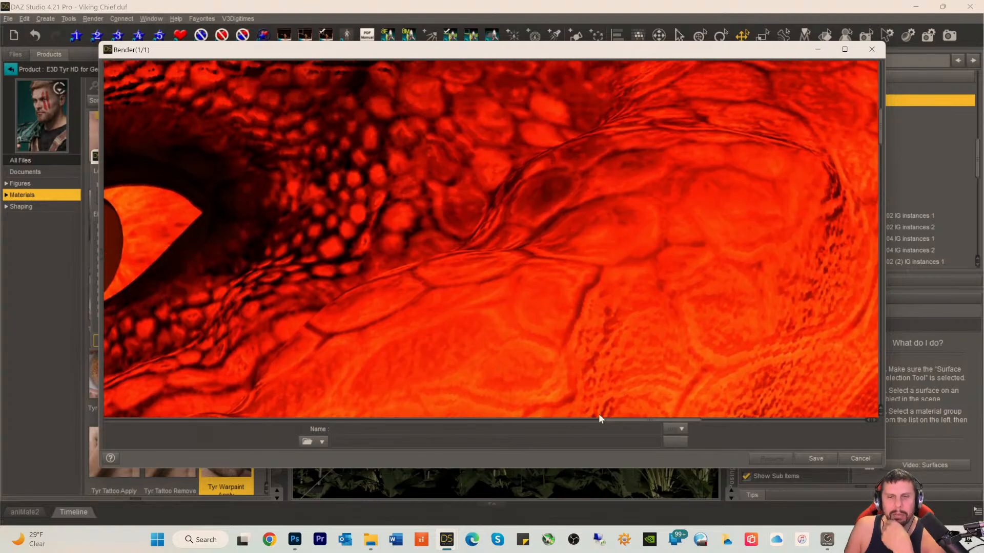
pyautogui.scroll(2, 599, 414)
pyautogui.moveTo(621, 421); pyautogui.dragTo(552, 420)
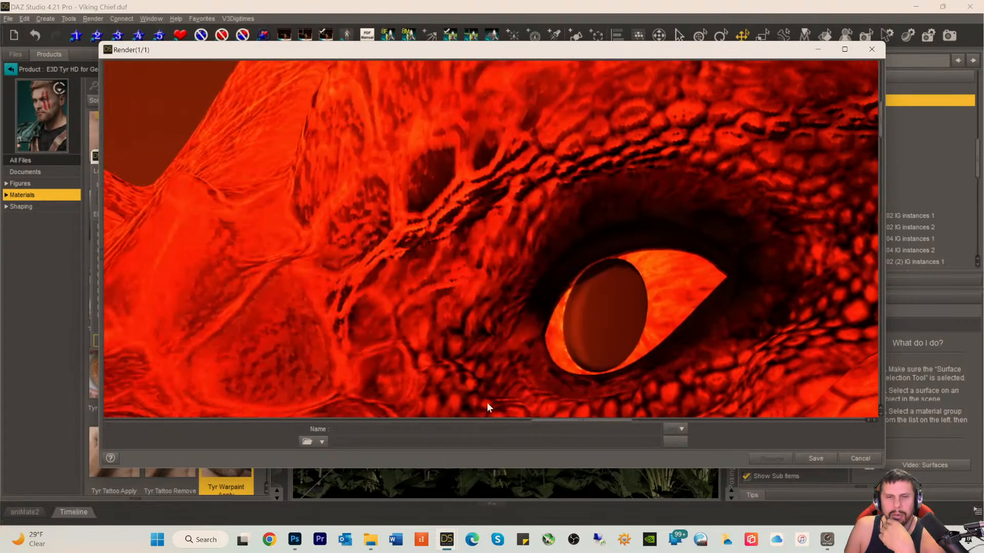
pyautogui.scroll(-5, 370, 331)
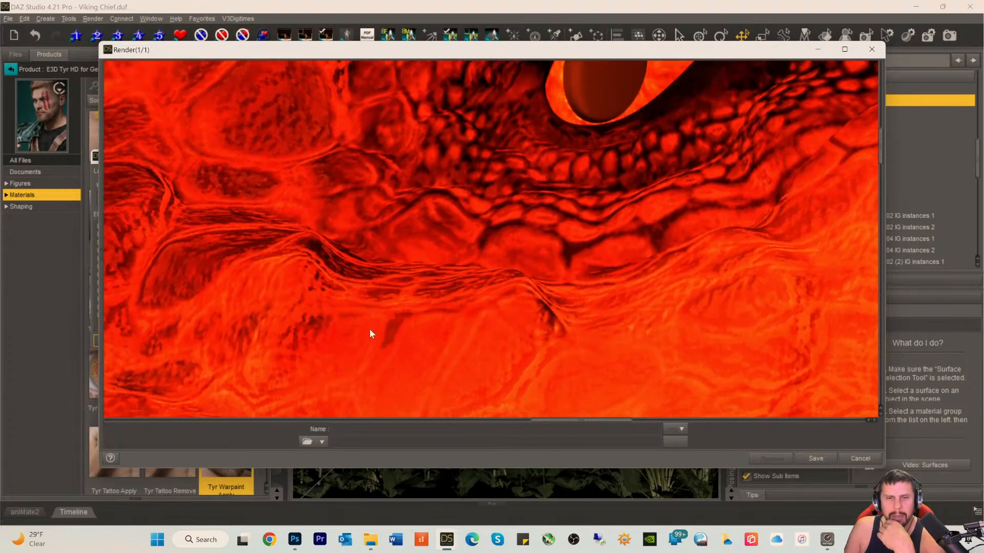
pyautogui.scroll(-5, 370, 330)
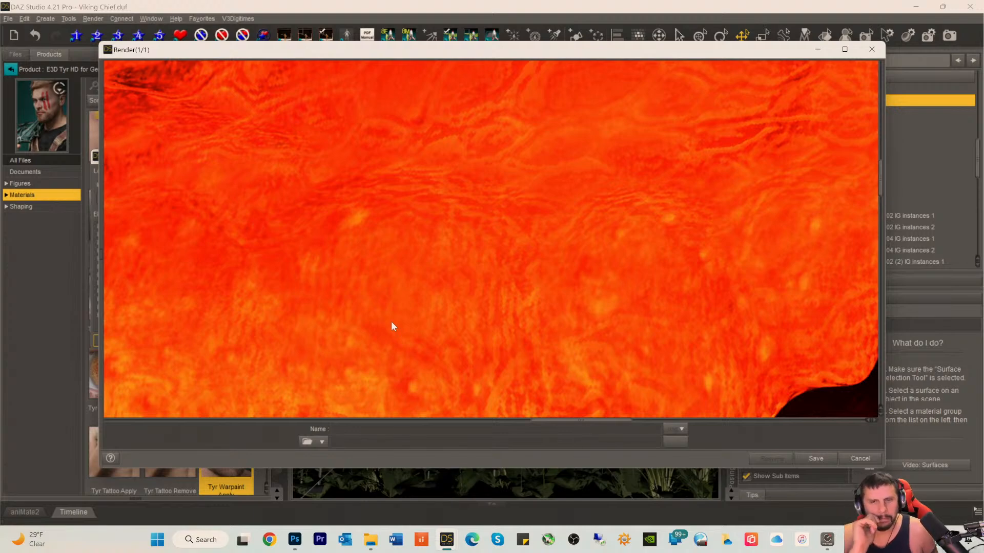
# - Examine the Viking's face, hair, shoulders and chest armor in the render
pyautogui.moveTo(561, 421); pyautogui.dragTo(281, 447)
pyautogui.scroll(-3, 271, 315)
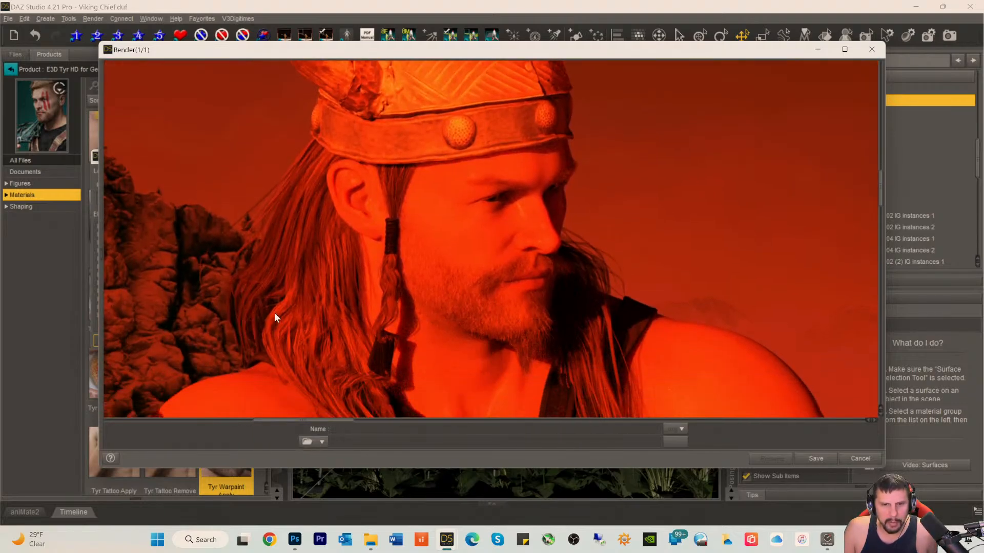
pyautogui.scroll(-3, 275, 312)
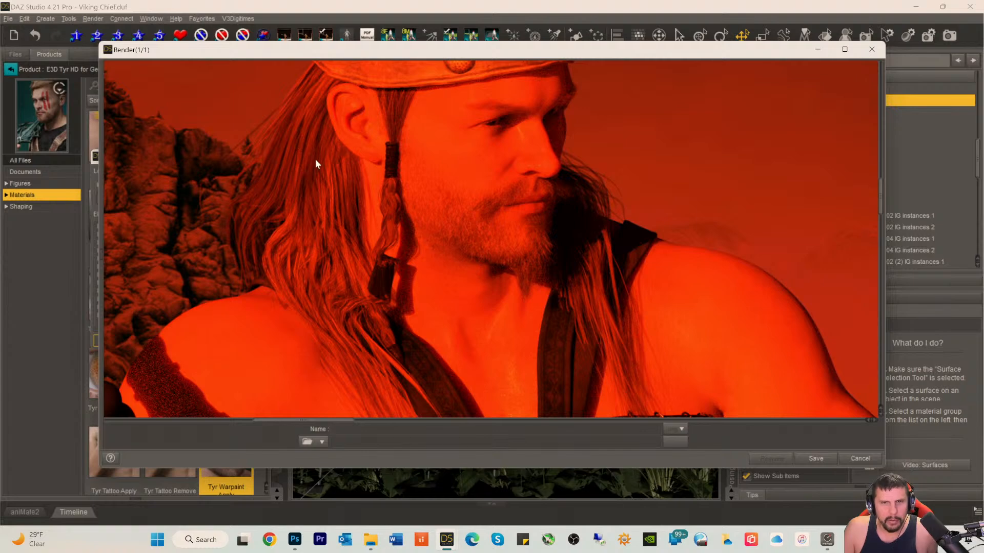
pyautogui.scroll(-3, 301, 180)
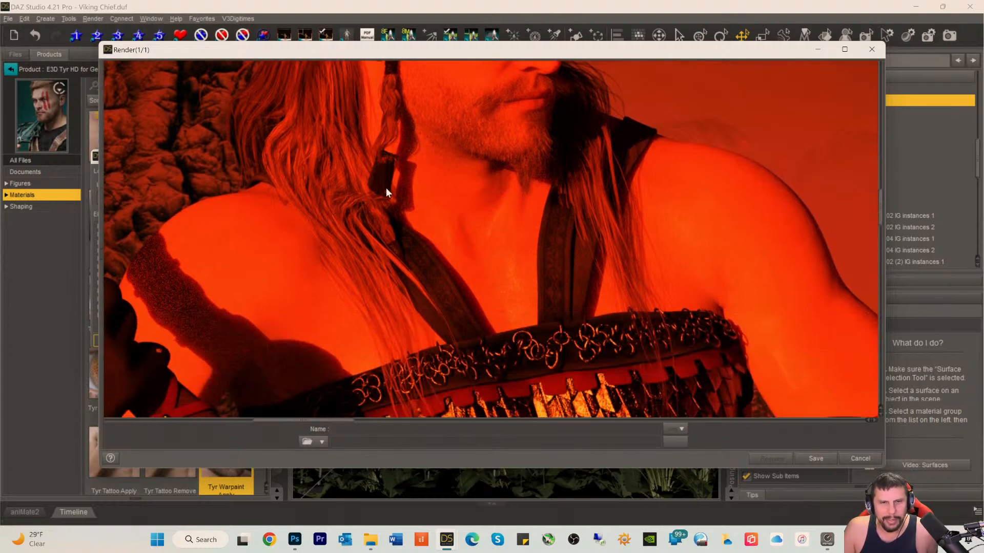
pyautogui.scroll(3, 392, 251)
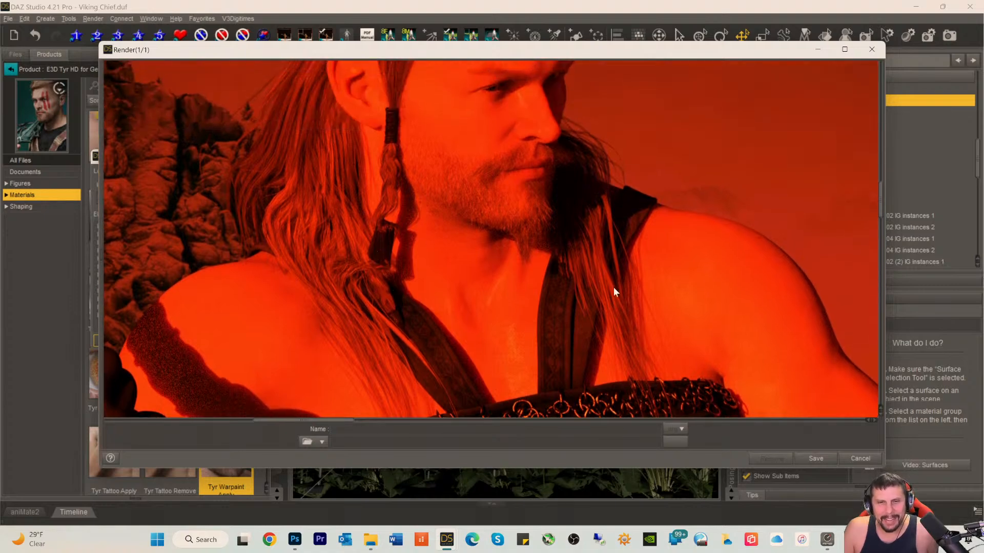
# - Examine the Viking's scale armor, both hands and the red-wrapped weapon handle in the render
pyautogui.scroll(-4, 511, 284)
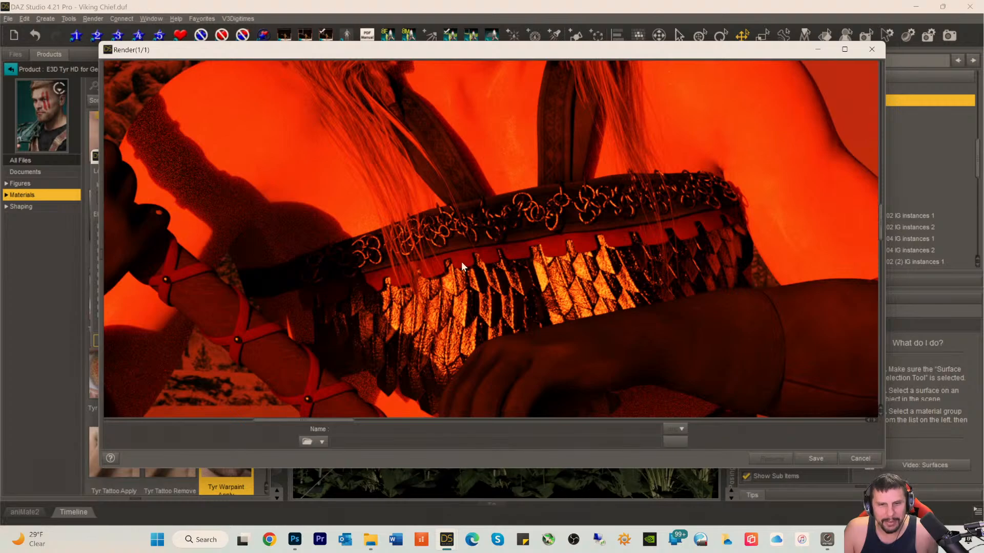
pyautogui.scroll(-5, 470, 272)
pyautogui.scroll(-3, 531, 328)
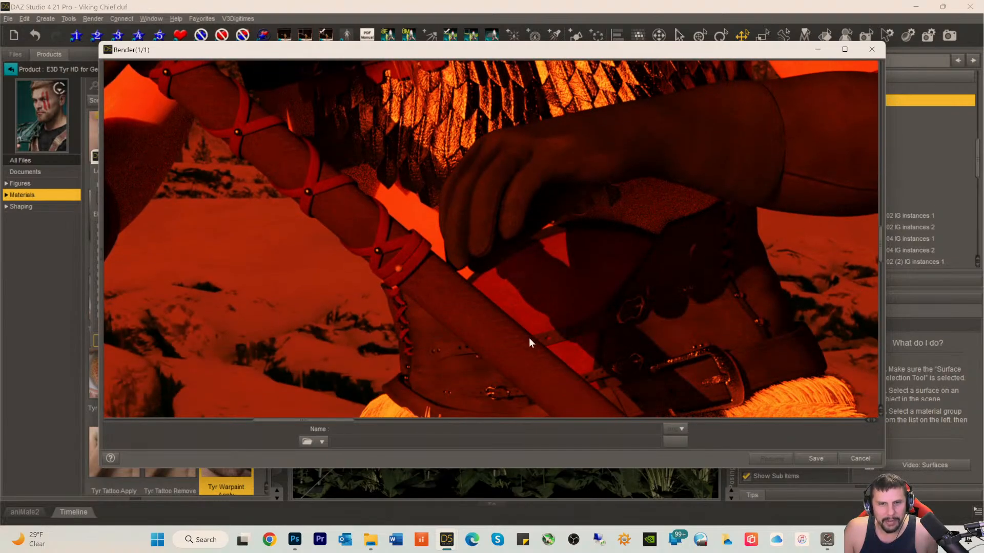
pyautogui.scroll(4, 502, 358)
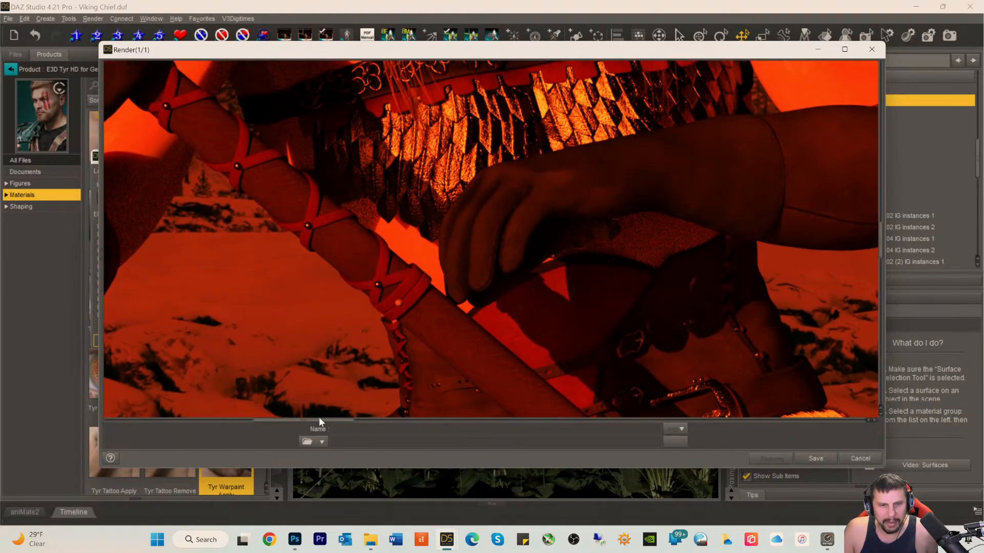
pyautogui.moveTo(303, 422); pyautogui.dragTo(252, 421)
pyautogui.scroll(4, 317, 354)
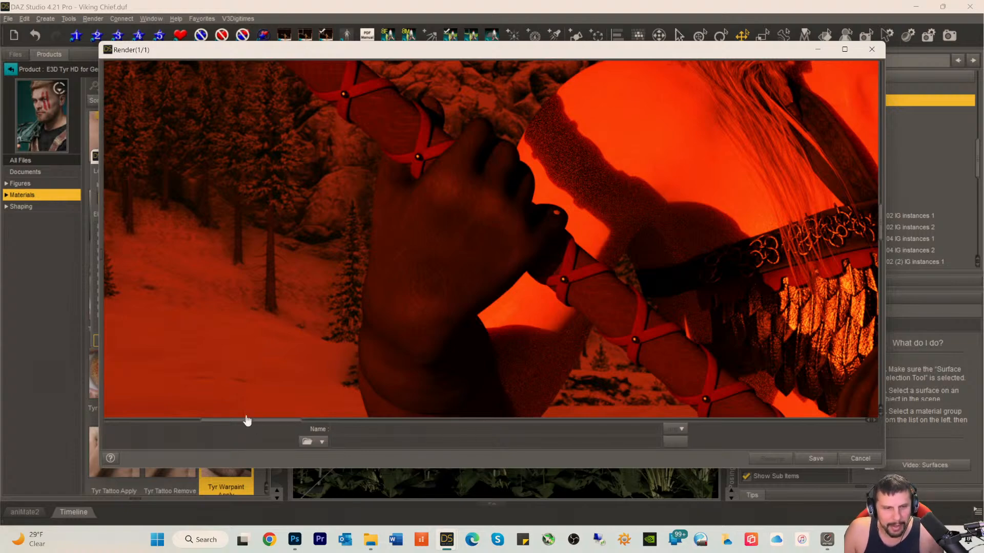
pyautogui.hscroll(2, 237, 426)
pyautogui.moveTo(235, 425); pyautogui.dragTo(279, 426)
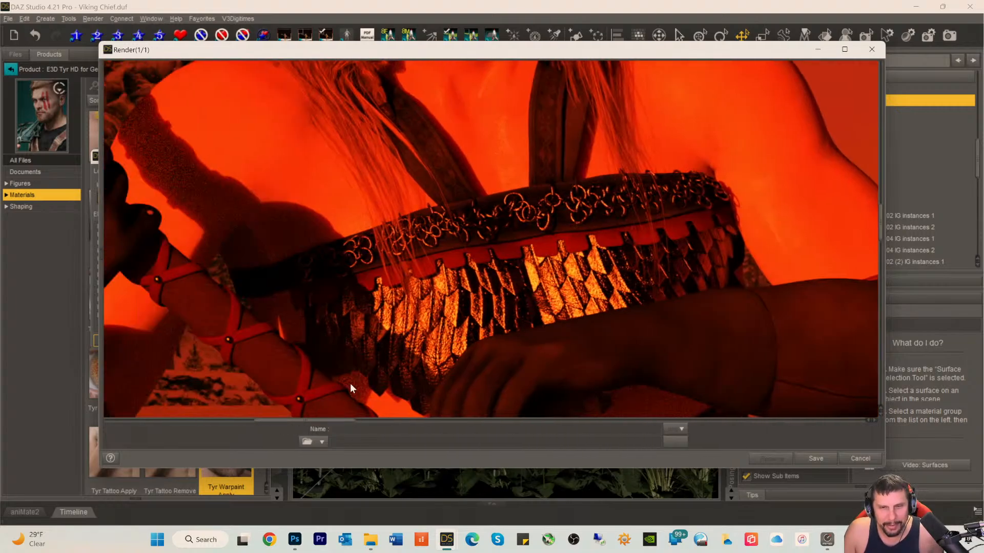
pyautogui.scroll(-5, 359, 357)
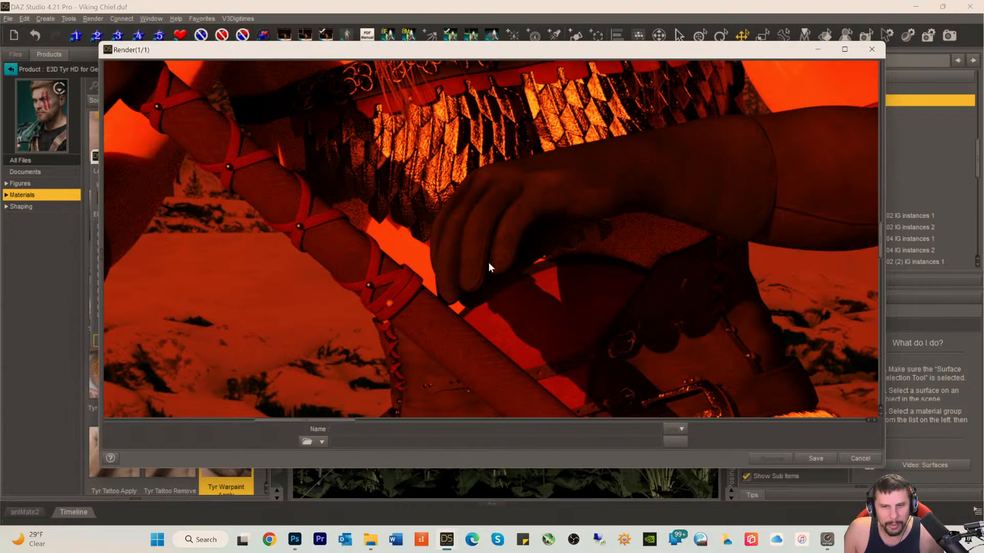
# - Check the material detail of the Viking's belt, fur garment and thigh in the render
pyautogui.scroll(-6, 488, 290)
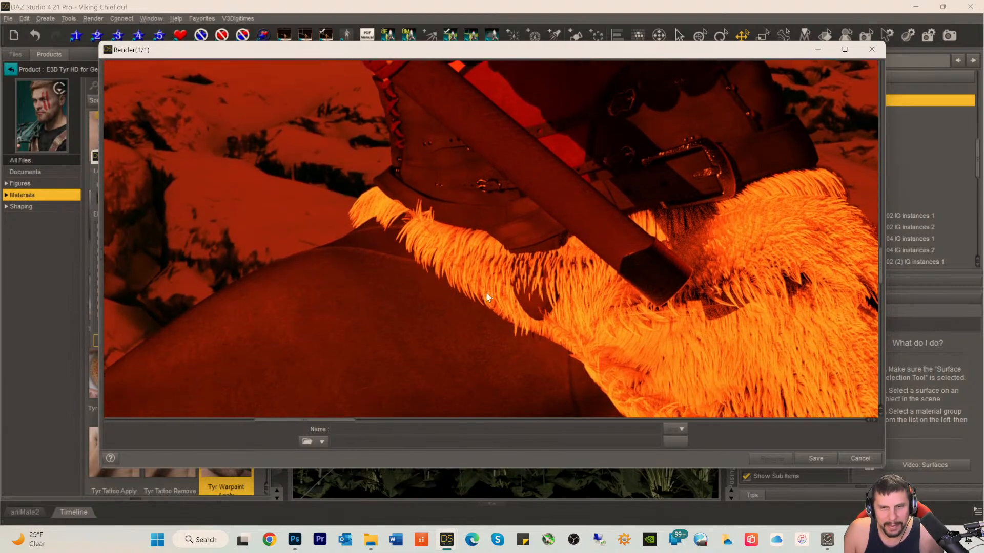
pyautogui.scroll(-4, 476, 290)
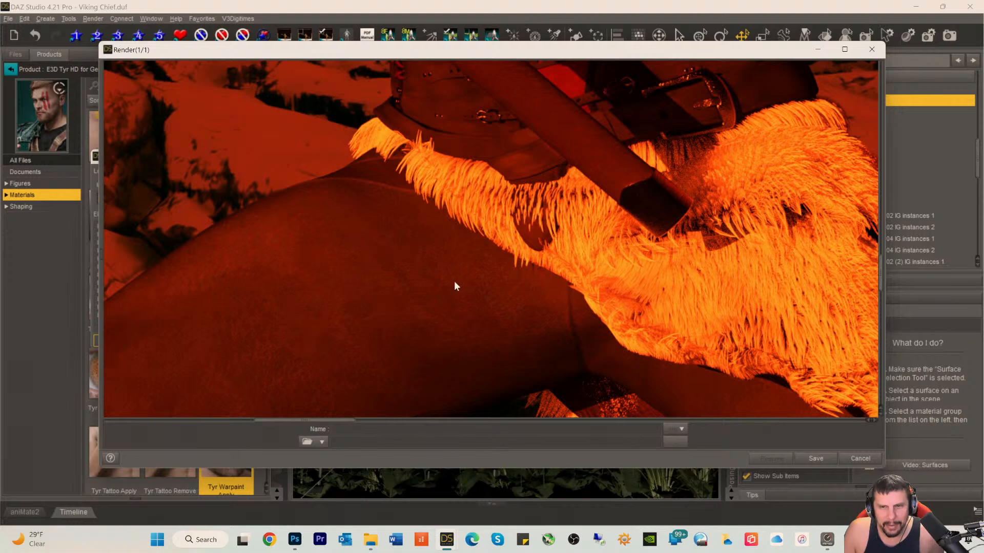
pyautogui.scroll(7, 520, 200)
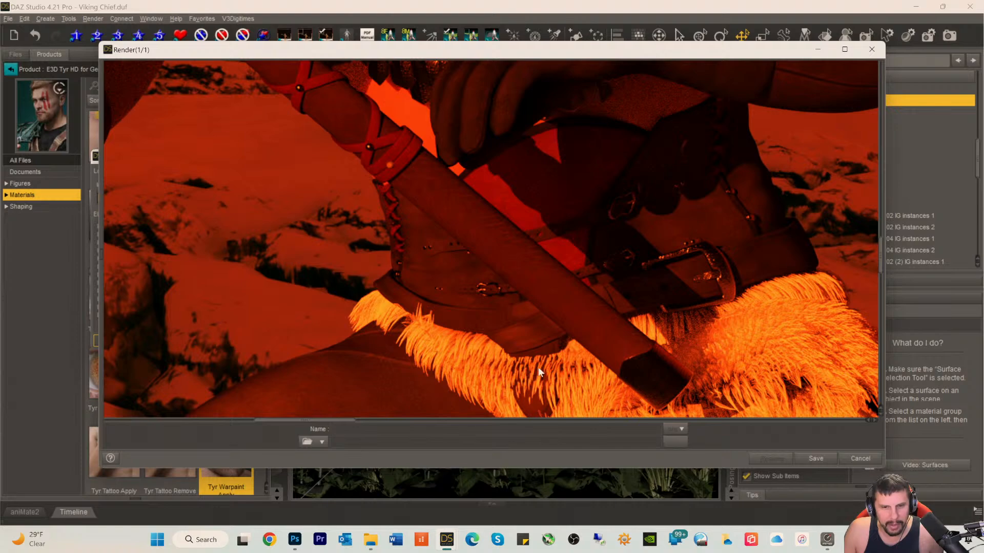
pyautogui.scroll(-3, 534, 344)
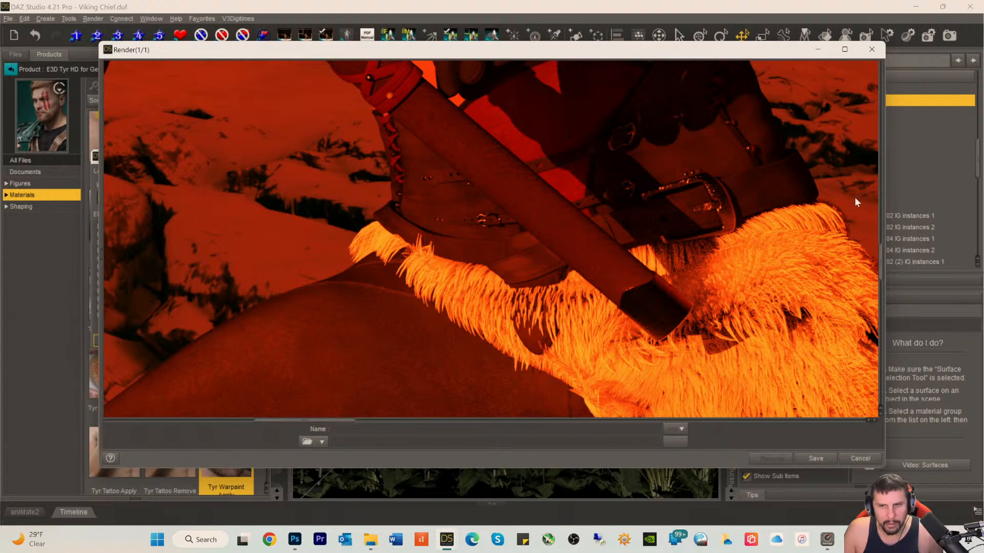
pyautogui.scroll(-5, 853, 238)
pyautogui.scroll(3, 840, 234)
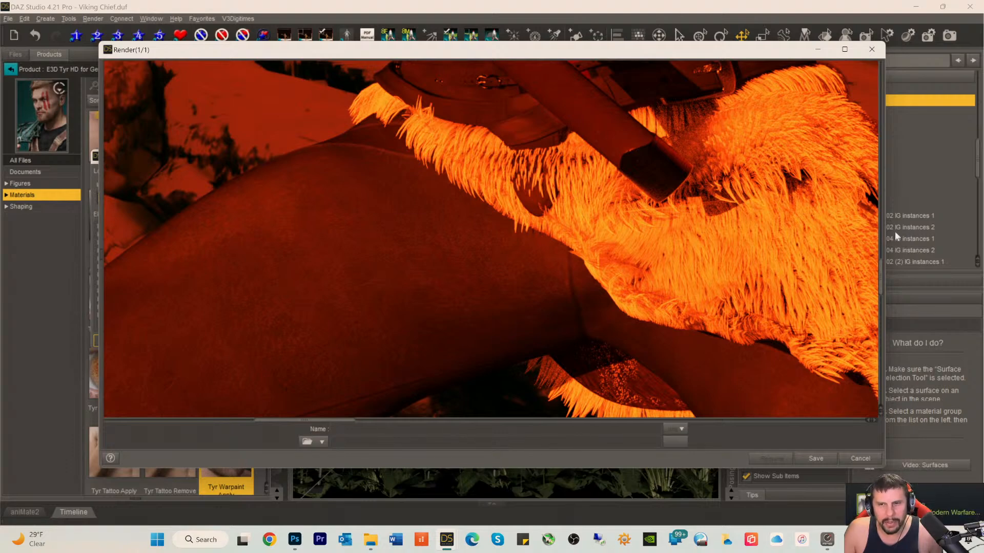
pyautogui.scroll(3, 768, 236)
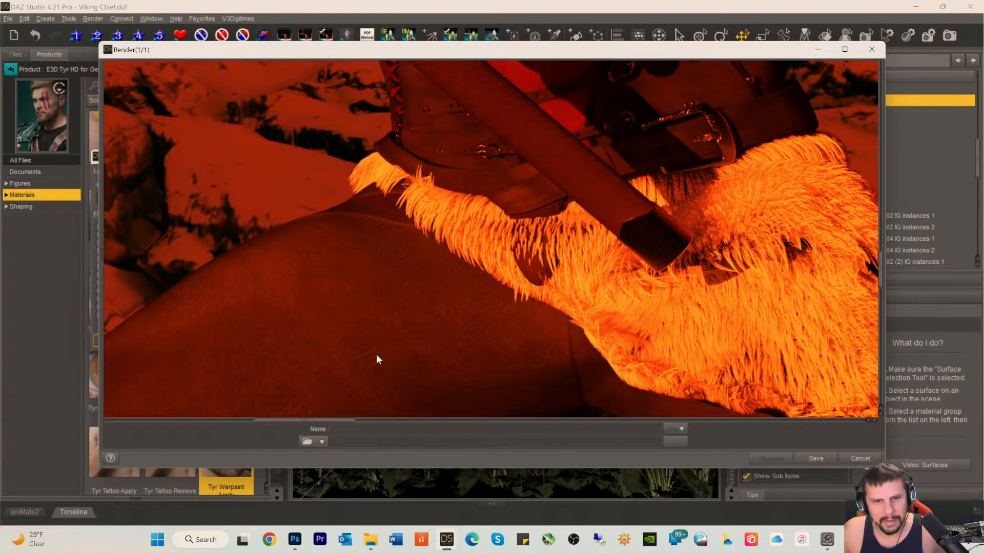
# - Inspect the far side of the fur garment in the render, continuing up past the belt and forearm to the shoulder
pyautogui.moveTo(309, 423); pyautogui.dragTo(347, 427)
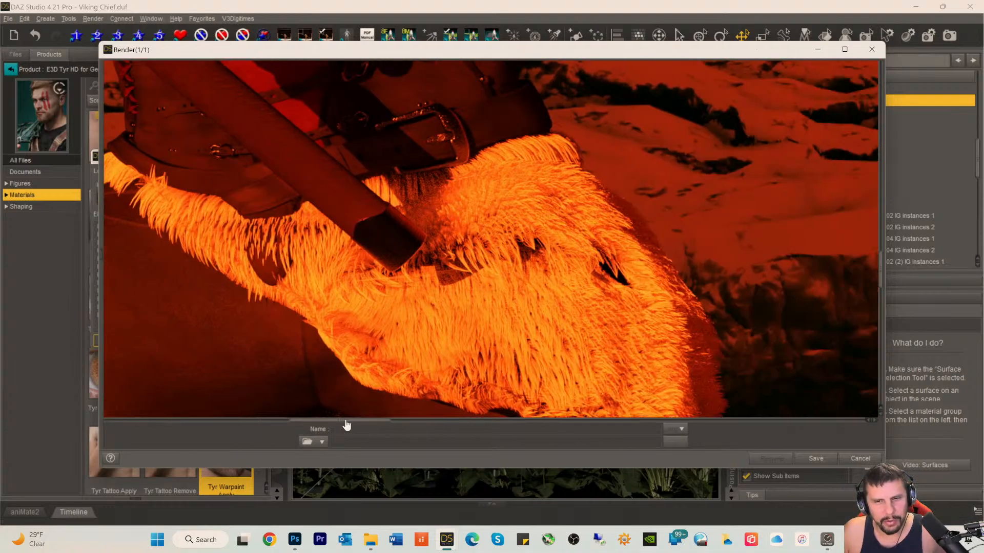
pyautogui.scroll(-4, 546, 262)
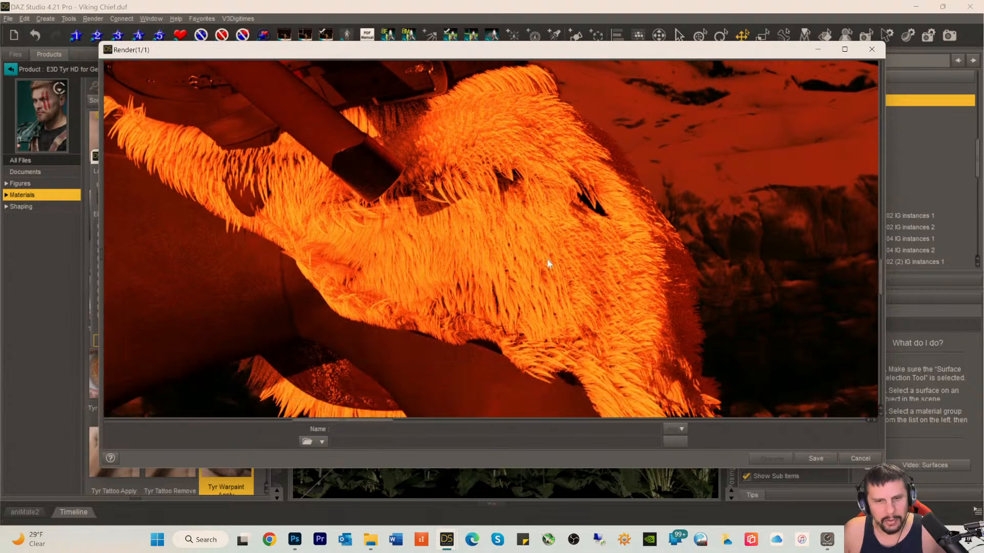
pyautogui.scroll(2, 566, 253)
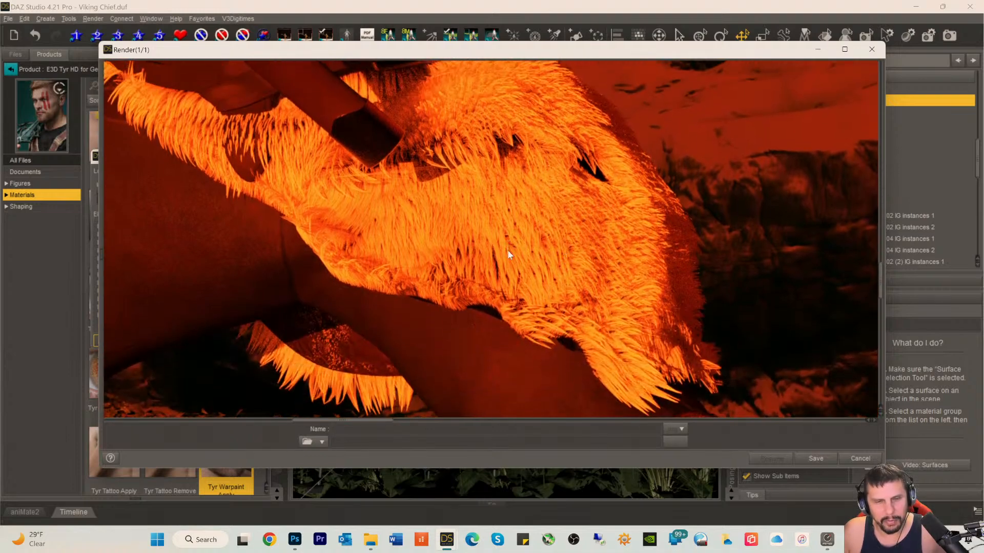
pyautogui.scroll(3, 589, 272)
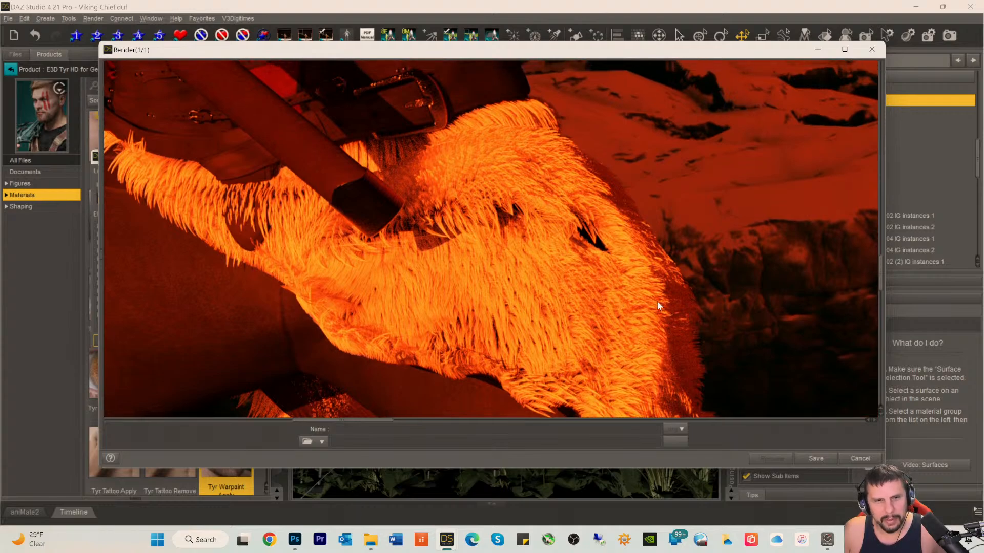
pyautogui.scroll(8, 533, 272)
pyautogui.scroll(4, 461, 271)
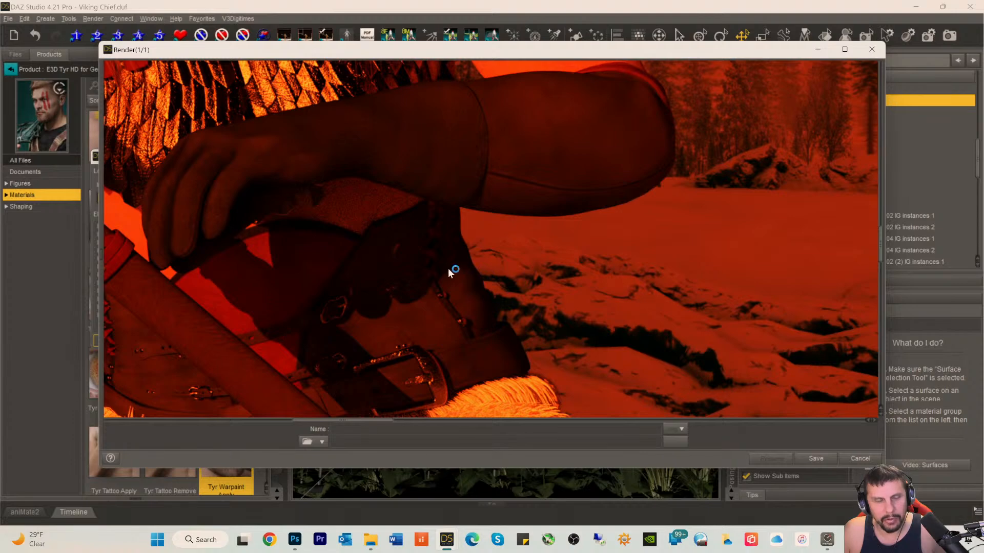
pyautogui.scroll(10, 431, 274)
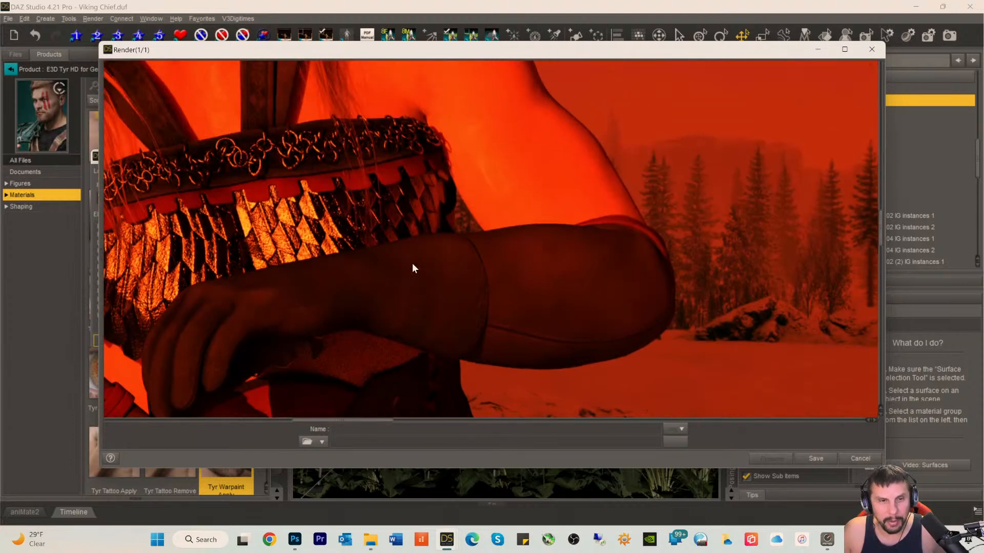
pyautogui.scroll(10, 412, 263)
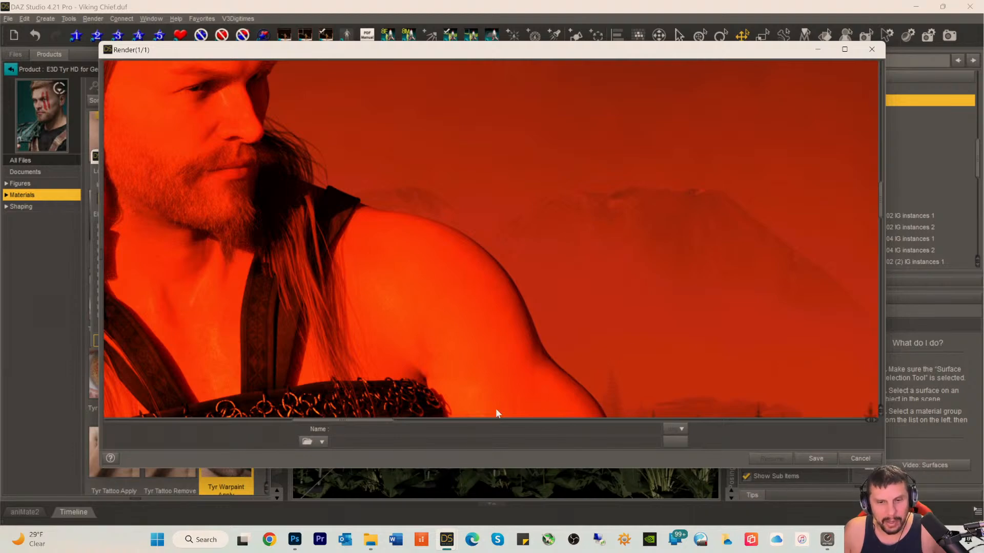
# - Examine the Viking's helmet band, face, beard and braid in the render, comparing them with the armor below
pyautogui.moveTo(325, 422); pyautogui.dragTo(279, 423)
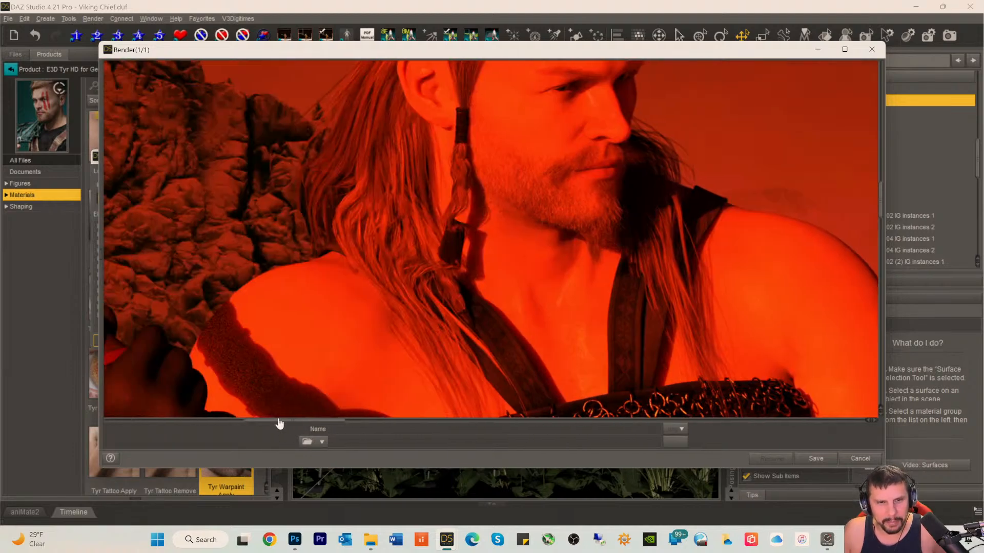
pyautogui.scroll(4, 308, 343)
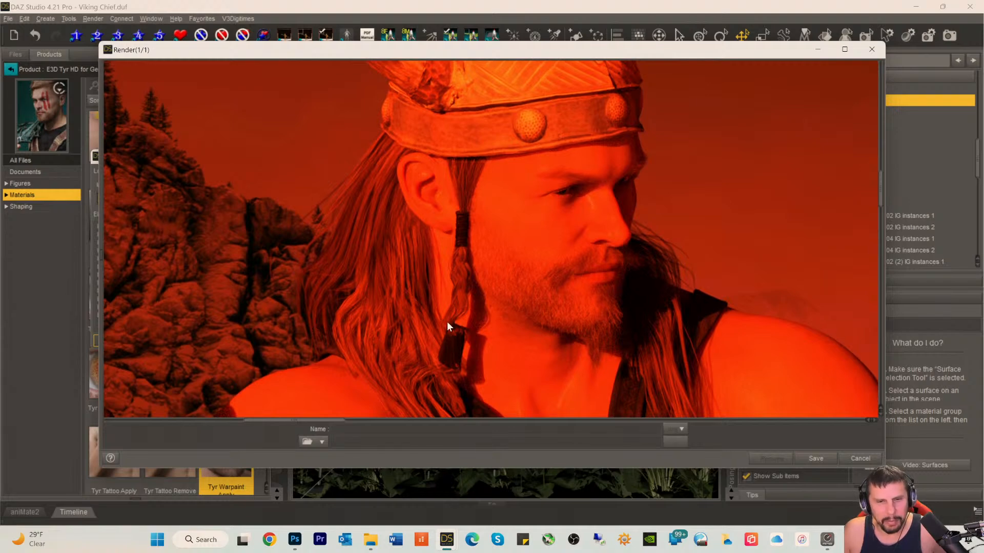
pyautogui.scroll(-3, 444, 327)
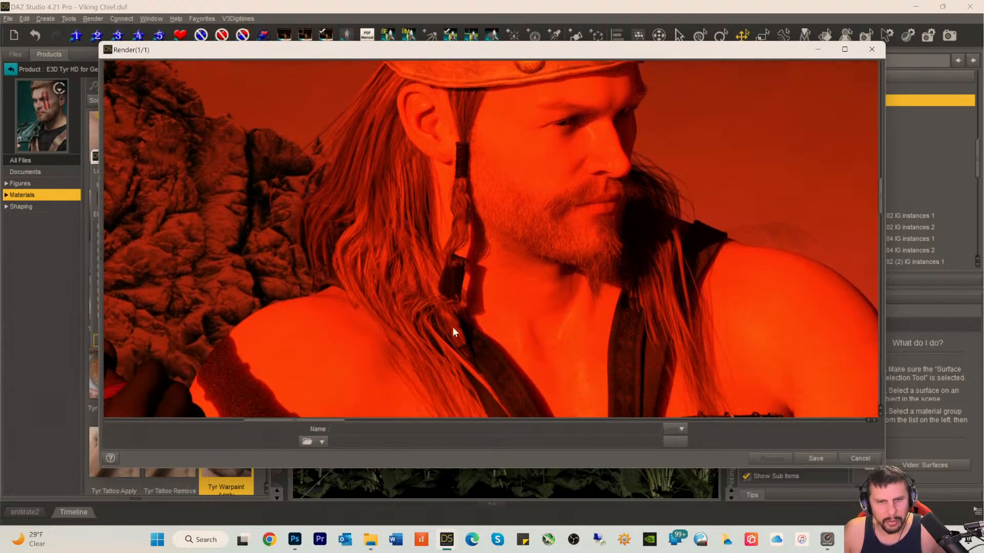
pyautogui.scroll(3, 370, 188)
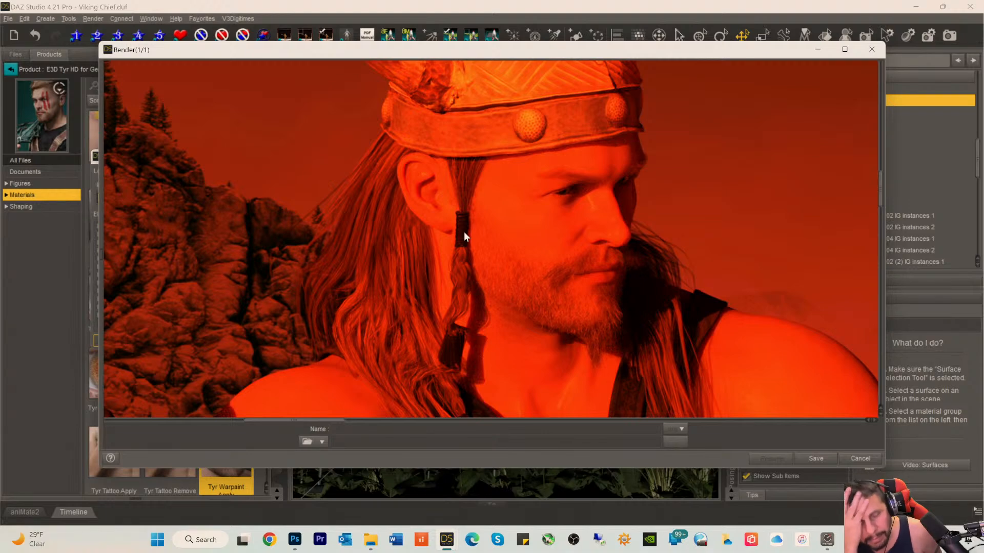
pyautogui.scroll(-12, 387, 211)
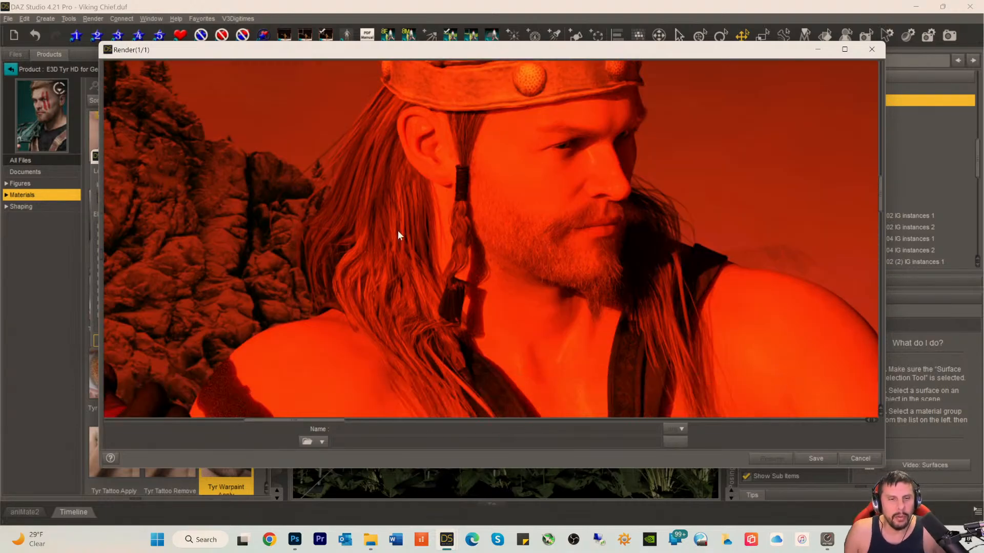
pyautogui.scroll(-8, 392, 240)
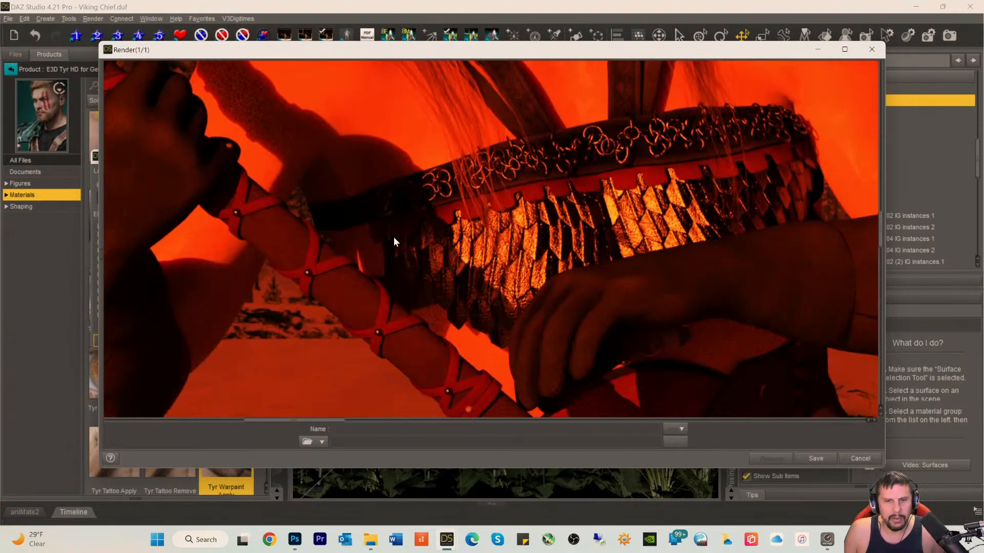
pyautogui.scroll(18, 405, 250)
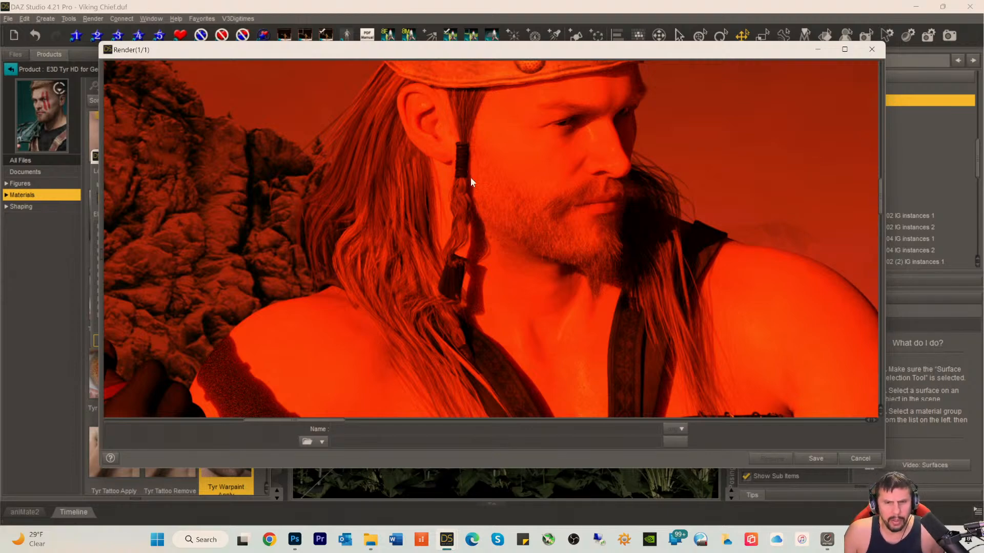
# - Inspect the long hair falling over the Viking's shoulders, chest straps and chainmail trim in the render
pyautogui.scroll(-3, 520, 190)
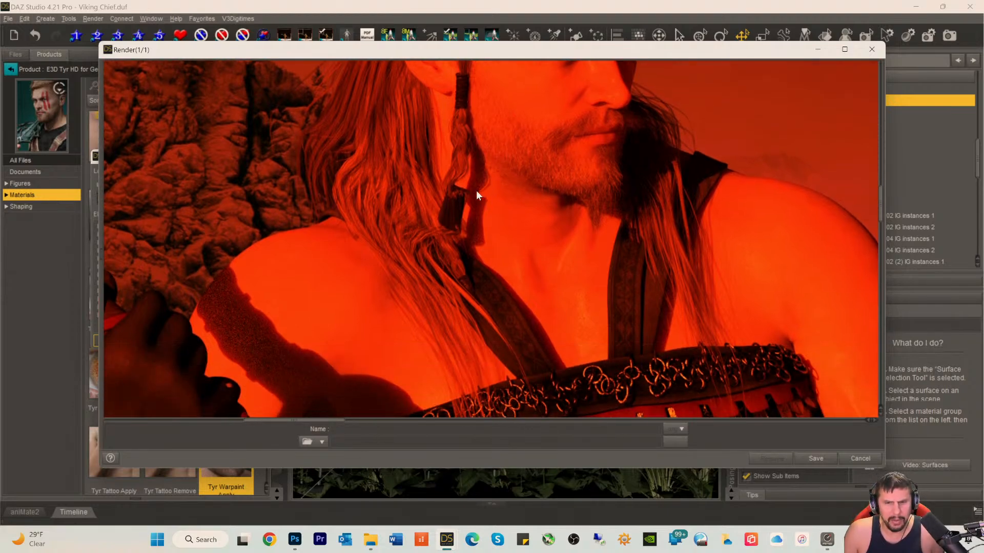
pyautogui.scroll(-3, 469, 191)
pyautogui.scroll(4, 469, 192)
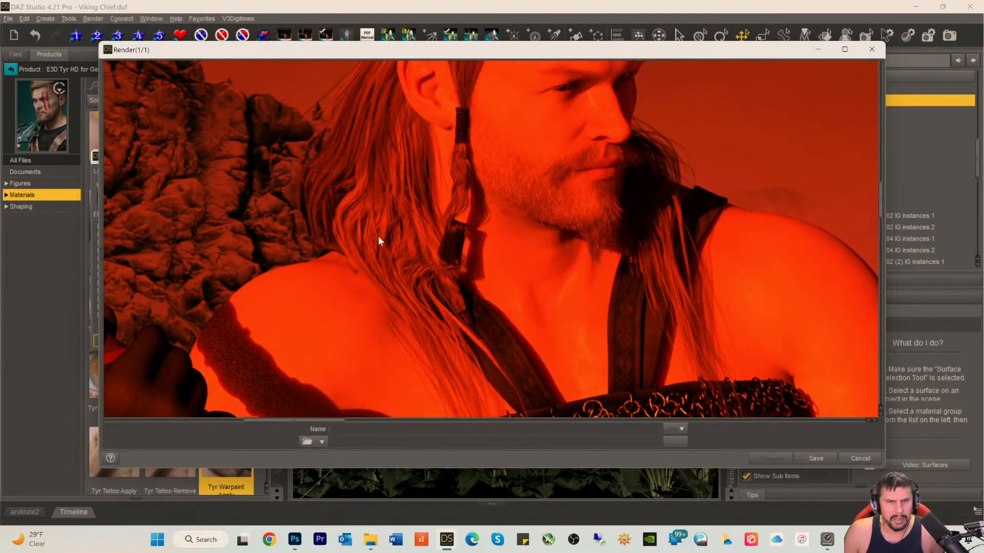
pyautogui.scroll(4, 377, 236)
pyautogui.scroll(-10, 379, 236)
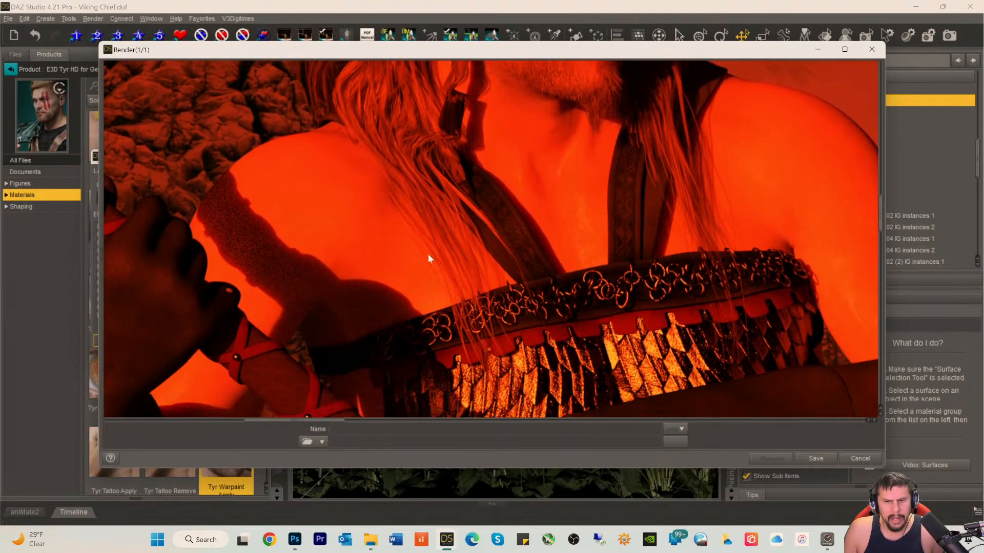
pyautogui.scroll(-1, 461, 276)
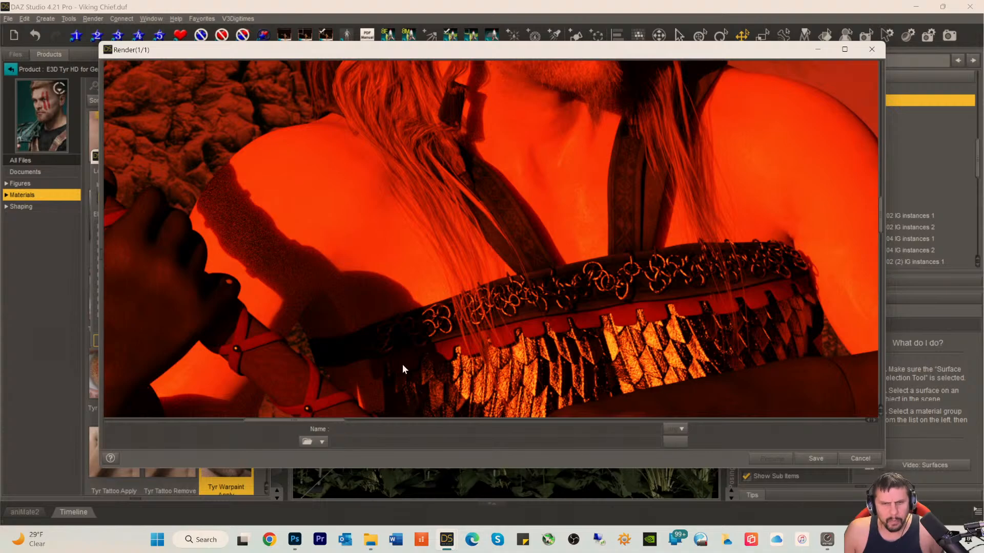
pyautogui.scroll(5, 402, 365)
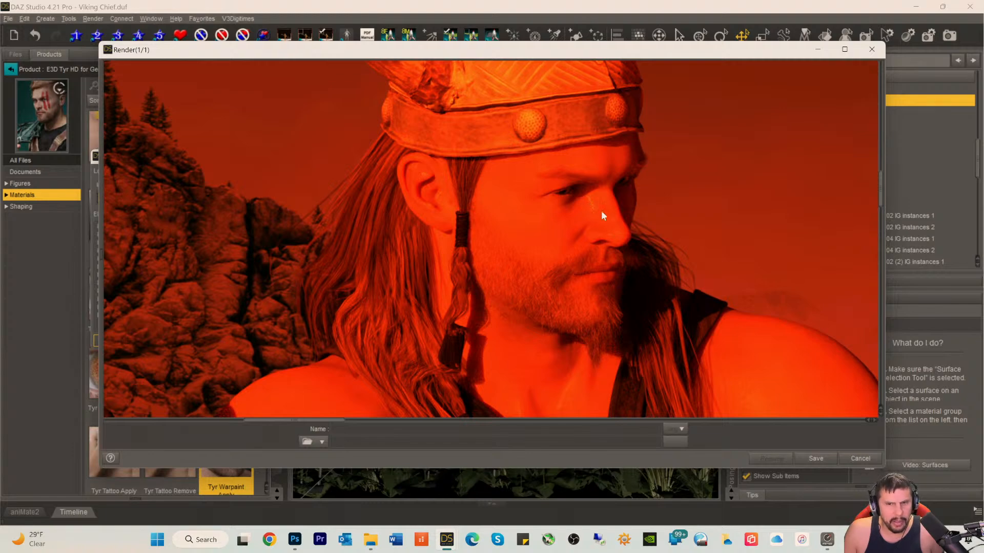
# - Review the render from the Viking's chest down over the scale armor and weapon handle to the belt
pyautogui.scroll(-5, 555, 331)
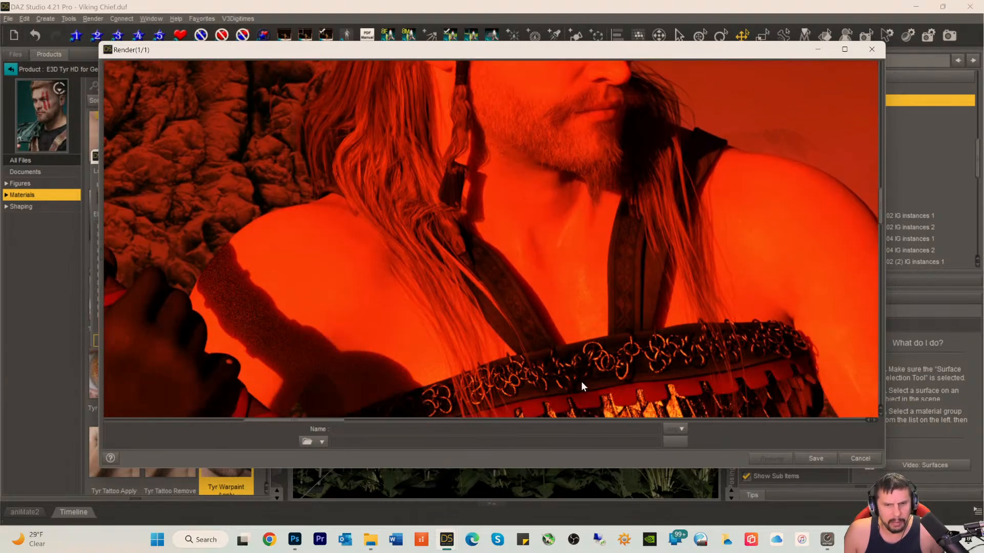
pyautogui.scroll(-5, 577, 356)
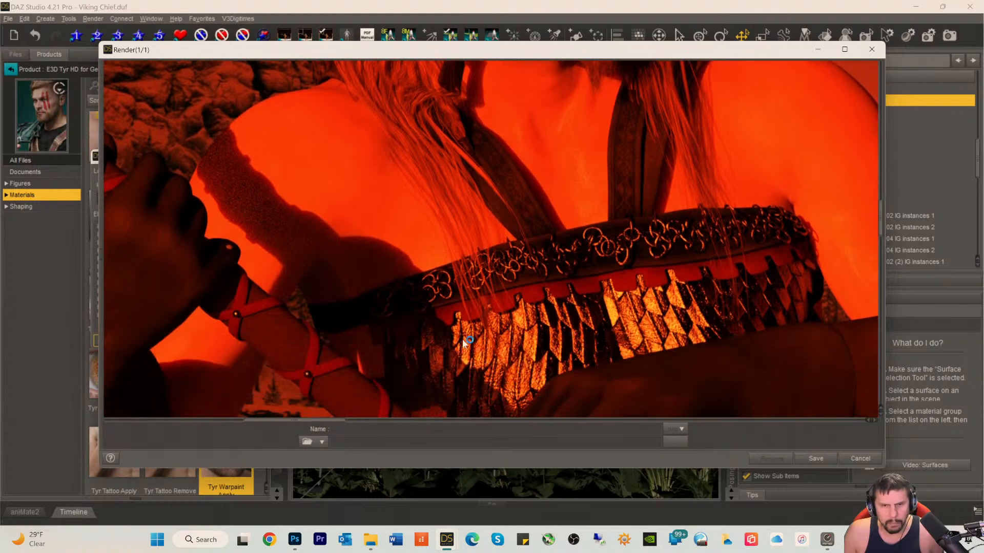
pyautogui.scroll(-5, 644, 330)
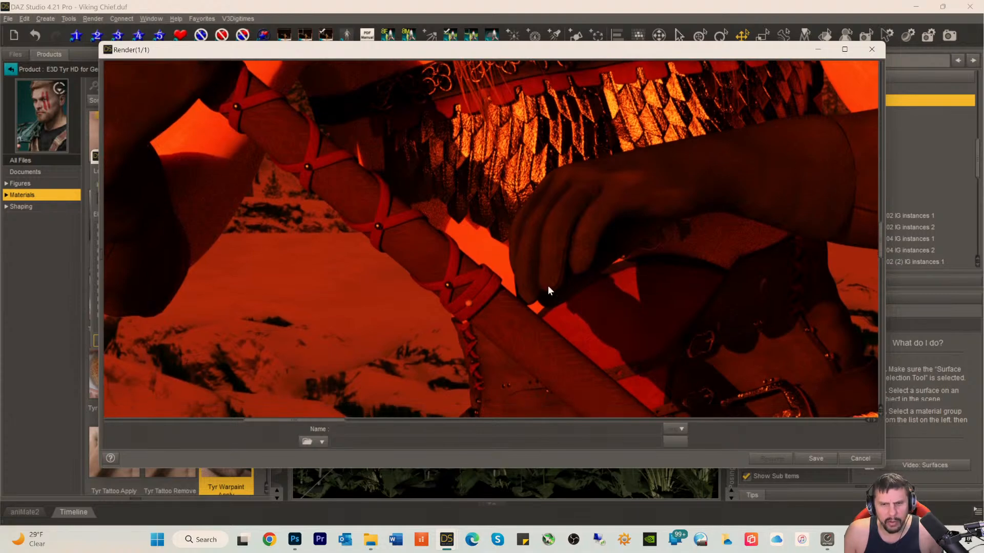
pyautogui.scroll(-3, 534, 293)
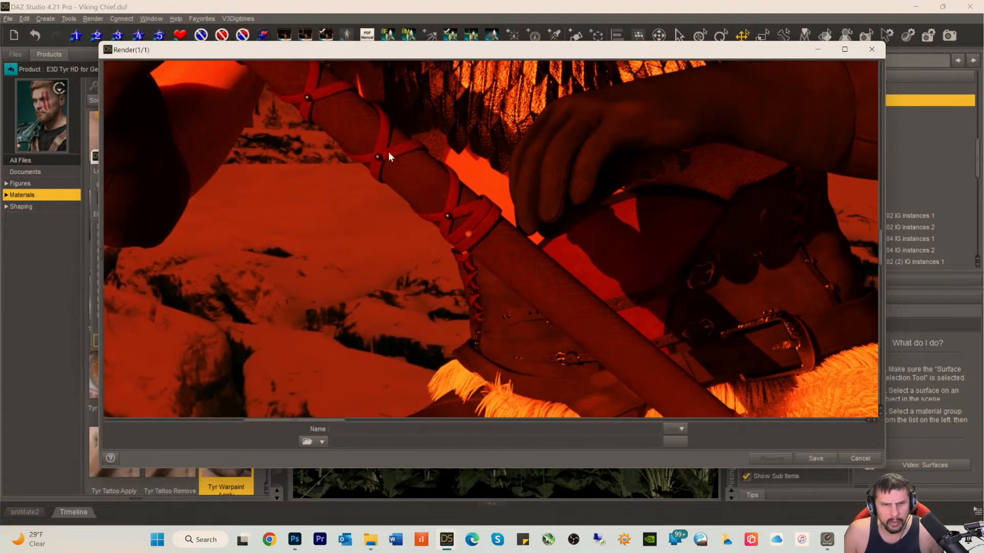
# - Inspect the render from the weapon handle and belt down over the fur and thigh to the leather knee guard
pyautogui.scroll(-10, 591, 332)
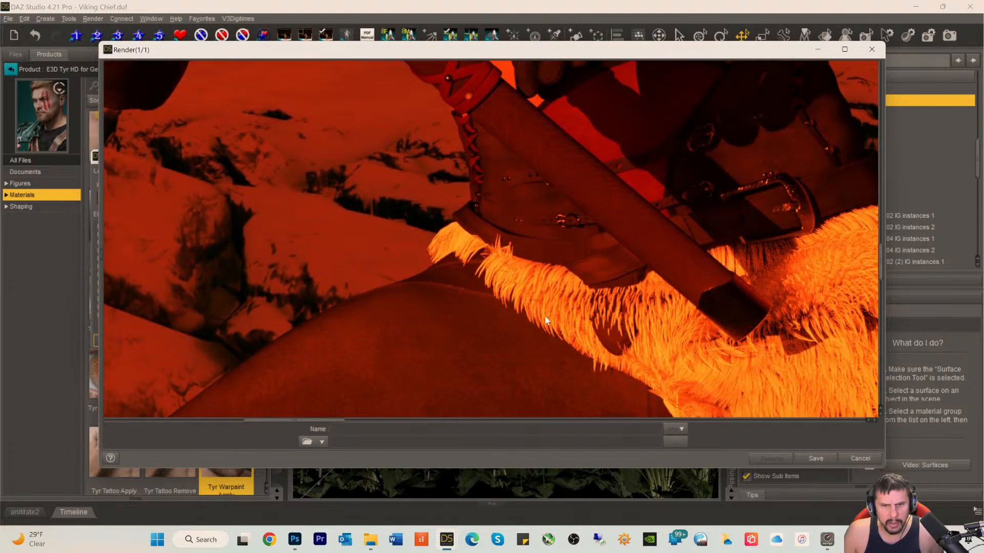
pyautogui.scroll(-10, 321, 287)
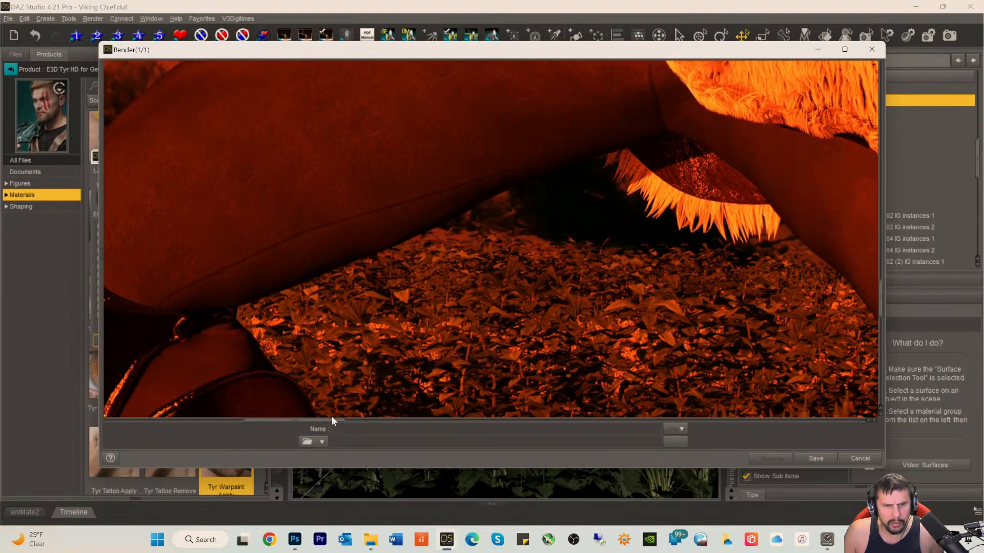
pyautogui.moveTo(304, 422); pyautogui.dragTo(273, 419)
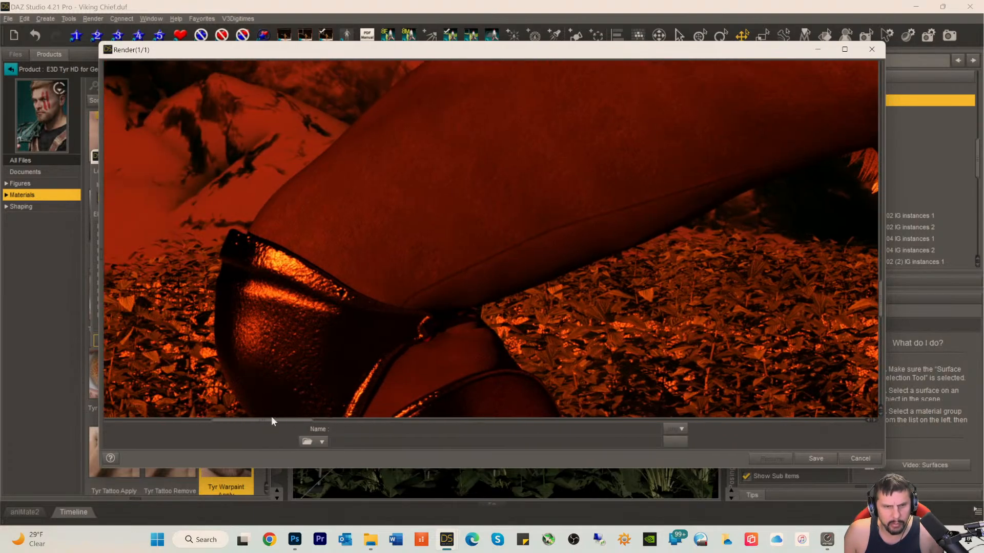
pyautogui.scroll(-5, 290, 306)
pyautogui.scroll(-6, 297, 315)
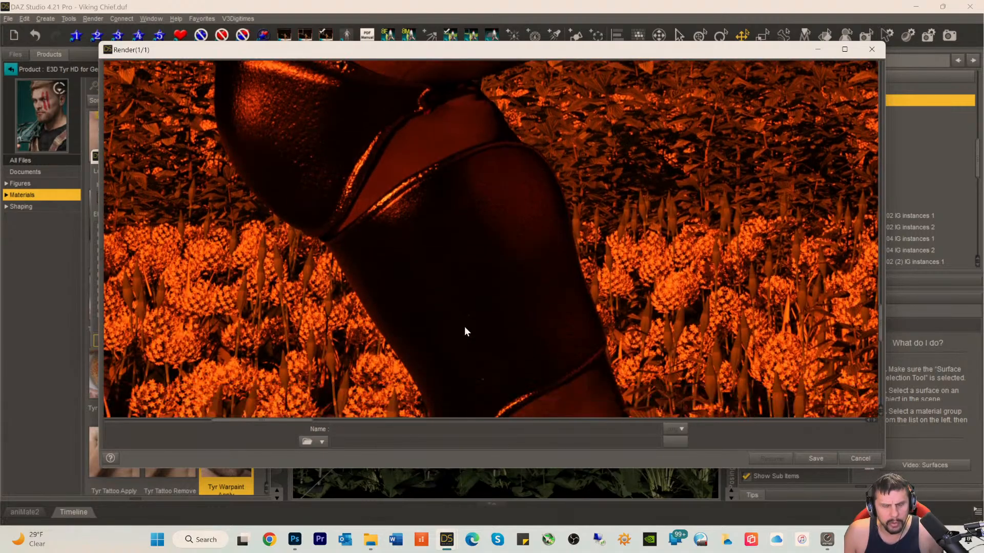
# - Examine the Viking's front shin and boot among the flowers and leaves in the render
pyautogui.scroll(-1, 507, 330)
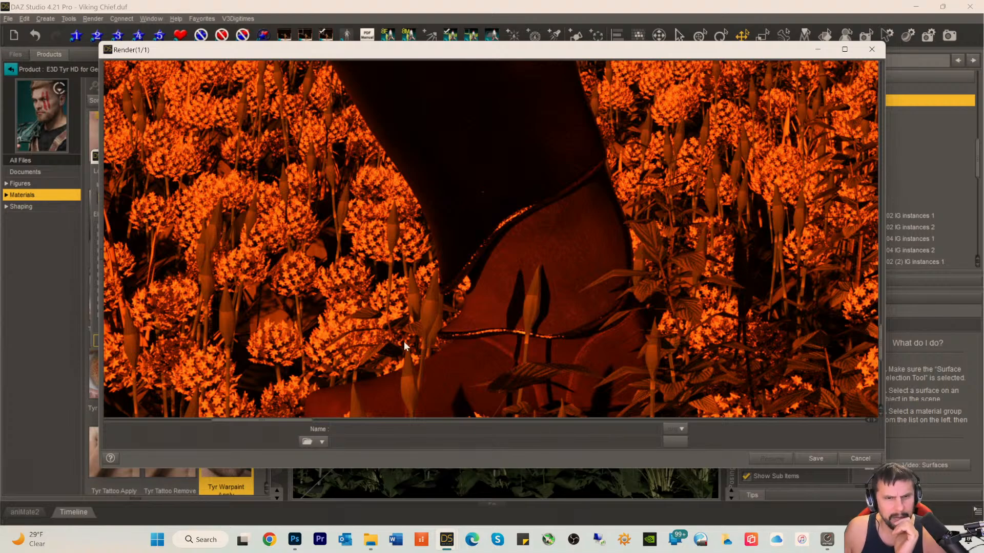
pyautogui.scroll(1, 405, 342)
pyautogui.scroll(-3, 527, 352)
pyautogui.scroll(-3, 530, 360)
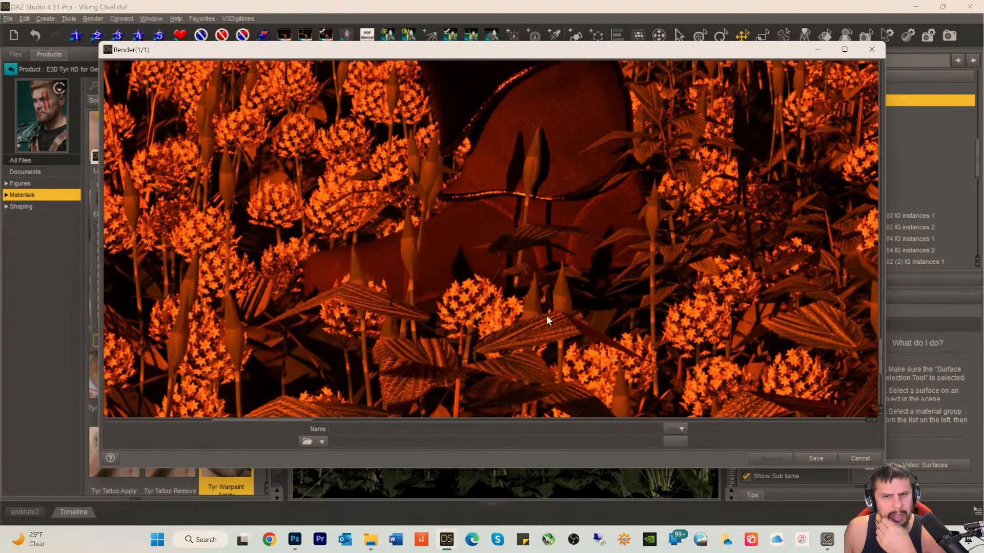
pyautogui.scroll(3, 579, 325)
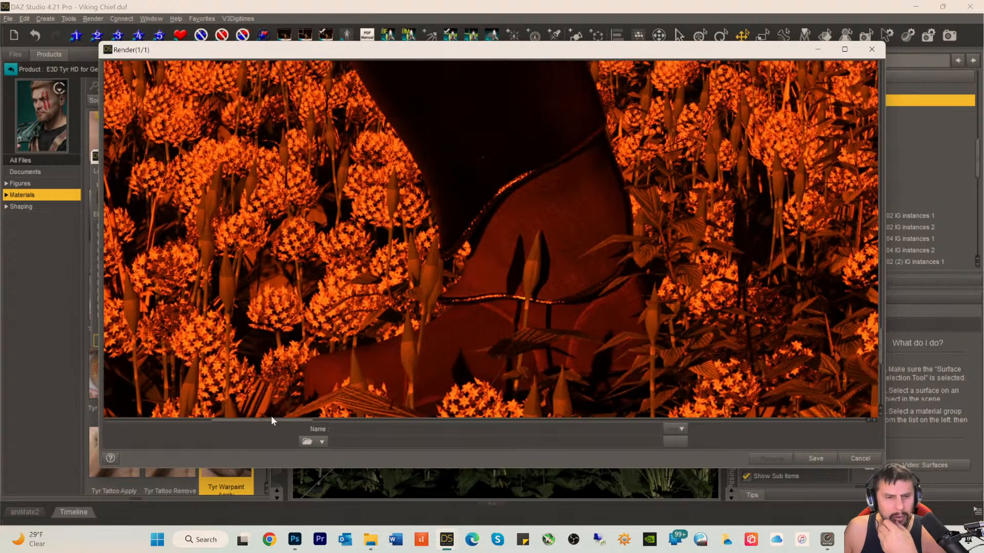
# - Check the Viking's other boot in the foliage and compare it with the front boot
pyautogui.moveTo(268, 420); pyautogui.dragTo(410, 442)
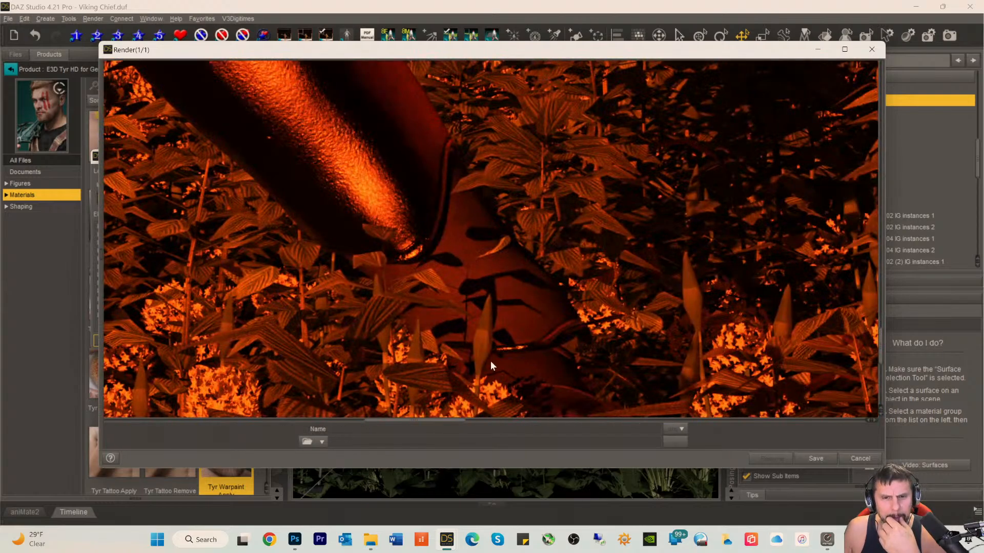
pyautogui.scroll(-3, 521, 365)
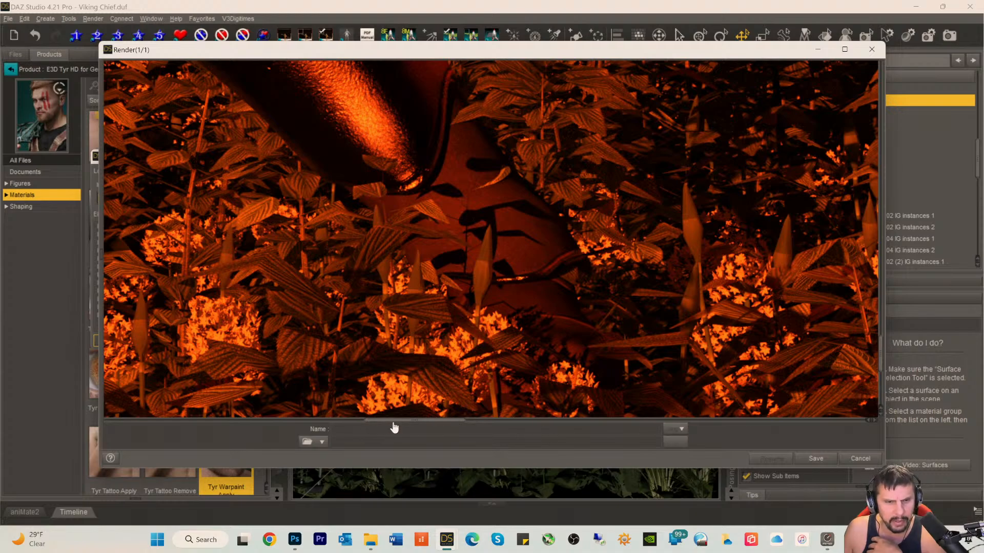
pyautogui.hscroll(-4, 413, 422)
pyautogui.moveTo(362, 423); pyautogui.dragTo(283, 429)
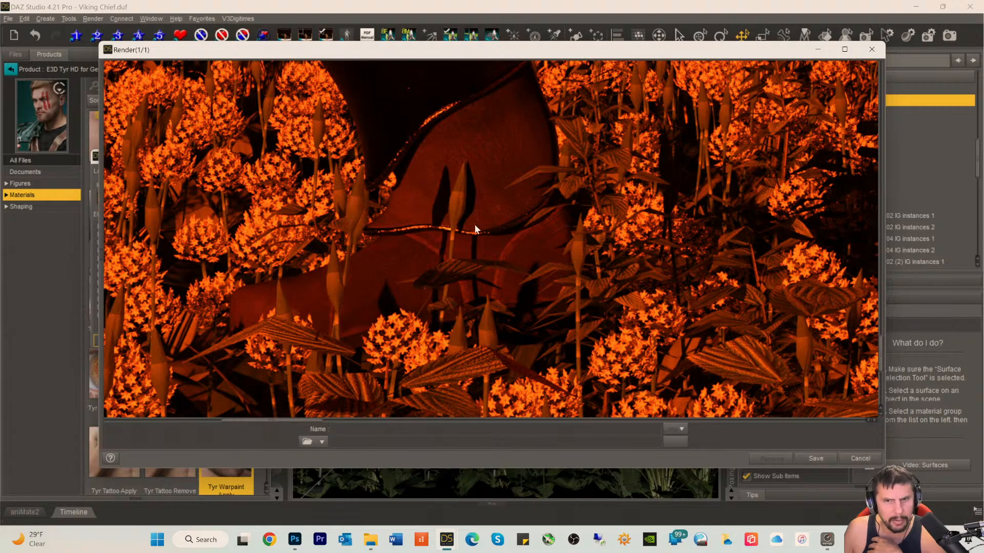
# - Review the front boot and surrounding plants again, continuing up over the knee guard to the thigh and rocky background
pyautogui.scroll(3, 413, 236)
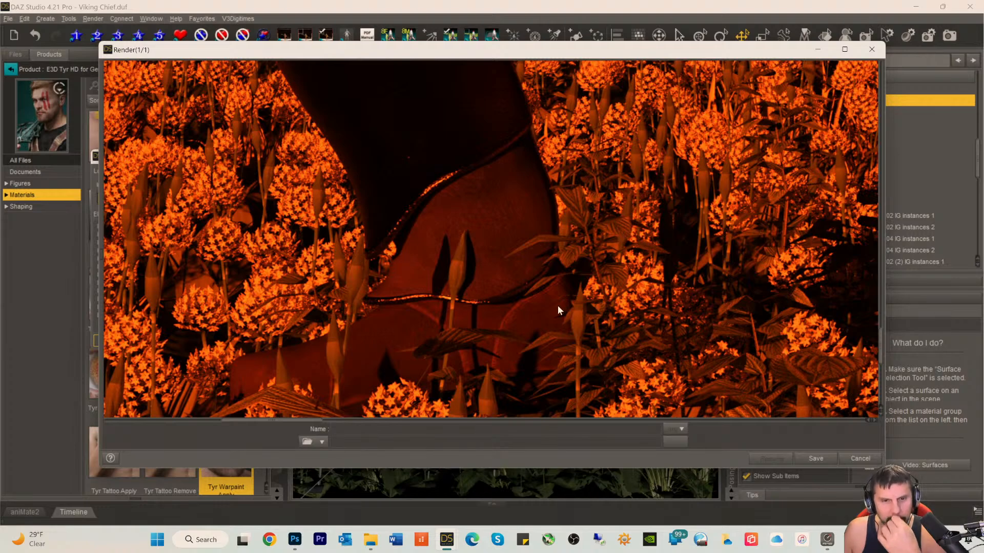
pyautogui.scroll(-7, 524, 339)
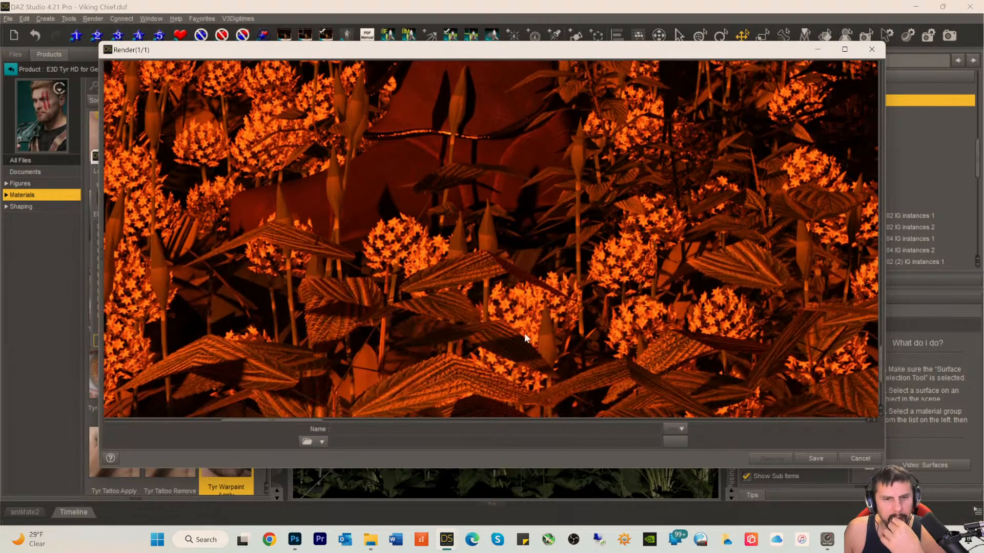
pyautogui.scroll(10, 523, 332)
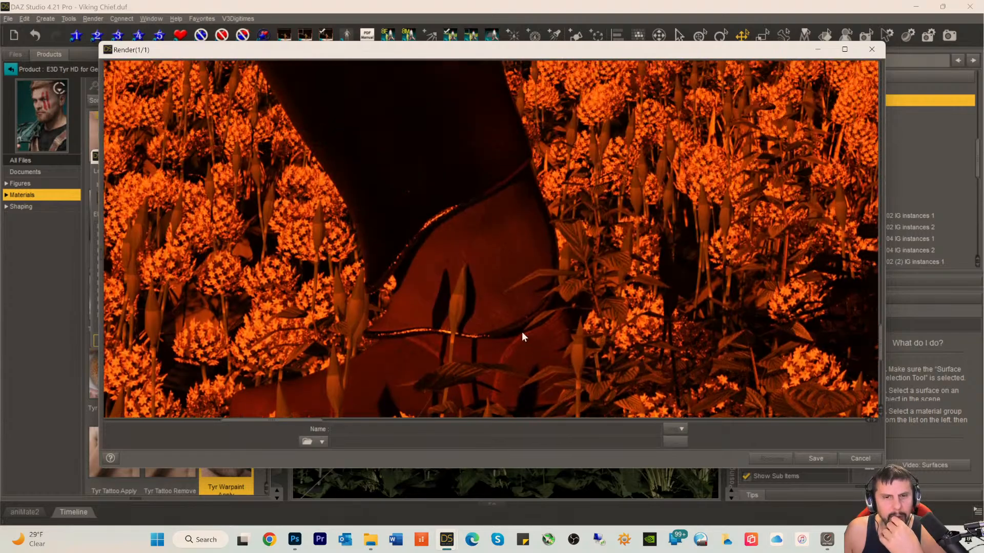
pyautogui.scroll(10, 460, 315)
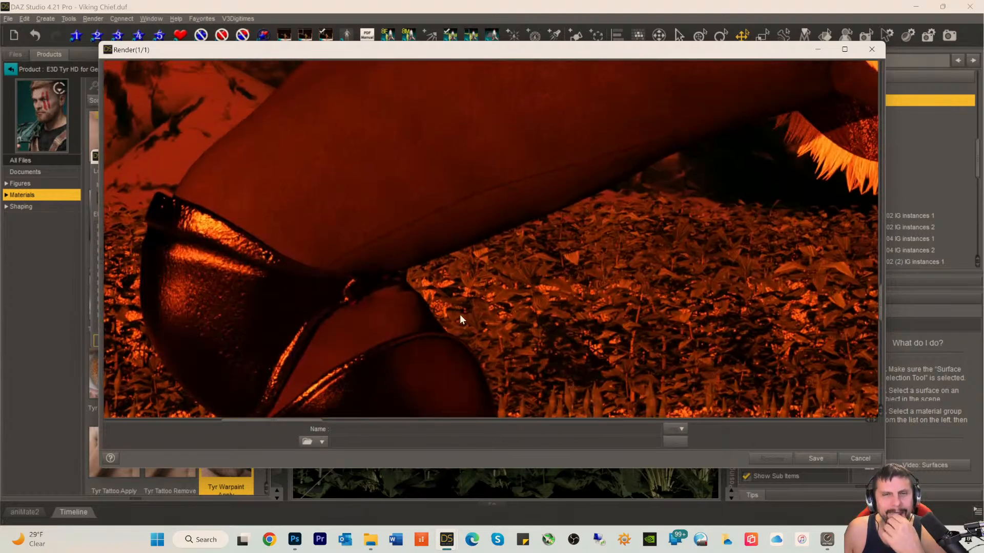
pyautogui.scroll(10, 459, 315)
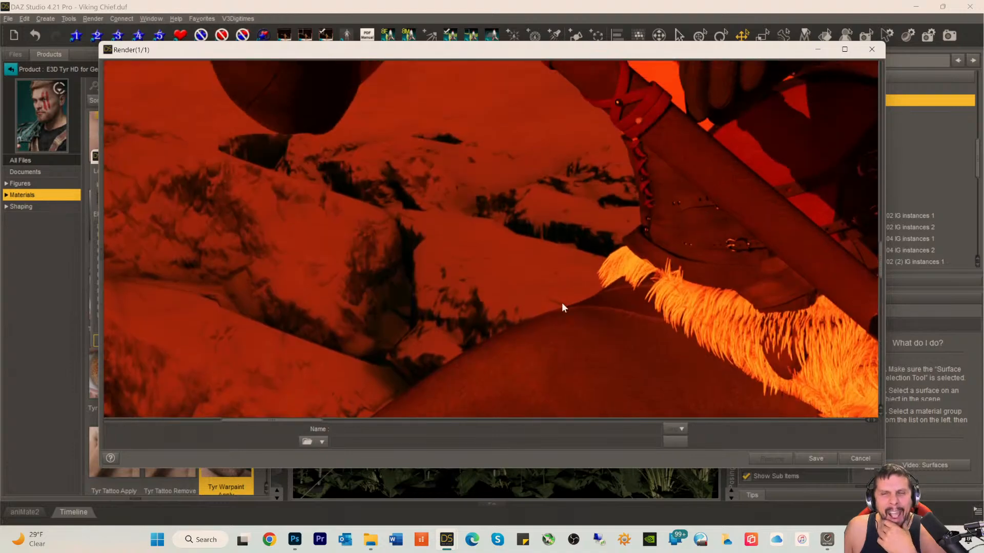
pyautogui.scroll(-5, 620, 318)
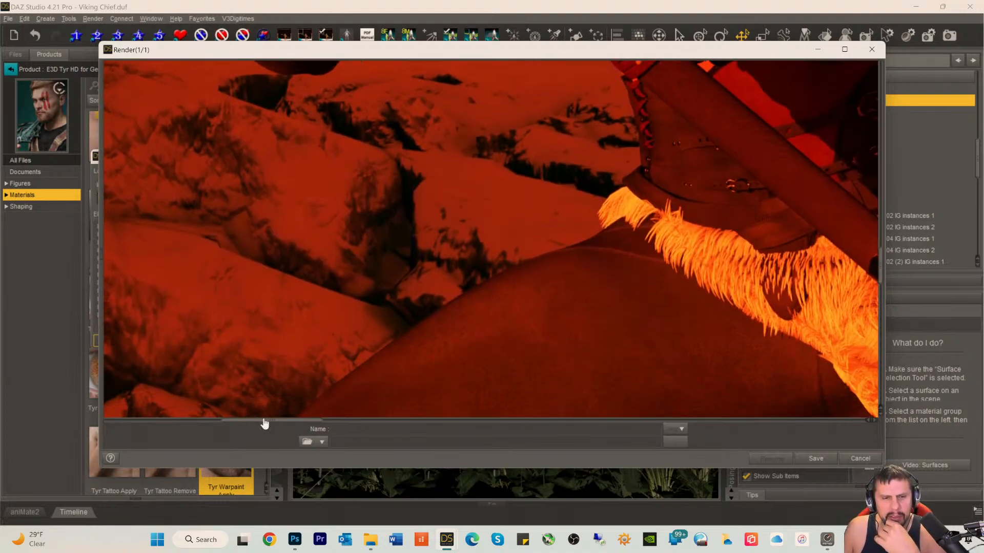
# - Check the fur garment below the belt buckle and cancel the running render
pyautogui.moveTo(266, 425); pyautogui.dragTo(318, 424)
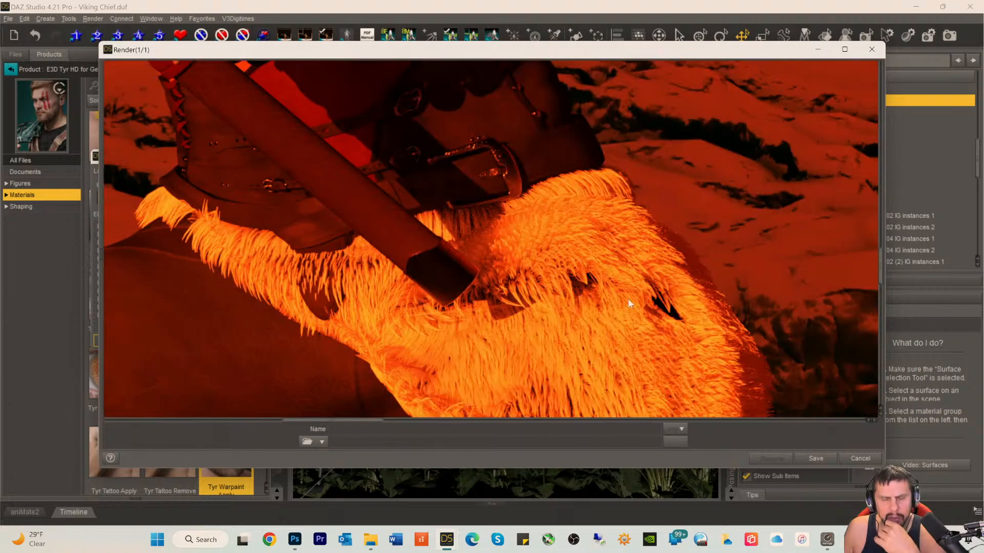
pyautogui.scroll(-5, 636, 344)
pyautogui.scroll(-5, 635, 344)
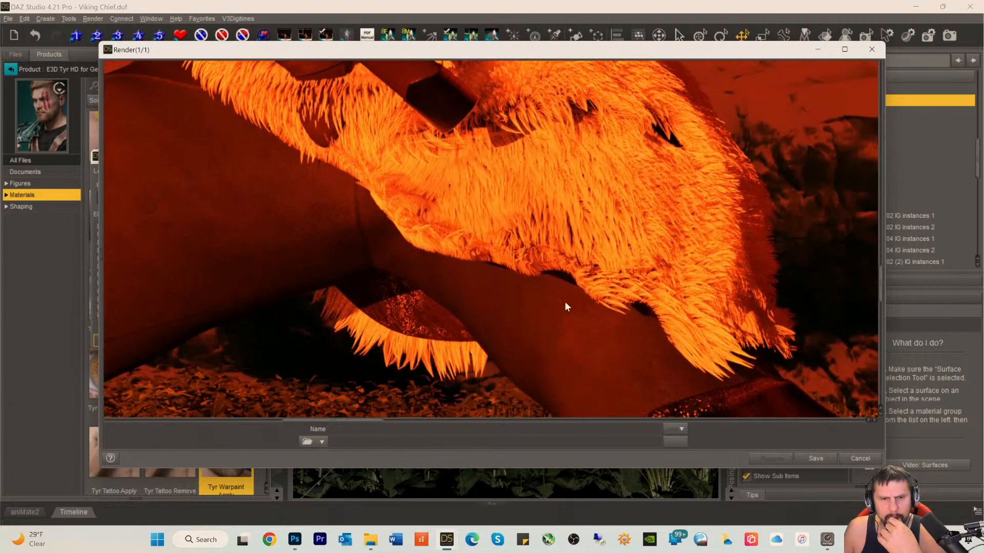
pyautogui.scroll(6, 716, 216)
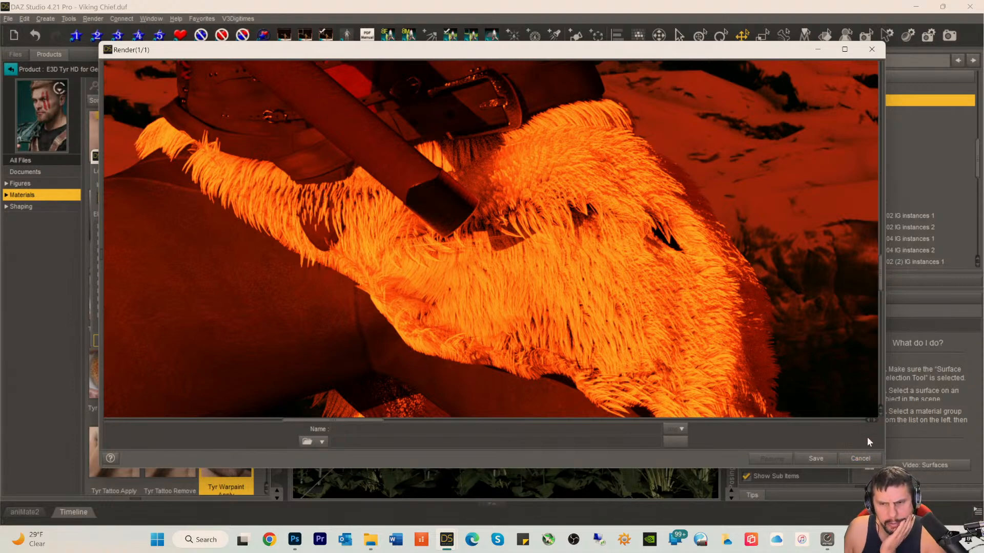
pyautogui.click(861, 459)
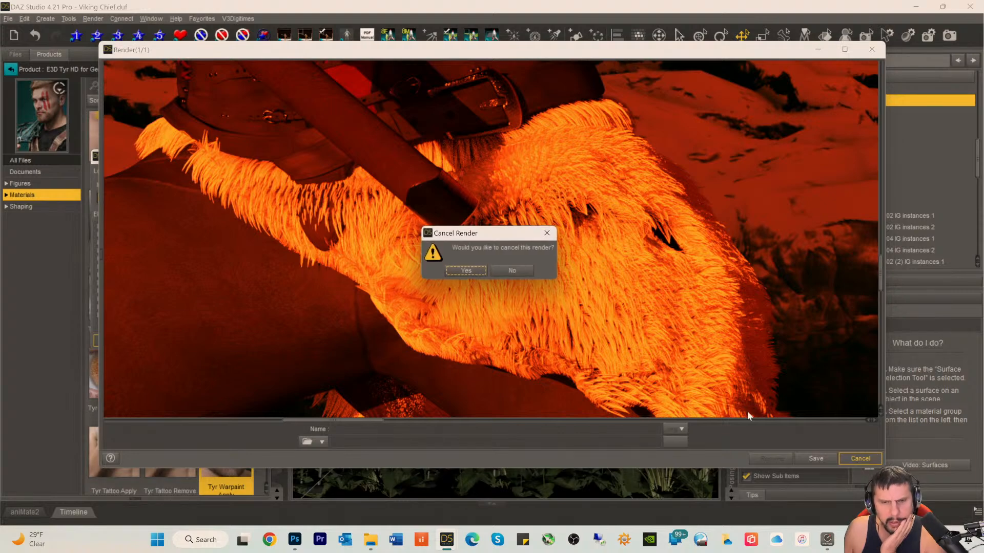
pyautogui.click(463, 271)
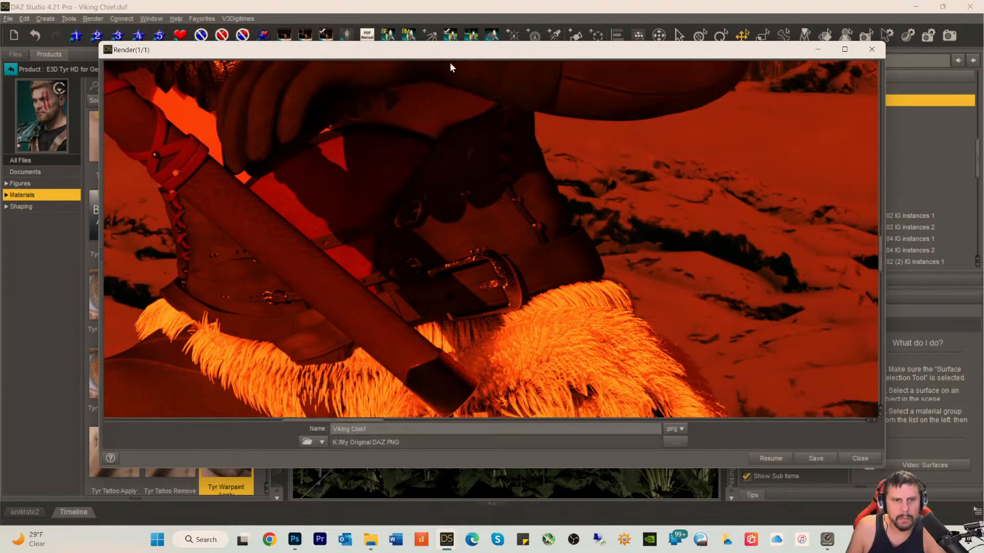
# - Inspect the scale armor, forearm and bare shoulder in the stopped render
pyautogui.scroll(10, 429, 132)
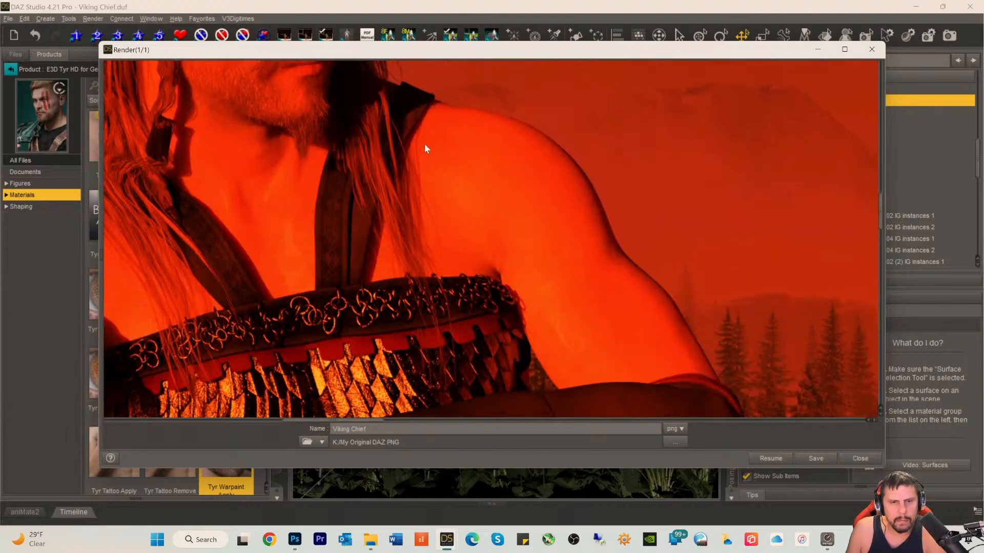
pyautogui.scroll(-3, 420, 179)
pyautogui.scroll(-2, 420, 186)
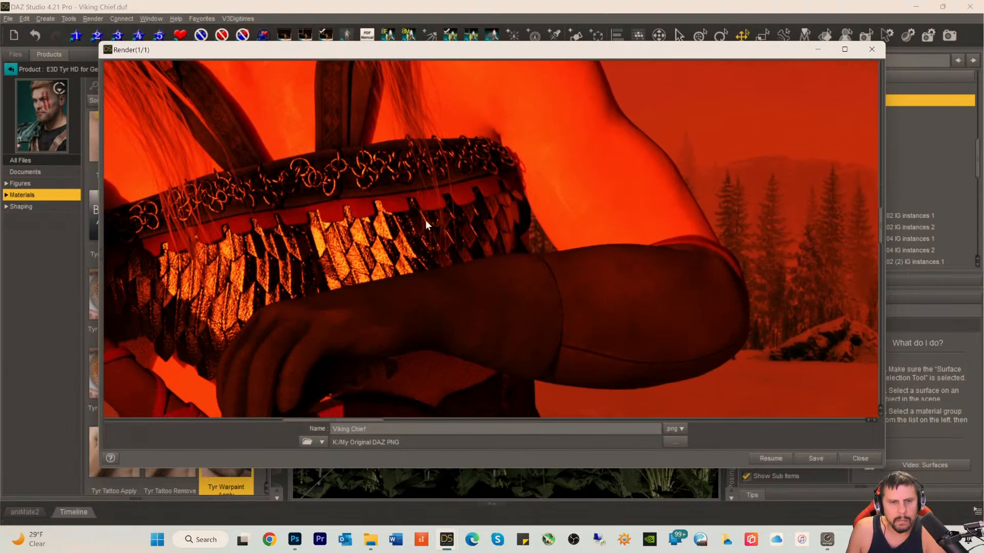
pyautogui.scroll(12, 524, 229)
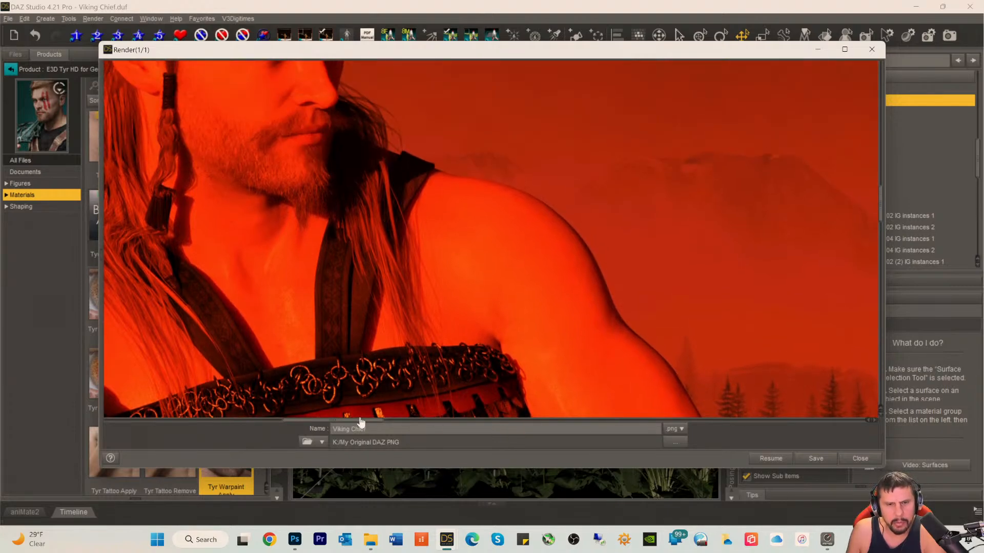
# - Examine the Viking's long hair, side braid and beard together with the chest straps and chainmail trim
pyautogui.moveTo(358, 420); pyautogui.dragTo(313, 421)
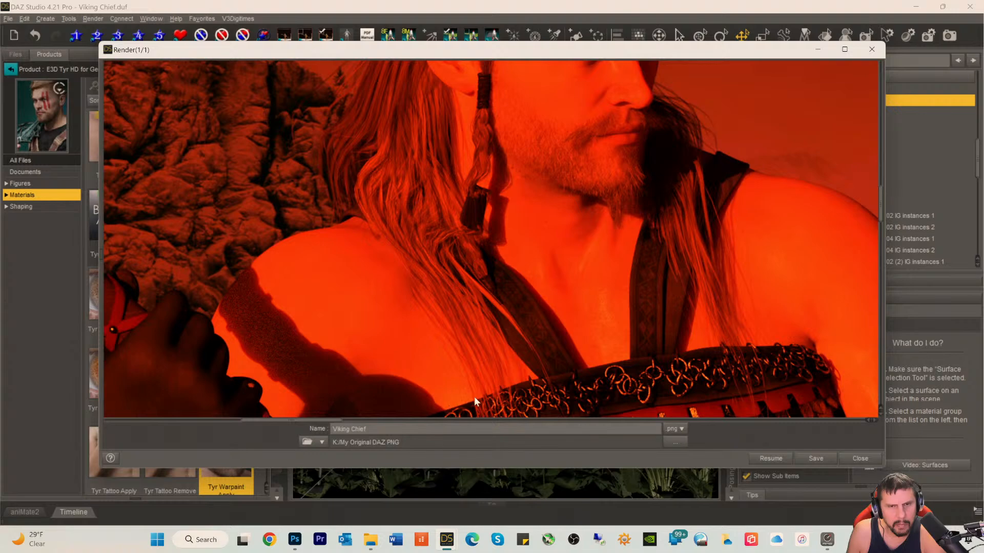
pyautogui.scroll(3, 416, 249)
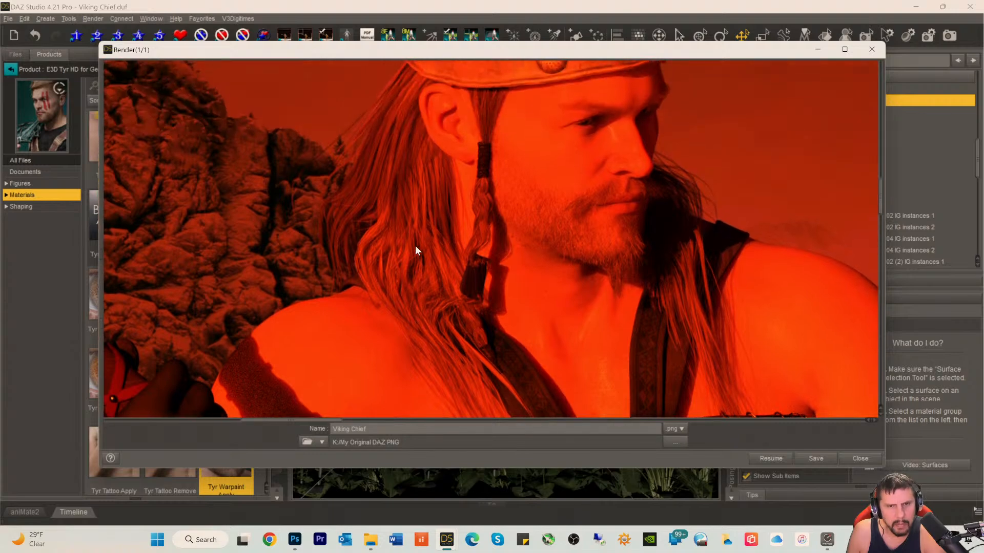
pyautogui.scroll(-5, 415, 250)
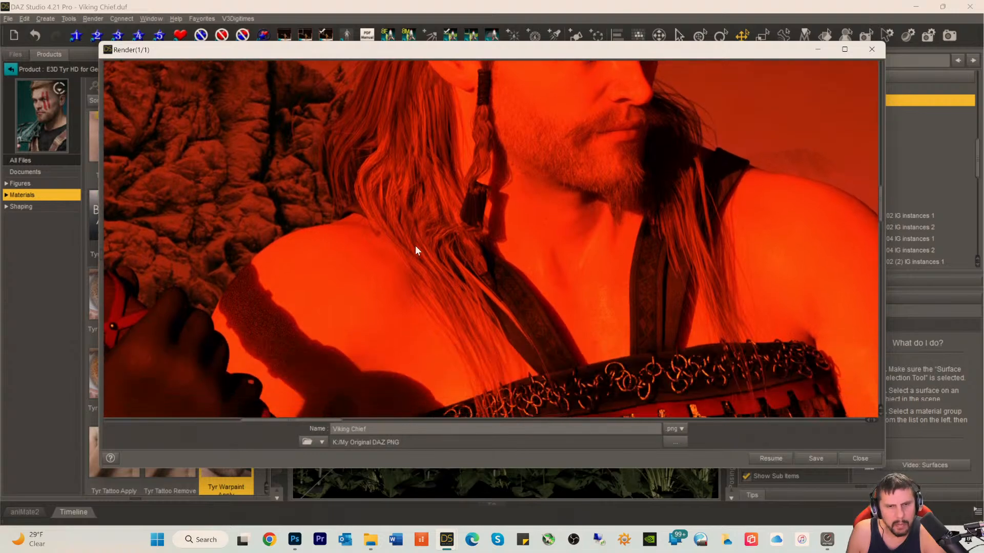
pyautogui.scroll(-2, 462, 277)
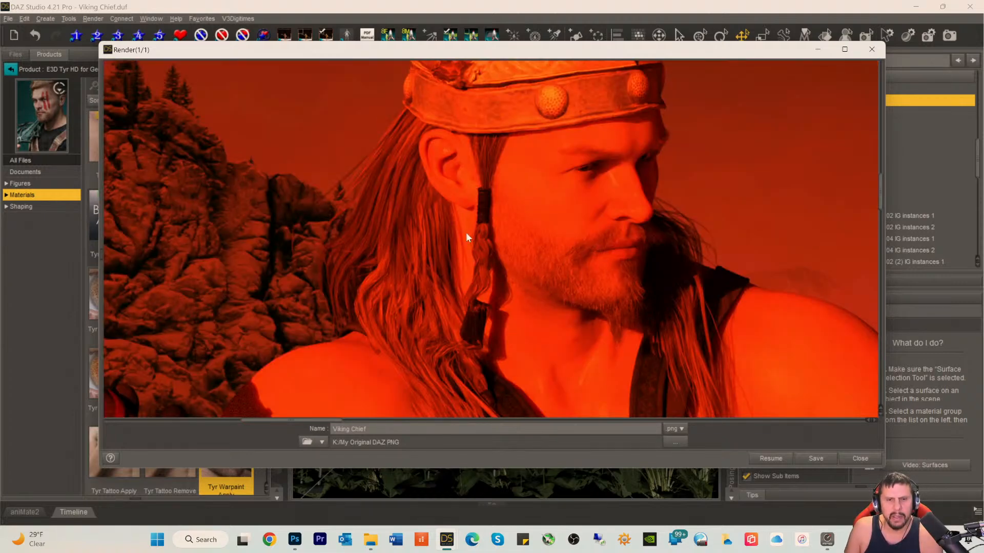
# - Inspect the horned helmet and its studded band, along with the ear and face beneath it
pyautogui.scroll(3, 456, 287)
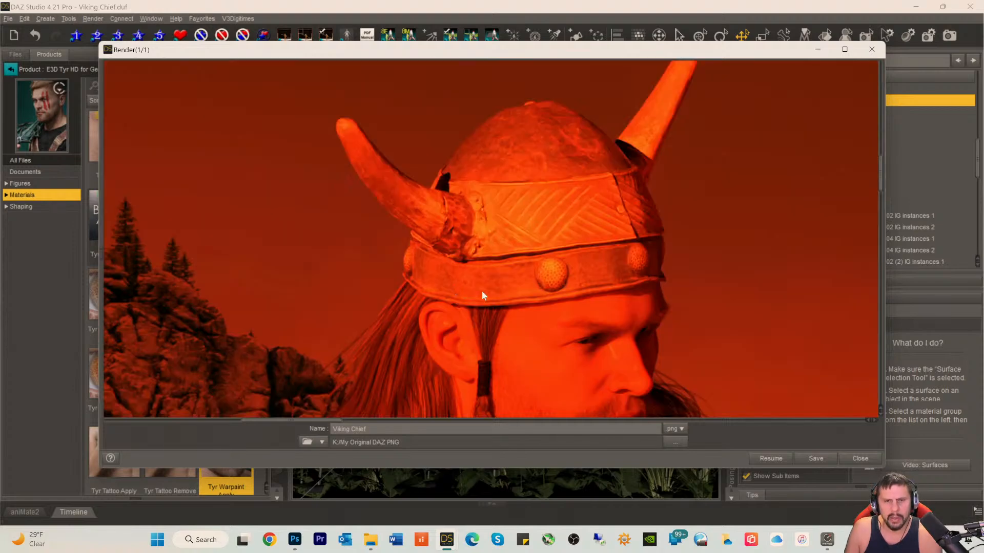
pyautogui.scroll(-1, 481, 291)
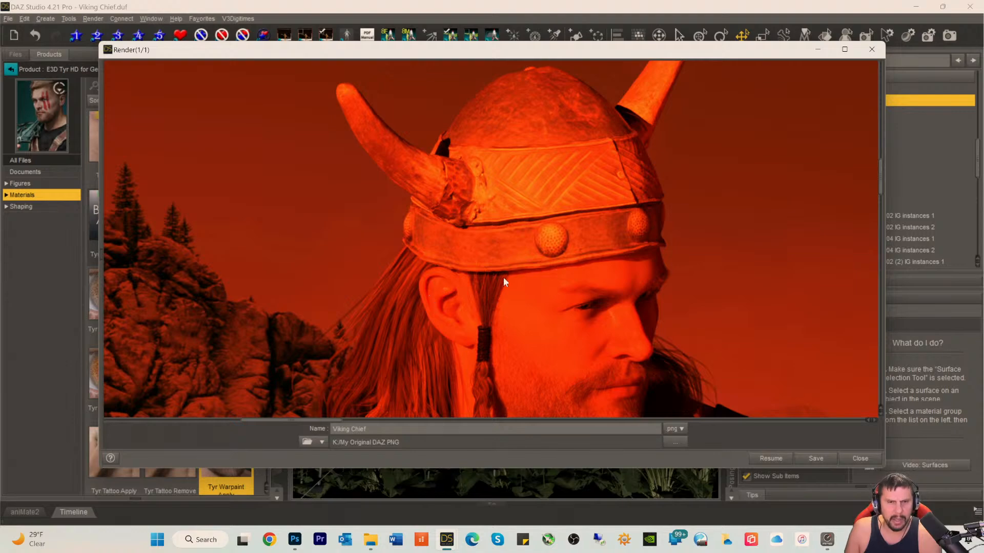
pyautogui.scroll(-2, 494, 278)
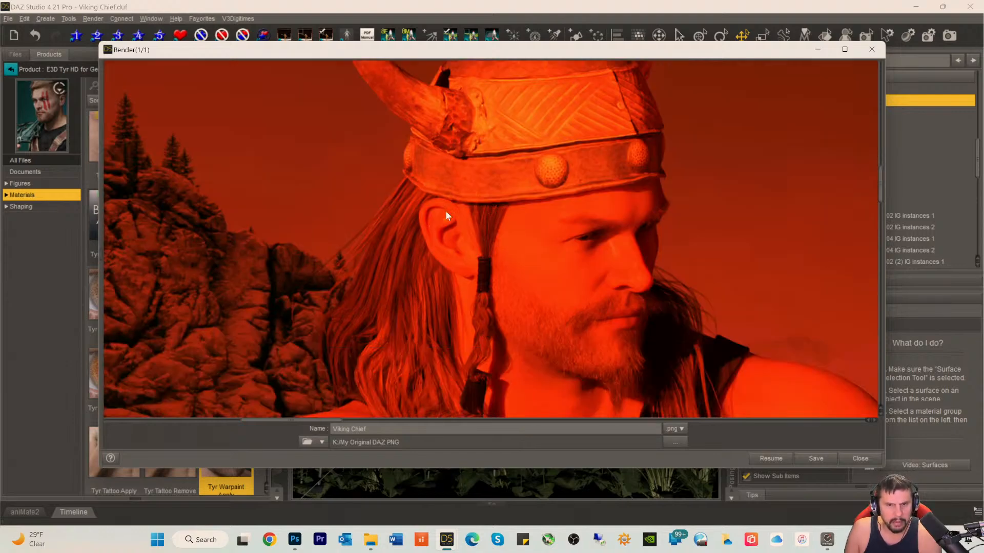
pyautogui.scroll(-1, 416, 205)
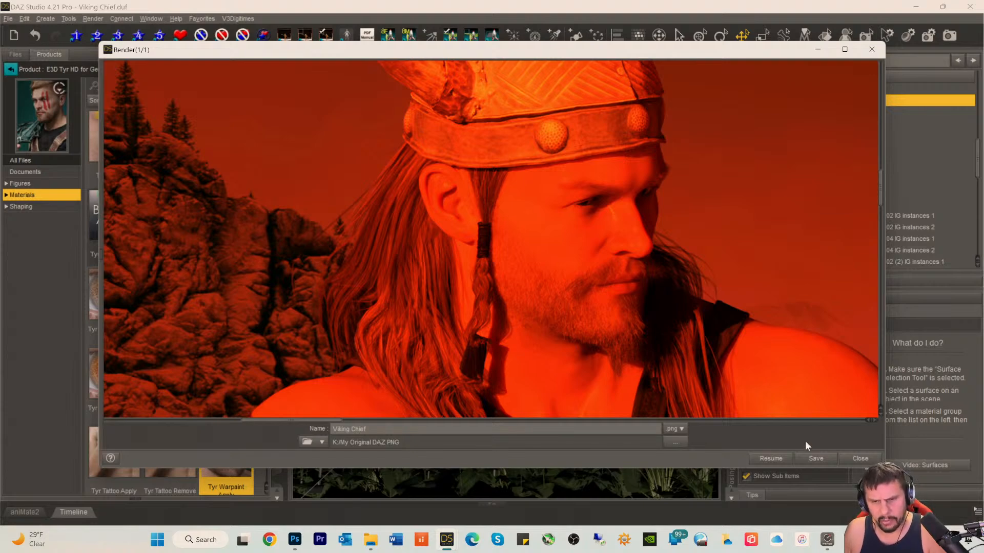
# - Attempt to save the Viking Chief render as PNG, decline replacing the existing file, and close the render window
pyautogui.scroll(-3, 759, 403)
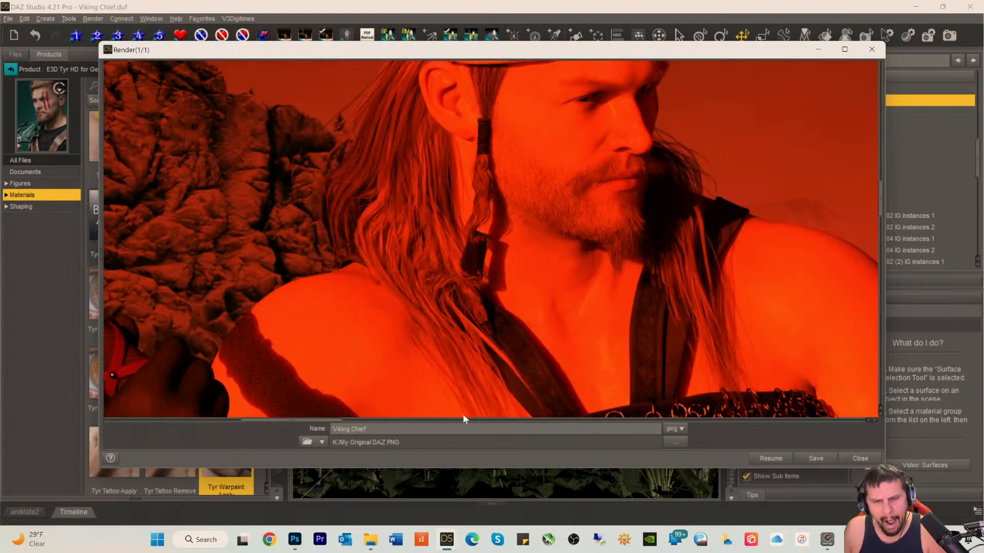
pyautogui.click(769, 457)
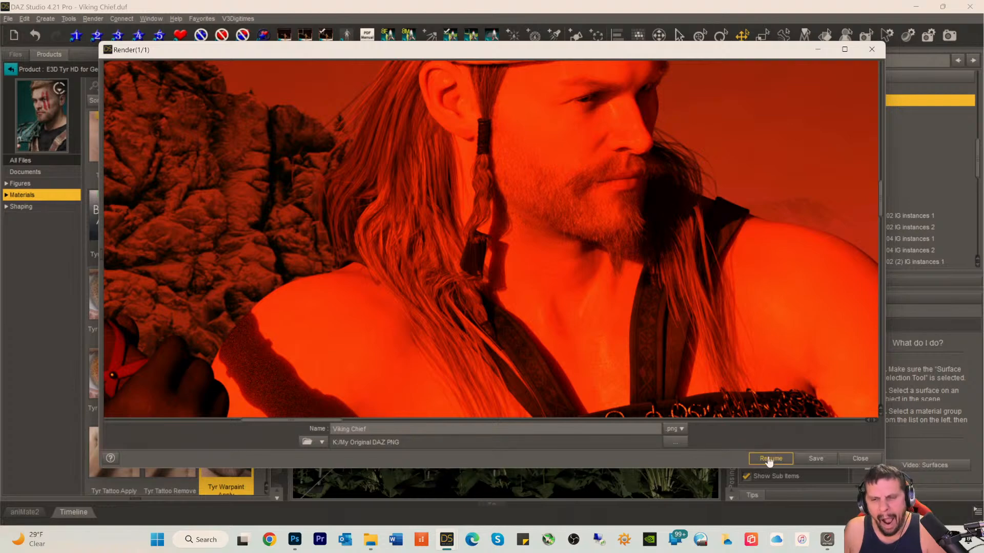
pyautogui.click(814, 460)
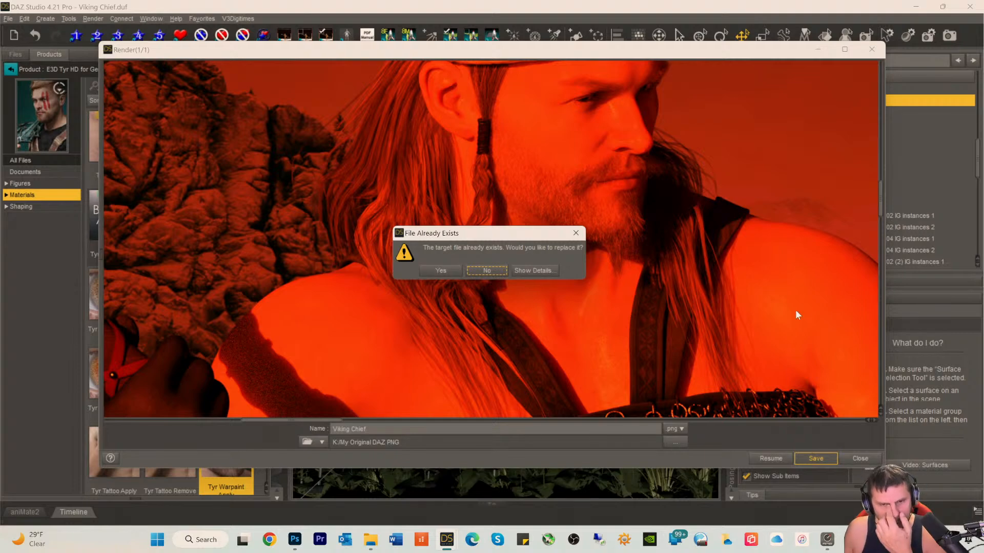
pyautogui.click(487, 272)
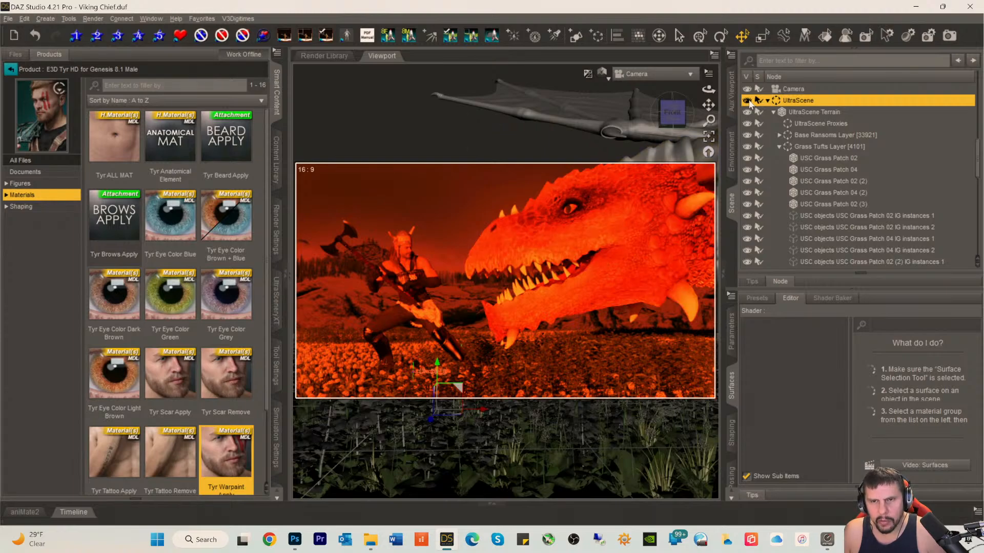
# - Hide the UltraScene environment and delete the hidden Iron Scale Armor Bracers from the Tyr figure
pyautogui.click(748, 100)
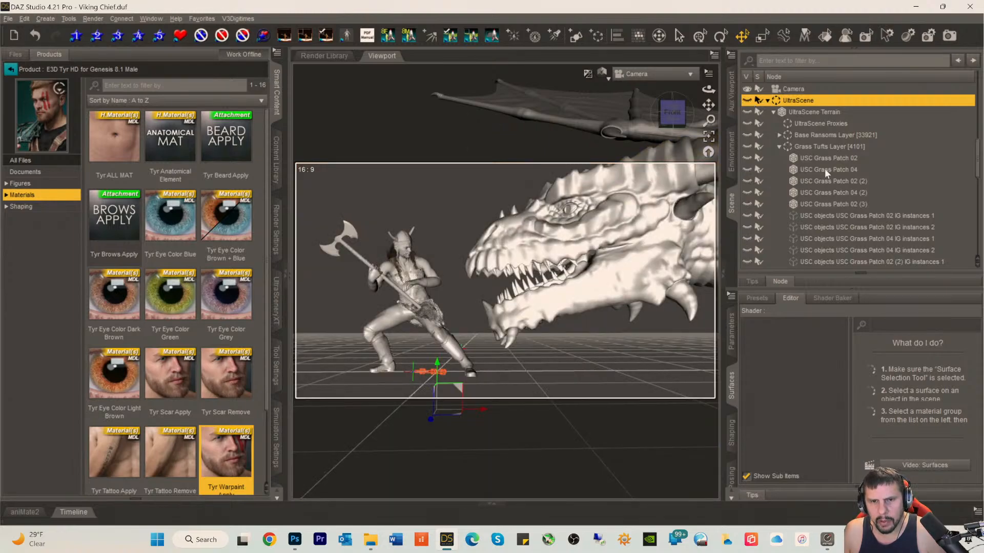
pyautogui.scroll(3, 825, 168)
pyautogui.scroll(5, 822, 170)
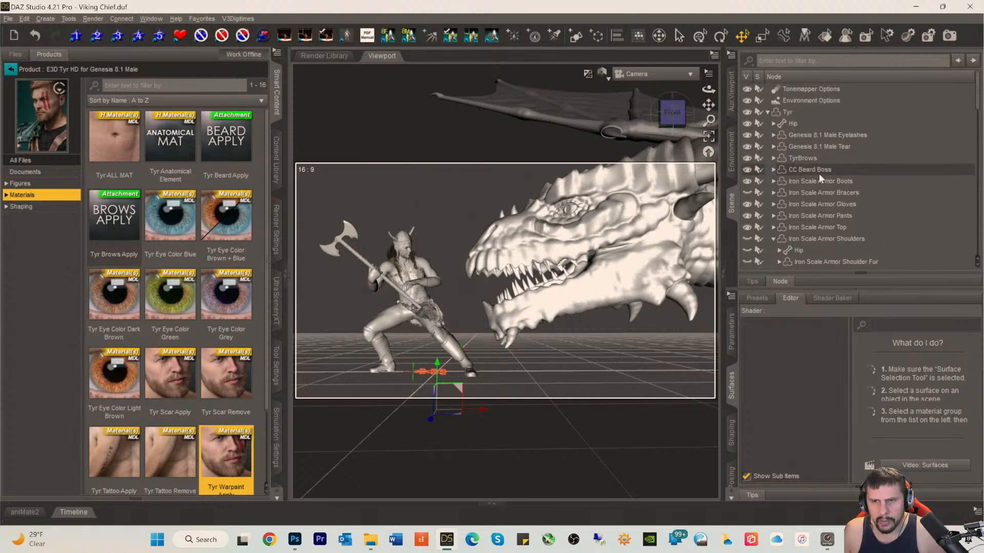
pyautogui.click(801, 193)
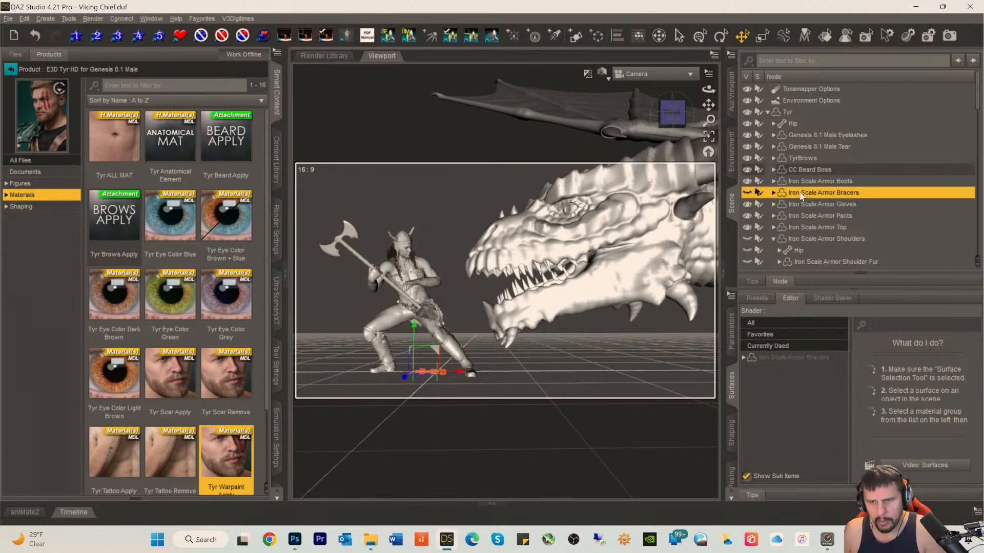
pyautogui.press('Delete')
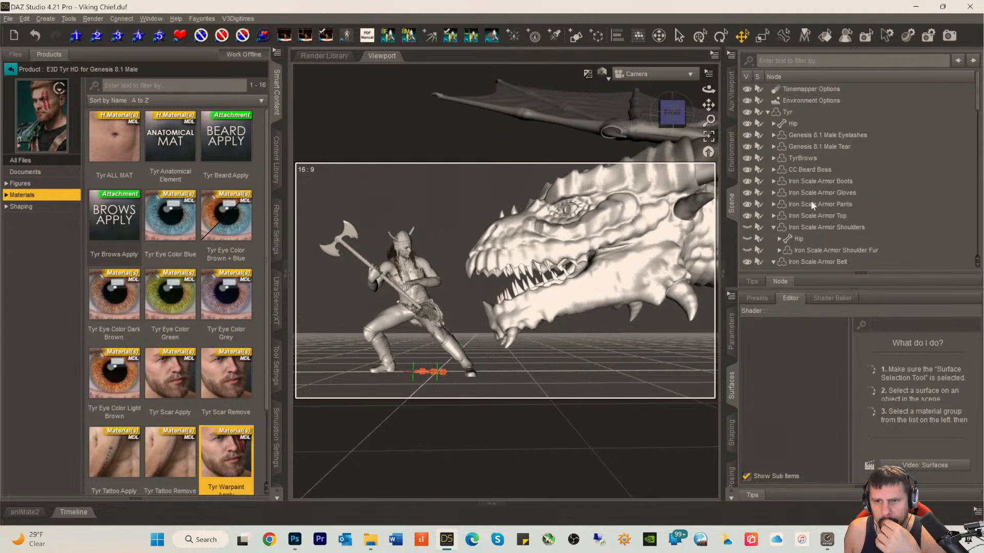
# - Delete the hidden Iron Scale Armor Shoulders, including their attached fur, from the Tyr figure
pyautogui.click(806, 229)
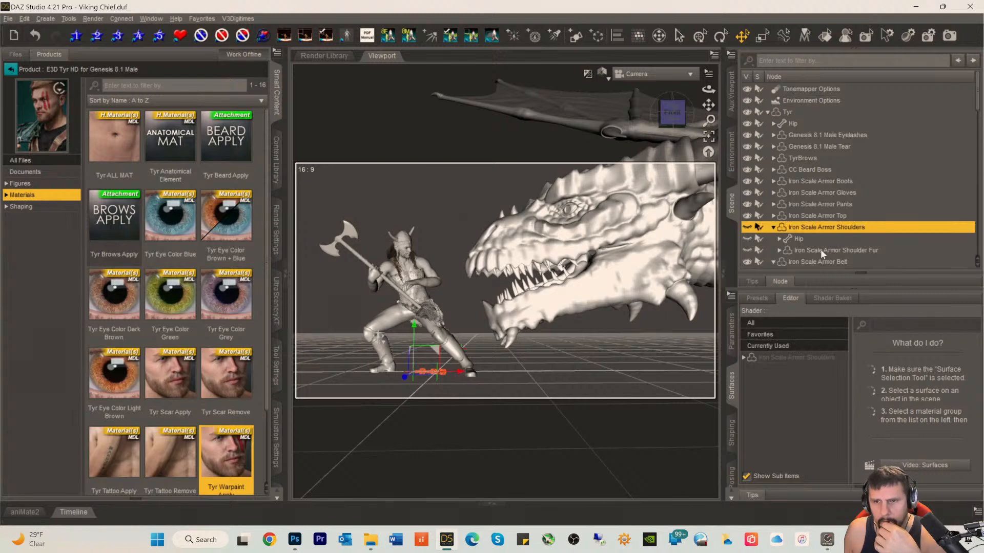
pyautogui.scroll(-2, 820, 247)
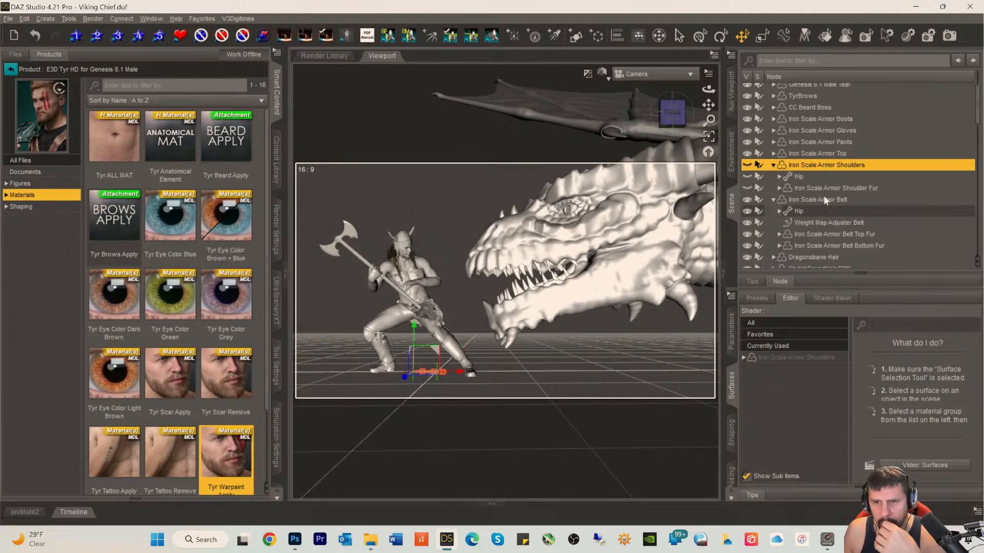
pyautogui.scroll(-1, 825, 235)
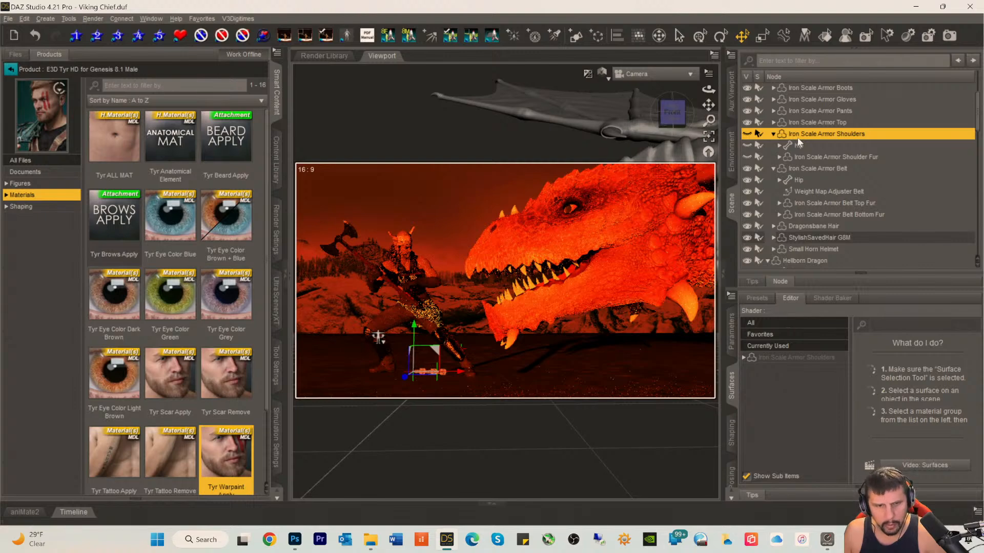
pyautogui.press('Delete')
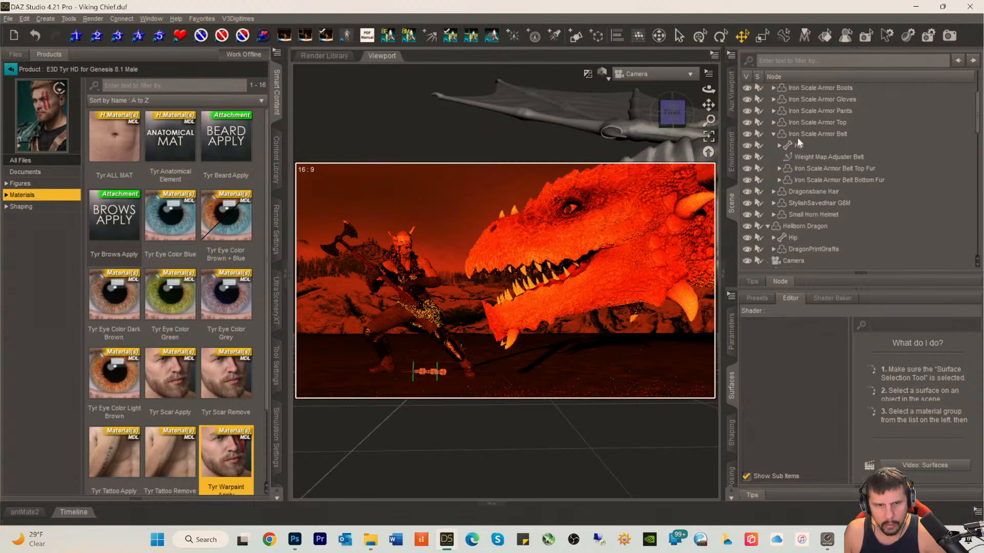
# - Select the Iron Scale Armor Belt Bottom Fur, clear the tyr product filter, and open the Iron Scale Armor Outfit dForce Belt product
pyautogui.click(801, 180)
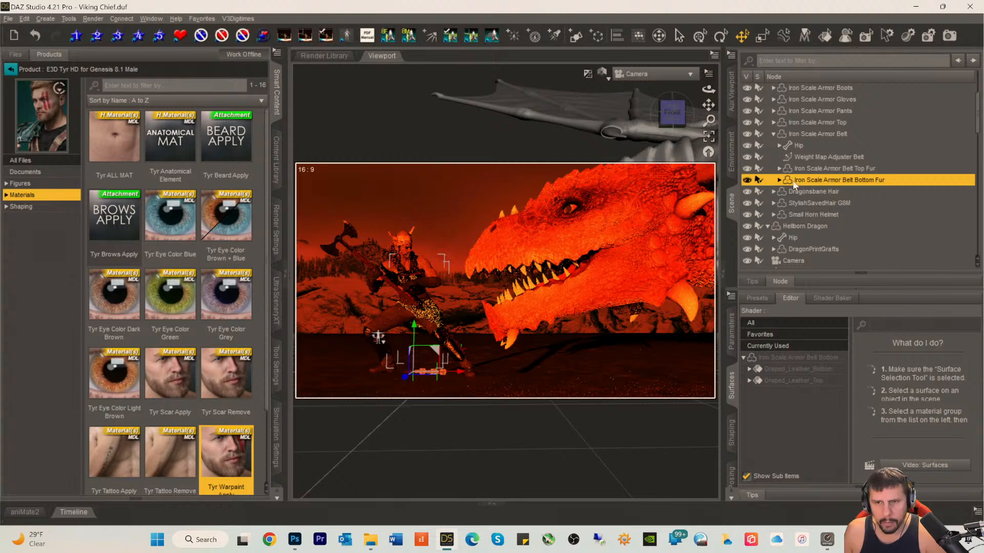
pyautogui.click(11, 69)
pyautogui.click(21, 244)
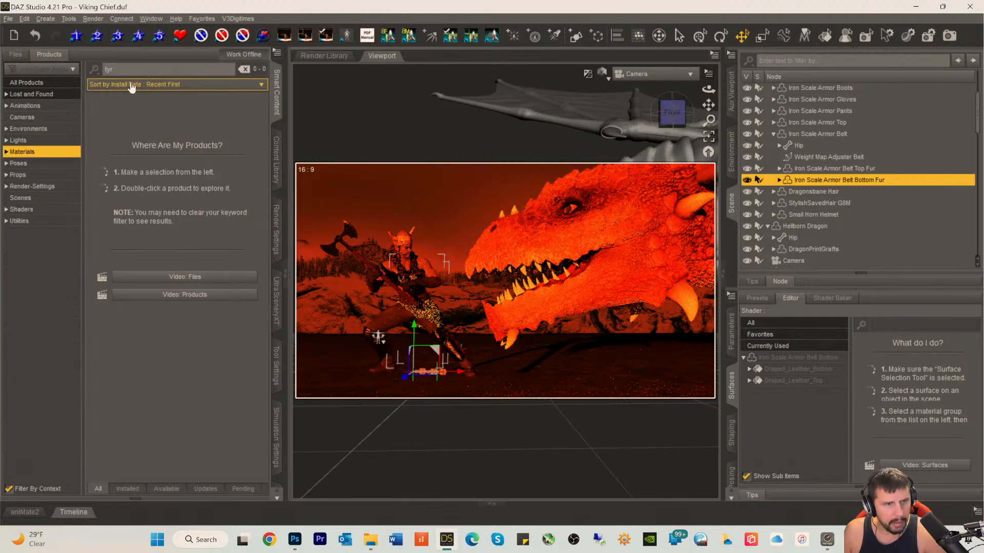
pyautogui.moveTo(117, 69); pyautogui.dragTo(66, 105)
pyautogui.press('BackSpace')
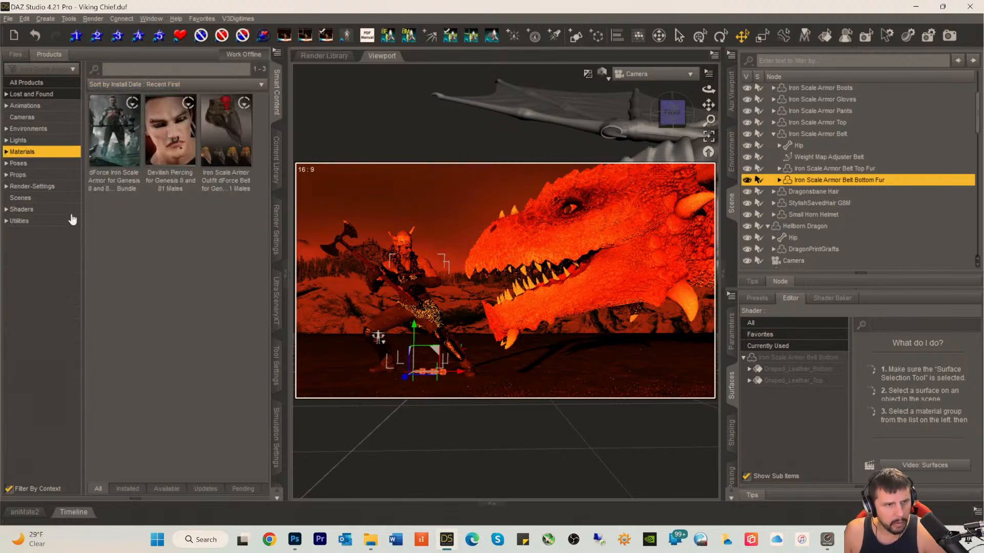
pyautogui.click(224, 146)
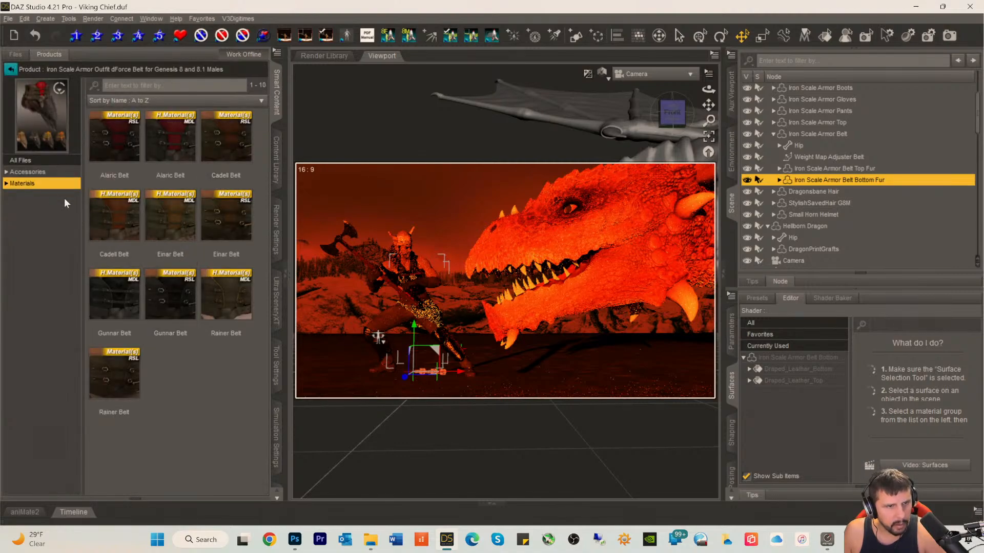
# - Browse the belt product's accessories, materials and complete file list for options that suit the fur
pyautogui.click(29, 173)
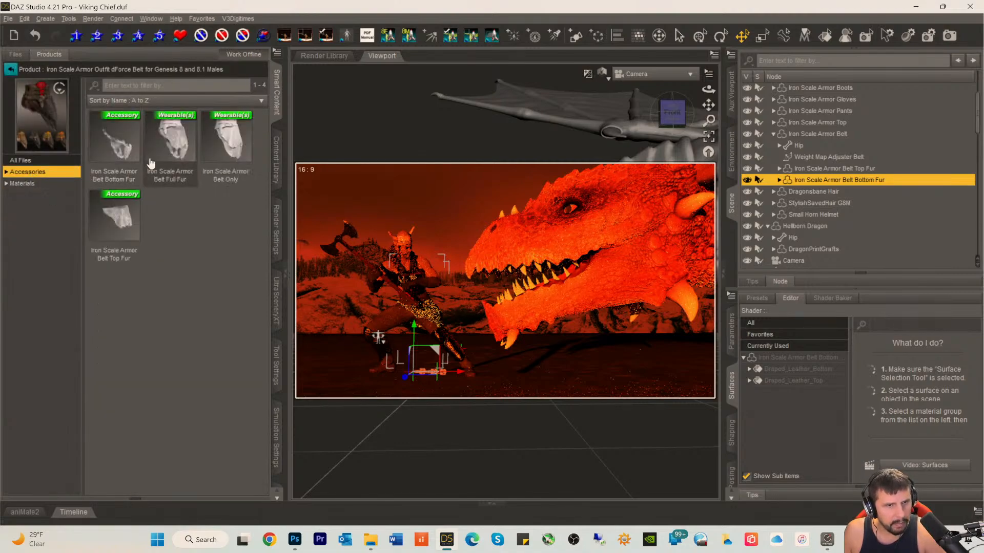
pyautogui.moveTo(160, 162)
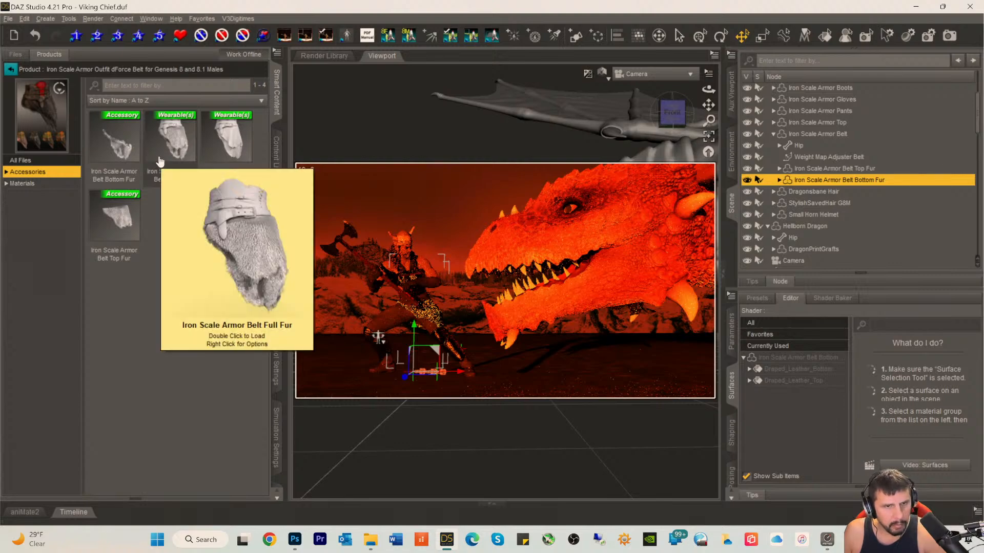
pyautogui.click(23, 185)
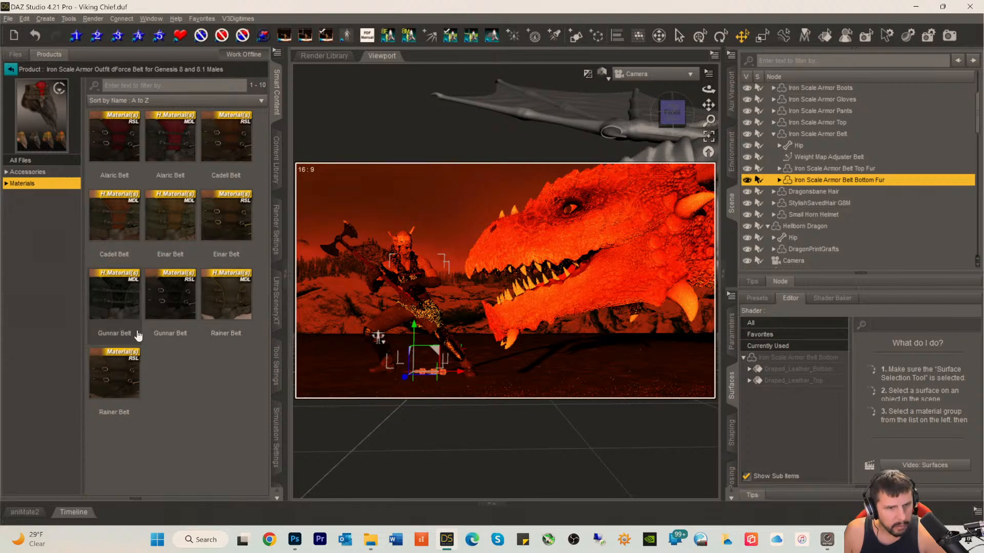
pyautogui.click(25, 161)
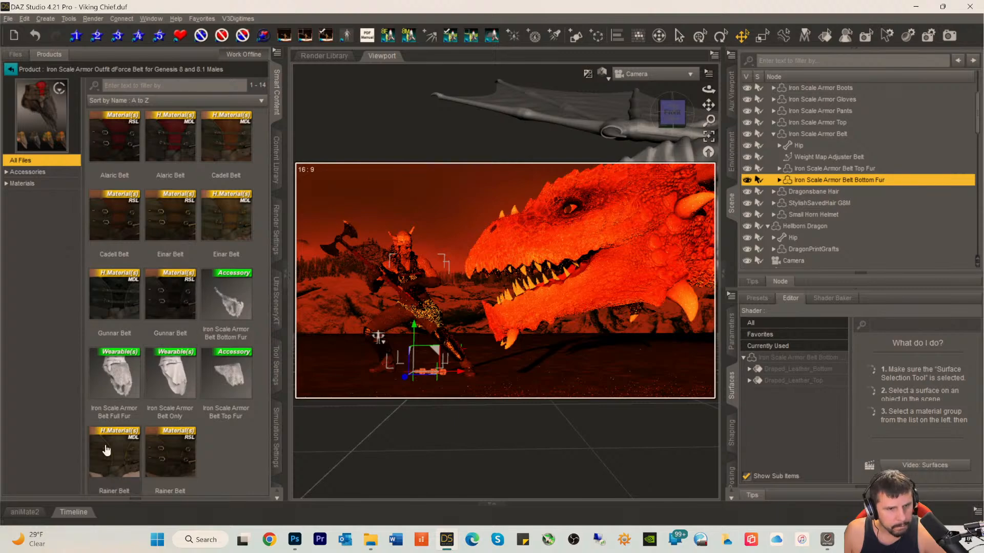
# - Show the material presets of the dForce Iron Scale Armor for Genesis 8 and 8.1 Males Bundle
pyautogui.moveTo(106, 457)
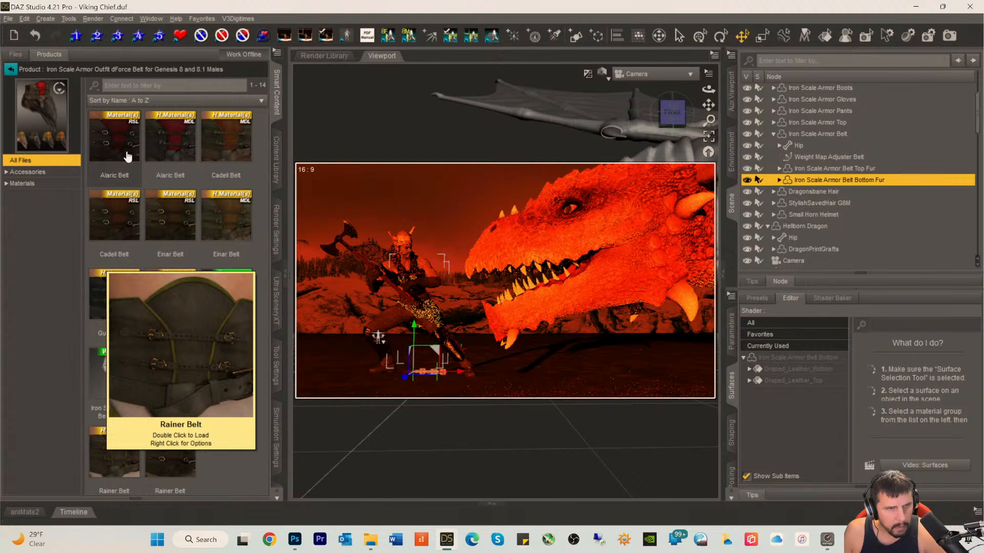
pyautogui.click(10, 71)
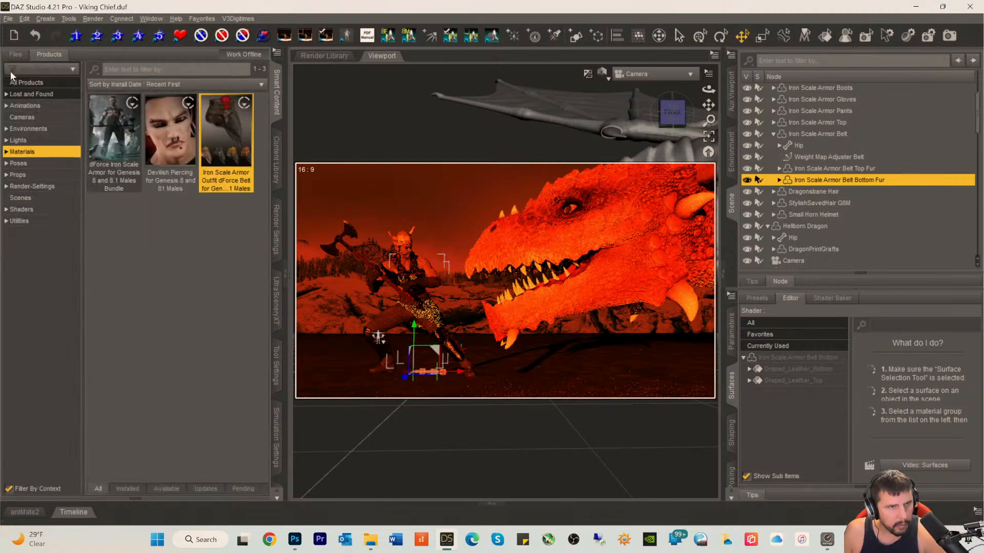
pyautogui.click(115, 145)
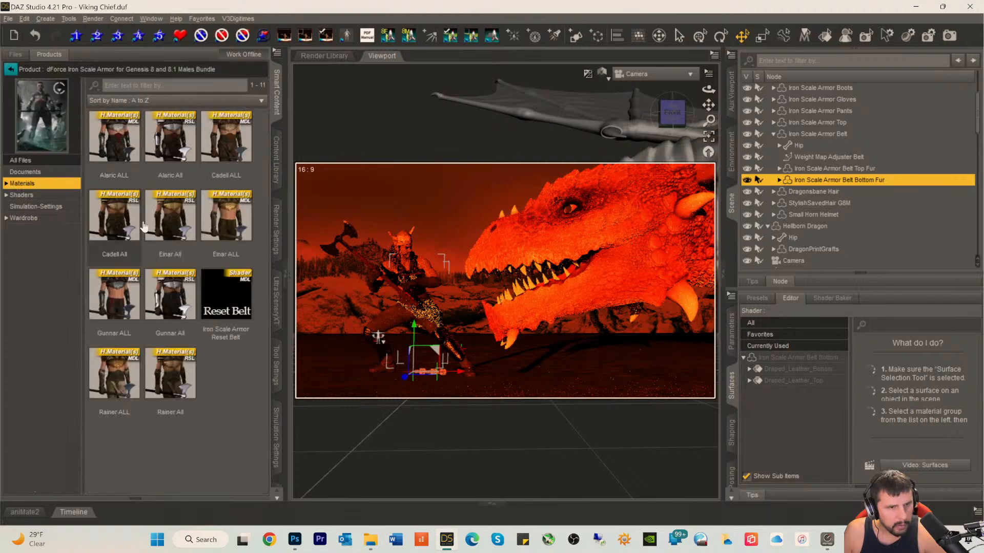
pyautogui.click(29, 220)
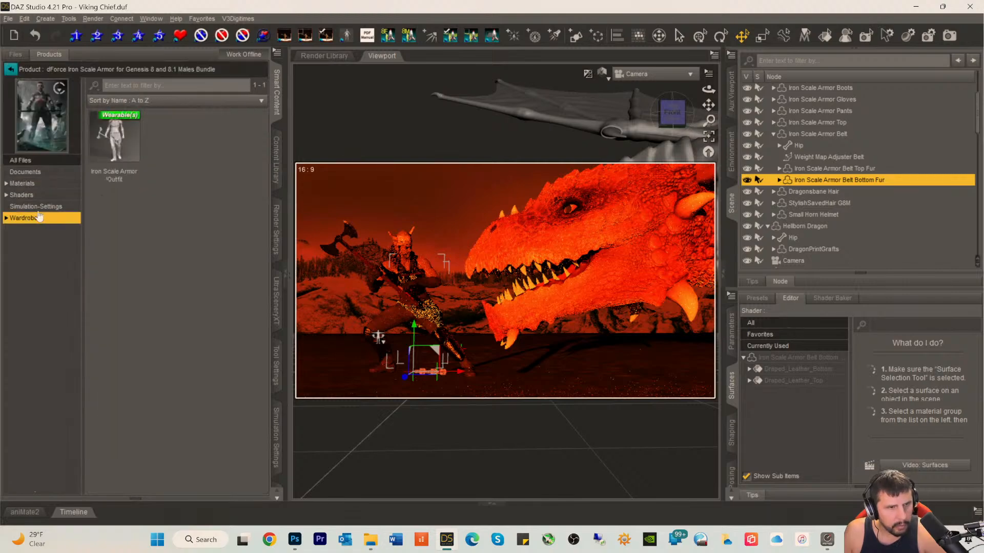
pyautogui.click(32, 207)
pyautogui.click(28, 185)
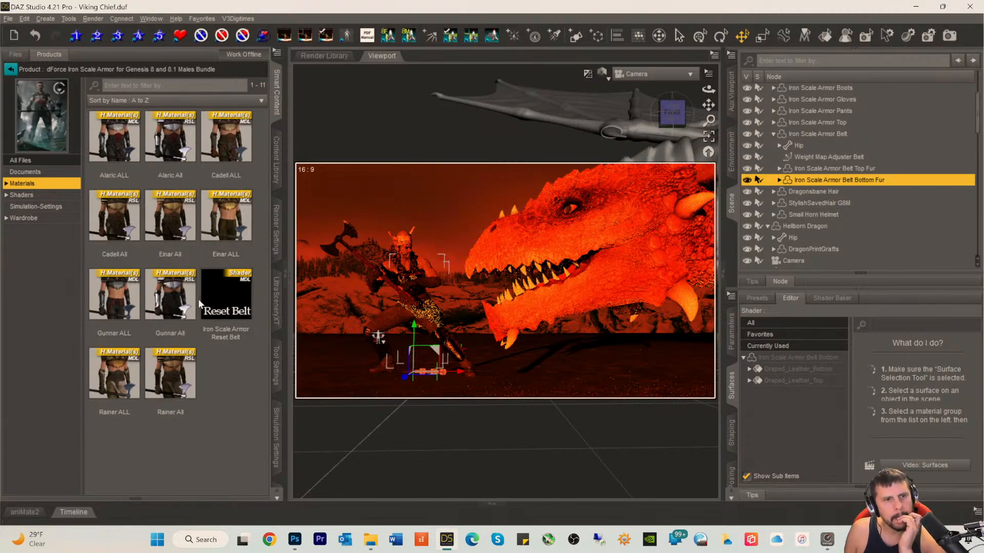
pyautogui.moveTo(198, 298)
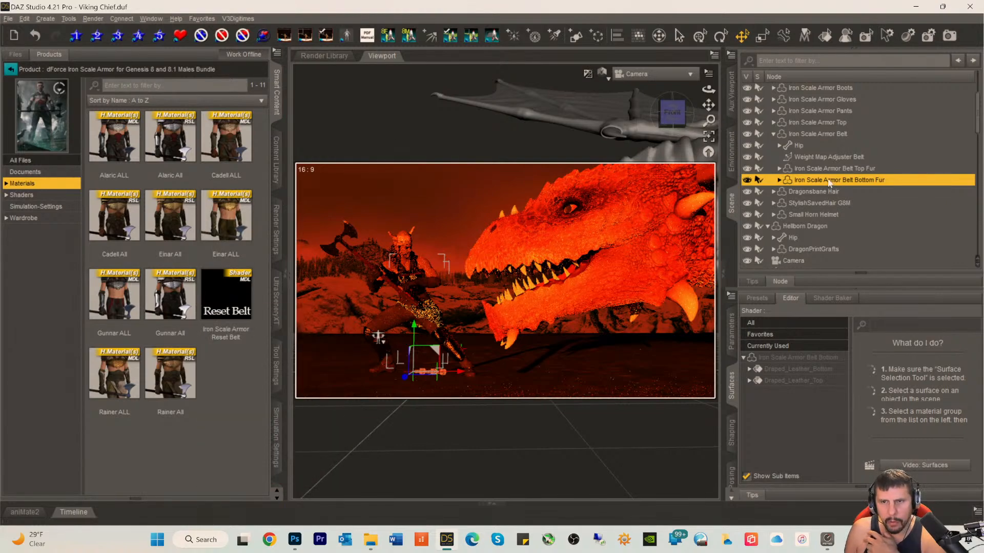
# - Apply the Alaric ALL MDL material preset to the Tyr figure
pyautogui.scroll(2, 828, 181)
pyautogui.scroll(1, 826, 178)
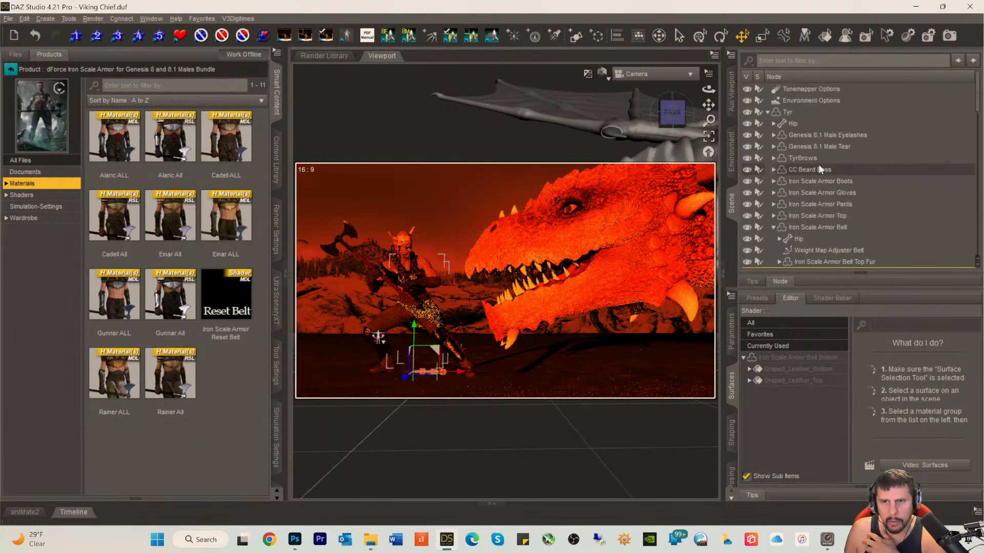
pyautogui.click(779, 115)
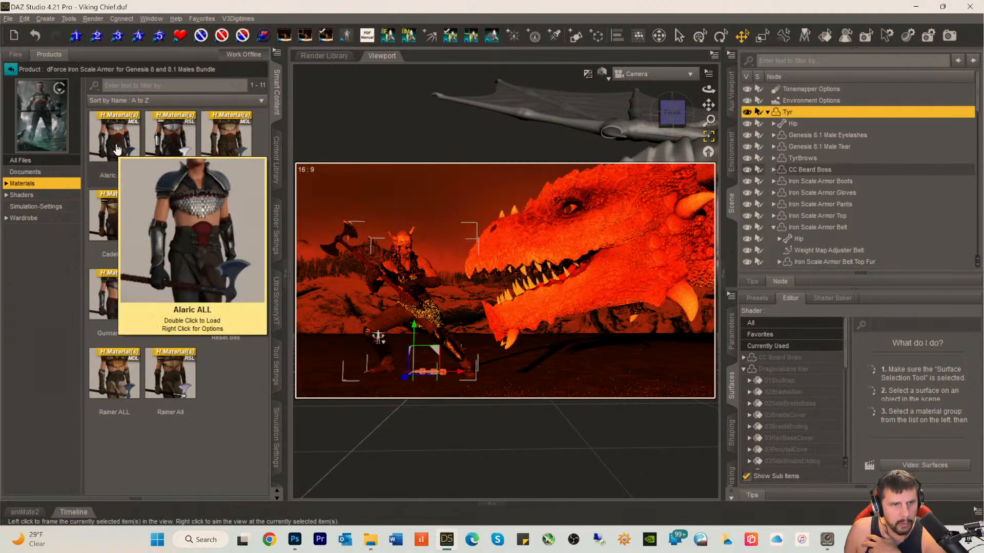
pyautogui.doubleClick(117, 149)
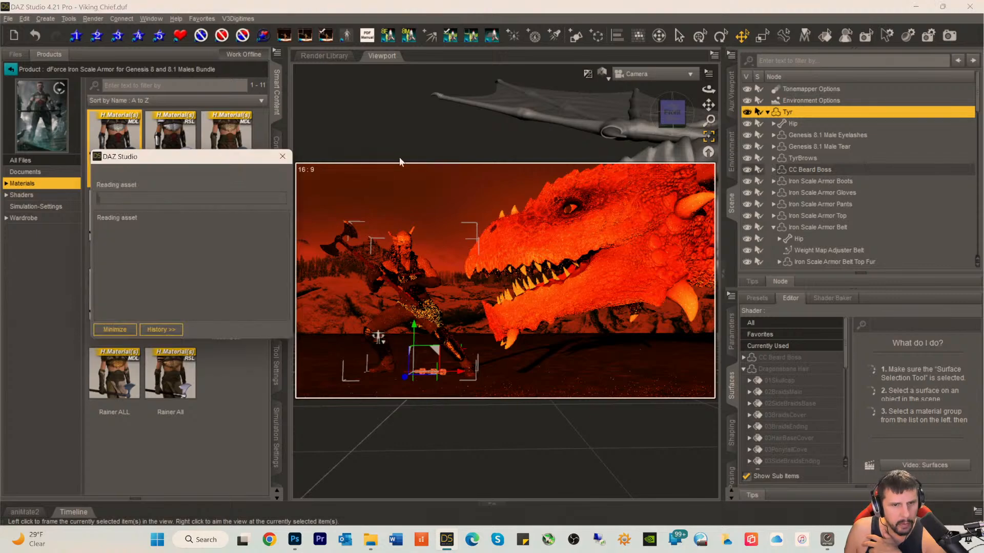
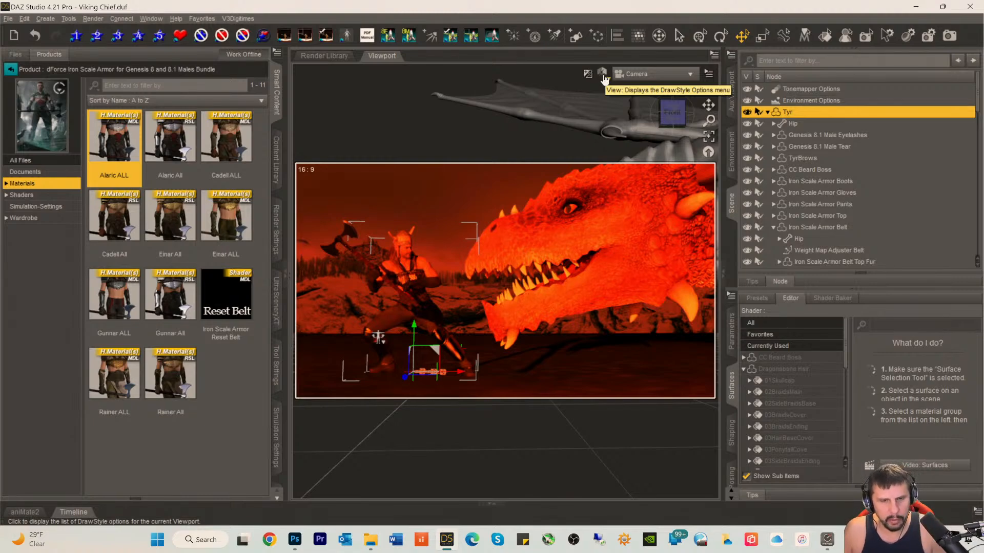
# - Switch the viewport to the textured draw style and look through the Perspective View
pyautogui.hotkey('ctrl', '9')
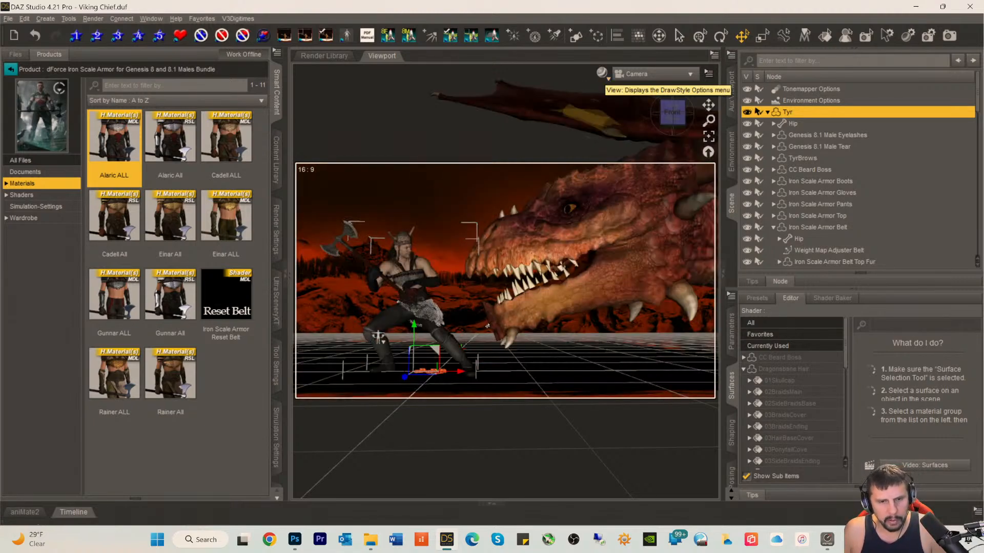
pyautogui.click(640, 81)
pyautogui.click(646, 92)
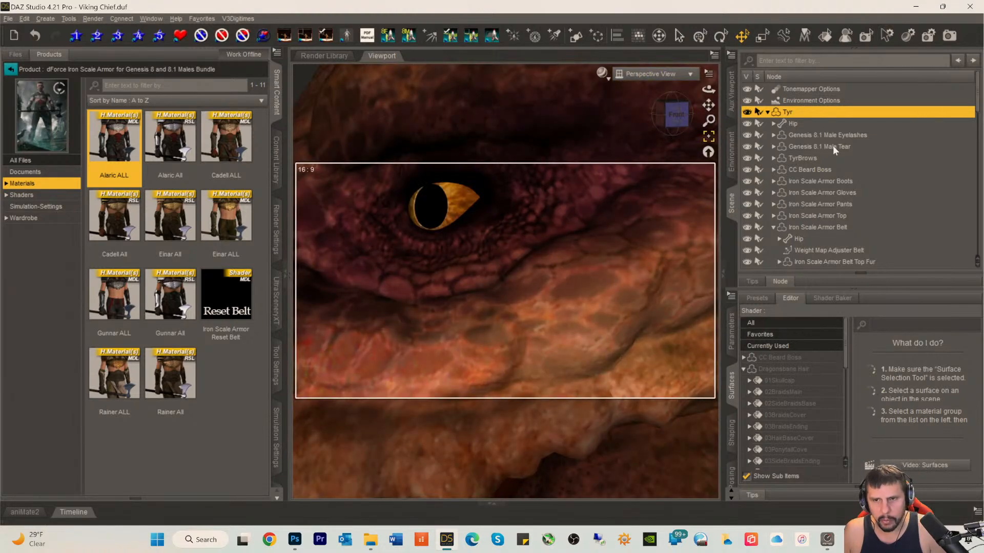
# - Hide the Hellborn Dragon in the scene
pyautogui.scroll(-3, 807, 180)
pyautogui.scroll(-2, 807, 180)
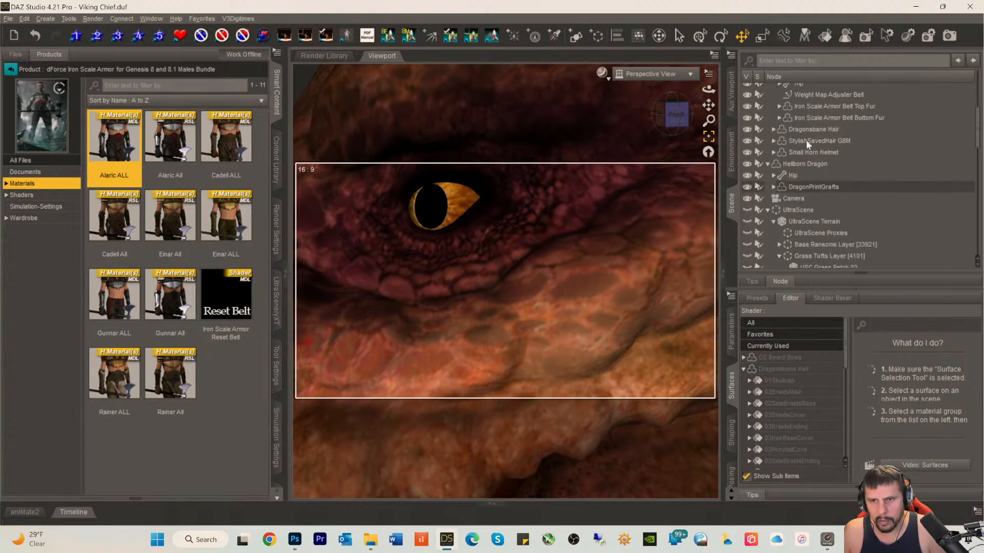
pyautogui.scroll(2, 806, 140)
pyautogui.scroll(-3, 806, 143)
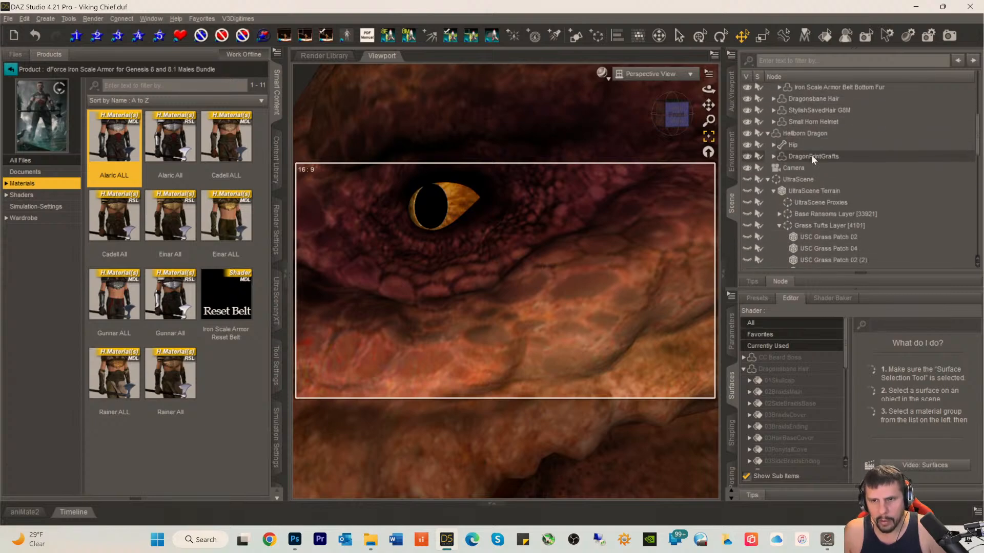
pyautogui.scroll(-3, 806, 158)
pyautogui.scroll(2, 806, 162)
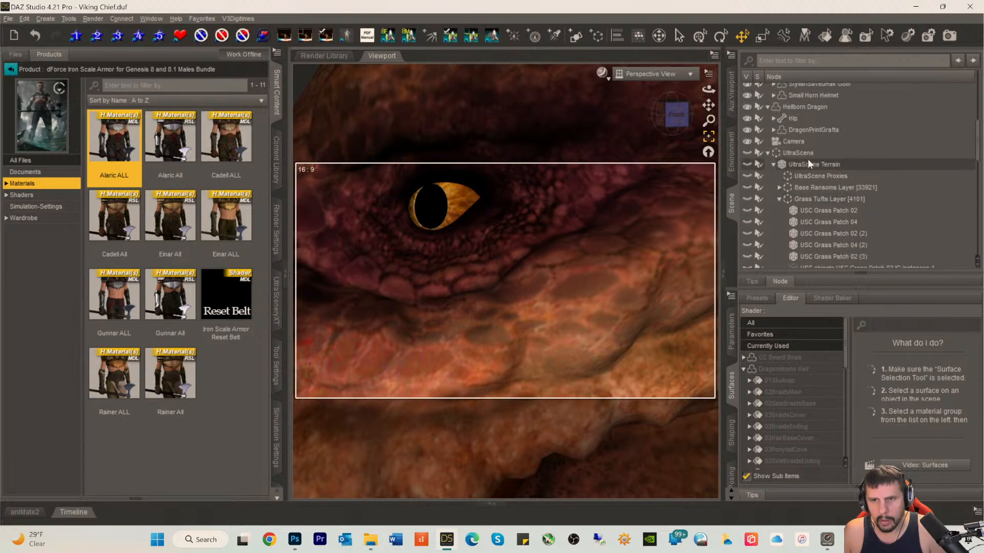
pyautogui.scroll(1, 809, 164)
pyautogui.click(793, 133)
pyautogui.click(747, 132)
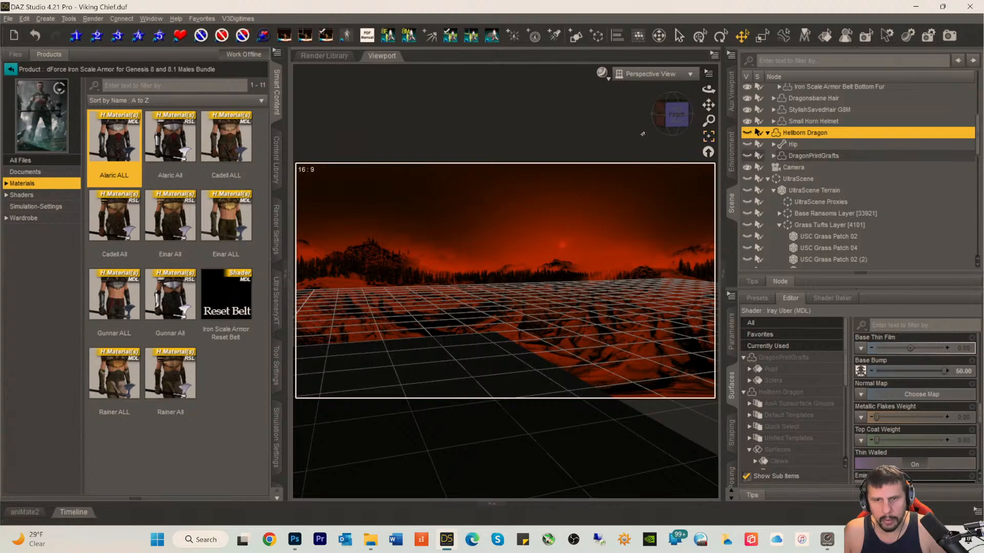
# - Examine the Viking's torso, belt and fur up close from the front
pyautogui.moveTo(708, 105); pyautogui.dragTo(811, 106)
pyautogui.moveTo(482, 134); pyautogui.dragTo(469, 171)
pyautogui.moveTo(672, 113); pyautogui.dragTo(564, 114)
pyautogui.moveTo(678, 360); pyautogui.dragTo(563, 295)
pyautogui.scroll(2, 468, 305)
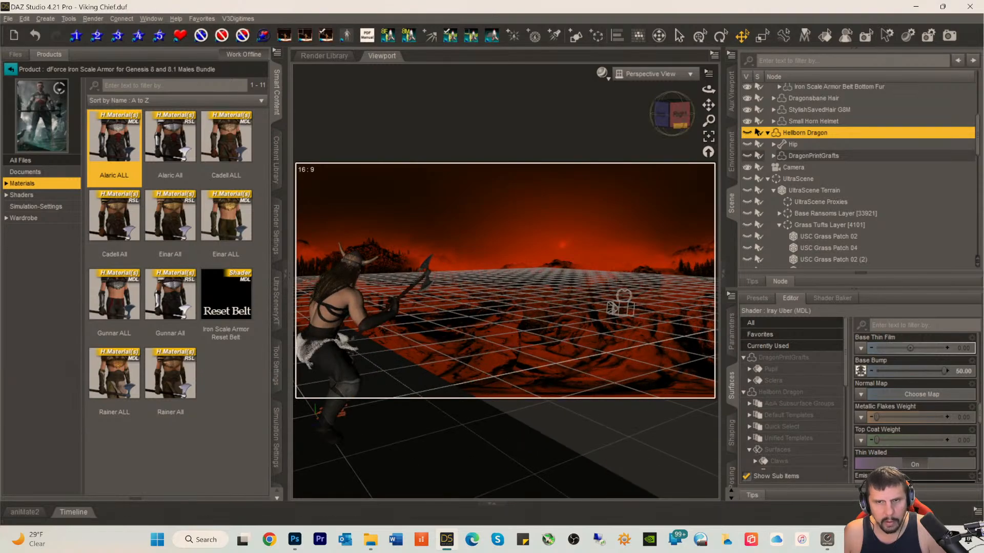
pyautogui.moveTo(679, 115)
pyautogui.mouseDown()
pyautogui.moveTo(651, 96)
pyautogui.moveTo(666, 119)
pyautogui.moveTo(644, 134)
pyautogui.moveTo(673, 119)
pyautogui.moveTo(666, 114)
pyautogui.moveTo(682, 117)
pyautogui.mouseUp()
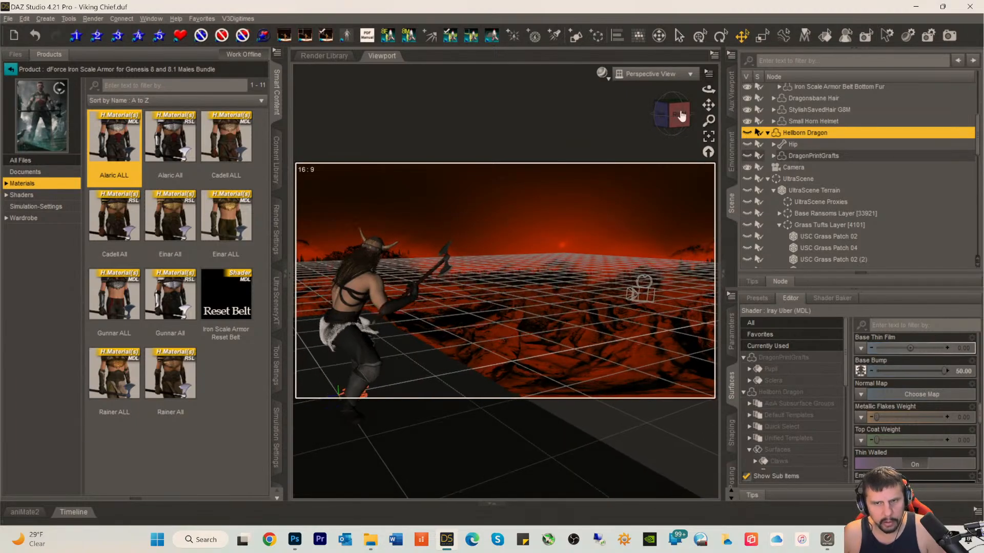
pyautogui.scroll(8, 446, 278)
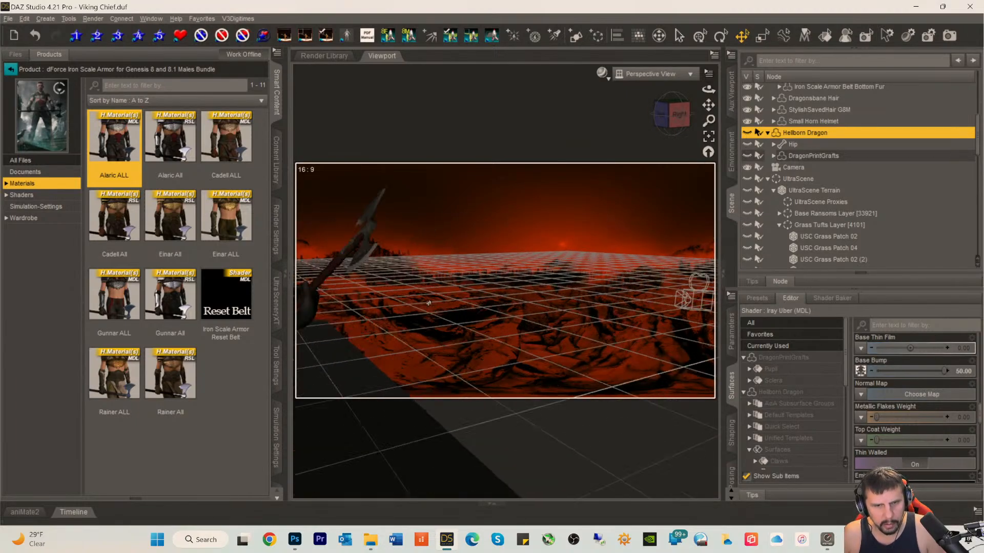
pyautogui.moveTo(685, 119)
pyautogui.mouseDown()
pyautogui.moveTo(675, 115)
pyautogui.moveTo(686, 113)
pyautogui.mouseUp()
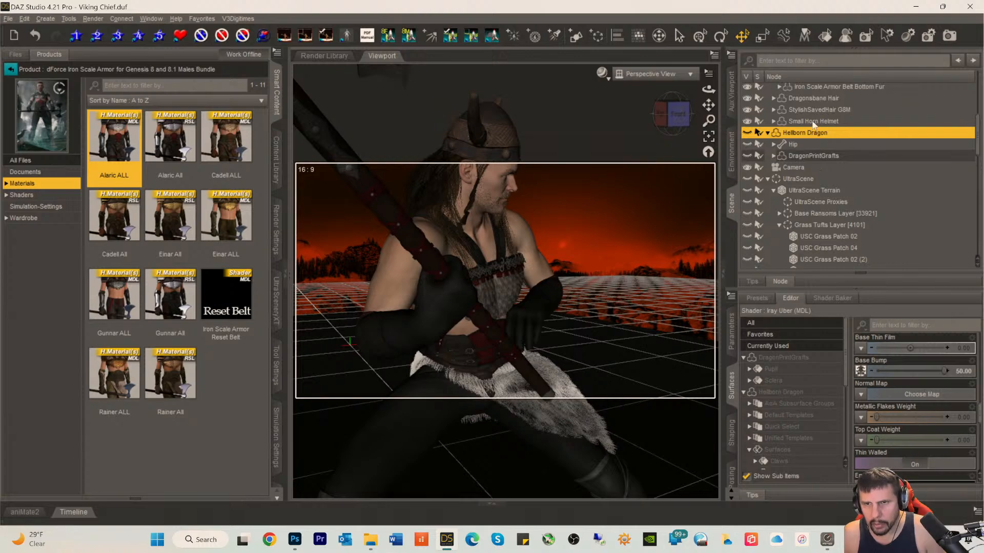
# - Select the Iron Scale Armor Belt and activate the Mesh Grabber tool for it
pyautogui.scroll(3, 814, 123)
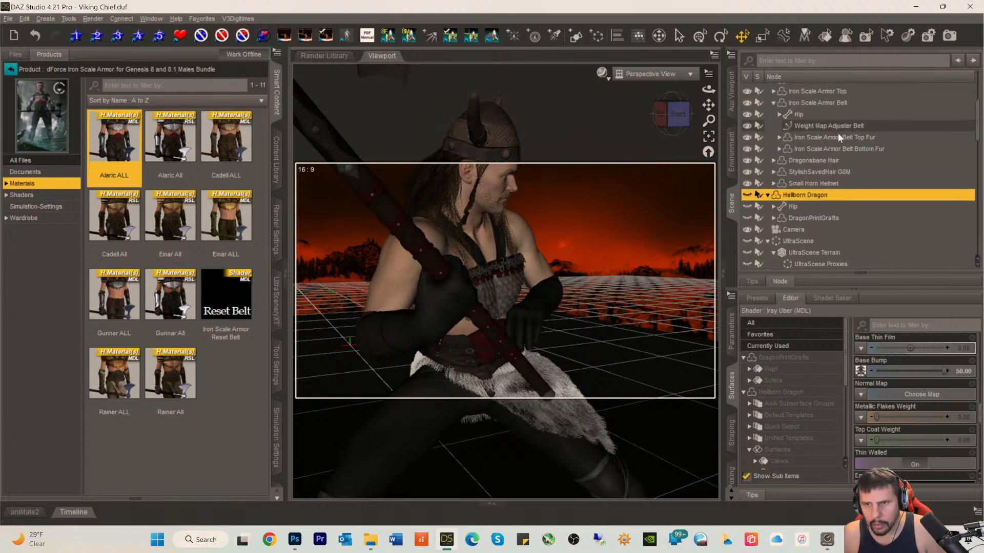
pyautogui.click(807, 103)
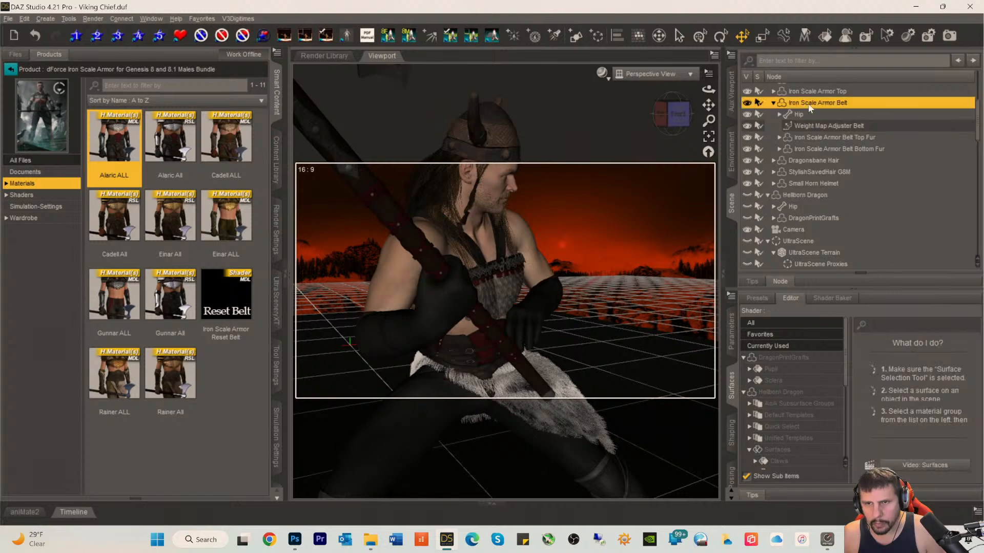
pyautogui.click(276, 365)
pyautogui.click(66, 54)
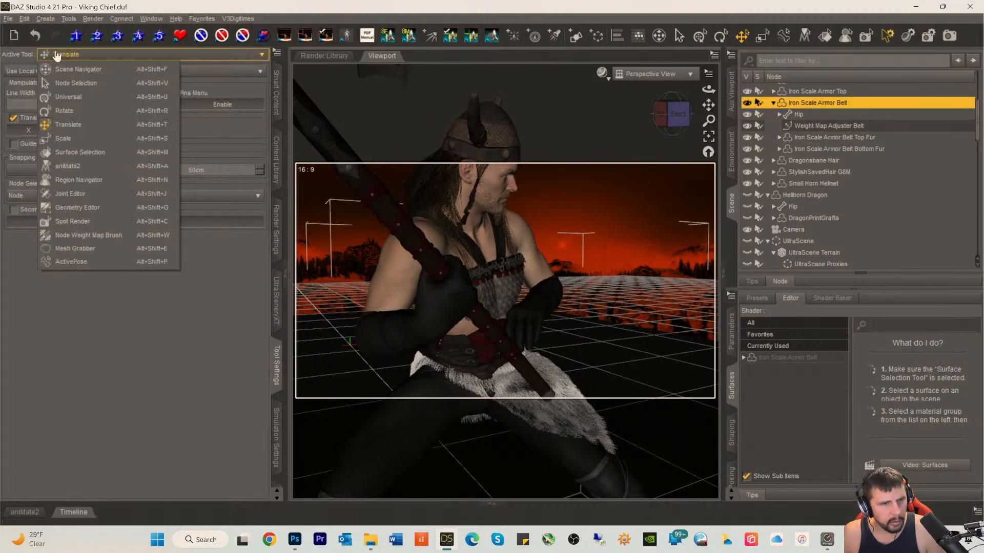
pyautogui.click(69, 249)
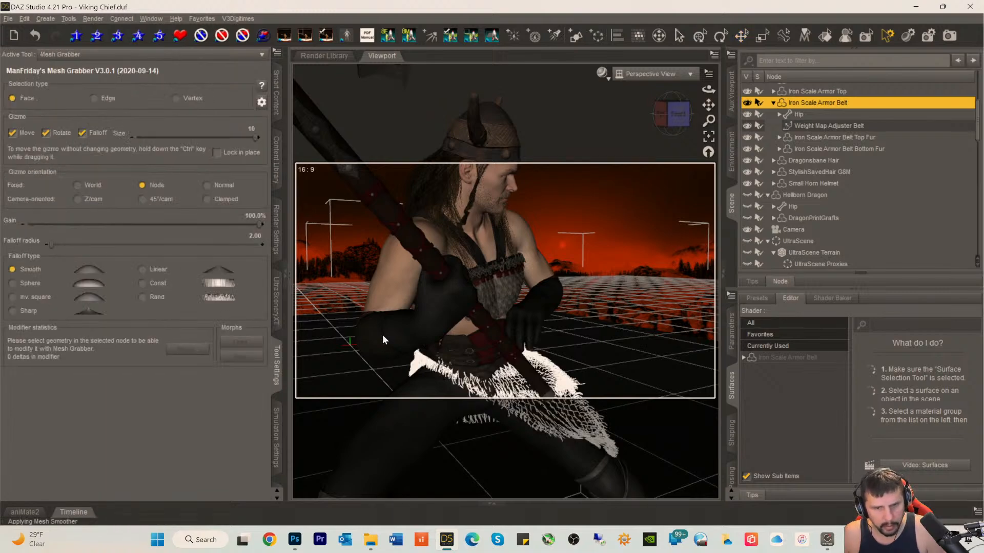
# - Select a face on the belt's lower front and set the Mesh Grabber falloff radius to 5
pyautogui.click(484, 378)
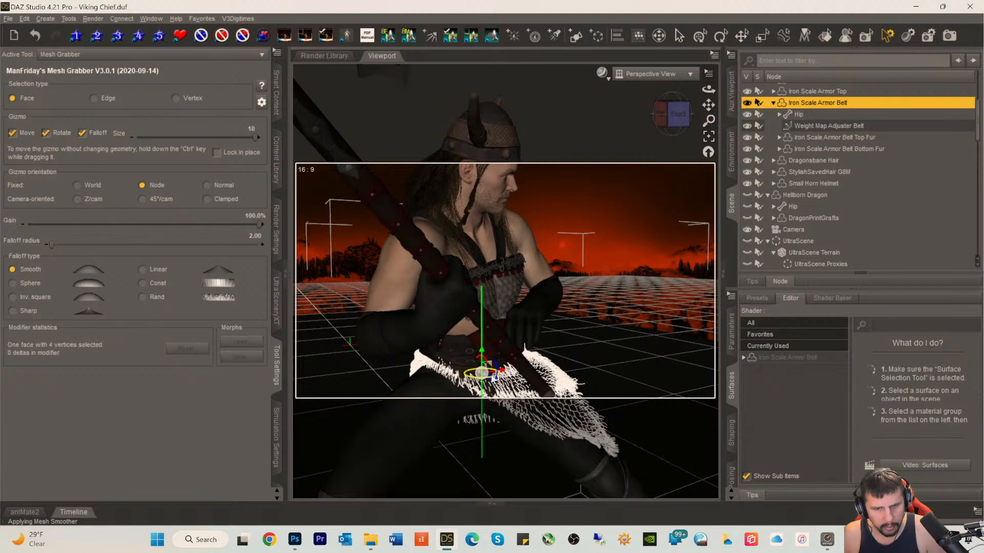
pyautogui.click(254, 238)
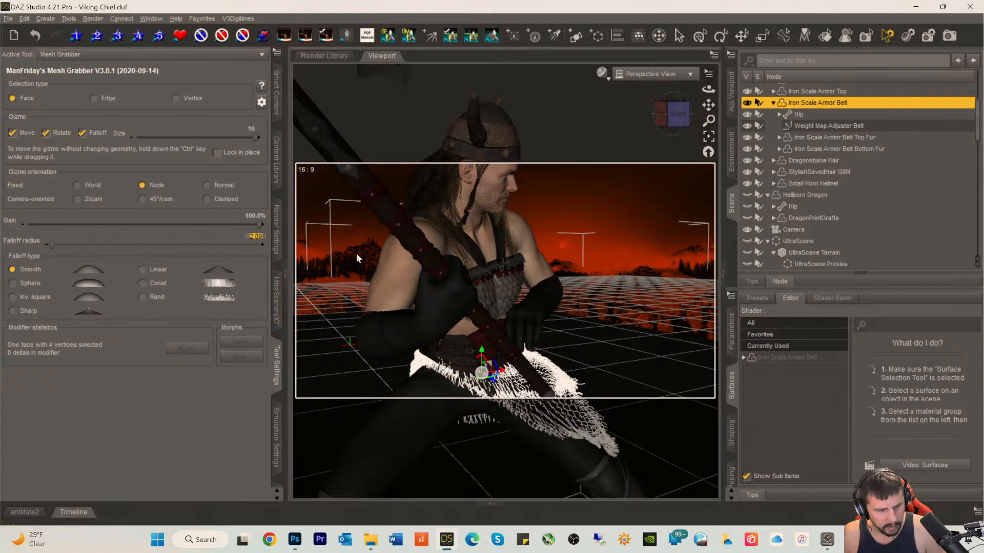
pyautogui.write('5')
pyautogui.press('Return')
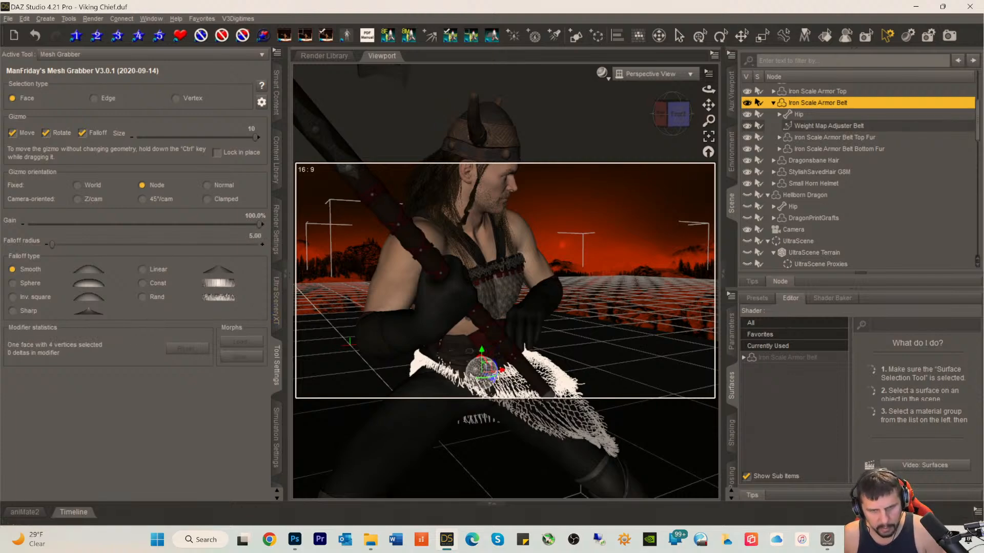
# - Try to shift the belt's lower front mesh slightly sideways, and undo the mesh grab
pyautogui.scroll(2, 569, 321)
pyautogui.scroll(3, 566, 325)
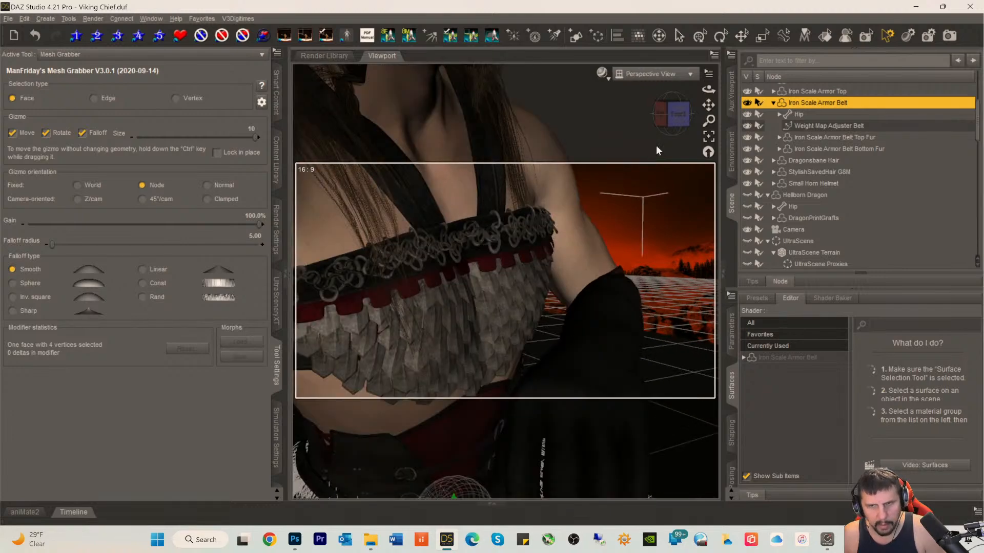
pyautogui.moveTo(708, 105); pyautogui.dragTo(708, 30)
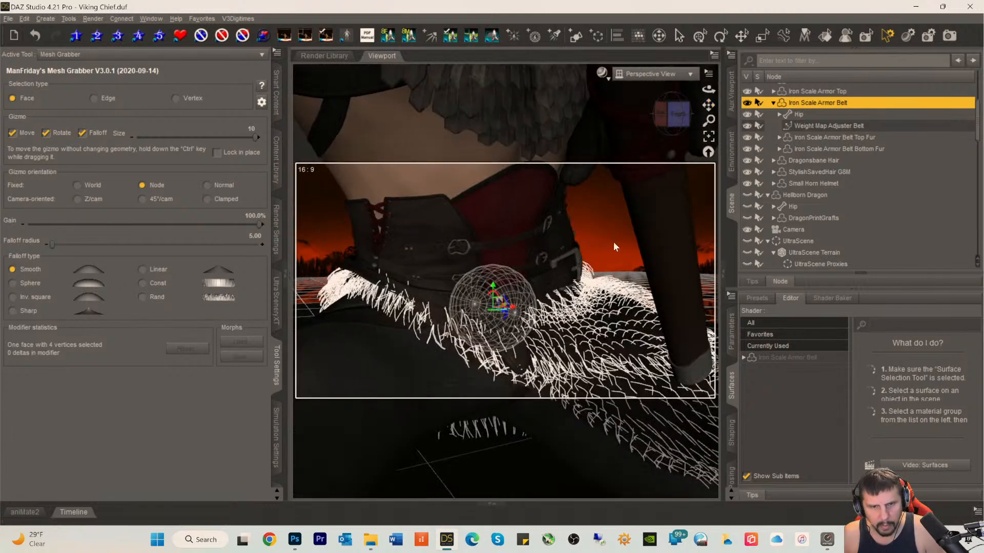
pyautogui.moveTo(512, 307); pyautogui.dragTo(516, 308)
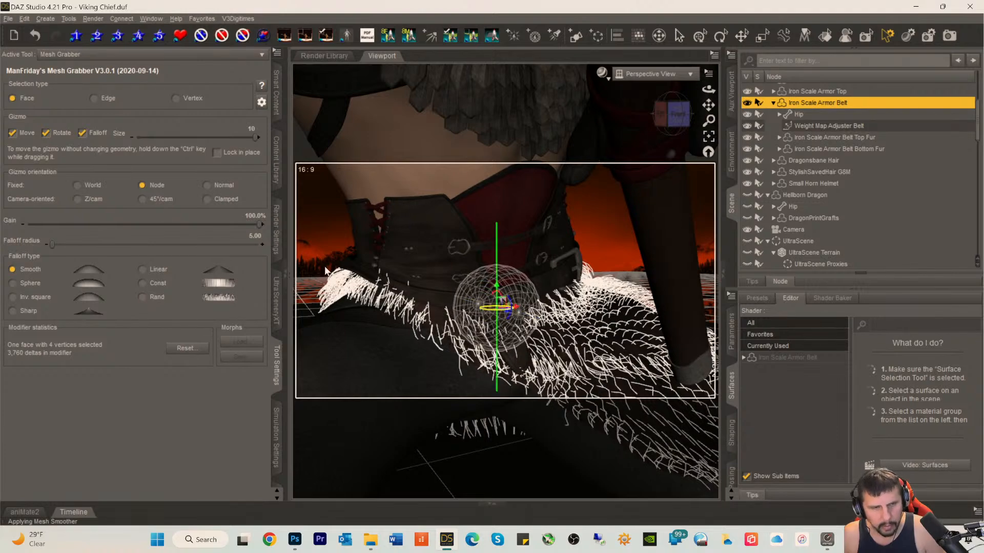
pyautogui.click(24, 19)
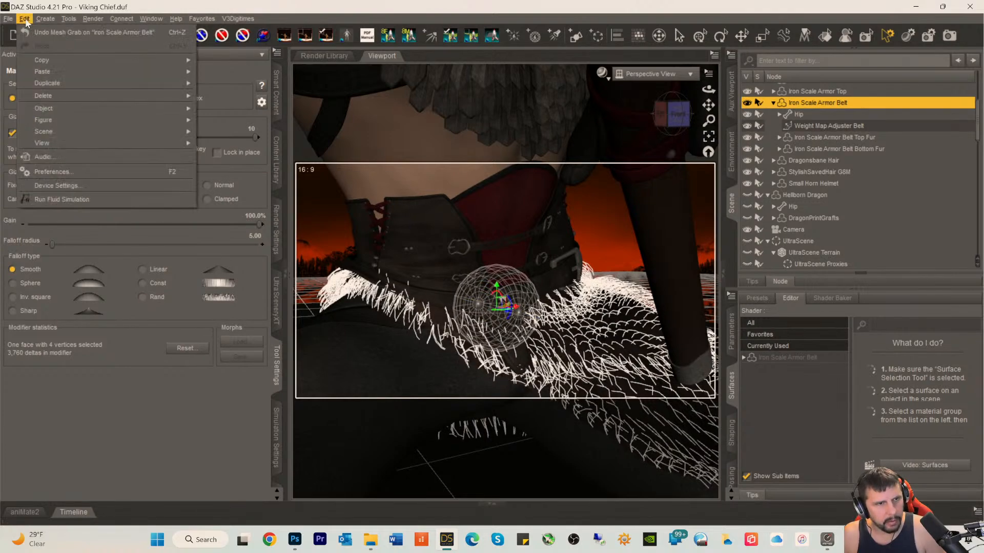
pyautogui.click(29, 31)
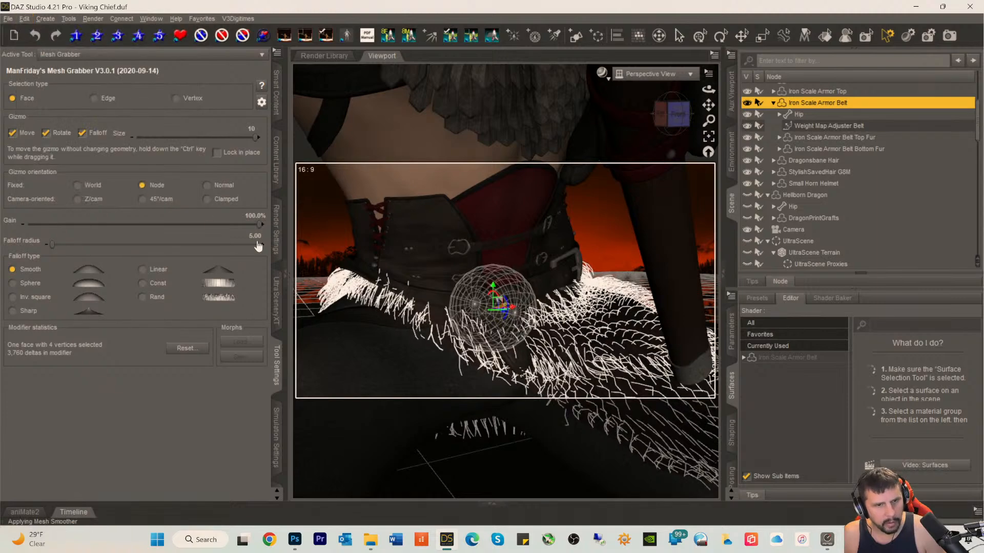
# - Set the Mesh Grabber falloff radius to 12 and shift the belt's lower front mesh slightly sideways
pyautogui.write('12')
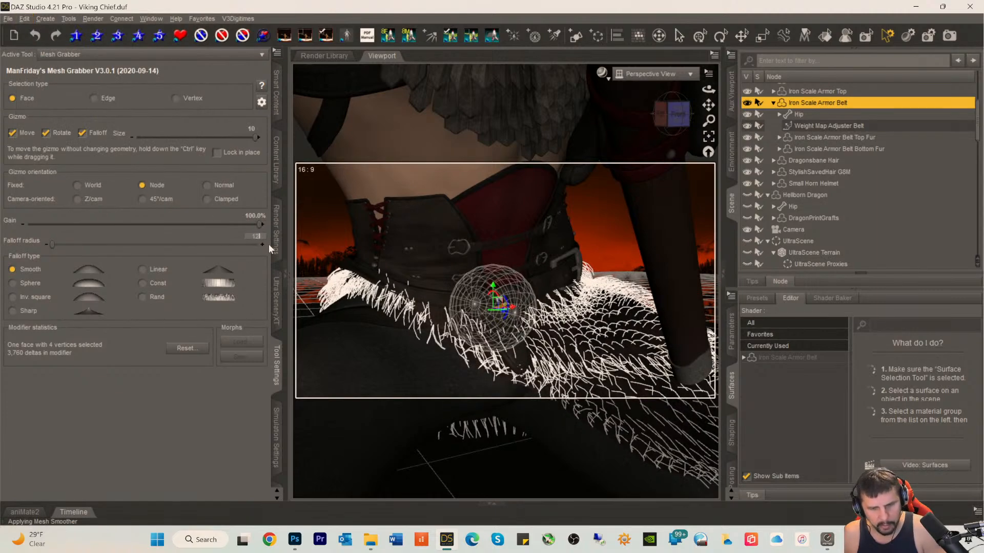
pyautogui.press('Return')
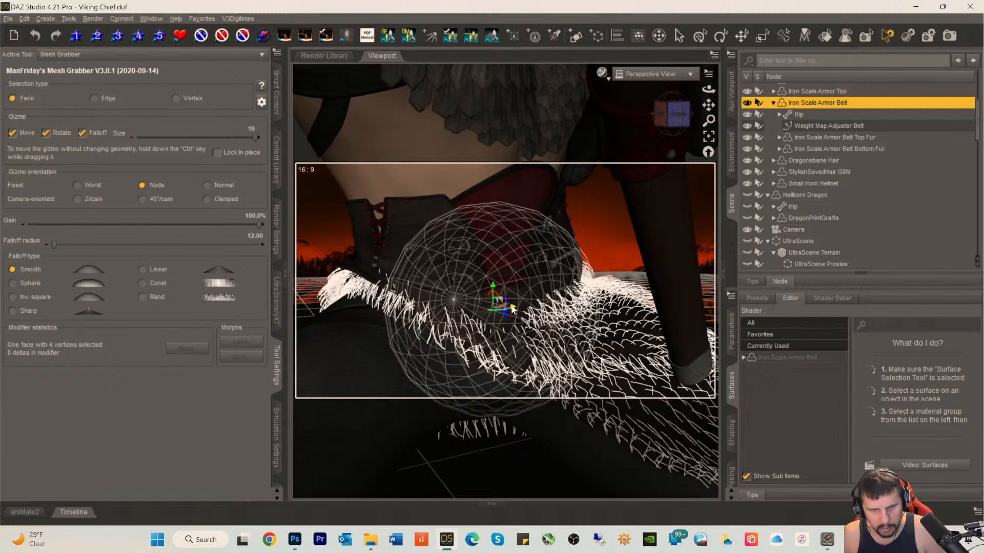
pyautogui.moveTo(511, 308); pyautogui.dragTo(509, 309)
pyautogui.click(511, 354)
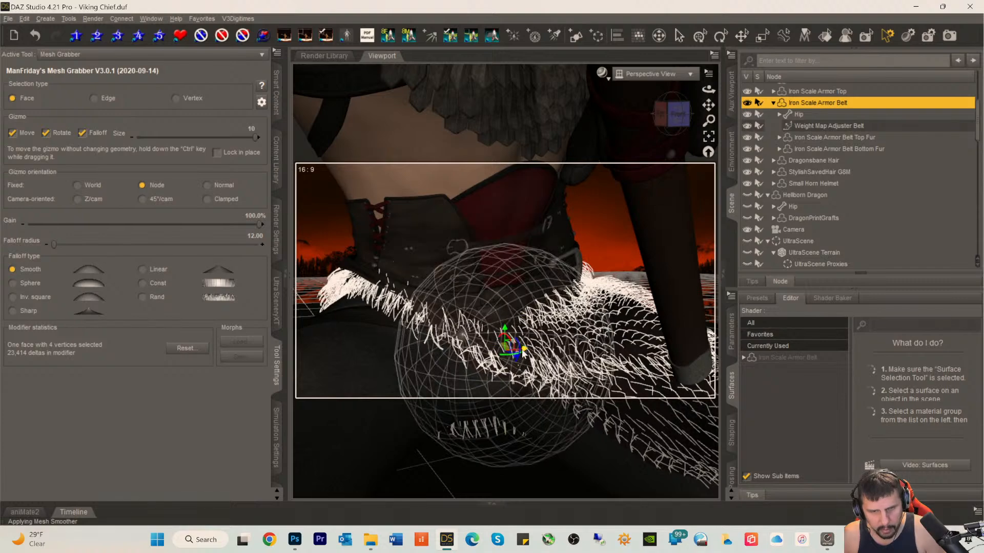
pyautogui.moveTo(524, 353); pyautogui.dragTo(519, 353)
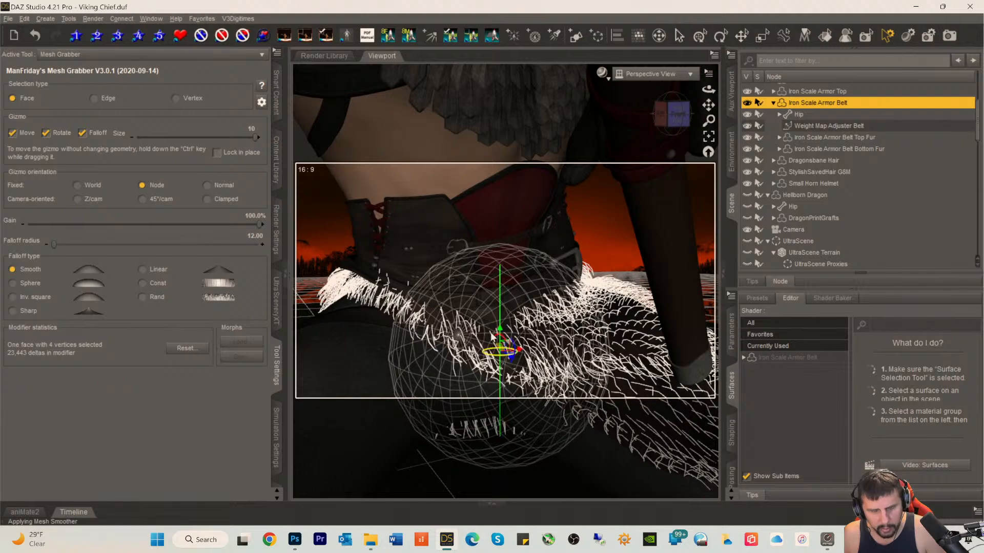
# - Select a mesh face on the belt's hanging strap end for the Mesh Grabber
pyautogui.scroll(3, 496, 322)
pyautogui.click(496, 322)
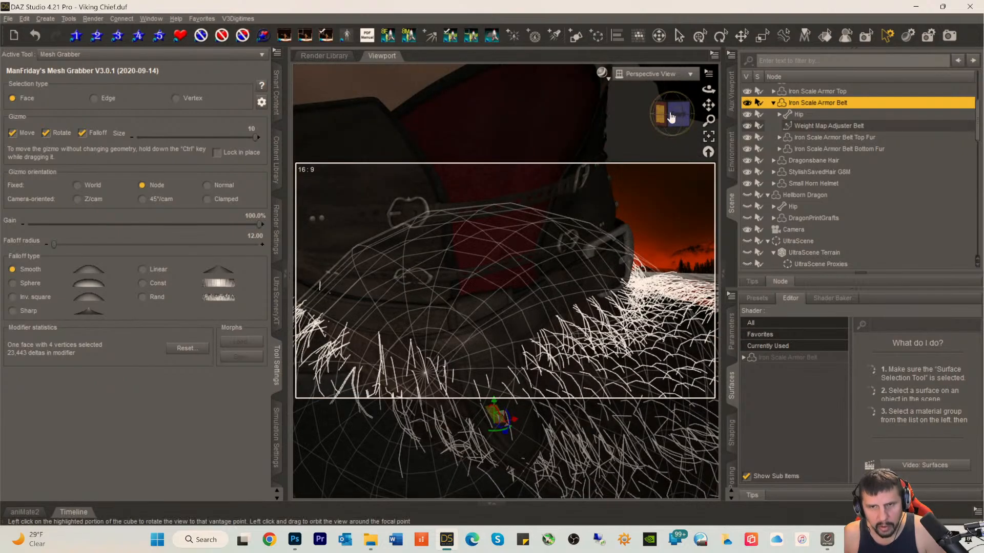
pyautogui.moveTo(688, 118); pyautogui.dragTo(707, 50)
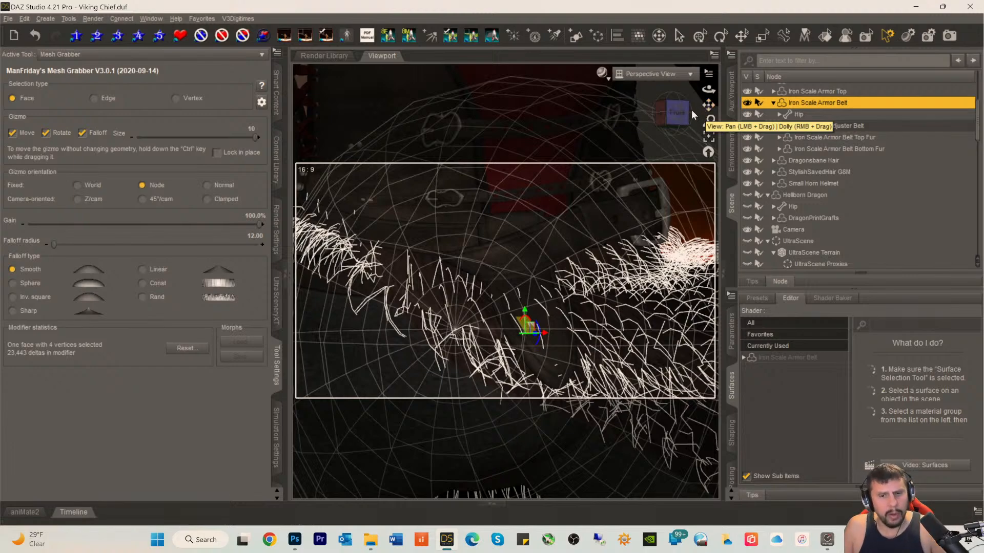
pyautogui.click(536, 251)
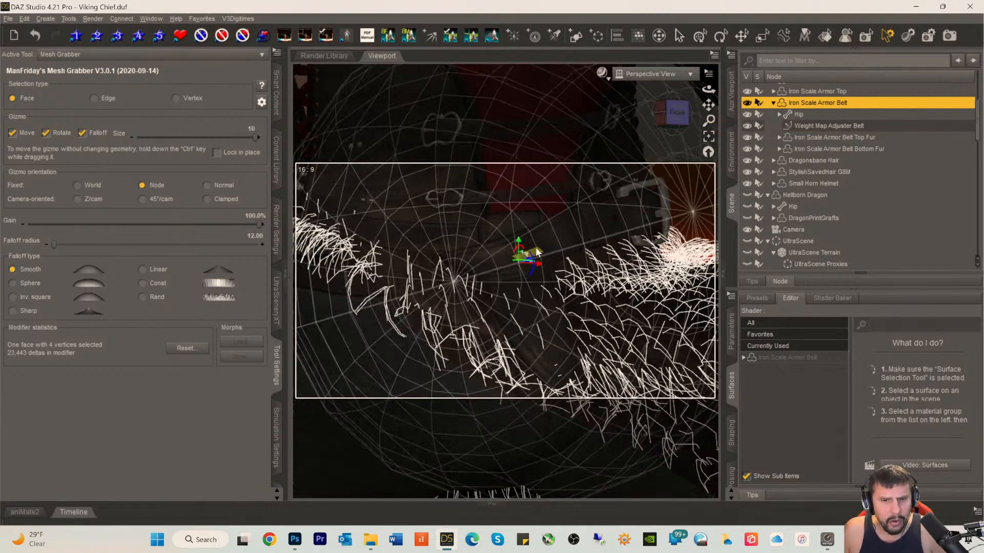
pyautogui.click(549, 333)
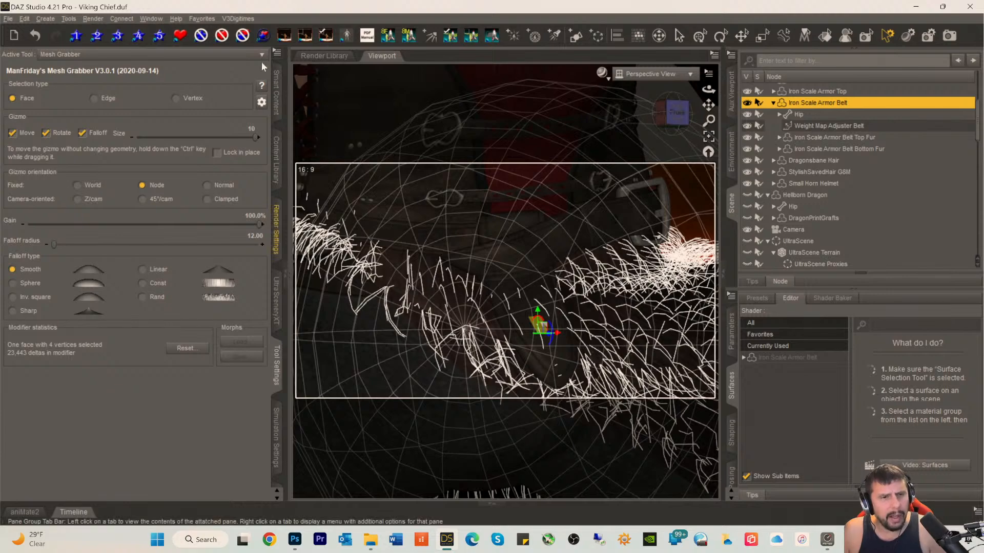
pyautogui.click(253, 236)
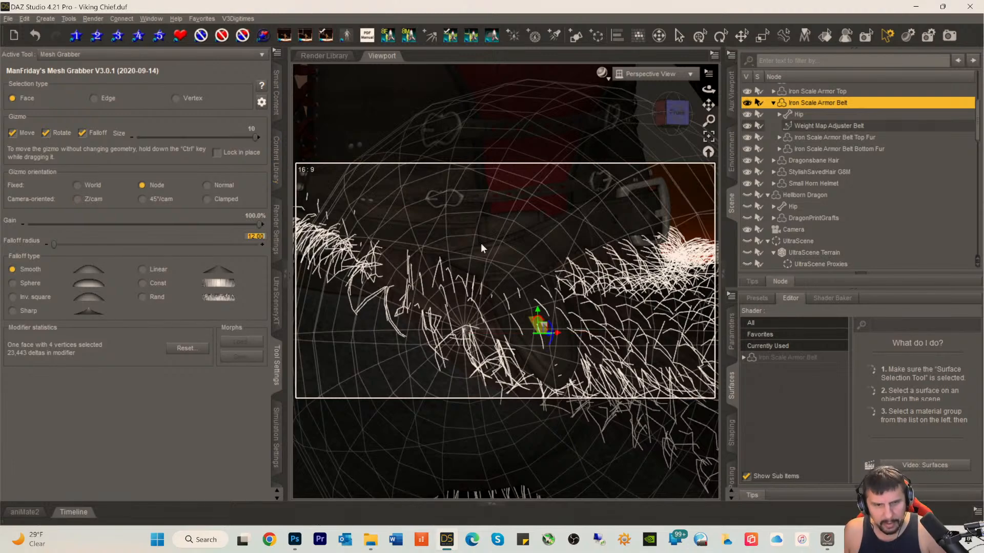
# - Switch to the Geometry Editor and try to select polygons on the belt's hanging strap end
pyautogui.click(83, 54)
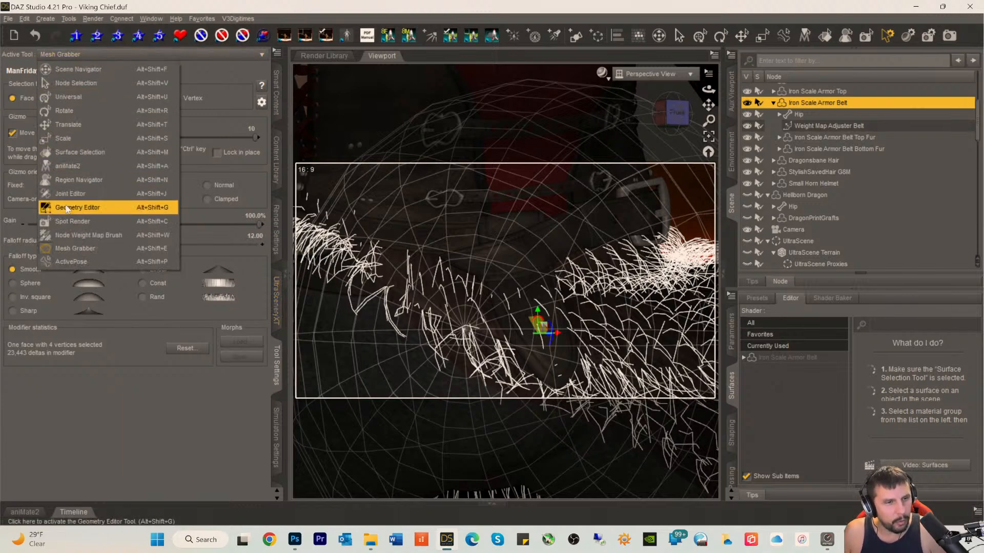
pyautogui.click(67, 208)
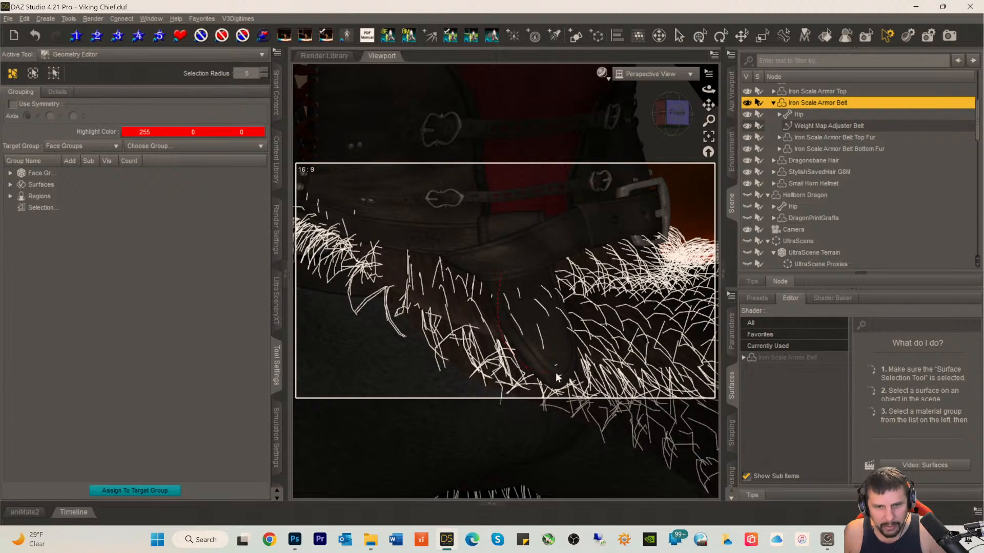
pyautogui.click(530, 293)
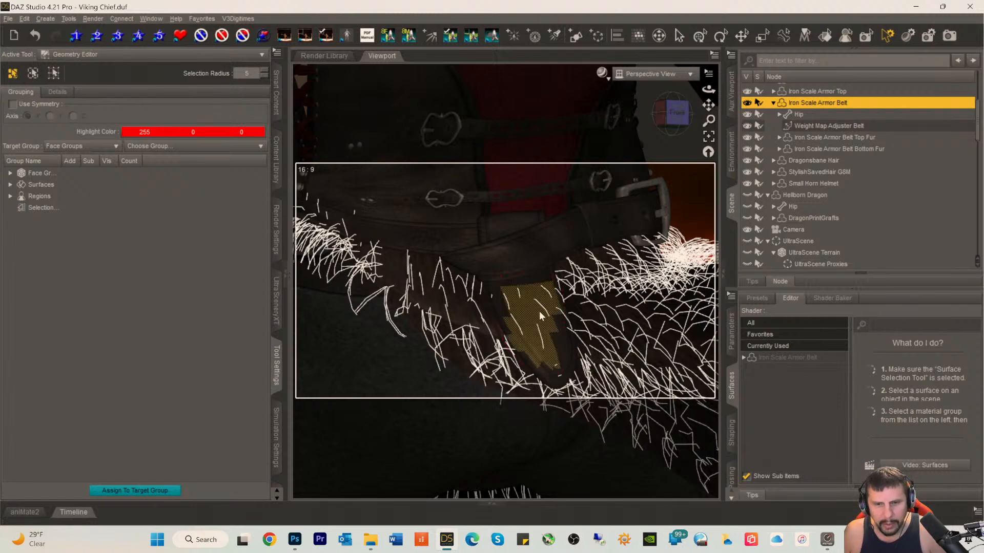
pyautogui.click(531, 260)
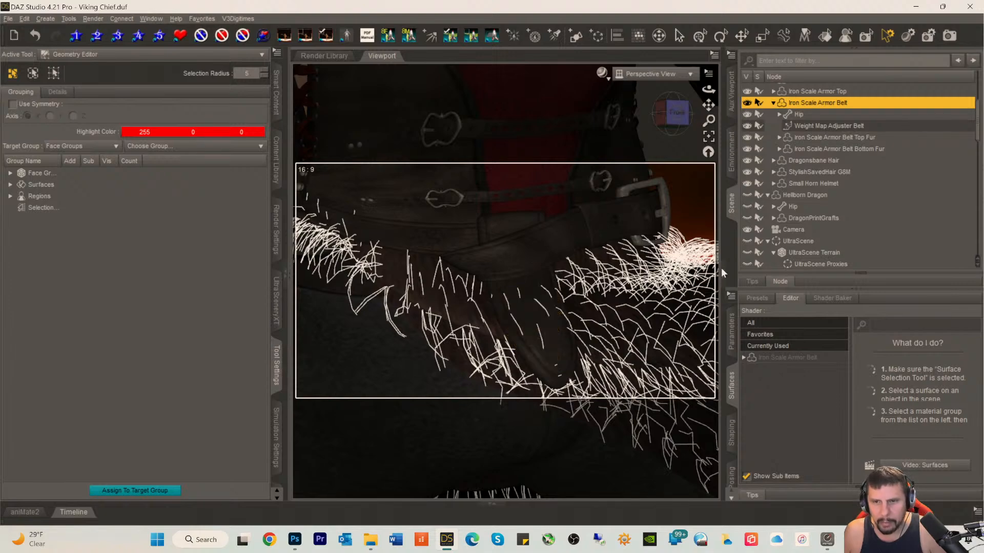
# - Check the Iron Scale Armor Belt's Top Fur and Bottom Fur items in the scene, ending with the belt selected
pyautogui.click(828, 137)
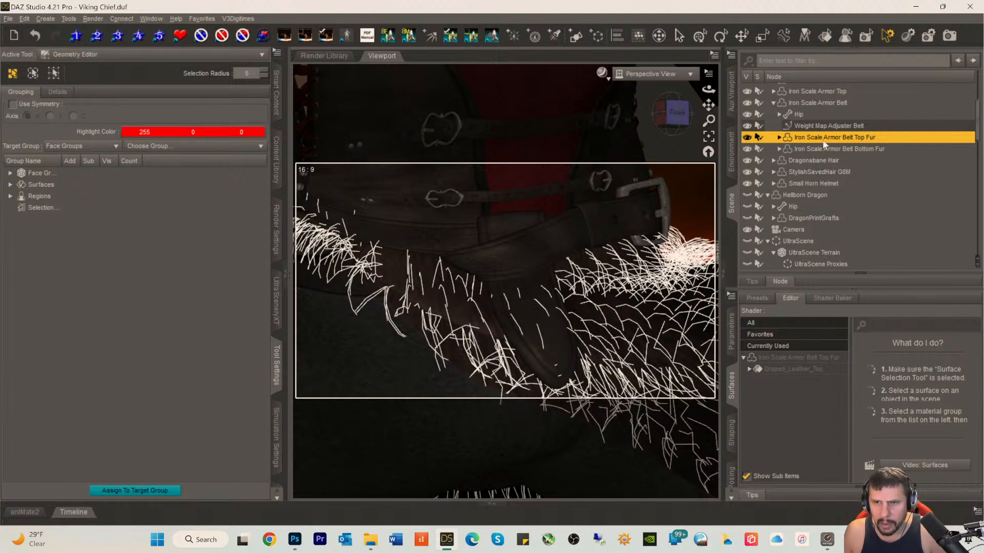
pyautogui.click(812, 149)
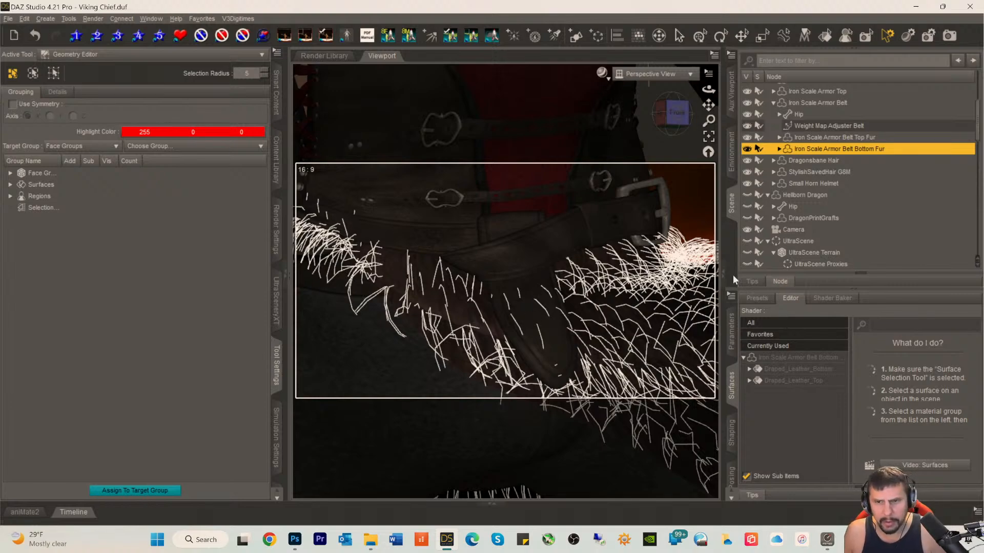
pyautogui.click(779, 150)
pyautogui.click(789, 161)
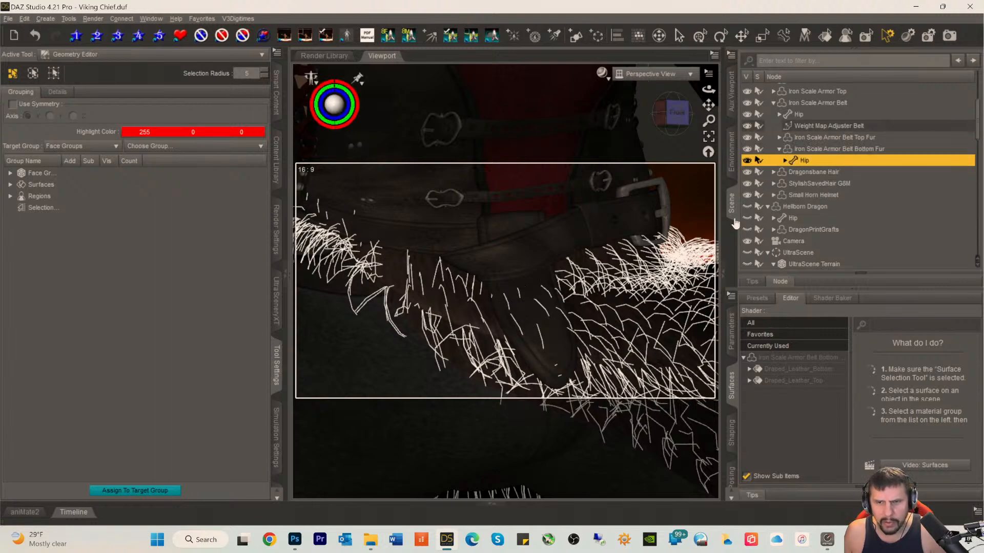
pyautogui.click(802, 150)
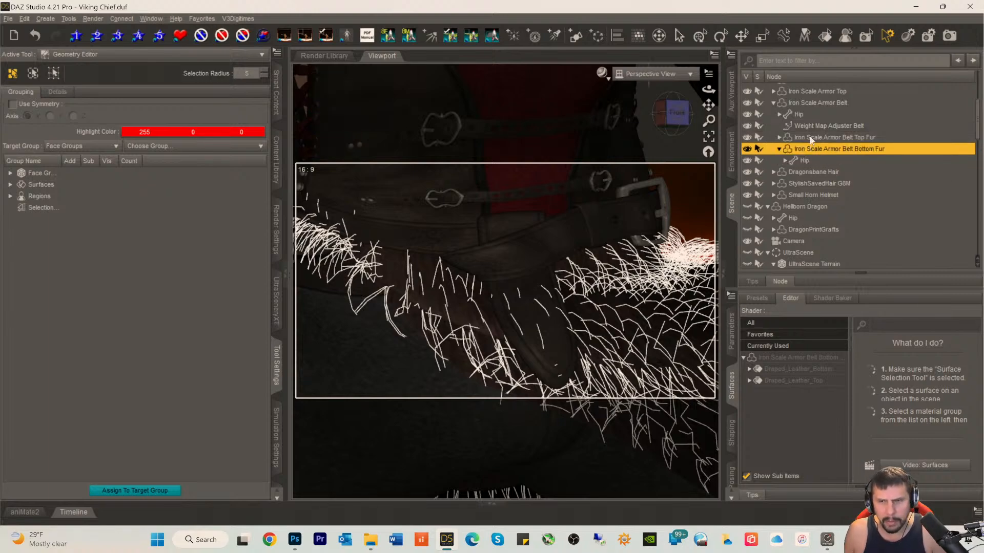
pyautogui.click(811, 138)
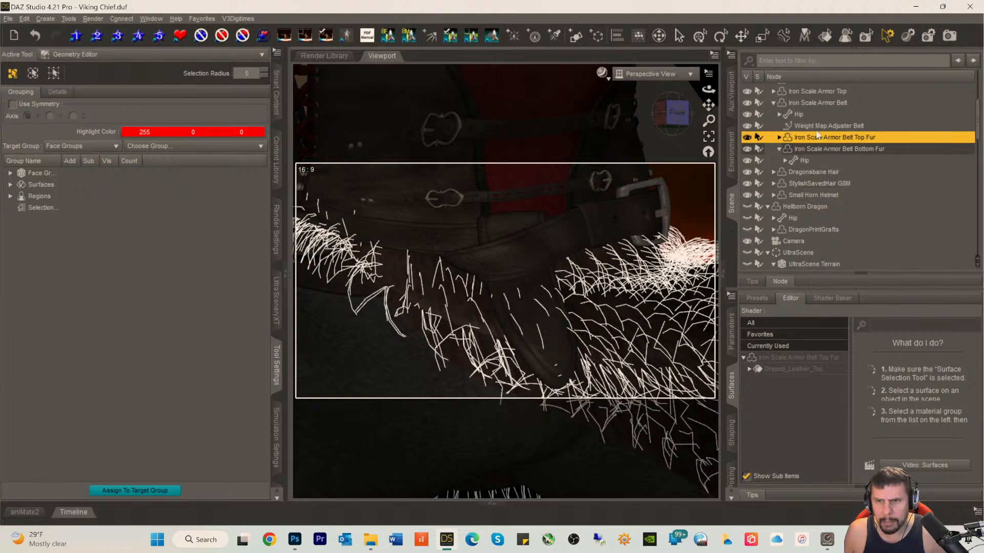
pyautogui.click(812, 103)
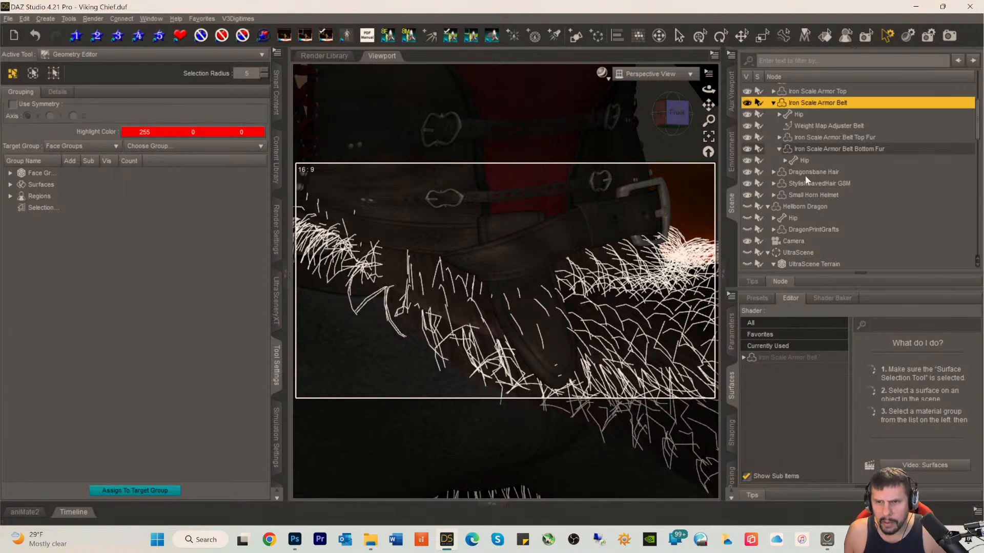
# - Select the Iron Scale Armor Gloves, activate the Mesh Grabber and pick a face on the thumb of the hand gripping the shaft
pyautogui.scroll(4, 814, 173)
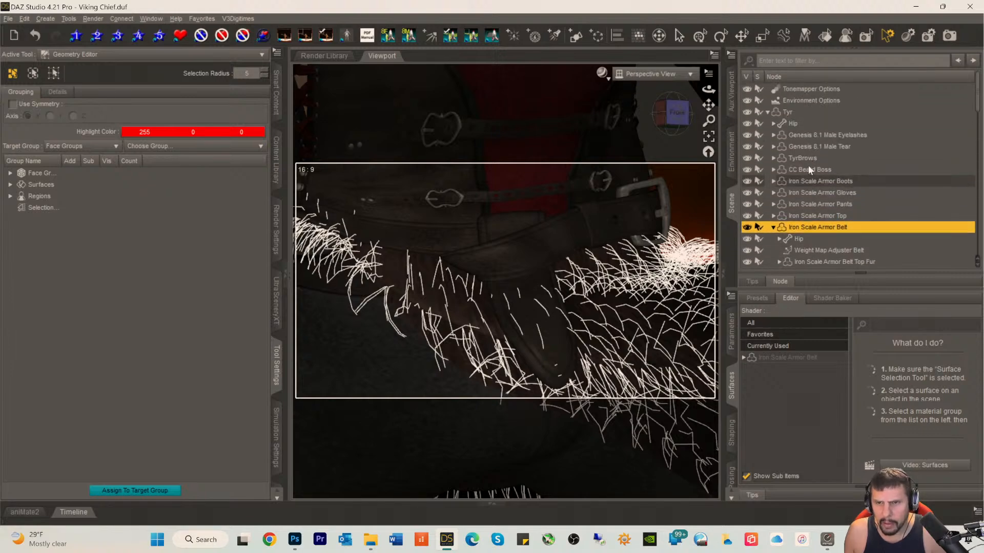
pyautogui.scroll(-1, 808, 165)
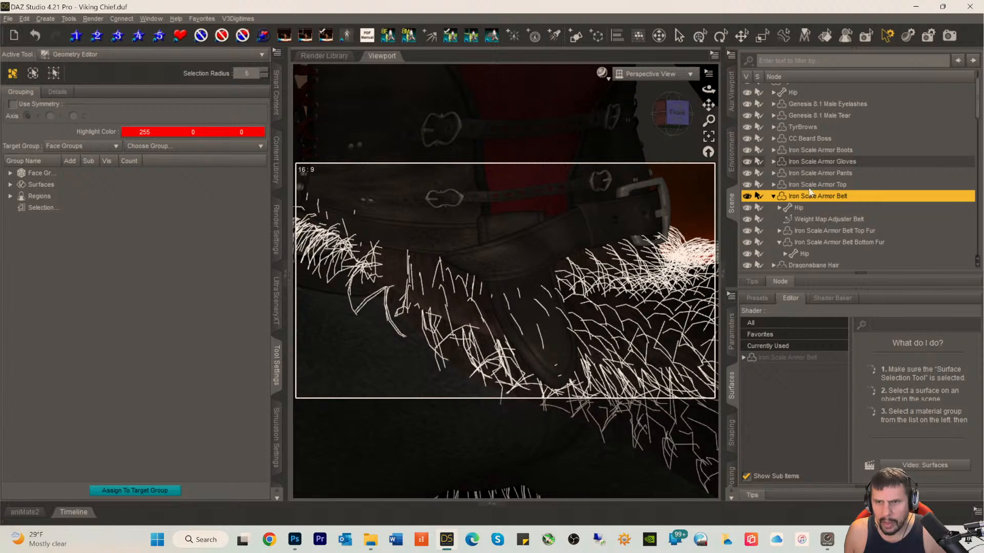
pyautogui.scroll(-4, 626, 242)
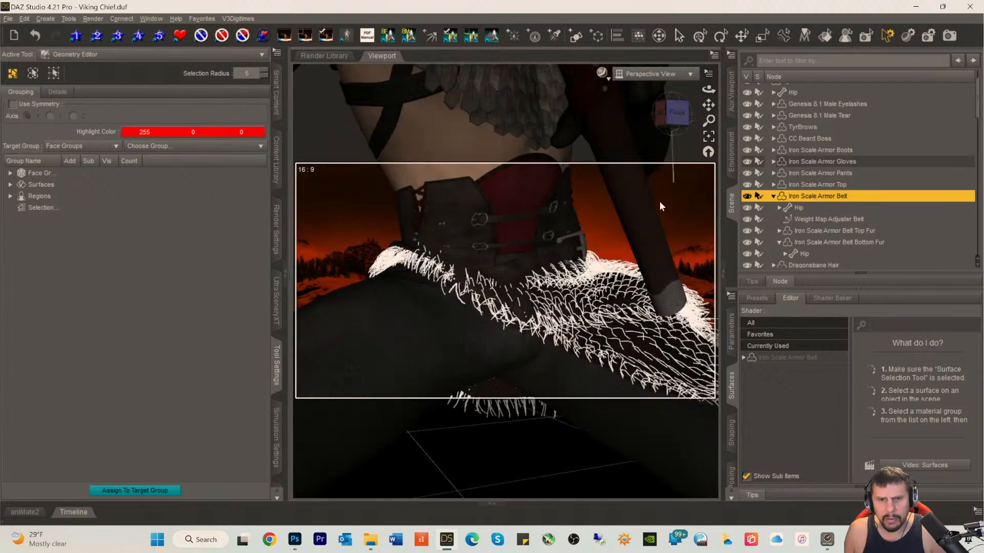
pyautogui.scroll(-2, 660, 202)
pyautogui.moveTo(708, 105); pyautogui.dragTo(697, 271)
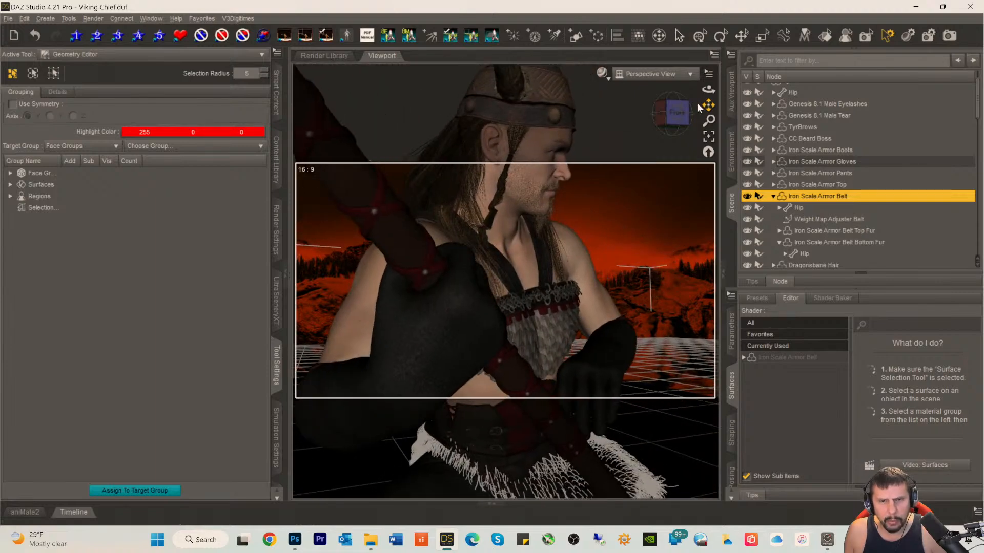
pyautogui.moveTo(672, 112); pyautogui.dragTo(634, 130)
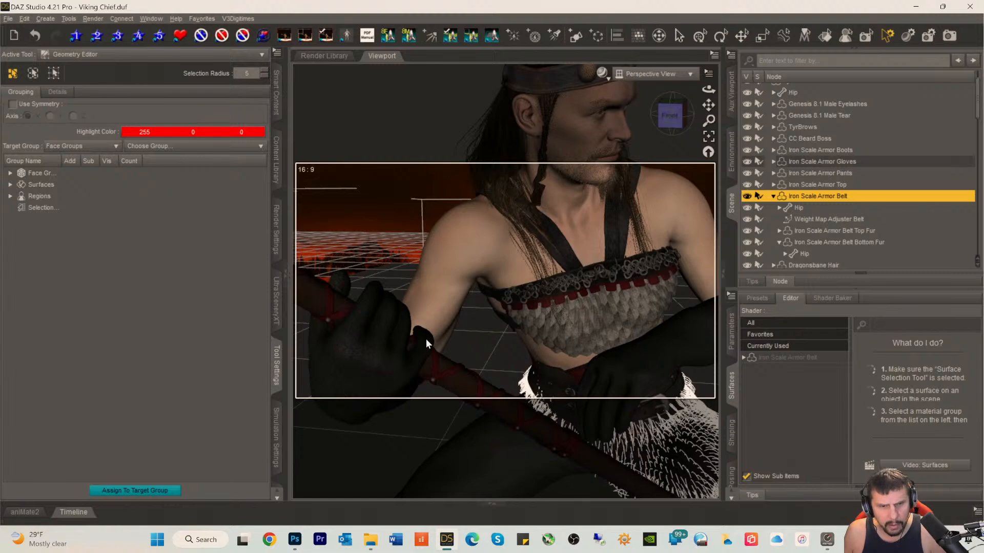
pyautogui.click(835, 163)
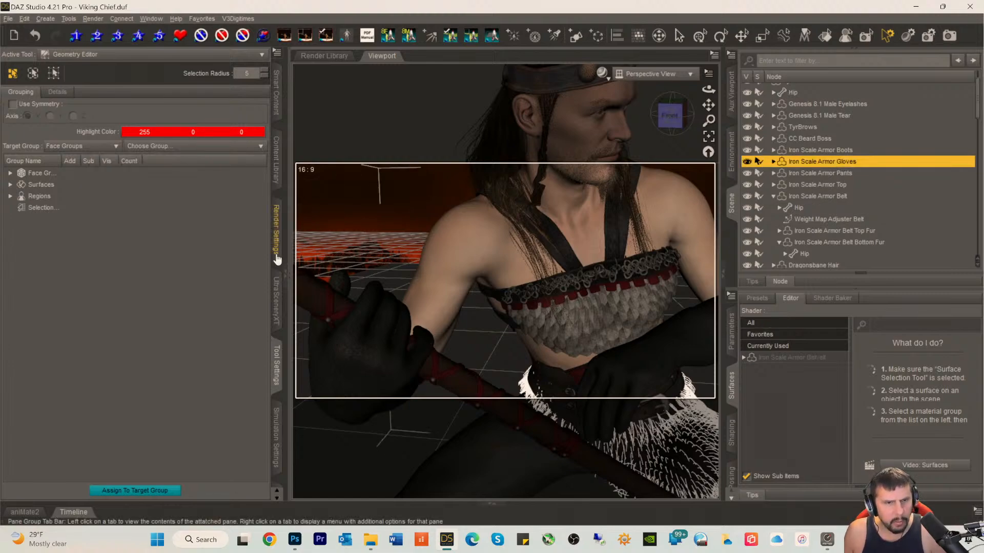
pyautogui.click(98, 56)
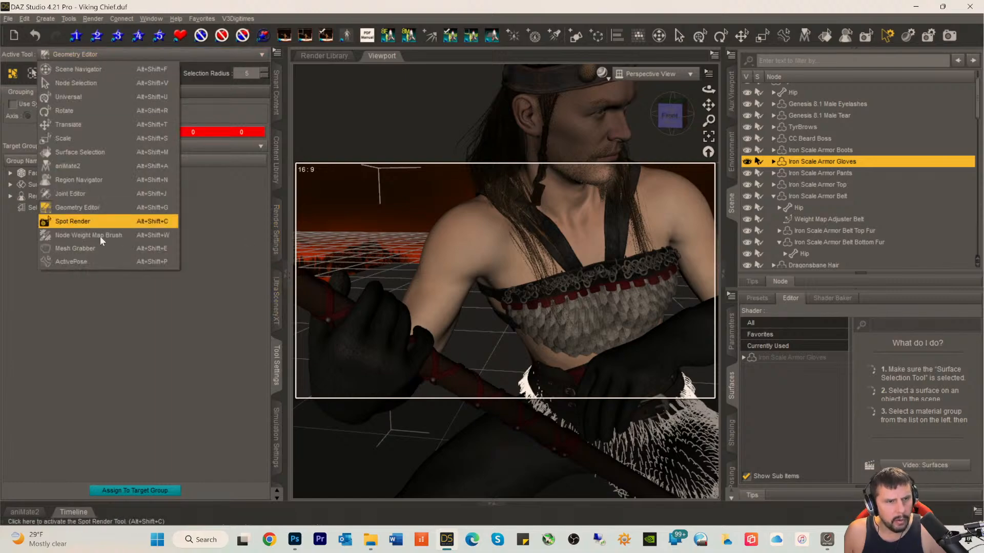
pyautogui.click(91, 249)
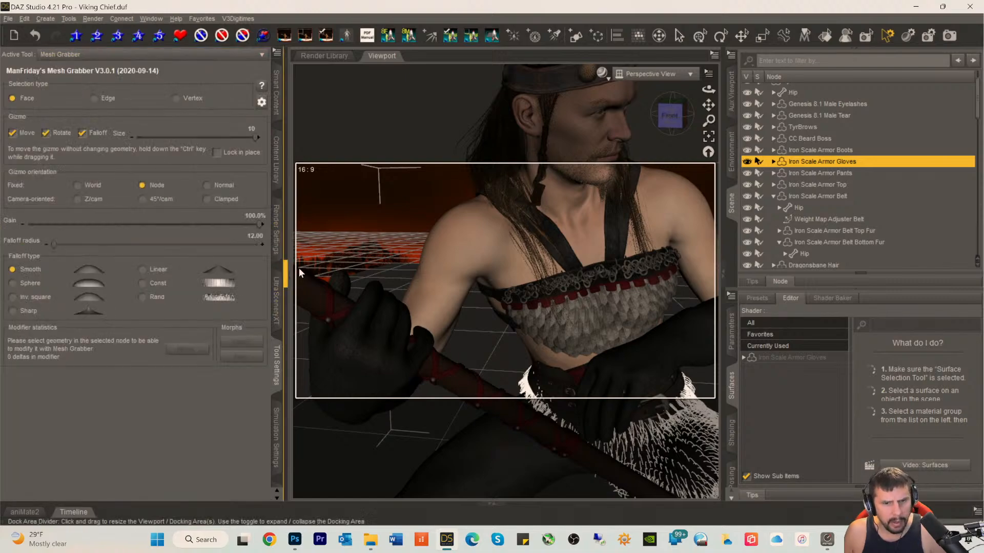
pyautogui.click(424, 343)
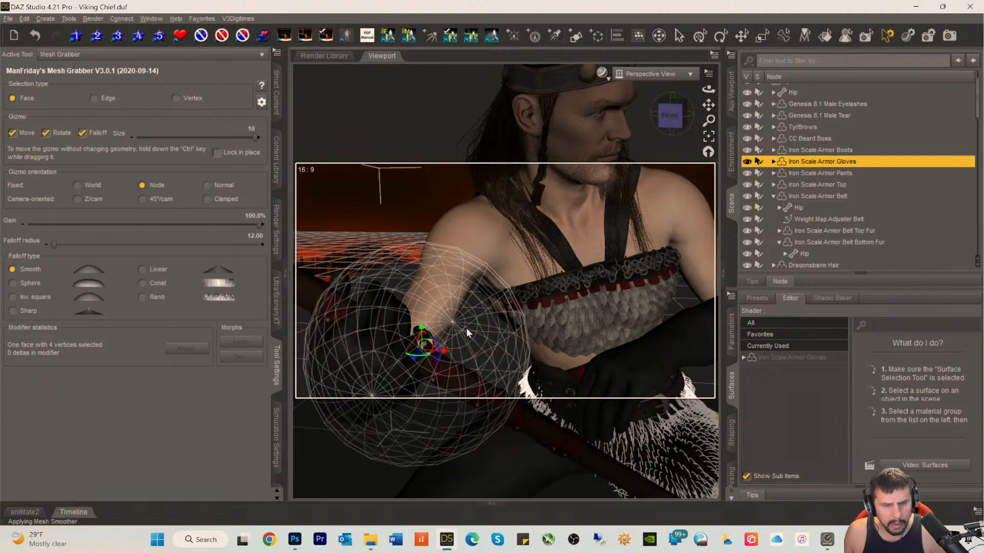
# - Set the Mesh Grabber falloff radius to 2 and nudge the glove's thumb mesh slightly upward
pyautogui.scroll(2, 463, 331)
pyautogui.click(258, 238)
pyautogui.write('2')
pyautogui.press('Return')
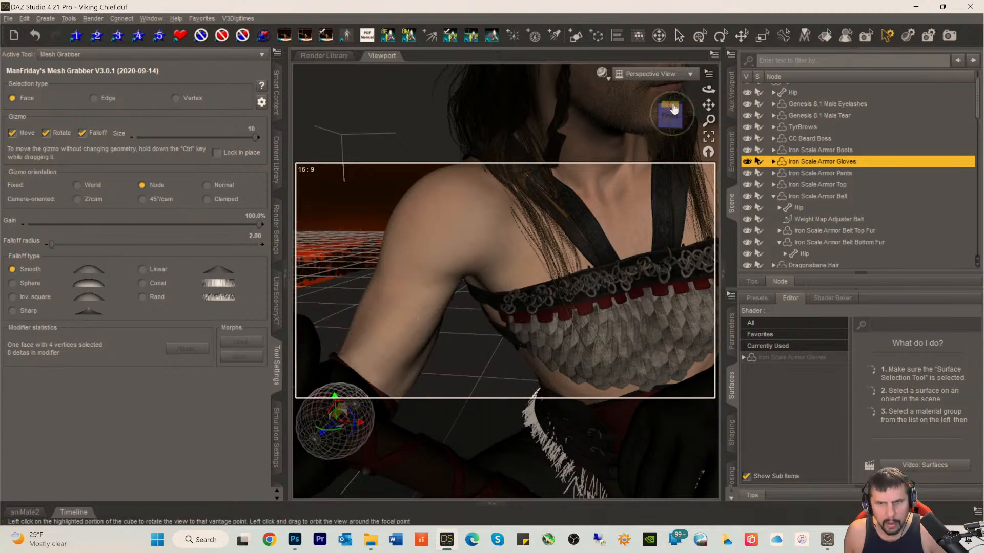
pyautogui.moveTo(709, 105); pyautogui.dragTo(692, 84)
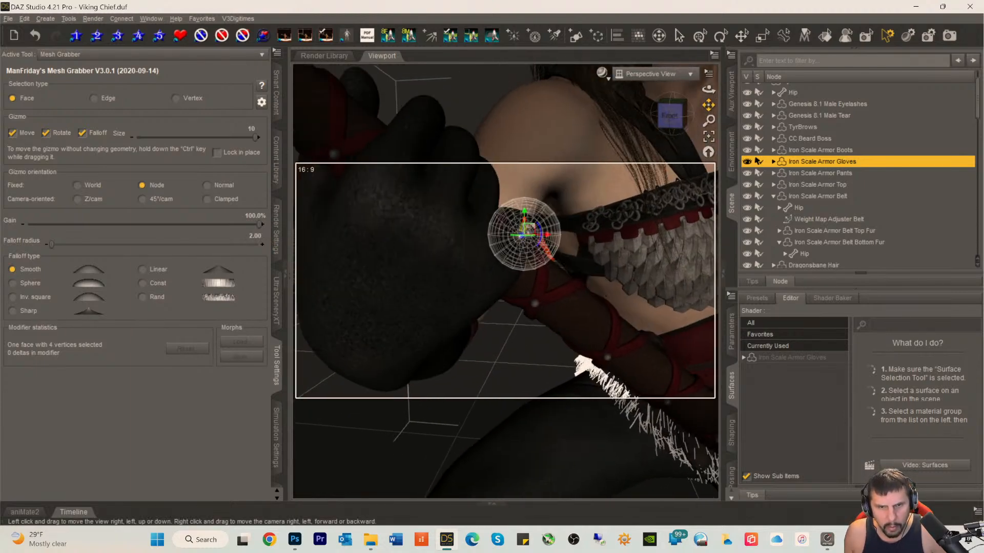
pyautogui.scroll(2, 536, 245)
pyautogui.scroll(-2, 611, 174)
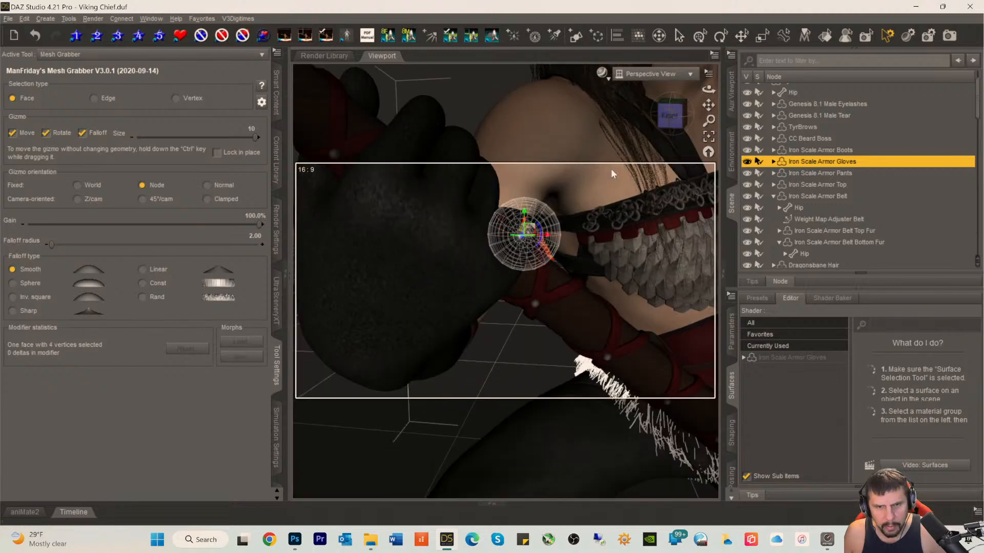
pyautogui.moveTo(665, 119); pyautogui.dragTo(666, 156)
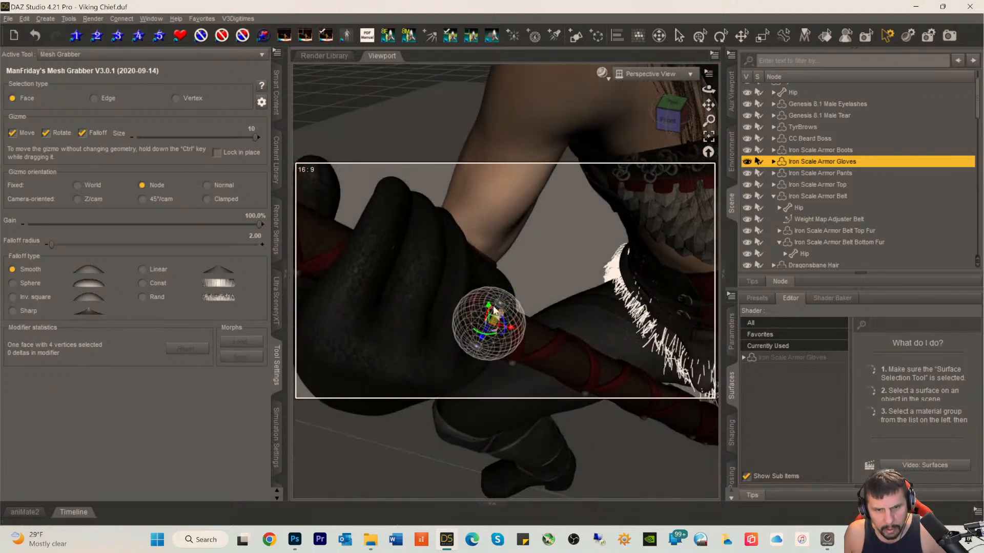
pyautogui.moveTo(490, 308); pyautogui.dragTo(491, 306)
# - Select a face on the same glove's finger, nudge its mesh slightly sideways, and select another face near the knuckles
pyautogui.click(384, 297)
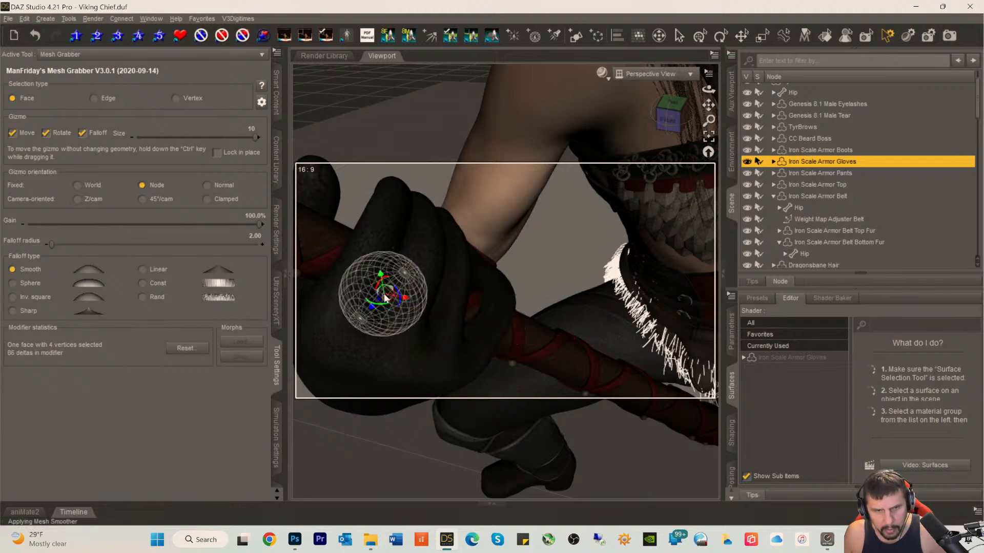
pyautogui.click(391, 243)
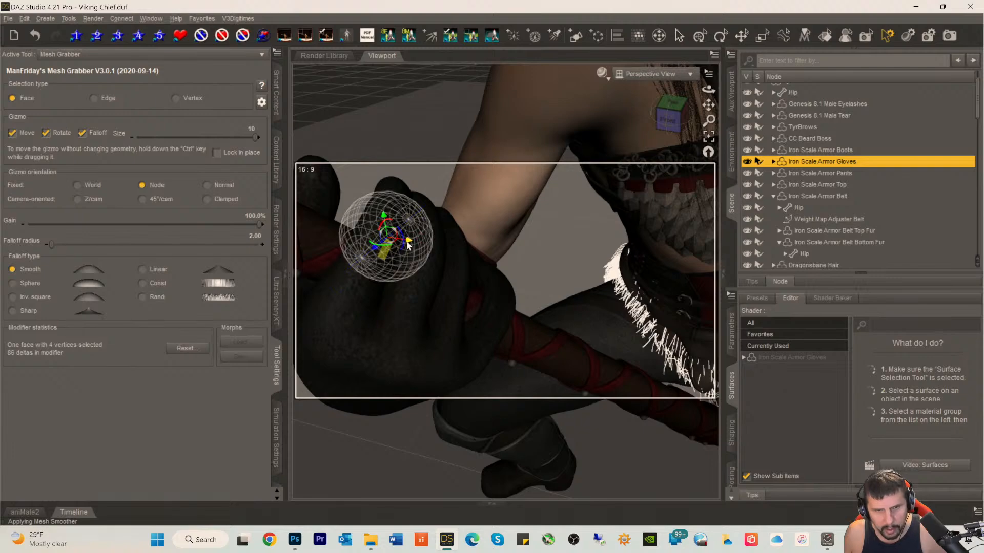
pyautogui.moveTo(408, 242); pyautogui.dragTo(409, 243)
pyautogui.click(393, 297)
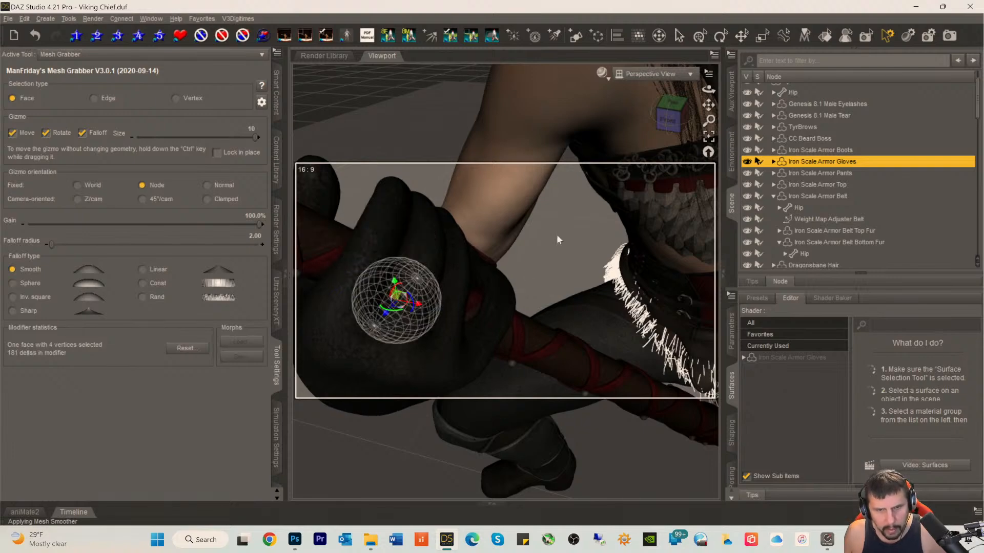
# - Select a face on the glove's forearm and nudge its mesh slightly upward and sideways
pyautogui.moveTo(668, 114); pyautogui.dragTo(511, 24)
pyautogui.moveTo(708, 105); pyautogui.dragTo(714, 117)
pyautogui.click(608, 280)
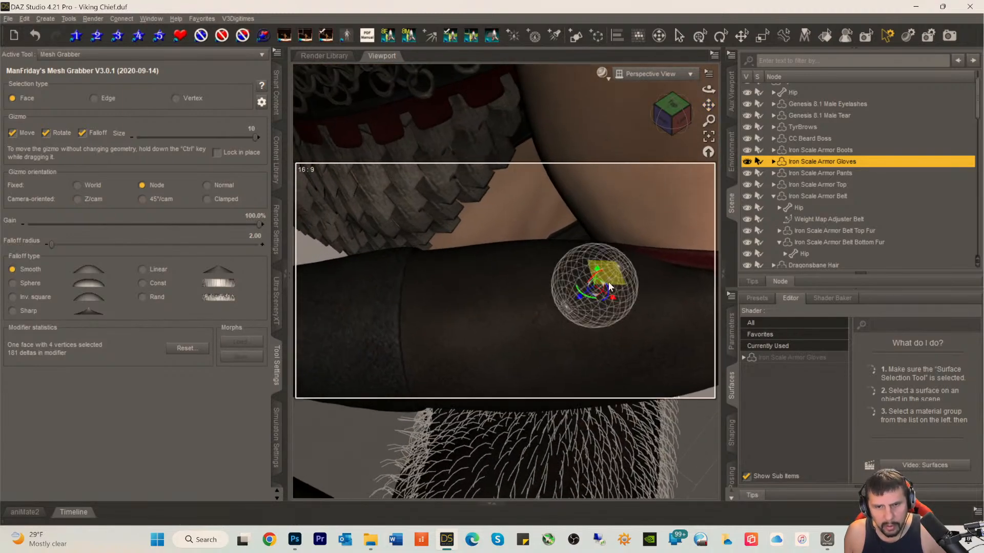
pyautogui.moveTo(596, 270); pyautogui.dragTo(595, 269)
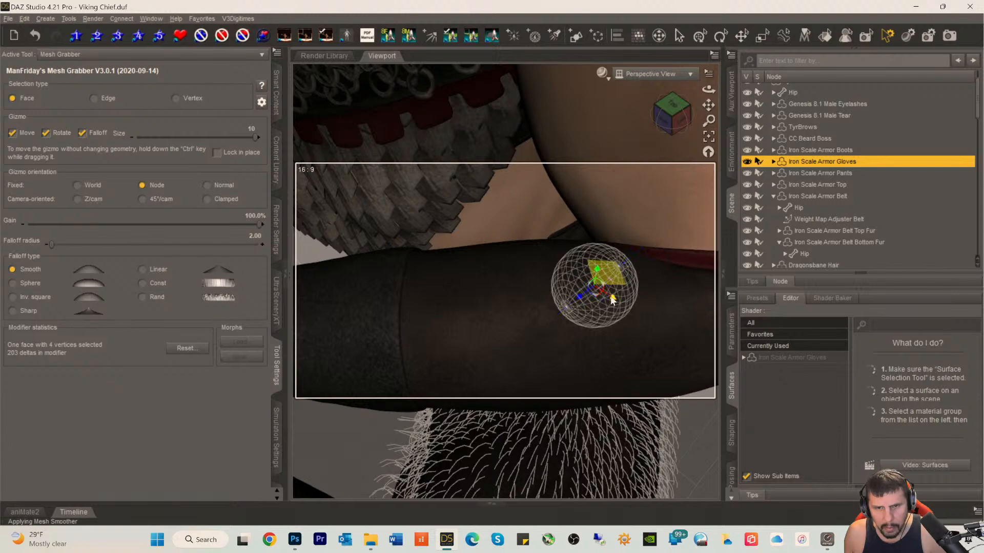
pyautogui.moveTo(611, 297); pyautogui.dragTo(585, 297)
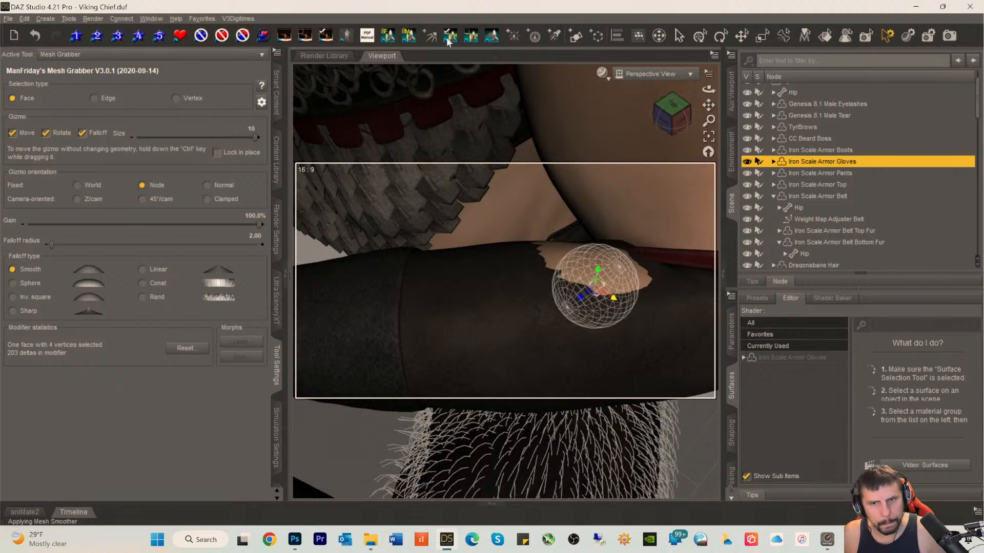
# - Select faces along the upper edge of the glove's forearm and raise the mesh over the exposed skin
pyautogui.click(672, 122)
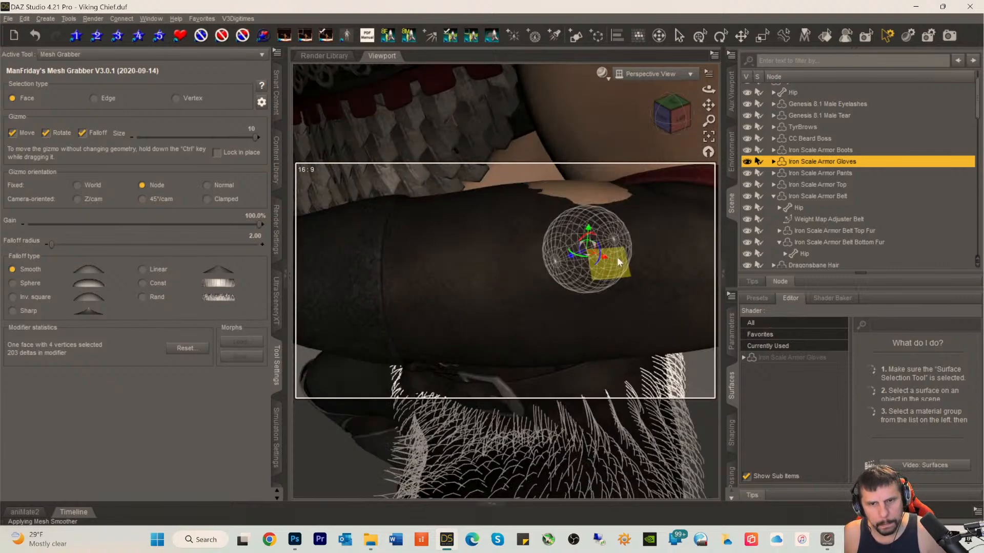
pyautogui.click(583, 195)
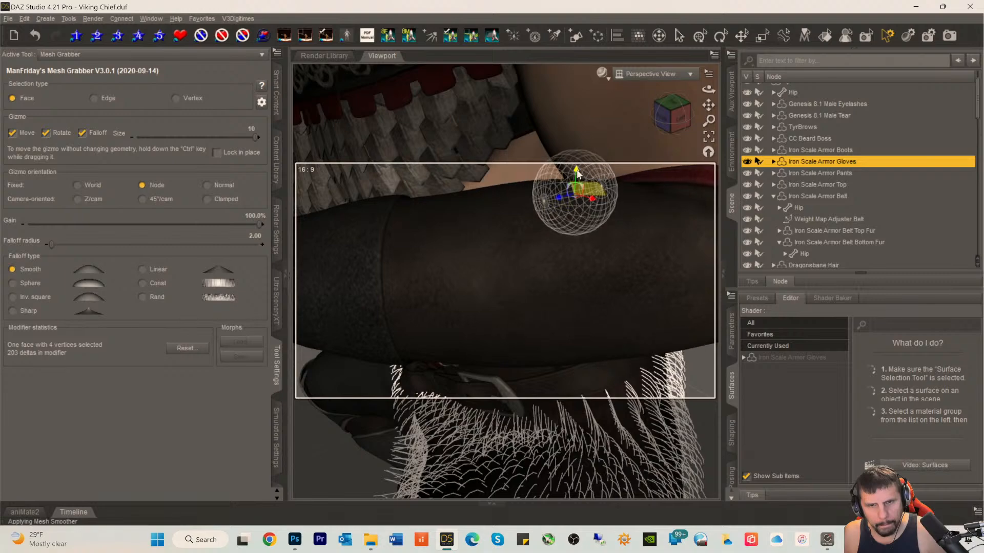
pyautogui.click(604, 223)
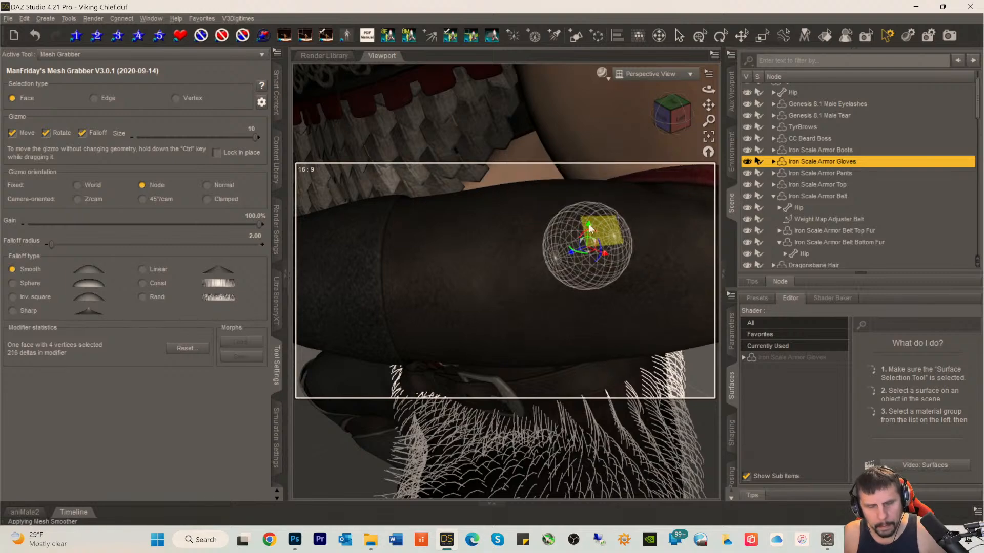
pyautogui.click(651, 219)
# - Select the Dragonsbane Hair, pick a face on the strand over the chest strap and set the Mesh Grabber falloff radius to 5
pyautogui.moveTo(669, 128); pyautogui.dragTo(709, 130)
pyautogui.scroll(-5, 592, 167)
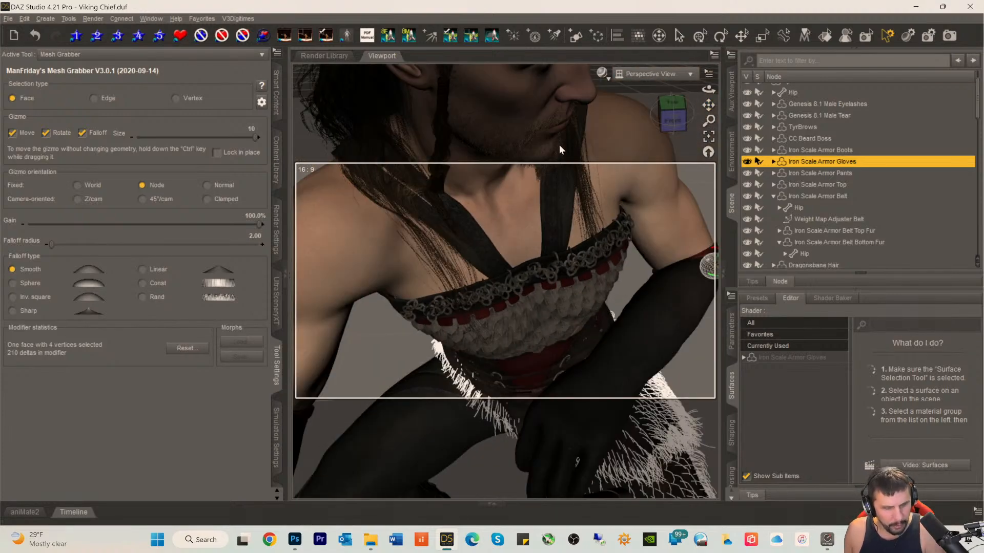
pyautogui.moveTo(670, 119); pyautogui.dragTo(639, 120)
pyautogui.scroll(5, 503, 171)
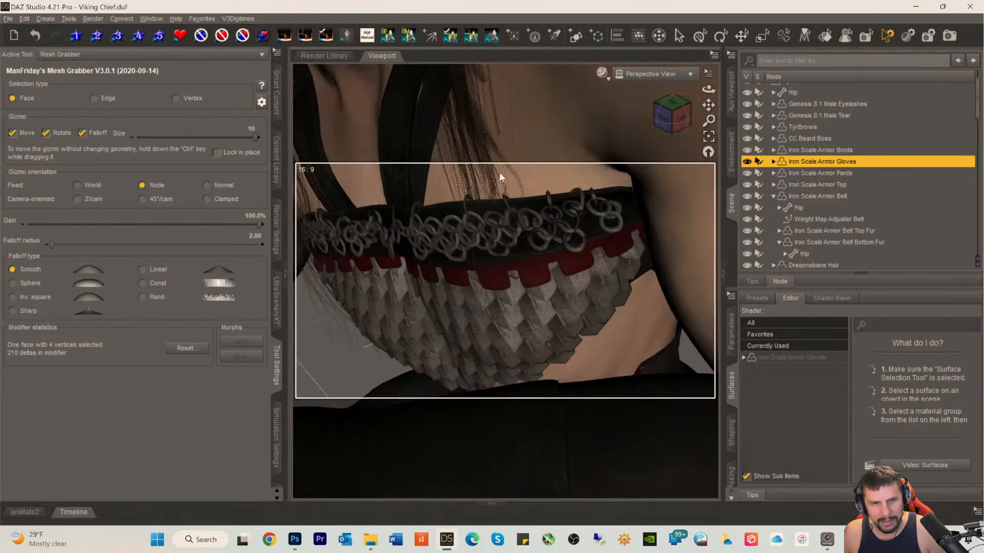
pyautogui.moveTo(708, 106); pyautogui.dragTo(713, 149)
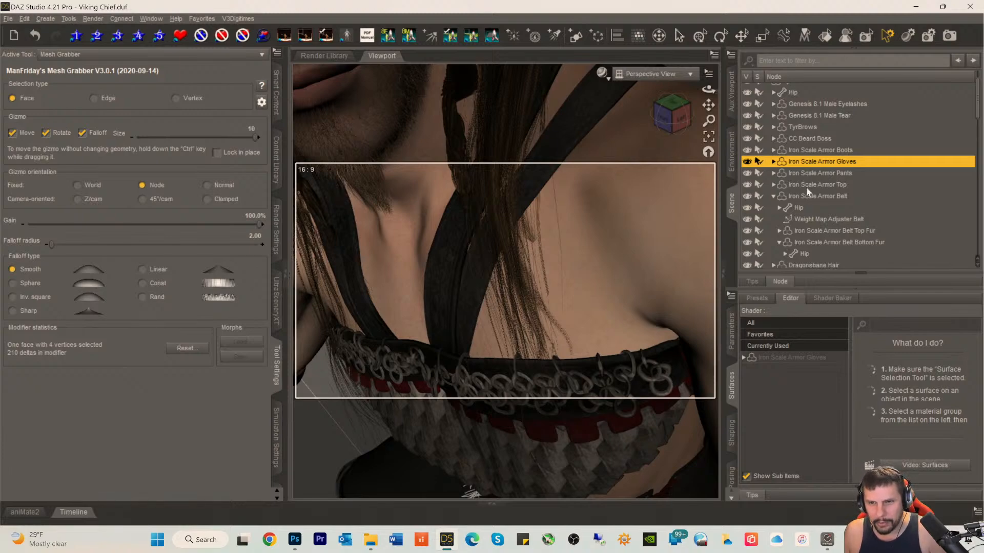
pyautogui.scroll(-1, 806, 186)
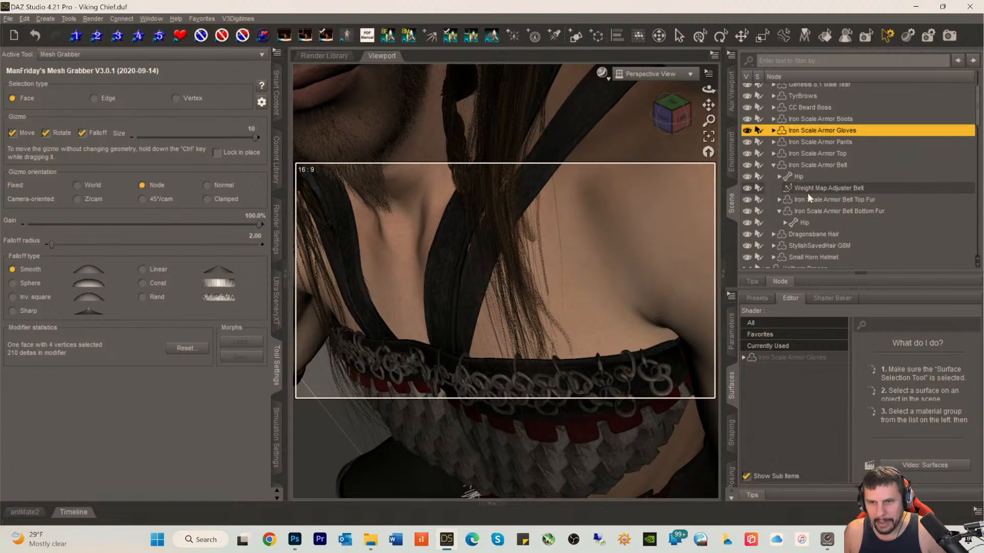
pyautogui.click(799, 234)
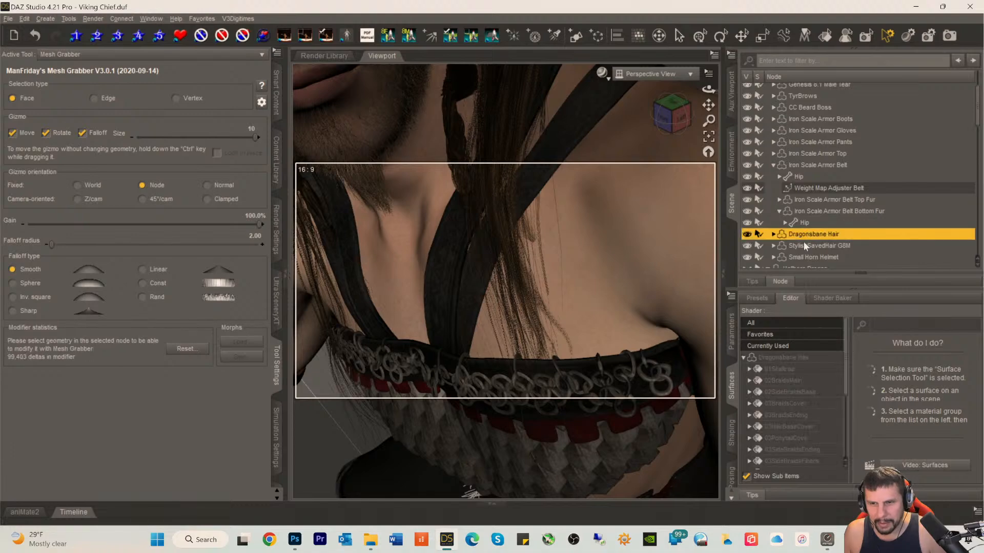
pyautogui.click(470, 199)
pyautogui.click(253, 236)
pyautogui.write('5')
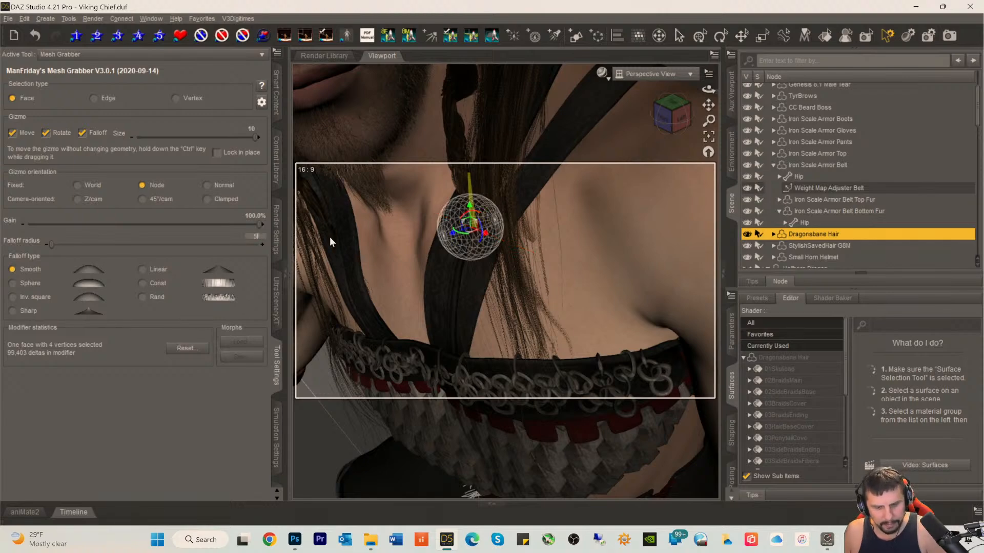
pyautogui.press('Return')
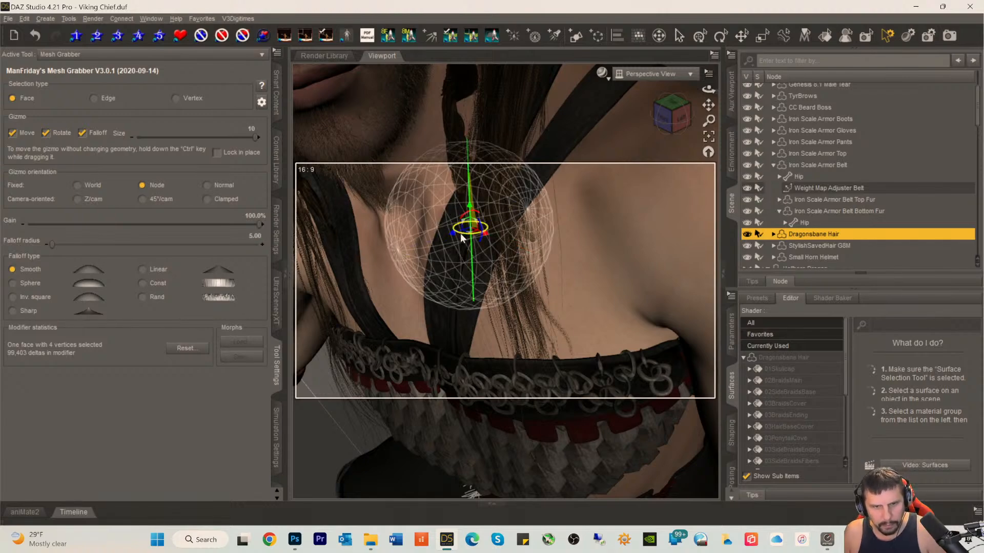
# - Pull the Dragonsbane Hair strands slightly forward from the chest at the strap, lower down the lock and near the neck
pyautogui.moveTo(450, 235); pyautogui.dragTo(448, 236)
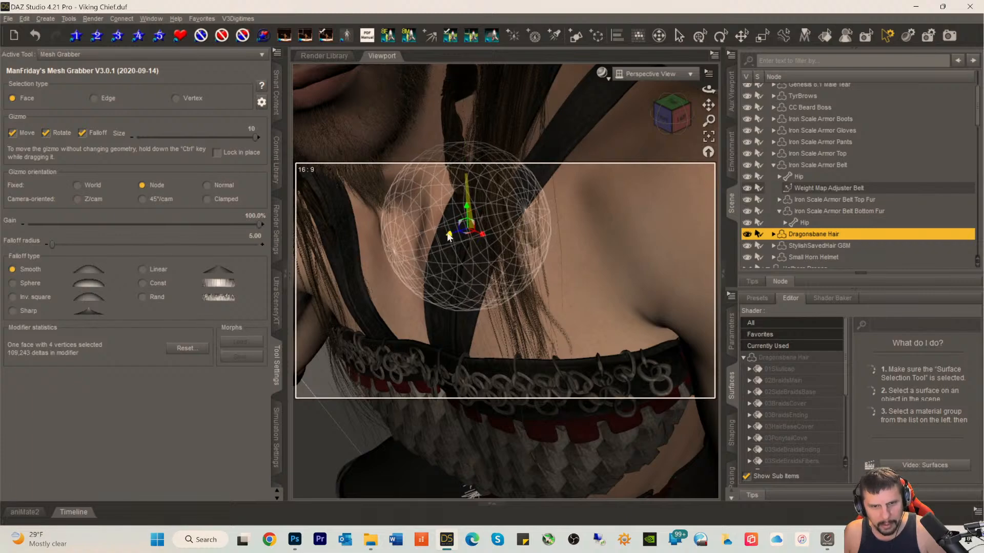
pyautogui.click(503, 265)
pyautogui.moveTo(490, 266); pyautogui.dragTo(485, 272)
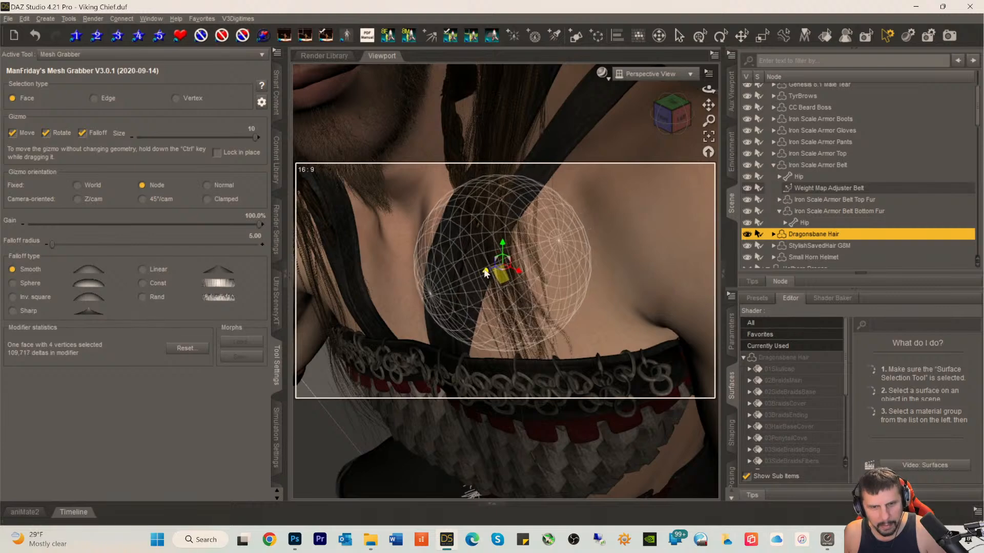
pyautogui.click(511, 157)
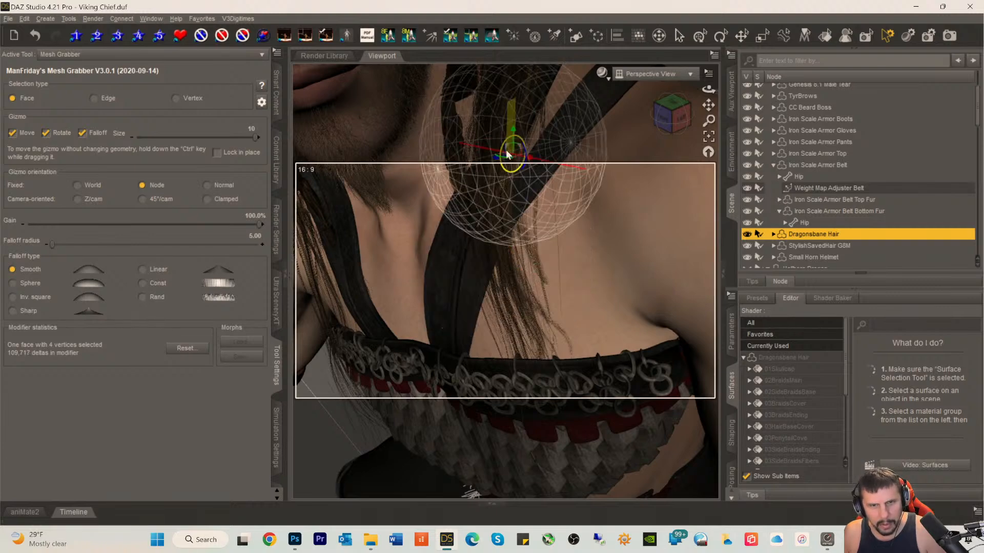
pyautogui.moveTo(498, 158); pyautogui.dragTo(489, 160)
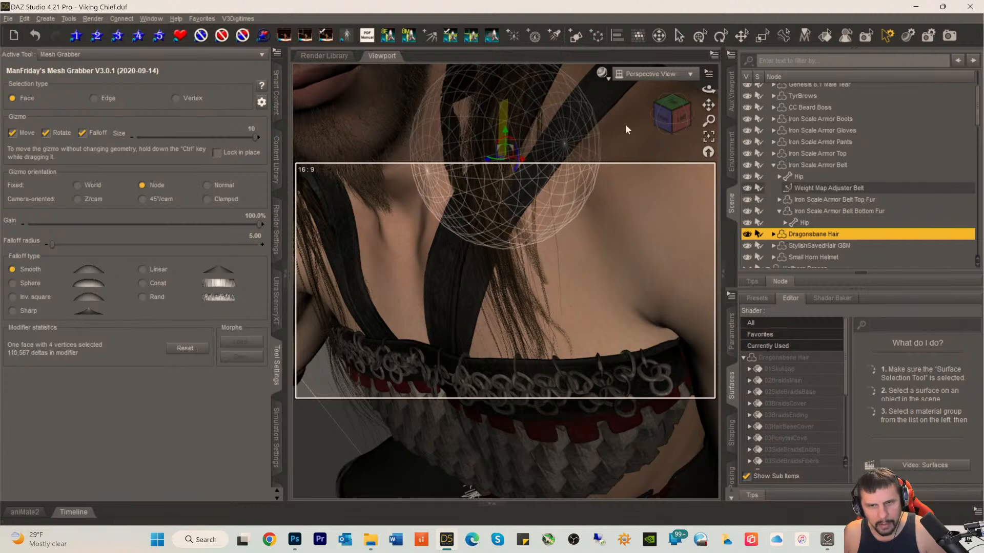
# - From the figure's side, select a face on the hair lock beside the shoulder and pull it forward from the chest
pyautogui.moveTo(669, 117)
pyautogui.mouseDown()
pyautogui.moveTo(622, 118)
pyautogui.moveTo(665, 121)
pyautogui.mouseUp()
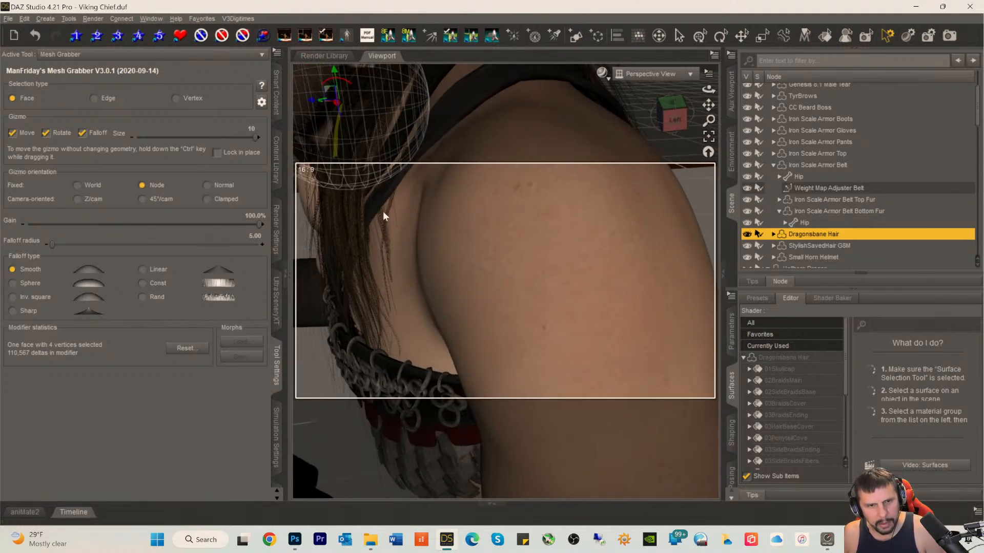
pyautogui.click(383, 228)
pyautogui.moveTo(360, 254); pyautogui.dragTo(347, 253)
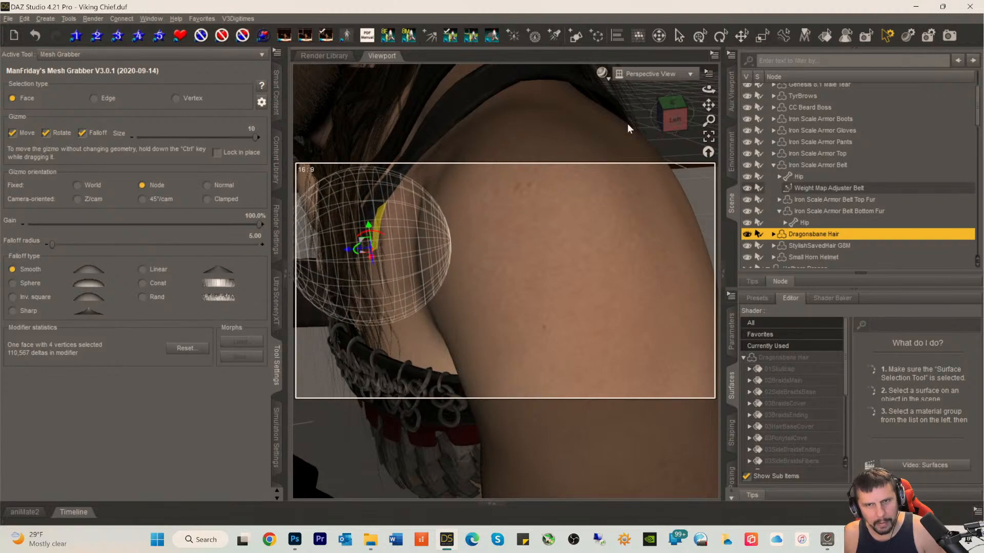
# - Select two successive faces on the inner hair strand over the chest strap and pull each slightly forward
pyautogui.moveTo(672, 115); pyautogui.dragTo(692, 117)
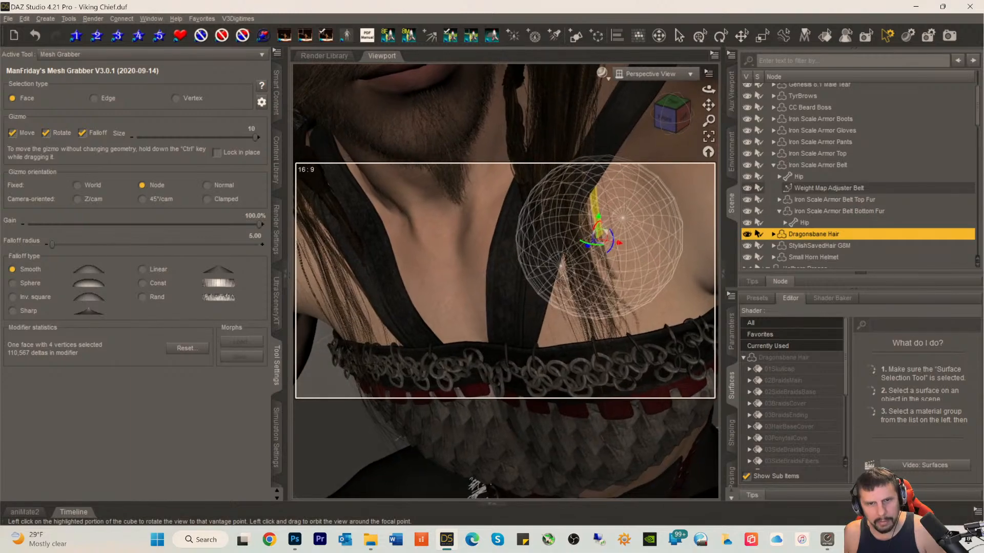
pyautogui.click(524, 192)
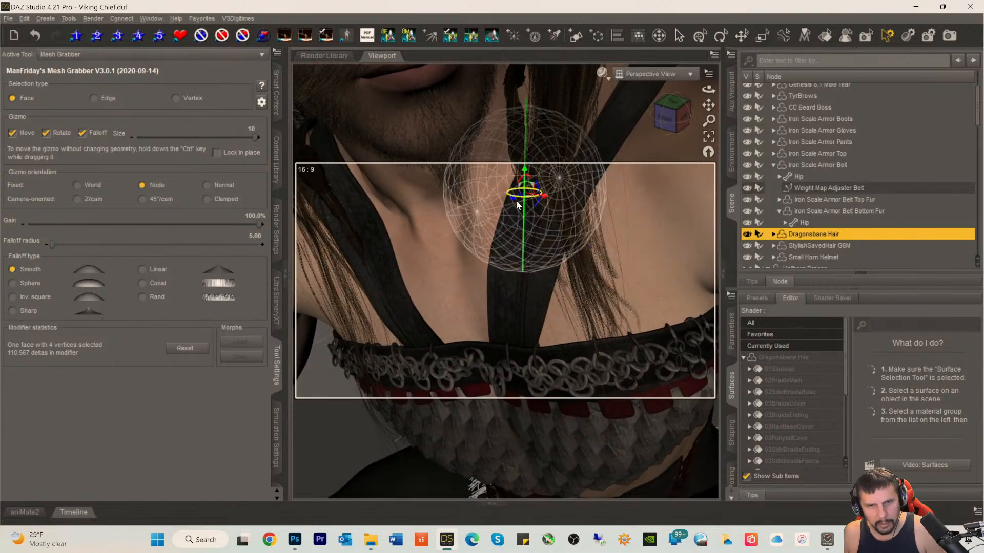
pyautogui.click(508, 201)
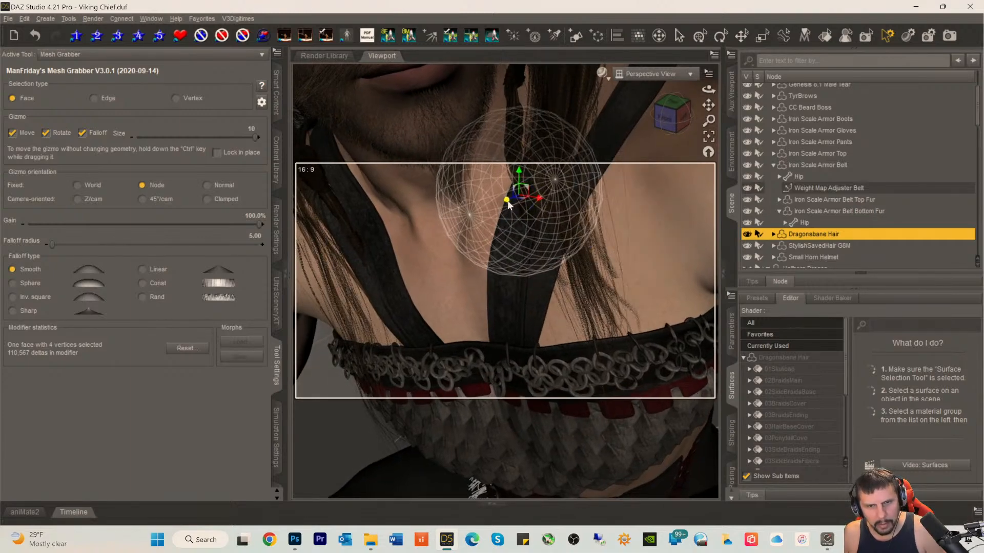
pyautogui.click(523, 218)
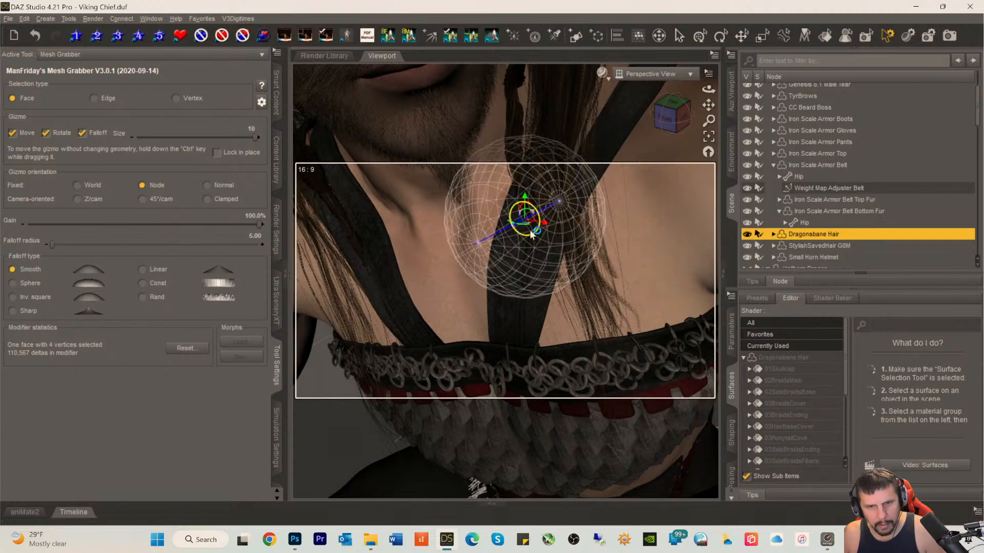
pyautogui.click(507, 228)
pyautogui.moveTo(507, 229); pyautogui.dragTo(503, 230)
# - Pull the hair lock by the chest strap forward, adding a second face to the selection, and nudge its lower strands forward
pyautogui.moveTo(672, 114); pyautogui.dragTo(674, 100)
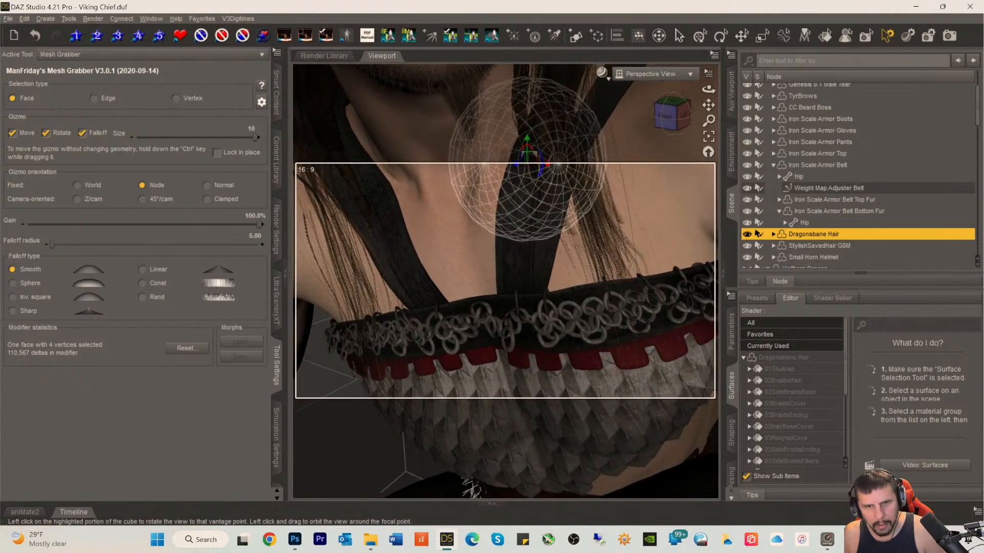
pyautogui.click(540, 196)
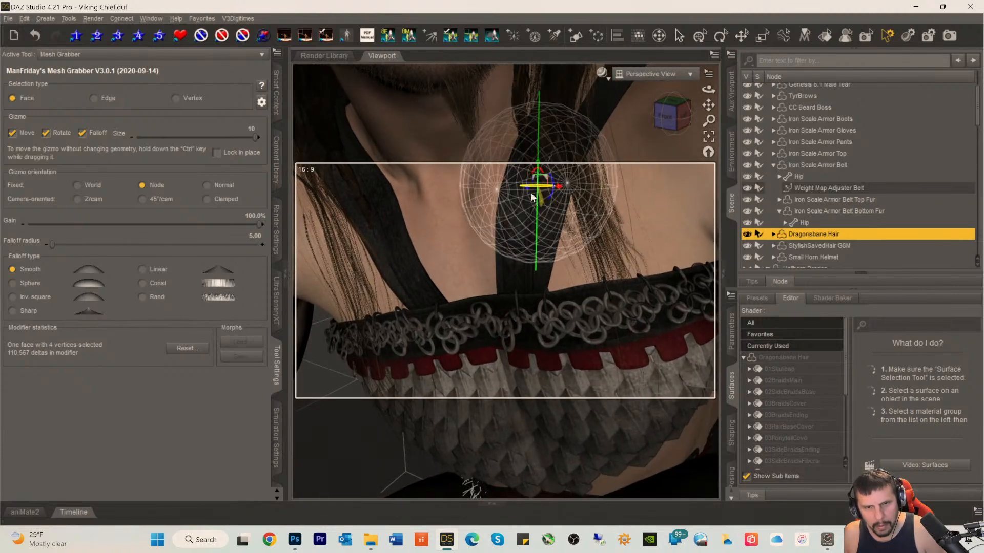
pyautogui.click(521, 189)
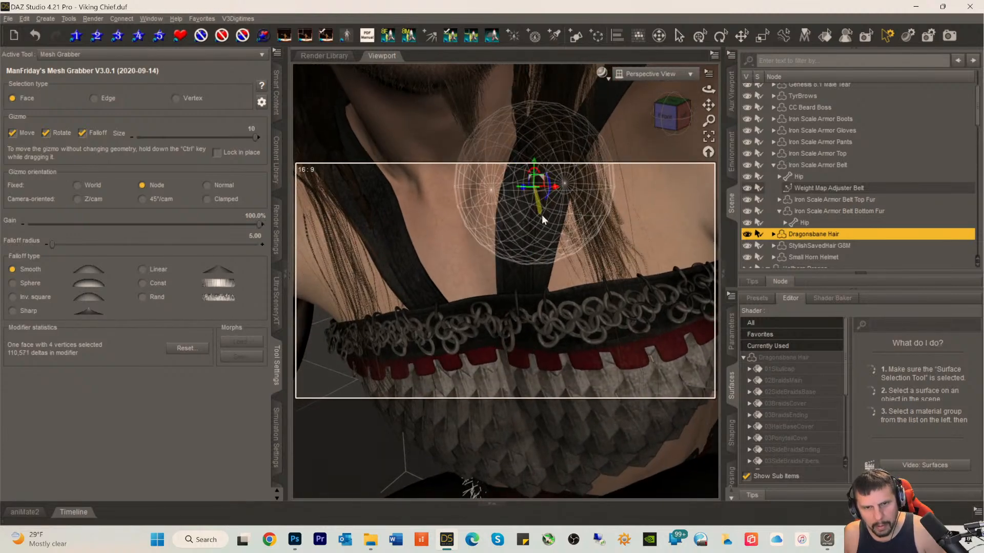
pyautogui.keyDown('ctrl'); pyautogui.click(560, 230); pyautogui.keyUp('ctrl')
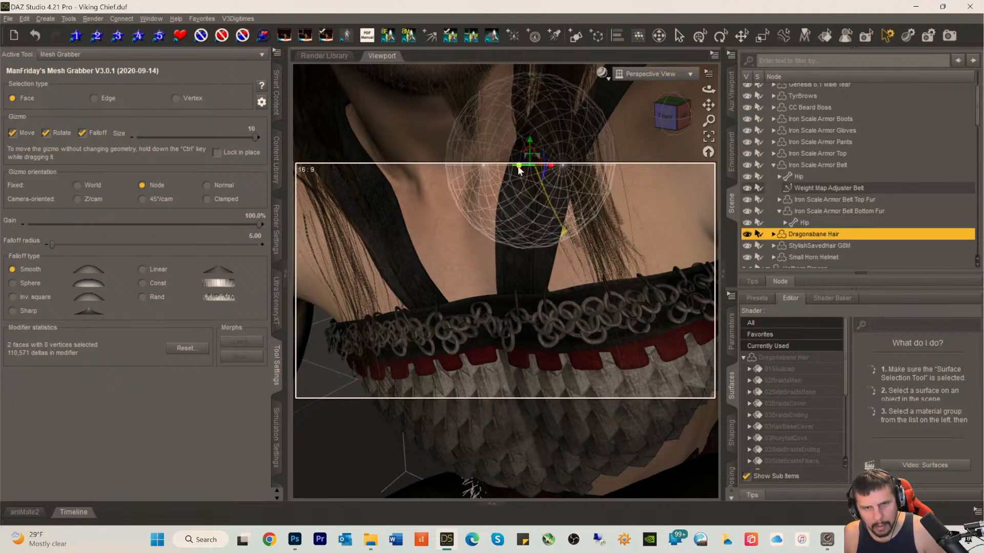
pyautogui.moveTo(514, 168); pyautogui.dragTo(514, 169)
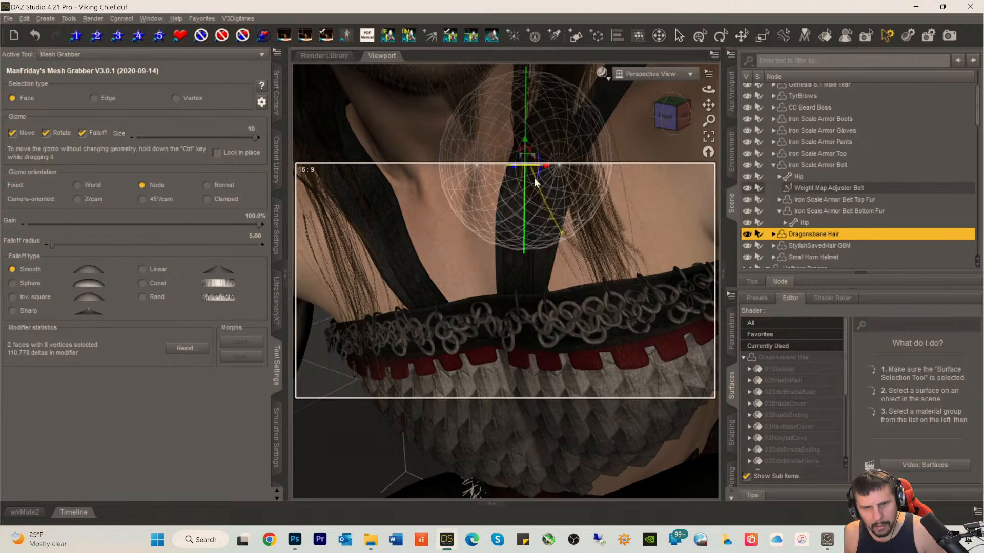
pyautogui.click(604, 253)
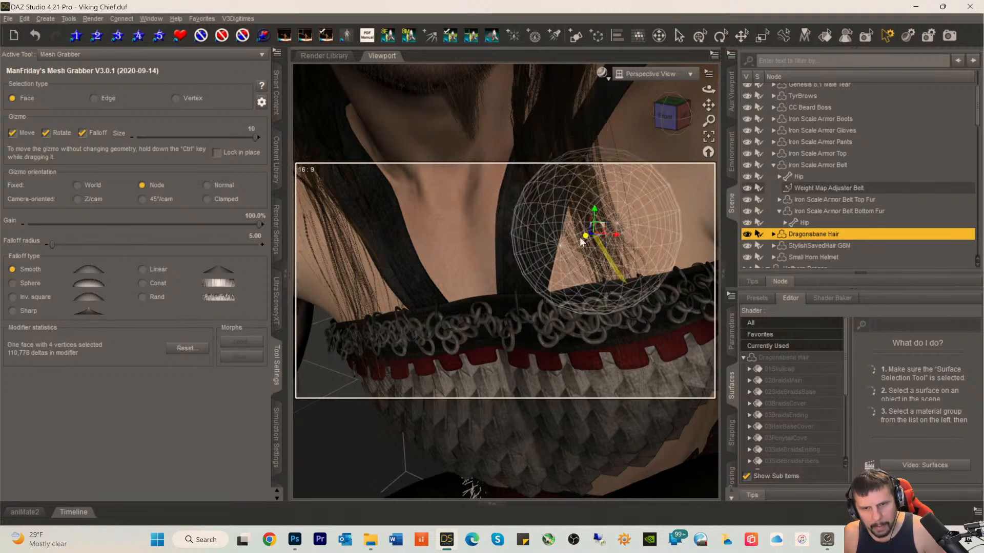
pyautogui.moveTo(578, 240); pyautogui.dragTo(579, 244)
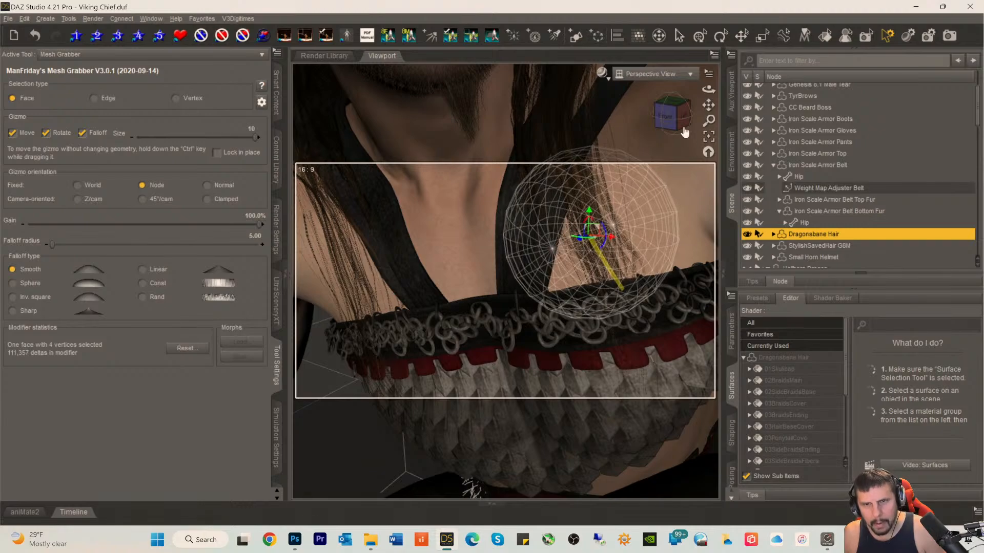
# - Select a hair face by the opposite shoulder strap, set the falloff radius to 1 and nudge the mesh slightly downward
pyautogui.click(666, 117)
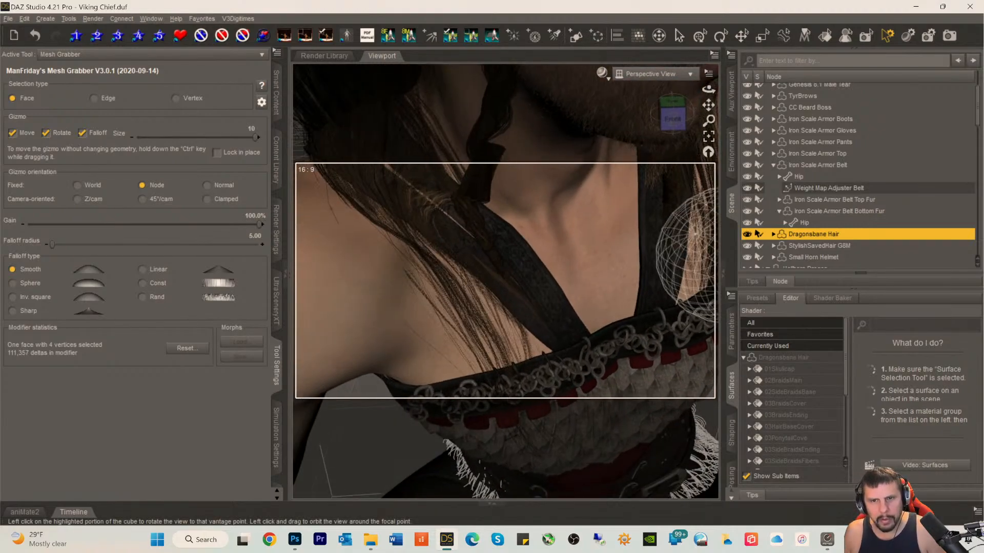
pyautogui.click(669, 192)
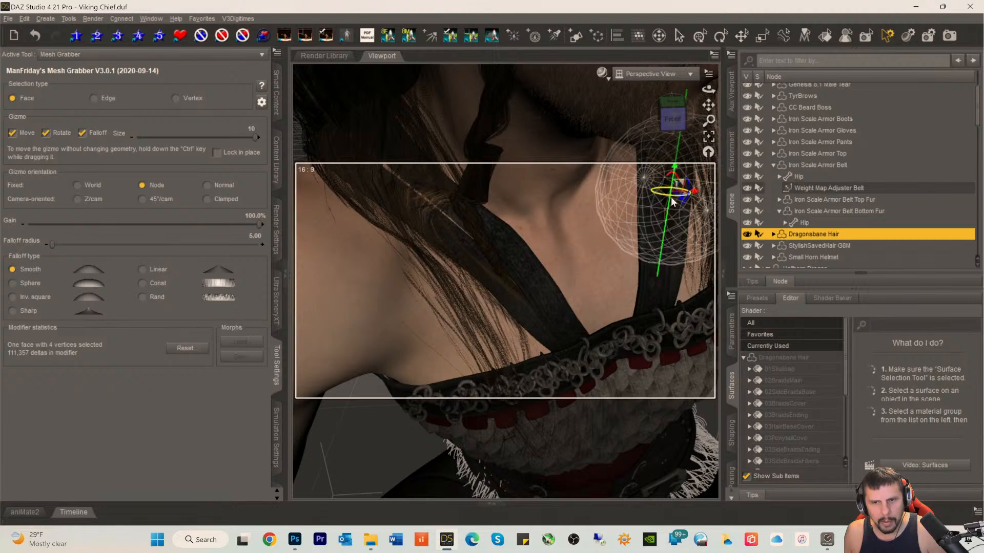
pyautogui.click(459, 203)
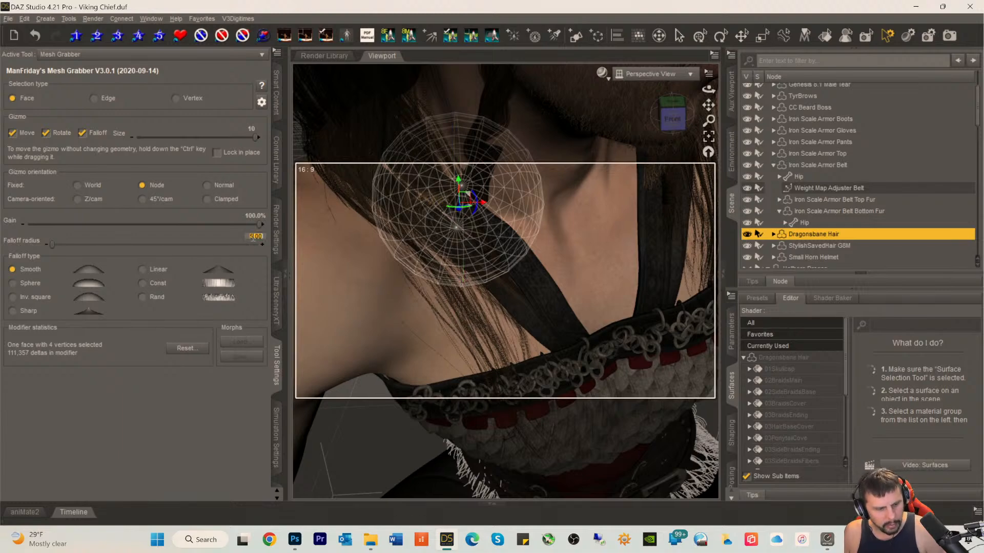
pyautogui.press('Return')
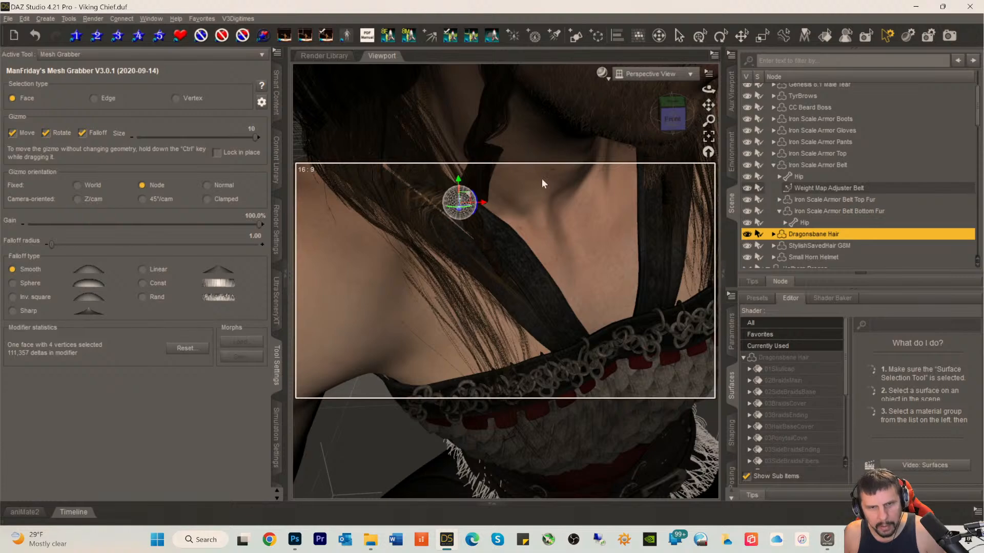
pyautogui.moveTo(458, 181); pyautogui.dragTo(459, 185)
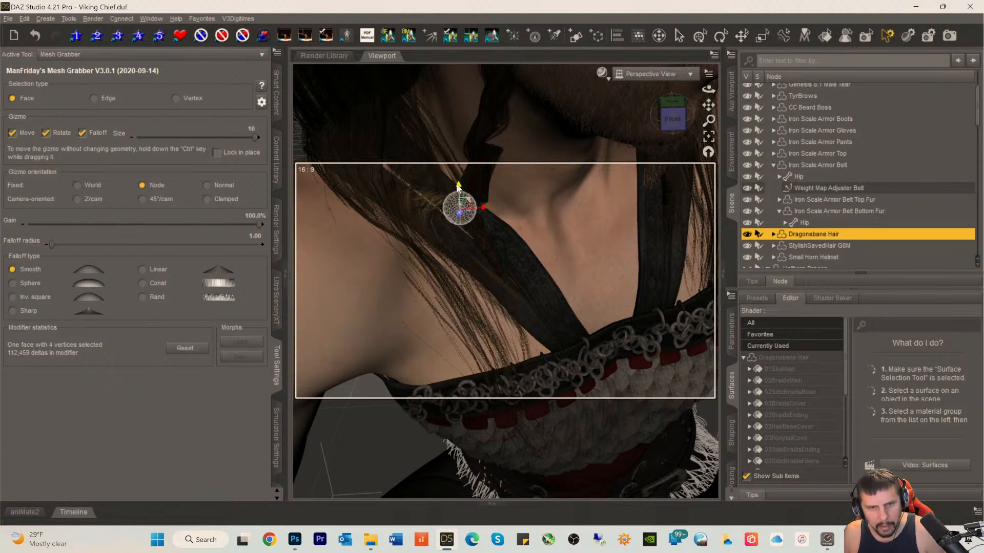
# - Select successive faces on the braid beside the neck and nudge the mesh slightly sideways
pyautogui.click(490, 154)
pyautogui.moveTo(504, 152); pyautogui.dragTo(503, 152)
pyautogui.click(482, 195)
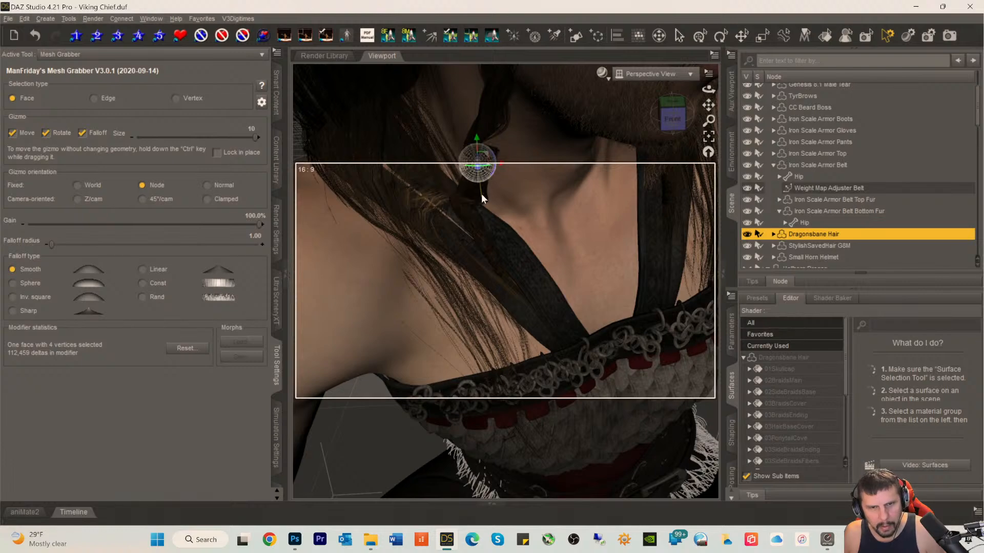
pyautogui.click(491, 128)
pyautogui.click(471, 144)
pyautogui.moveTo(492, 141); pyautogui.dragTo(512, 152)
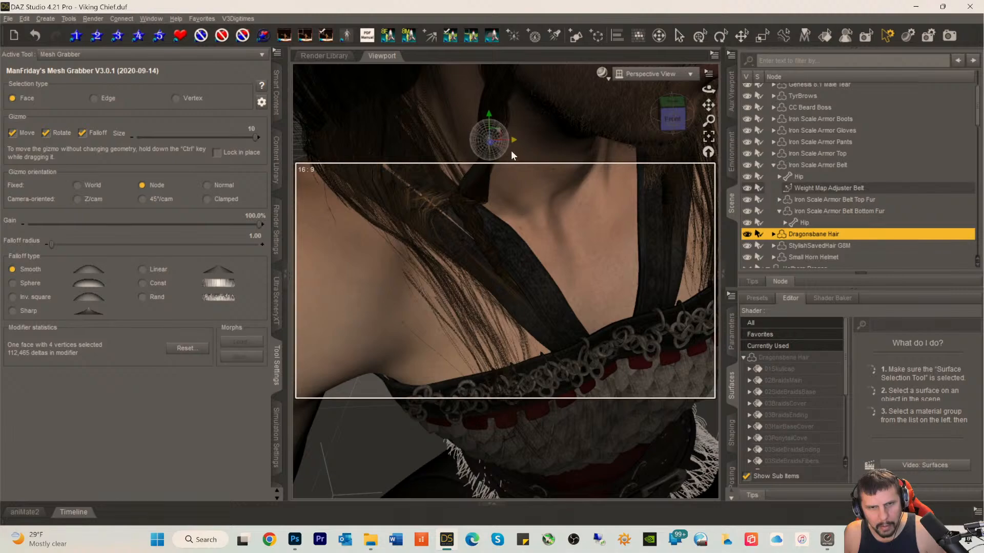
# - Select a hair face where the braid meets the chest strap and shift it toward the shoulder
pyautogui.click(464, 196)
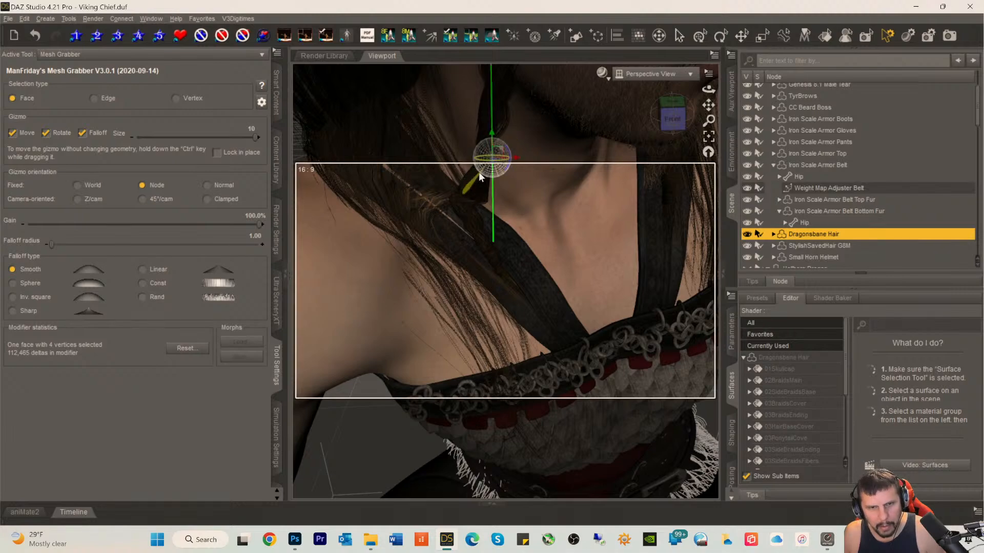
pyautogui.click(461, 203)
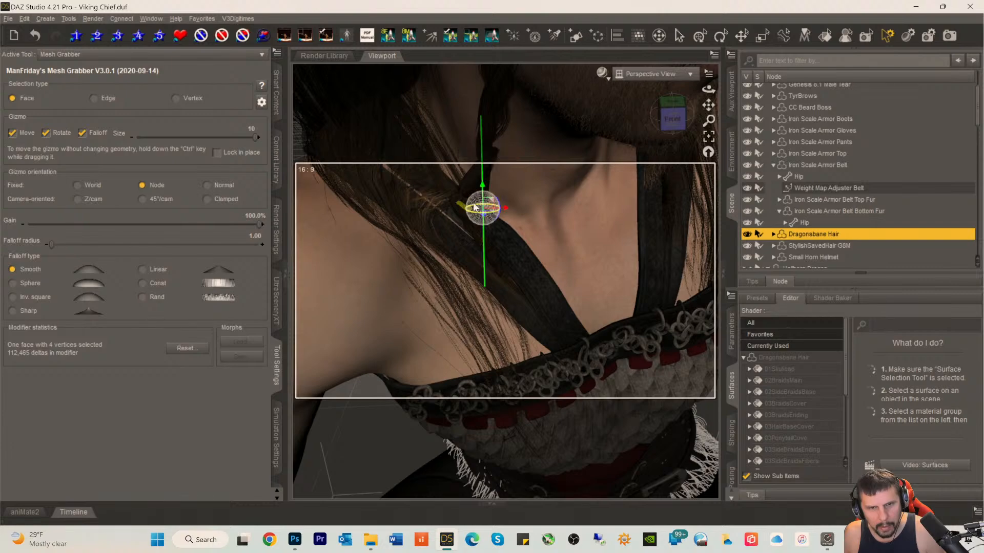
pyautogui.moveTo(507, 210); pyautogui.dragTo(485, 206)
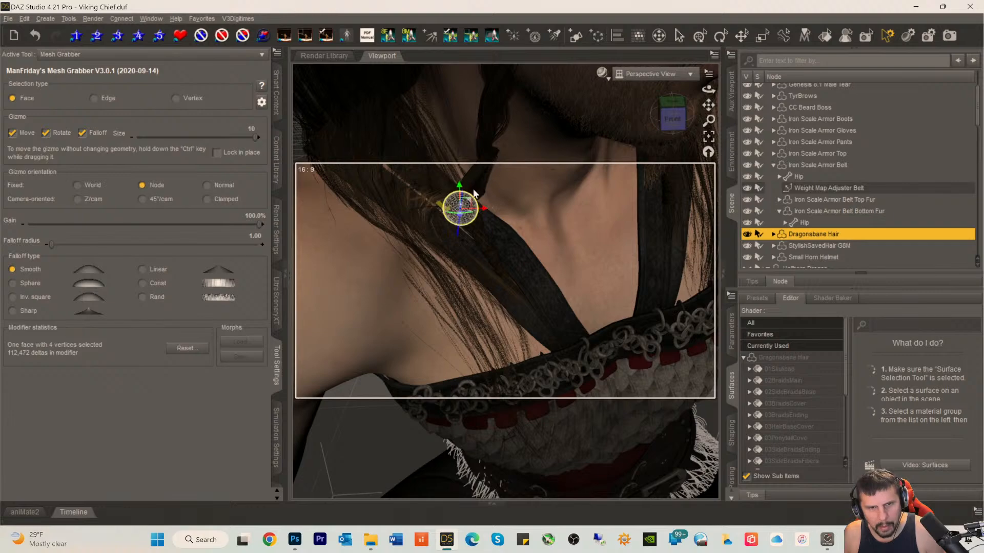
# - Nudge a braid face beside the neck slightly toward the shoulder, and a hair face by the strap slightly toward the throat
pyautogui.click(481, 186)
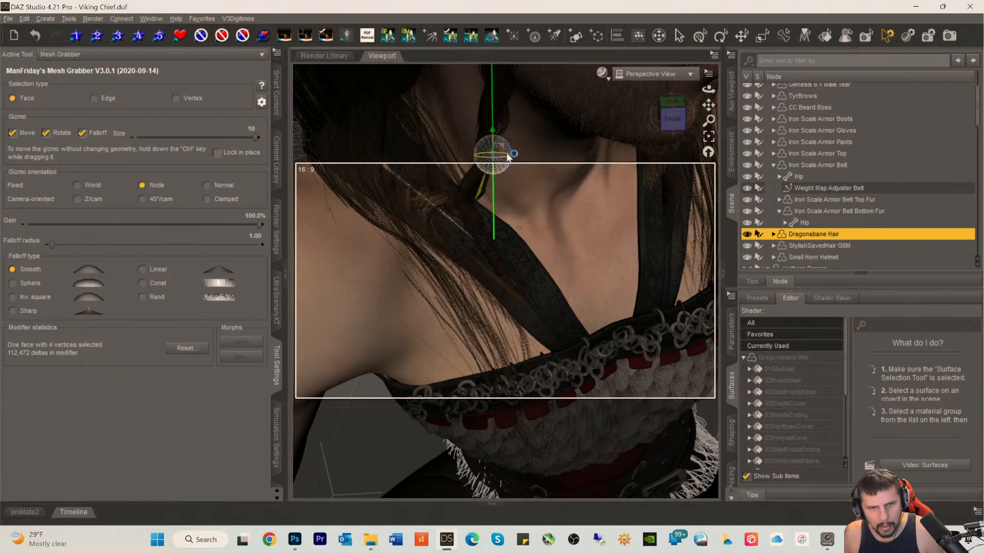
pyautogui.moveTo(515, 155); pyautogui.dragTo(511, 155)
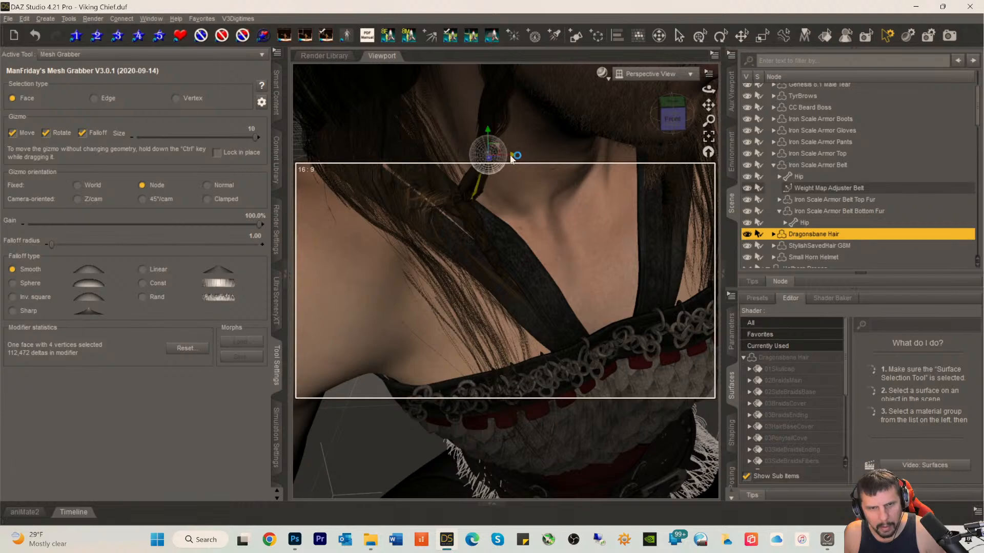
pyautogui.click(455, 205)
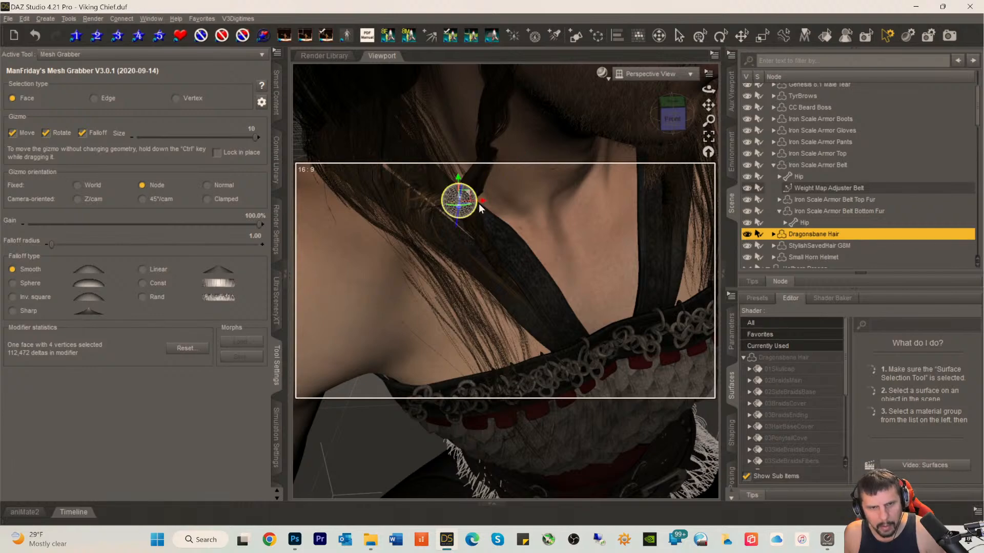
pyautogui.moveTo(488, 201); pyautogui.dragTo(485, 202)
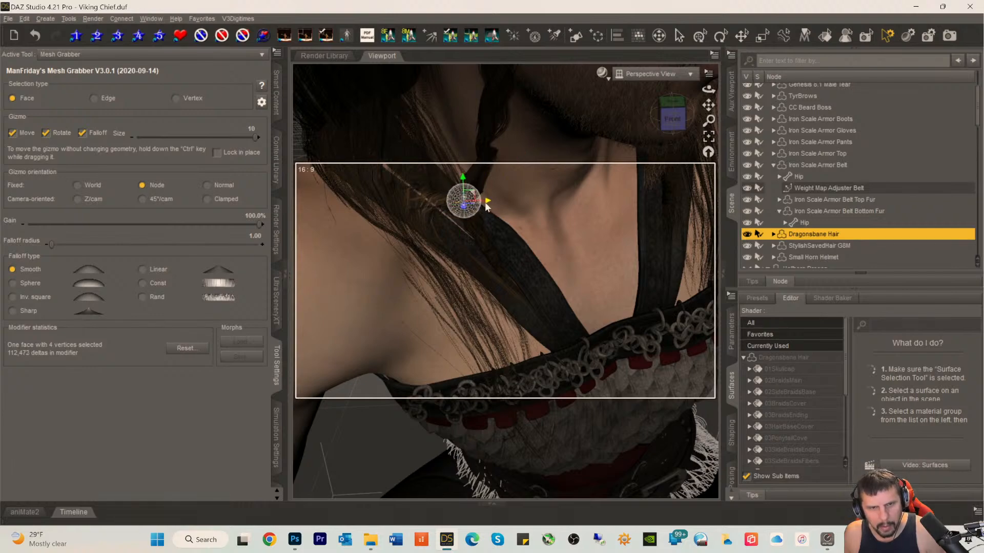
# - Select a face on the lower braid above the chest strap and nudge it slightly toward the throat
pyautogui.scroll(-5, 430, 221)
pyautogui.scroll(3, 433, 221)
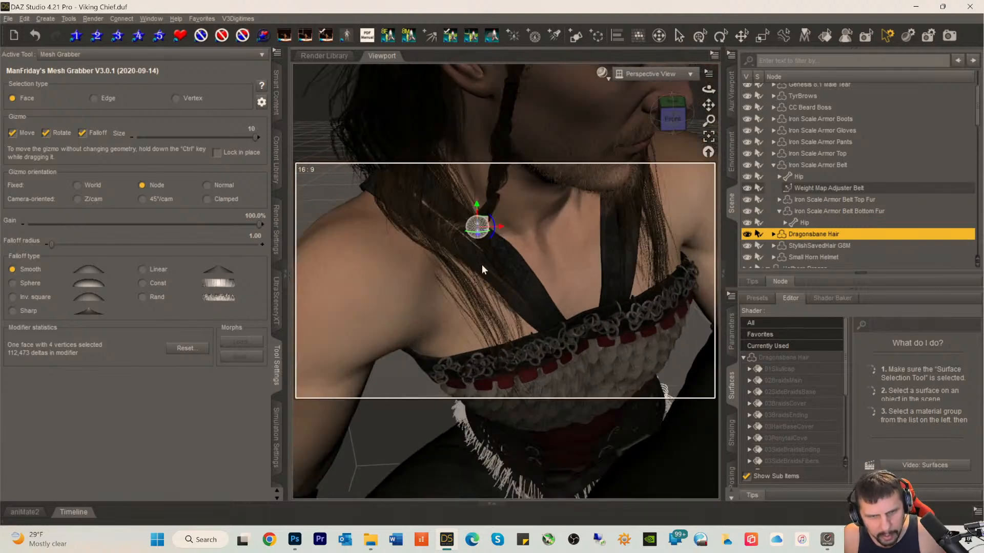
pyautogui.moveTo(490, 224); pyautogui.dragTo(510, 193)
pyautogui.click(478, 219)
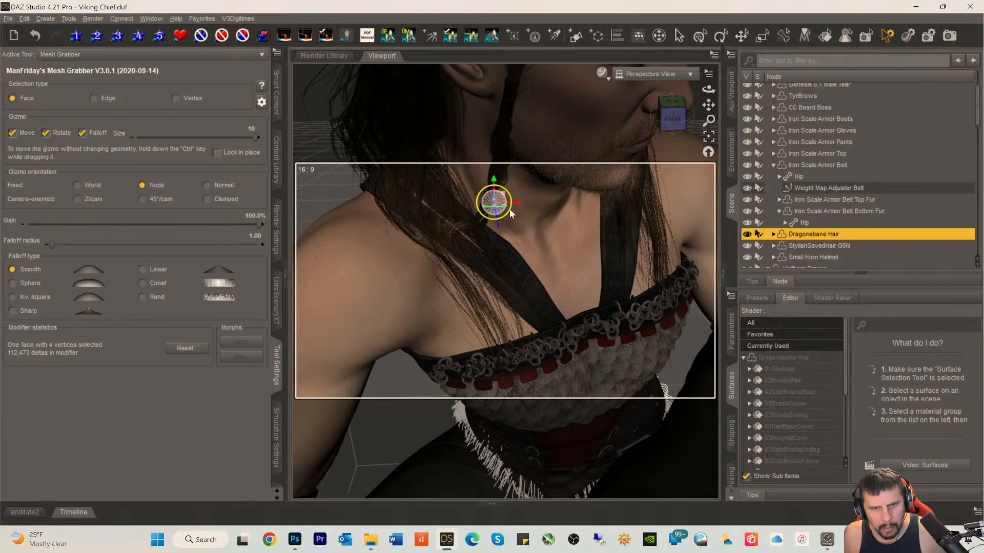
pyautogui.moveTo(514, 201); pyautogui.dragTo(520, 206)
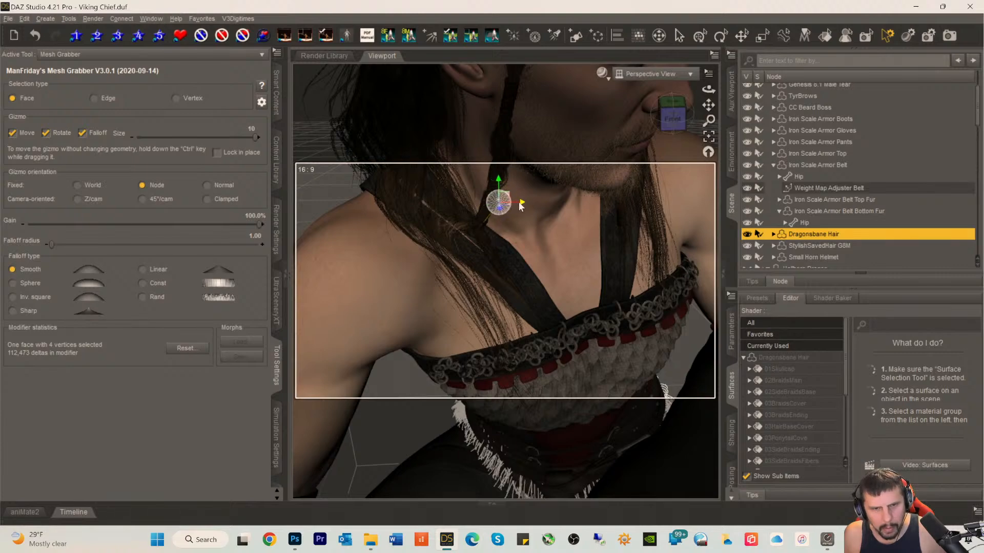
# - Select a face at the junction of braid and chest strap and a neighbouring hair face, pulling each slightly toward the throat
pyautogui.click(480, 238)
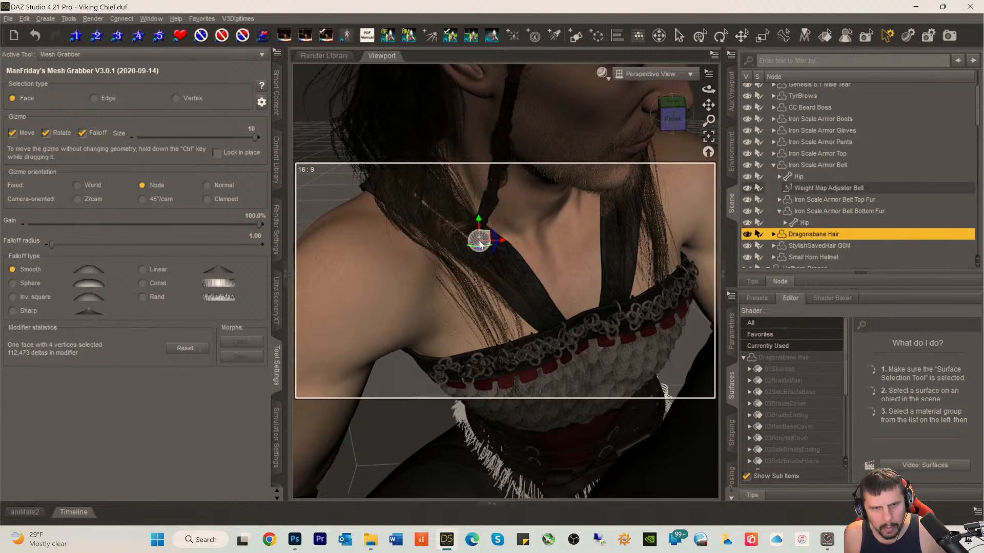
pyautogui.click(488, 205)
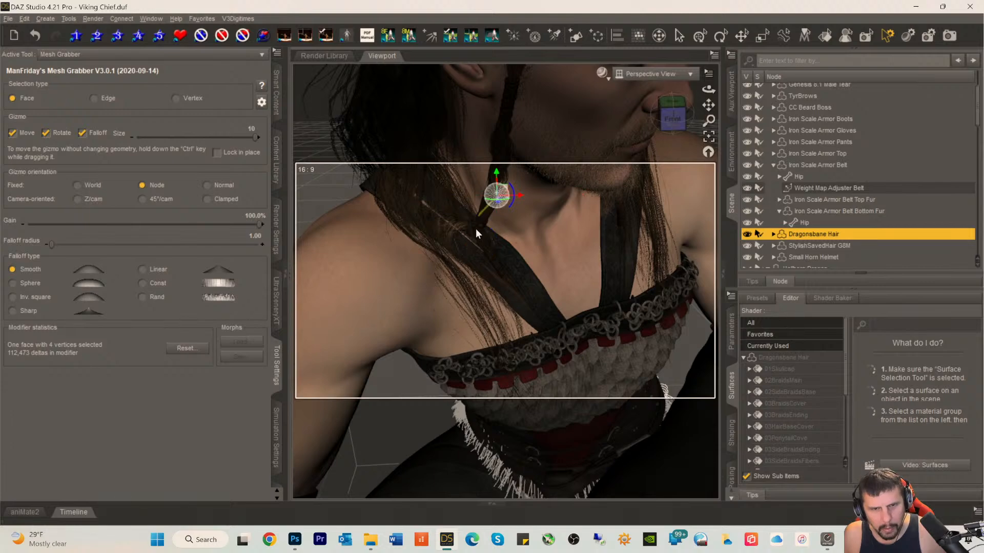
pyautogui.click(483, 231)
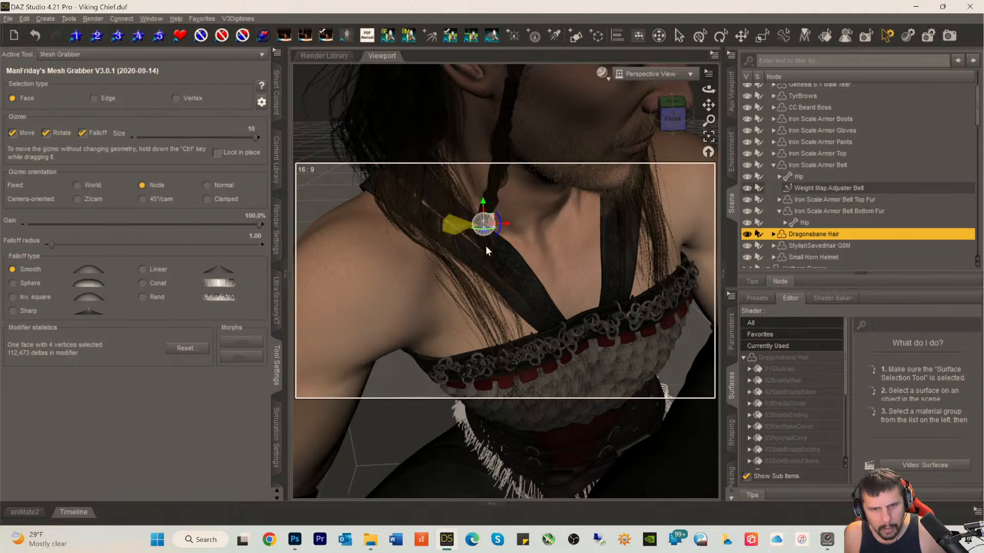
pyautogui.click(478, 237)
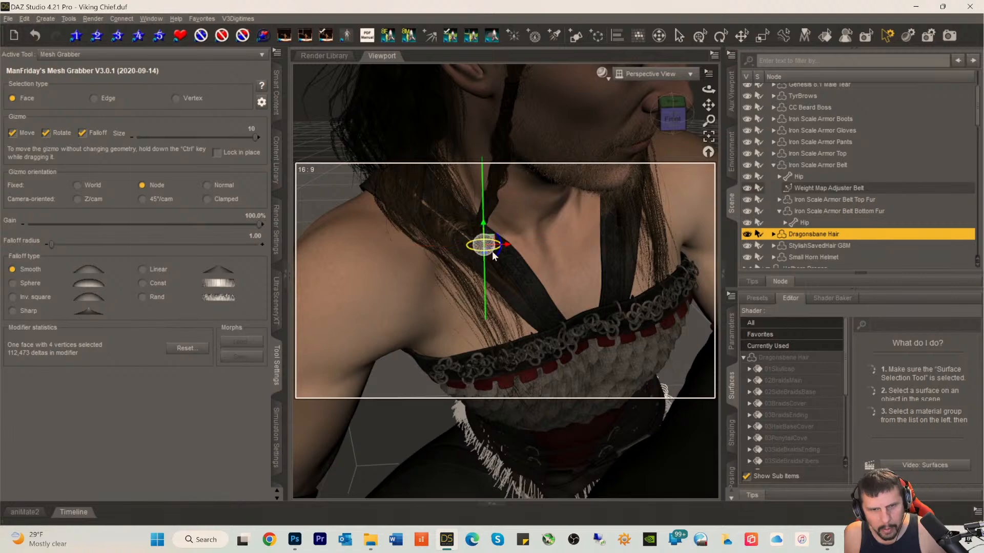
pyautogui.click(496, 265)
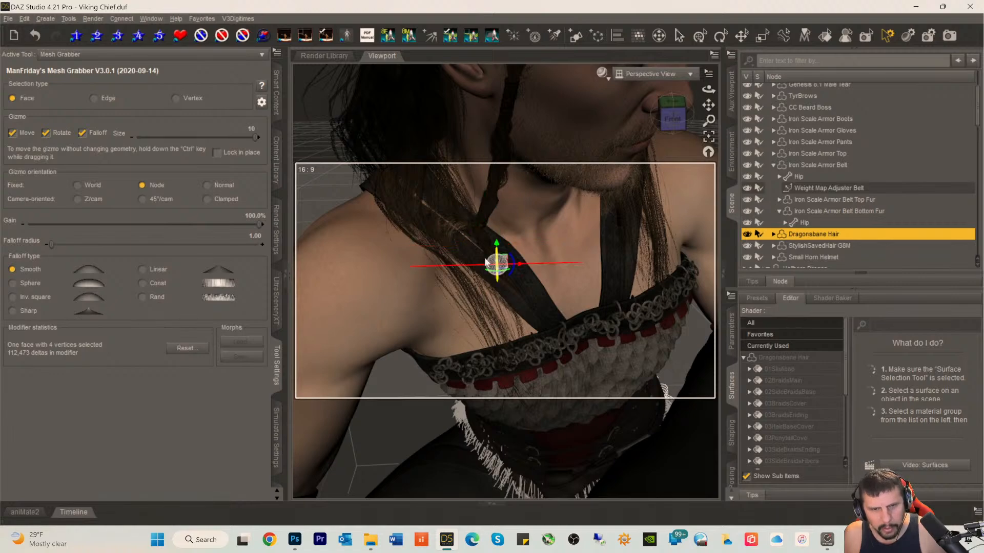
pyautogui.click(473, 229)
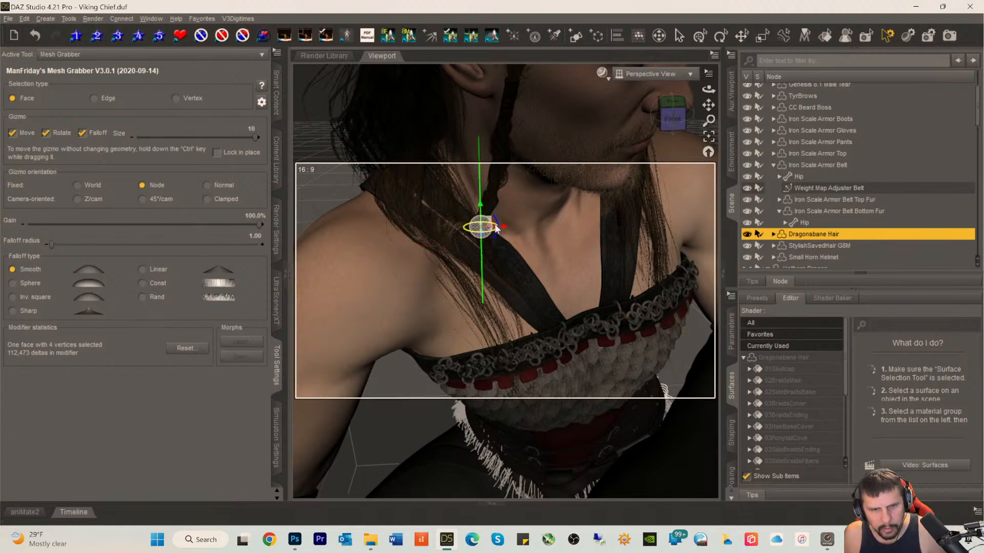
pyautogui.moveTo(503, 229); pyautogui.dragTo(512, 229)
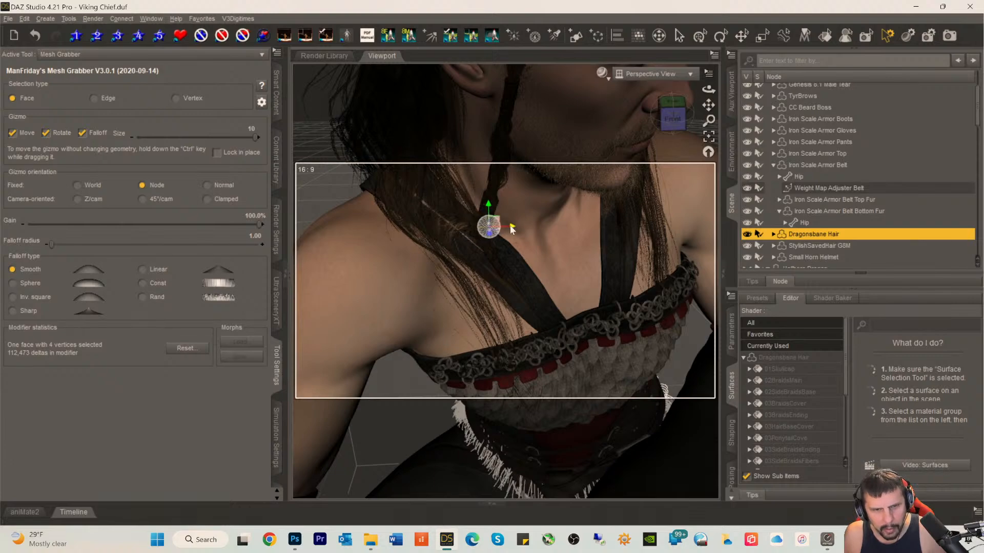
pyautogui.click(469, 223)
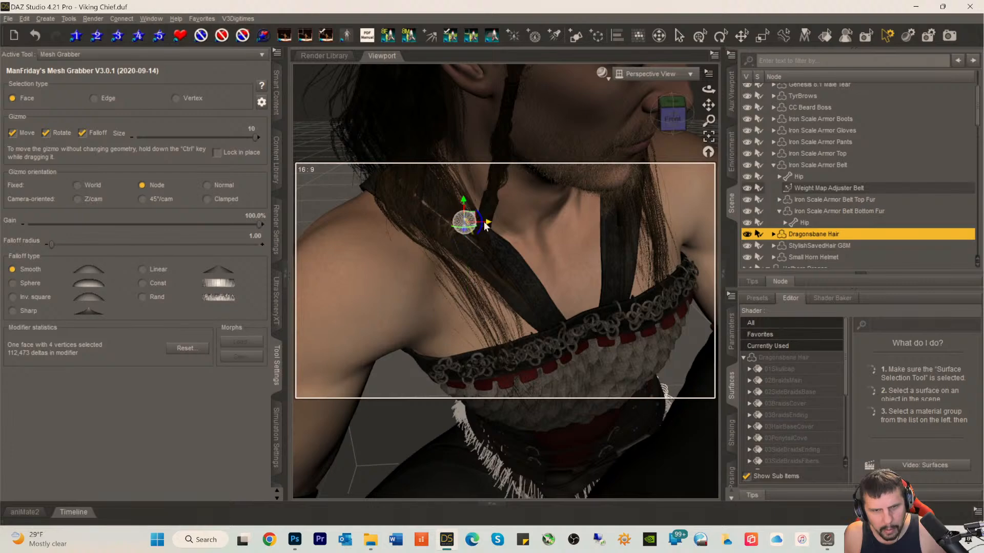
pyautogui.moveTo(490, 221); pyautogui.dragTo(491, 222)
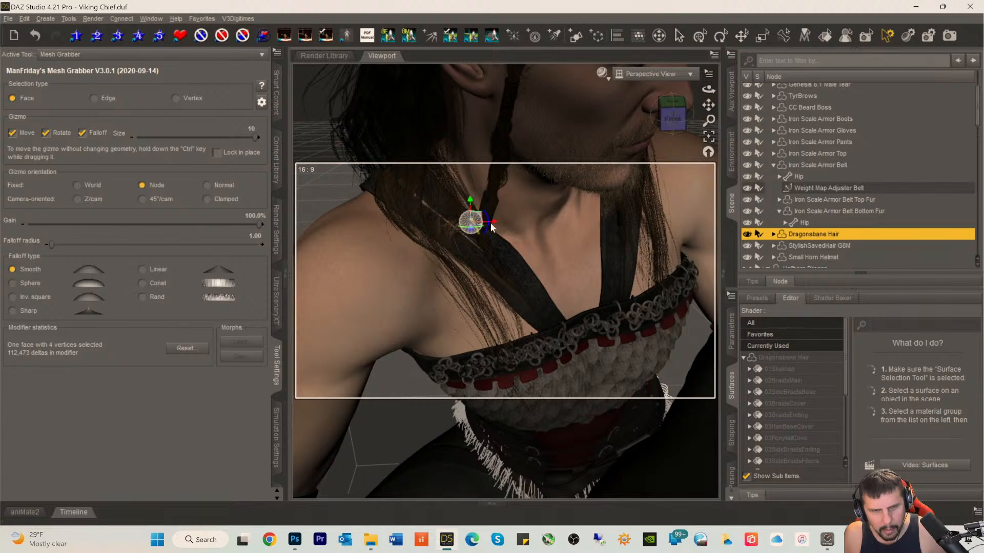
# - Close up on the braid's junction with the strap, select a narrow hair face and nudge it slightly toward the throat
pyautogui.scroll(-3, 484, 237)
pyautogui.scroll(5, 484, 237)
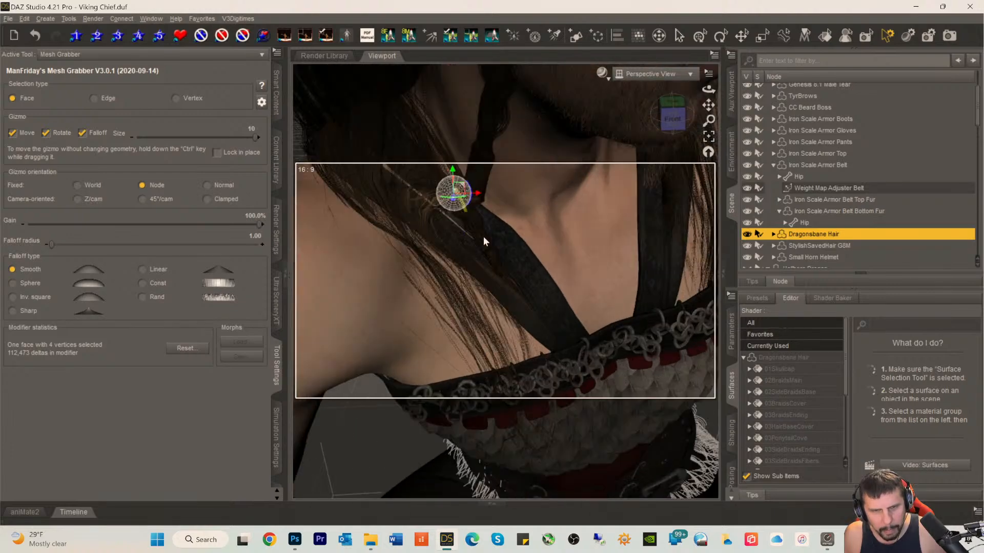
pyautogui.scroll(2, 484, 236)
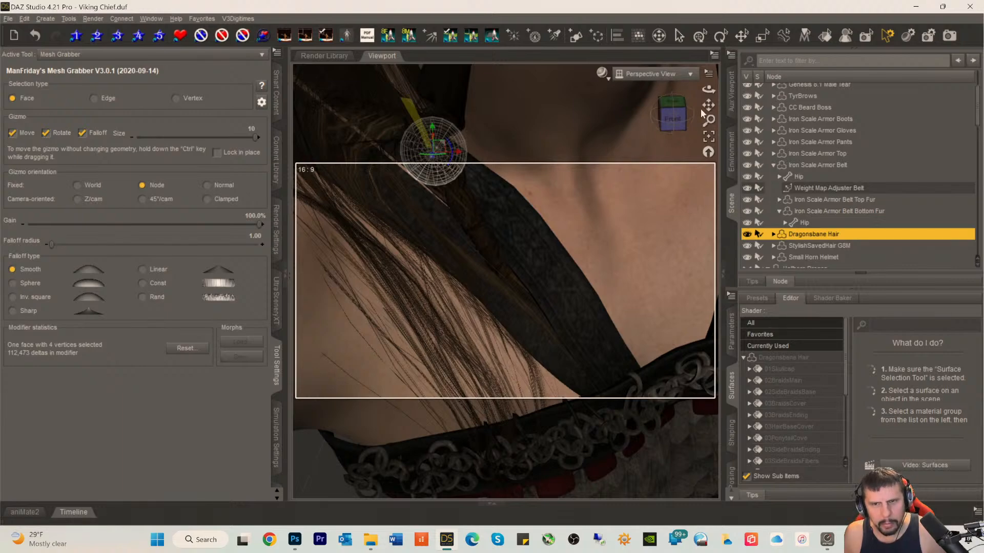
pyautogui.moveTo(708, 104); pyautogui.dragTo(732, 153)
pyautogui.scroll(-3, 601, 178)
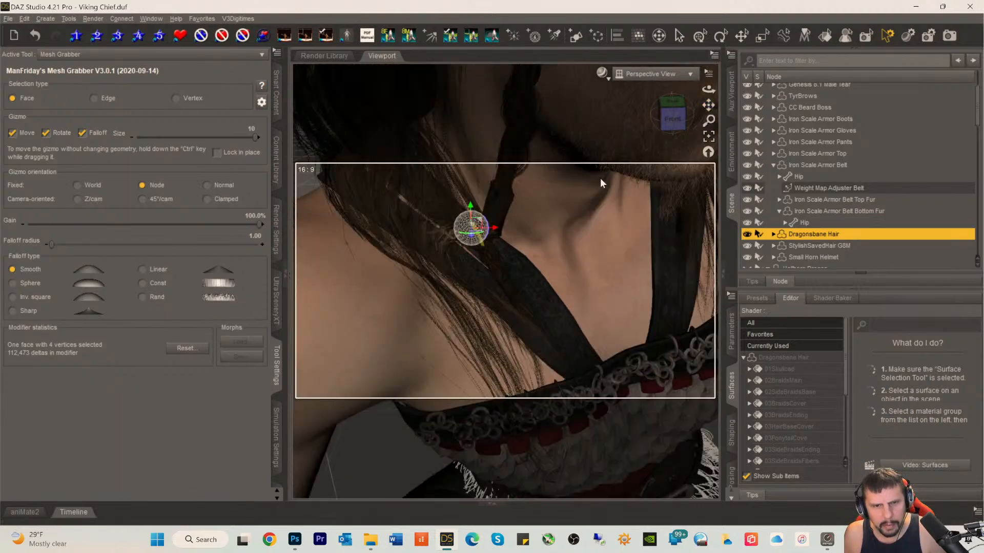
pyautogui.scroll(3, 600, 178)
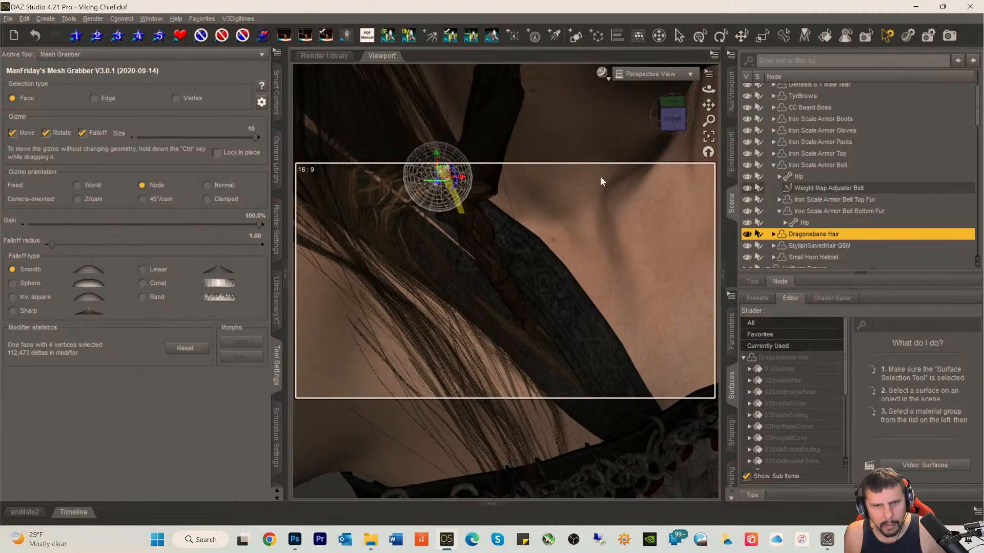
pyautogui.scroll(1, 601, 177)
pyautogui.scroll(-1, 600, 178)
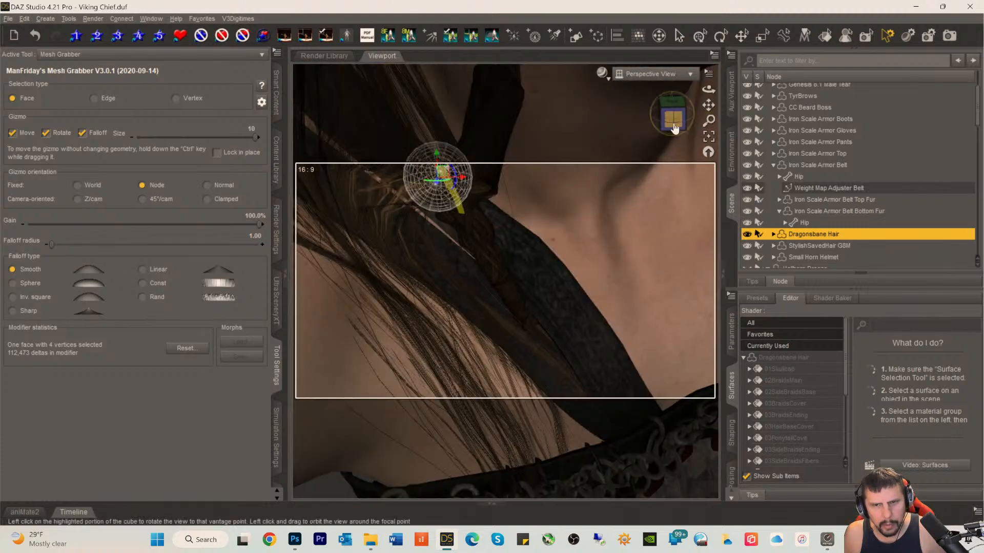
pyautogui.moveTo(708, 105); pyautogui.dragTo(763, 192)
pyautogui.click(559, 211)
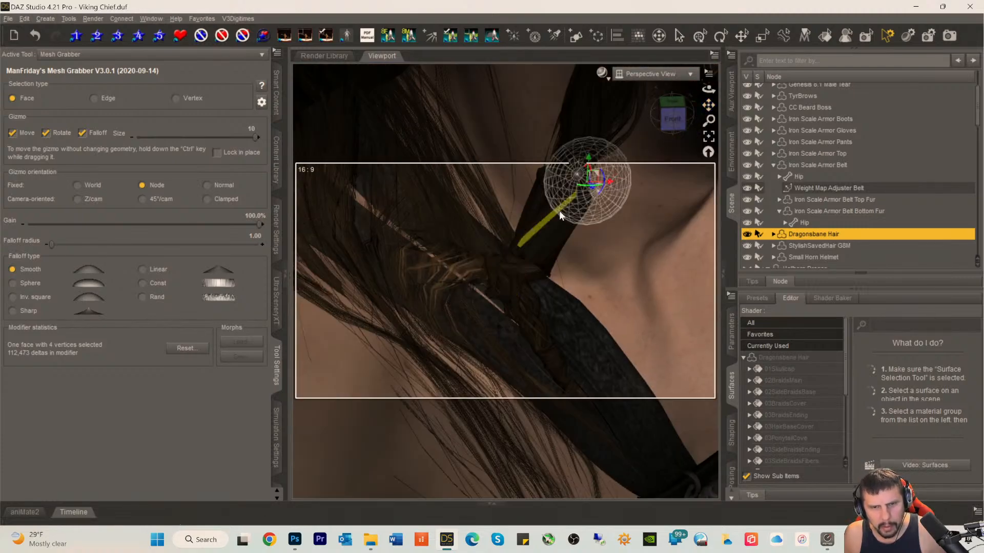
pyautogui.click(499, 265)
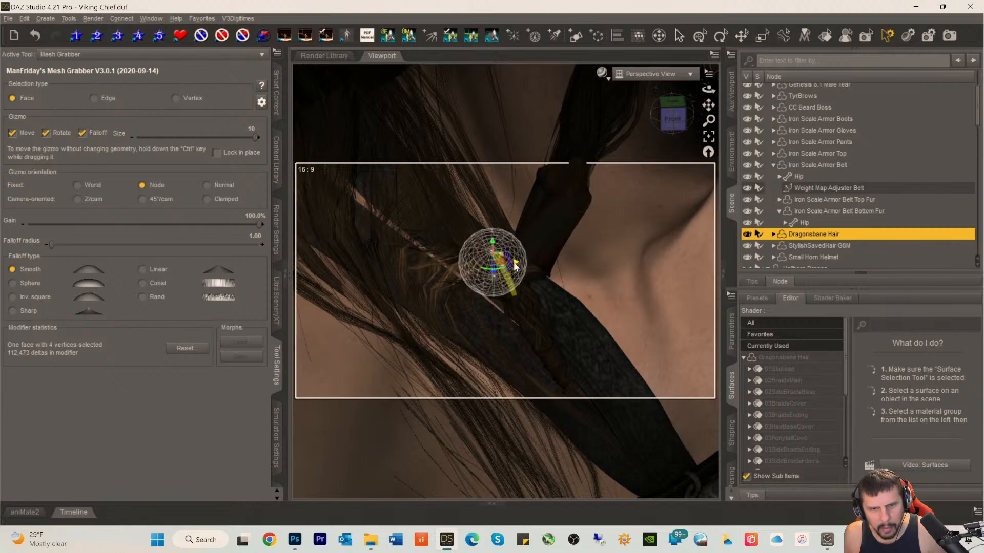
pyautogui.moveTo(516, 266); pyautogui.dragTo(513, 275)
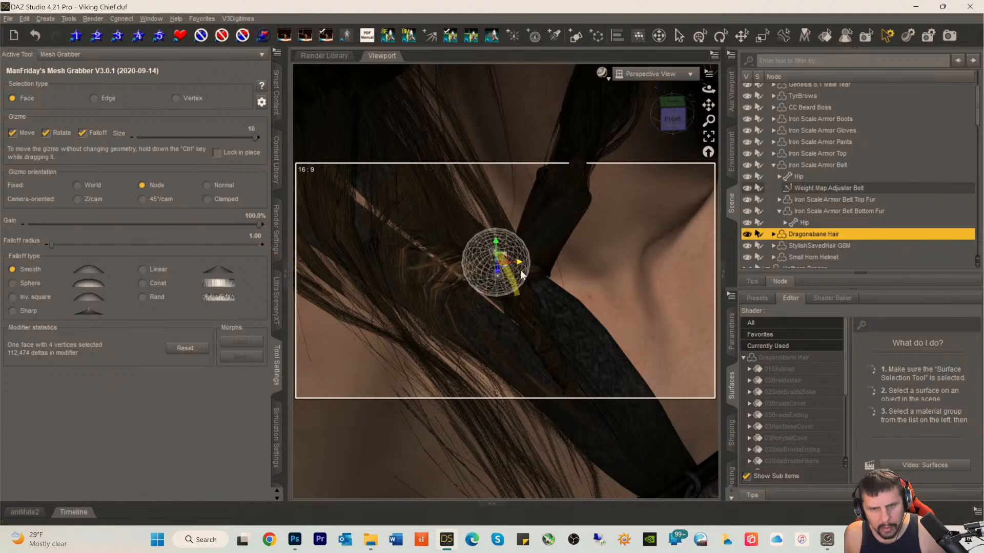
# - Select the large hair face beside the braid junction and shift it slightly toward the shoulder
pyautogui.click(526, 310)
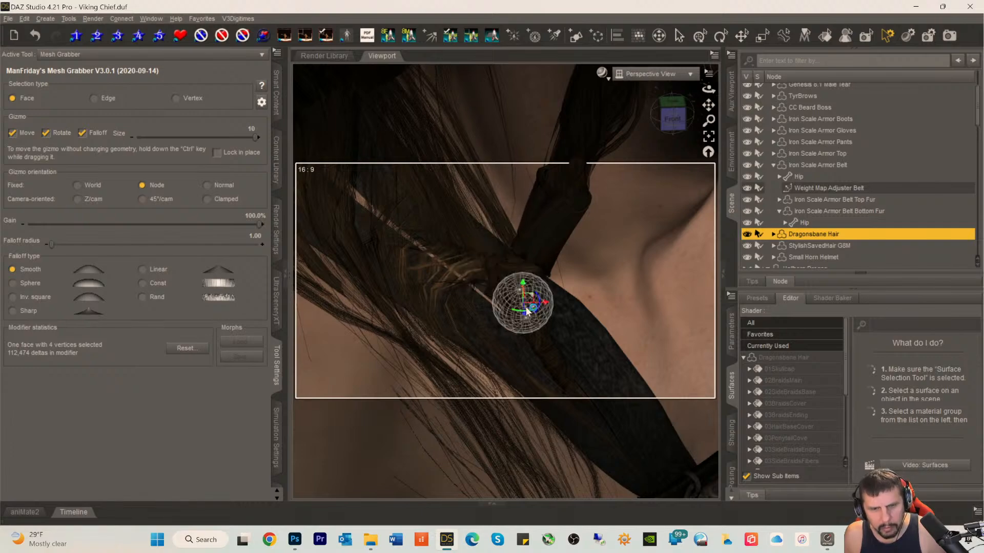
pyautogui.click(500, 270)
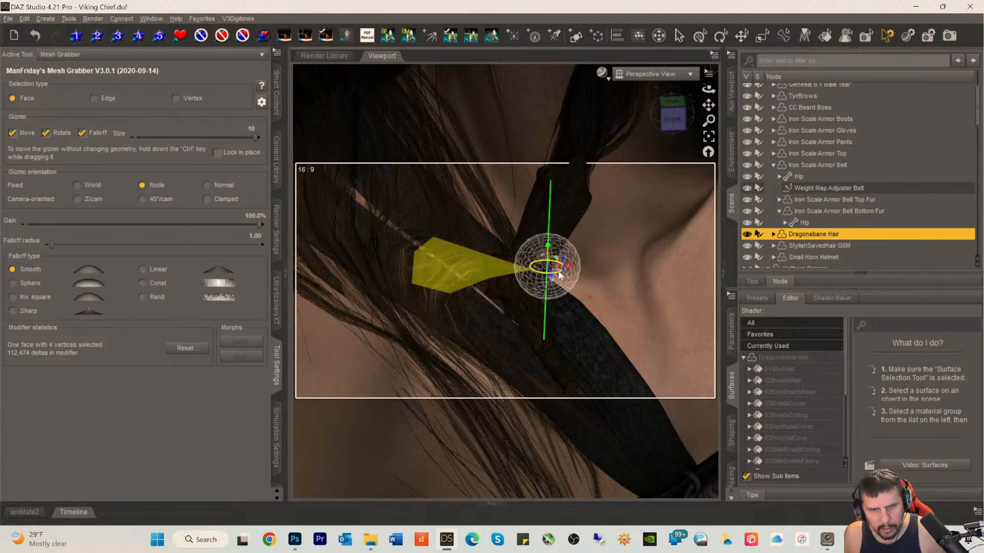
pyautogui.moveTo(573, 270)
pyautogui.mouseDown()
pyautogui.moveTo(583, 270)
pyautogui.moveTo(566, 272)
pyautogui.mouseUp()
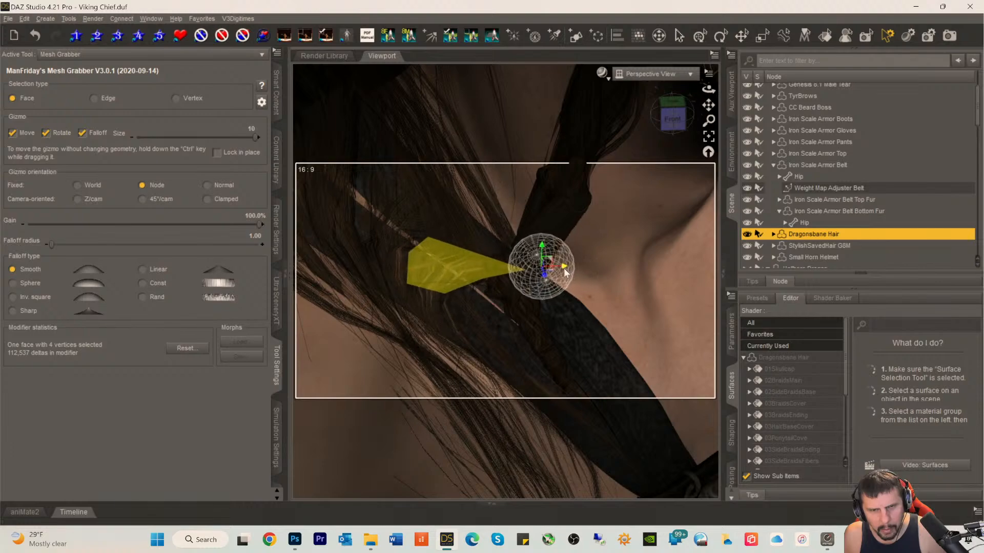
# - Close up on the braid's junction with the chest strap, select a hair face just below it and nudge it slightly upward
pyautogui.click(521, 309)
pyautogui.click(501, 266)
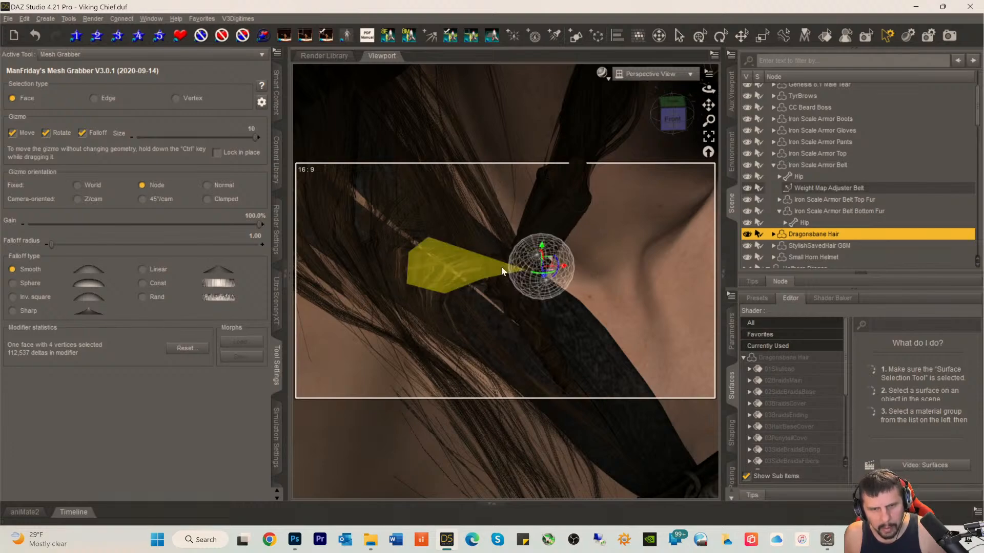
pyautogui.click(495, 281)
pyautogui.click(462, 259)
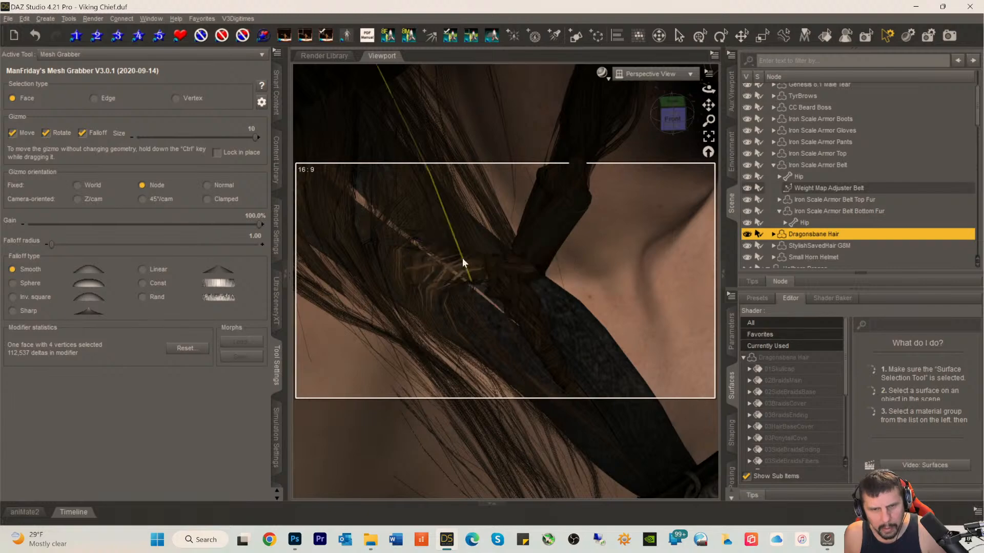
pyautogui.click(441, 280)
pyautogui.click(523, 313)
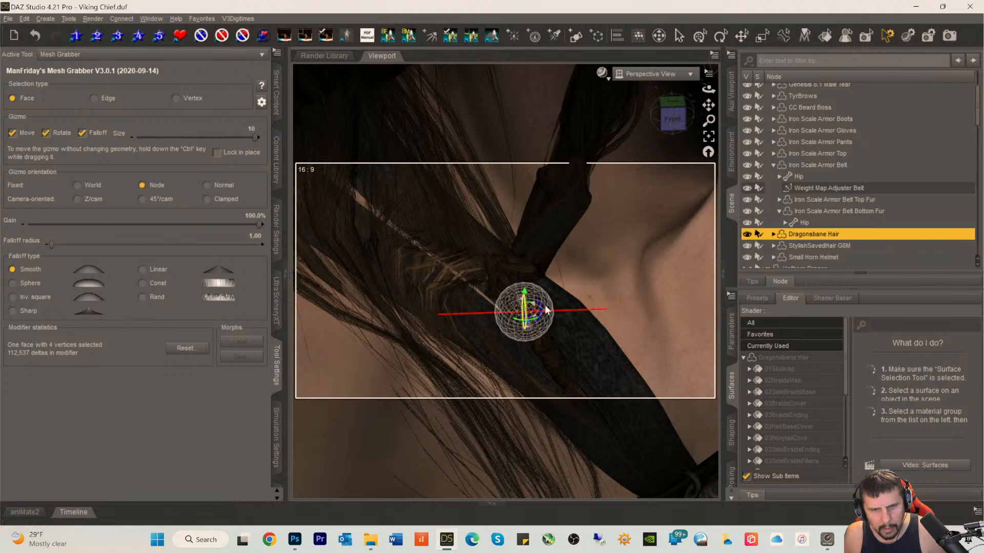
pyautogui.moveTo(525, 295); pyautogui.dragTo(525, 292)
pyautogui.click(494, 266)
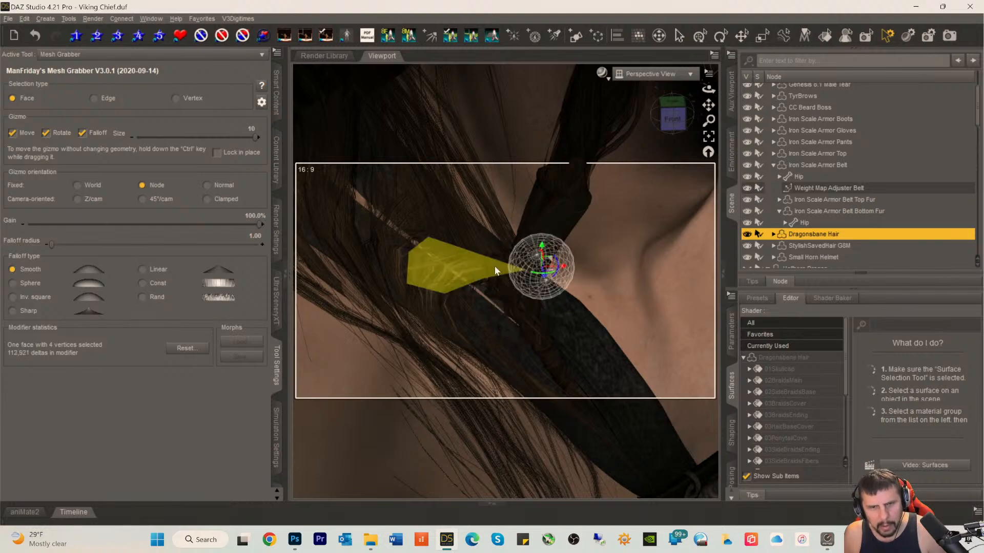
# - Select a hair face behind the ear and set the Mesh Grabber falloff radius to 12.00
pyautogui.scroll(-5, 543, 266)
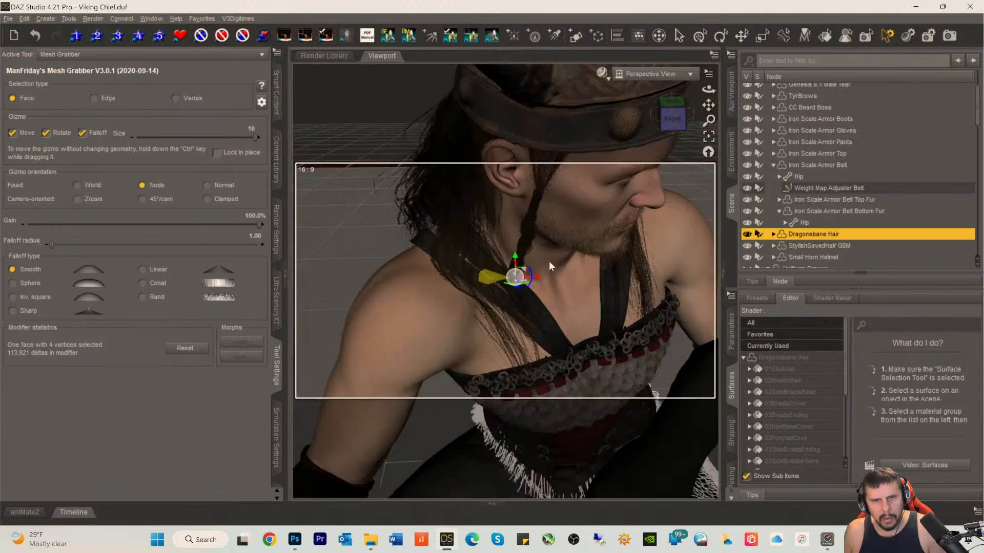
pyautogui.click(453, 238)
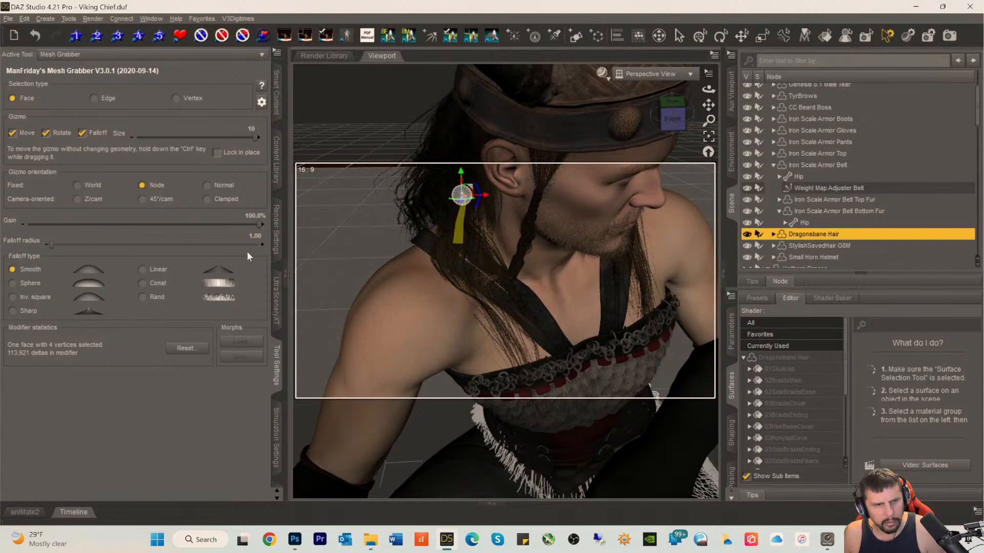
pyautogui.click(253, 236)
pyautogui.write('2')
pyautogui.write('2')
pyautogui.press('Return')
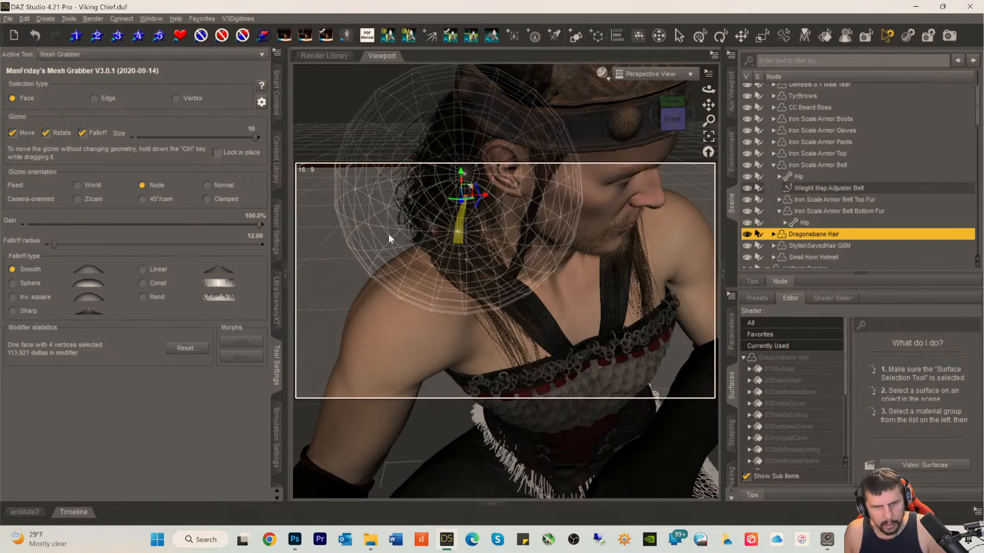
# - Select a hair face over the right shoulder and another above the chest, pulling each slightly forward off the skin
pyautogui.click(479, 300)
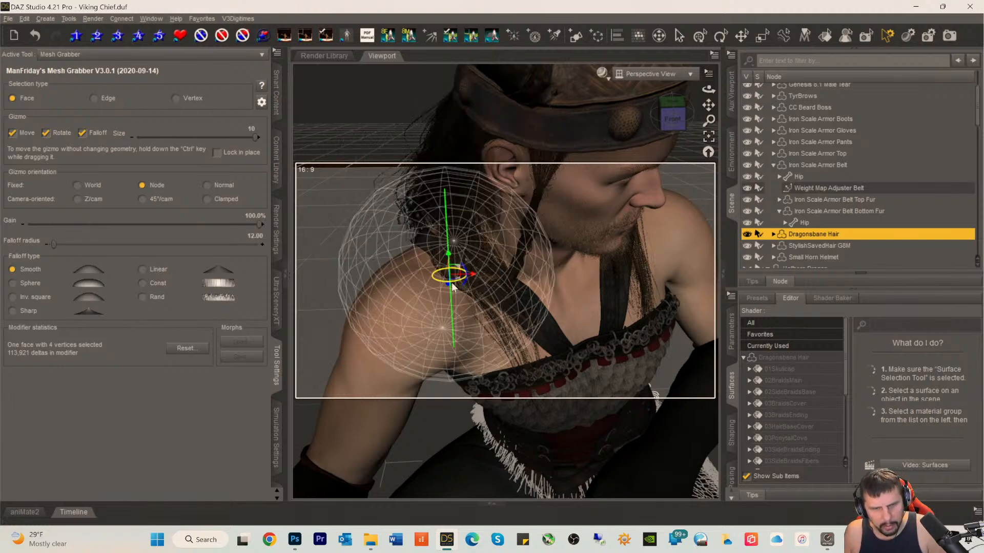
pyautogui.moveTo(449, 288)
pyautogui.mouseDown()
pyautogui.moveTo(476, 277)
pyautogui.moveTo(451, 292)
pyautogui.mouseUp()
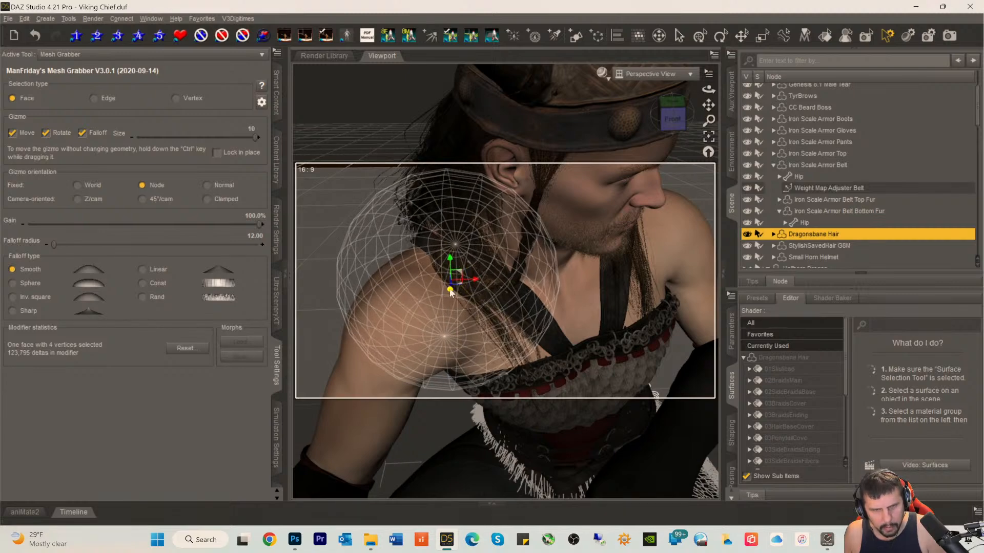
pyautogui.click(482, 320)
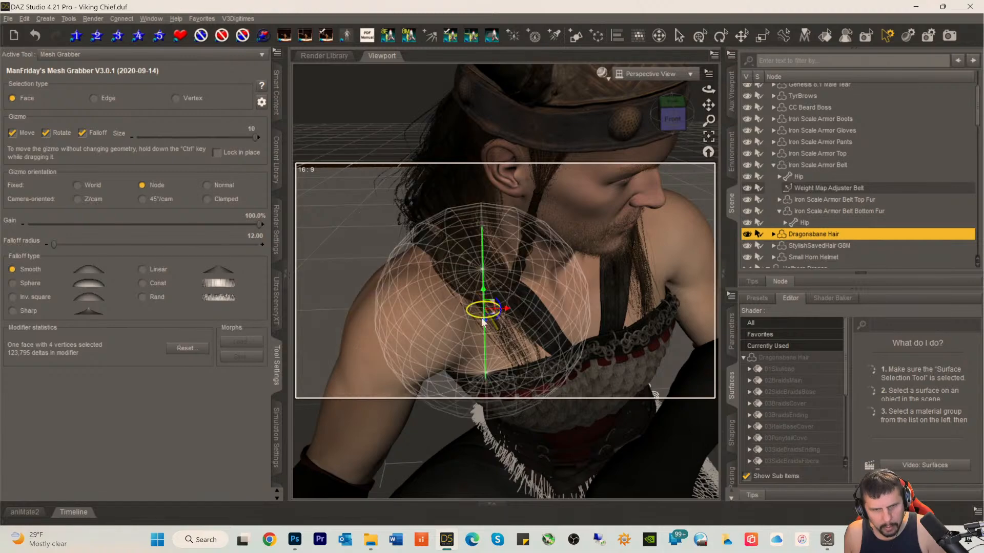
pyautogui.moveTo(482, 322); pyautogui.dragTo(484, 324)
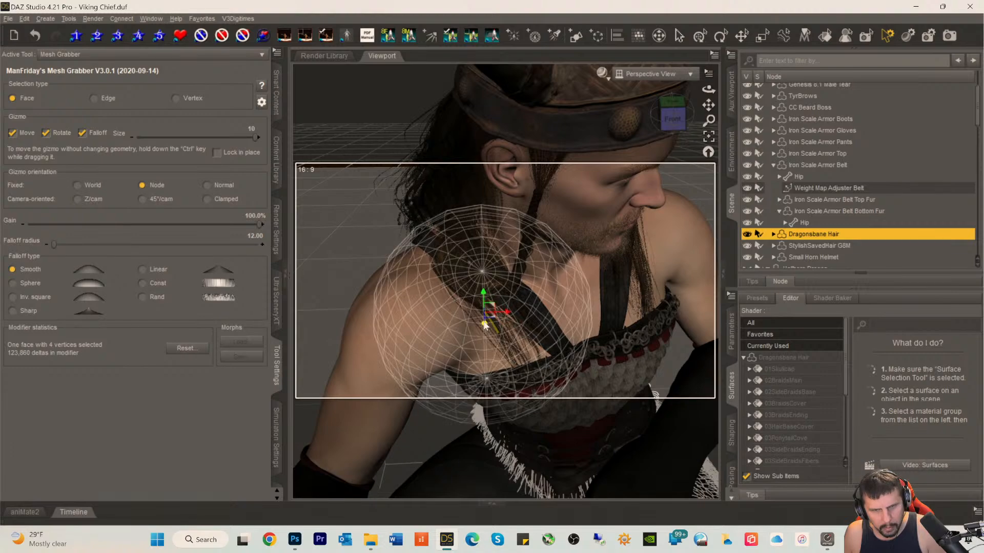
# - On the figure's left side, select a hair face hanging over the chest beside the strap and pull it slightly off the skin
pyautogui.click(452, 208)
pyautogui.click(443, 215)
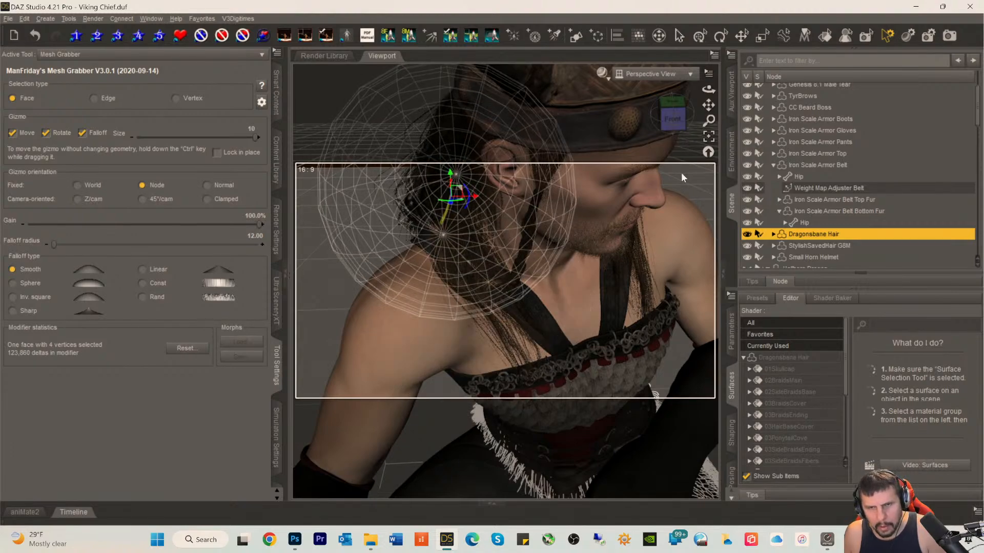
pyautogui.moveTo(674, 125); pyautogui.dragTo(622, 138)
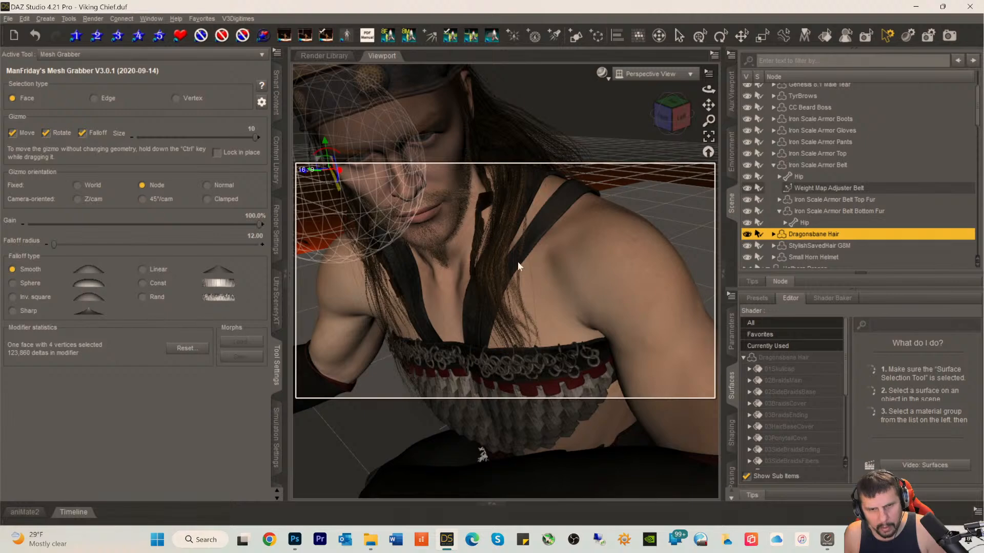
pyautogui.click(515, 290)
pyautogui.moveTo(500, 300); pyautogui.dragTo(526, 309)
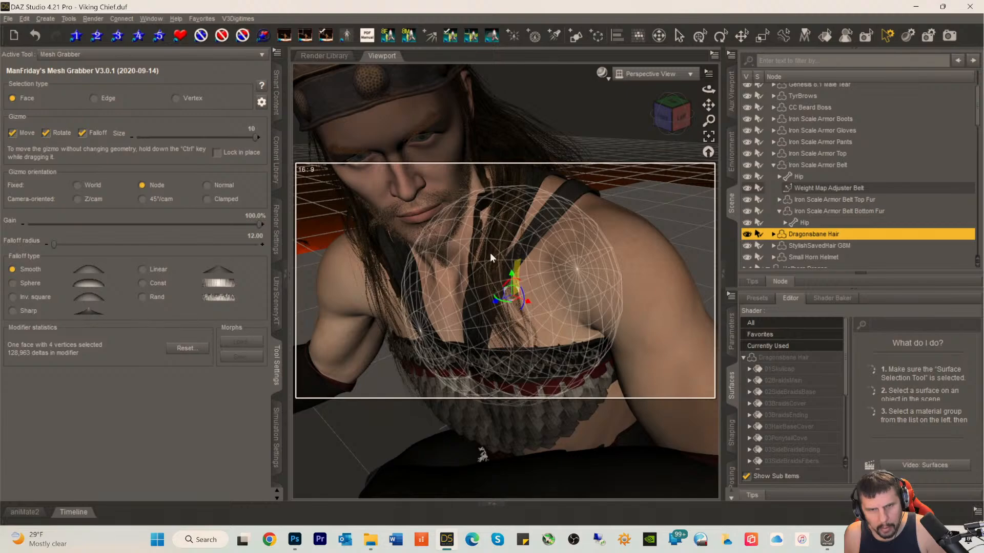
# - Back on the figure's right side, select a hair face resting on top of the shoulder and raise it slightly
pyautogui.click(508, 209)
pyautogui.moveTo(665, 125); pyautogui.dragTo(714, 116)
pyautogui.scroll(-3, 501, 196)
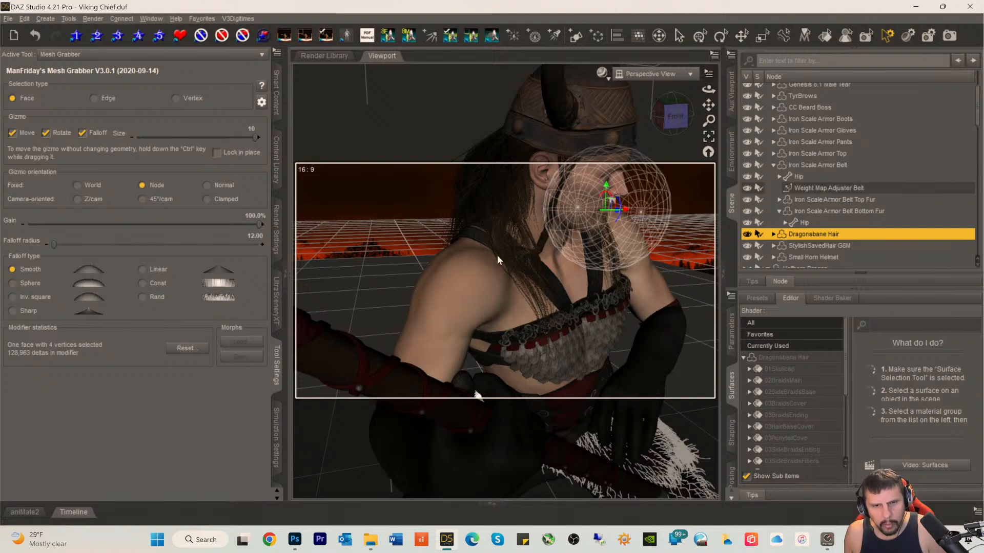
pyautogui.click(490, 256)
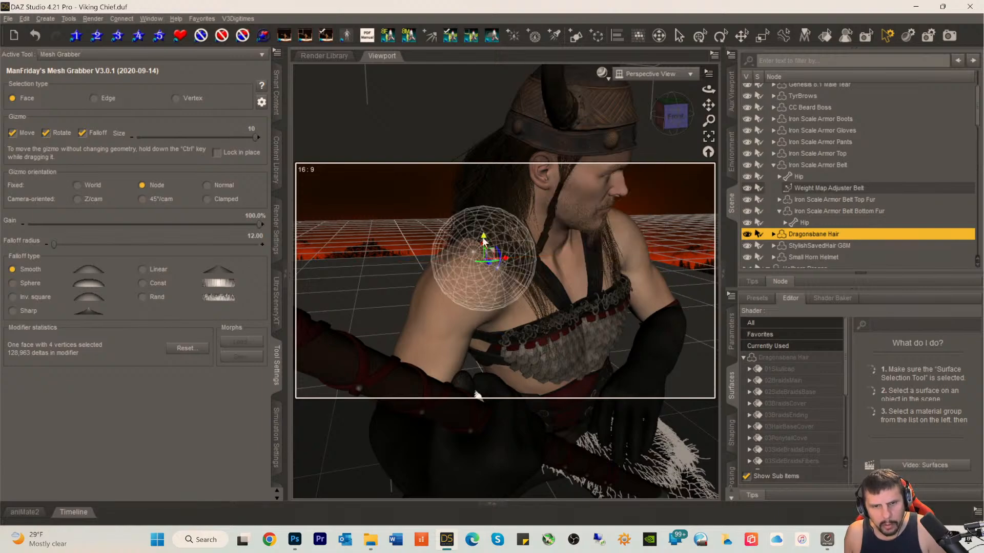
pyautogui.moveTo(485, 241)
pyautogui.mouseDown()
pyautogui.moveTo(513, 259)
pyautogui.moveTo(490, 234)
pyautogui.mouseUp()
# - From a front view, select a face at the hair tips over the scale top and nudge it slightly forward, then clear the hair selection
pyautogui.click(527, 300)
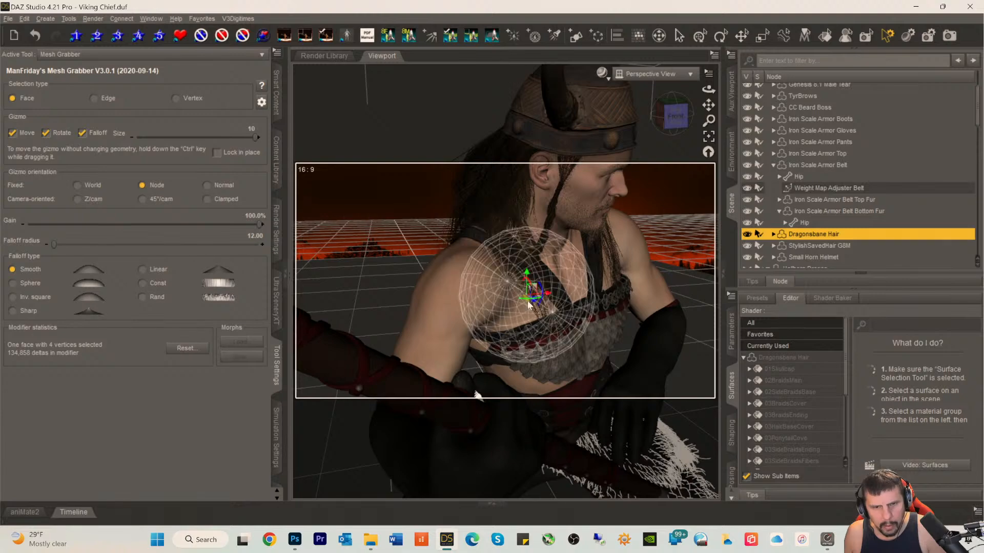
pyautogui.click(492, 227)
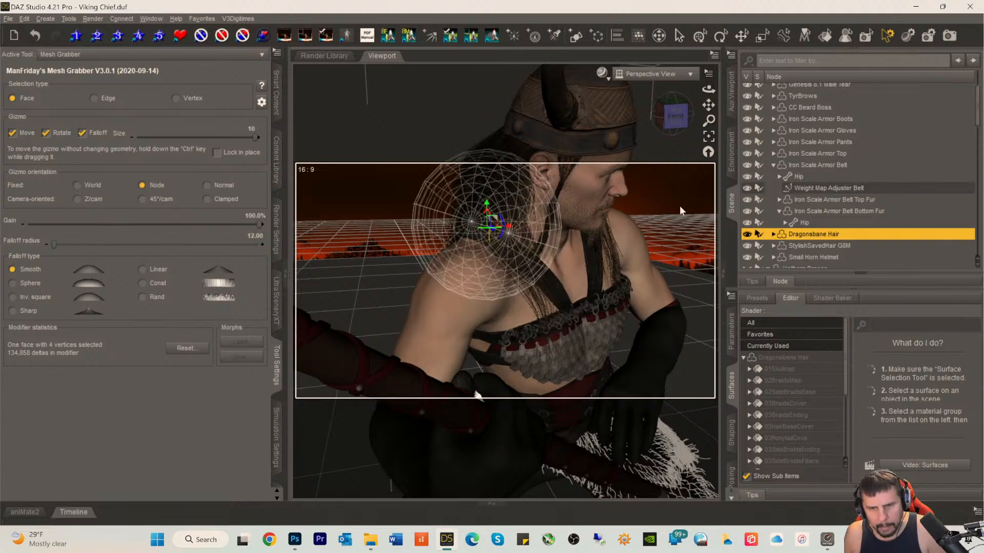
pyautogui.moveTo(659, 122); pyautogui.dragTo(664, 59)
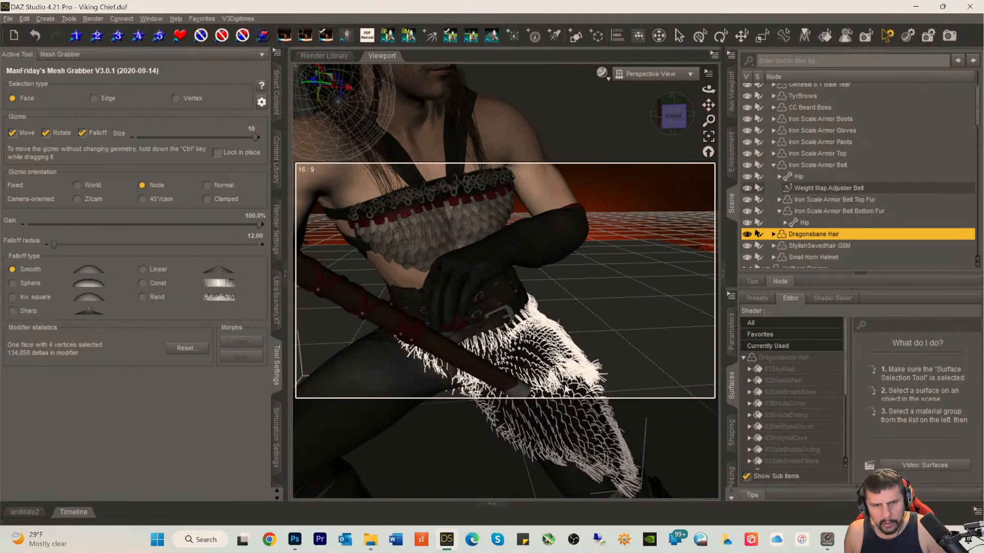
pyautogui.moveTo(669, 113)
pyautogui.mouseDown()
pyautogui.moveTo(684, 113)
pyautogui.moveTo(660, 120)
pyautogui.mouseUp()
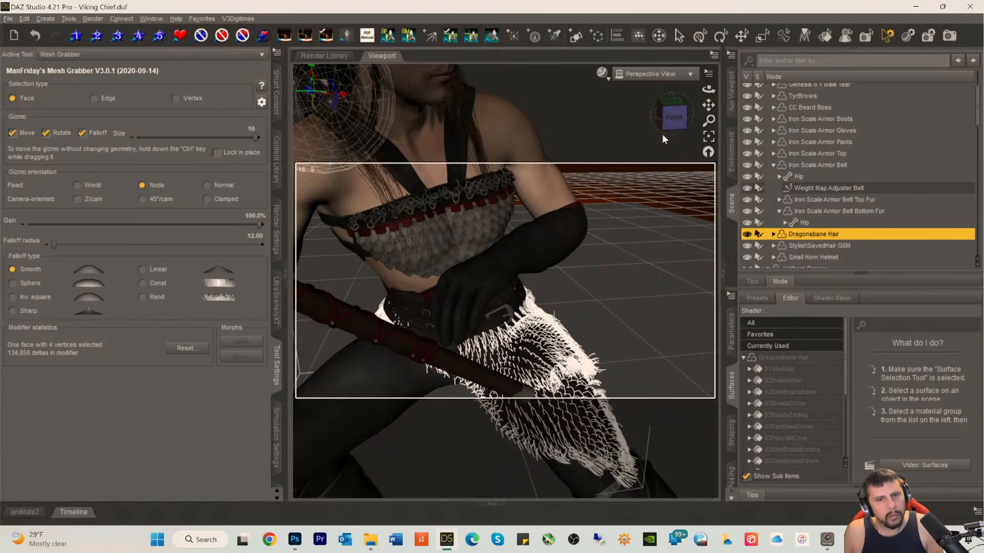
pyautogui.click(401, 224)
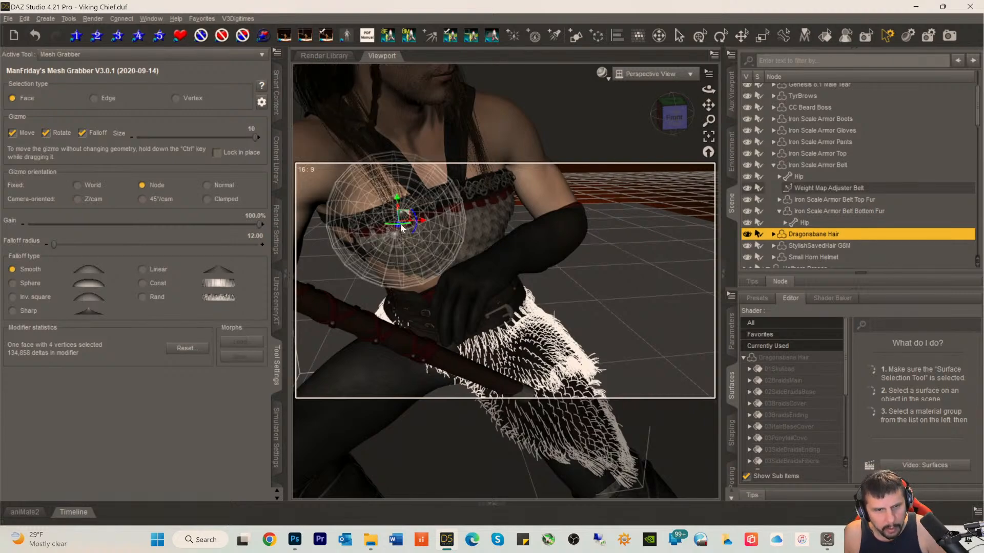
pyautogui.moveTo(397, 229); pyautogui.dragTo(396, 230)
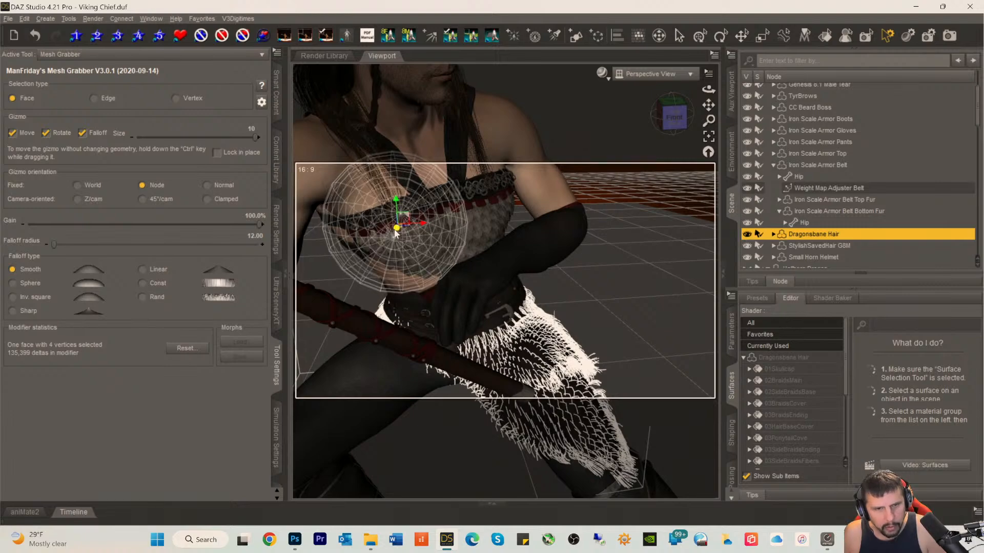
pyautogui.click(369, 251)
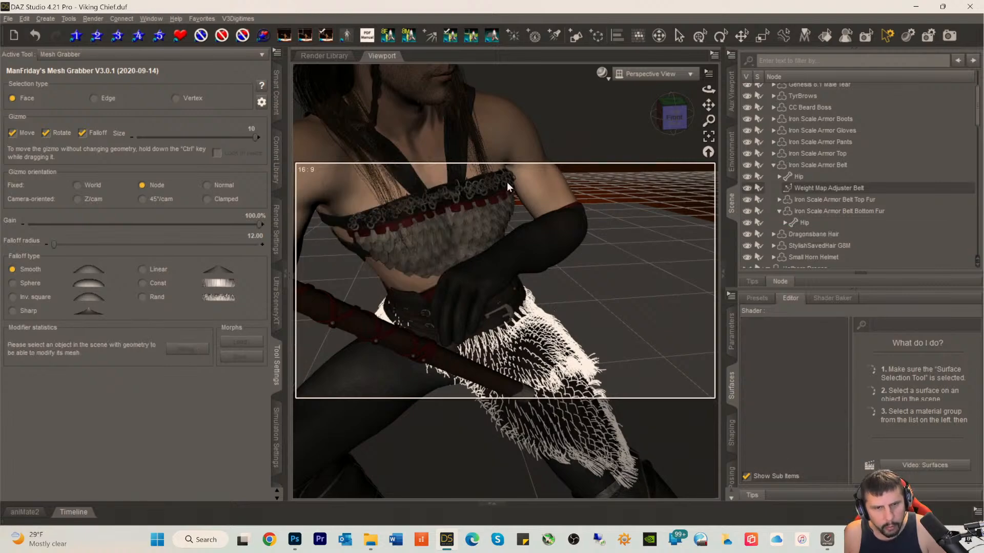
# - Switch to the Translate tool and select the Right Thumb 2 bone on the hand gripping the weapon
pyautogui.moveTo(670, 120)
pyautogui.mouseDown()
pyautogui.moveTo(695, 121)
pyautogui.moveTo(680, 128)
pyautogui.moveTo(687, 121)
pyautogui.moveTo(665, 118)
pyautogui.mouseUp()
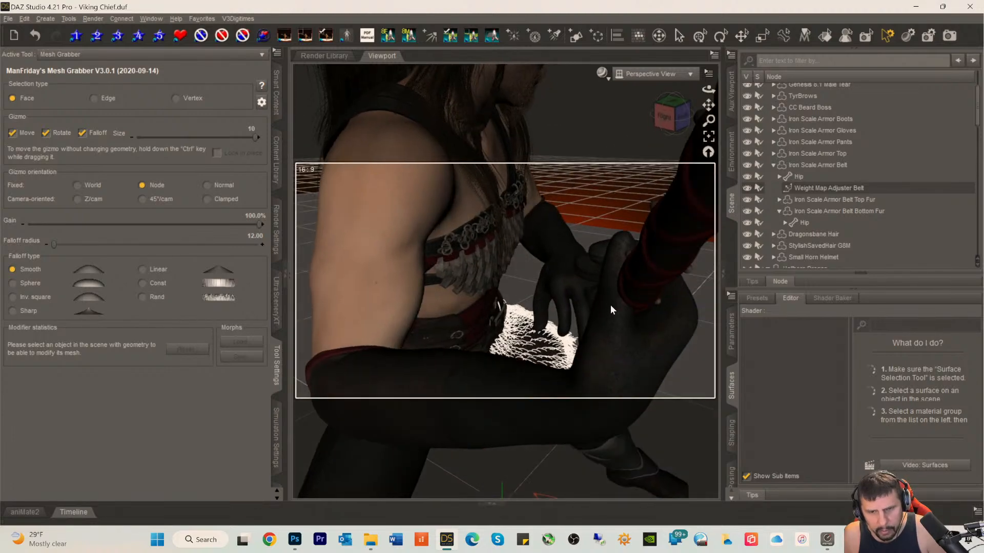
pyautogui.click(613, 320)
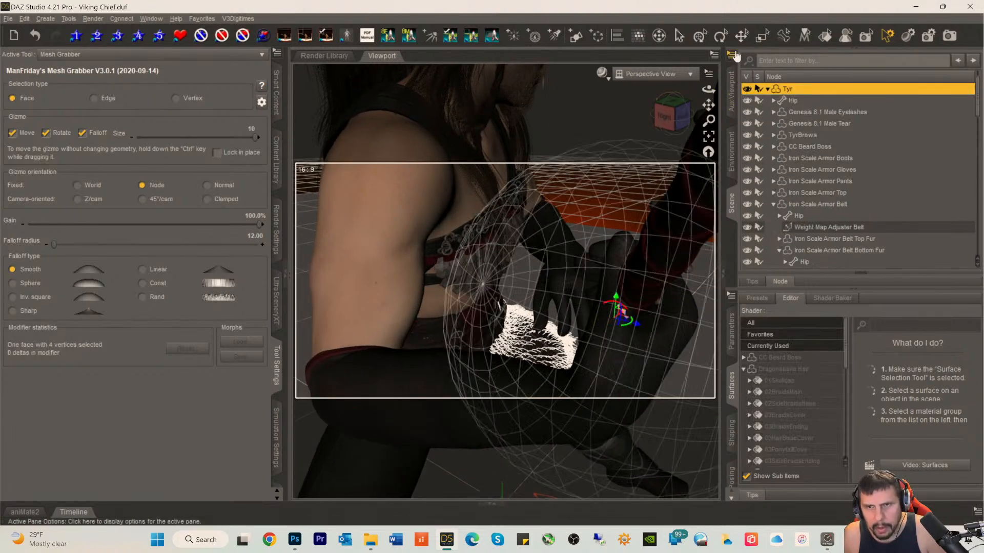
pyautogui.click(741, 36)
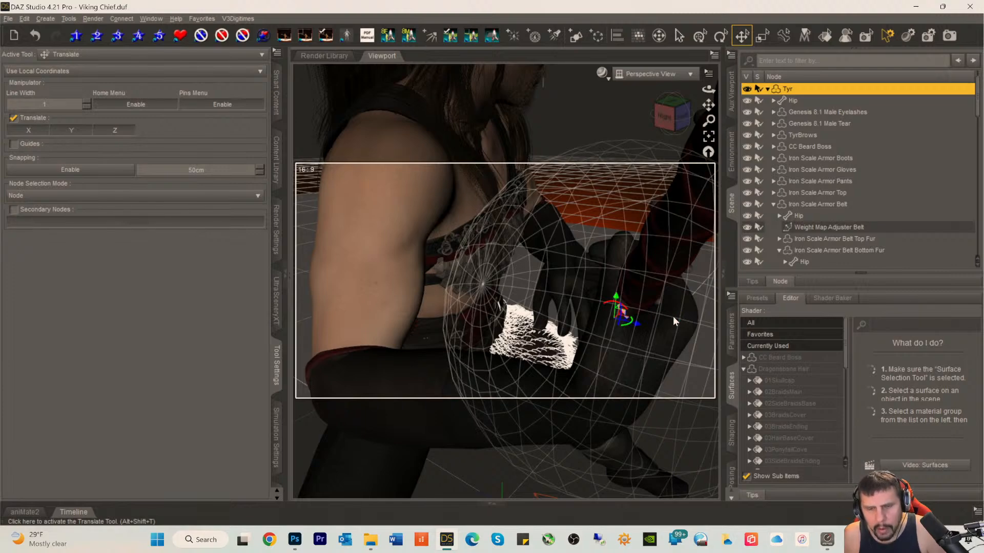
pyautogui.click(617, 320)
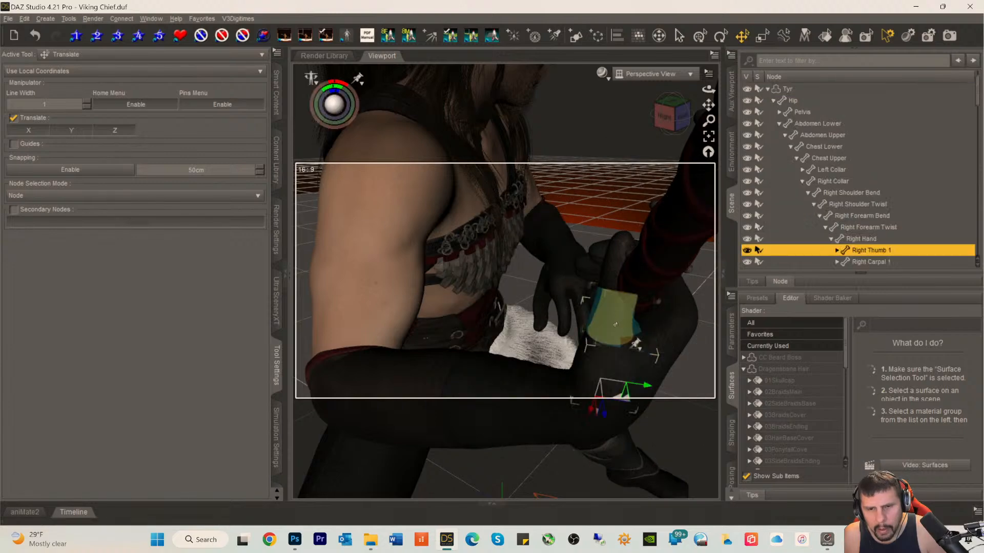
pyautogui.click(616, 324)
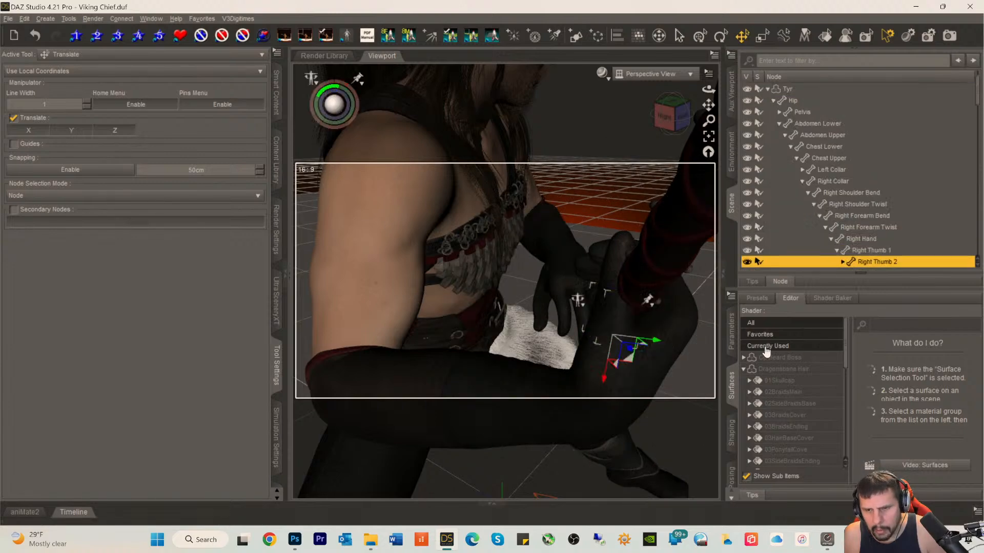
# - Show the parameters of the Right Thumb 2 bone and turn off the display of hidden properties
pyautogui.click(732, 340)
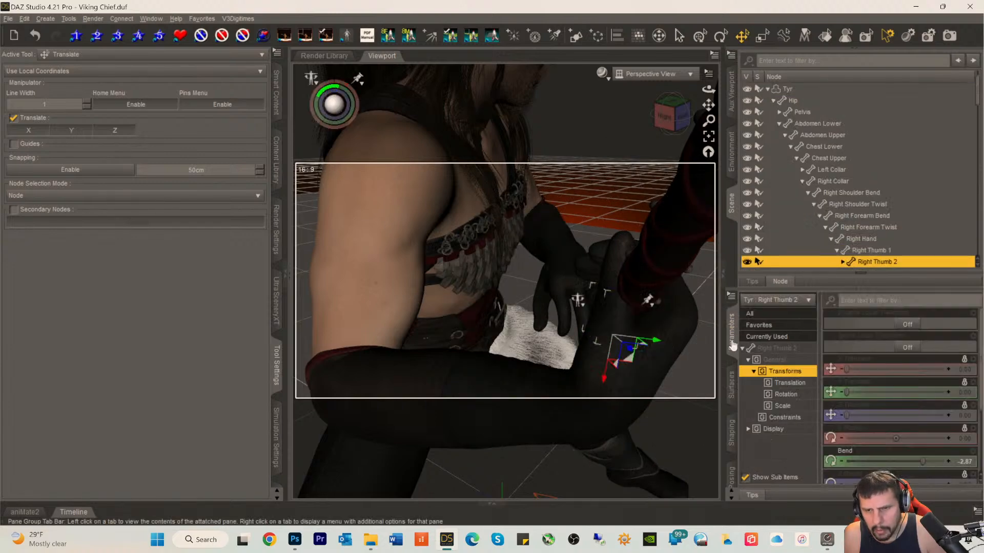
pyautogui.click(771, 348)
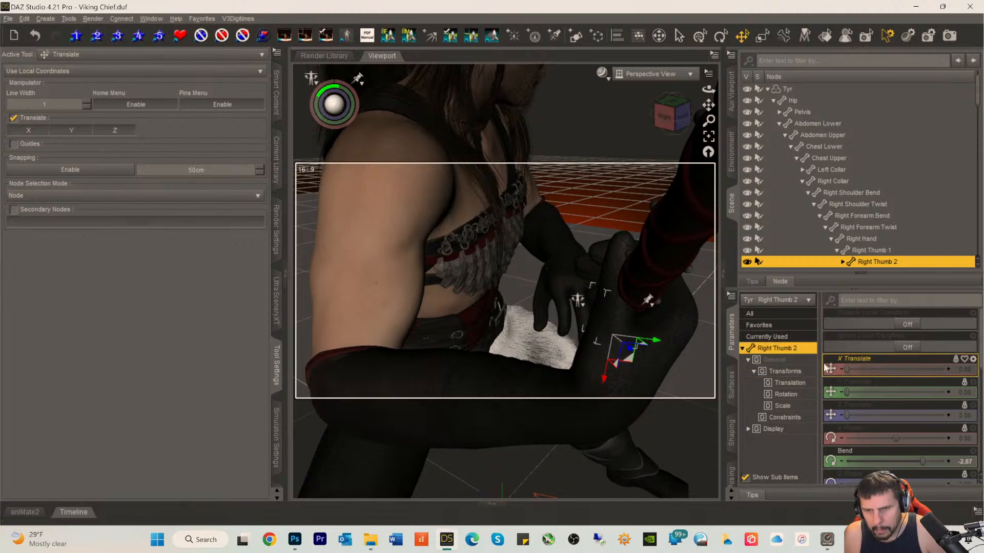
pyautogui.click(733, 297)
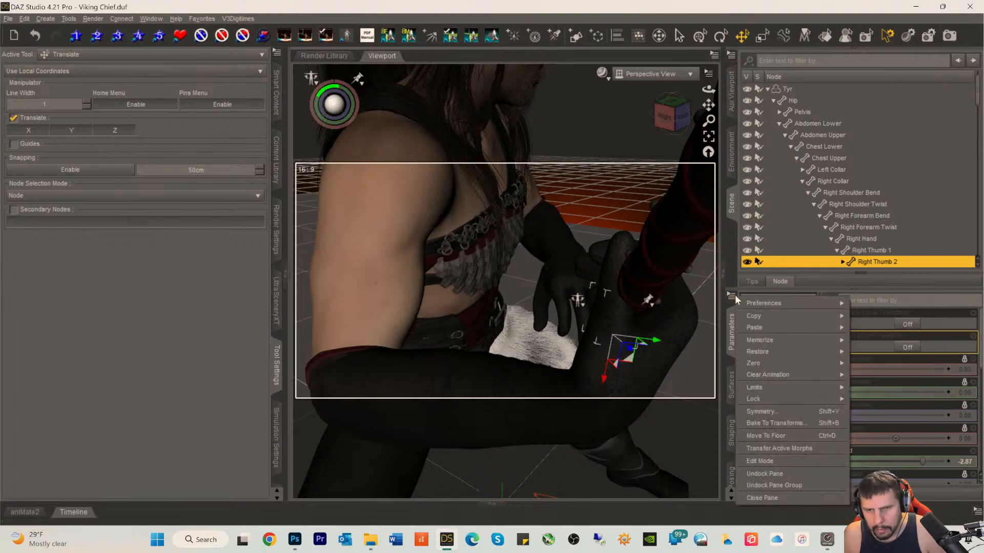
pyautogui.moveTo(757, 307)
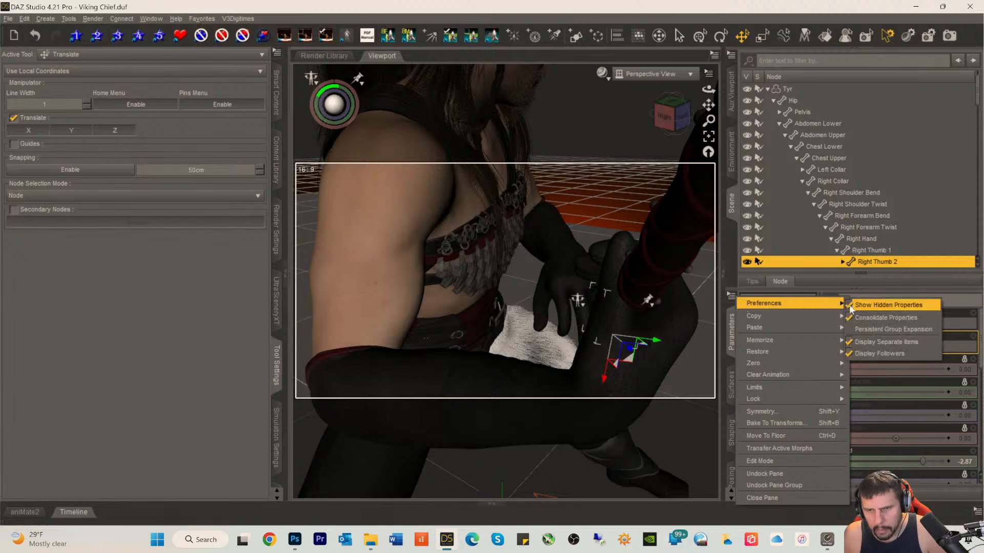
pyautogui.click(884, 305)
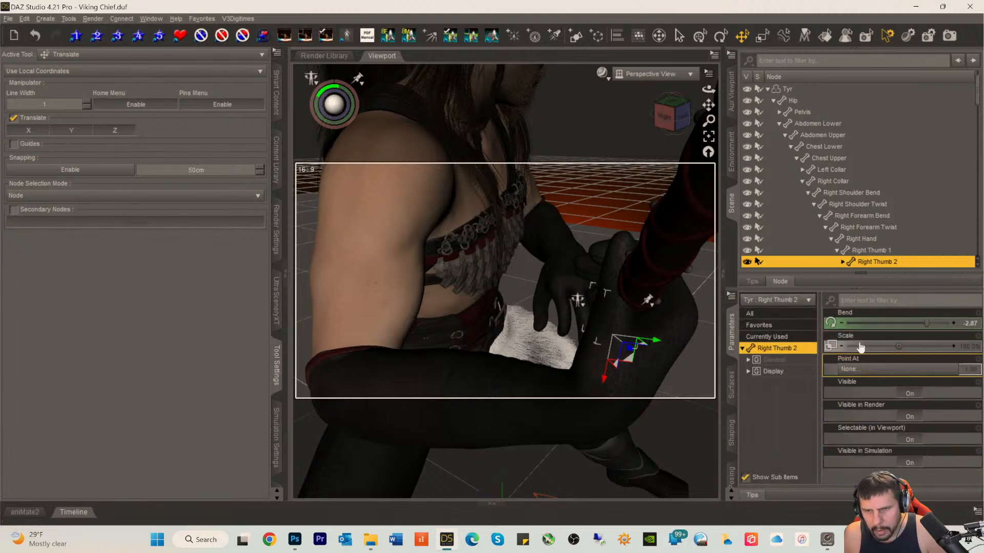
# - Select the Right Thumb 1 bone and set its Up-Down value to -0.22
pyautogui.click(872, 250)
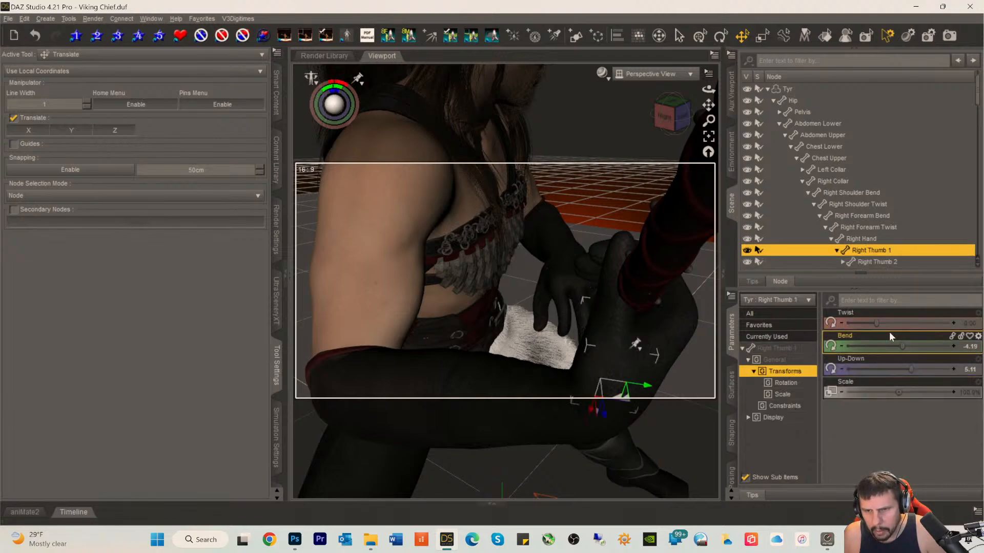
pyautogui.click(897, 367)
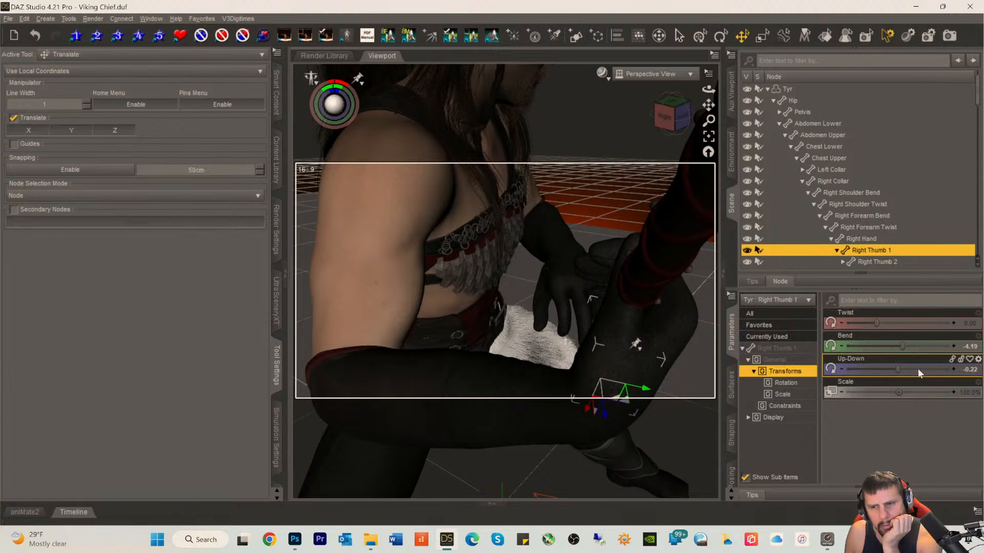
# - Raise the Up-Down value of the Right Thumb 1 bone to 12.44
pyautogui.click(921, 369)
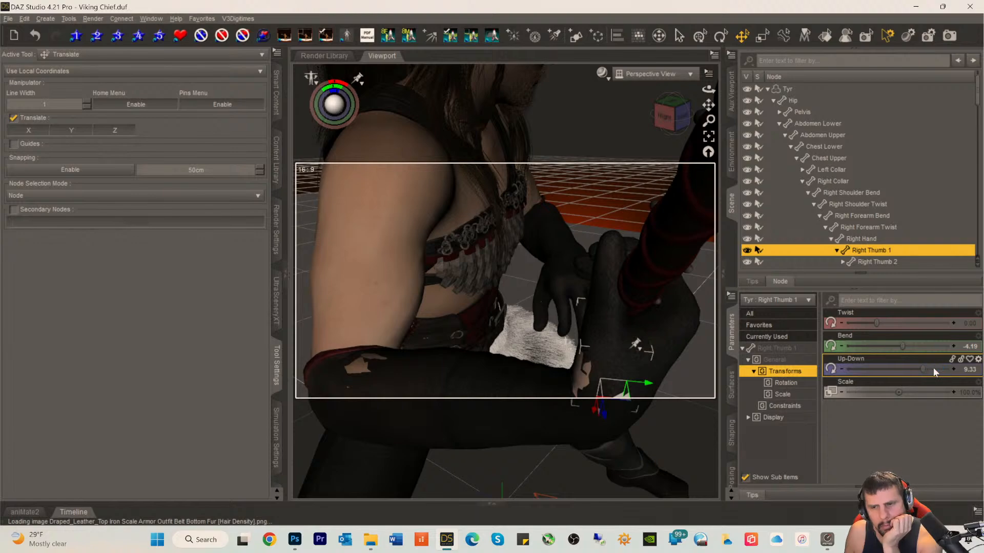
pyautogui.click(931, 369)
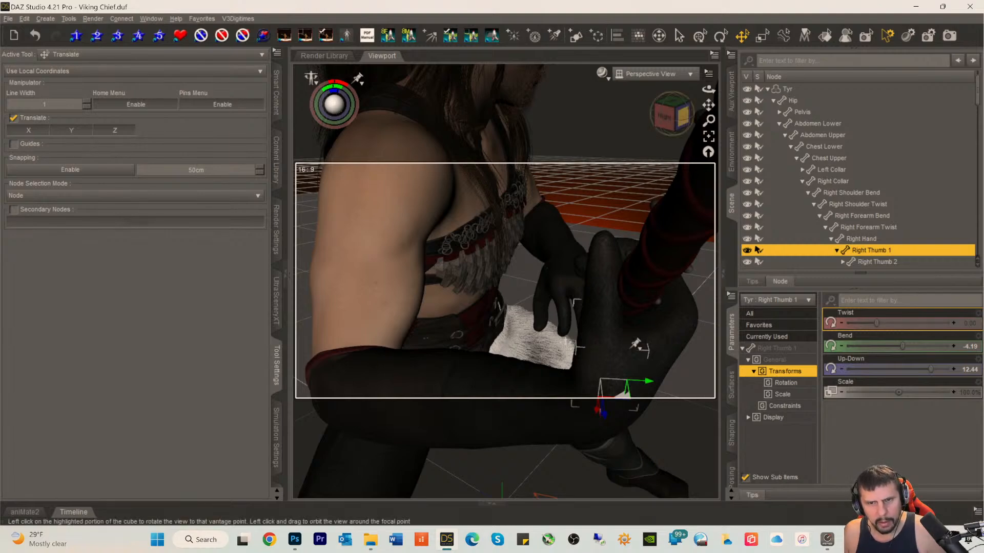
# - Select the Right Index 2 bone on the hand gripping the weapon and set its Bend to about 58.86
pyautogui.click(677, 122)
pyautogui.moveTo(675, 127)
pyautogui.mouseDown()
pyautogui.moveTo(687, 128)
pyautogui.moveTo(666, 130)
pyautogui.moveTo(693, 130)
pyautogui.moveTo(683, 133)
pyautogui.mouseUp()
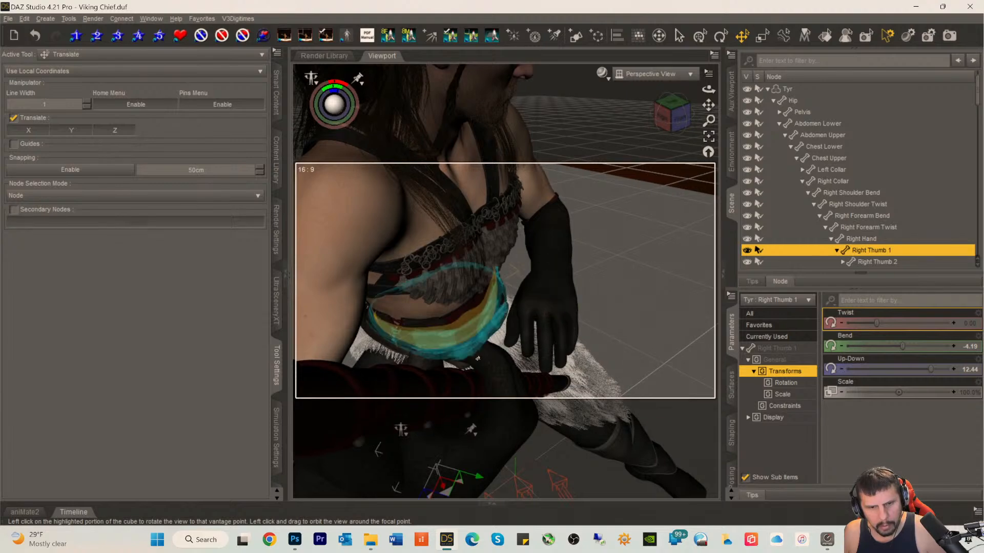
pyautogui.click(480, 357)
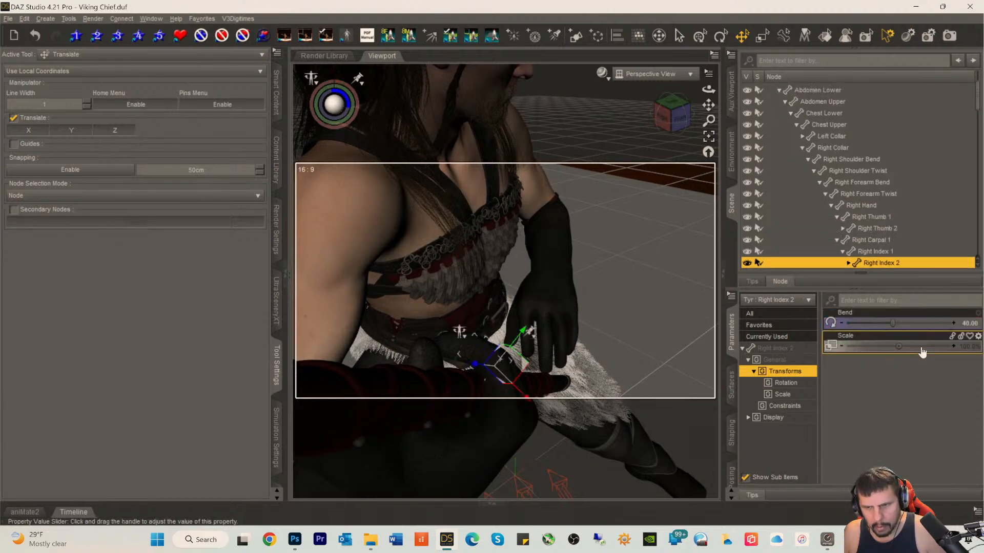
pyautogui.moveTo(892, 324); pyautogui.dragTo(890, 324)
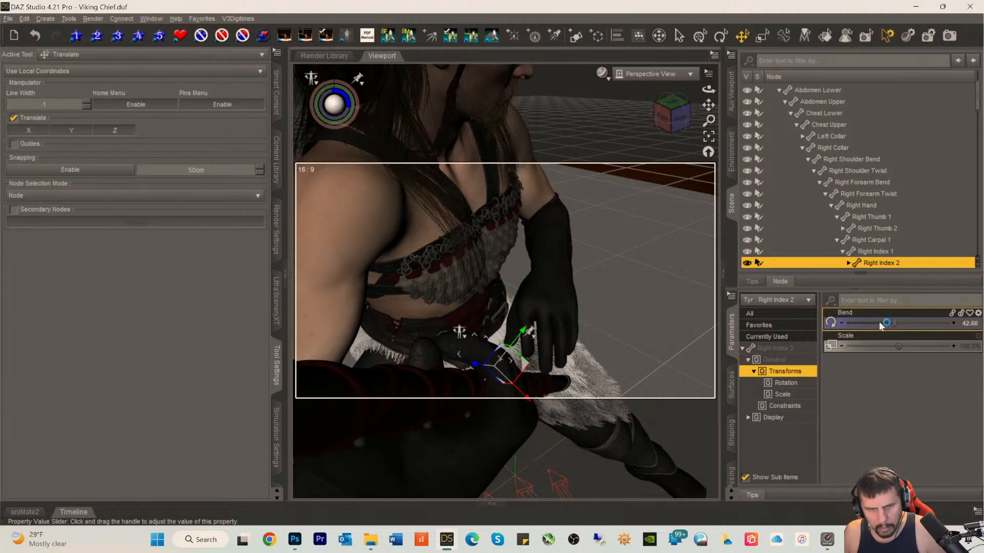
pyautogui.click(879, 322)
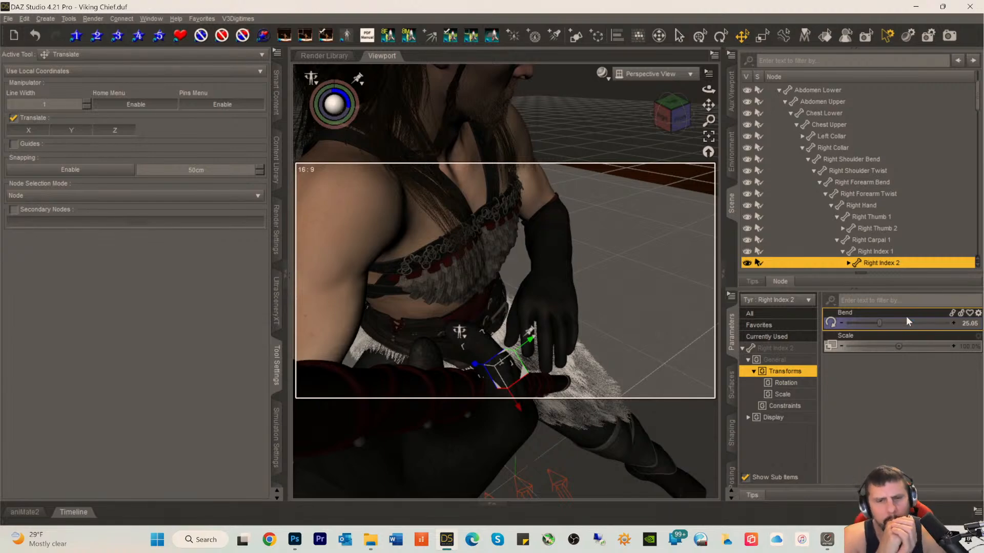
pyautogui.moveTo(906, 322); pyautogui.dragTo(914, 317)
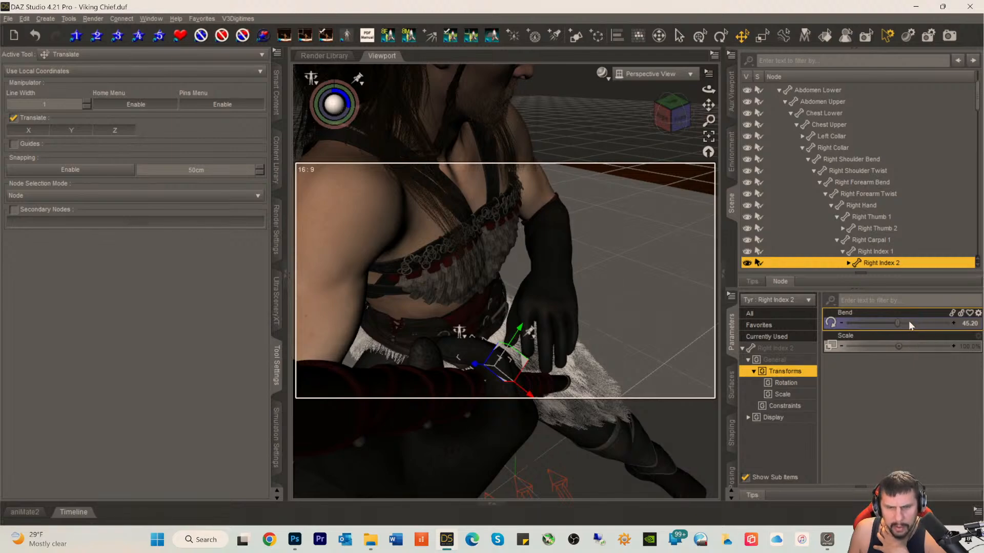
pyautogui.click(908, 321)
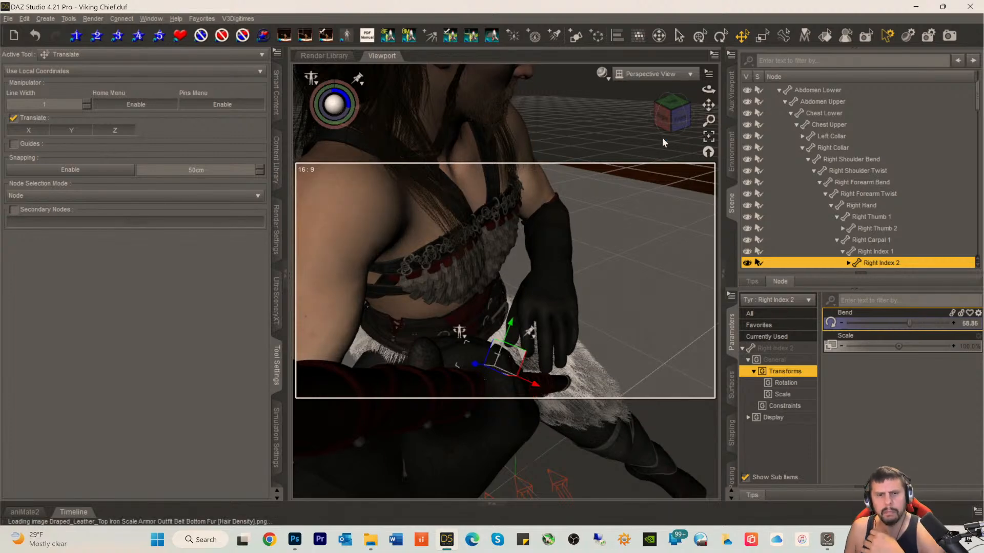
# - Select the Right Mid 2 bone and set its Bend to 51.05
pyautogui.click(684, 109)
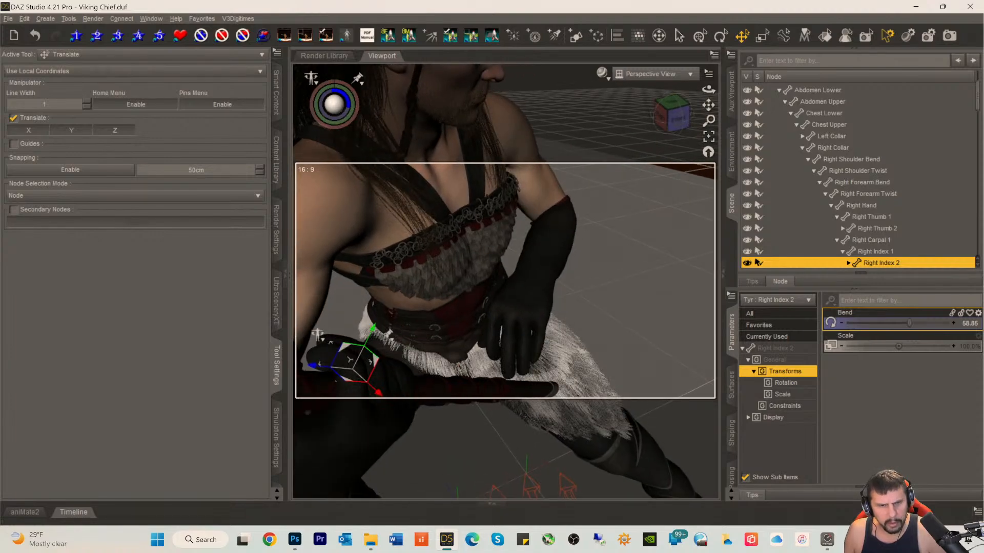
pyautogui.click(355, 350)
pyautogui.moveTo(889, 324); pyautogui.dragTo(903, 327)
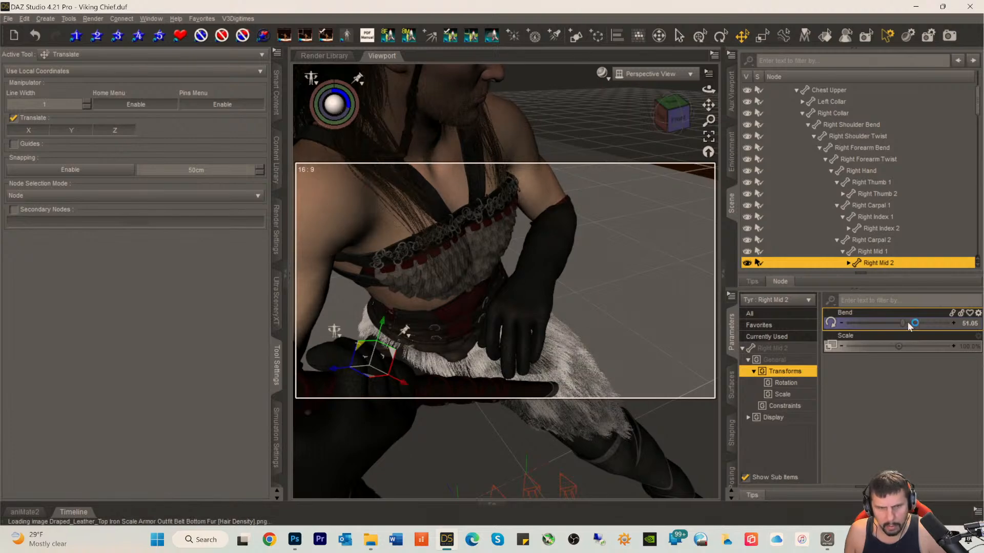
# - Look through the scene's Camera instead of the Perspective View and save the scene
pyautogui.click(655, 75)
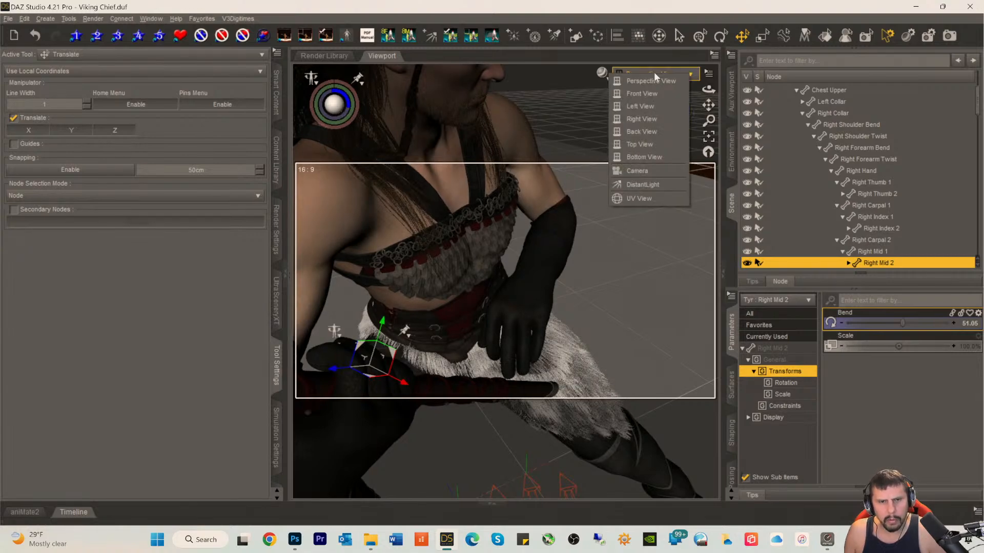
pyautogui.click(639, 171)
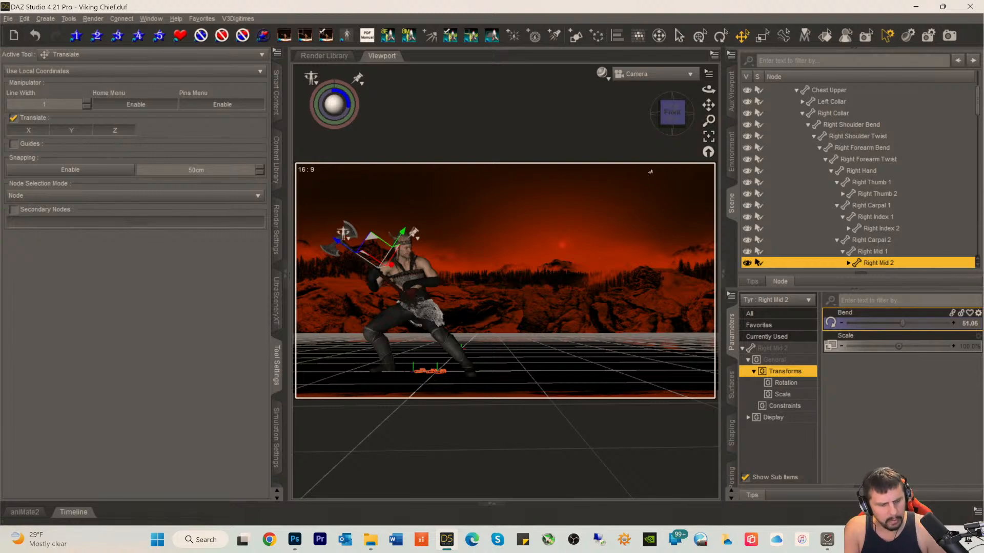
pyautogui.hotkey('ctrl', 's')
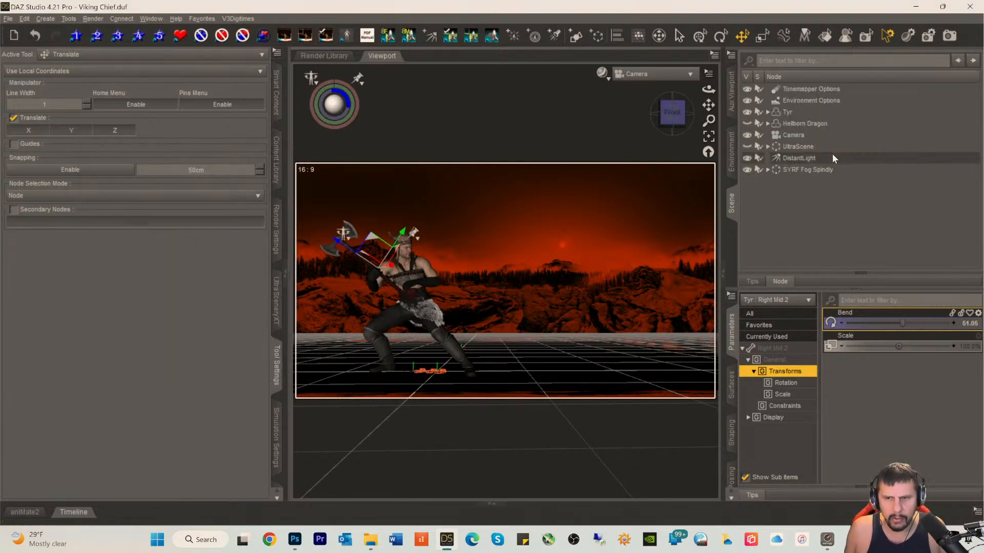
# - Make the Hellborn Dragon and UltraScene visible again, and render the scene from the camera
pyautogui.click(779, 124)
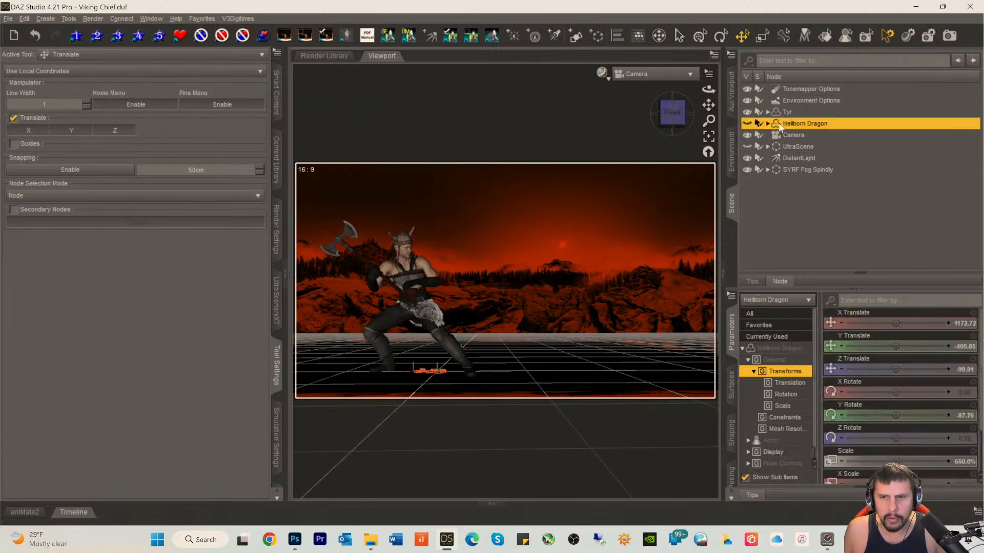
pyautogui.click(747, 124)
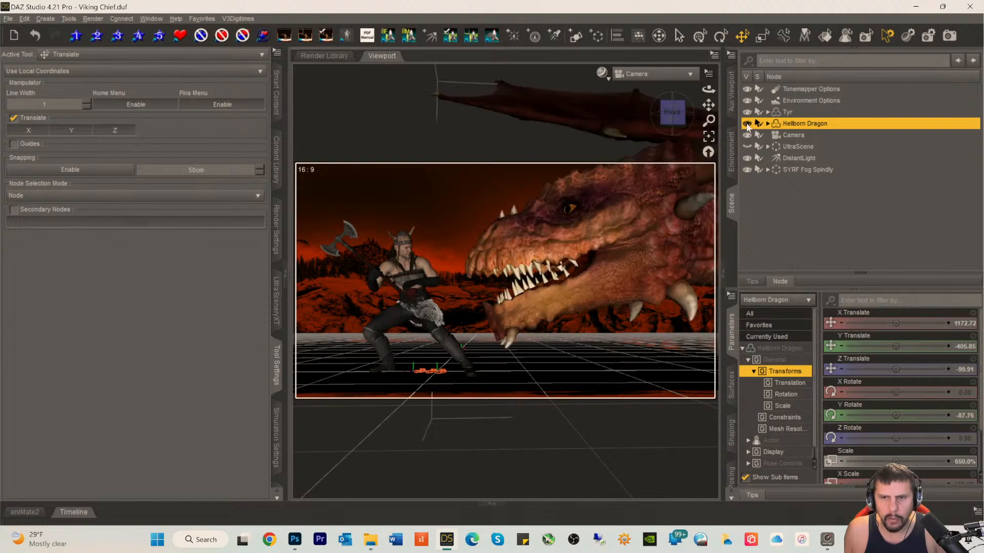
pyautogui.click(785, 146)
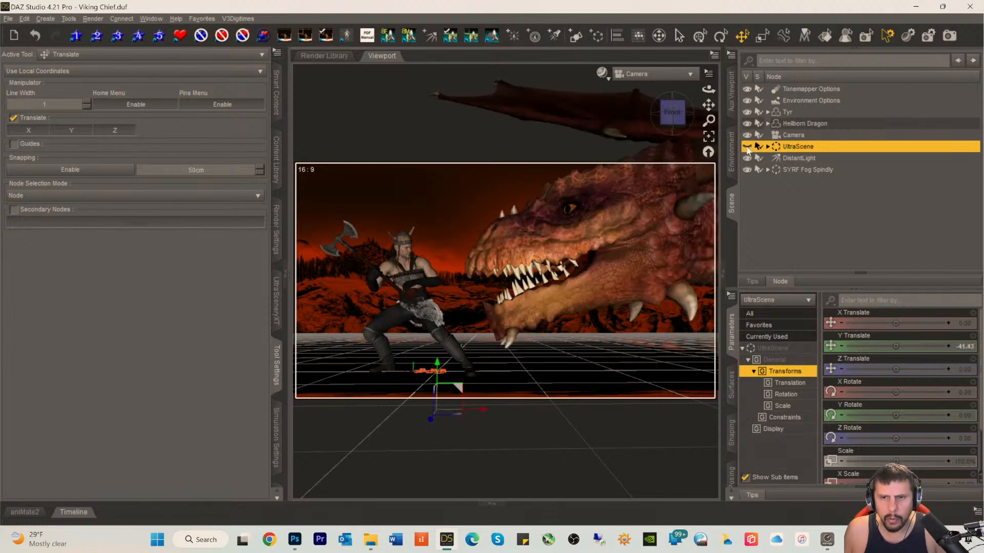
pyautogui.click(747, 147)
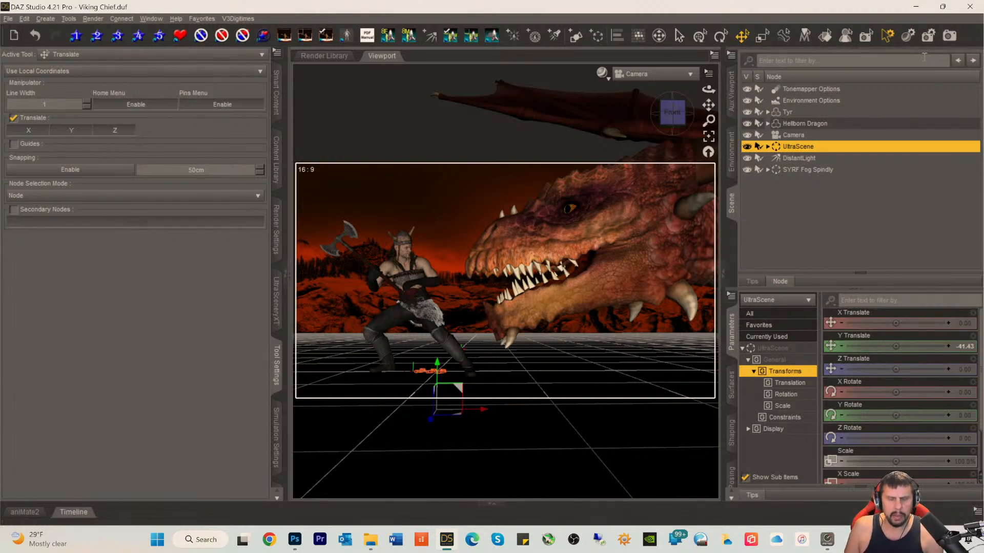
pyautogui.click(947, 38)
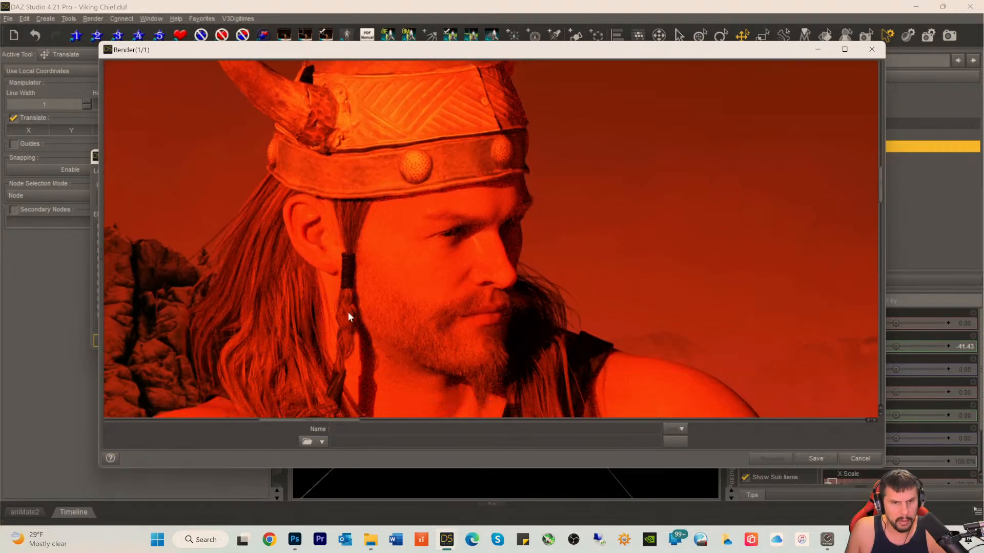
# - Examine the Viking's face, hair over the chest armor, and gloved hands gripping the axe in the render
pyautogui.scroll(-3, 347, 311)
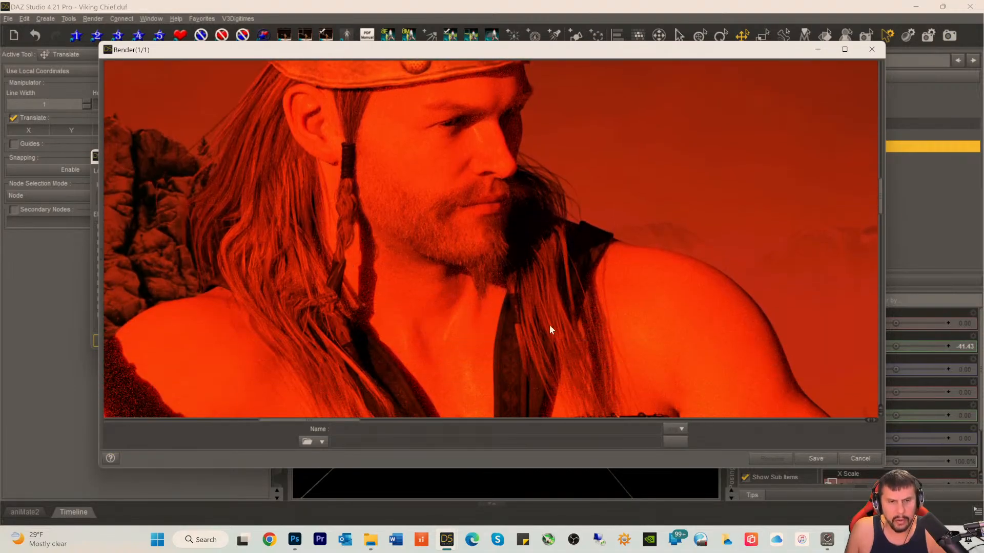
pyautogui.scroll(-5, 549, 325)
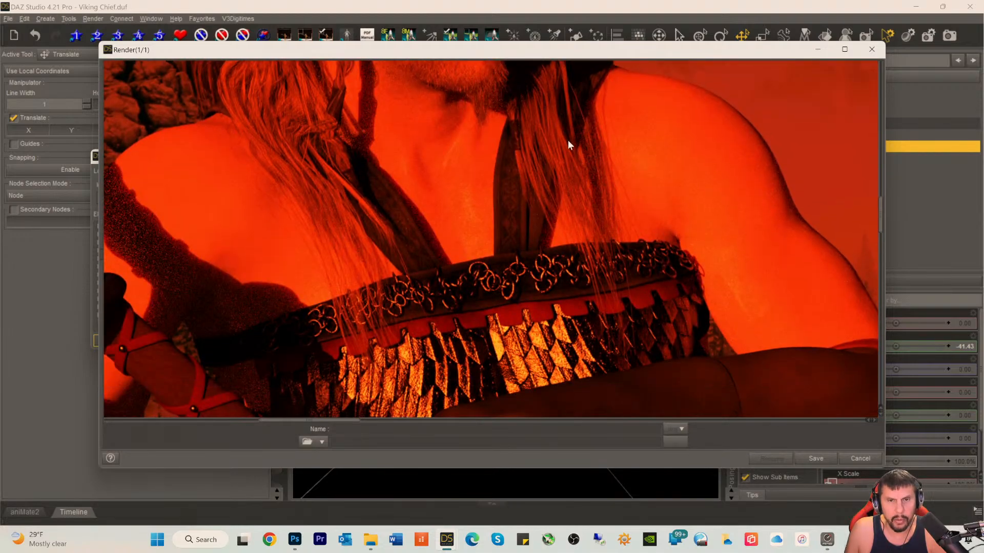
pyautogui.scroll(4, 564, 142)
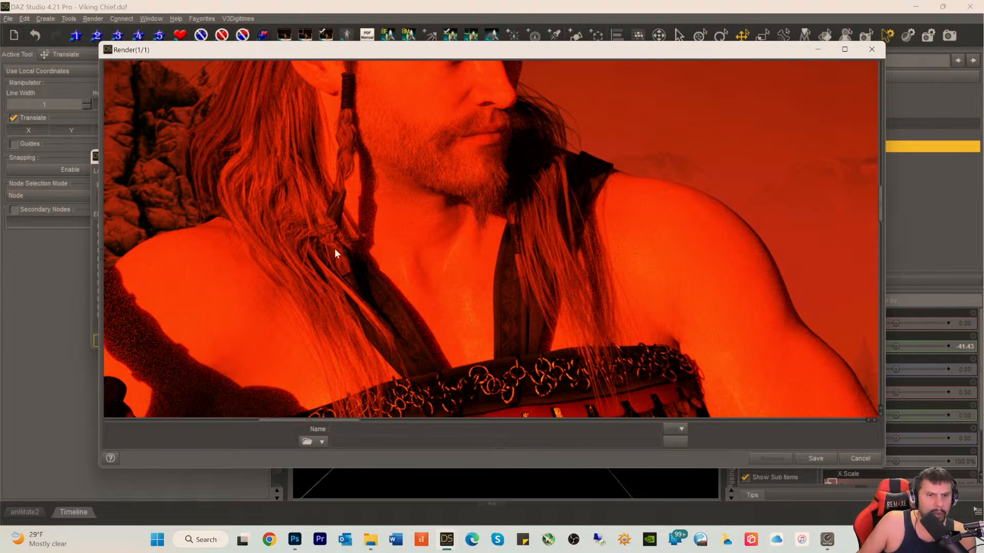
pyautogui.scroll(3, 307, 240)
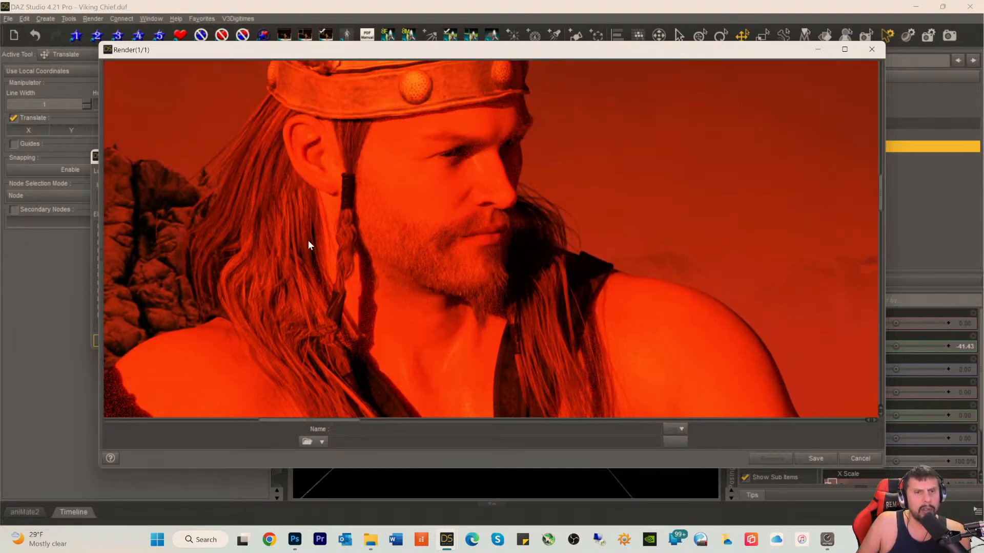
pyautogui.scroll(-5, 287, 245)
pyautogui.scroll(-2, 279, 269)
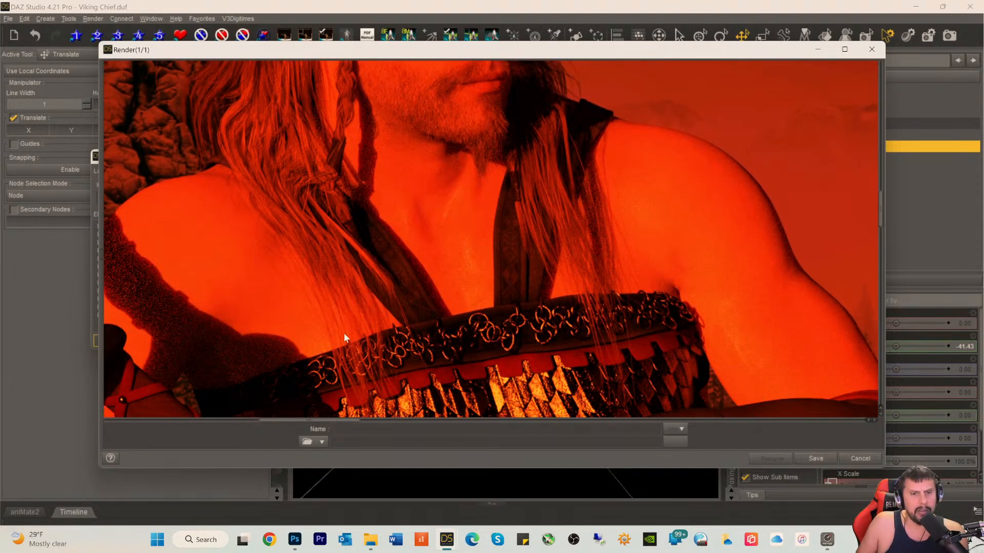
pyautogui.scroll(-4, 600, 324)
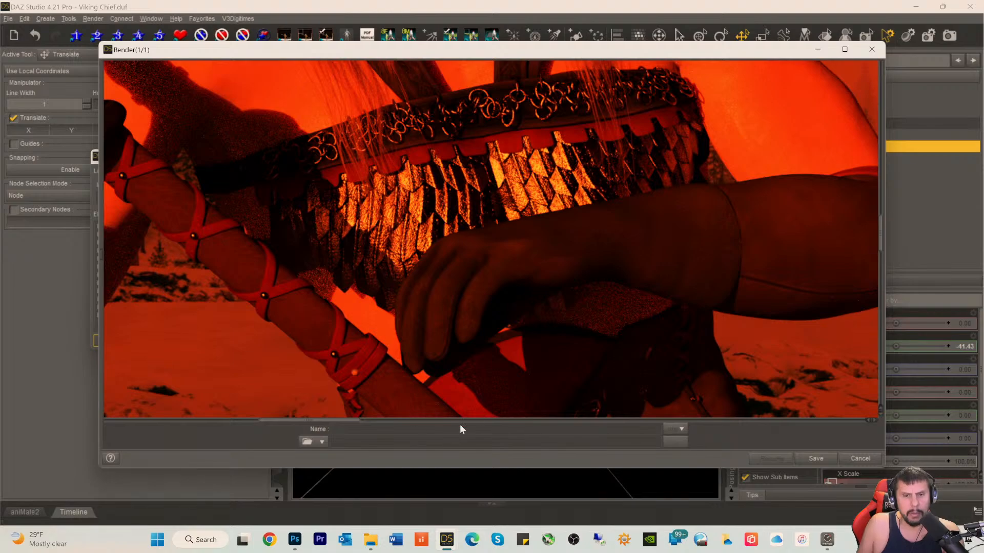
pyautogui.moveTo(313, 421); pyautogui.dragTo(268, 421)
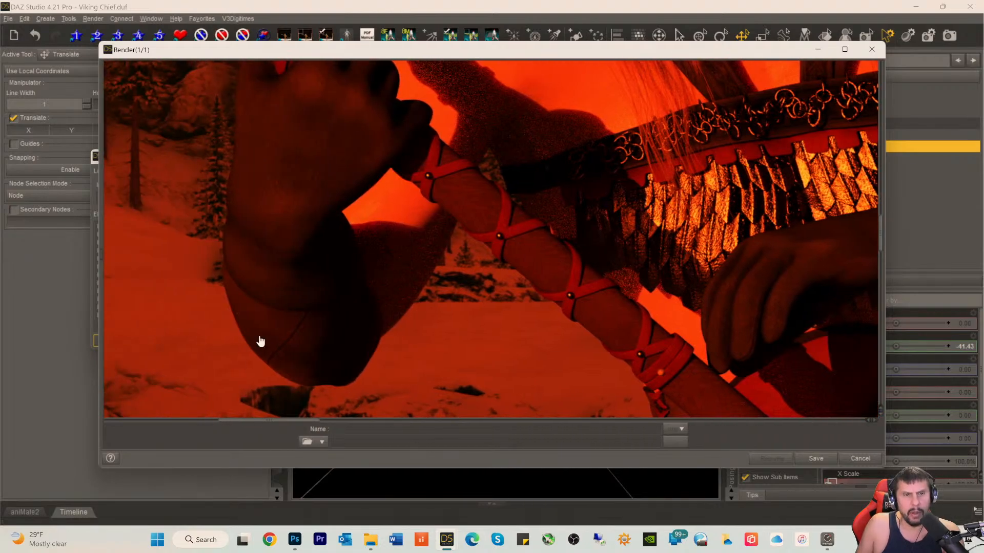
pyautogui.scroll(3, 379, 167)
pyautogui.scroll(1, 378, 163)
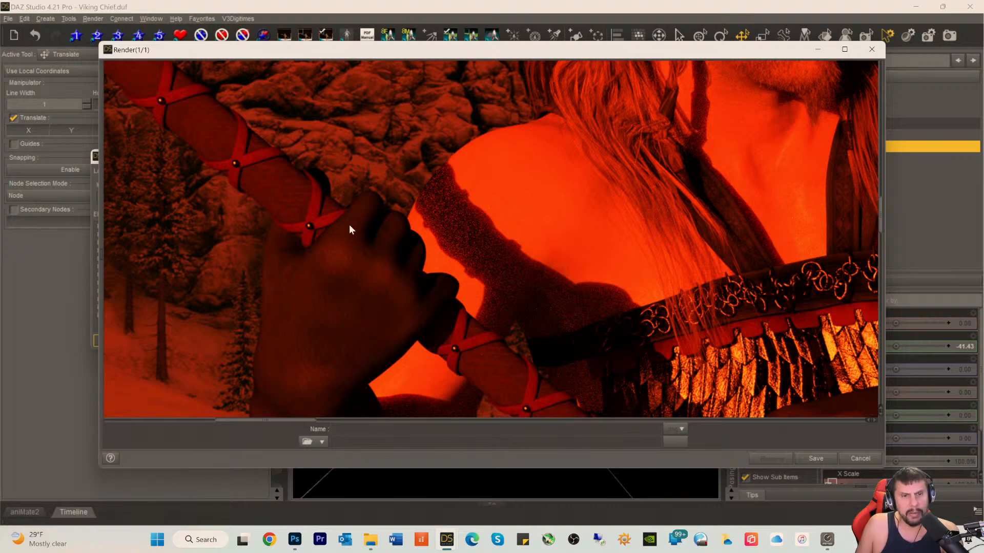
pyautogui.scroll(-5, 347, 285)
pyautogui.scroll(-4, 507, 253)
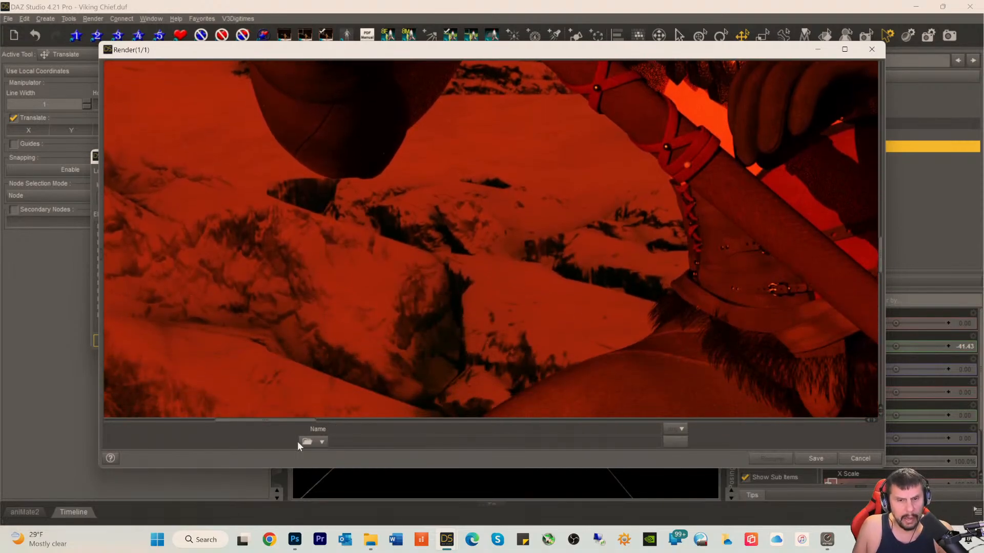
# - Examine the Viking's belt, axe shaft end, fur loincloth and upper leg armor in the render
pyautogui.moveTo(274, 424); pyautogui.dragTo(334, 425)
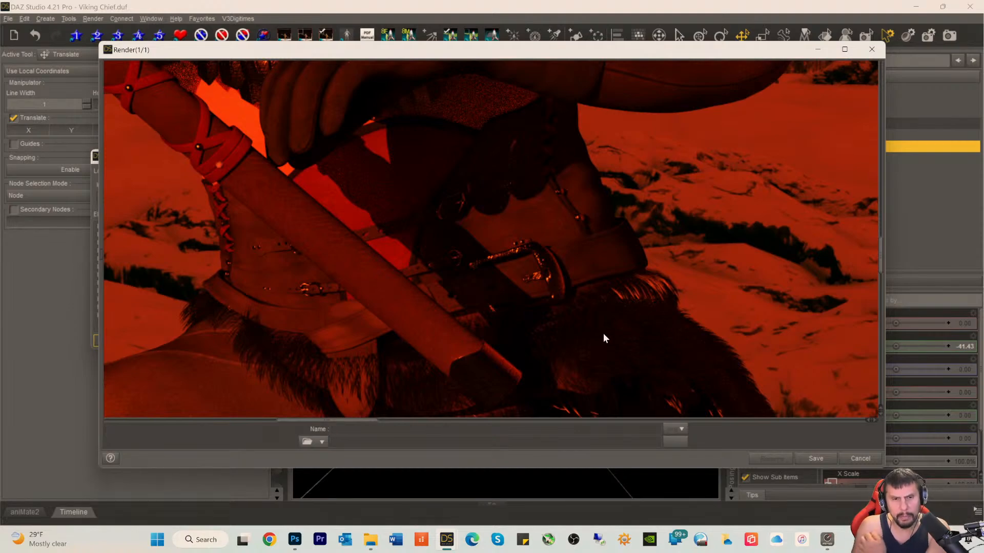
pyautogui.scroll(-5, 605, 336)
pyautogui.scroll(1, 358, 154)
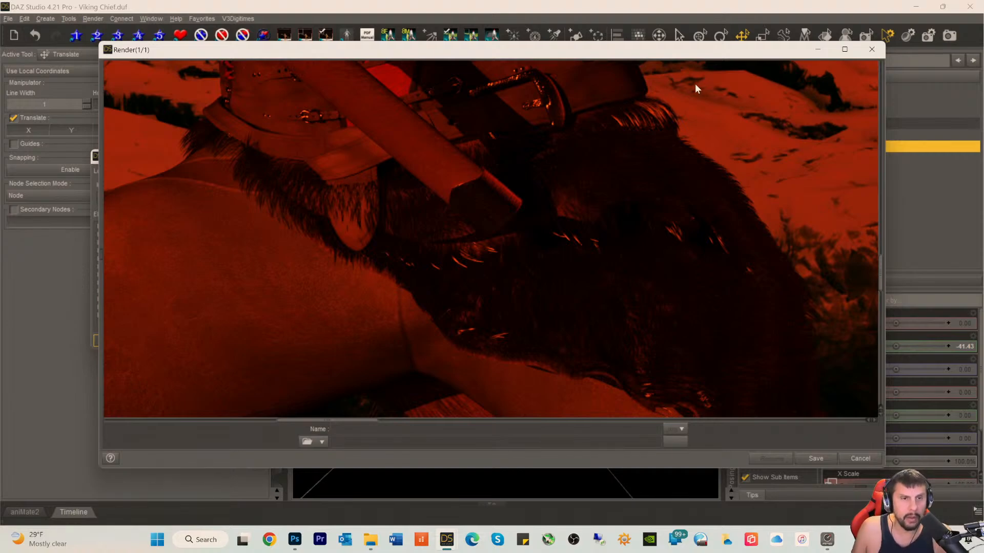
pyautogui.scroll(2, 444, 171)
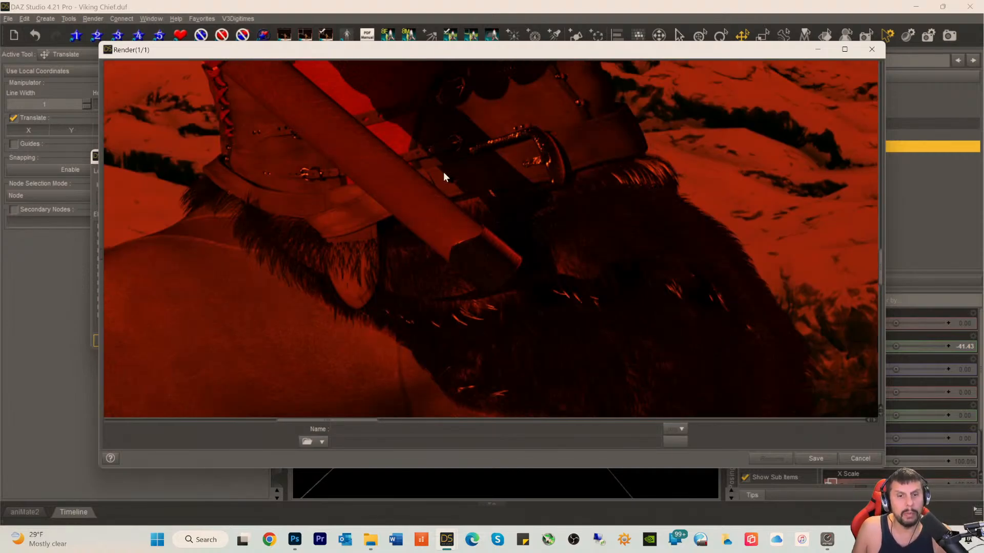
pyautogui.scroll(-1, 479, 230)
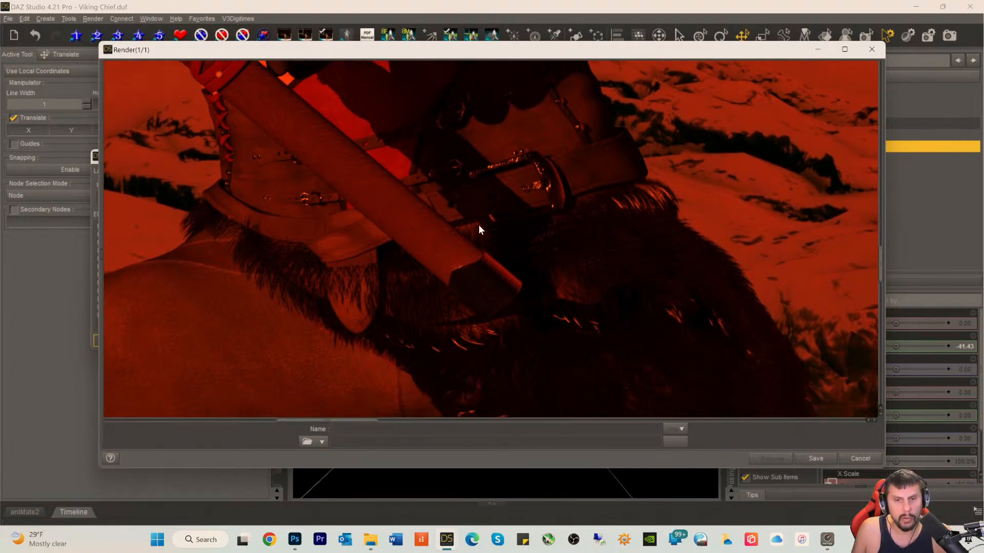
pyautogui.scroll(-1, 526, 239)
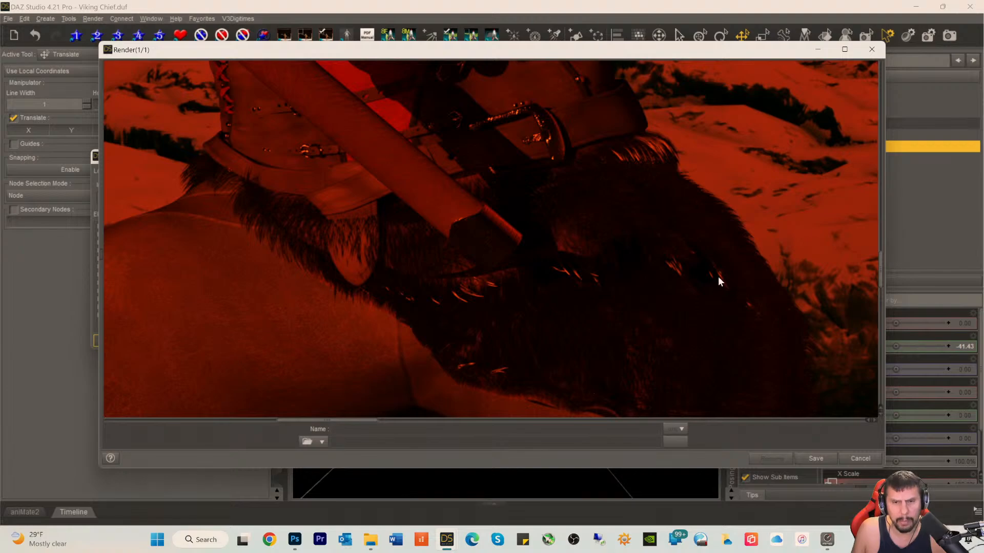
pyautogui.scroll(-3, 564, 317)
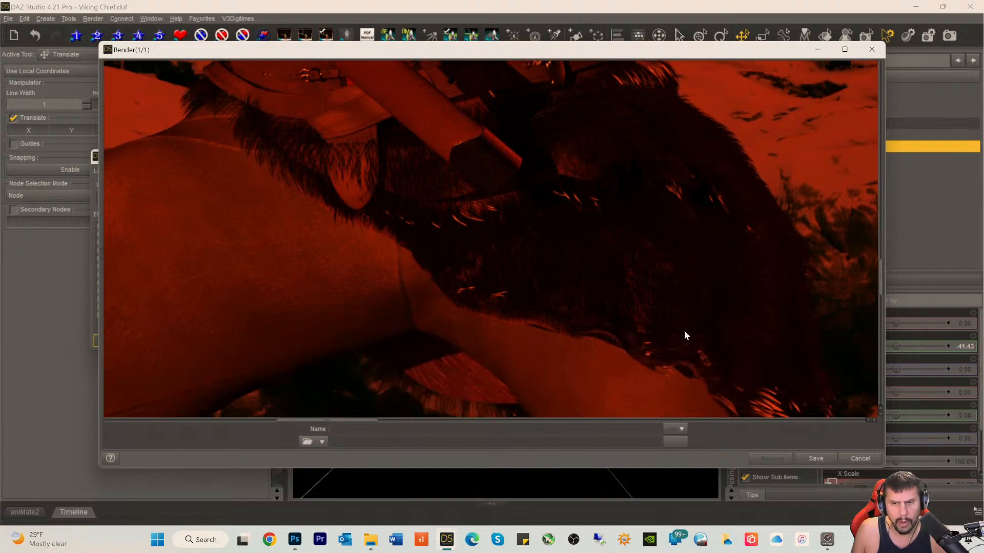
pyautogui.scroll(-3, 685, 333)
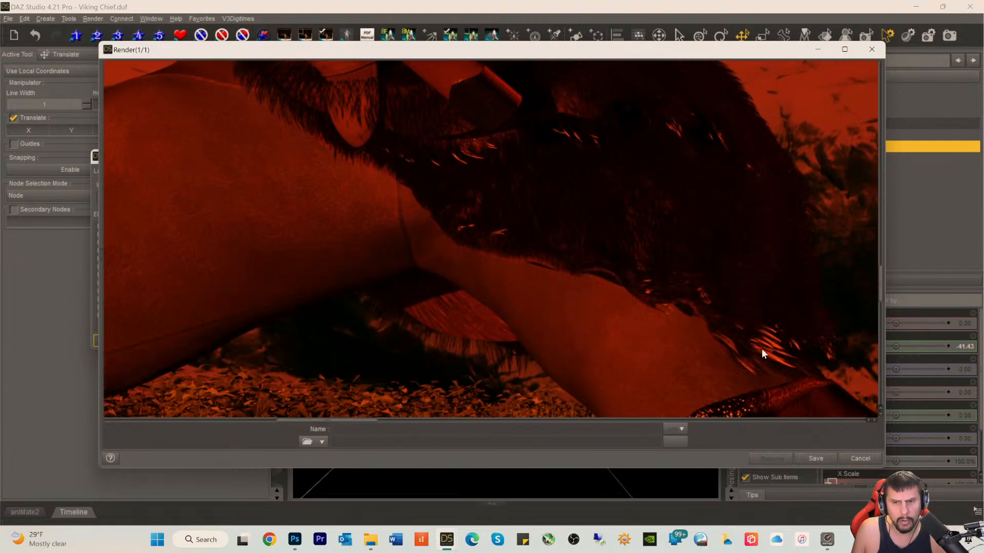
pyautogui.scroll(3, 757, 336)
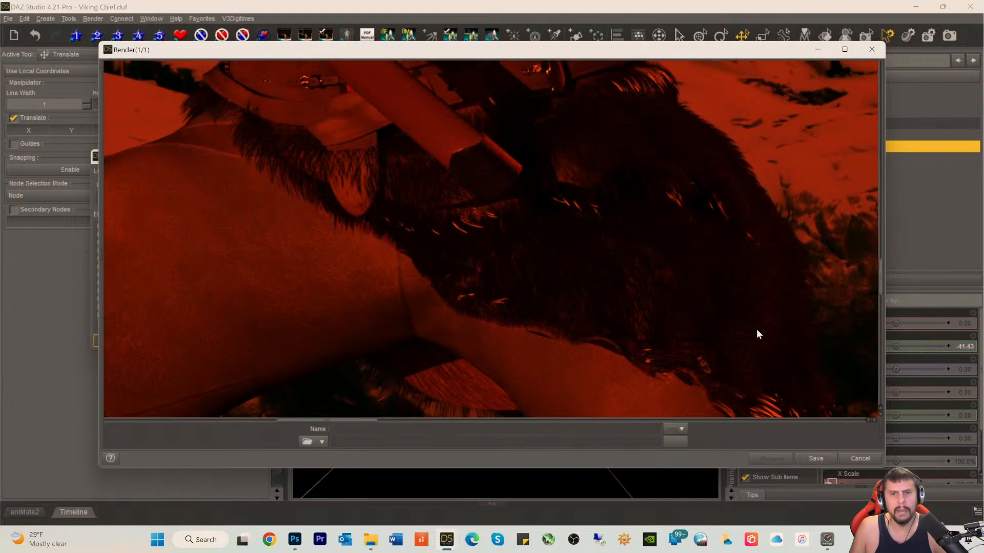
pyautogui.scroll(-3, 784, 290)
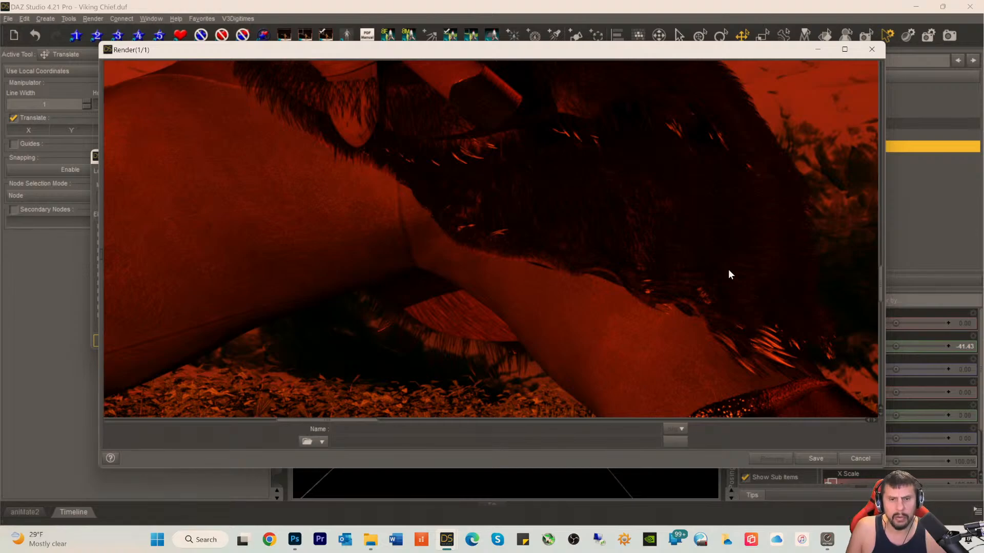
pyautogui.scroll(-8, 727, 269)
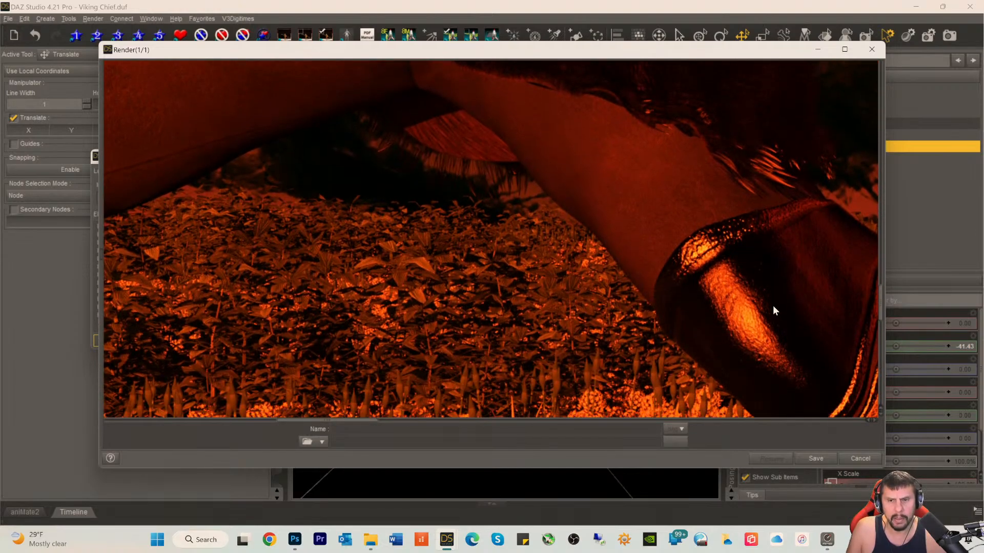
pyautogui.scroll(-8, 776, 309)
pyautogui.scroll(8, 784, 307)
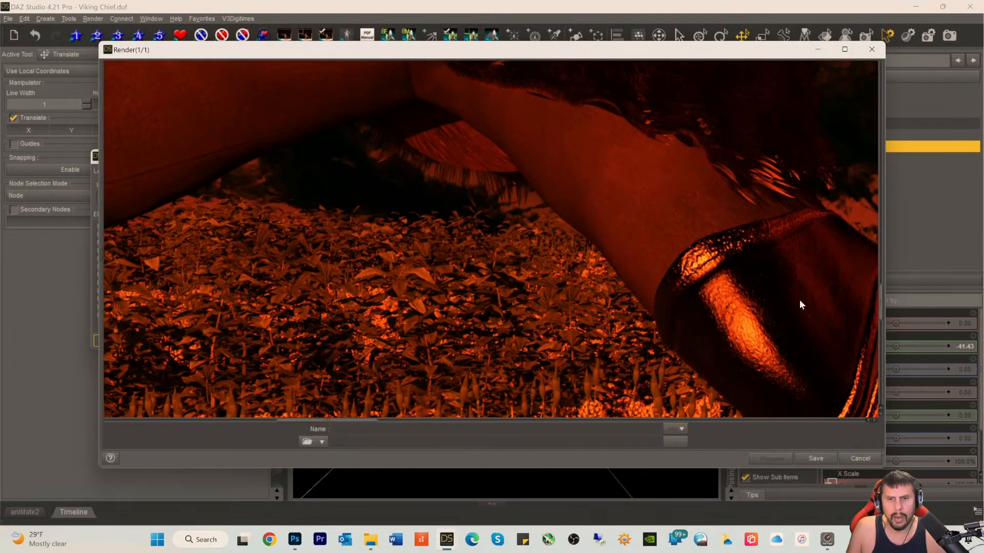
# - Check the render's face, forearm glove, axe handle and grip, and the shin armor among the ground plants
pyautogui.scroll(10, 799, 302)
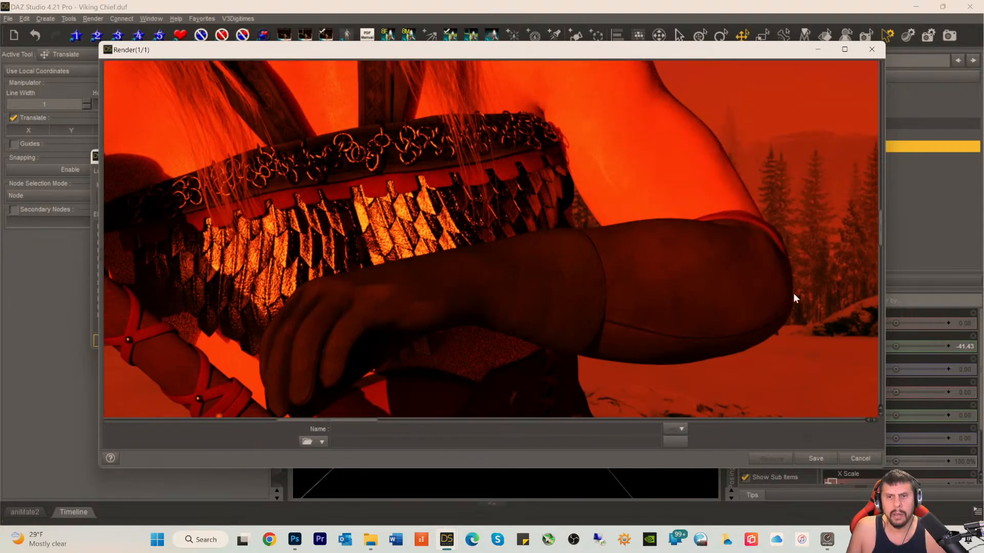
pyautogui.scroll(10, 794, 294)
pyautogui.scroll(-4, 719, 312)
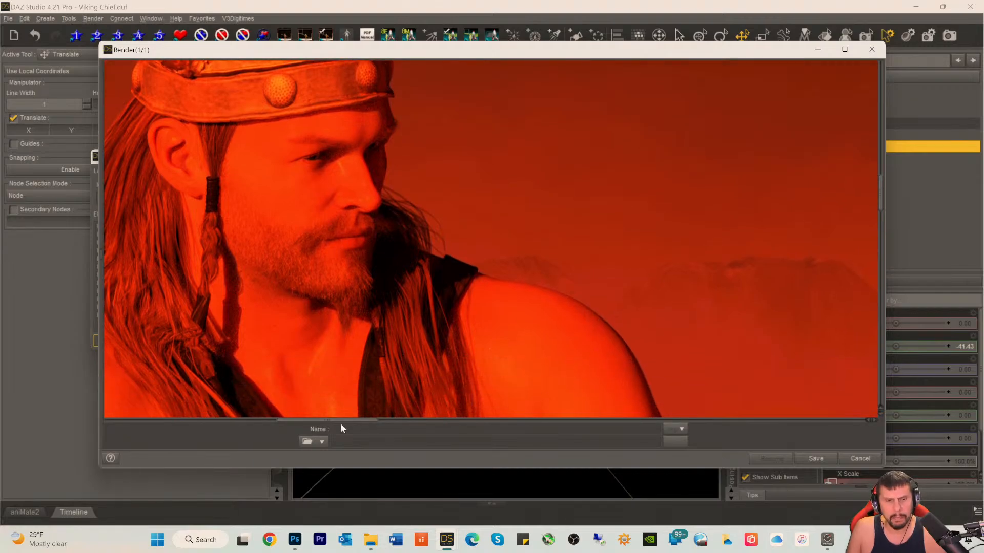
pyautogui.moveTo(322, 420); pyautogui.dragTo(231, 424)
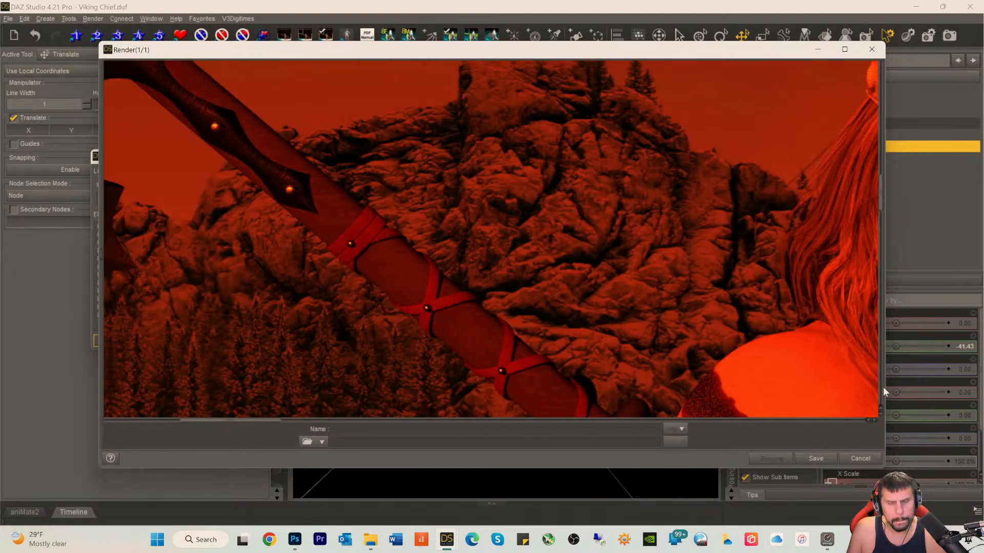
pyautogui.scroll(-10, 760, 321)
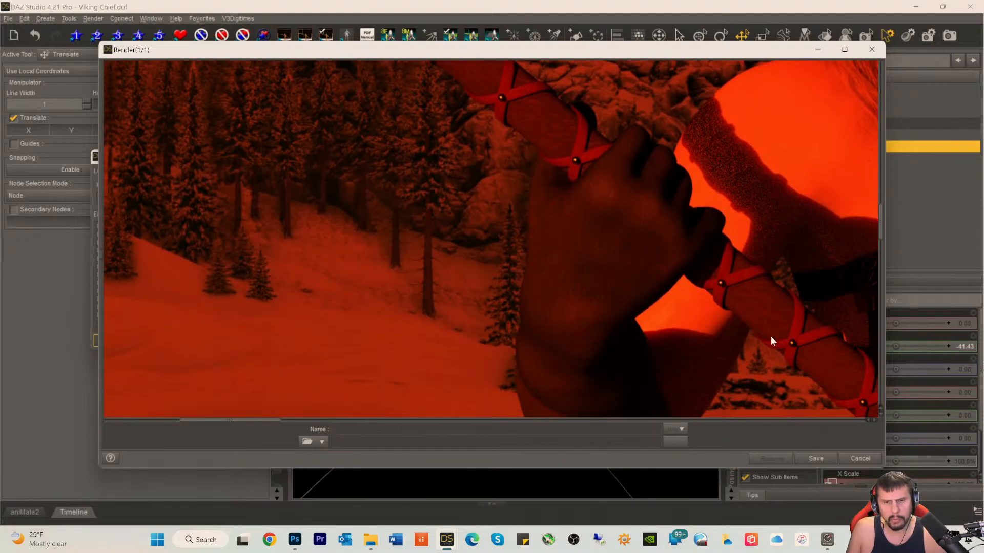
pyautogui.scroll(-3, 754, 391)
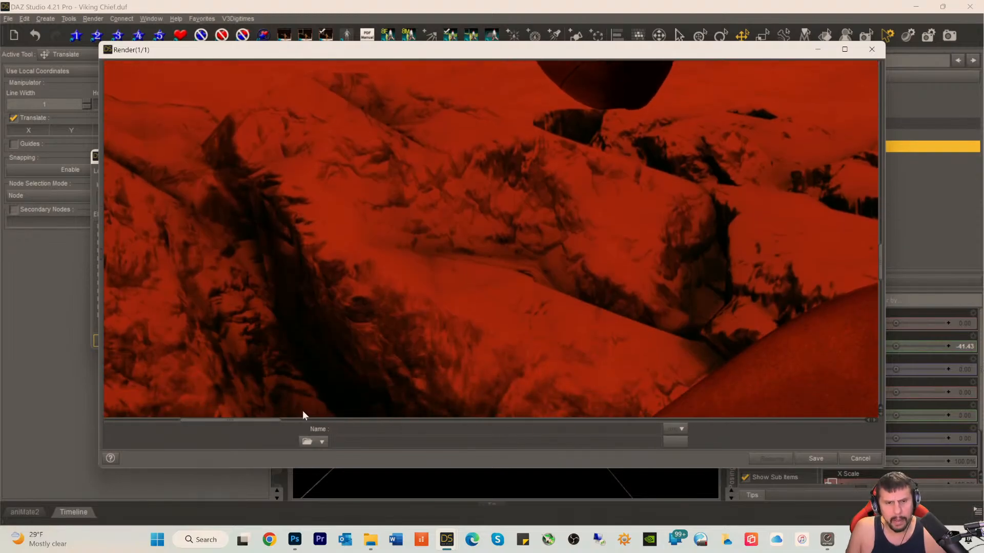
pyautogui.moveTo(237, 424); pyautogui.dragTo(369, 439)
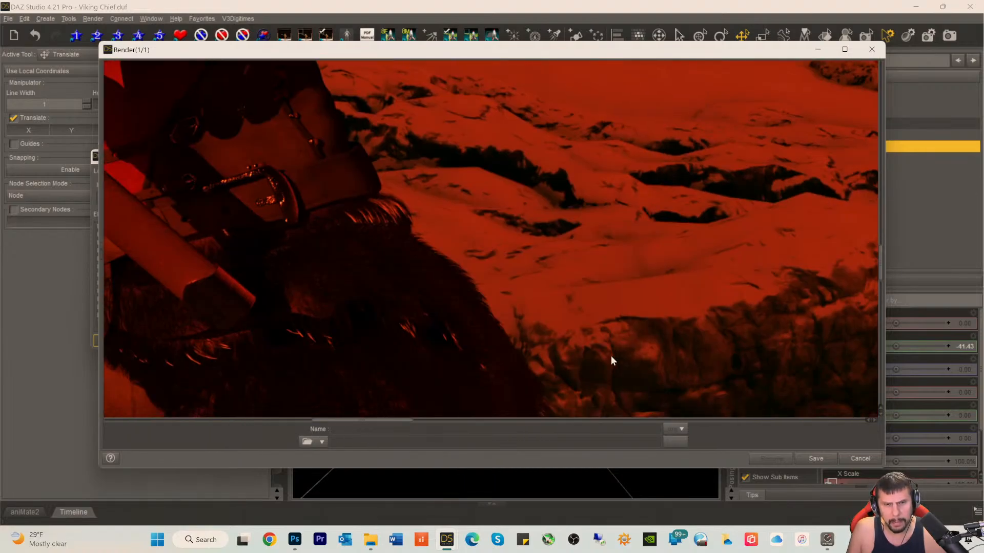
pyautogui.scroll(-3, 611, 349)
pyautogui.scroll(-5, 611, 346)
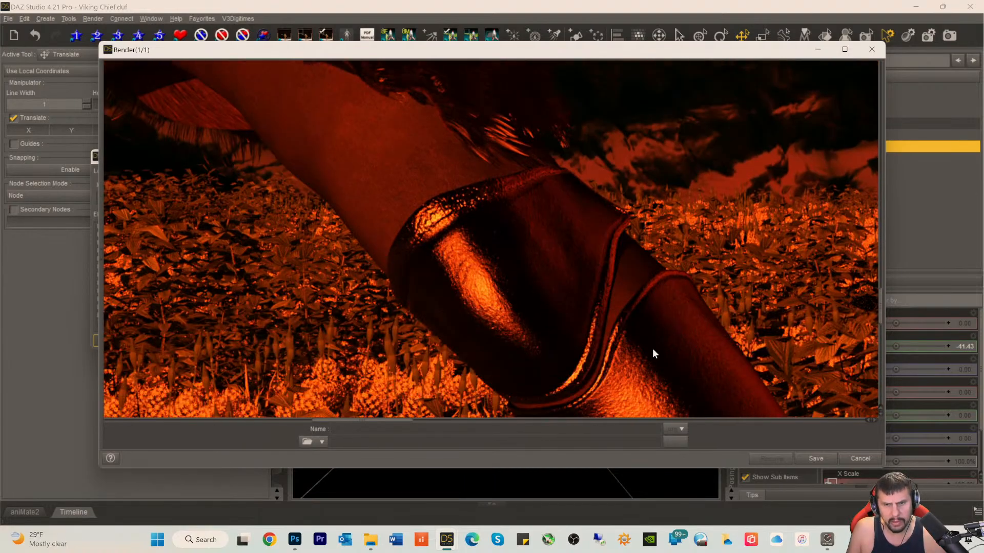
pyautogui.scroll(-6, 687, 353)
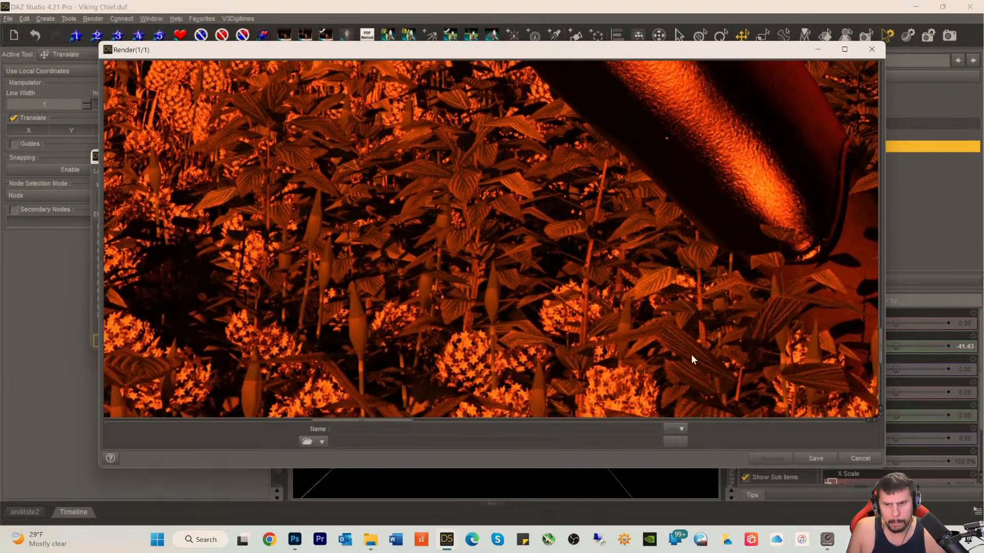
pyautogui.scroll(6, 690, 354)
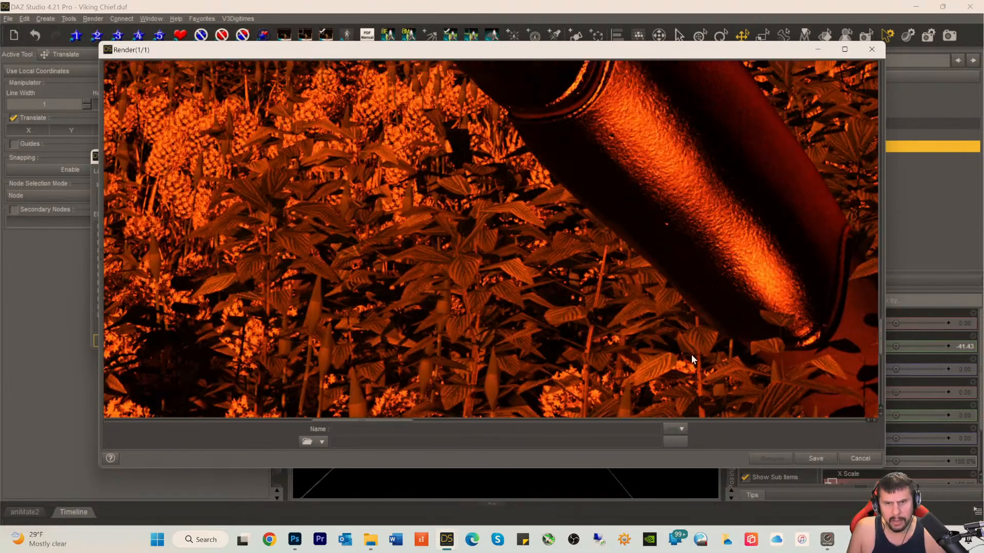
pyautogui.scroll(6, 691, 350)
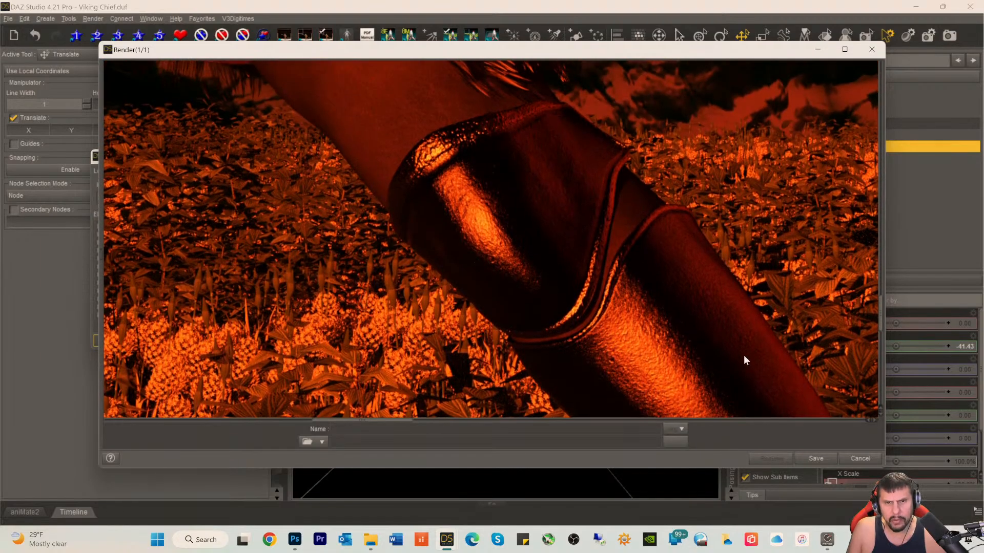
pyautogui.scroll(2, 725, 342)
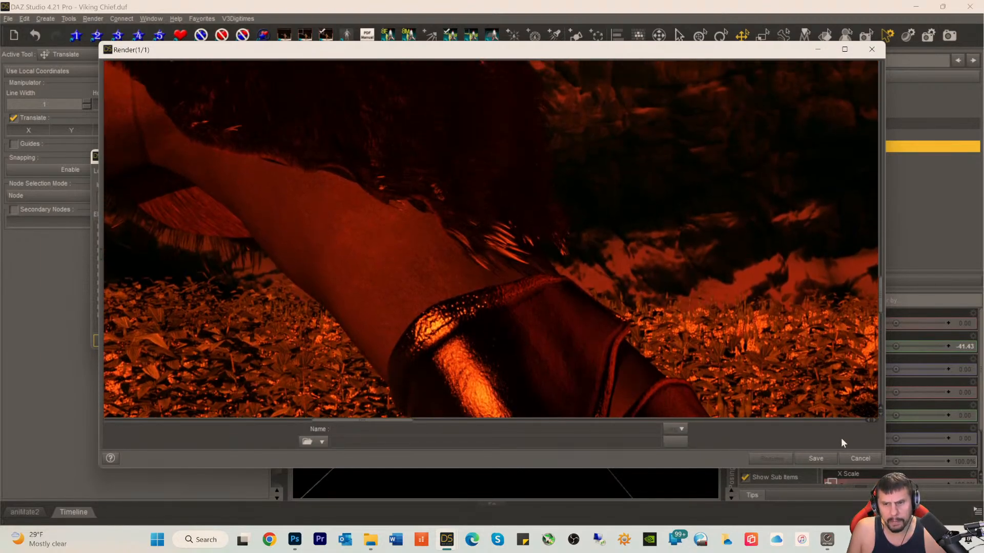
# - Cancel the running render and close its window without saving the image
pyautogui.click(859, 459)
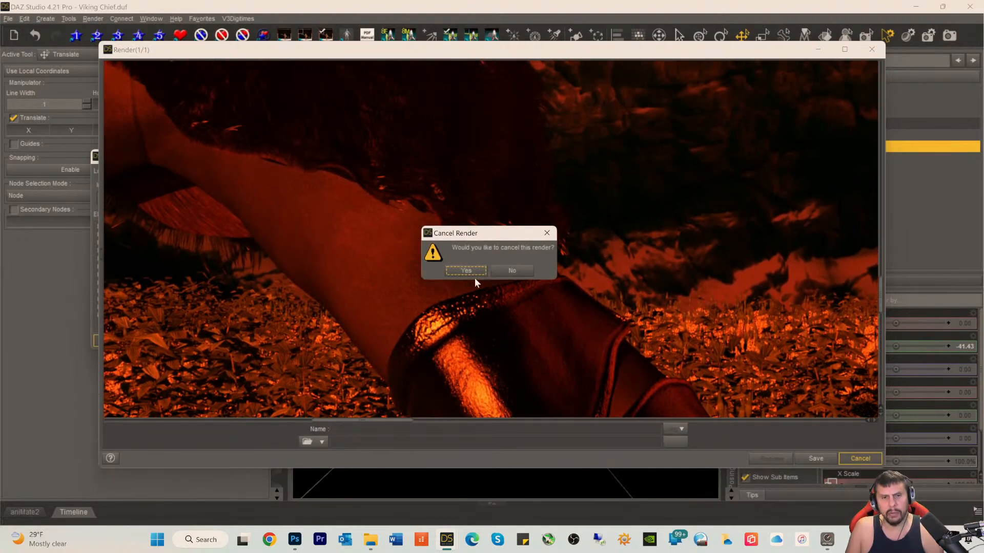
pyautogui.click(471, 274)
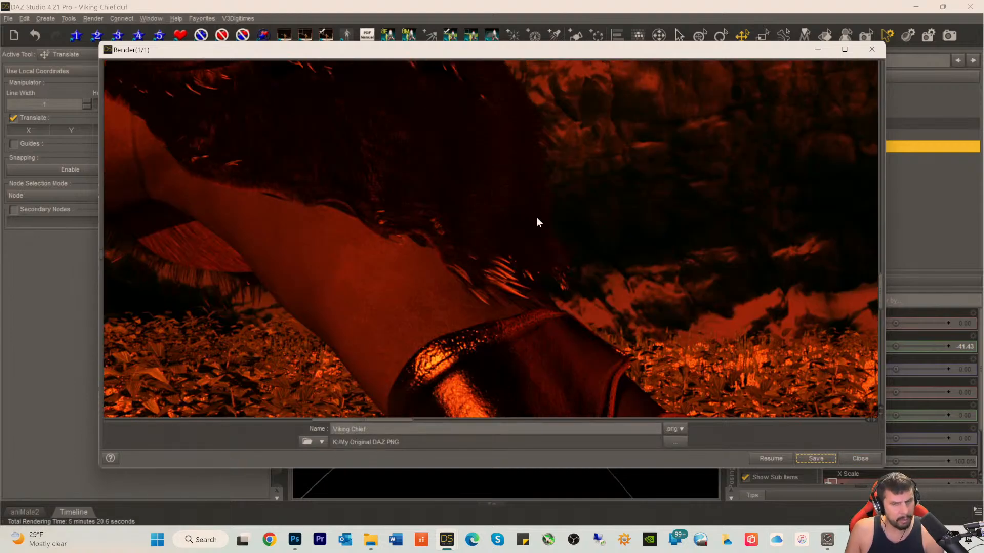
pyautogui.click(860, 458)
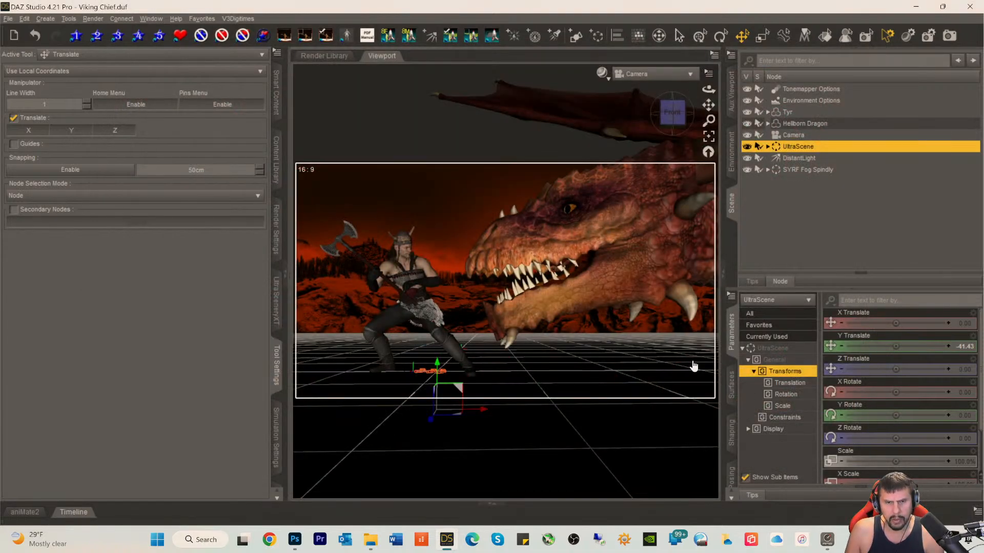
# - Inspect the SYRF Invisible Smoke Cube's surface settings and delete the whole SYRF Fog Spindly group from the scene
pyautogui.click(795, 169)
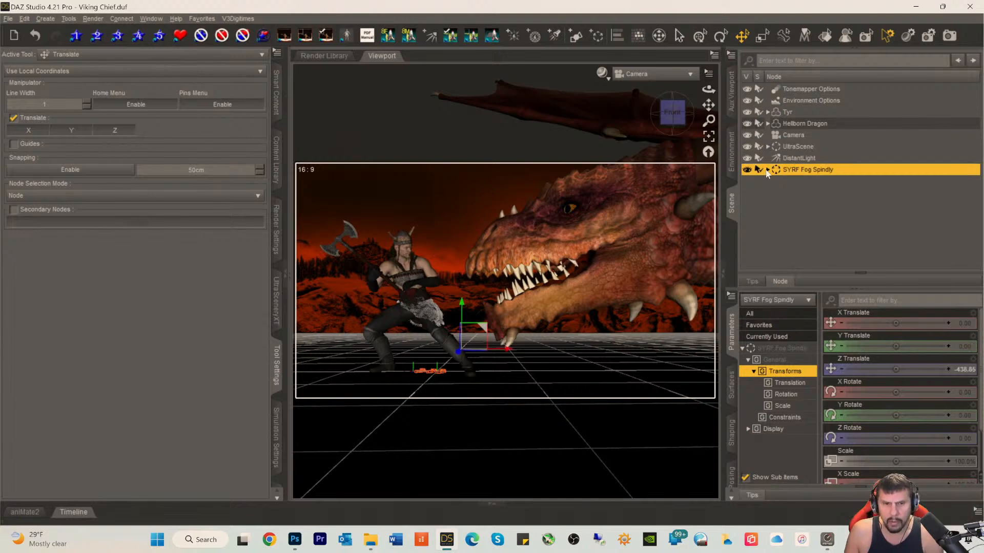
pyautogui.click(767, 170)
pyautogui.click(808, 183)
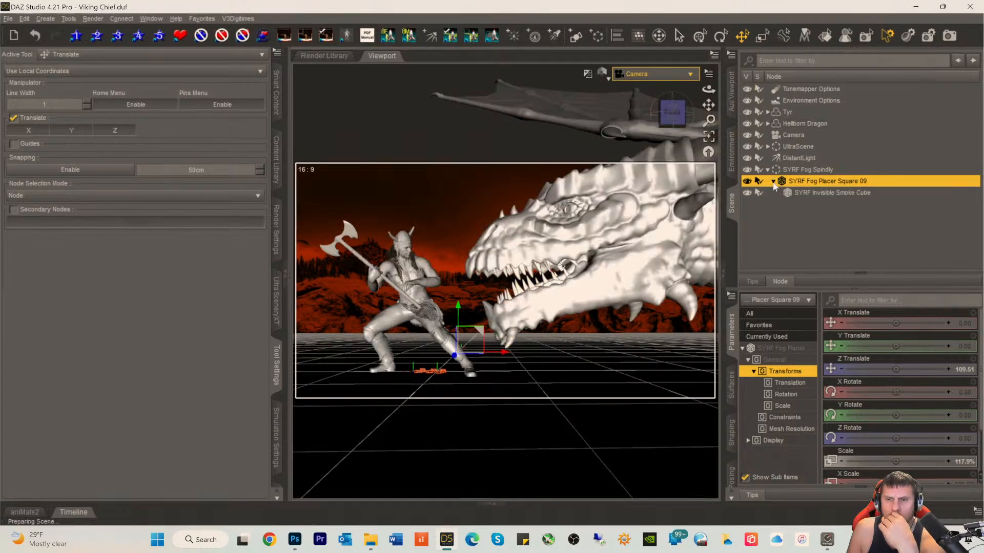
pyautogui.click(788, 194)
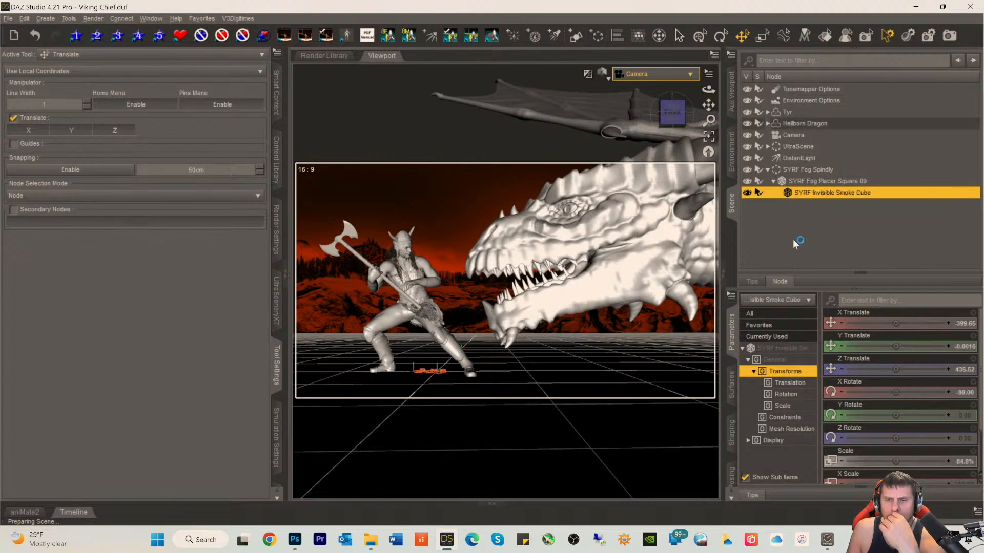
pyautogui.click(731, 398)
pyautogui.click(775, 358)
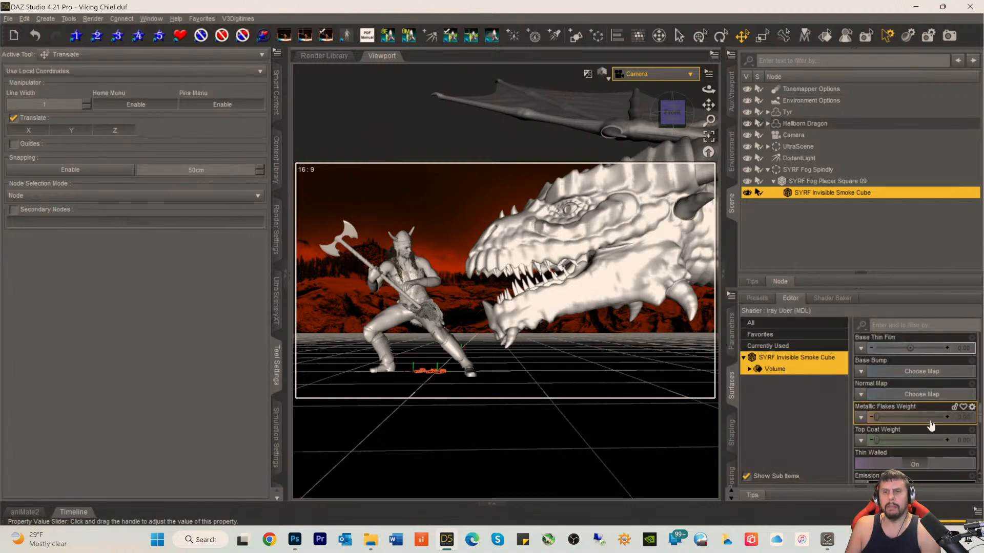
pyautogui.click(800, 169)
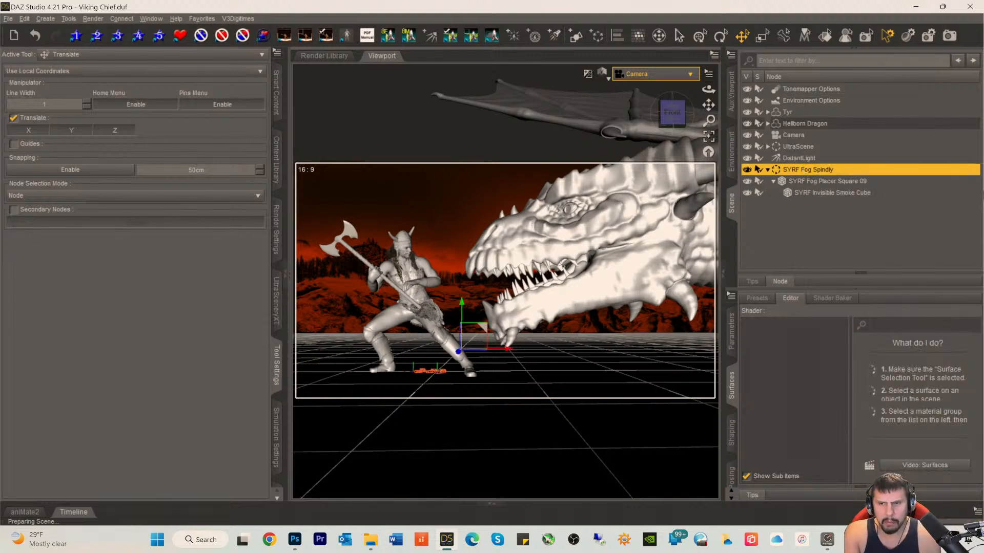
pyautogui.press('Delete')
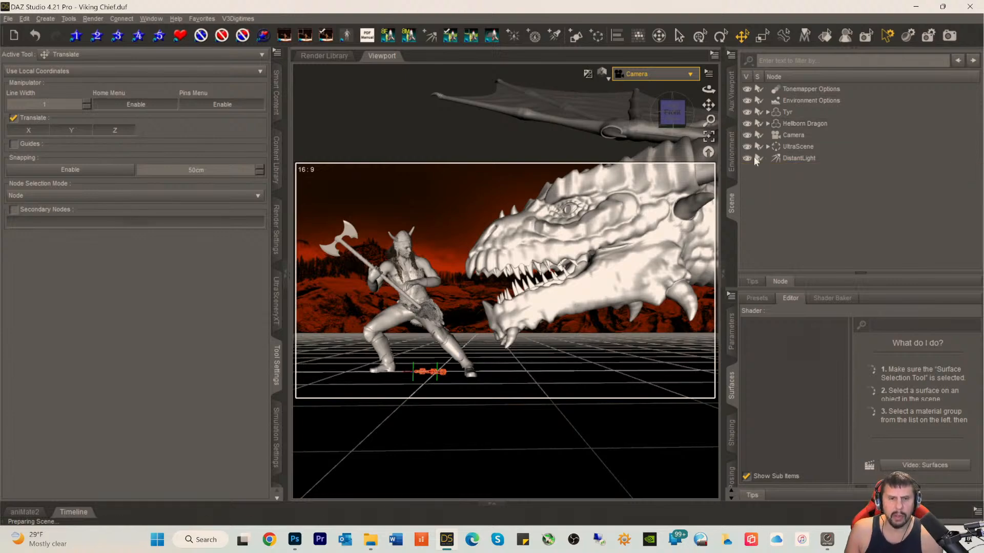
# - With the Hellborn Dragon selected, show all matching products in Smart Content and search them for VDB
pyautogui.click(276, 96)
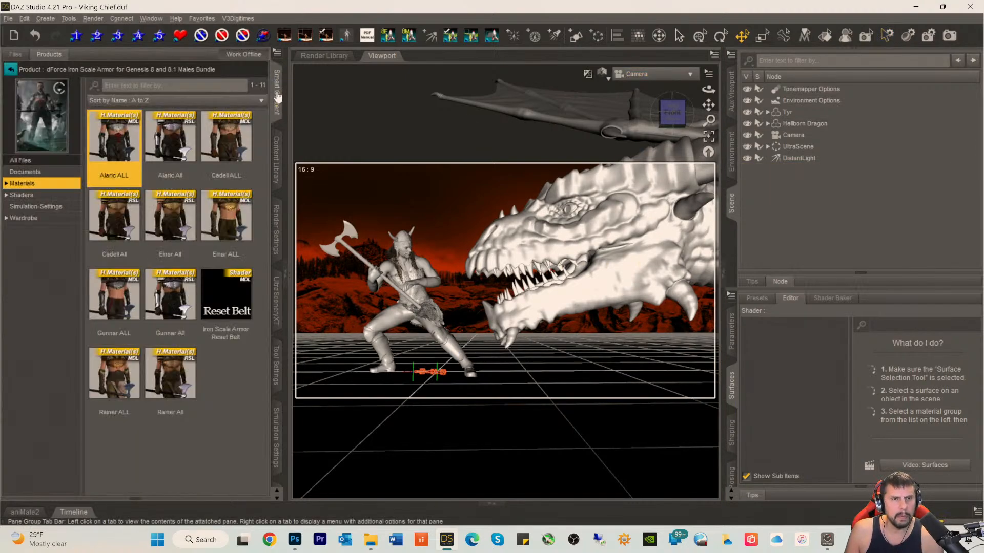
pyautogui.click(12, 71)
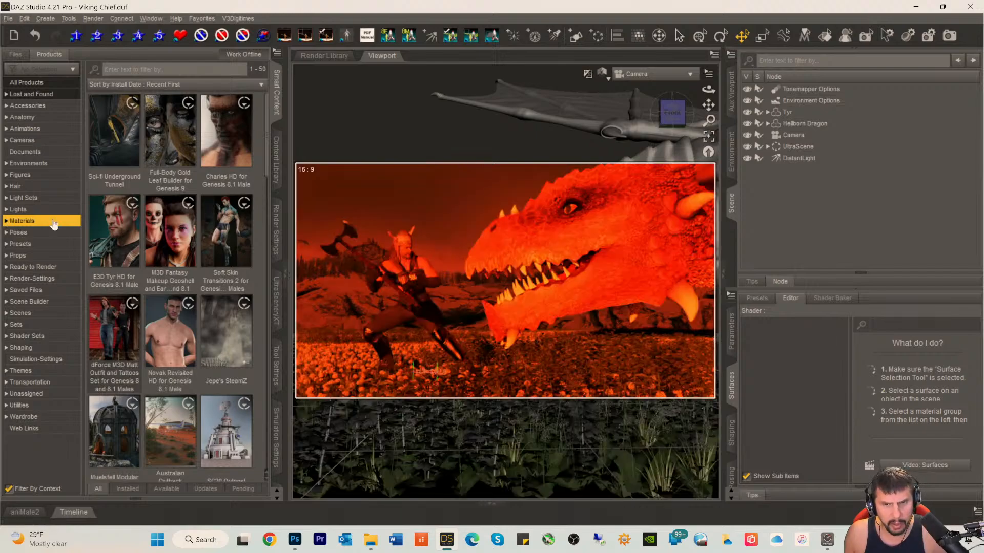
pyautogui.click(792, 126)
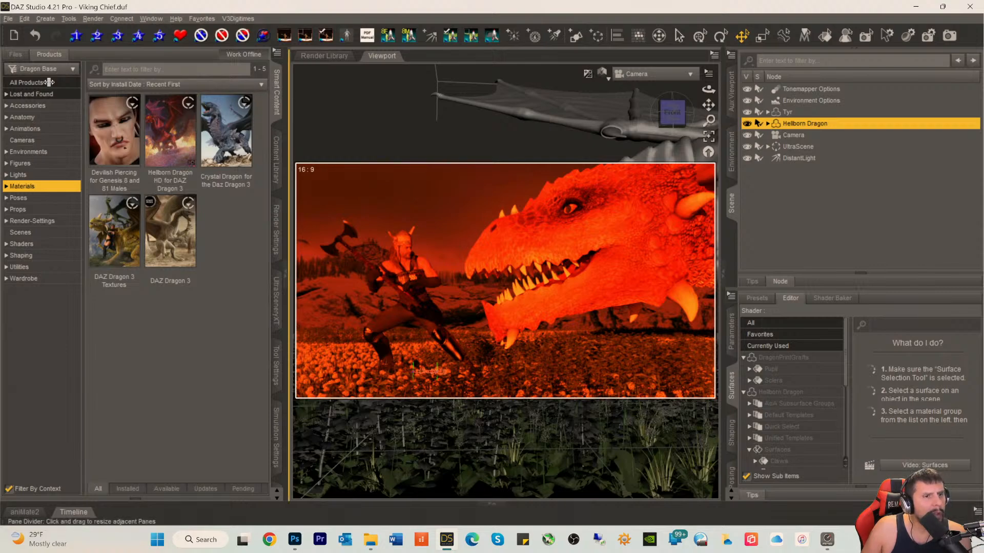
pyautogui.click(34, 94)
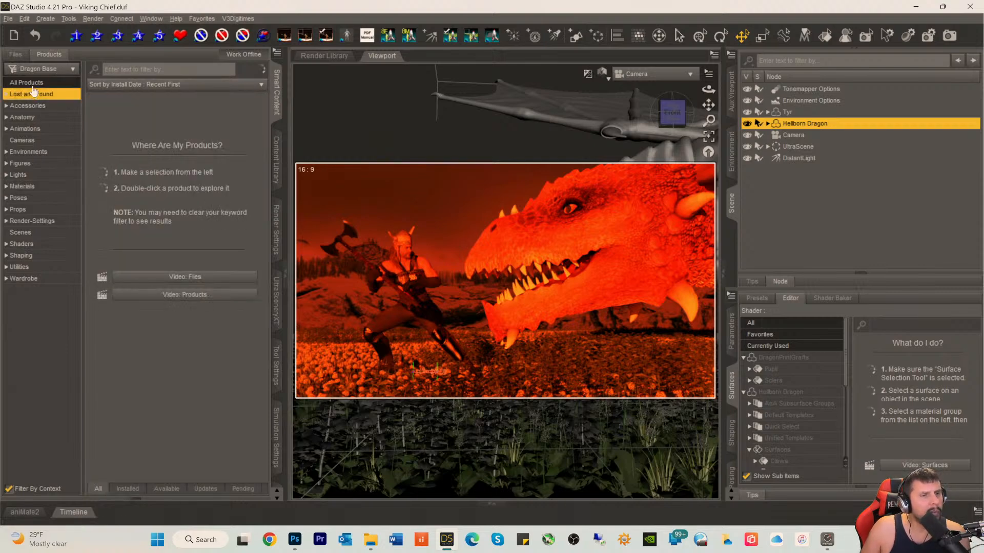
pyautogui.click(36, 83)
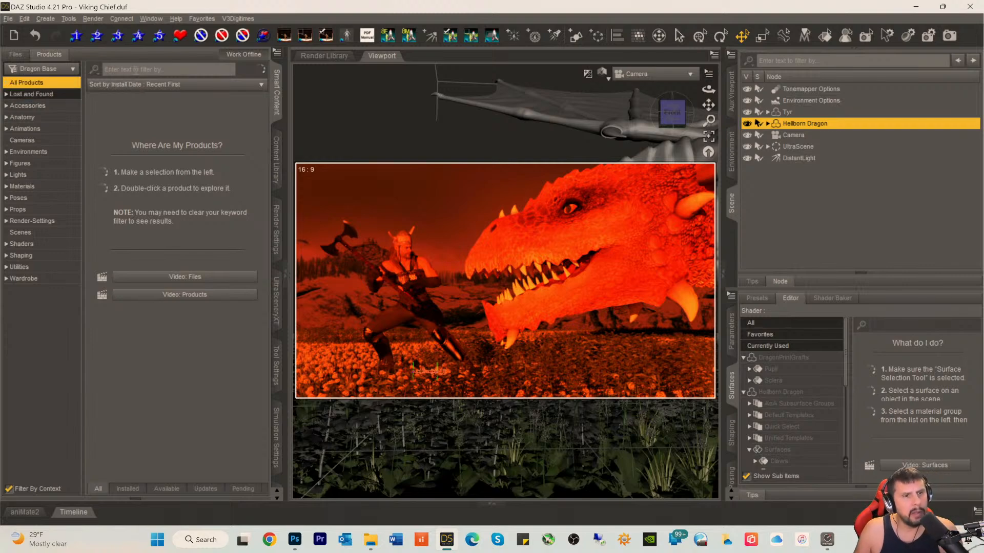
pyautogui.click(136, 69)
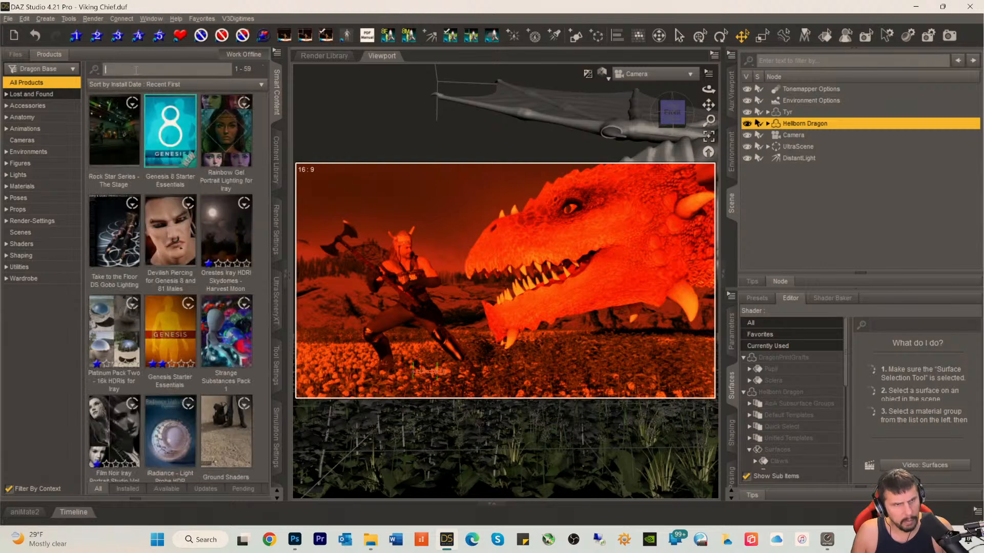
pyautogui.write('VDB')
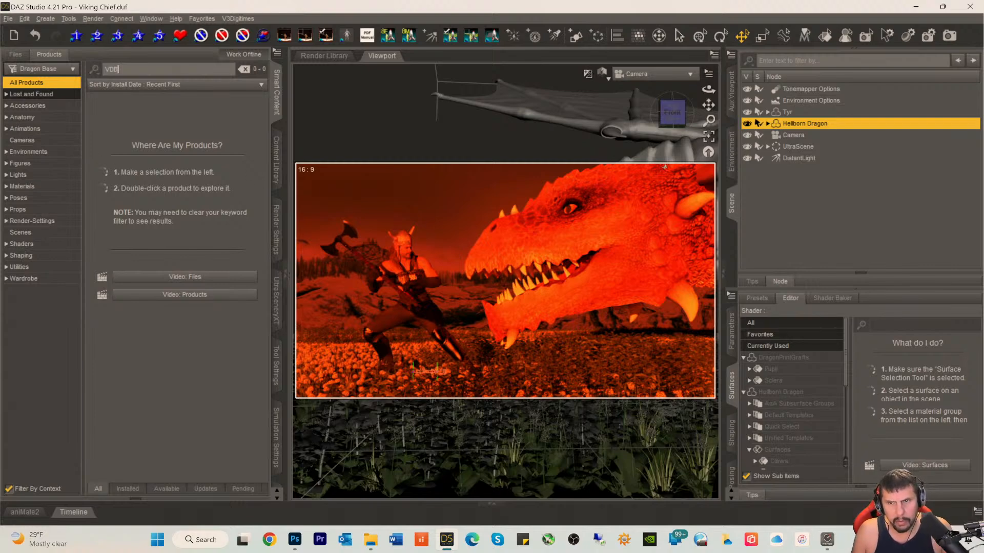
# - Hide UltraScene in the scene and clear the node selection so the VDB search covers every product
pyautogui.click(776, 147)
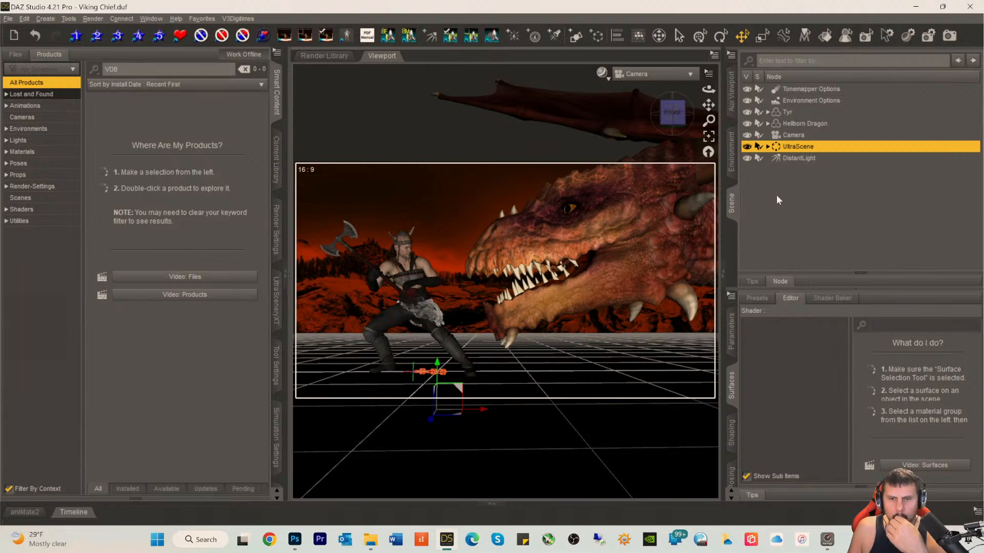
pyautogui.click(746, 147)
pyautogui.click(782, 124)
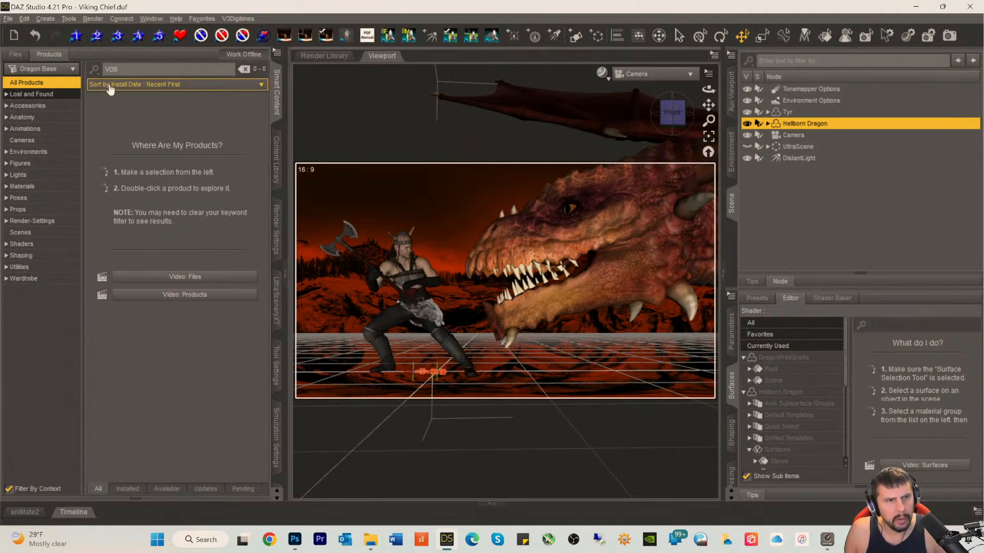
pyautogui.click(783, 208)
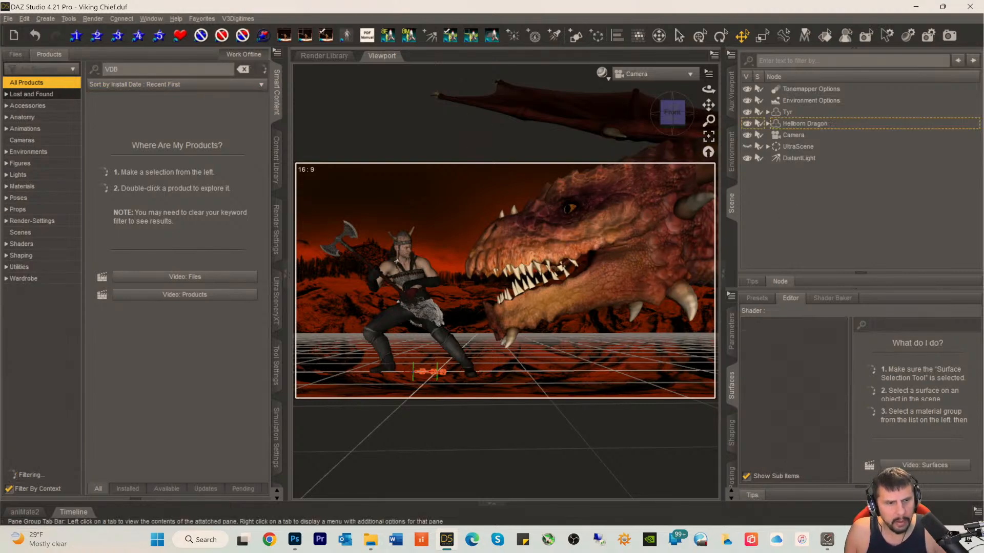
# - Browse the props of SY Real Fog Iray VDB and load SYRF Square Fog Sparse into the scene
pyautogui.doubleClick(153, 174)
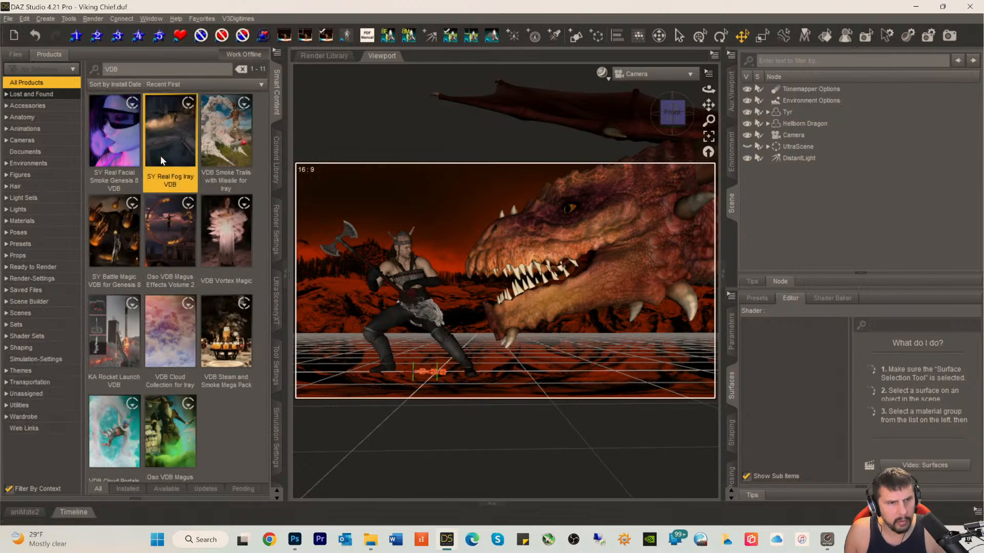
pyautogui.click(29, 186)
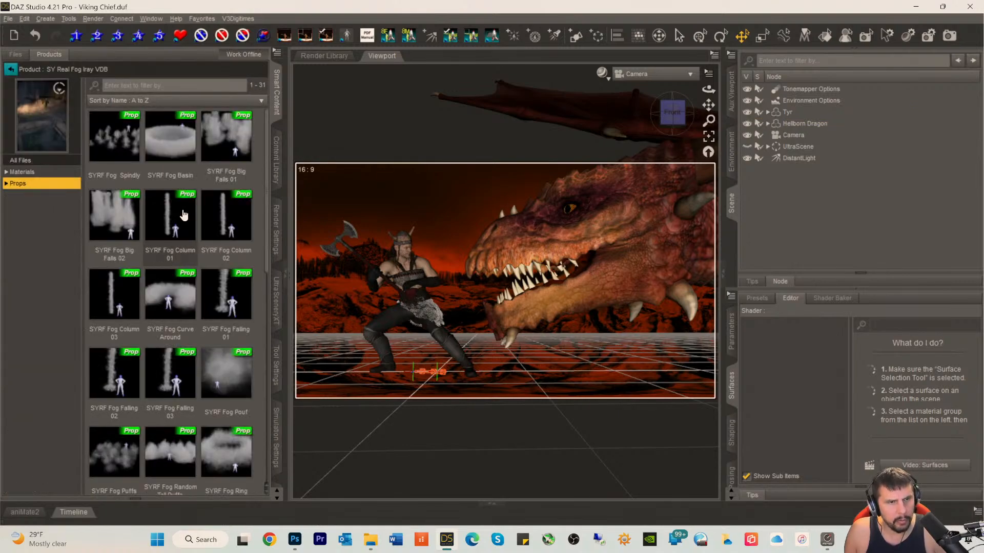
pyautogui.scroll(-5, 180, 276)
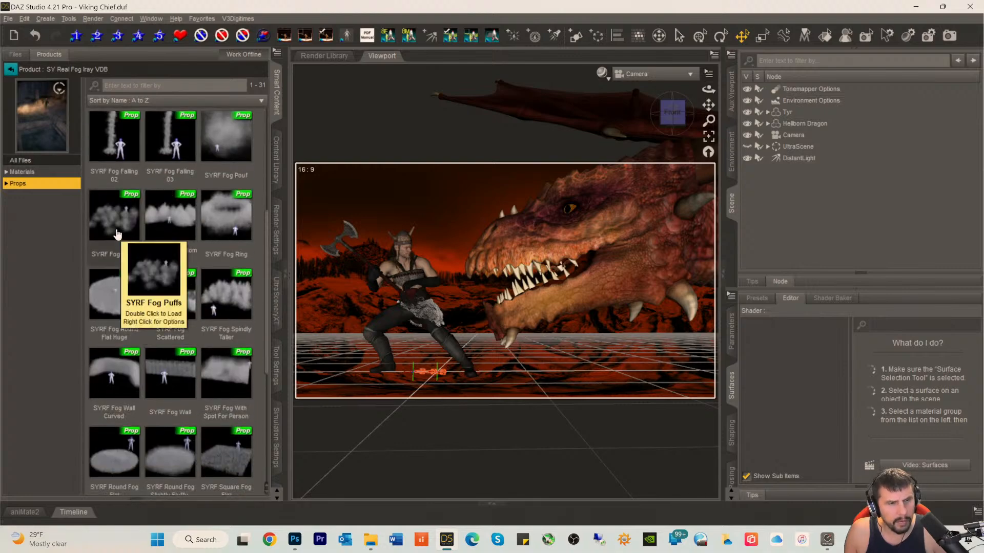
pyautogui.scroll(5, 117, 226)
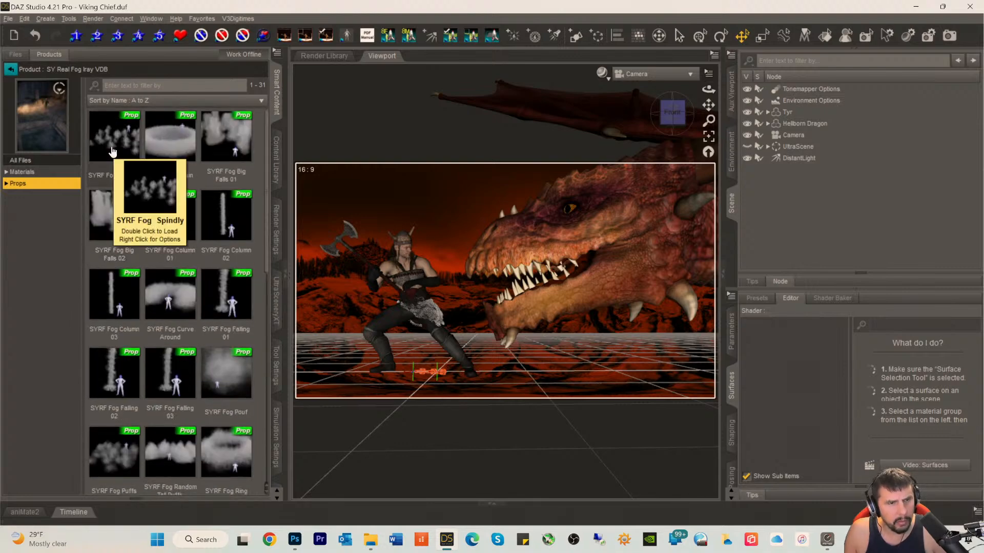
pyautogui.scroll(-2, 109, 195)
pyautogui.scroll(-1, 109, 201)
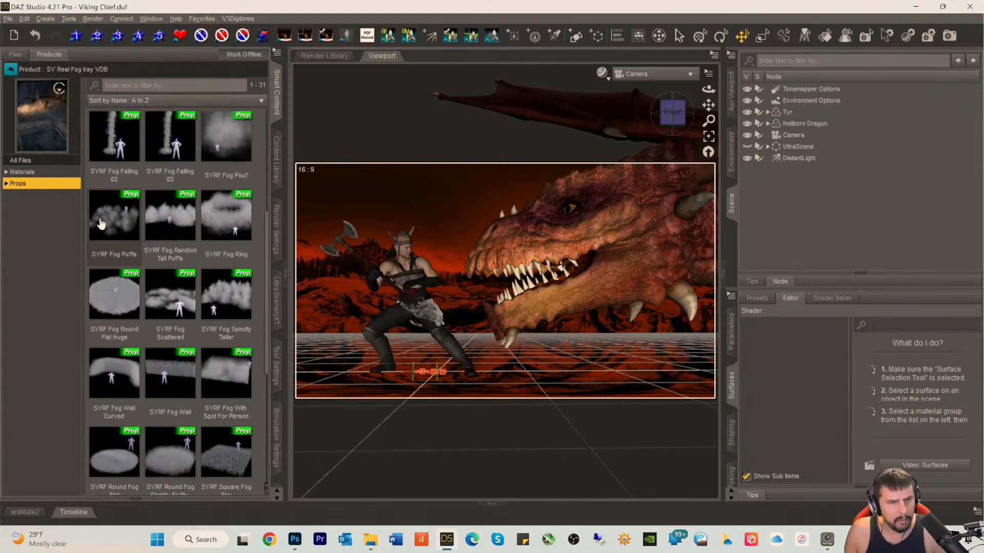
pyautogui.moveTo(101, 225)
pyautogui.scroll(5, 101, 223)
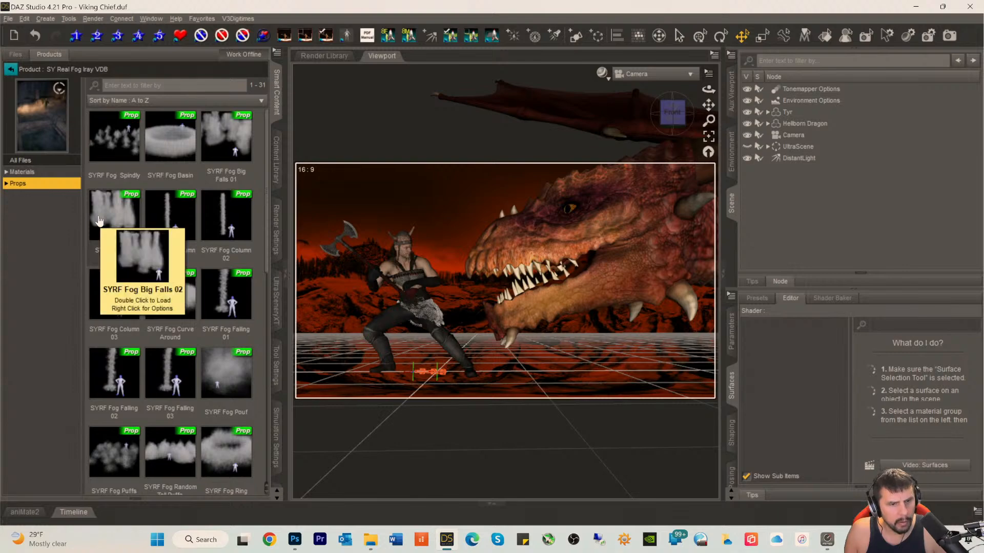
pyautogui.scroll(-10, 102, 226)
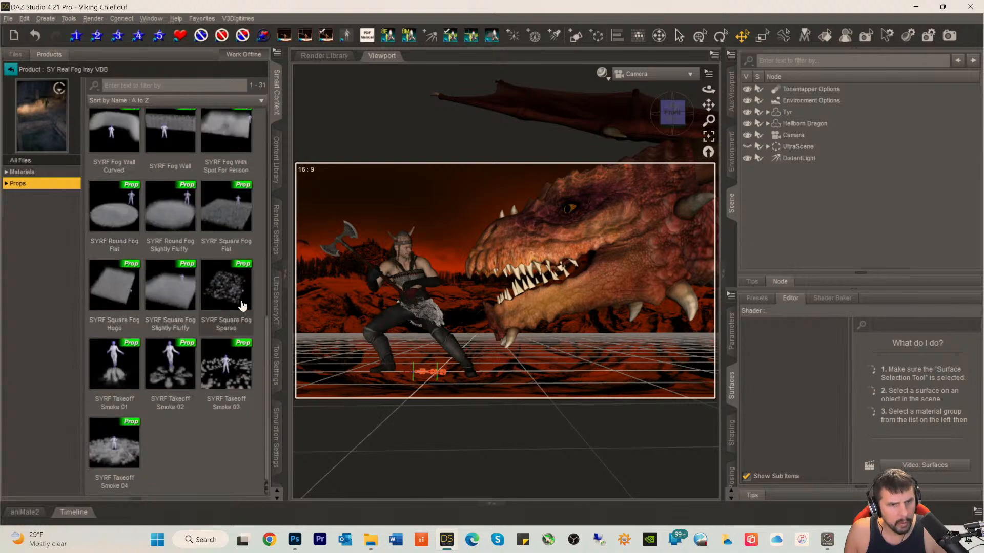
pyautogui.moveTo(231, 301)
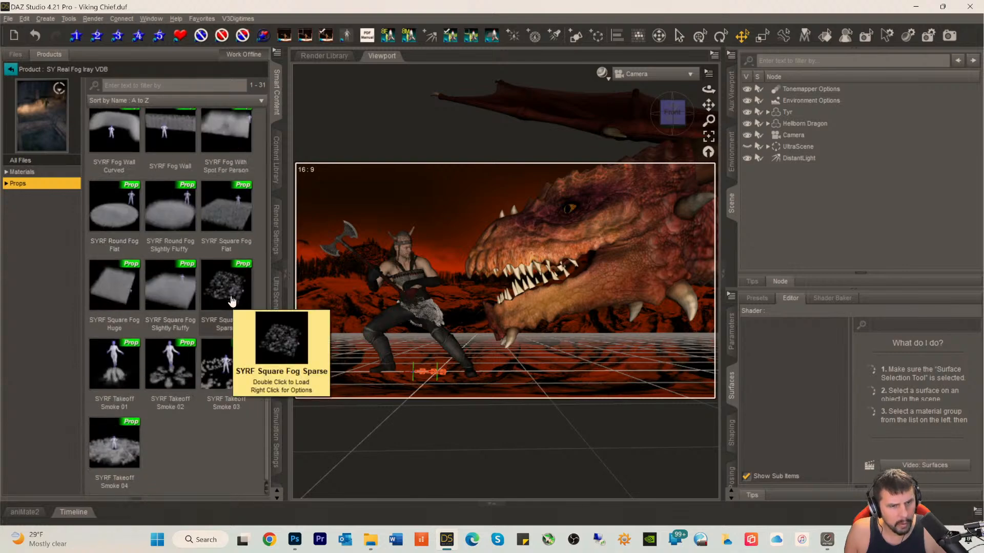
pyautogui.doubleClick(232, 302)
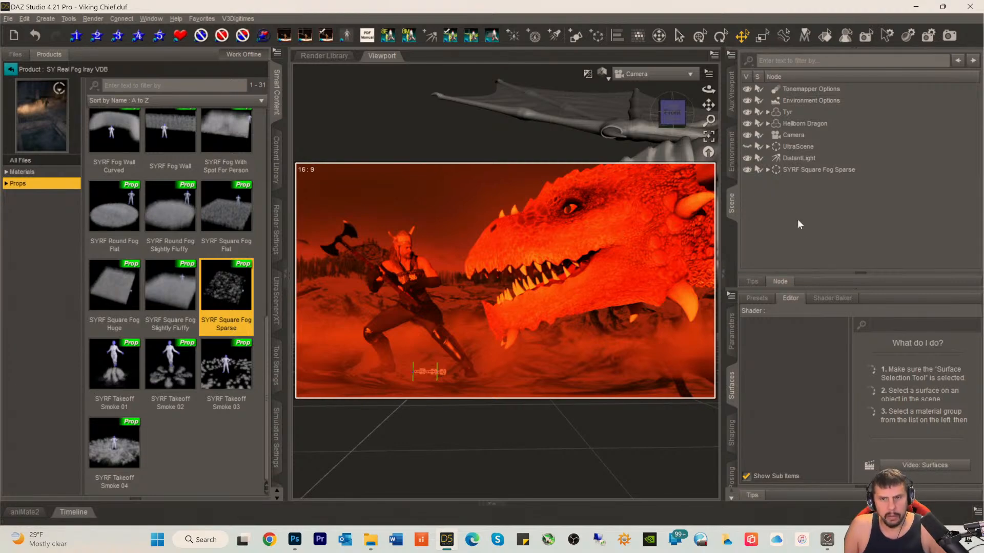
# - Make UltraScene visible again and switch the viewport from the Iray preview to texture-shaded display
pyautogui.click(784, 145)
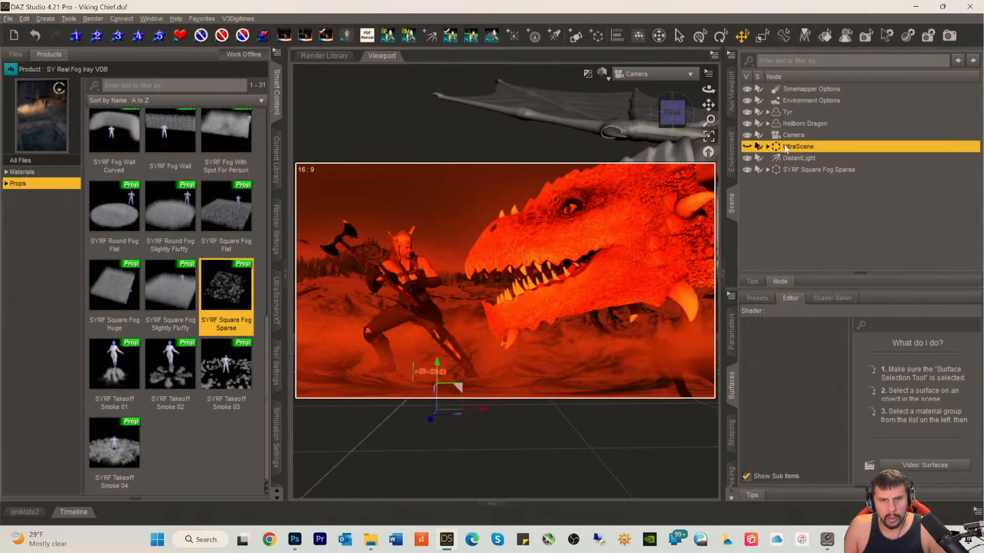
pyautogui.click(748, 147)
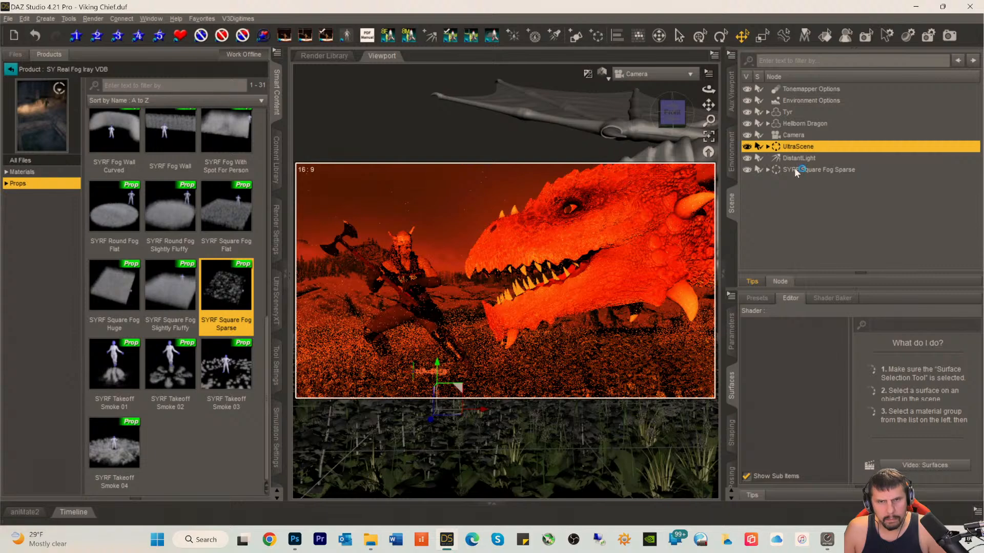
pyautogui.hotkey('ctrl', '9')
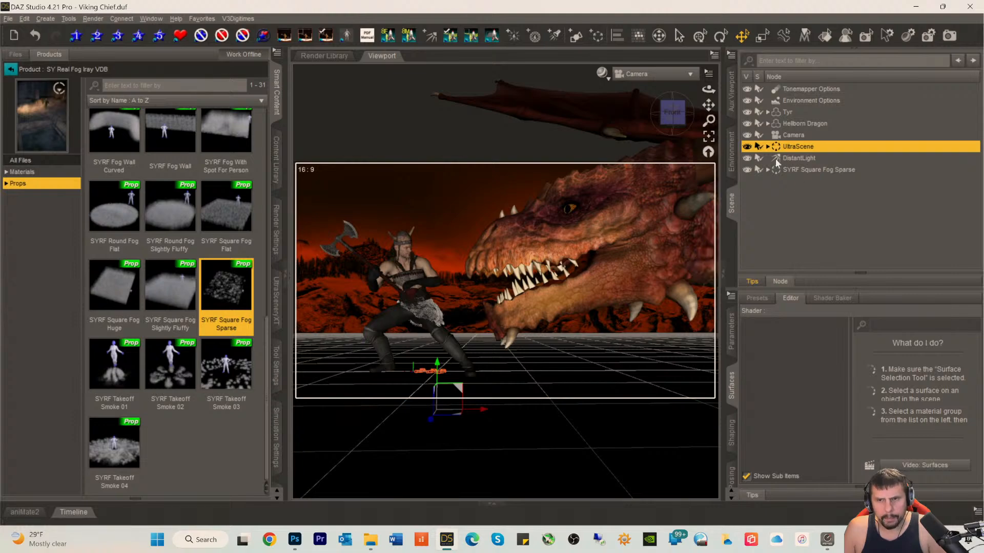
# - Select the Hellborn Dragon and search all products for brightness with context filtering turned off
pyautogui.click(790, 112)
pyautogui.click(791, 124)
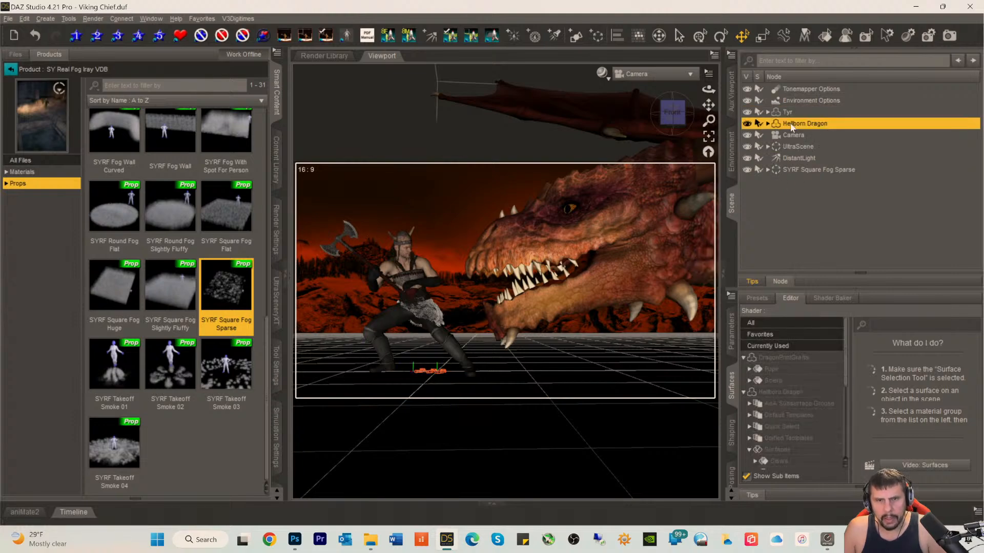
pyautogui.click(10, 69)
pyautogui.moveTo(120, 70); pyautogui.dragTo(59, 58)
pyautogui.write('brig')
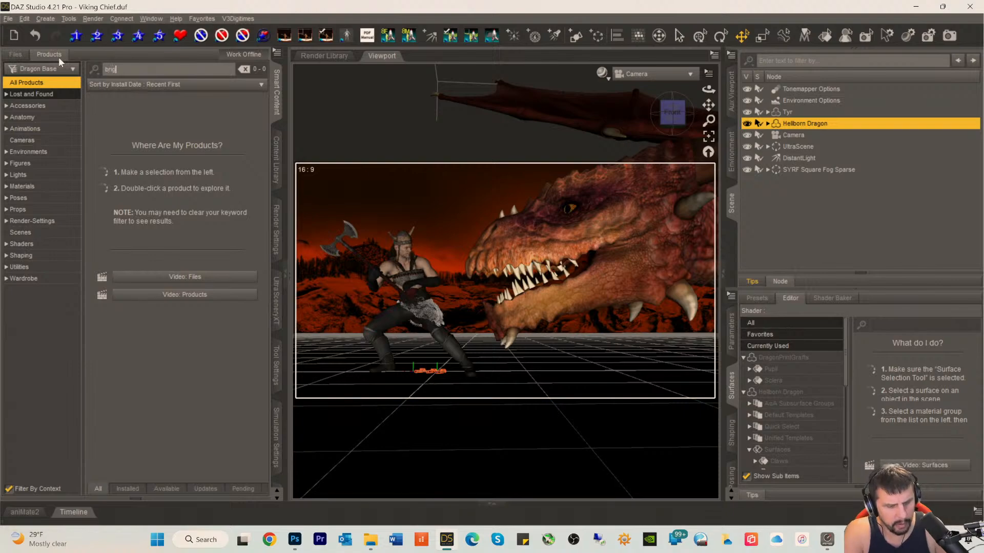
pyautogui.write('htness')
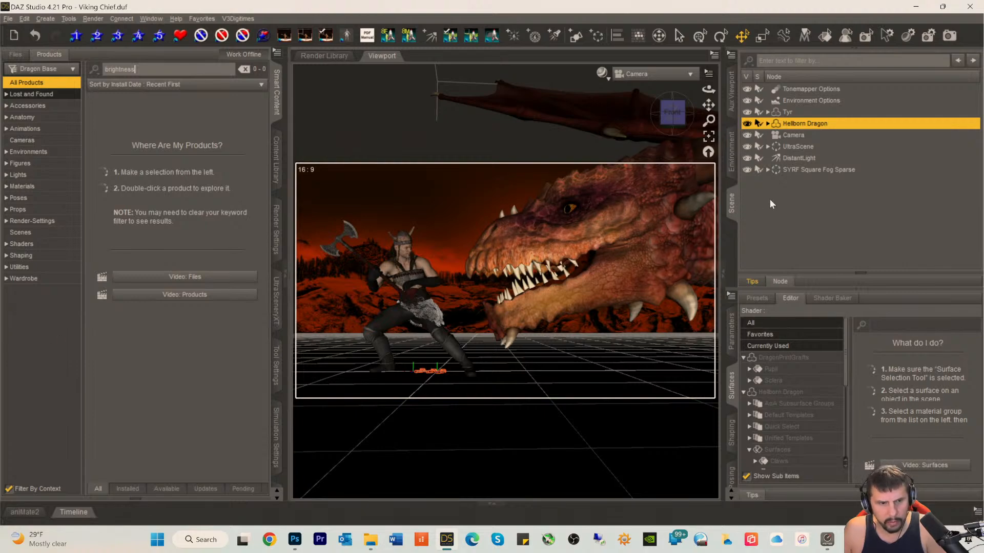
pyautogui.click(9, 489)
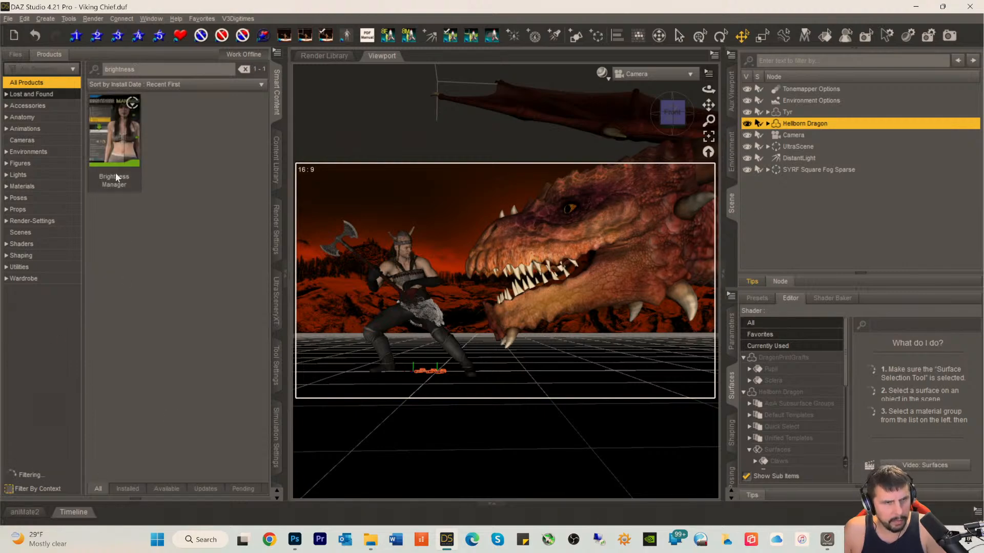
# - Run the Brightness Manager script on the Hellborn Dragon, set the brightness change value to -40, and close its dialog
pyautogui.click(115, 145)
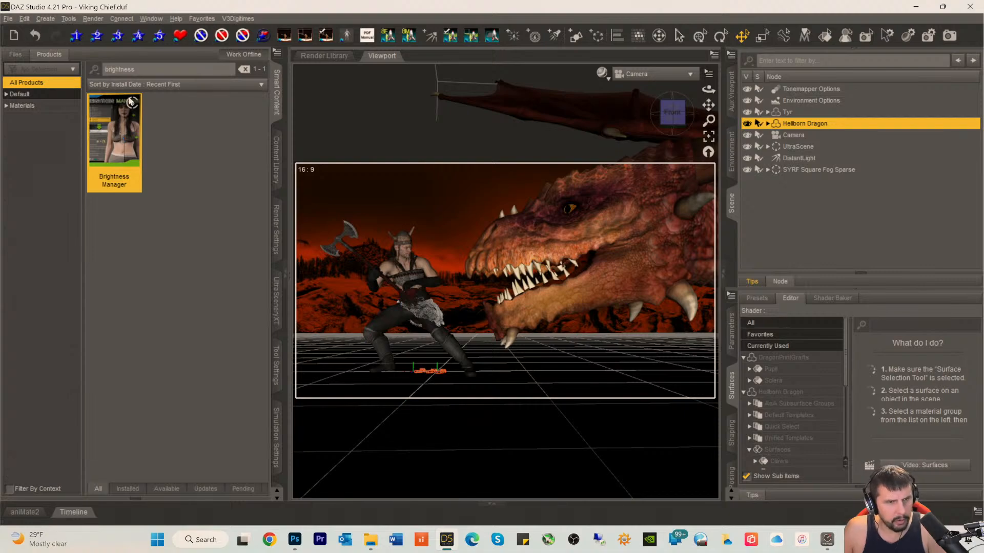
pyautogui.doubleClick(116, 134)
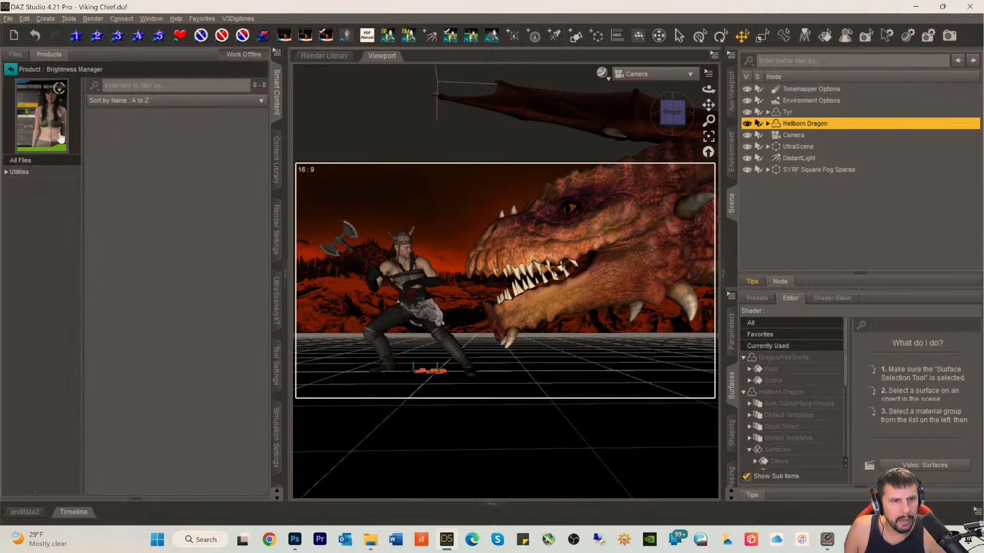
pyautogui.click(19, 172)
pyautogui.doubleClick(102, 138)
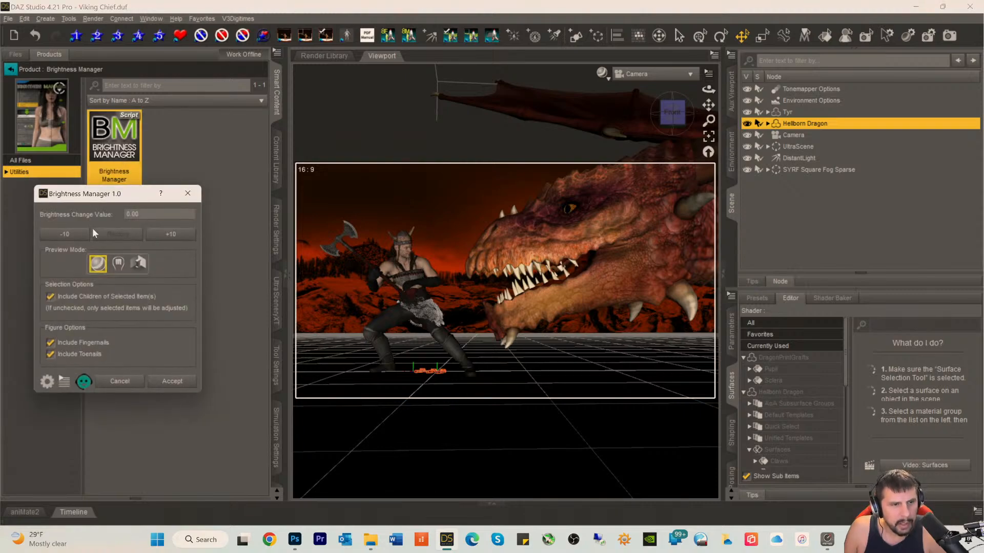
pyautogui.click(59, 236)
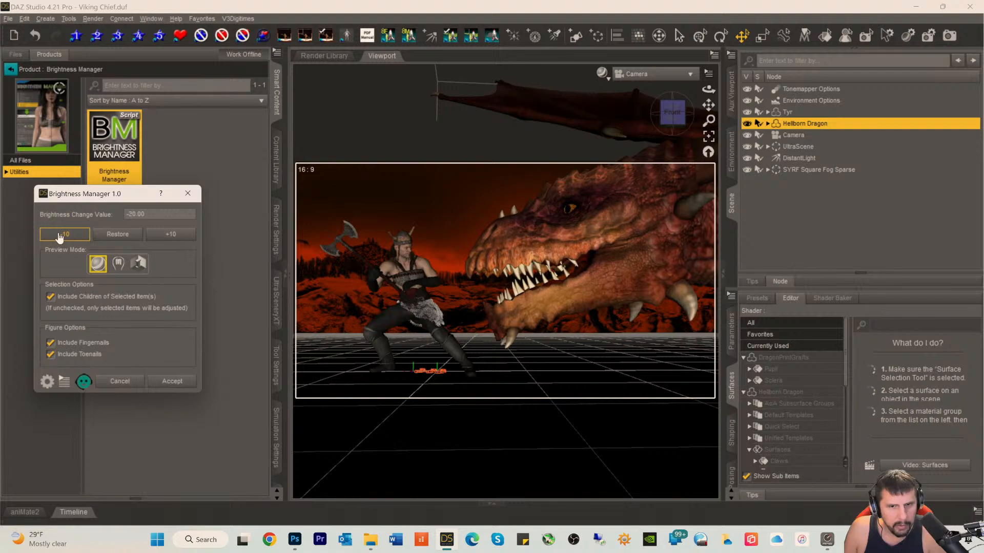
pyautogui.click(59, 235)
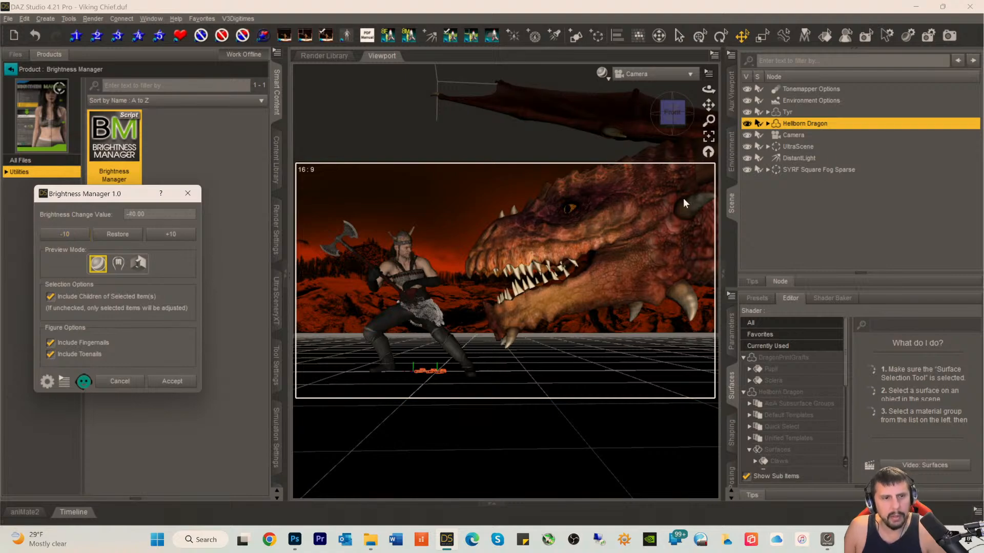
pyautogui.click(188, 194)
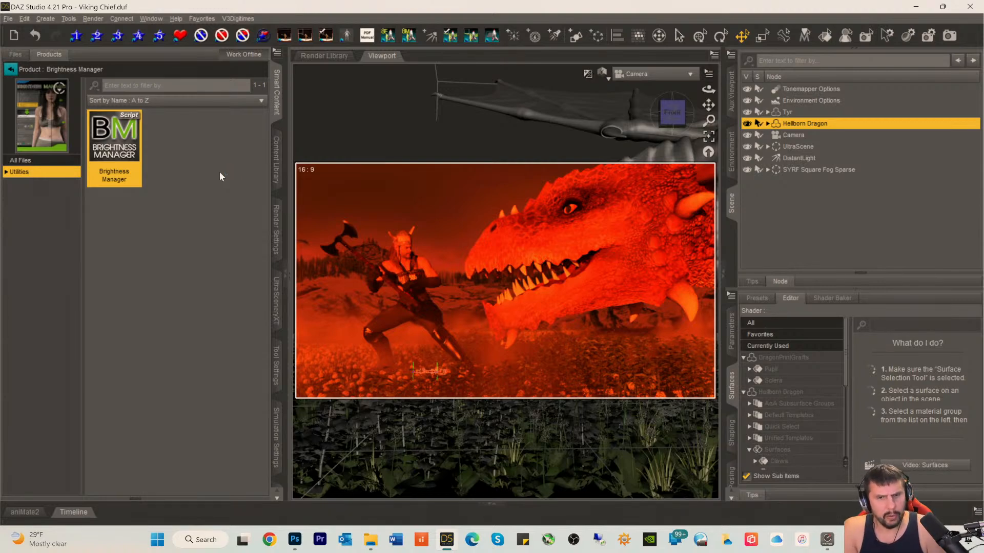
# - Save the Viking Chief scene and start a new render
pyautogui.hotkey('ctrl', 's')
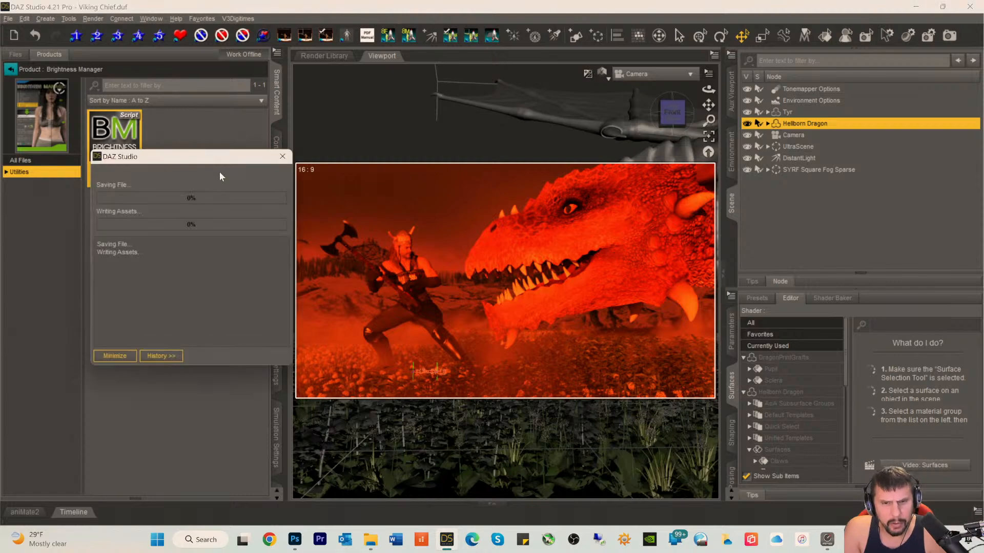
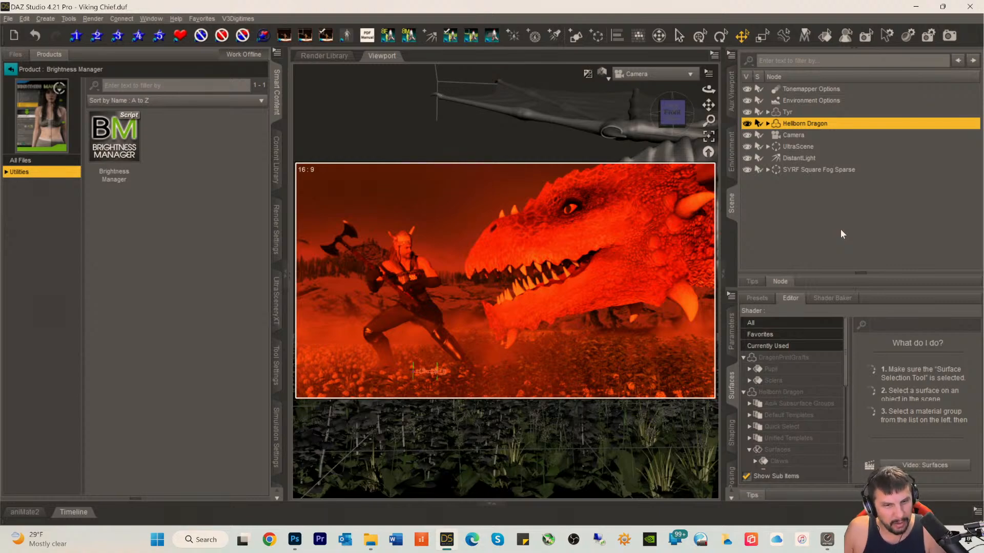
pyautogui.click(946, 41)
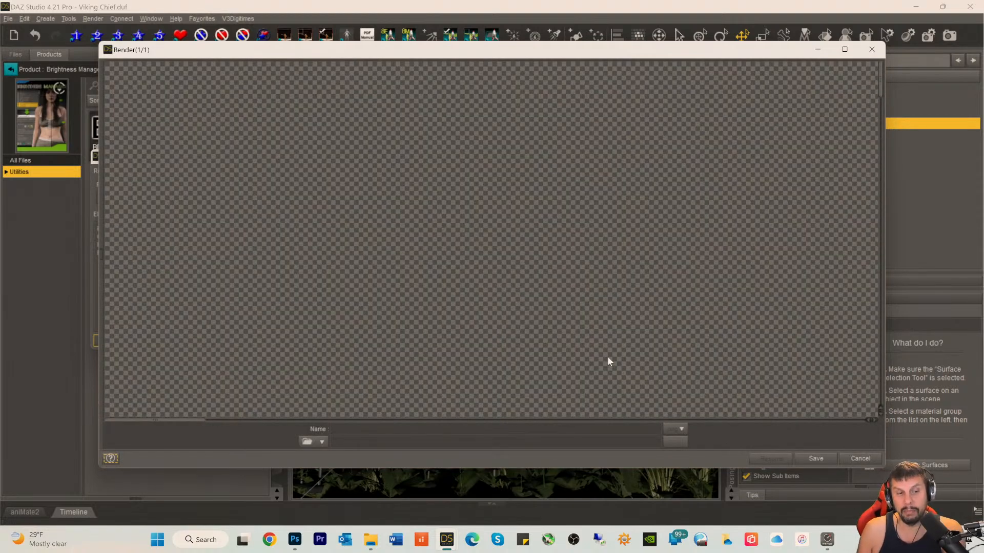
pyautogui.moveTo(160, 424); pyautogui.dragTo(475, 439)
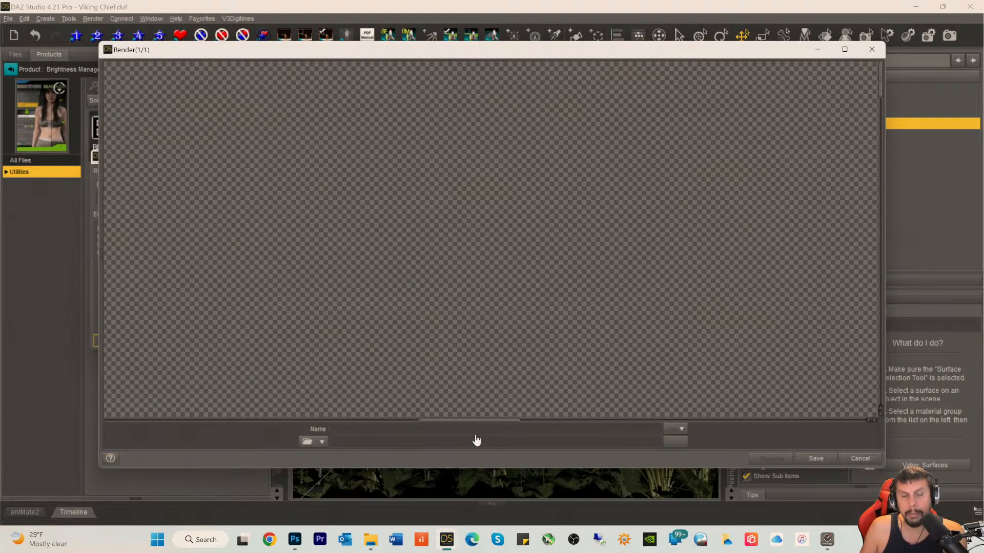
pyautogui.scroll(-5, 443, 310)
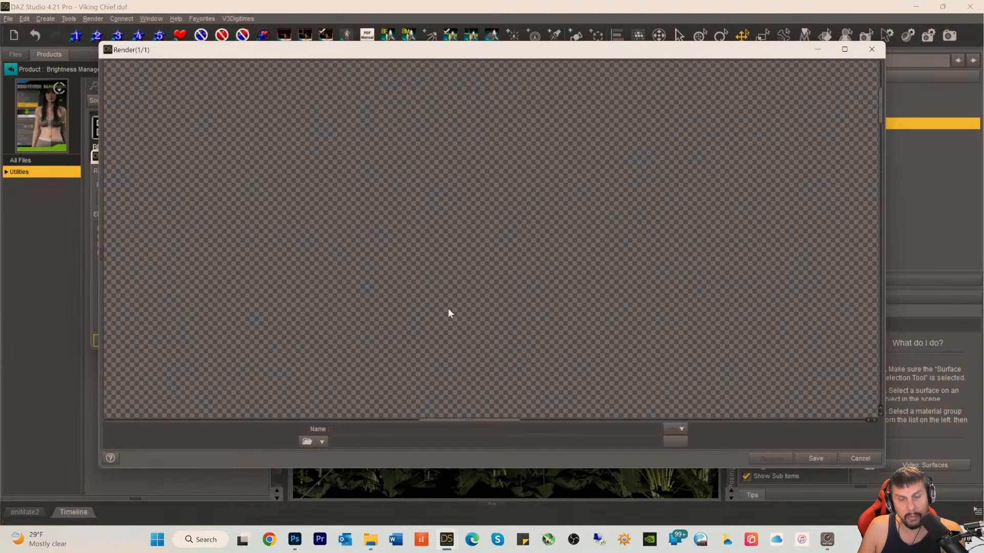
pyautogui.scroll(-5, 445, 311)
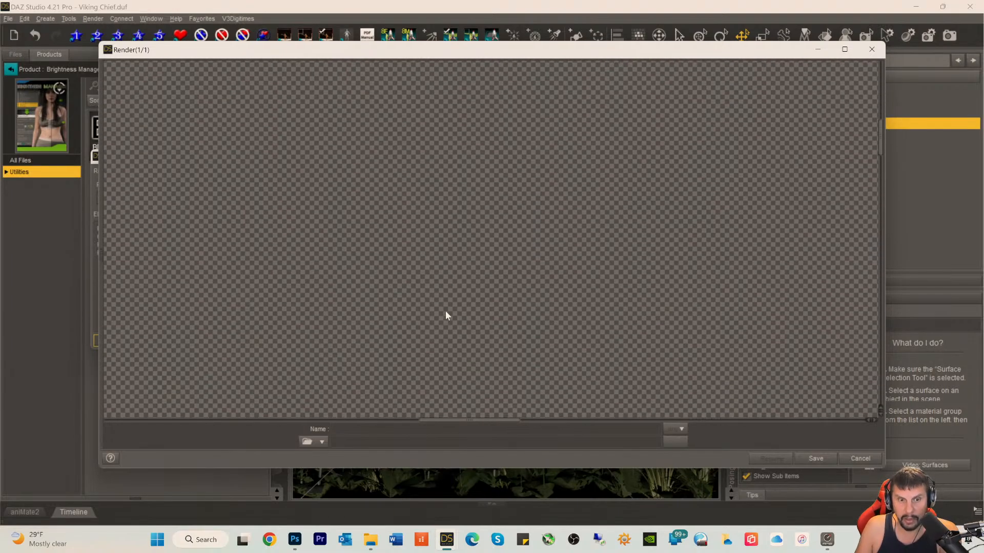
pyautogui.scroll(6, 444, 314)
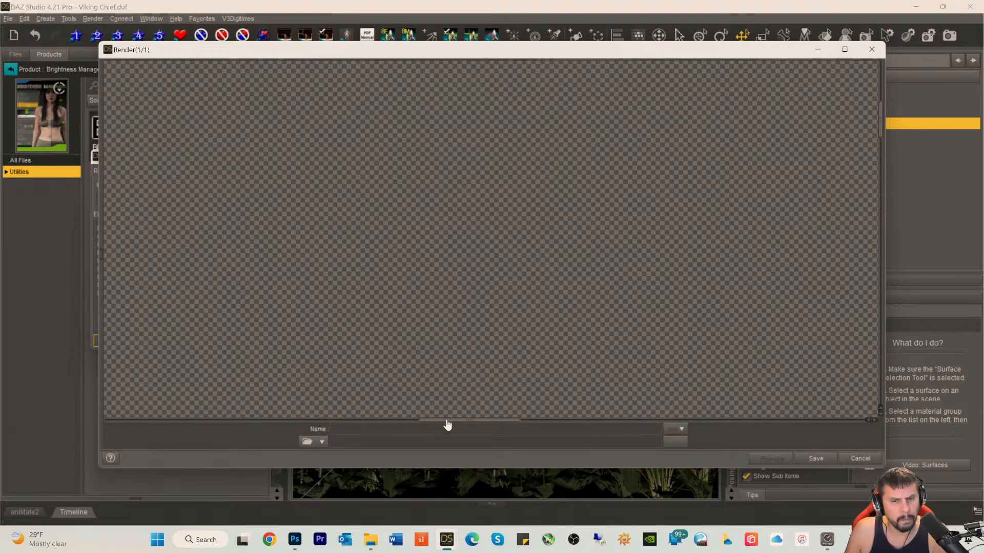
pyautogui.moveTo(447, 421); pyautogui.dragTo(356, 423)
pyautogui.scroll(-4, 451, 306)
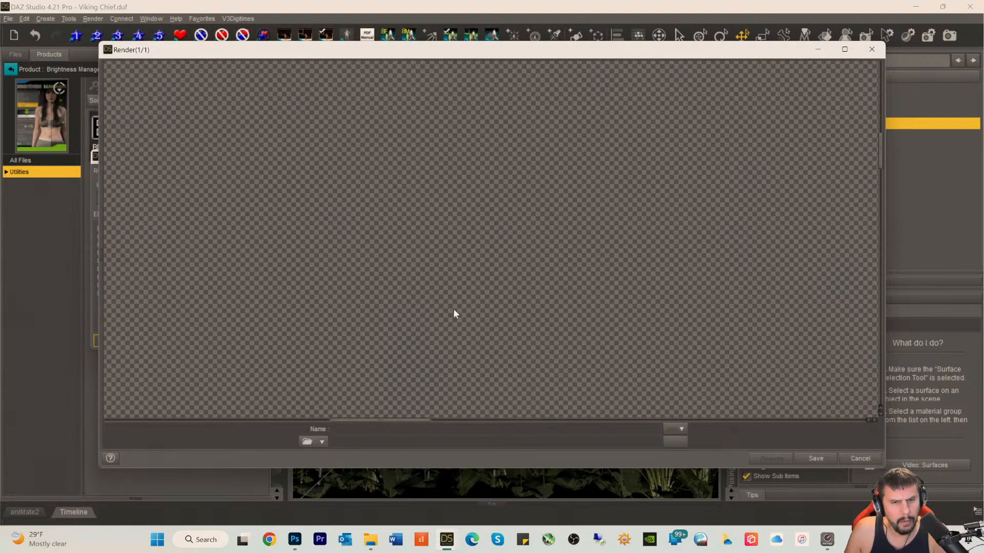
pyautogui.scroll(-1, 455, 311)
pyautogui.scroll(2, 455, 310)
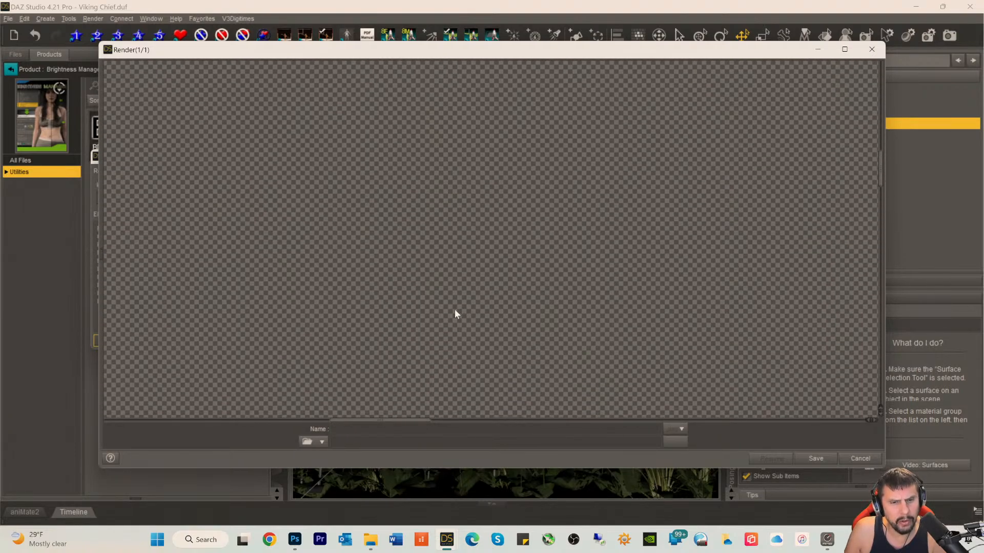
pyautogui.scroll(-1, 455, 312)
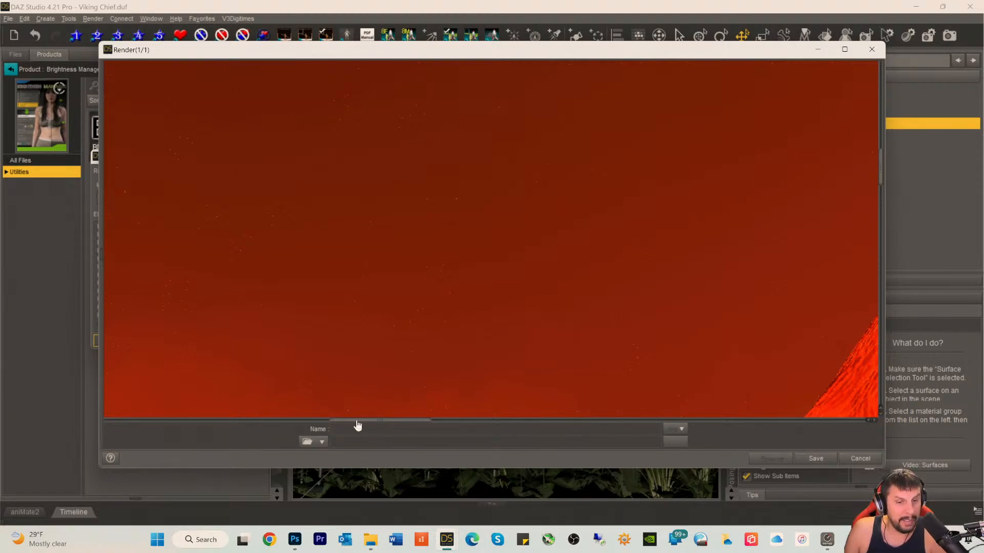
# - Examine the Viking in the running render from his helmet and face down over the armor, hands, sword grip and leg
pyautogui.moveTo(357, 421); pyautogui.dragTo(355, 358)
pyautogui.scroll(-4, 355, 358)
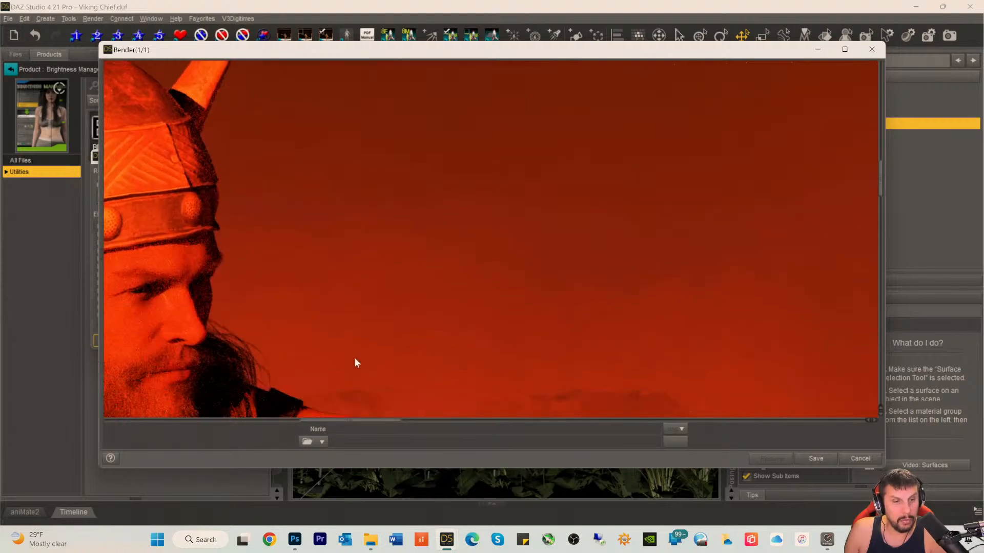
pyautogui.moveTo(336, 422); pyautogui.dragTo(278, 422)
pyautogui.scroll(-4, 287, 362)
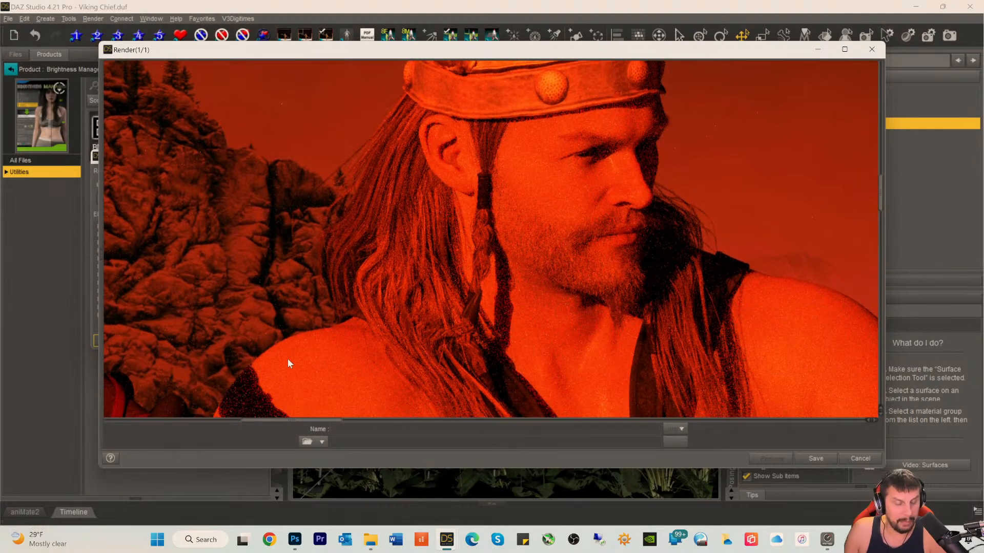
pyautogui.scroll(-5, 349, 314)
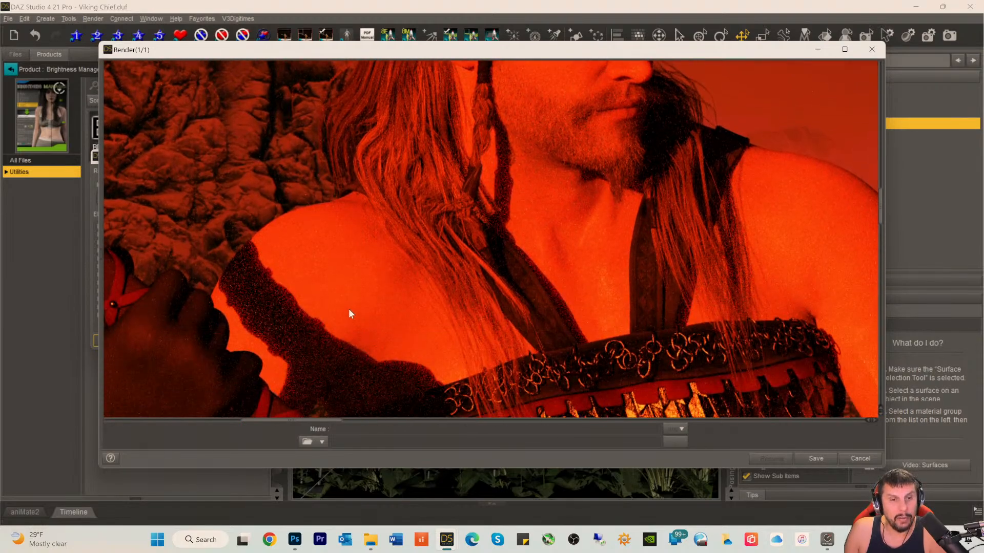
pyautogui.scroll(-4, 349, 313)
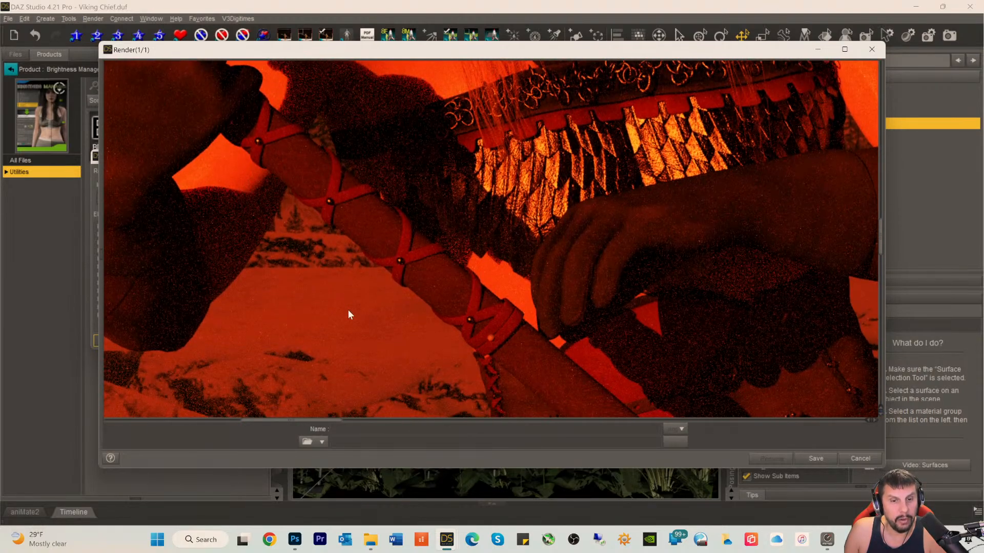
pyautogui.scroll(2, 345, 316)
pyautogui.scroll(-3, 346, 316)
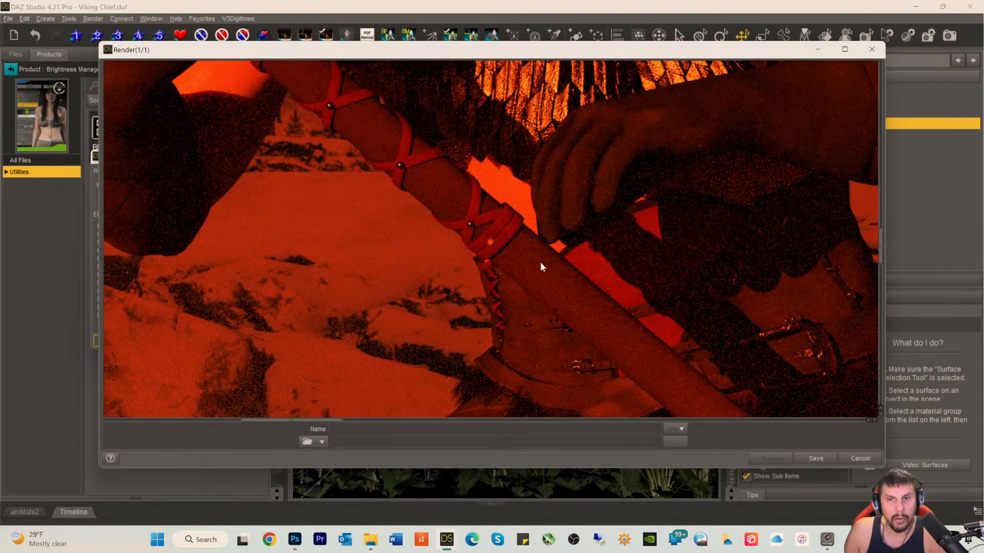
pyautogui.scroll(5, 540, 262)
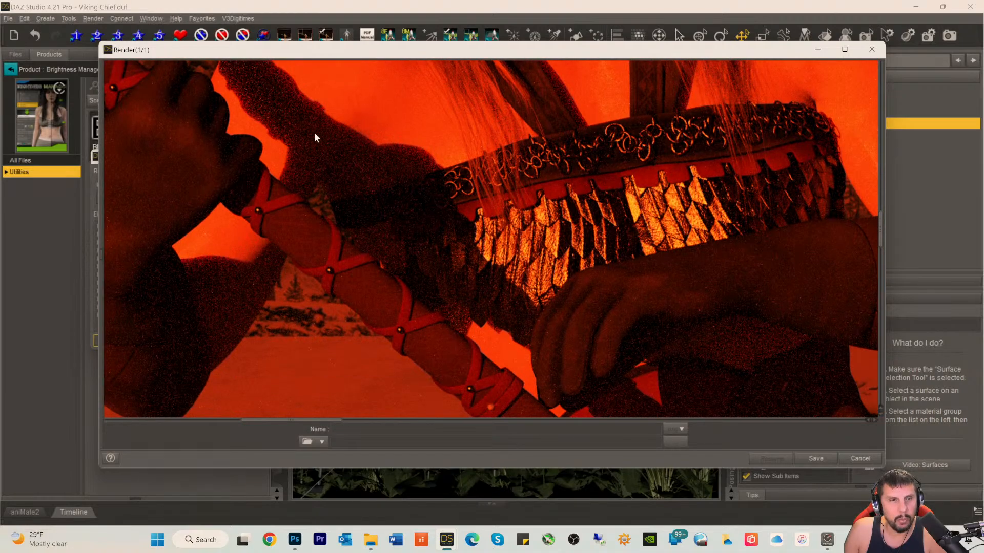
pyautogui.scroll(3, 344, 178)
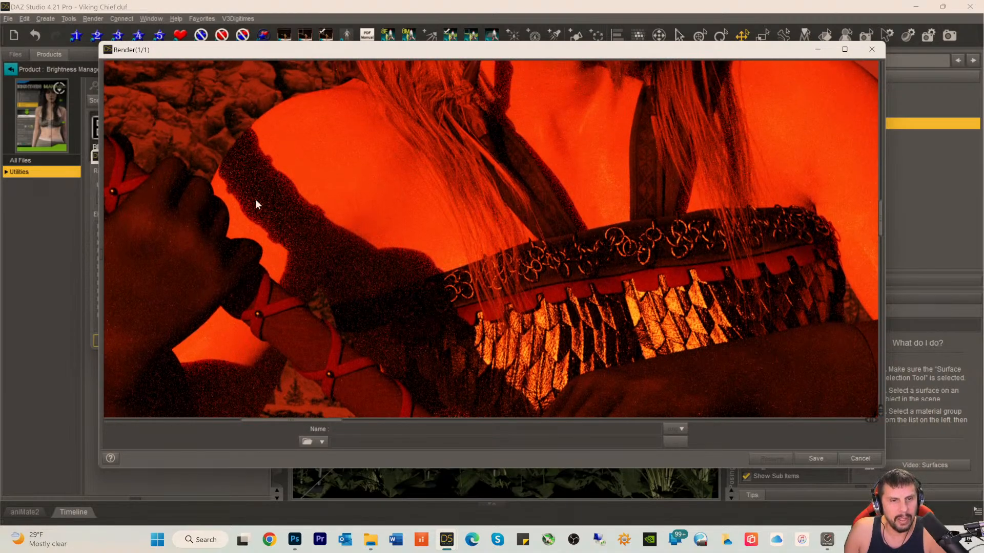
pyautogui.scroll(-2, 315, 262)
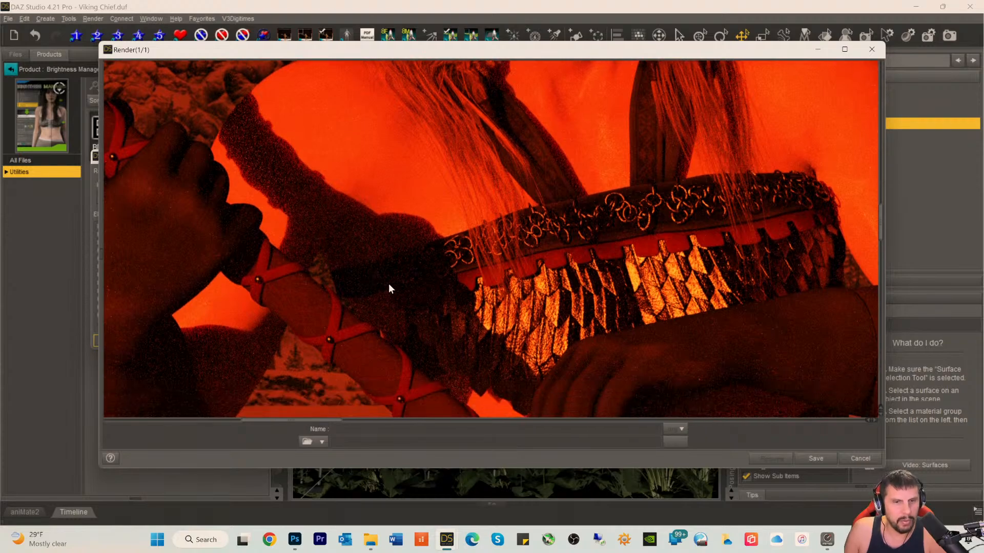
pyautogui.scroll(-7, 333, 301)
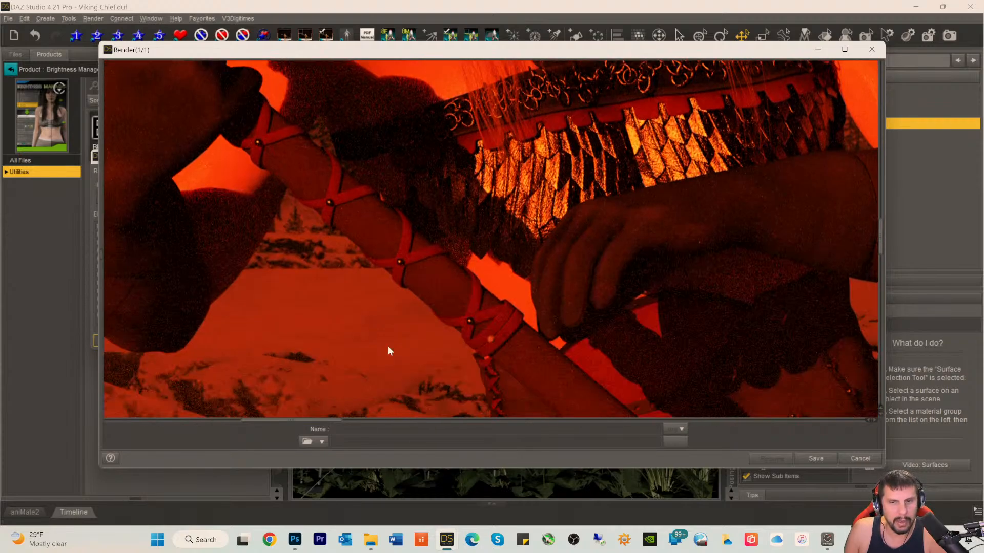
pyautogui.scroll(-2, 278, 334)
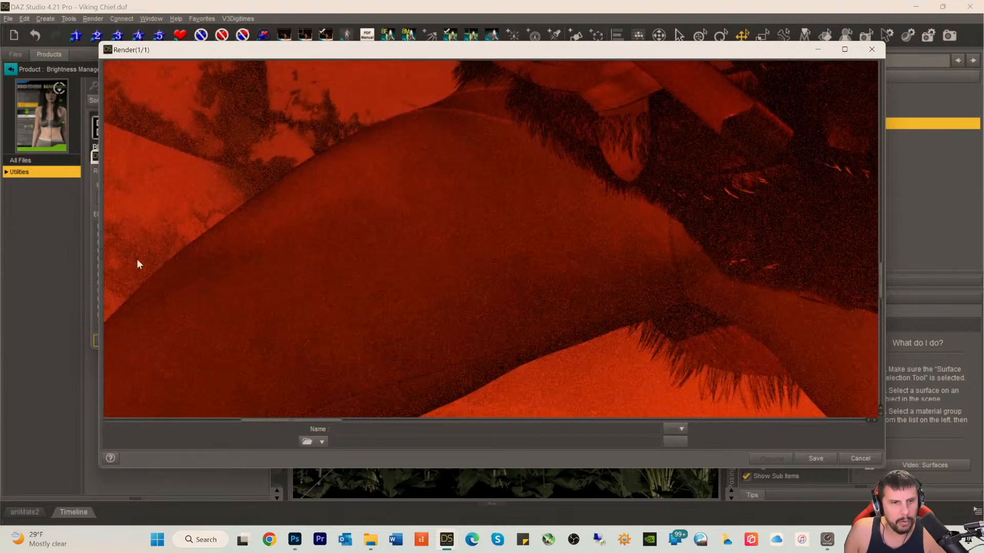
pyautogui.scroll(5, 871, 115)
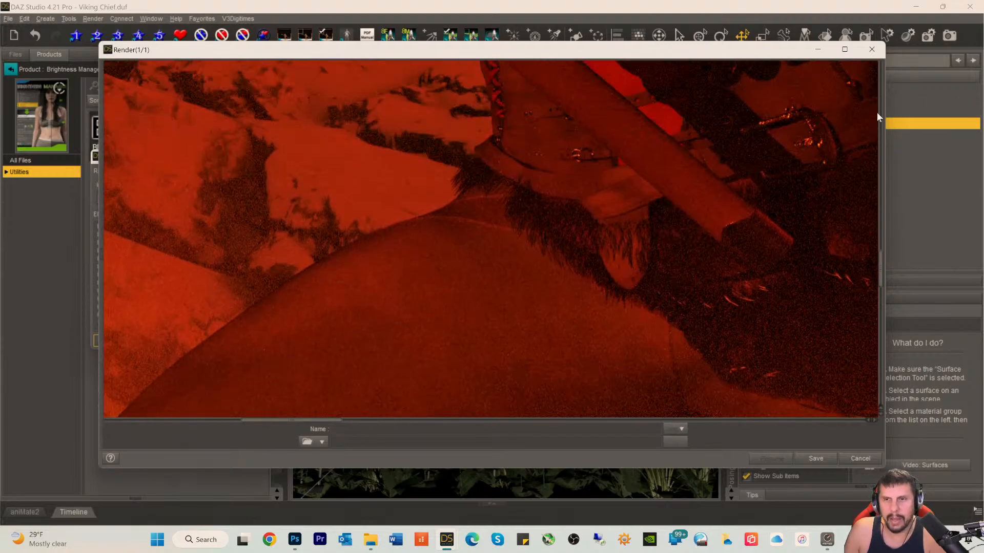
# - Inspect the fog, mountains and ground plants beside the dragon's jaw in the running render
pyautogui.moveTo(302, 421); pyautogui.dragTo(446, 435)
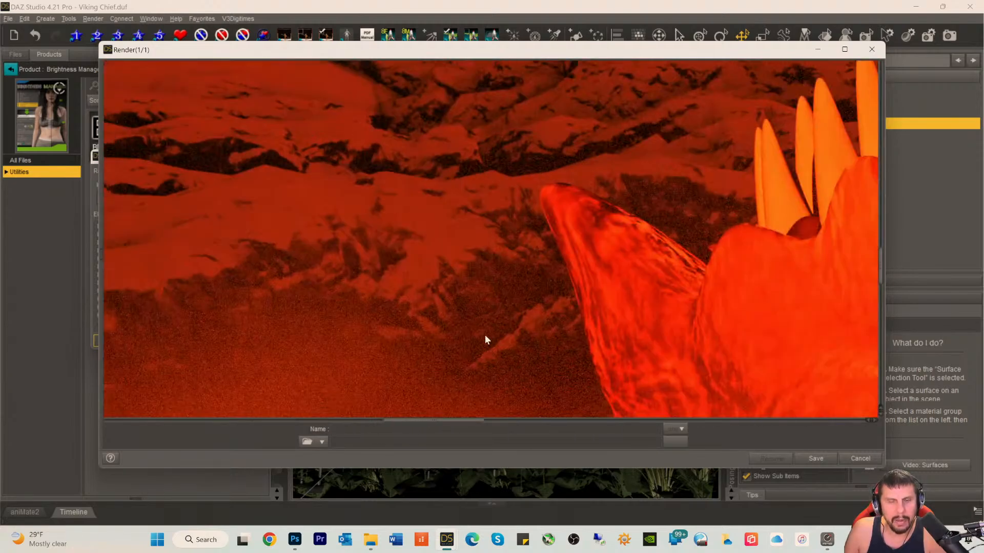
pyautogui.scroll(-3, 468, 343)
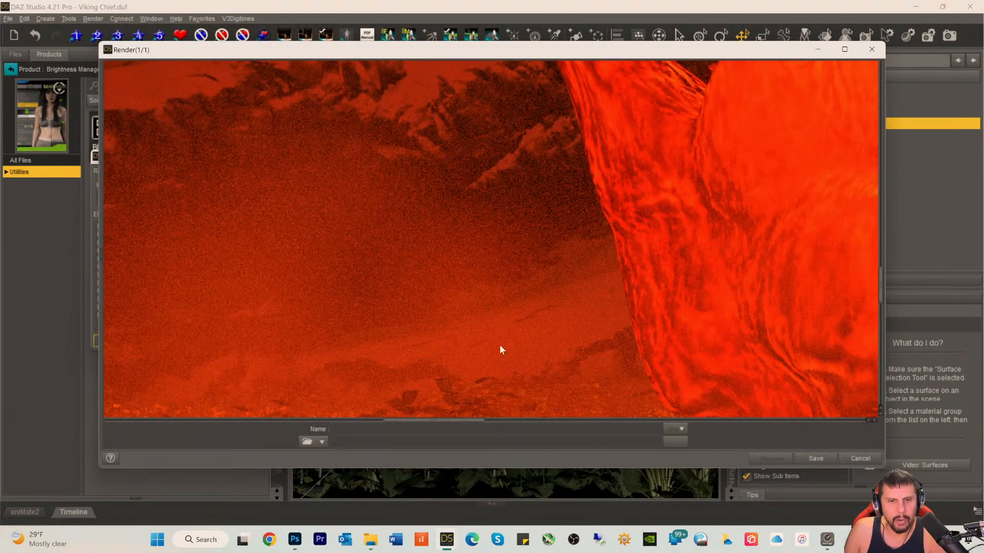
pyautogui.scroll(-10, 505, 330)
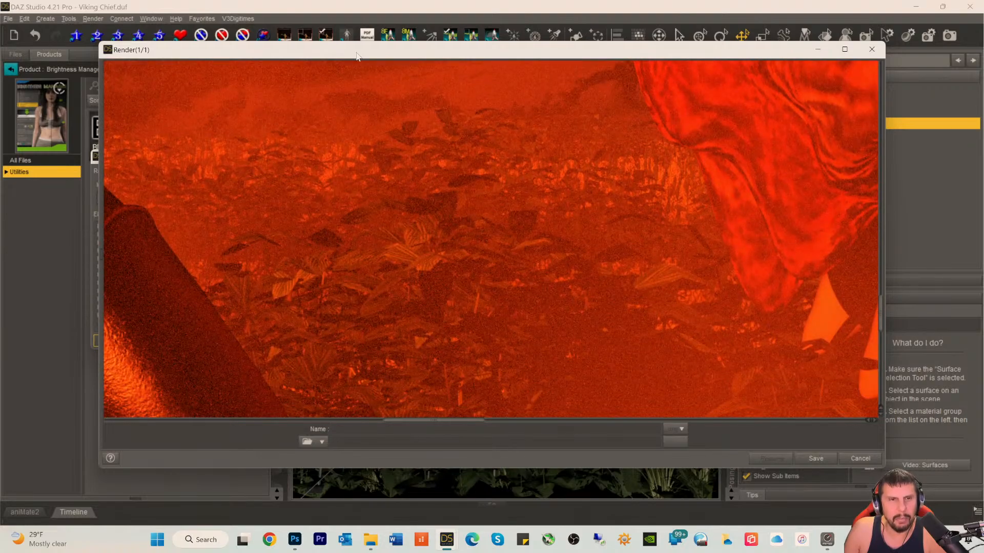
pyautogui.scroll(7, 436, 118)
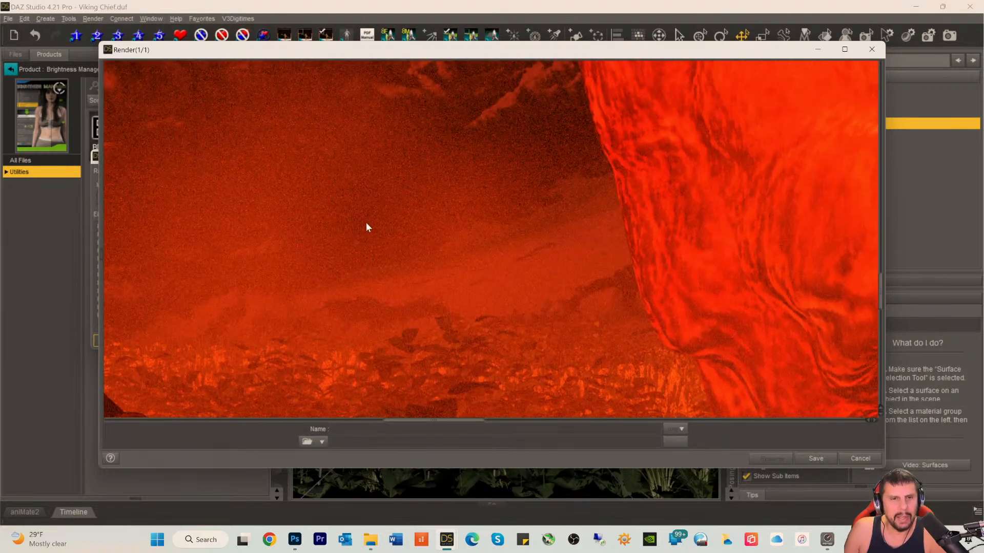
pyautogui.scroll(3, 325, 243)
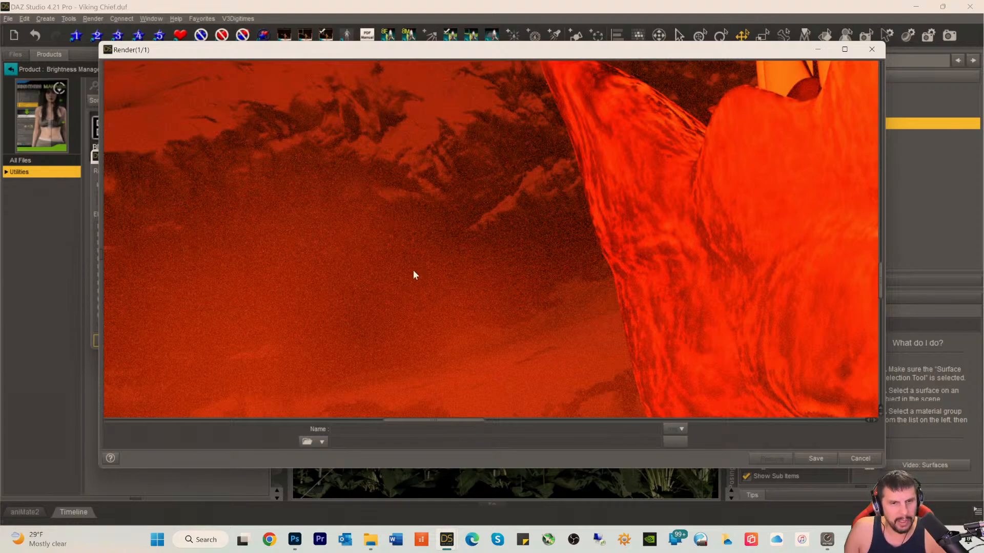
pyautogui.scroll(7, 486, 282)
pyautogui.scroll(-5, 534, 299)
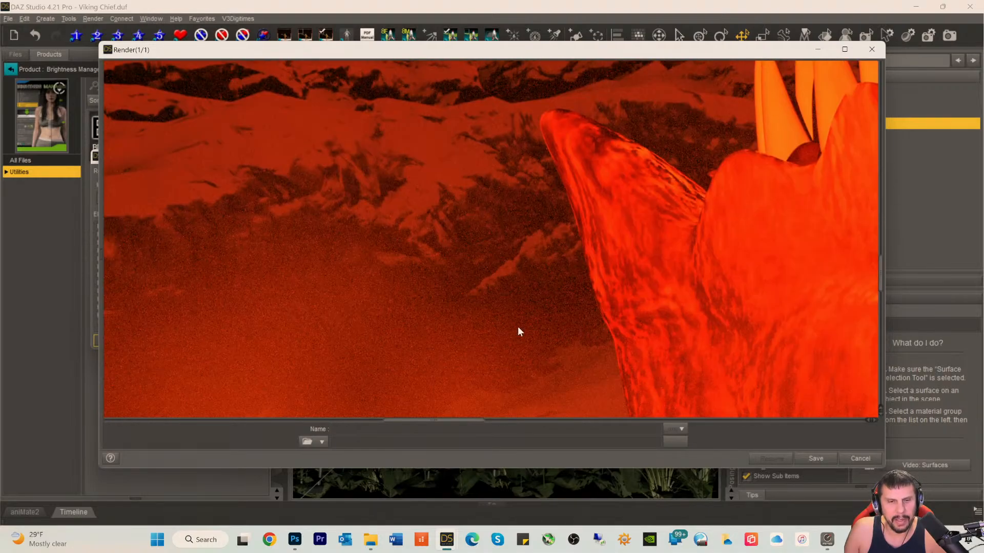
pyautogui.scroll(-5, 518, 331)
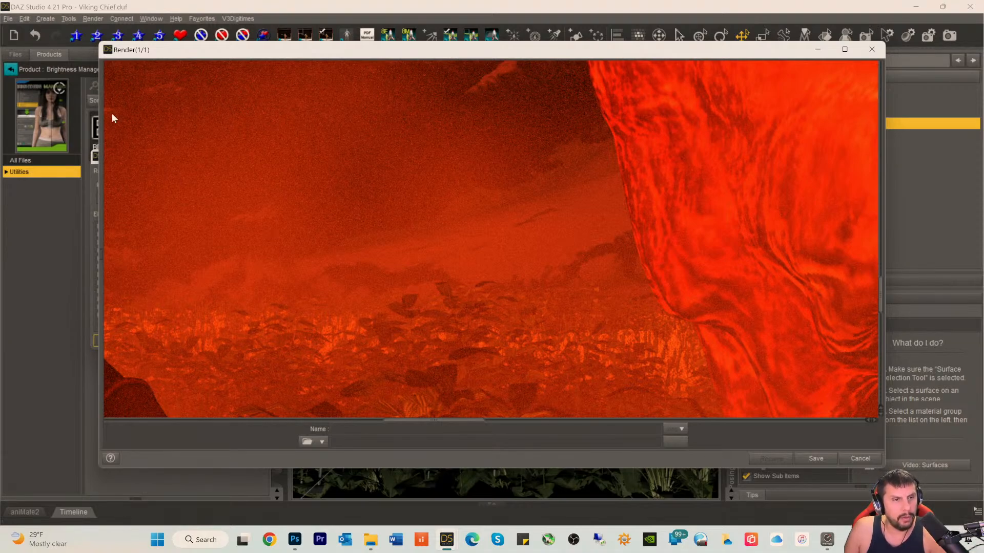
# - Move the render window off the progress dialog and compare the fog over the rocky background behind the Viking with the area beside the dragon
pyautogui.moveTo(169, 57); pyautogui.dragTo(226, 87)
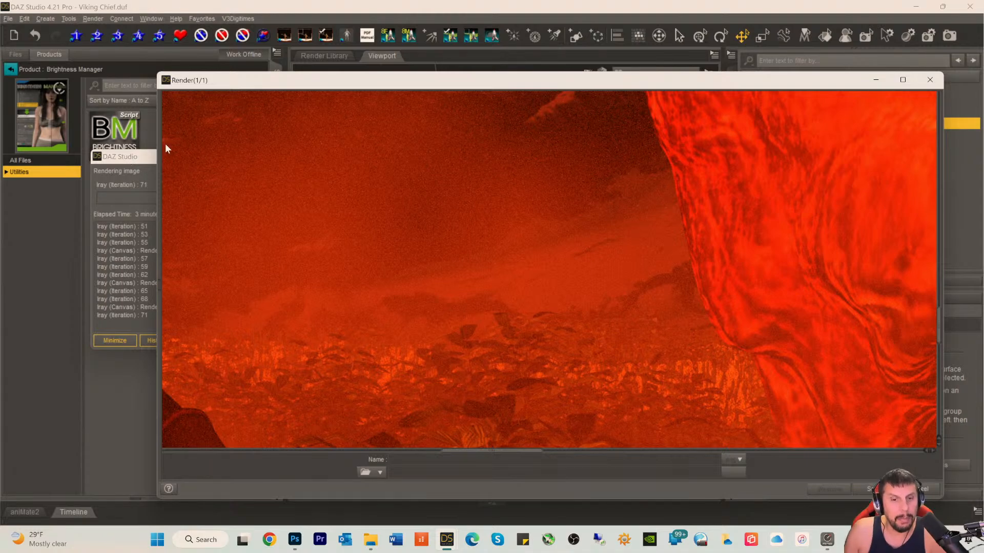
pyautogui.moveTo(485, 453); pyautogui.dragTo(235, 443)
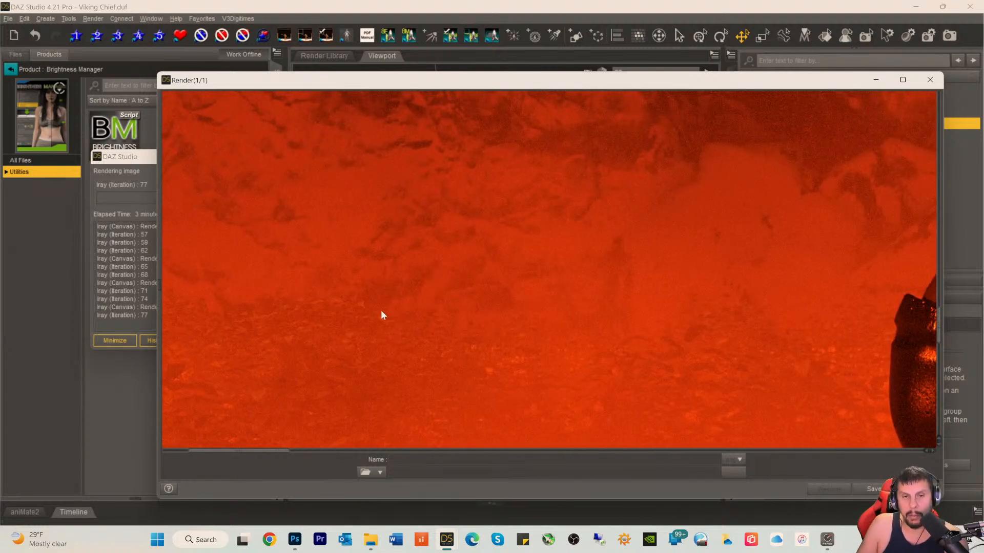
pyautogui.scroll(2, 388, 308)
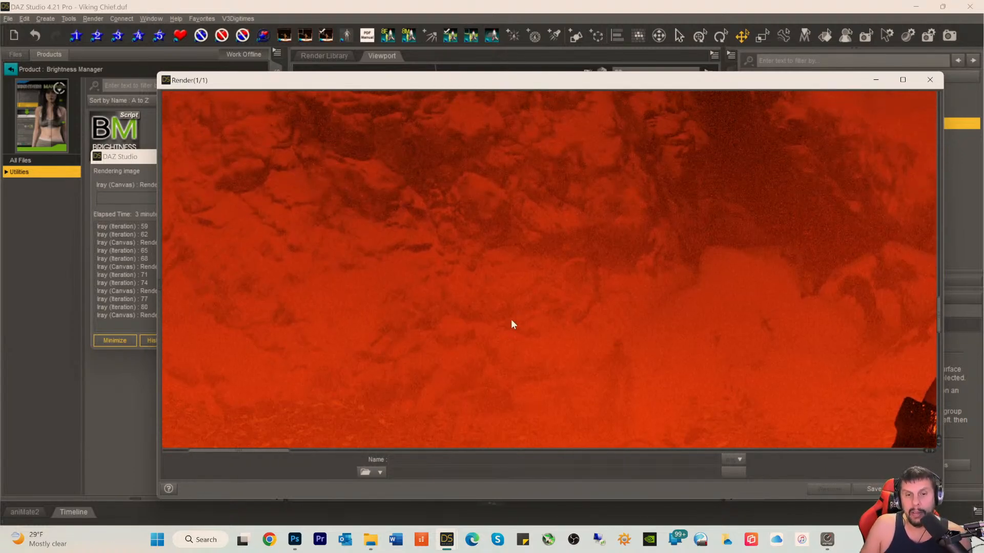
pyautogui.scroll(3, 502, 326)
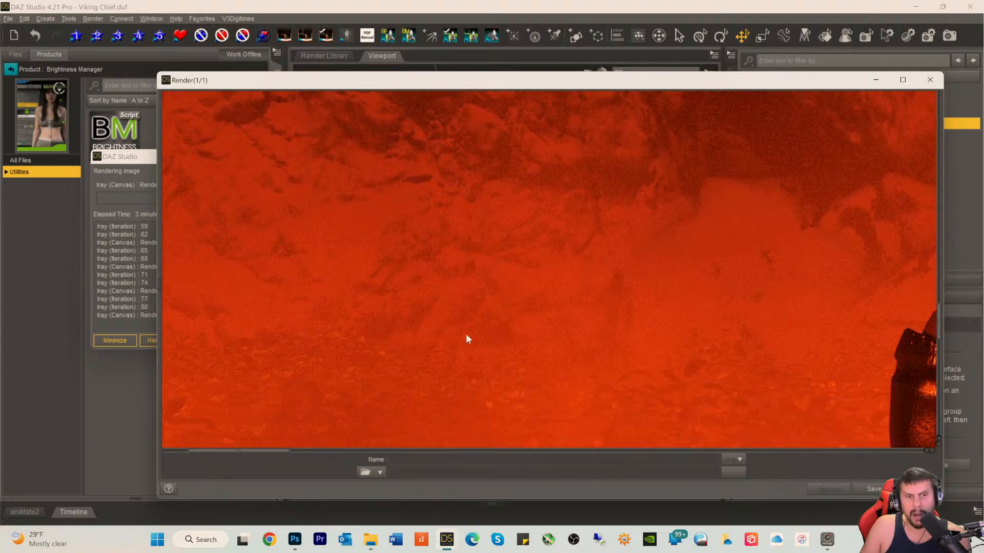
pyautogui.scroll(-3, 440, 341)
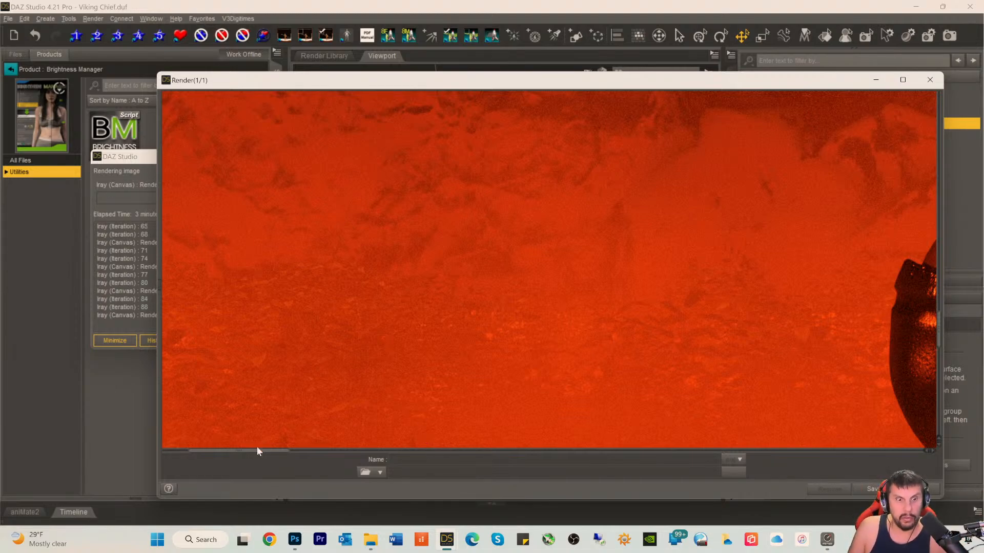
pyautogui.moveTo(255, 450)
pyautogui.mouseDown()
pyautogui.moveTo(306, 451)
pyautogui.moveTo(273, 451)
pyautogui.mouseUp()
pyautogui.scroll(5, 275, 313)
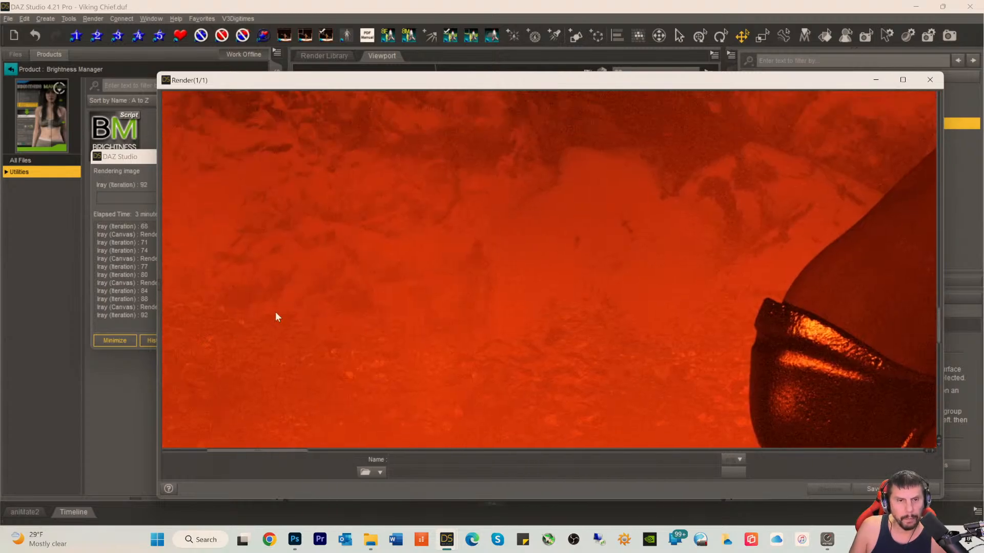
pyautogui.scroll(-4, 419, 318)
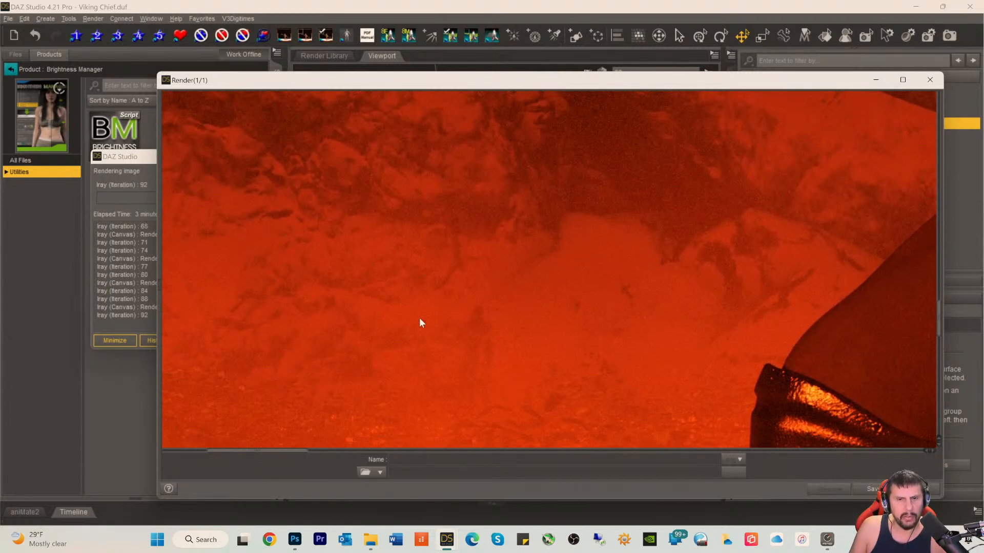
pyautogui.scroll(3, 419, 317)
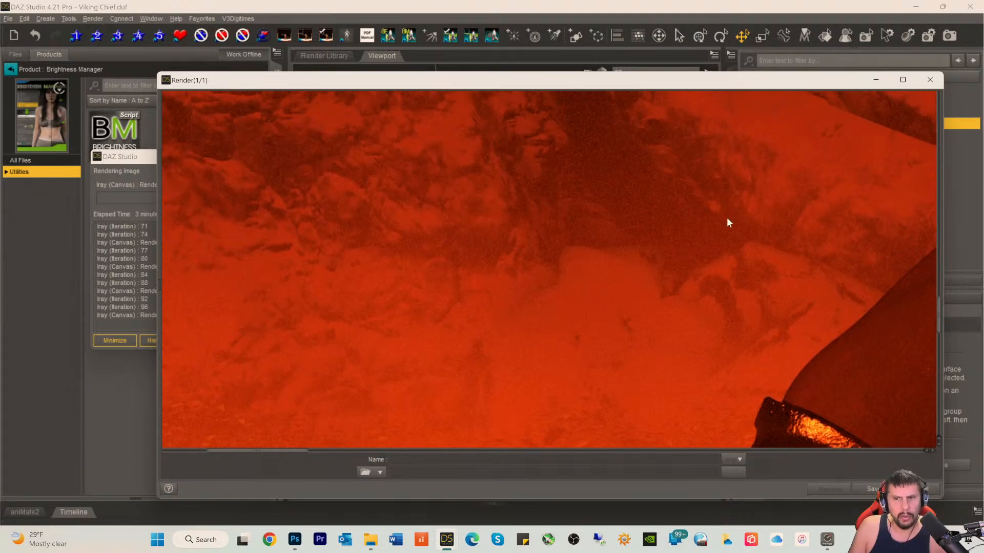
pyautogui.scroll(5, 667, 221)
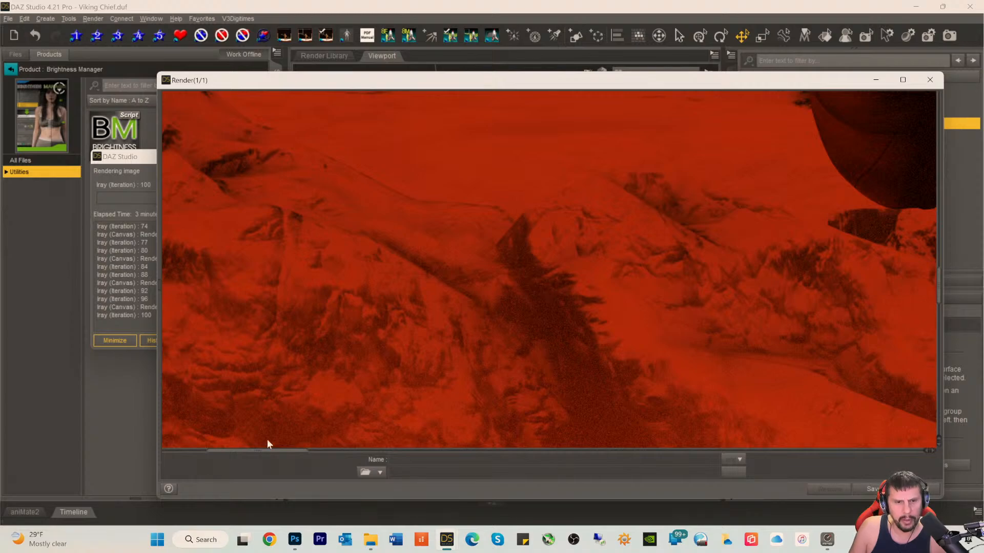
pyautogui.moveTo(248, 450); pyautogui.dragTo(483, 461)
pyautogui.scroll(-8, 425, 338)
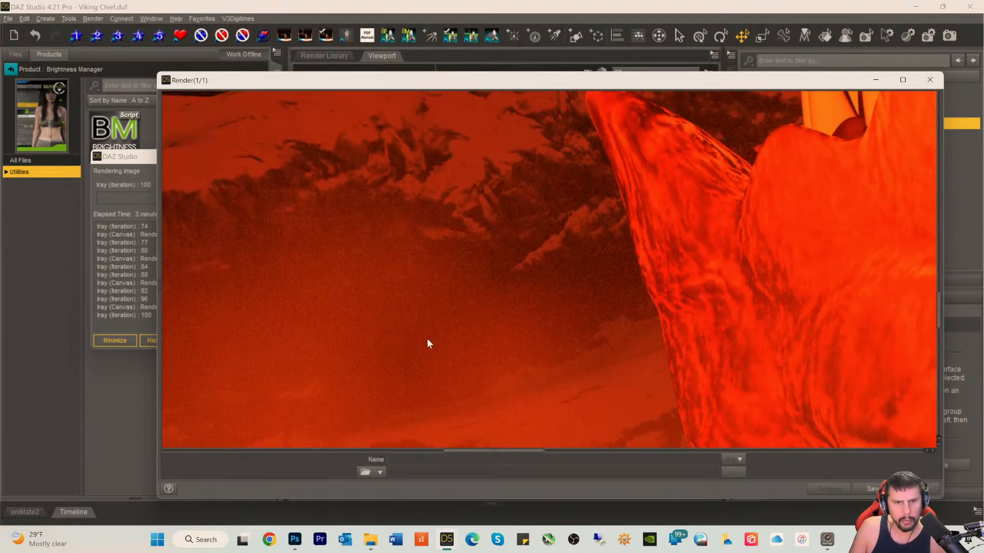
# - Examine the fog, rocky background and ground plants between the Viking and the dragon's jaw in the running render
pyautogui.scroll(-5, 427, 339)
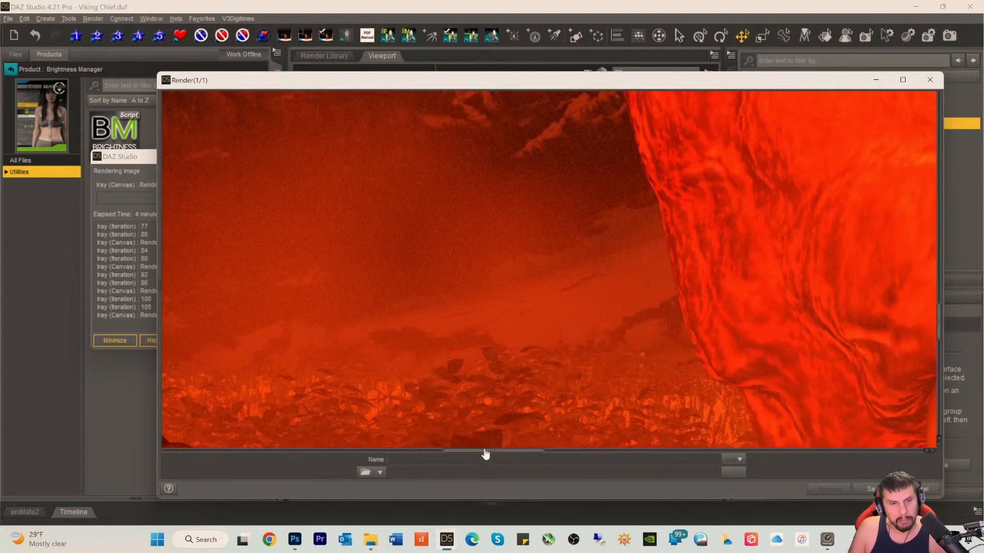
pyautogui.moveTo(484, 455); pyautogui.dragTo(460, 454)
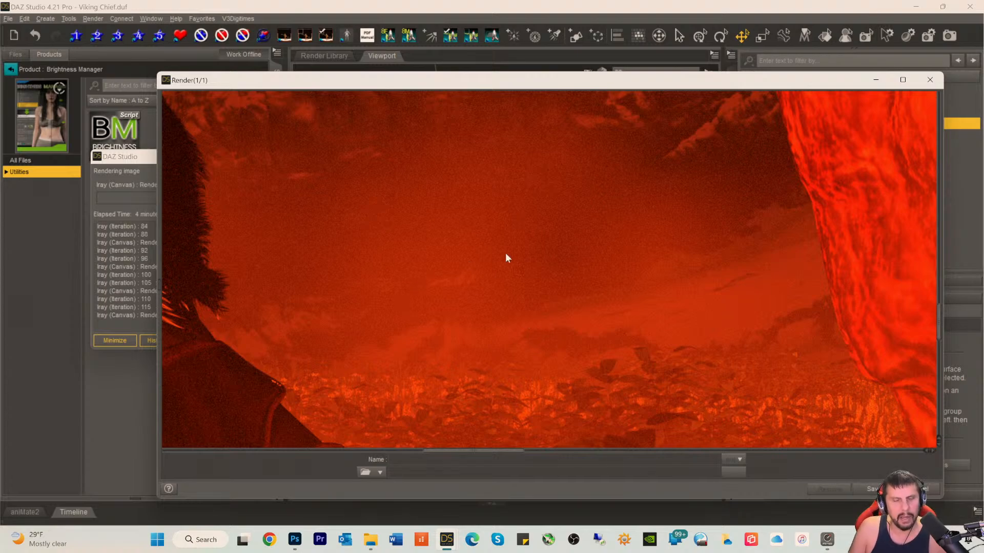
pyautogui.scroll(5, 555, 334)
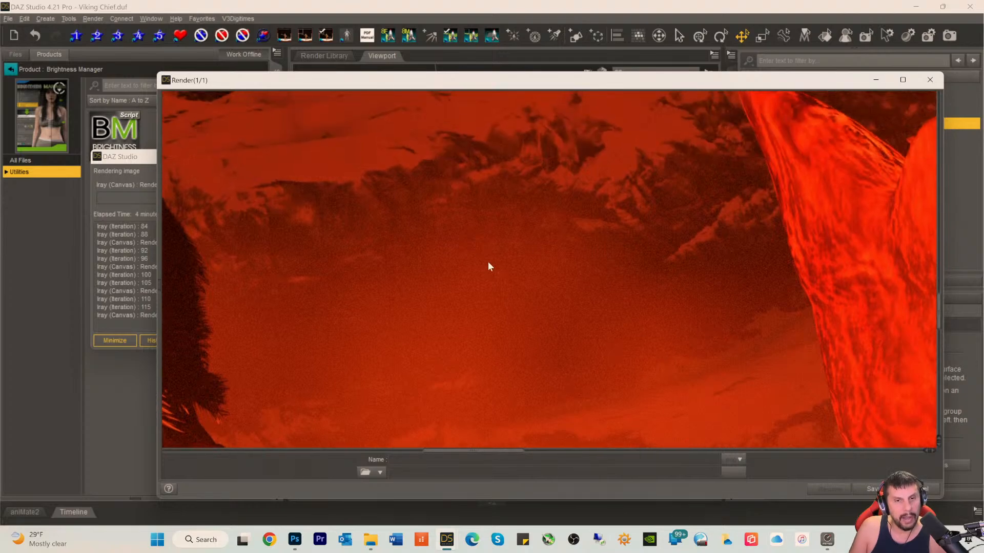
pyautogui.scroll(-5, 594, 290)
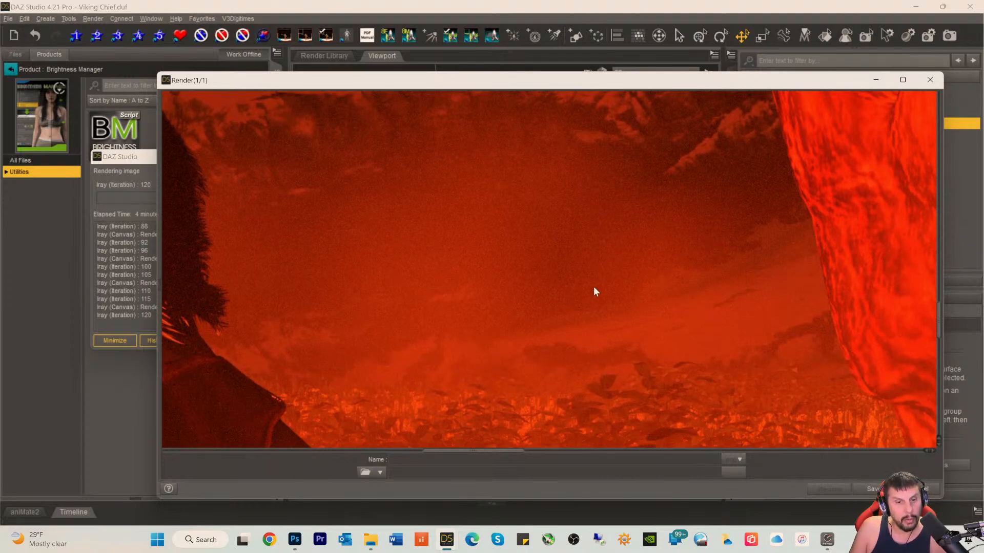
pyautogui.scroll(-3, 559, 323)
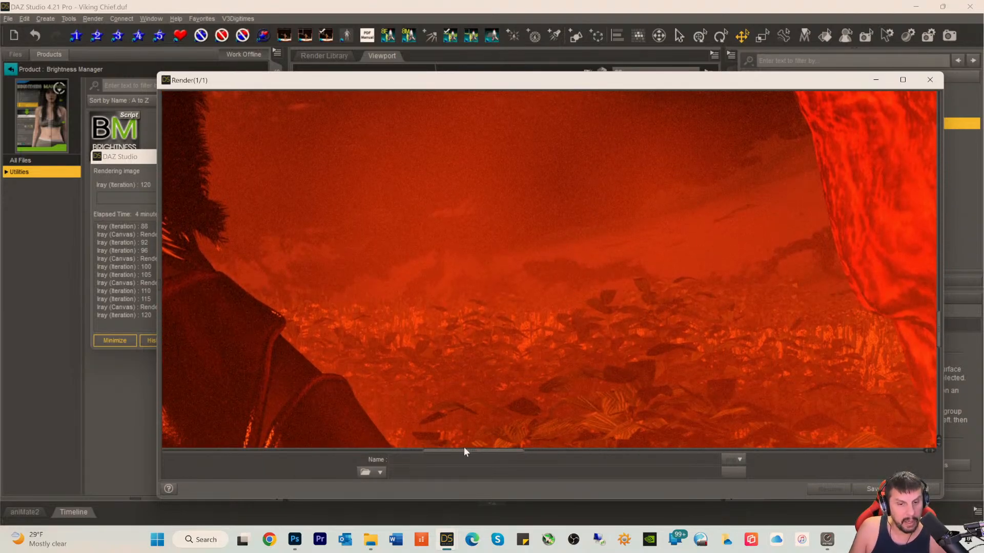
# - Compare the fog over the rocks and leafy plants on the dragon's side with the flower field at the opposite edge of the render
pyautogui.moveTo(463, 456); pyautogui.dragTo(810, 470)
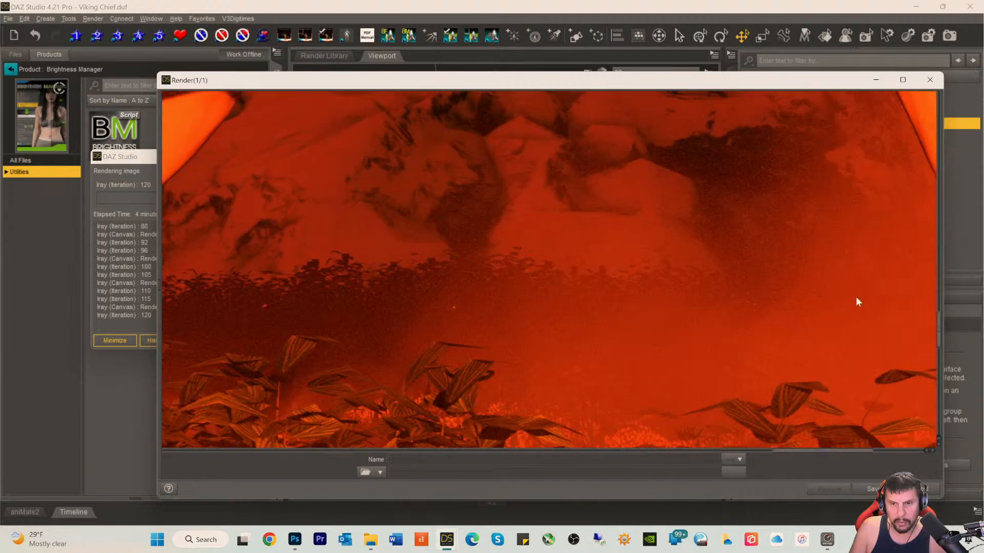
pyautogui.scroll(5, 774, 318)
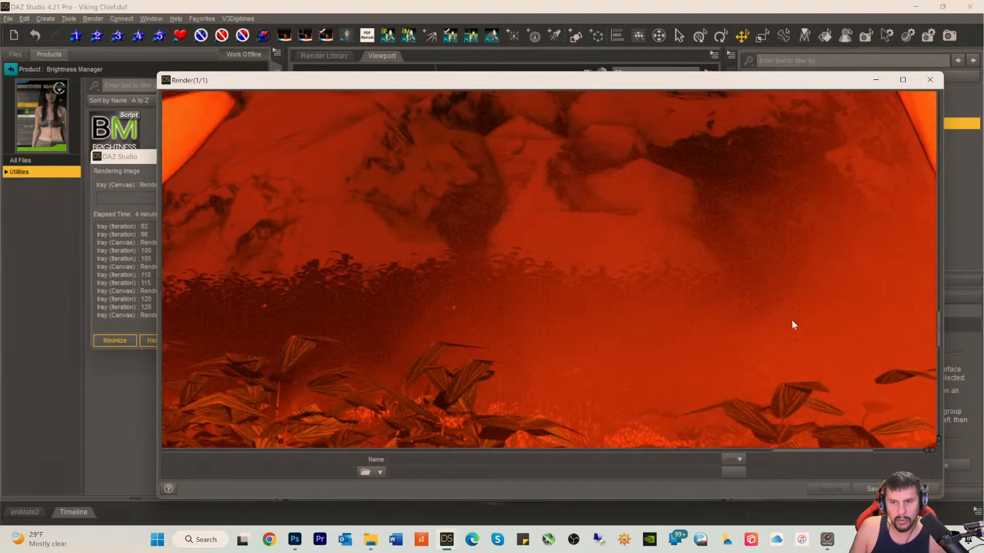
pyautogui.scroll(-5, 764, 341)
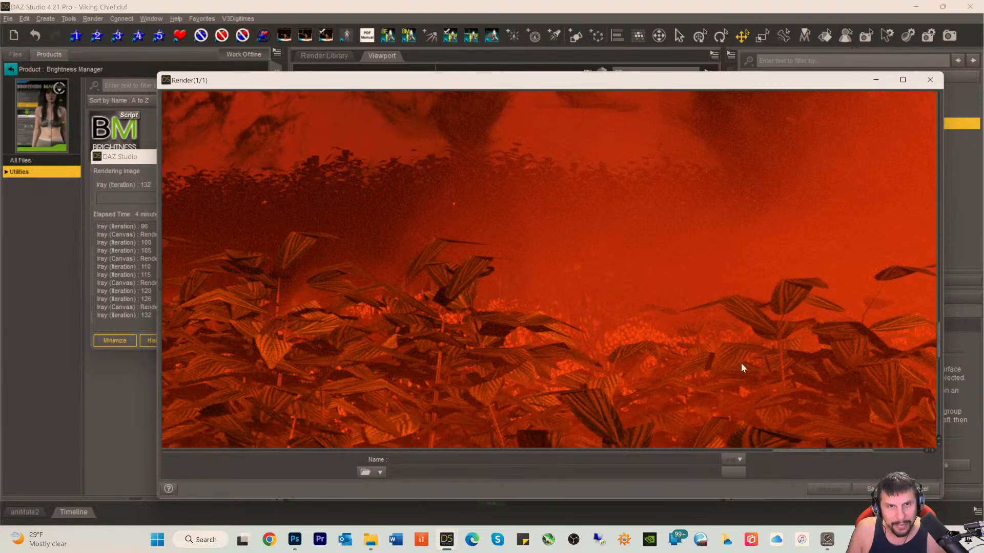
pyautogui.moveTo(784, 451); pyautogui.dragTo(194, 450)
pyautogui.scroll(3, 372, 357)
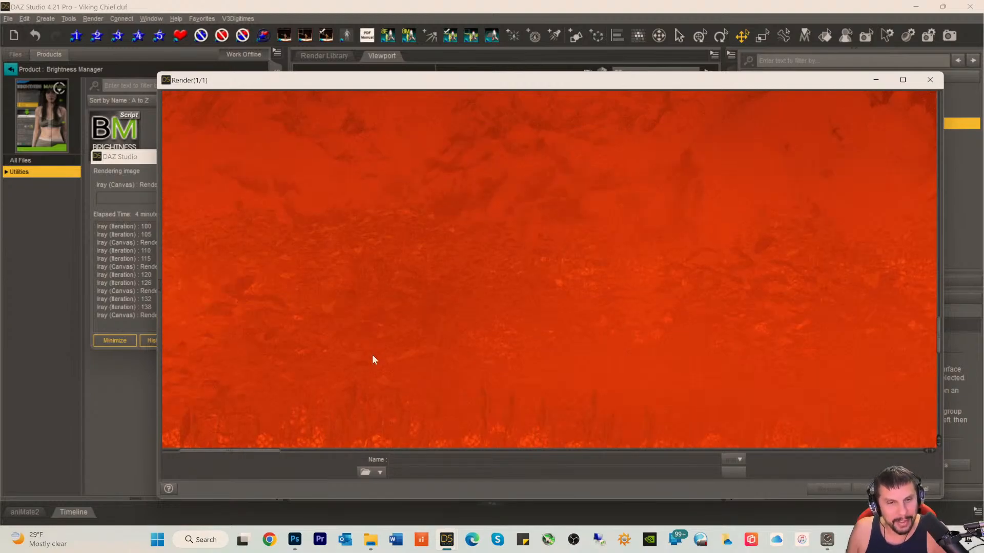
pyautogui.scroll(-5, 408, 359)
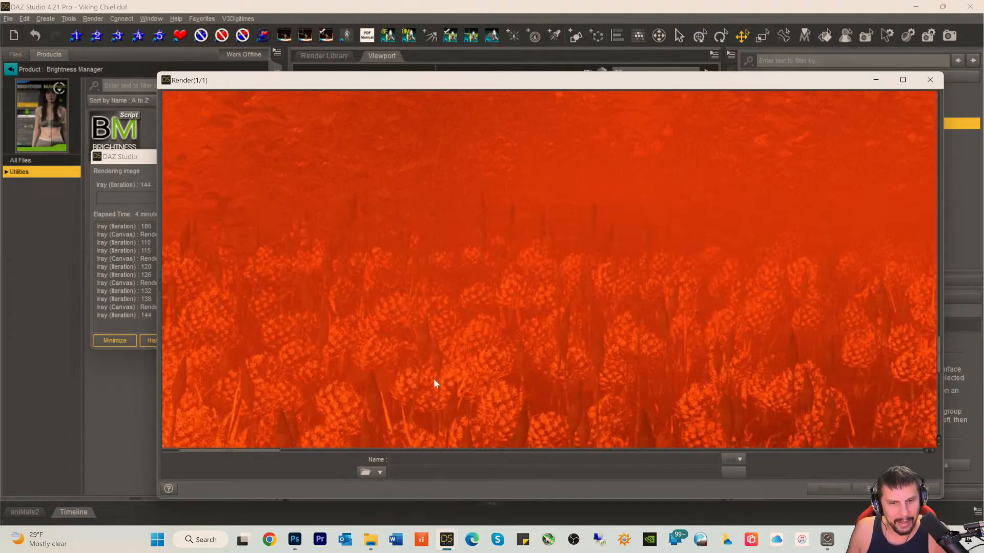
pyautogui.scroll(-3, 429, 354)
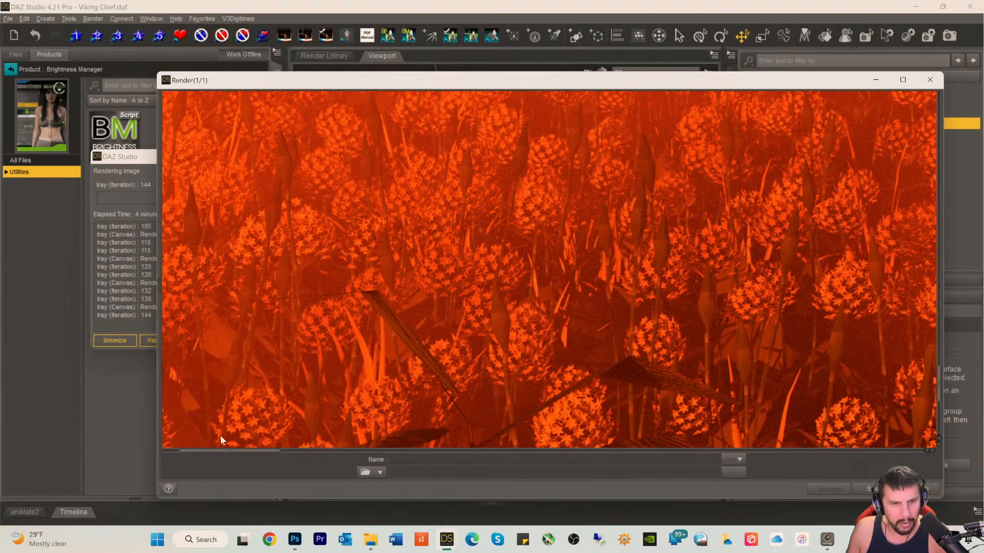
# - Inspect the leafy plants and rocks beneath the dragon's jaw, and the skin of its lower jaw
pyautogui.moveTo(231, 453); pyautogui.dragTo(644, 487)
pyautogui.scroll(3, 685, 404)
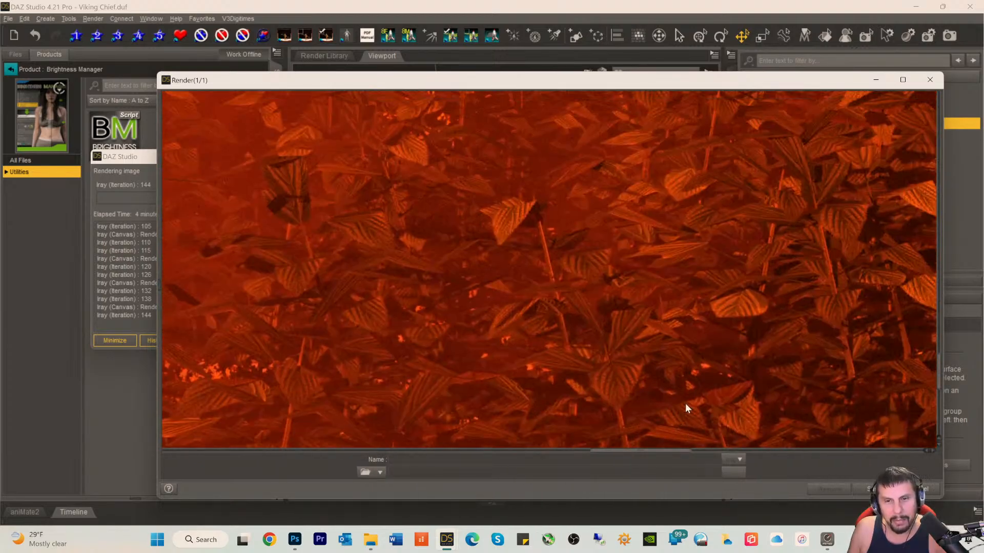
pyautogui.scroll(10, 695, 370)
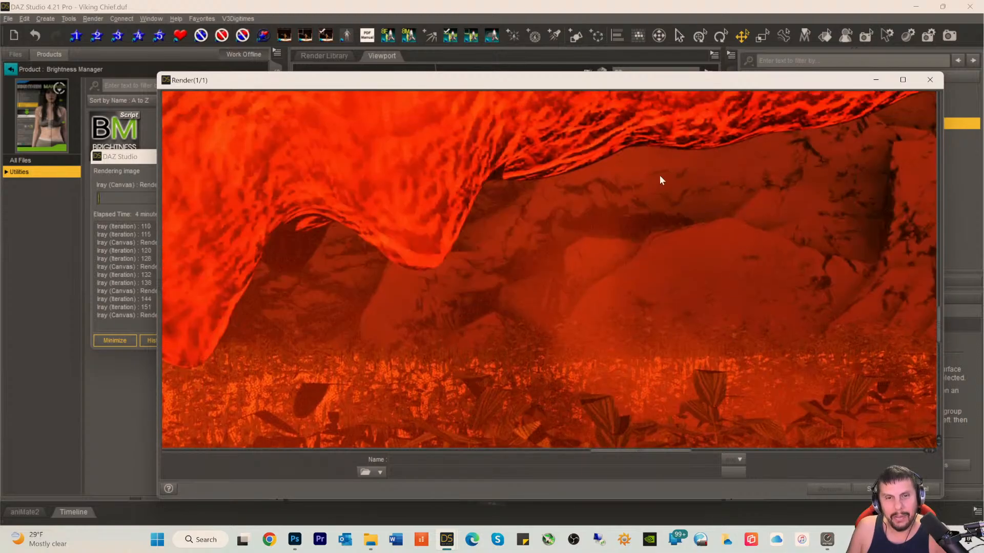
pyautogui.scroll(5, 451, 158)
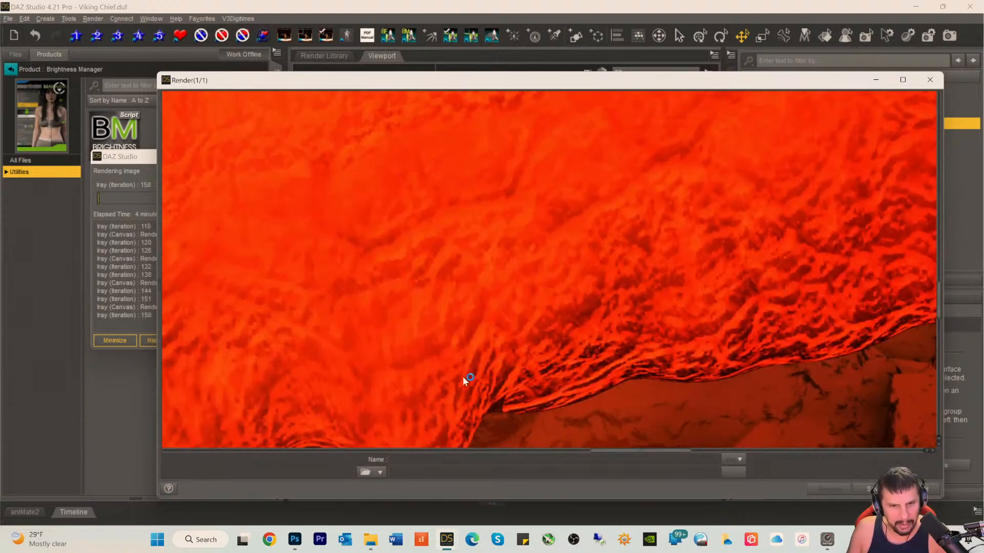
# - Examine the dragon's snout, teeth and chin spikes, the village seen through its open mouth, and the plants below
pyautogui.moveTo(621, 456); pyautogui.dragTo(516, 459)
pyautogui.scroll(5, 523, 347)
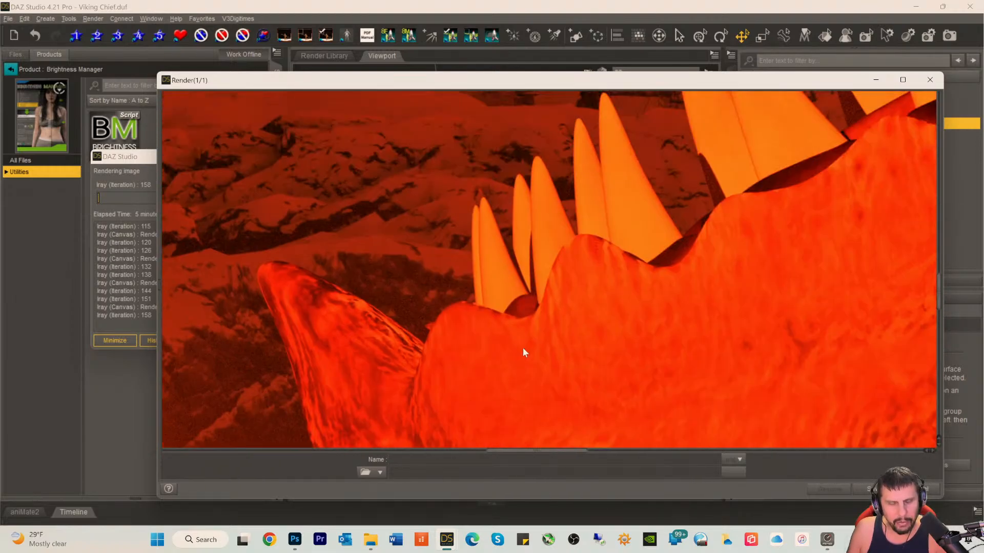
pyautogui.scroll(10, 620, 288)
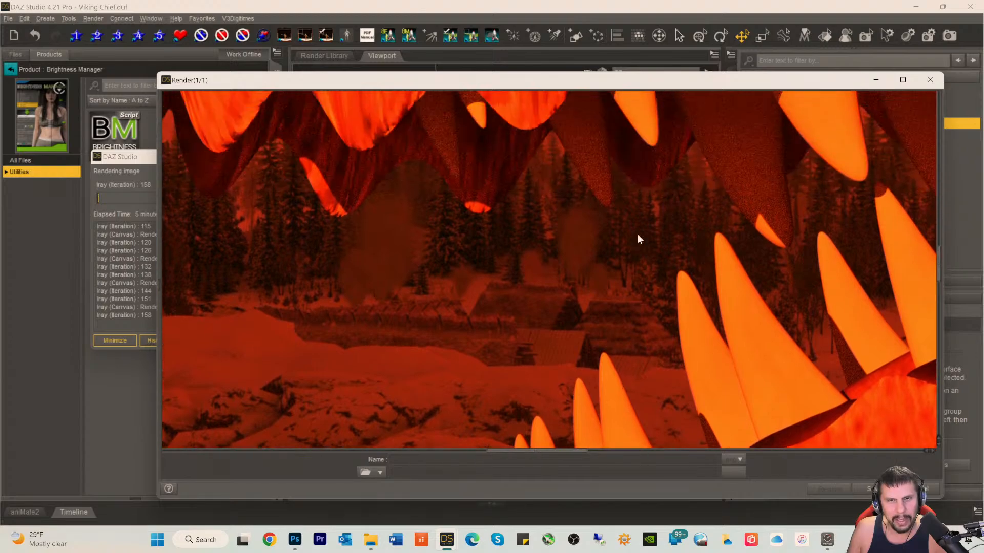
pyautogui.scroll(10, 631, 203)
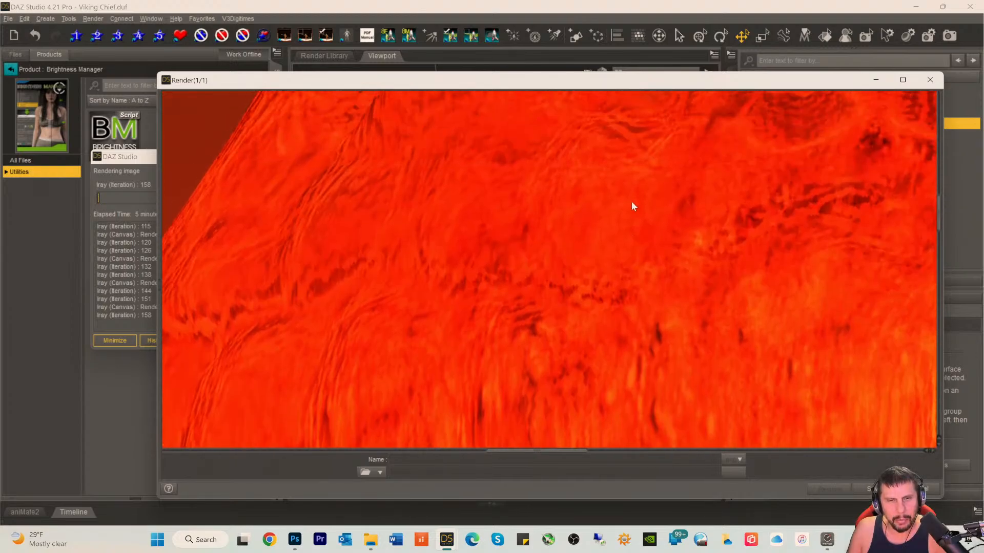
pyautogui.scroll(-10, 625, 205)
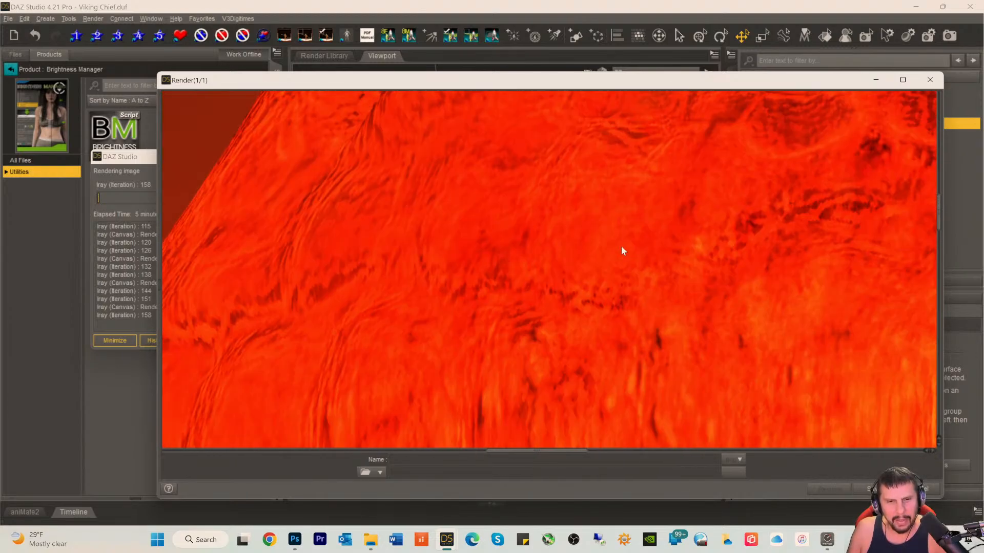
pyautogui.scroll(-10, 619, 269)
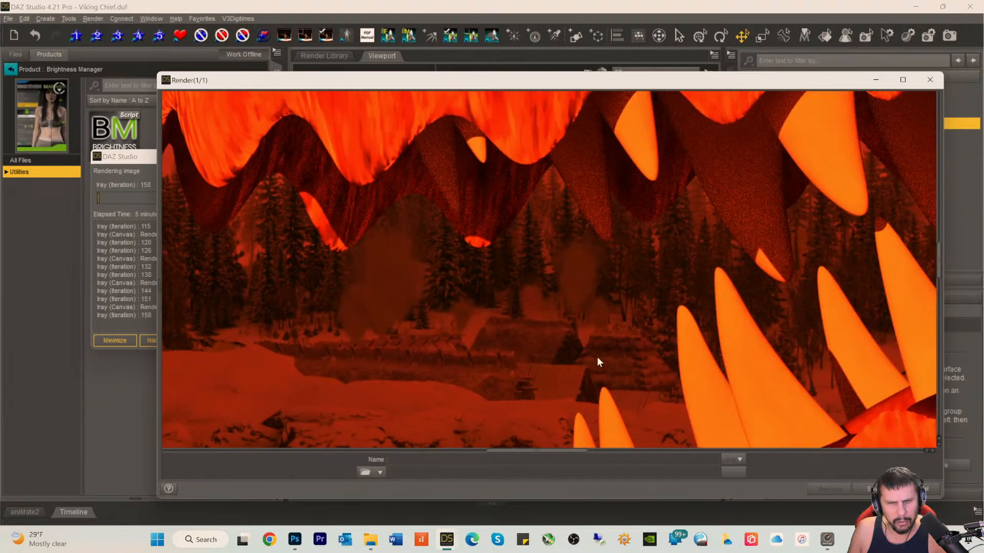
pyautogui.scroll(-2, 591, 378)
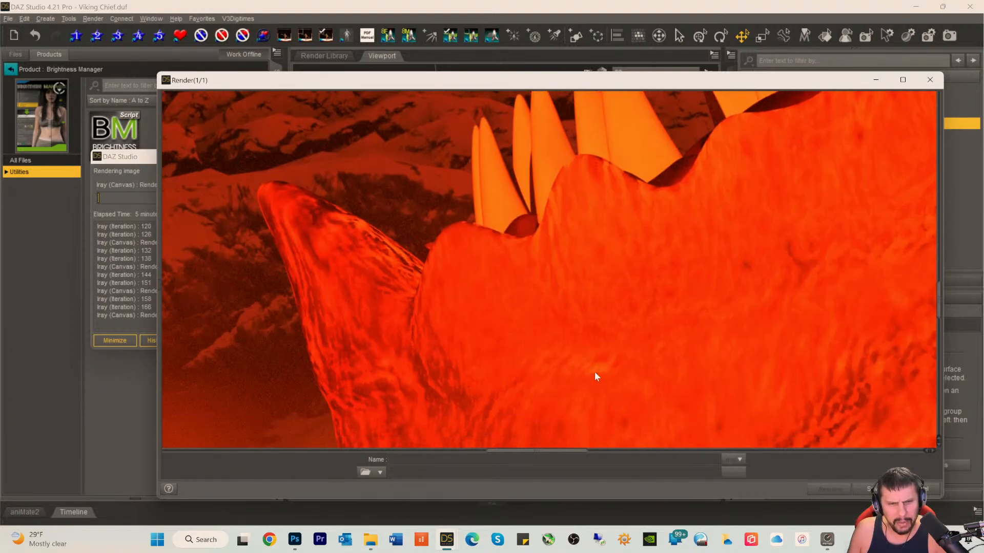
pyautogui.scroll(-10, 611, 362)
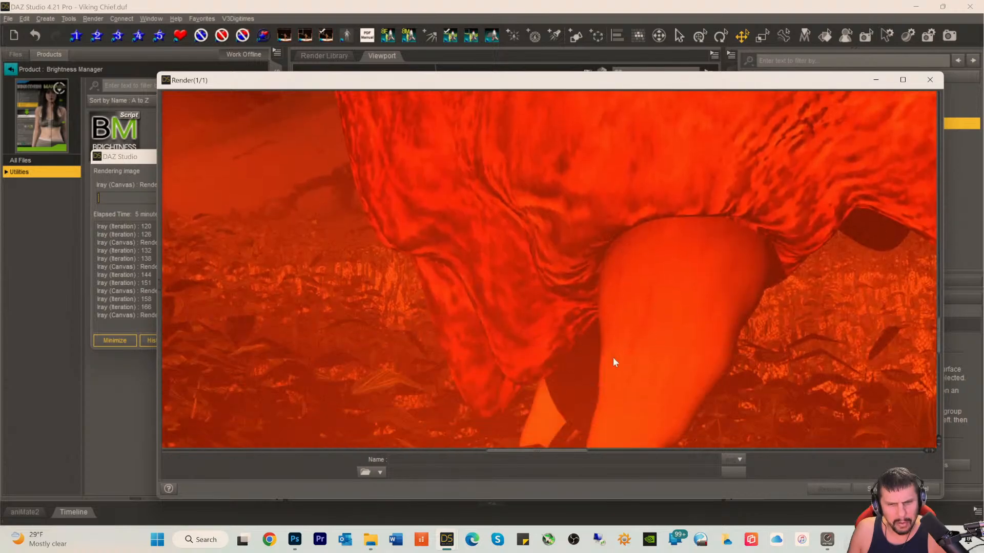
pyautogui.scroll(-7, 613, 357)
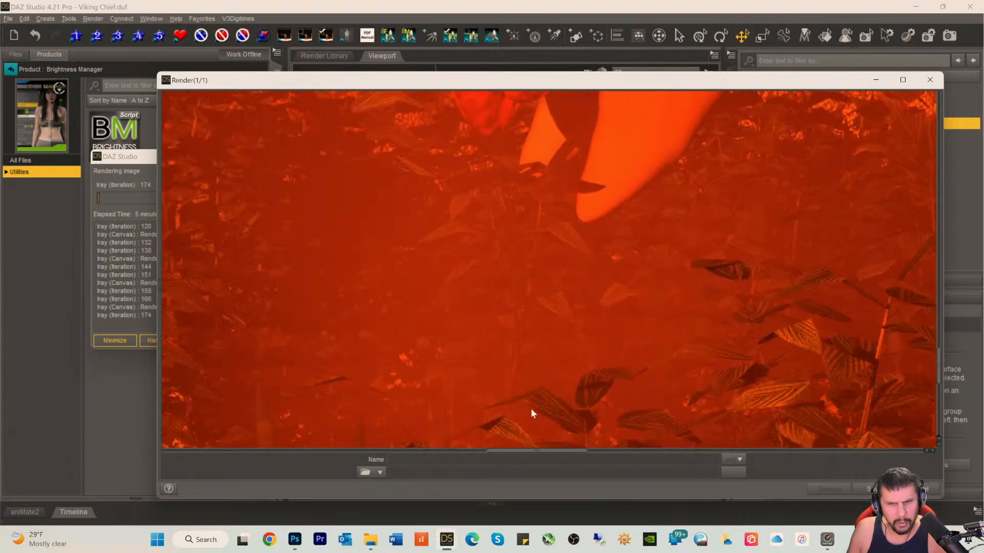
# - Inspect the foreground flowers, the Viking's lower leg and knee, and the snowy slopes behind his thigh
pyautogui.scroll(-8, 450, 408)
pyautogui.moveTo(524, 455); pyautogui.dragTo(350, 458)
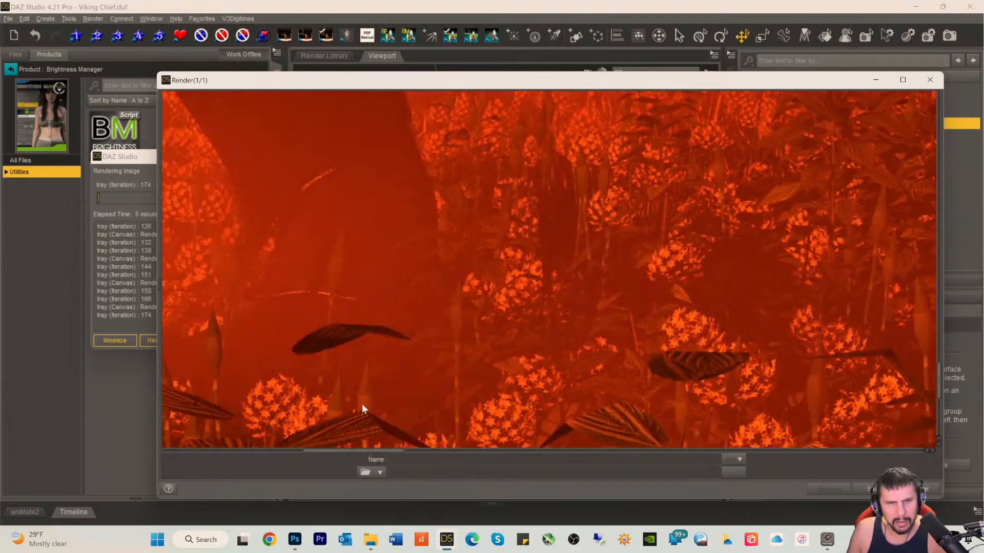
pyautogui.scroll(5, 196, 296)
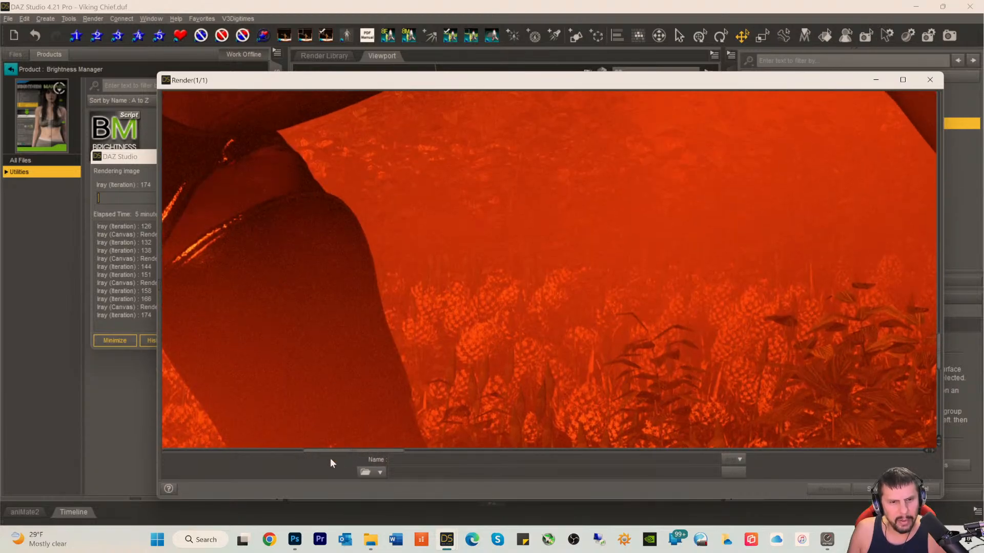
pyautogui.moveTo(341, 453); pyautogui.dragTo(316, 455)
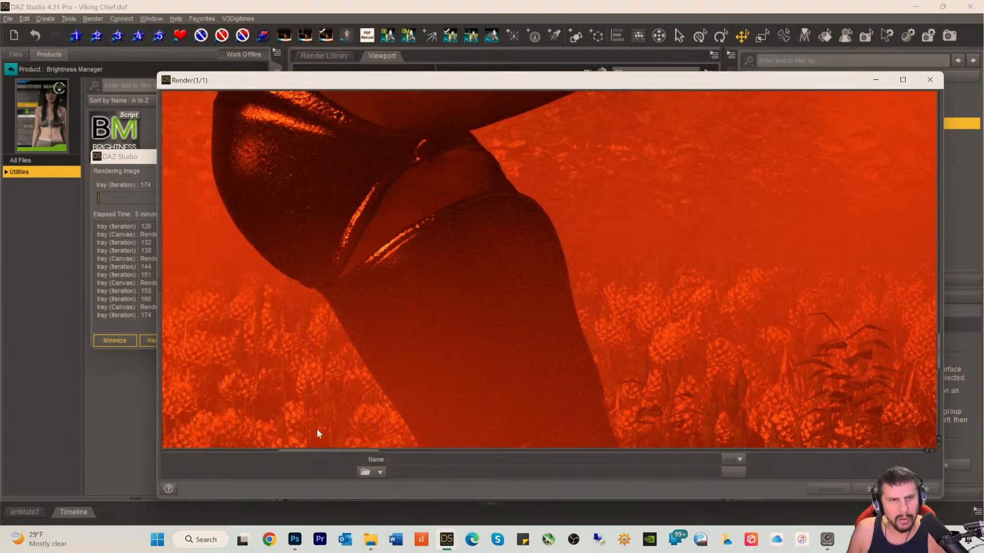
pyautogui.scroll(4, 323, 410)
pyautogui.scroll(5, 333, 380)
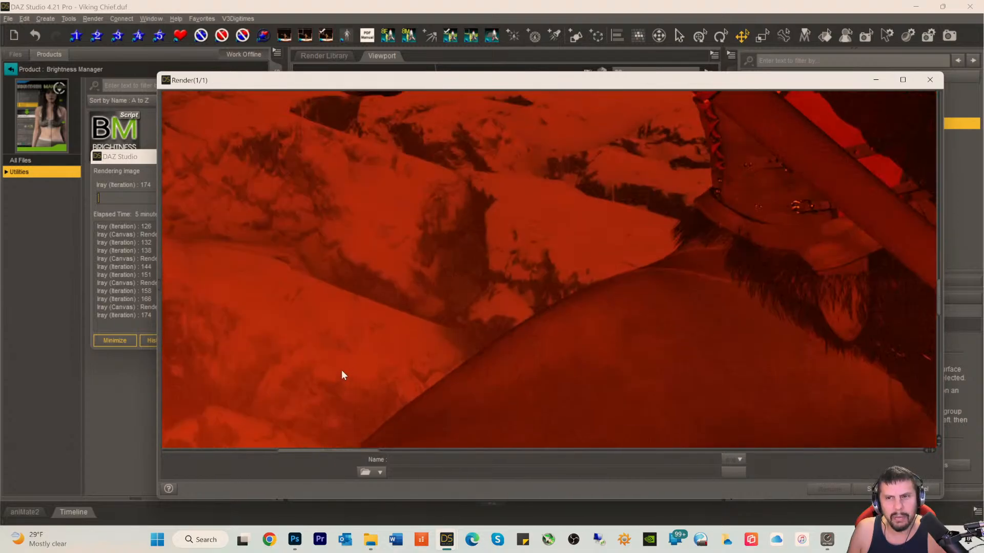
pyautogui.scroll(3, 461, 368)
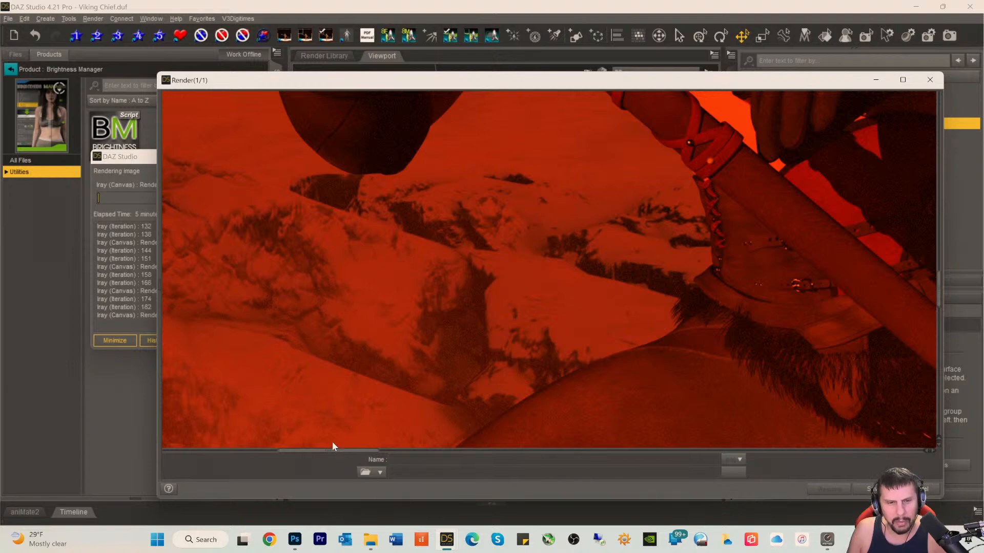
# - Check the lighting on the Viking's thigh, fur-trimmed armor, belt and weapon handle in the running render
pyautogui.moveTo(323, 450); pyautogui.dragTo(357, 455)
pyautogui.scroll(-2, 745, 337)
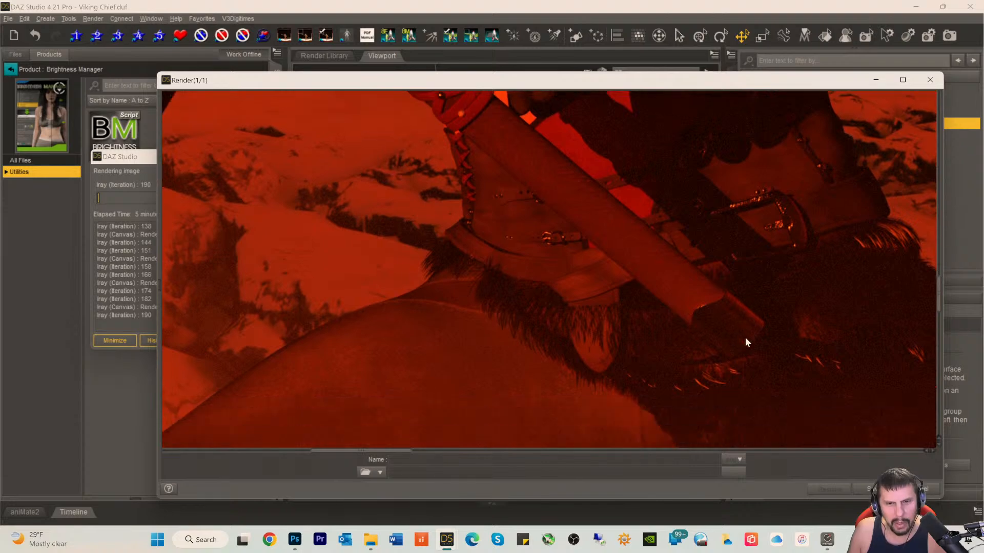
pyautogui.scroll(-2, 668, 298)
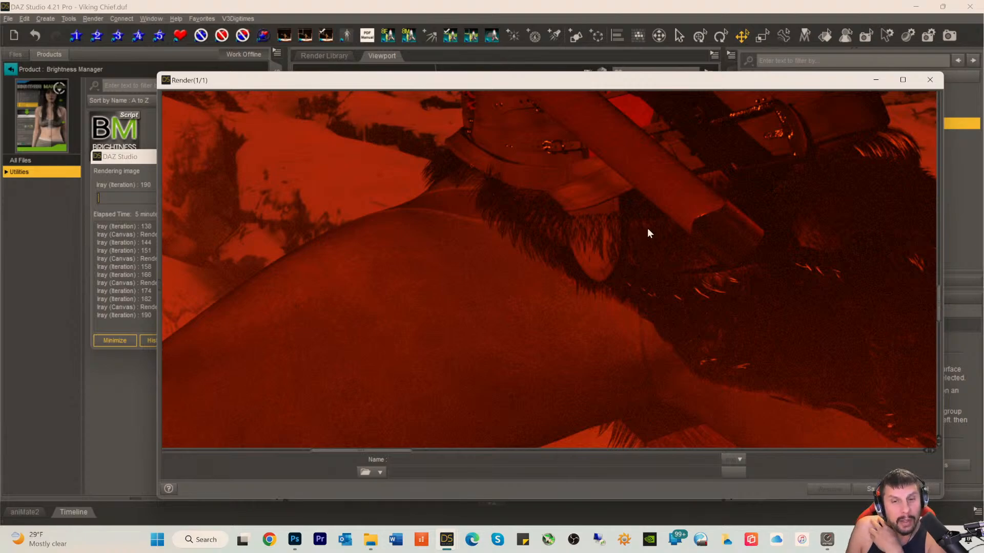
pyautogui.scroll(3, 640, 192)
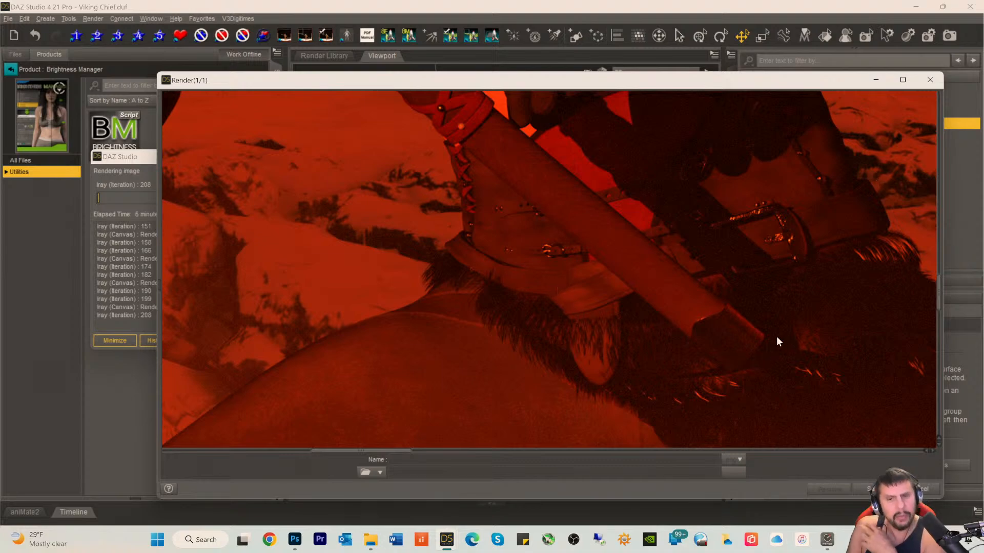
pyautogui.scroll(5, 681, 273)
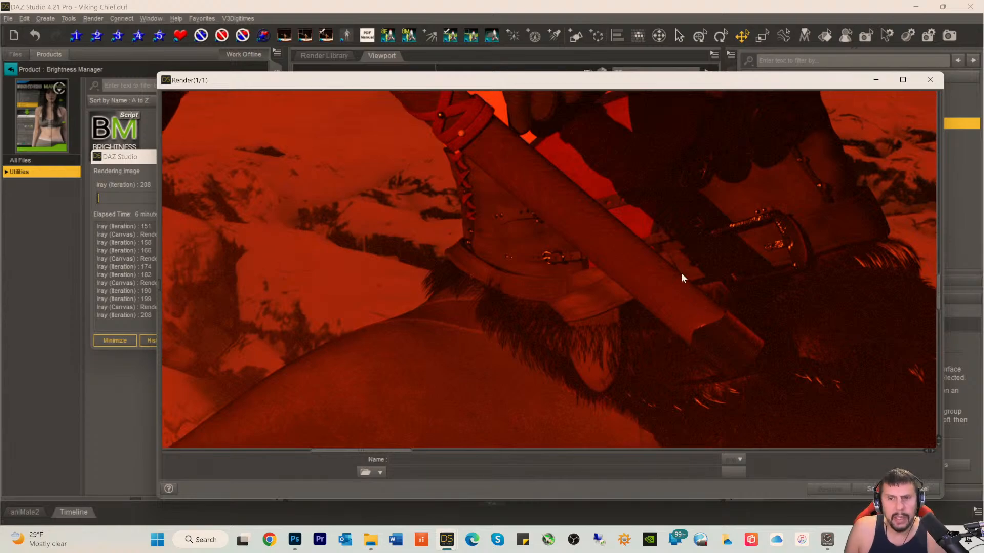
# - Examine the Viking's helmet, face and hair together with the rocky cliff and trees behind him
pyautogui.scroll(8, 629, 234)
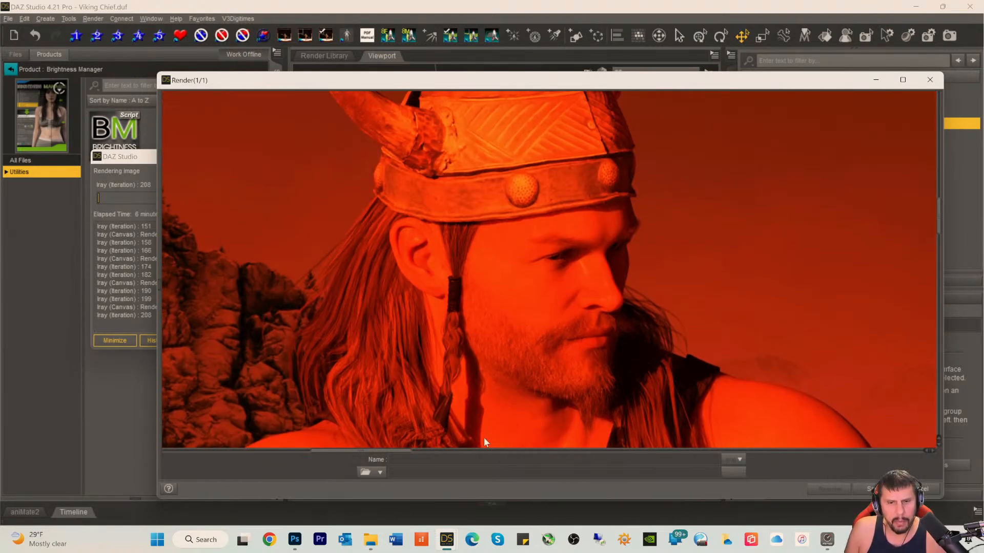
pyautogui.moveTo(379, 454); pyautogui.dragTo(364, 455)
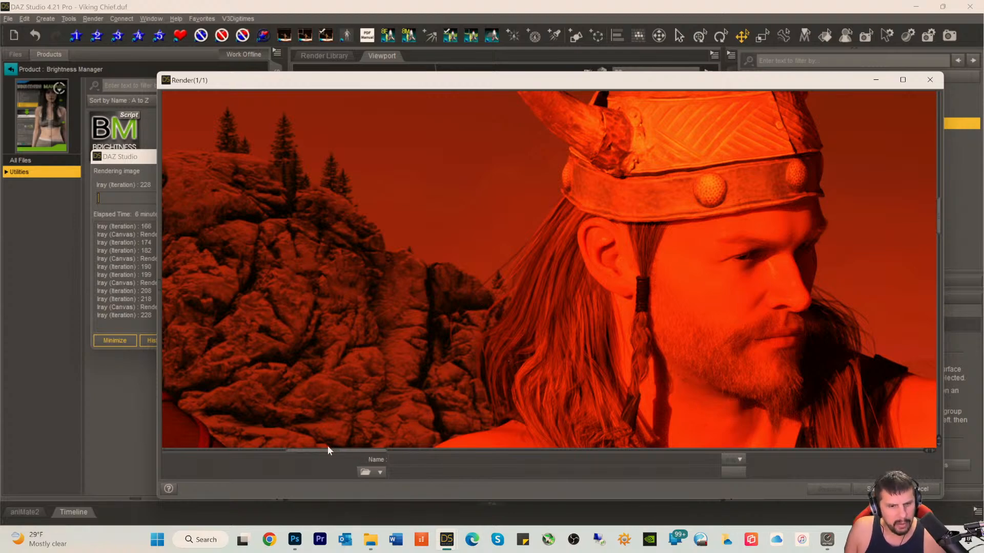
pyautogui.moveTo(325, 452); pyautogui.dragTo(340, 453)
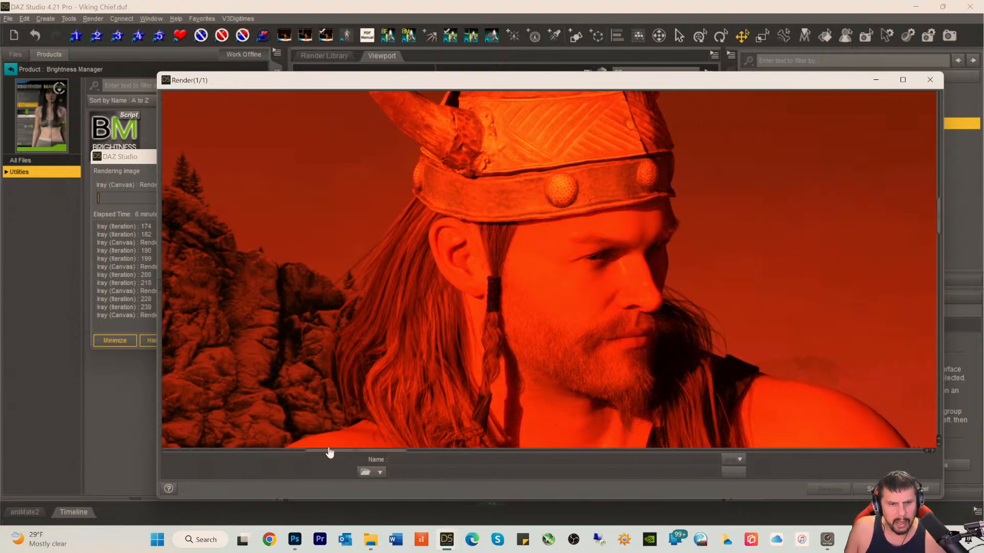
pyautogui.click(327, 450)
pyautogui.moveTo(331, 453); pyautogui.dragTo(322, 455)
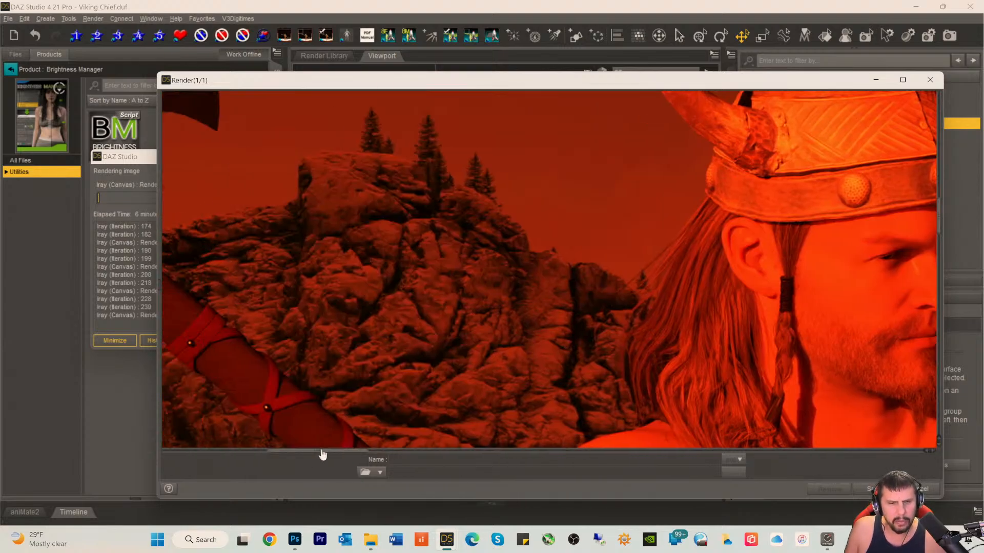
# - Examine the rocky cliff, the strap-wrapped weapon handle and the Viking's hair and face in the running render
pyautogui.scroll(-5, 445, 362)
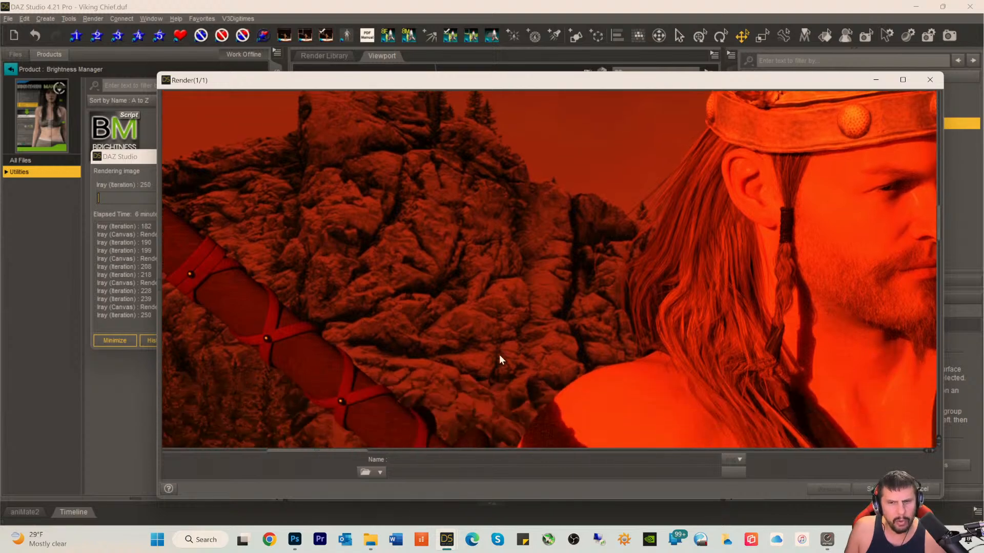
pyautogui.scroll(3, 499, 352)
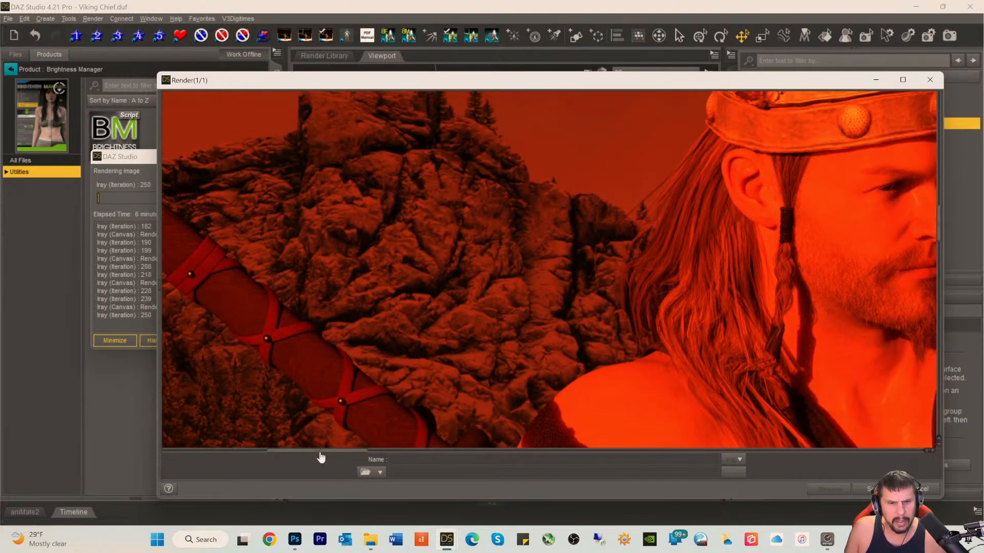
pyautogui.moveTo(321, 457); pyautogui.dragTo(352, 460)
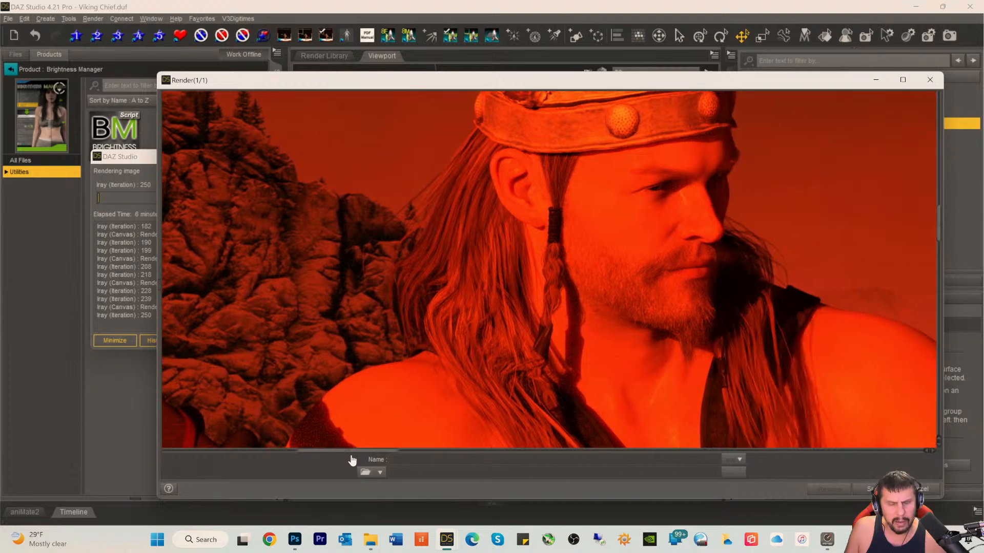
pyautogui.scroll(3, 554, 383)
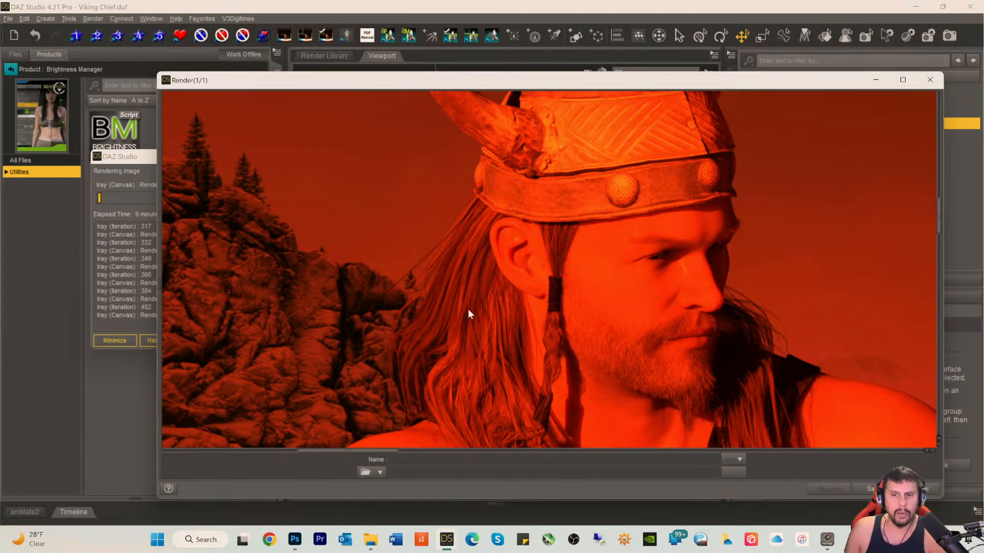
# - Inspect the Viking's helmet, face, braid, bare shoulders and chest armor for lighting and detail
pyautogui.scroll(-3, 701, 328)
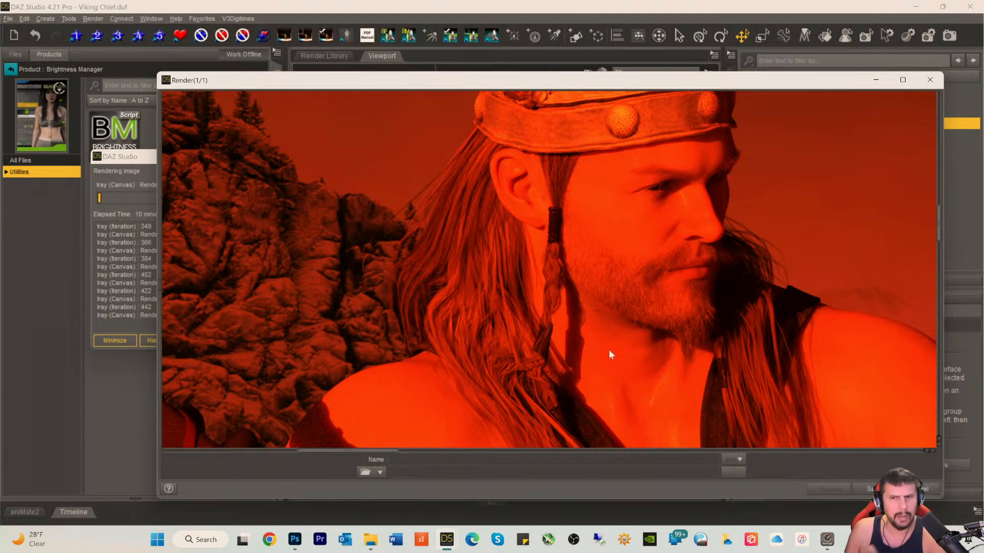
pyautogui.scroll(3, 522, 312)
pyautogui.scroll(-5, 522, 312)
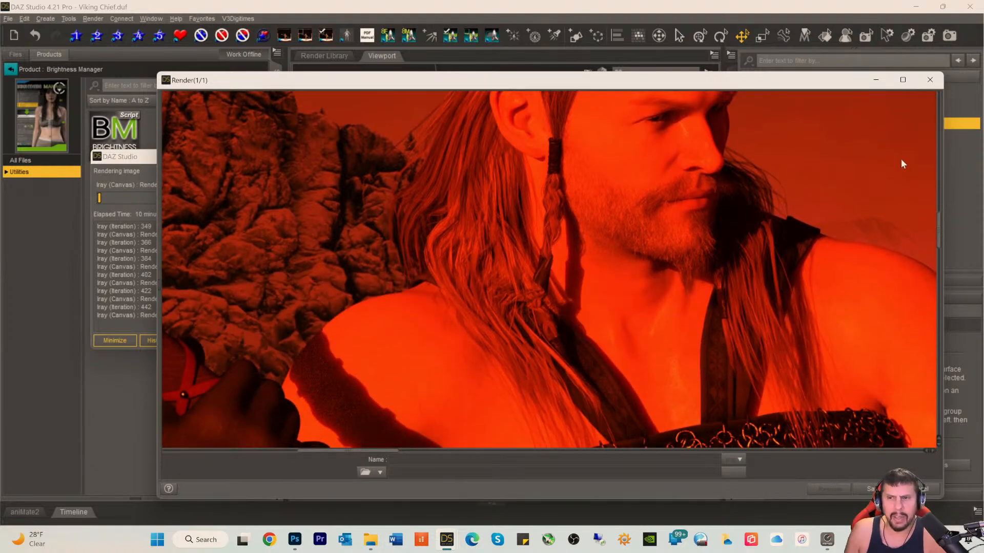
pyautogui.scroll(2, 595, 215)
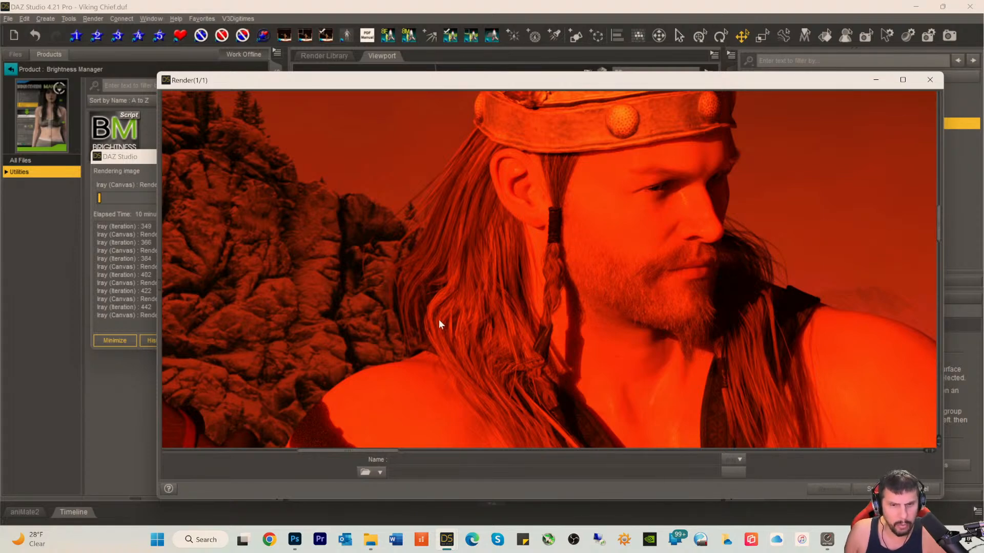
pyautogui.scroll(-7, 622, 296)
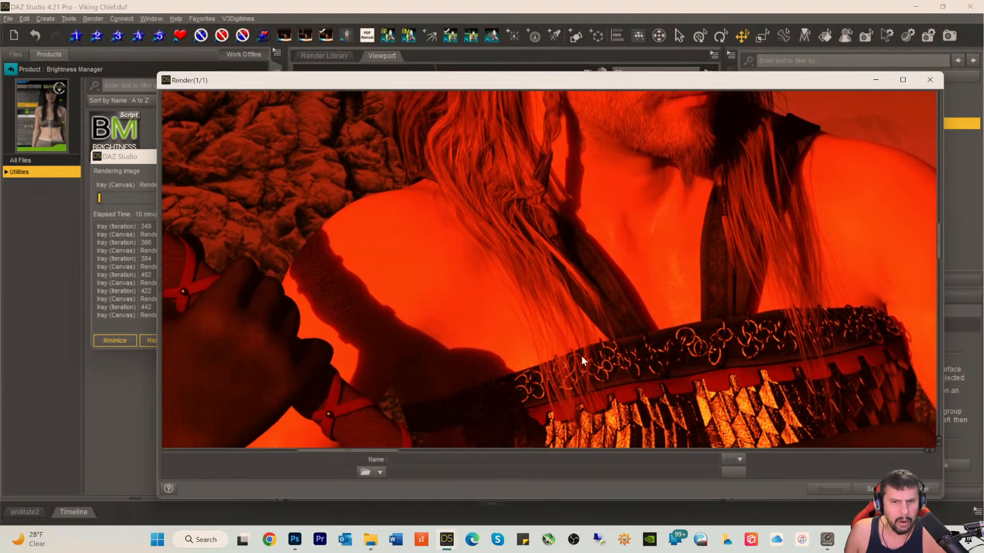
pyautogui.scroll(8, 581, 356)
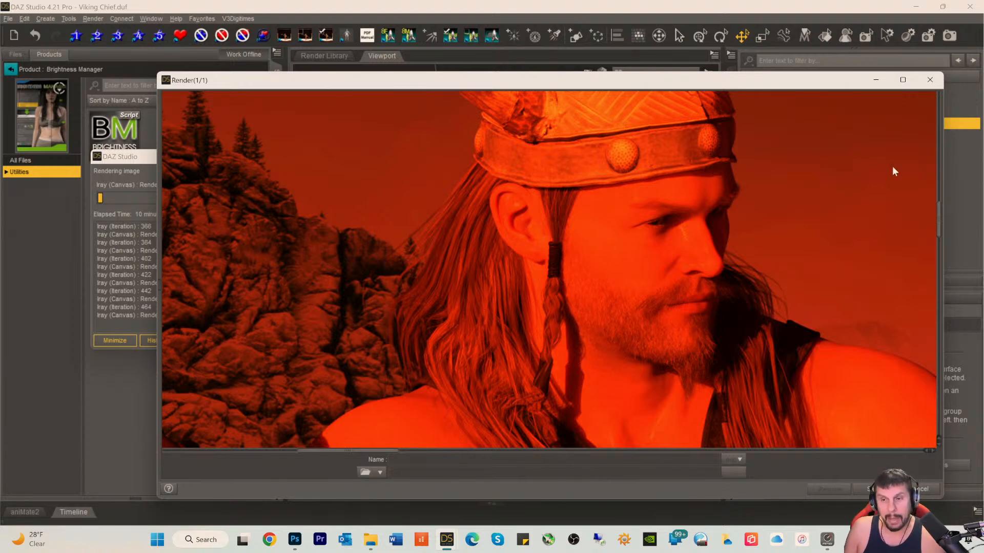
pyautogui.moveTo(938, 218)
pyautogui.mouseDown()
pyautogui.moveTo(937, 229)
pyautogui.moveTo(936, 221)
pyautogui.mouseUp()
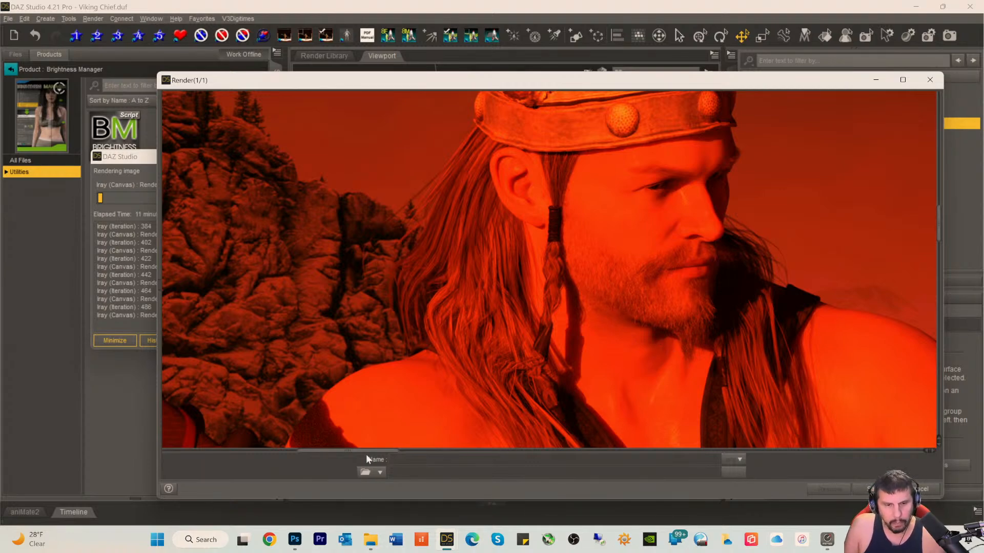
# - Enlarge the render window to full screen and examine the Viking's resting arm, the misty forest and the snowy ground beside him
pyautogui.moveTo(352, 452); pyautogui.dragTo(387, 452)
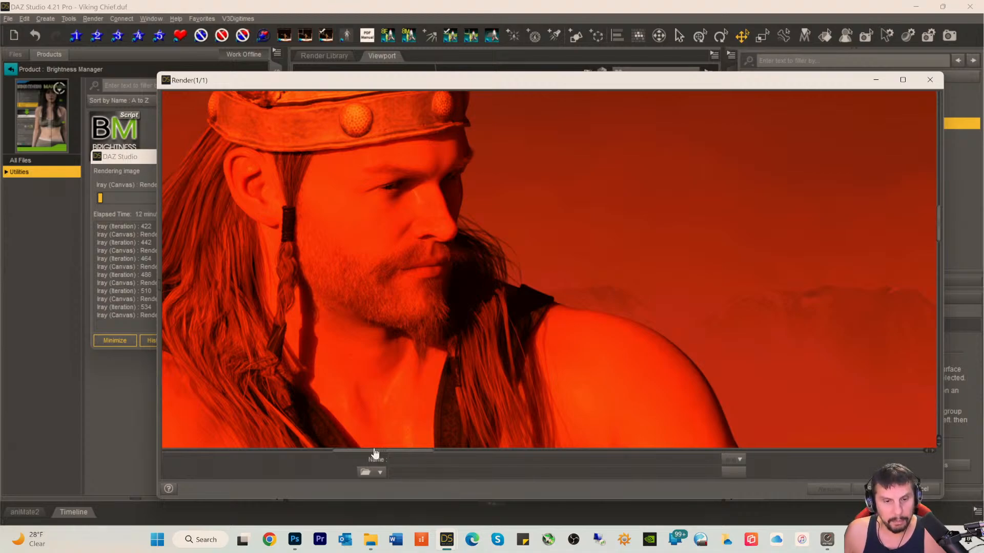
pyautogui.moveTo(374, 454); pyautogui.dragTo(395, 438)
pyautogui.scroll(-5, 527, 388)
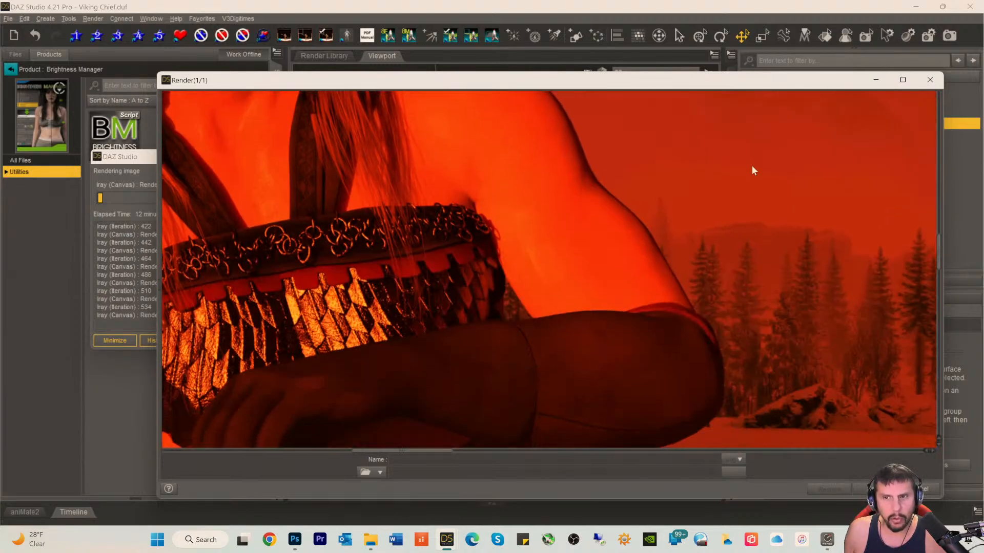
pyautogui.click(903, 80)
pyautogui.scroll(-3, 583, 318)
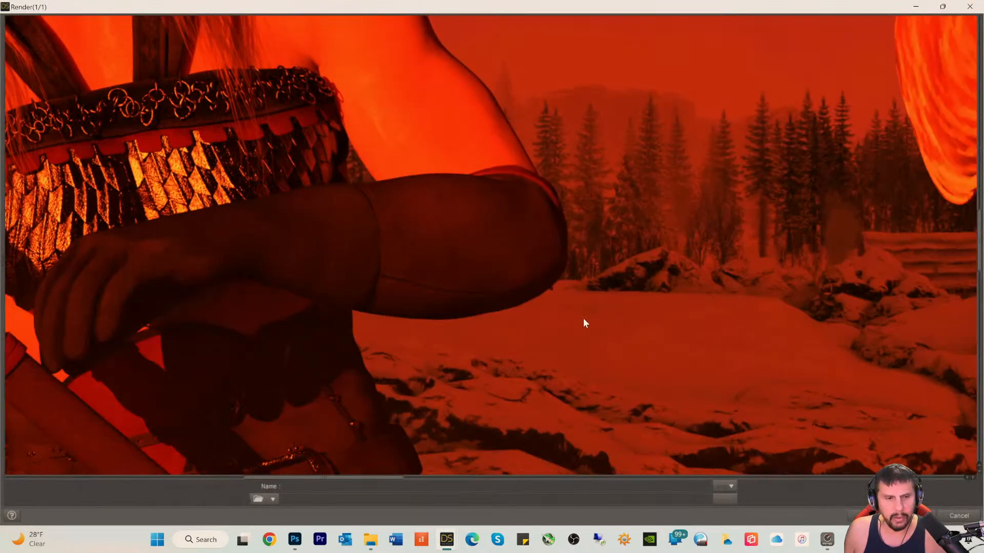
pyautogui.scroll(-2, 581, 322)
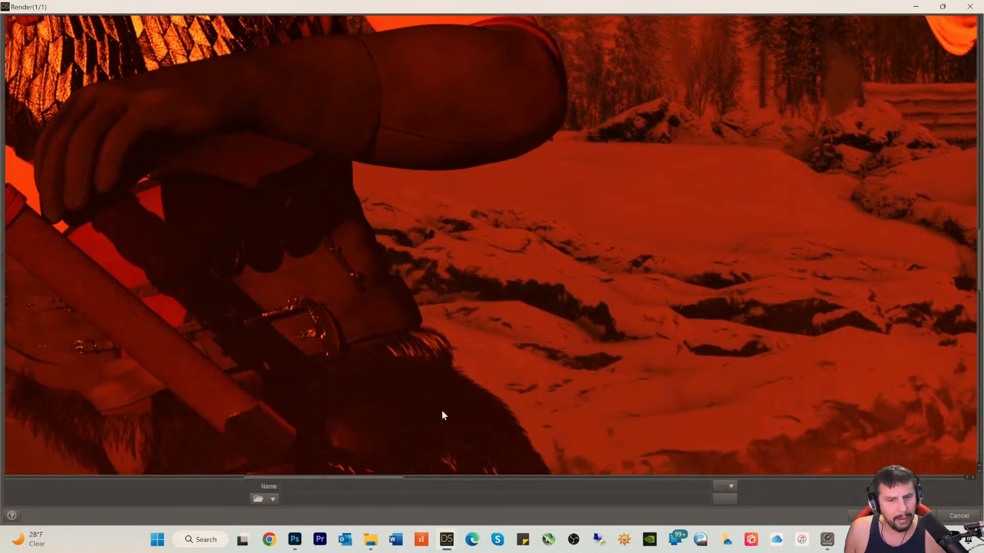
# - Inspect the Viking's gripping hand, wrapped weapon handle, scale armor and upper body up to the helmet
pyautogui.moveTo(362, 480); pyautogui.dragTo(281, 483)
pyautogui.scroll(3, 213, 328)
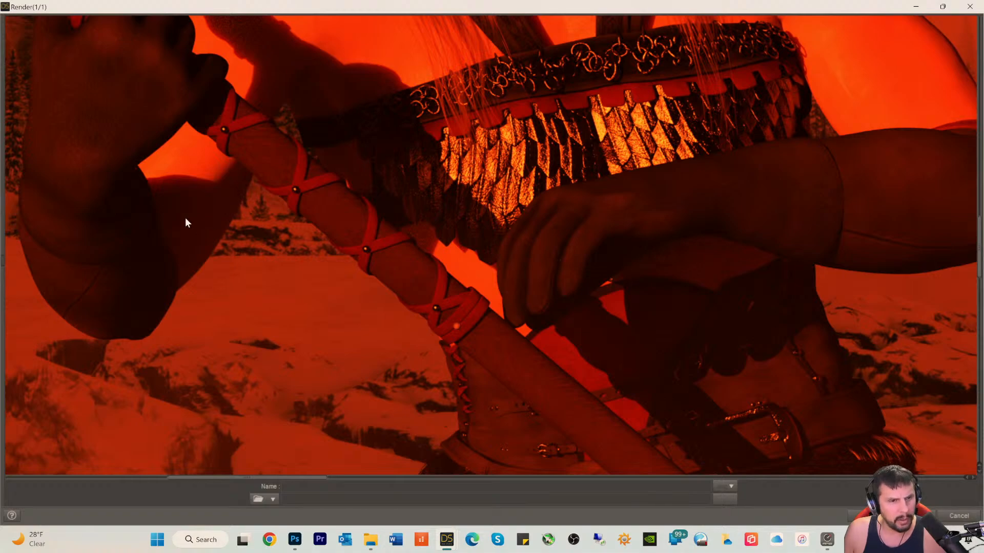
pyautogui.scroll(5, 183, 220)
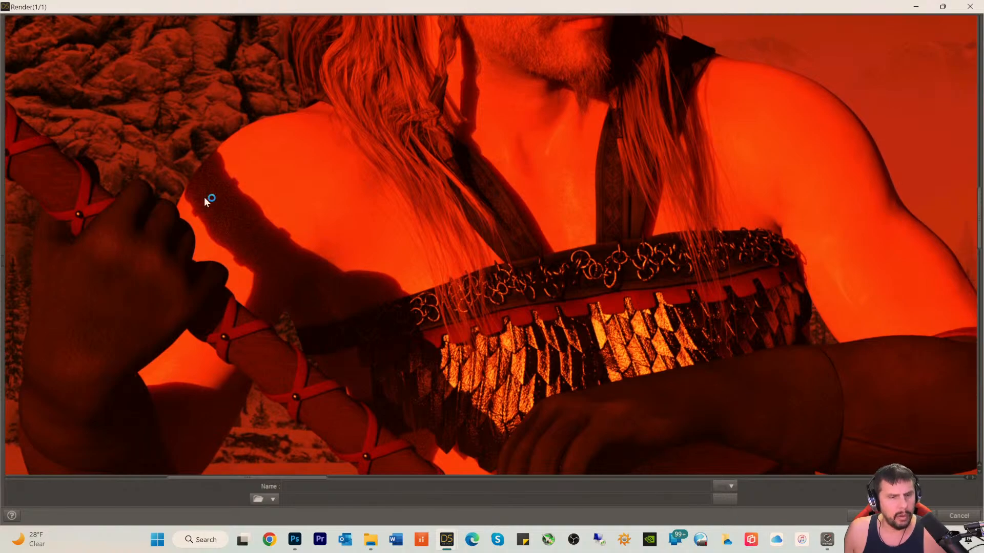
pyautogui.scroll(3, 223, 232)
pyautogui.scroll(-2, 220, 231)
pyautogui.scroll(5, 230, 228)
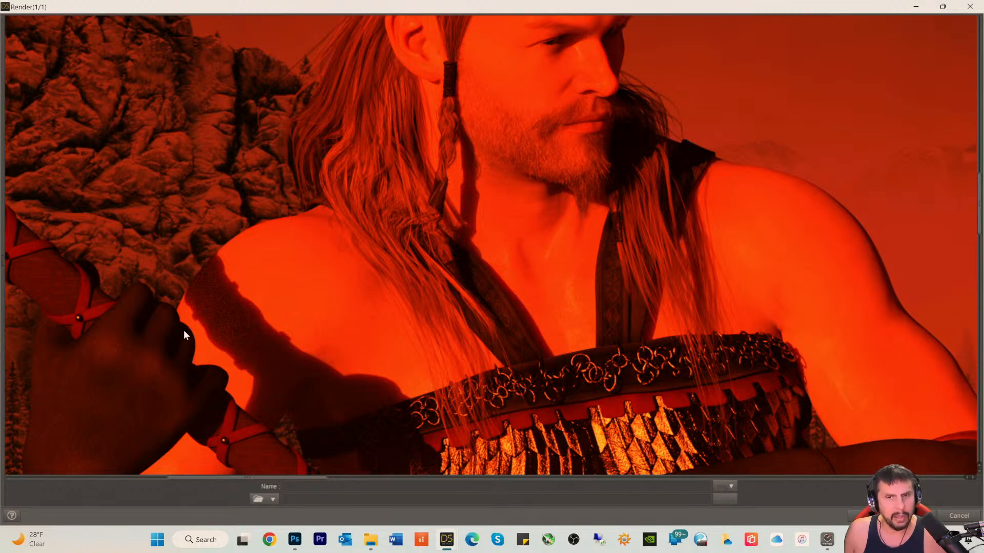
pyautogui.scroll(4, 185, 331)
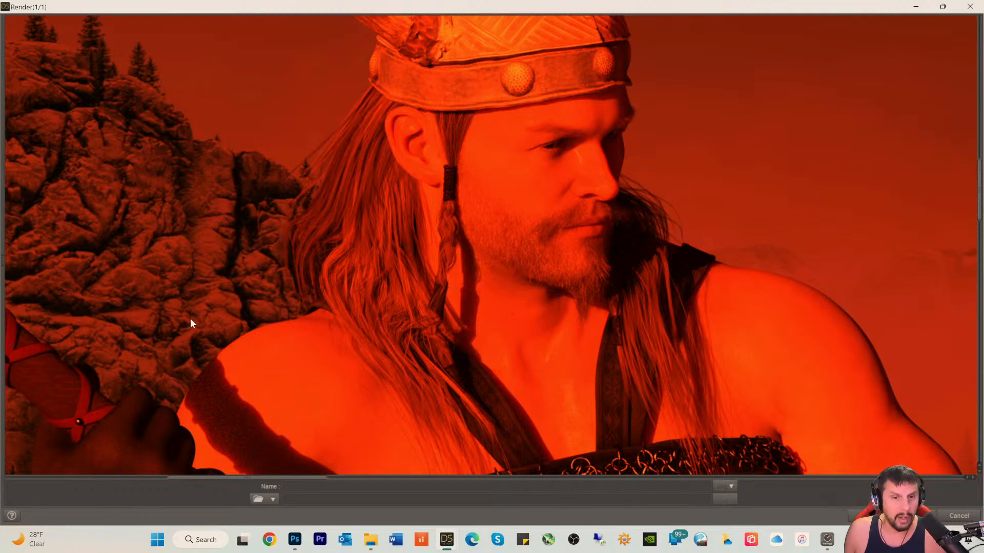
# - Check the shadow across the Viking's shoulder and upper arm together with the gloved hand and scale armor
pyautogui.scroll(-5, 191, 323)
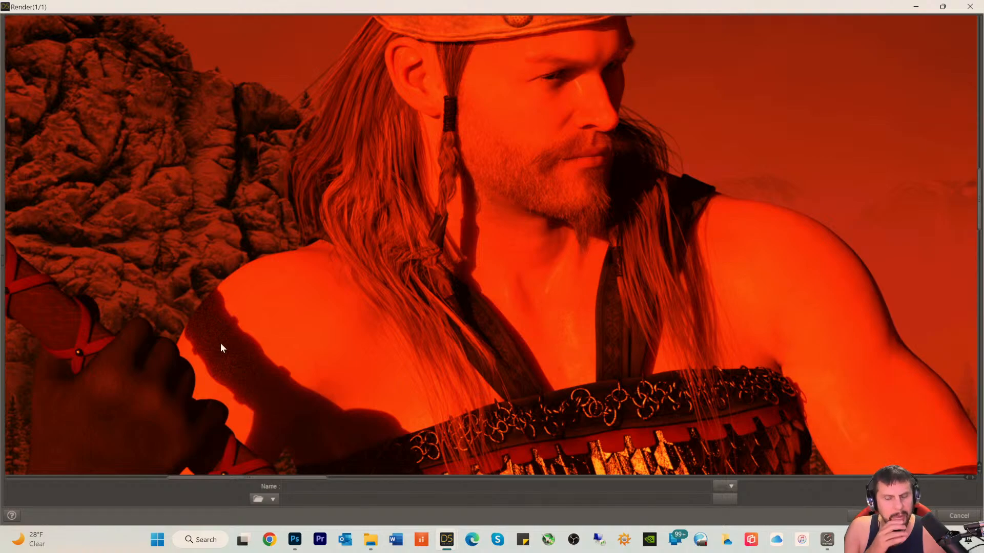
pyautogui.scroll(-12, 236, 318)
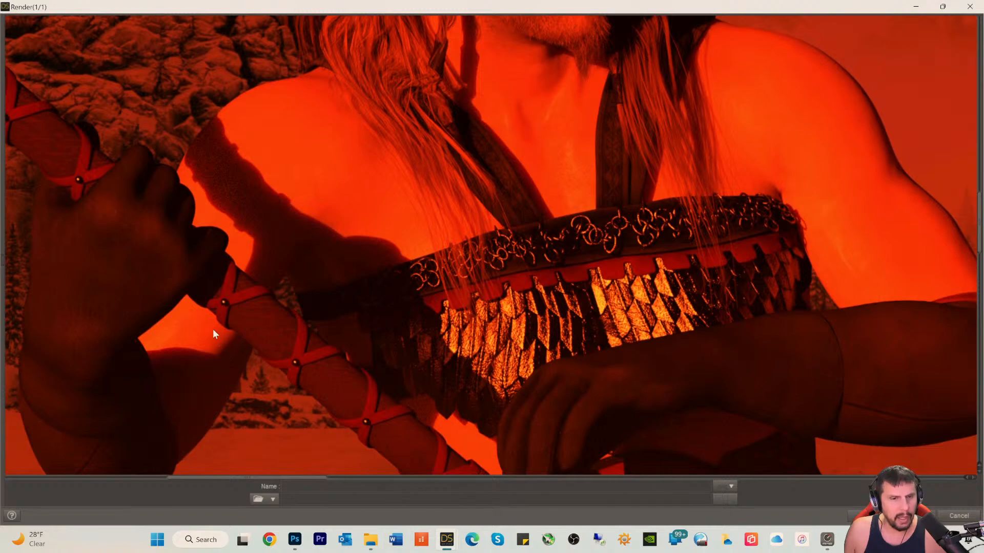
pyautogui.scroll(-5, 213, 329)
pyautogui.scroll(5, 203, 231)
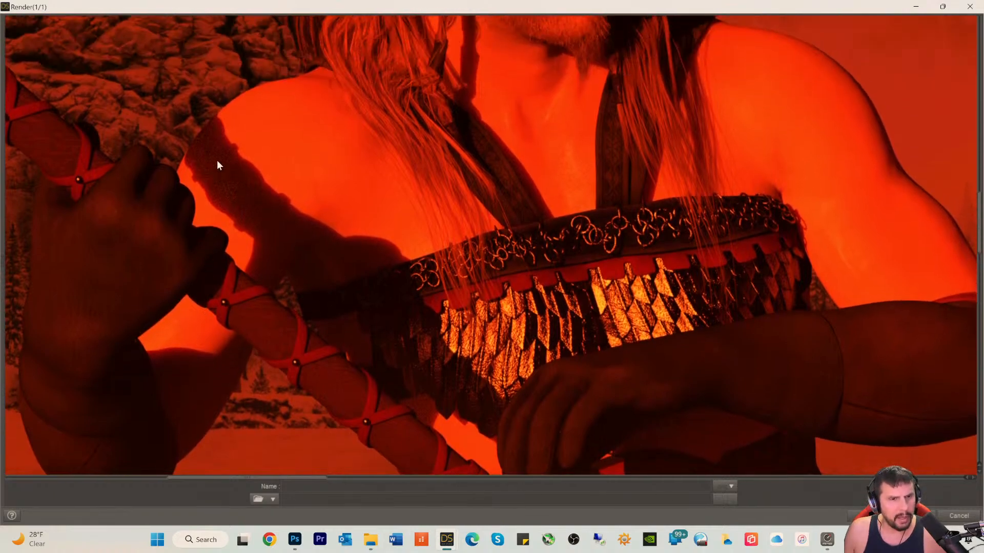
# - Restore the render window to its smaller size, check the rendering progress dialog, and bring the render image back to the front
pyautogui.moveTo(124, 9); pyautogui.dragTo(296, 50)
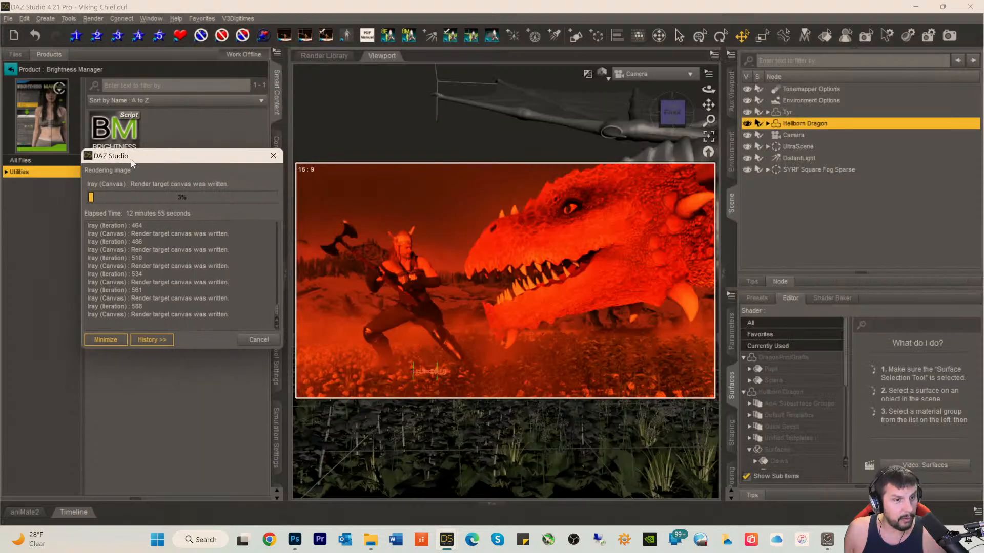
pyautogui.moveTo(140, 161); pyautogui.dragTo(89, 164)
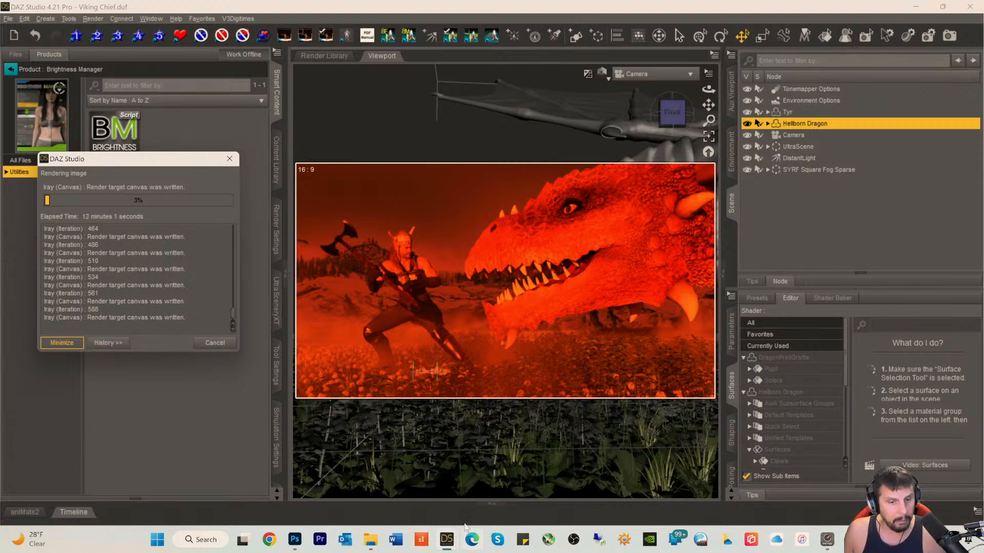
pyautogui.hotkey('alt', 'Tab')
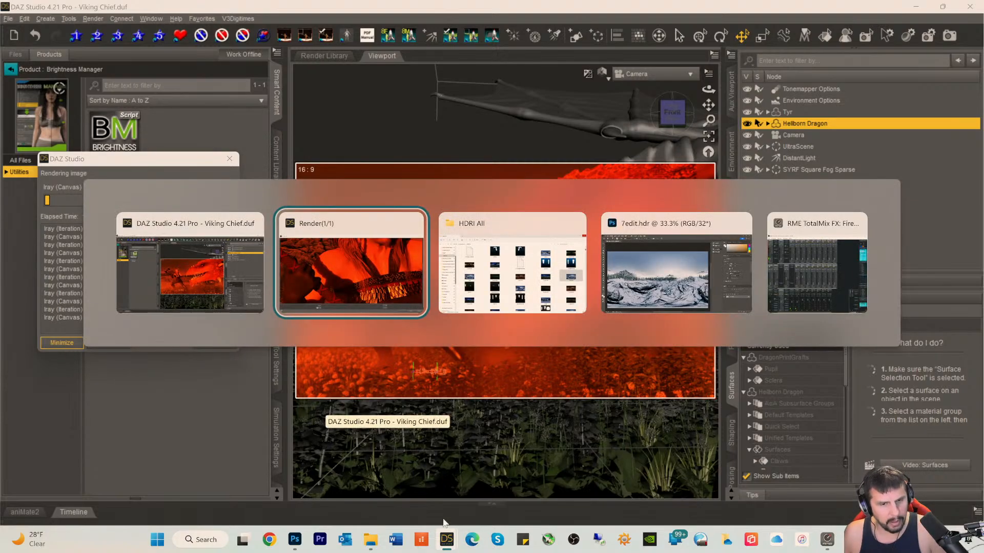
pyautogui.click(334, 259)
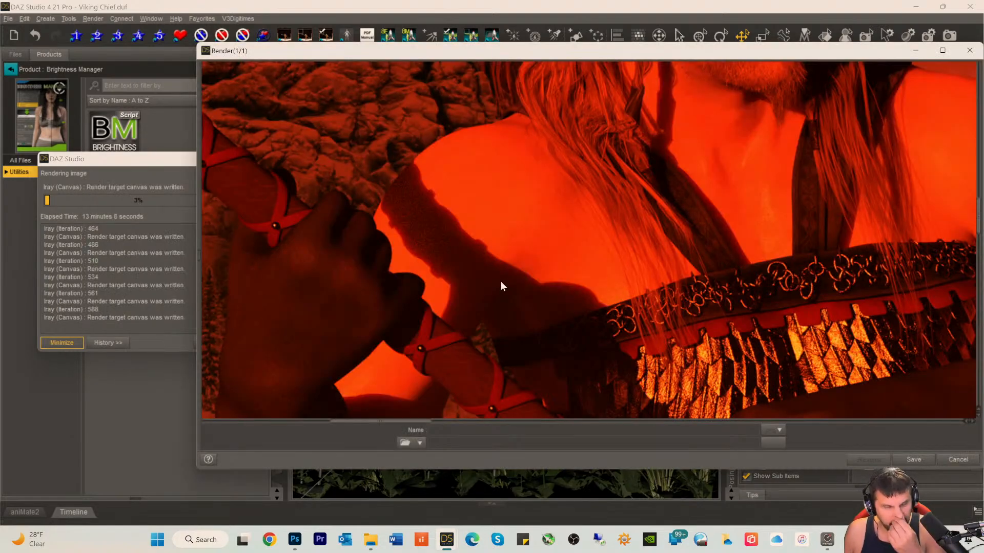
pyautogui.moveTo(523, 53); pyautogui.dragTo(391, 51)
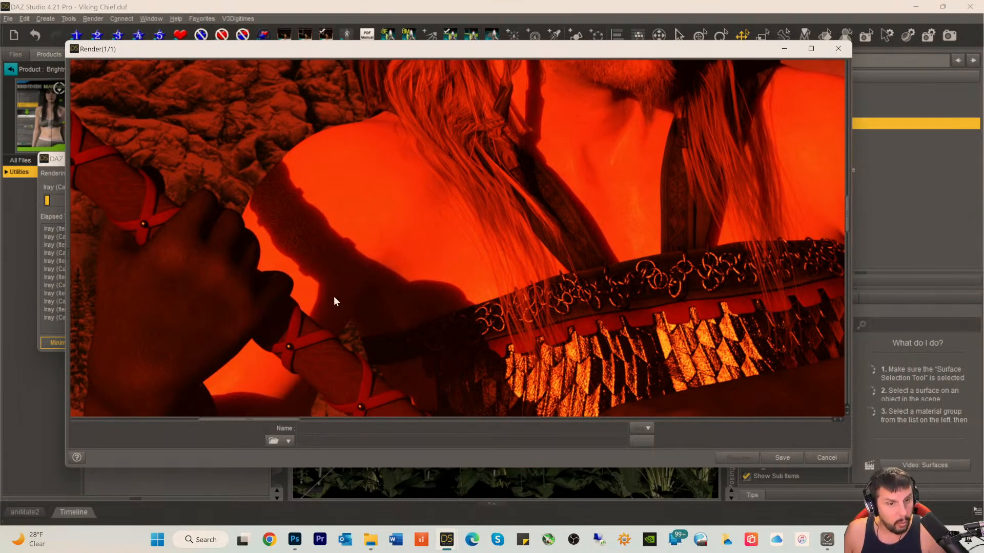
# - Recheck the shadow on the Viking's shoulder and compare the render image with the elapsed rendering time
pyautogui.scroll(-5, 334, 297)
pyautogui.scroll(6, 259, 200)
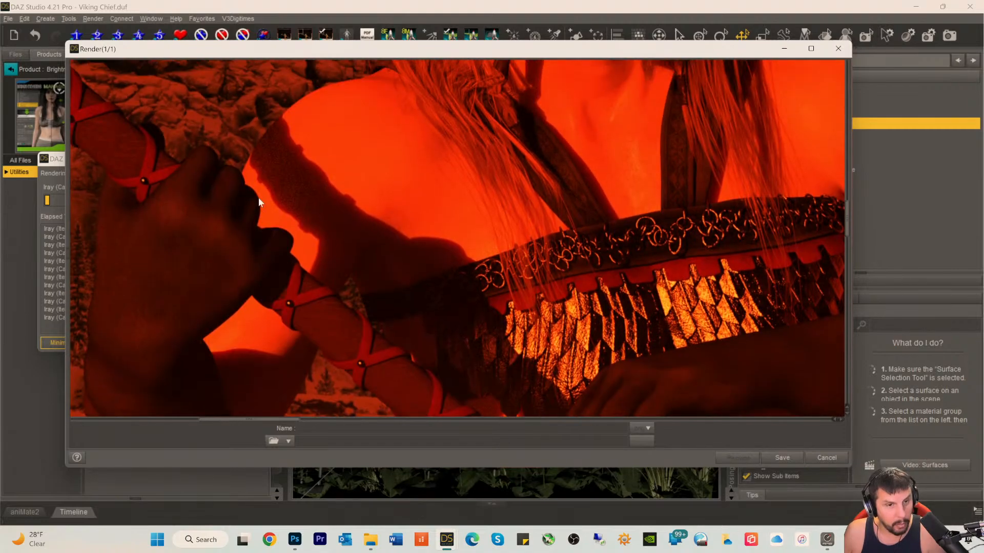
pyautogui.scroll(2, 295, 203)
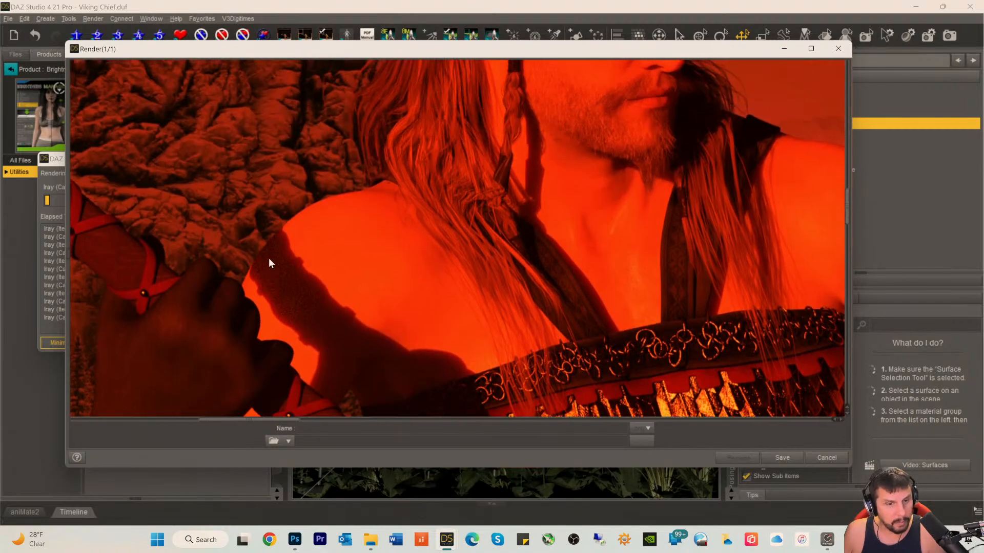
pyautogui.moveTo(199, 59); pyautogui.dragTo(306, 62)
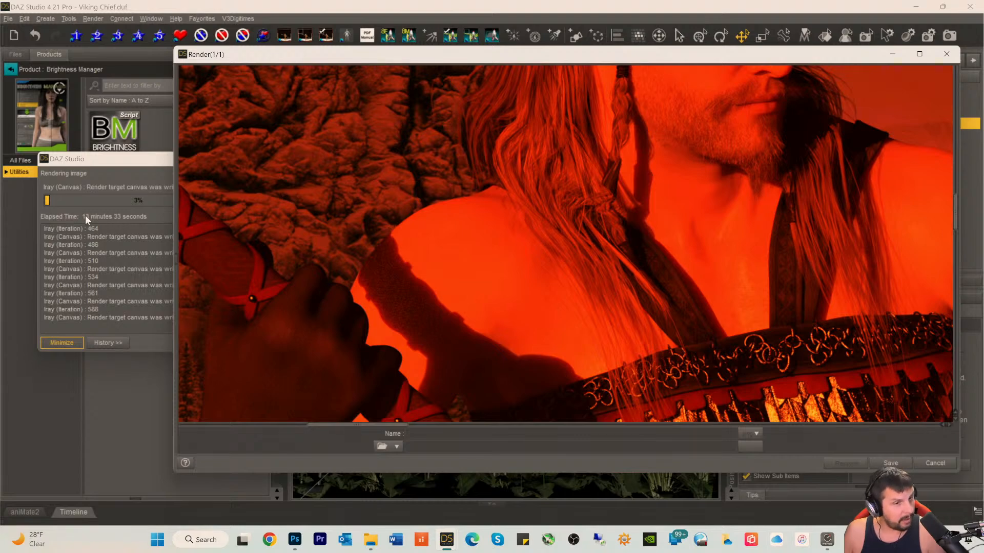
pyautogui.moveTo(268, 62); pyautogui.dragTo(210, 68)
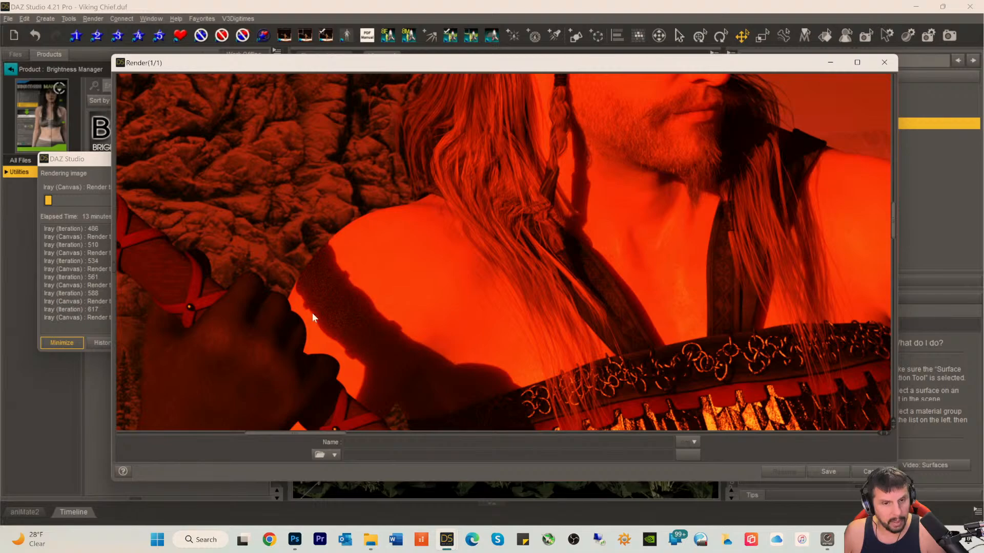
# - Examine the lower part of the weapon handle, the fur-trimmed belt, the thigh and the snowy slopes behind the Viking
pyautogui.scroll(-1, 318, 308)
pyautogui.scroll(-7, 338, 297)
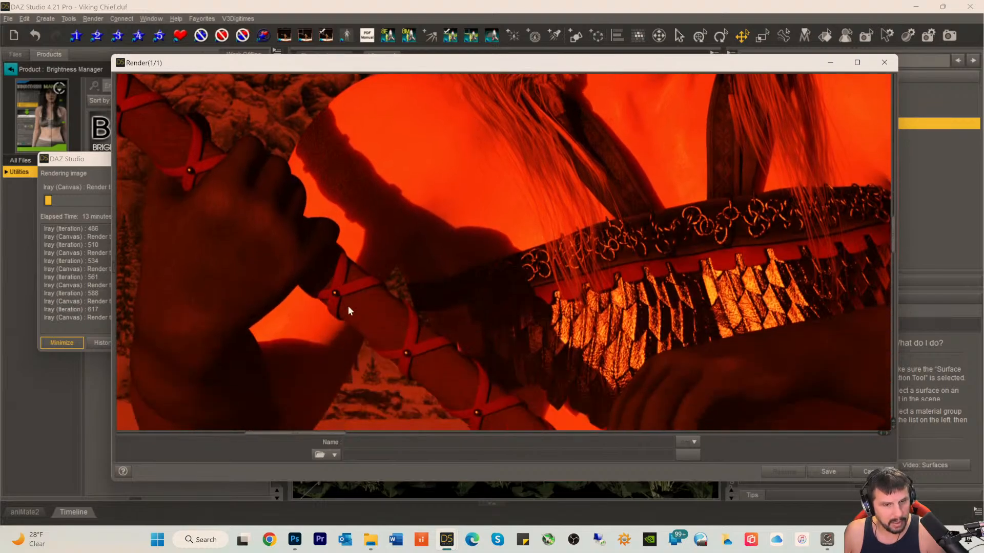
pyautogui.scroll(-6, 312, 316)
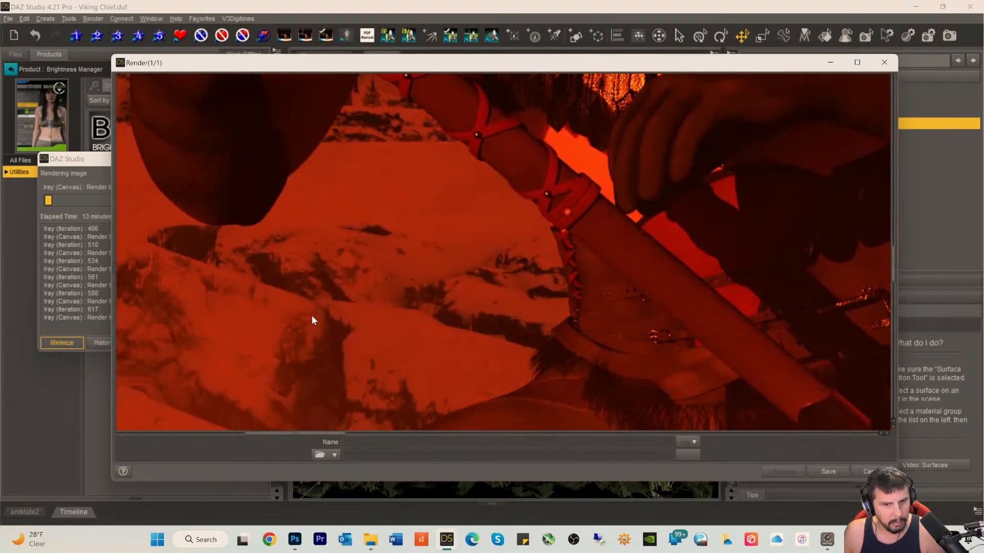
pyautogui.scroll(2, 290, 308)
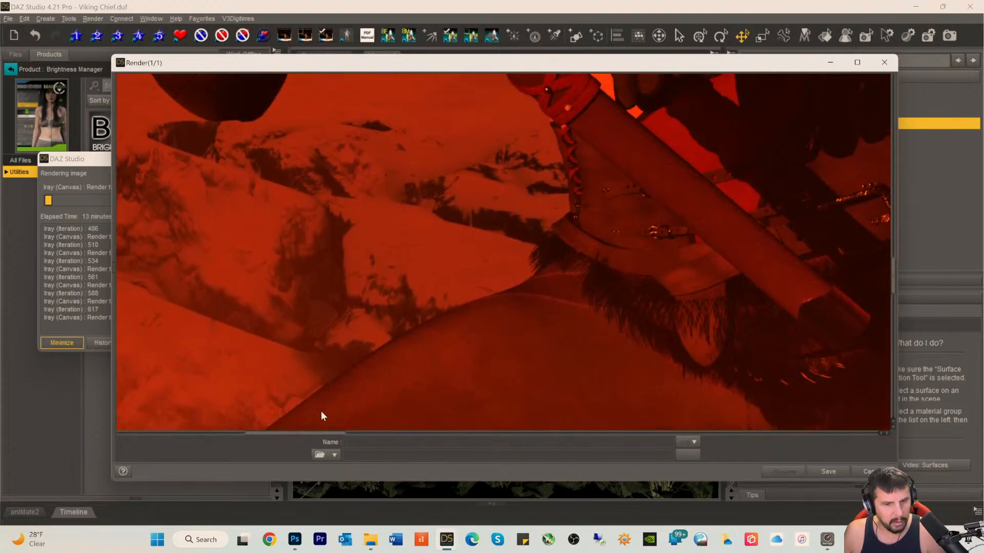
pyautogui.moveTo(298, 433); pyautogui.dragTo(244, 437)
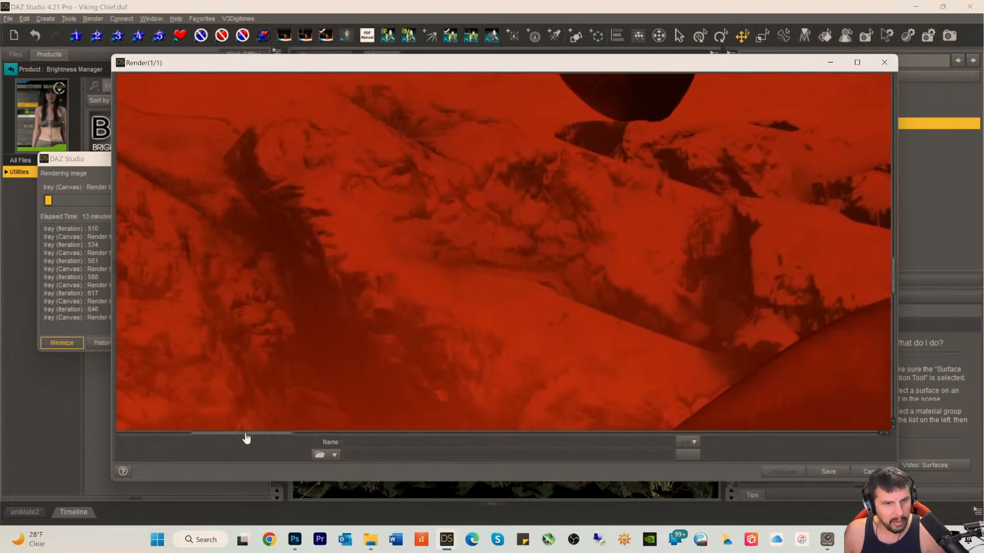
pyautogui.scroll(4, 282, 257)
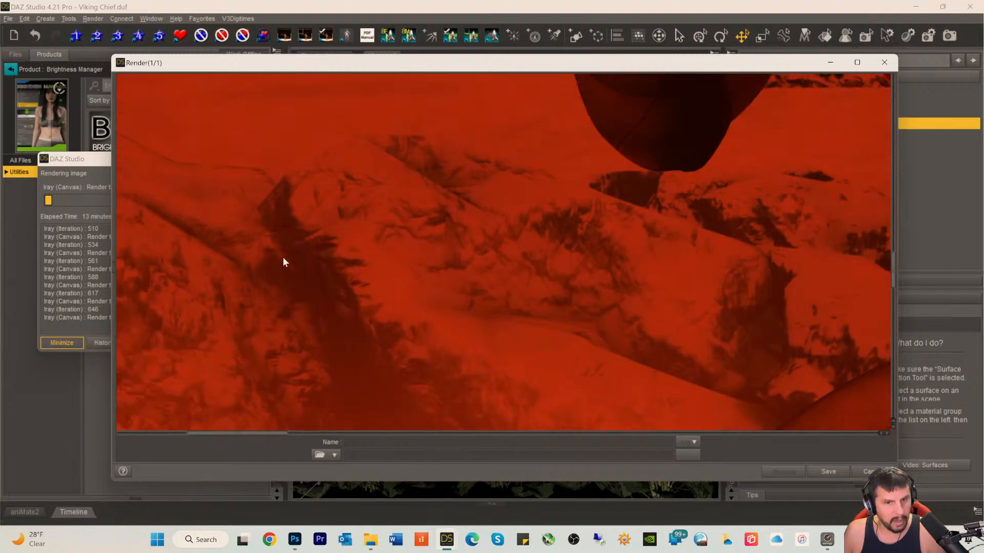
# - Inspect the render's snowy rocks and ground, the village backdrop and the dragon's lower jaw for lighting and fog
pyautogui.scroll(3, 286, 297)
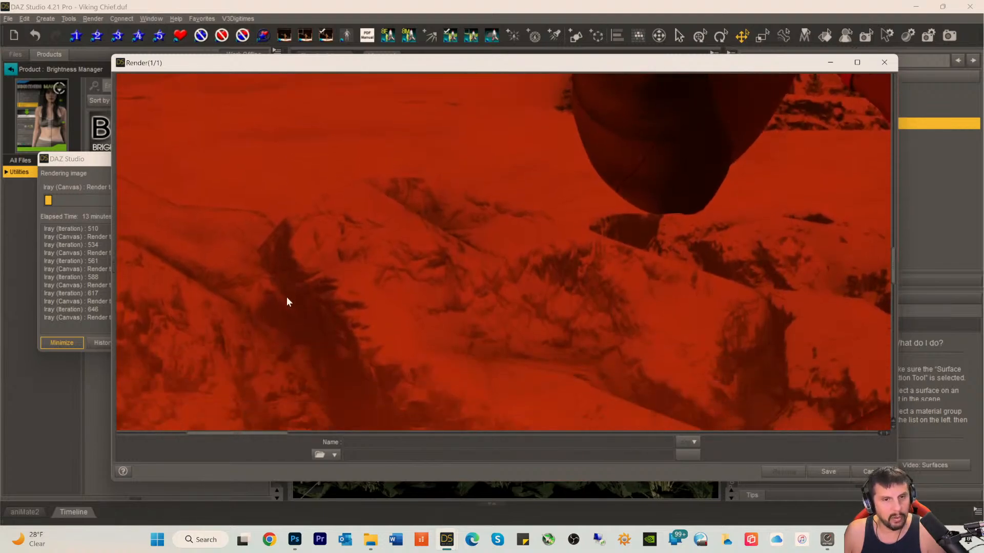
pyautogui.scroll(-1, 282, 307)
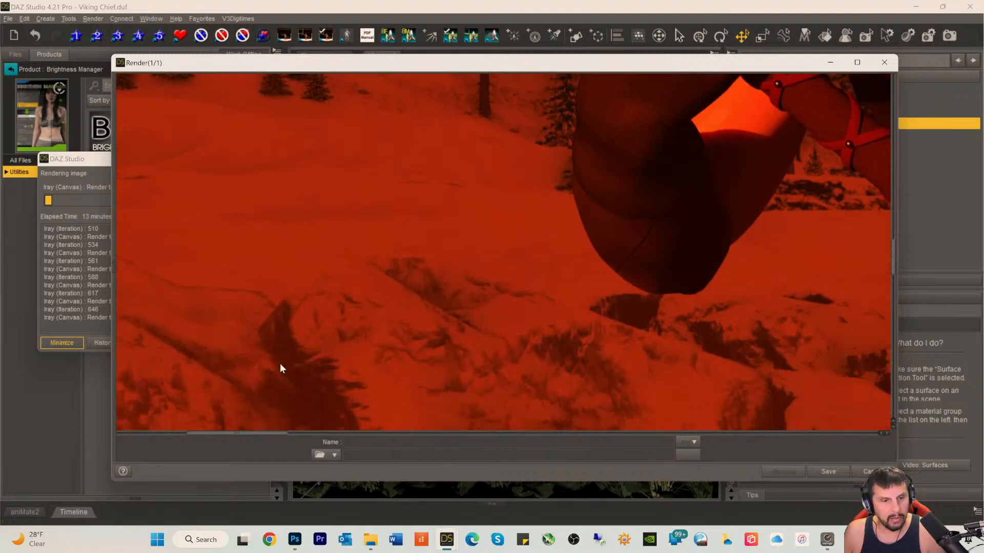
pyautogui.moveTo(235, 439); pyautogui.dragTo(435, 451)
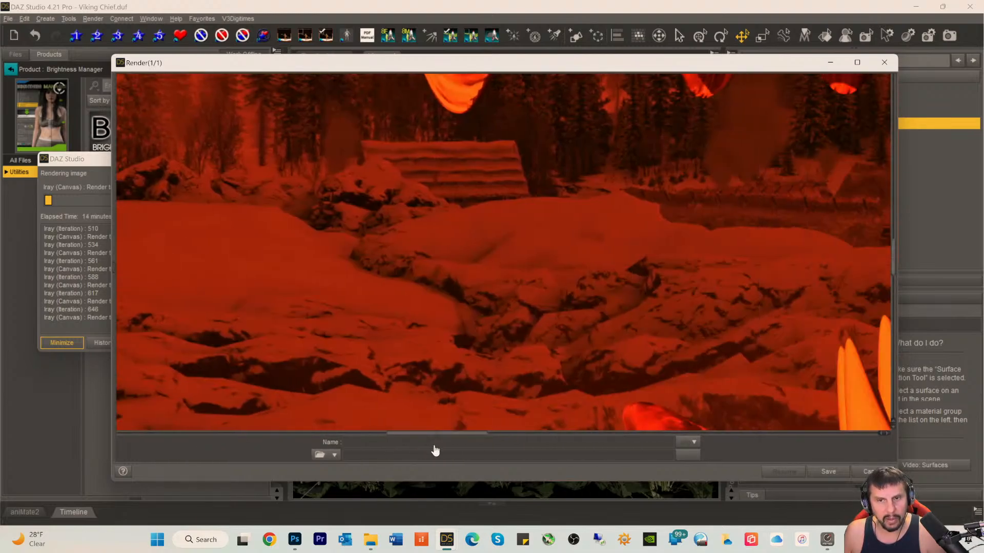
pyautogui.scroll(-10, 430, 390)
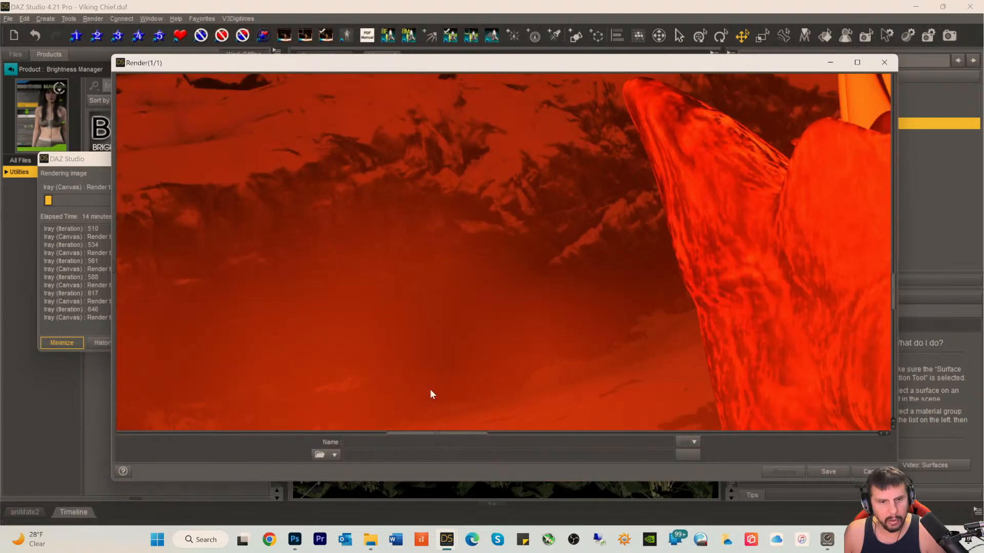
pyautogui.scroll(-3, 414, 358)
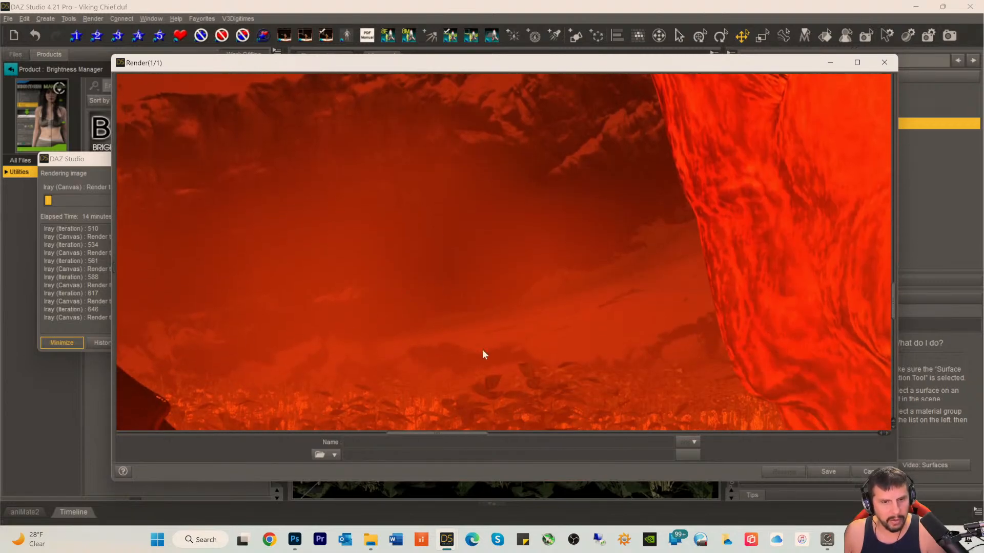
pyautogui.scroll(3, 374, 305)
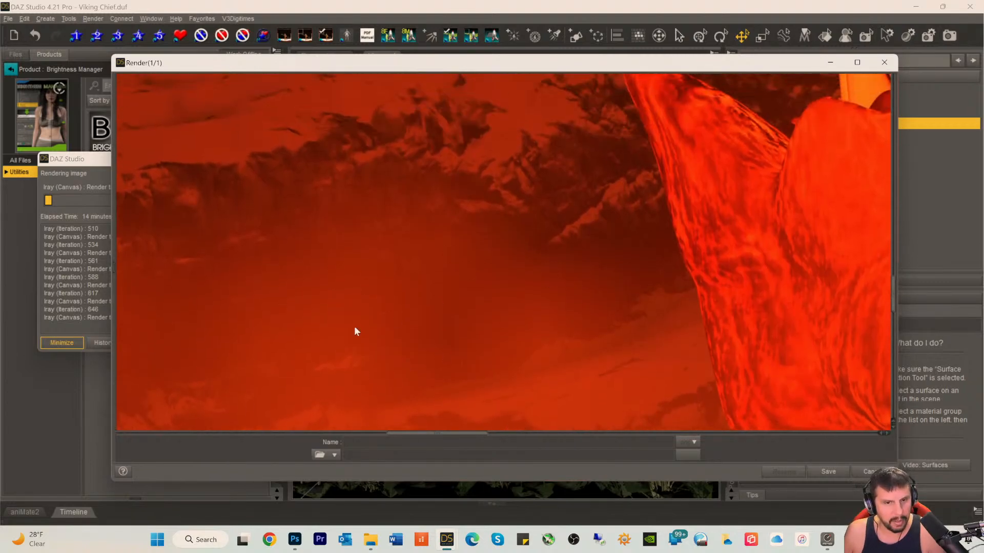
pyautogui.moveTo(403, 438); pyautogui.dragTo(172, 442)
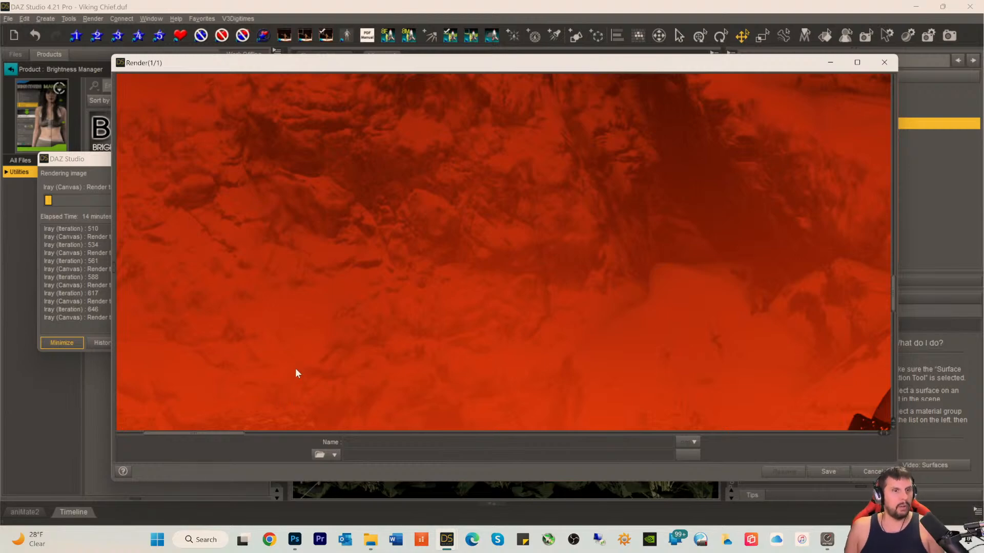
# - Examine the Viking in the render from the weapon handle and fur belt up through the scale armor and chest to the face
pyautogui.scroll(5, 301, 309)
pyautogui.moveTo(219, 437); pyautogui.dragTo(339, 435)
pyautogui.scroll(2, 358, 338)
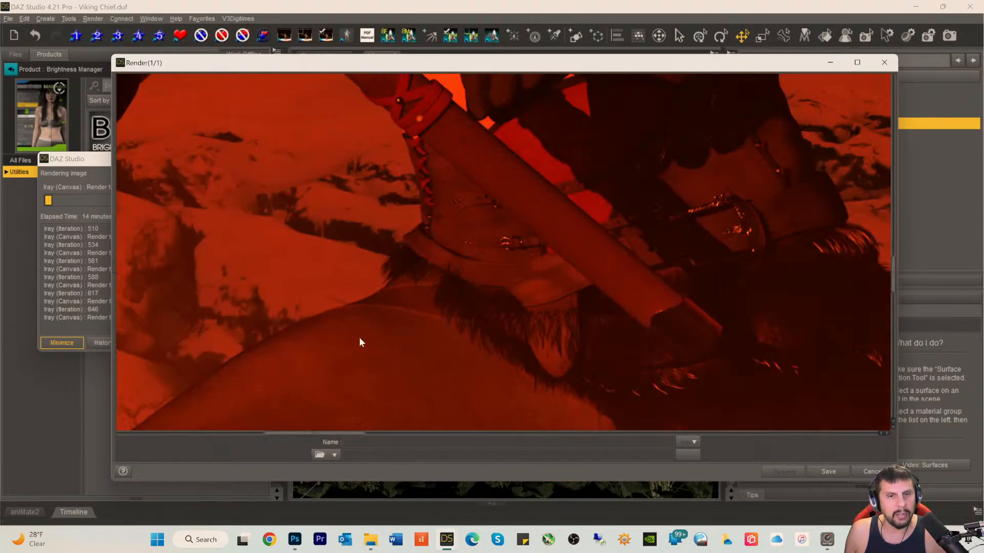
pyautogui.scroll(5, 359, 339)
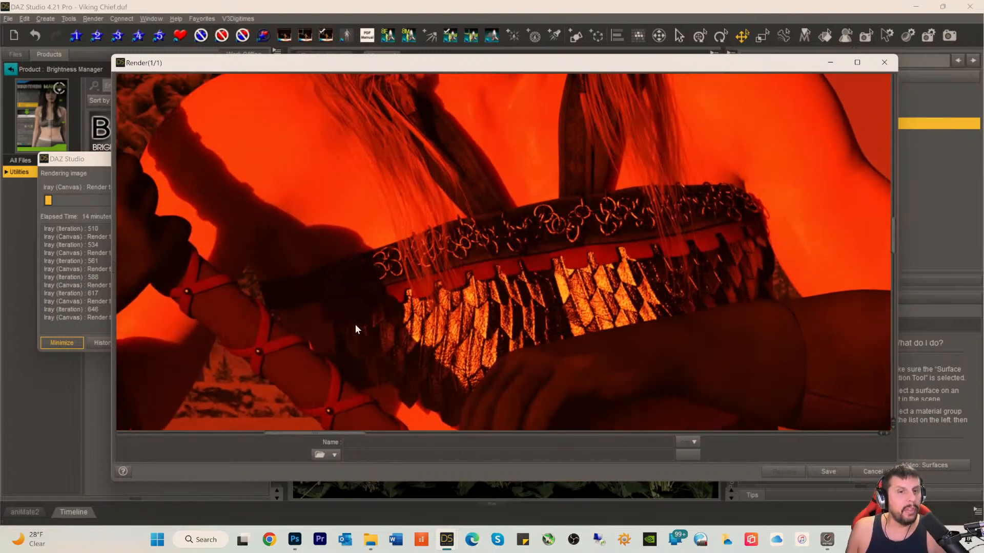
pyautogui.scroll(2, 357, 328)
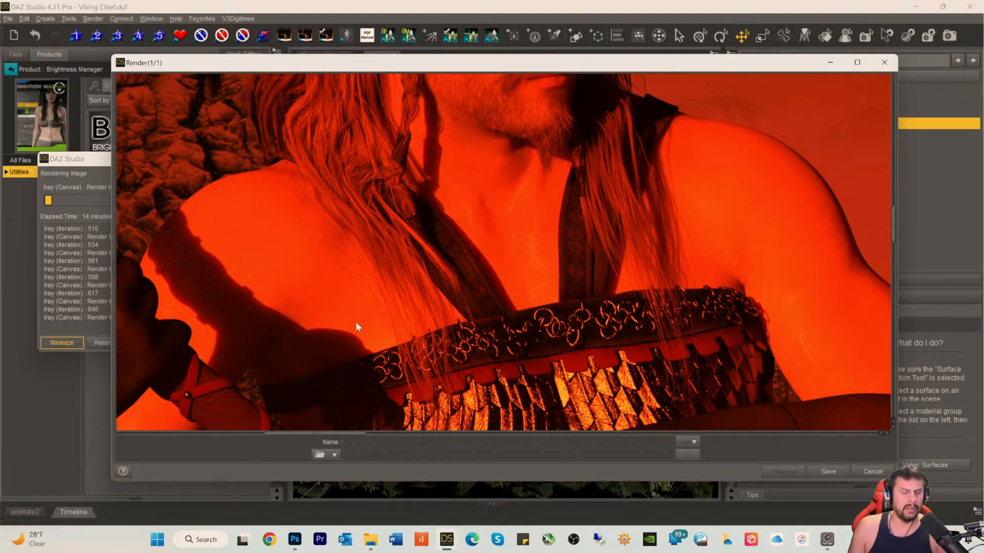
pyautogui.moveTo(324, 434); pyautogui.dragTo(350, 393)
pyautogui.scroll(3, 353, 228)
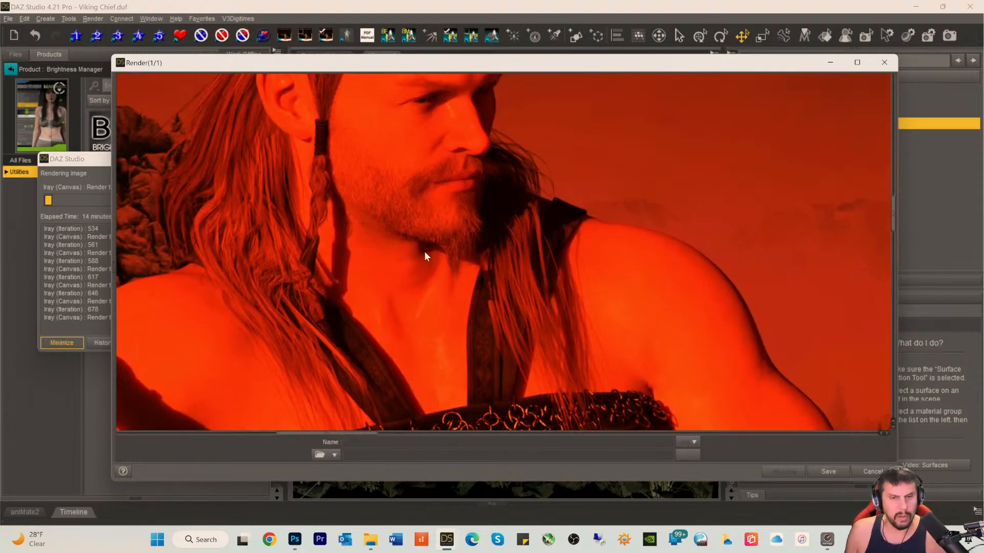
# - Inspect the dragon's snout skin and teeth in the render together with the forest village seen through its open jaws
pyautogui.moveTo(307, 436); pyautogui.dragTo(466, 437)
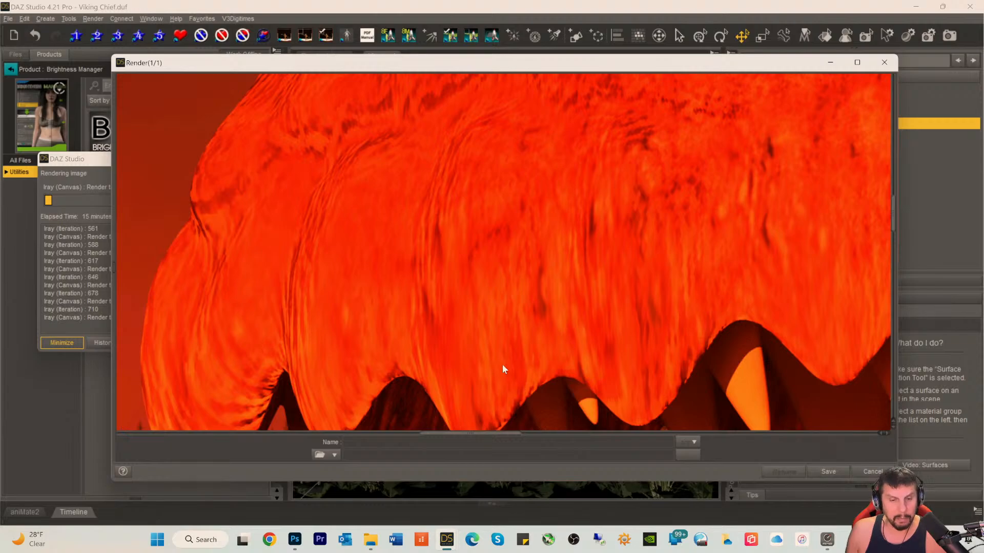
pyautogui.scroll(-5, 499, 367)
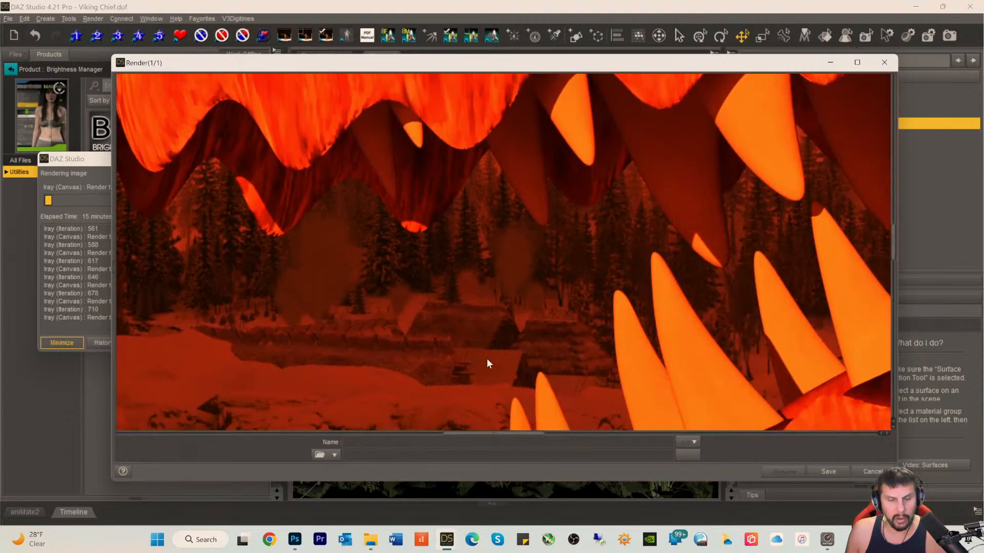
pyautogui.scroll(7, 487, 362)
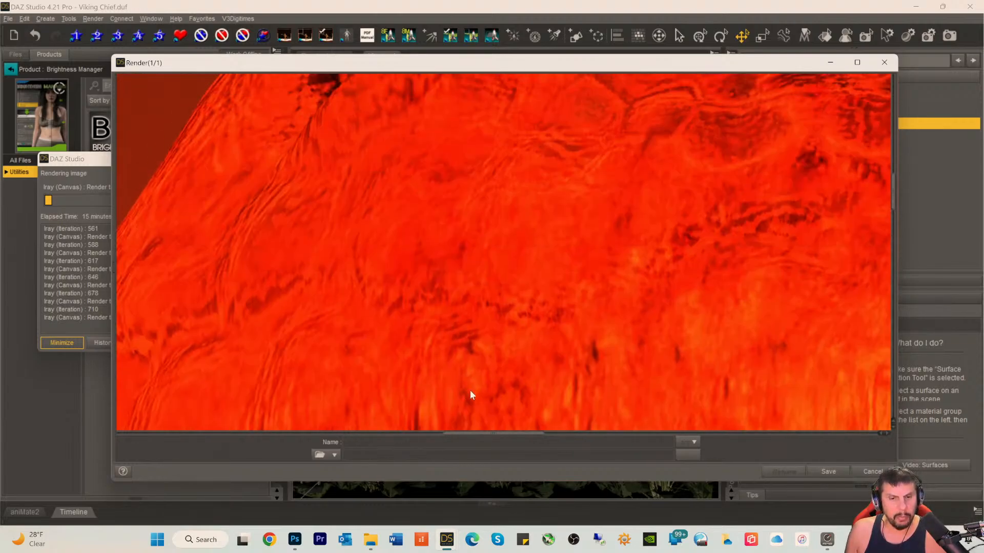
# - Examine the Viking's face, headband, braid and long hair in the render against the rock cliff and the bare shoulders
pyautogui.moveTo(475, 434); pyautogui.dragTo(272, 437)
pyautogui.scroll(-4, 347, 352)
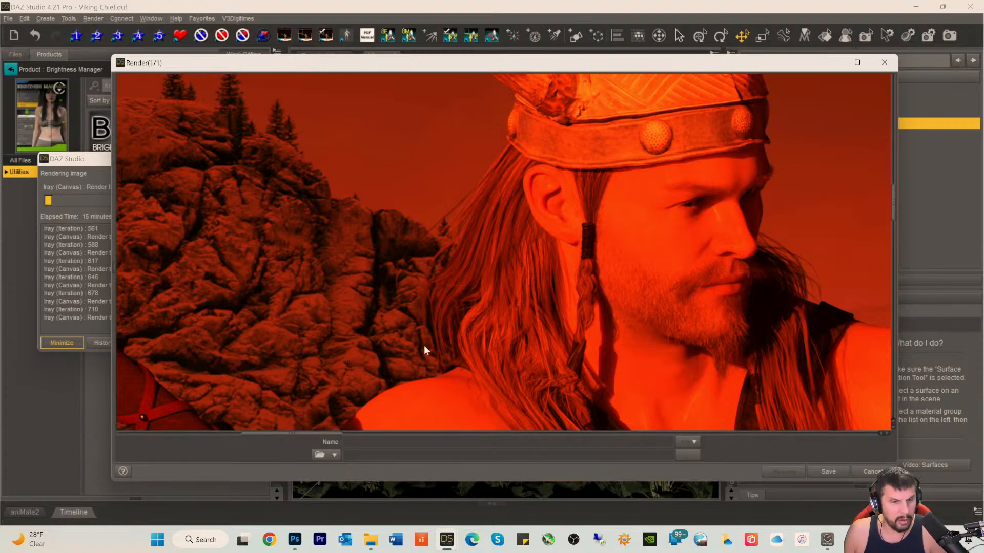
pyautogui.moveTo(279, 436); pyautogui.dragTo(297, 436)
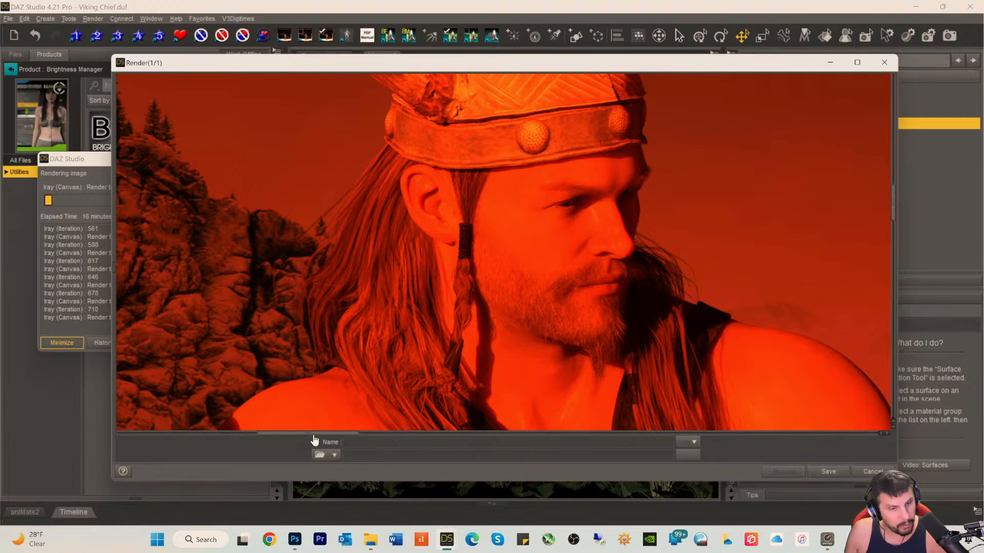
pyautogui.moveTo(314, 434)
pyautogui.mouseDown()
pyautogui.moveTo(287, 435)
pyautogui.moveTo(323, 438)
pyautogui.mouseUp()
pyautogui.scroll(-3, 457, 317)
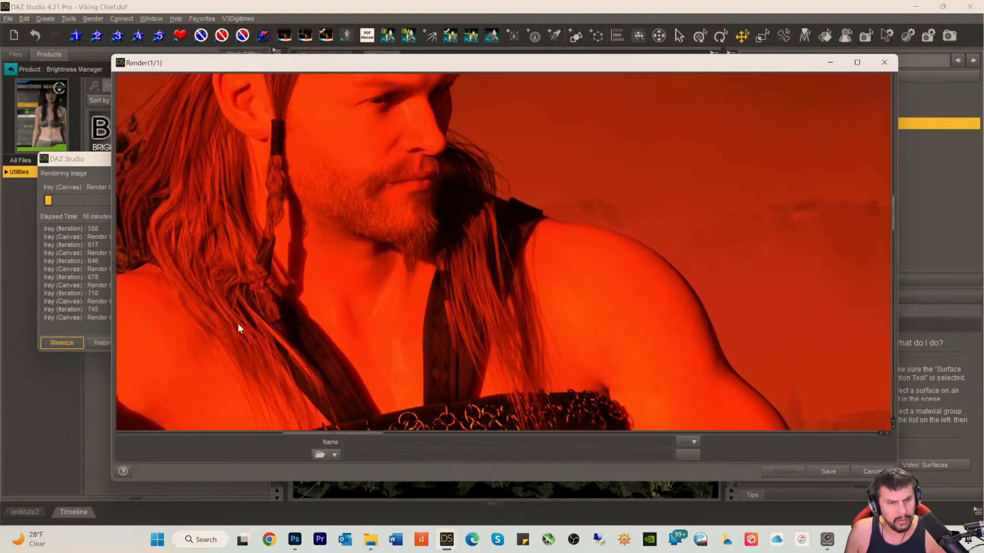
pyautogui.scroll(3, 221, 281)
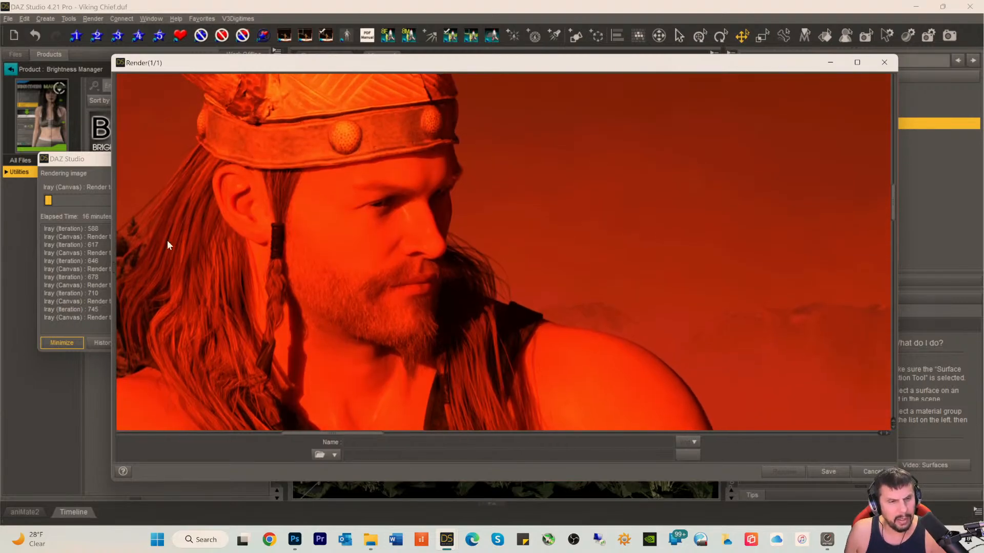
pyautogui.scroll(-3, 195, 338)
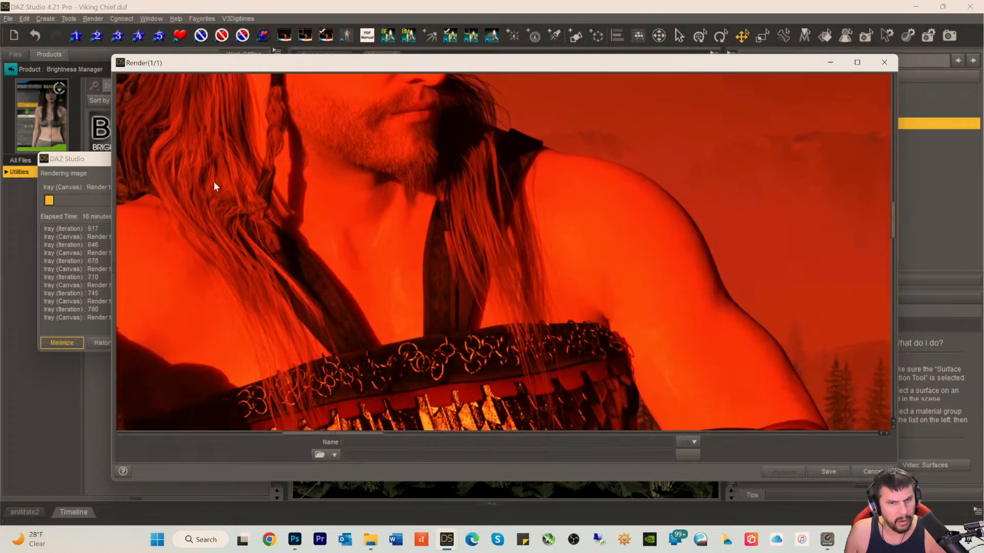
pyautogui.scroll(3, 228, 220)
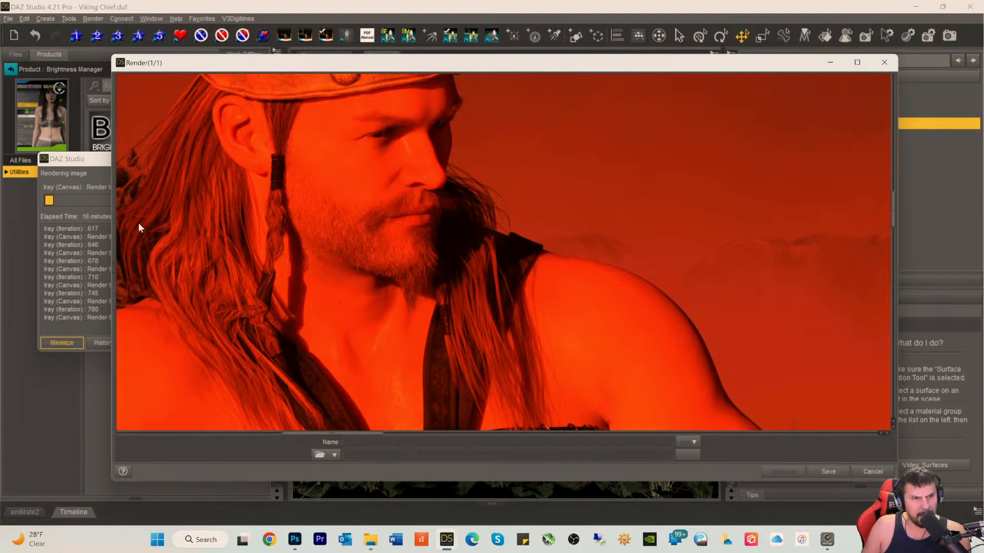
pyautogui.scroll(2, 138, 227)
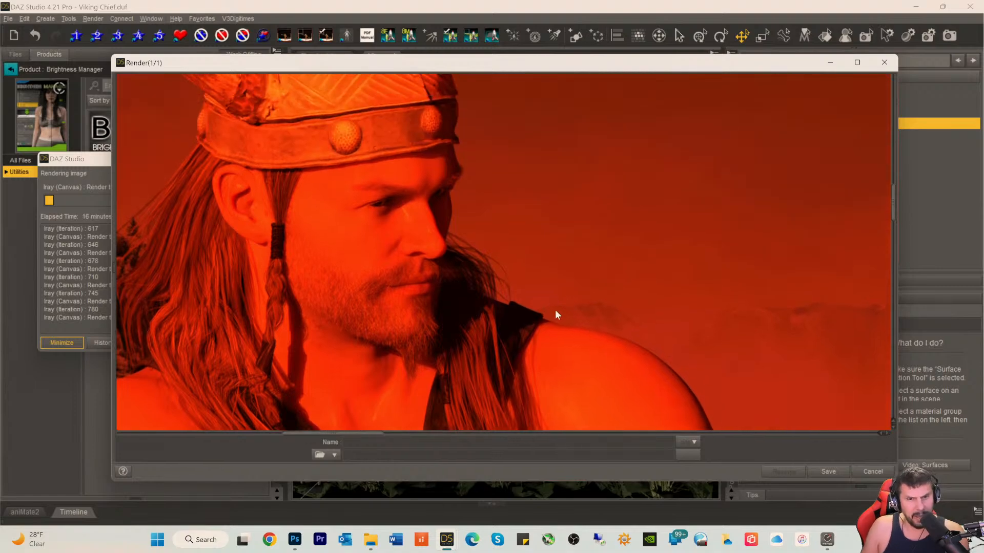
# - Compare the chain trim, scale armor and straps on the Viking's chest with the lighting on the face and beard
pyautogui.scroll(-5, 467, 306)
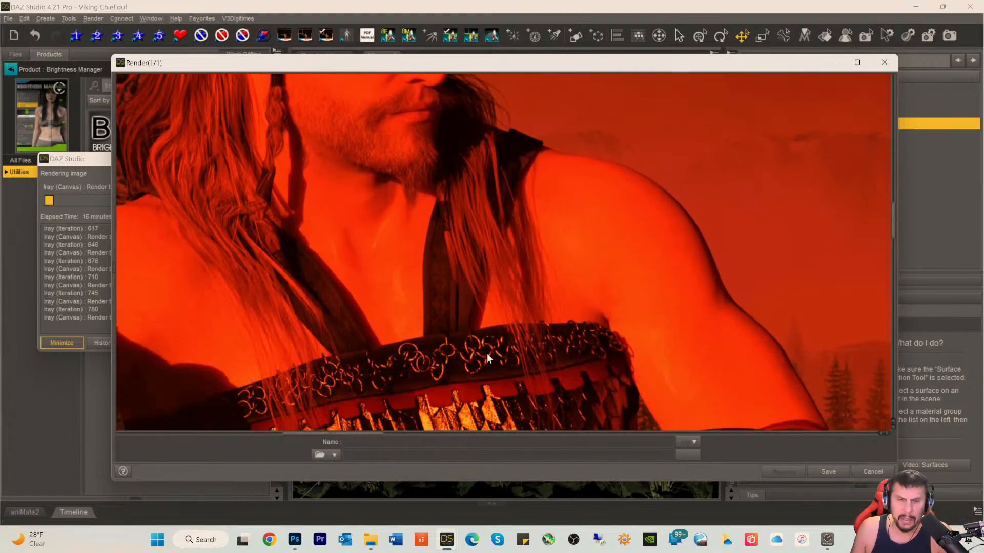
pyautogui.scroll(-2, 507, 302)
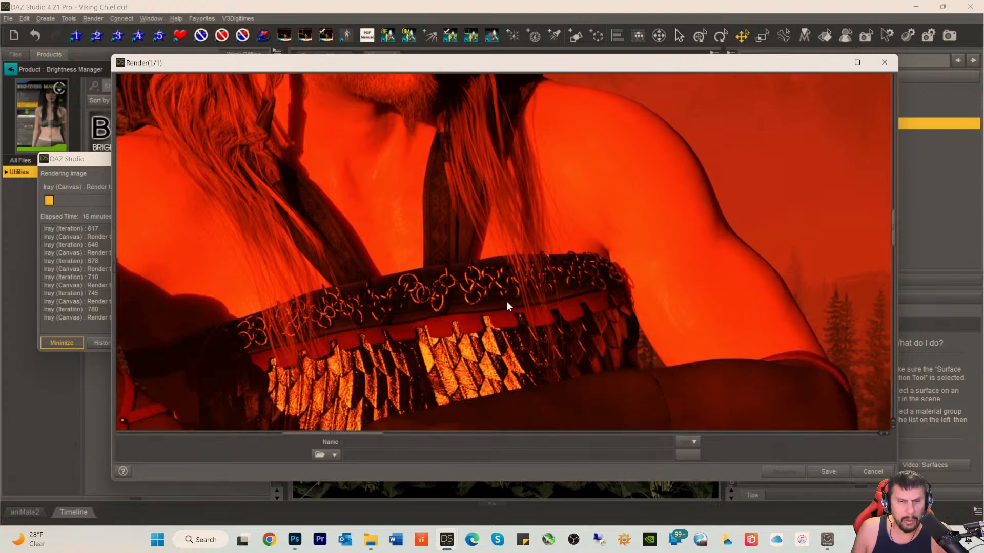
pyautogui.scroll(3, 506, 302)
pyautogui.scroll(5, 507, 303)
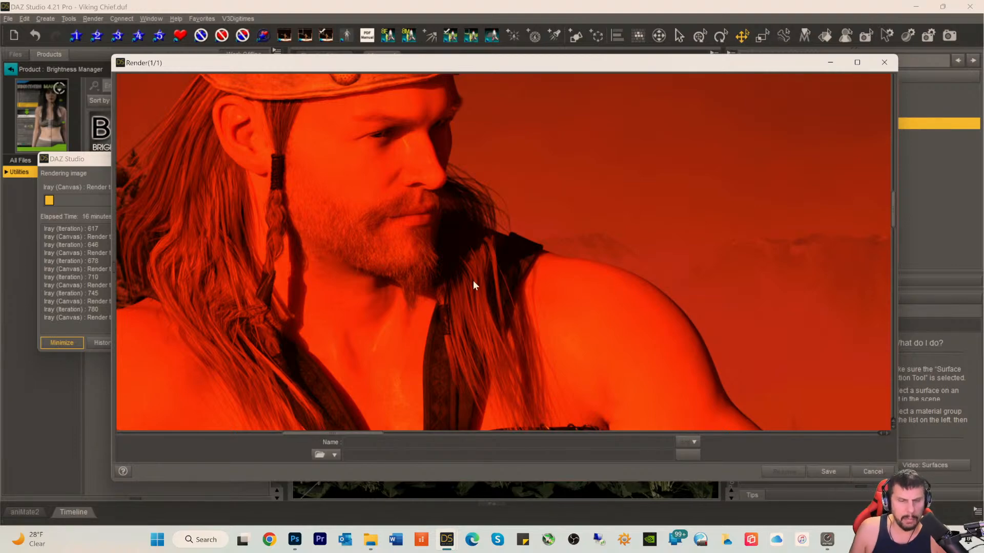
pyautogui.scroll(2, 472, 281)
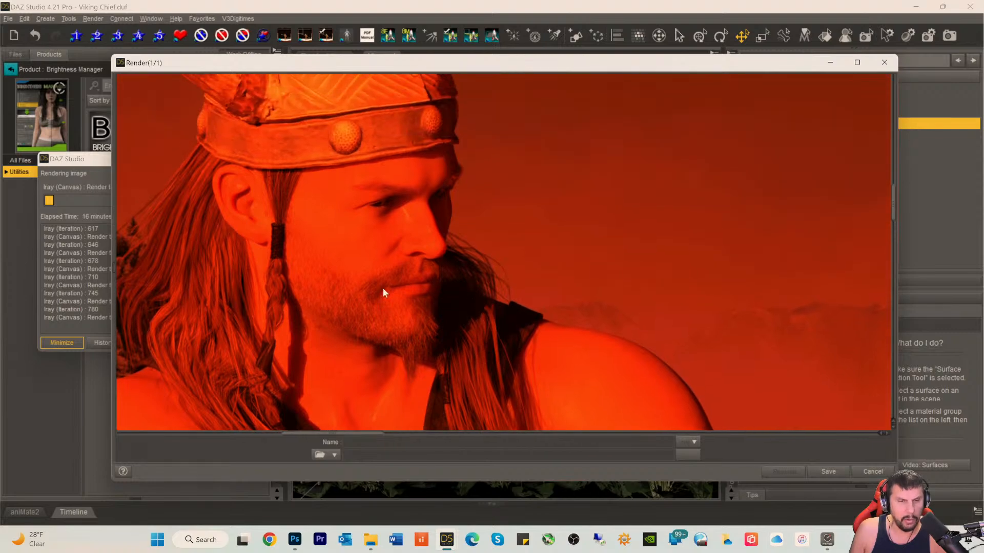
pyautogui.scroll(2, 198, 268)
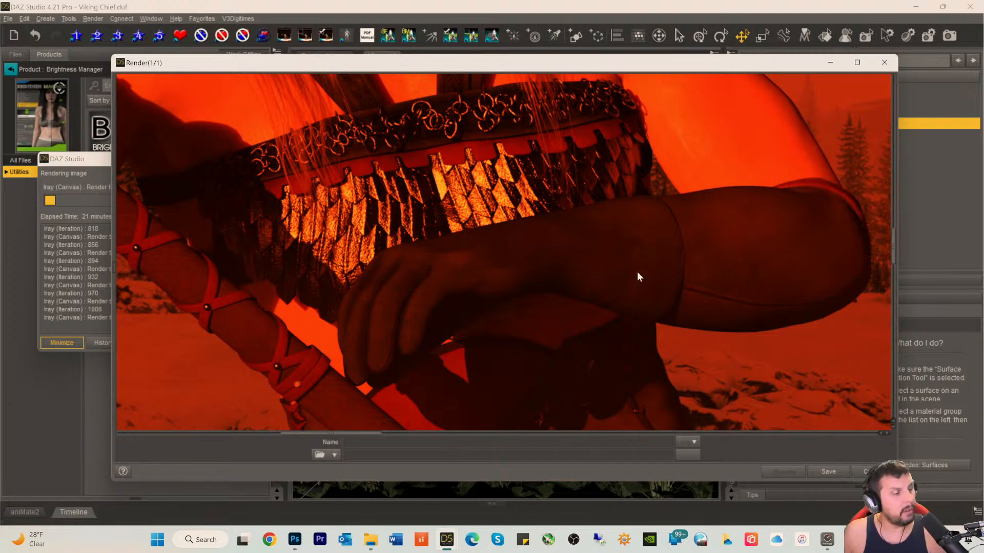
# - Recheck the Viking's face in the render and inspect the foggy mountains between the Viking and the dragon's snout
pyautogui.scroll(5, 654, 287)
pyautogui.scroll(5, 654, 283)
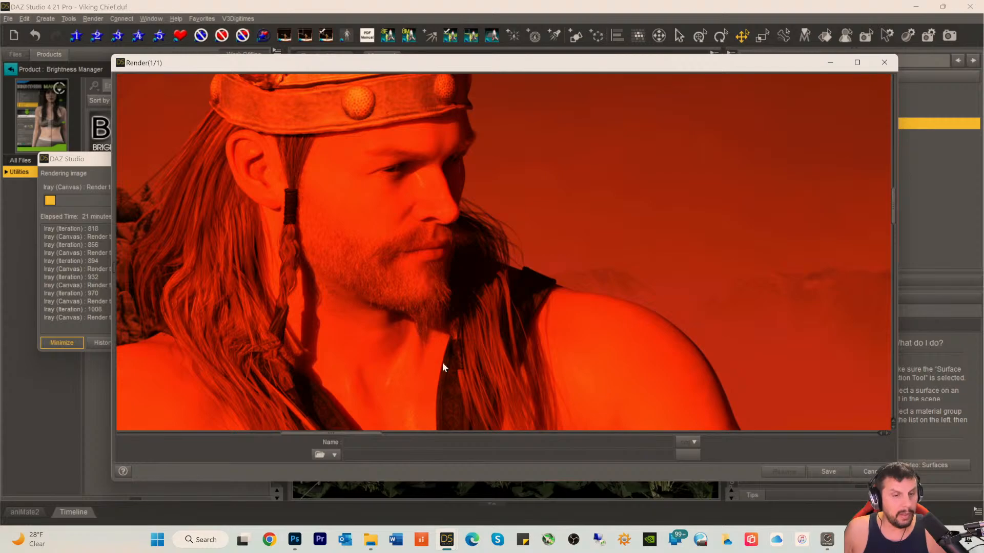
pyautogui.moveTo(330, 434); pyautogui.dragTo(438, 420)
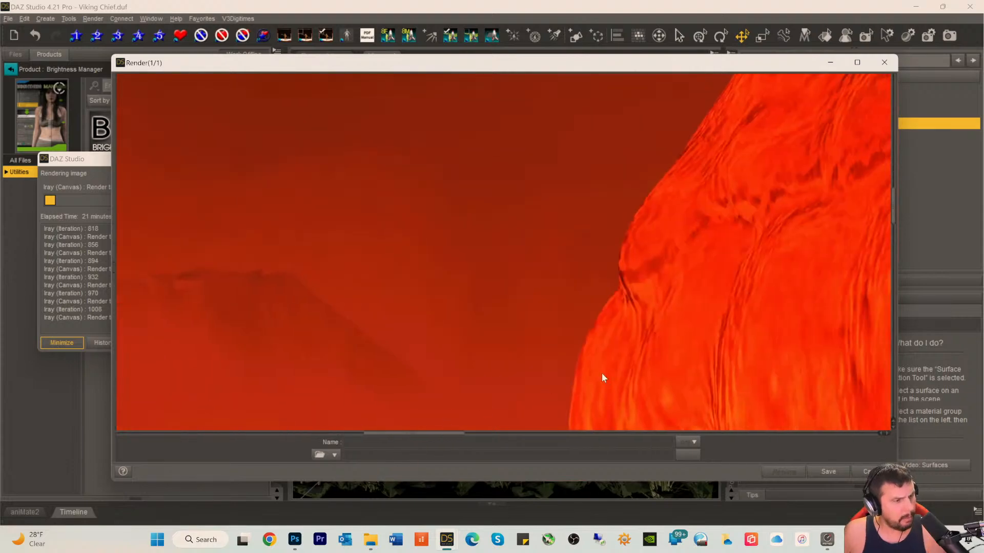